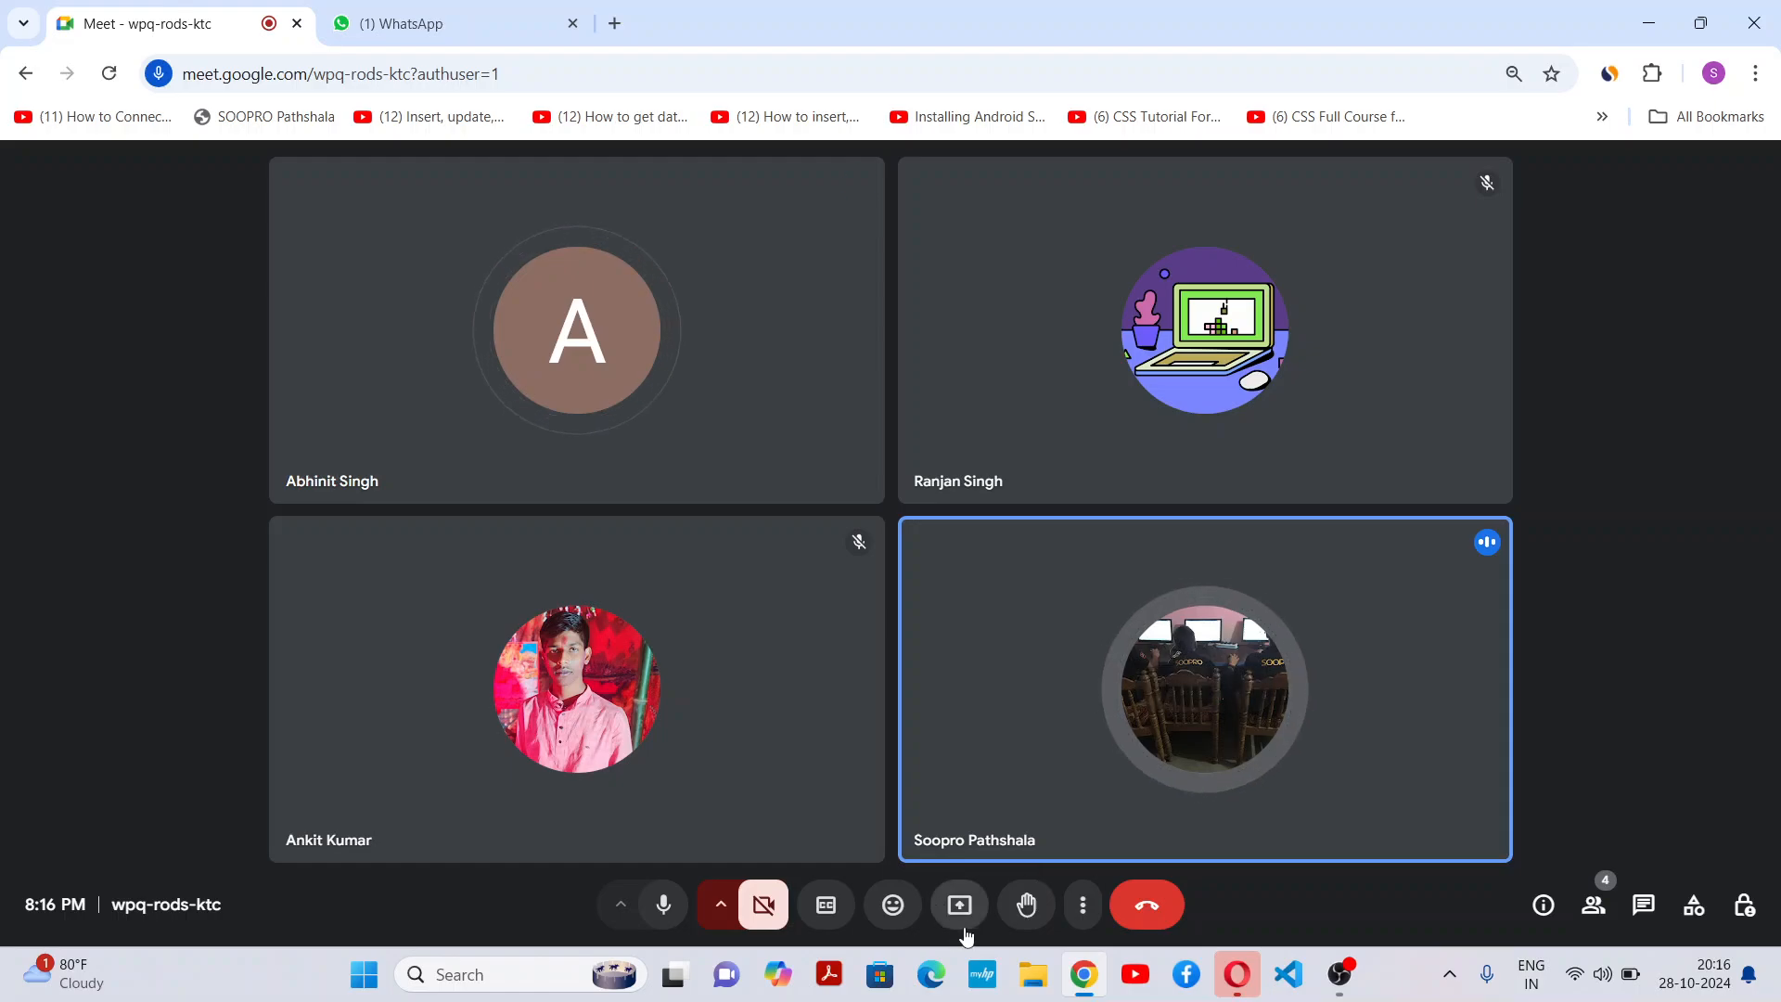
Present the entire screen to the participants of the Meet call.
click(959, 905)
click(1114, 220)
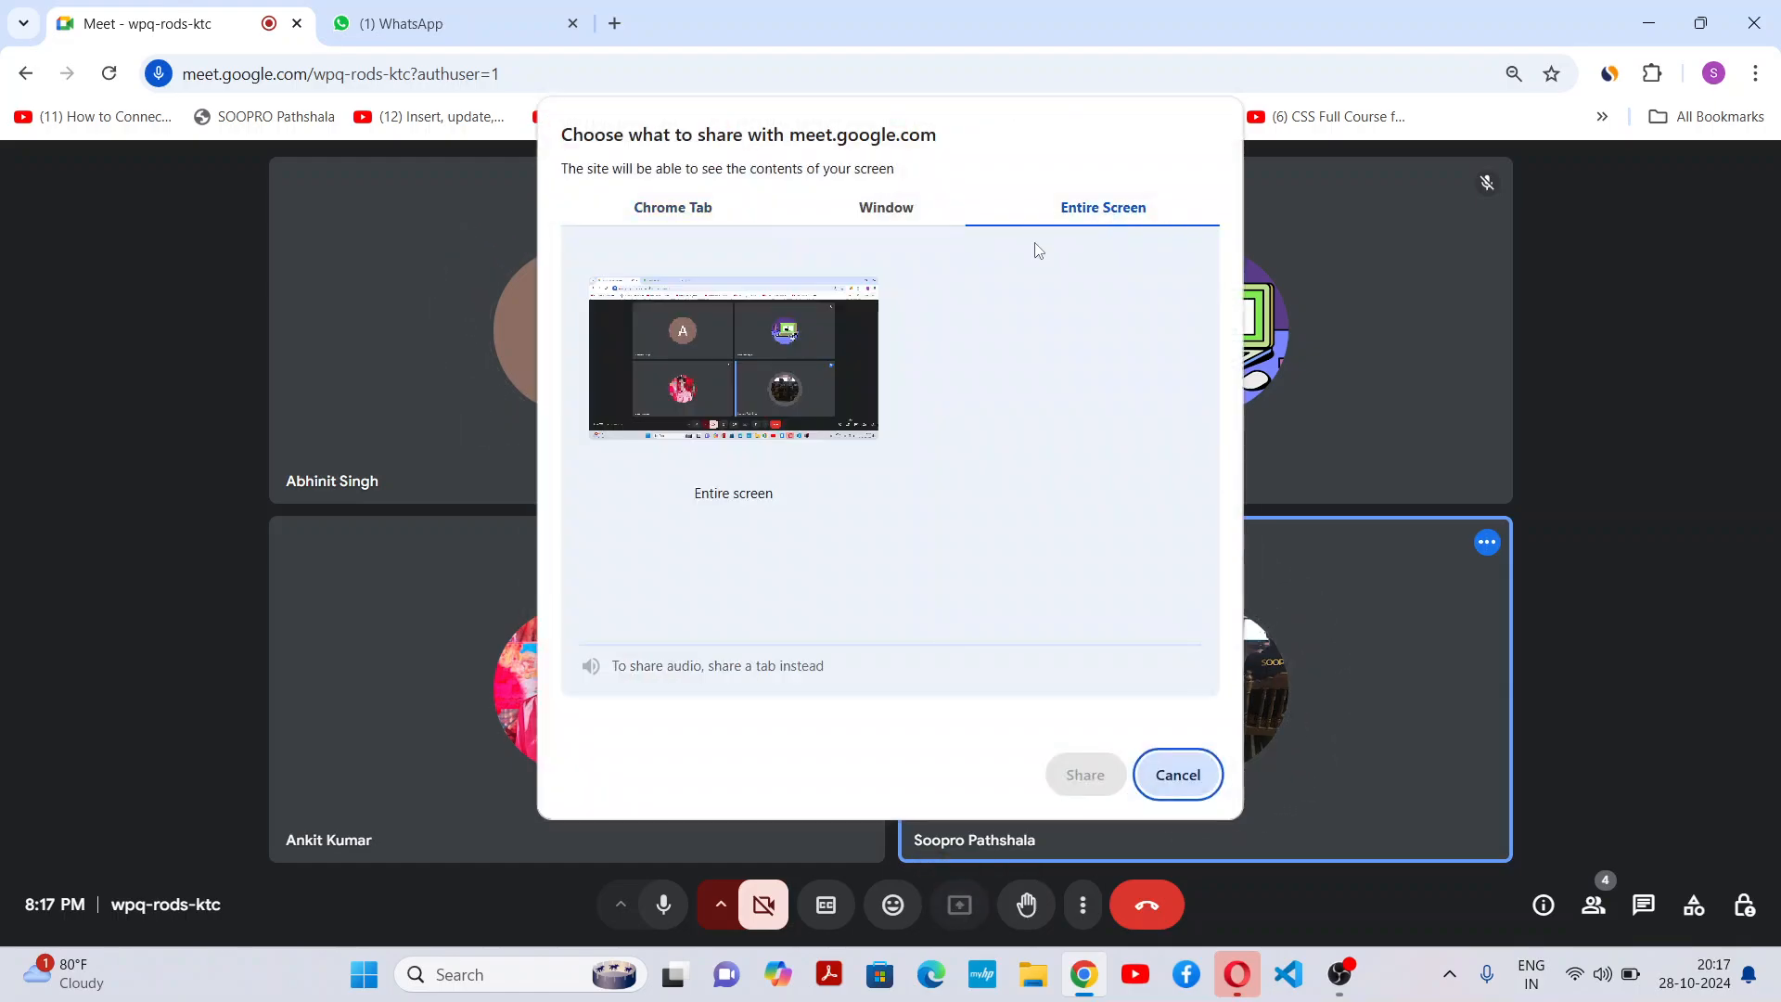
click(826, 337)
click(1082, 772)
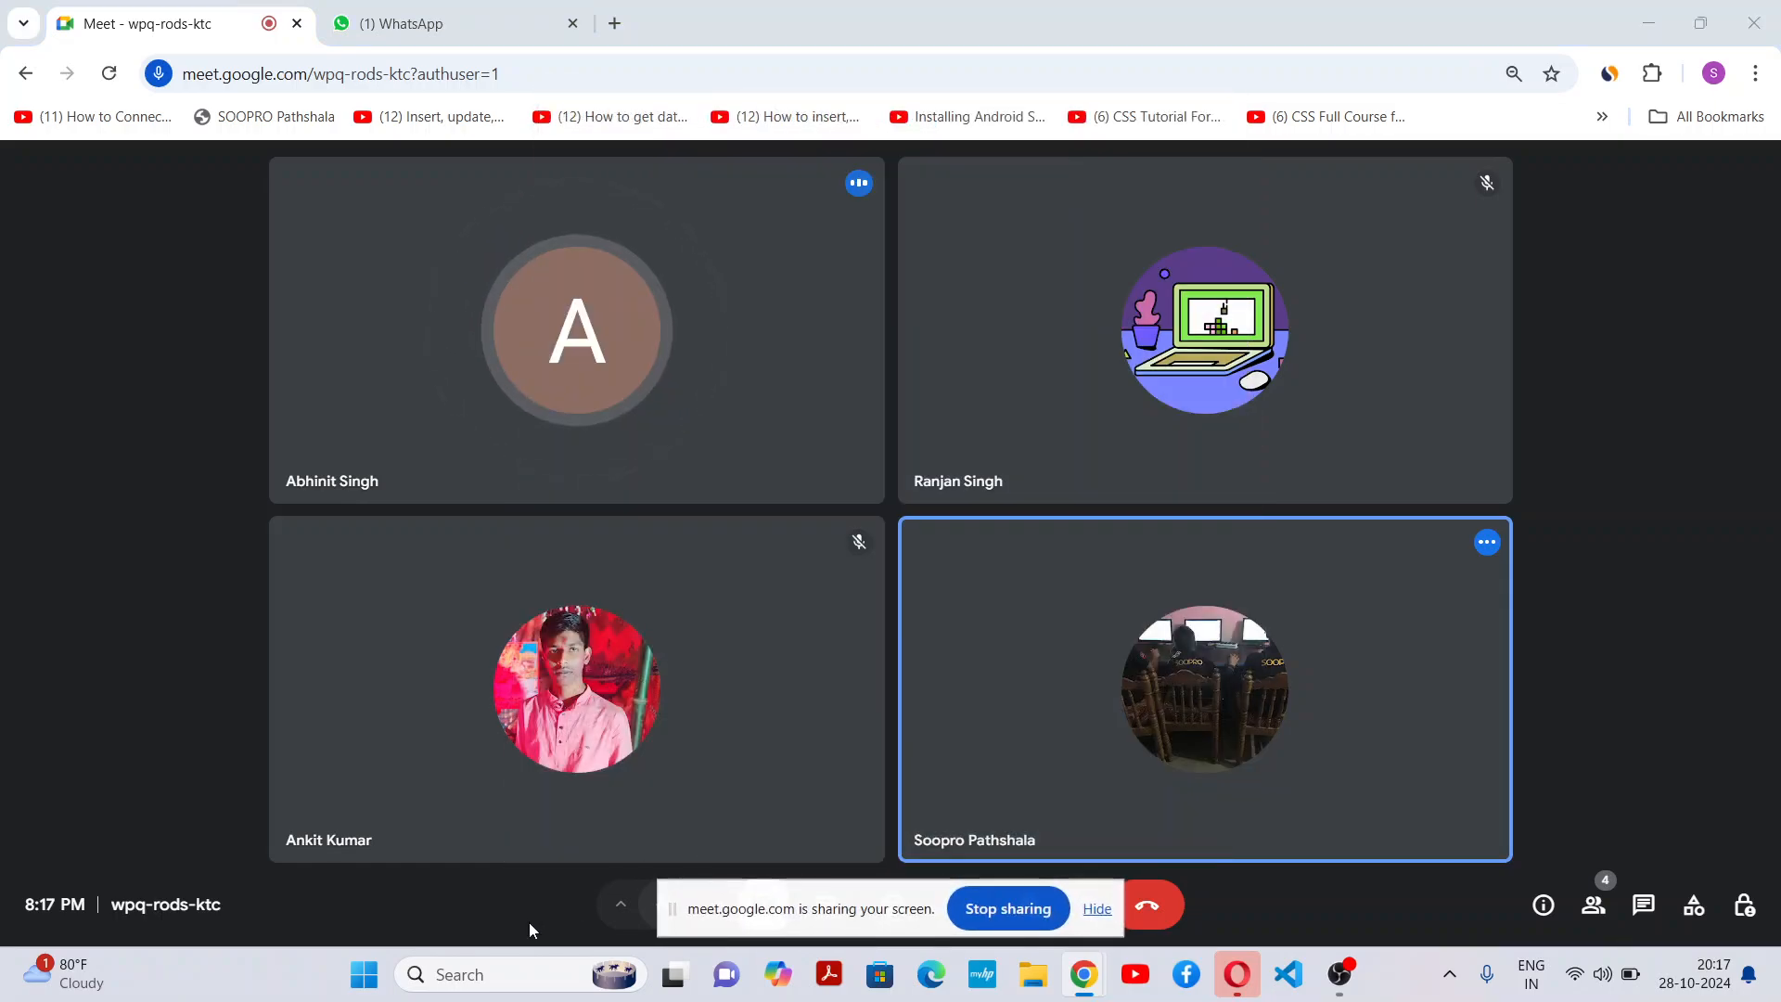
Launch Excel and create a blank workbook.
click(429, 974)
text(excel)
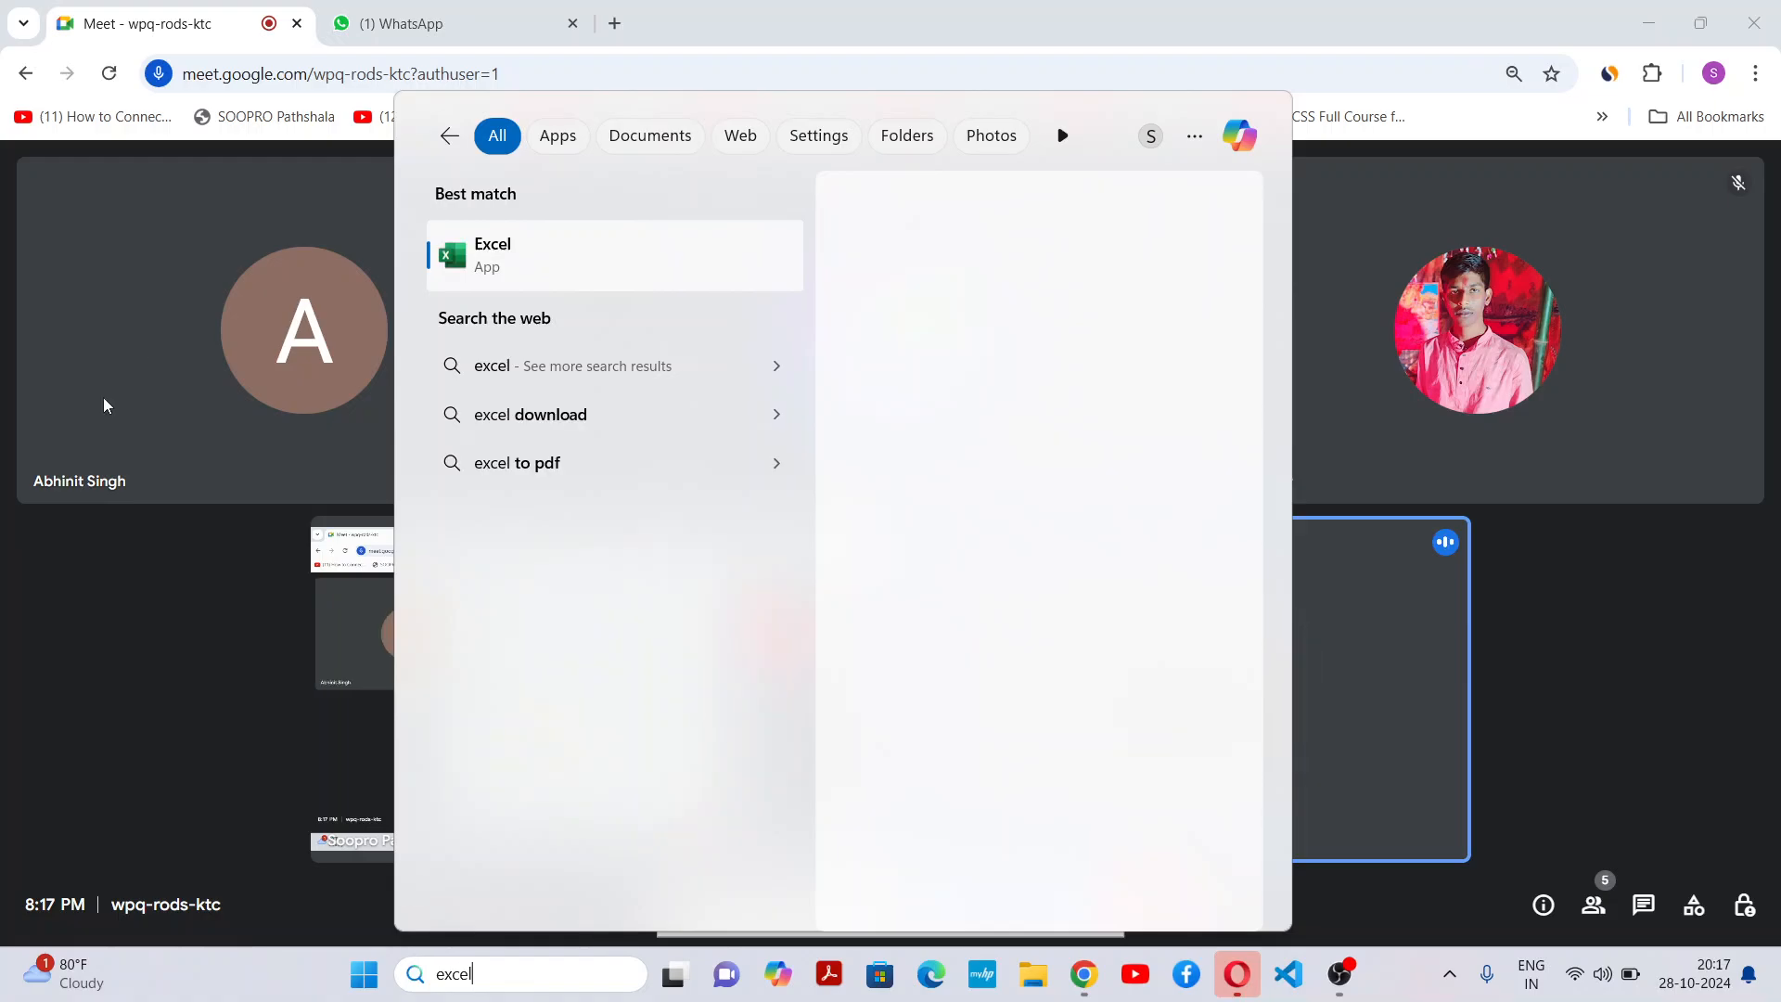
click(570, 263)
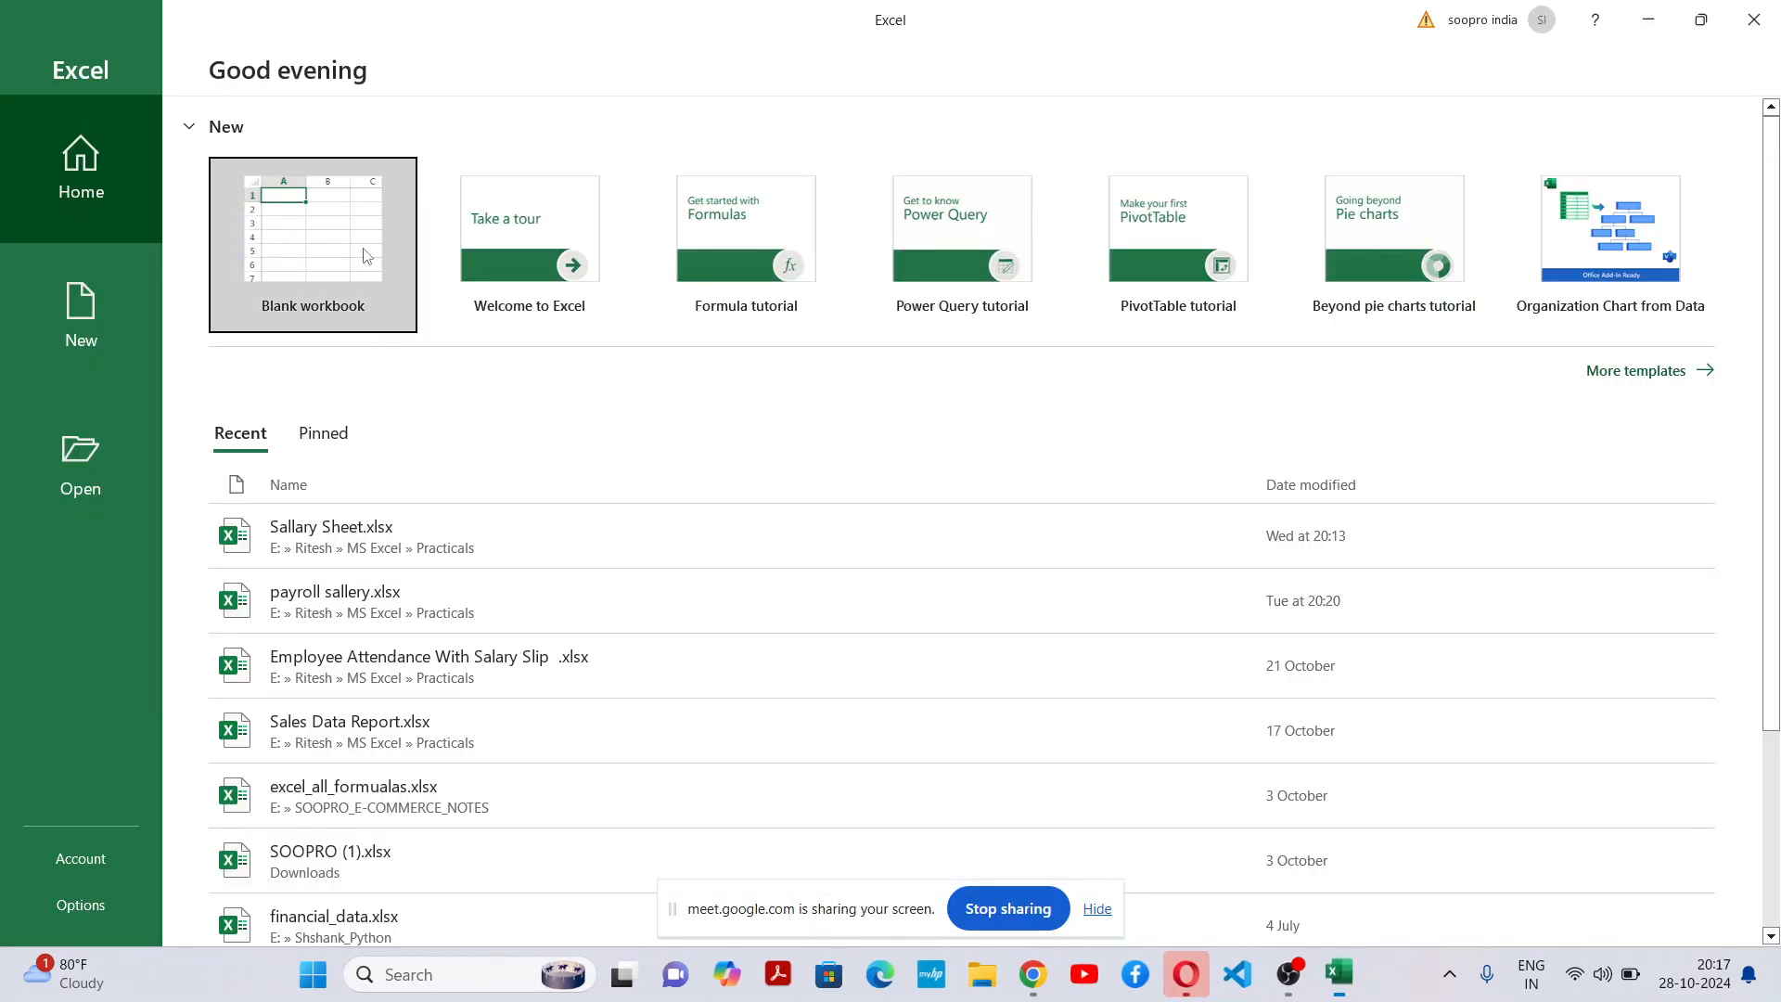
click(325, 240)
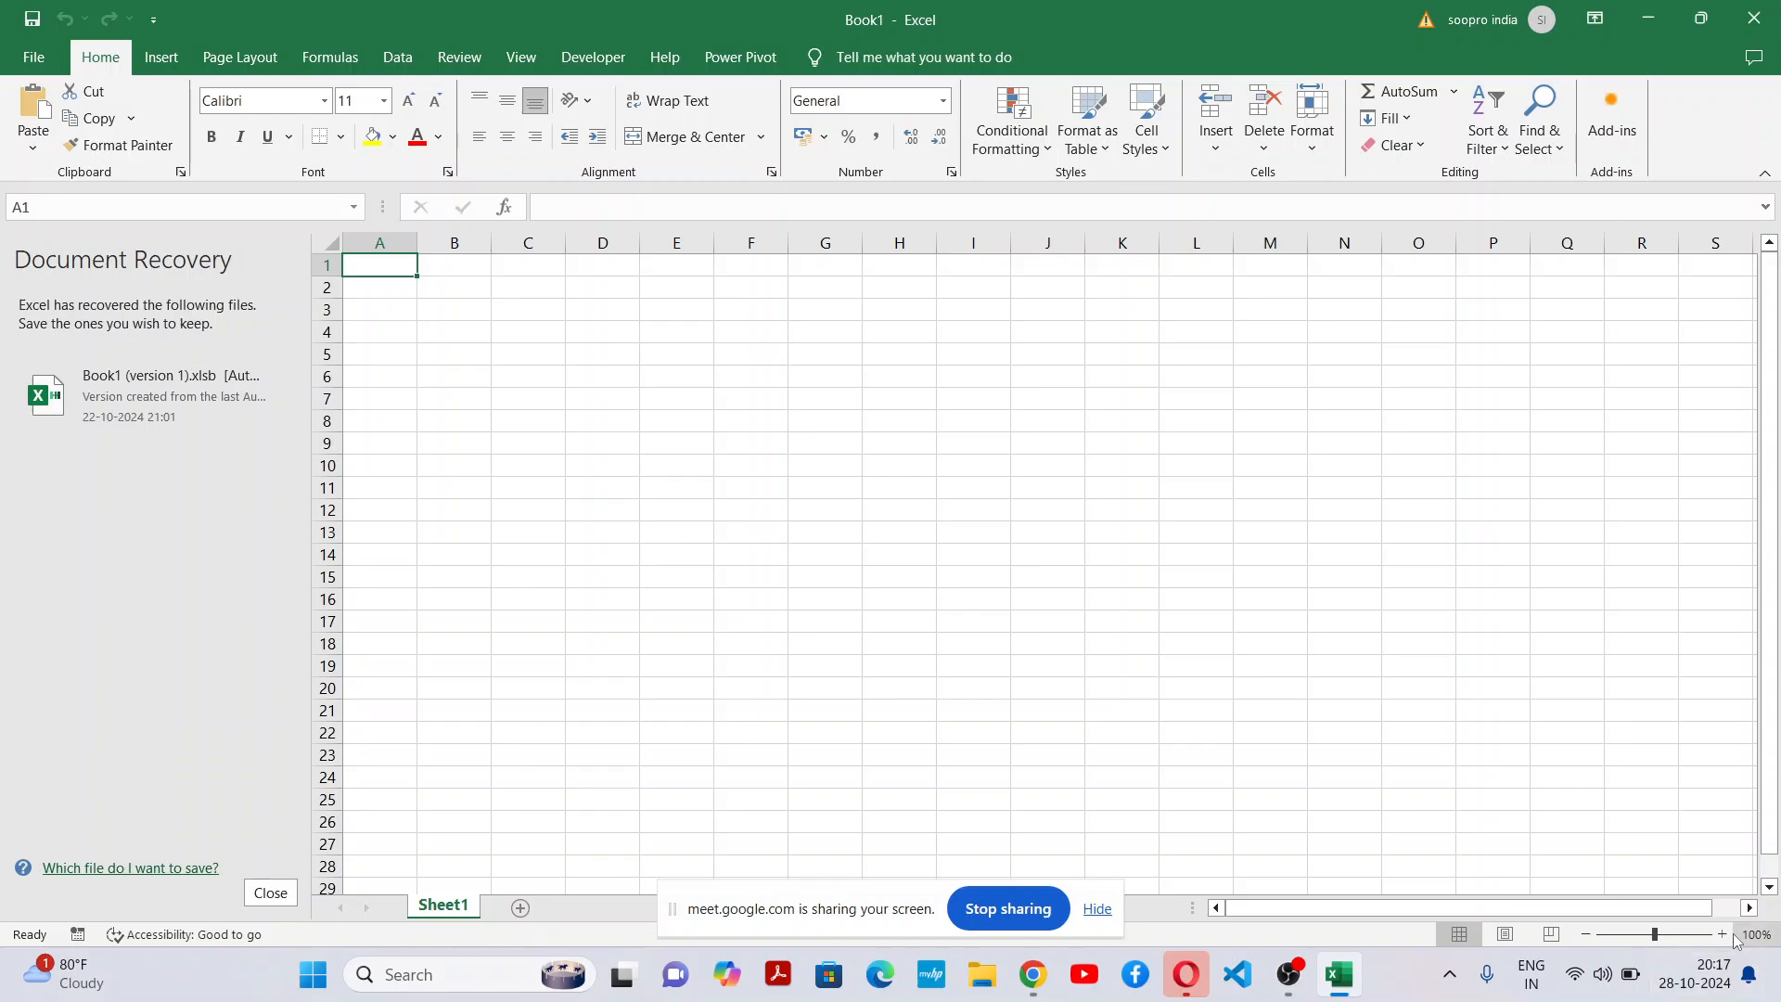
Zoom the sheet to 130% and close Document Recovery, choosing to view the recovered files later.
click(1721, 935)
click(1722, 935)
click(1721, 936)
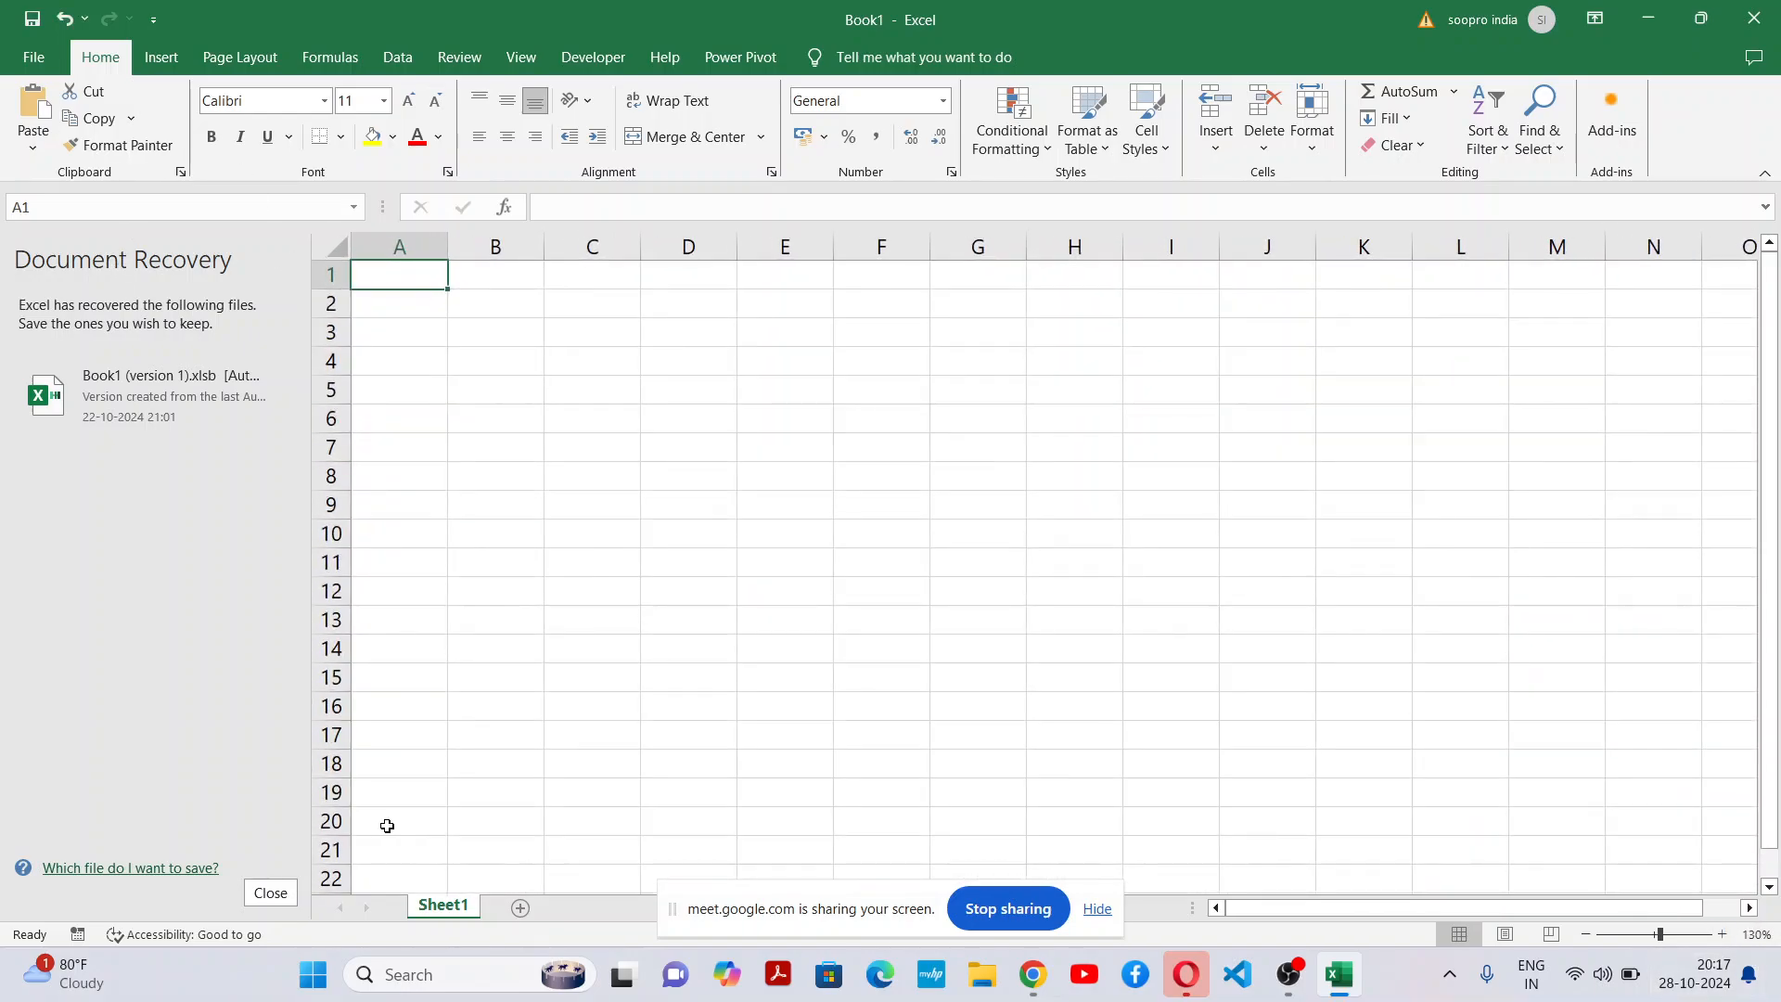
click(270, 892)
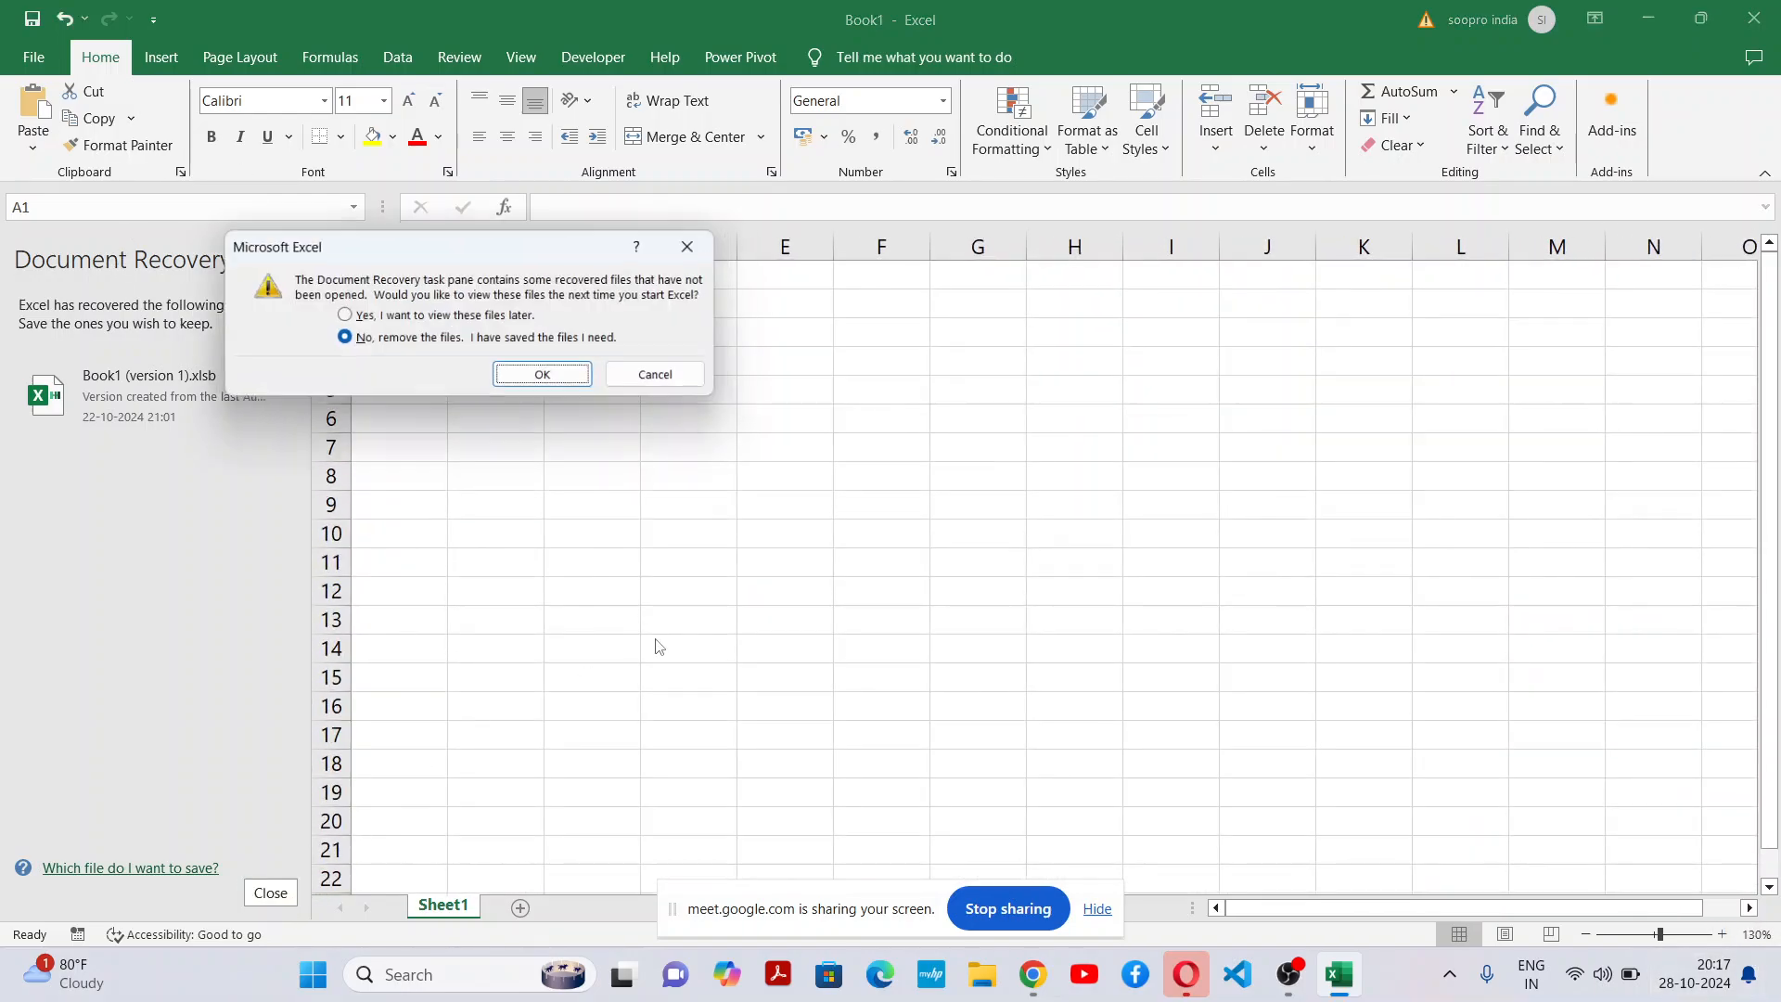
click(399, 316)
click(547, 379)
click(696, 557)
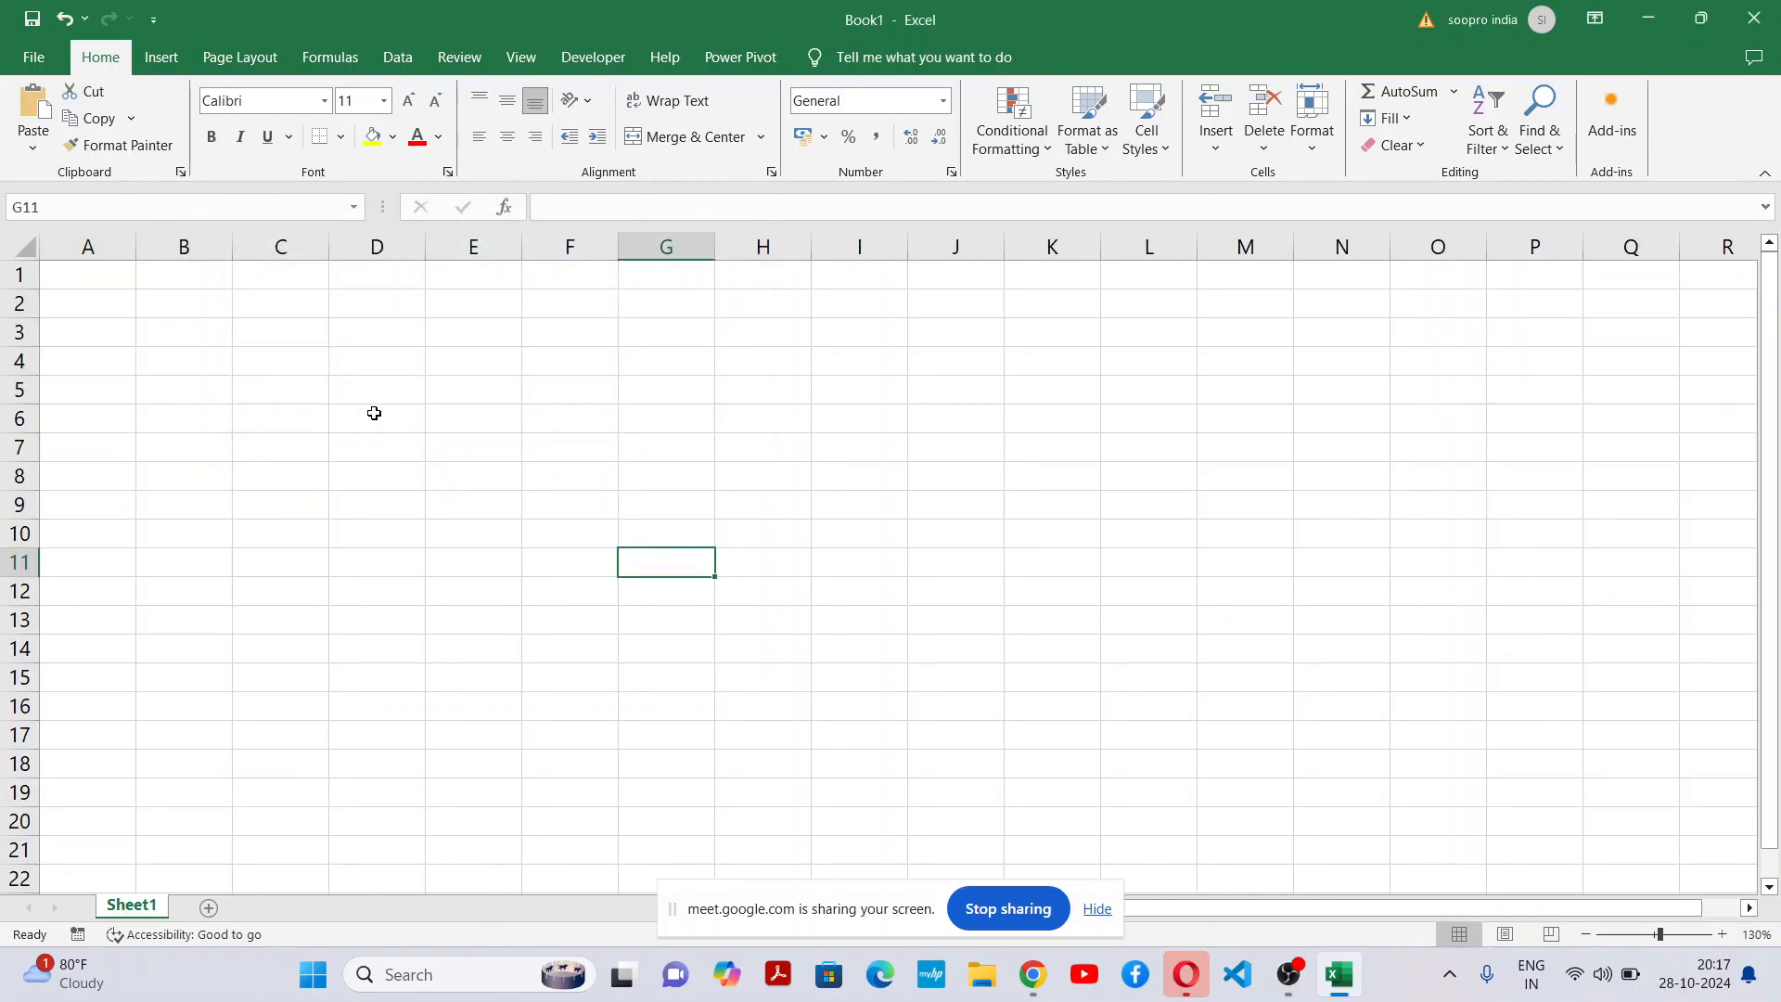
Apply All Borders to the range D6:G18.
drag(374, 413, 630, 765)
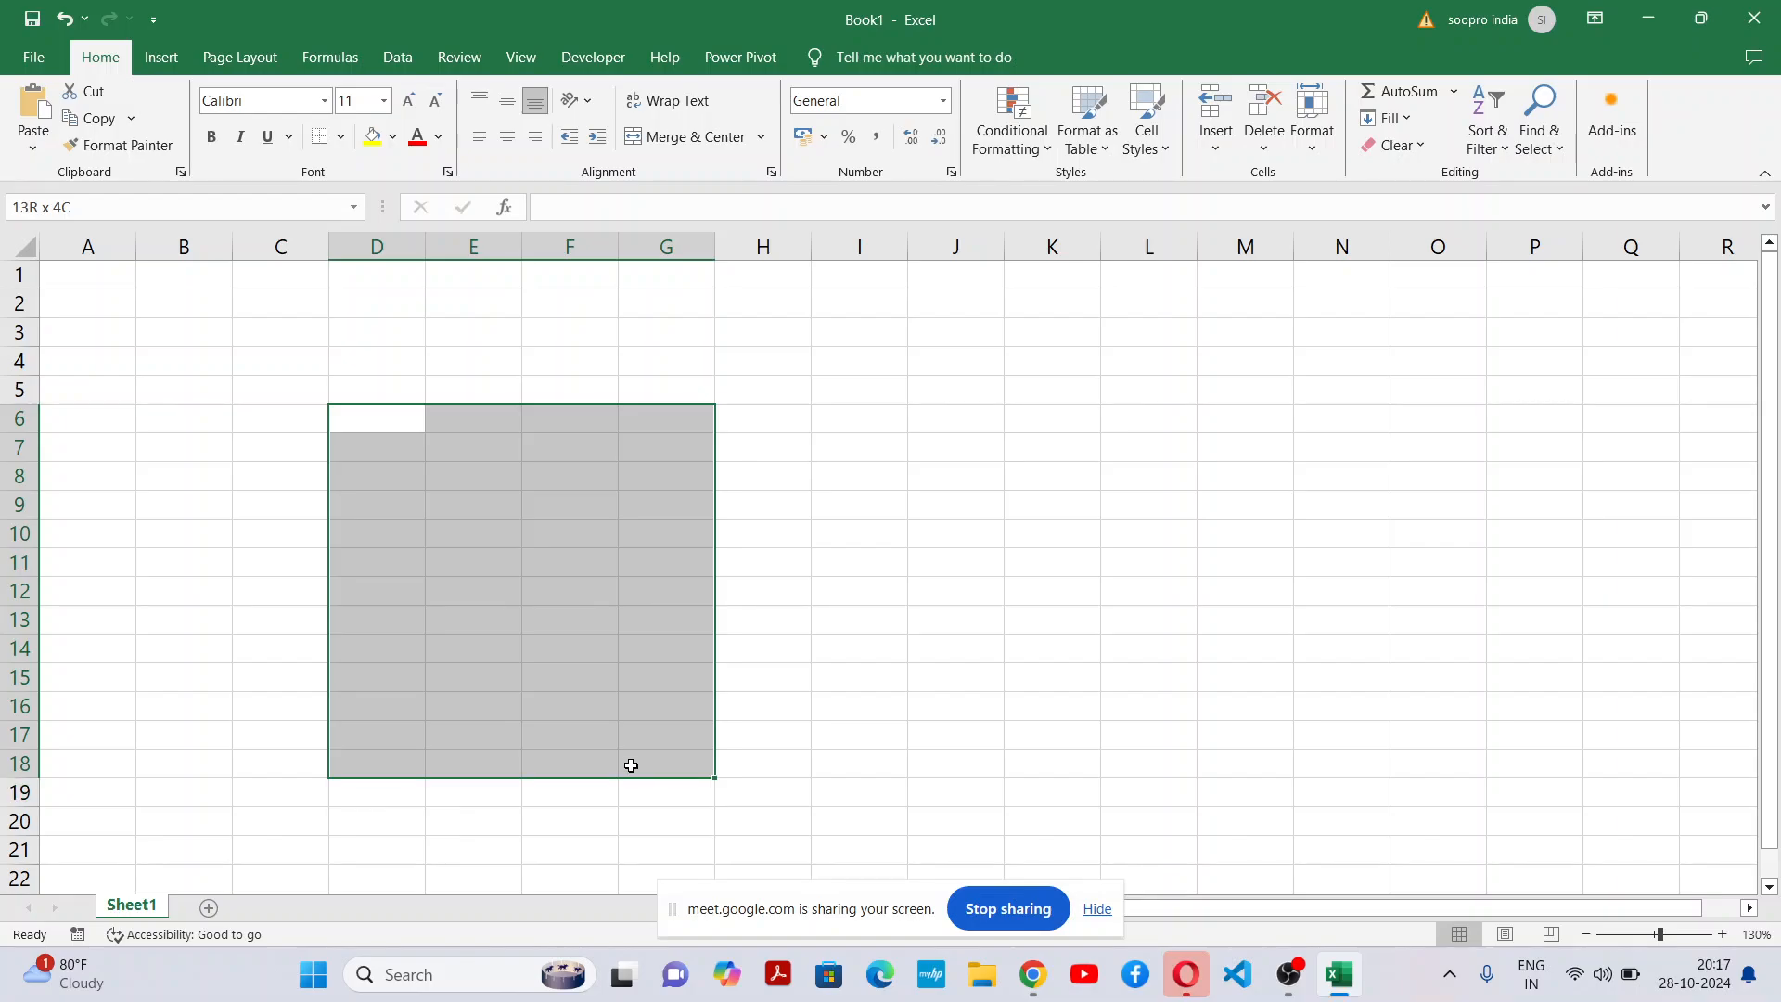
click(340, 137)
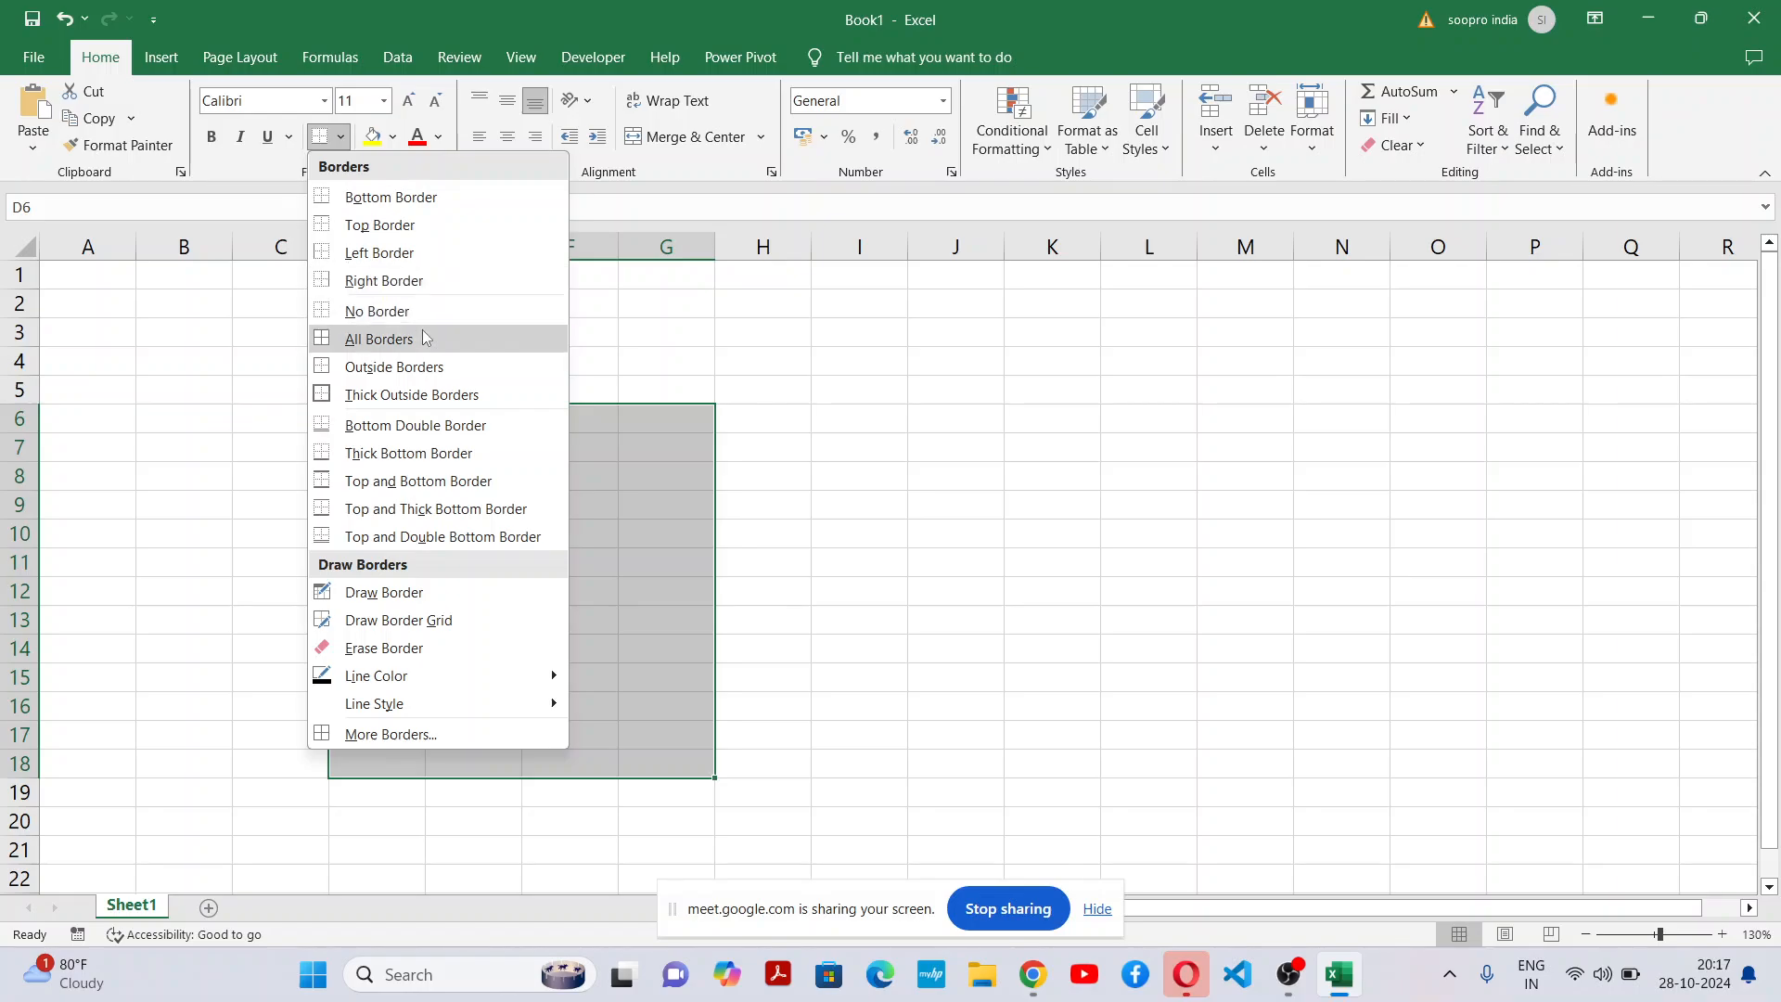
click(380, 338)
Merge and center the range D4:G5 above the bordered table.
click(414, 371)
drag(384, 363, 639, 393)
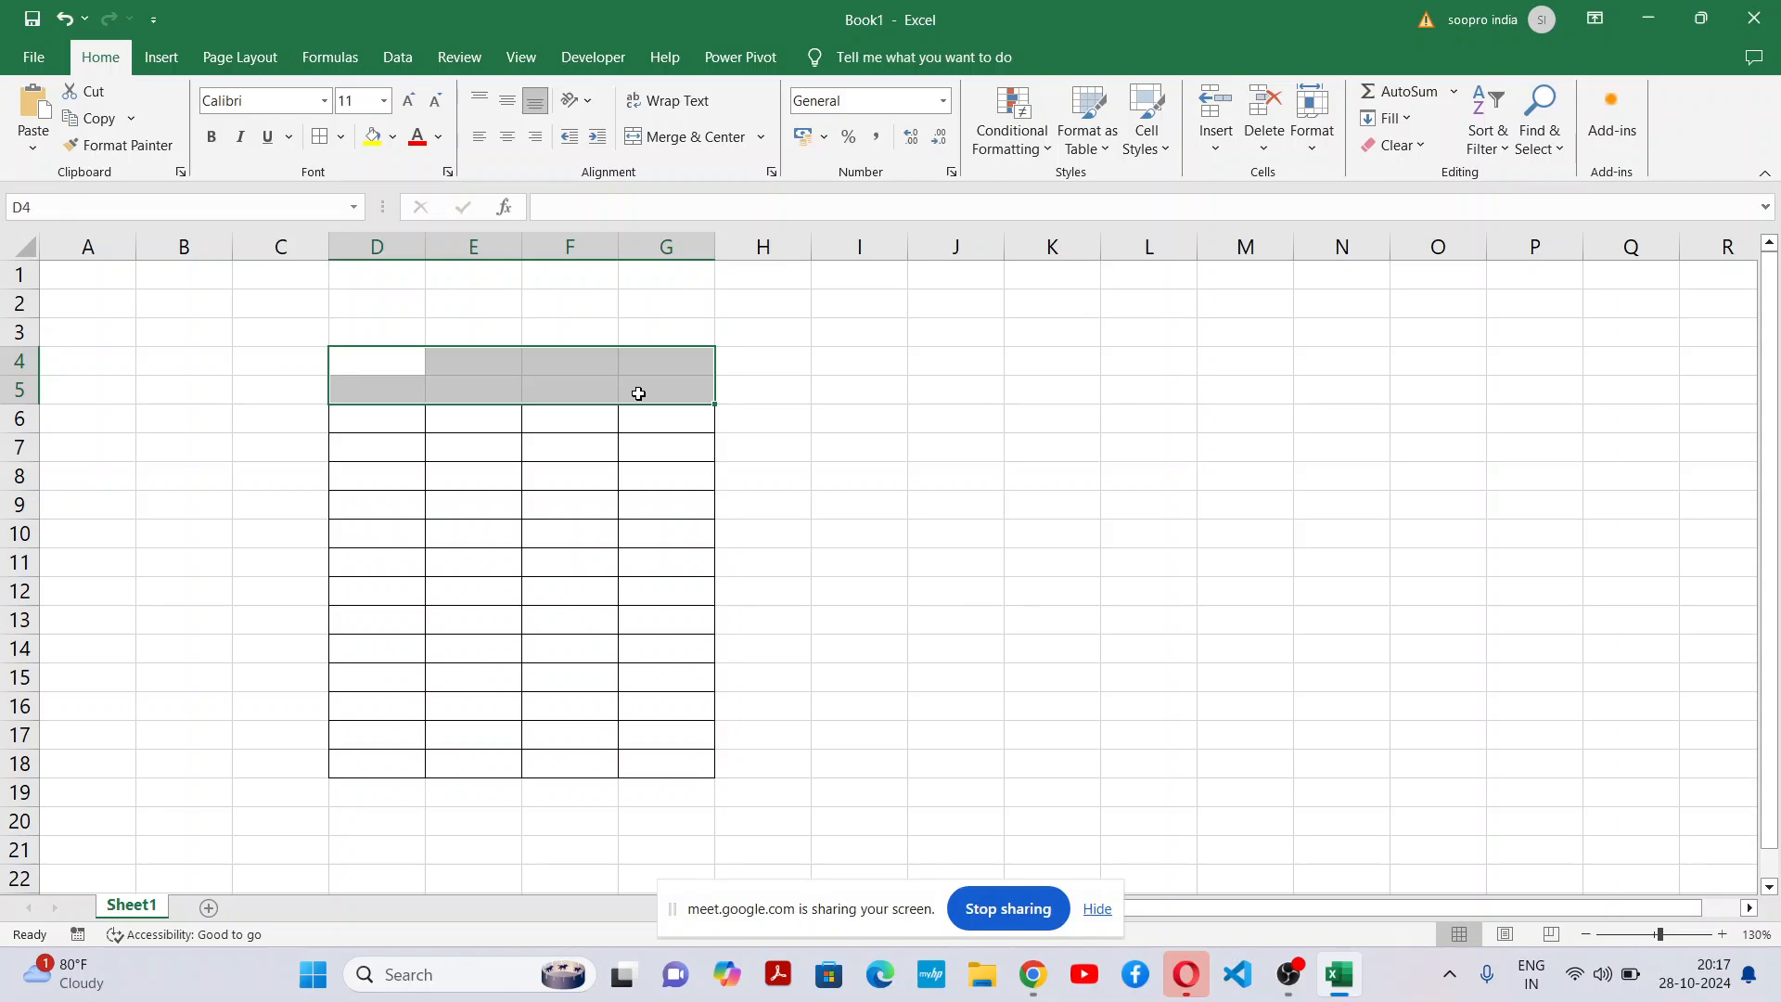
click(678, 137)
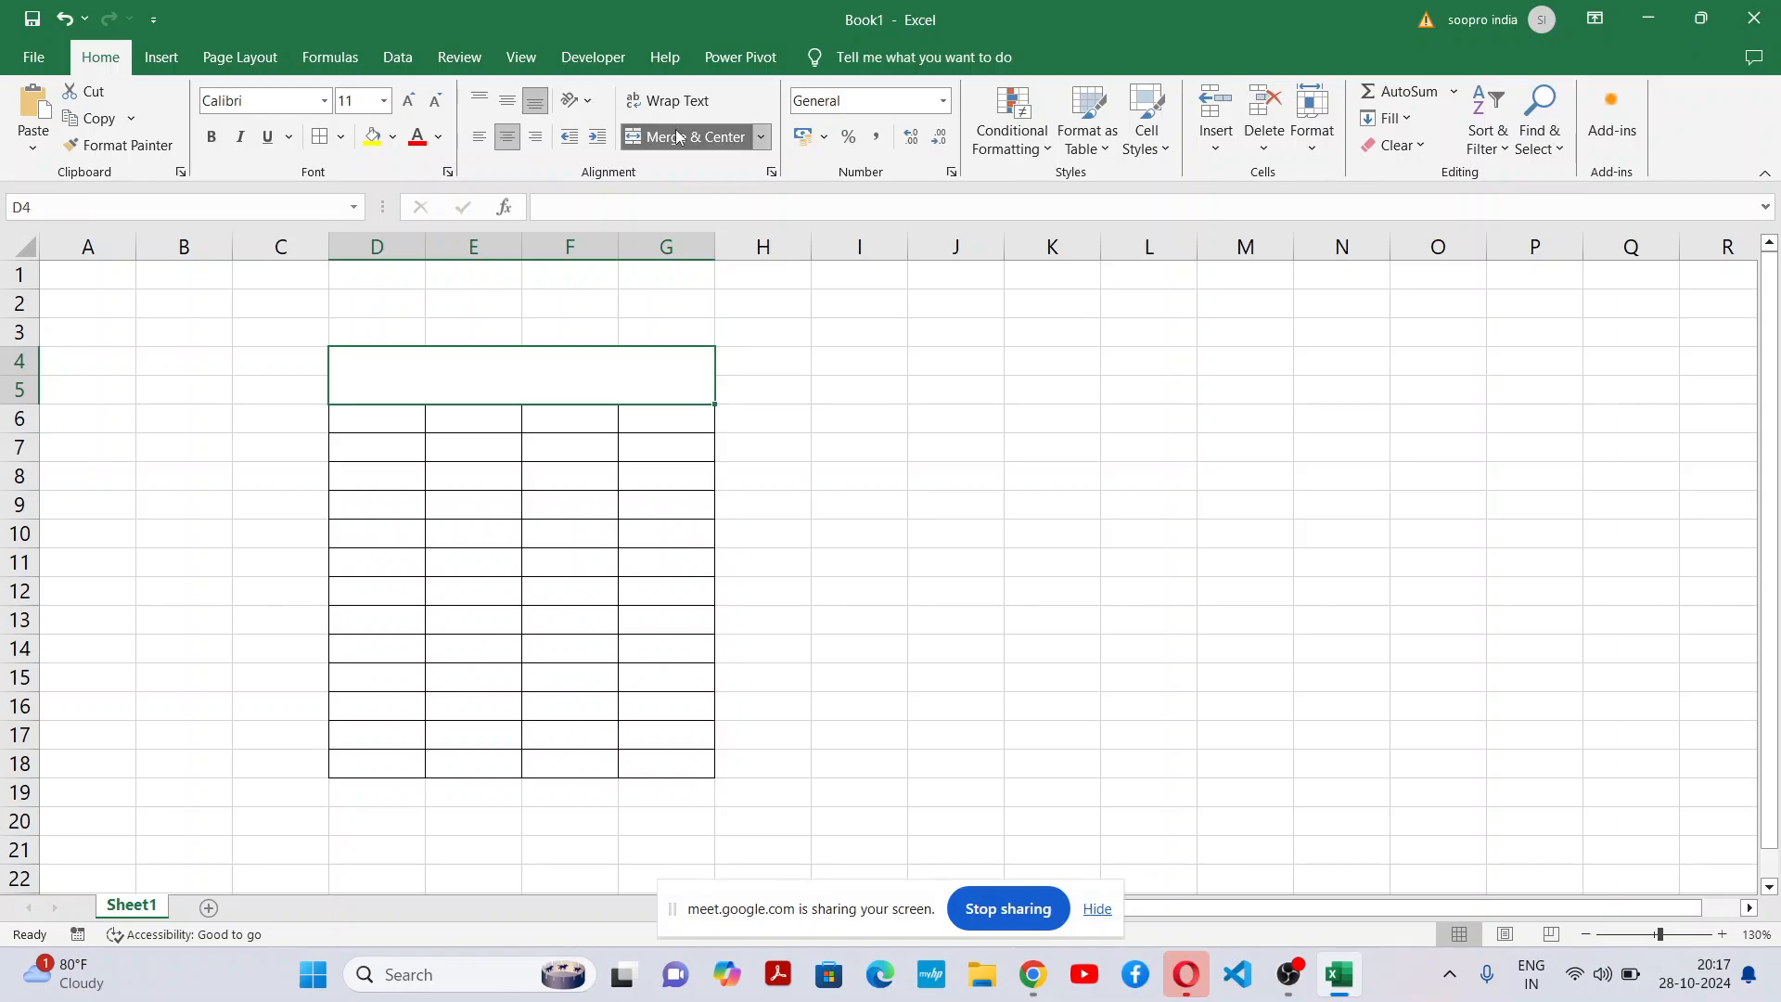
Switch to the Meet call, admit the waiting participant, and return to the Excel workbook.
key(alt+Tab)
key(alt+Tab)
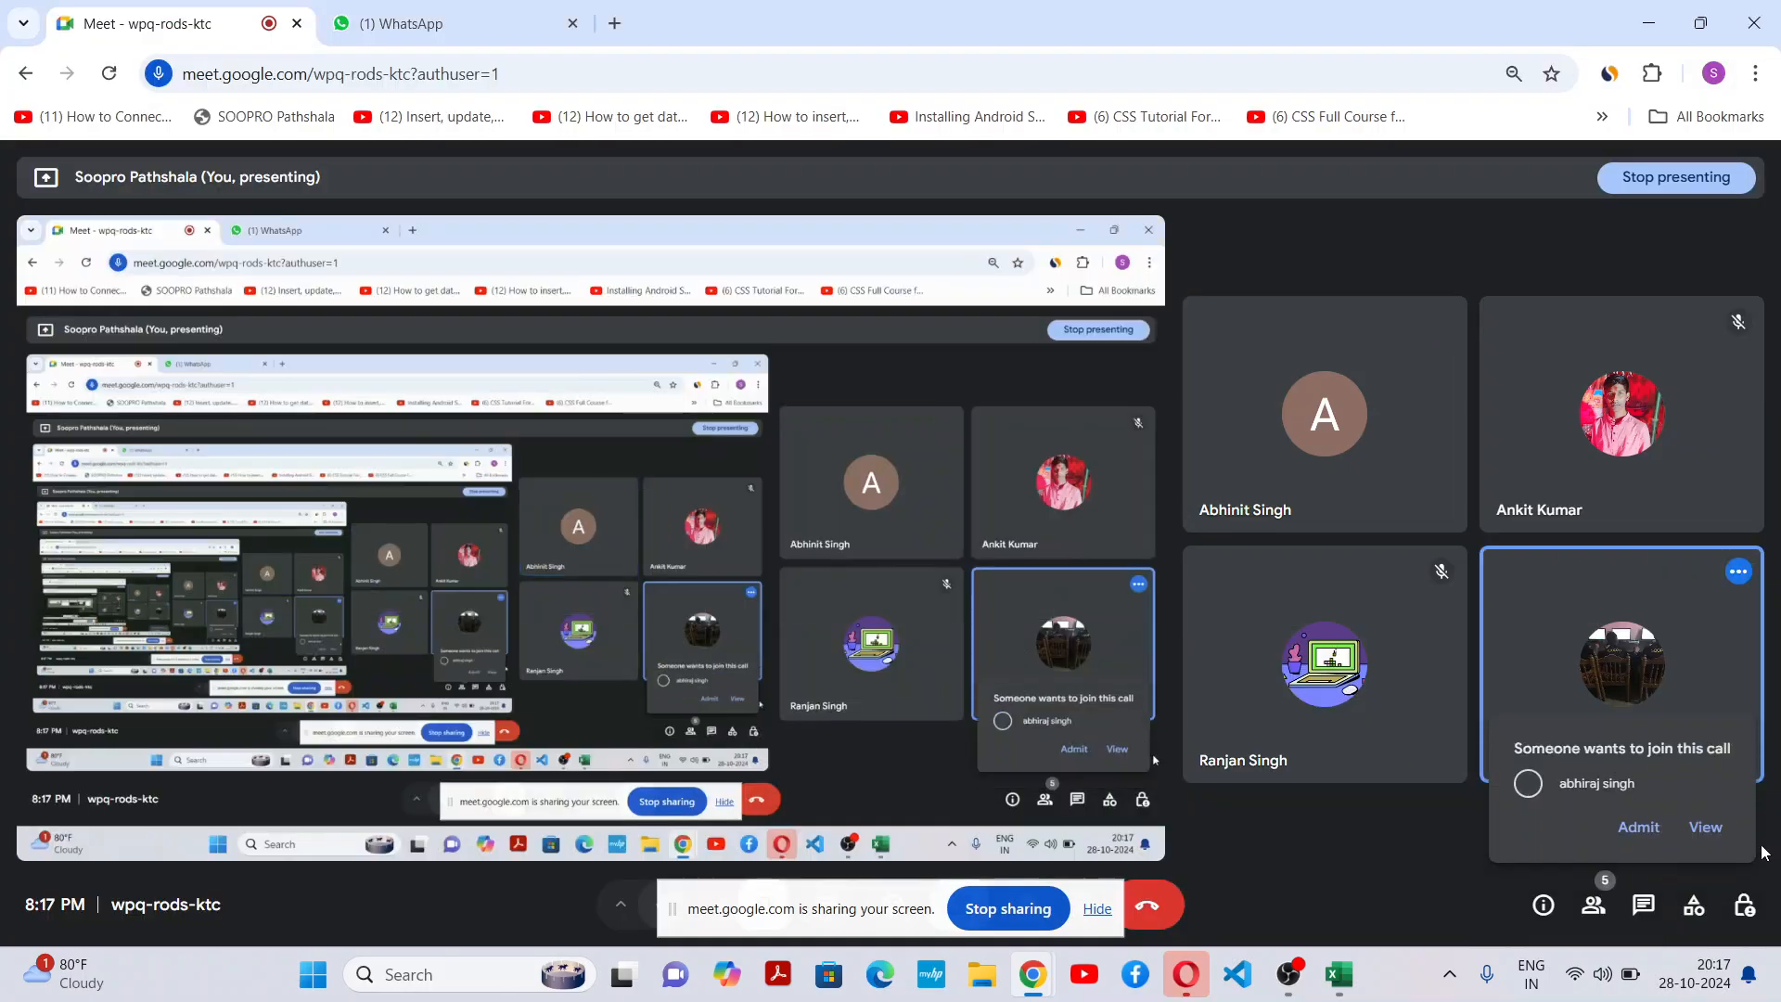
click(1637, 827)
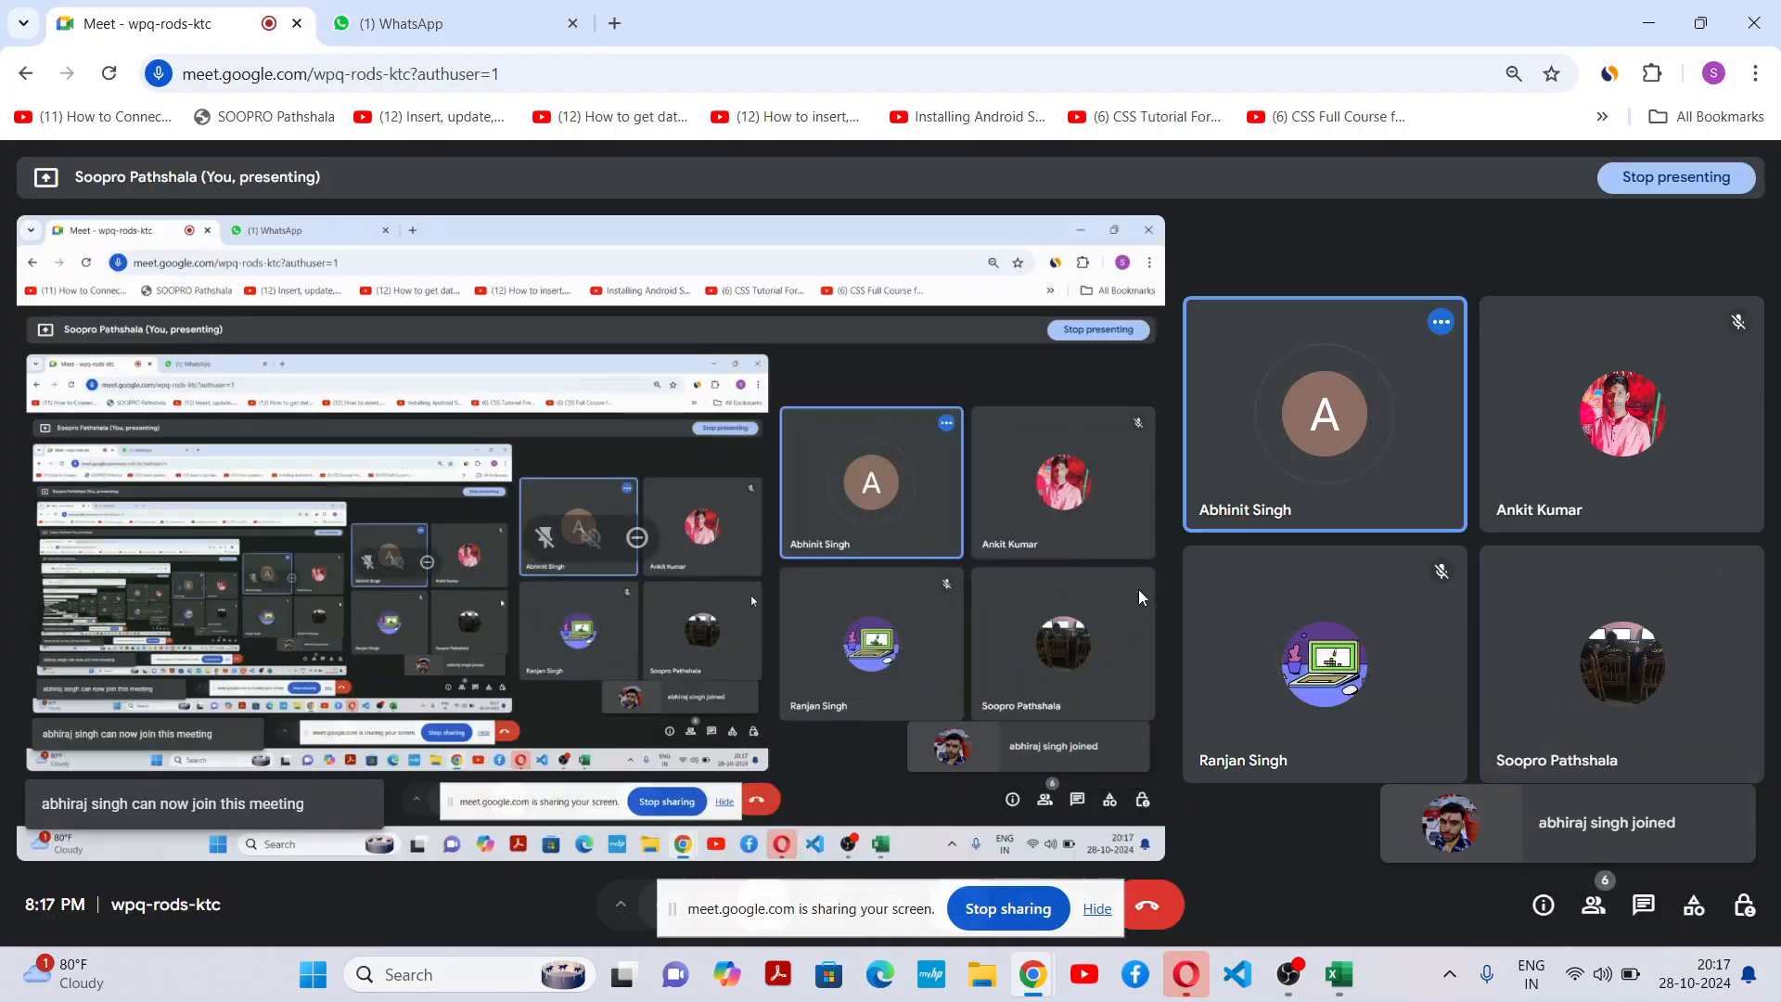
key(alt+Tab)
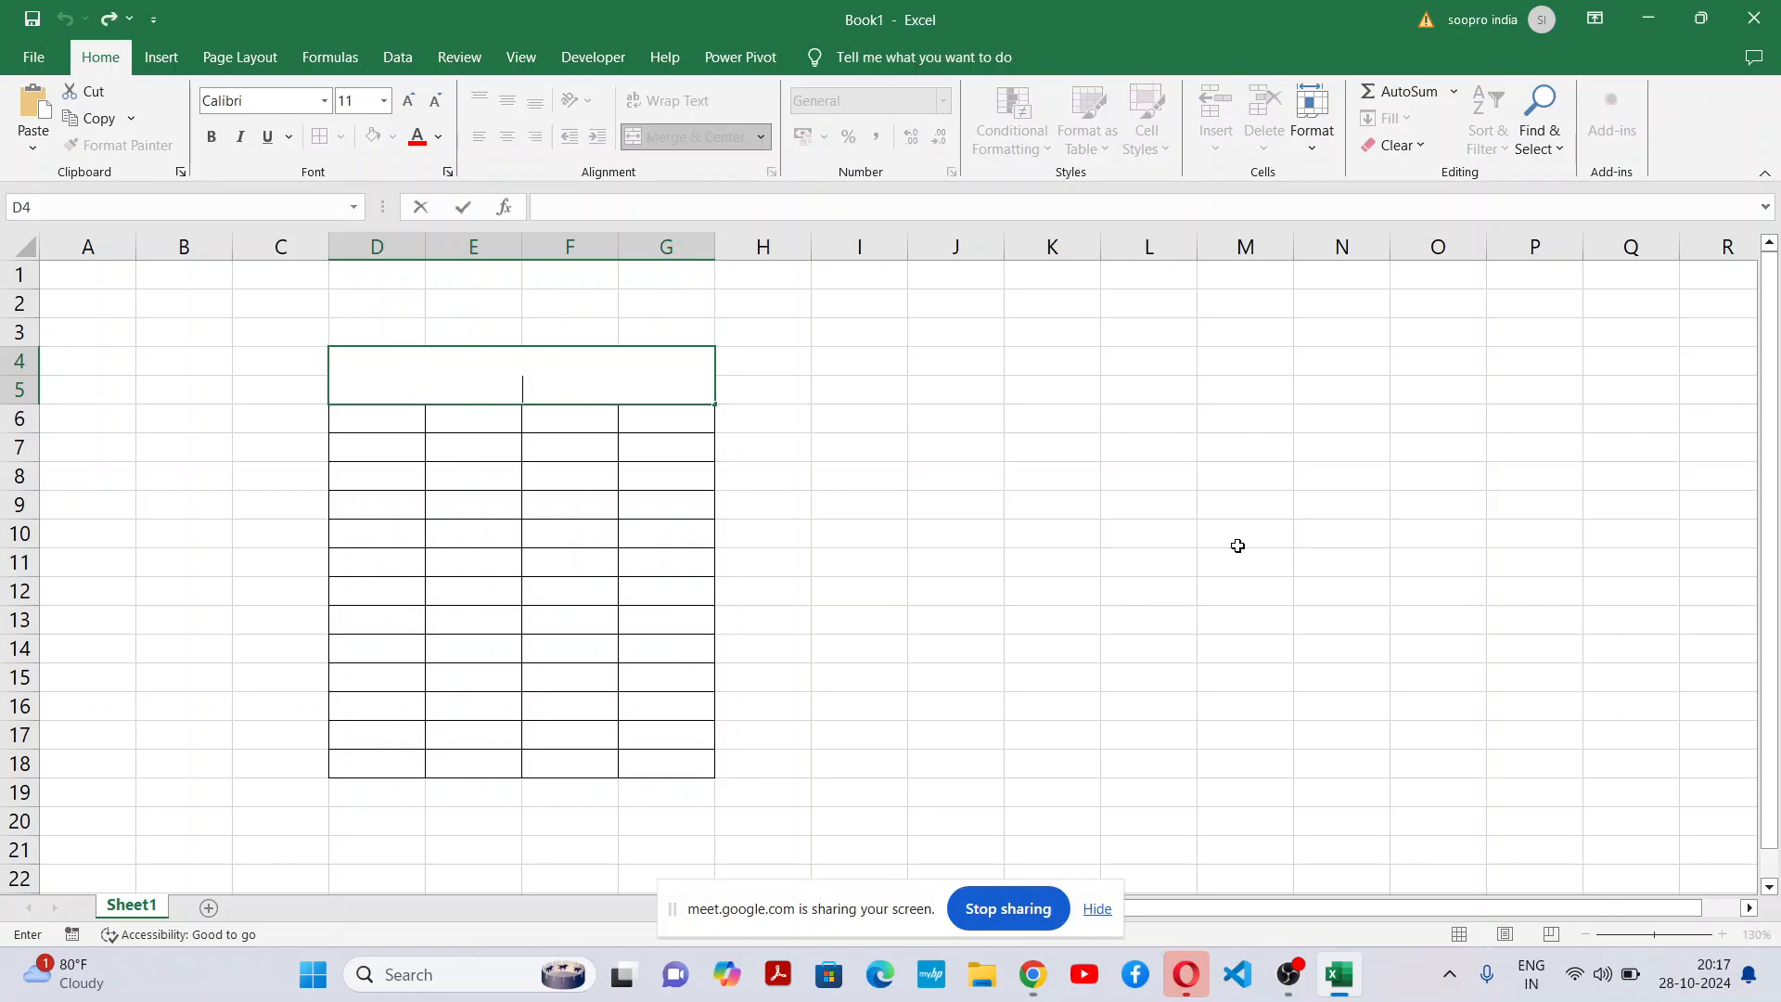
Enter the title "Conditional Formatting" in the merged cell D4.
text(Condi)
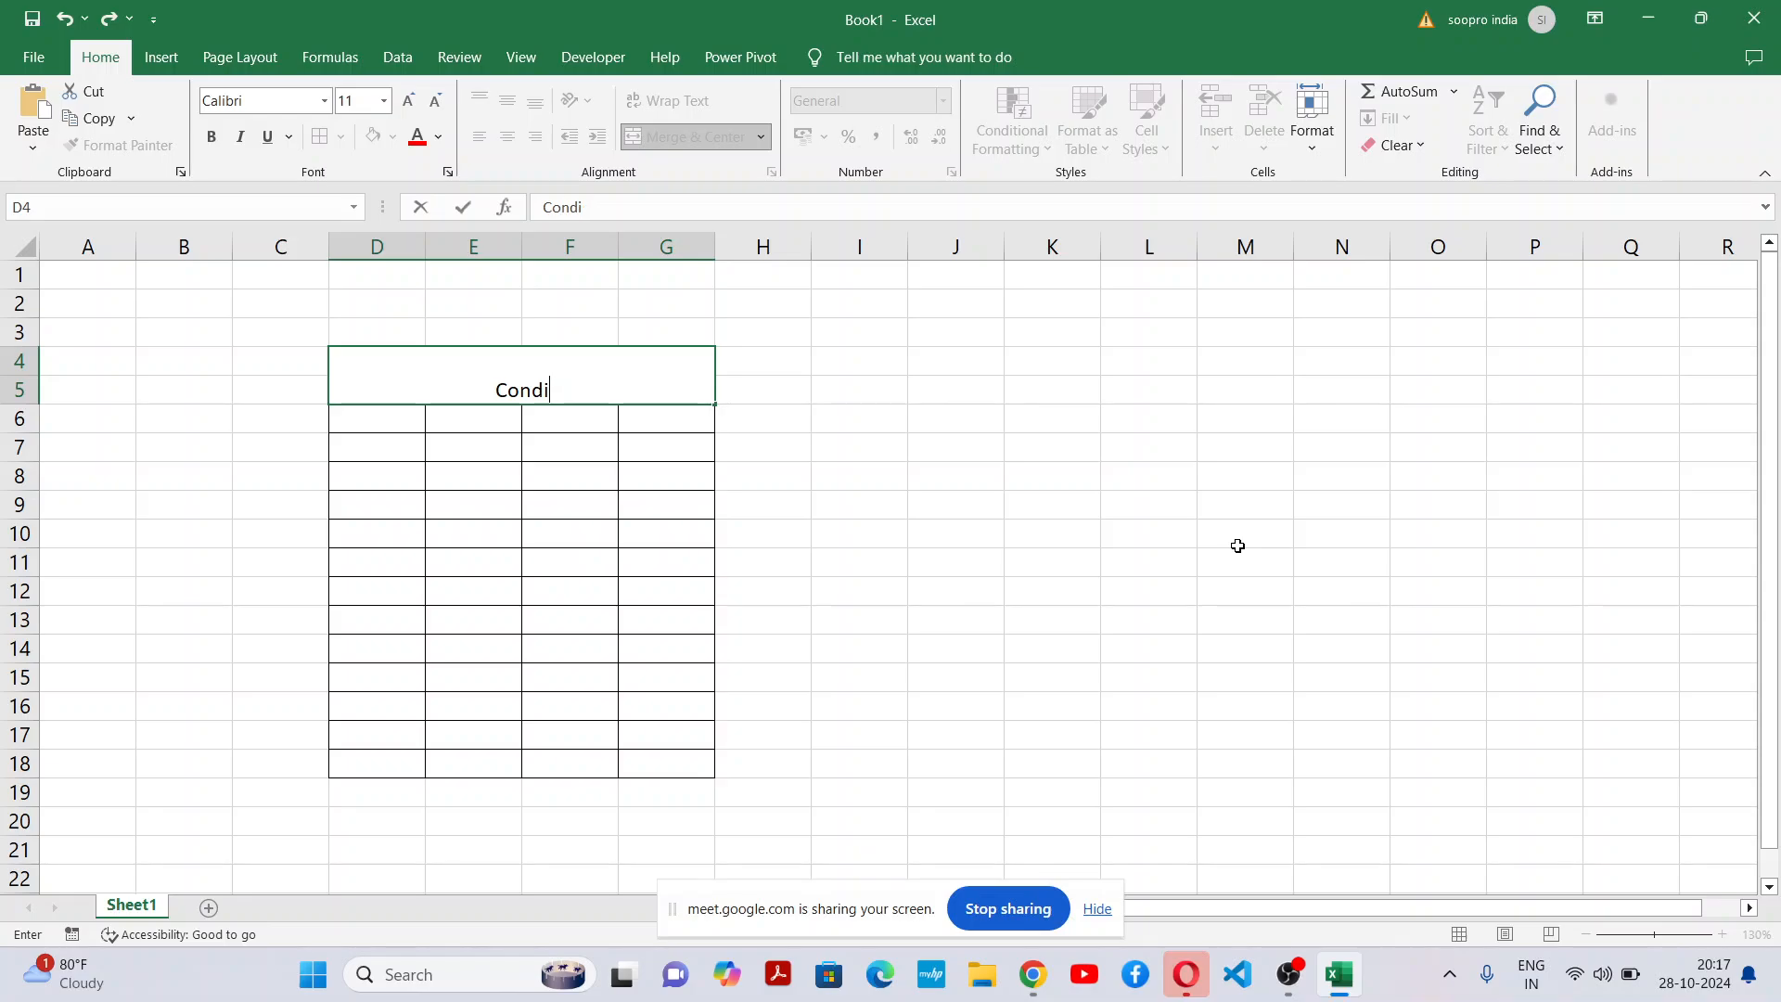
text(tional Fo)
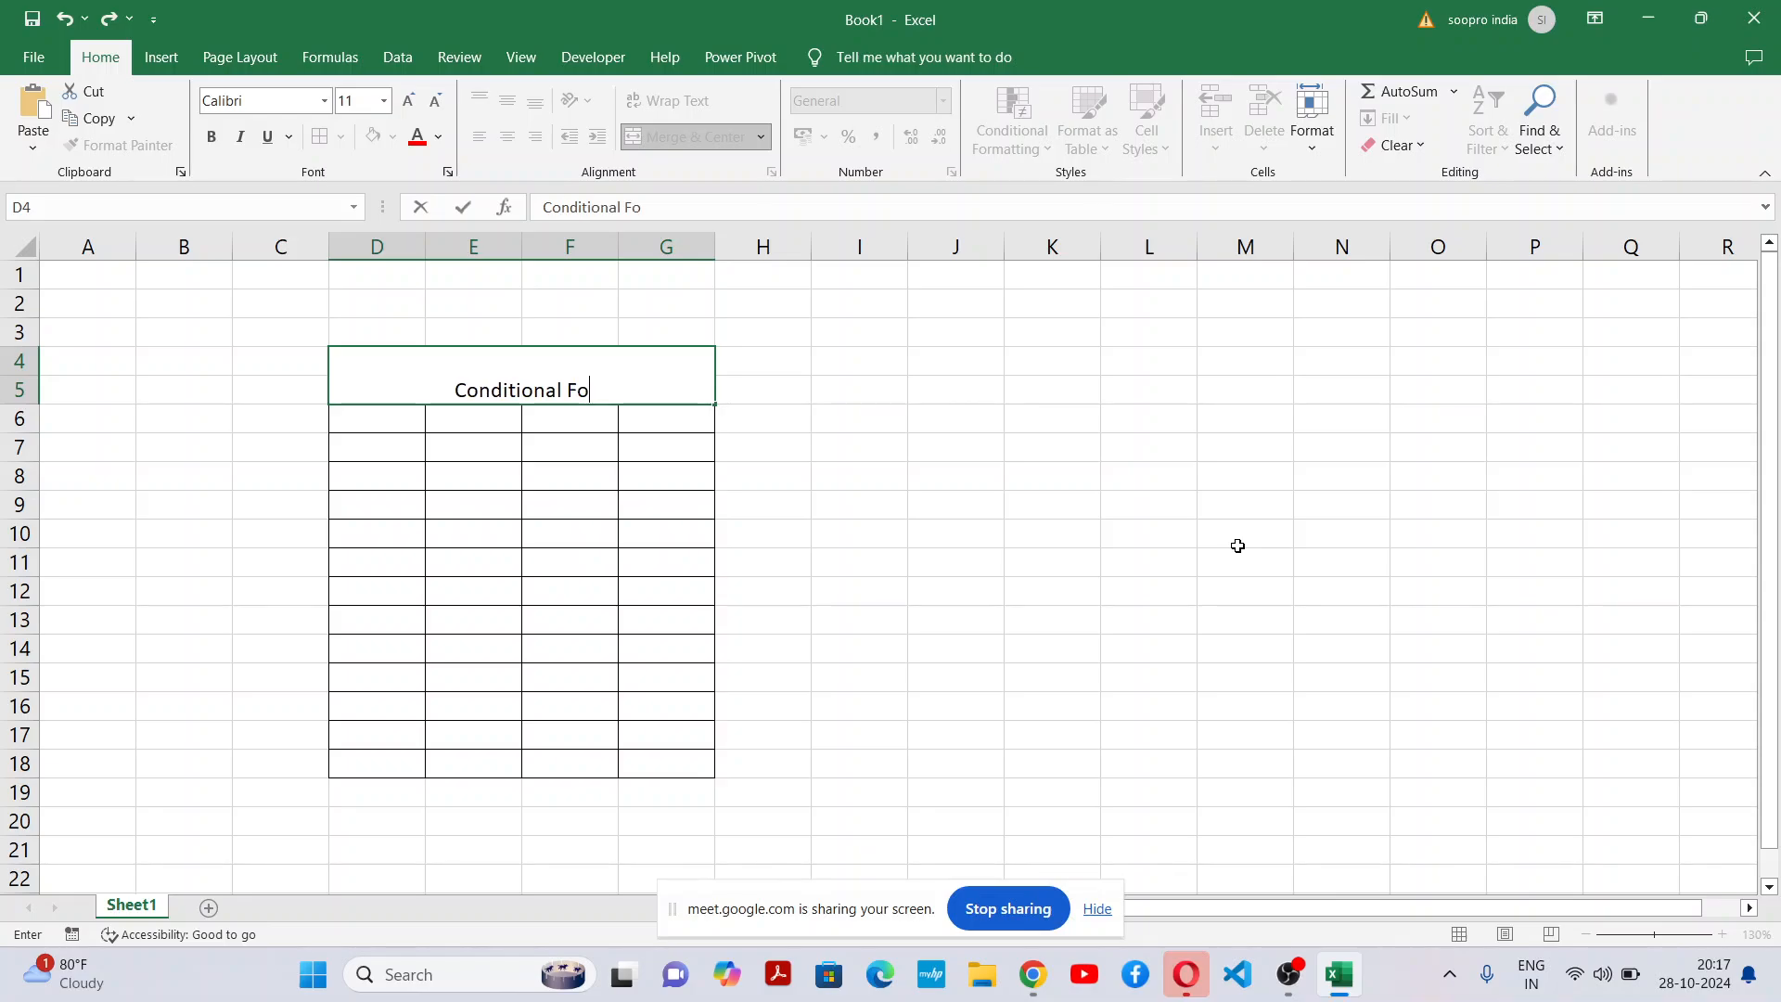
text(rmatting)
click(1342, 562)
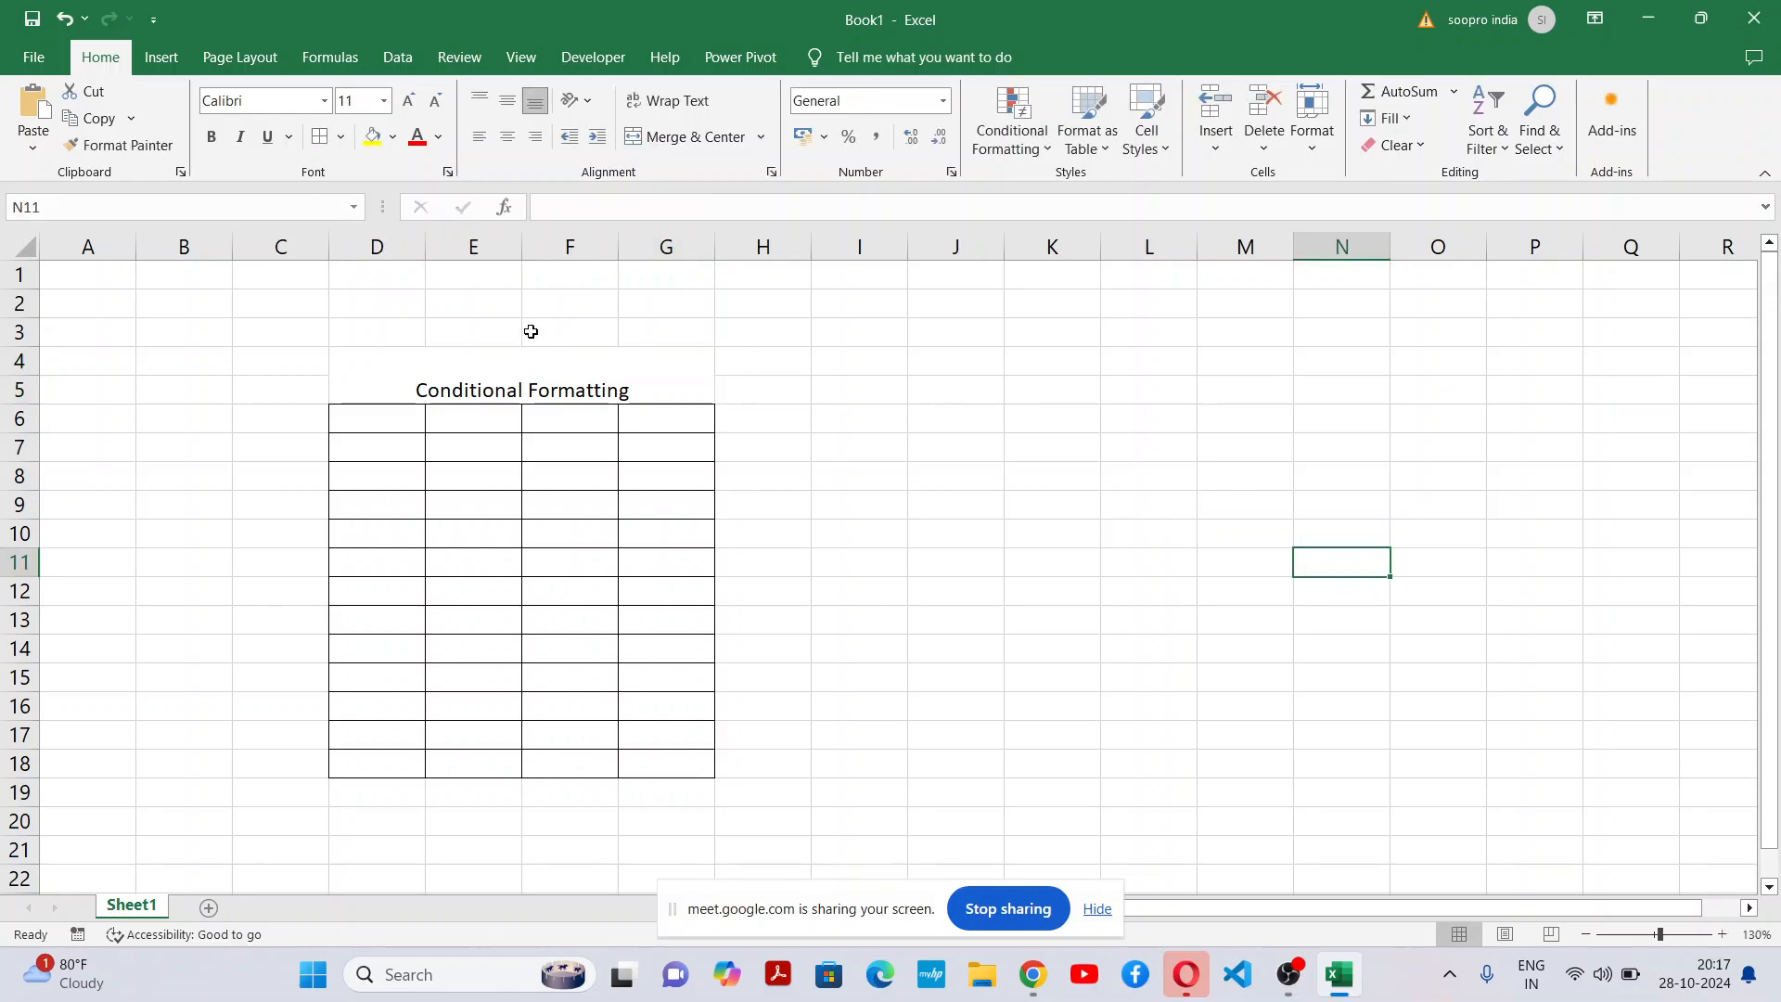
Format the title cell with middle alignment, yellow fill and bold red text at size 14.
click(551, 372)
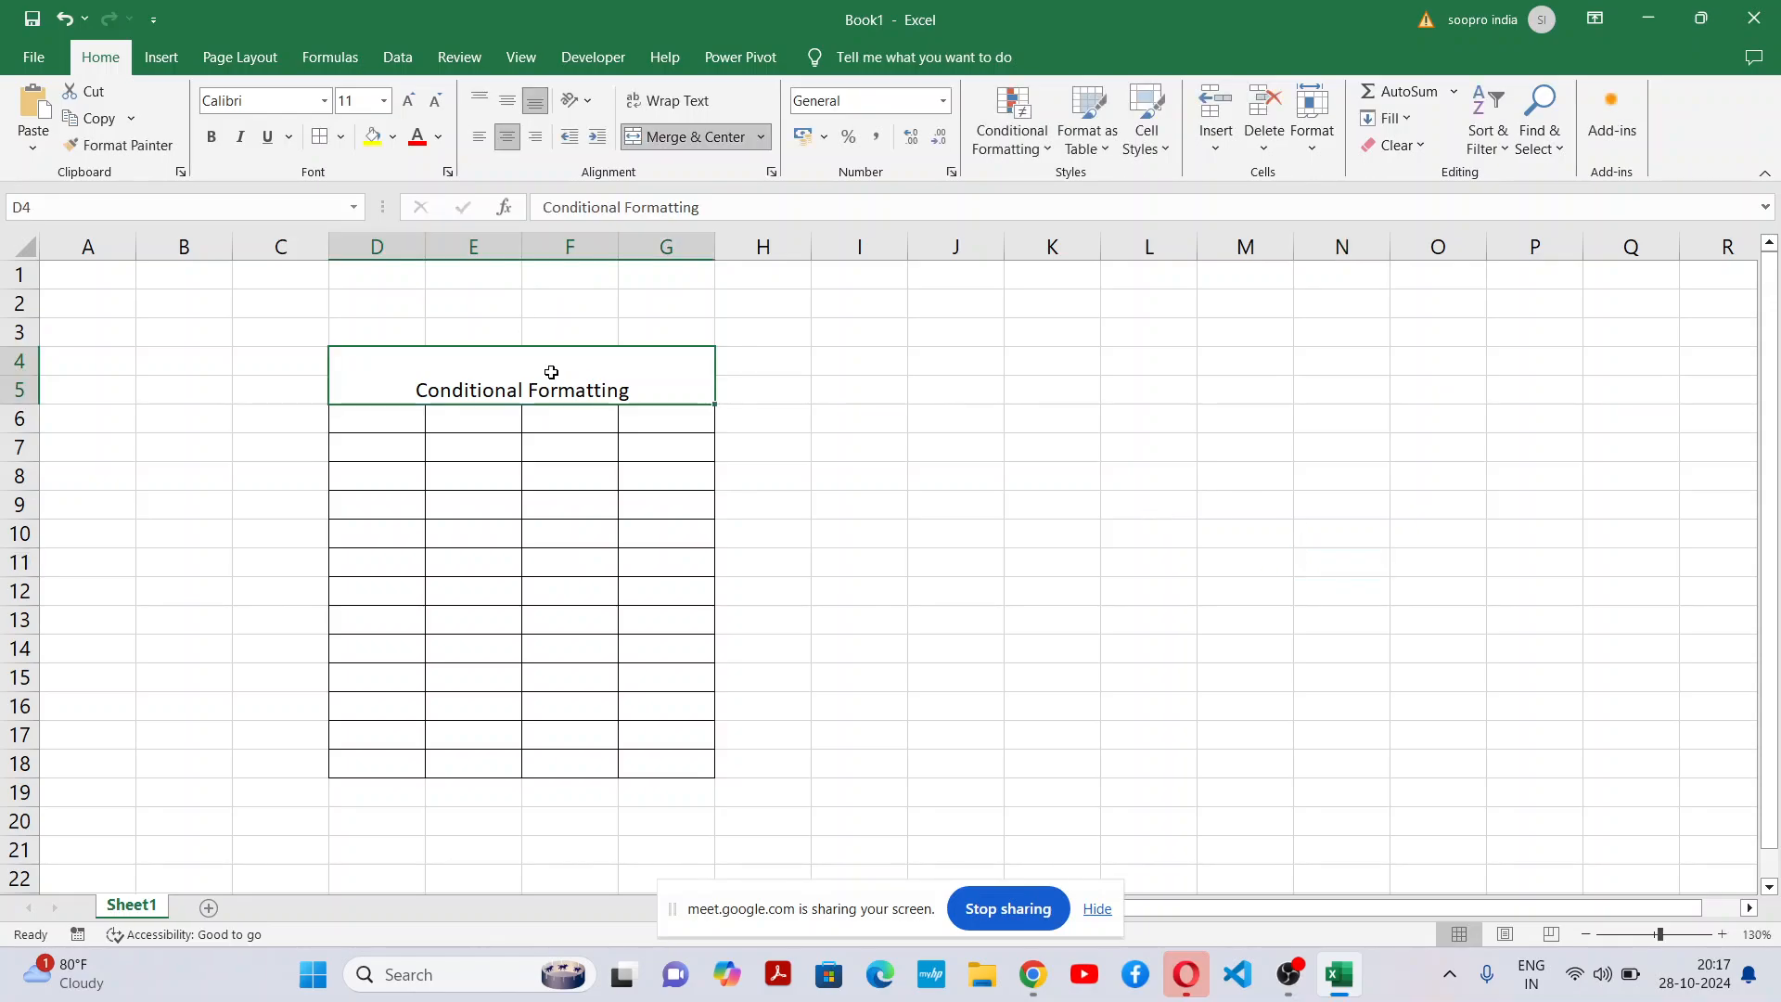
click(507, 100)
click(370, 137)
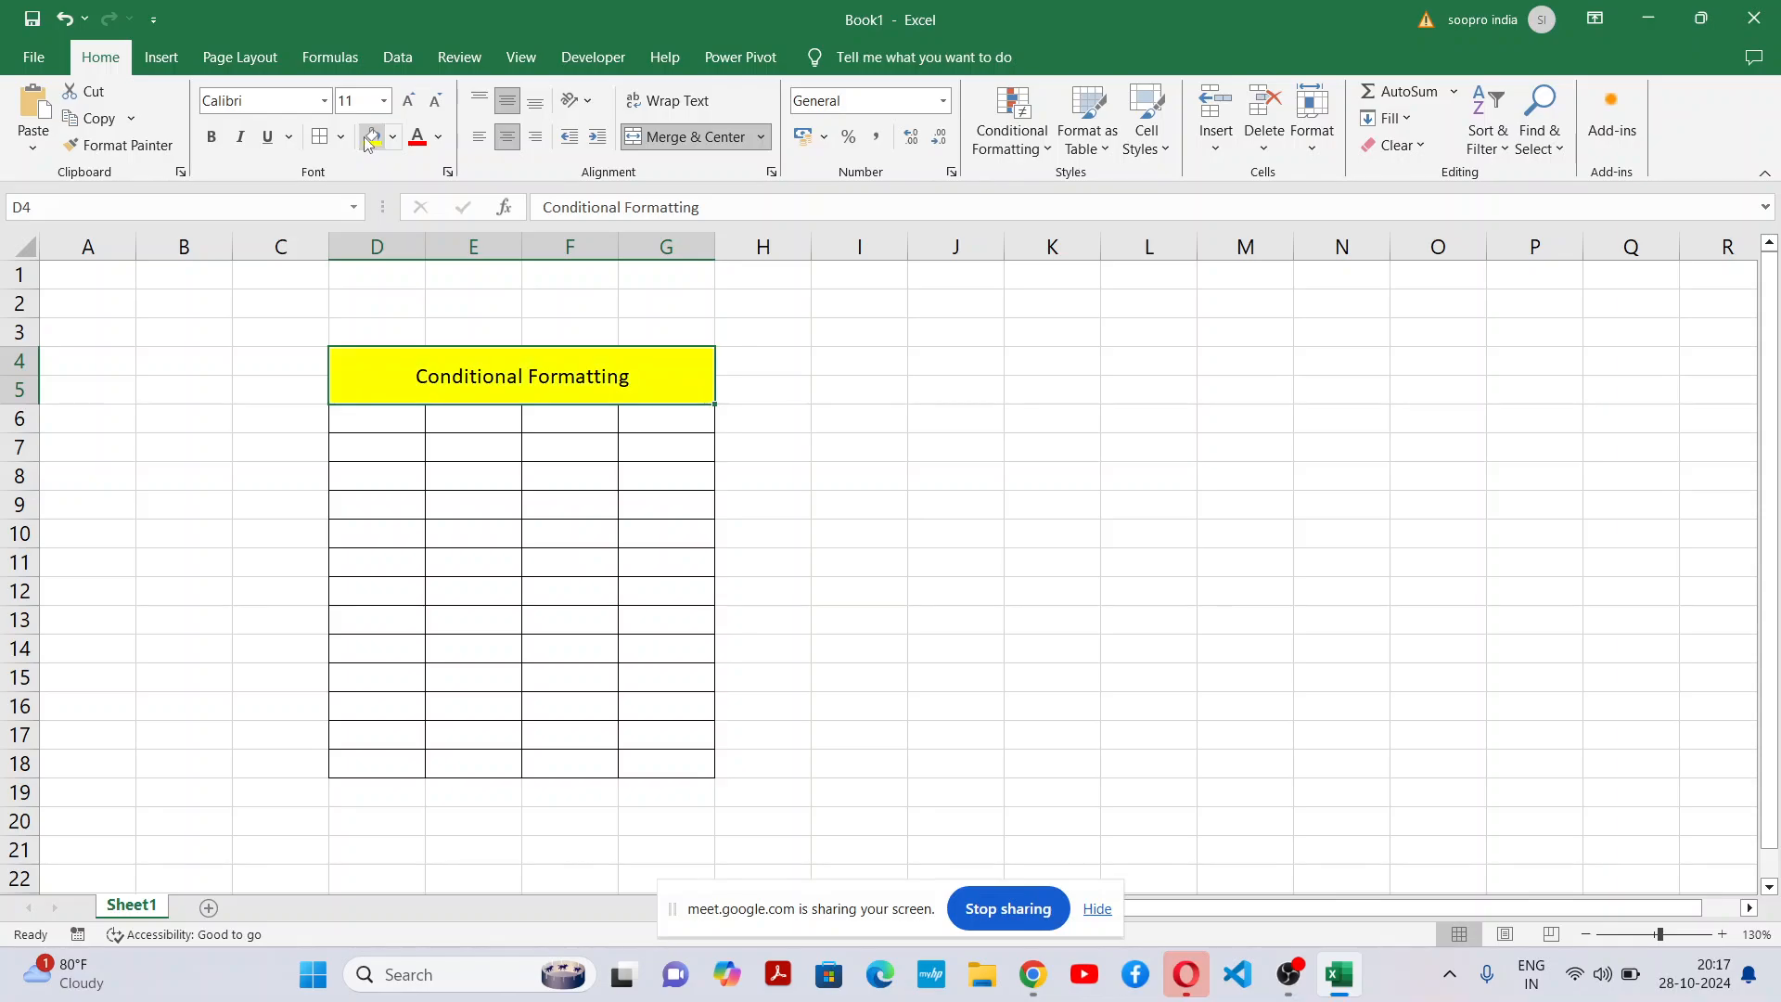
click(211, 137)
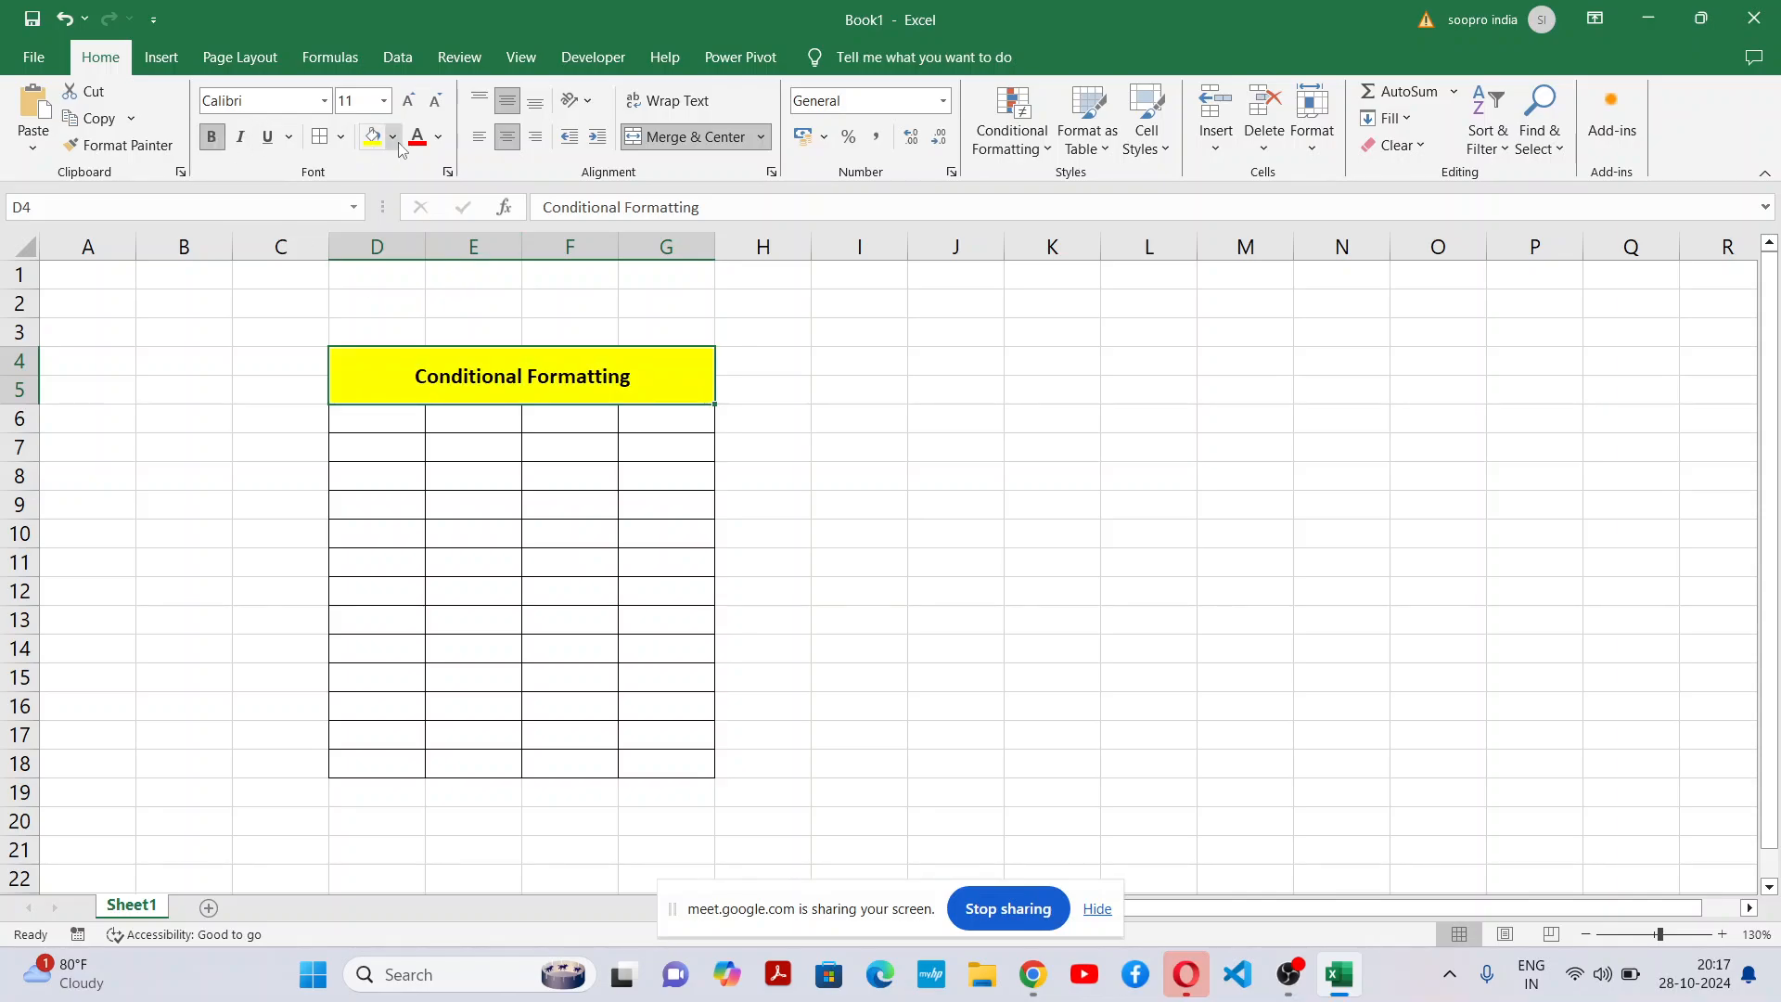
click(417, 137)
click(405, 100)
click(405, 100)
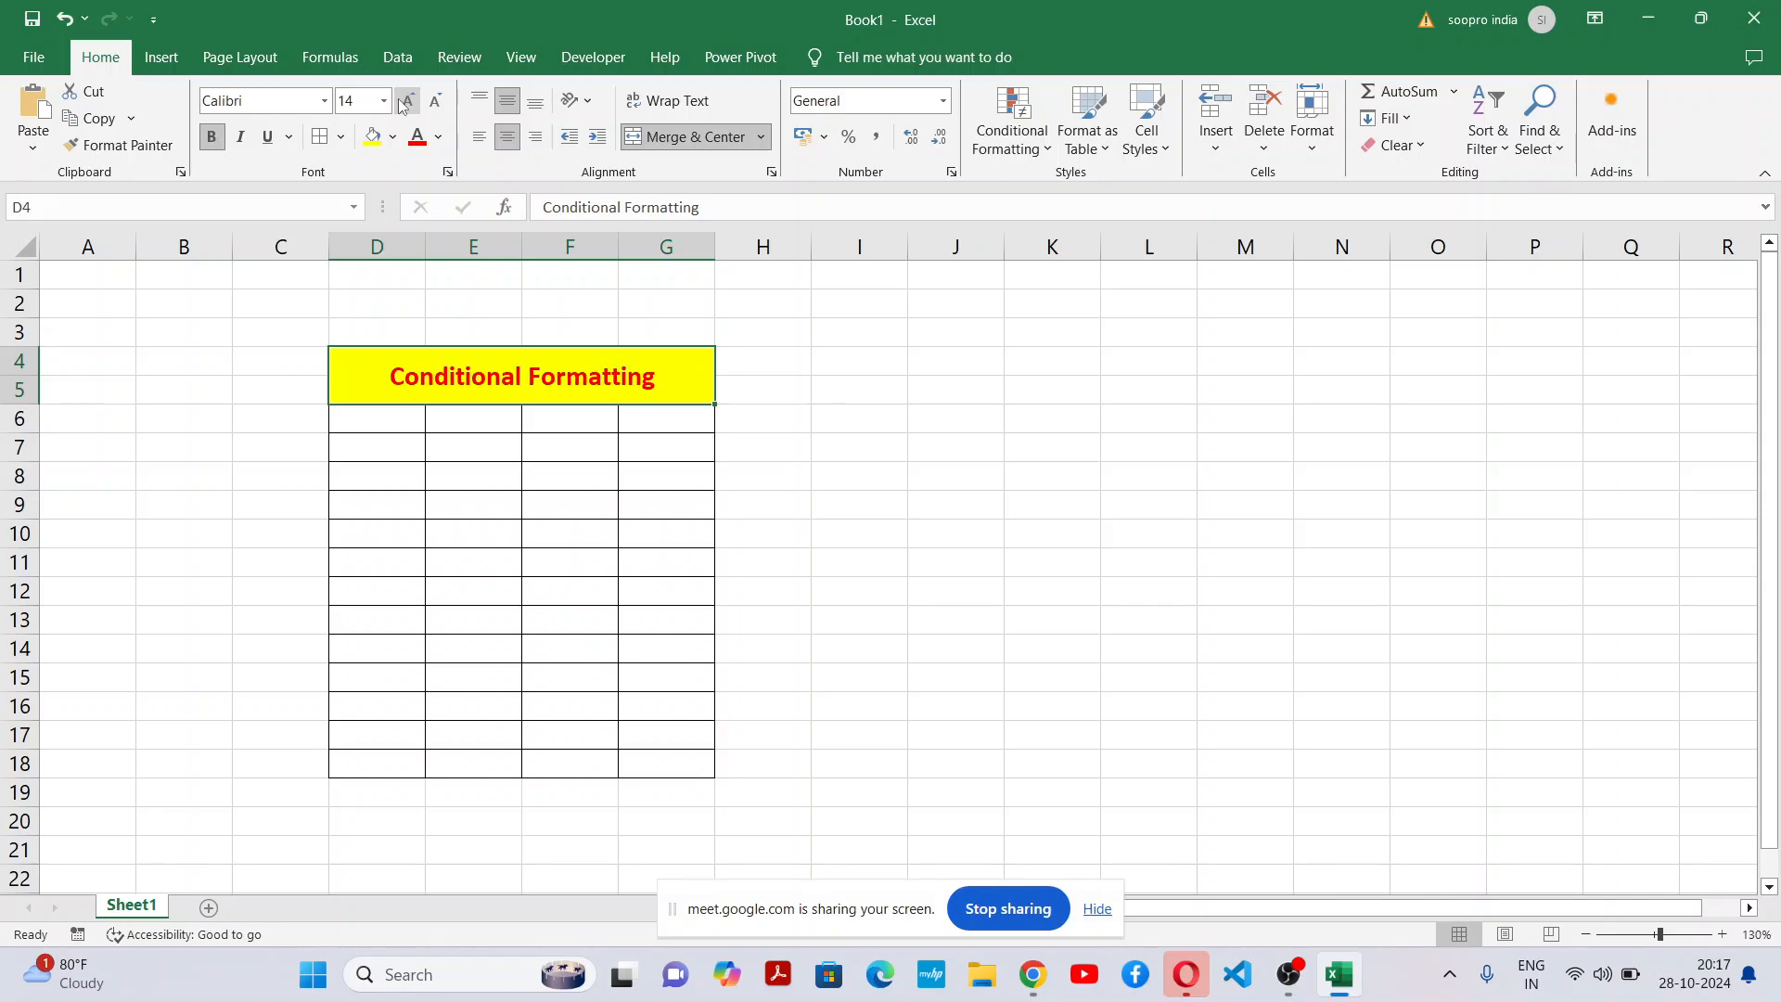
click(1098, 644)
click(449, 370)
click(732, 358)
Enter the column headers "Sno" in D6 and "Month" in E6.
click(393, 416)
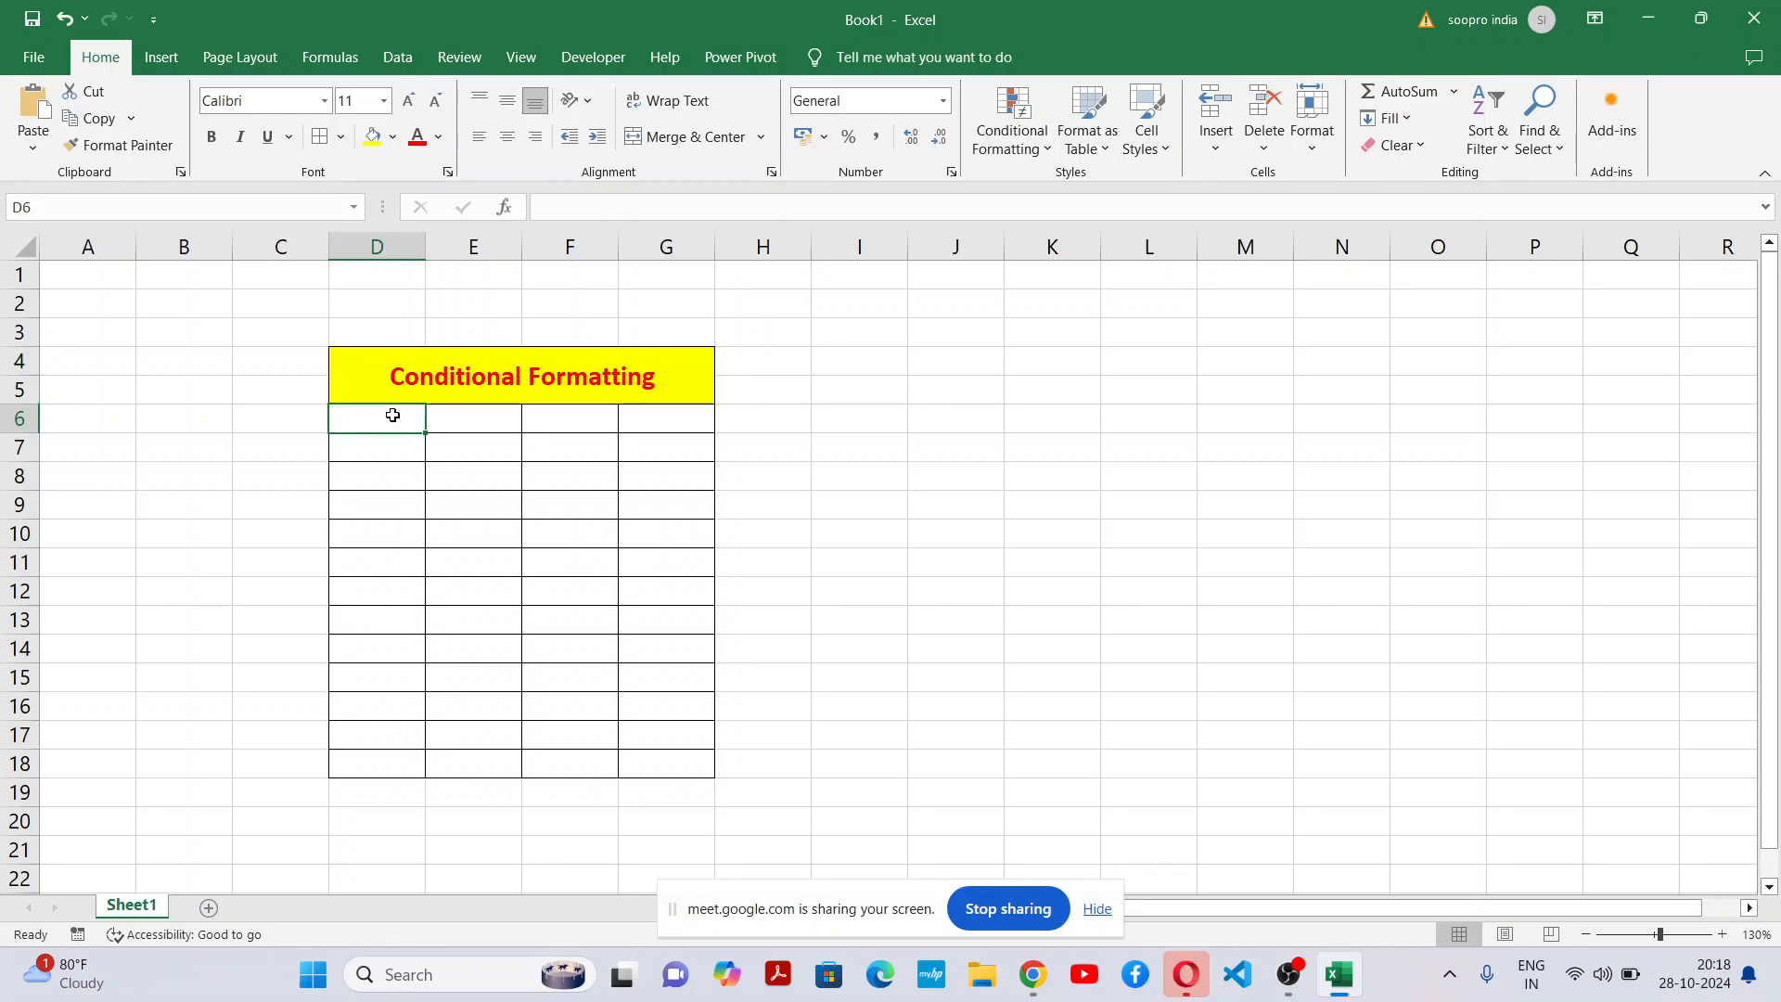
text(Sno)
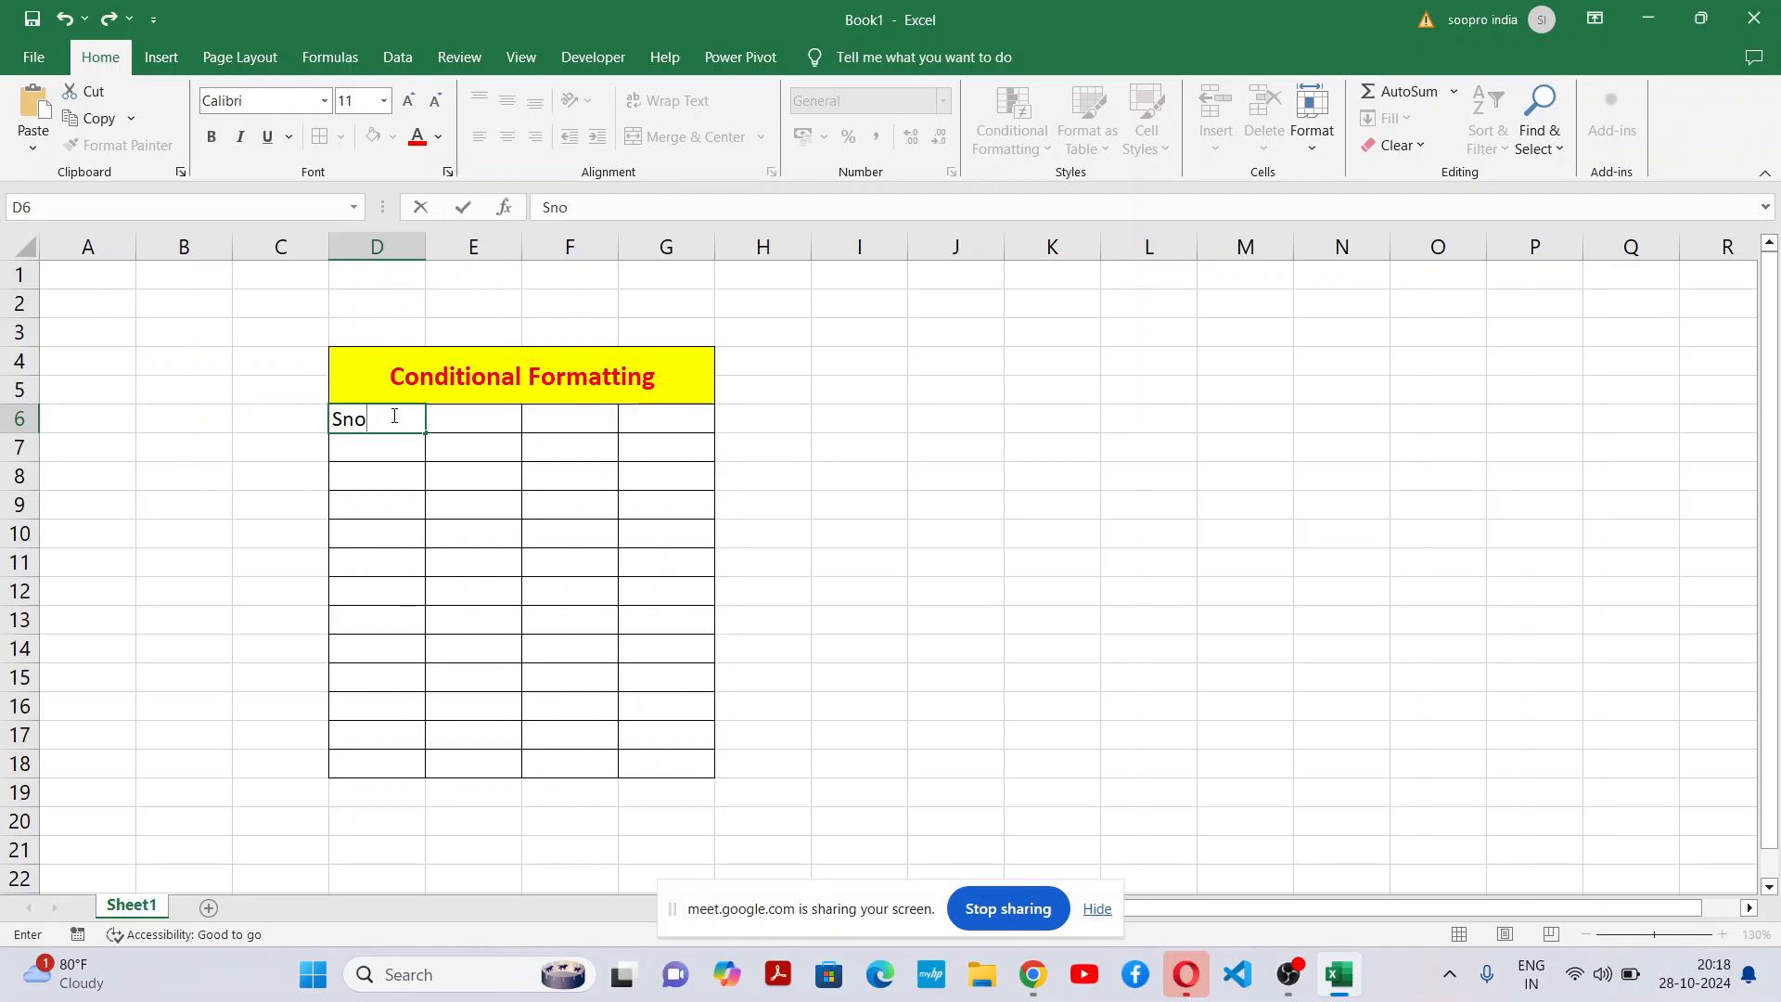
key(Tab)
text(Mo)
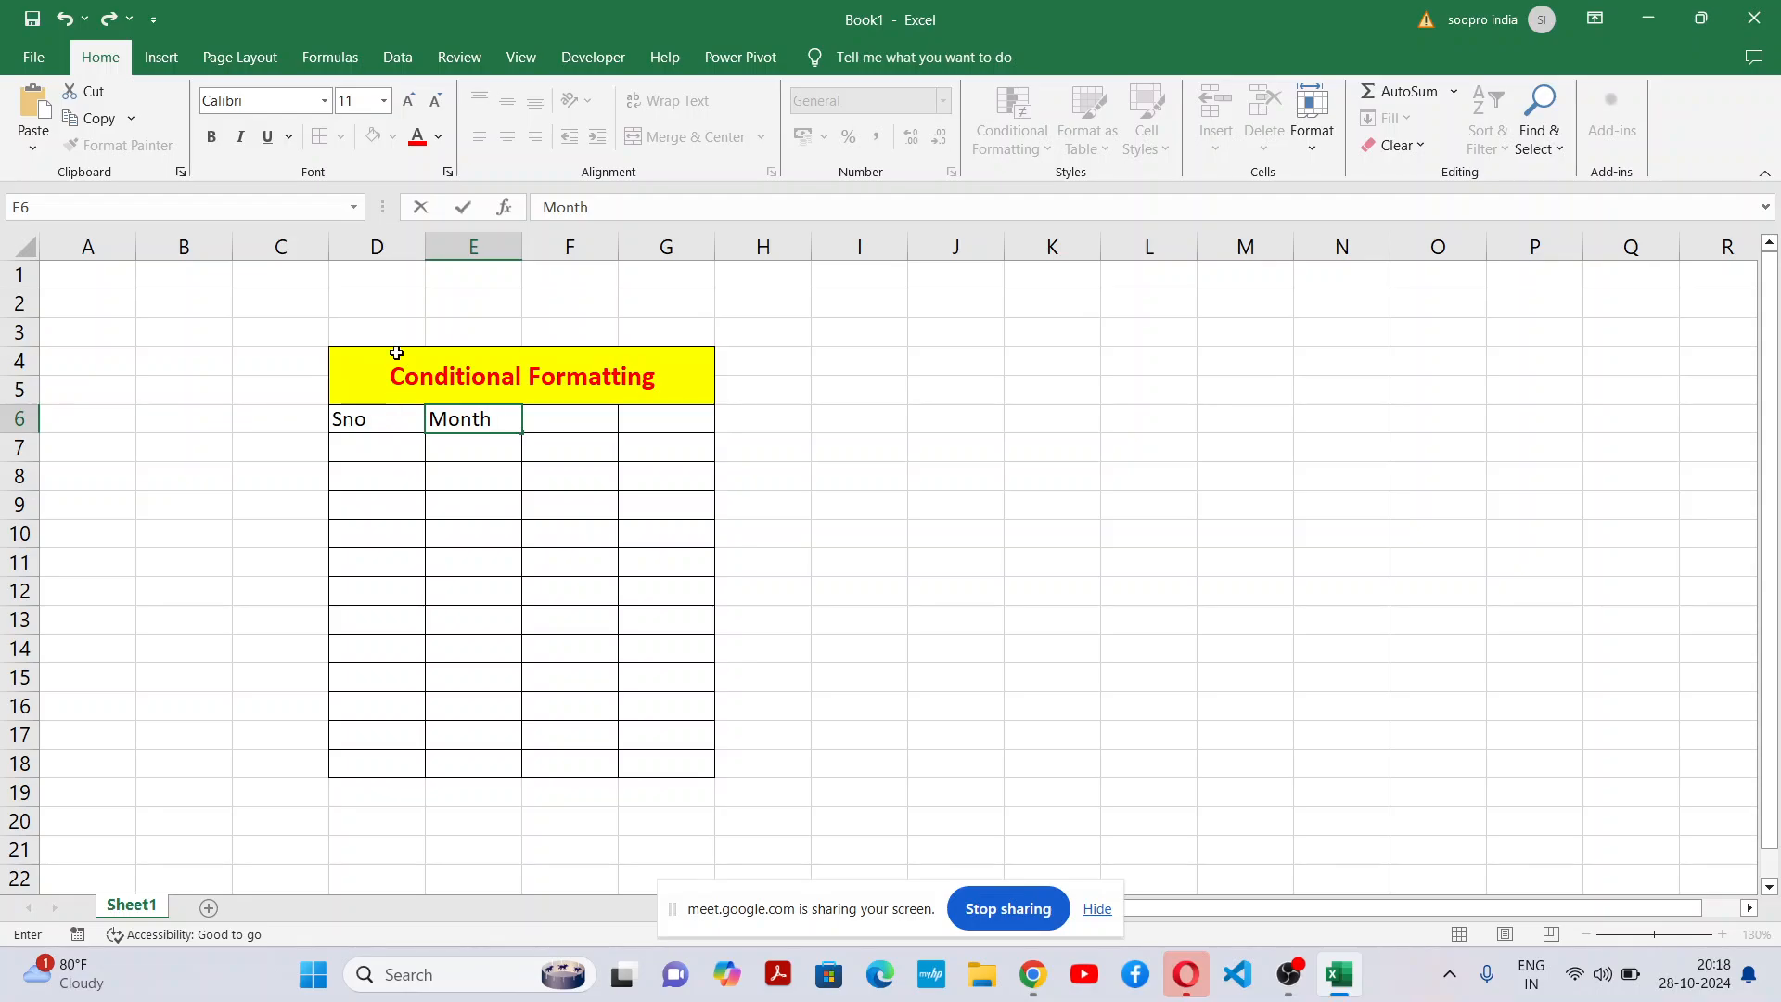
key(Return)
Insert a new row above the Sno and Month header row.
click(4, 414)
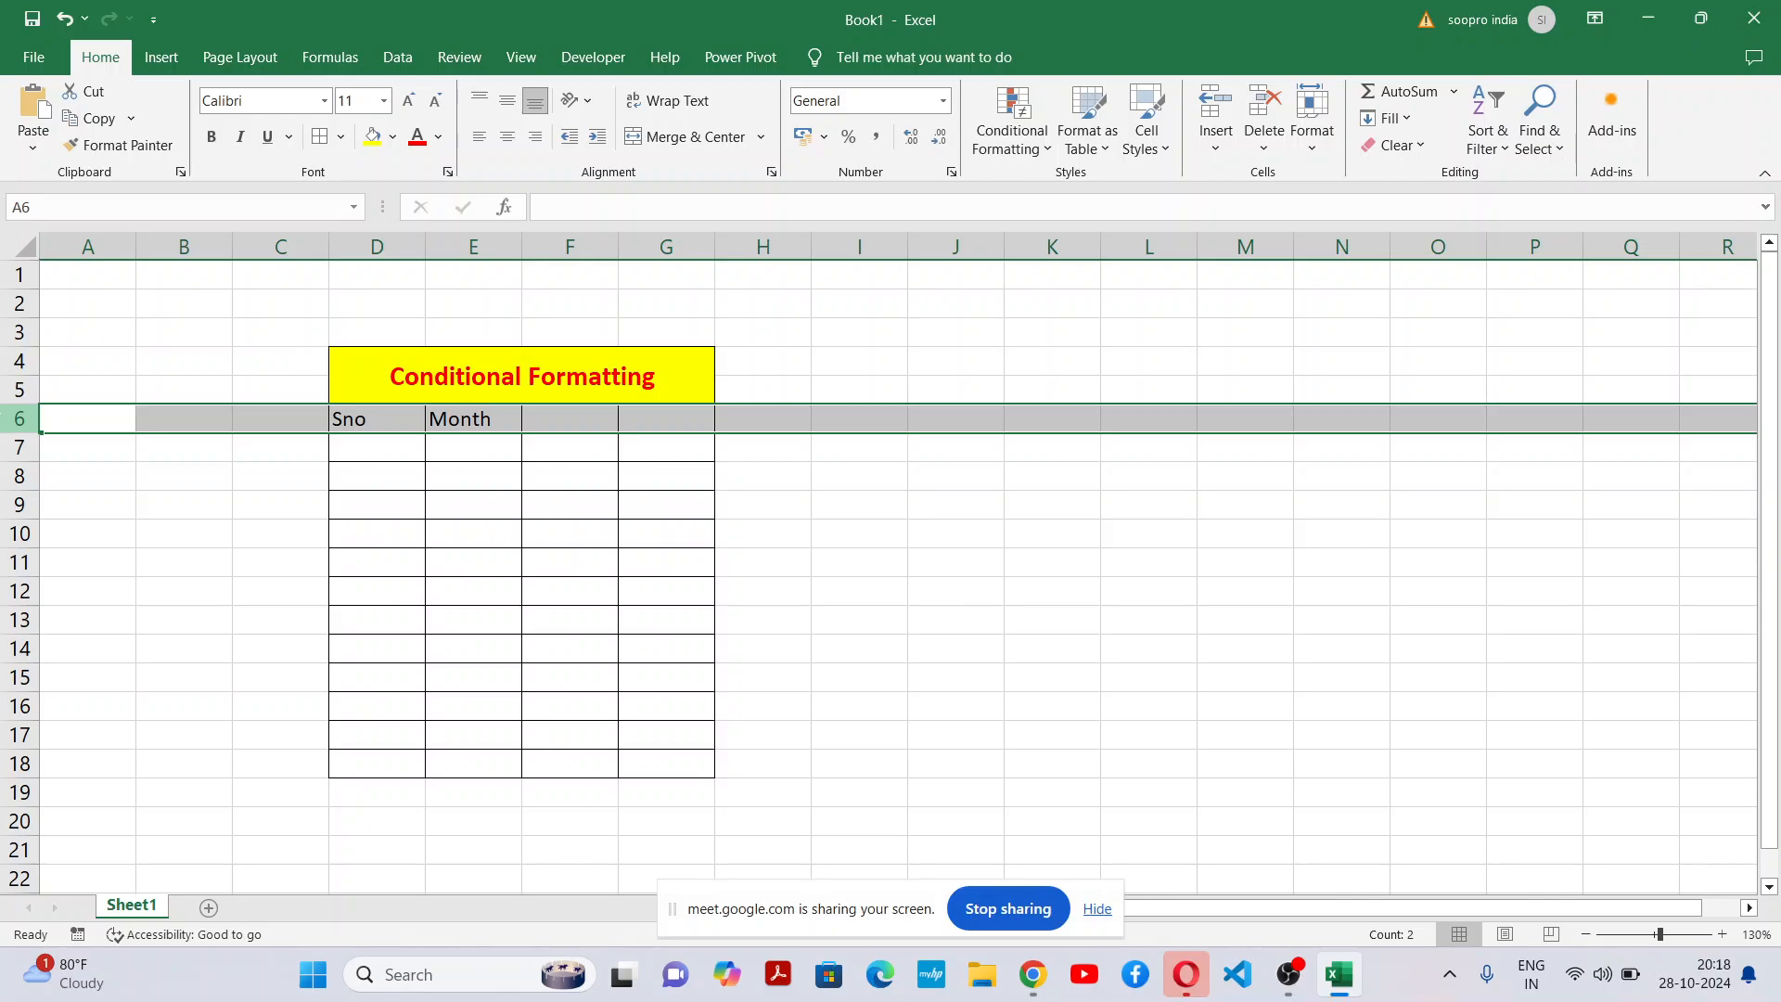
key(ctrl+shift+plus)
click(969, 542)
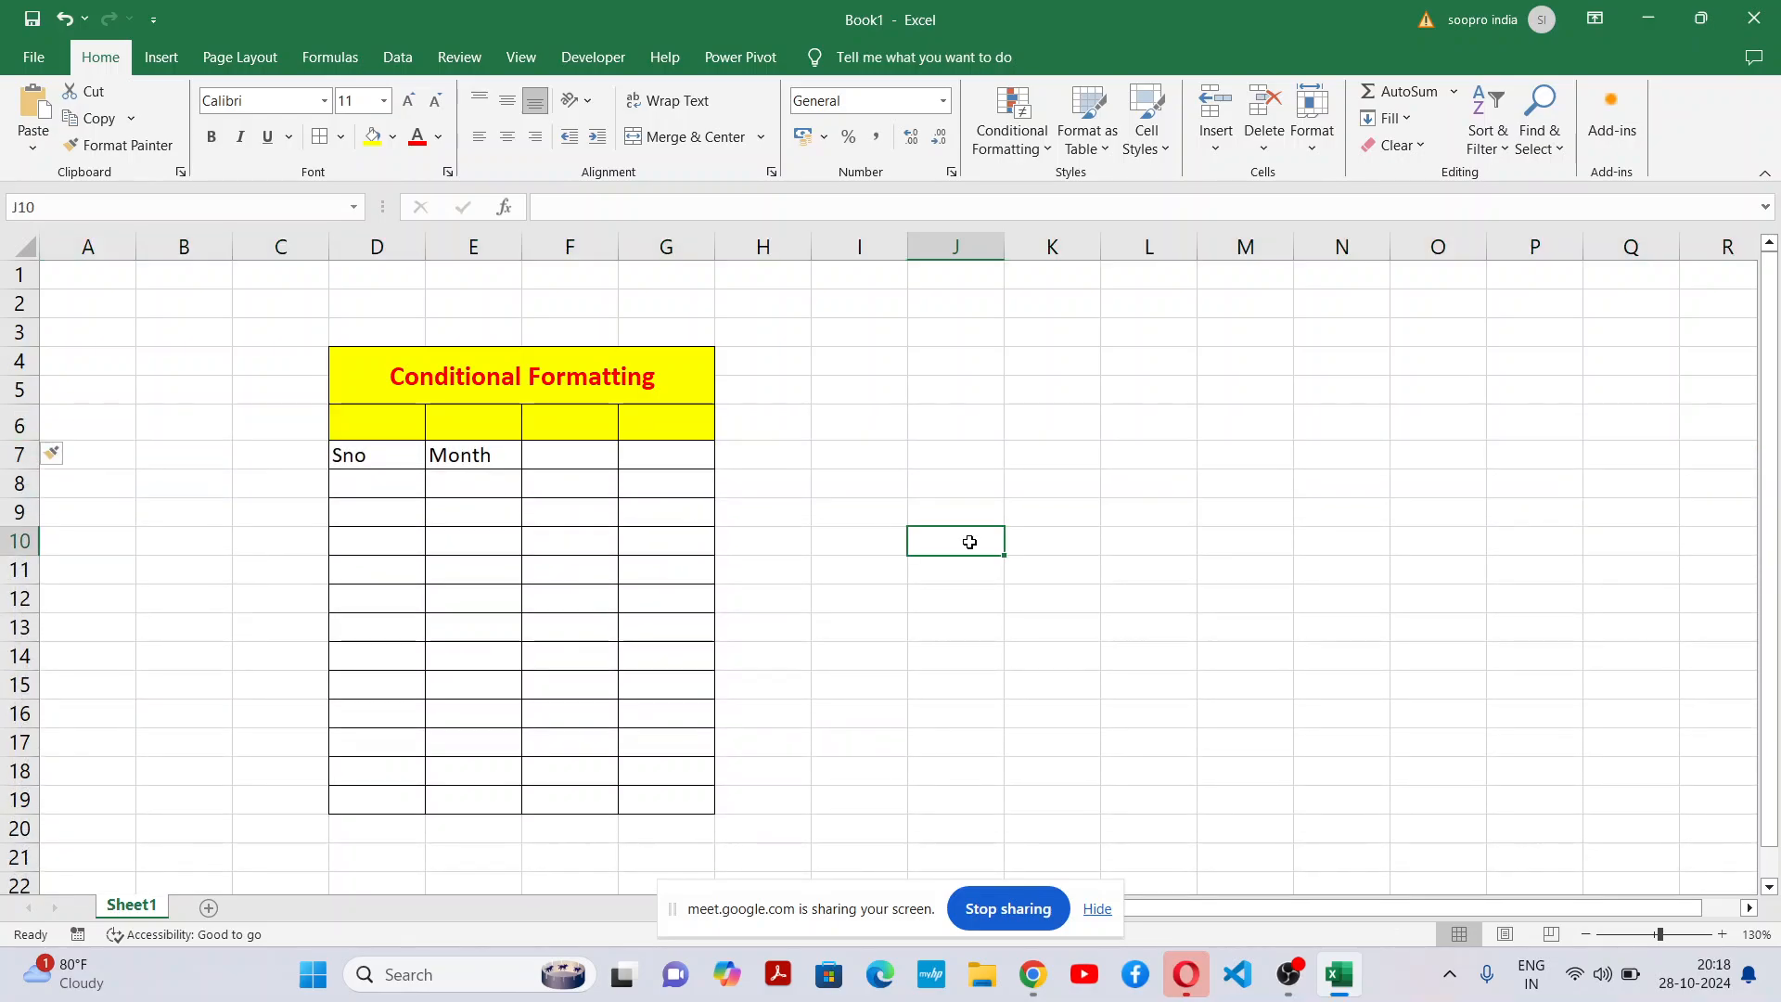
Fill D6:G6 with light grey and merge and center the range.
drag(396, 415, 683, 421)
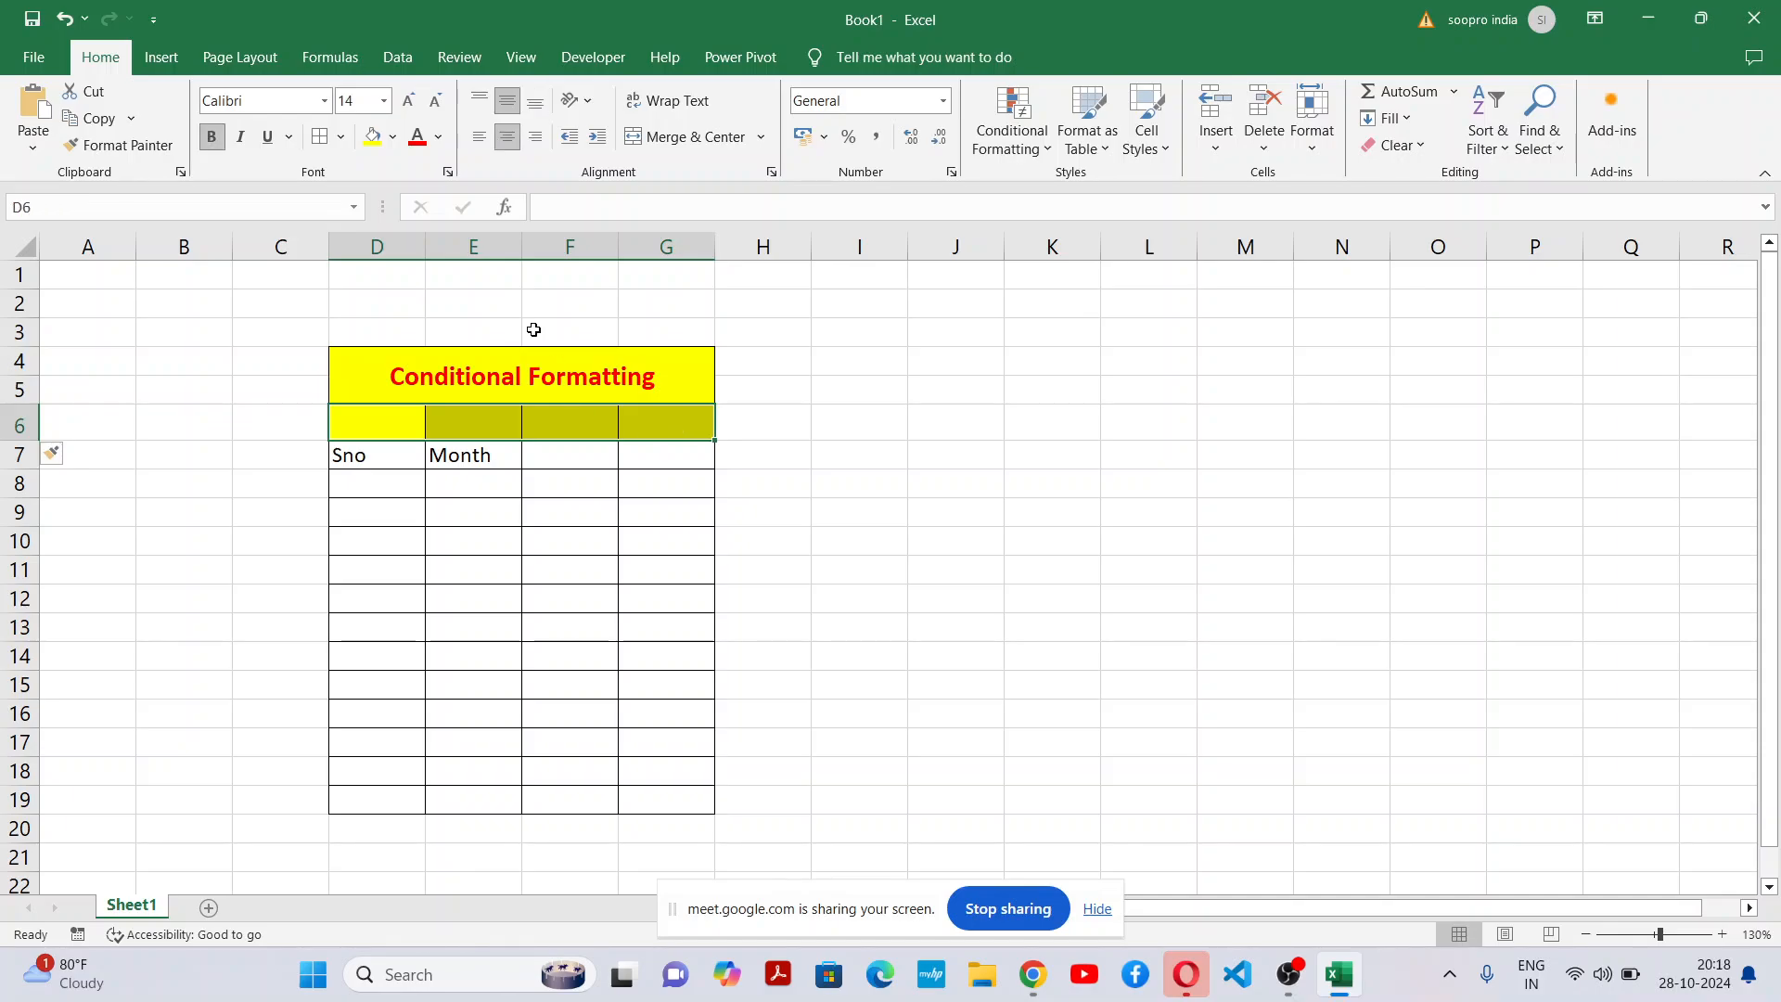
click(393, 136)
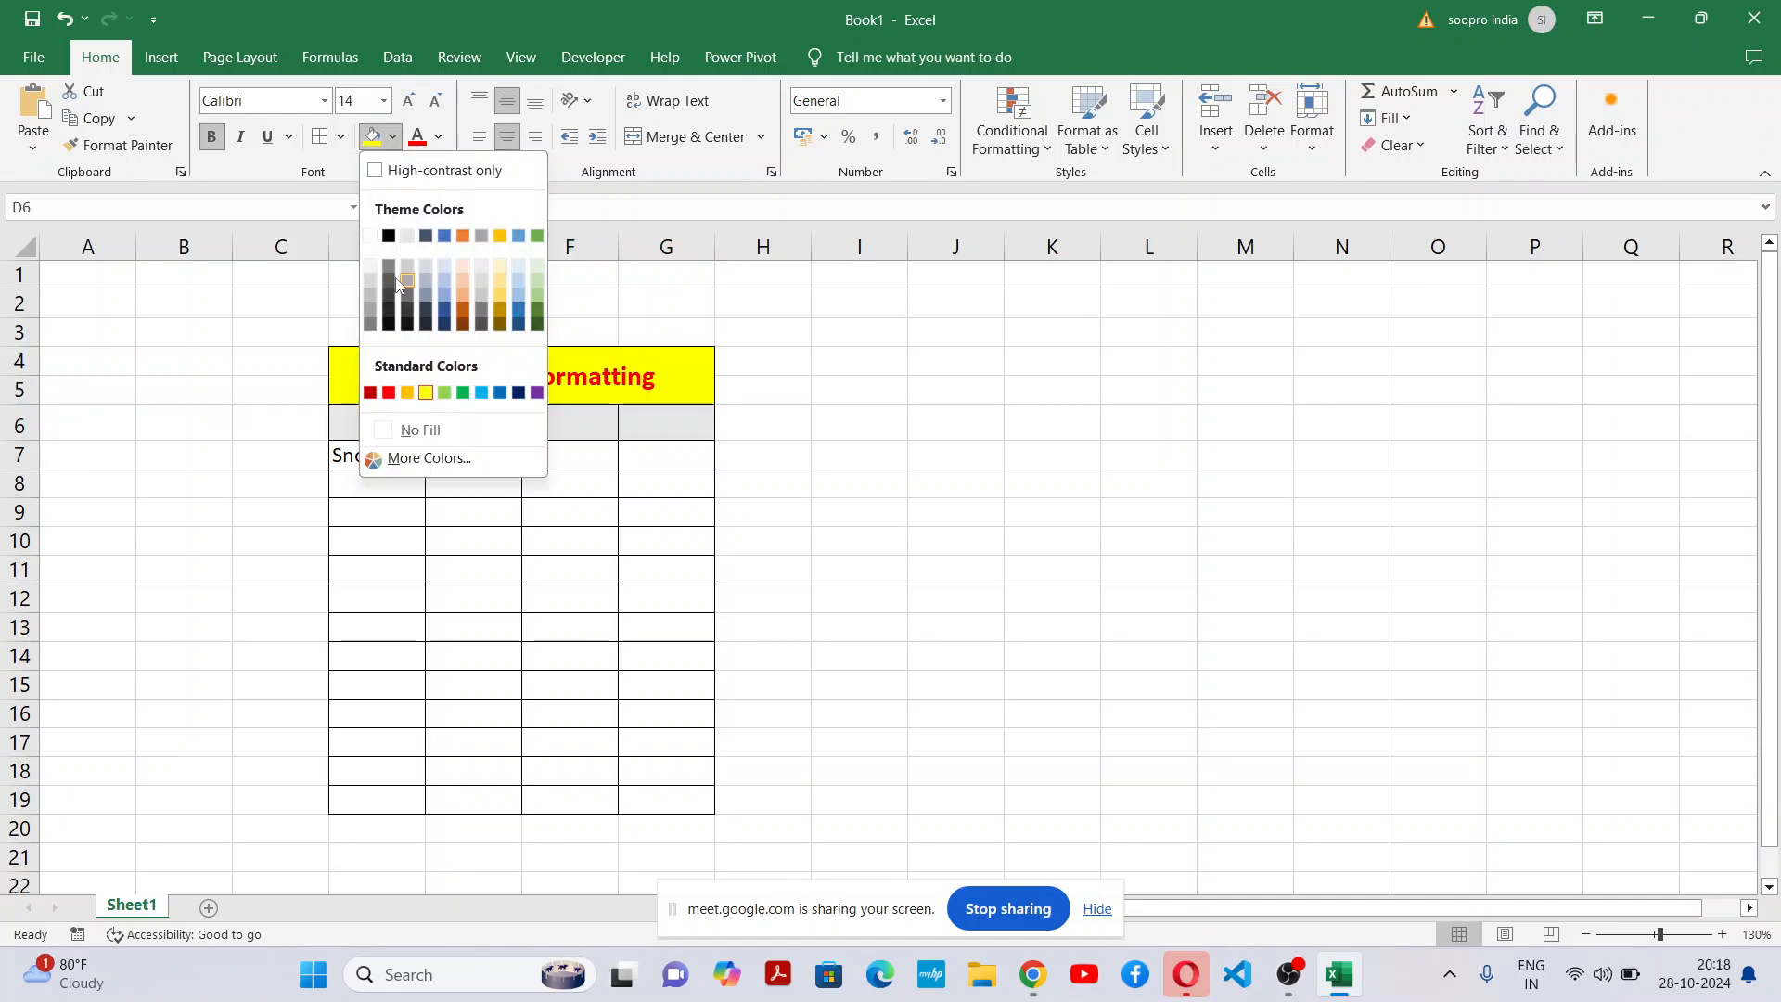
click(372, 281)
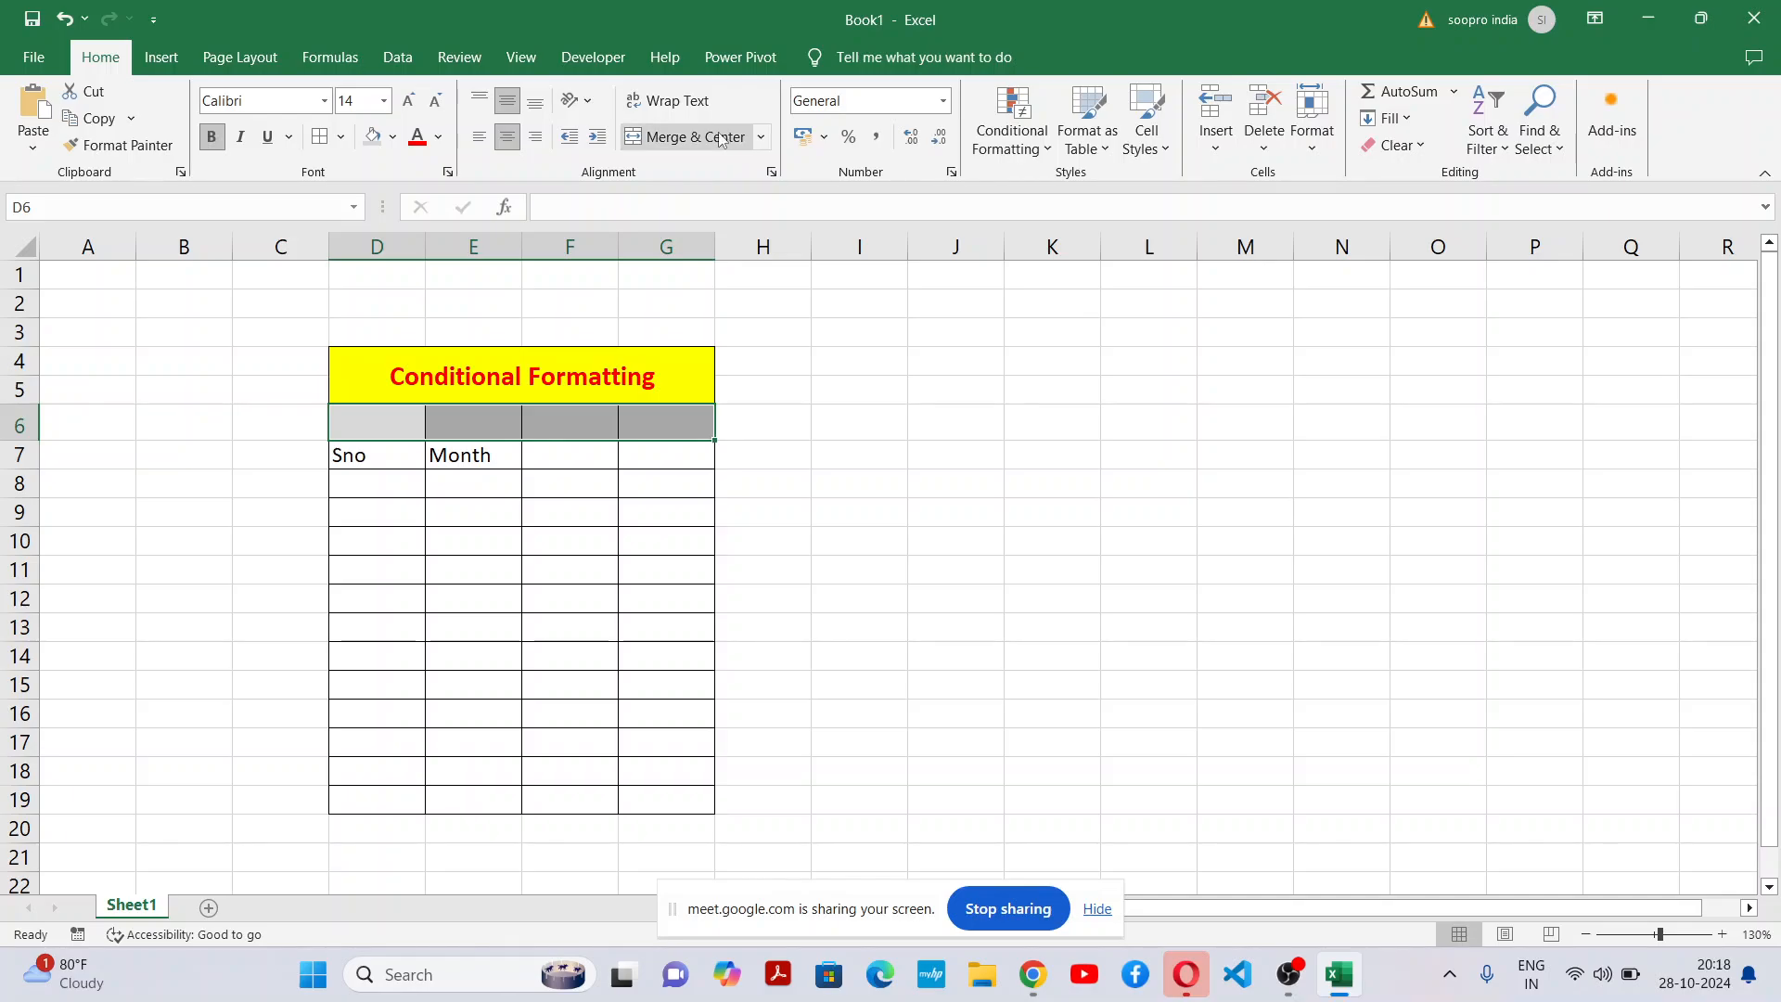
click(686, 136)
Enter "LED" as the subtitle in the merged grey row 6.
double_click(667, 430)
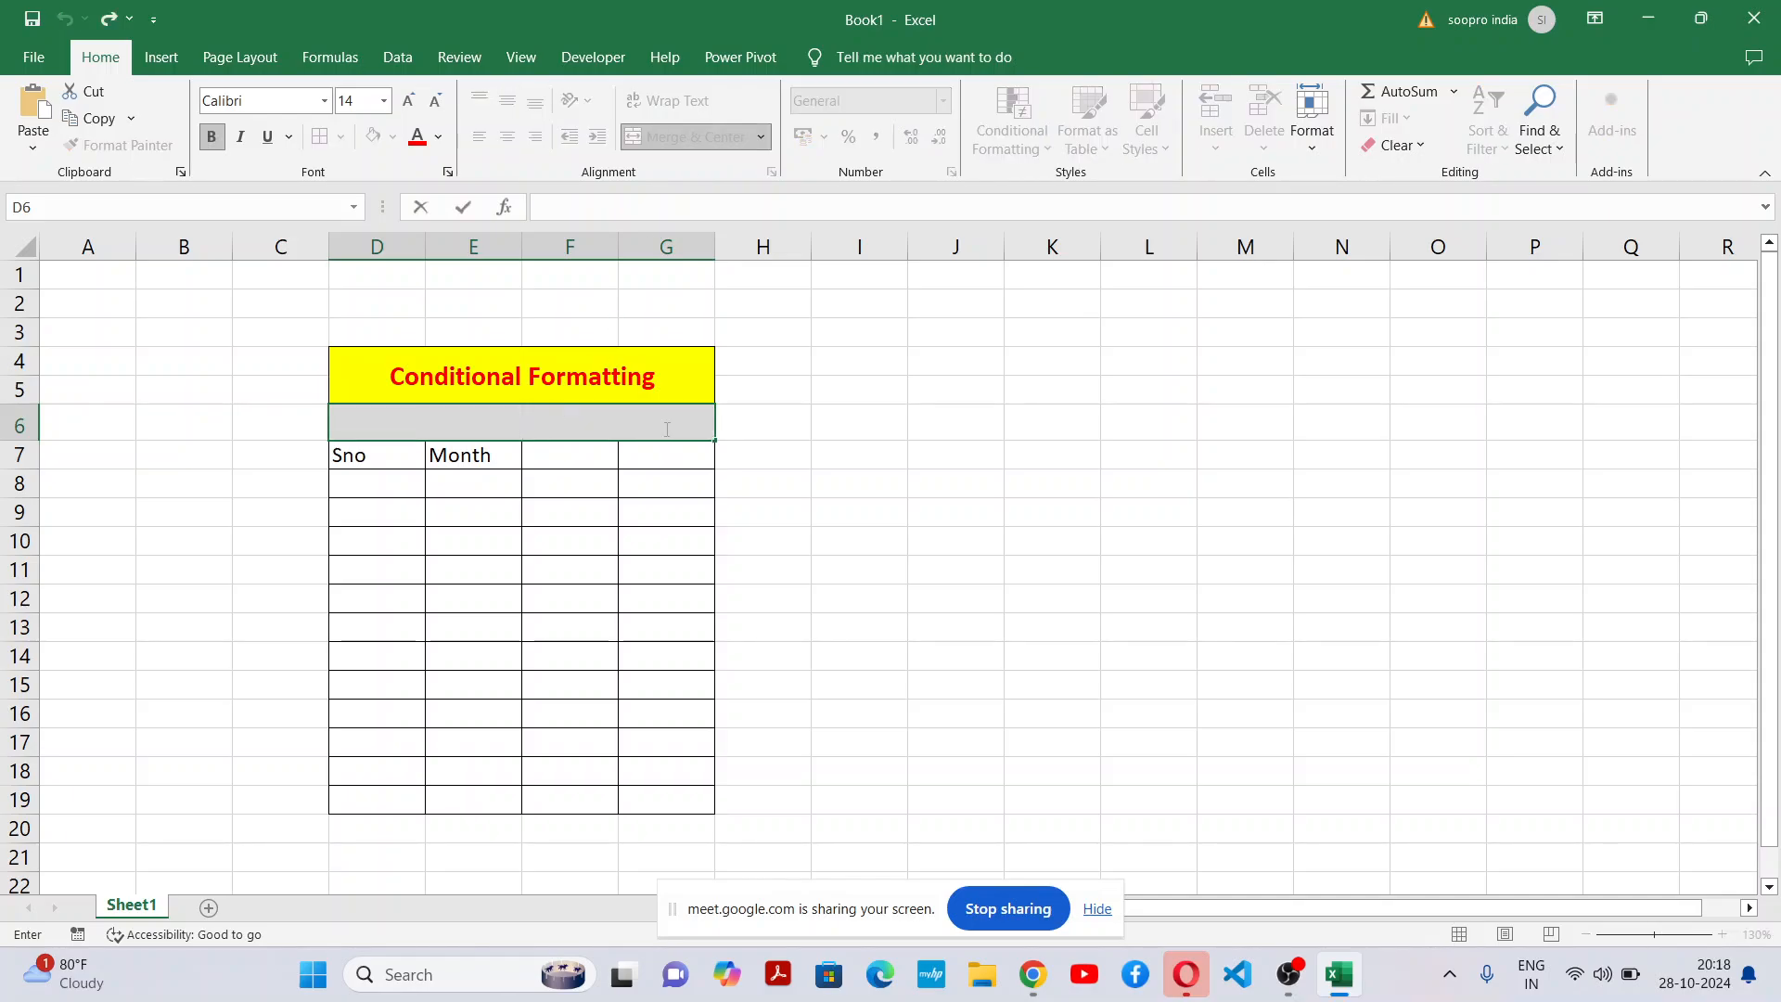
text(LED)
click(665, 478)
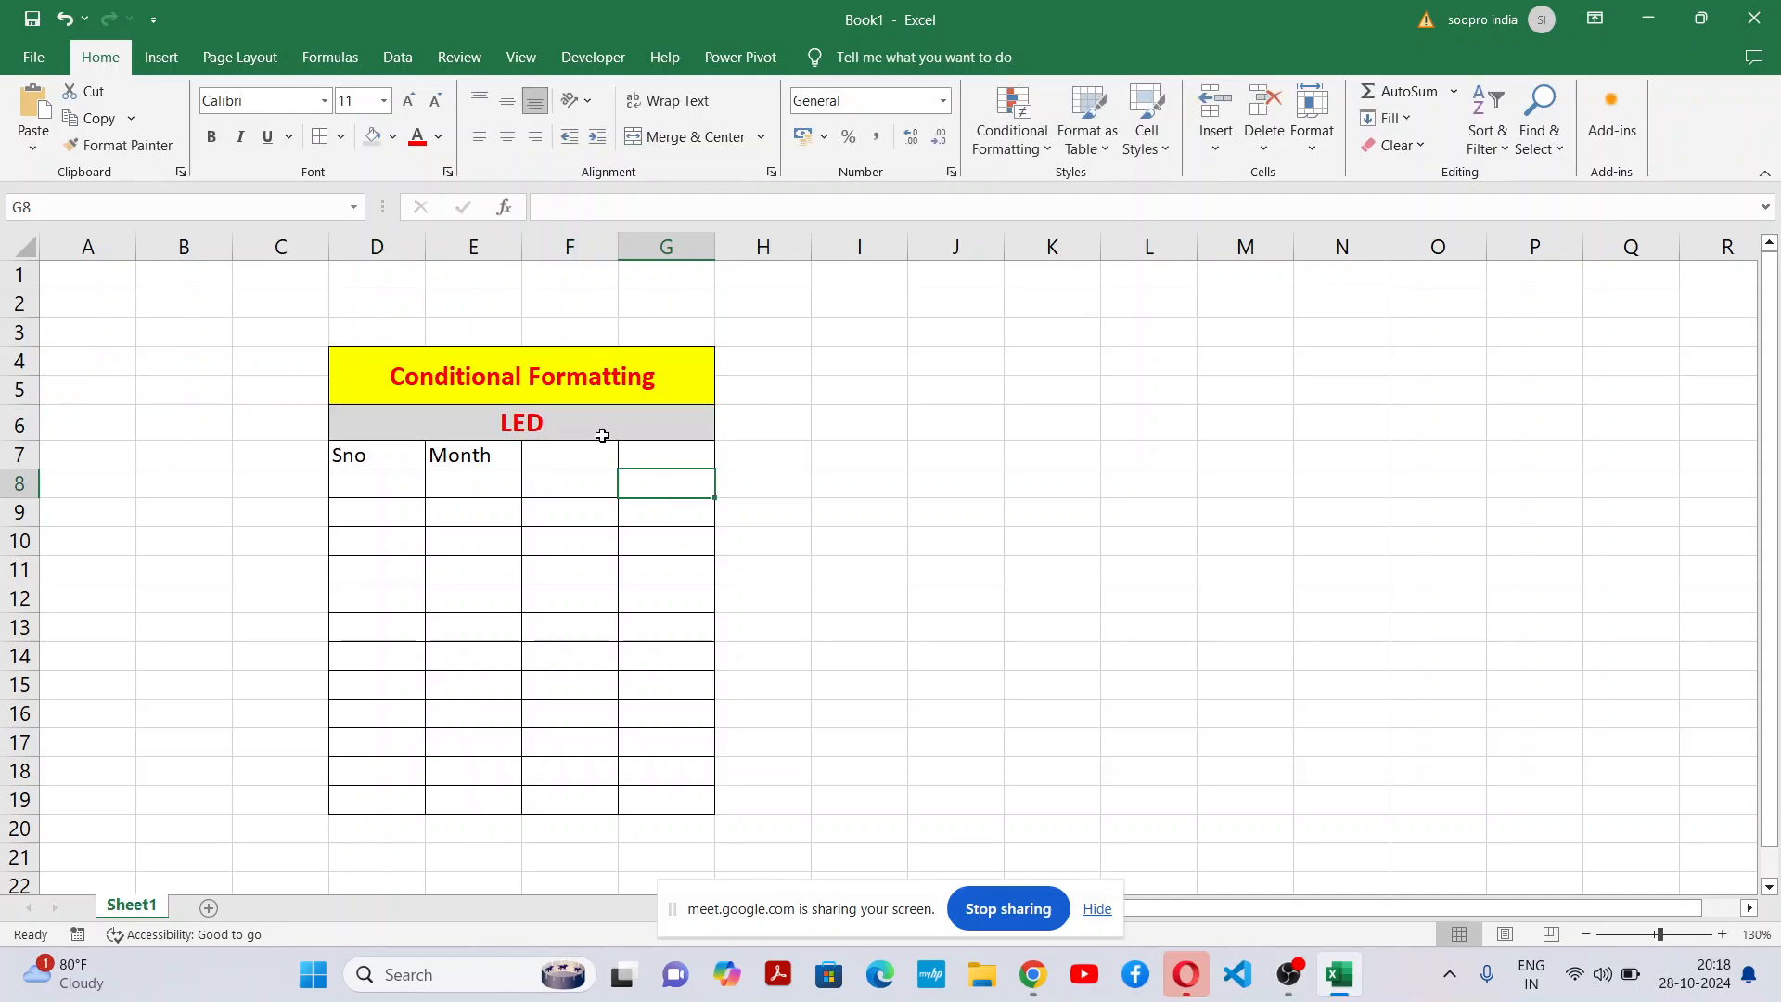
Change the font color of the "Conditional Formatting" title to light blue.
click(602, 372)
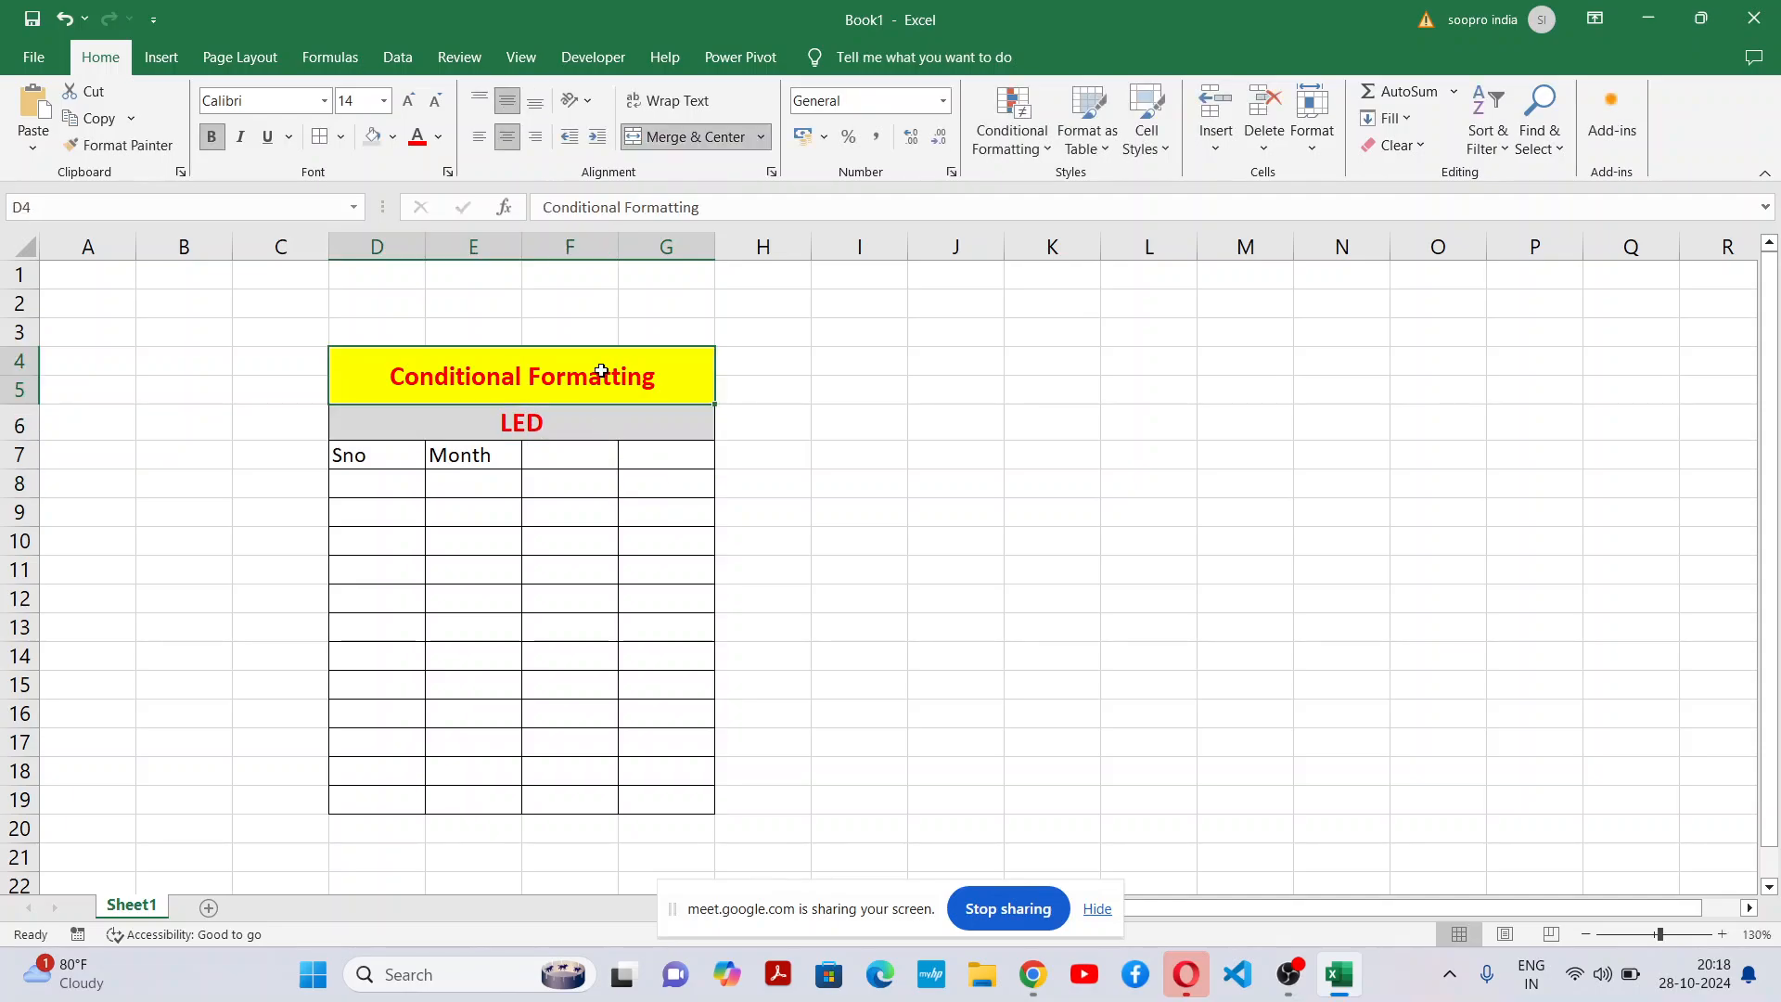
click(438, 136)
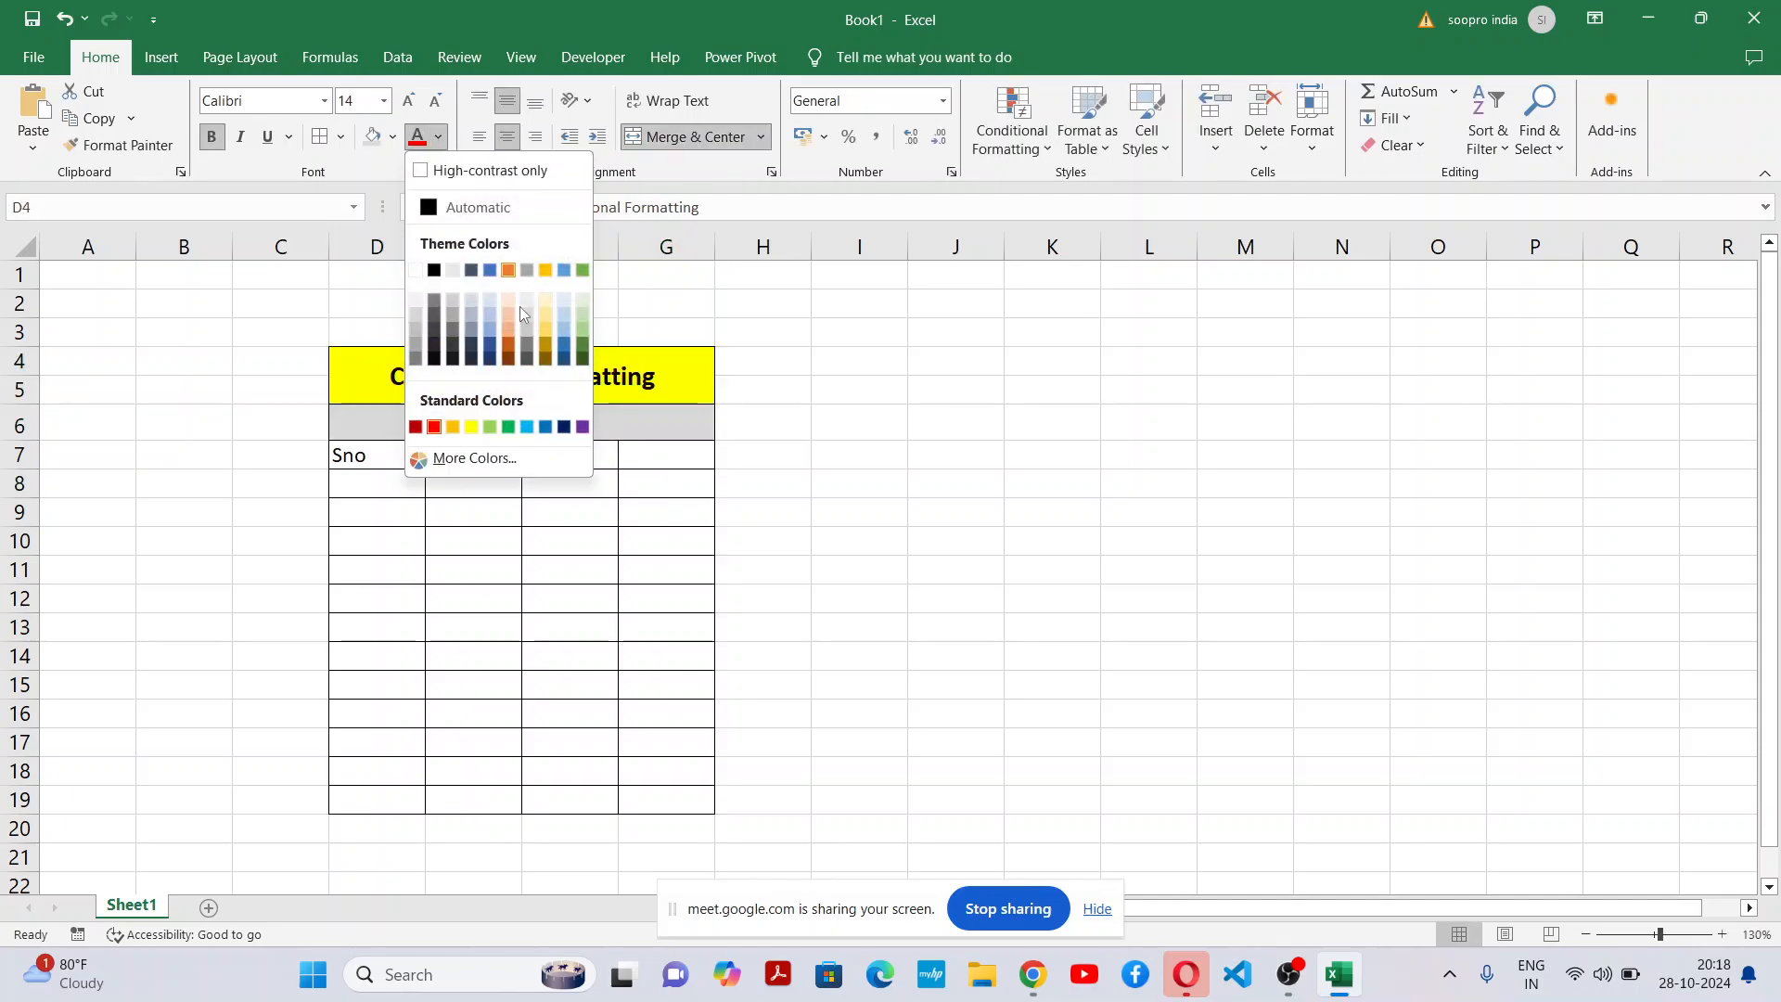
click(526, 427)
click(1147, 508)
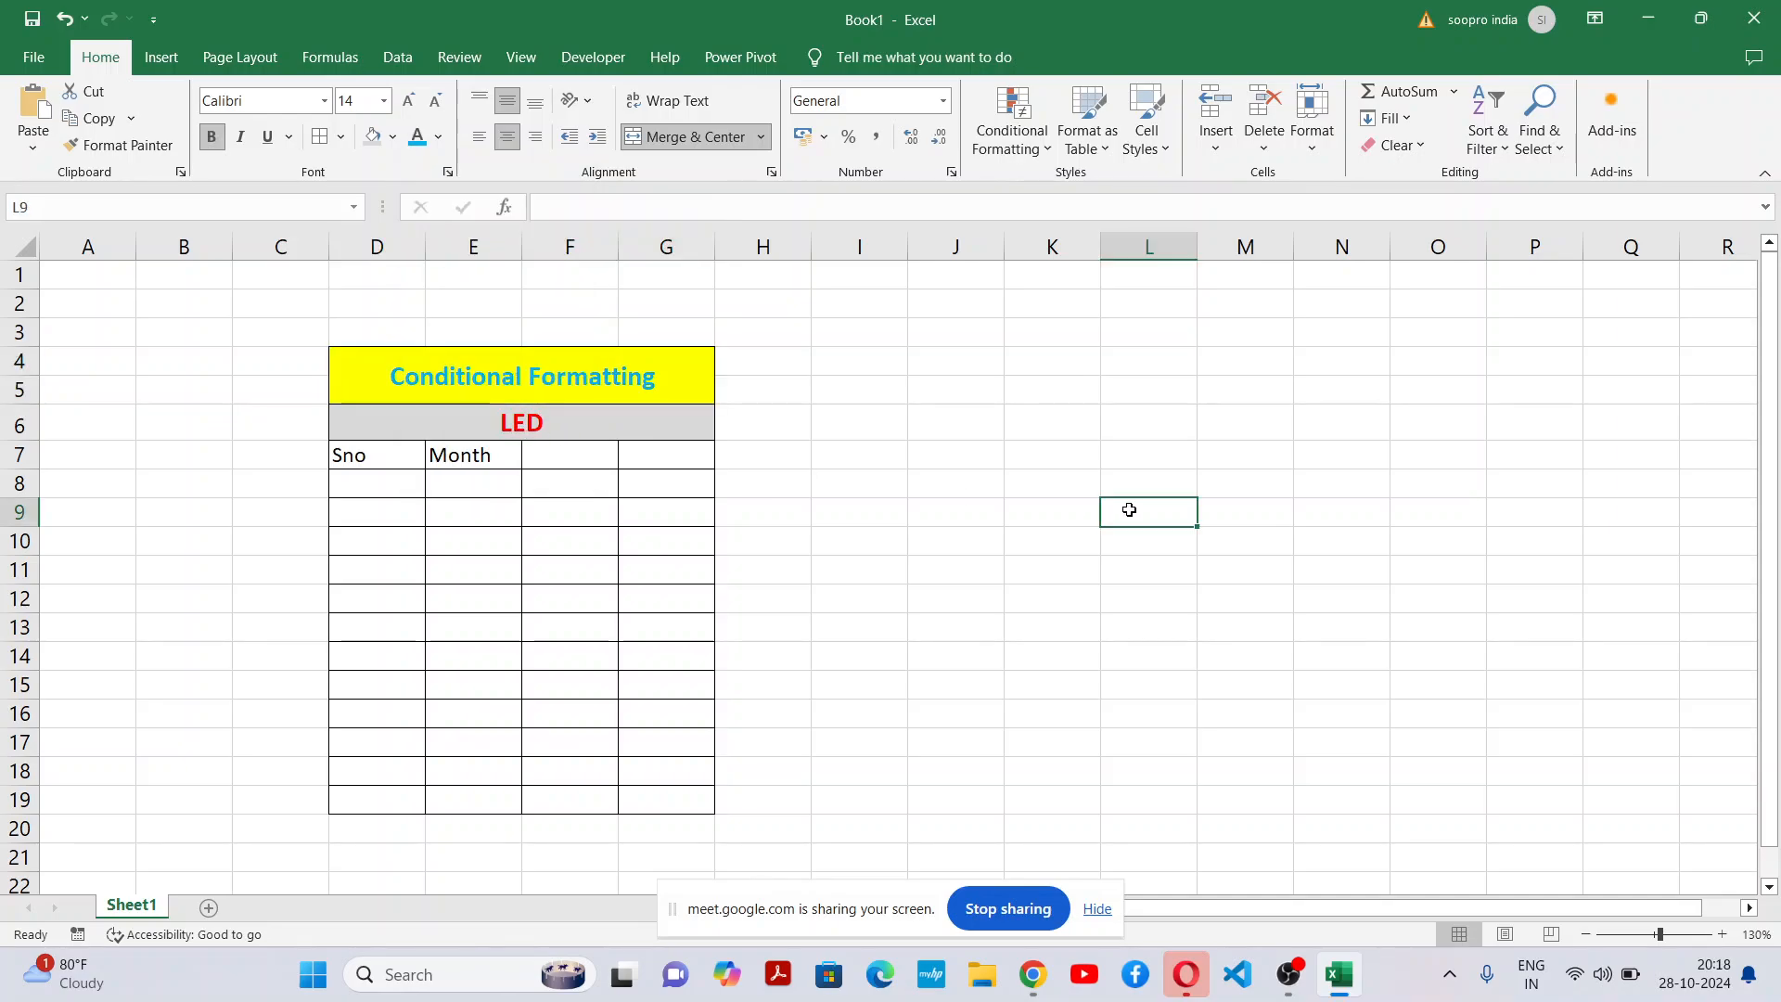
Change the font color of the "Conditional Formatting" title to red.
click(634, 424)
click(616, 371)
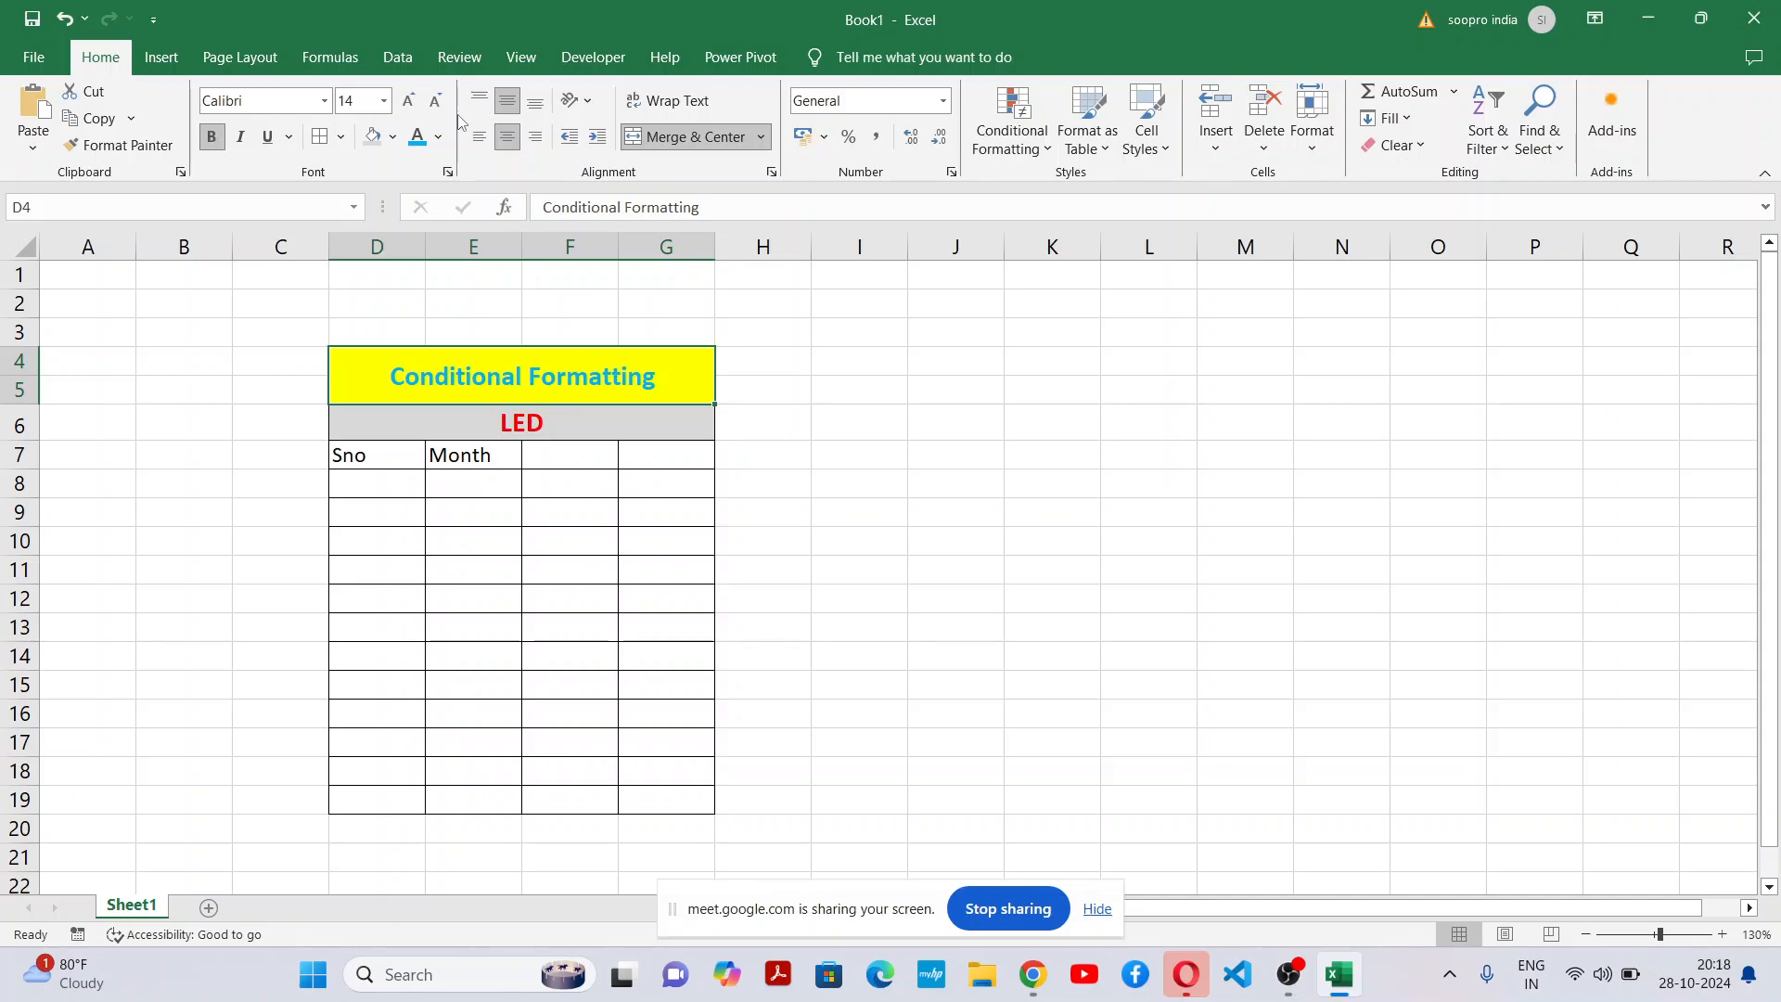
click(439, 136)
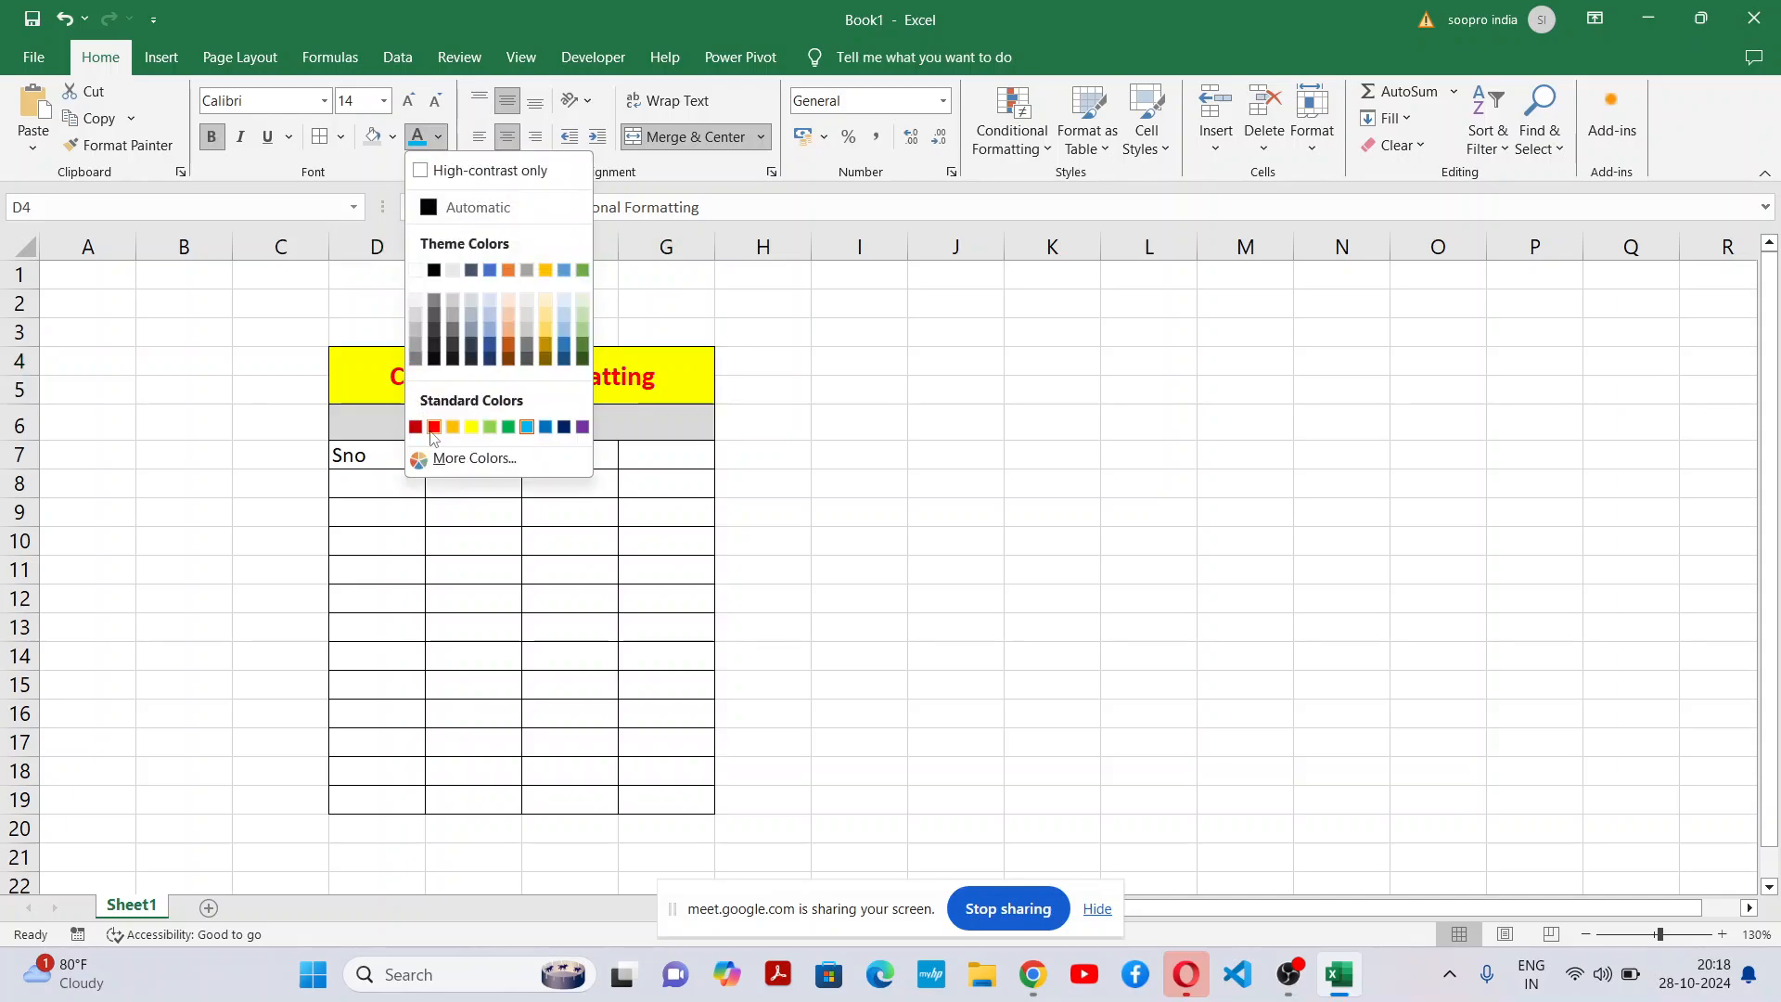
click(443, 421)
Change the font color of the "LED" subtitle to light blue.
click(570, 427)
click(439, 137)
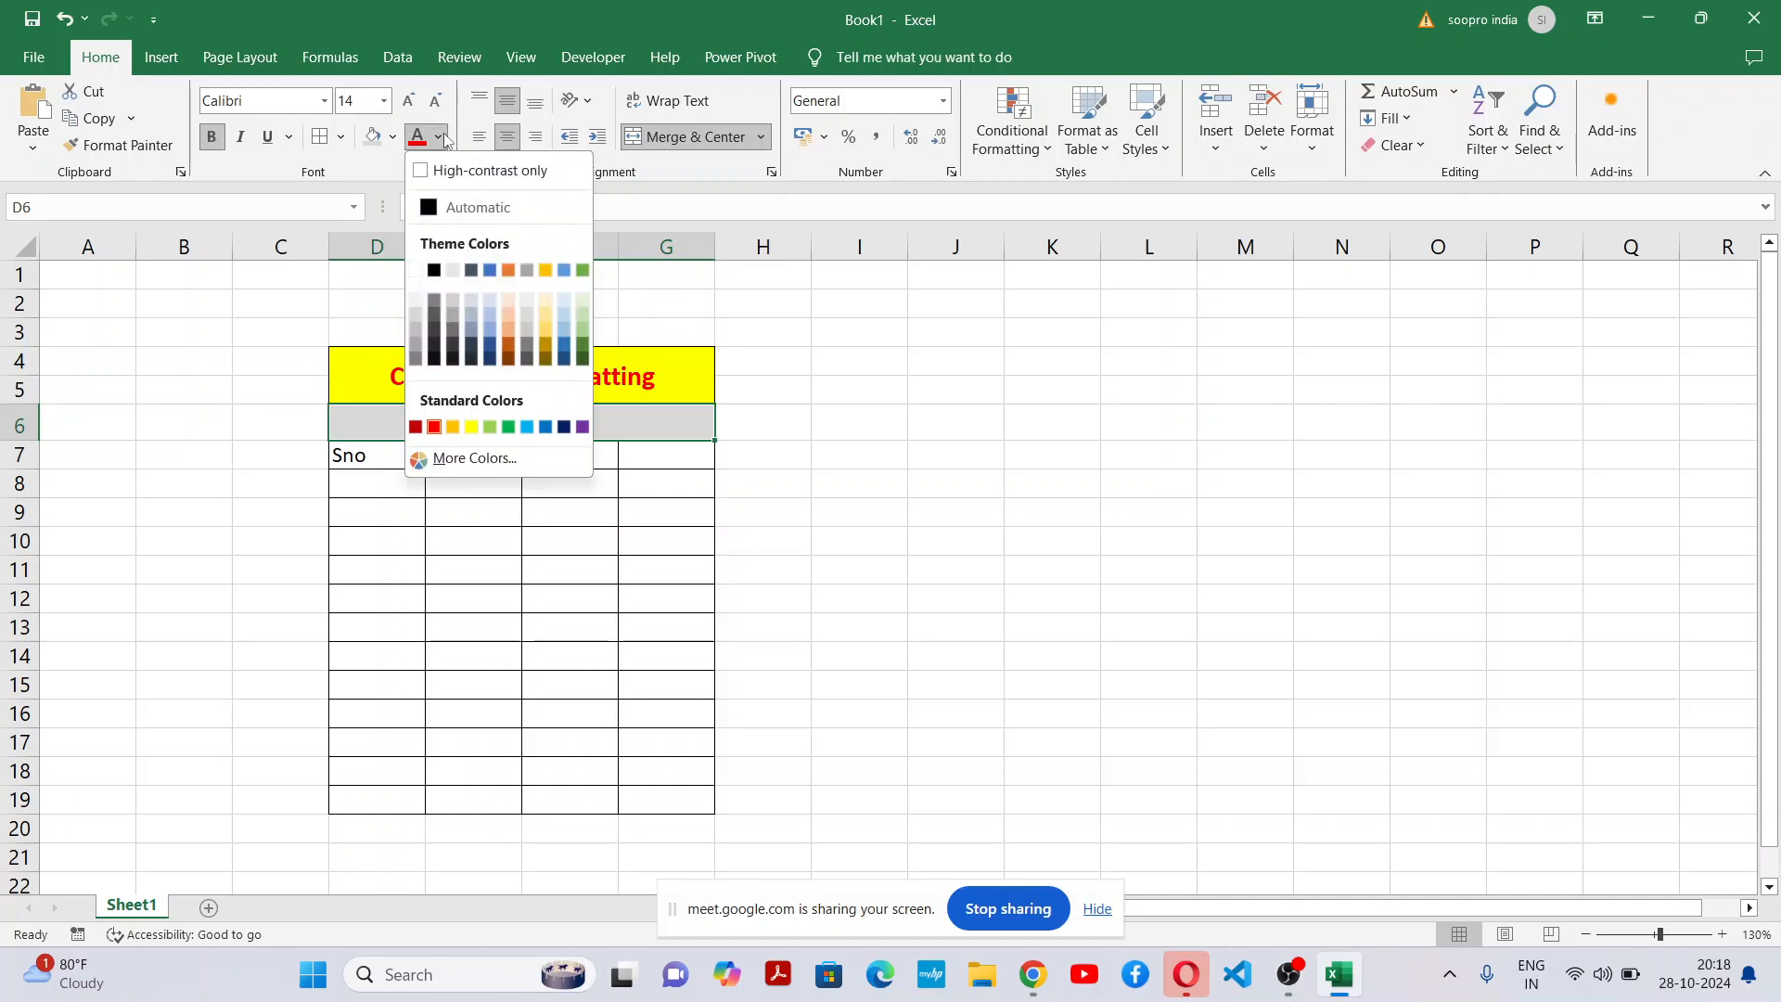
click(527, 427)
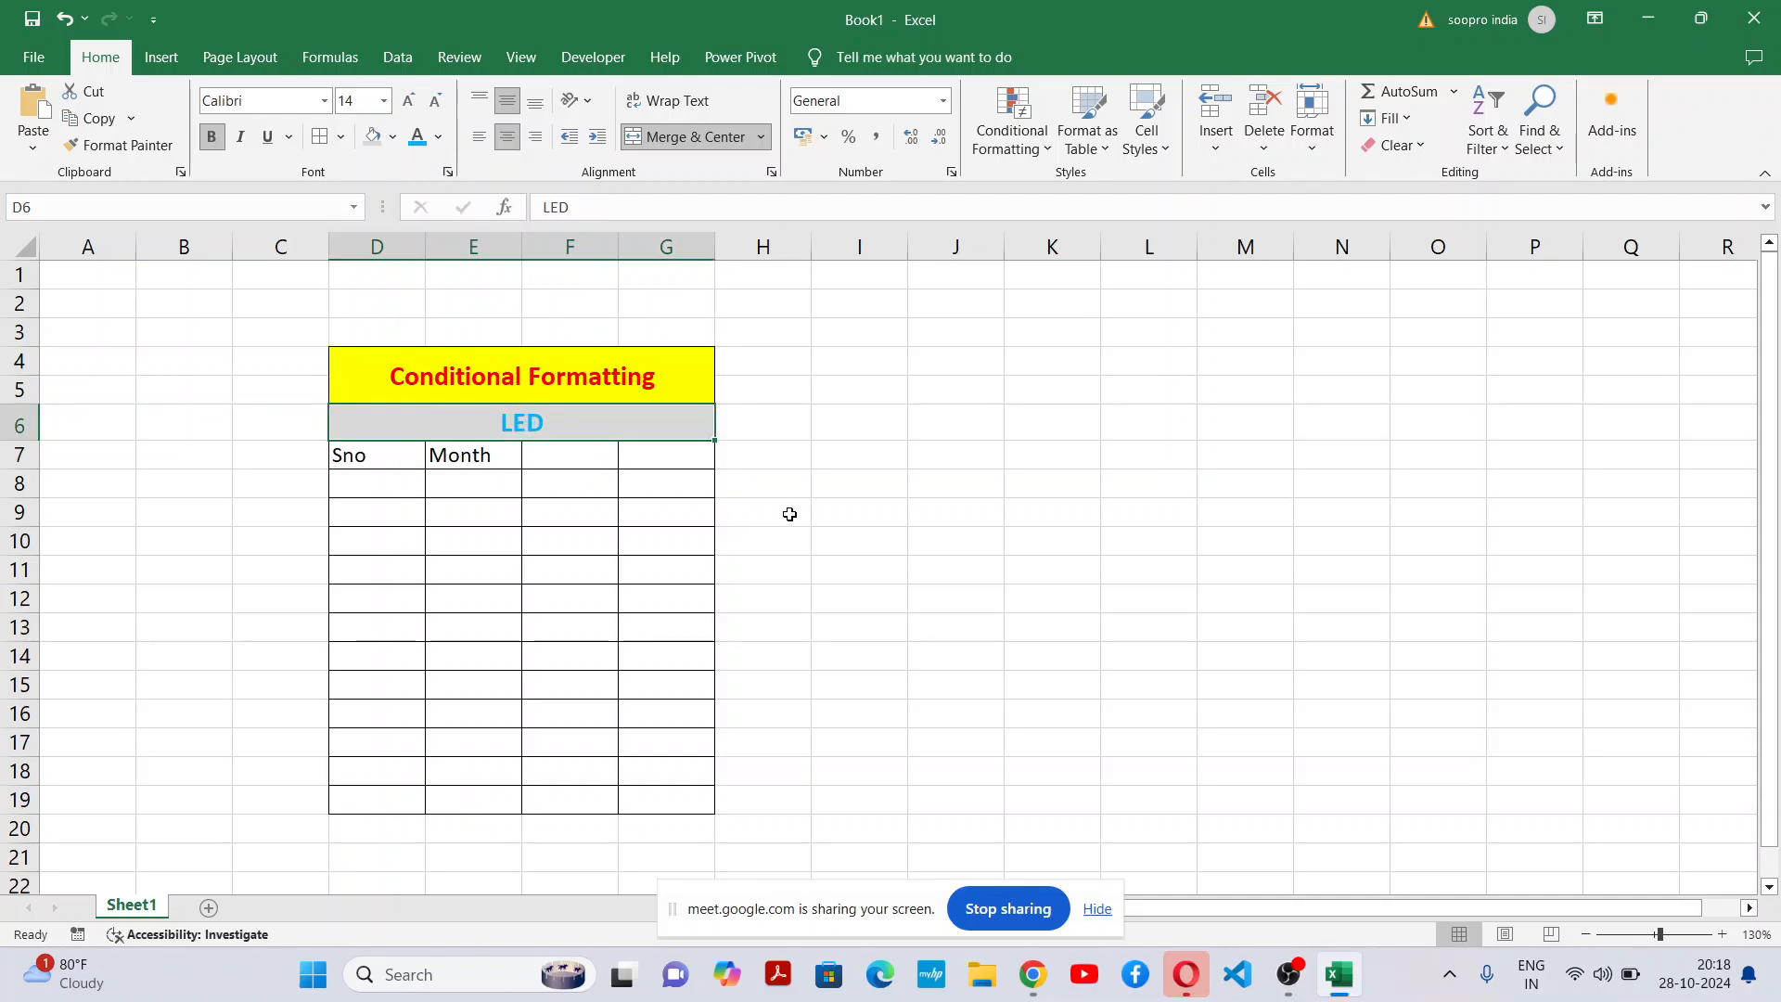
click(787, 509)
Change the font color of the "LED" subtitle in row 6 to purple.
click(628, 418)
click(439, 136)
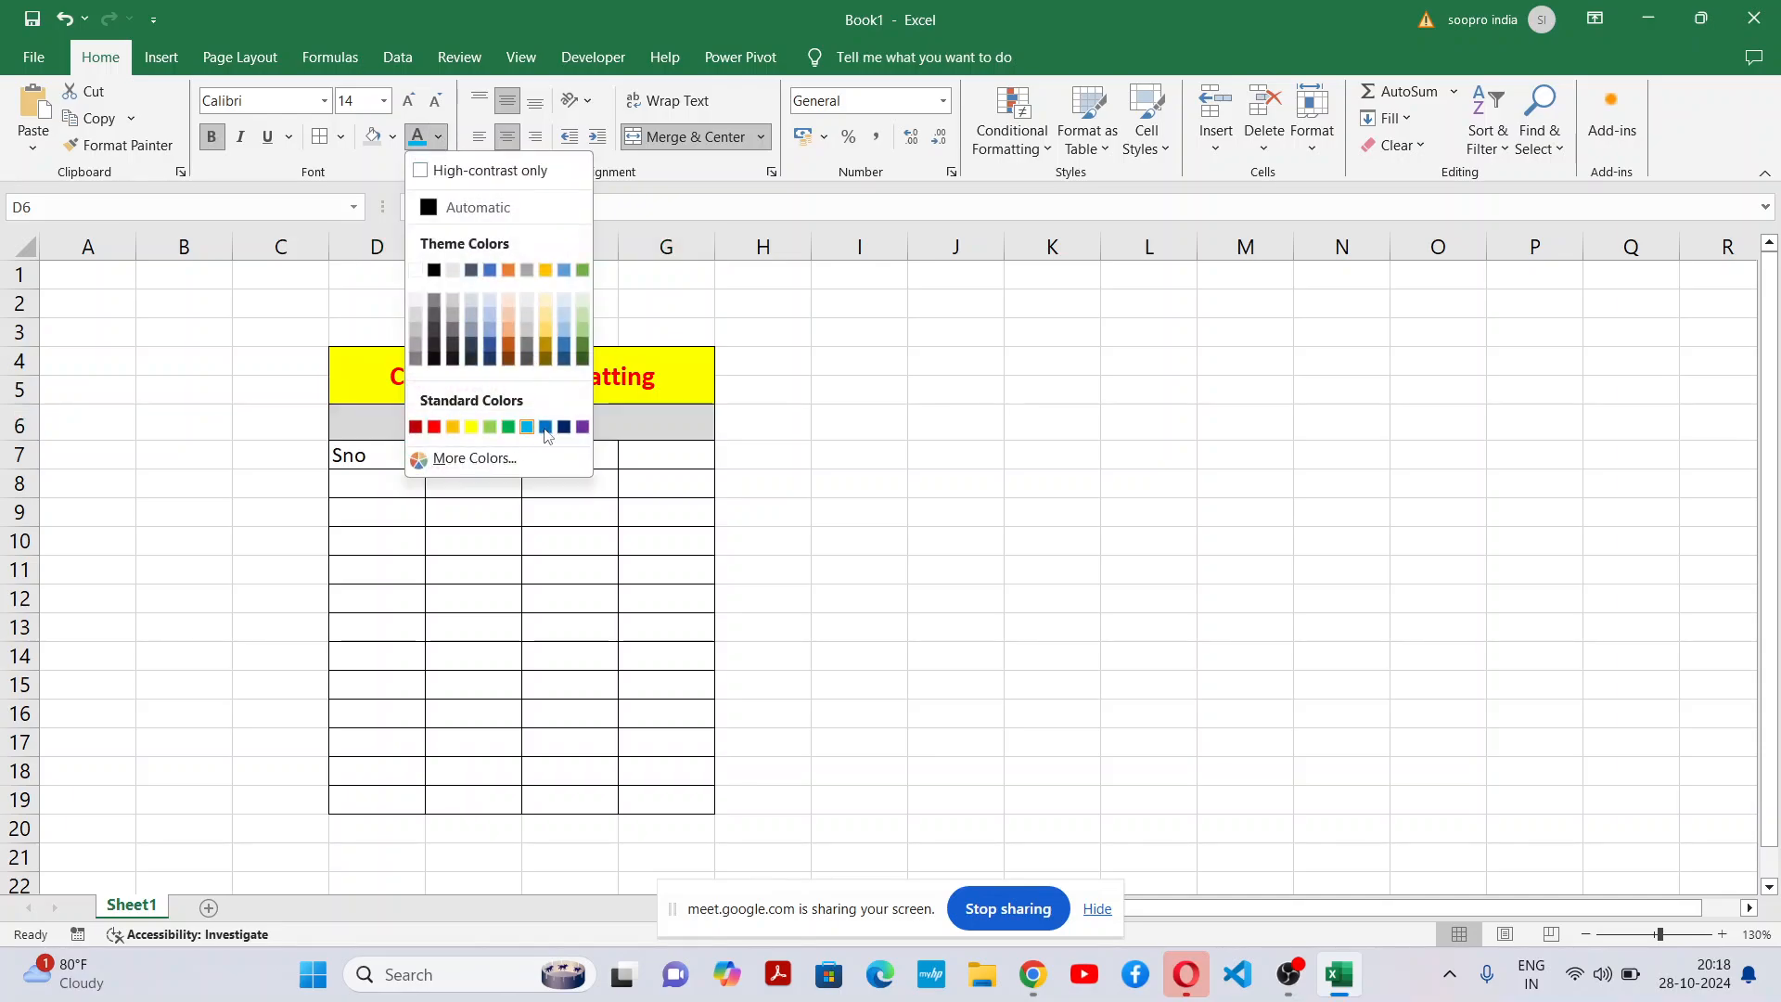
click(582, 427)
click(1112, 483)
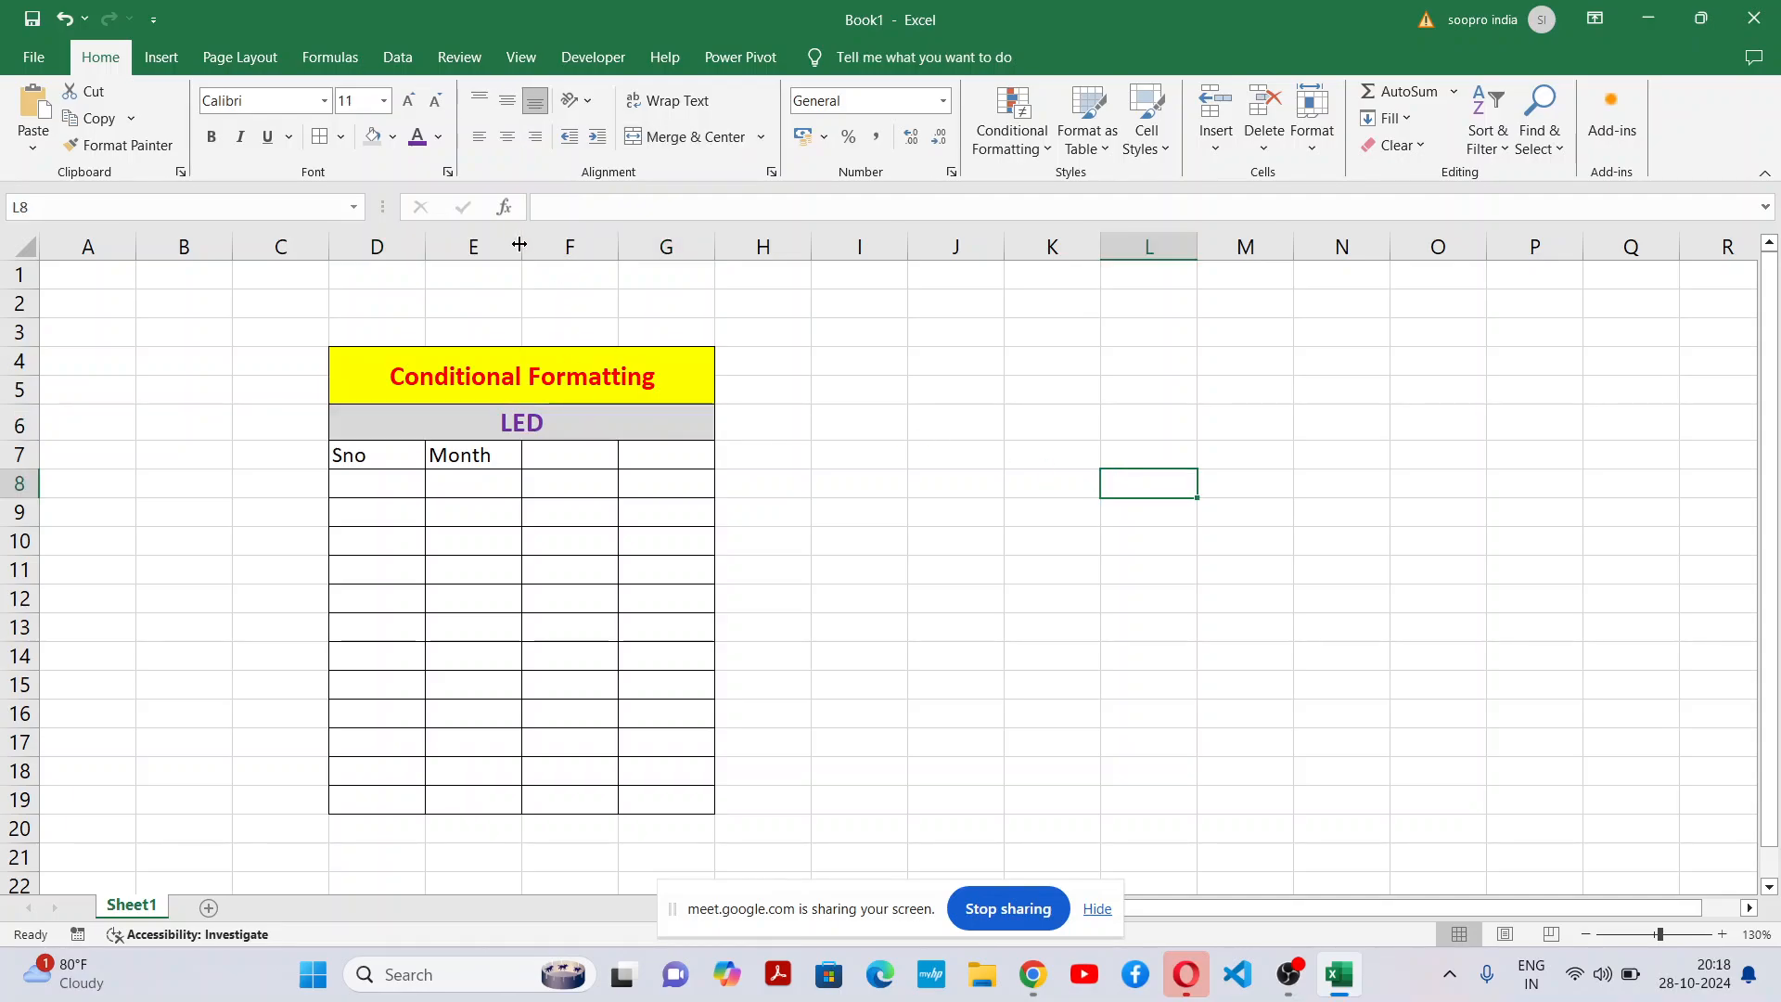
Widen the Month column E and center the contents of D7:G19 horizontally and vertically.
drag(512, 234, 573, 234)
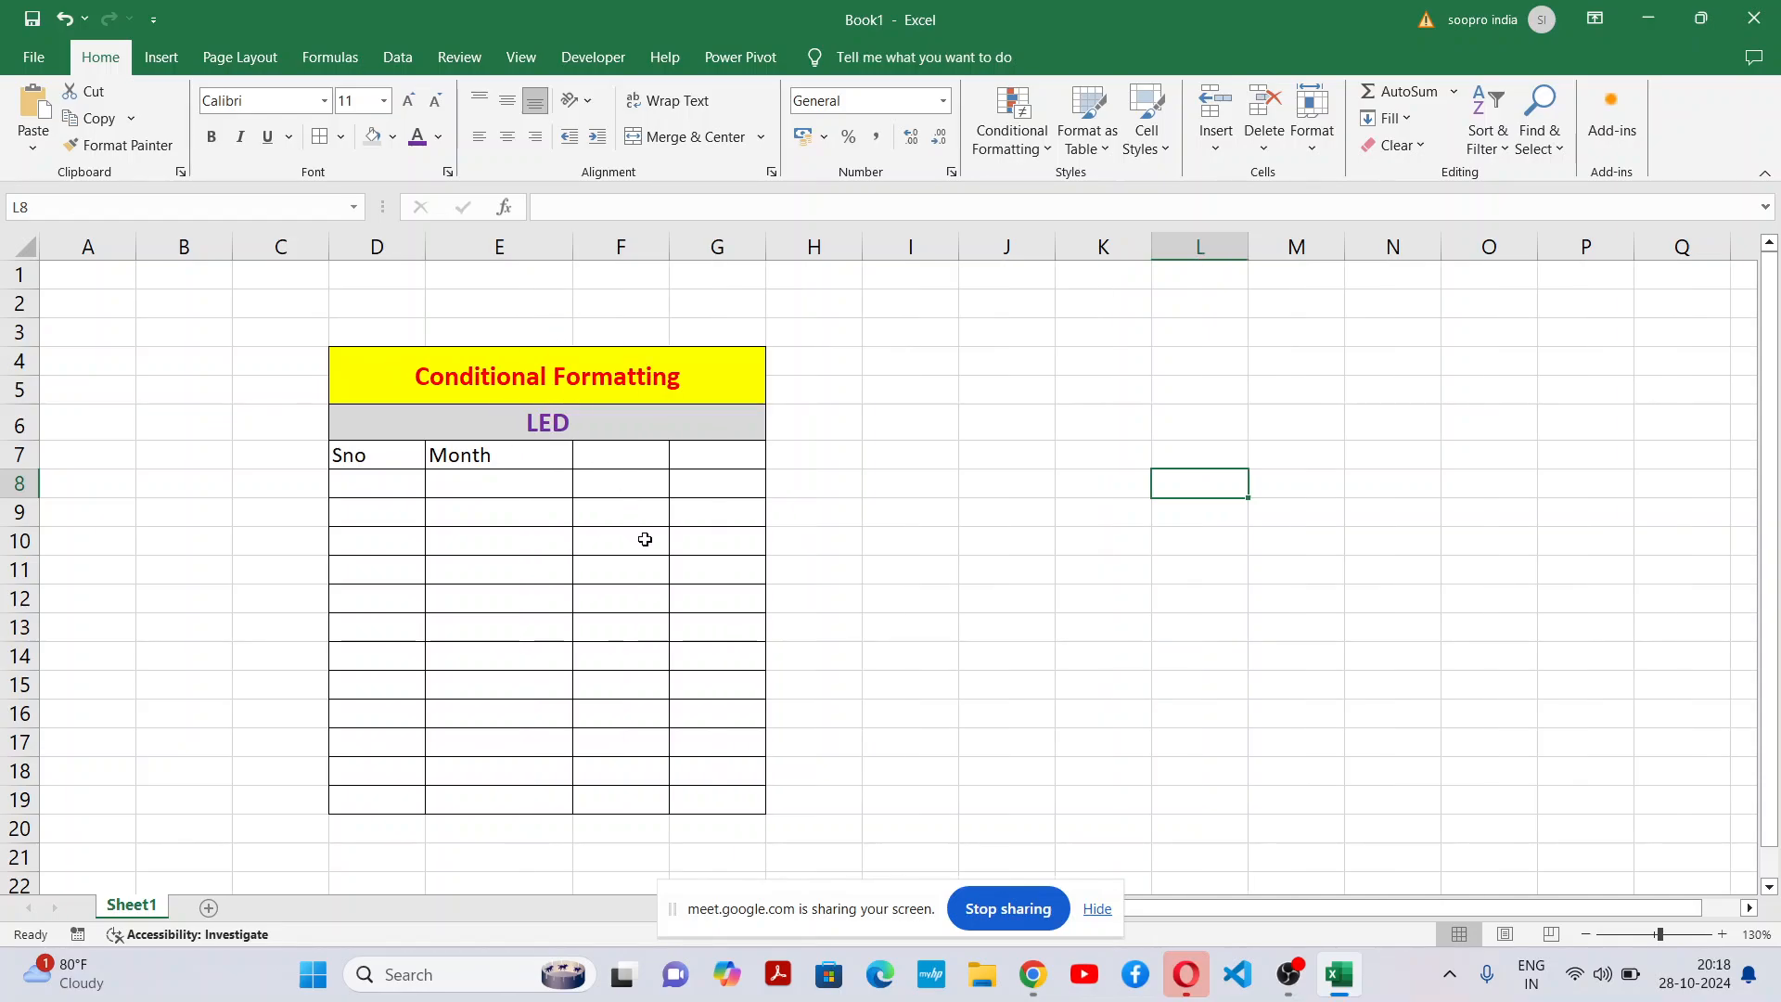
click(640, 539)
drag(369, 453, 733, 791)
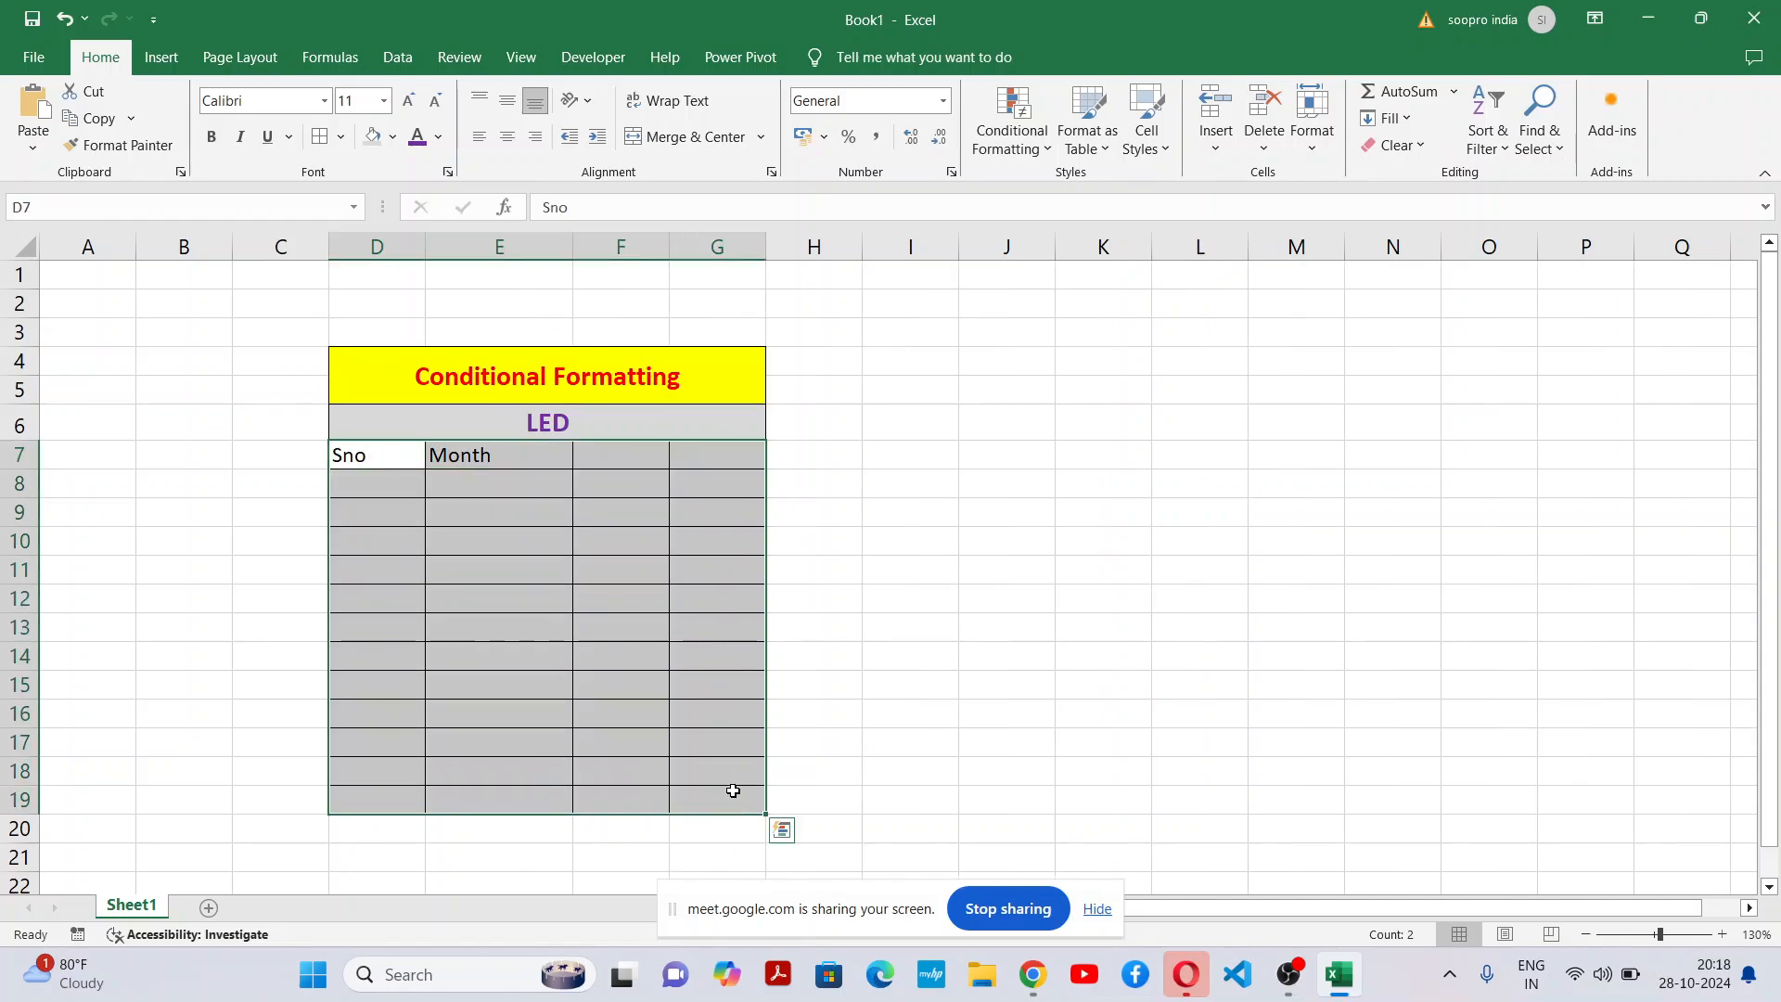
click(508, 136)
click(510, 104)
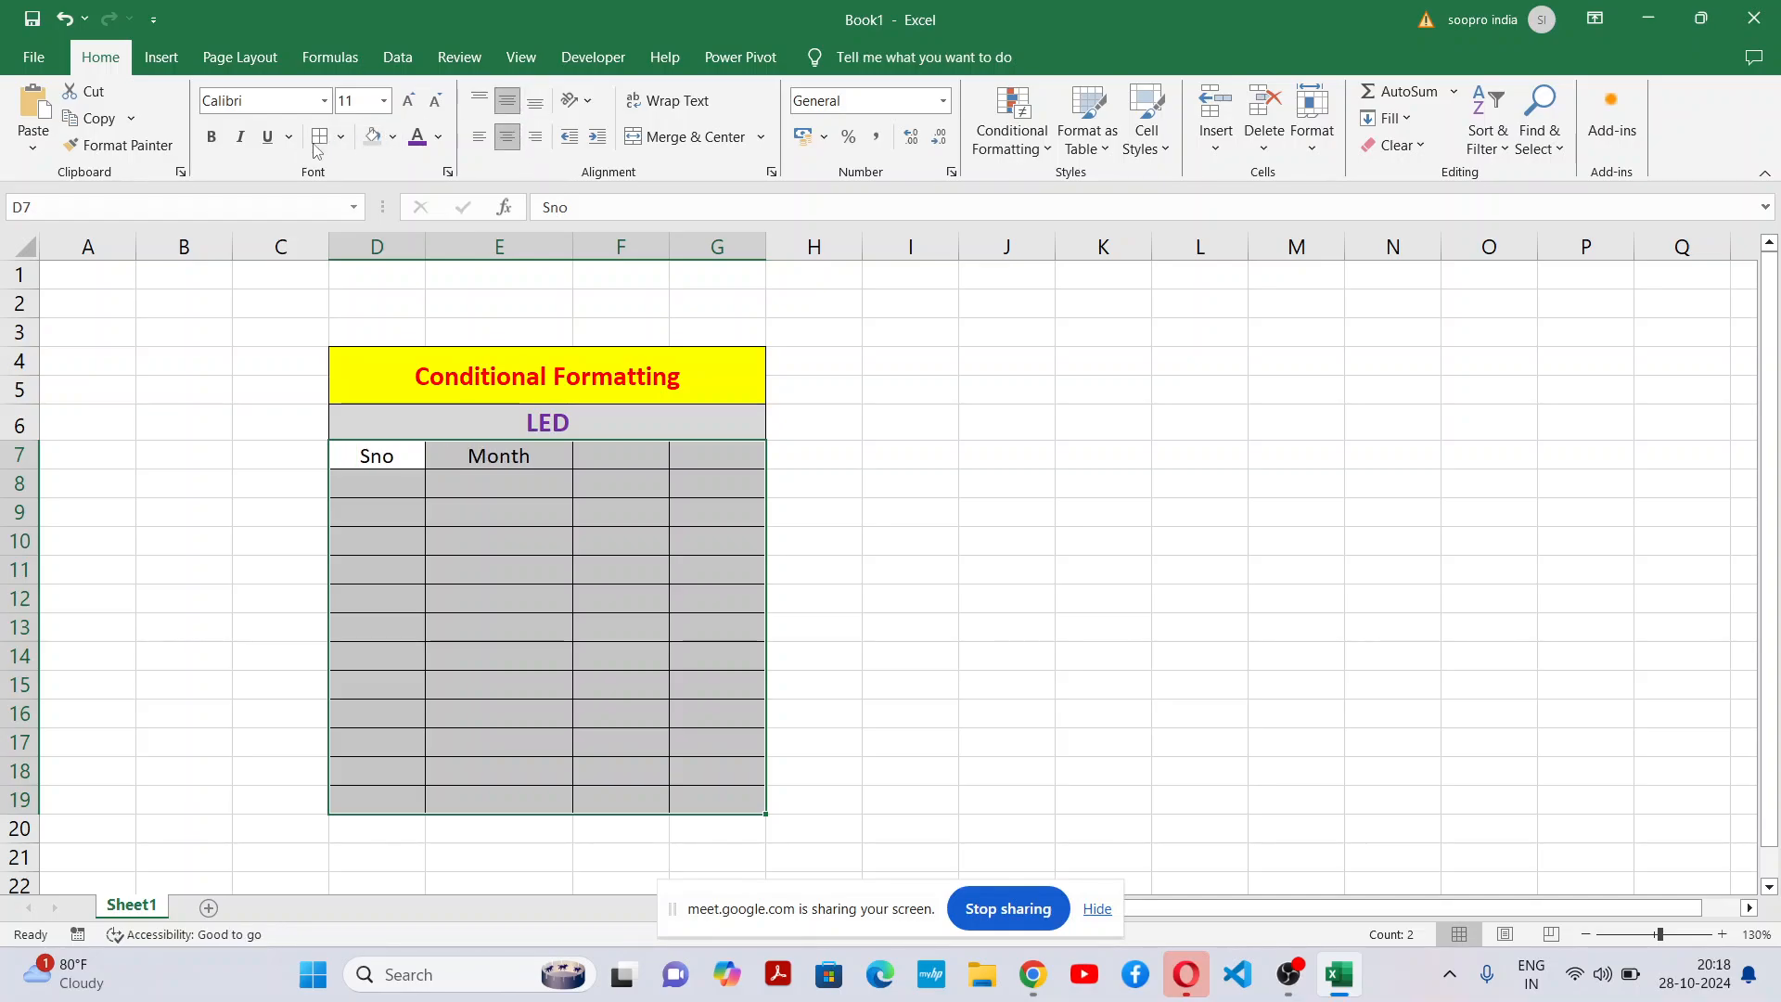
Apply bold to the table range D7:G19 and remove it from the body rows D8:G19.
click(213, 139)
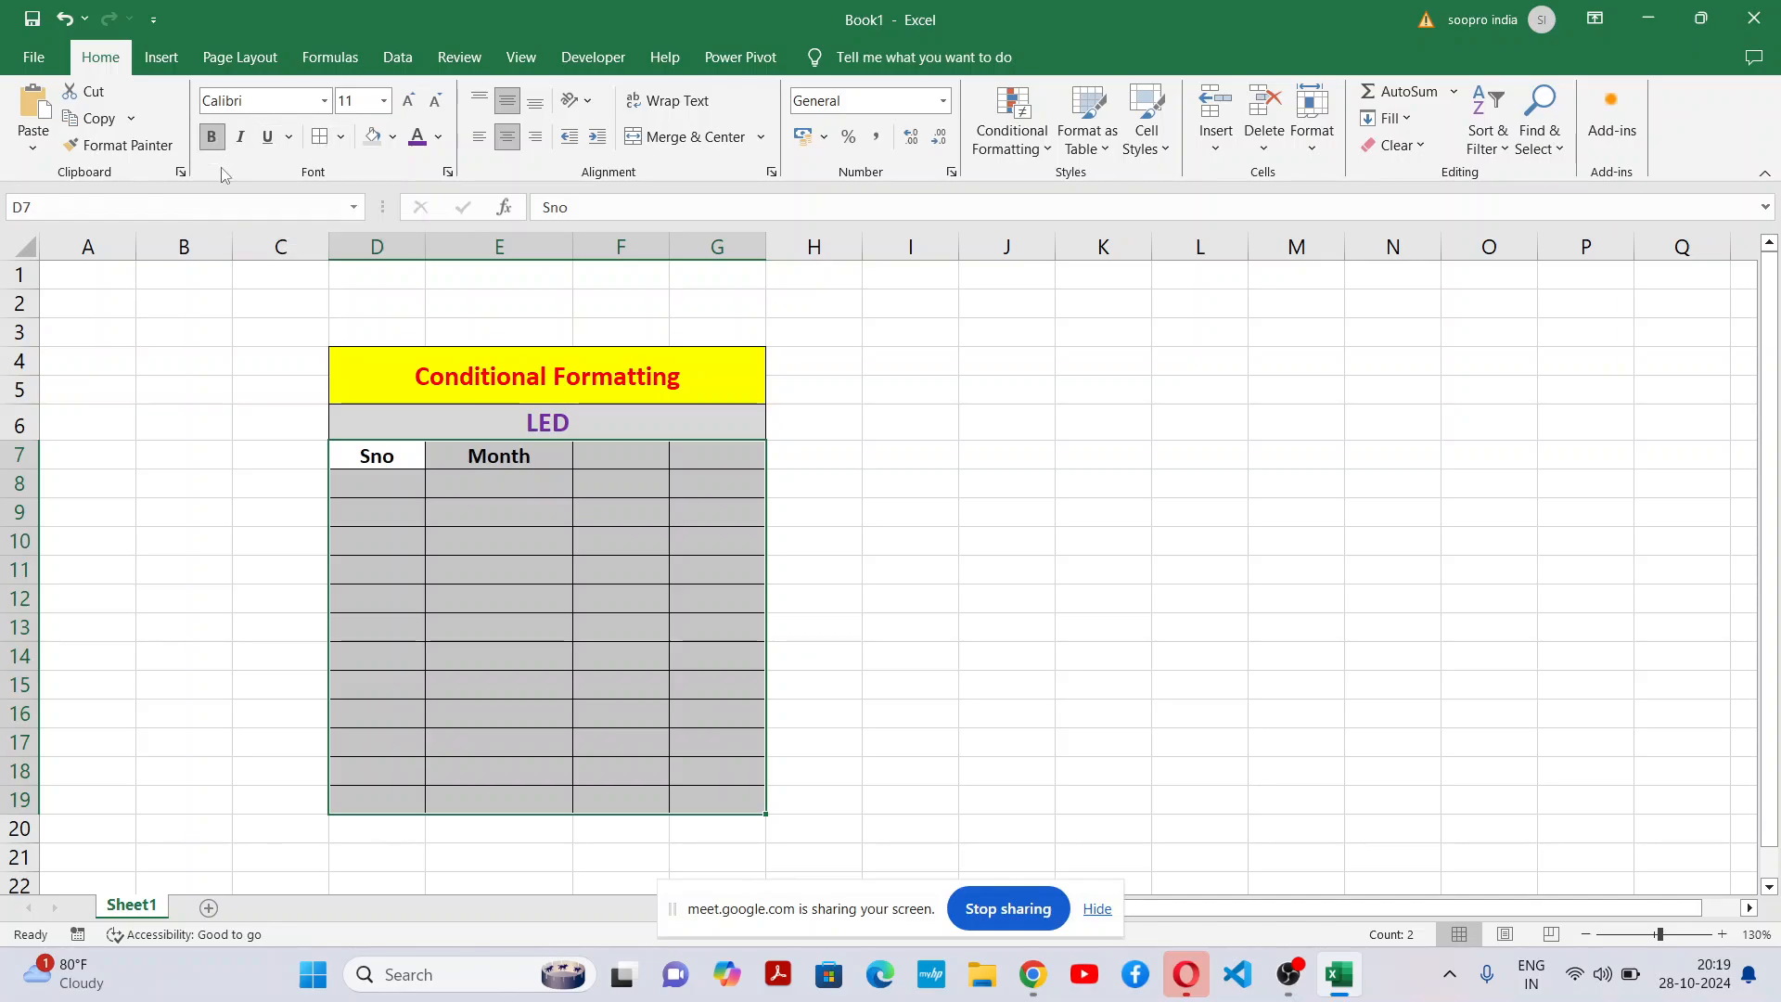
click(552, 596)
drag(372, 485, 710, 798)
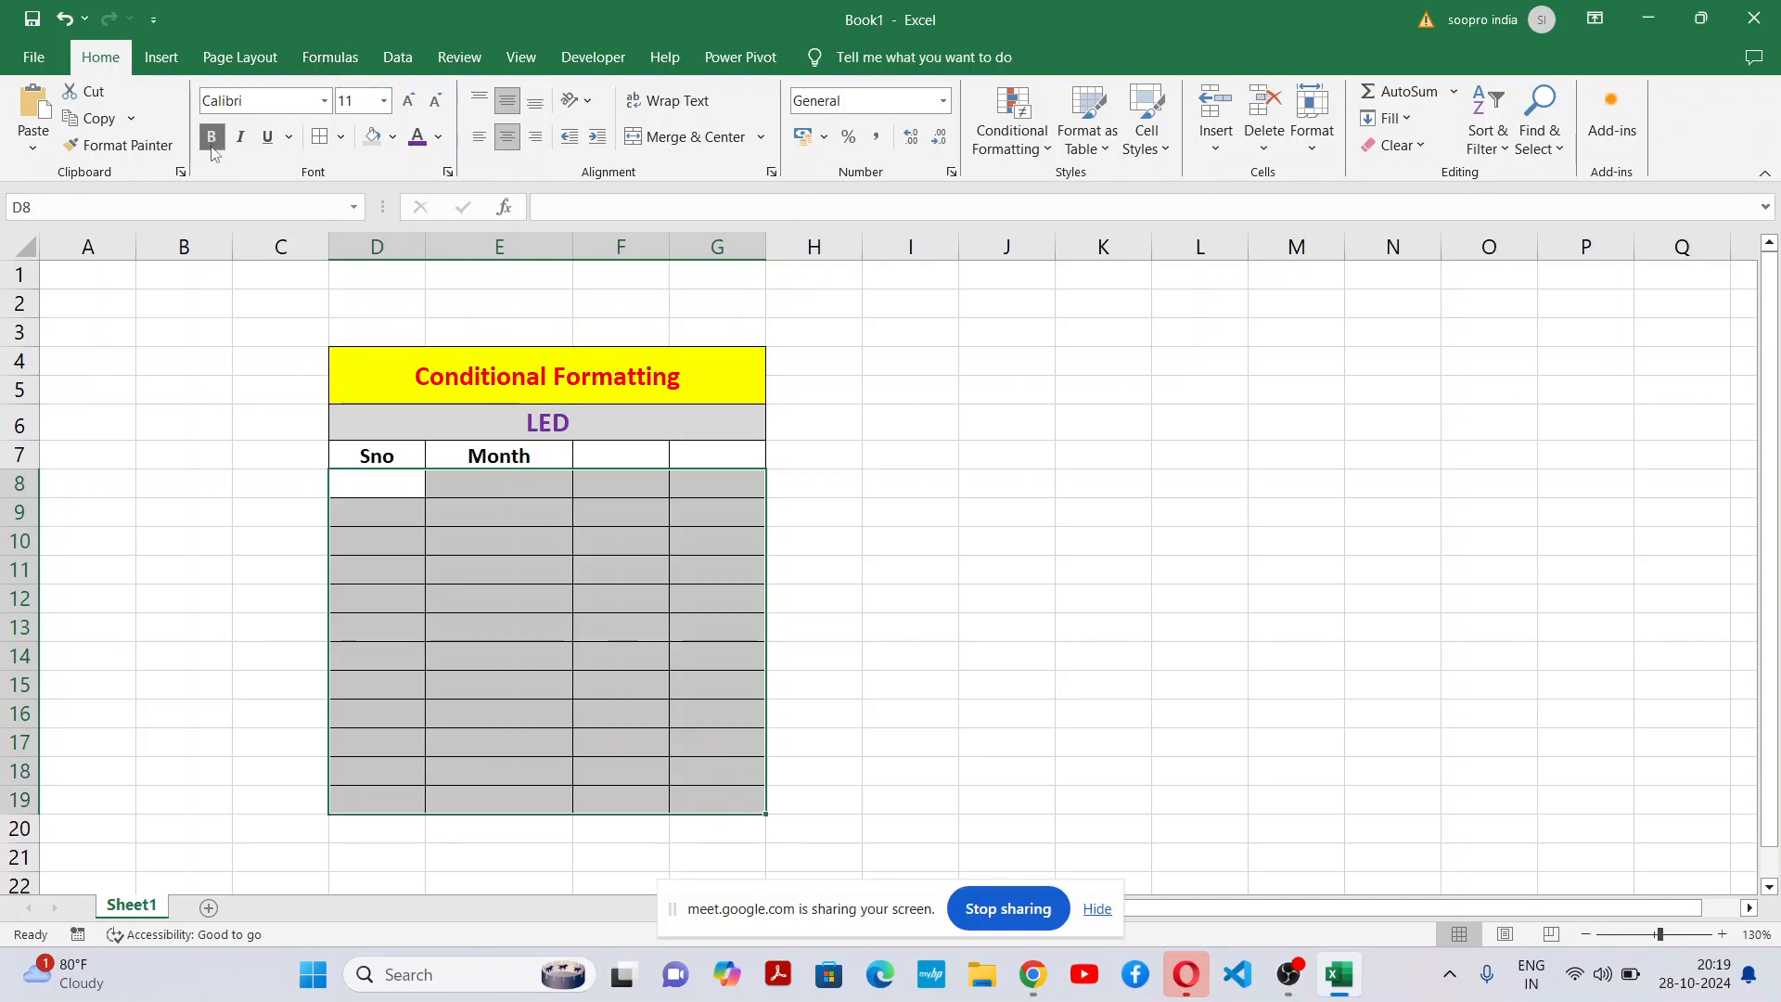
Switch to the Google Meet call, admit the waiting participant, and return to the Excel workbook.
key(alt+Tab)
key(alt+Tab)
key(alt+Tab)
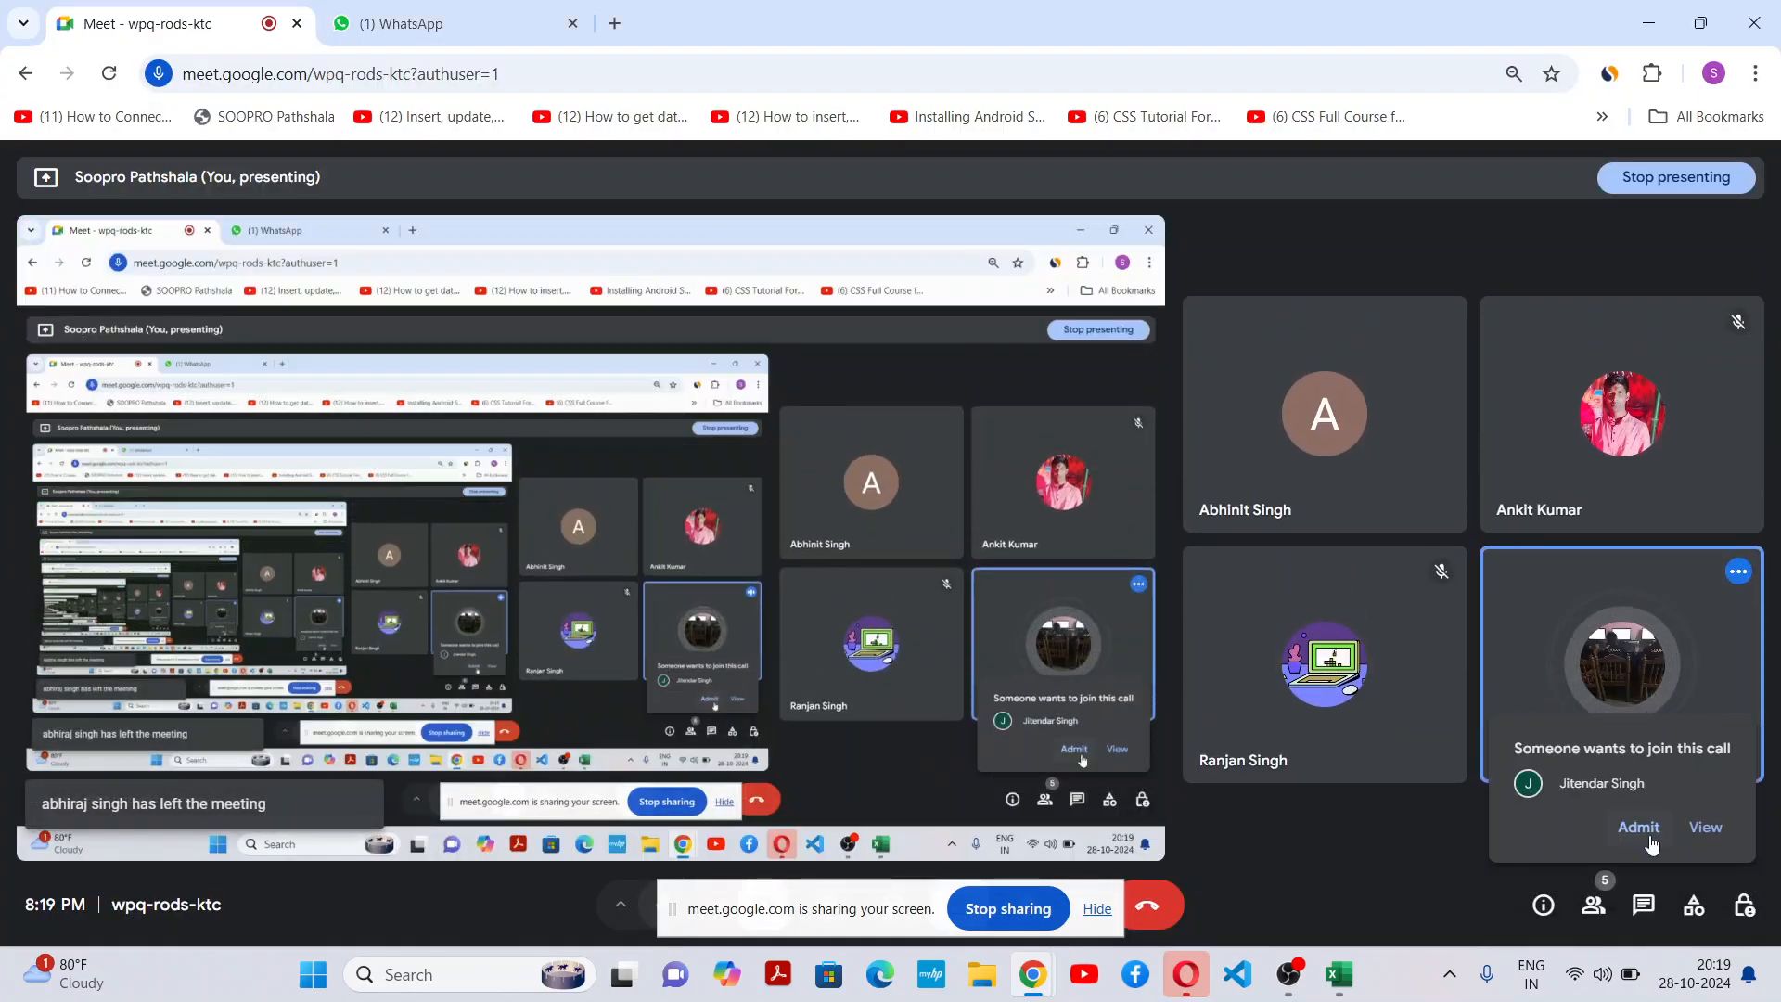
click(1643, 832)
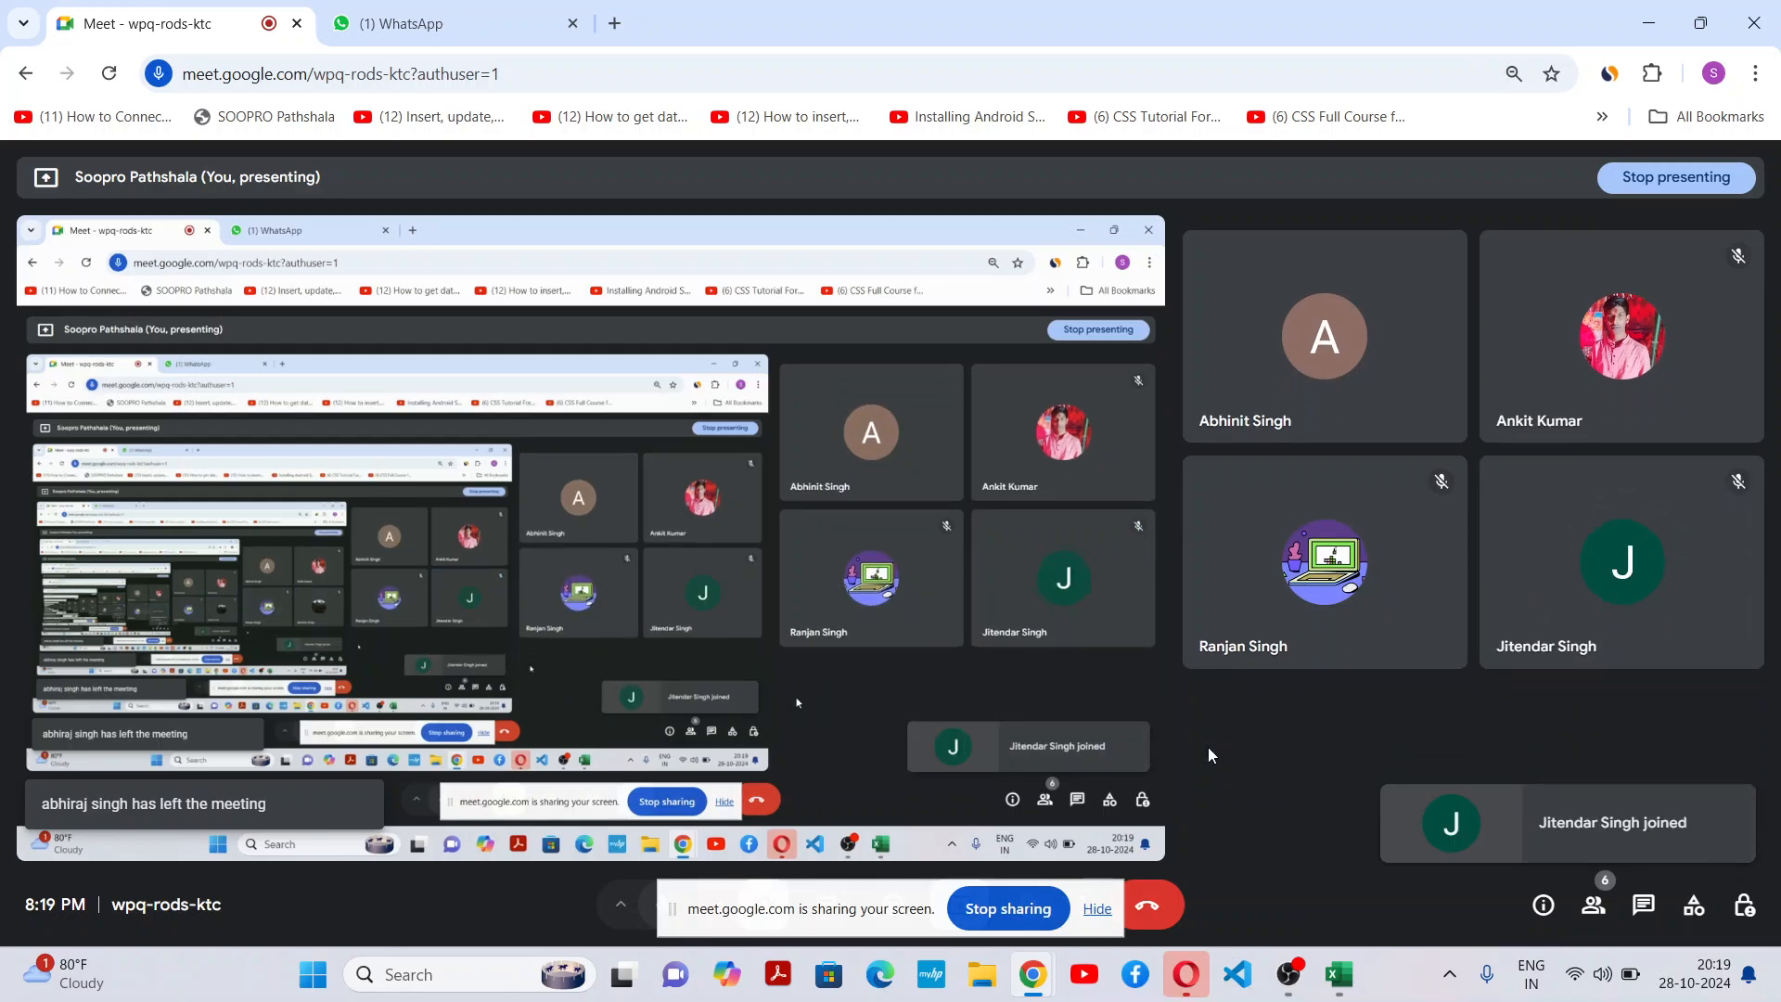
key(alt+Tab)
key(alt+Tab)
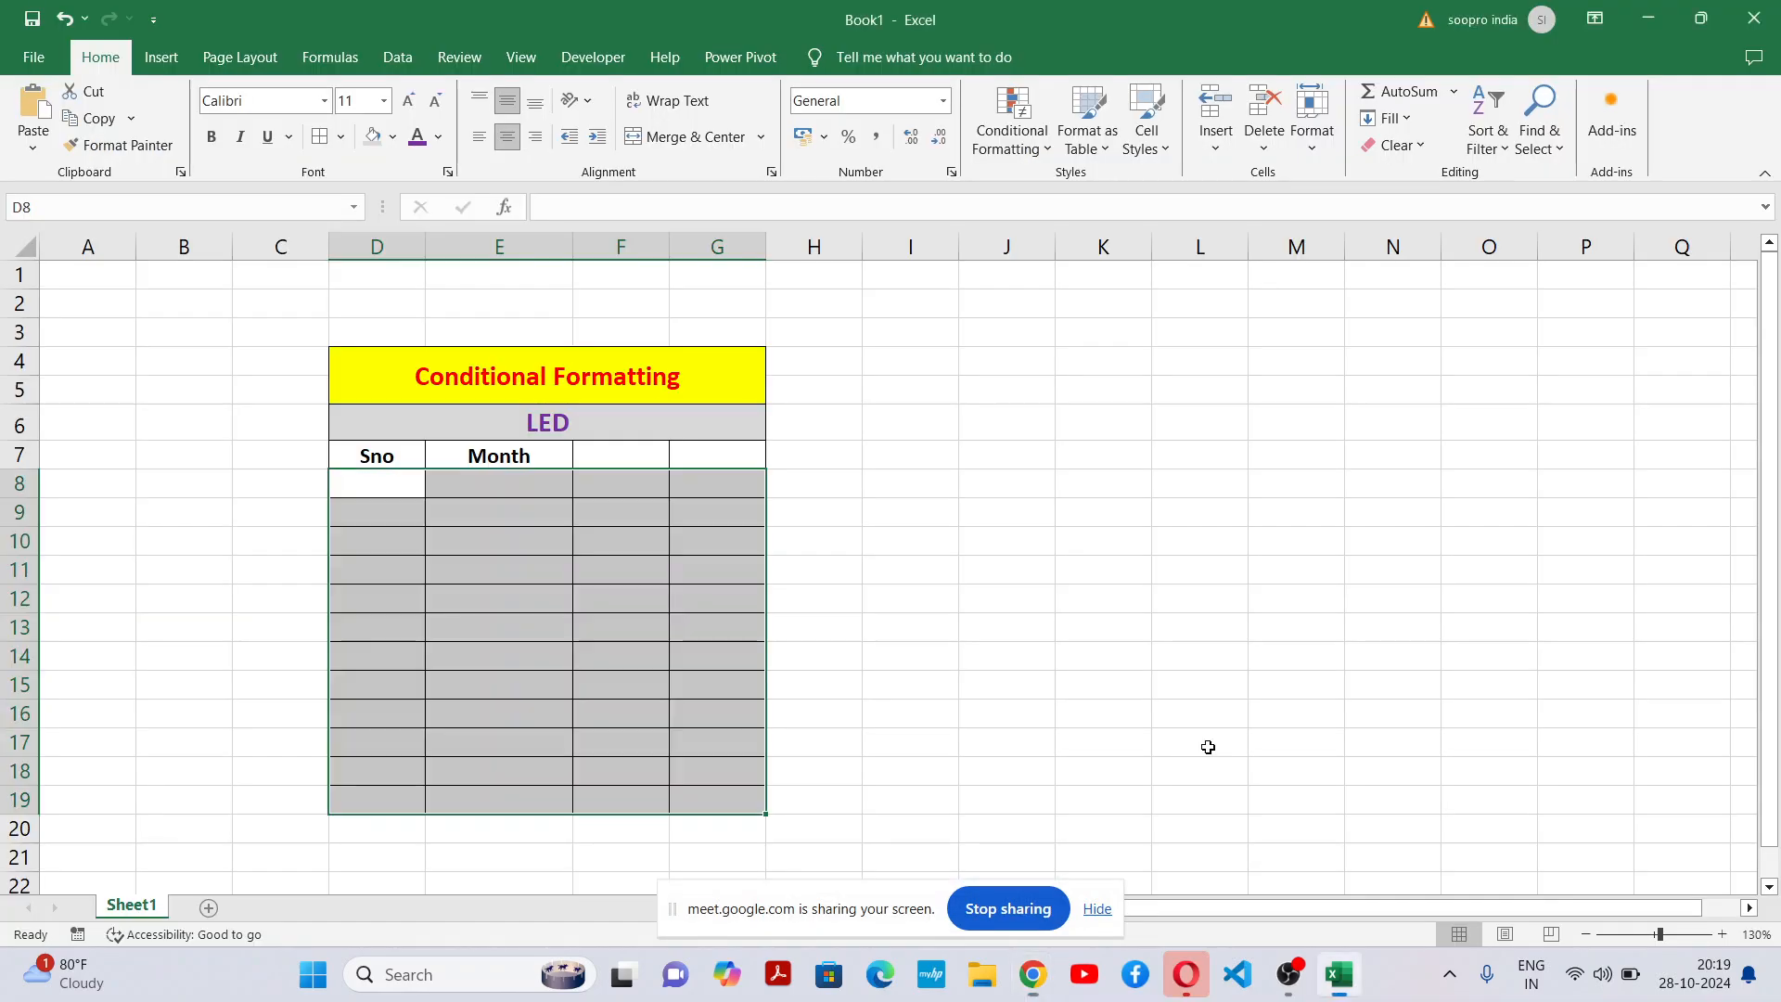
Hide the screen-sharing notification bar and widen column F slightly.
click(852, 560)
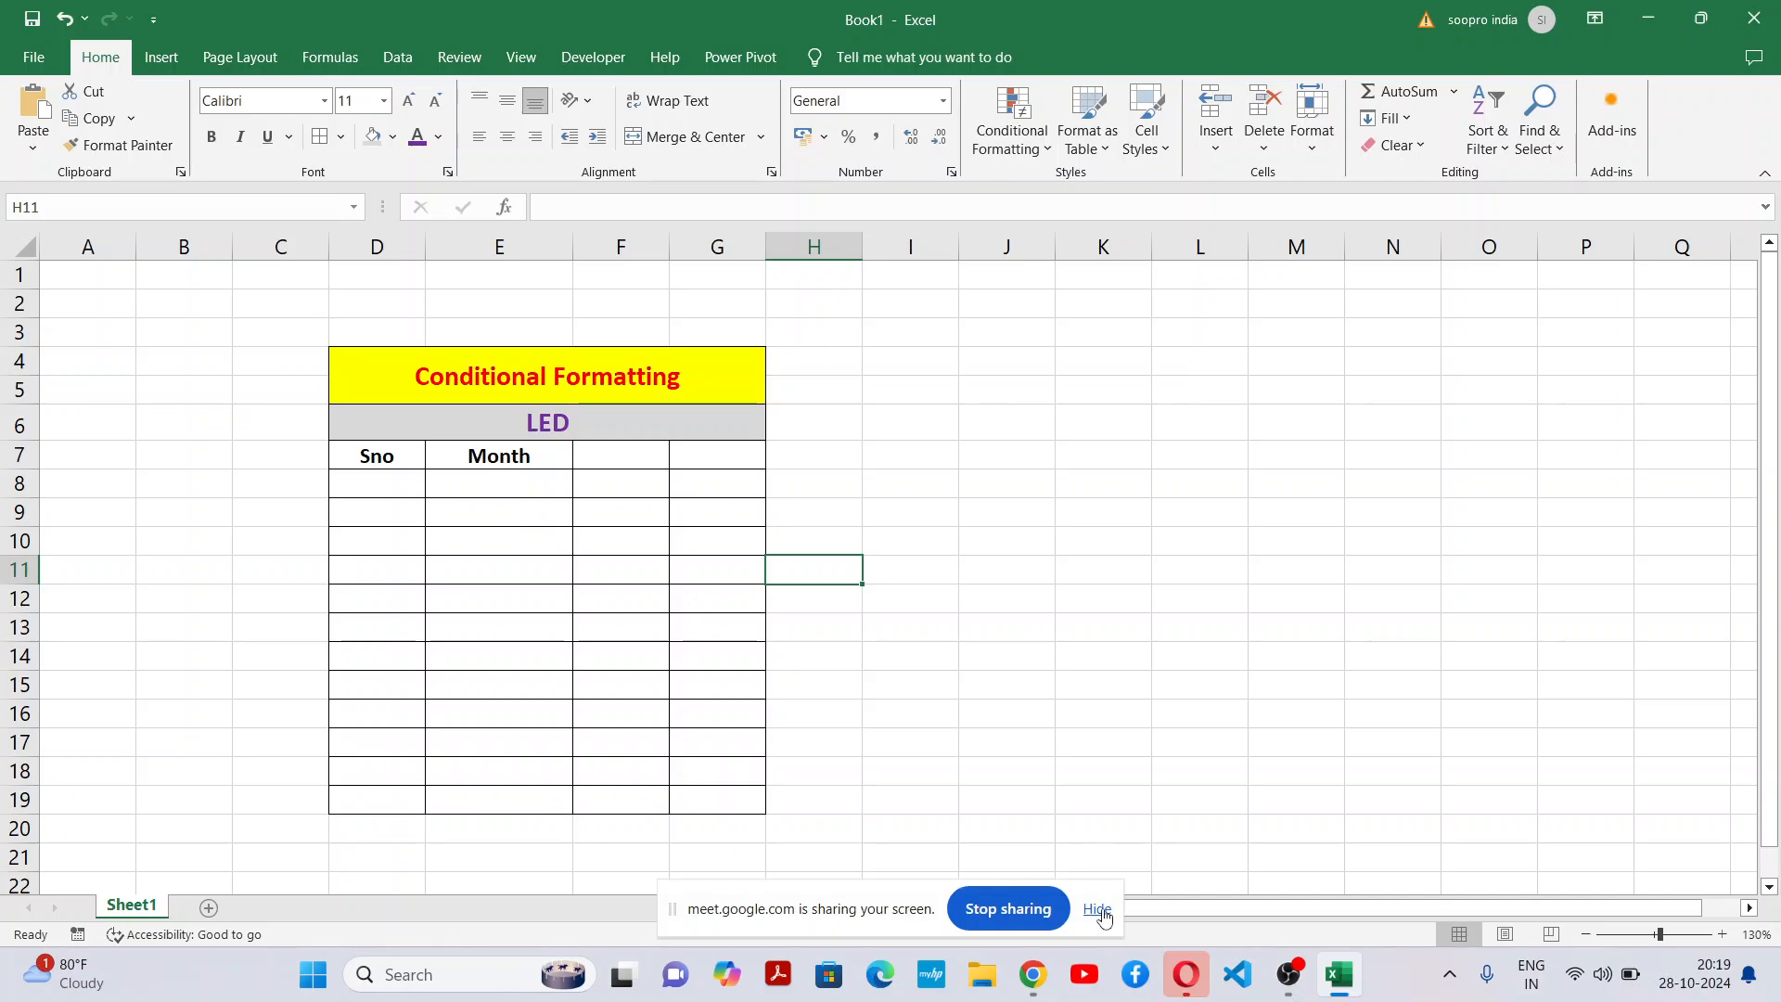
click(1097, 909)
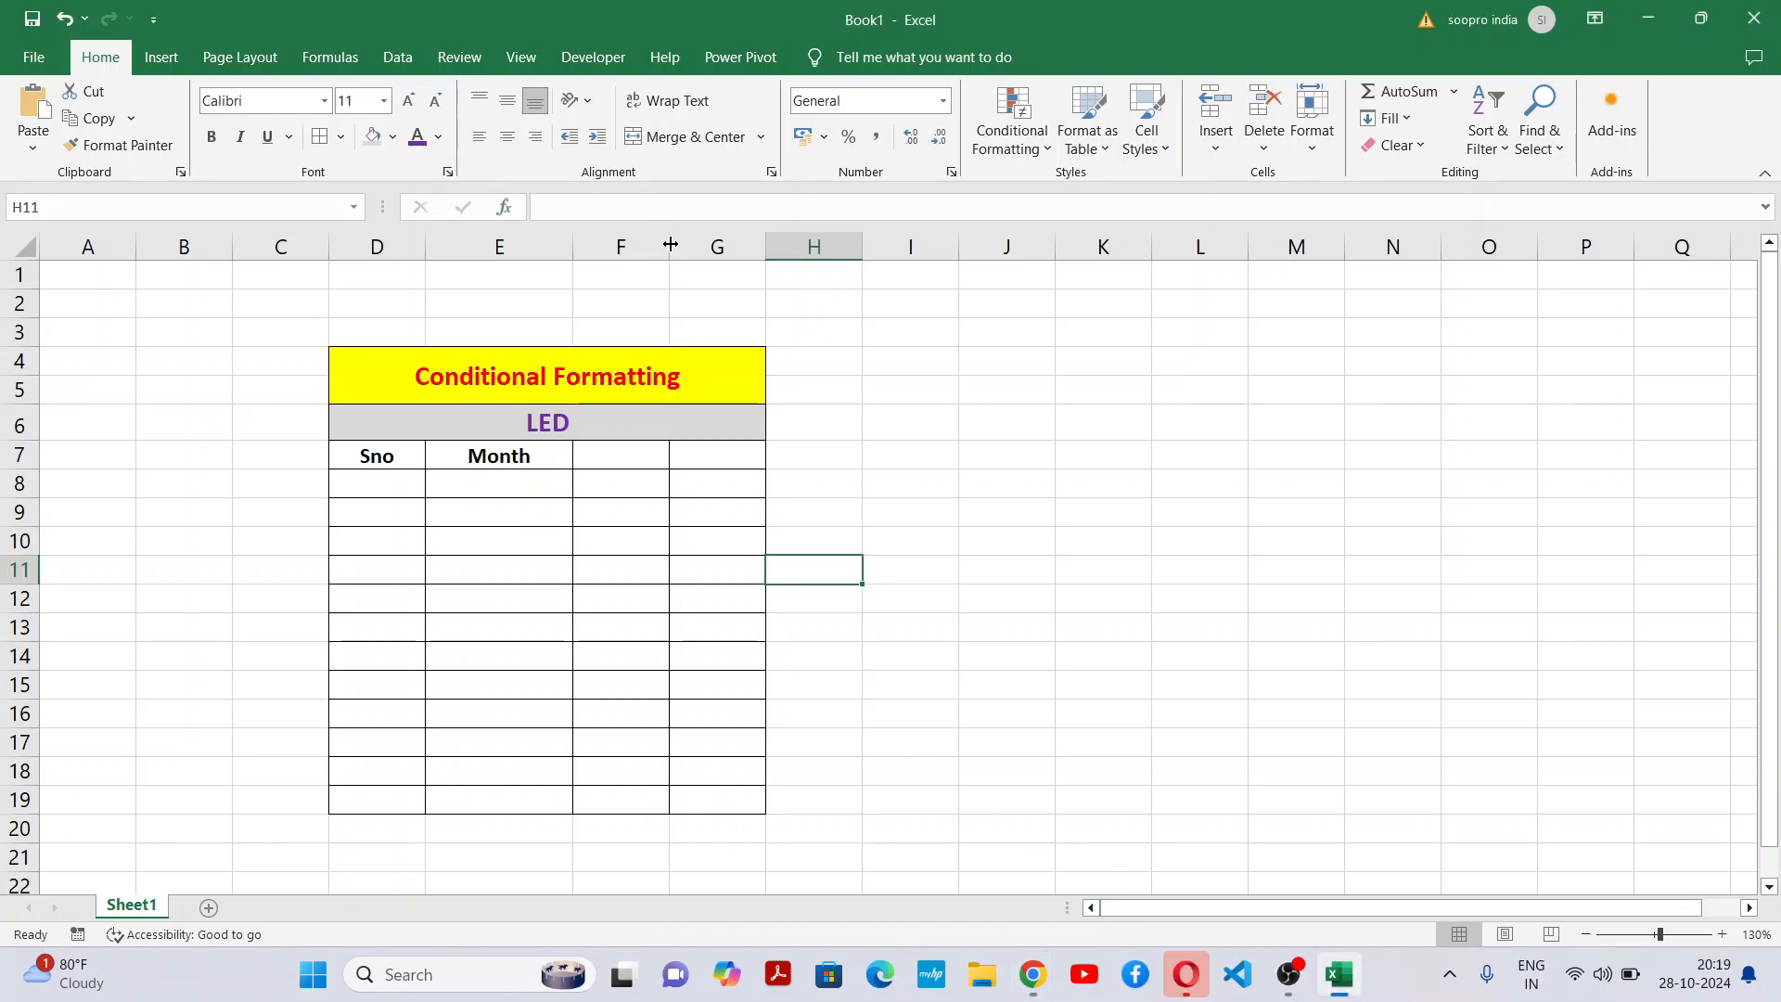
mouse_move(670, 244)
mouse_down()
mouse_move(723, 244)
mouse_move(678, 244)
mouse_up()
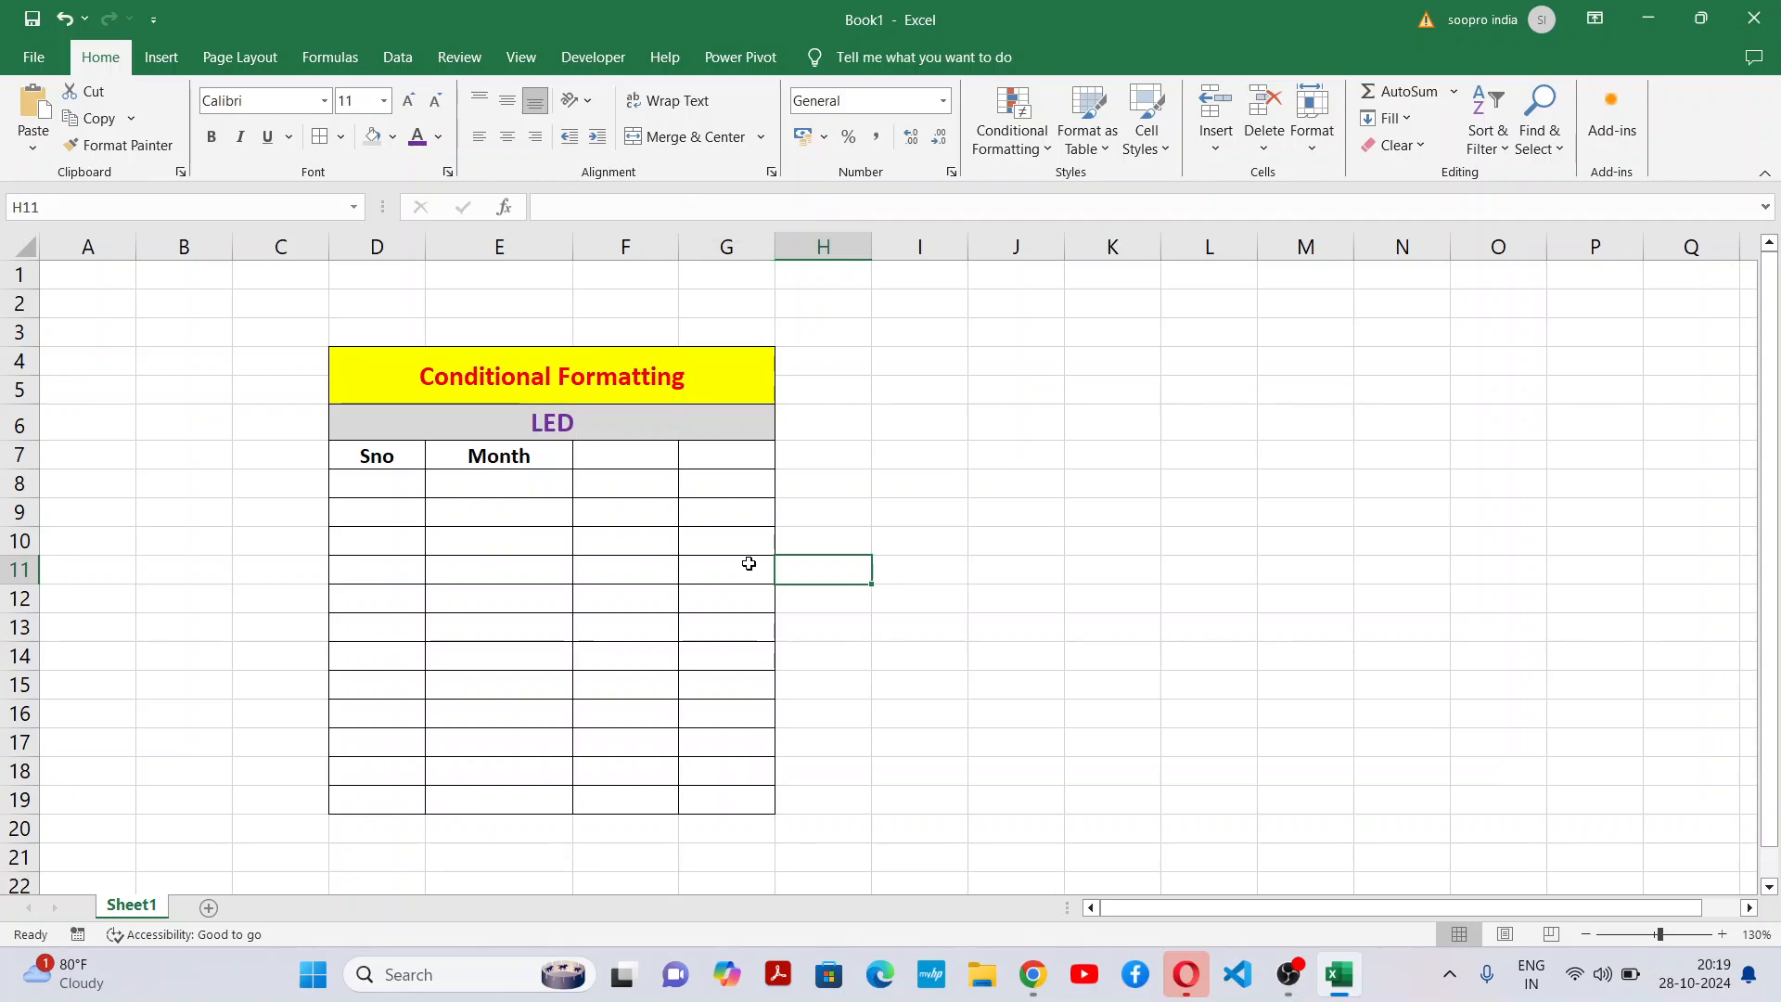
Enter the headers "Target" in F7 and "Achieve" in G7.
click(669, 460)
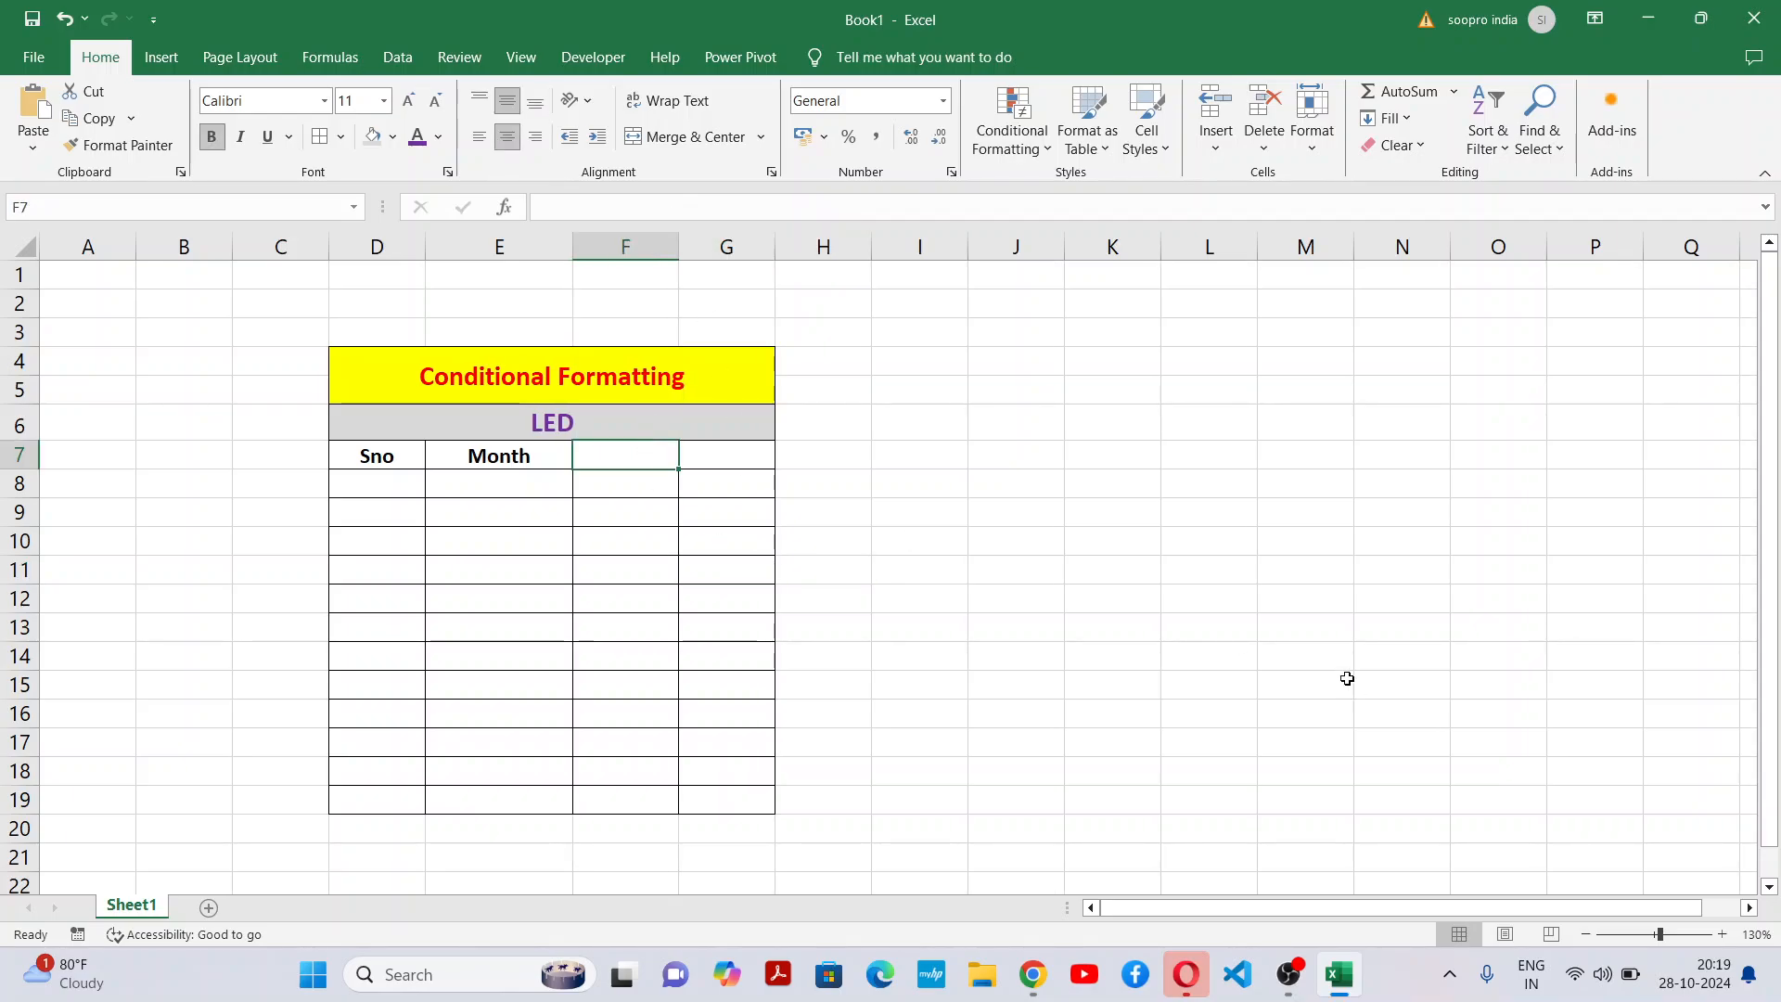
text(Target)
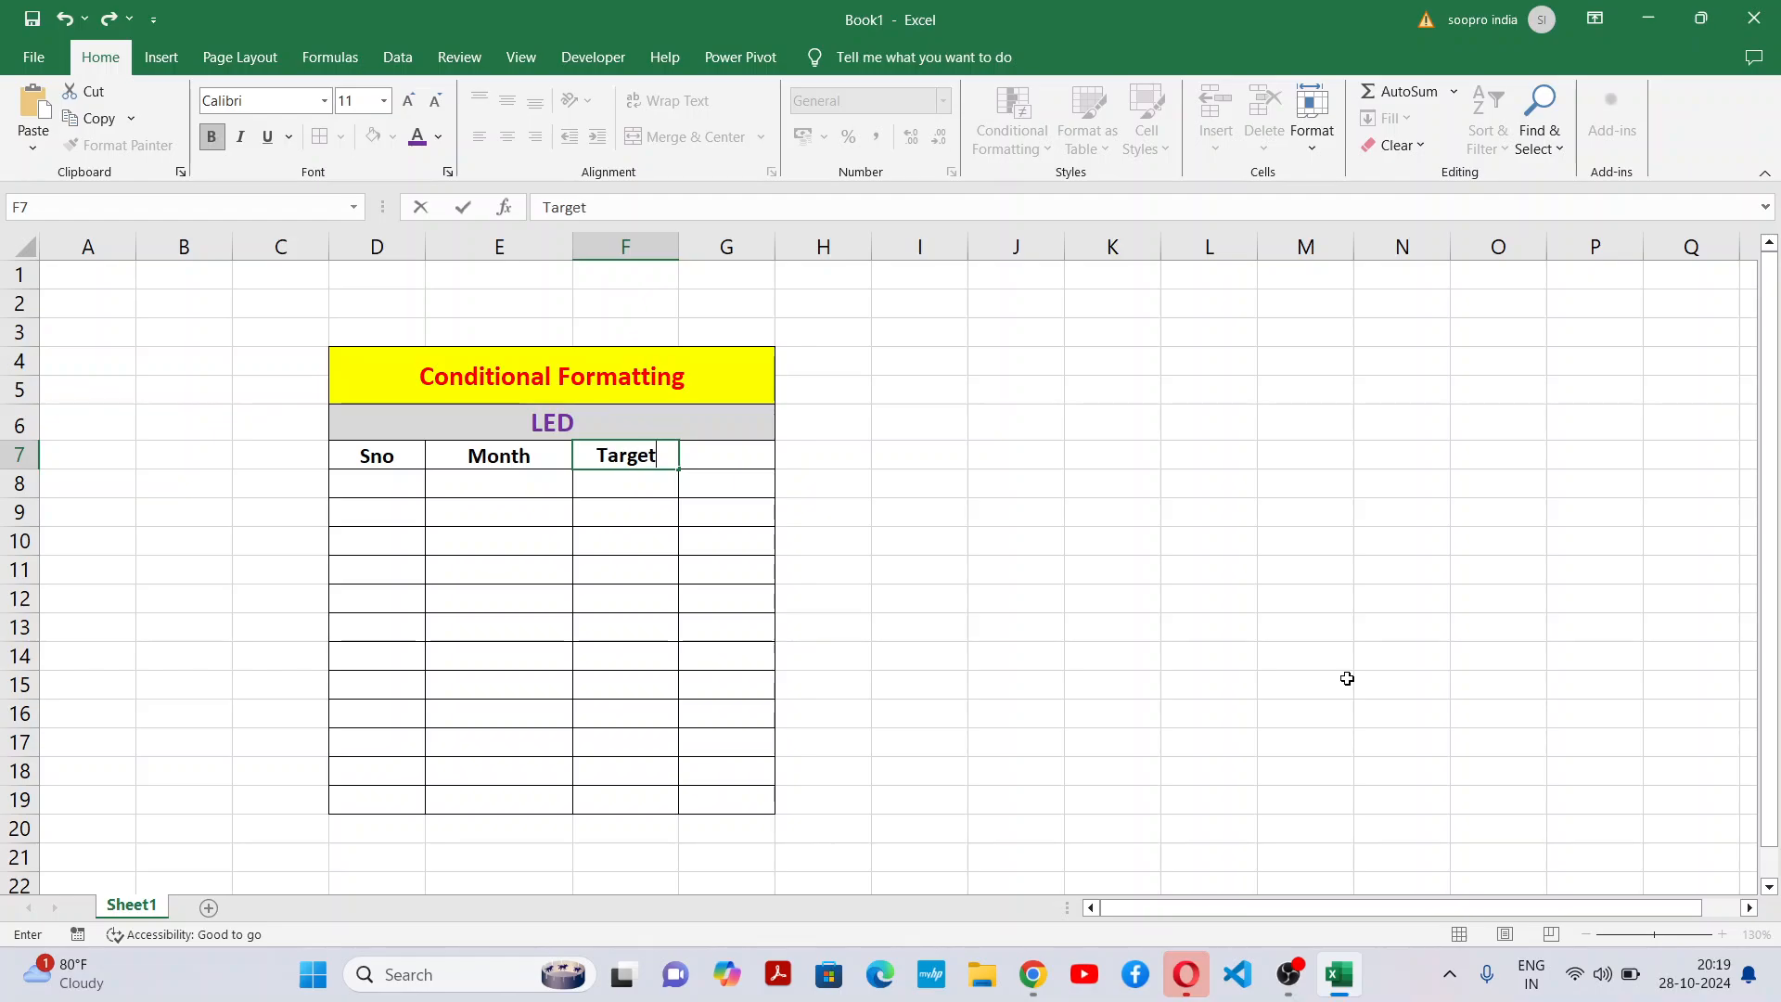
key(Tab)
text(Achieve)
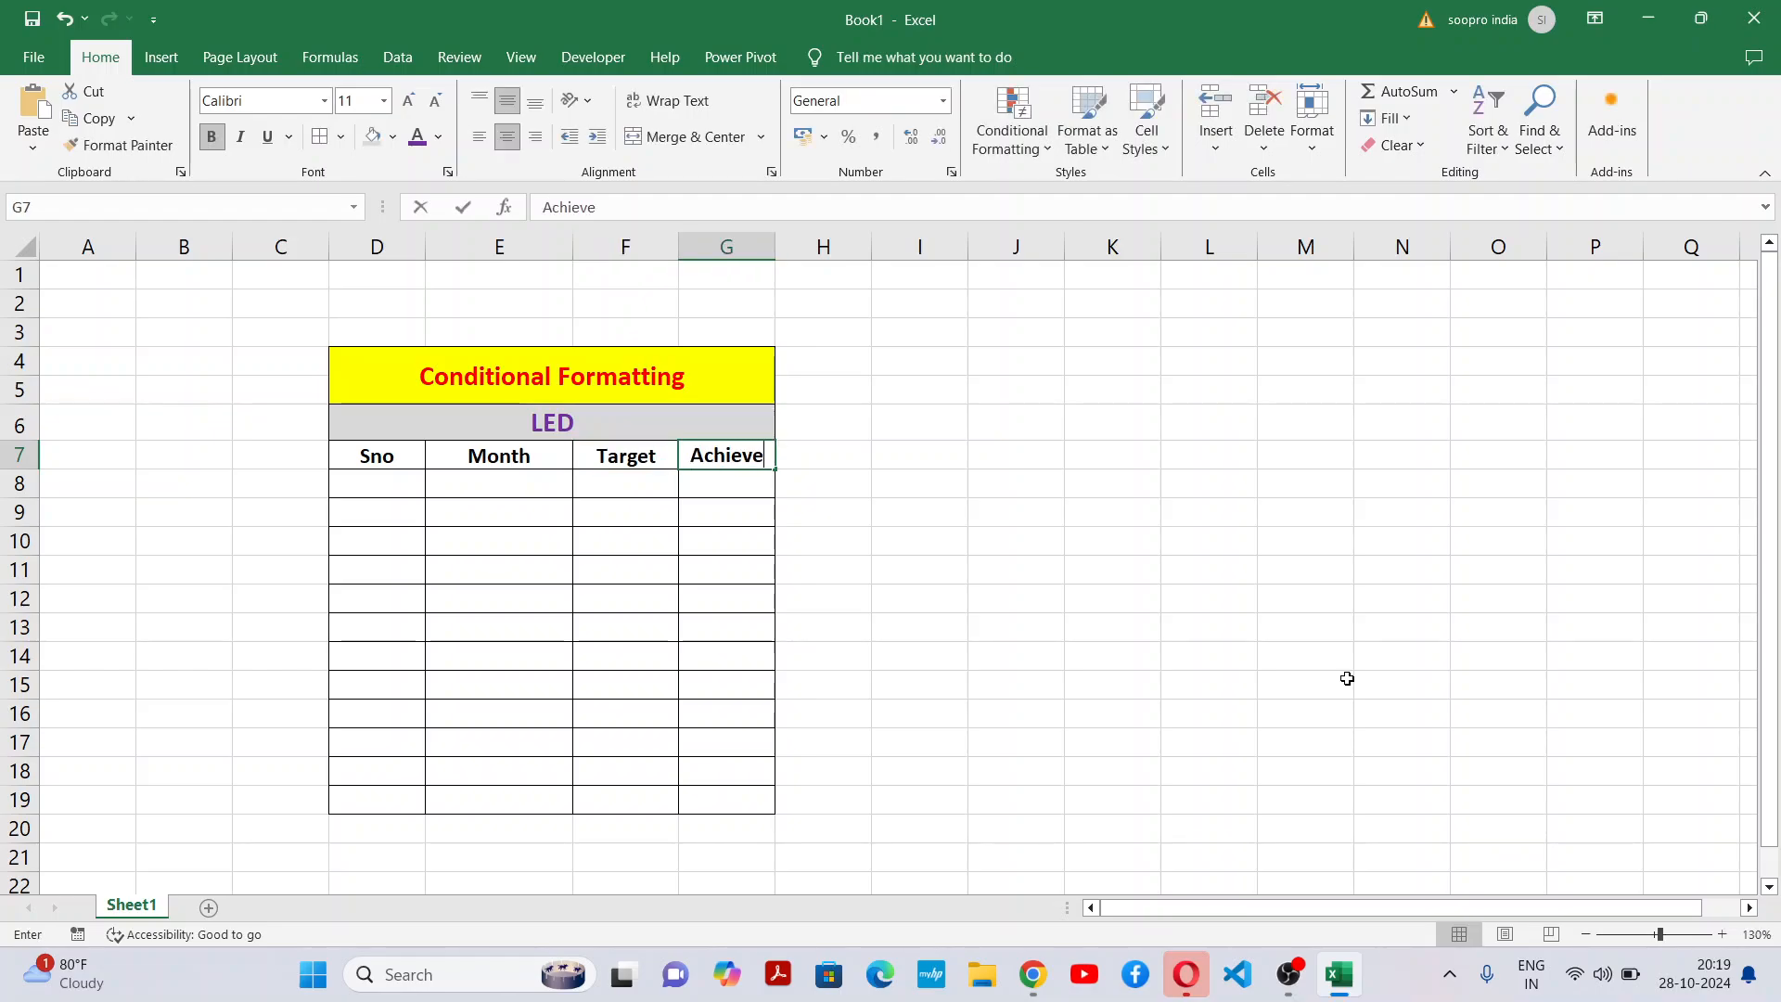
click(1216, 661)
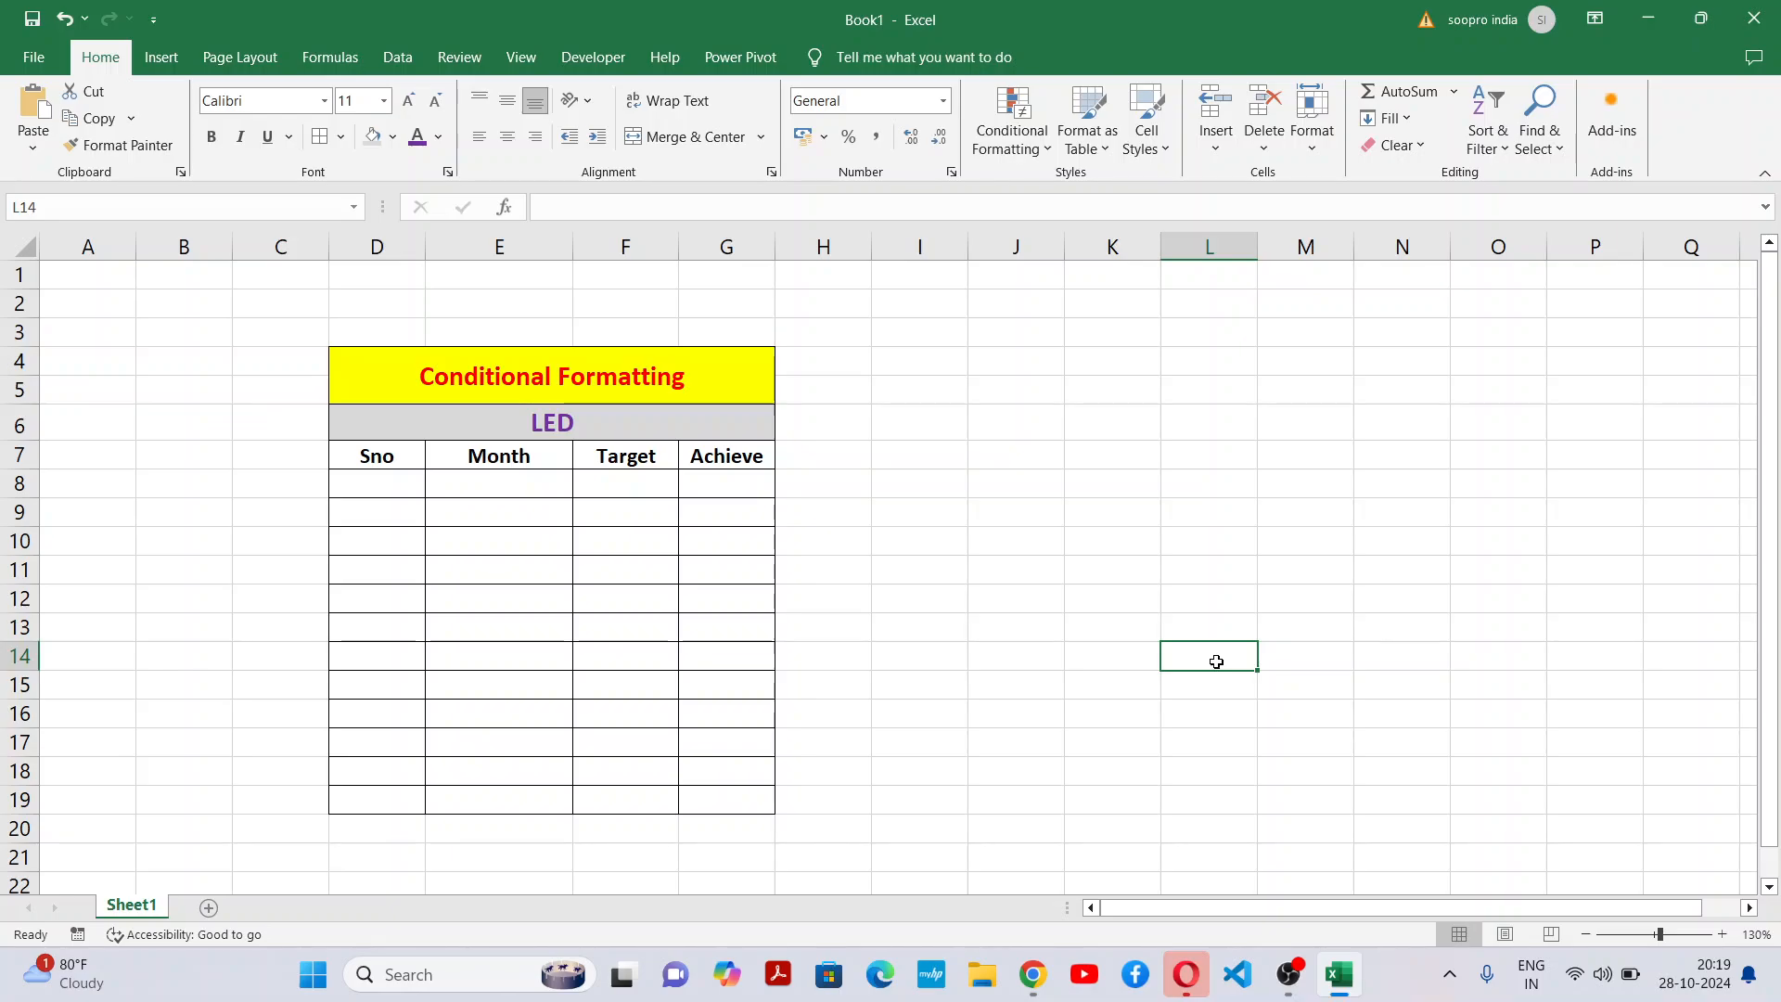
Enter 100 in each Target cell from F8 to F15.
click(406, 483)
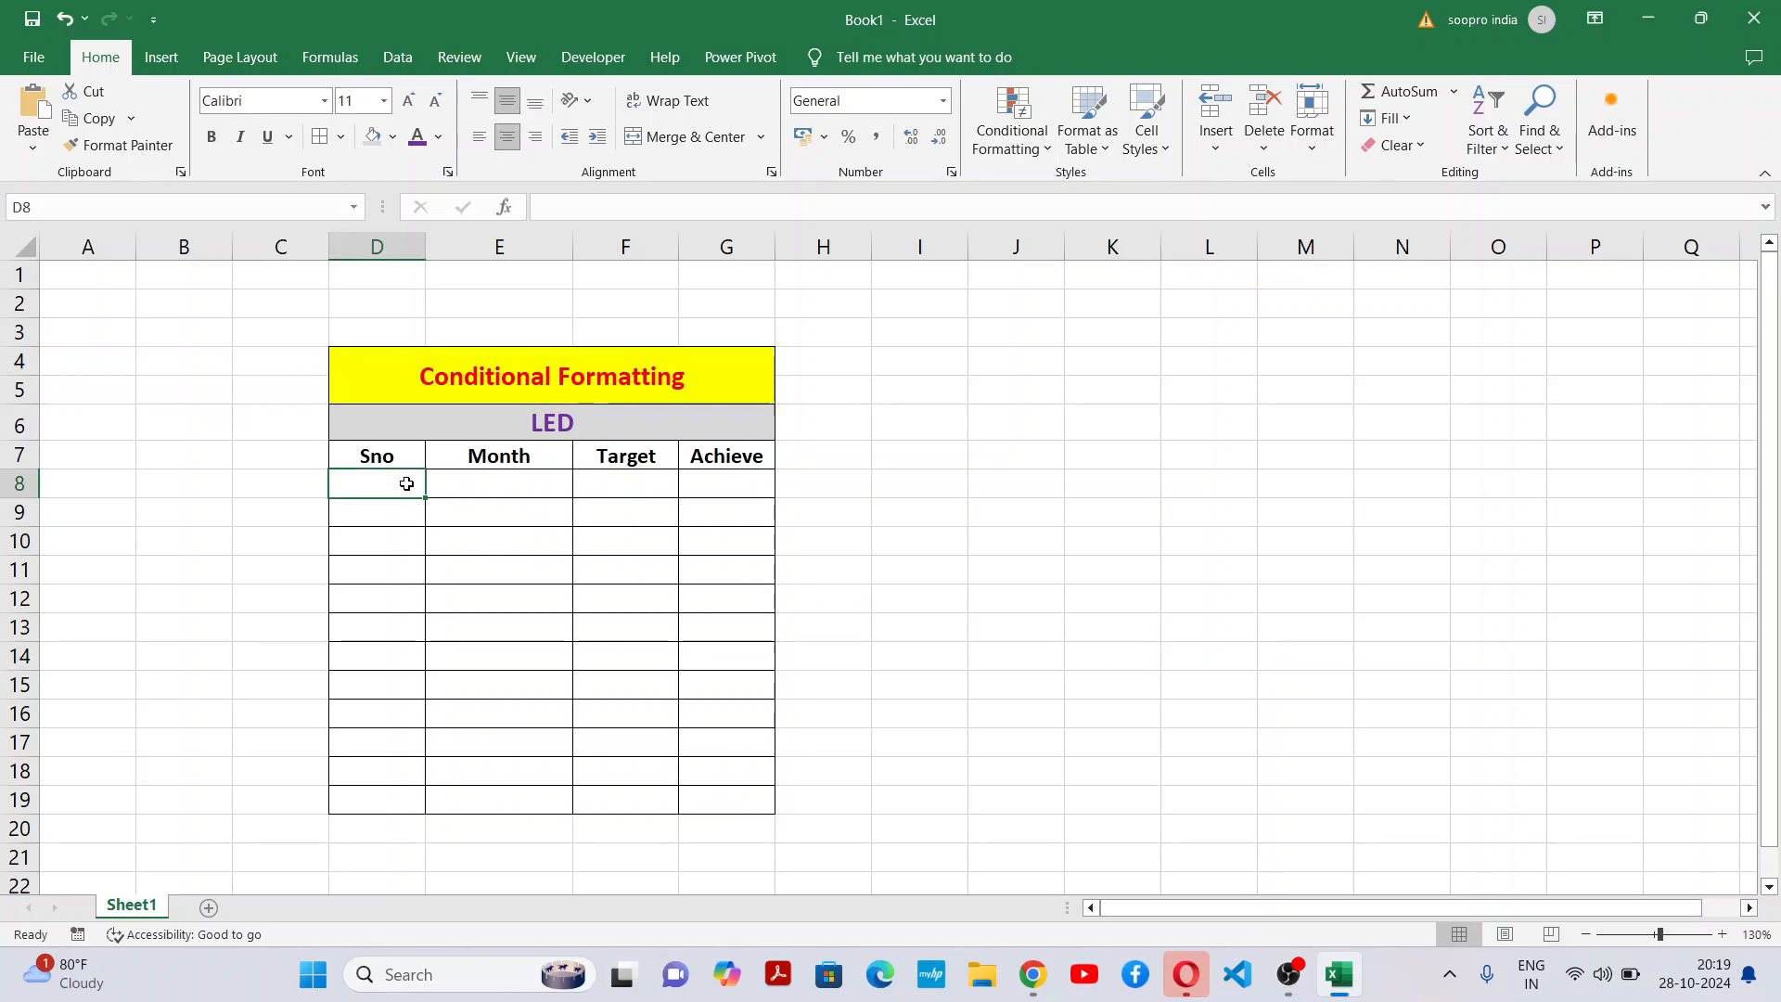
click(654, 482)
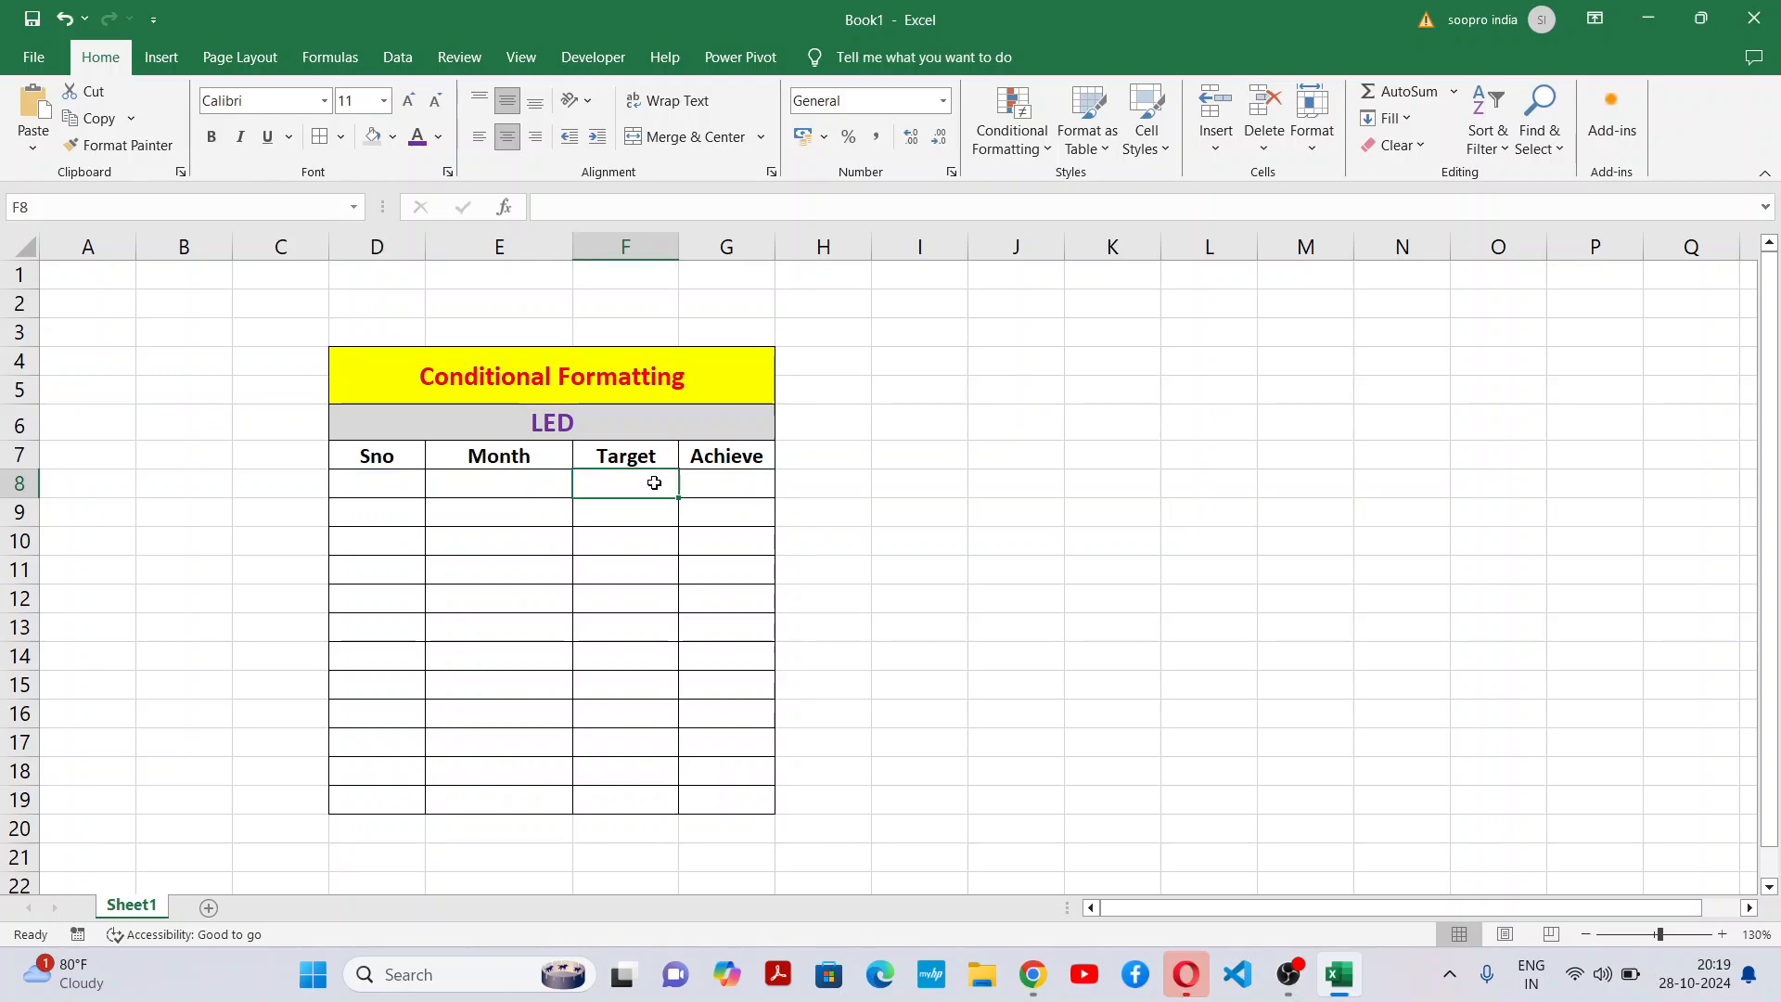
text(100)
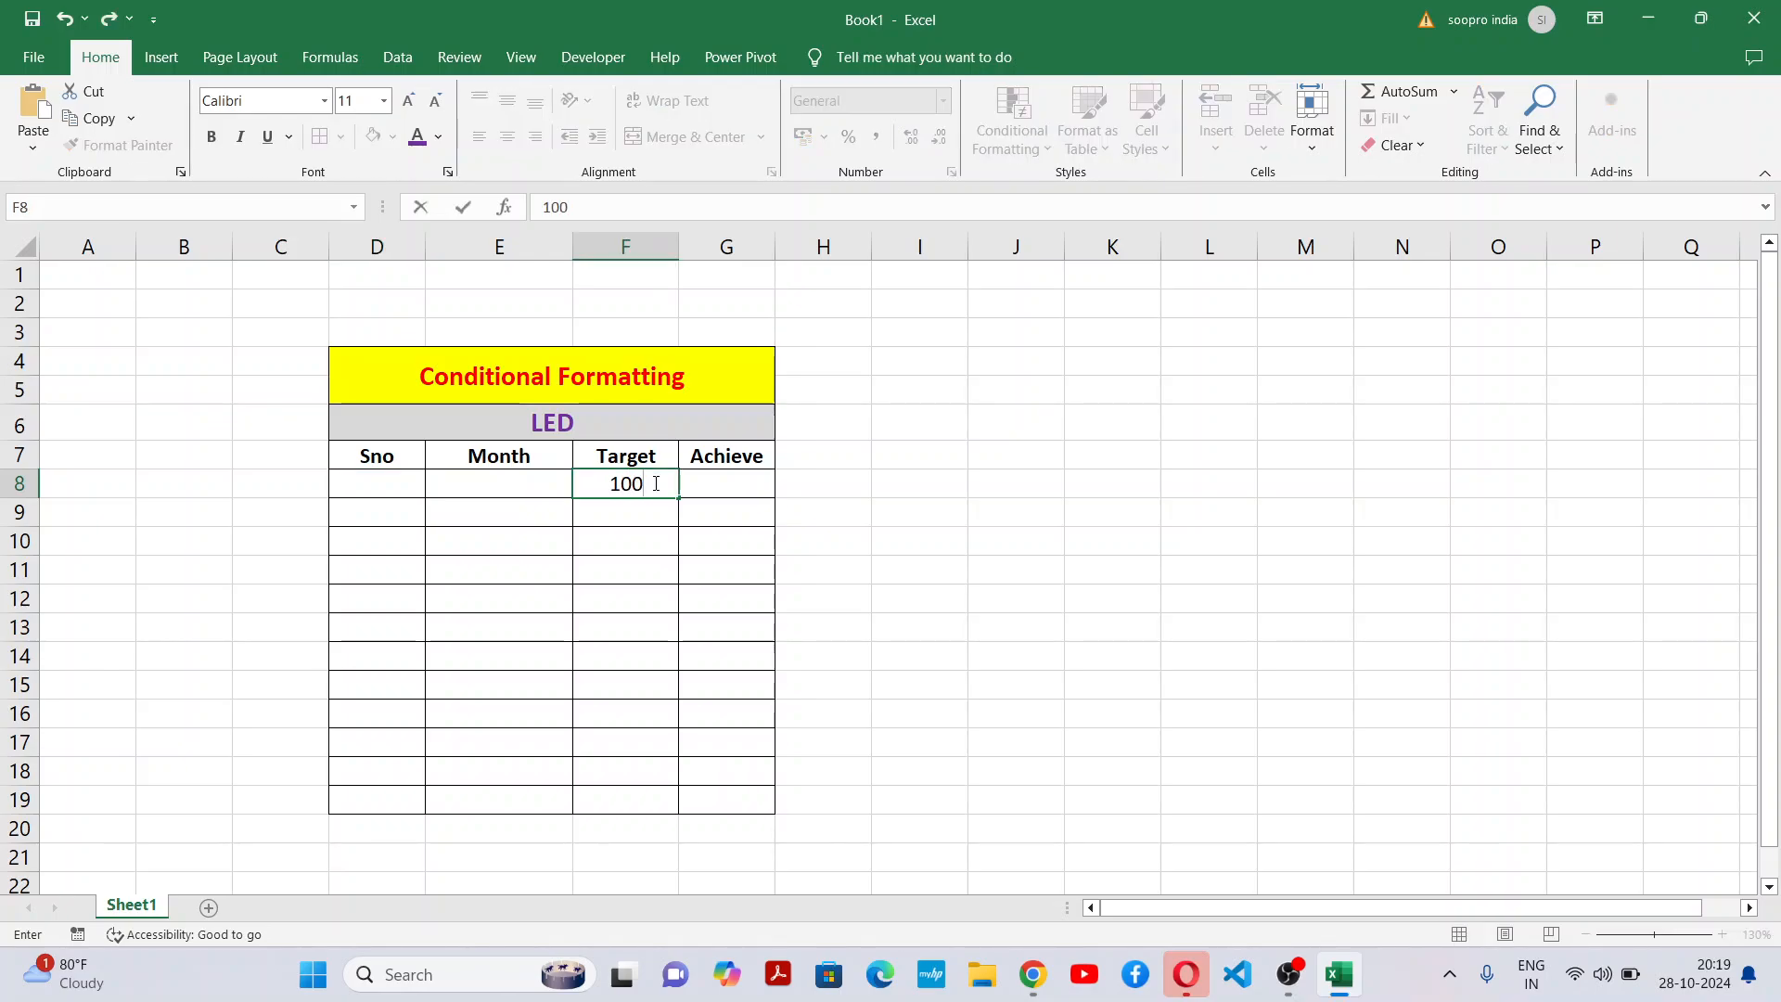
key(Return)
text(100)
key(Return)
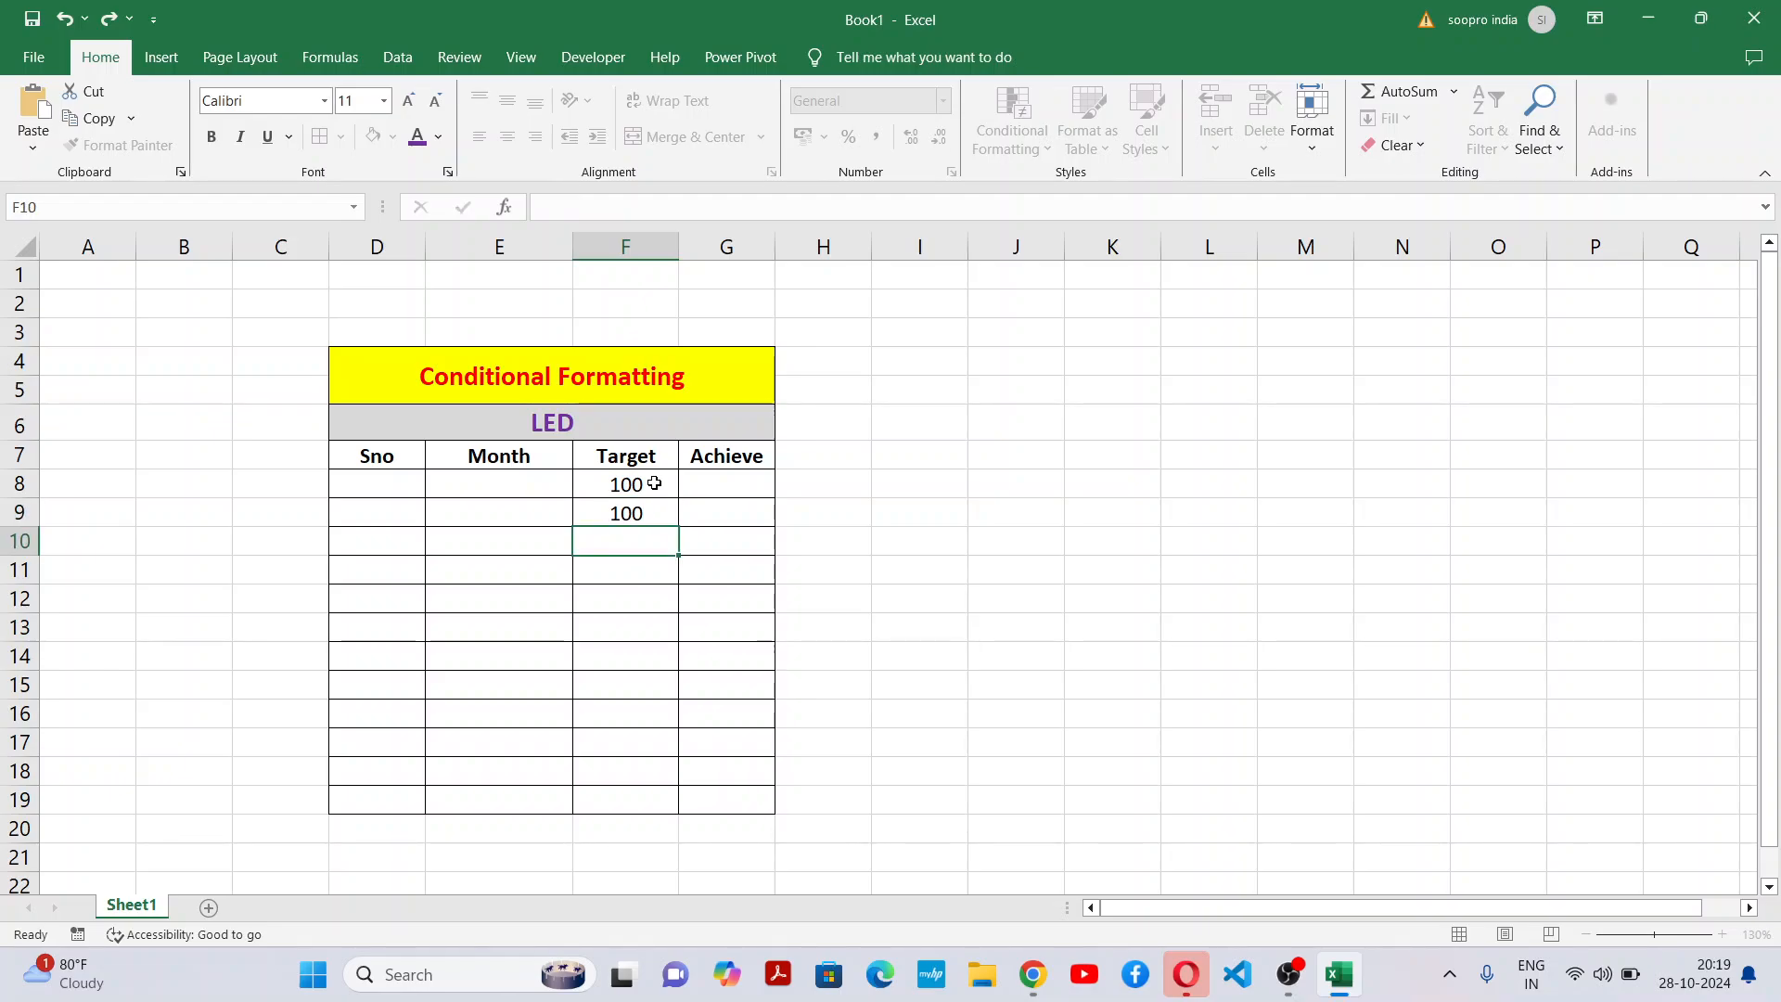
text(100)
key(Return)
text(100)
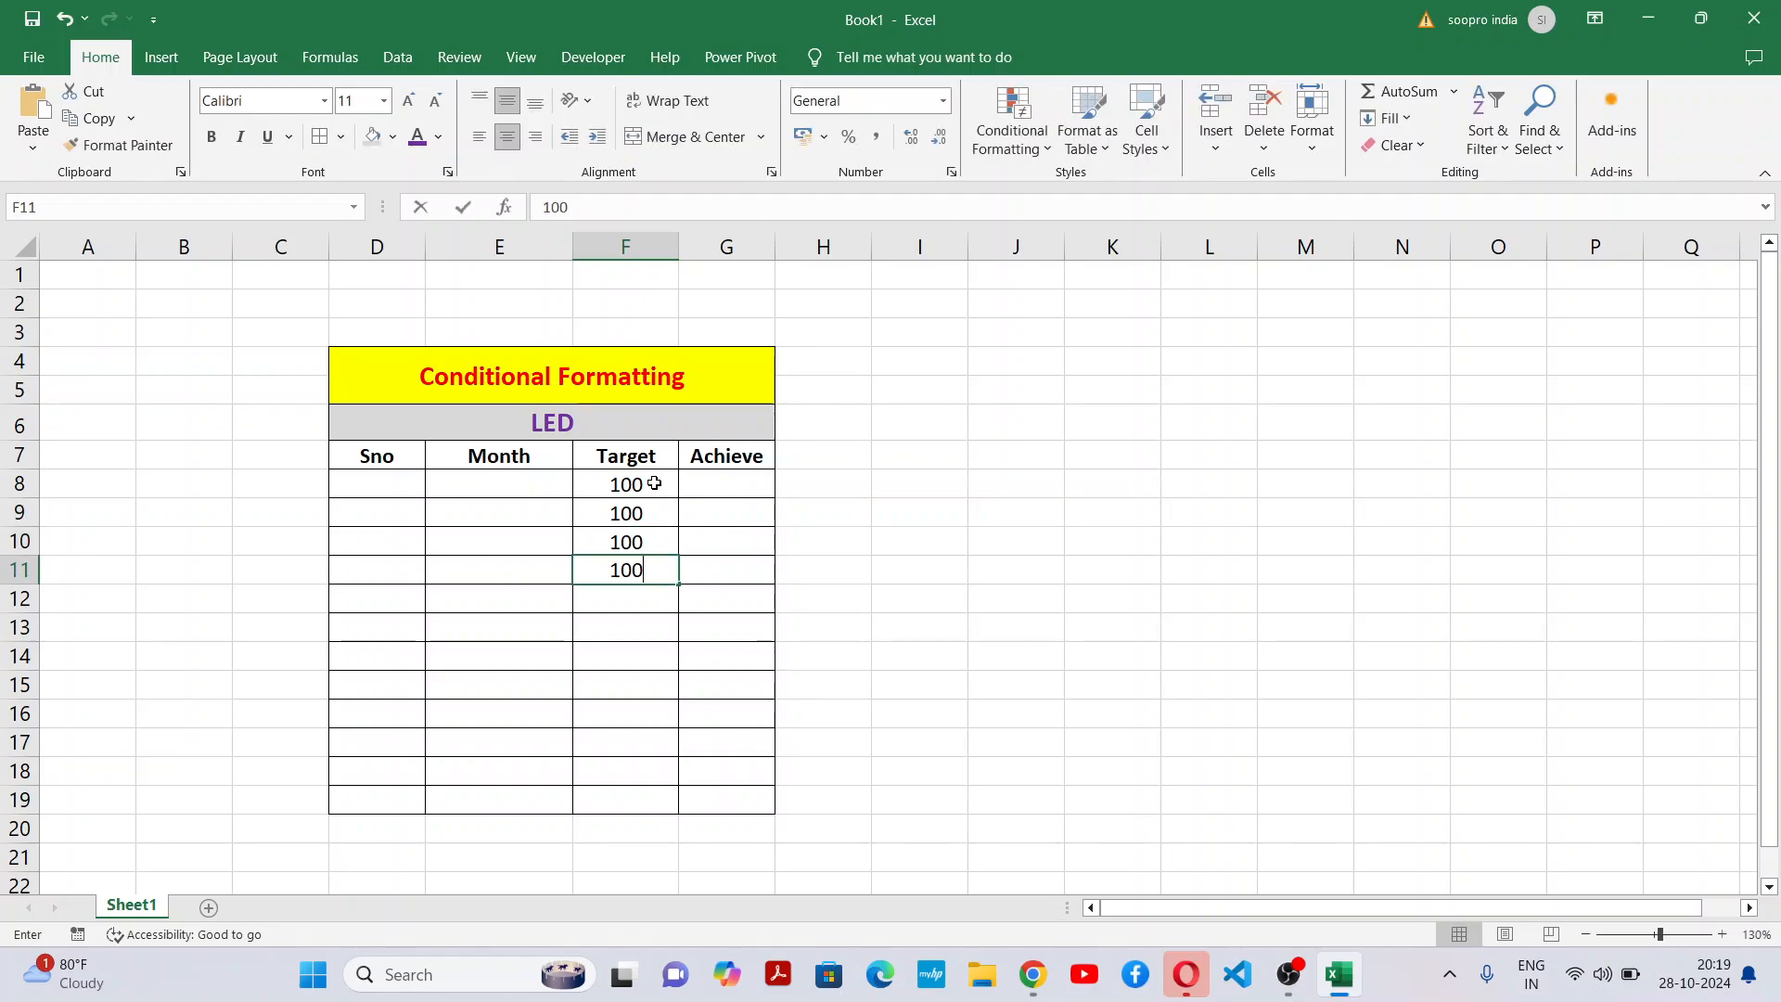
key(Return)
text(100)
key(Return)
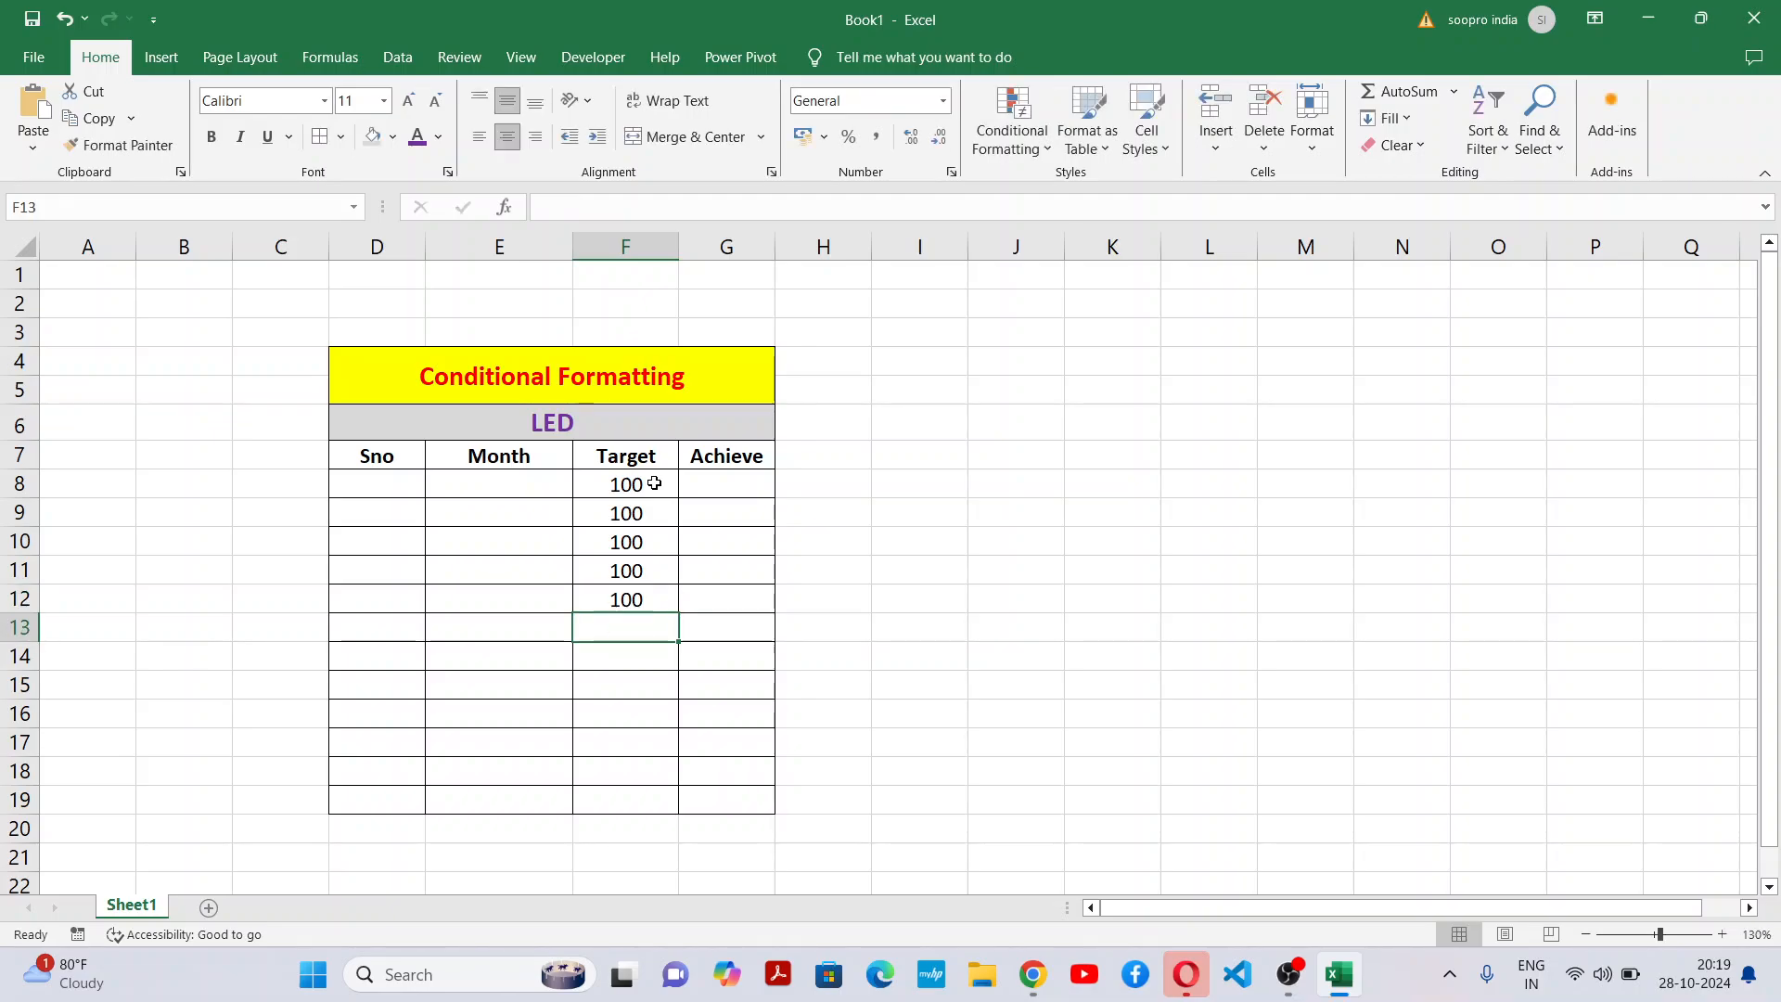
text(100)
key(Return)
text(1)
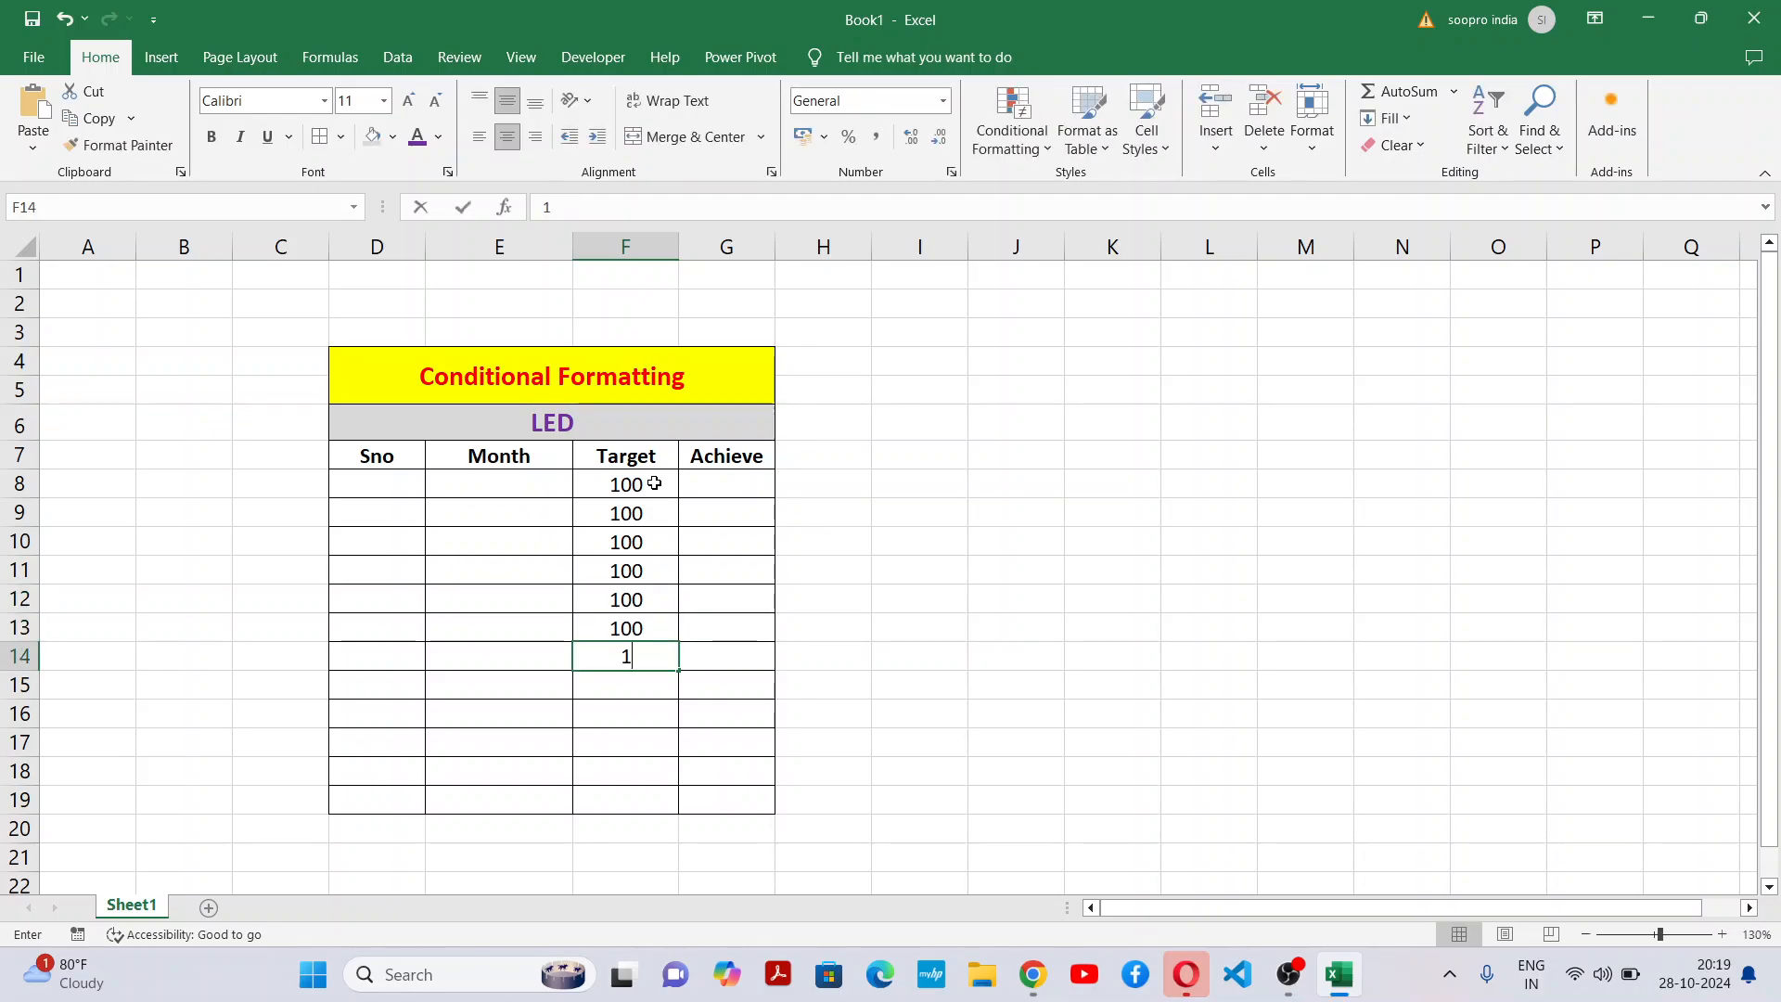
text(00)
key(Return)
text(100)
key(Up)
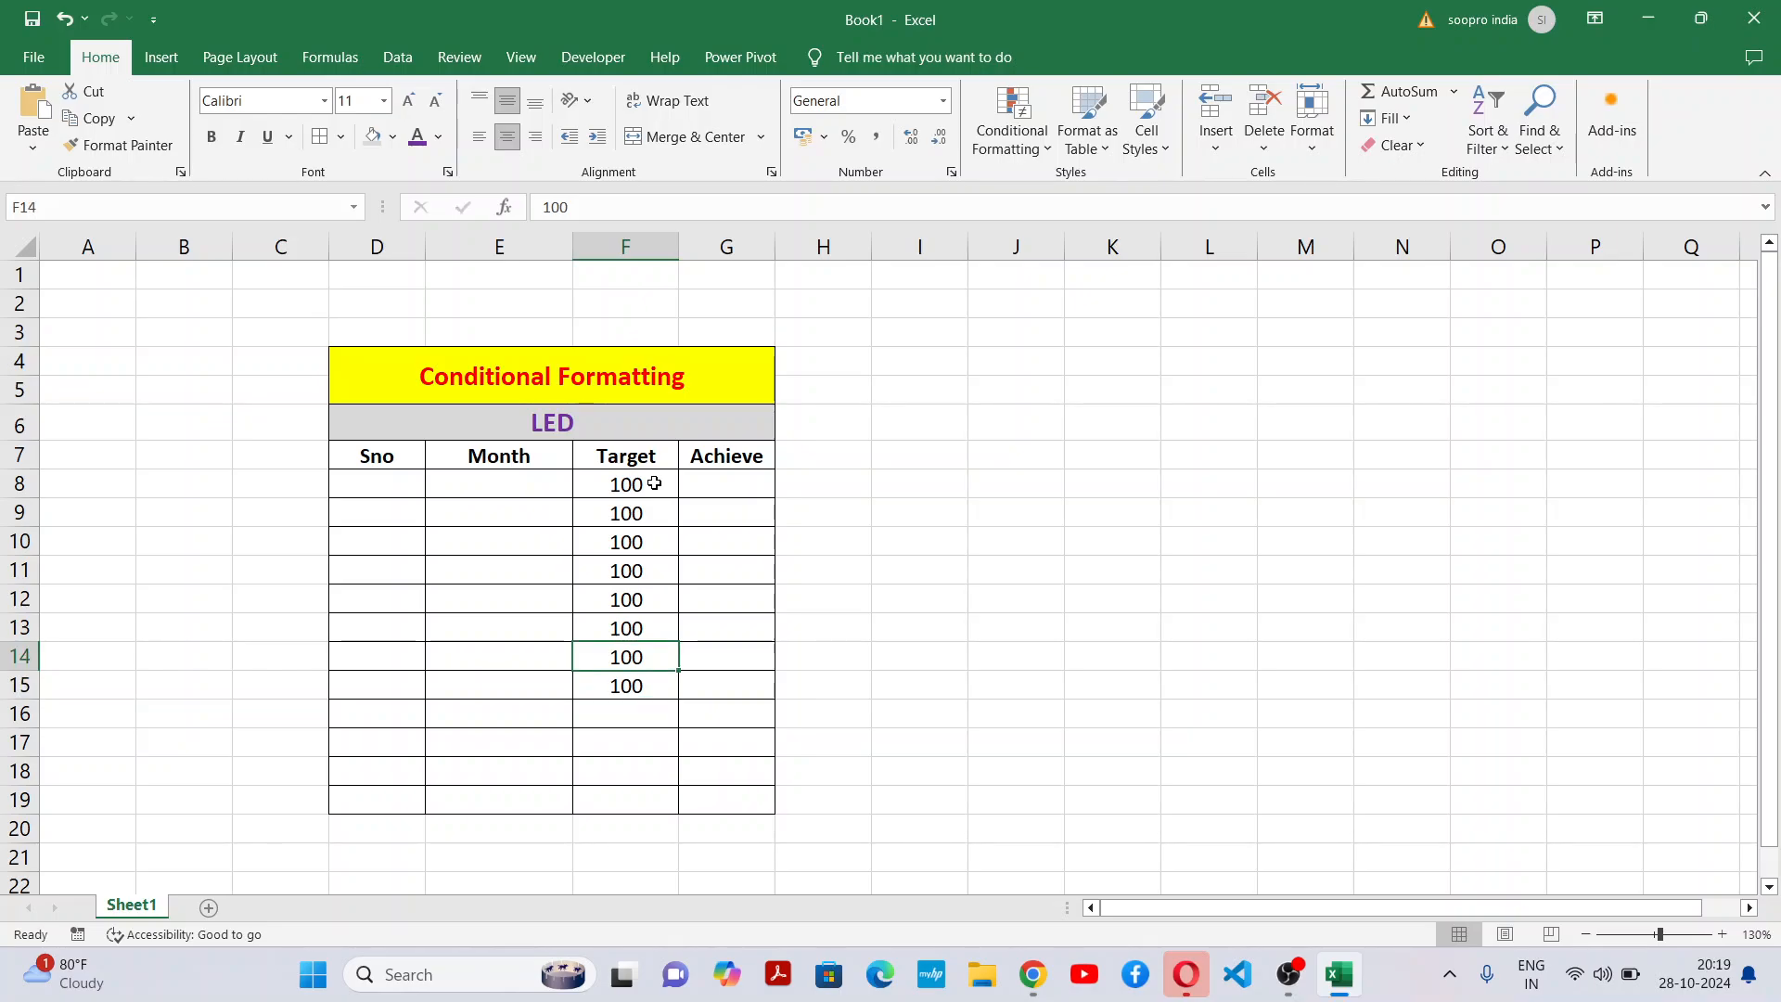
Enter January, February and March in the Month column, cells E8 to E10.
key(Up)
key(Up)
key(Up)
key(Up)
key(Up)
key(Up)
key(Left)
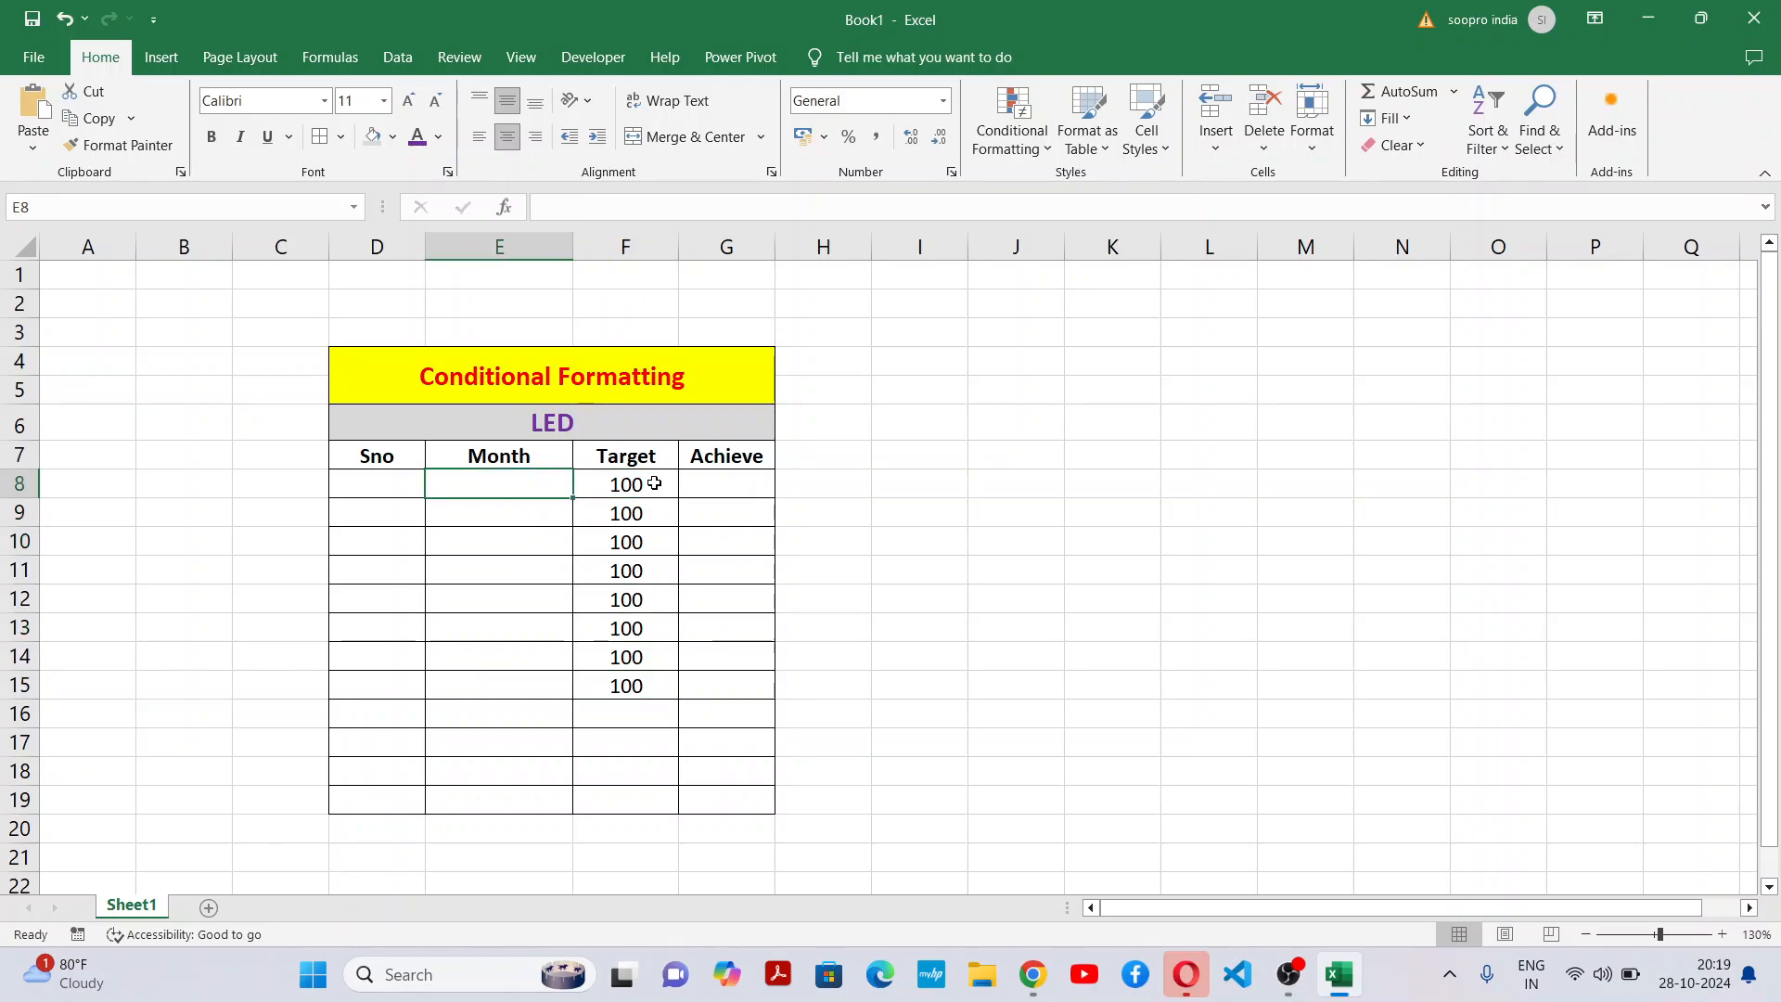
text(January)
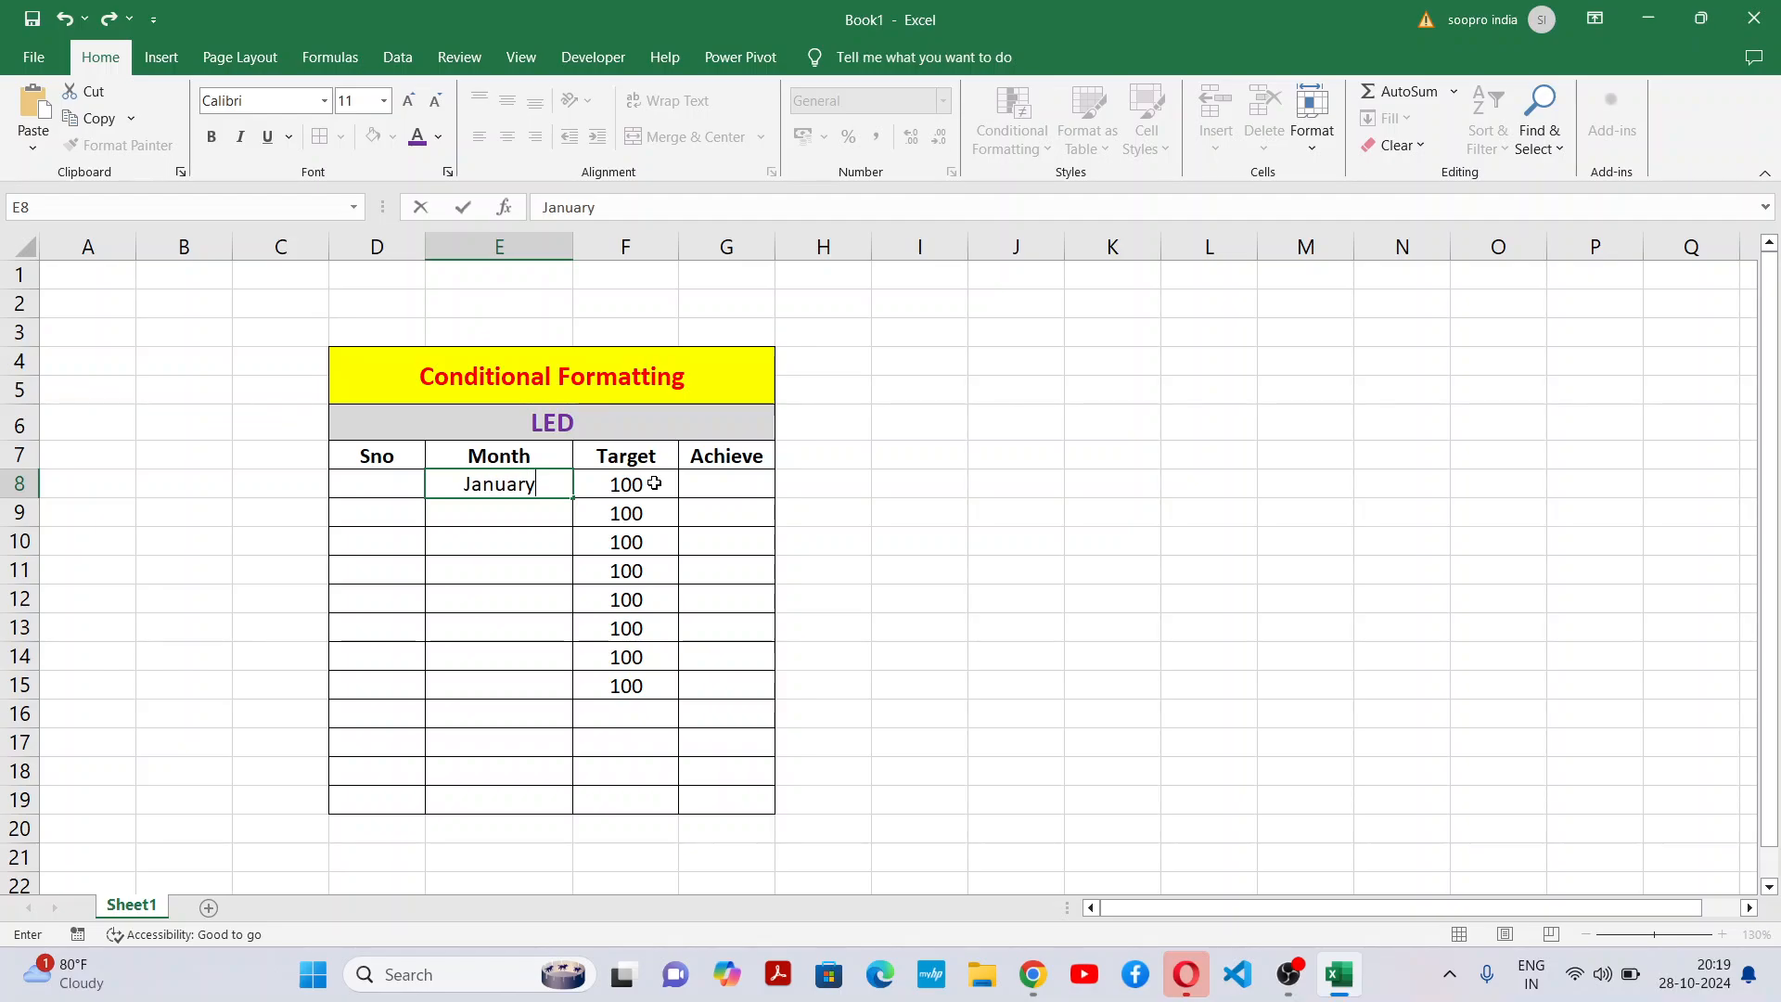
key(Return)
text(Fe)
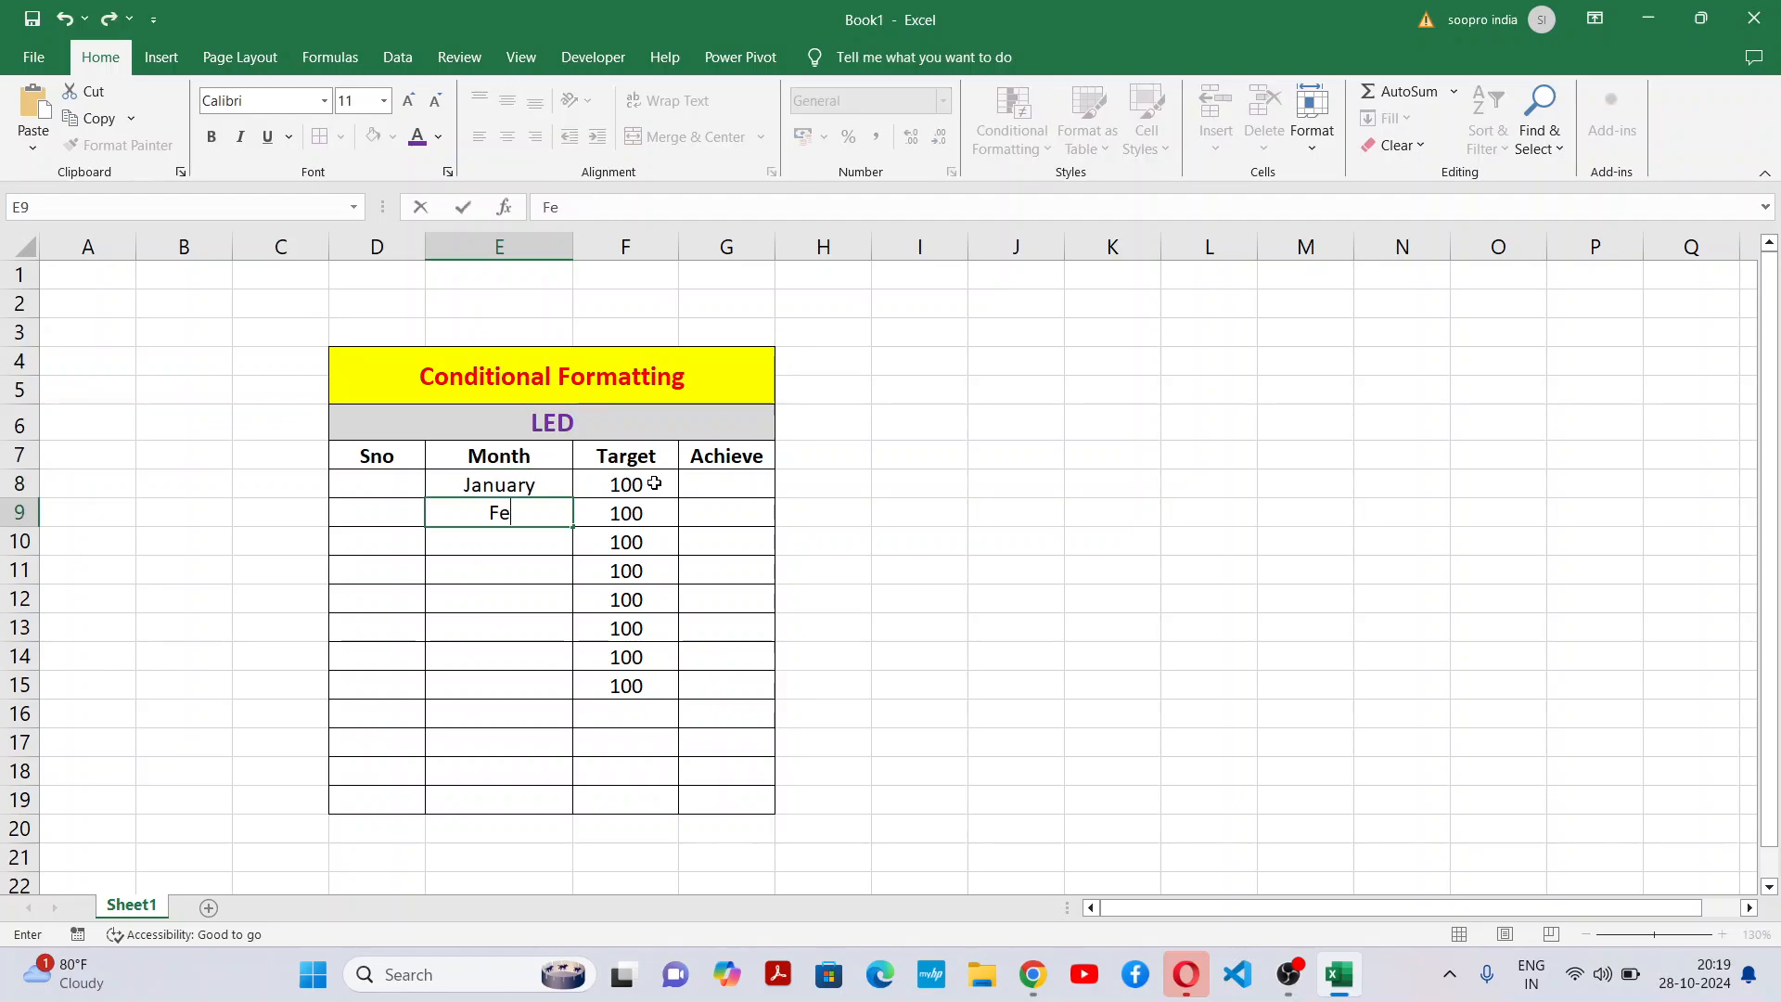
text(bruary)
key(Return)
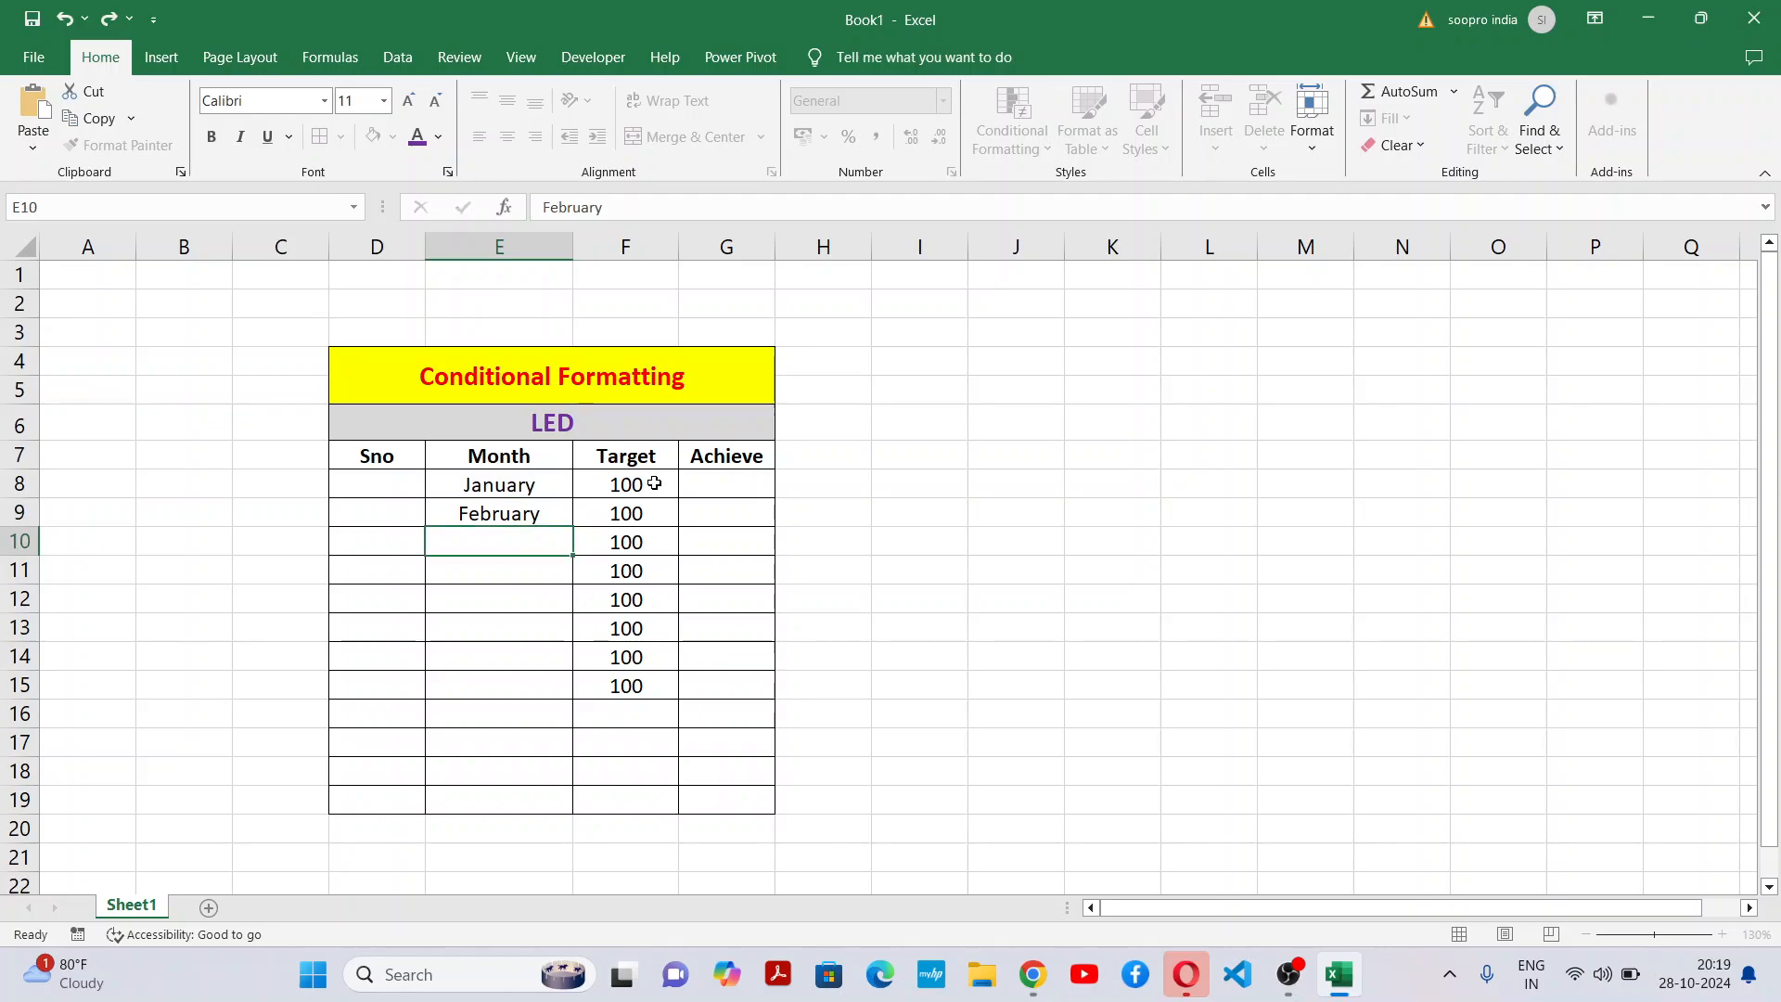
text(Mar)
key(Return)
Replace the full month names in E8 to E10 with the abbreviations Jan, Feb and Mar.
key(Up)
key(Up)
key(Up)
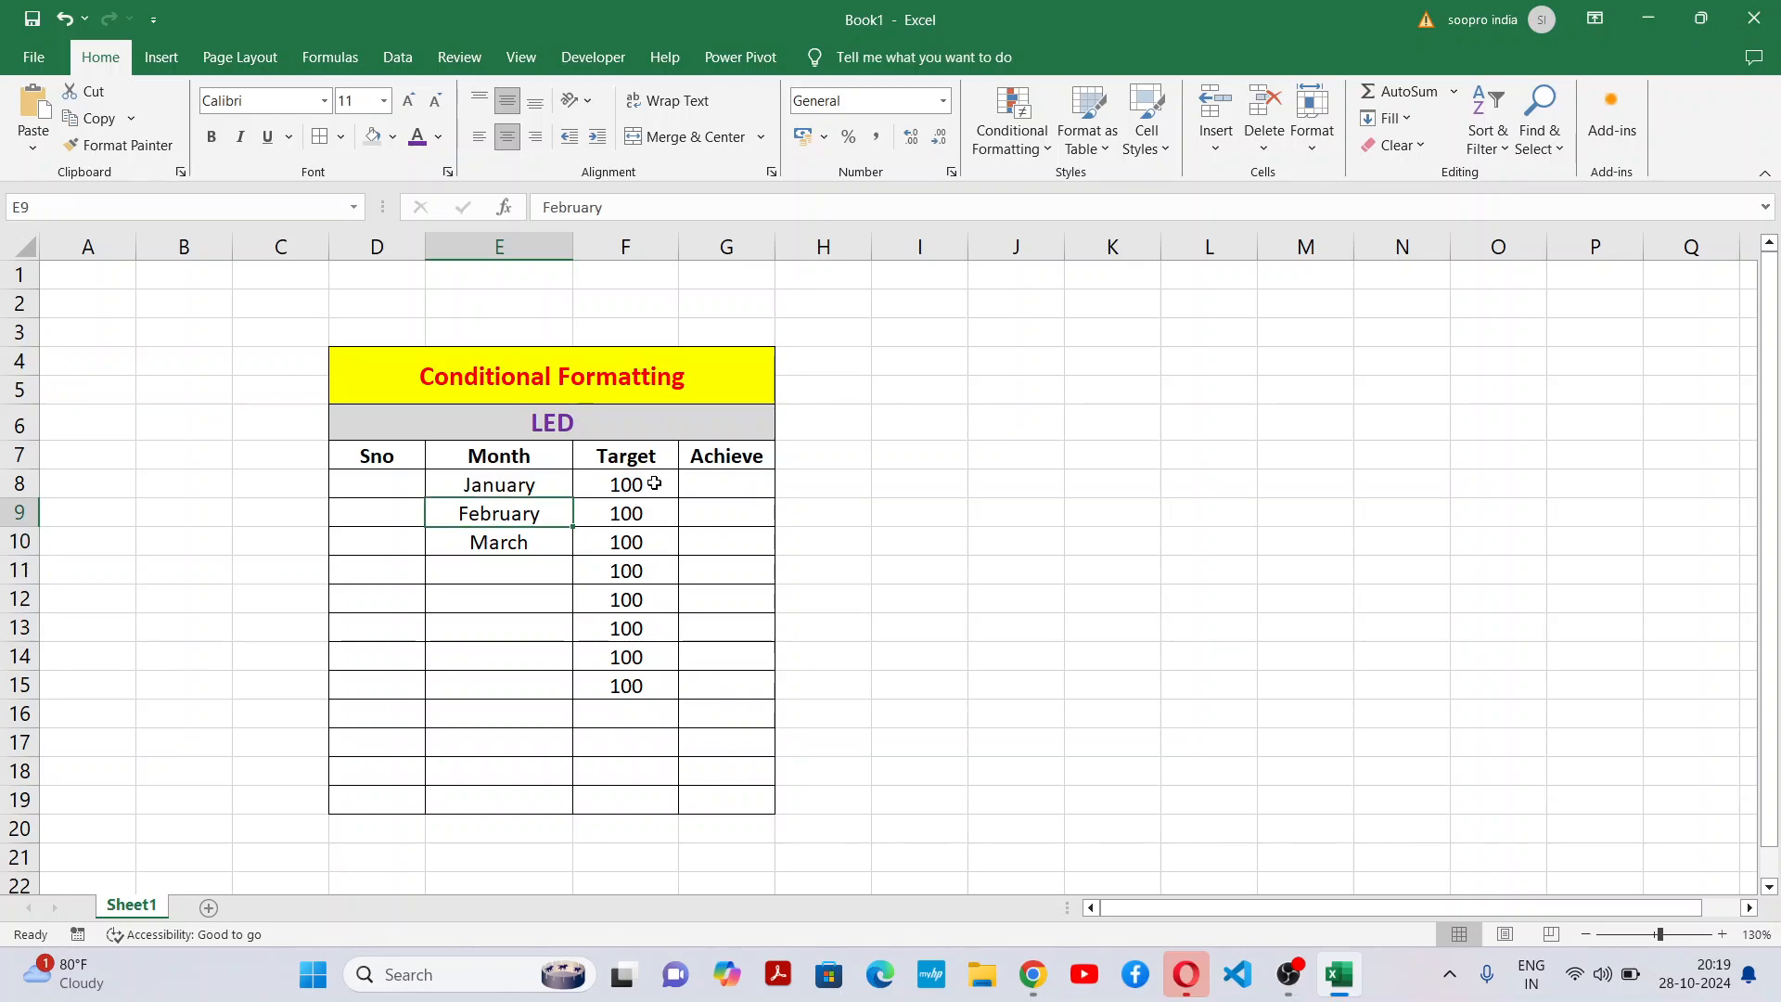
key(BackSpace)
key(BackSpace)
key(BackSpace)
key(BackSpace)
key(Return)
text(Feb)
key(Return)
text(M)
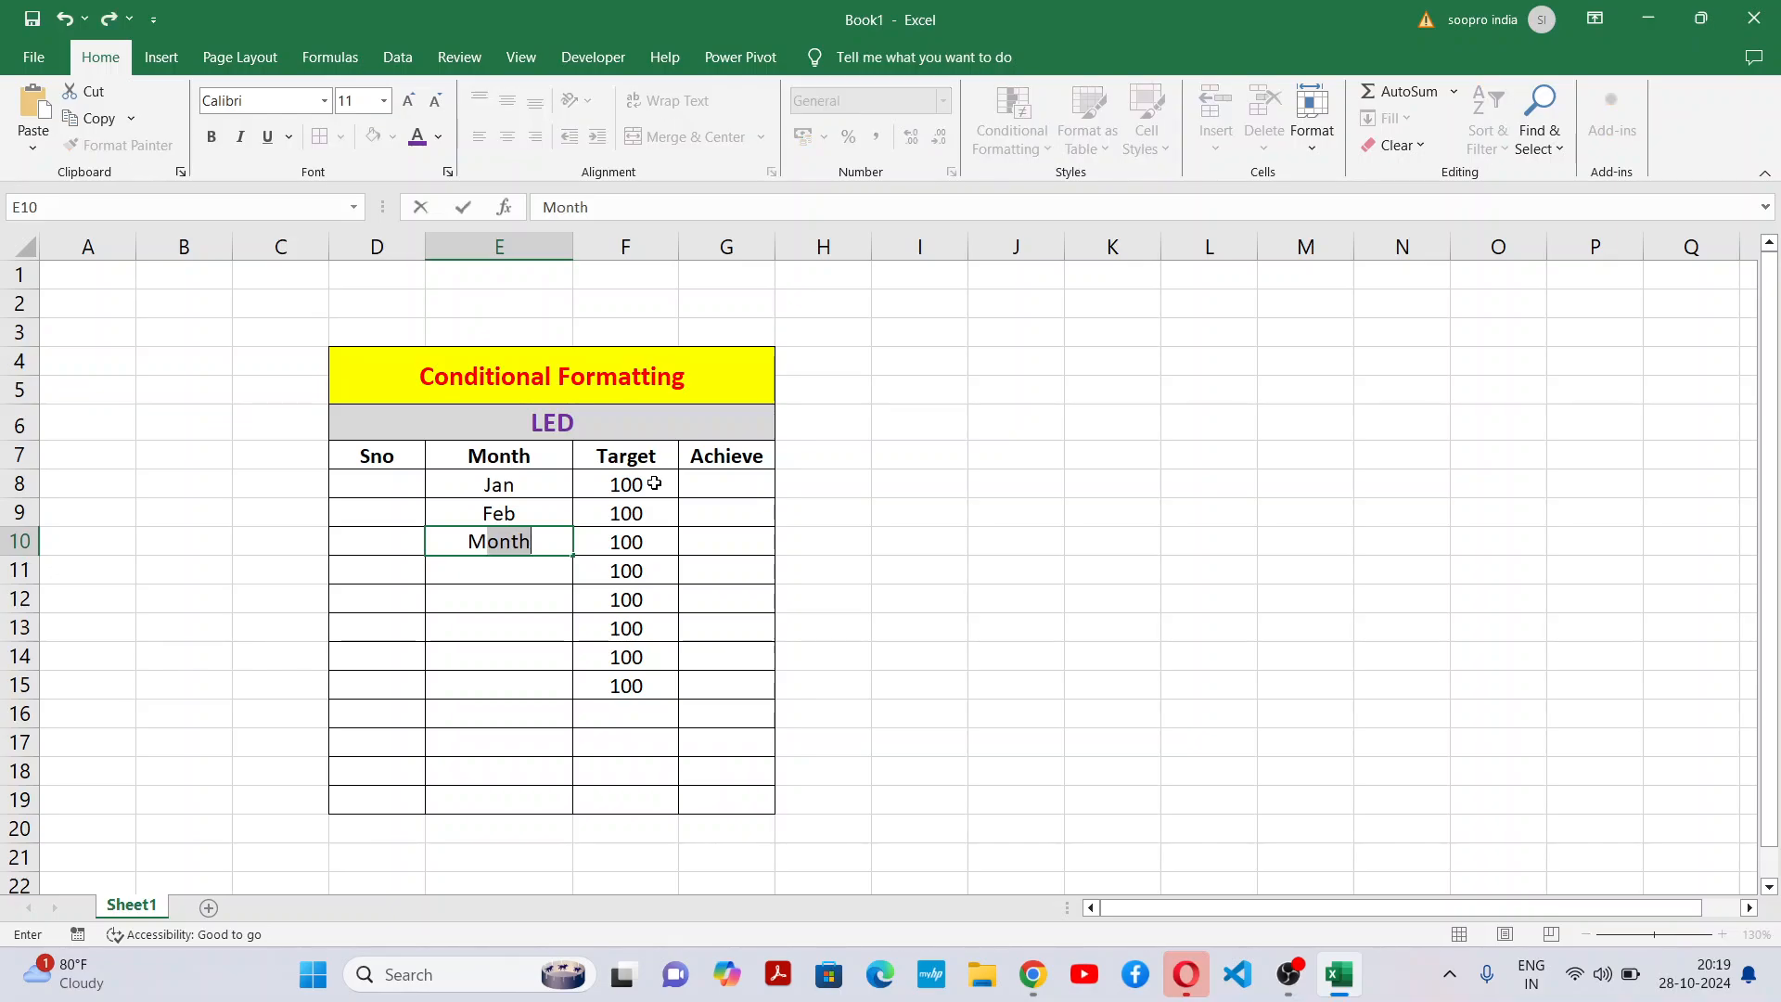
key(BackSpace)
key(BackSpace)
text(Mar)
key(Return)
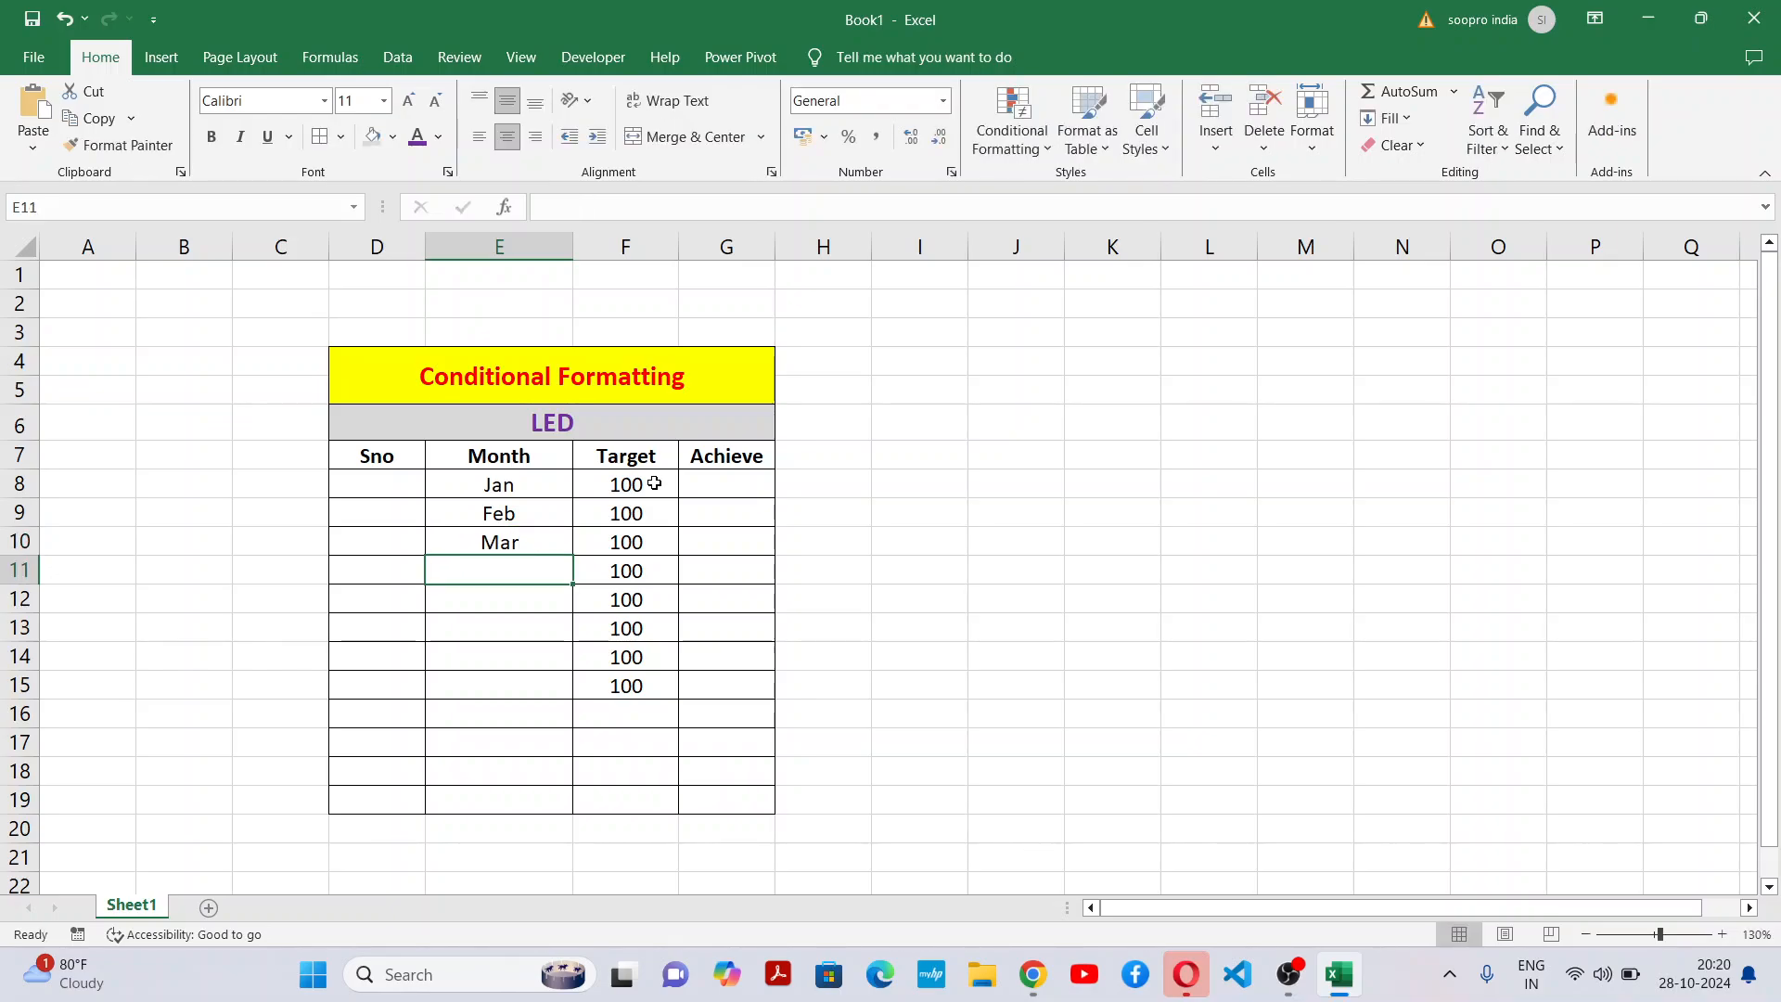
Continue the Month column with Apr, May, Jun, Jul and Aug in cells E11 to E15.
text(Apr)
key(Return)
text(a)
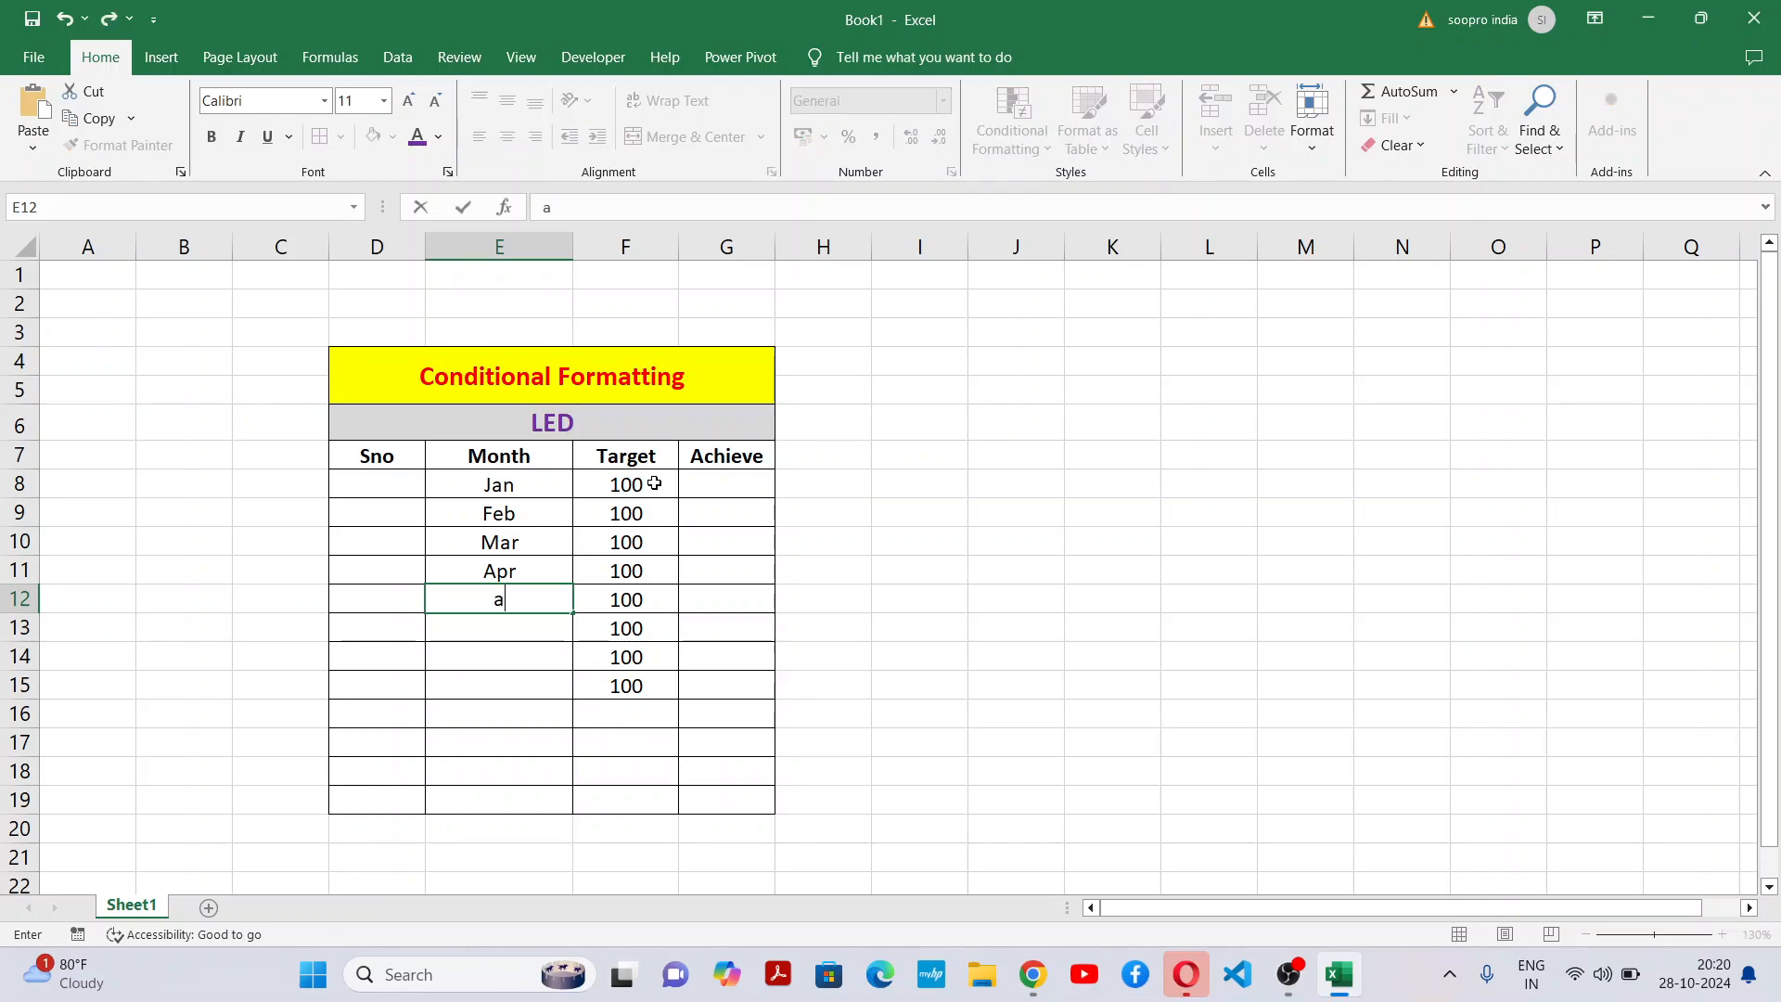
text(May)
key(Return)
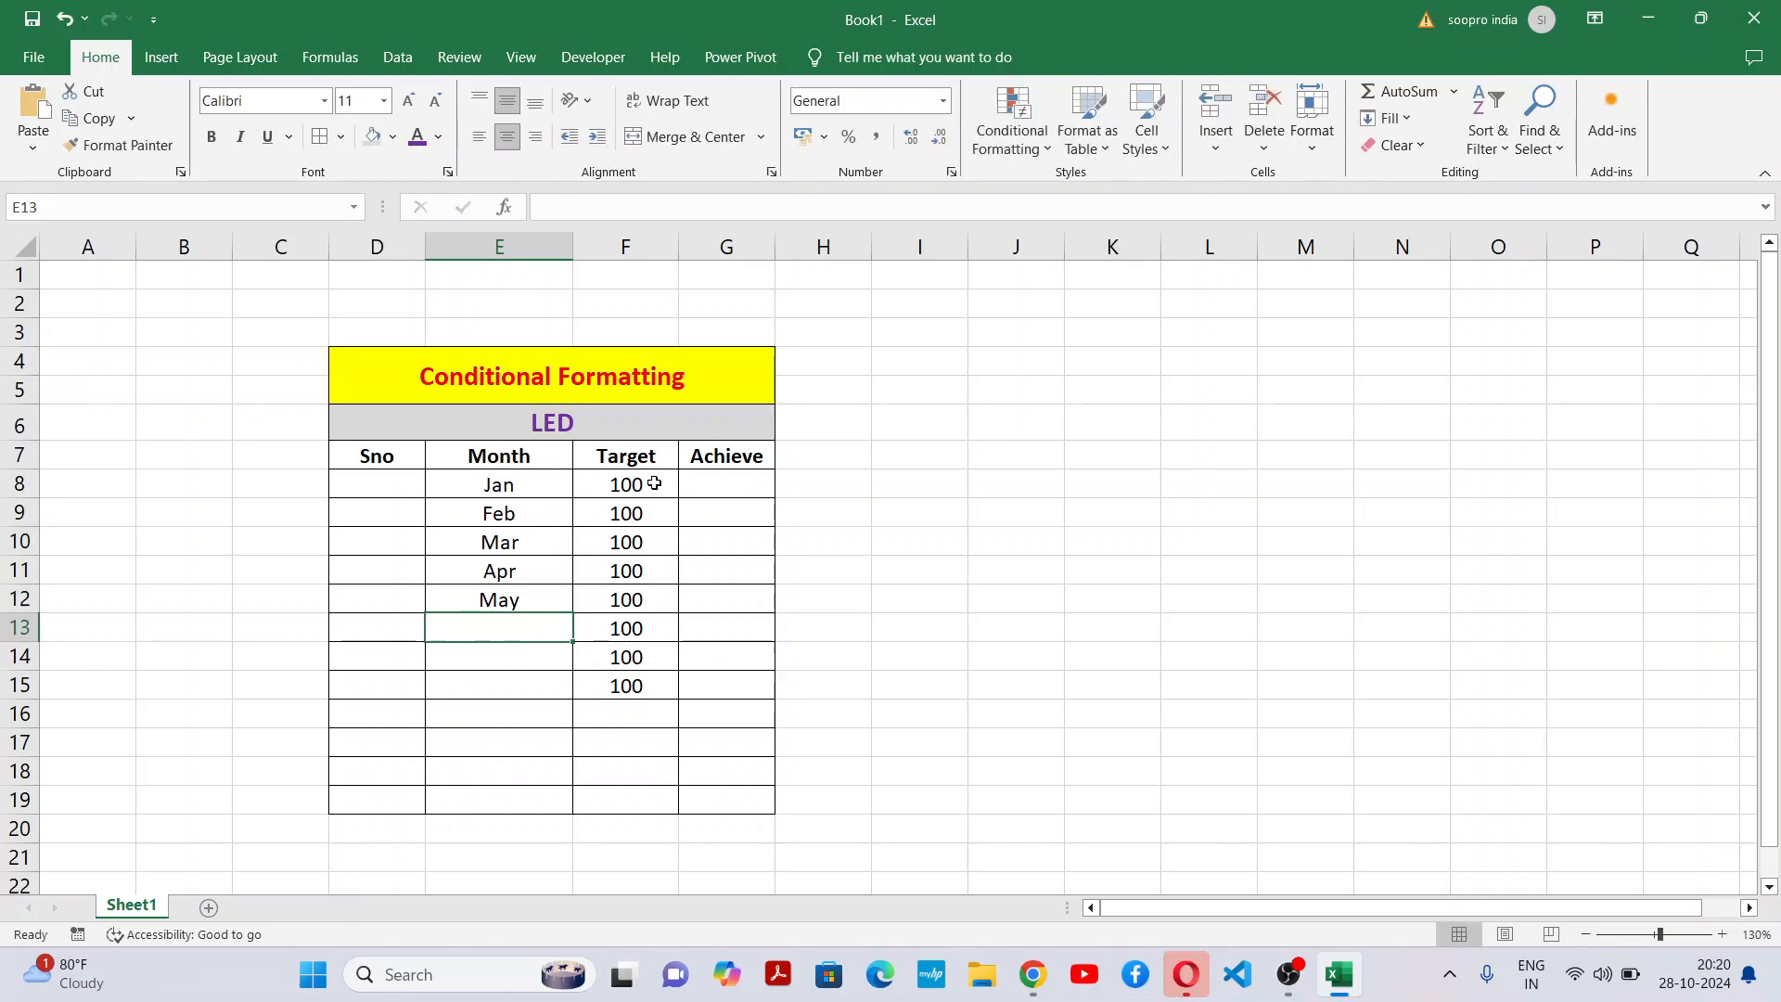
text(J)
key(Return)
text(Jul)
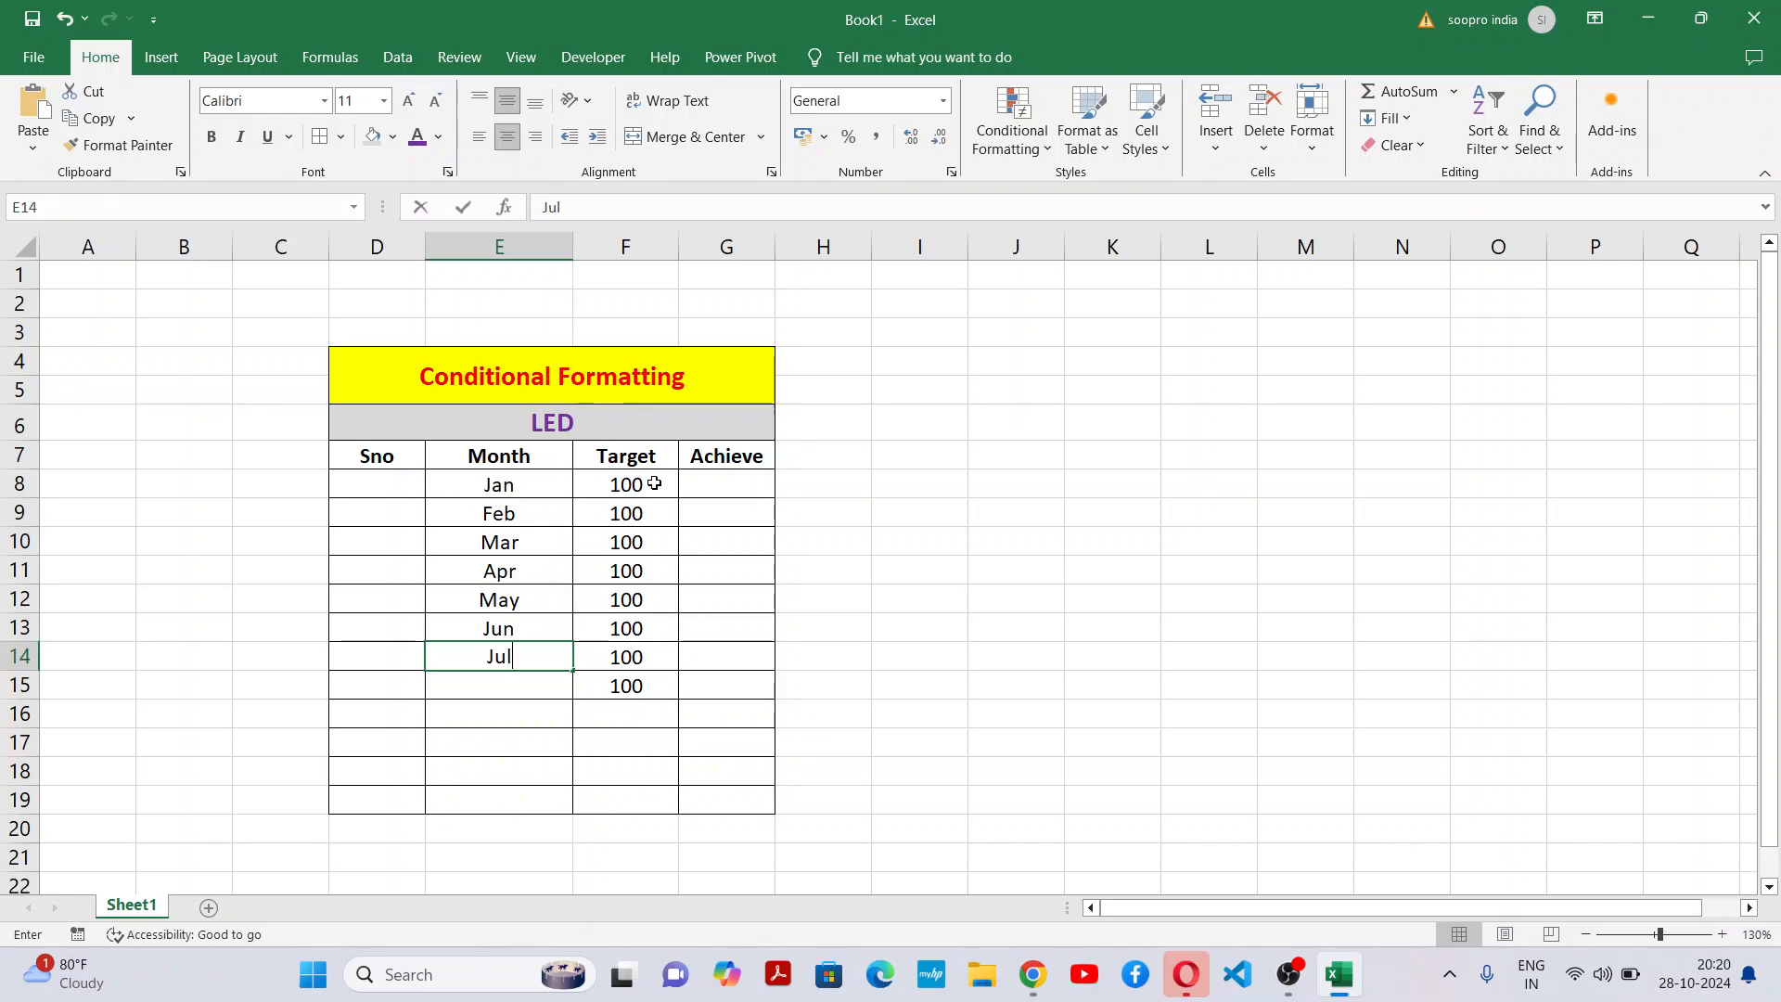
key(Return)
text(Aug)
key(Return)
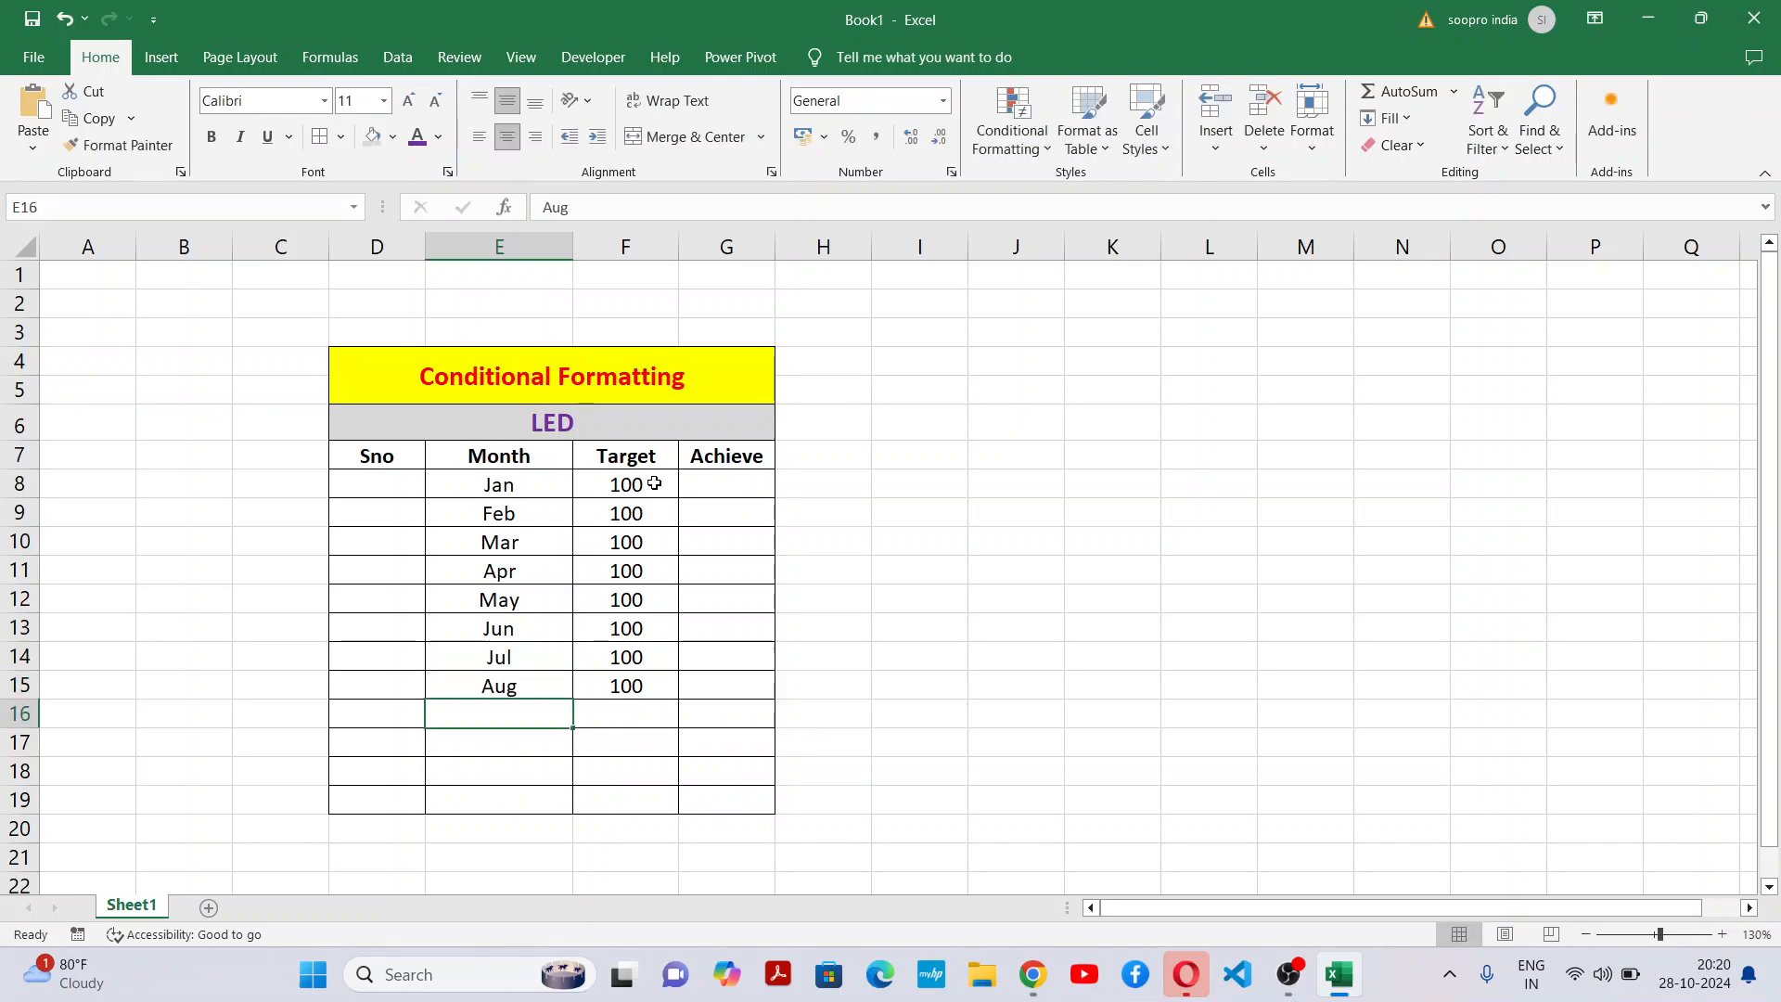
Complete the Month column with Sep, Oct, Nov and Dec in cells E16 to E19.
text(Sept)
key(BackSpace)
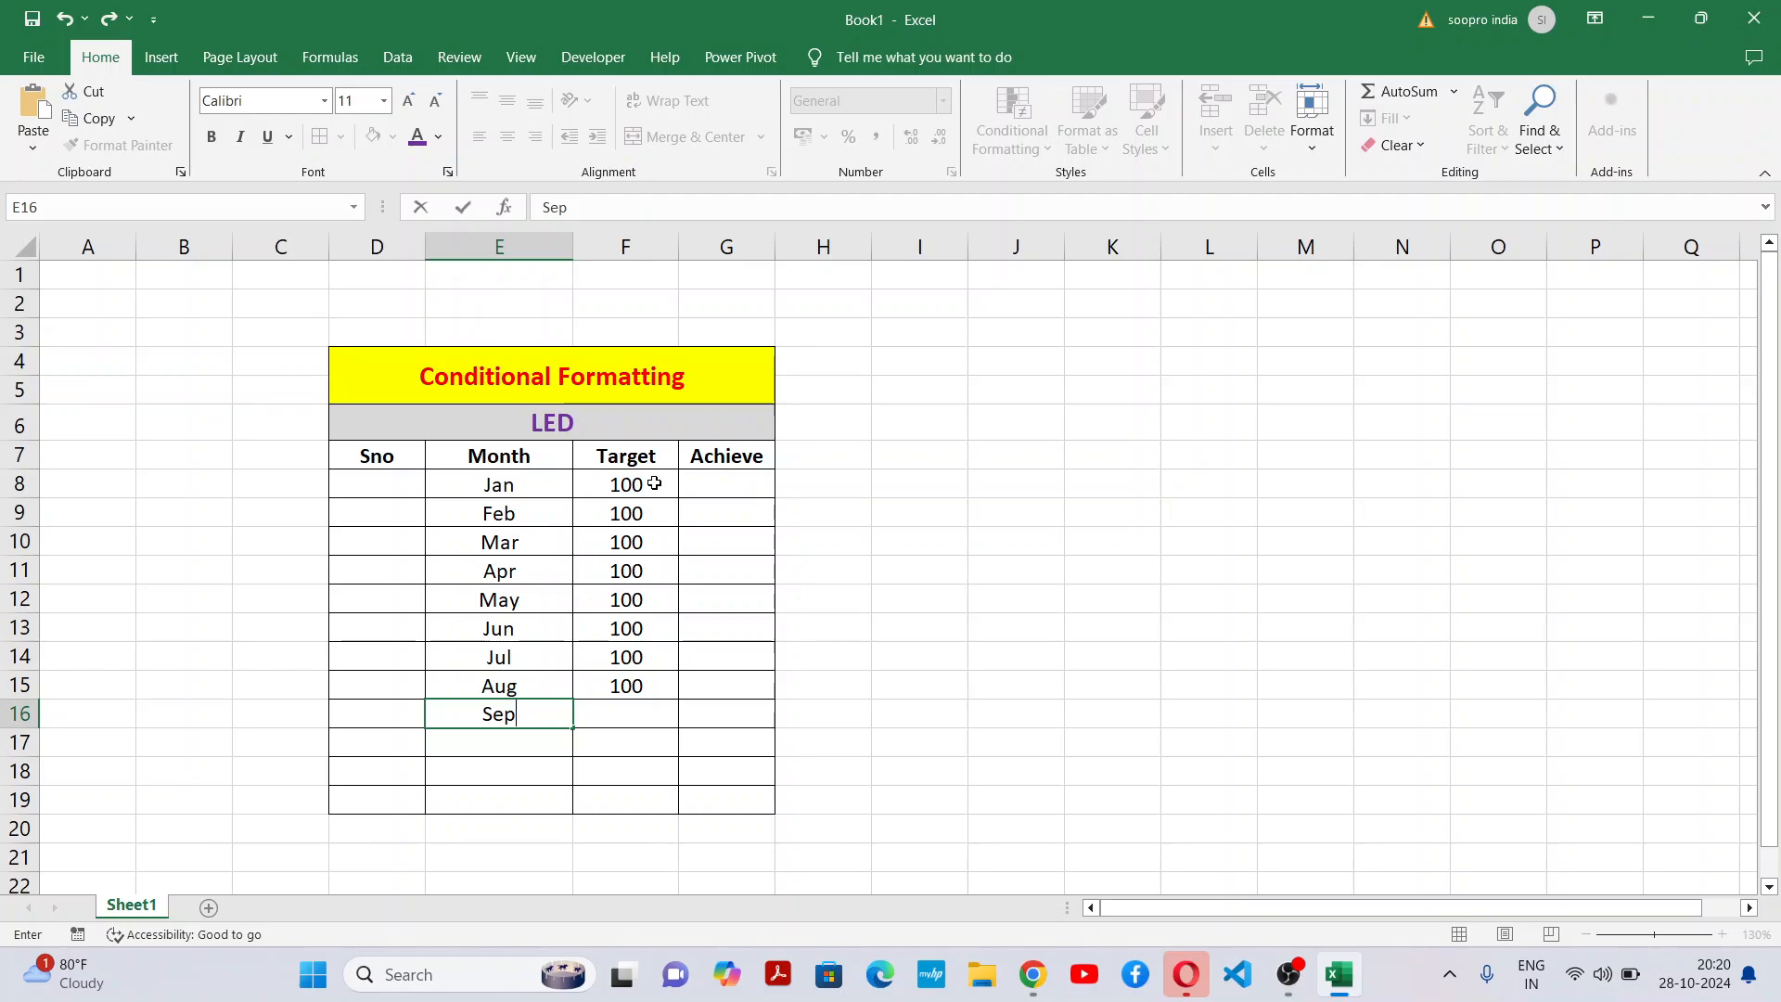
key(Return)
text(Oct)
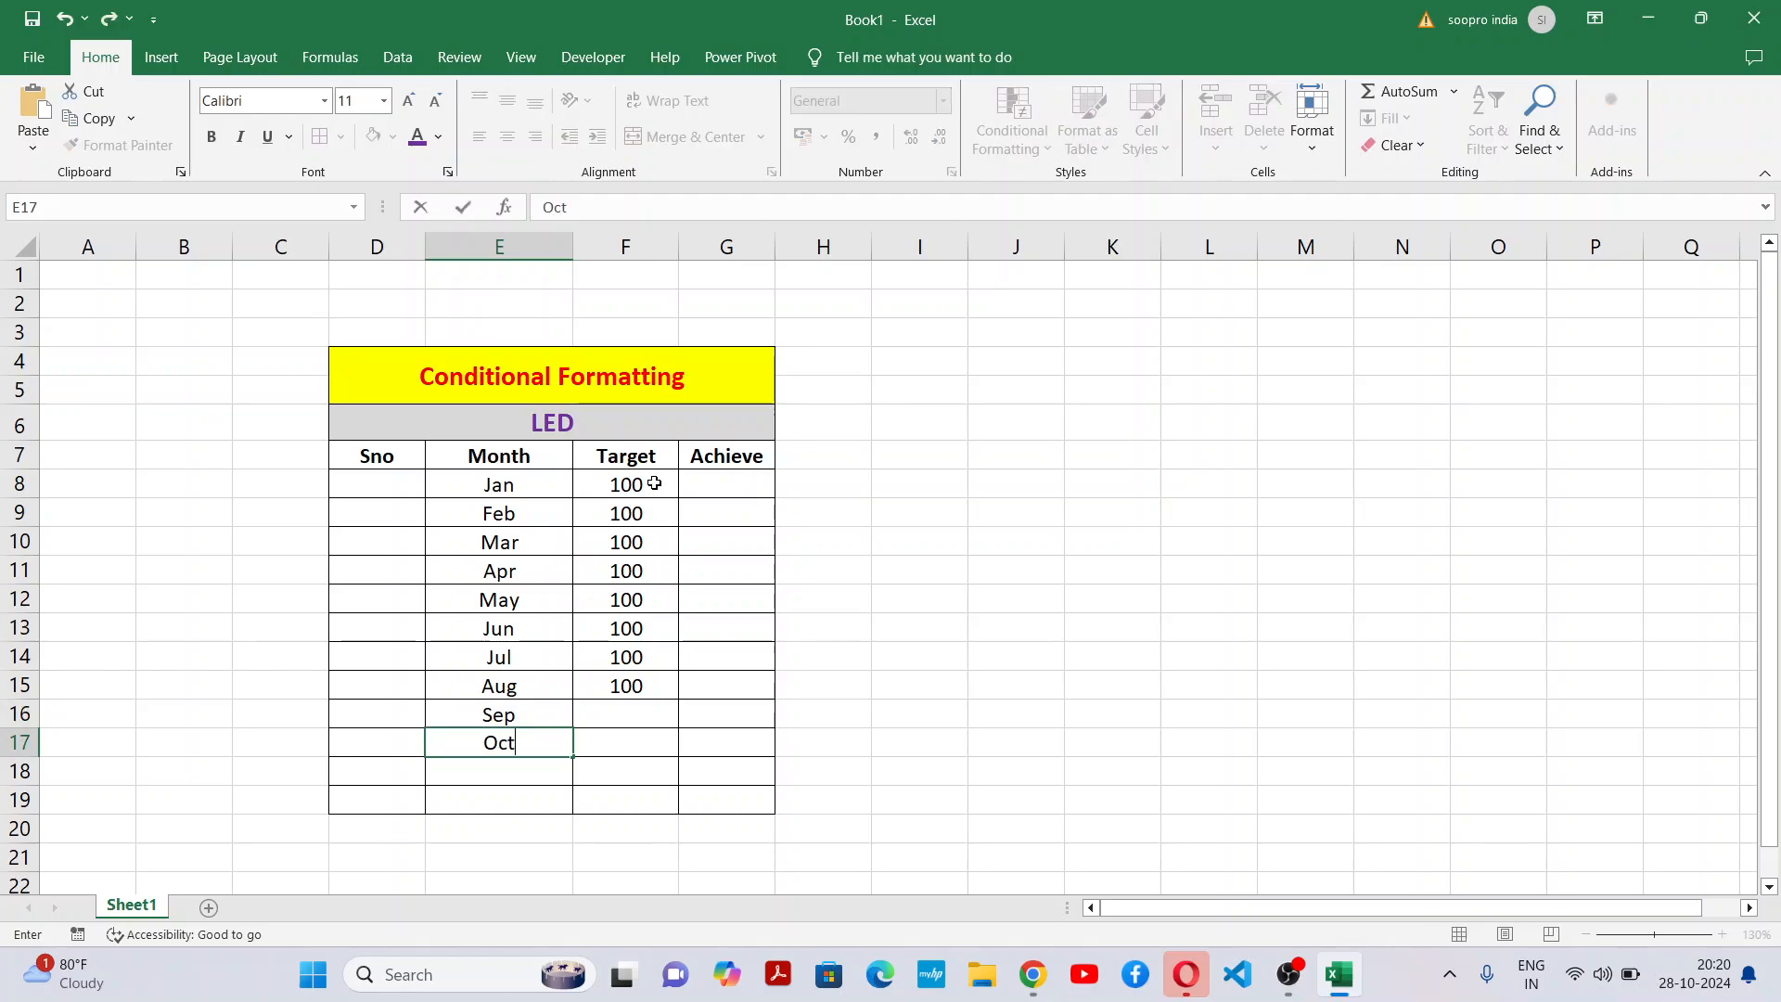
key(Return)
text(Nov)
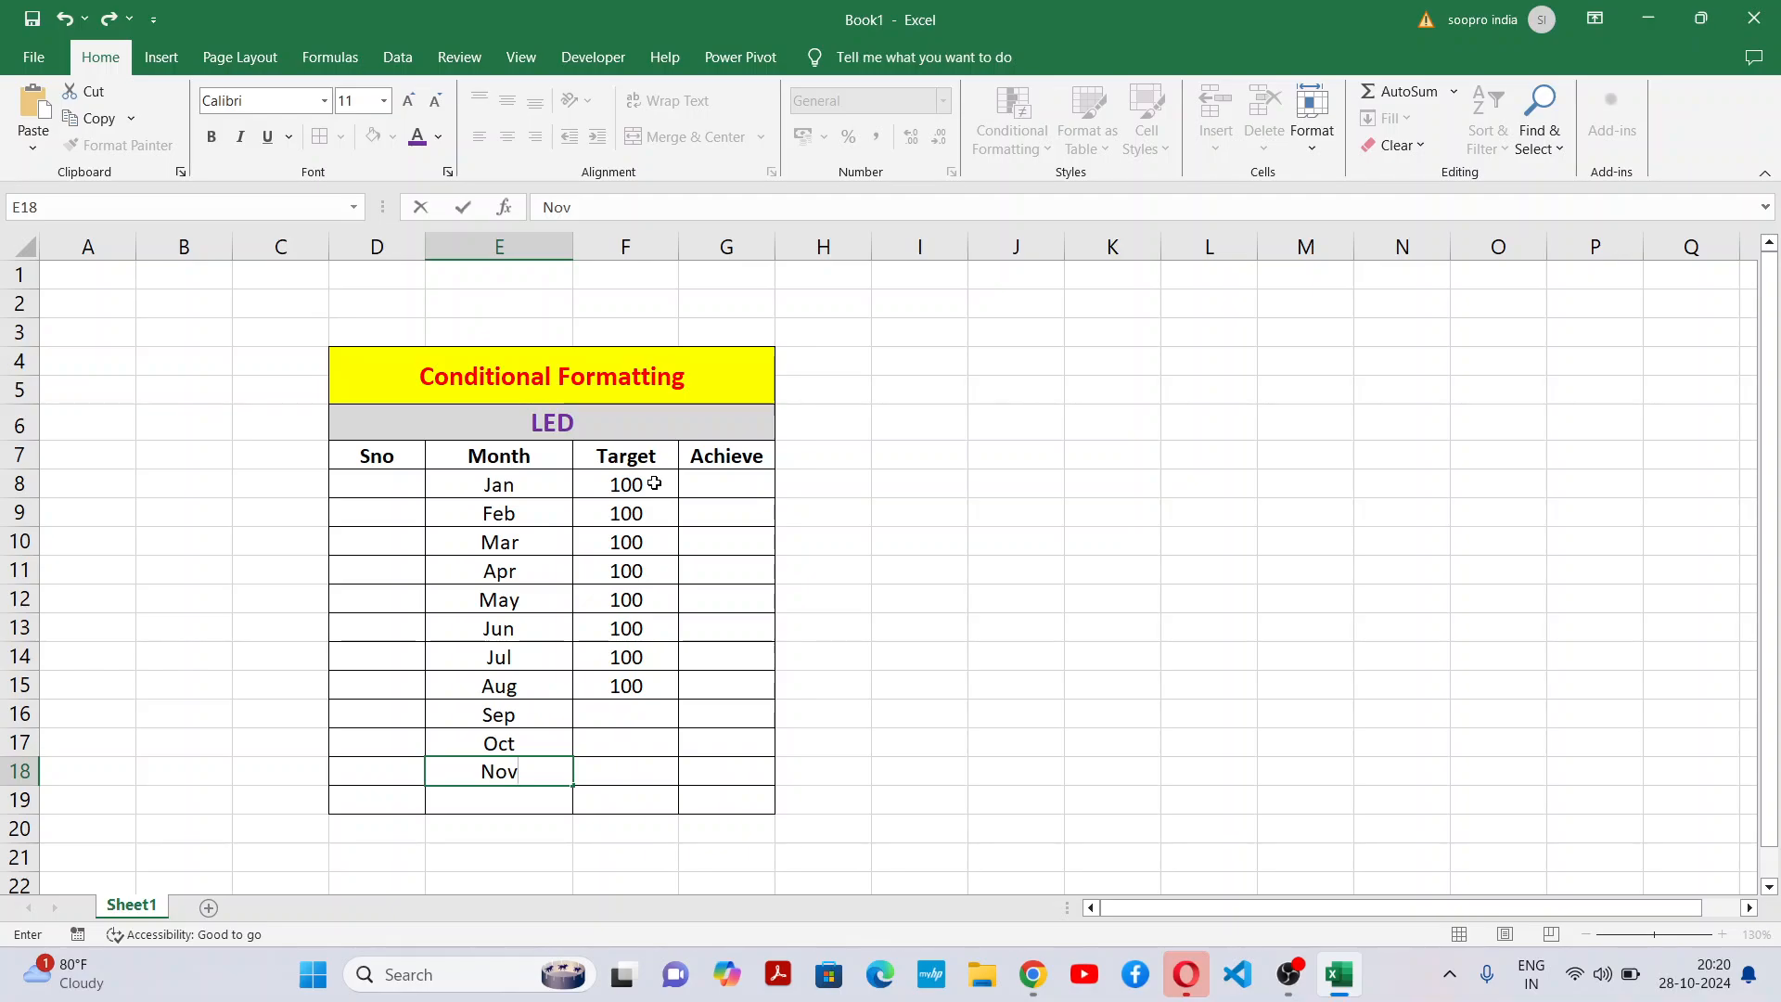
key(Return)
text(Dec)
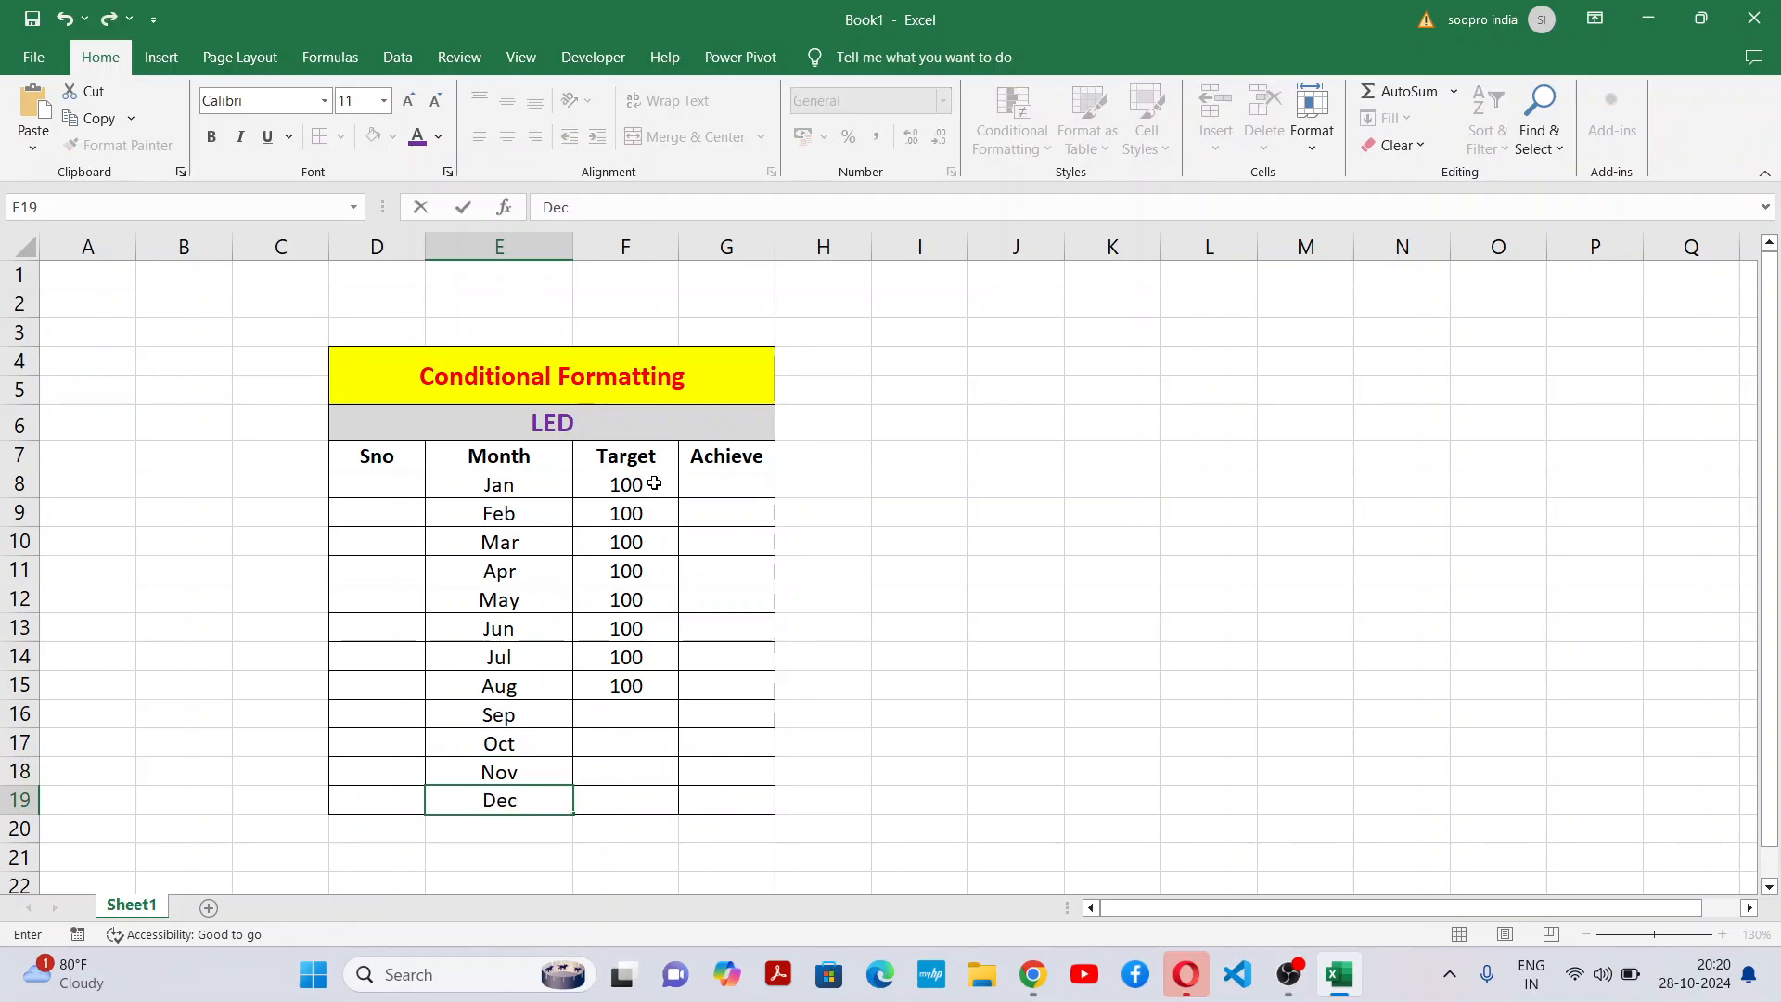
click(816, 660)
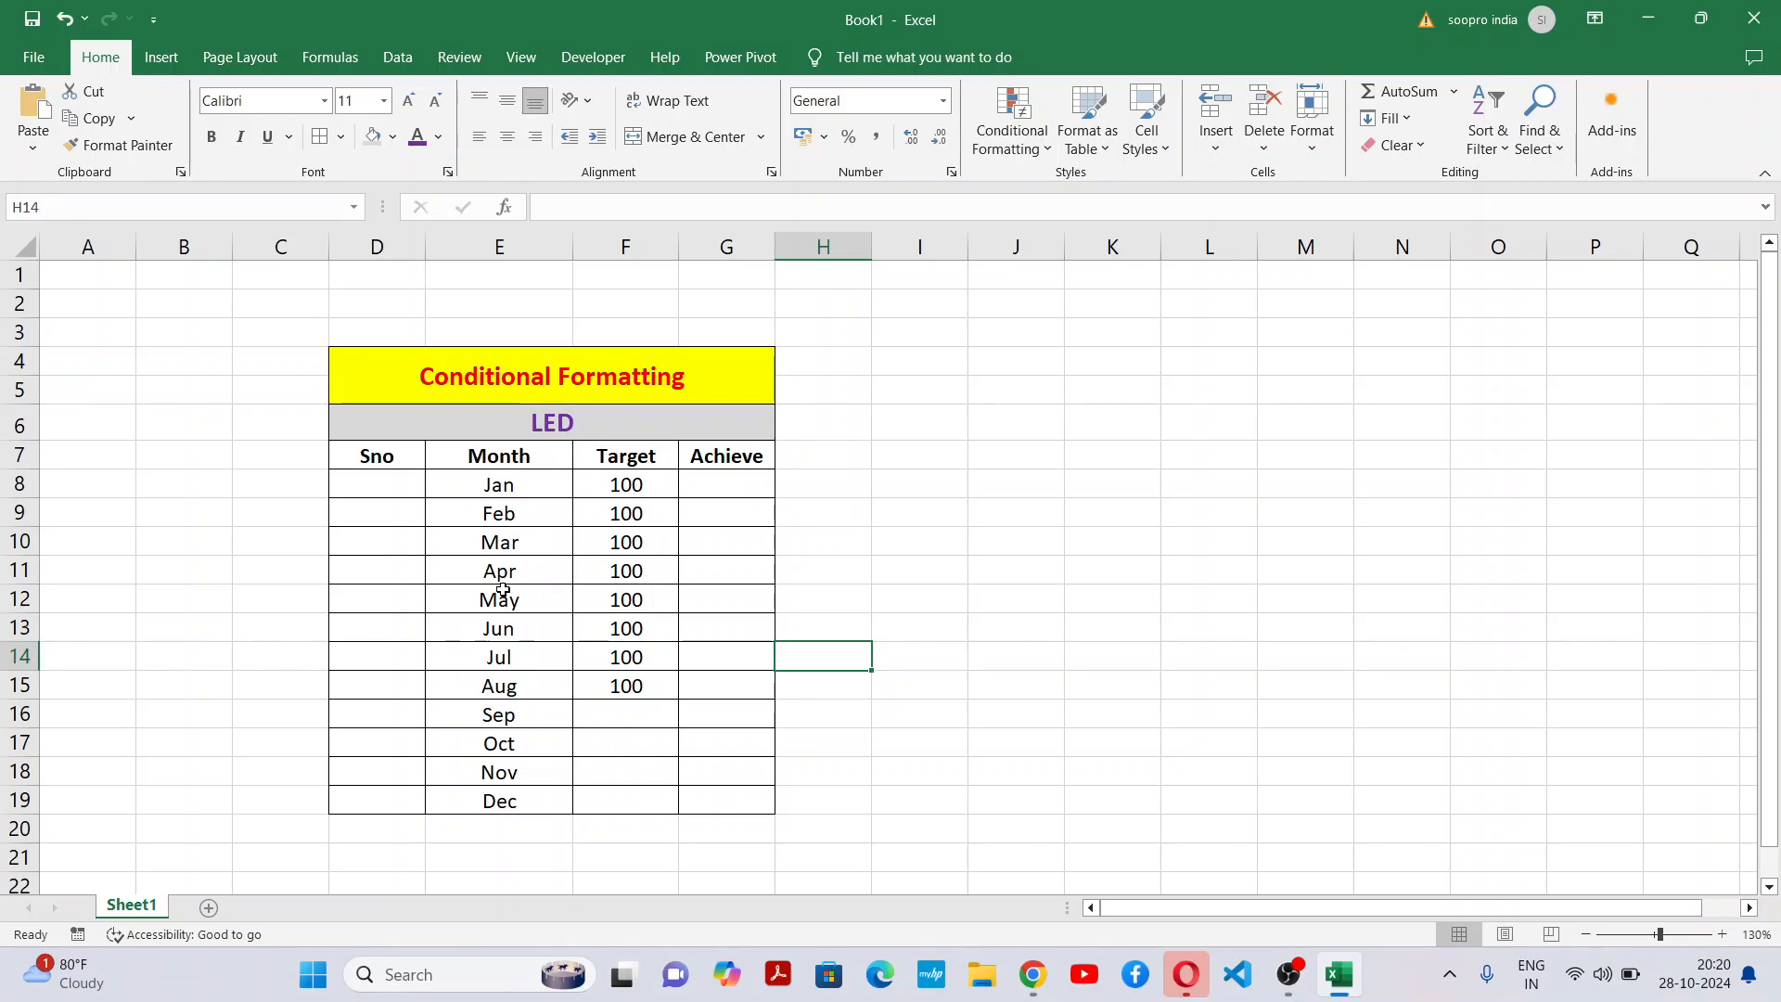
Number the rows of the Sno column from 1 to 12 in cells D8 to D19.
click(413, 506)
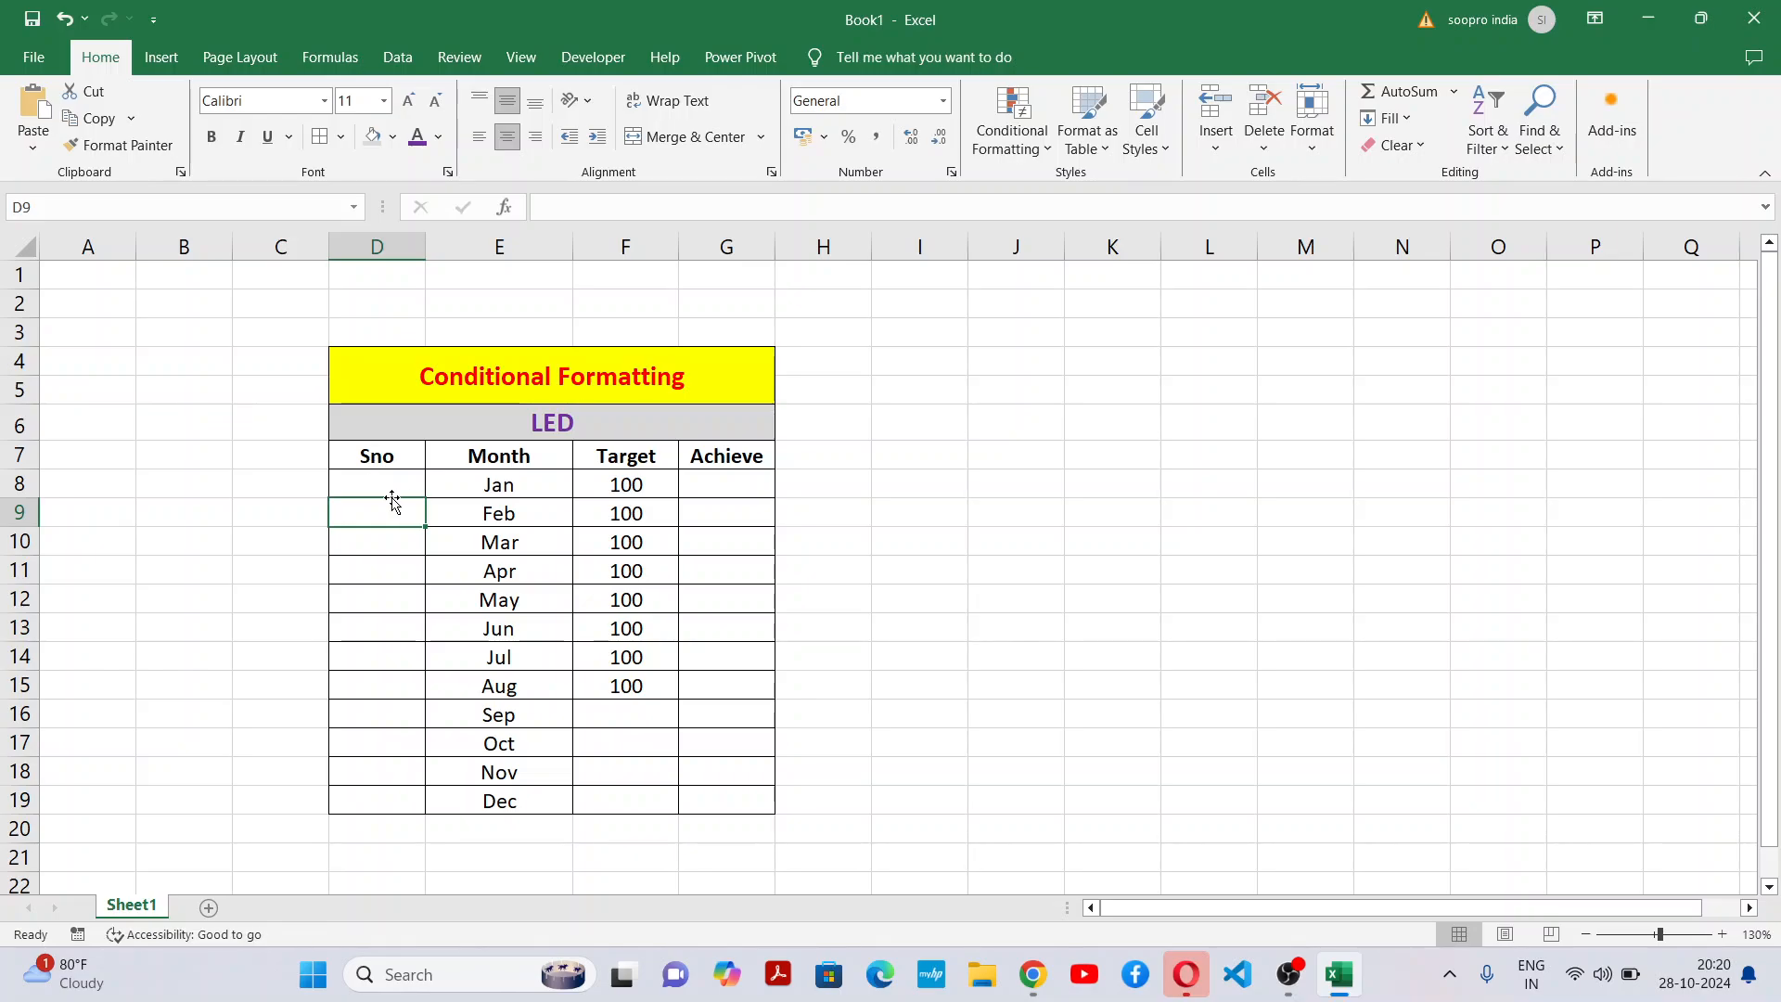
click(385, 475)
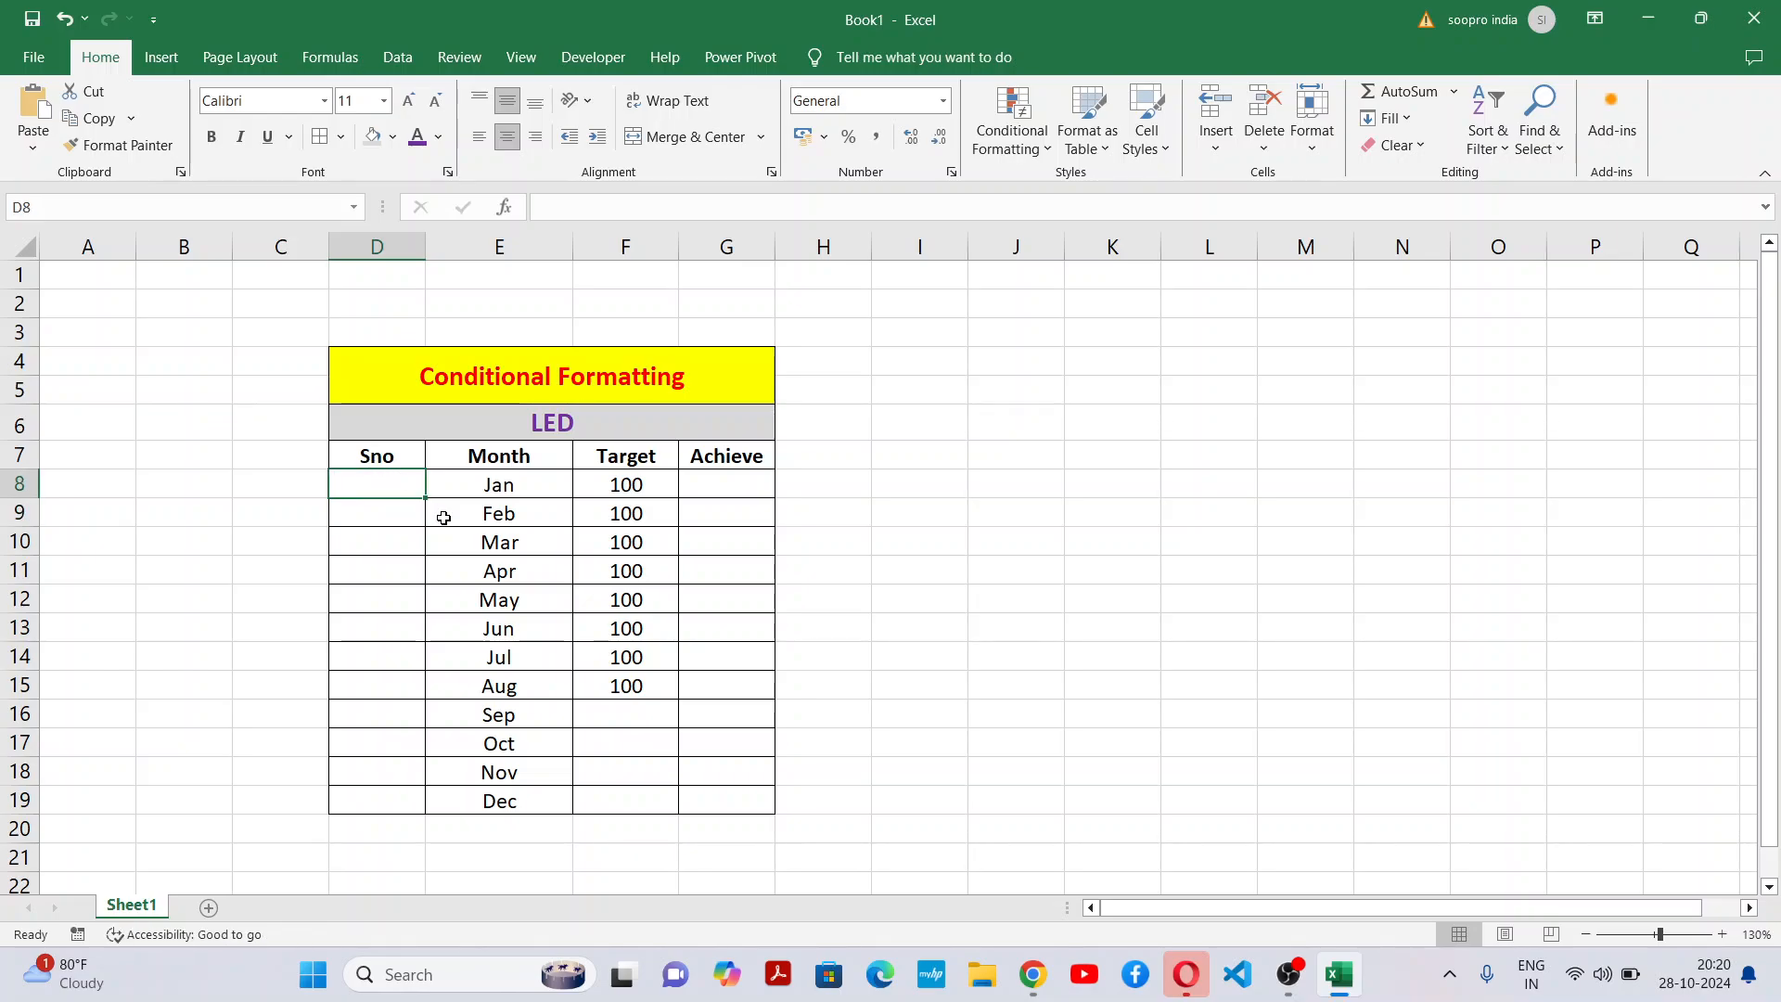
text(1)
key(Return)
text(2)
key(Return)
text(3)
key(Return)
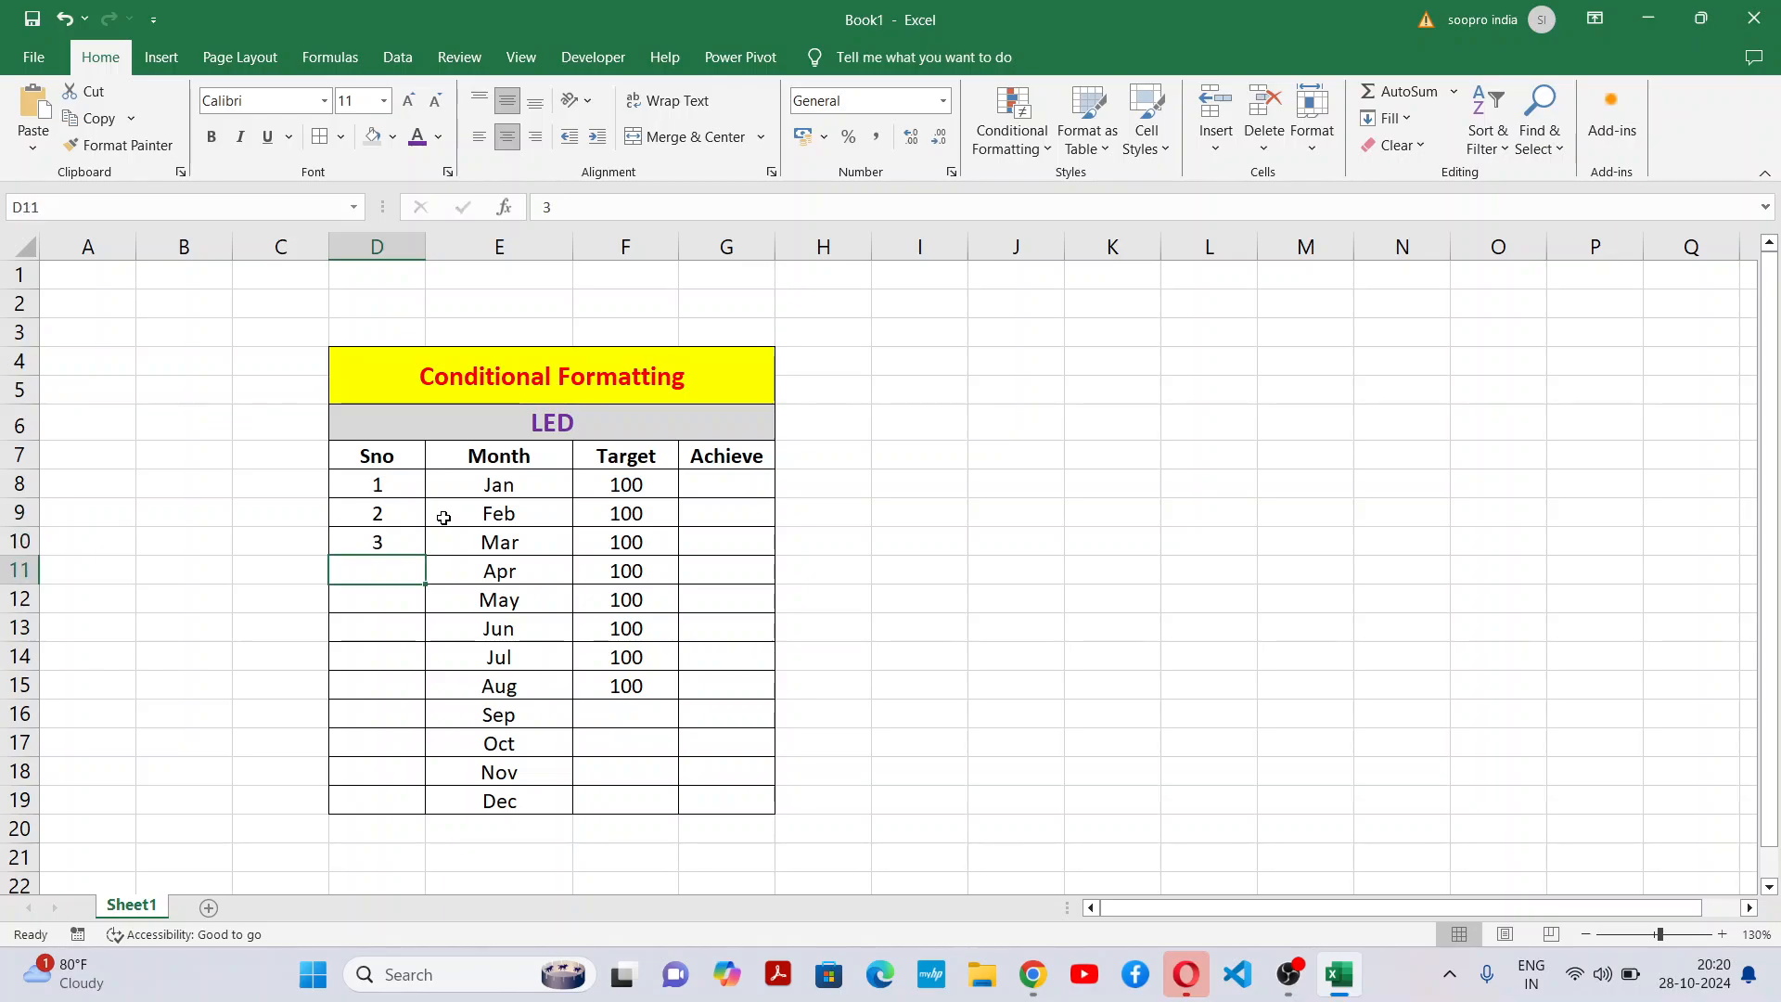
text(4 5 6 7 )
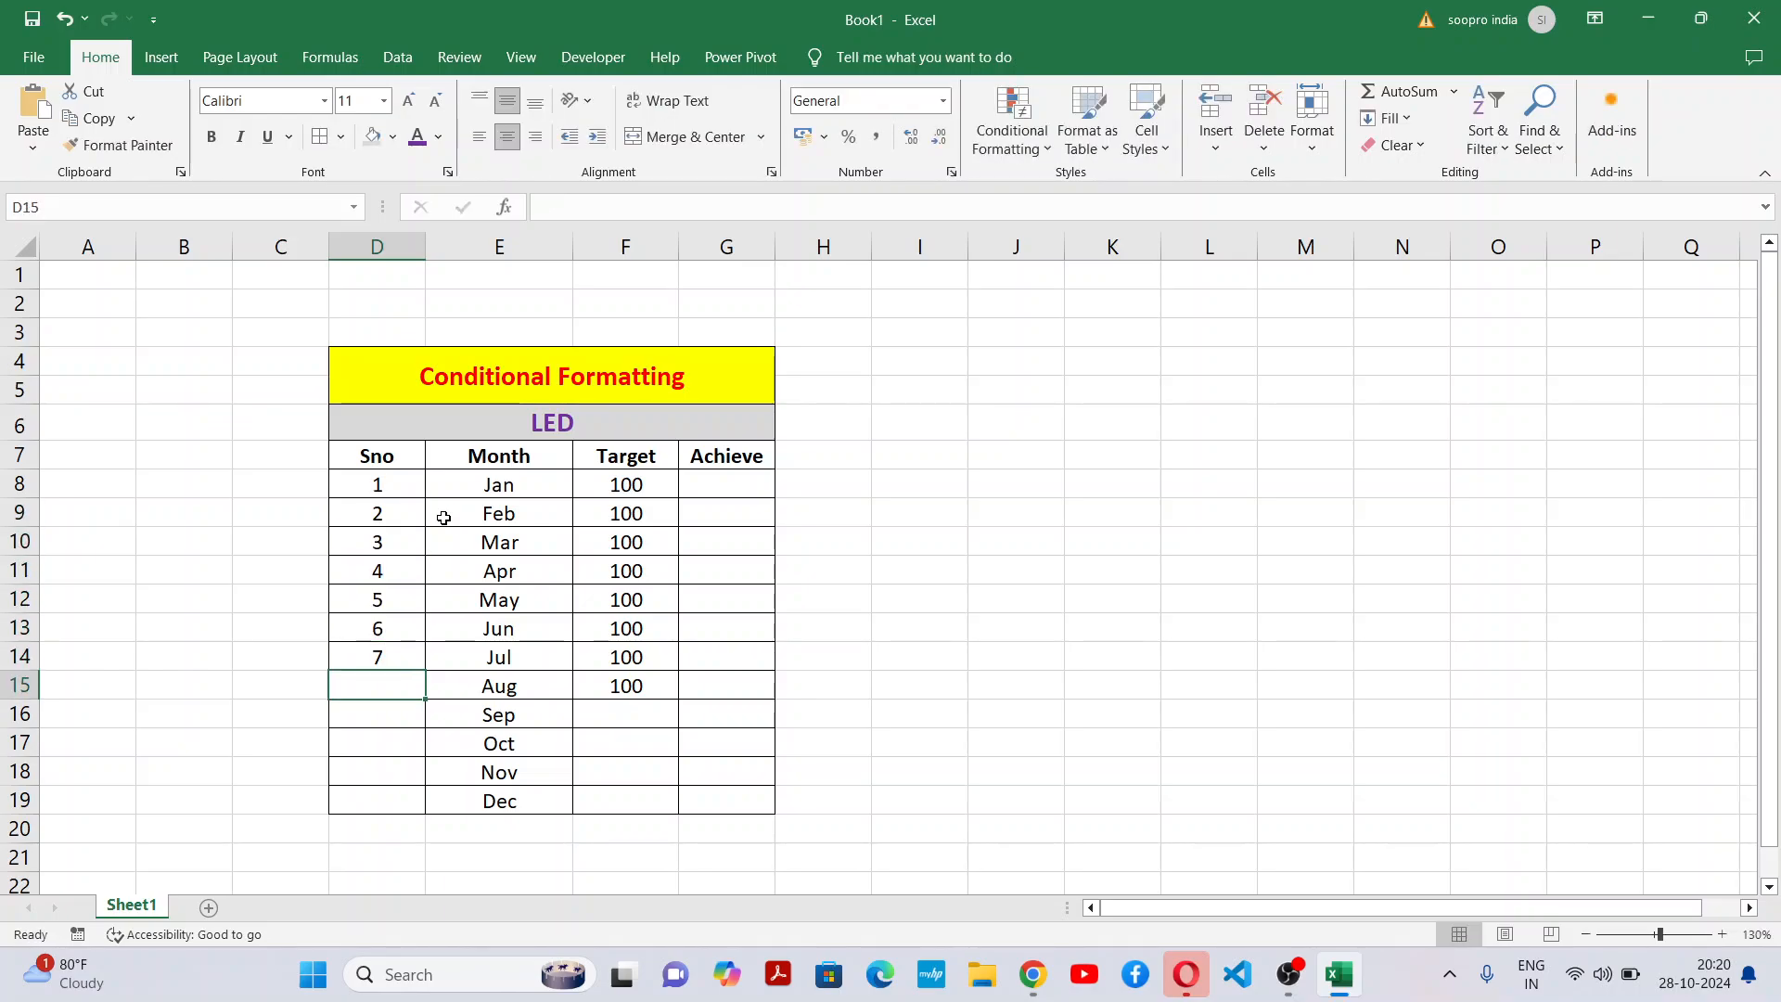
text(8 9)
key(Return)
text(1)
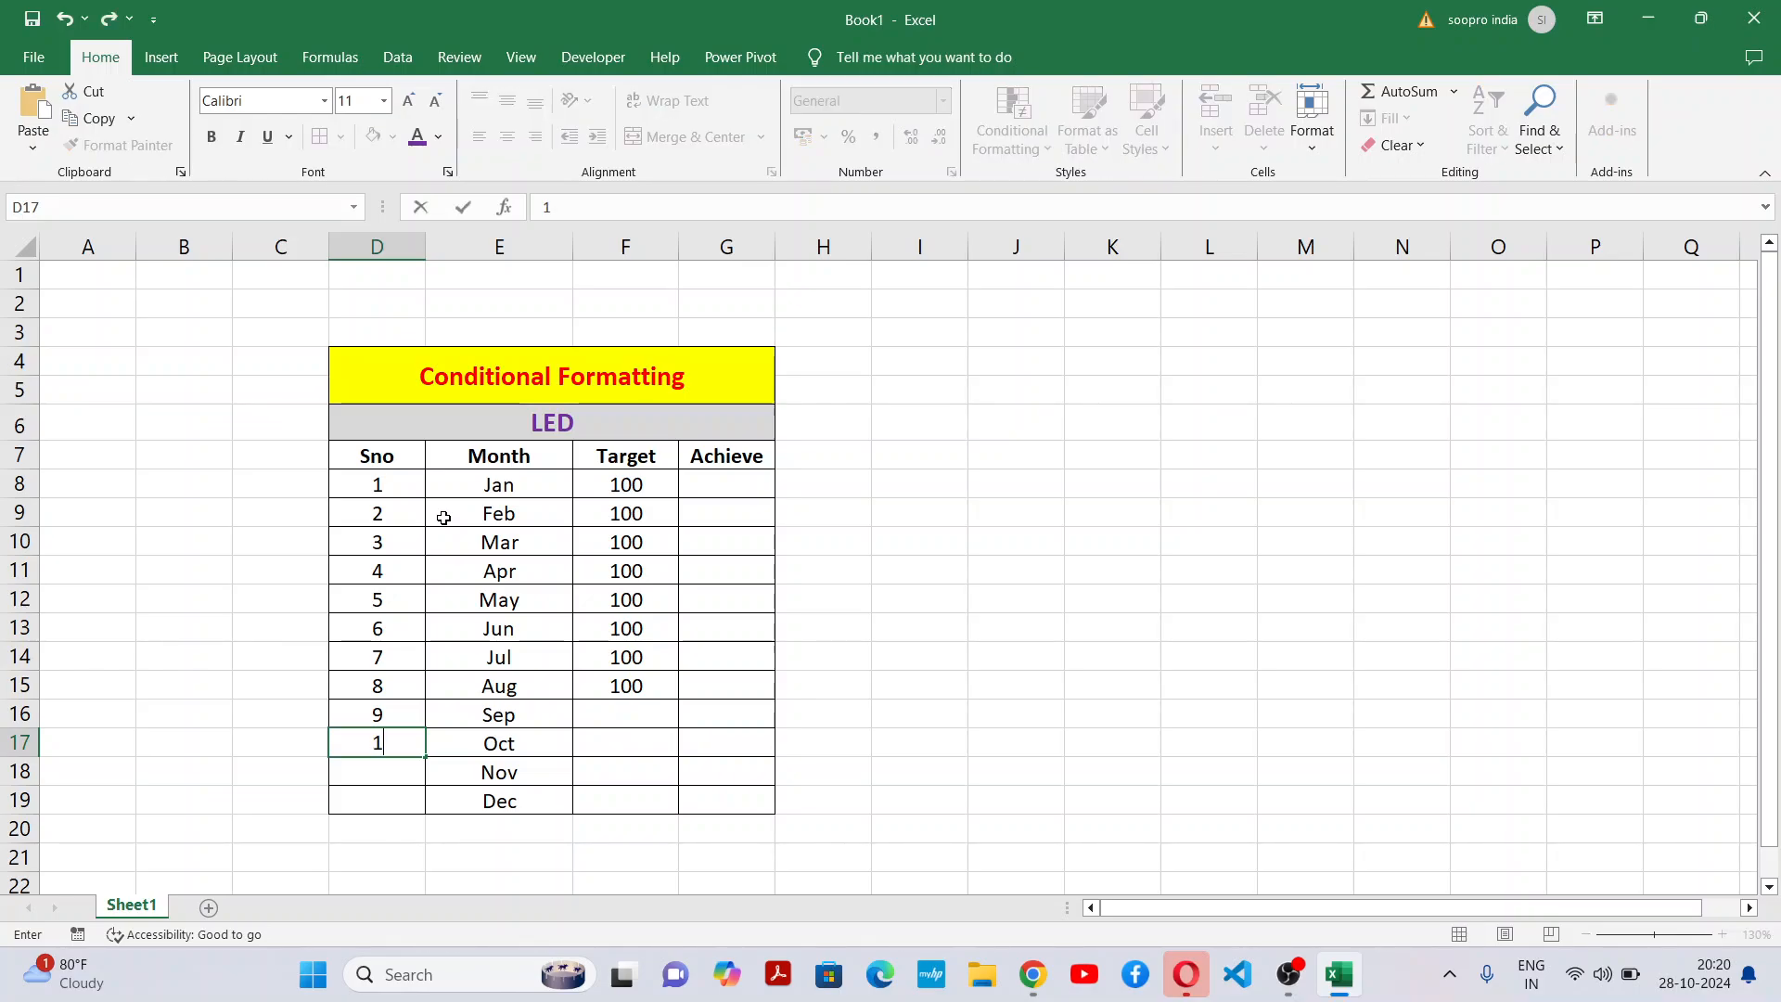
text(0)
key(Return)
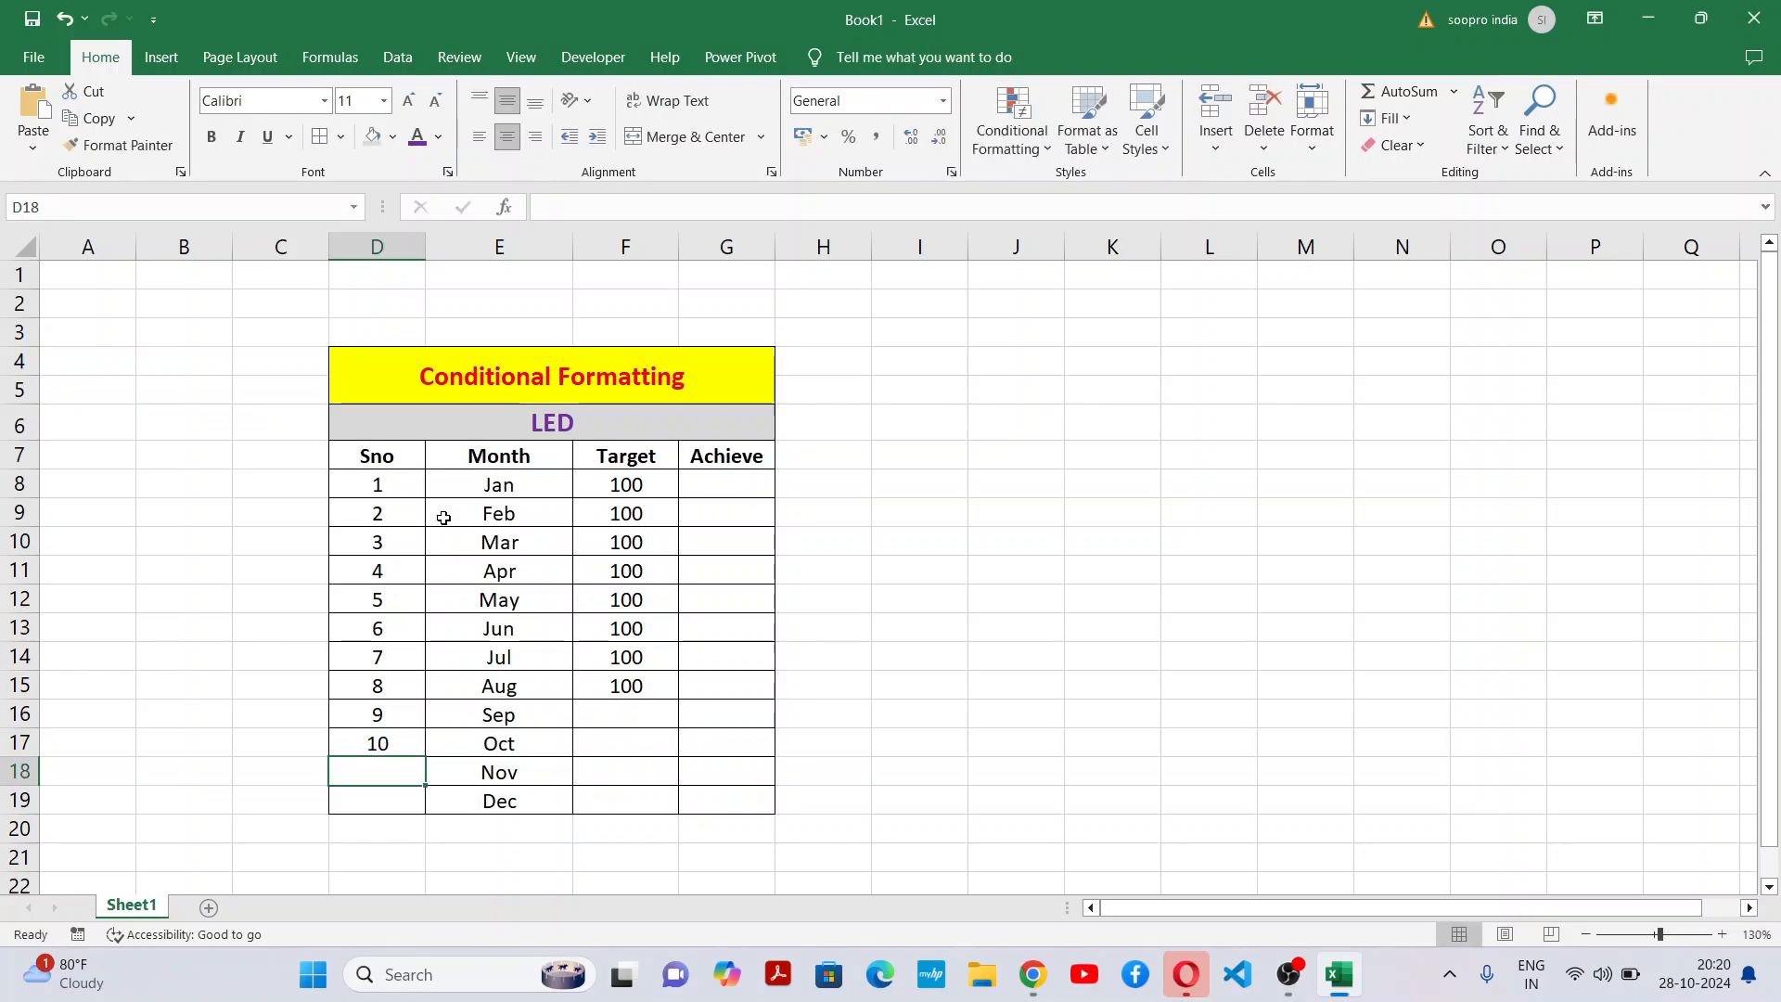
text(11)
key(Return)
text(12)
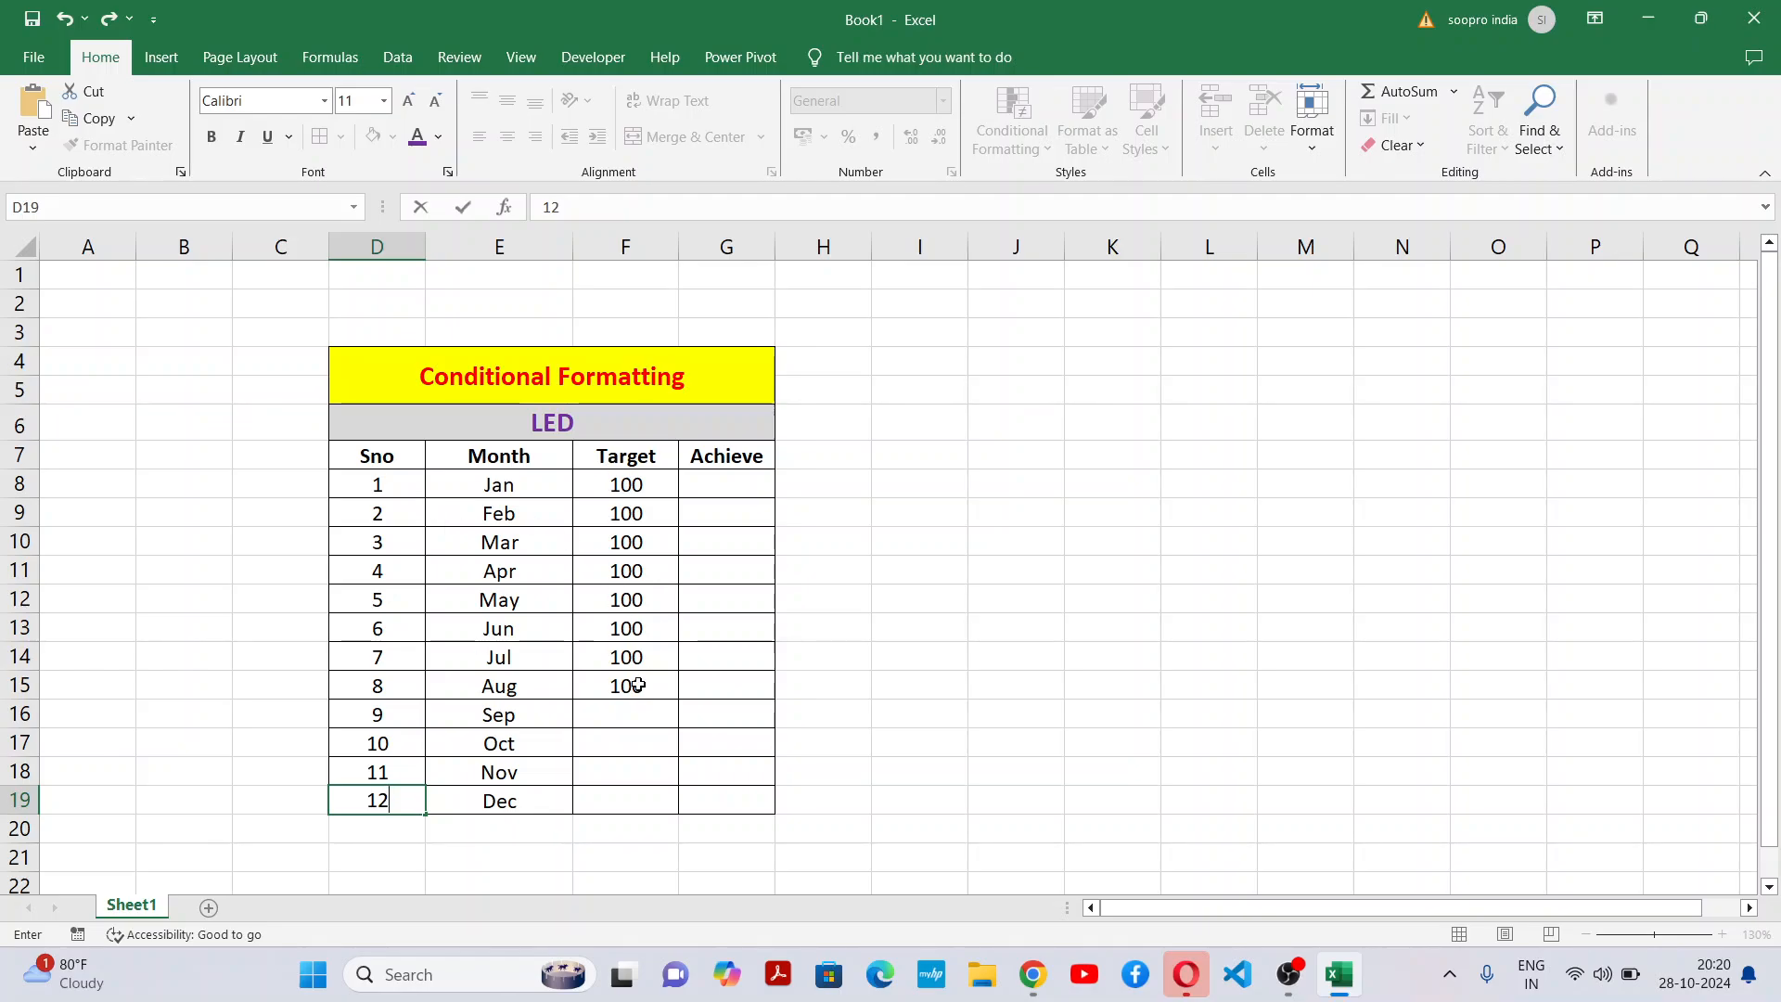
Enter 100 in the Target cells for Sep to Dec, F16 to F19.
click(656, 714)
text(100)
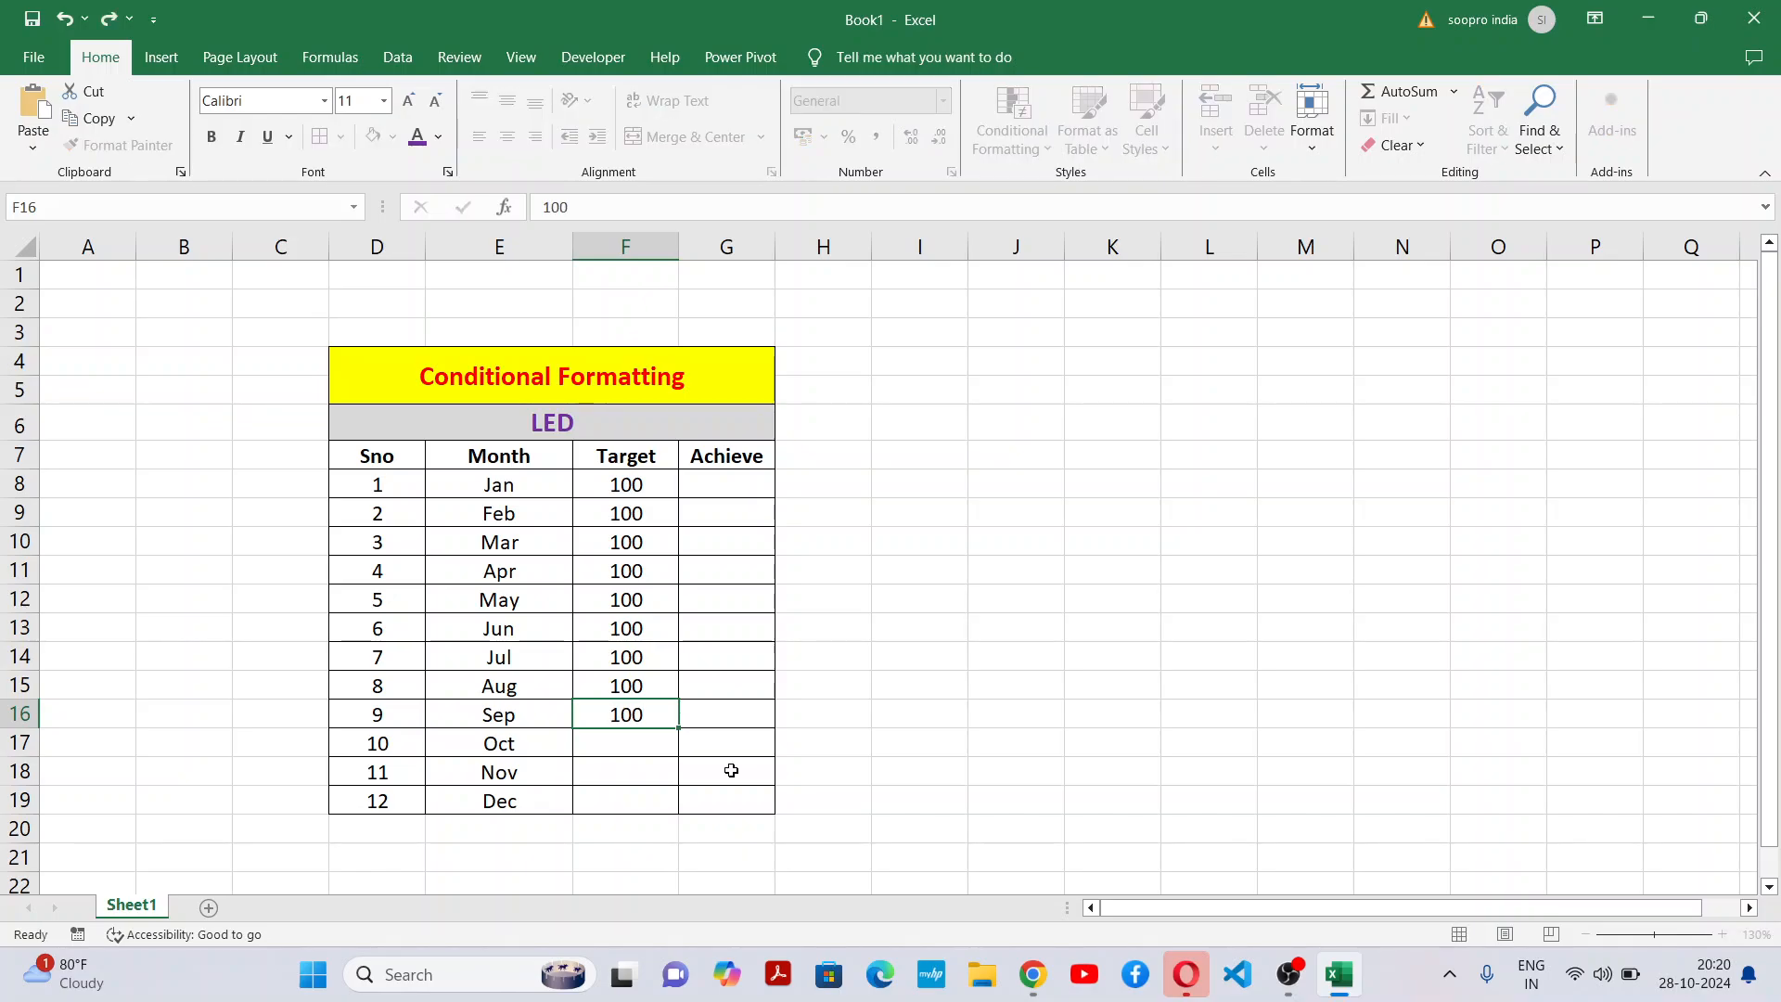
key(Down)
text(100)
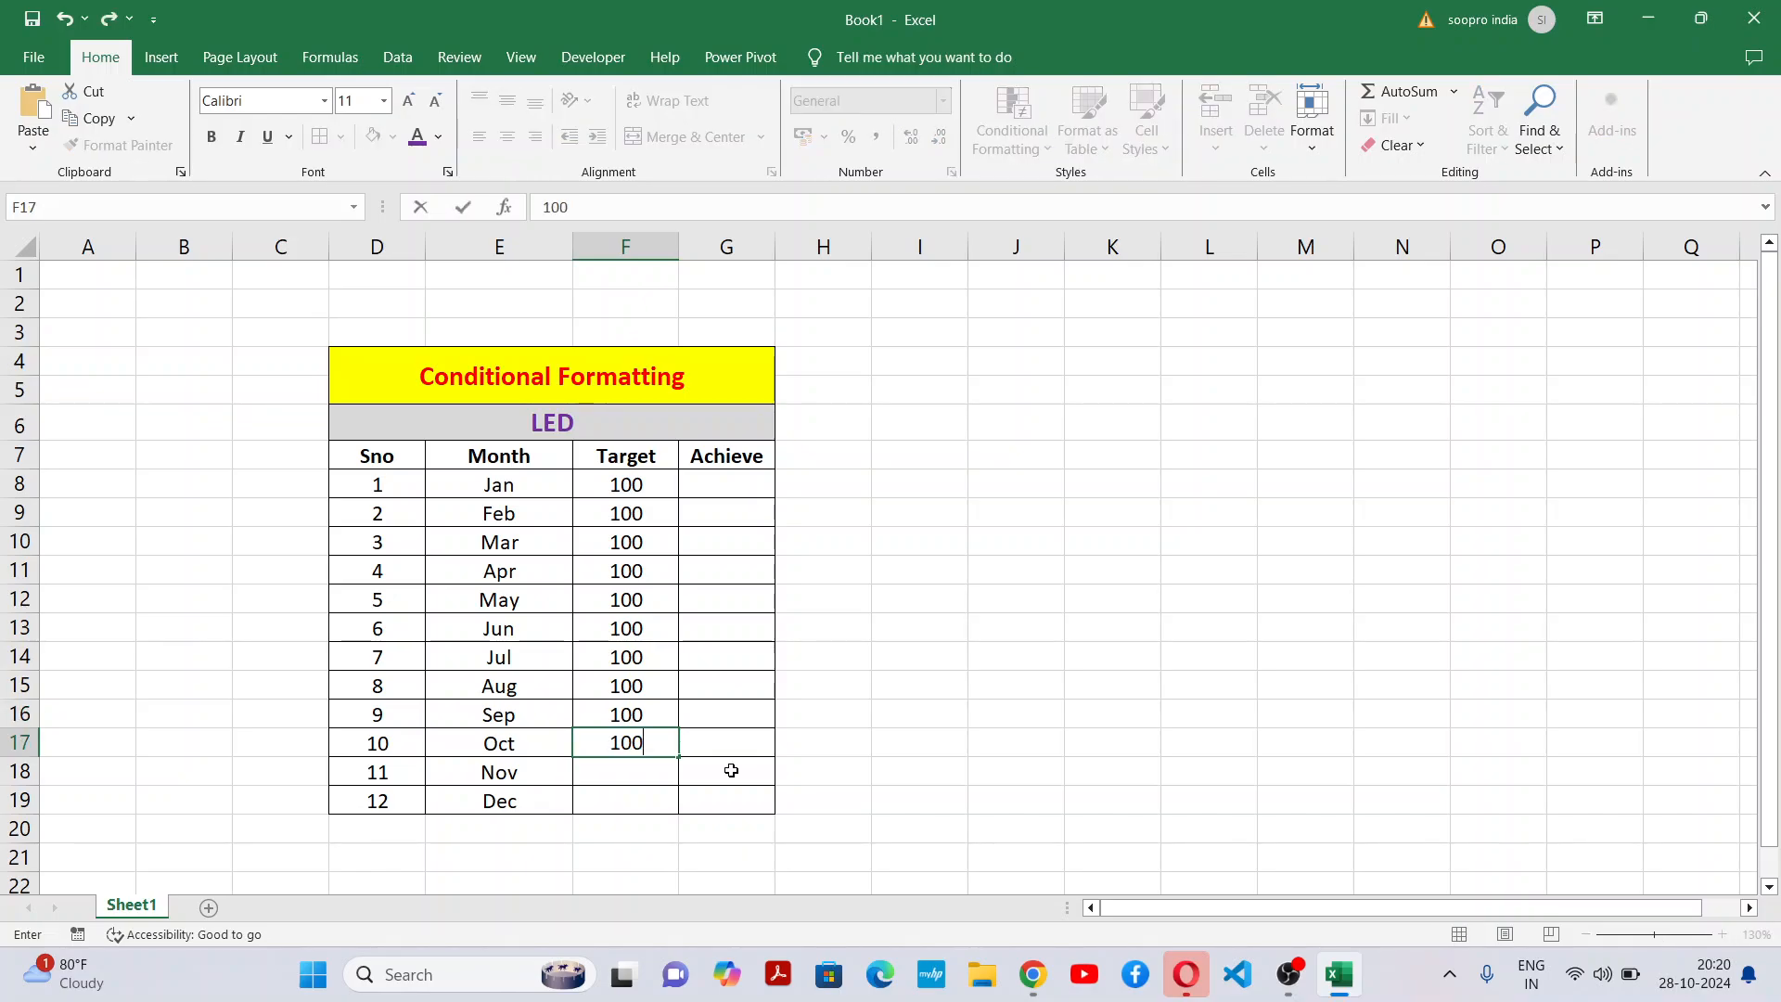
key(Down)
text(100)
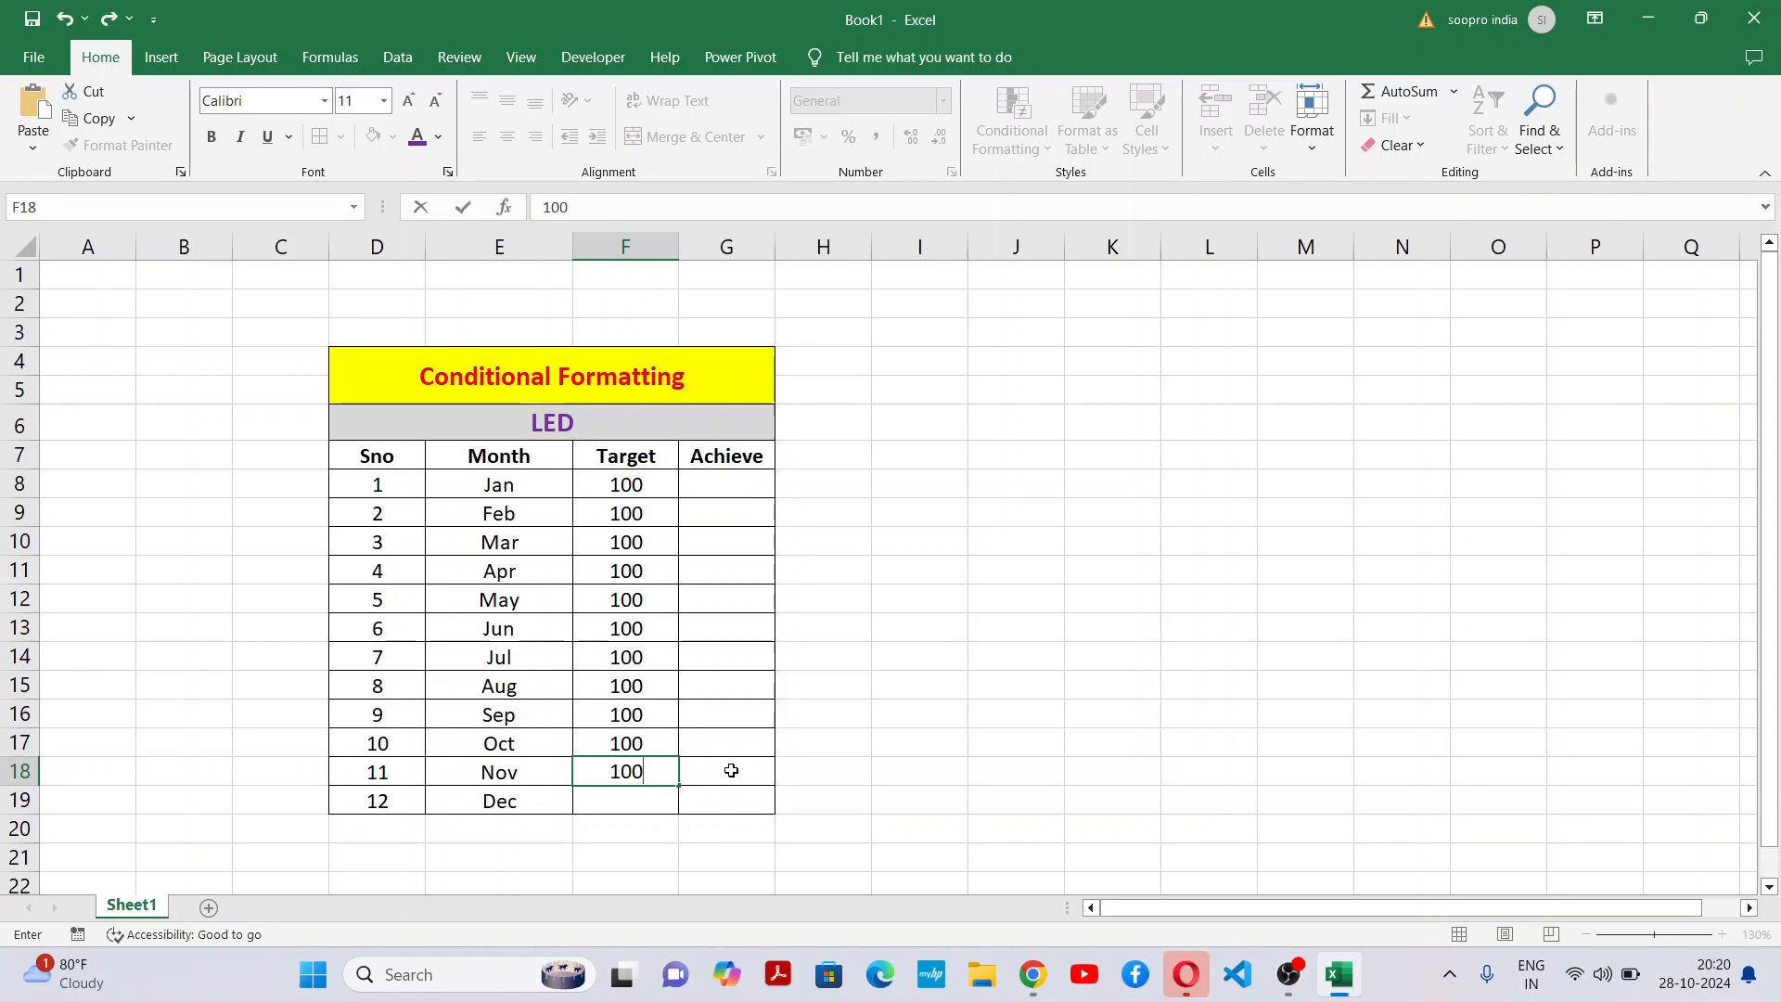
key(Down)
text(100)
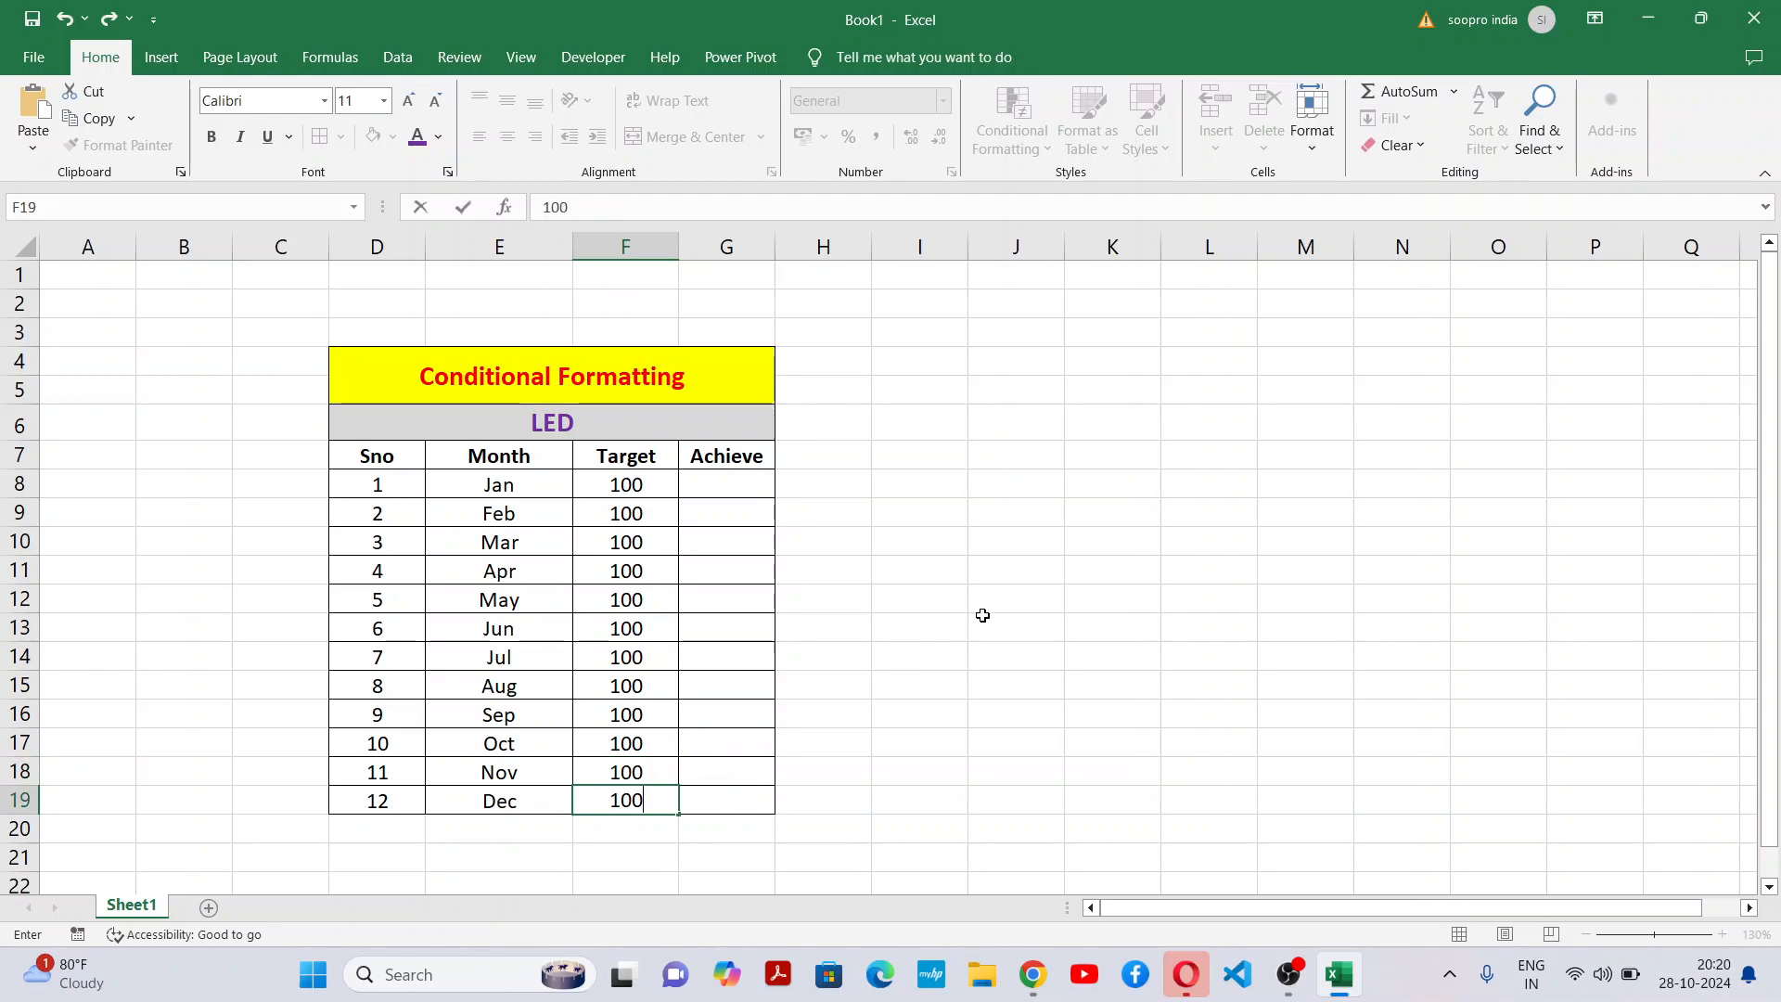
click(981, 616)
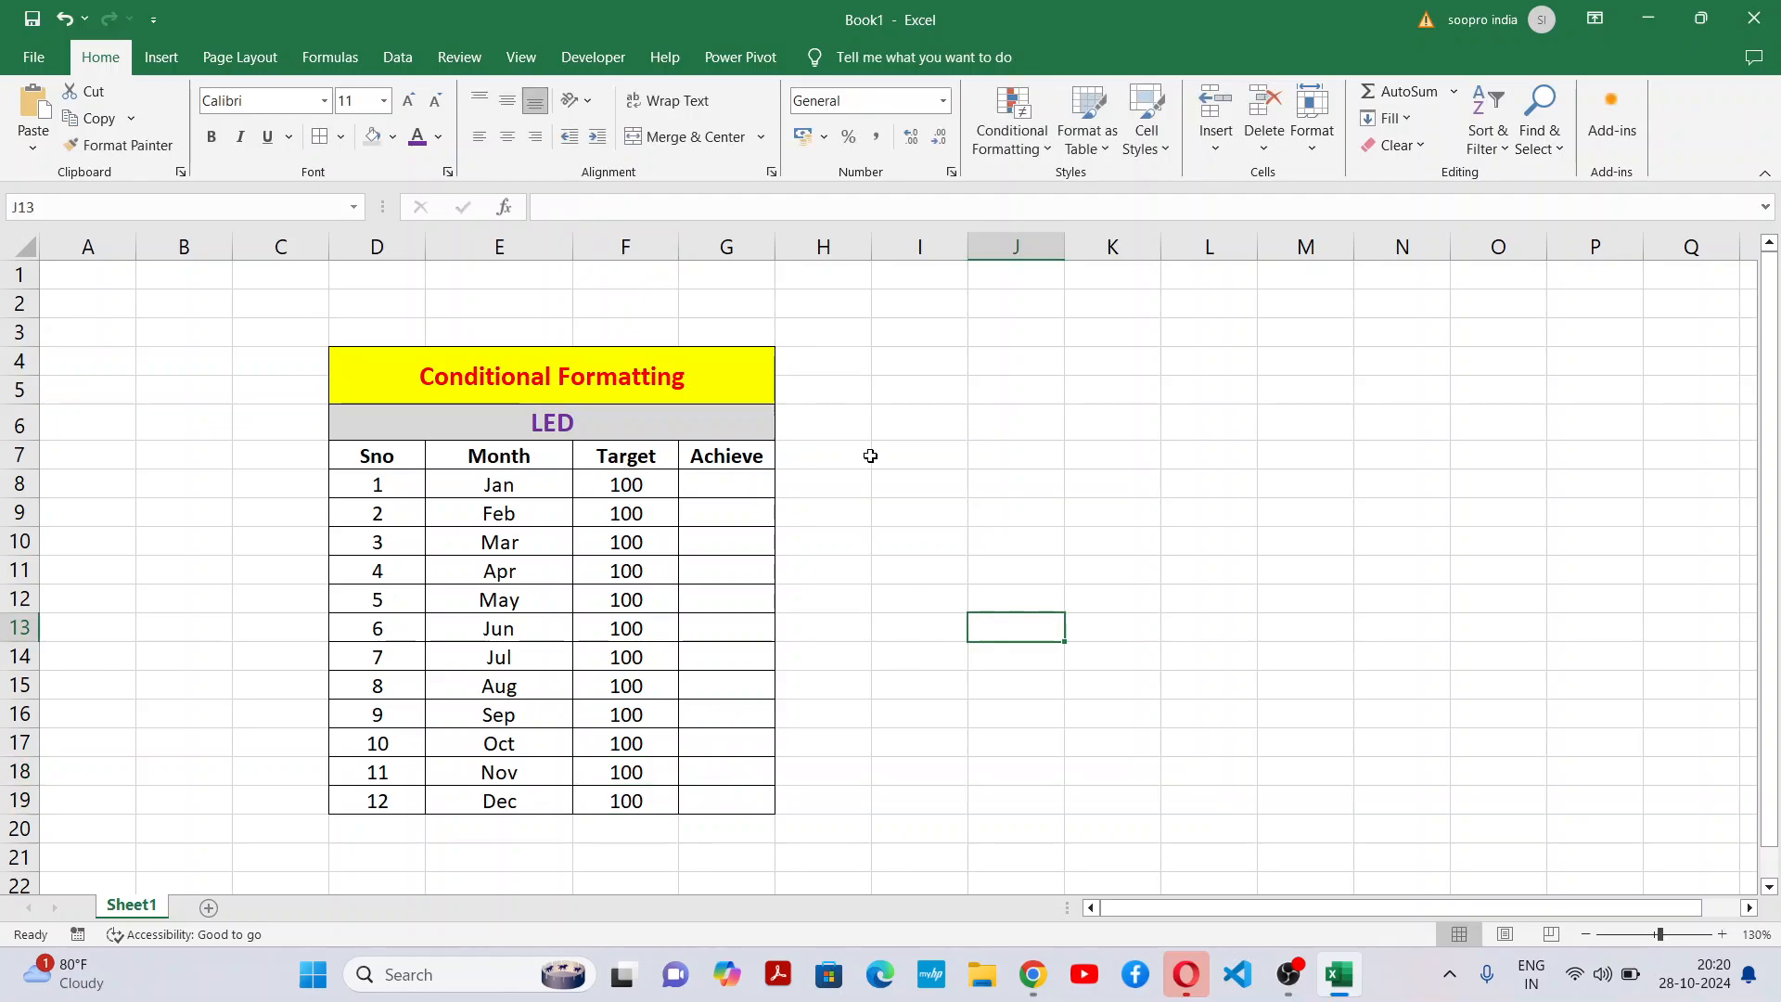
Enter 100, 45, 65, 79, 85 and 35 in the Achieve column for Jan to Jun, cells G8 to G13.
click(741, 484)
text(100)
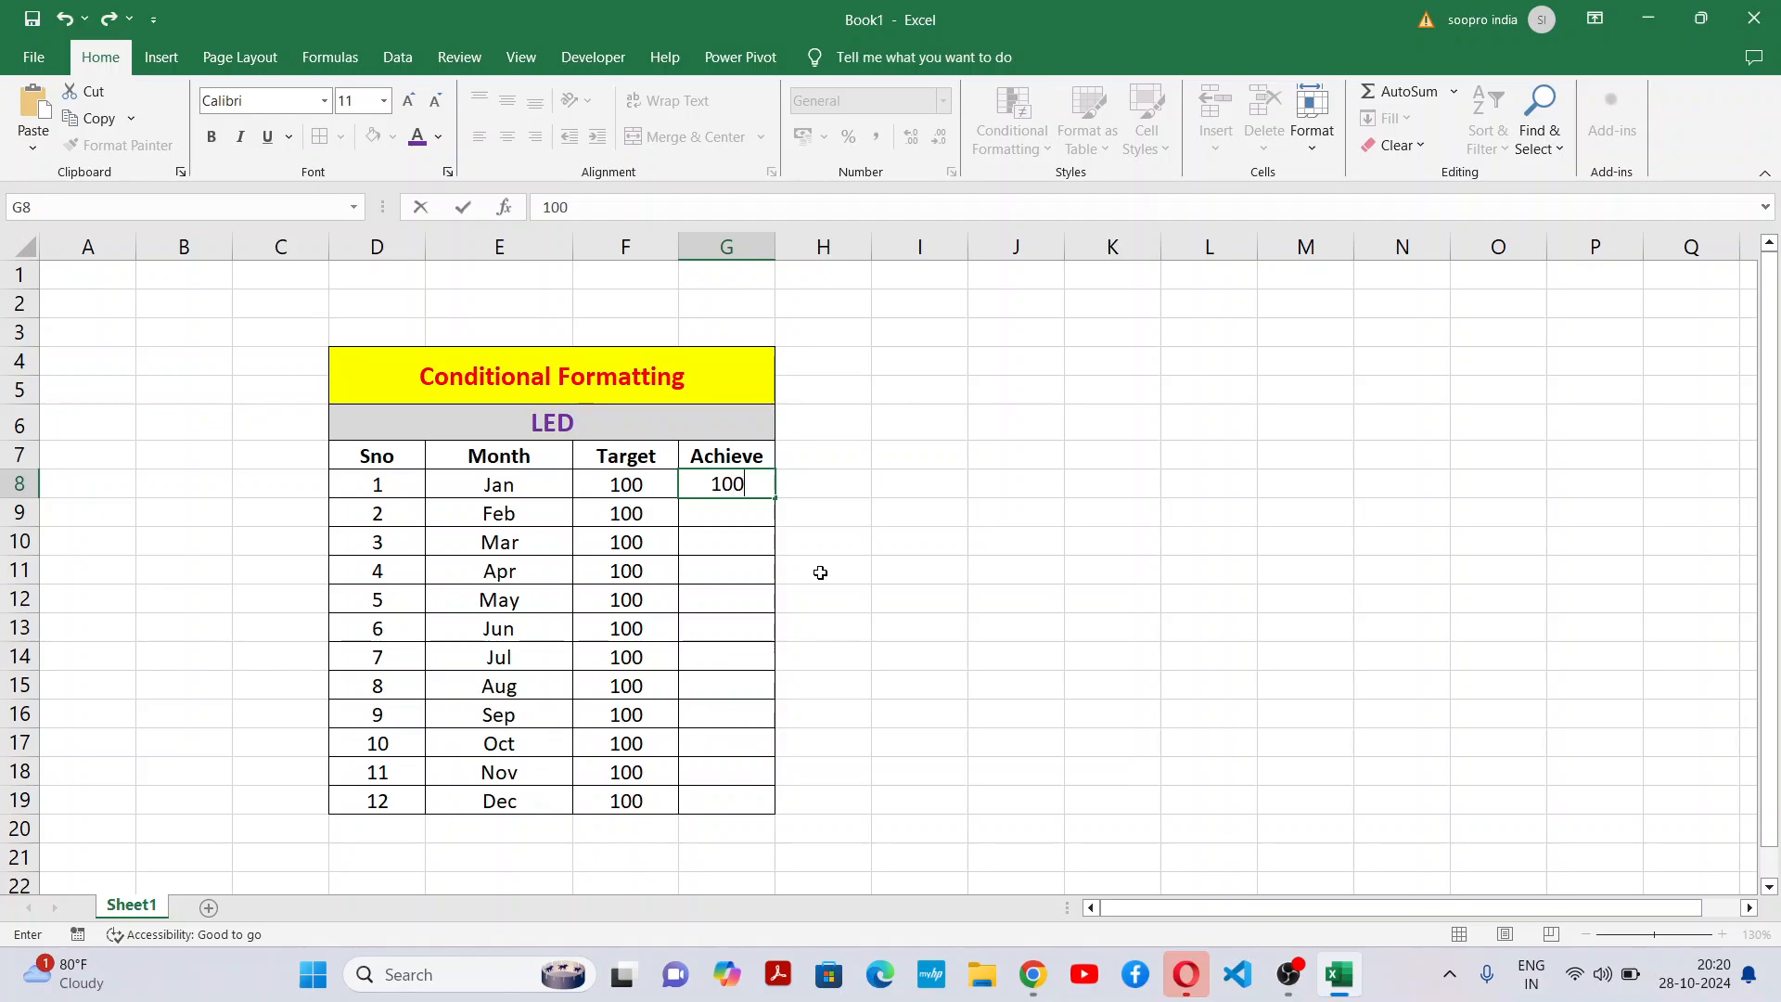
key(Return)
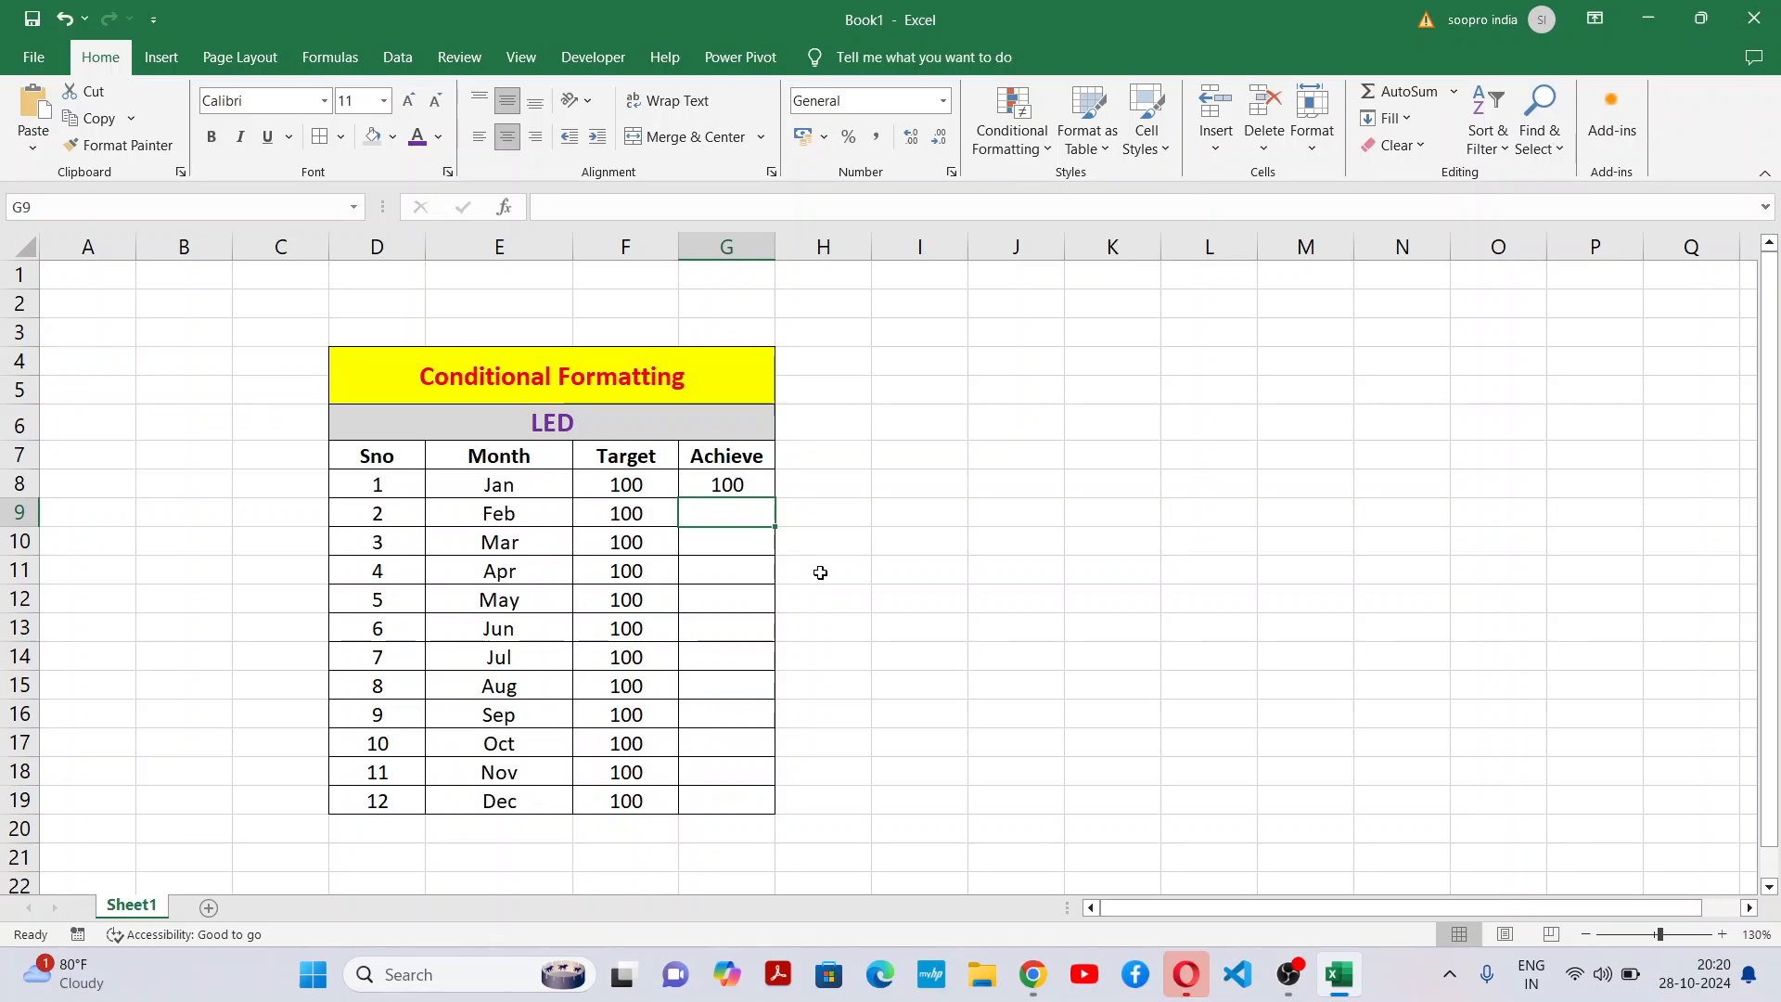
text(45)
key(Return)
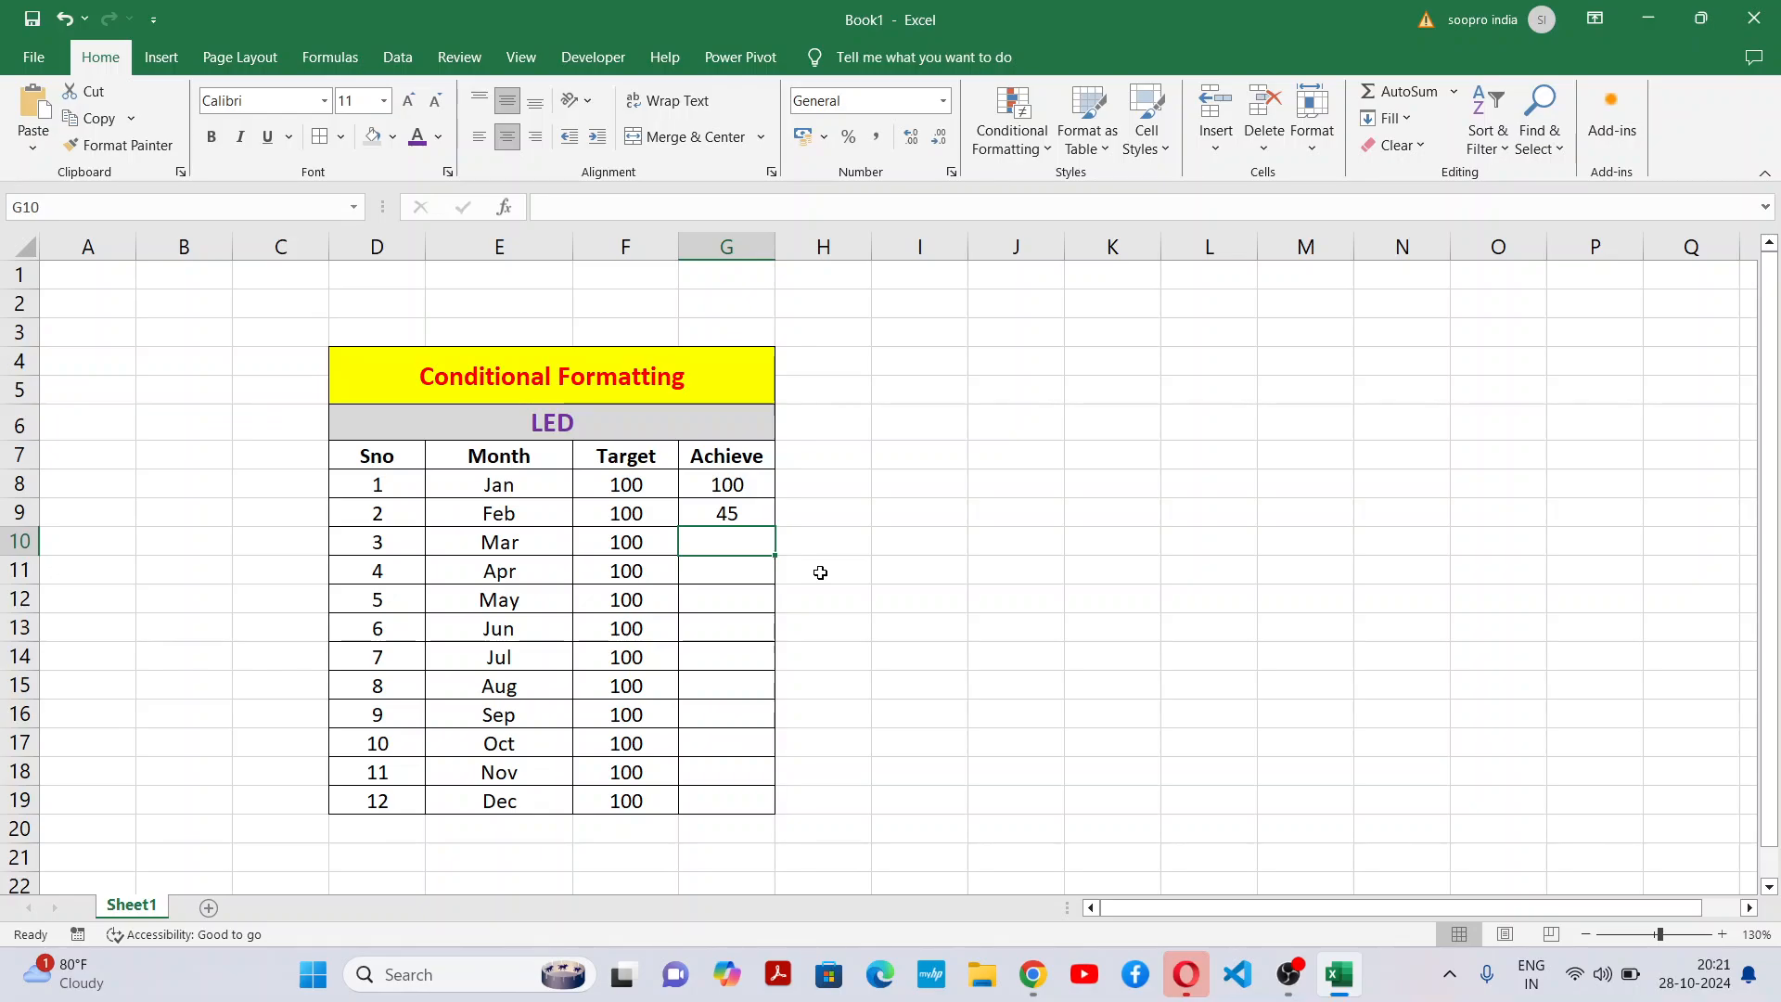
text(65)
key(Return)
text(79)
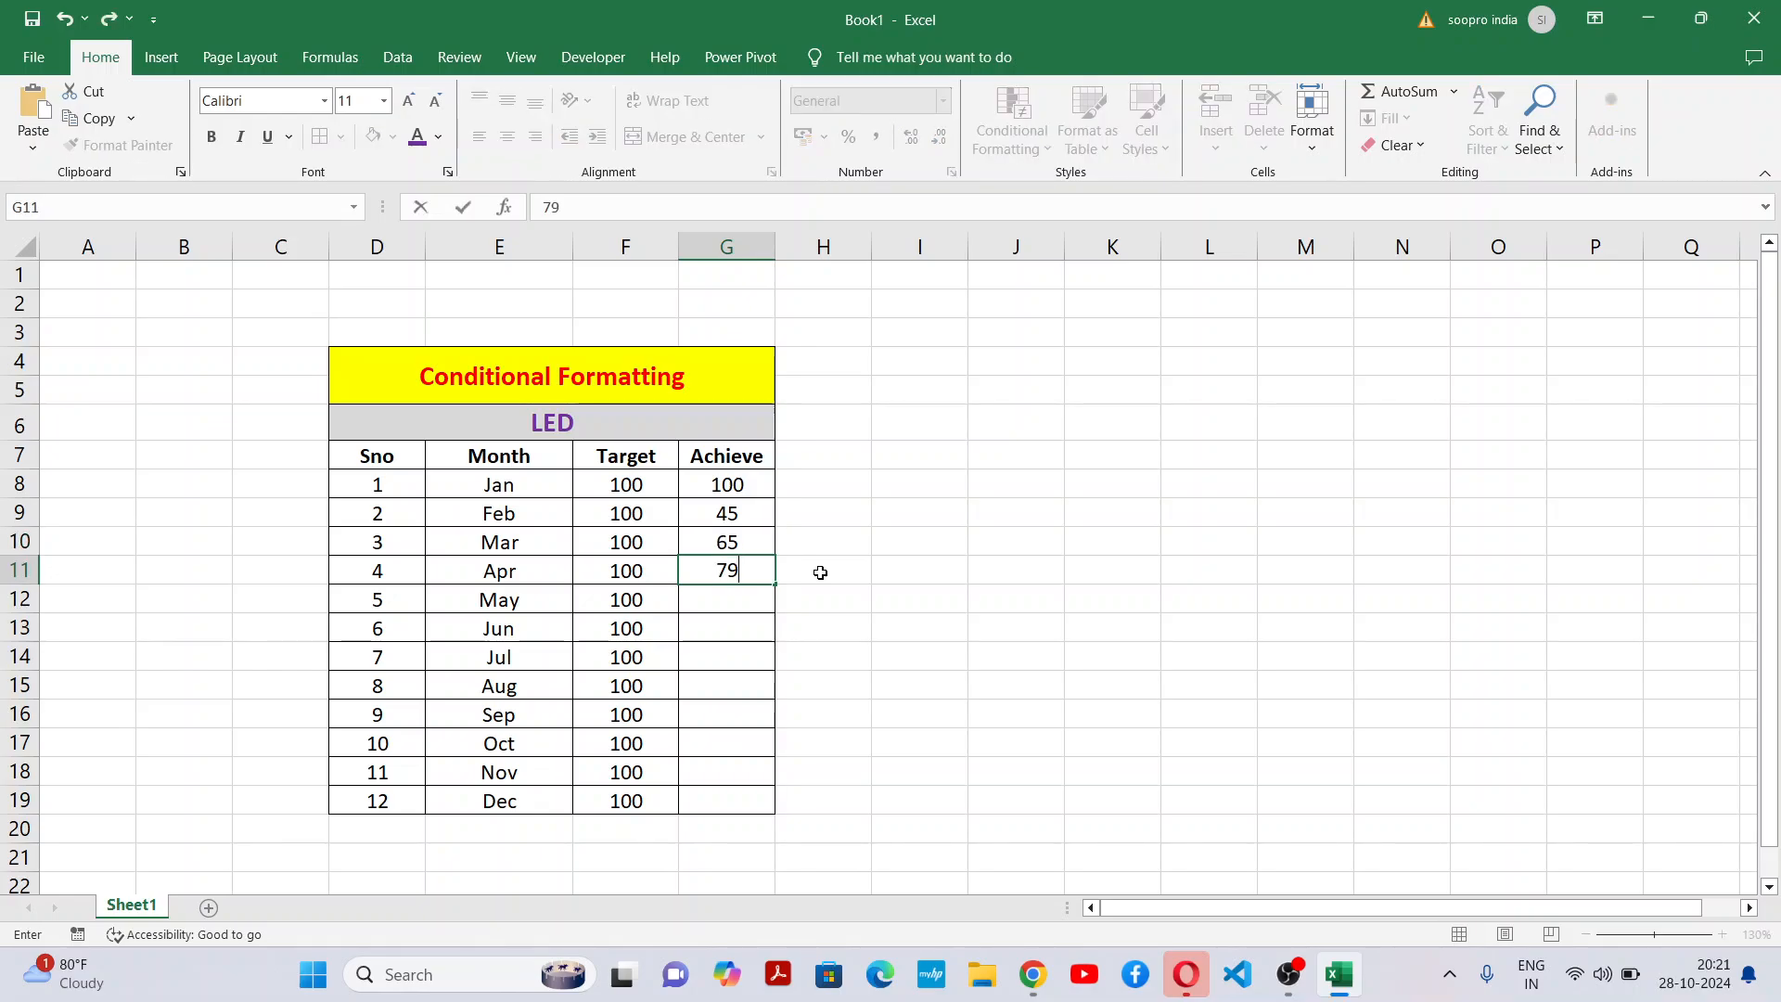
key(Return)
text(85)
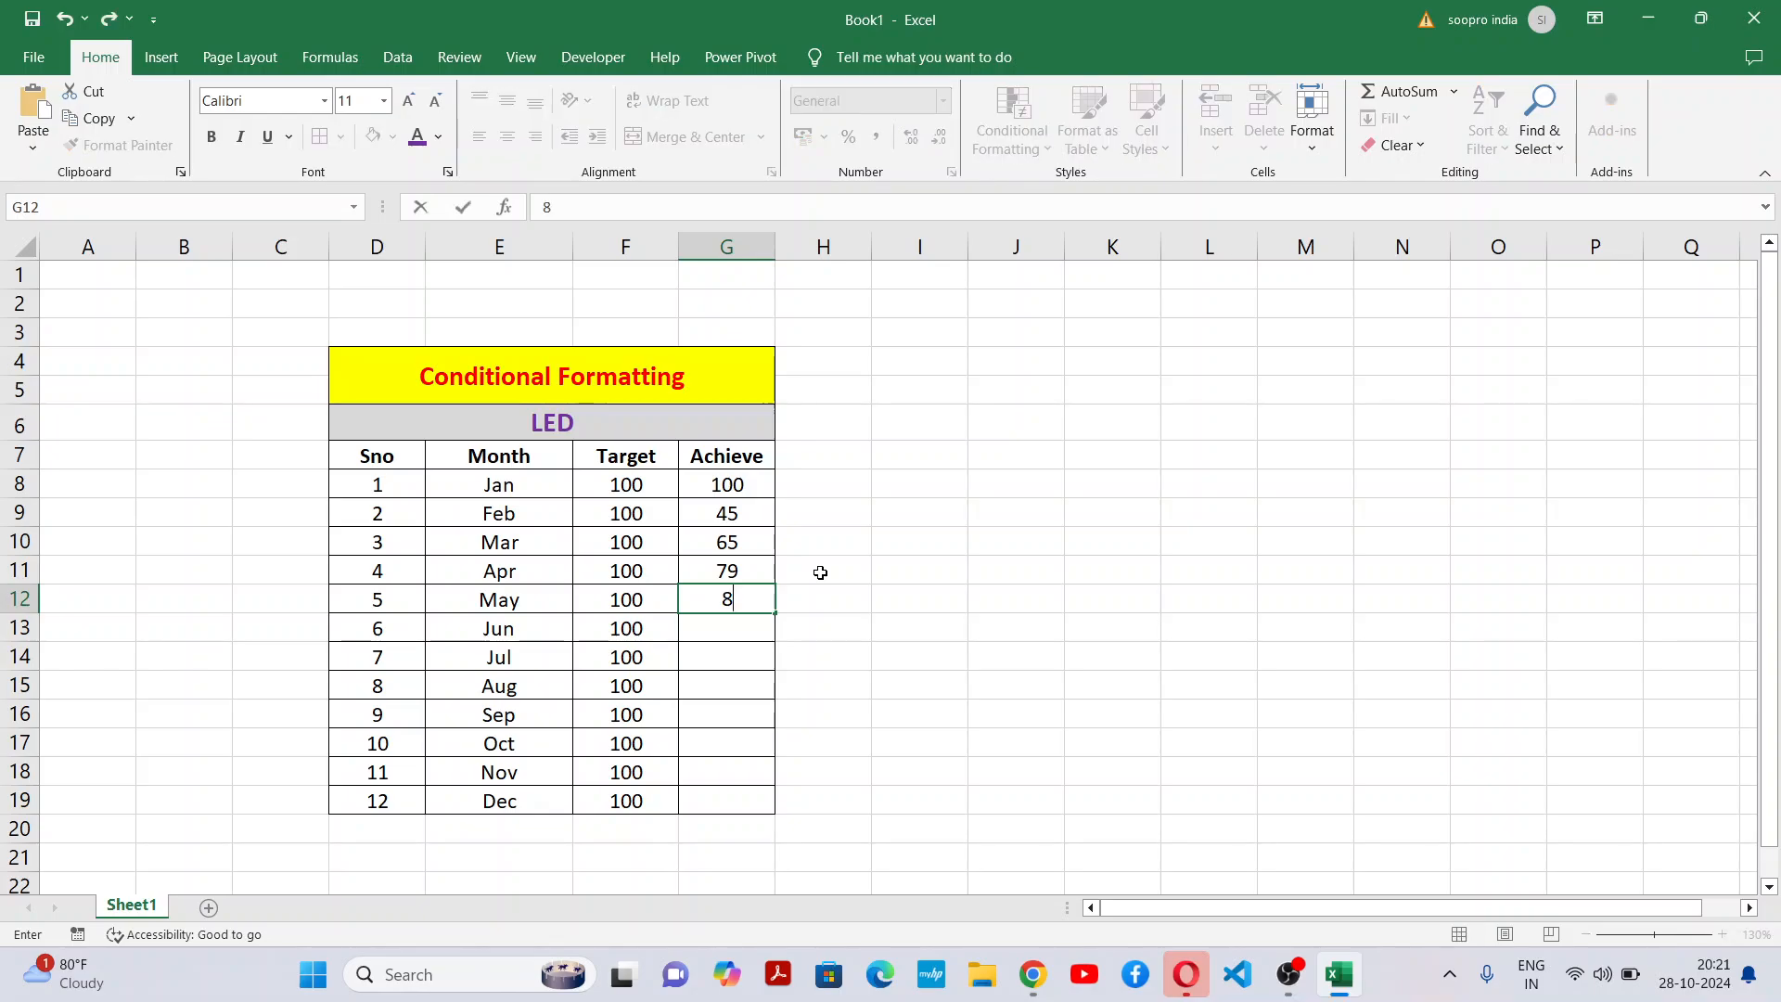
key(Return)
text(35)
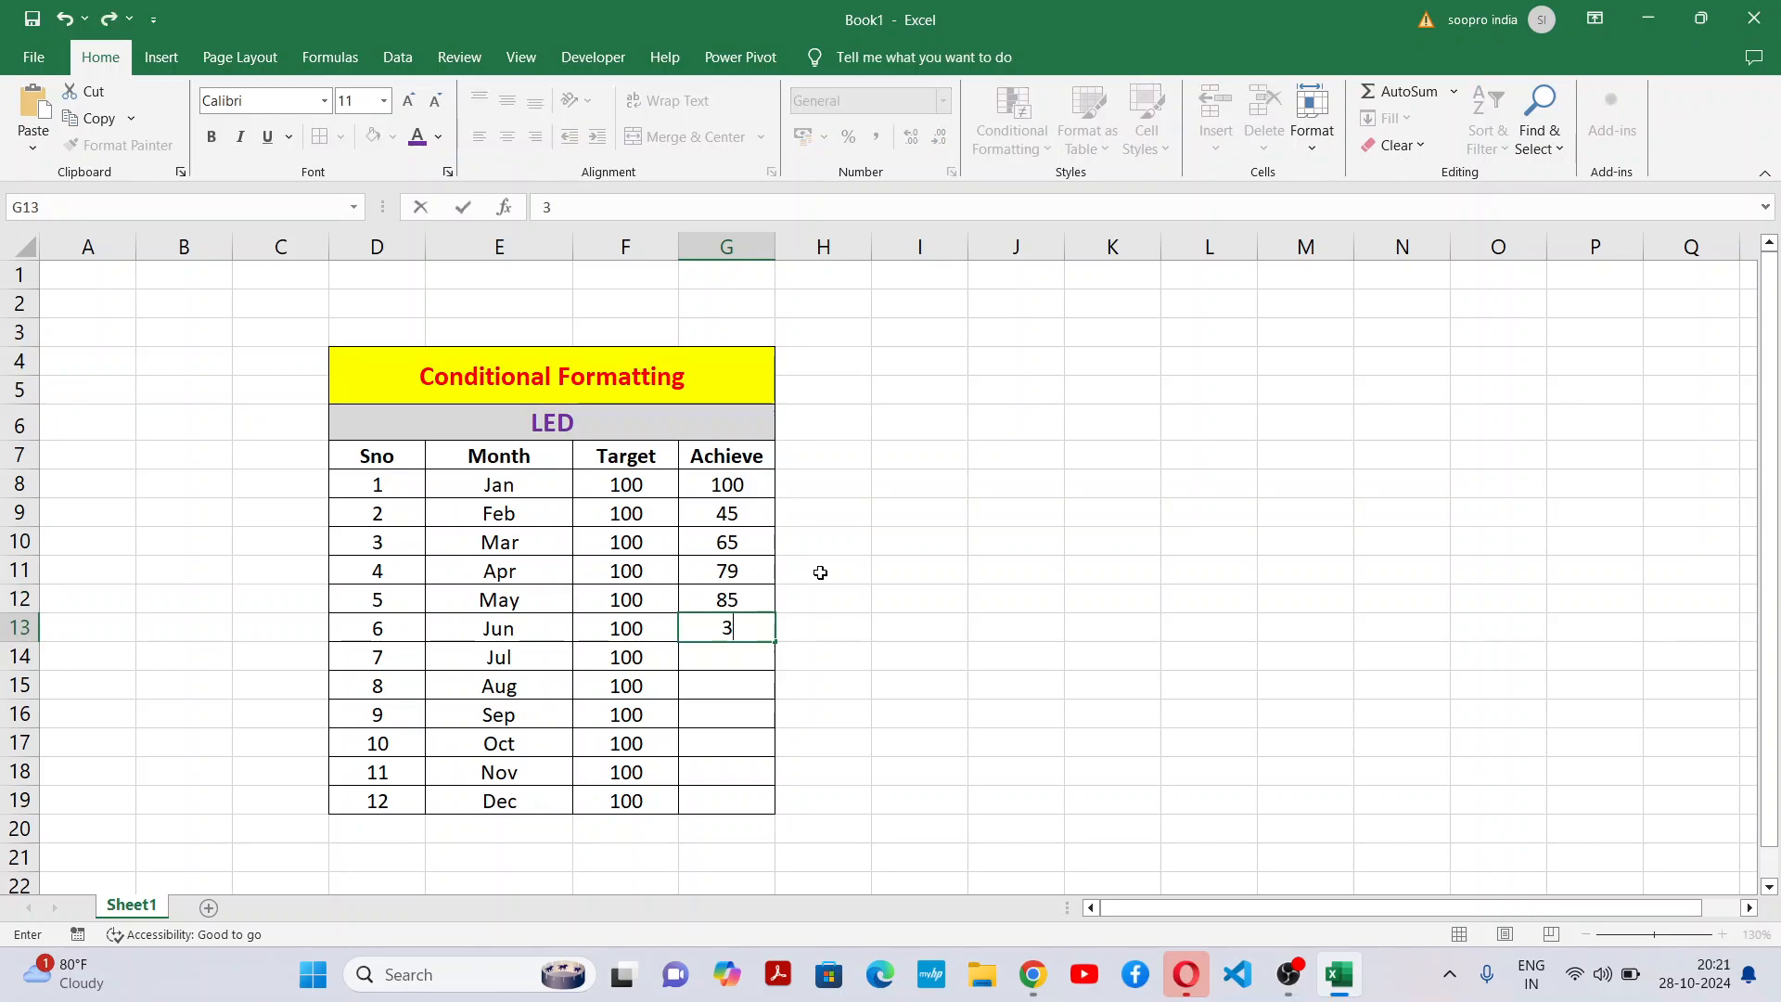
key(Return)
Enter 41, 90, 70, 81, 79 and 100 in the Achieve column for Jul to Dec, cells G14 to G19.
text(41)
key(Return)
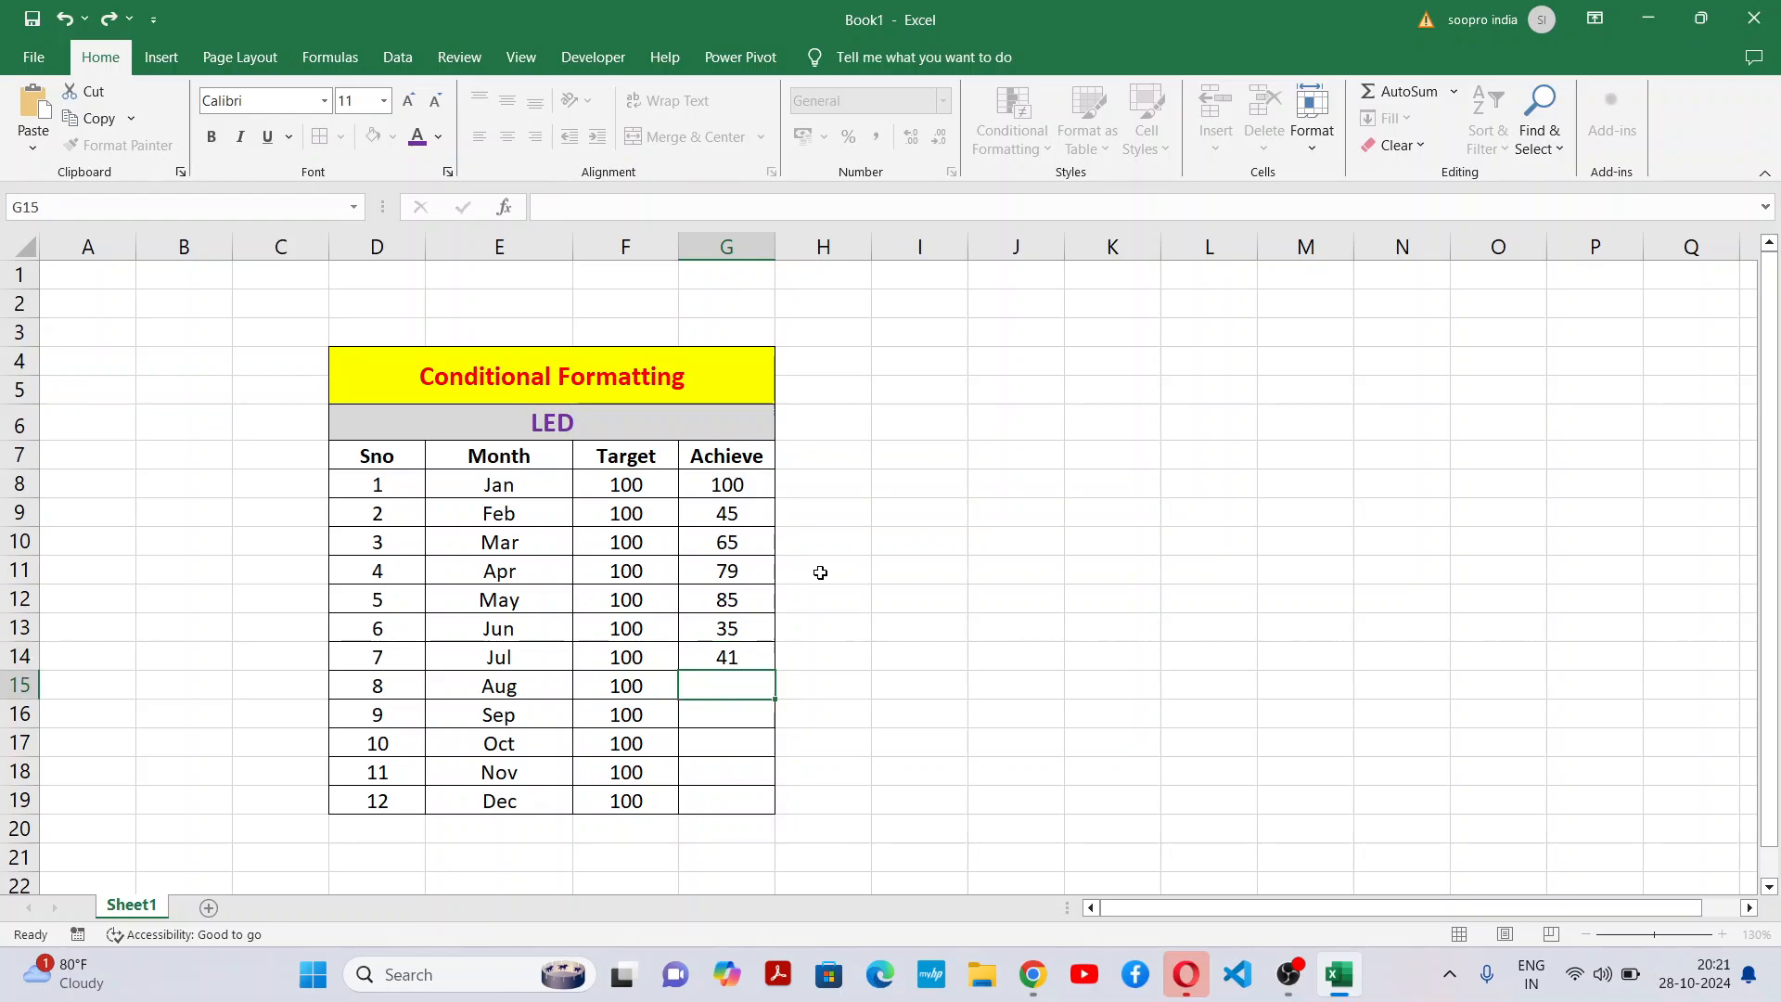
text(90)
key(Return)
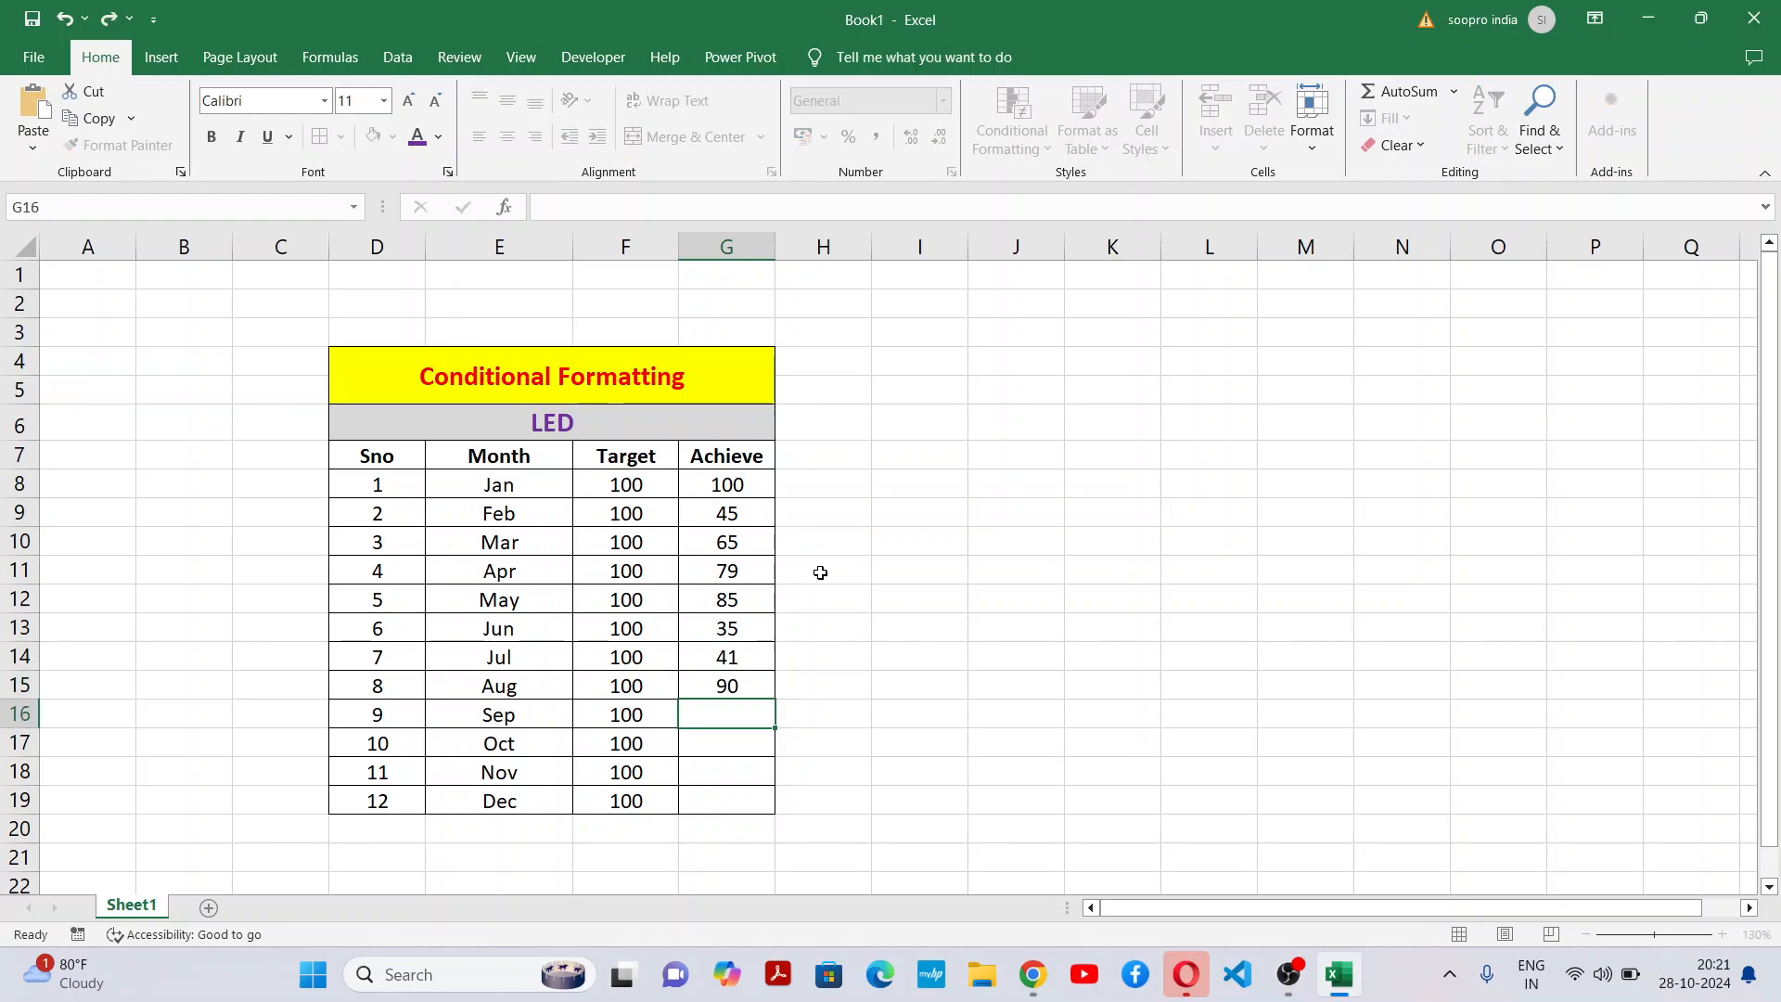
text(70)
key(Return)
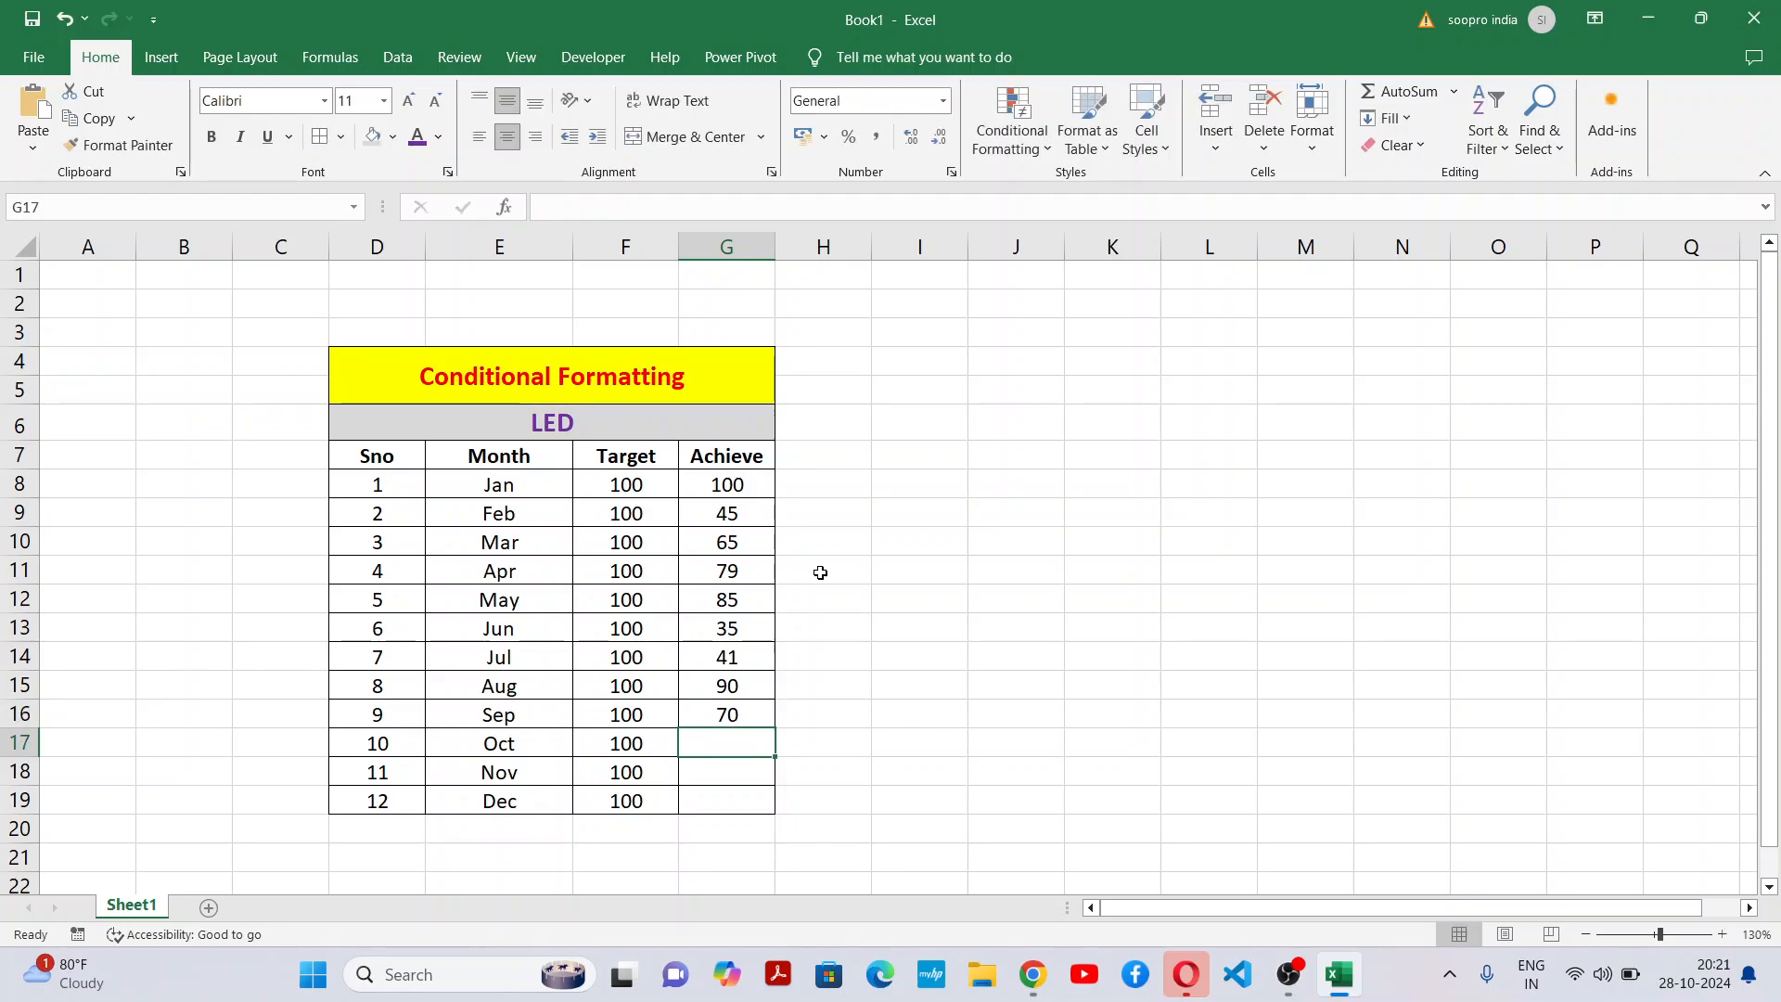
text(81)
key(Return)
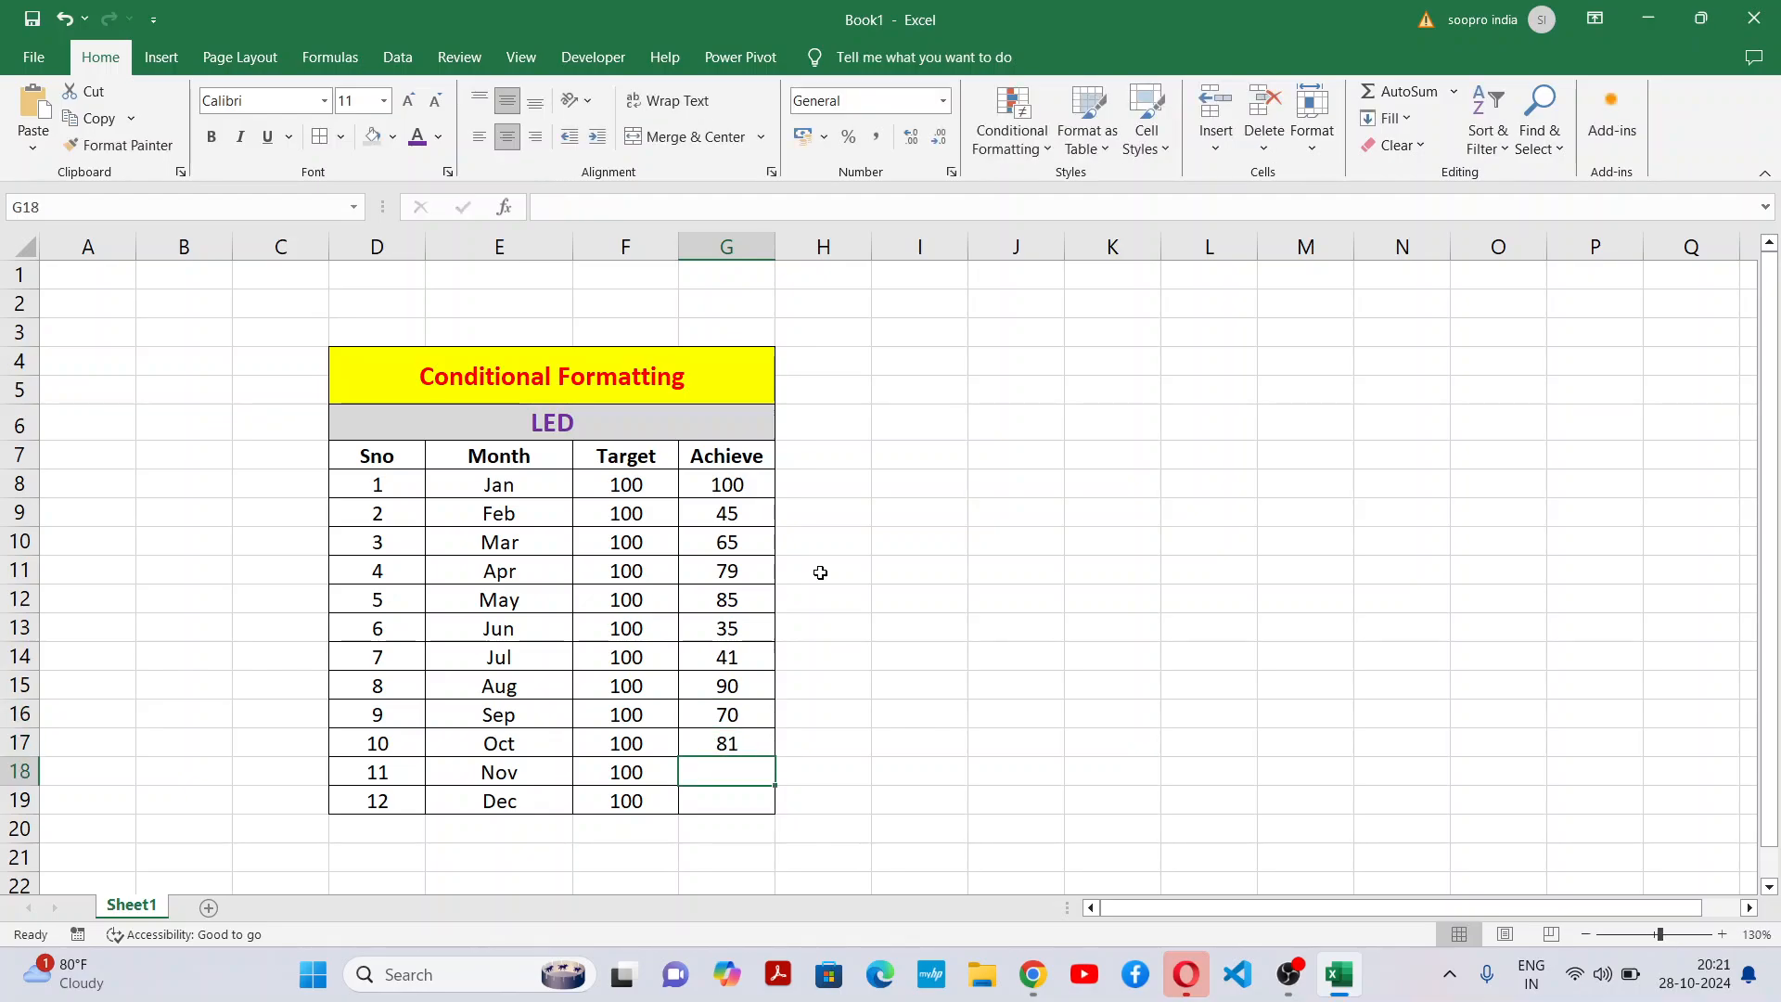
text(79)
key(Return)
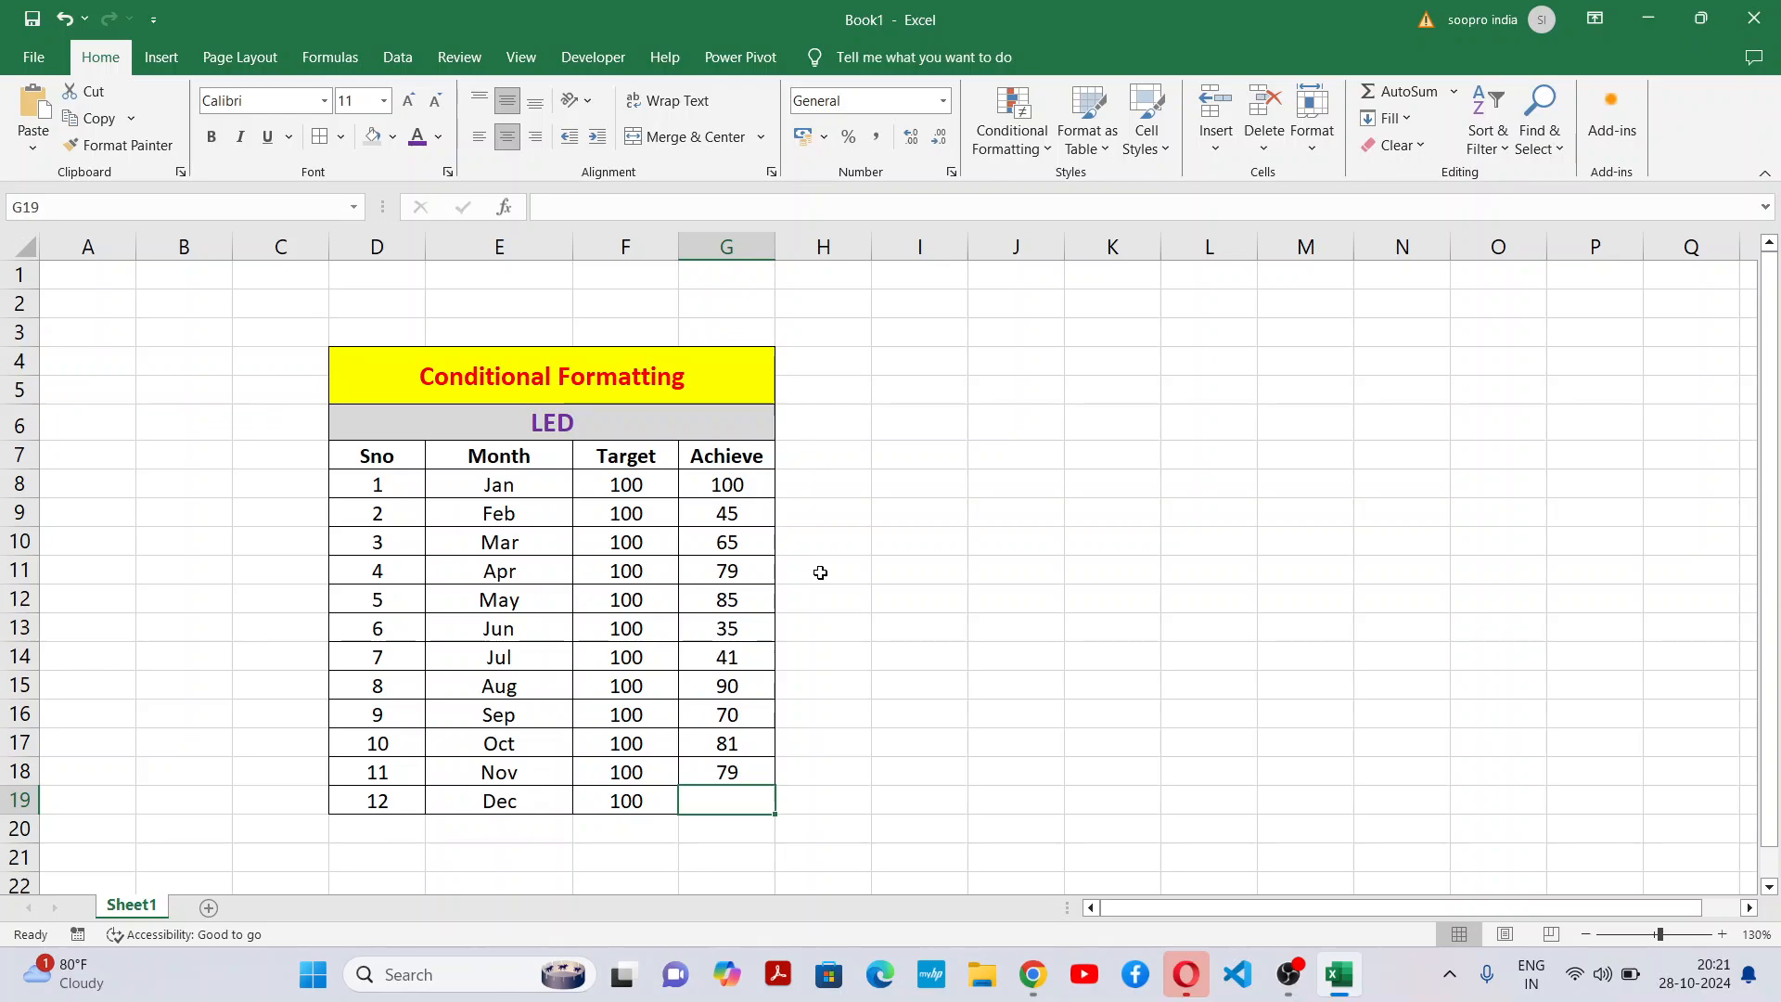
text(100)
key(Up)
key(Up)
key(Up)
key(Up)
key(Up)
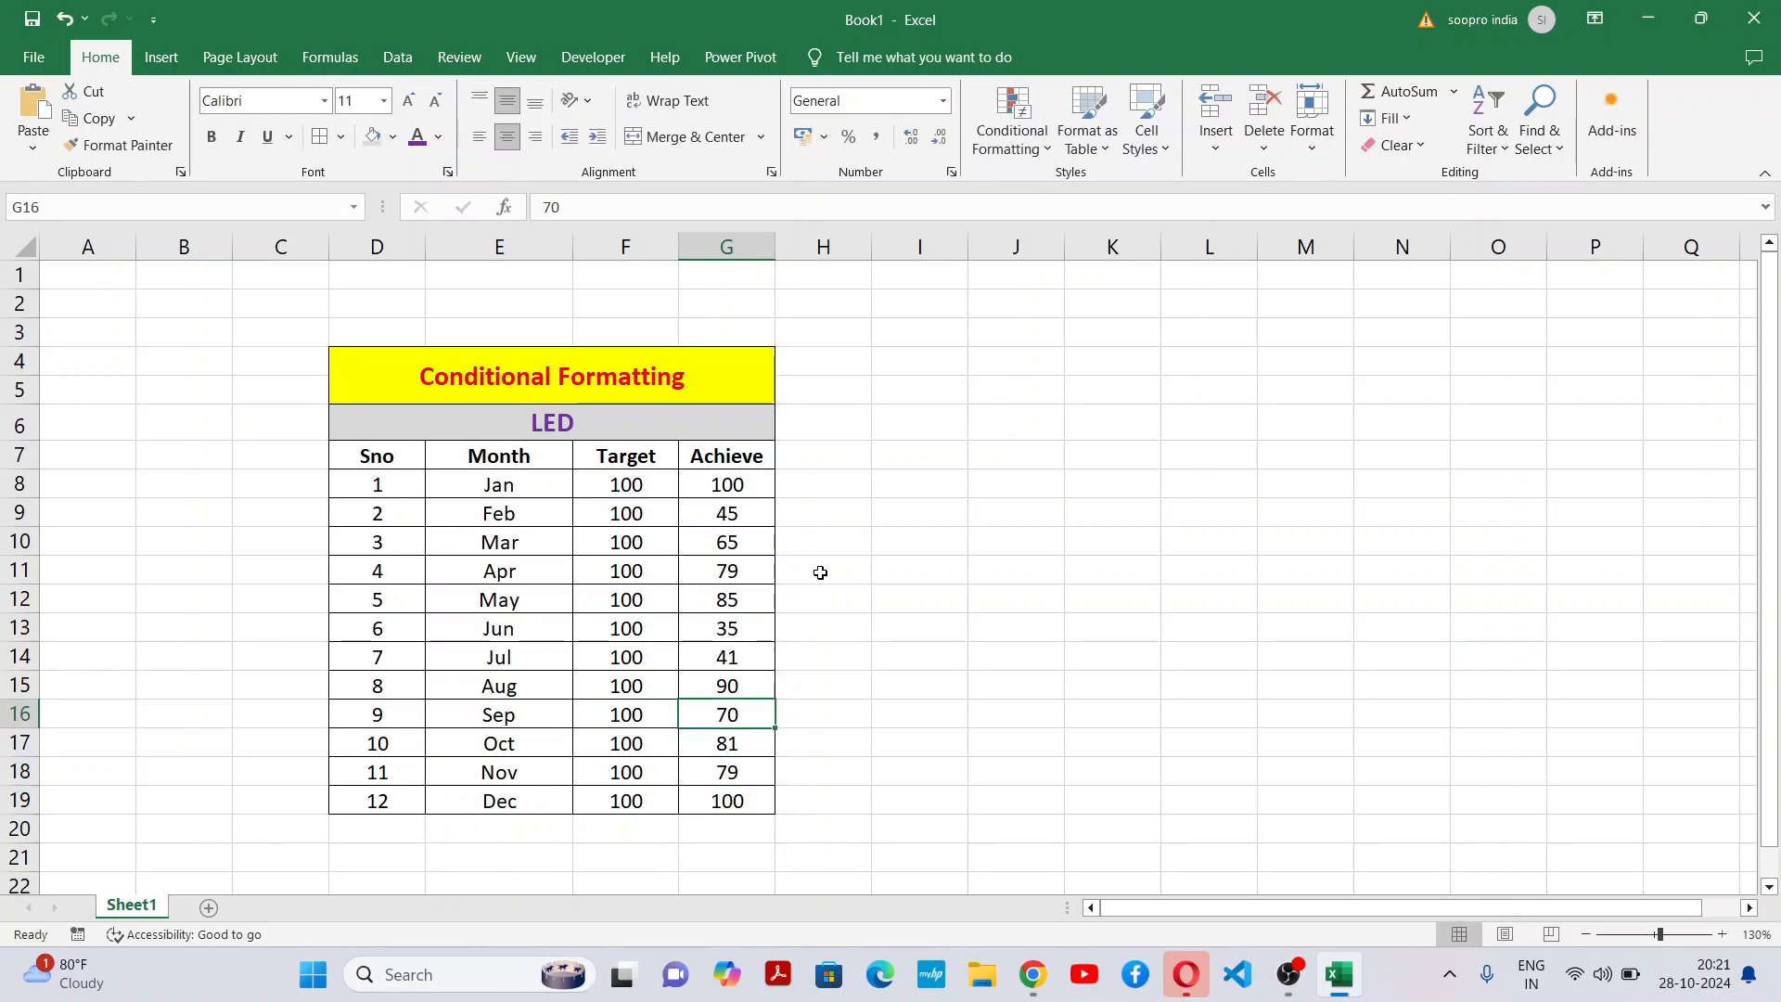
click(838, 603)
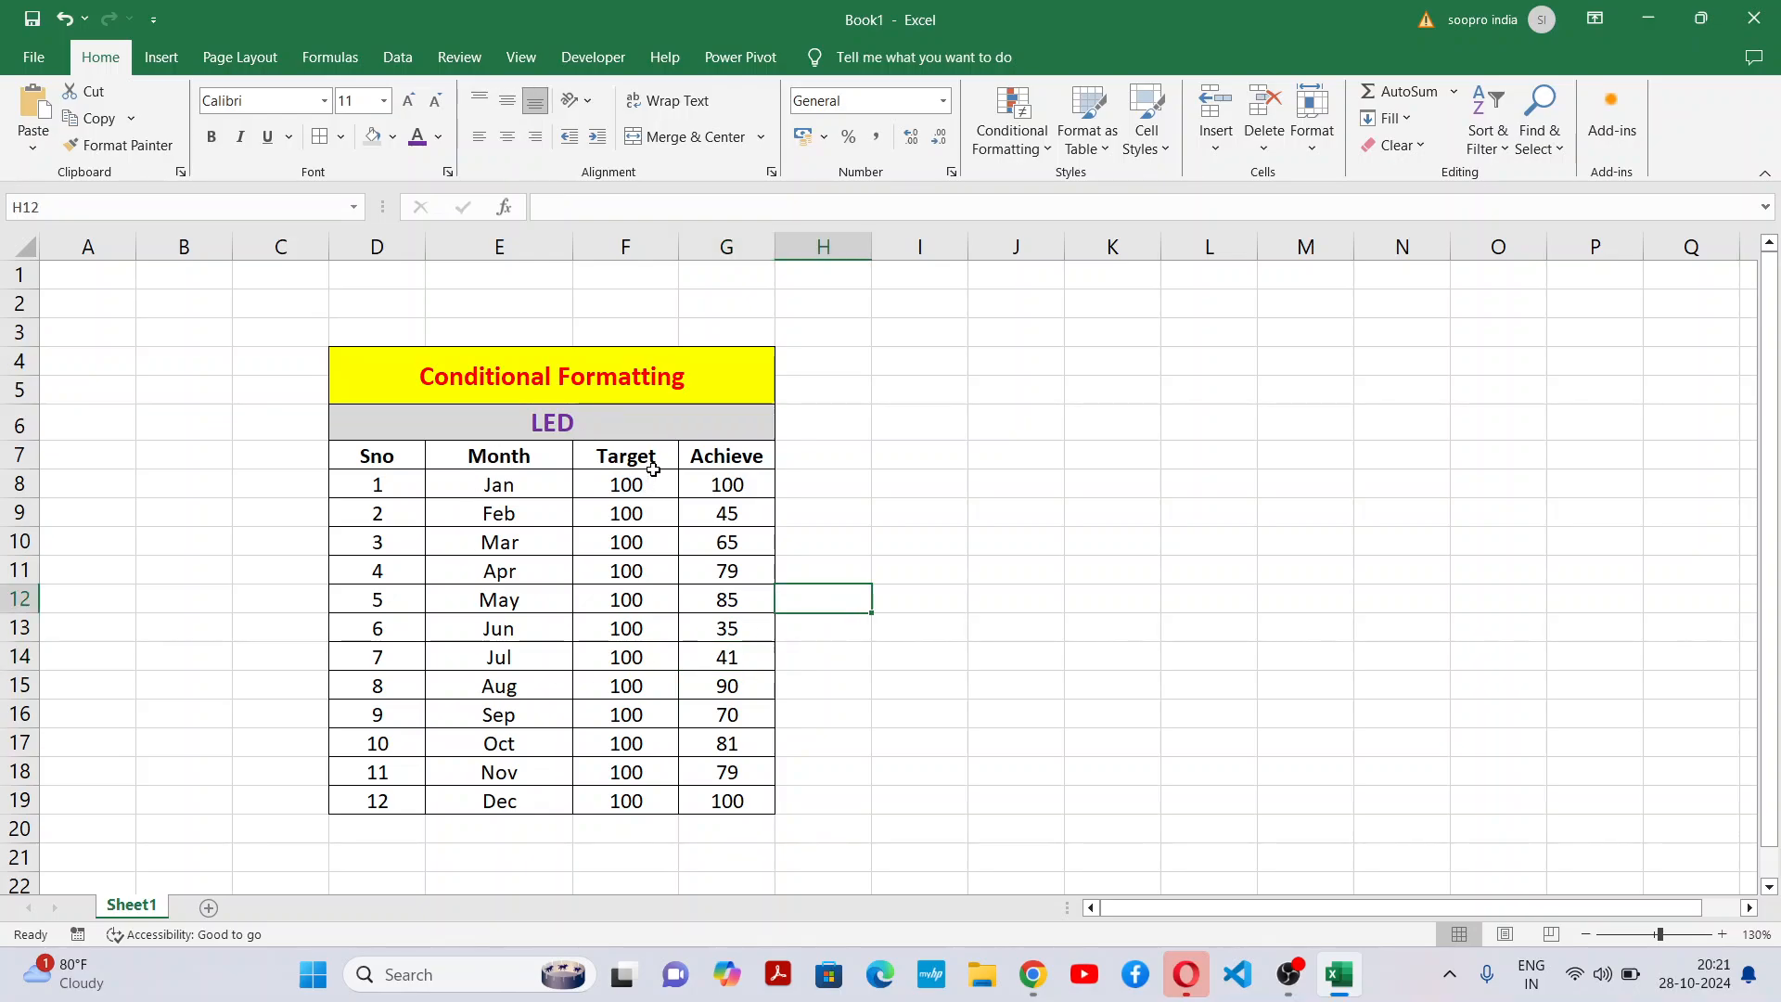
drag(651, 478, 627, 798)
click(634, 620)
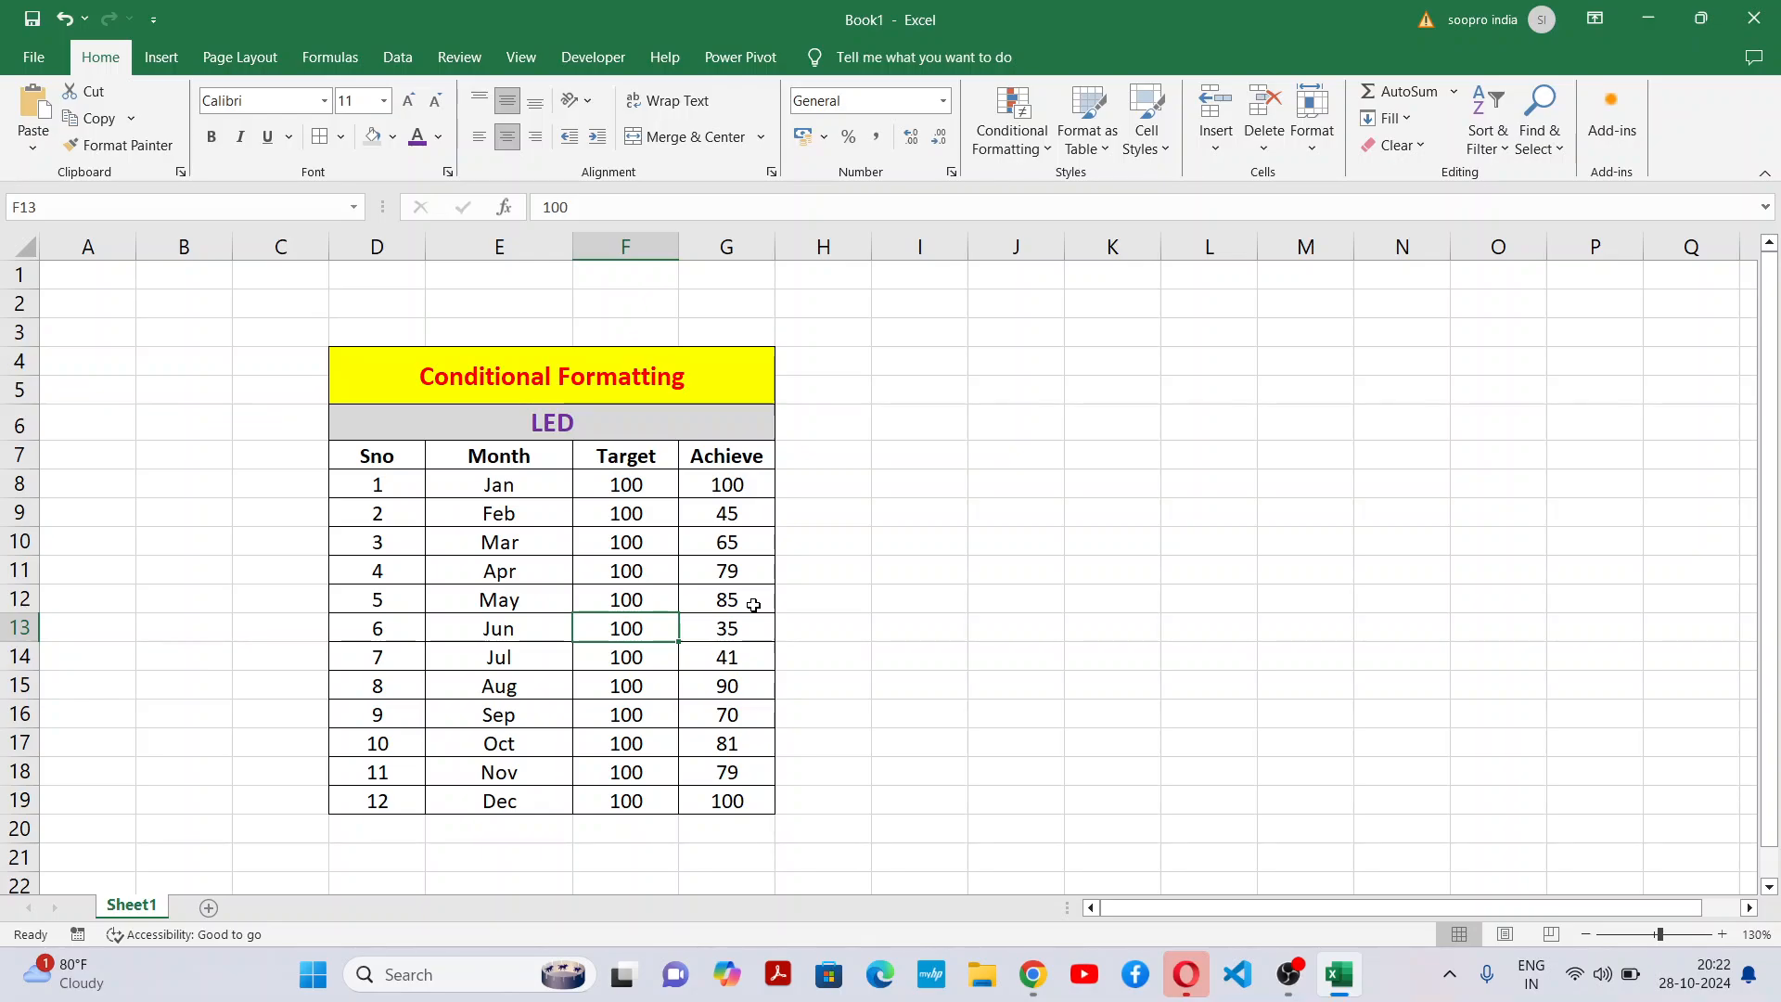
click(926, 561)
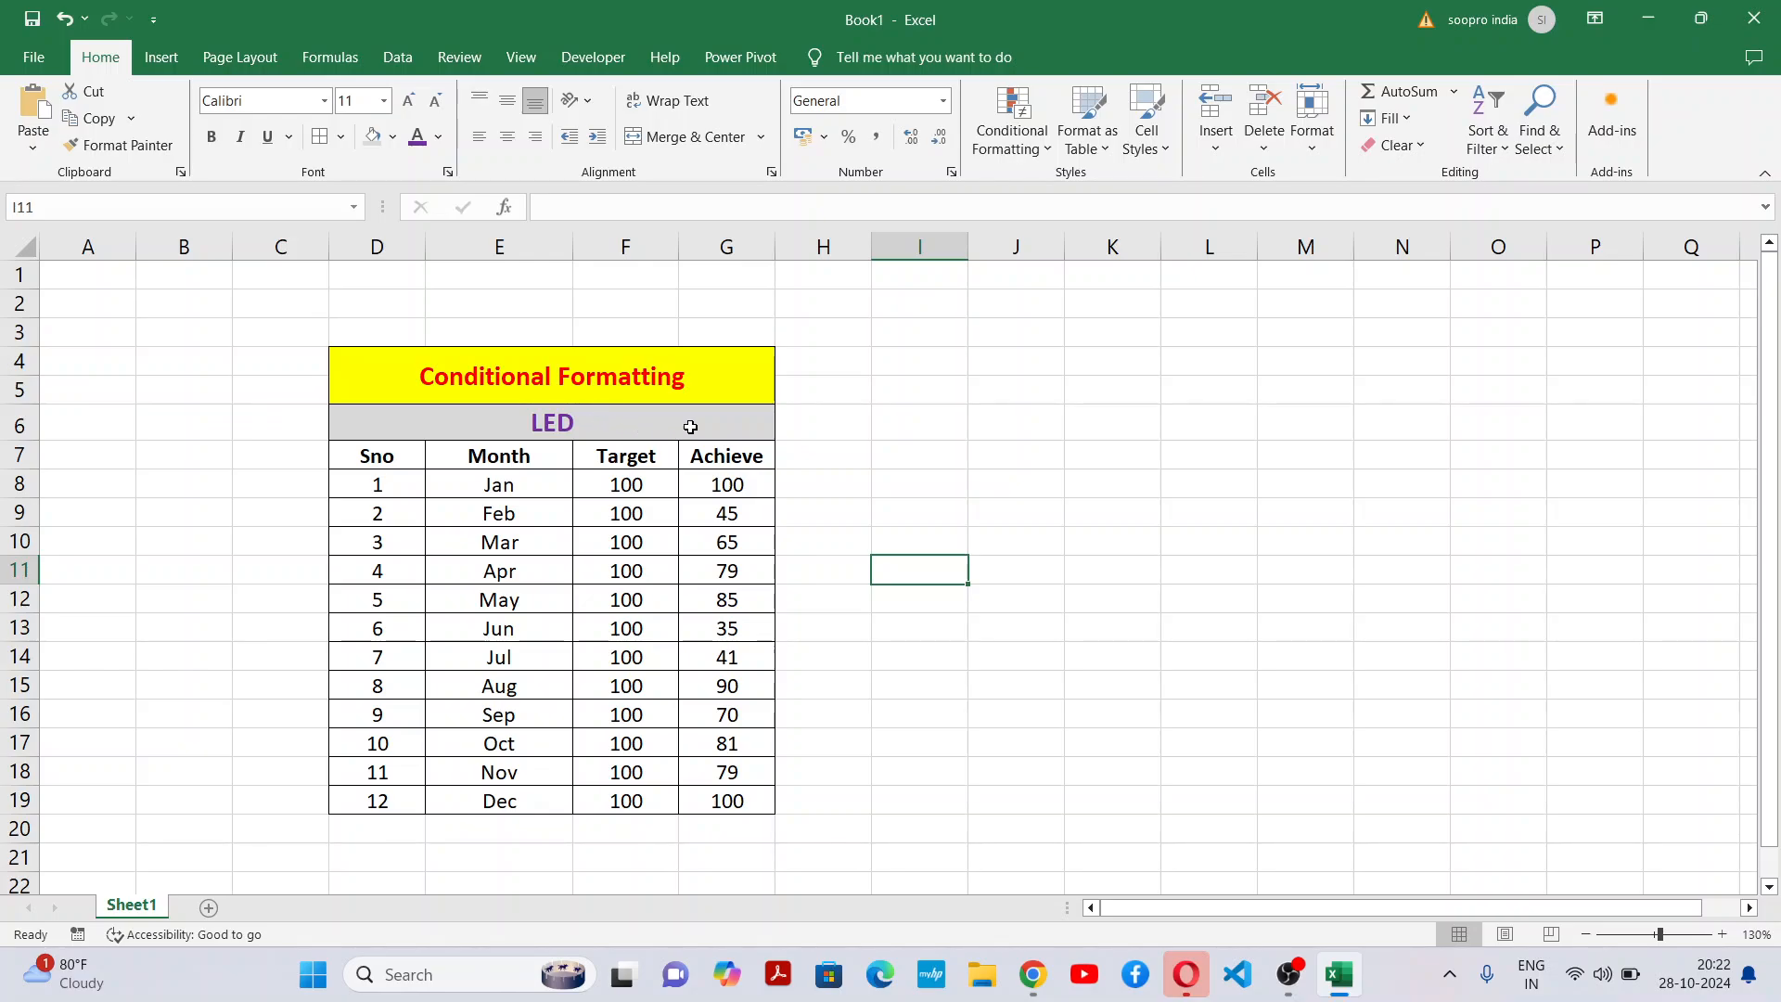
click(748, 489)
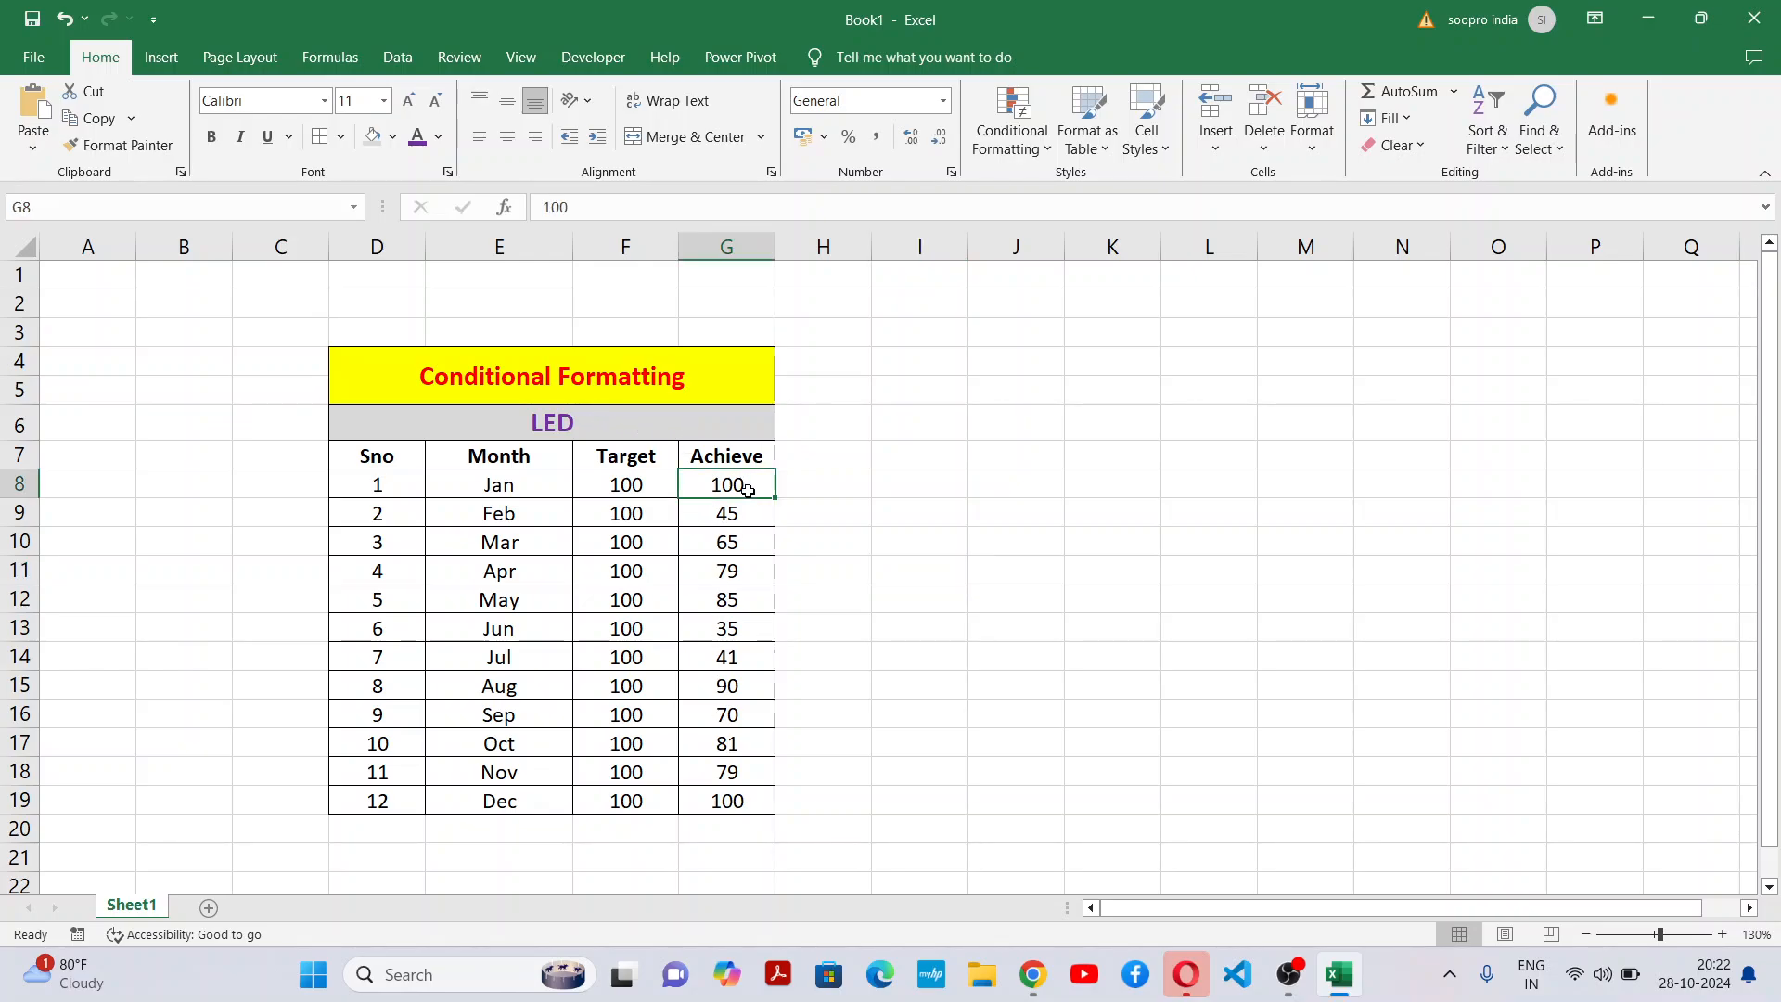
click(642, 766)
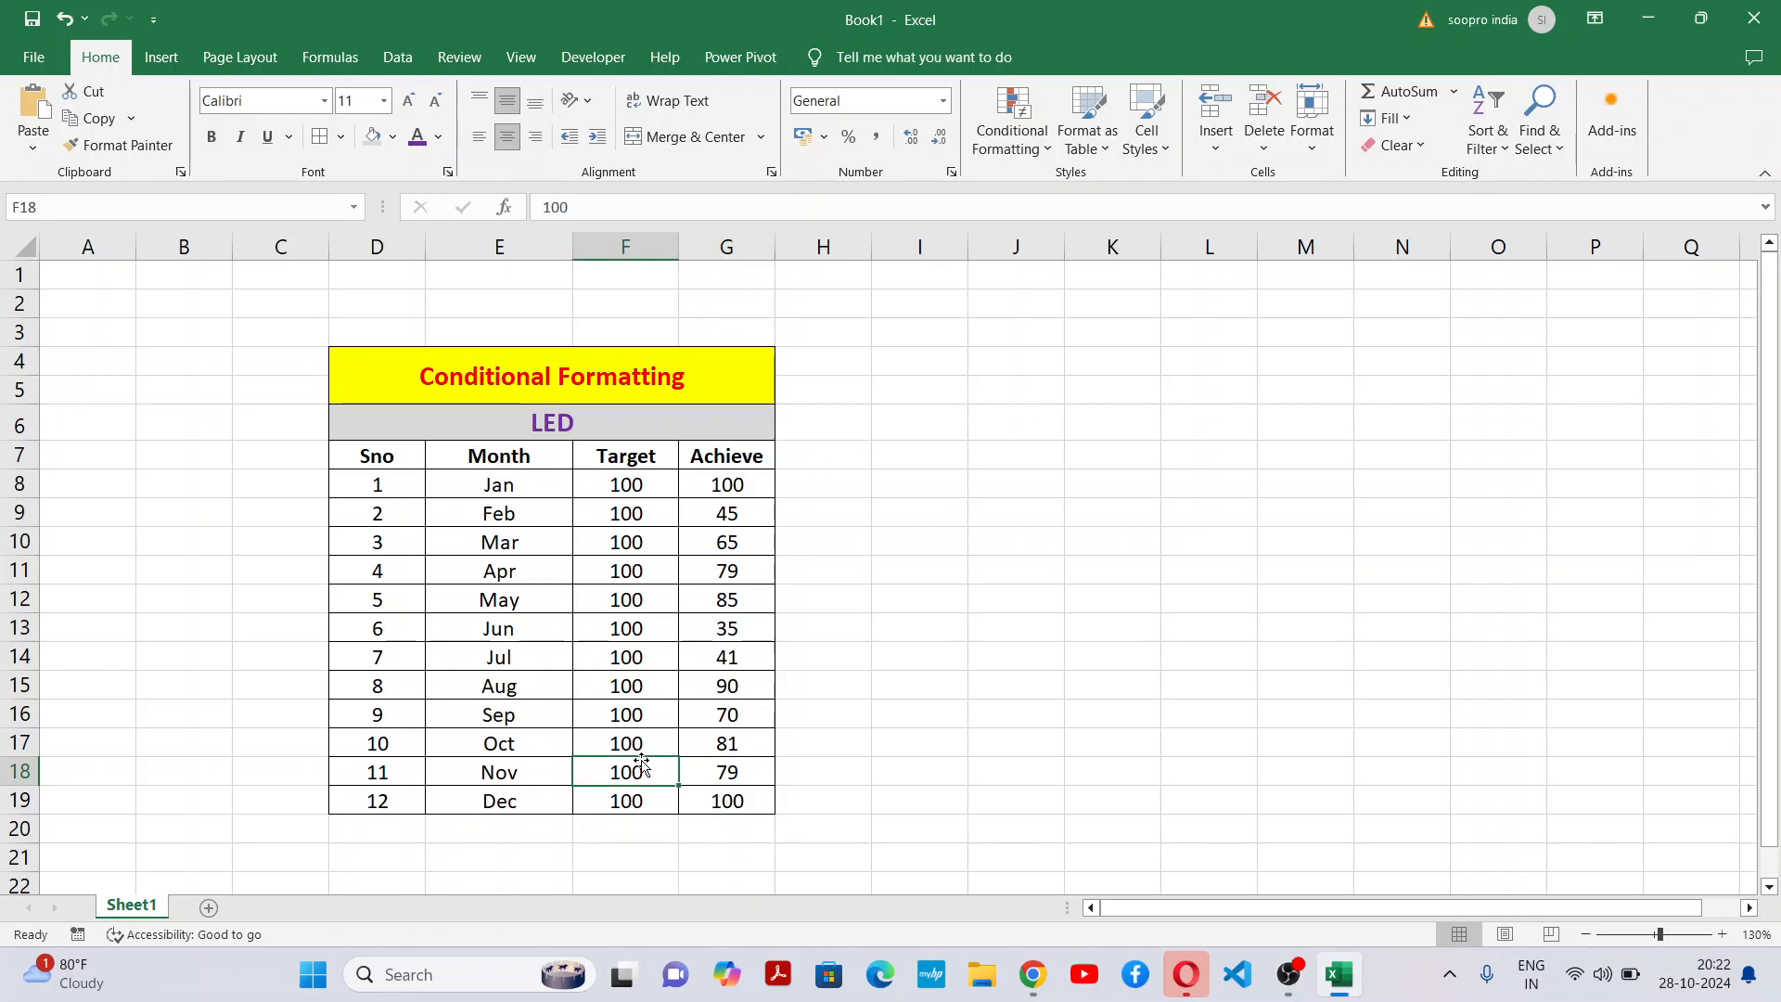
click(782, 660)
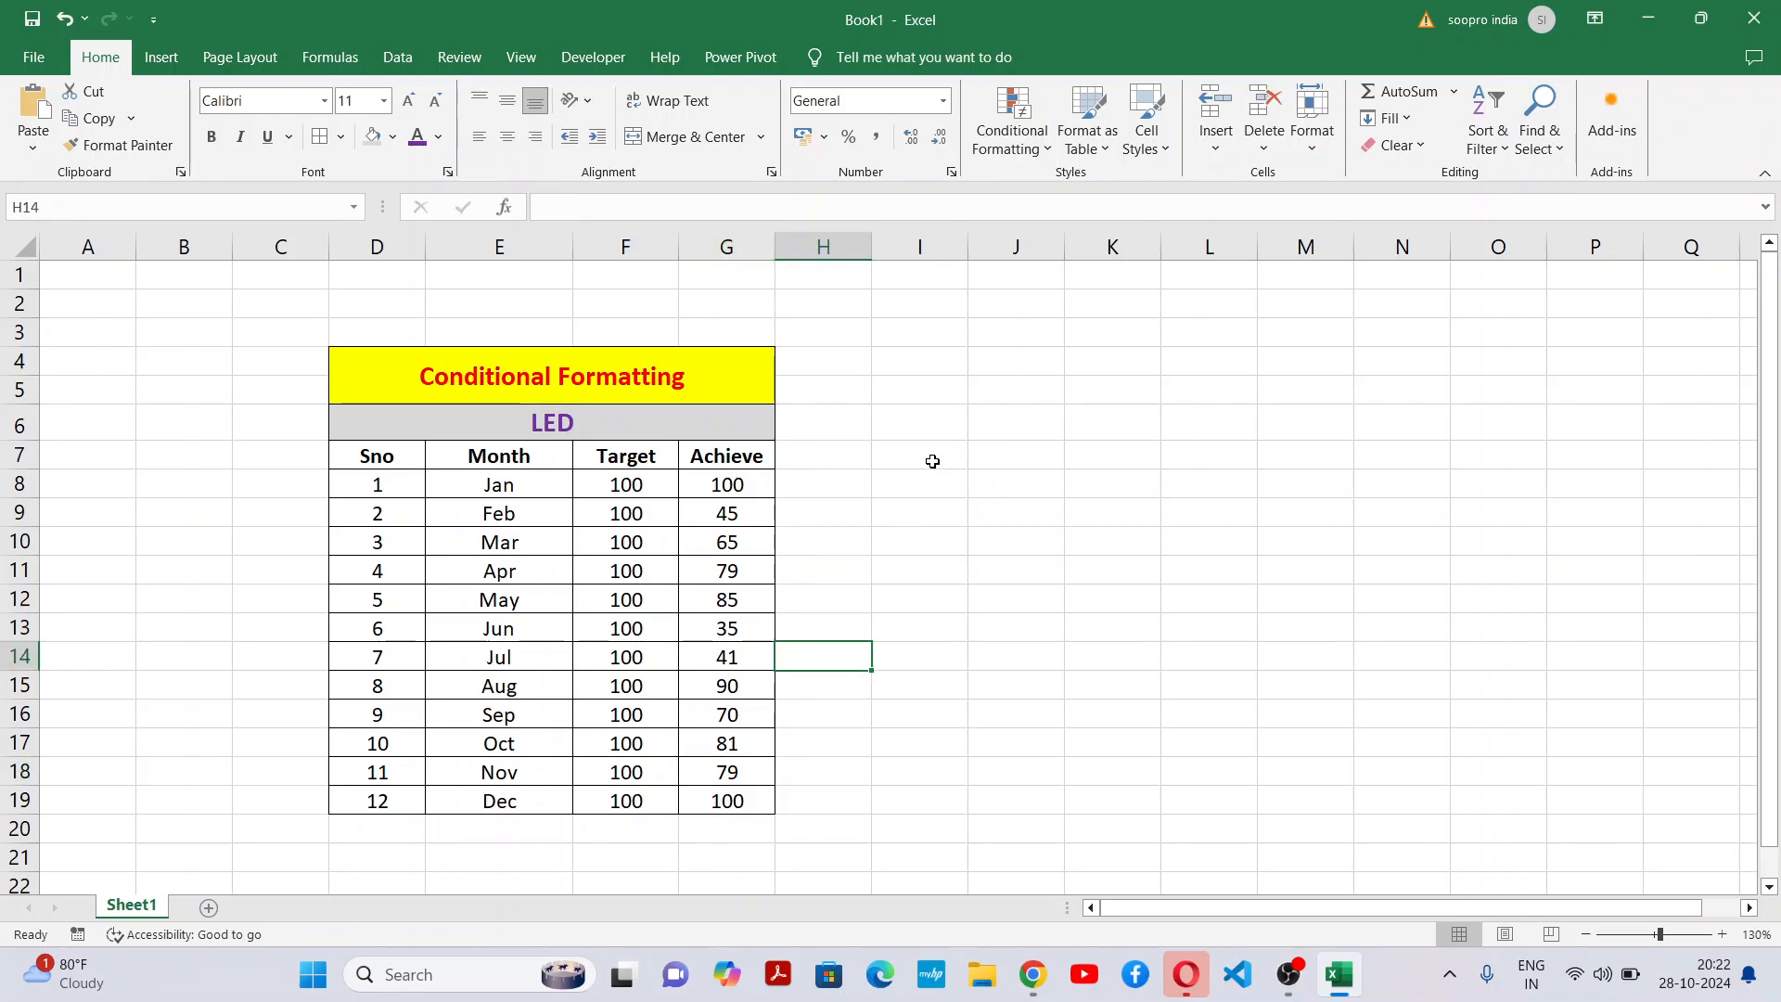
Merge cells I7:M9 across so each row is one cell, and apply all borders to the three rows.
drag(933, 461, 1308, 519)
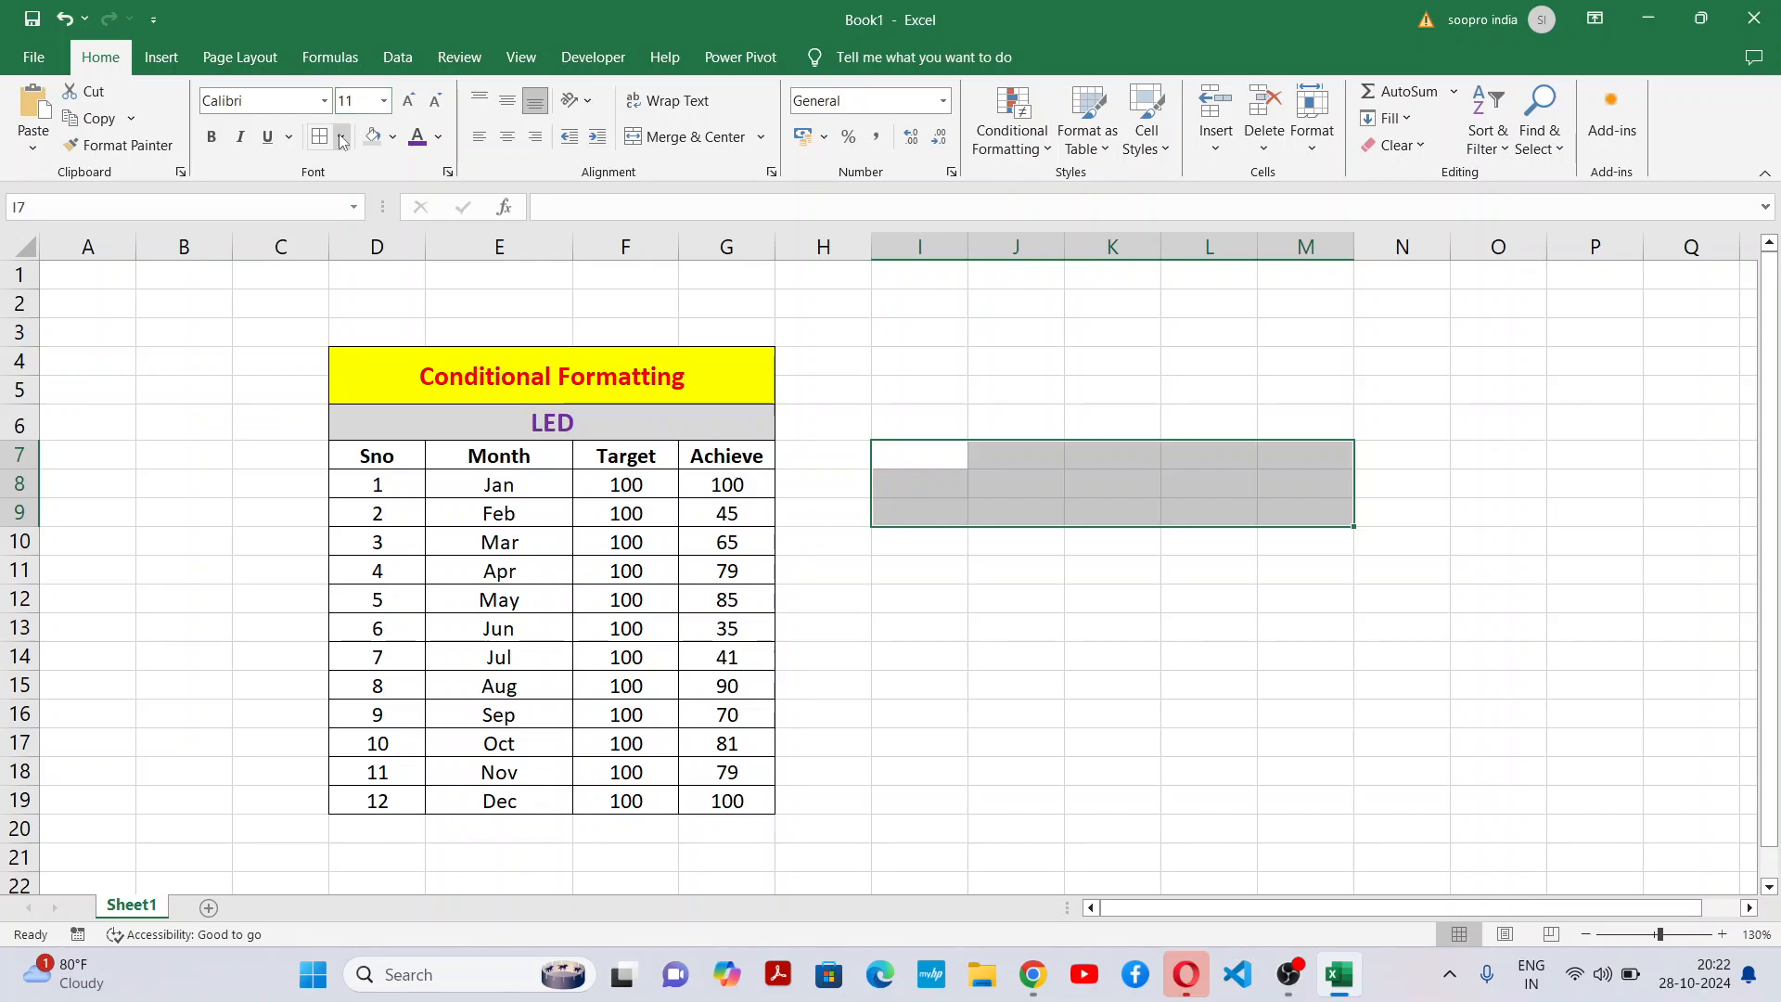
click(768, 139)
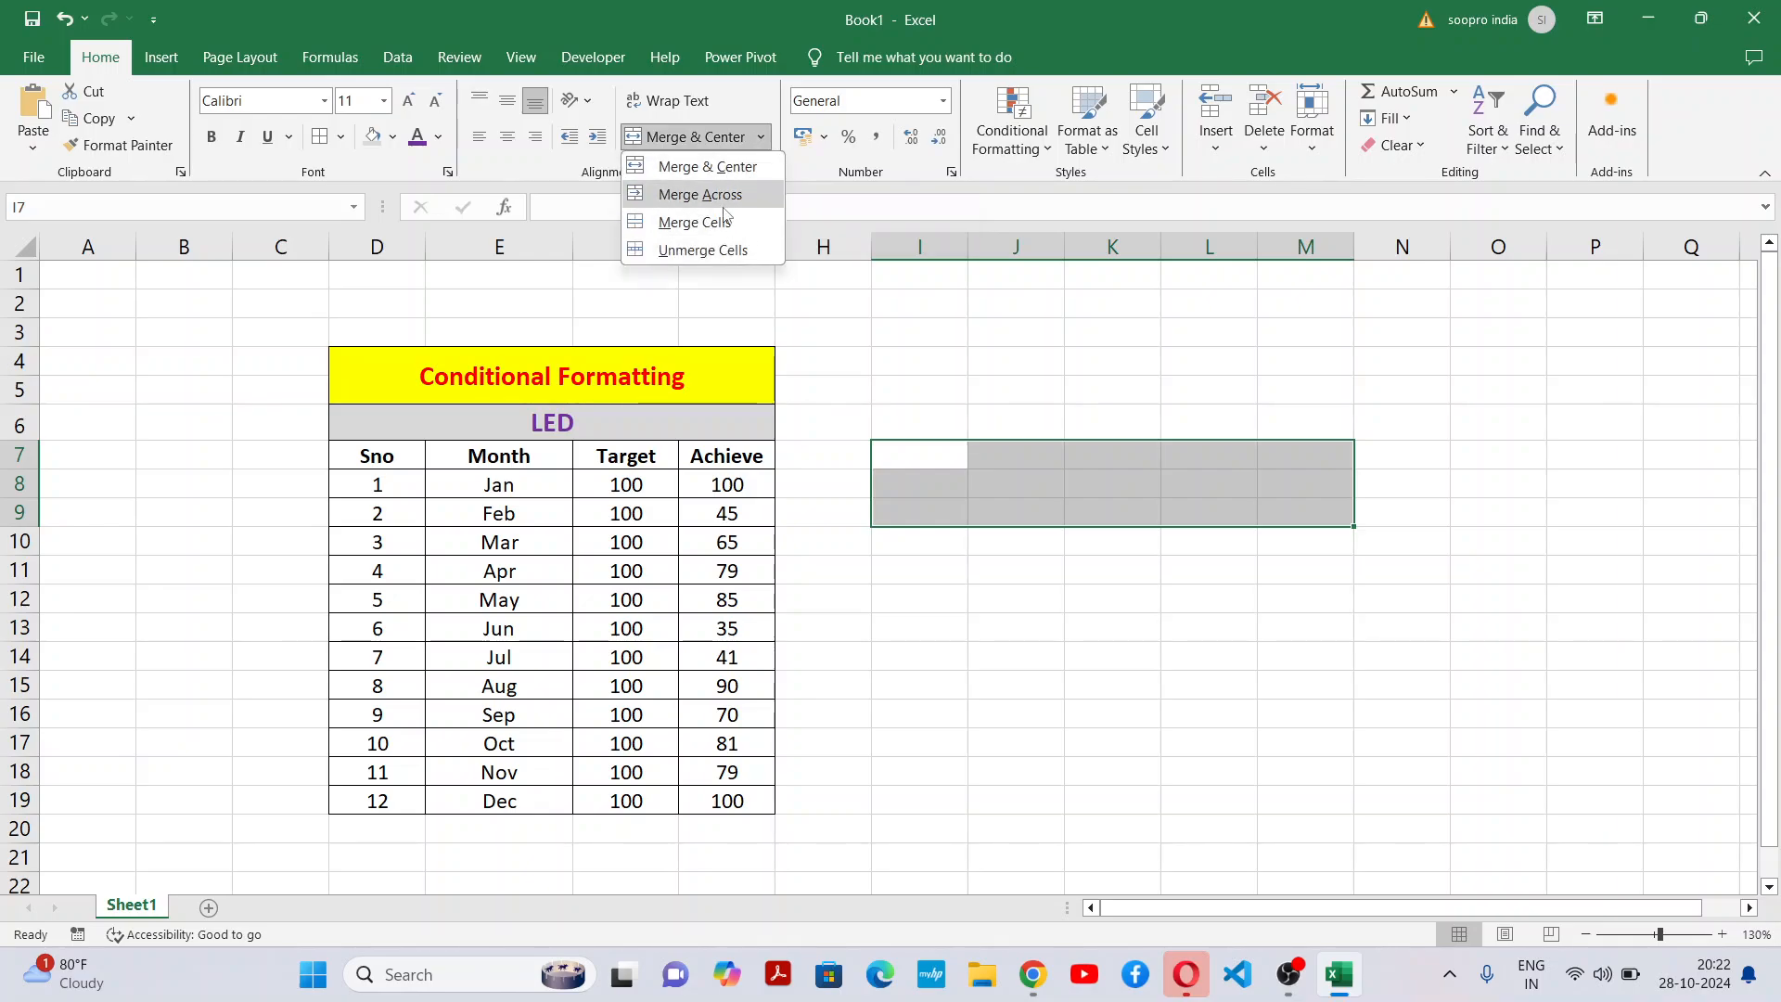
click(743, 194)
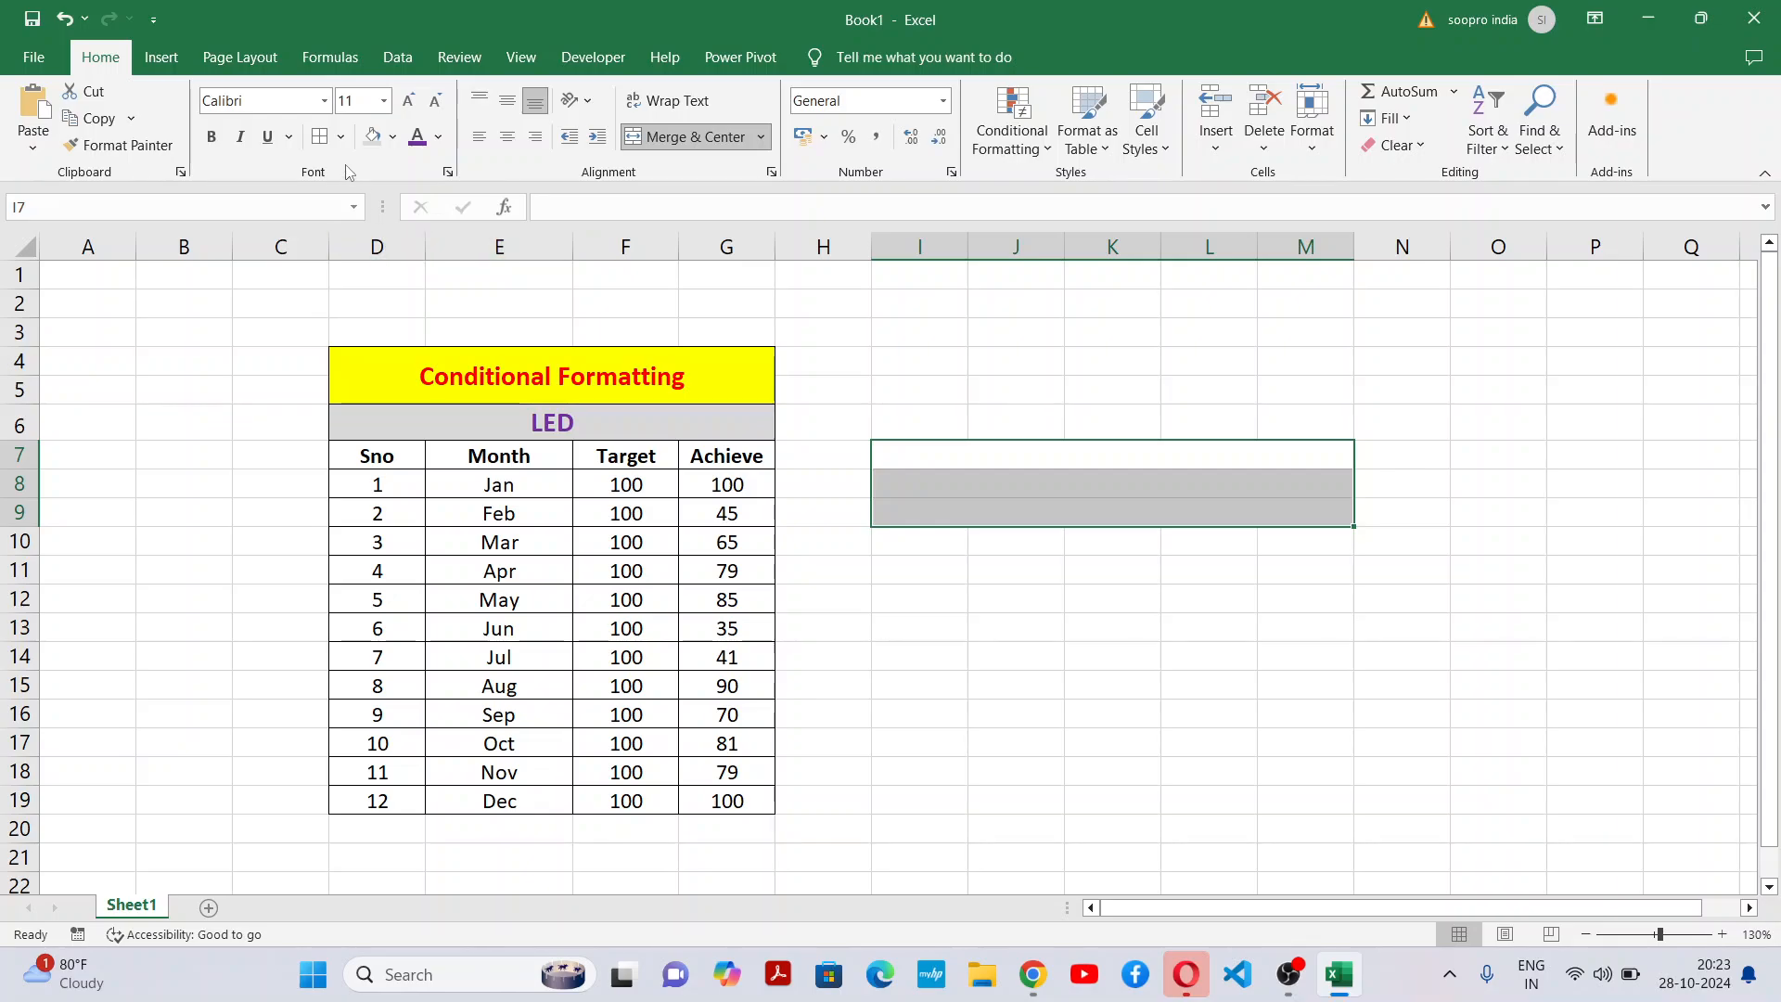
click(323, 137)
click(1255, 618)
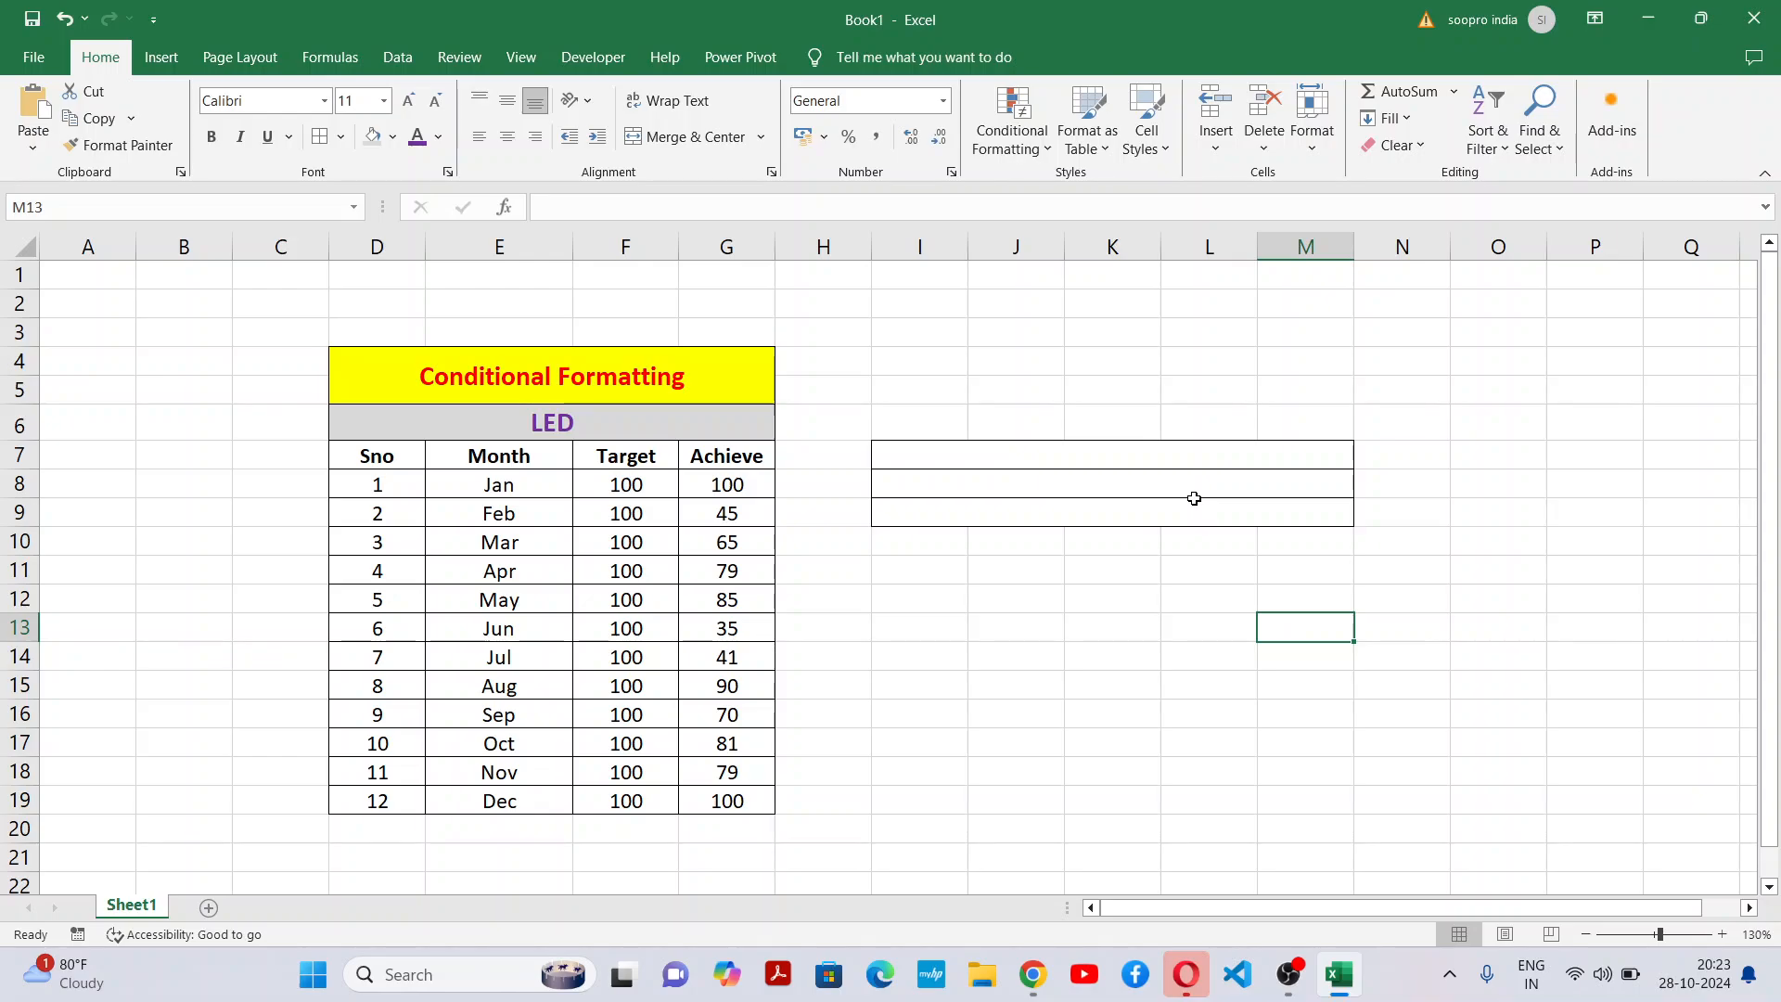
Enter the rule text "Fill With red color if less than 50" in merged cell I7.
click(1299, 453)
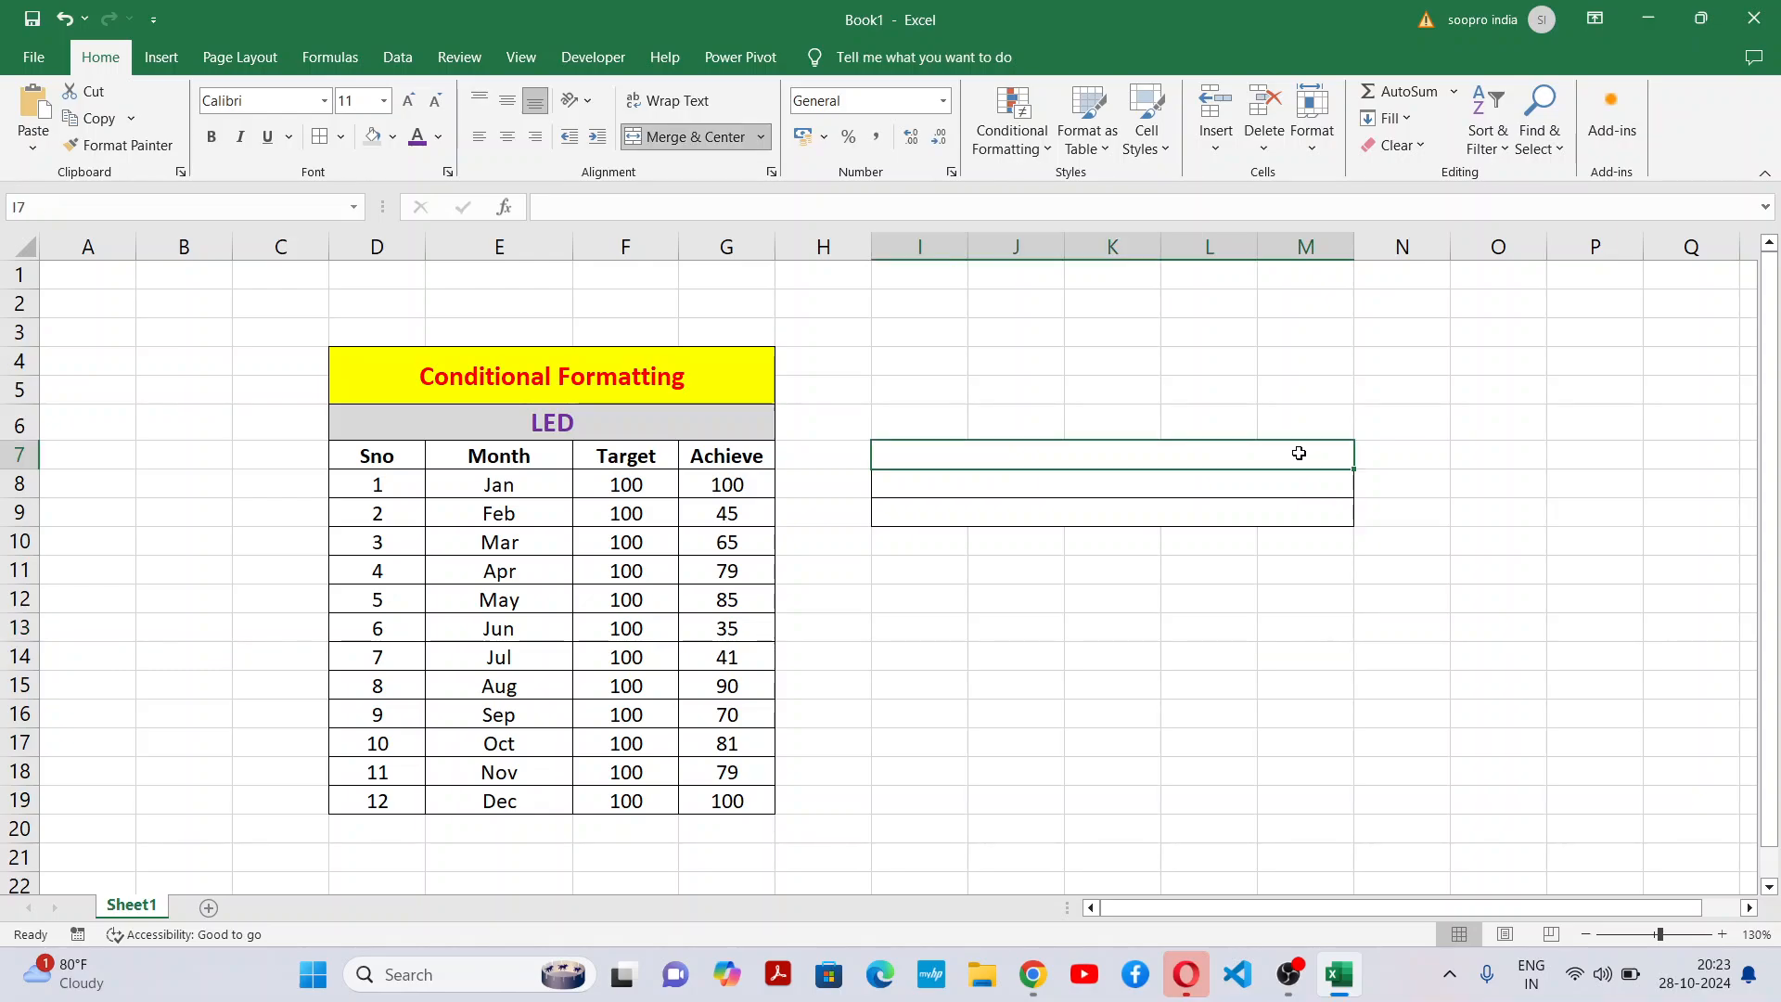
text(Fill With )
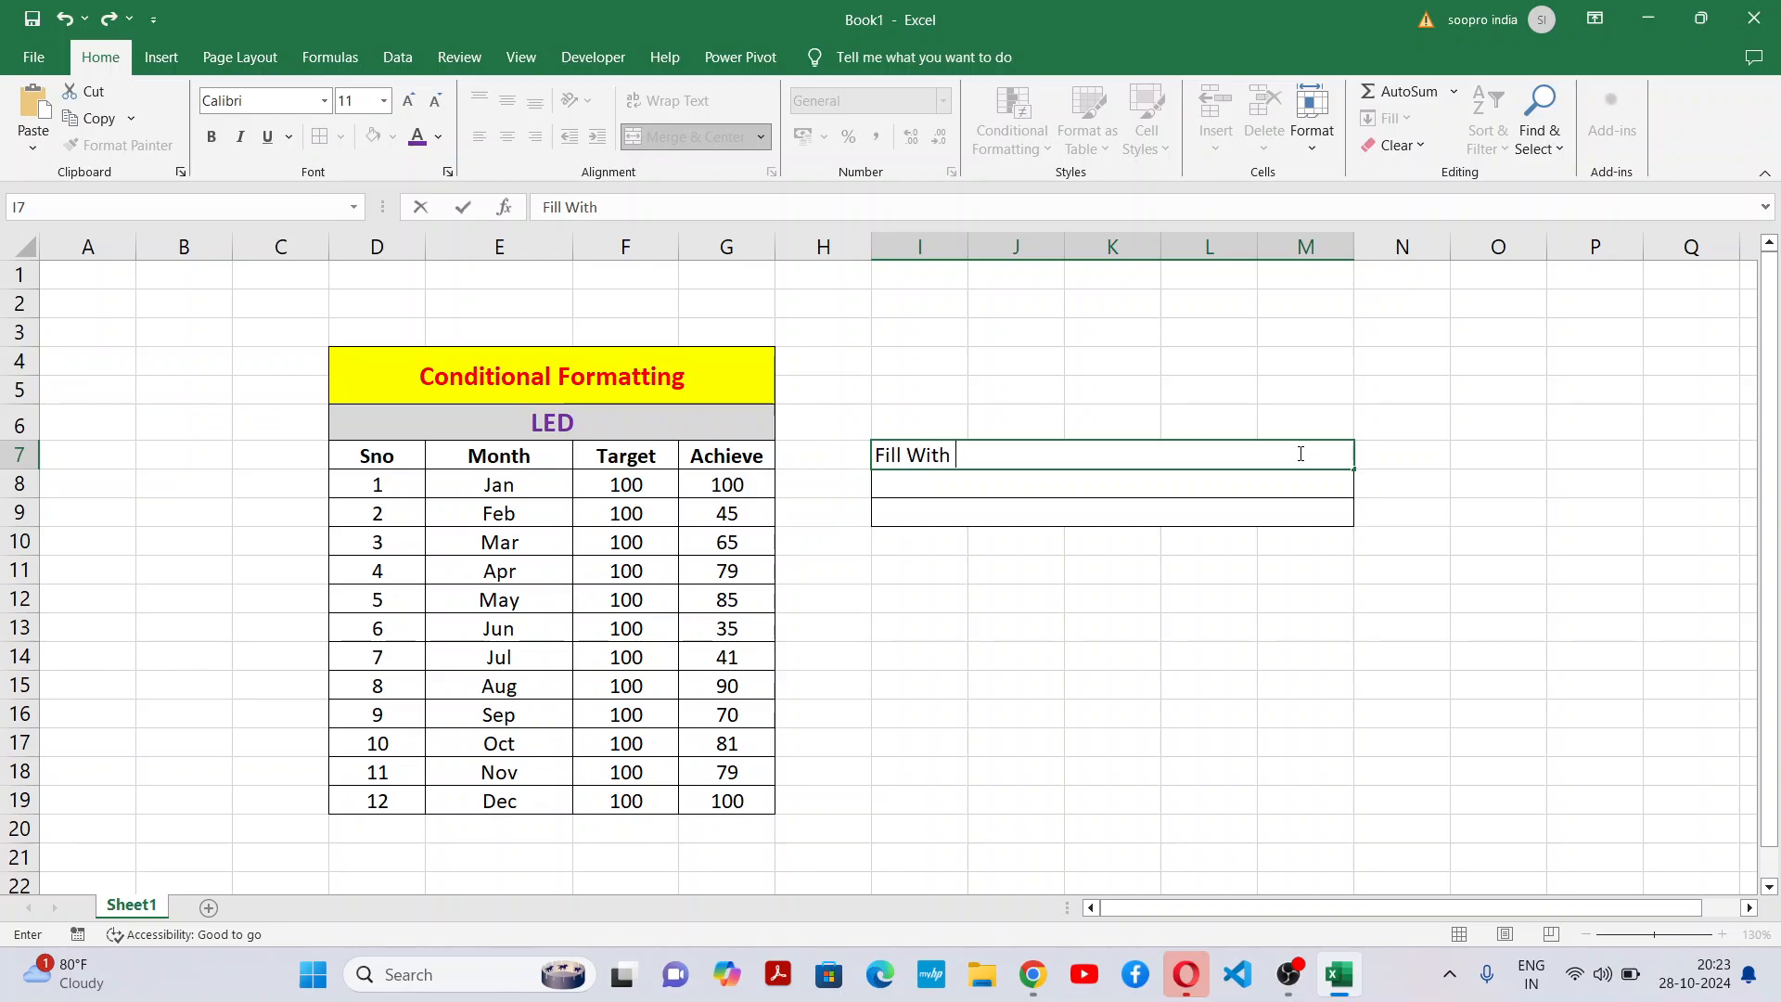
text(rec)
text(d colo)
text(r if less than )
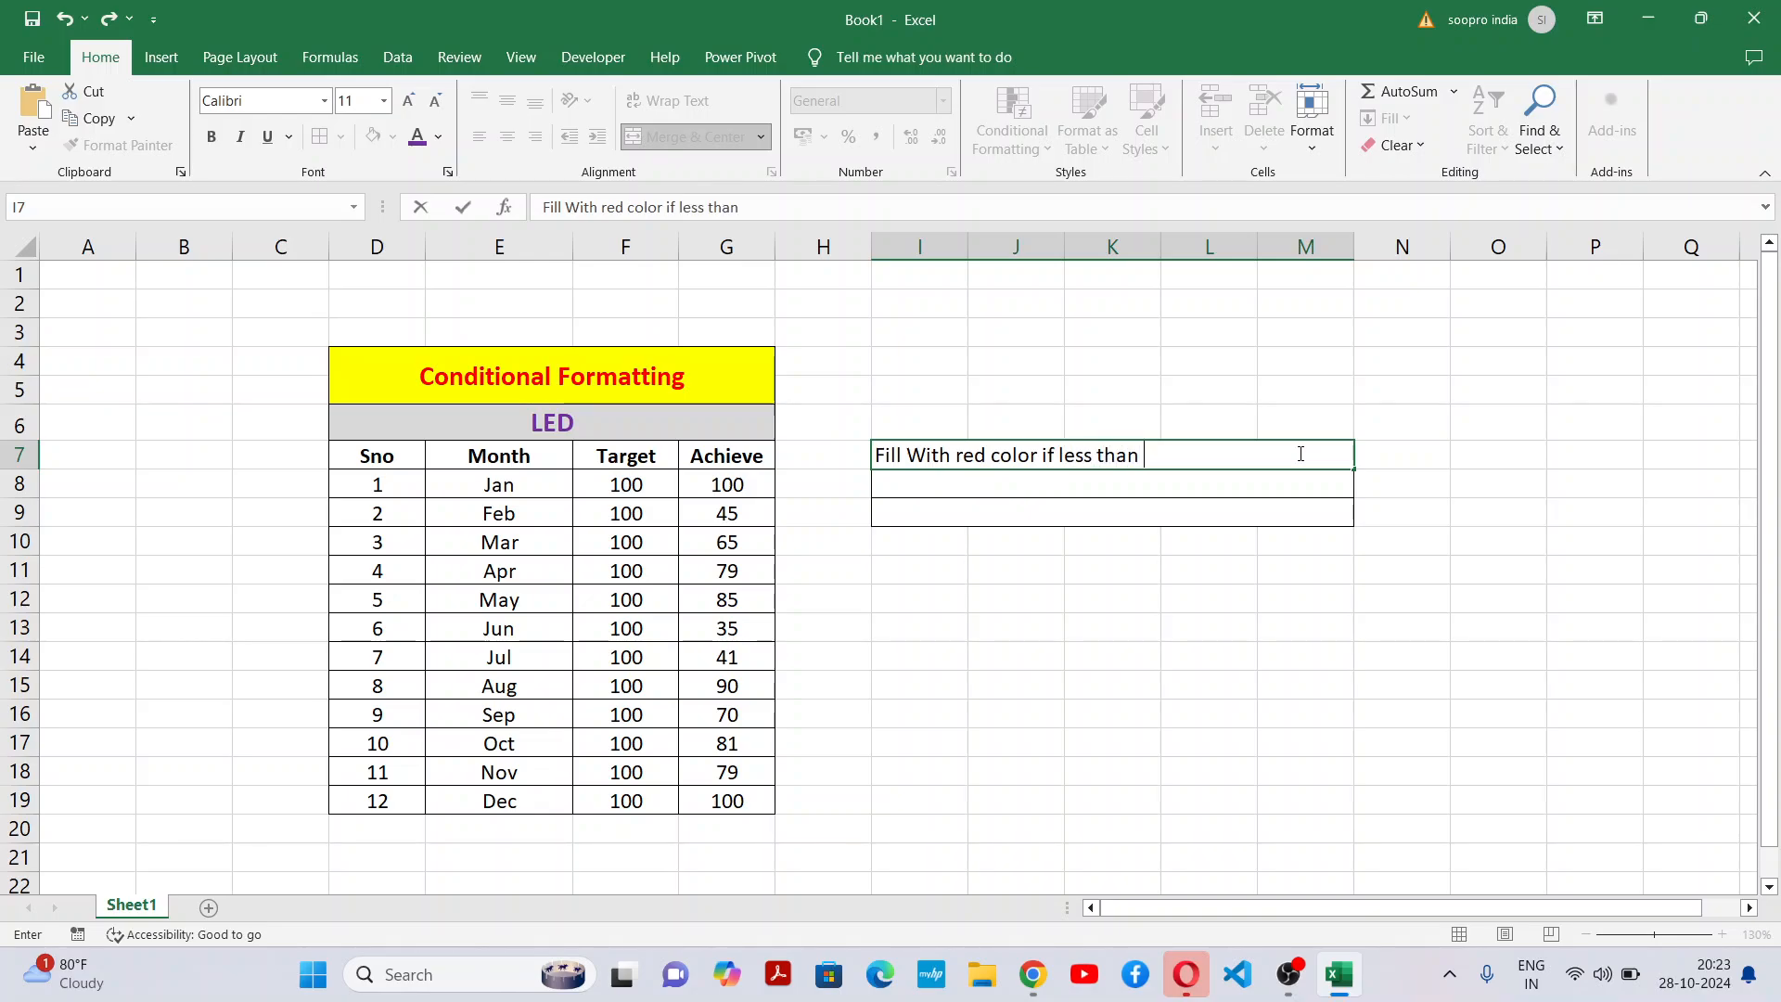
text(50)
click(1264, 605)
Centre the contents of the three merged rows I7:M9 horizontally and vertically.
drag(1138, 445, 1133, 513)
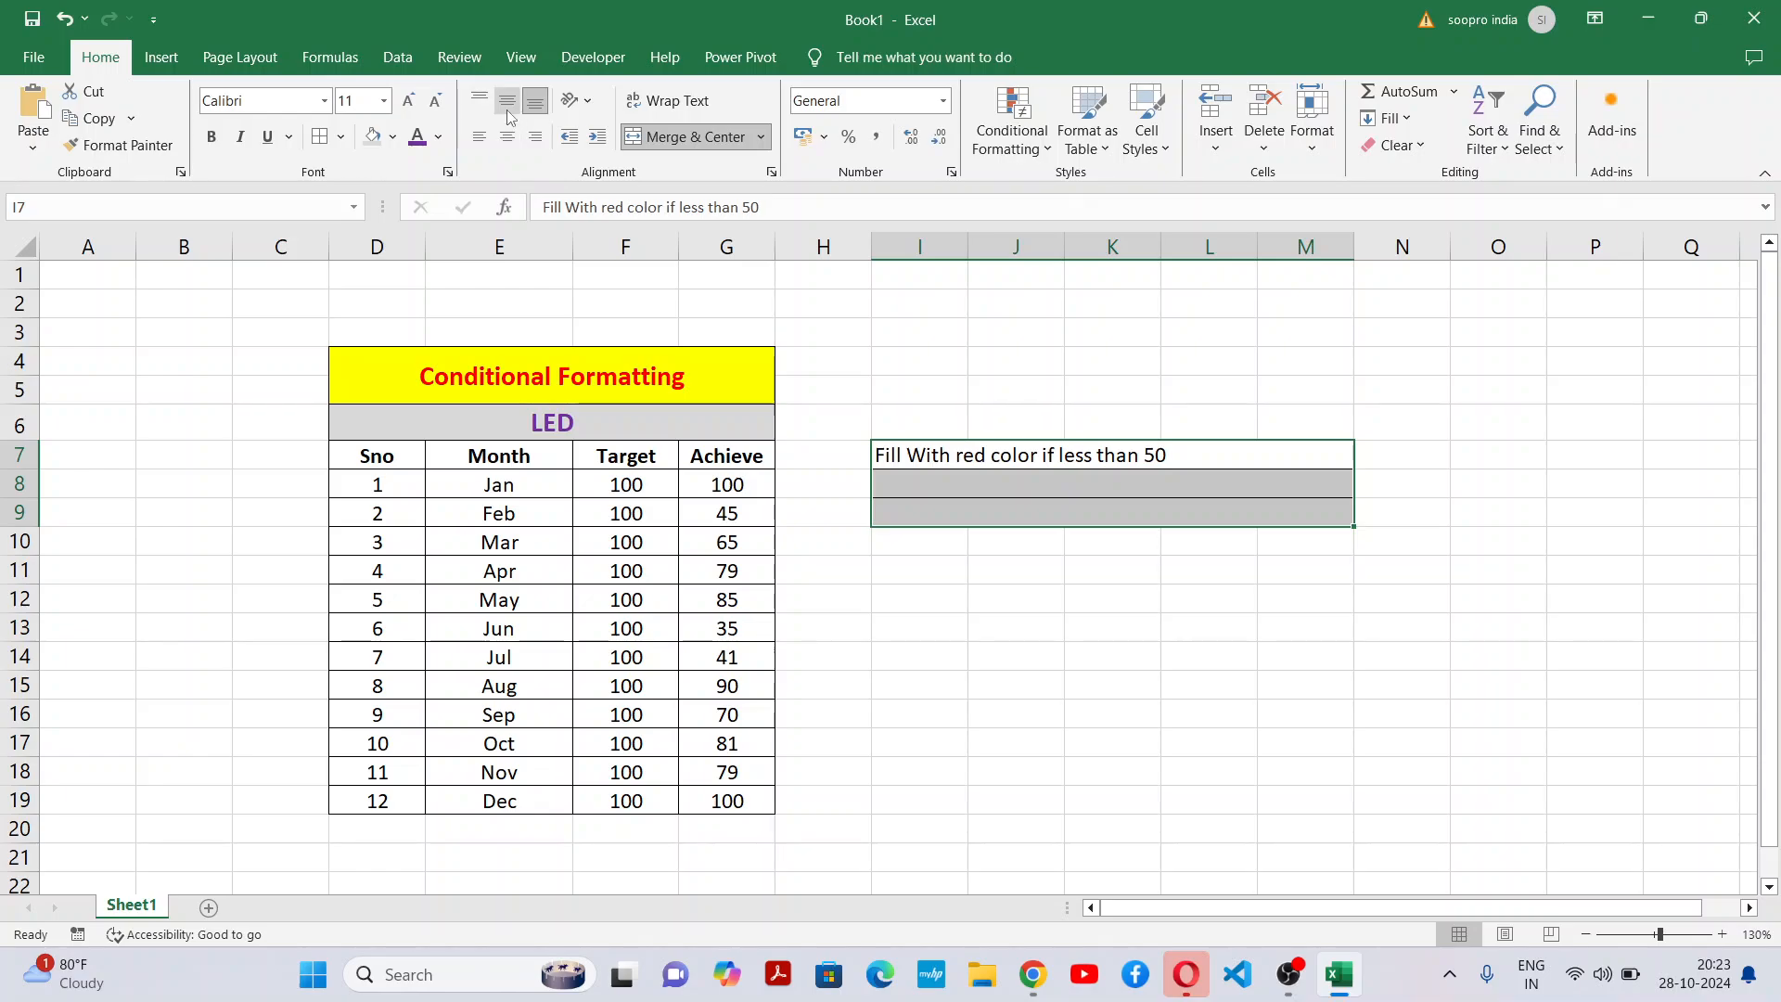
click(1028, 573)
drag(1080, 453, 1082, 506)
click(507, 137)
Fill merged cell I7, containing the less-than-50 rule, with standard red.
click(1162, 455)
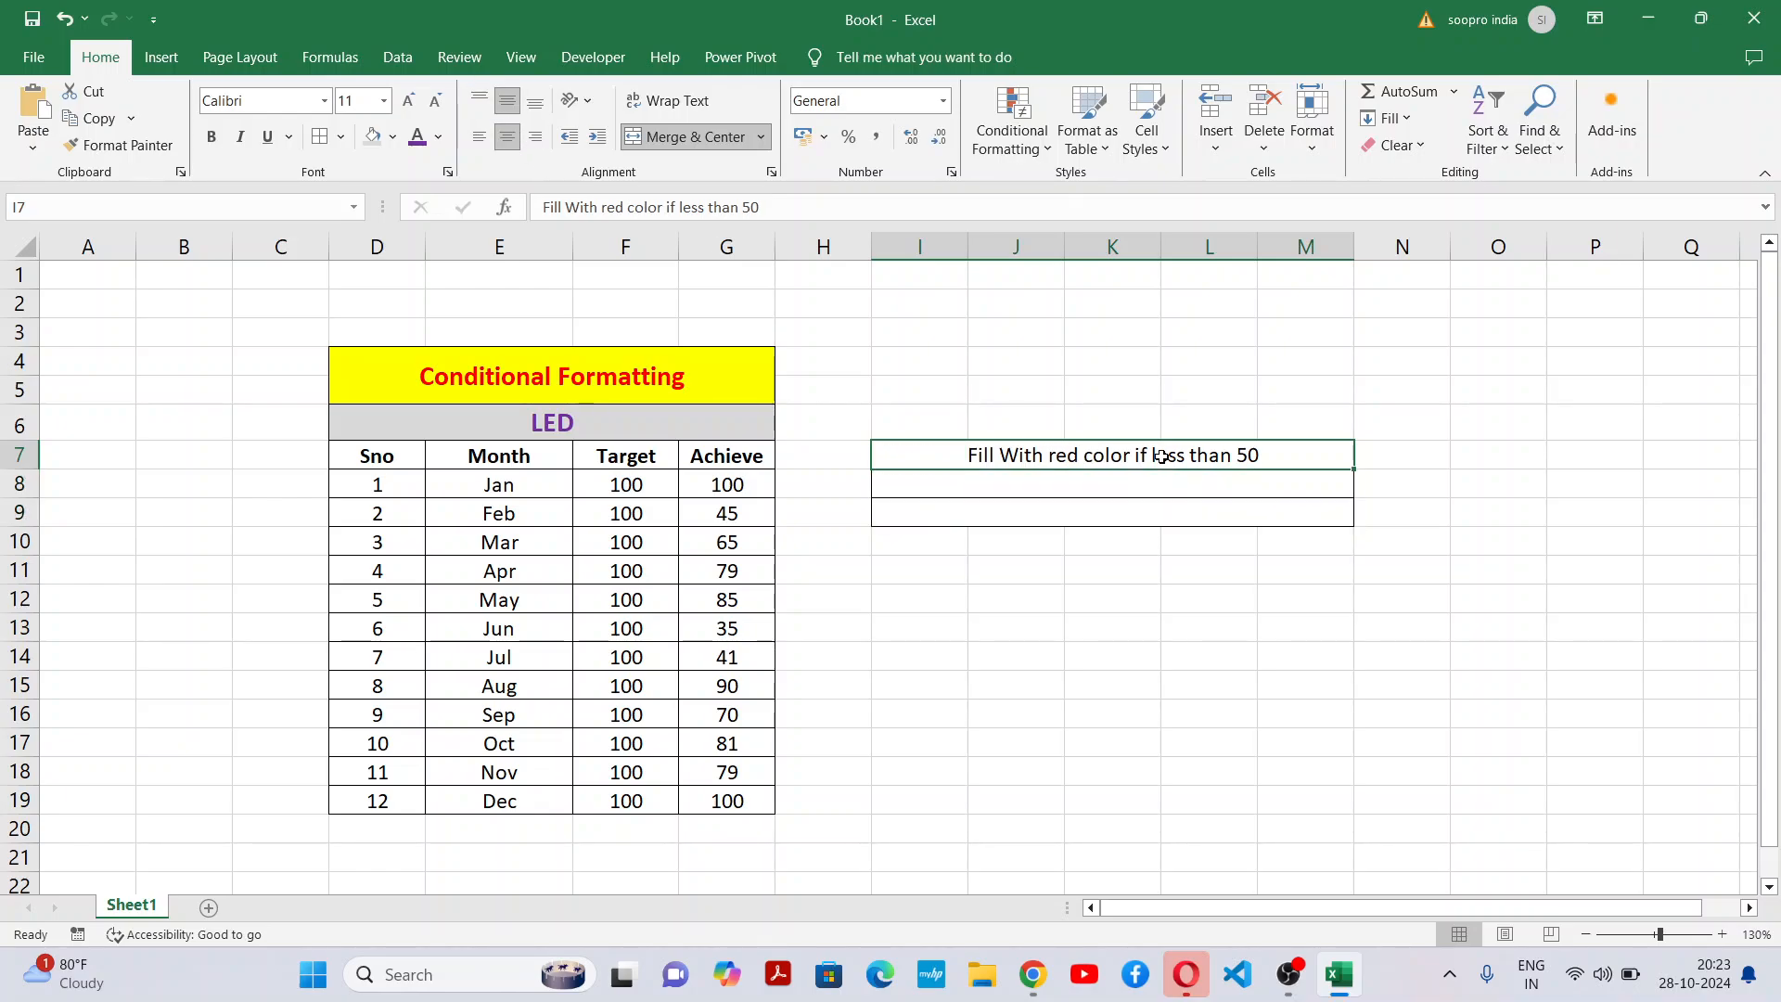
click(393, 139)
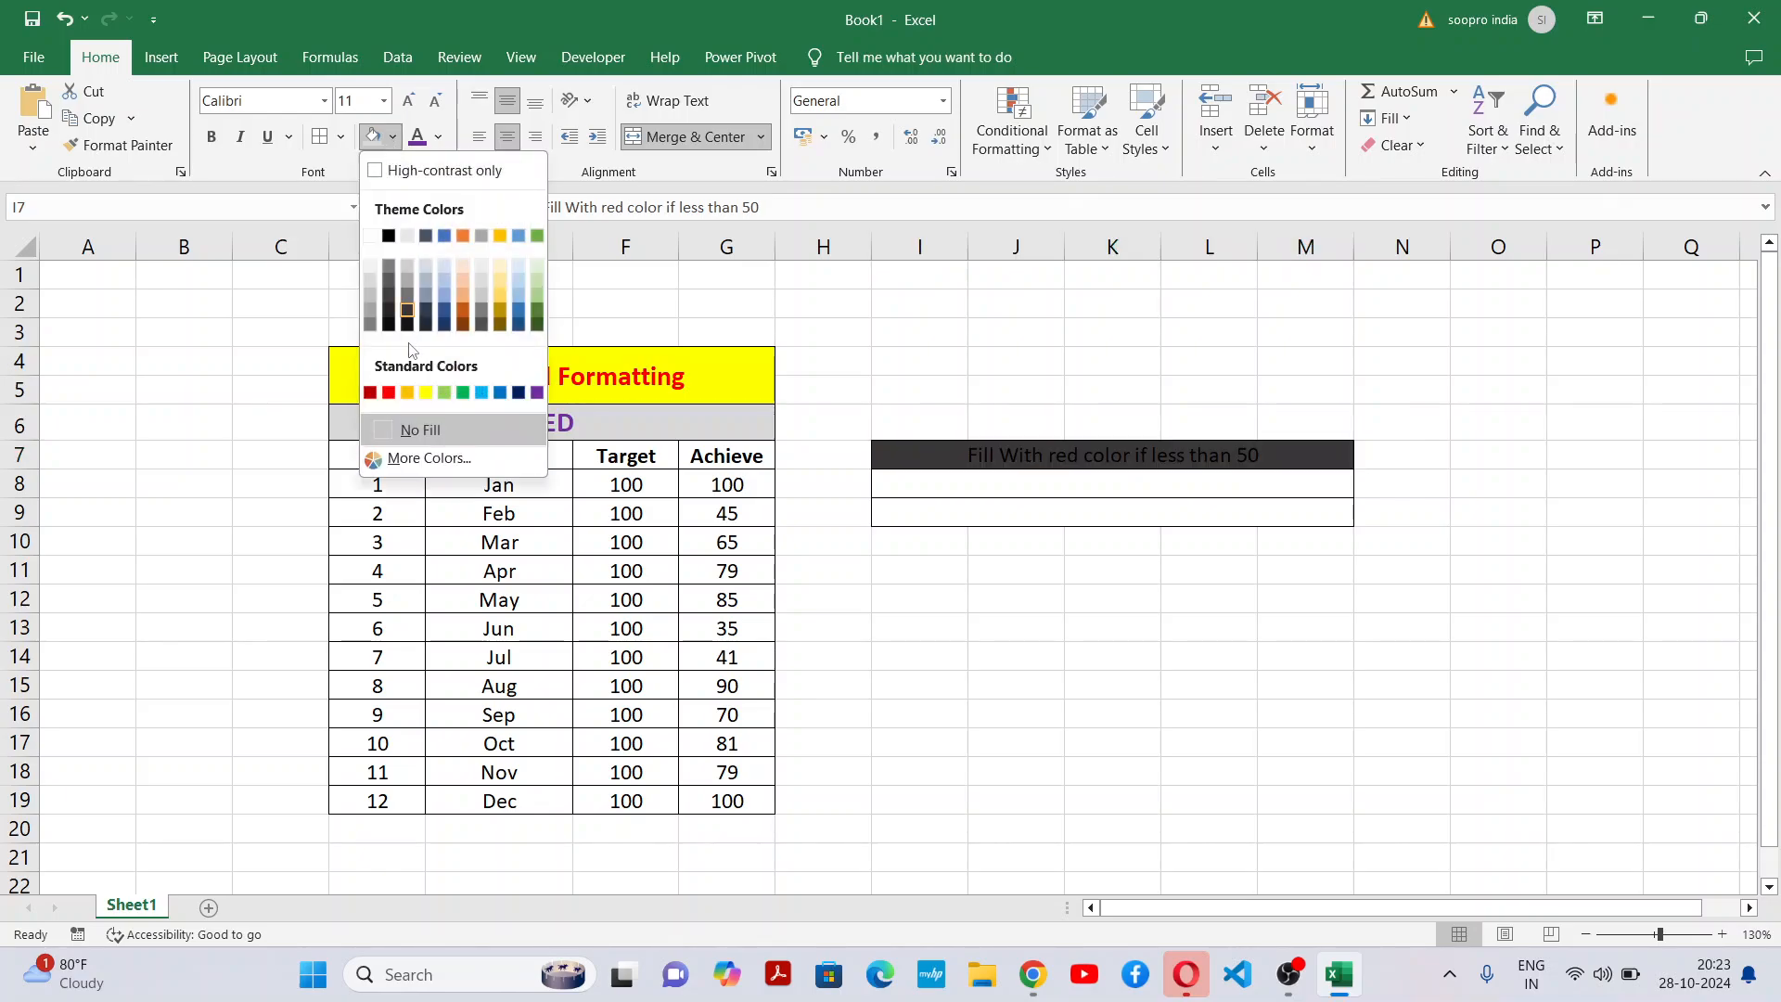
click(390, 393)
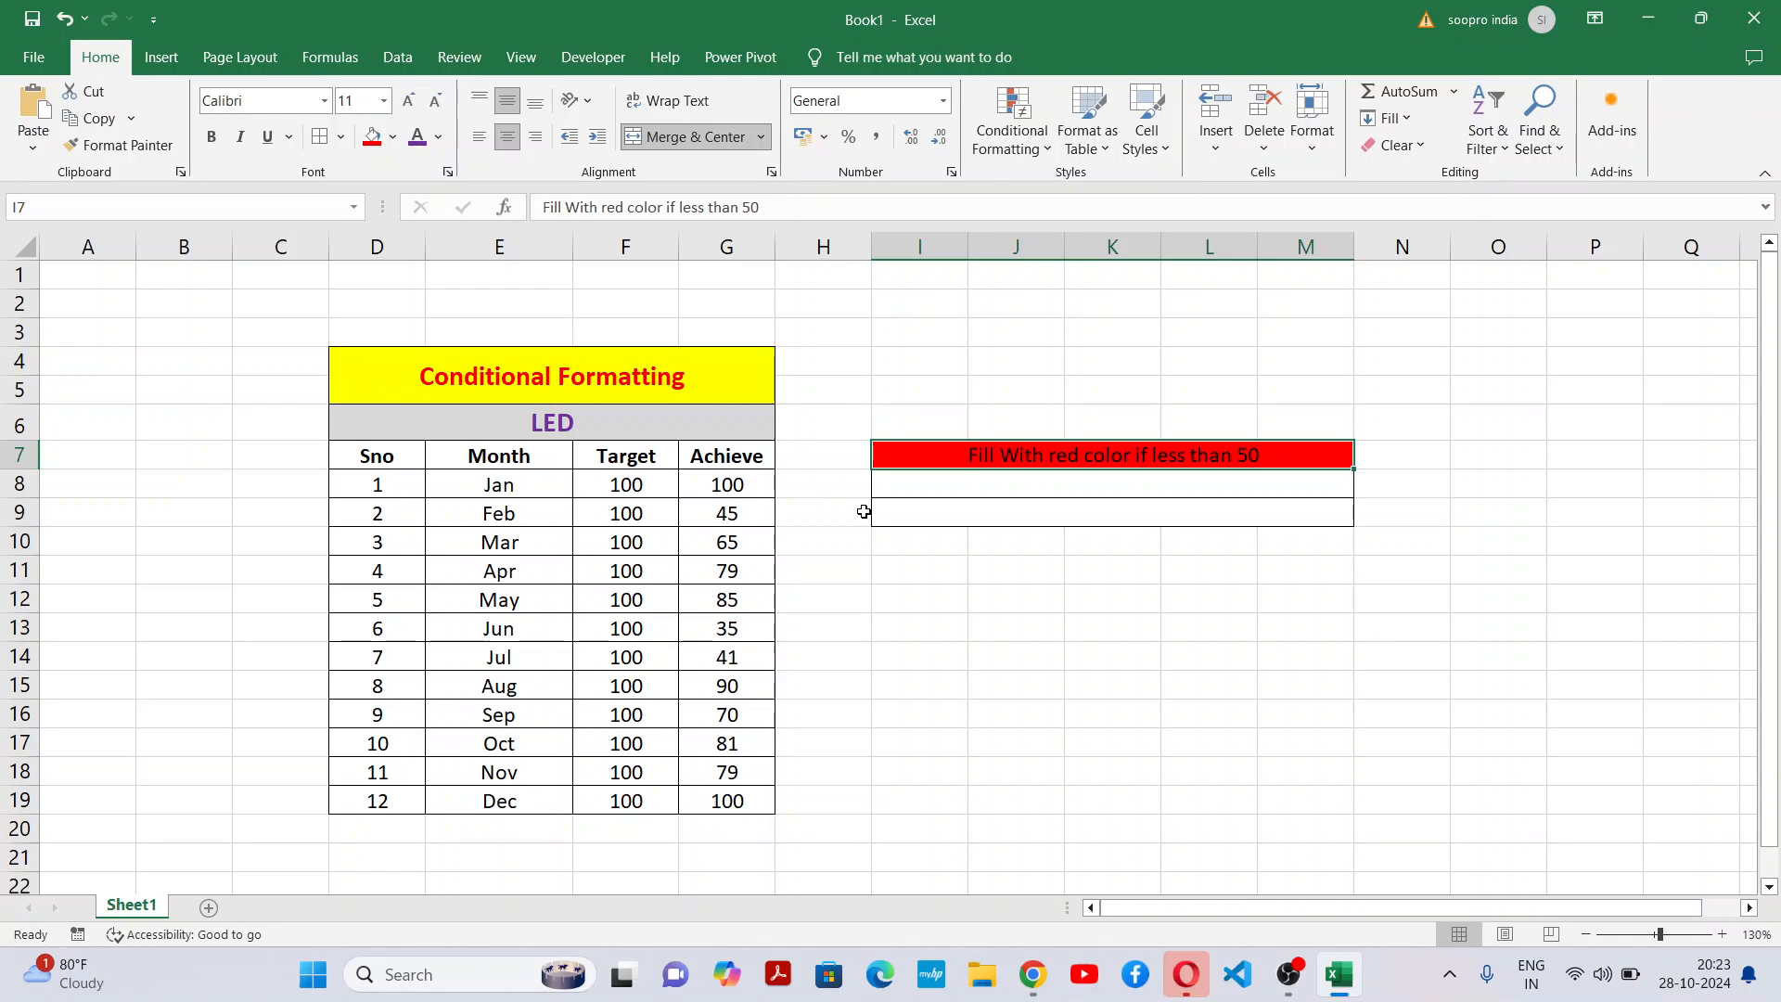
click(1112, 684)
Enter the rule text "Fill with Yellow color if between 50 and 70" in merged cell I8.
click(1128, 492)
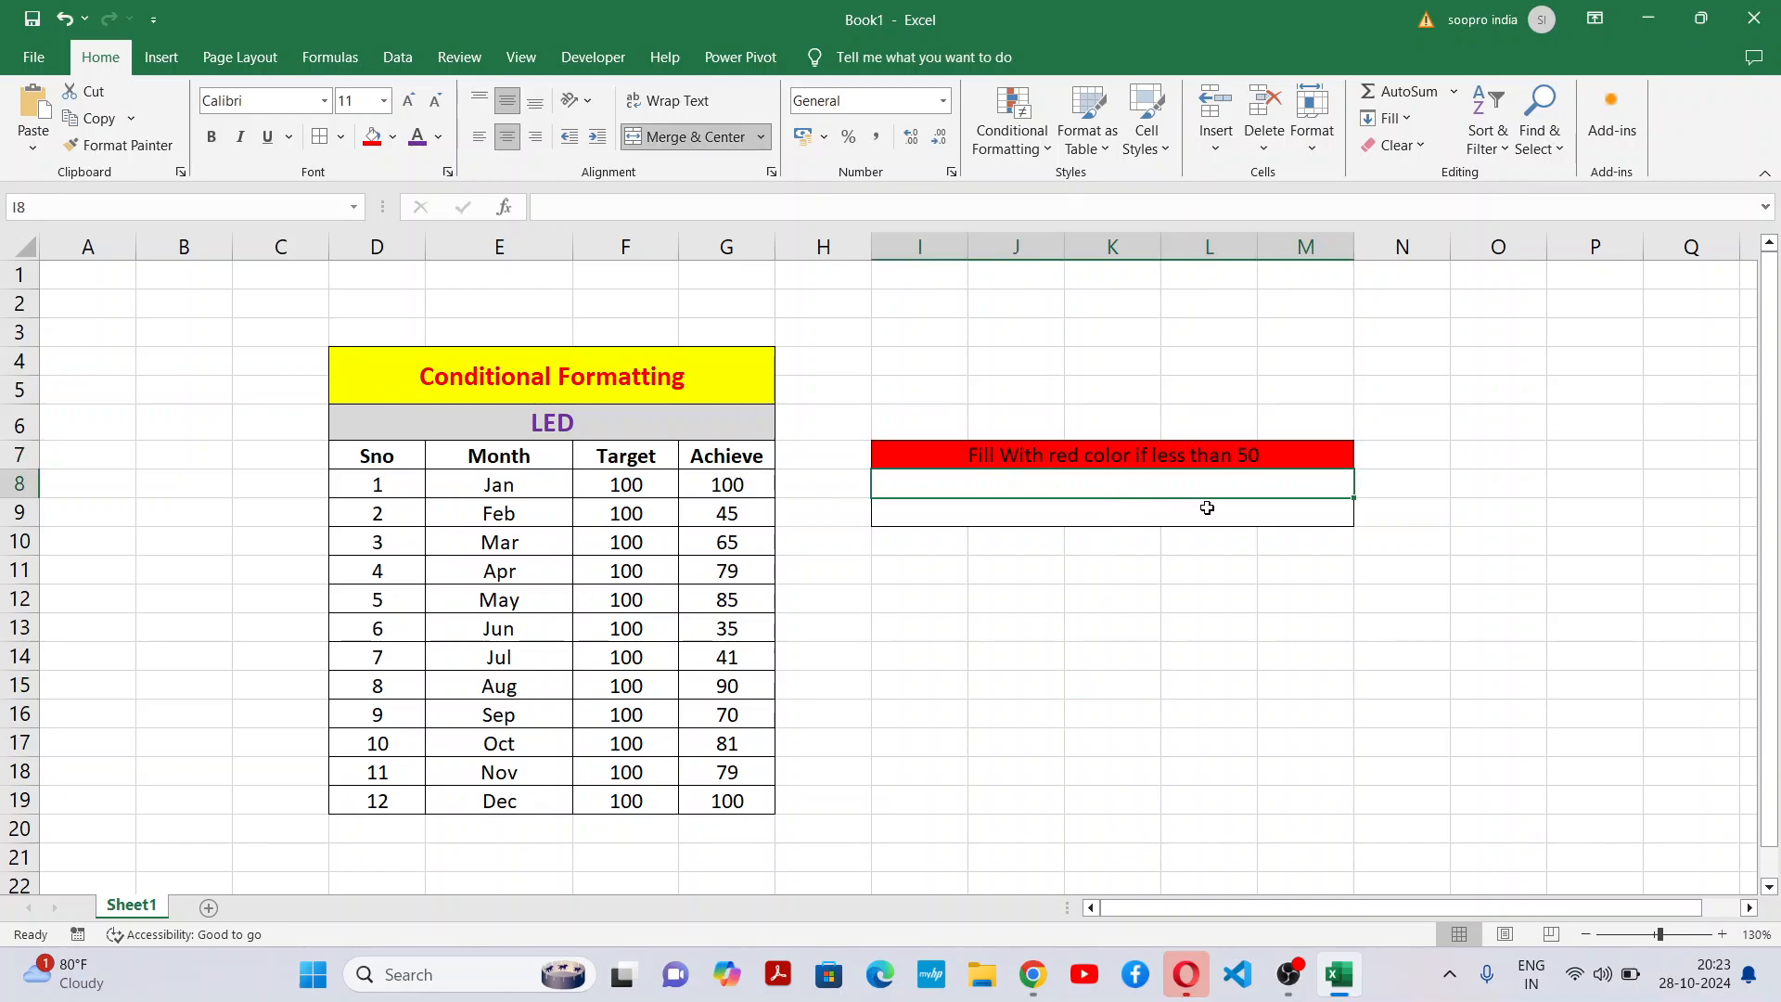
text(Fill with)
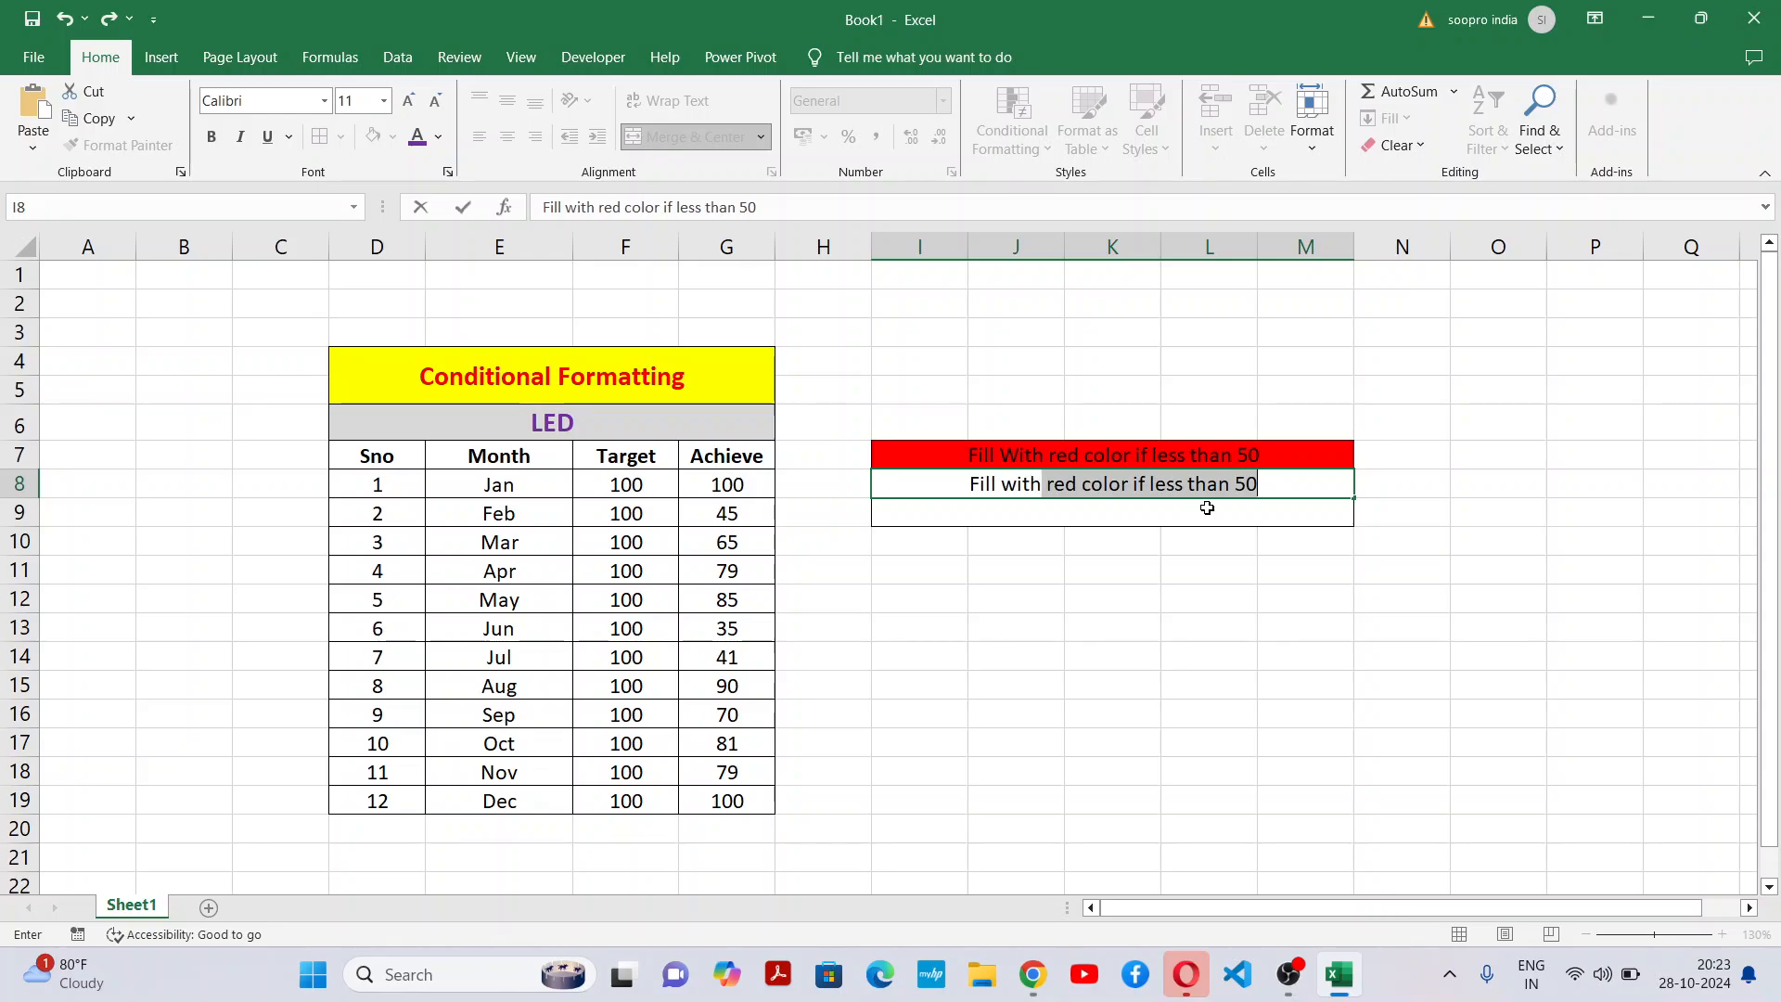
text( Yellow)
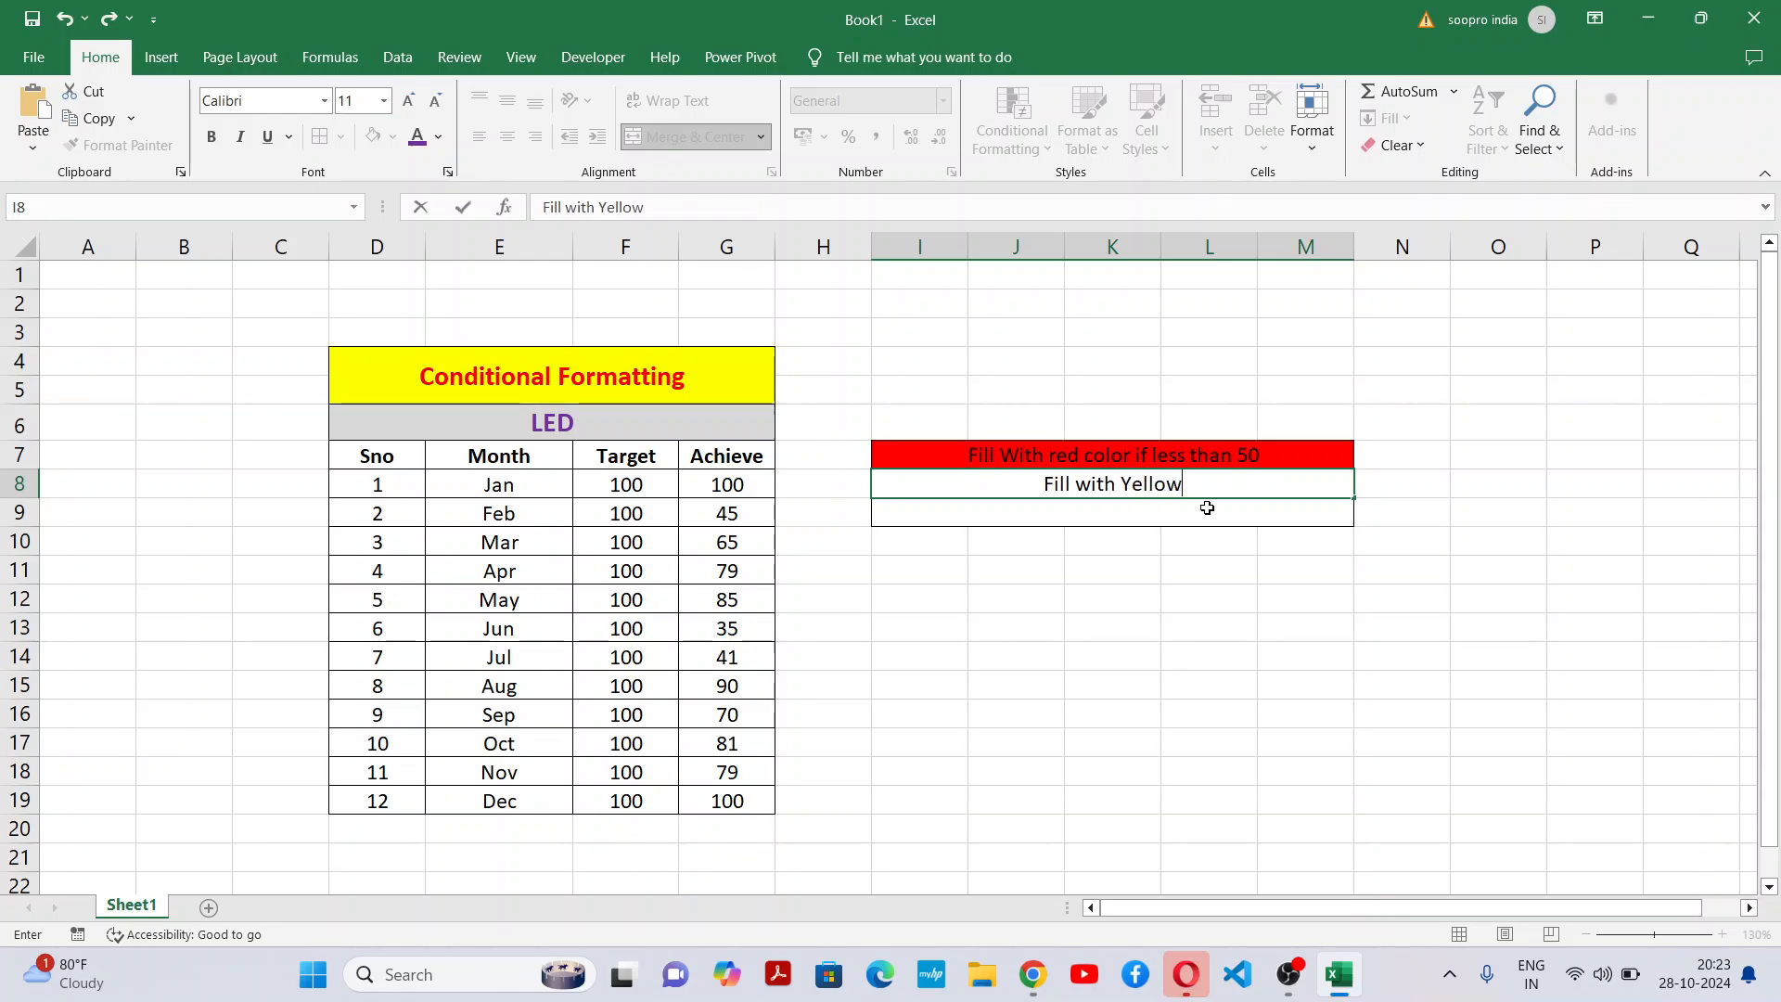
text( color if b)
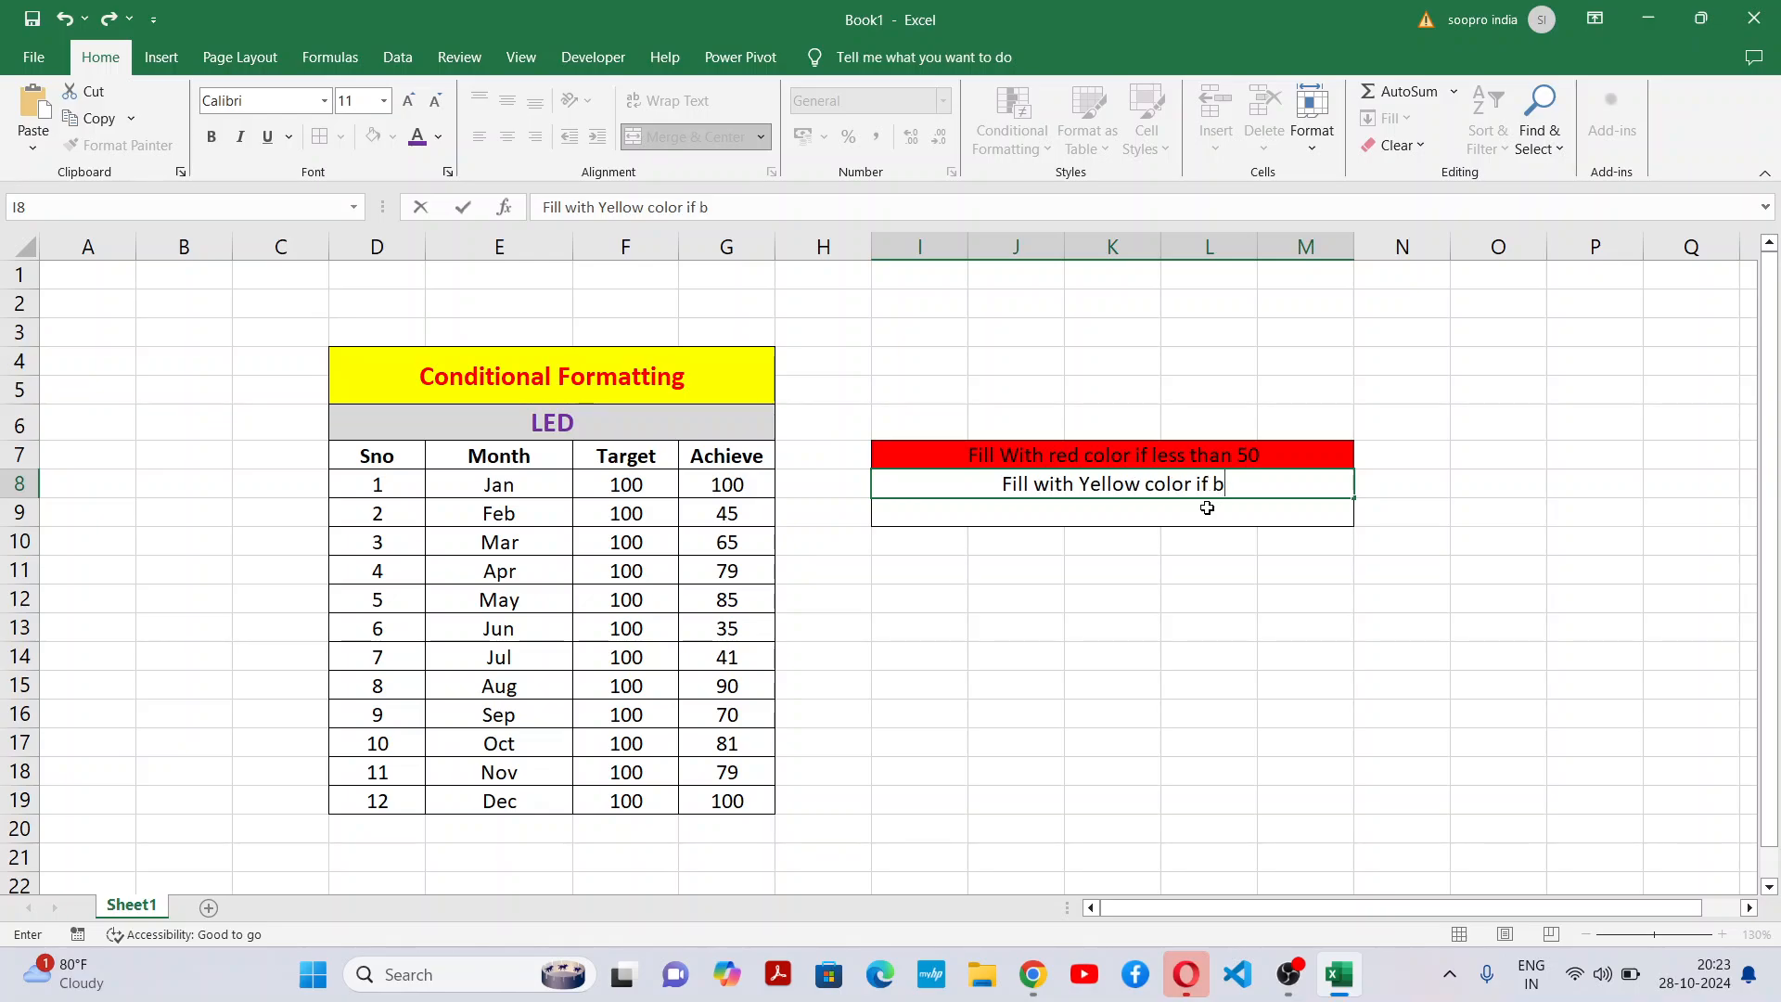
text(etwenn )
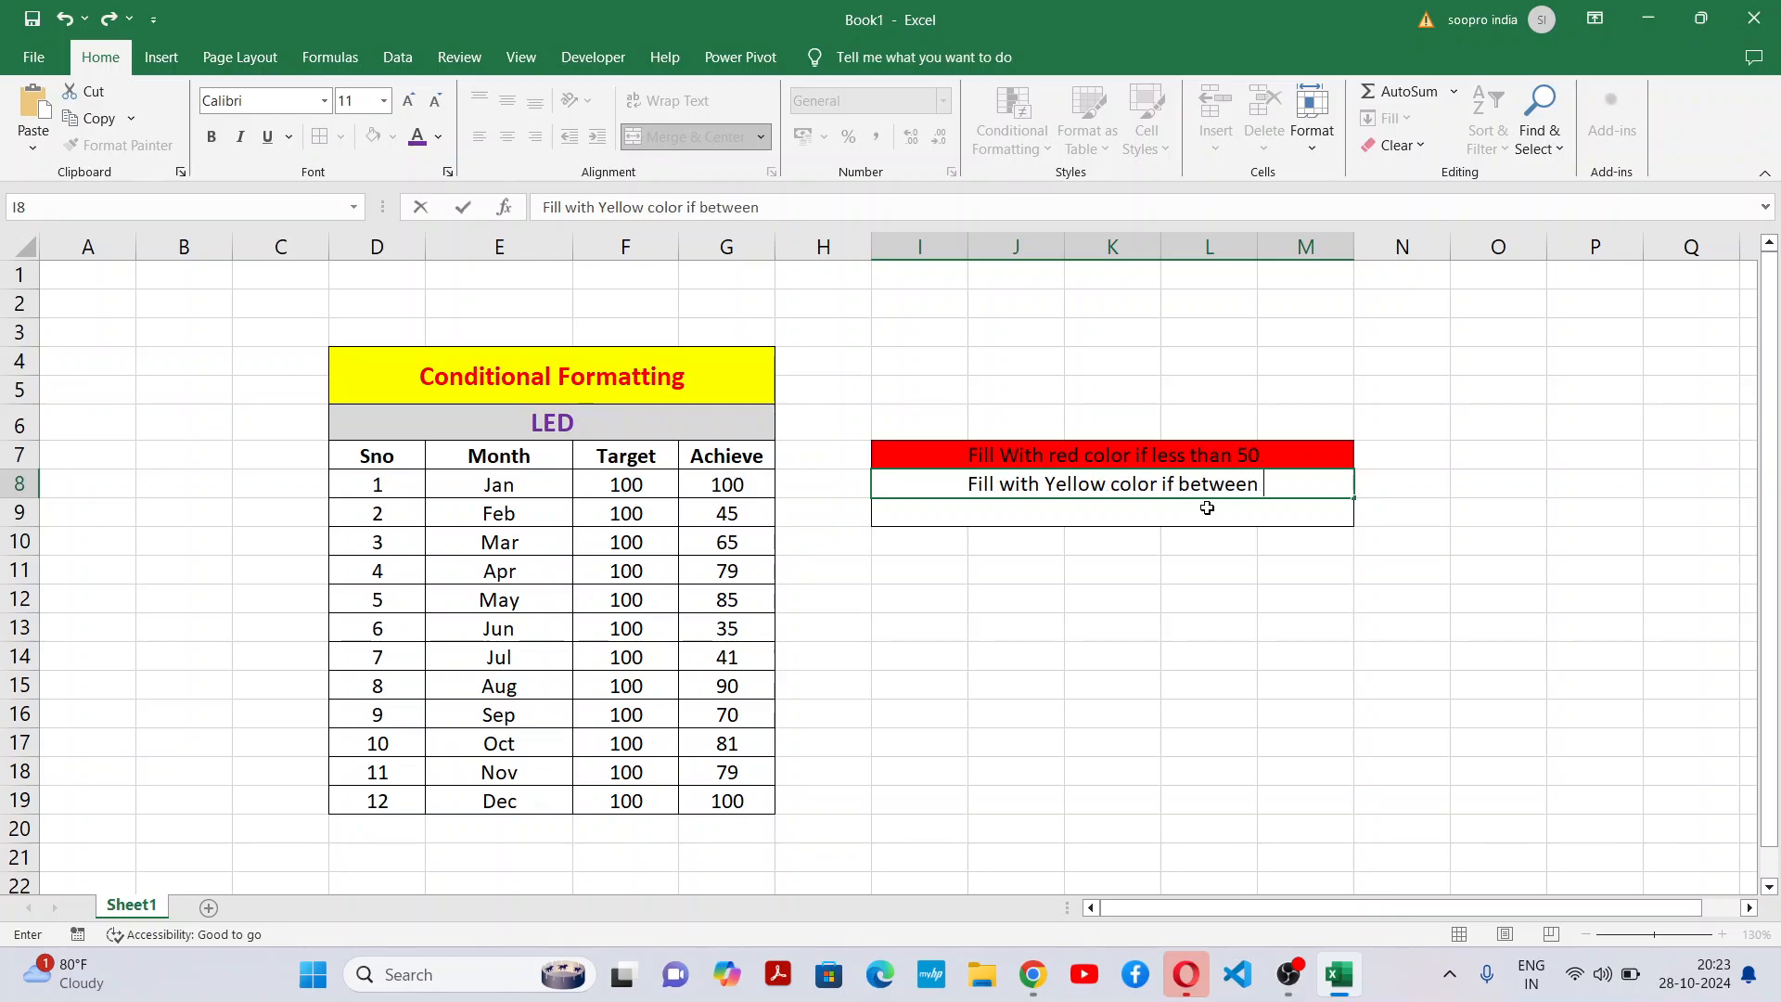
text(50 and )
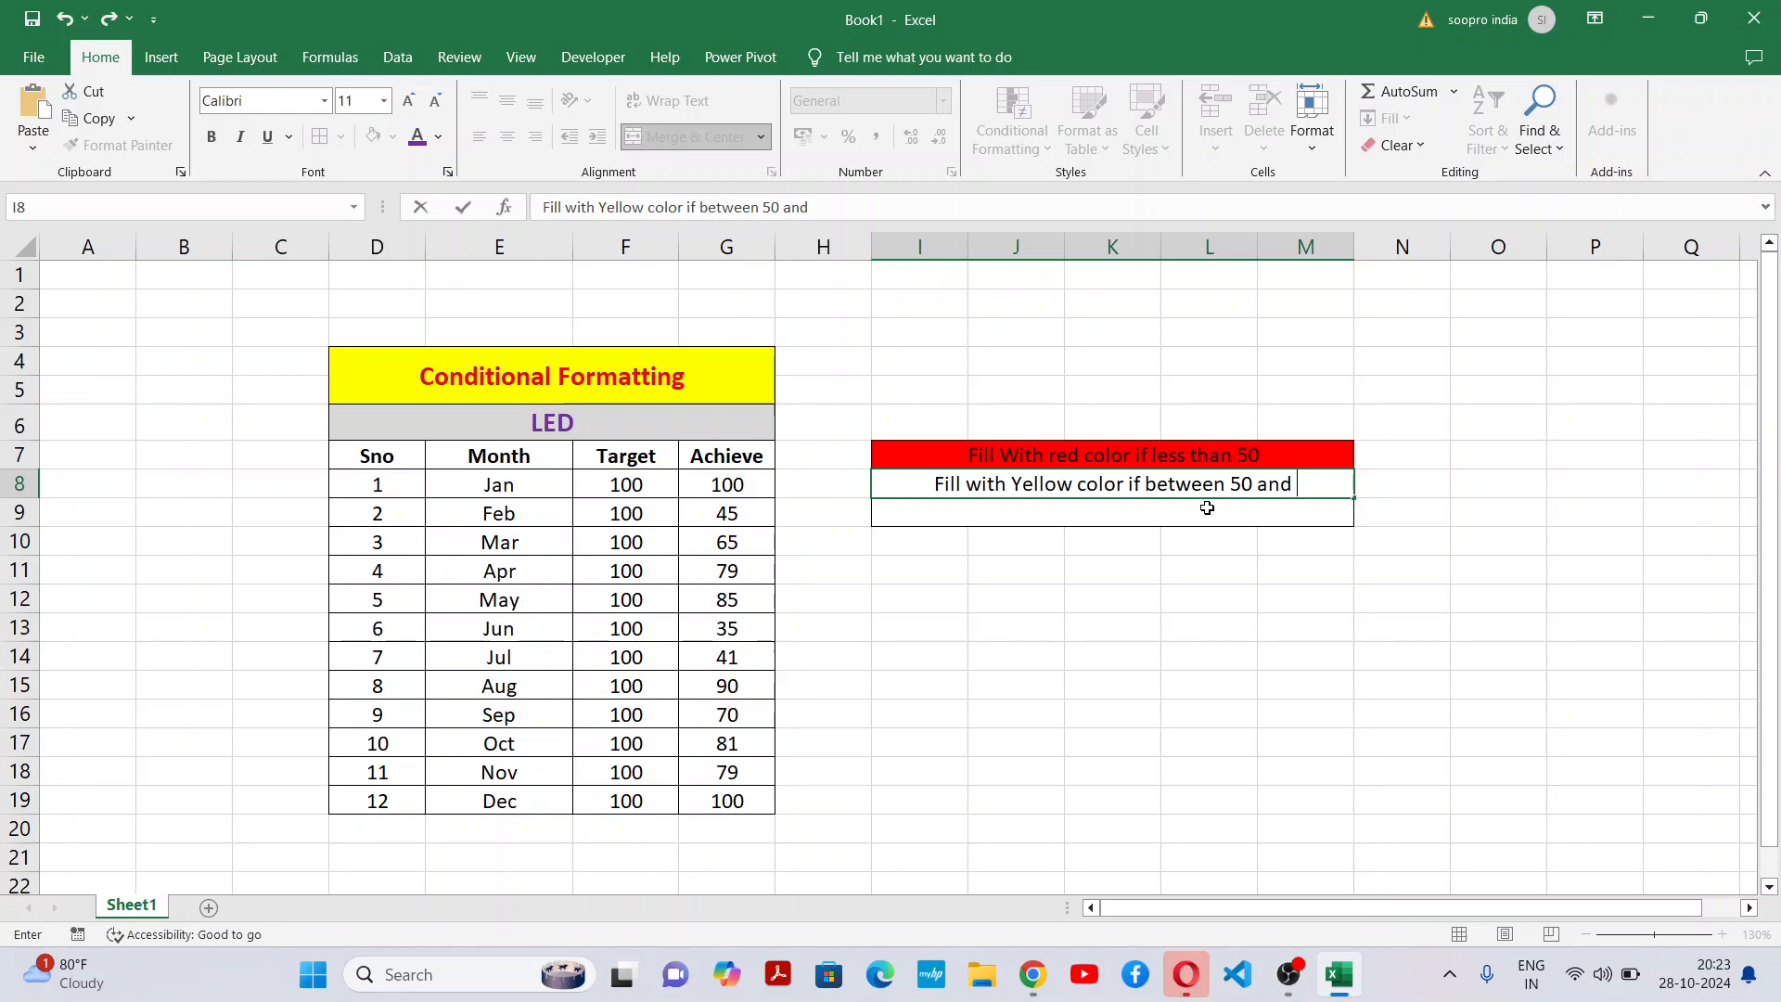
text(70)
click(1205, 507)
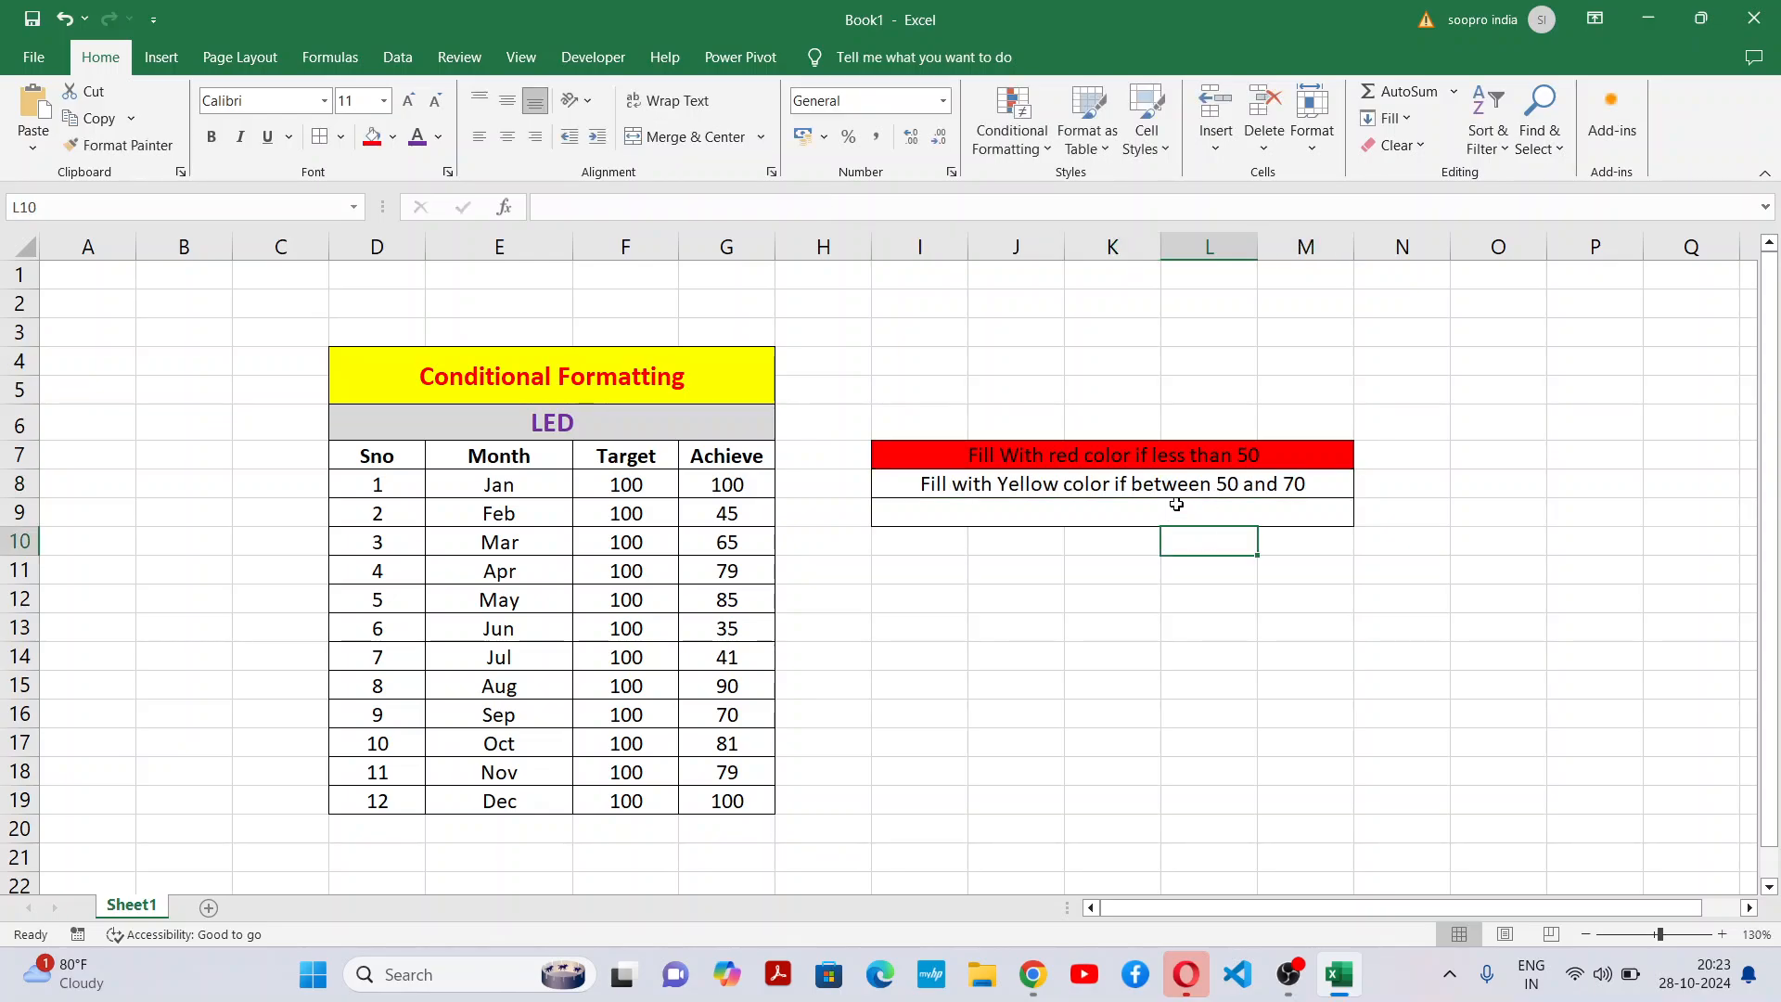
Fill merged cell I8, containing the 50-to-70 rule, with standard yellow.
click(1171, 464)
click(1161, 480)
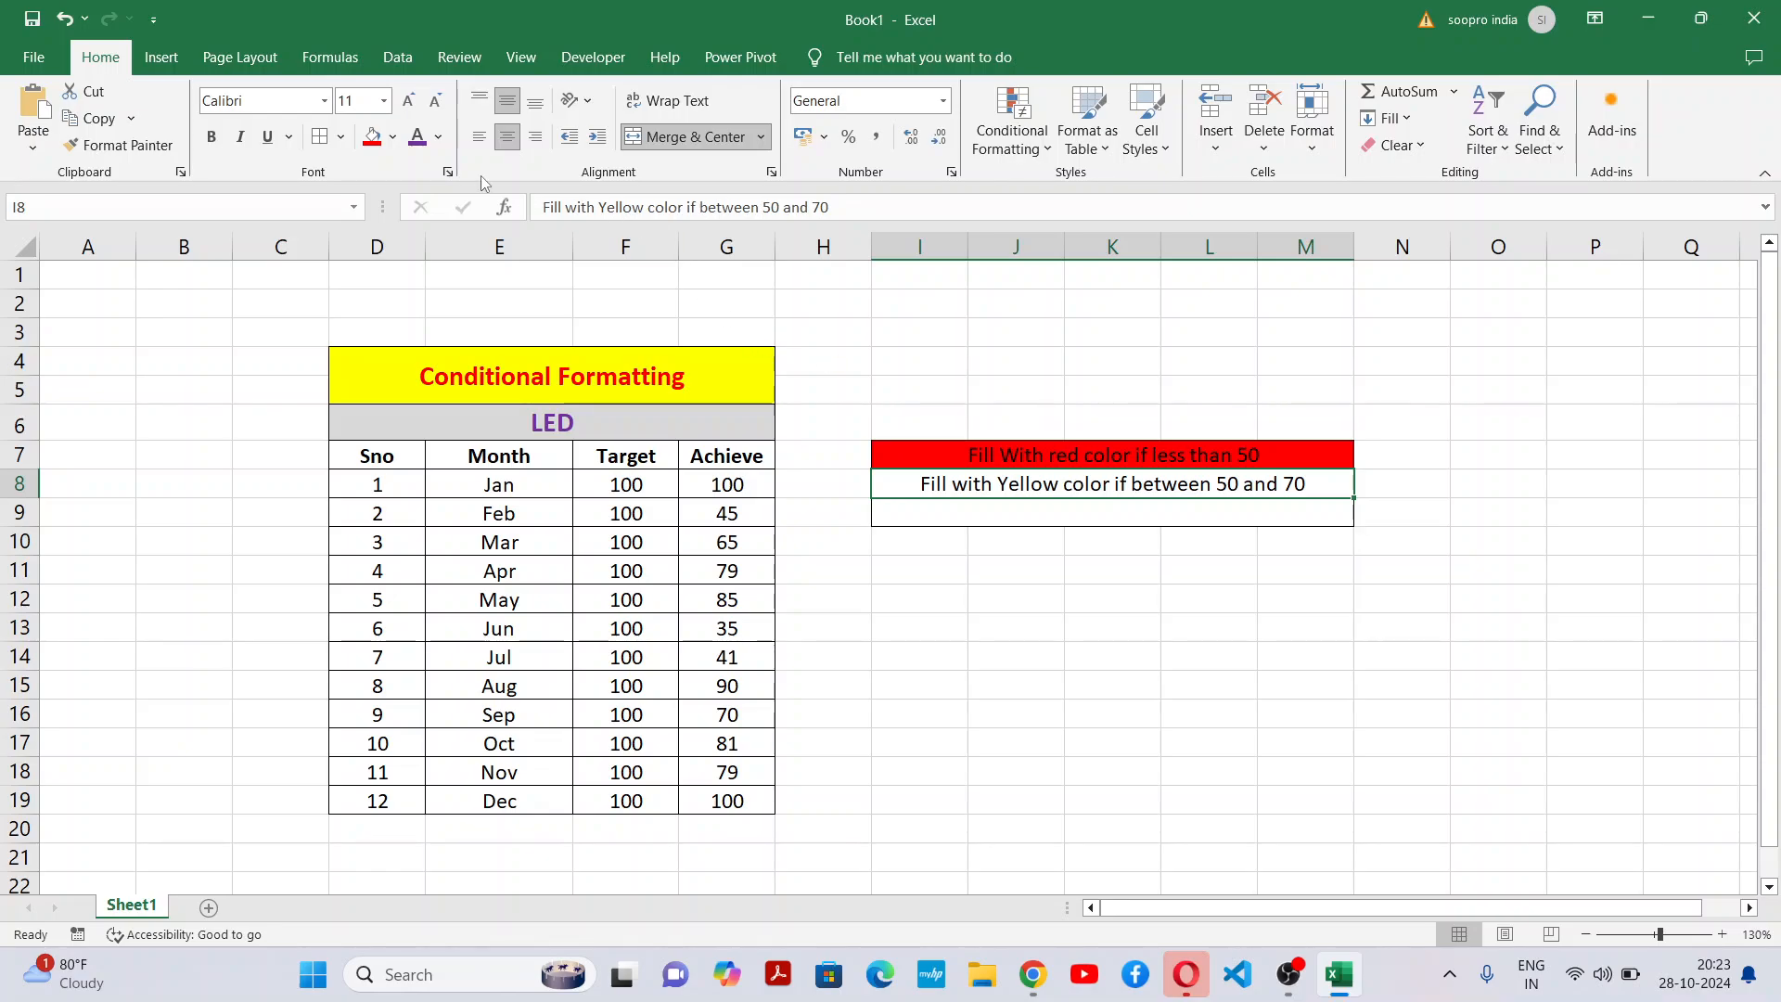
click(393, 136)
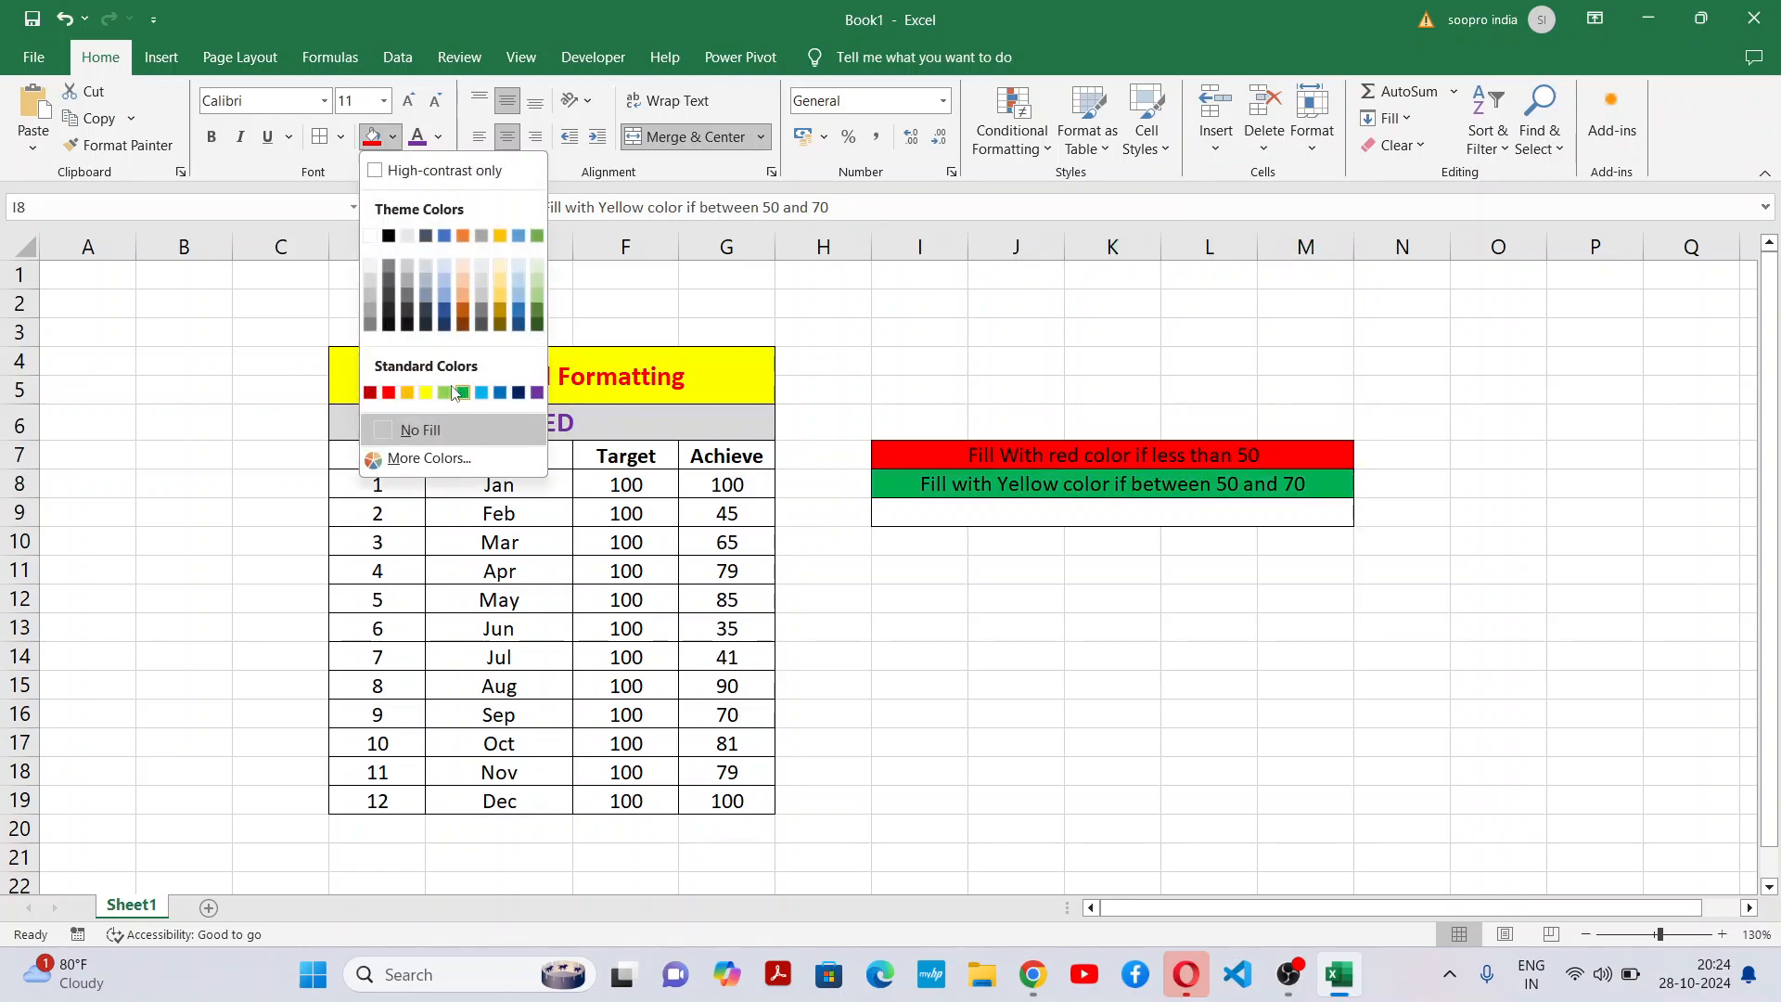
click(425, 393)
click(1360, 655)
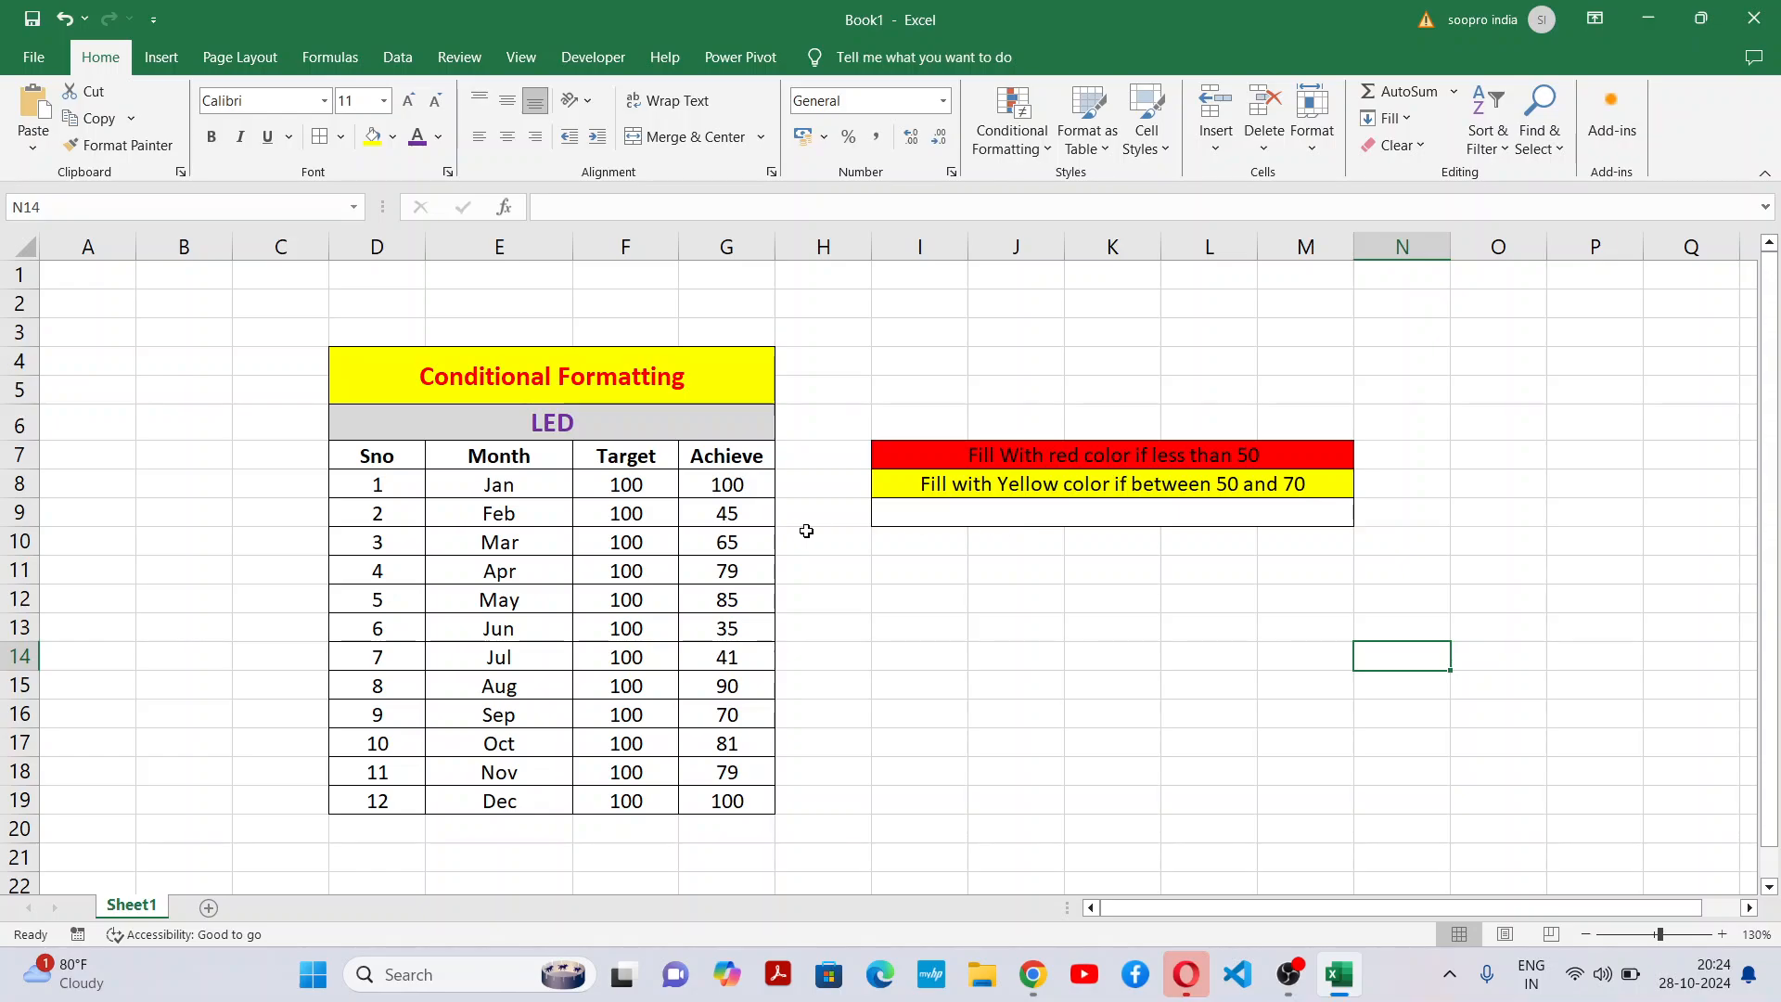
Fill the empty merged cell I9, below the yellow rule row, with standard green.
click(967, 507)
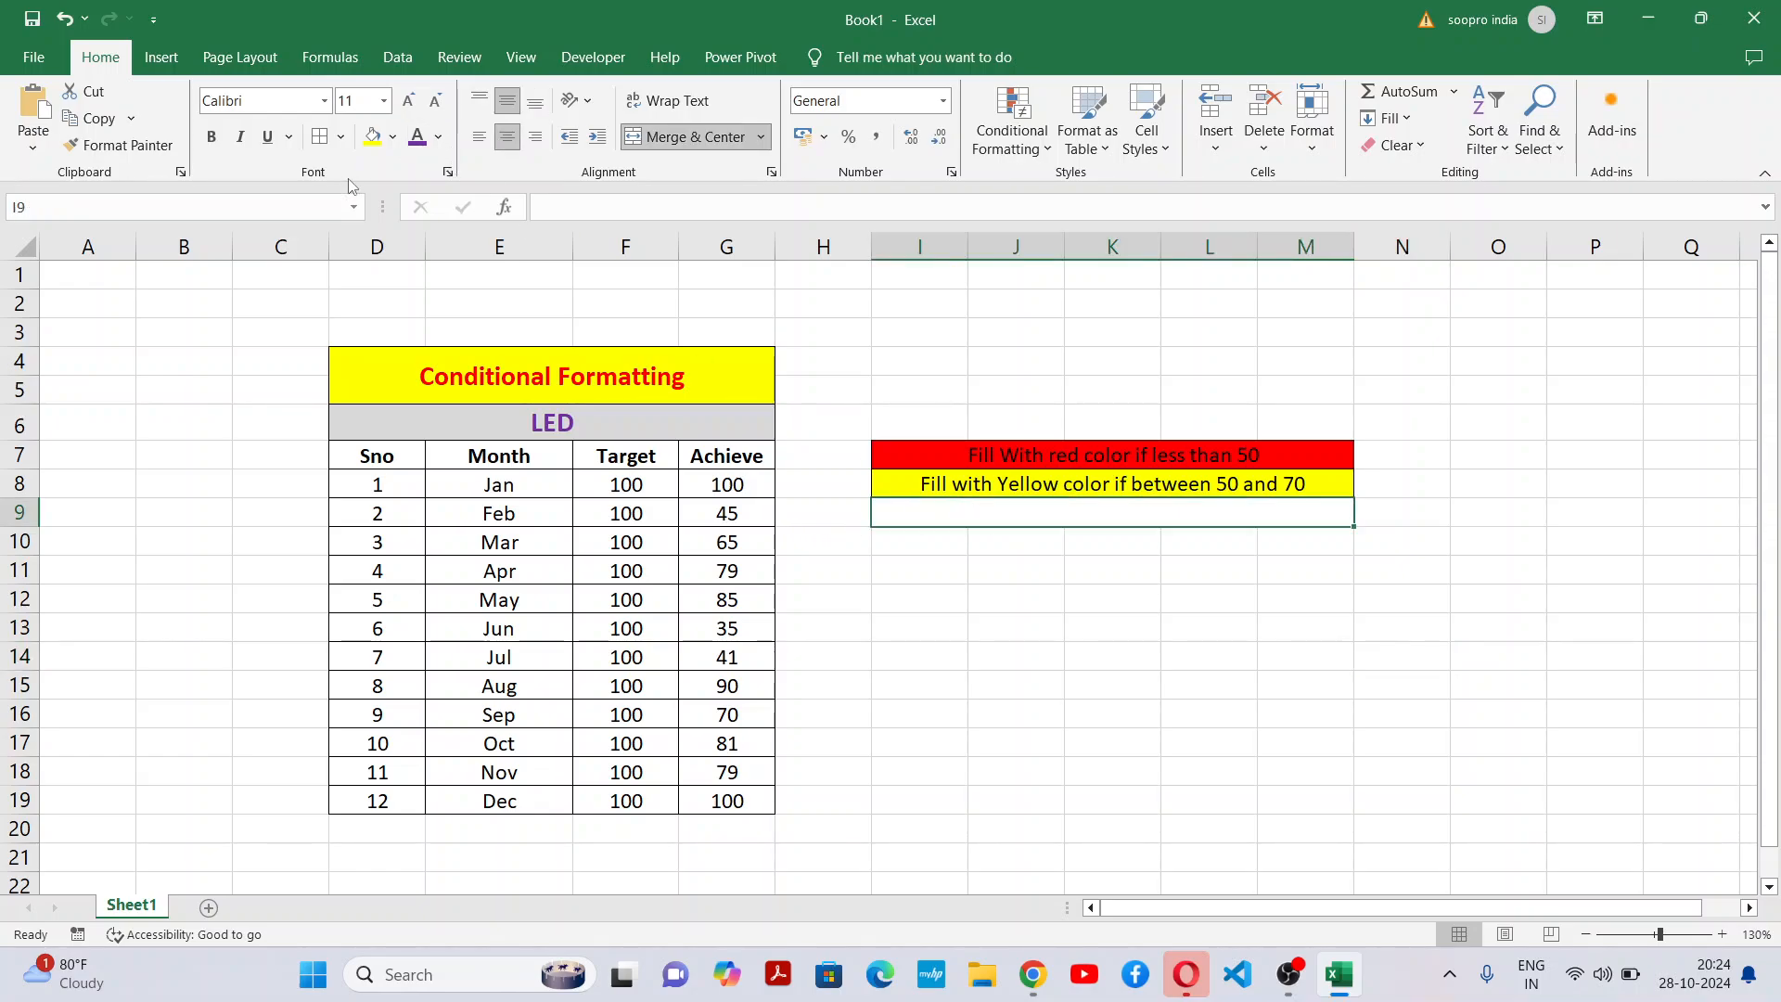
click(394, 137)
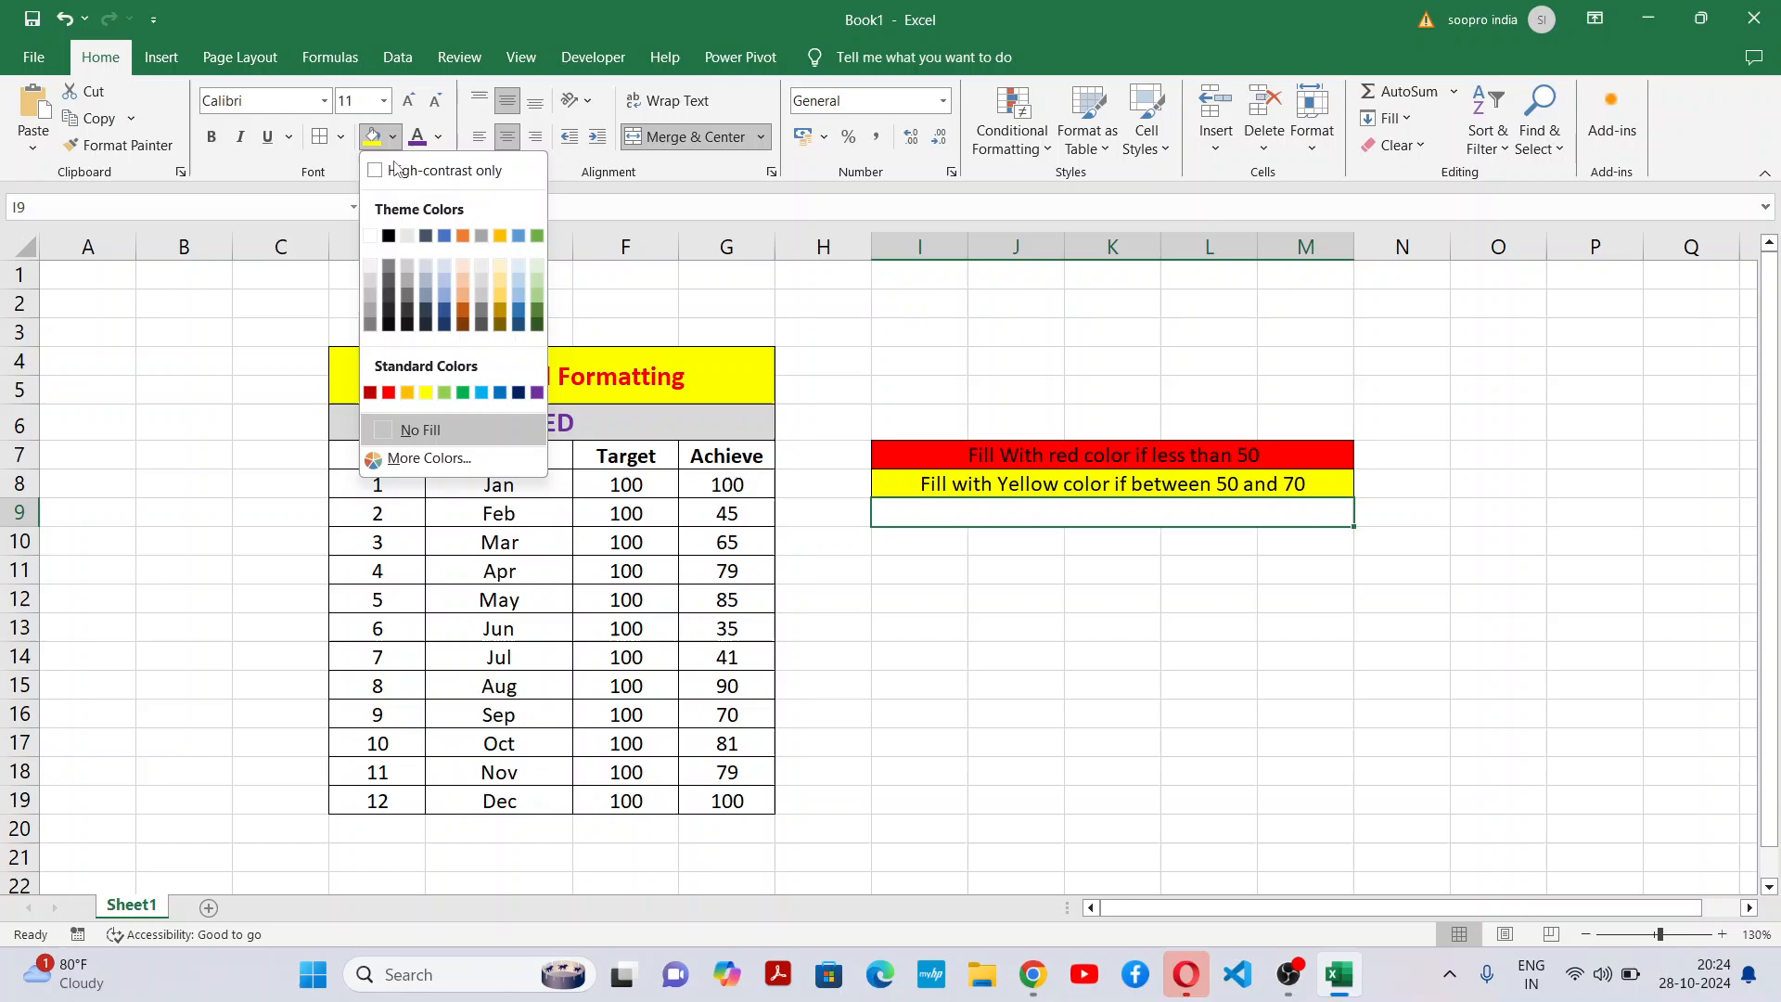
click(463, 393)
Enter the rule text "Fill with green color if greater than 70" in merged cell I9.
double_click(1214, 509)
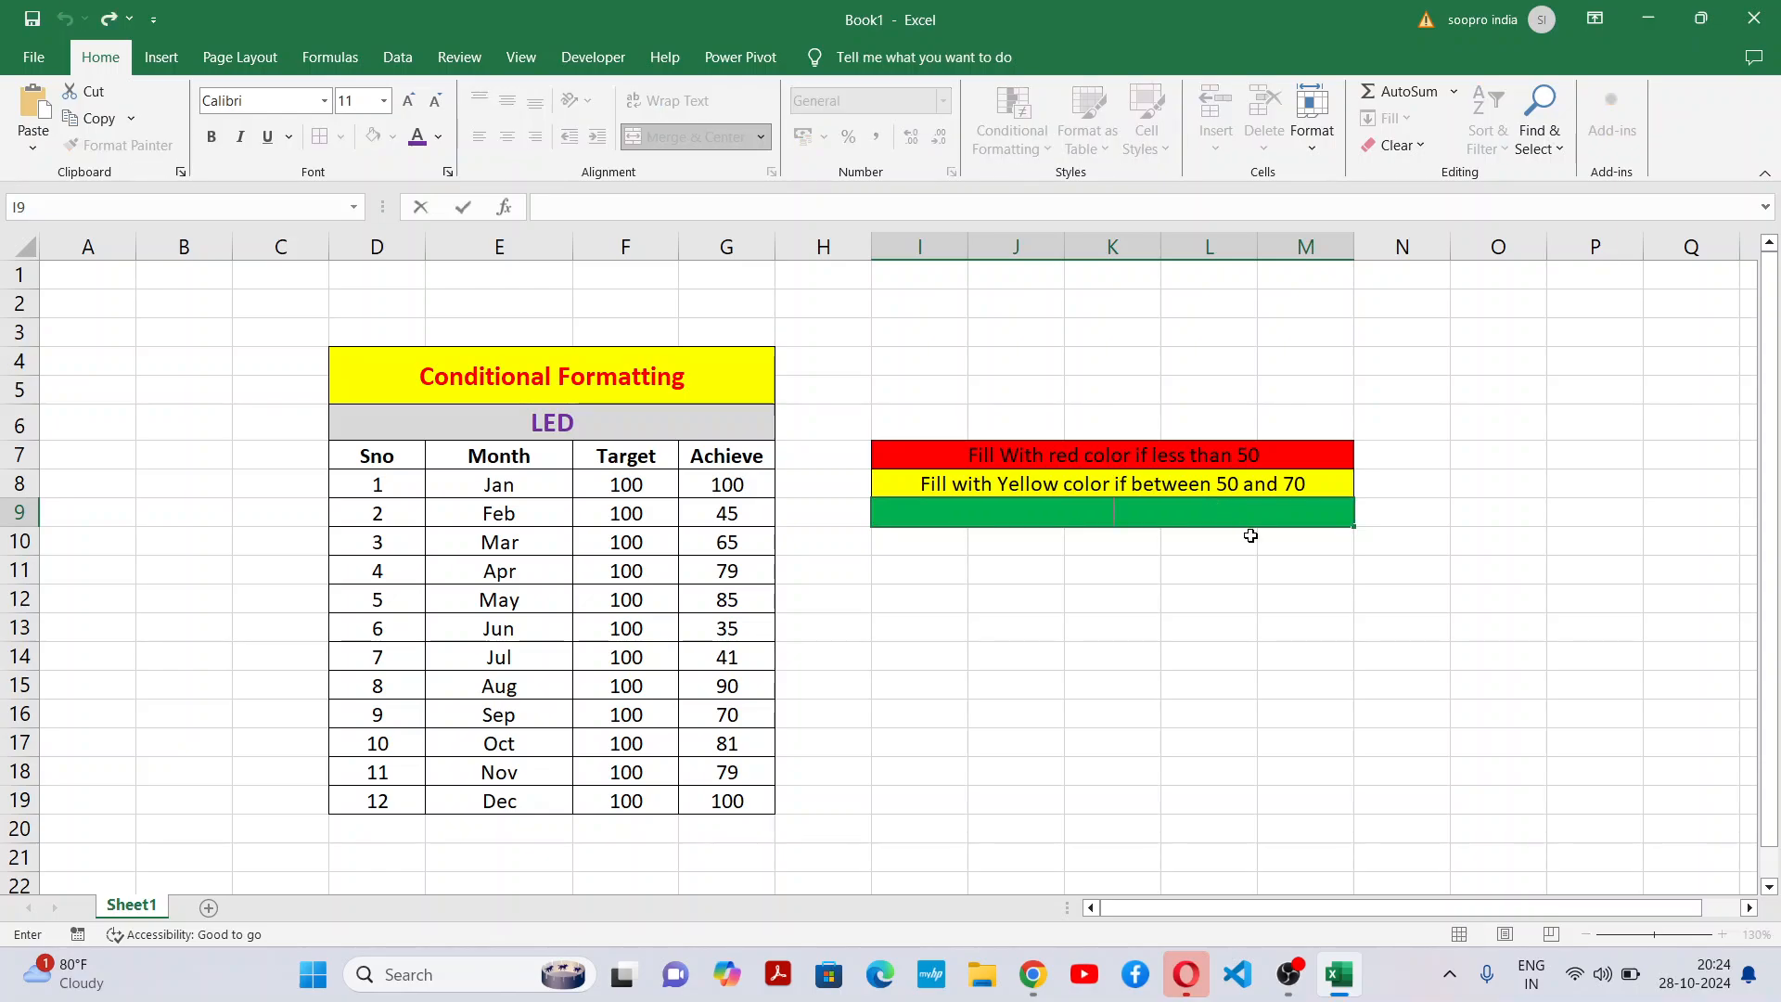
text(Fill with green co)
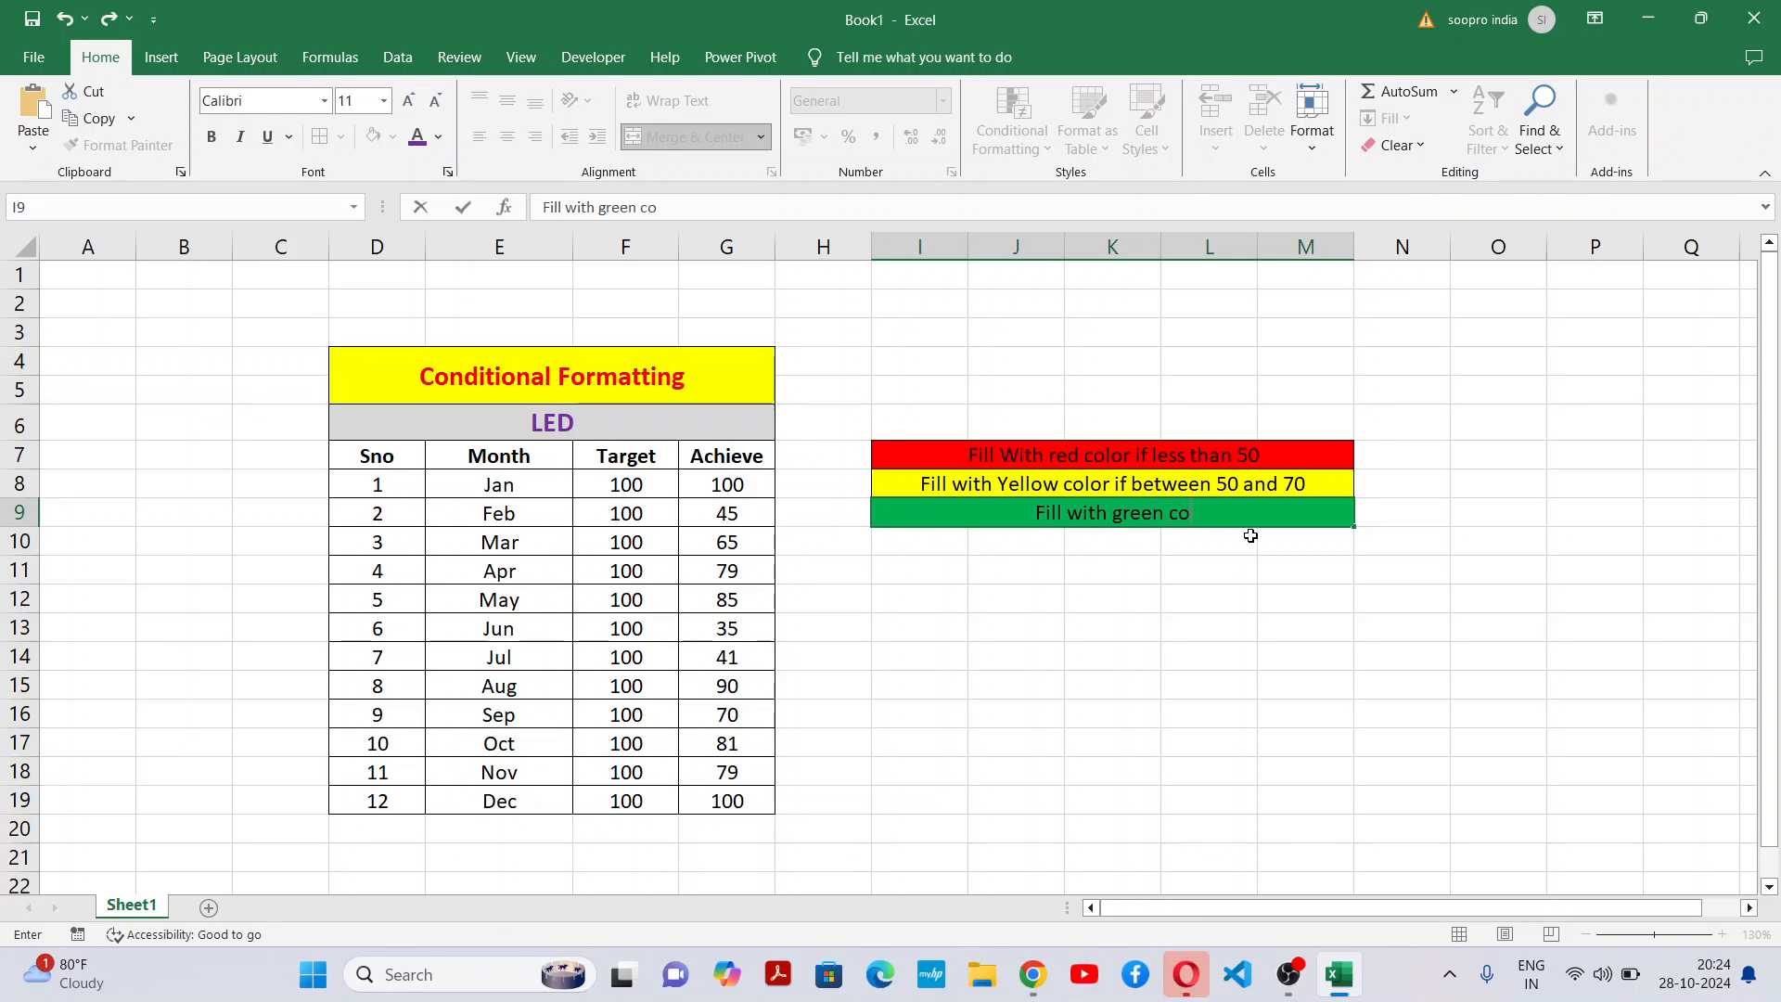
text(lor if gr)
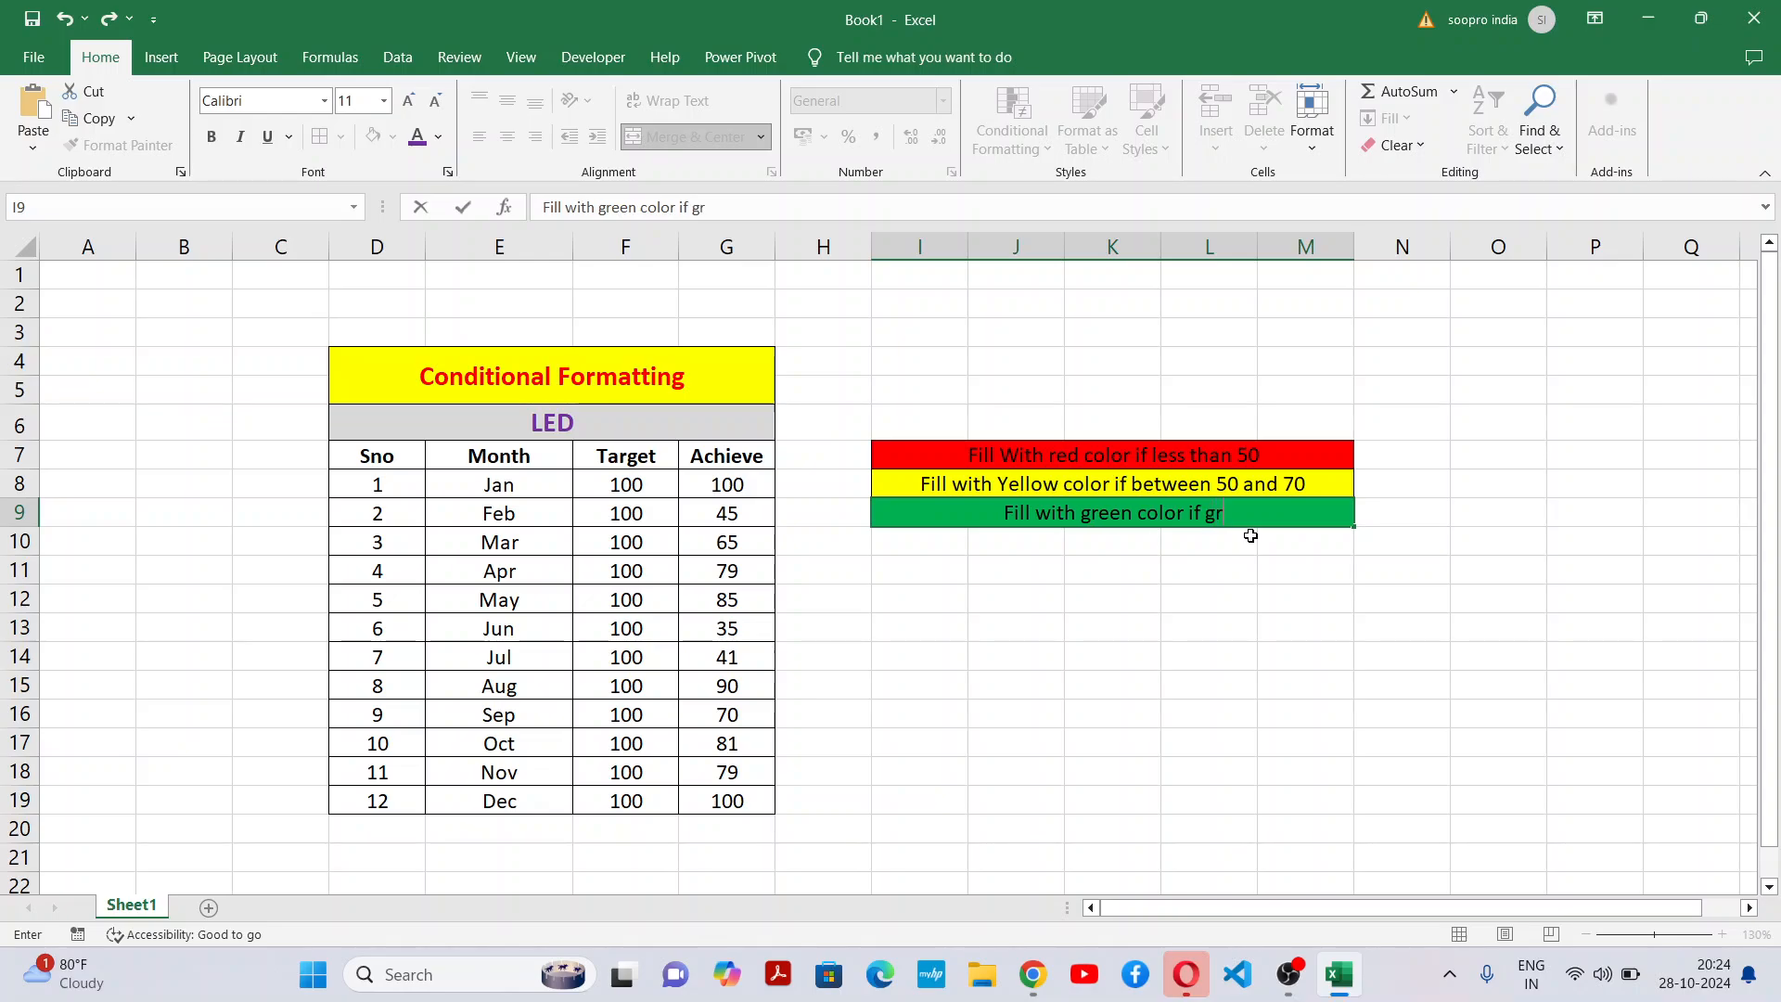
text(eater than)
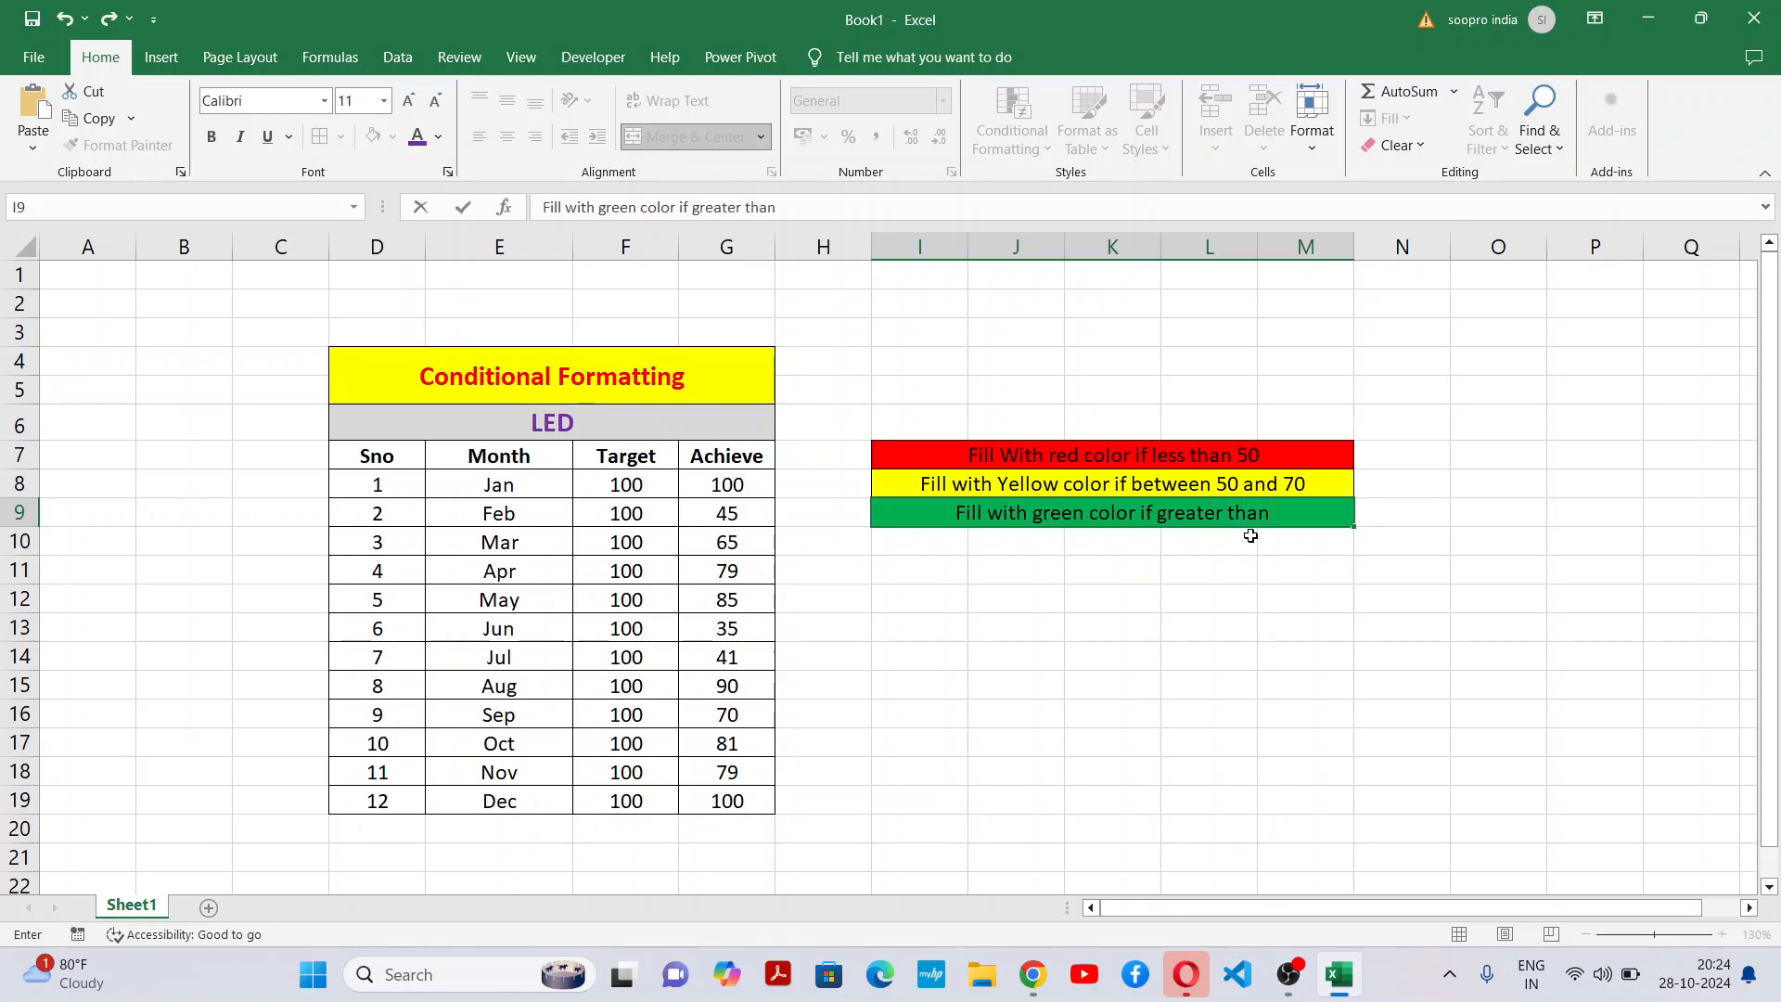
text( 70)
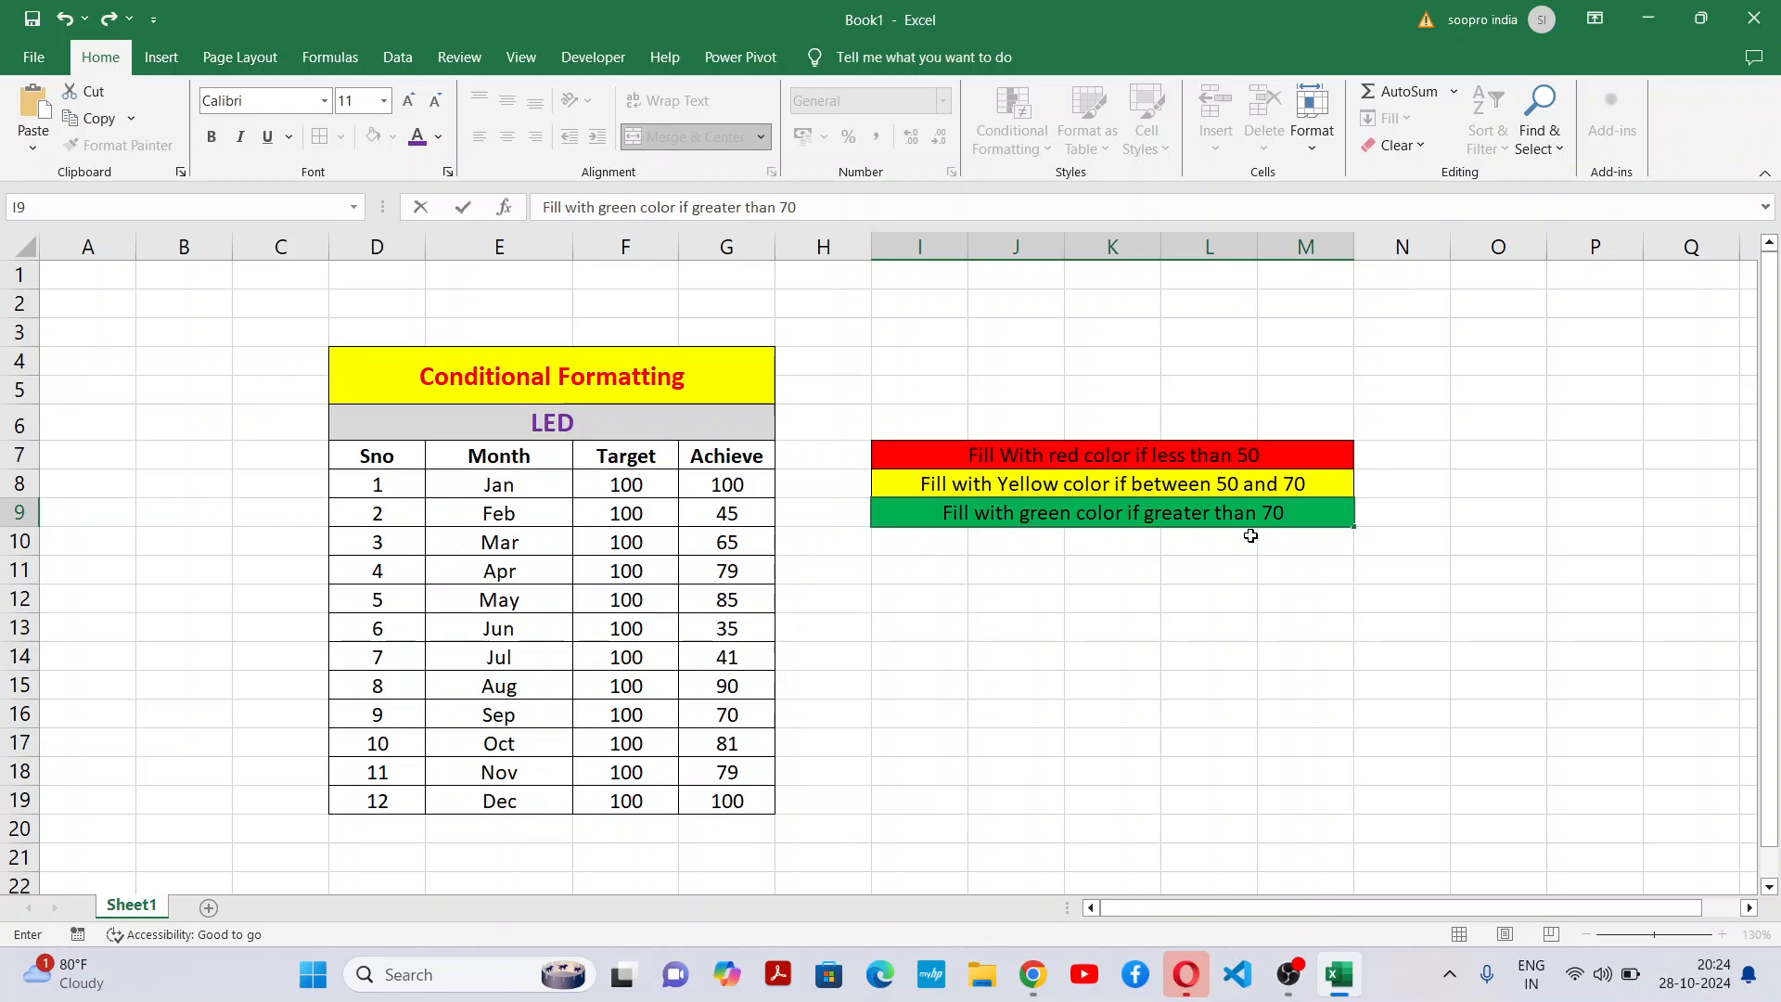
click(1336, 661)
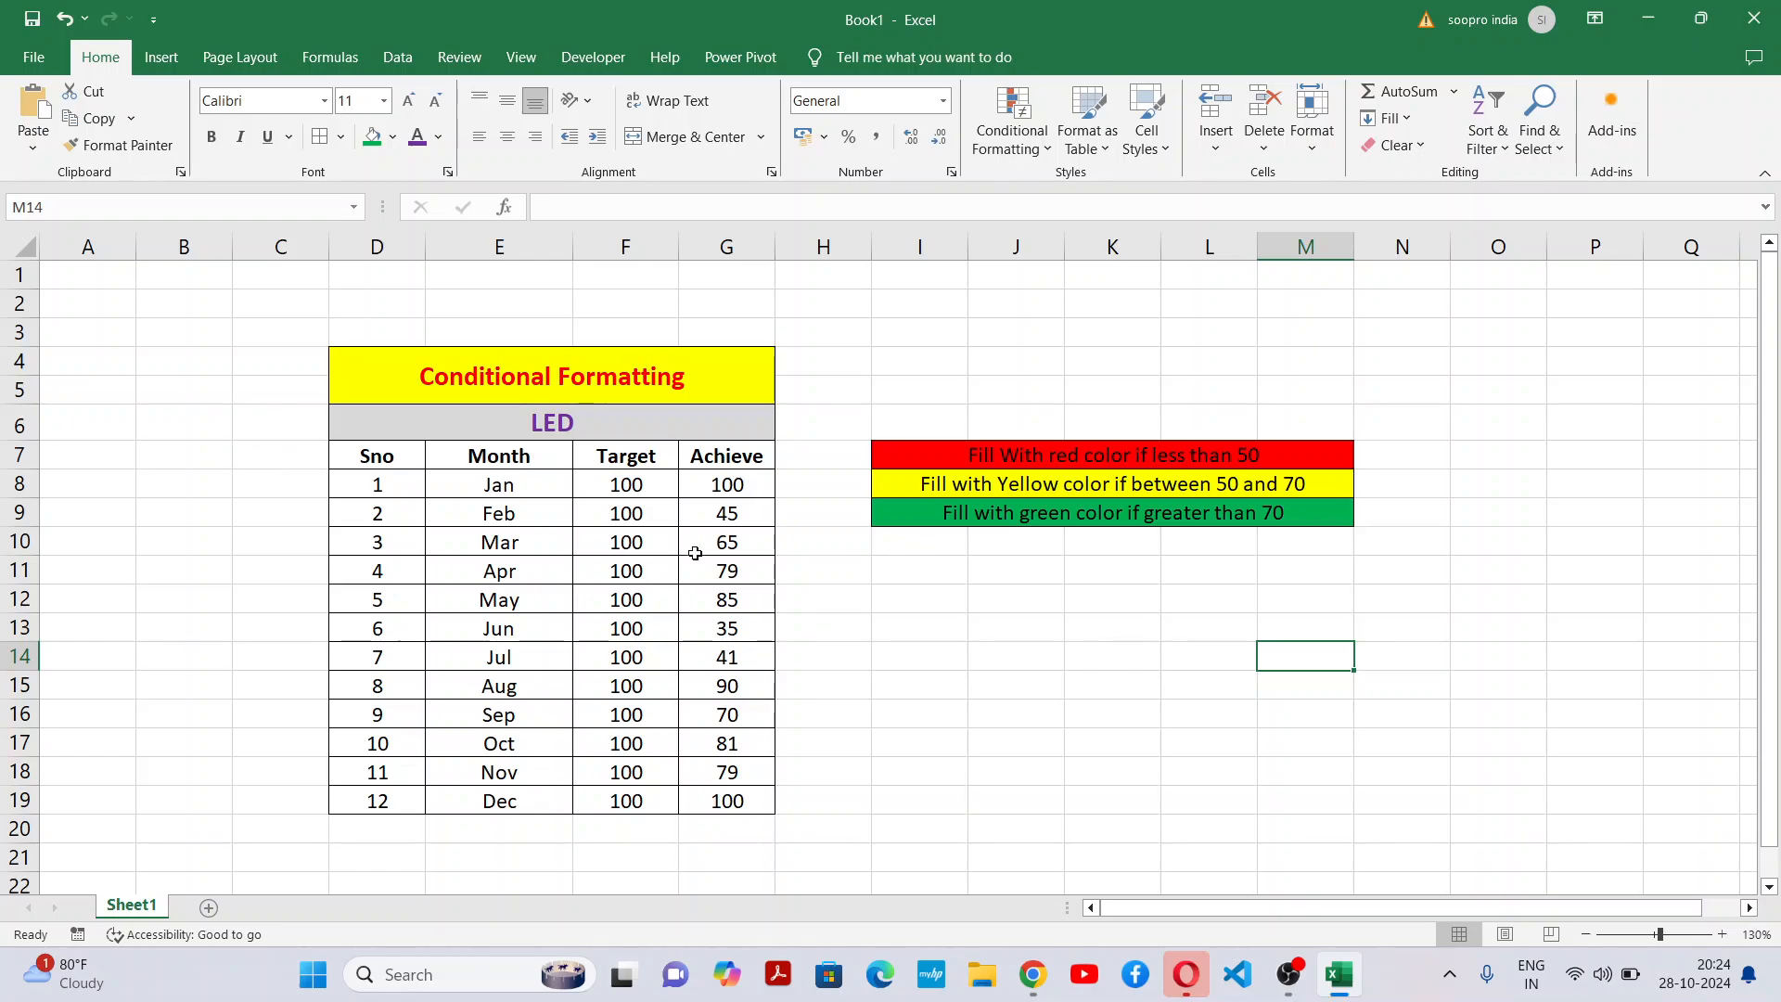
Create a Greater Than highlight rule for the Achieve values in G8:G19 with 70 as the threshold.
click(989, 725)
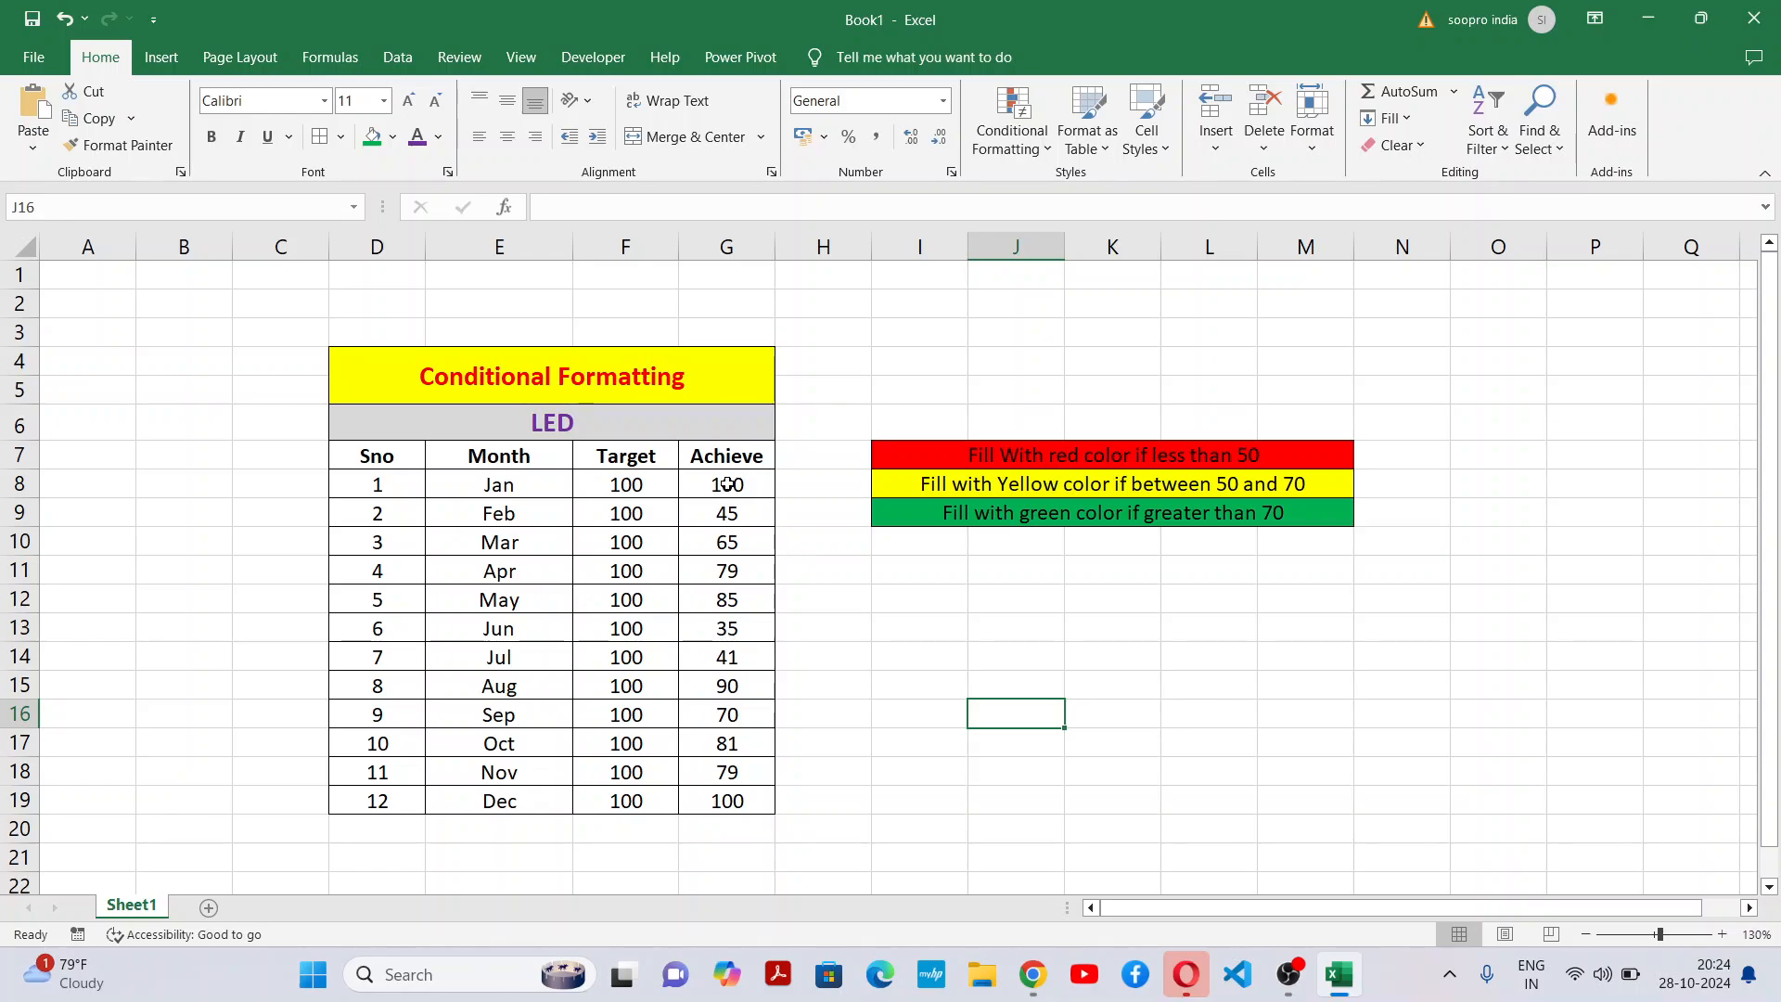
click(727, 483)
drag(727, 484, 731, 801)
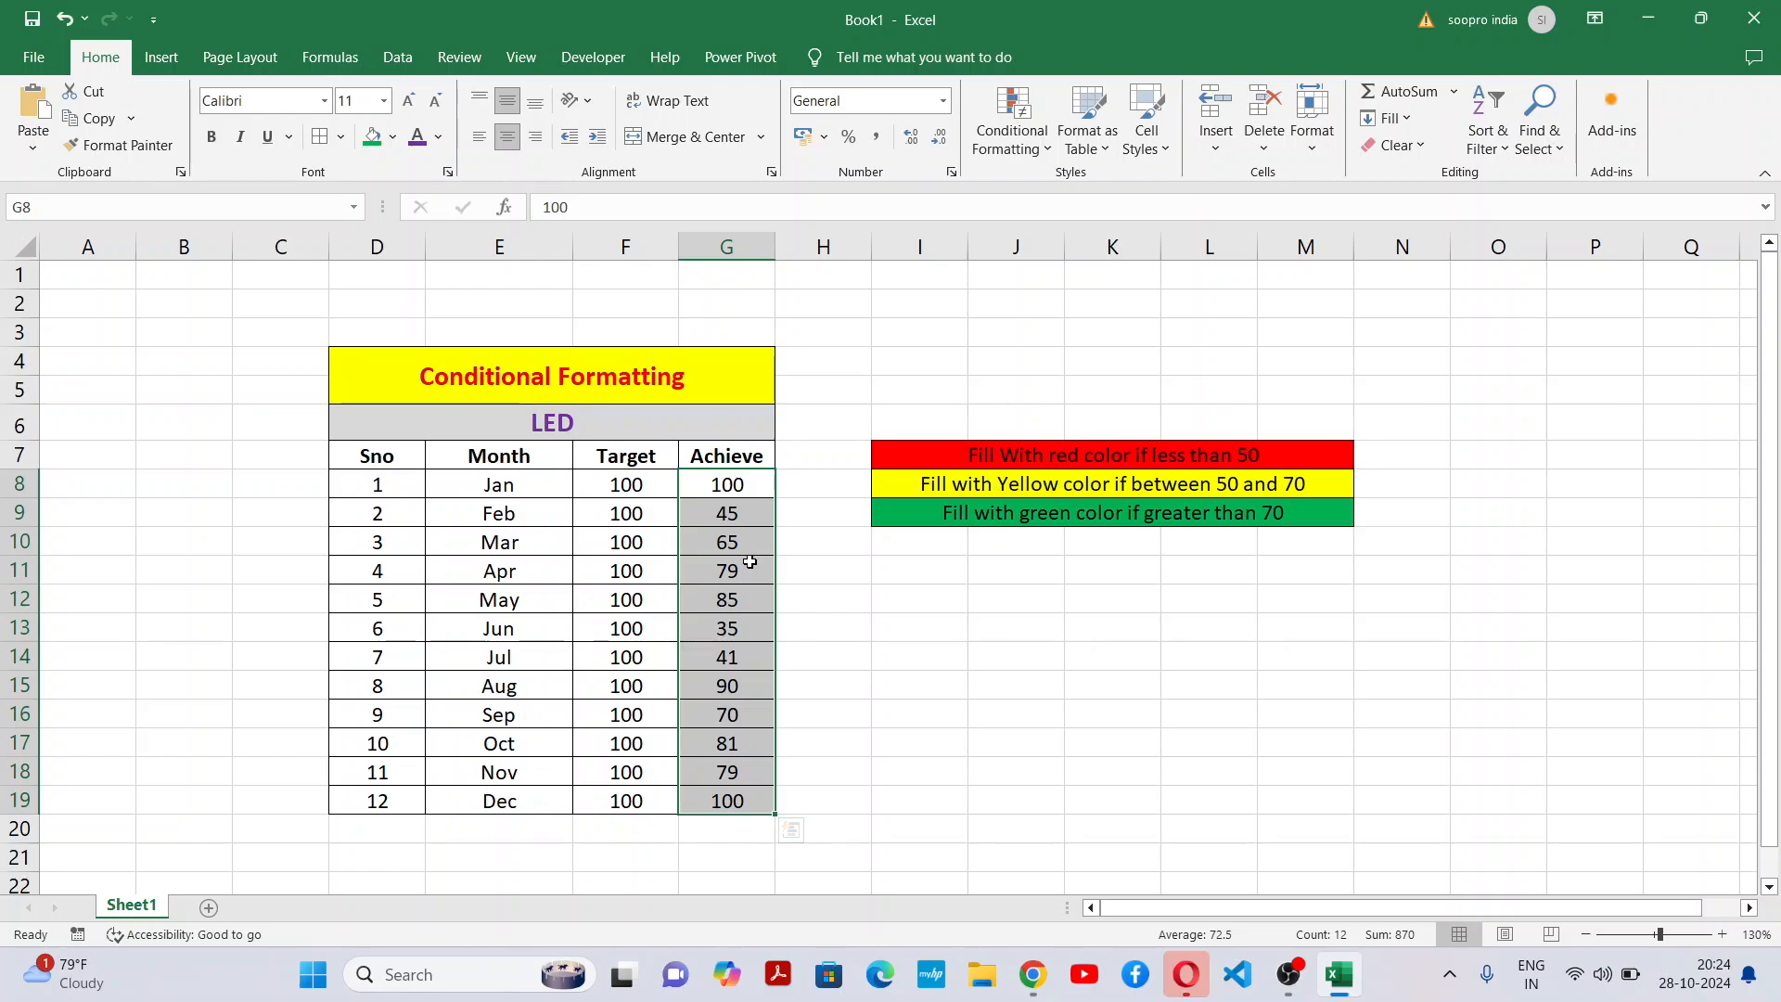
click(819, 596)
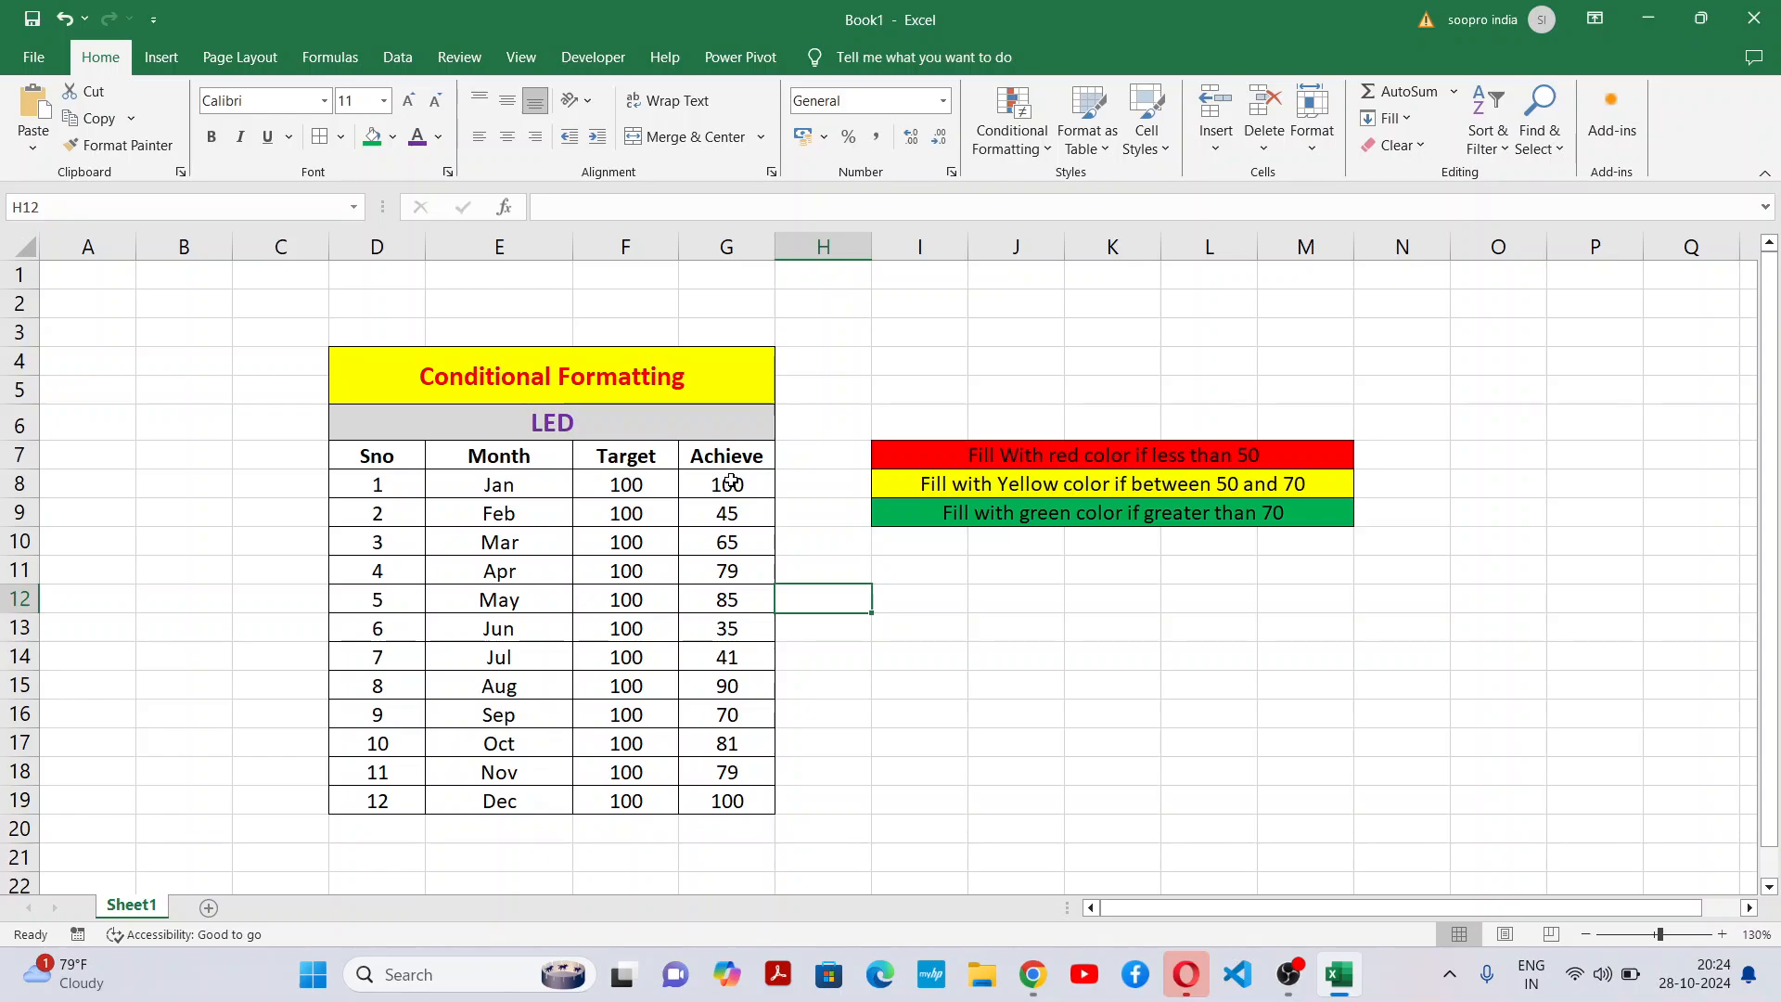
drag(727, 481, 735, 805)
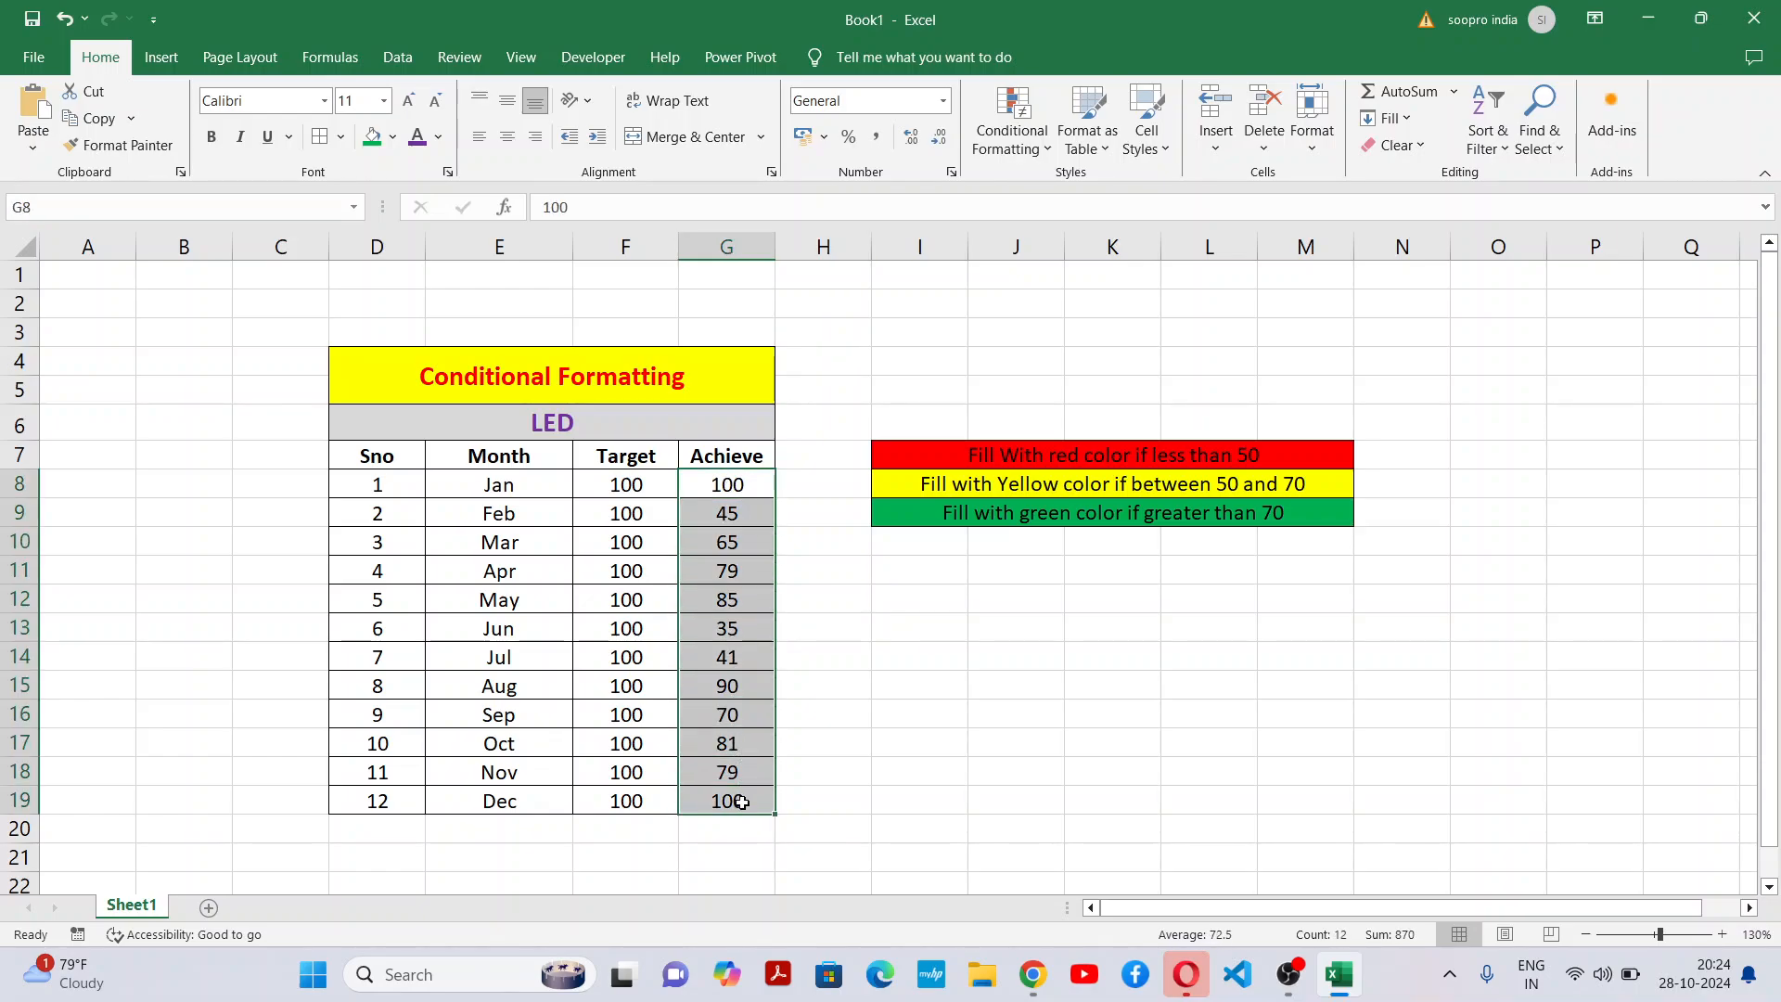
click(1013, 147)
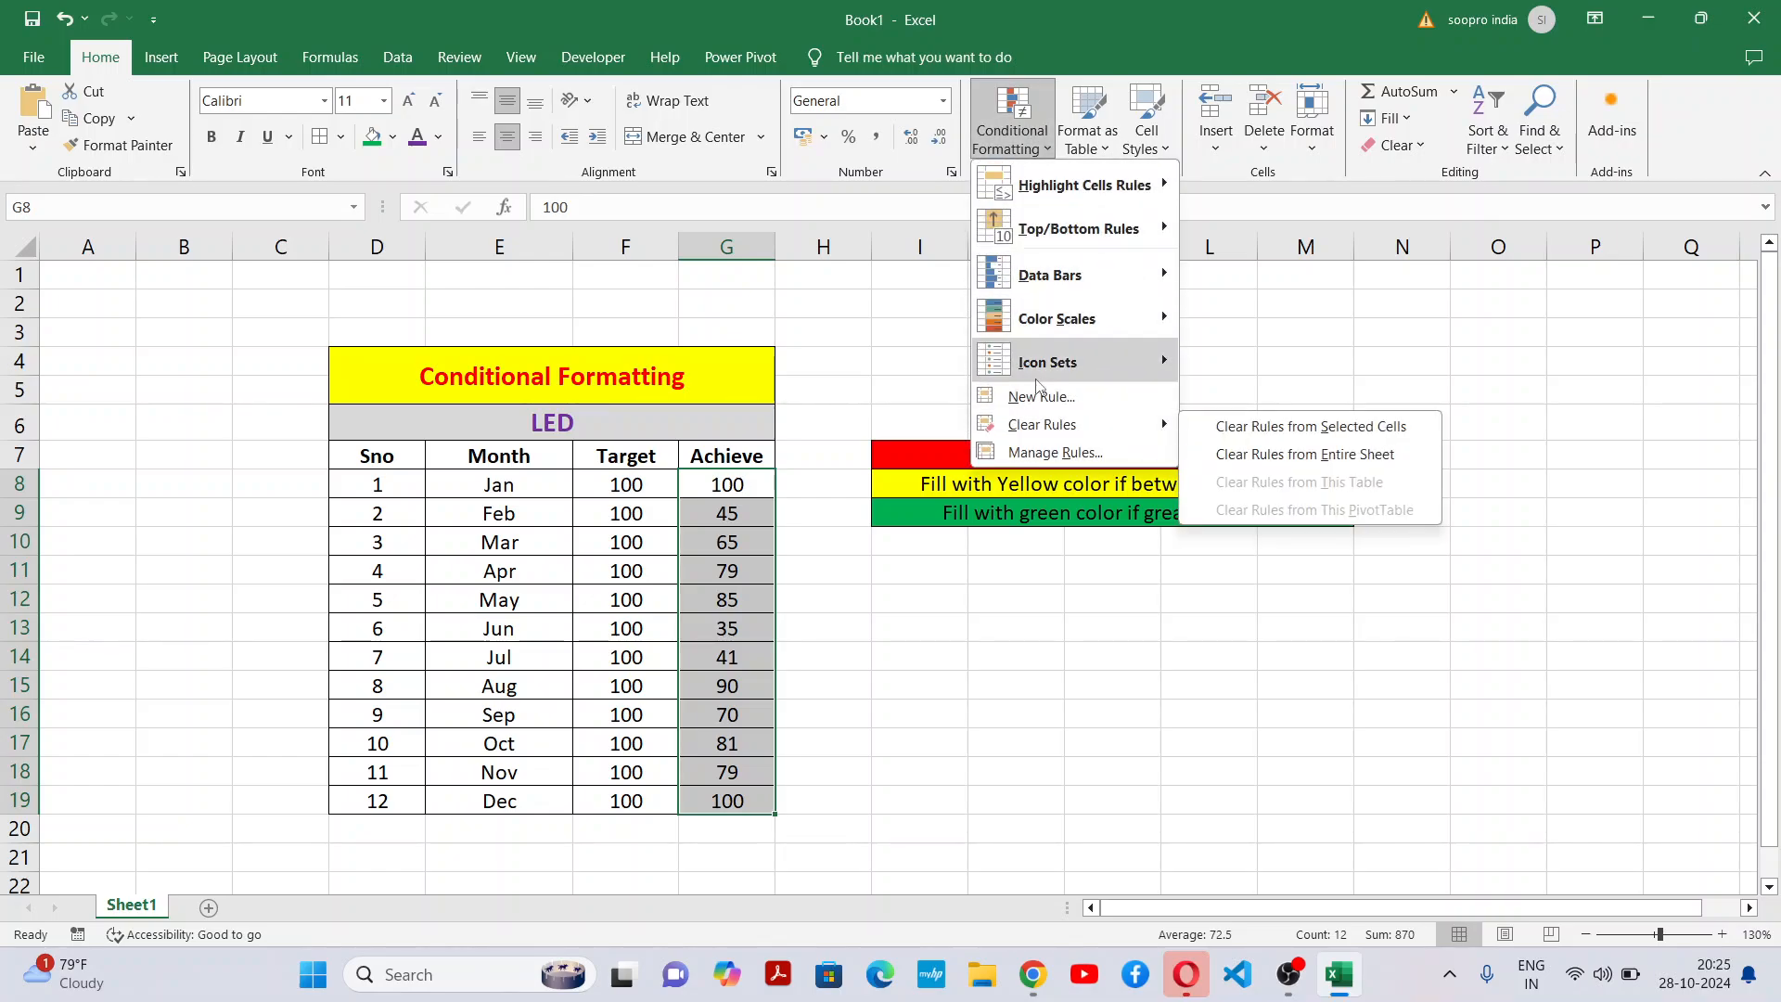
mouse_move(1118, 190)
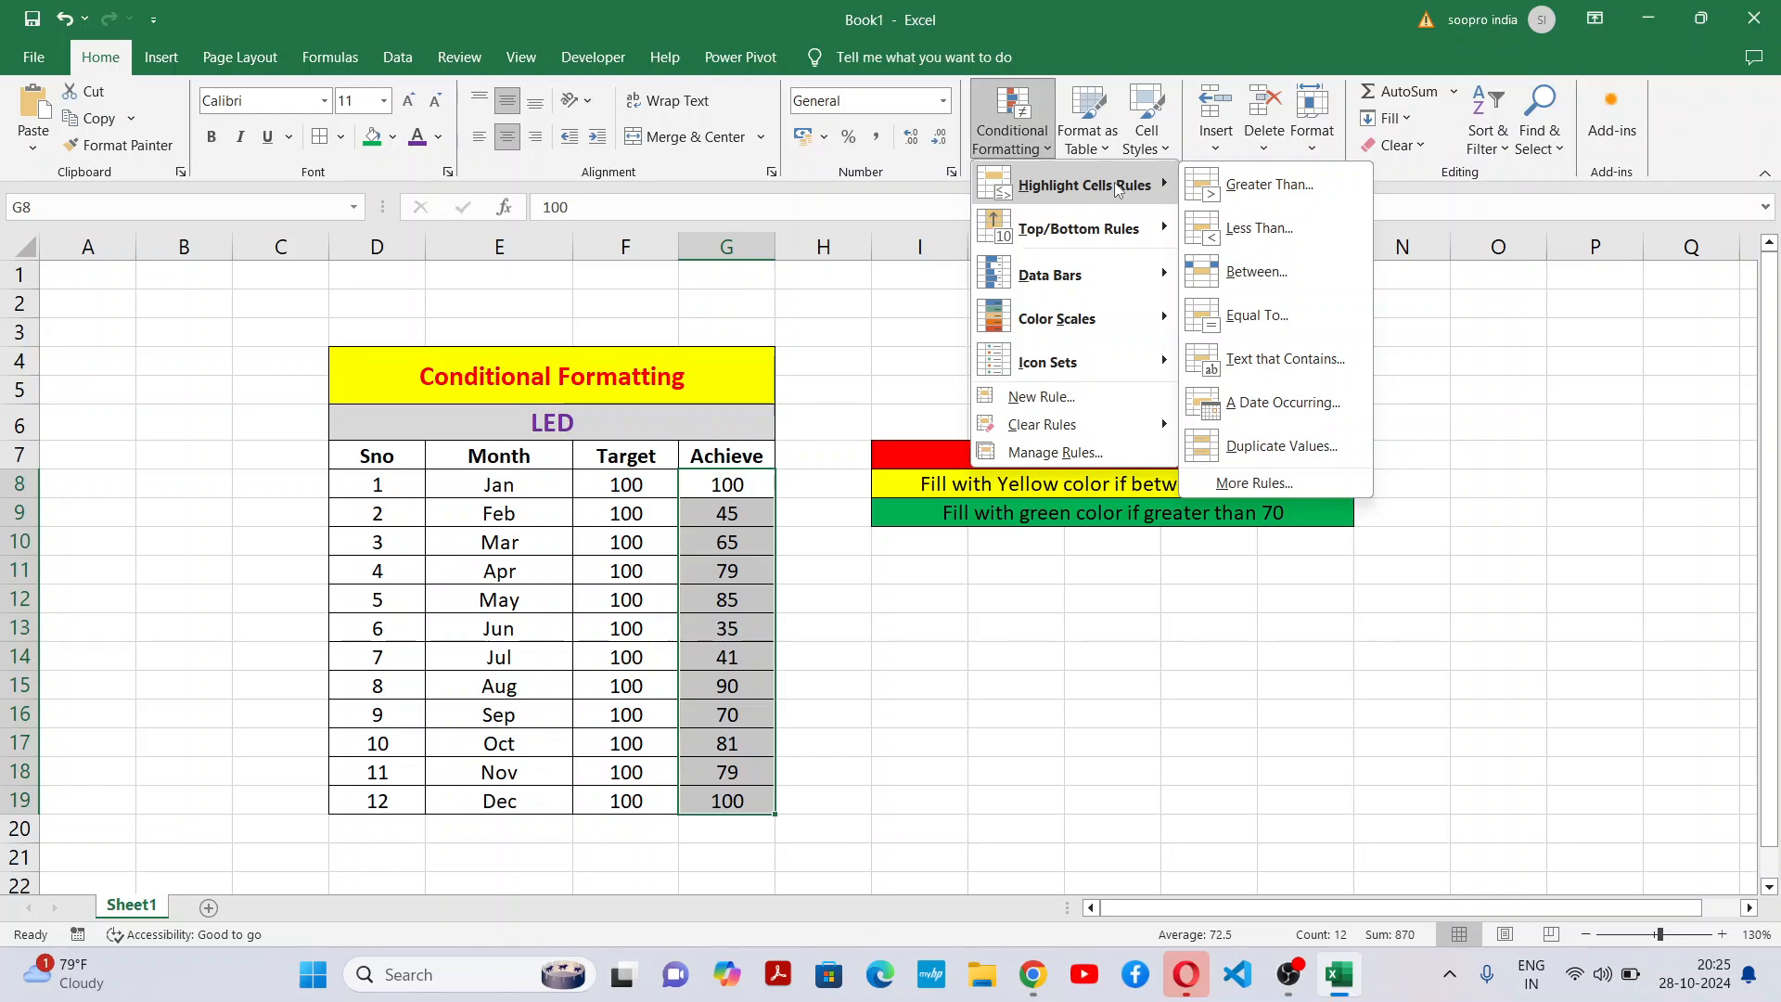
click(1269, 185)
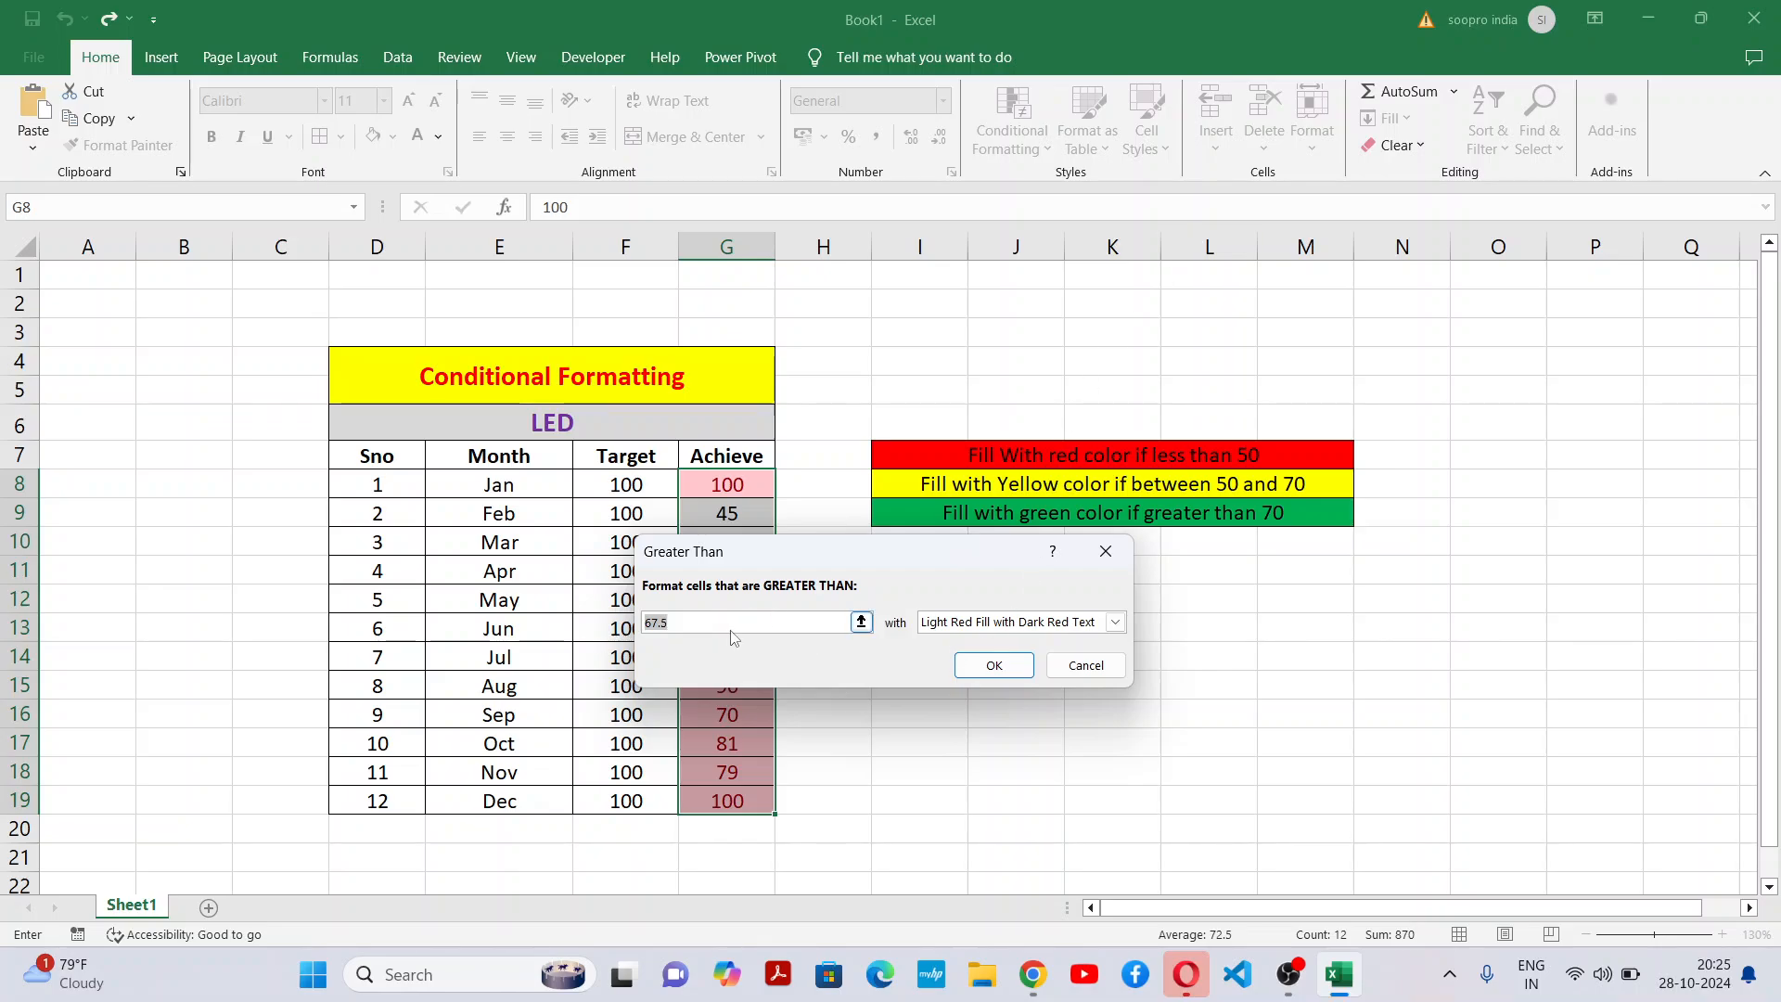
click(707, 620)
key(BackSpace)
key(BackSpace)
key(BackSpace)
key(BackSpace)
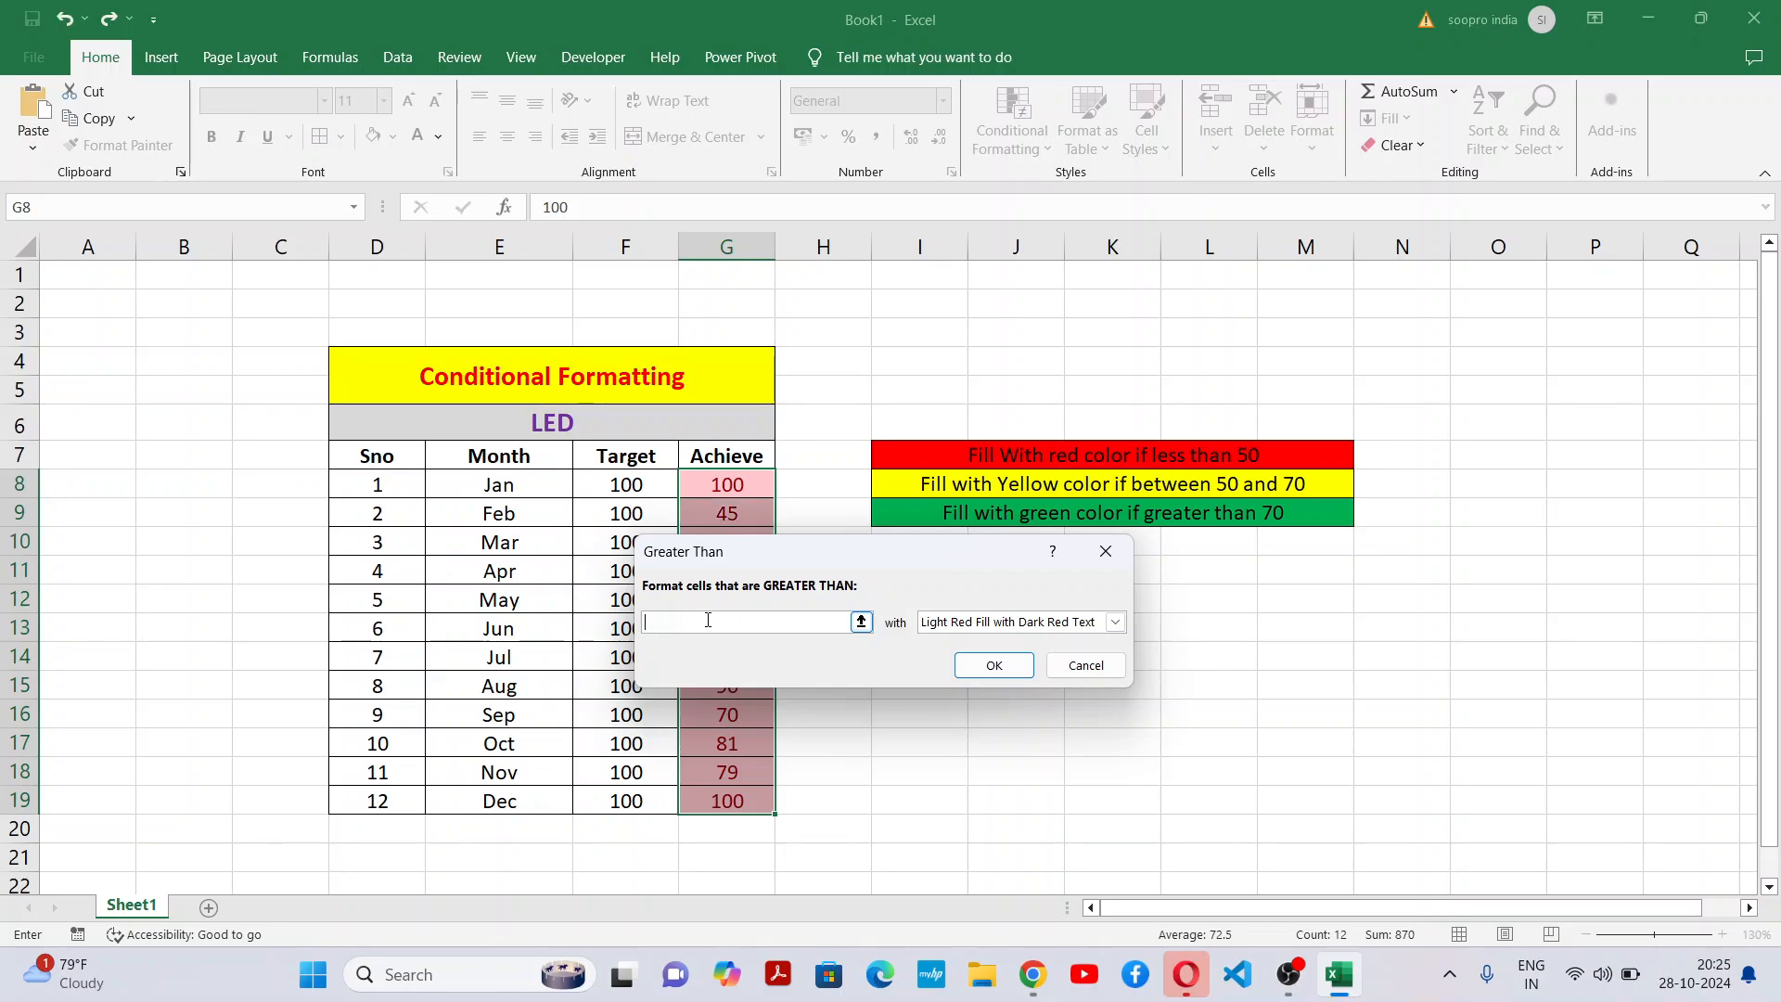
text(70)
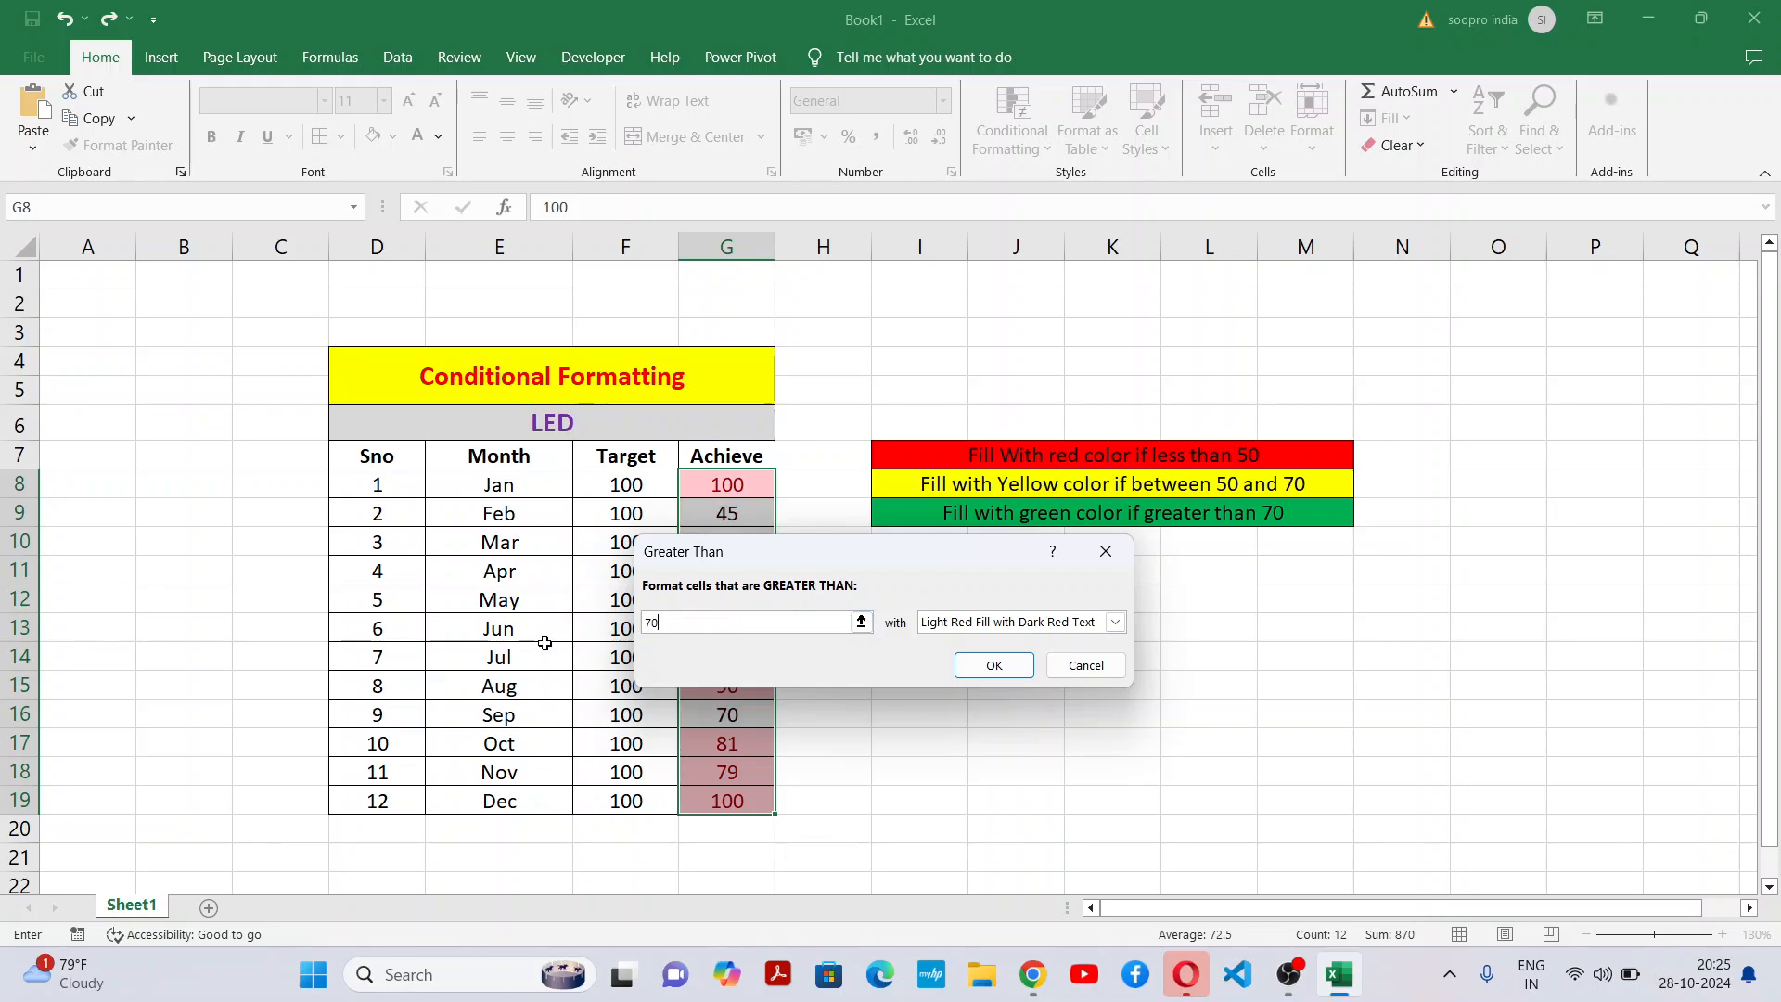
Format the cells matching the Greater Than rule with Green Fill with Dark Green Text and apply the rule.
click(1068, 621)
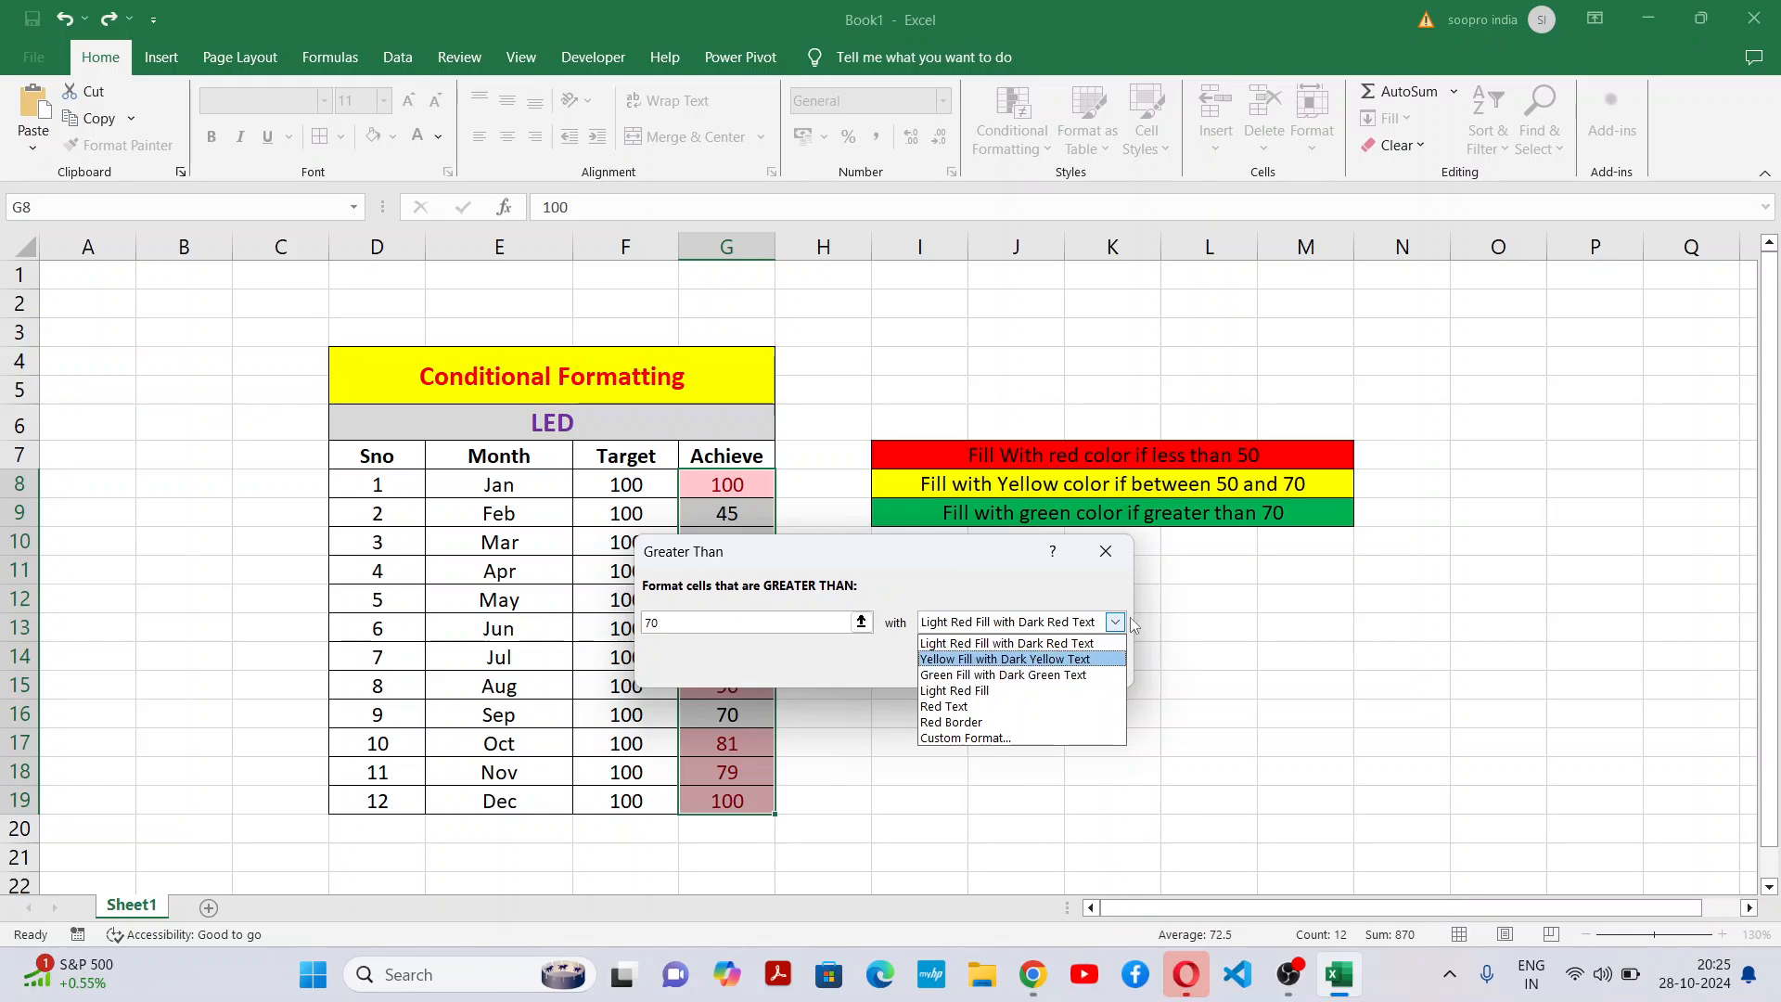
click(1028, 677)
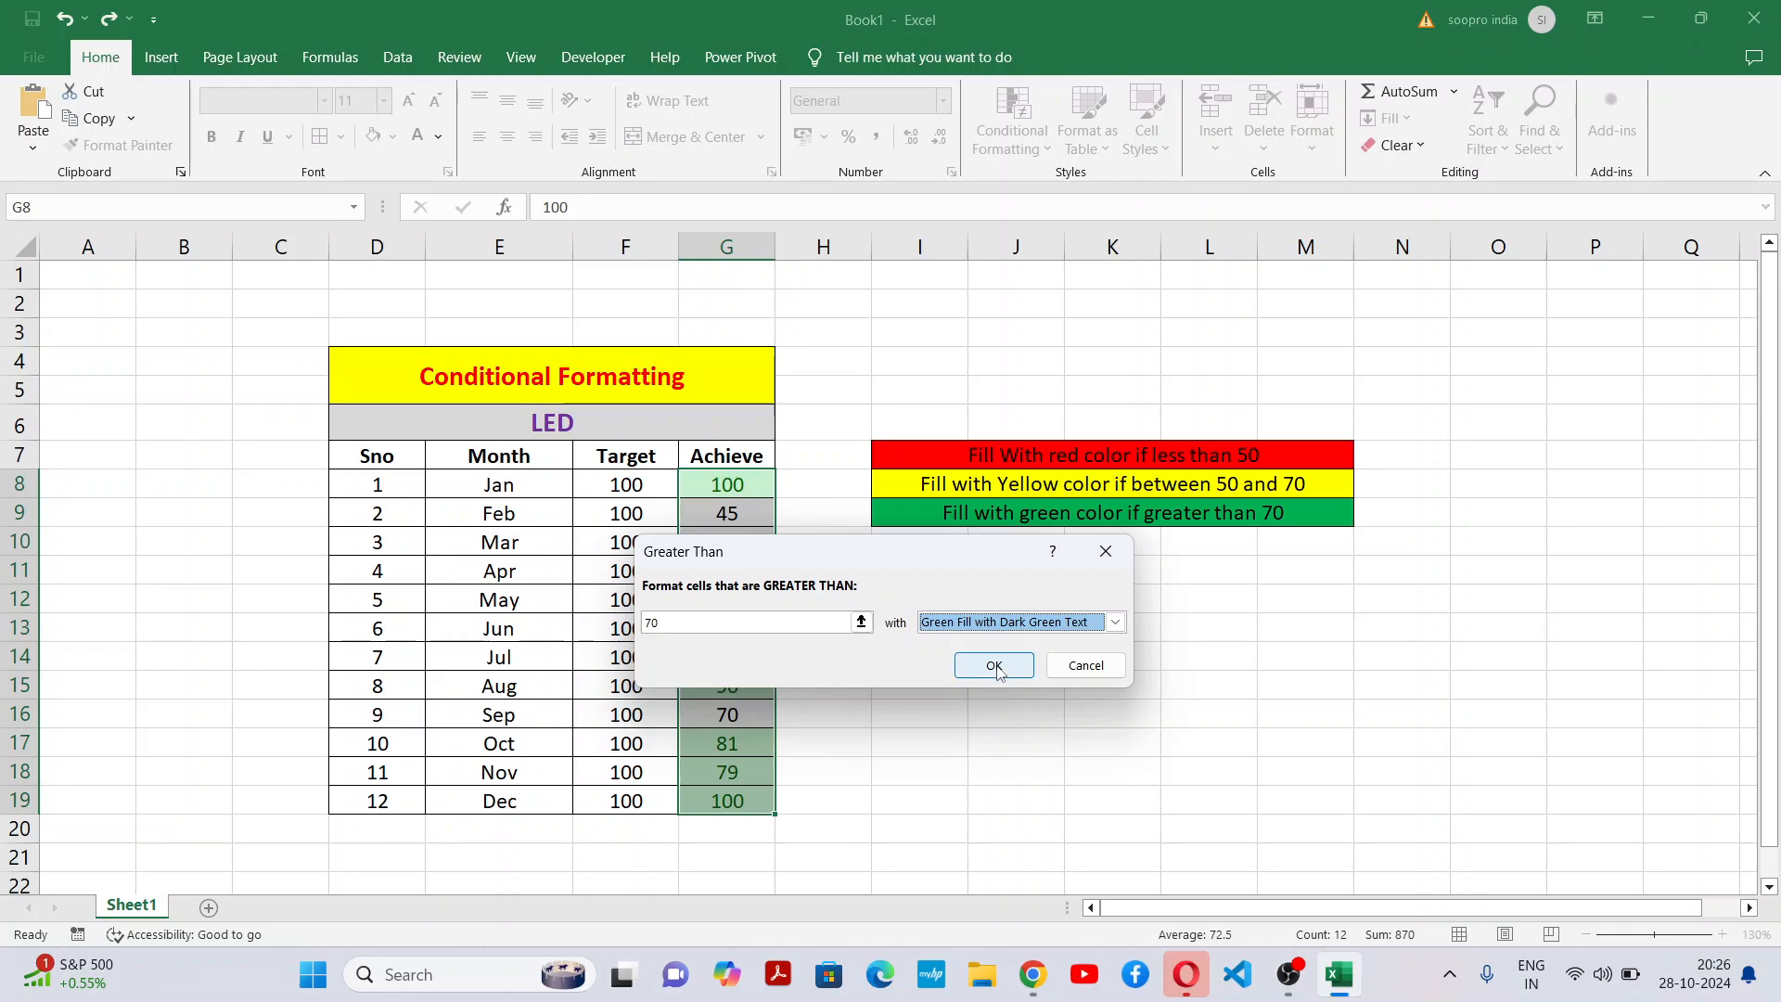
click(993, 666)
click(999, 761)
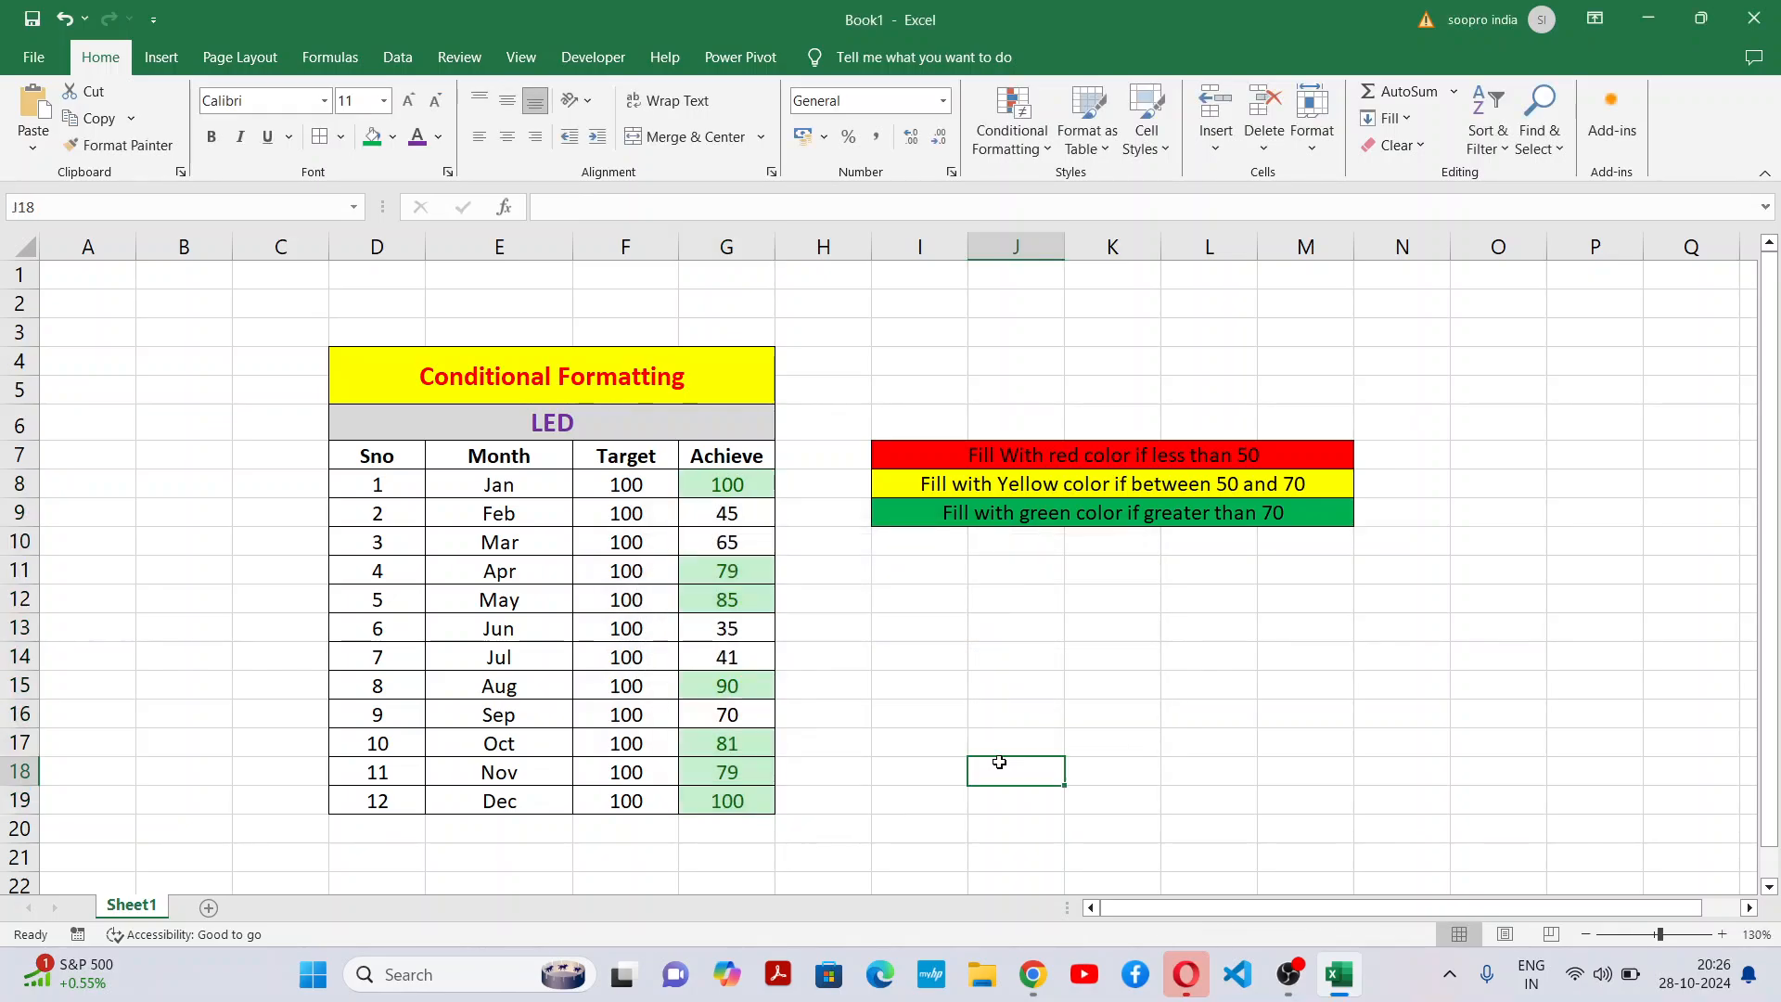
Examine which monthly values in the Achieve column the greater-than-70 rule highlights.
click(748, 482)
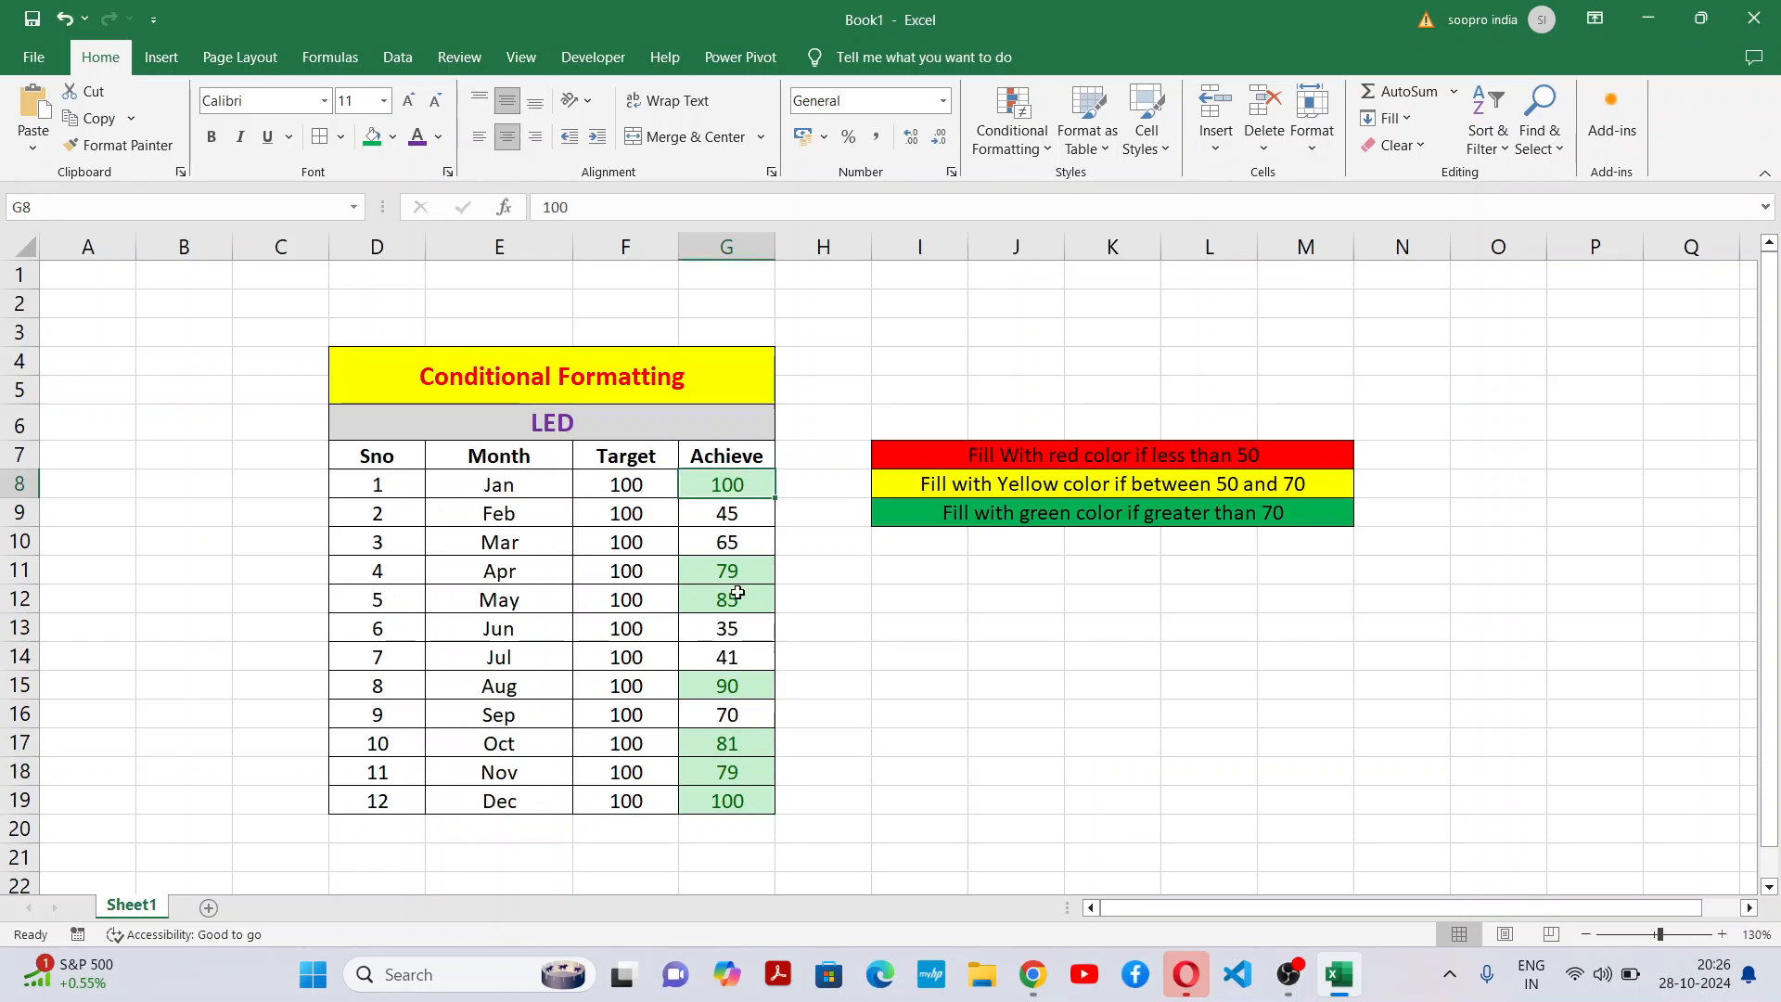
click(739, 619)
click(743, 576)
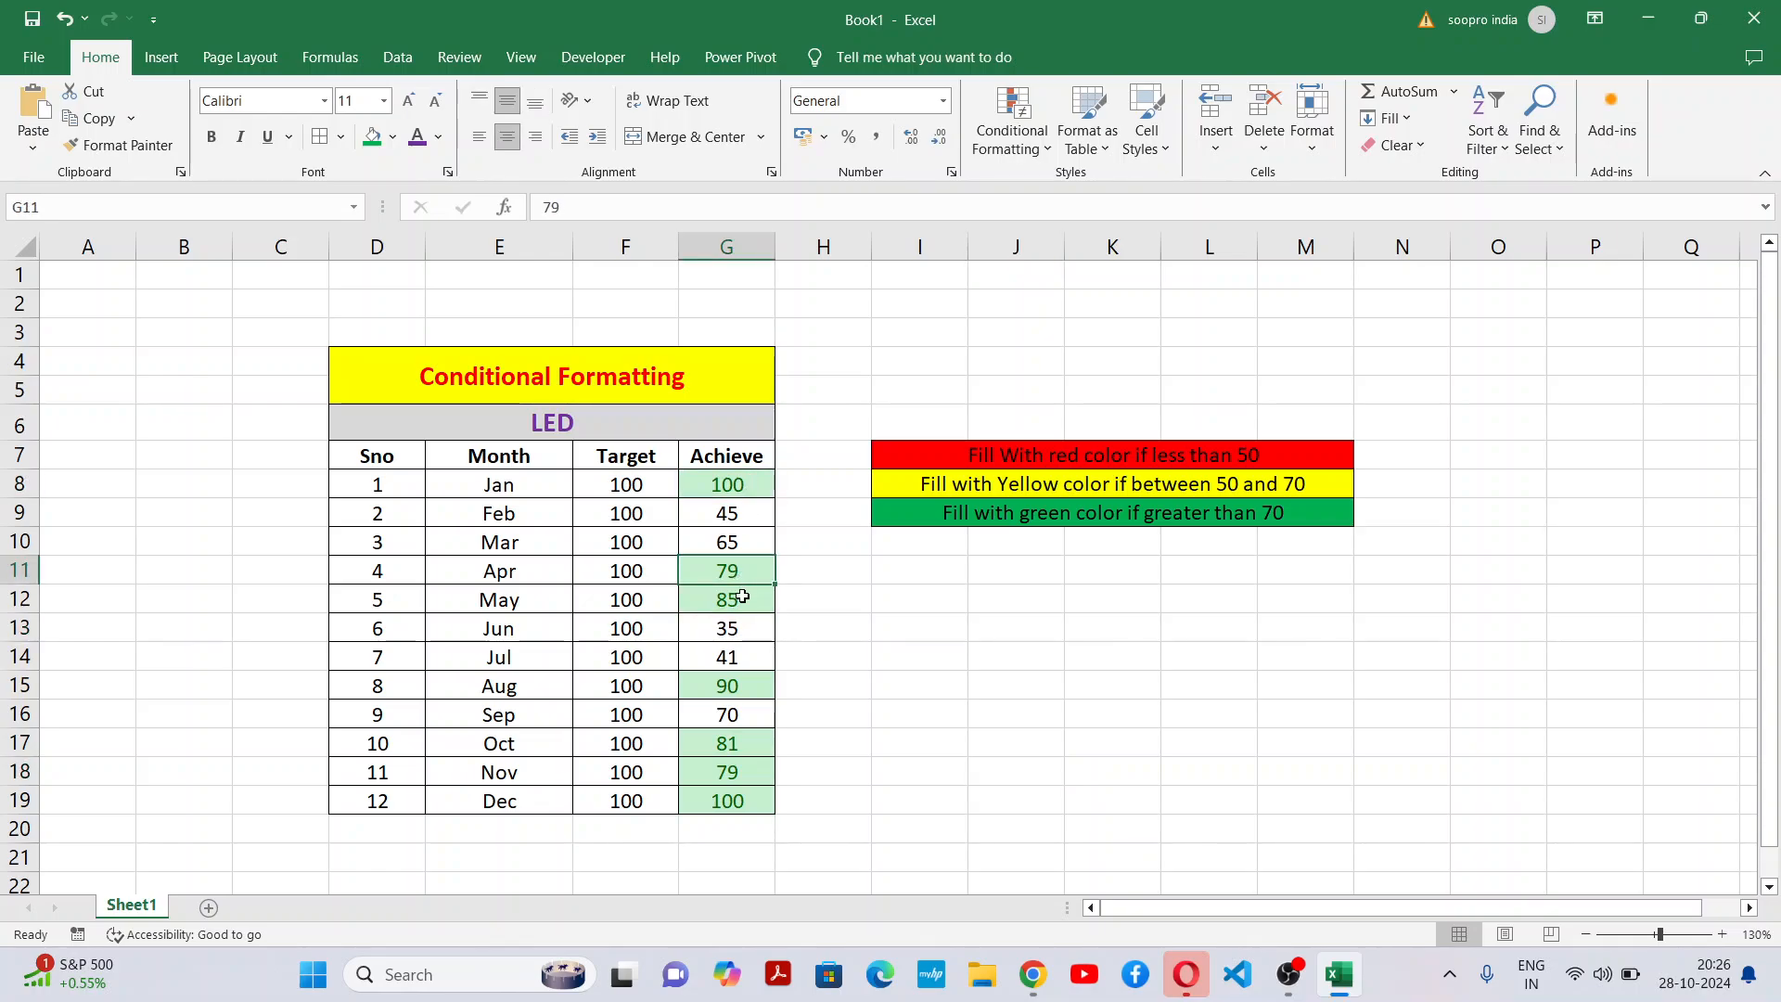
click(743, 618)
click(747, 591)
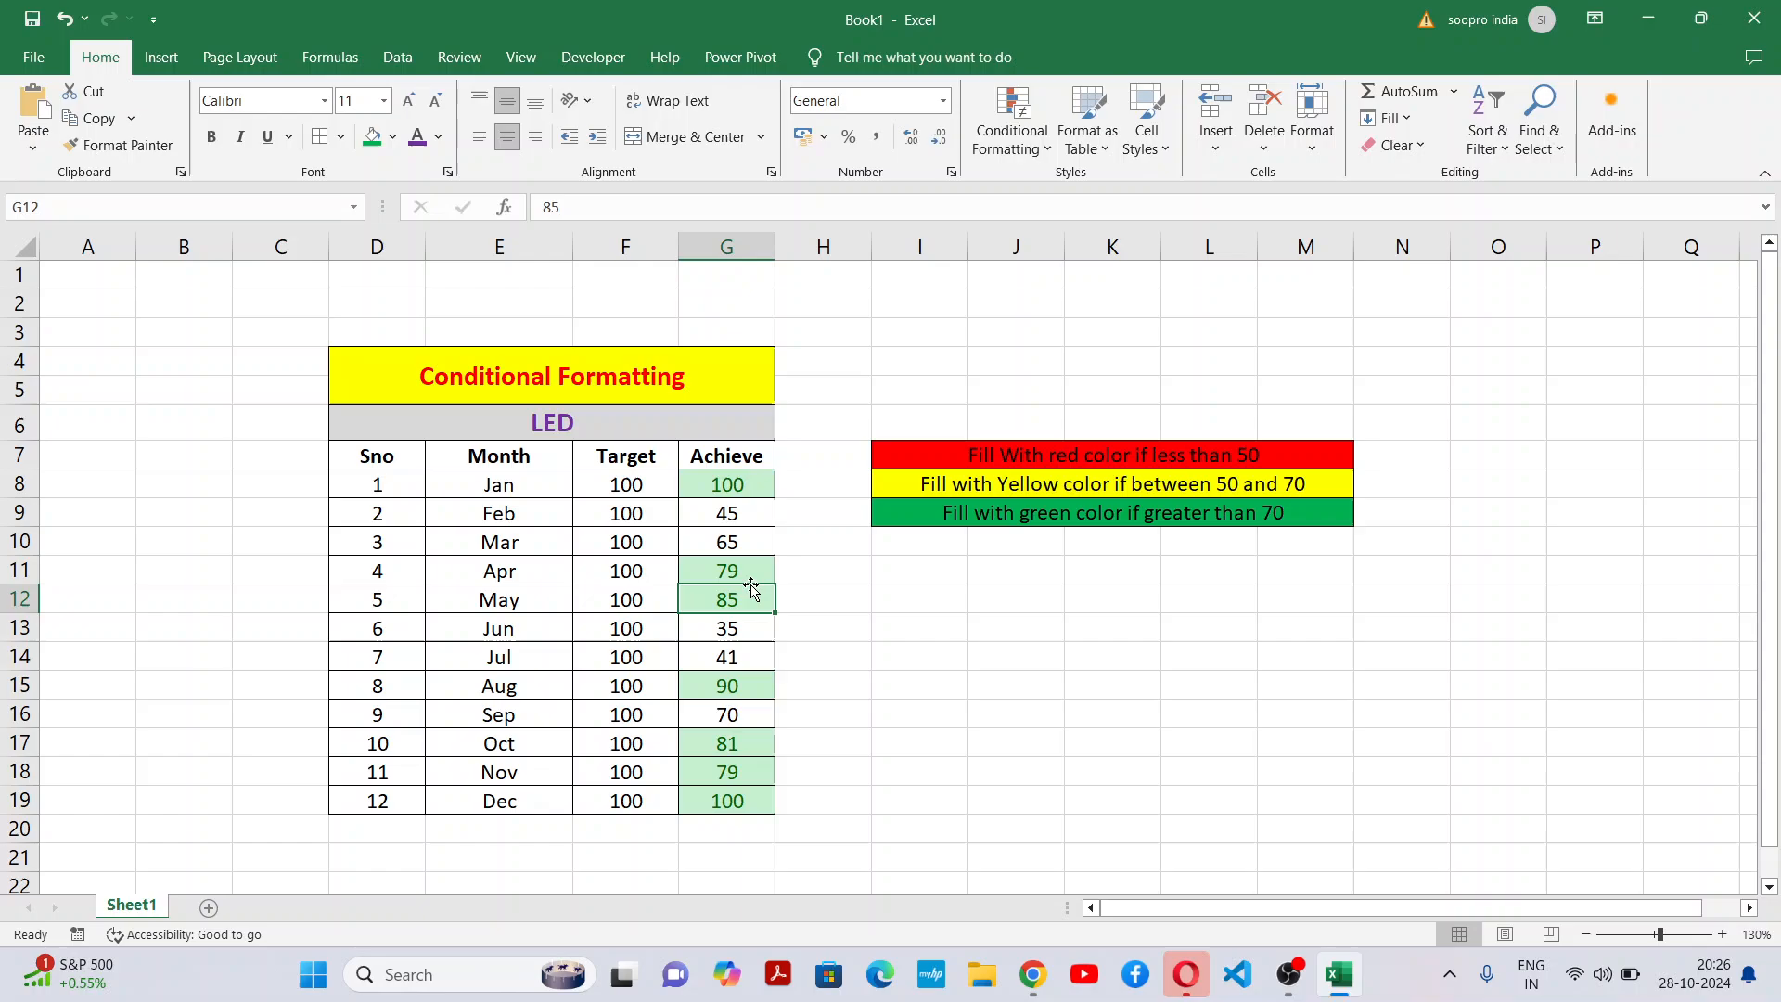
click(745, 475)
click(729, 627)
click(754, 747)
click(753, 795)
click(757, 684)
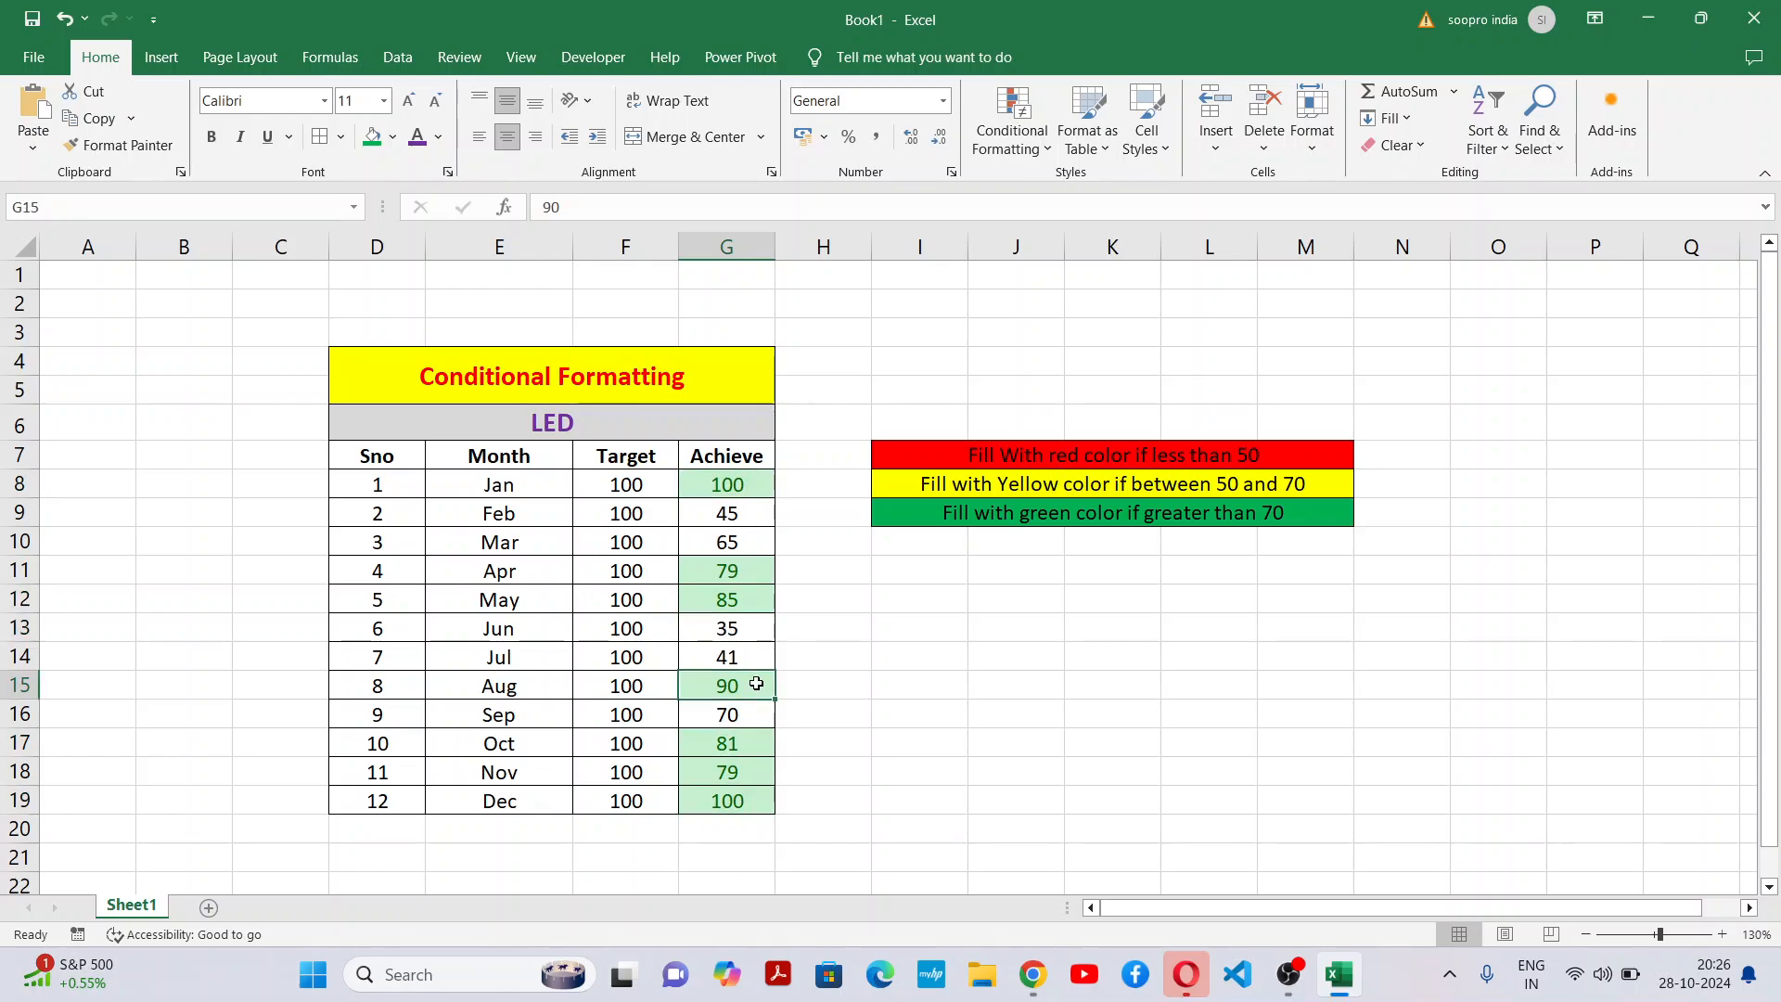
click(757, 571)
Delete the empty row 2 above the Conditional Formatting table.
click(1721, 934)
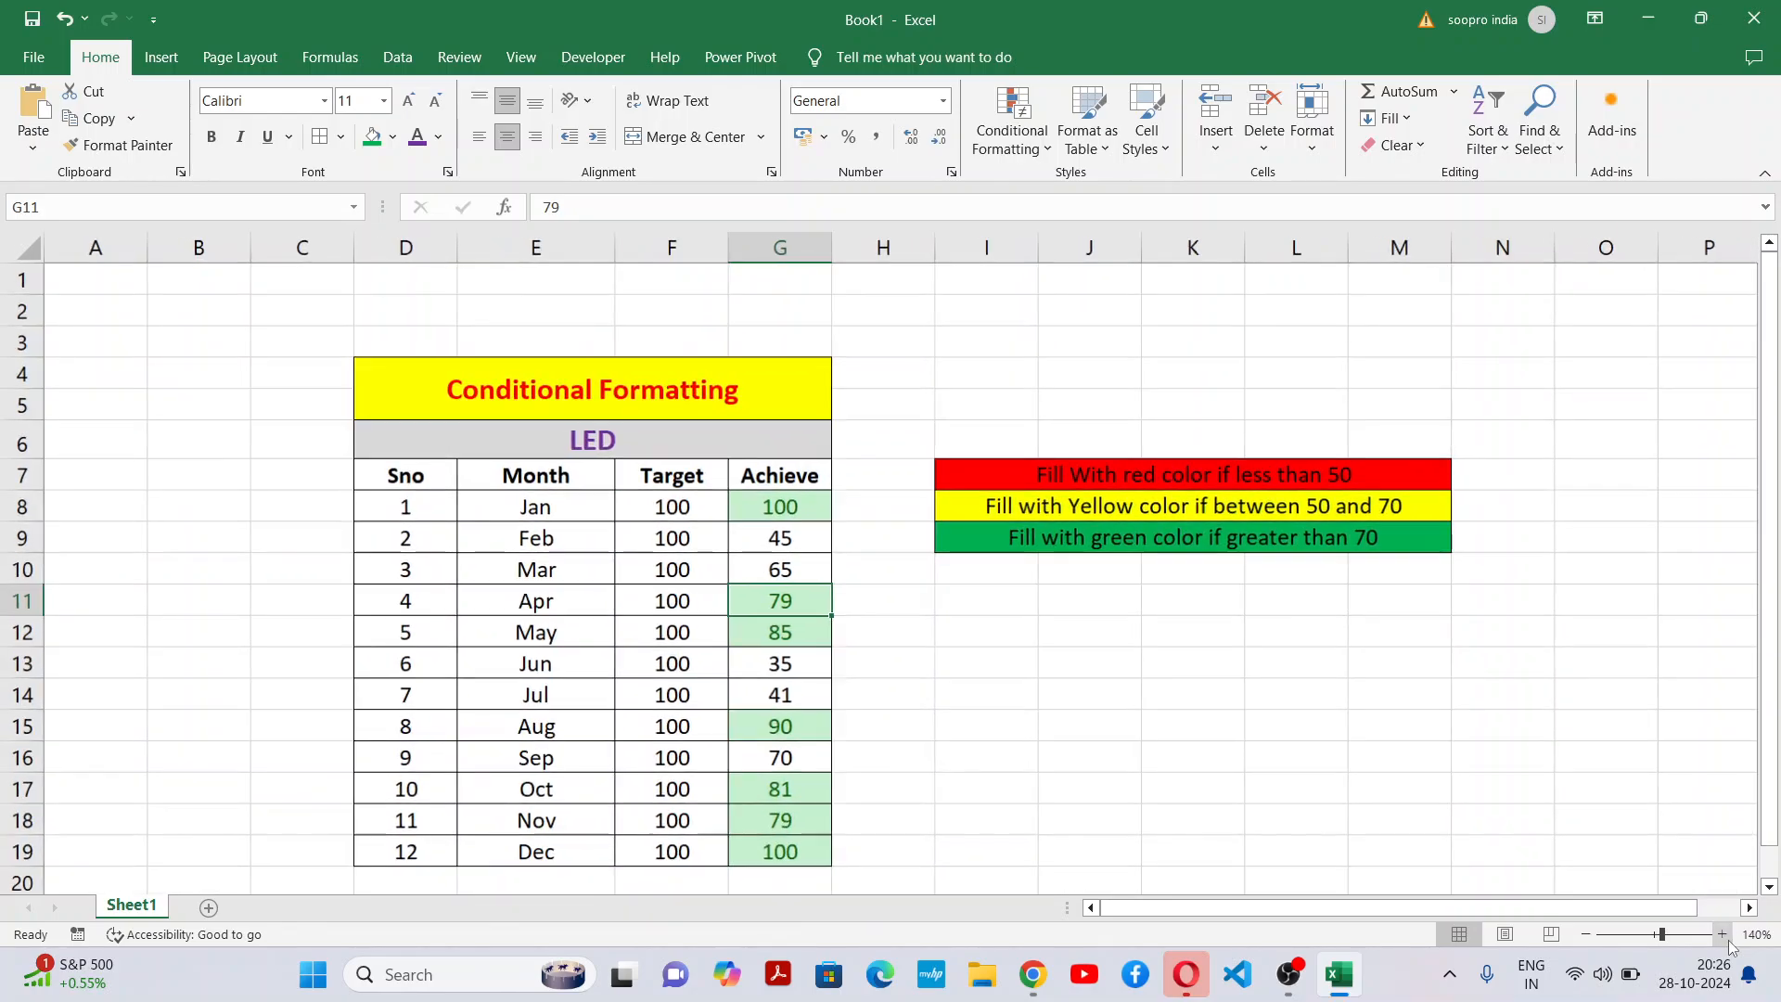
click(1722, 934)
scroll(1244, 743, down, 2)
scroll(1244, 743, up, 1)
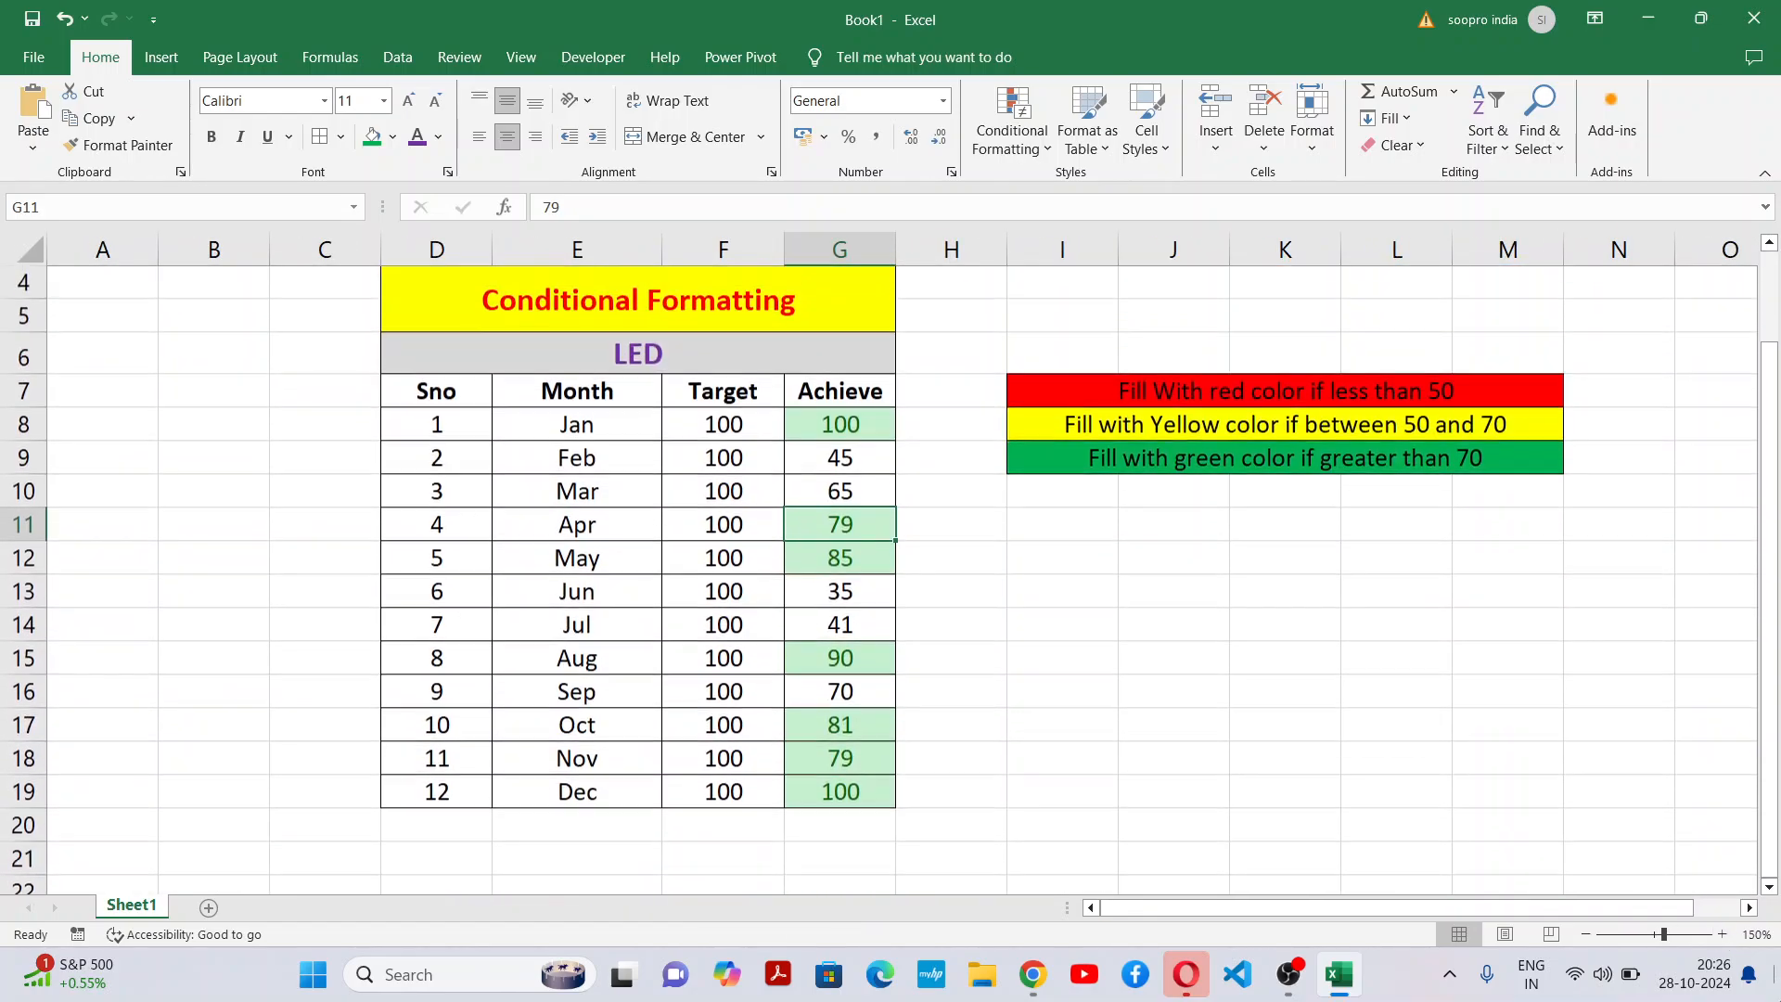
click(1586, 934)
scroll(1392, 843, down, 1)
scroll(1067, 663, up, 1)
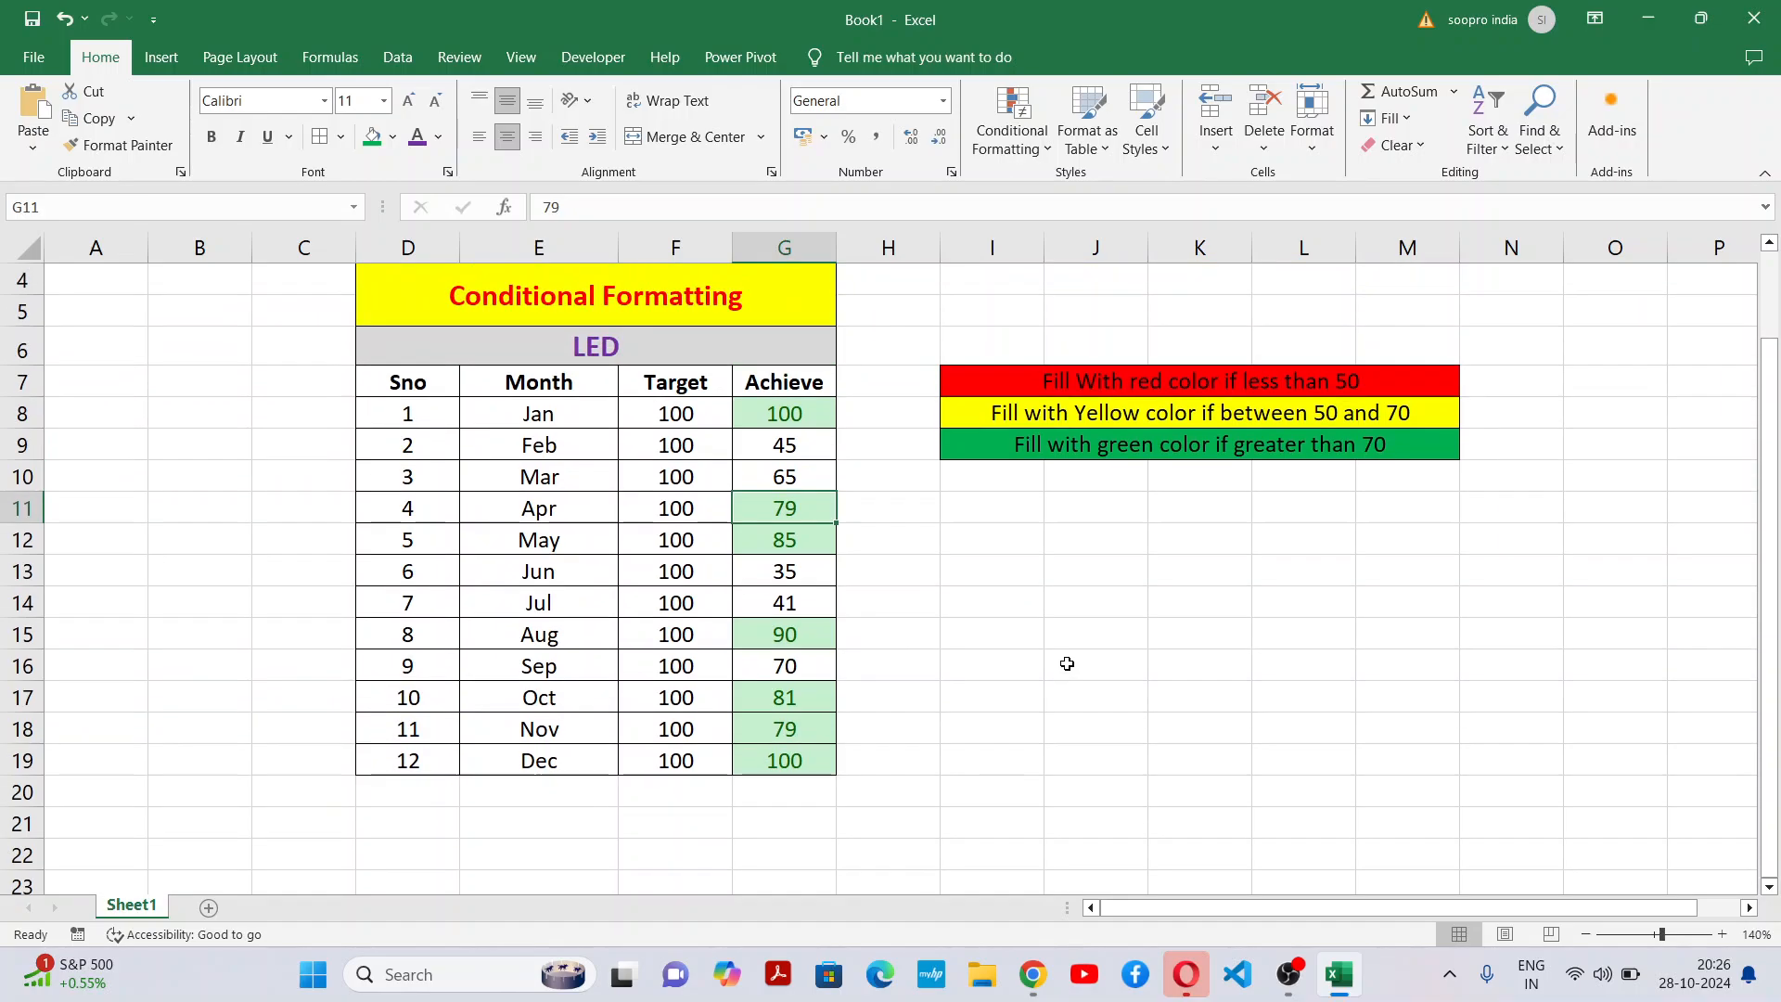
scroll(1067, 663, up, 1)
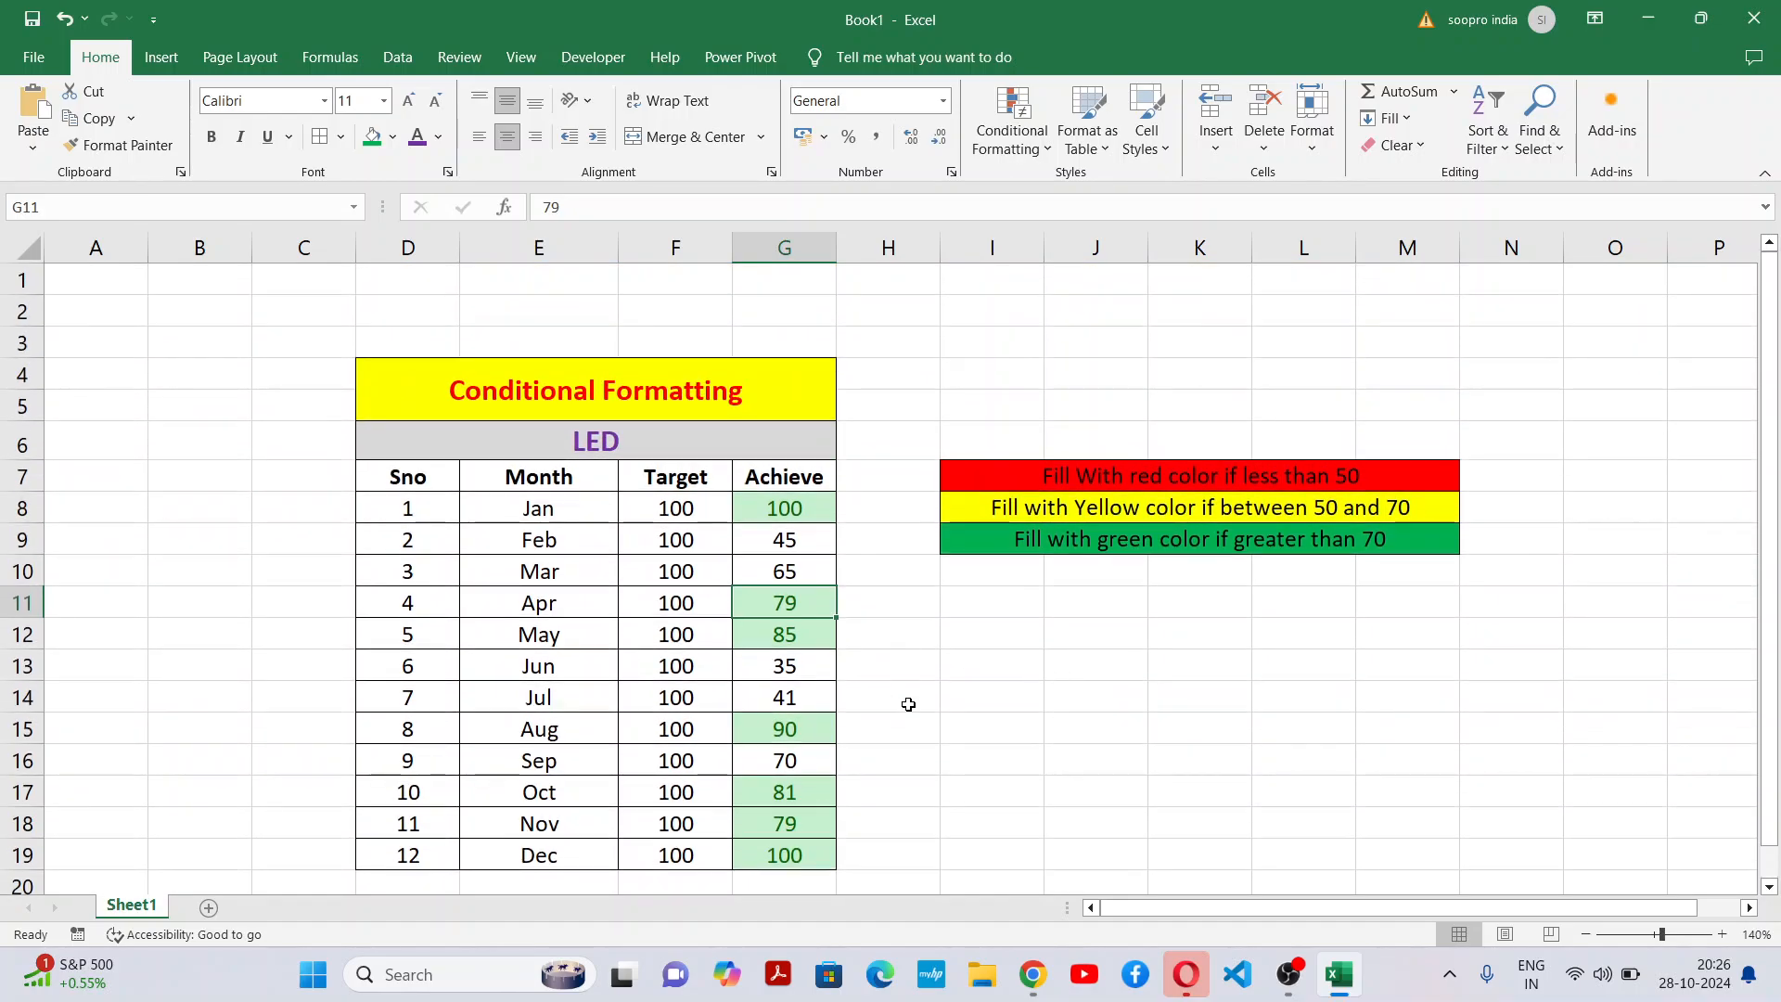
click(19, 314)
key(ctrl+minus)
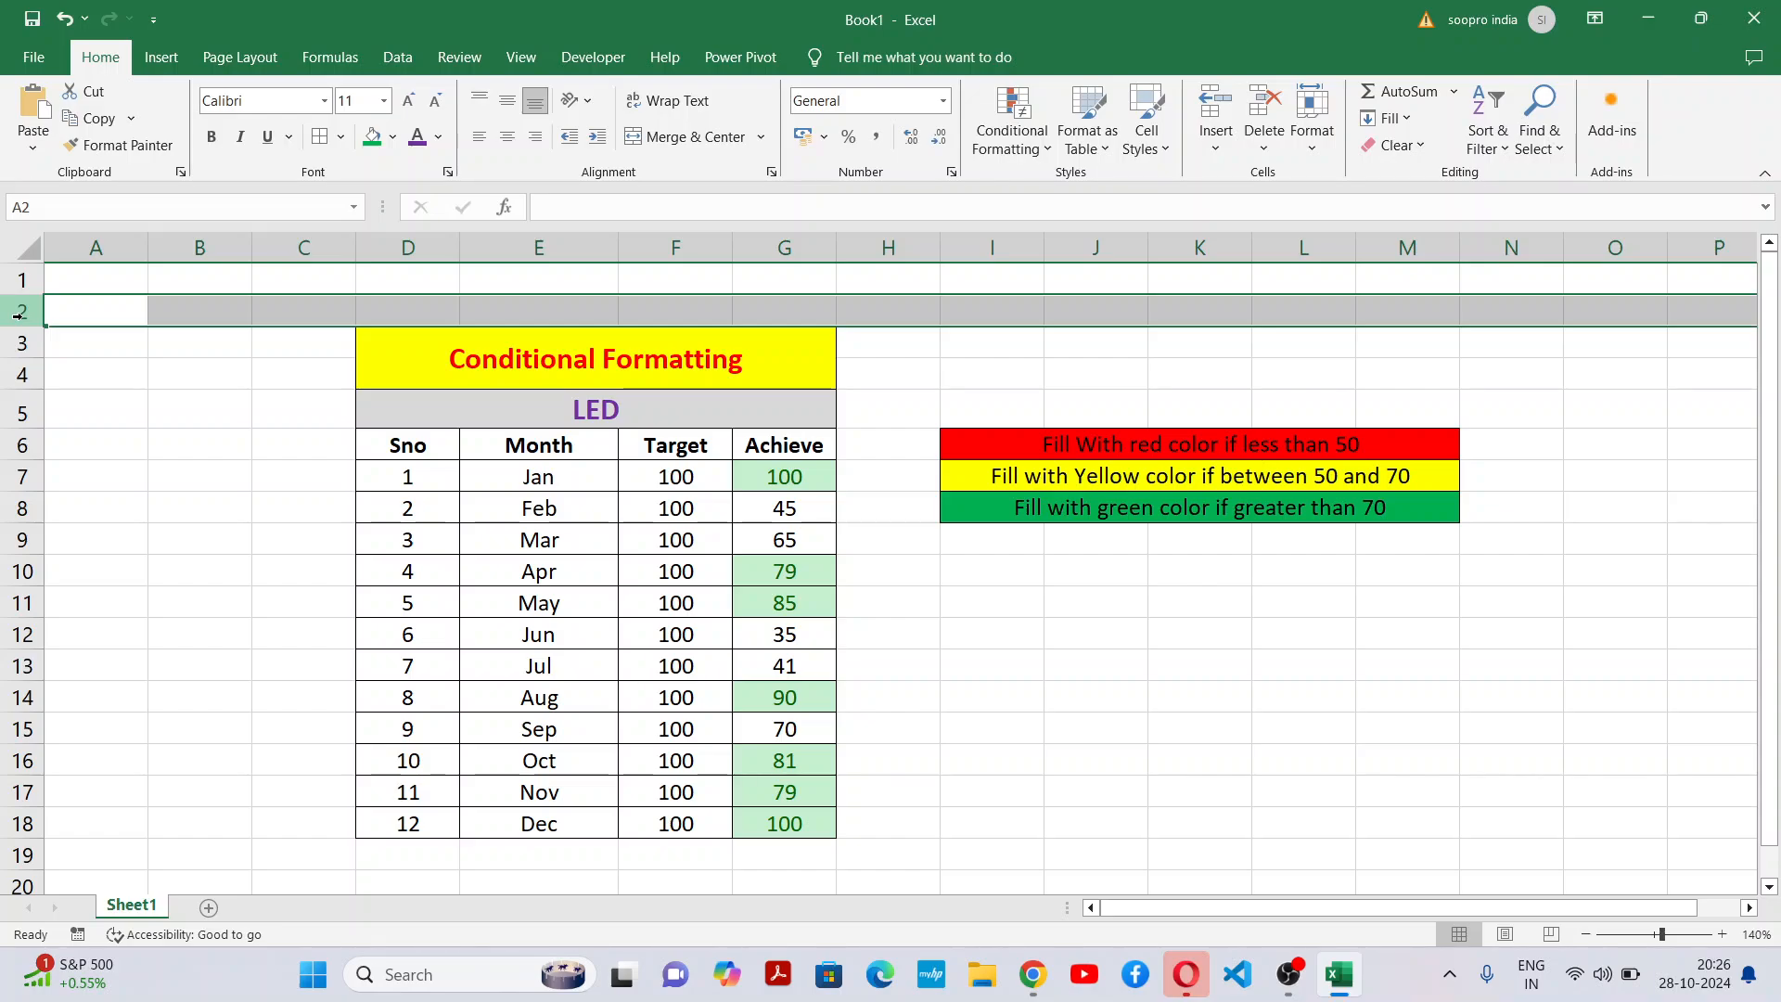
click(1049, 642)
drag(804, 477, 798, 818)
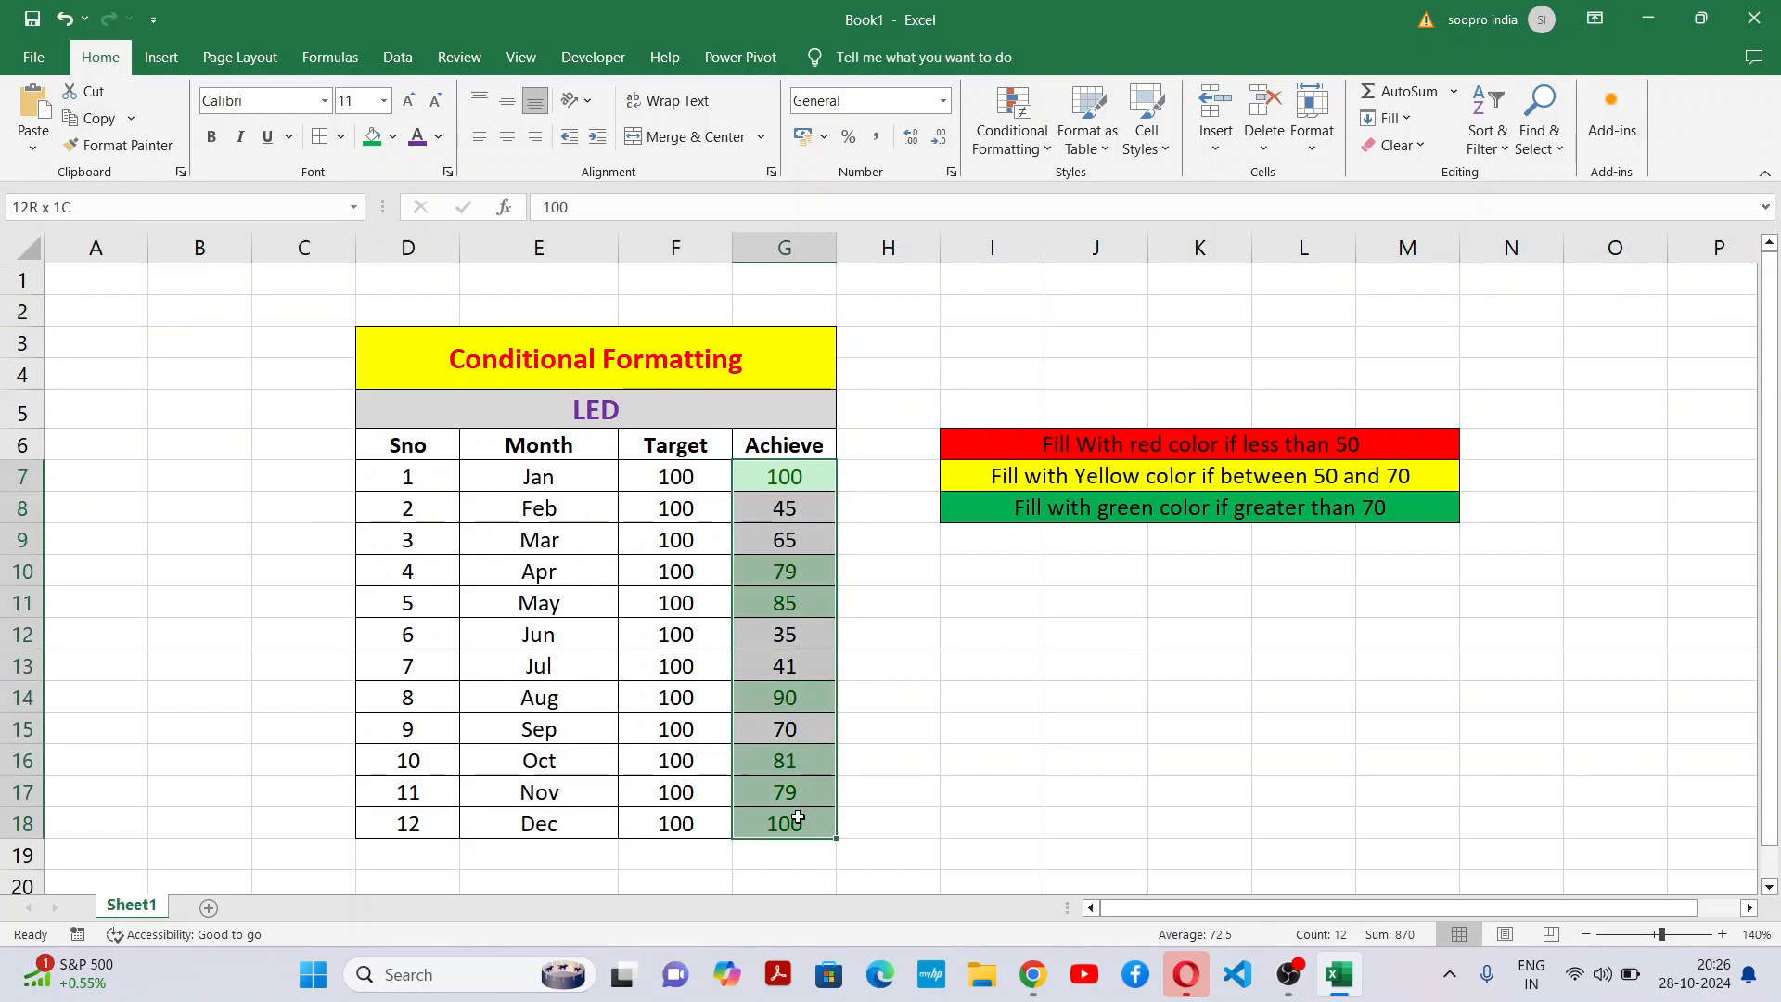
click(908, 720)
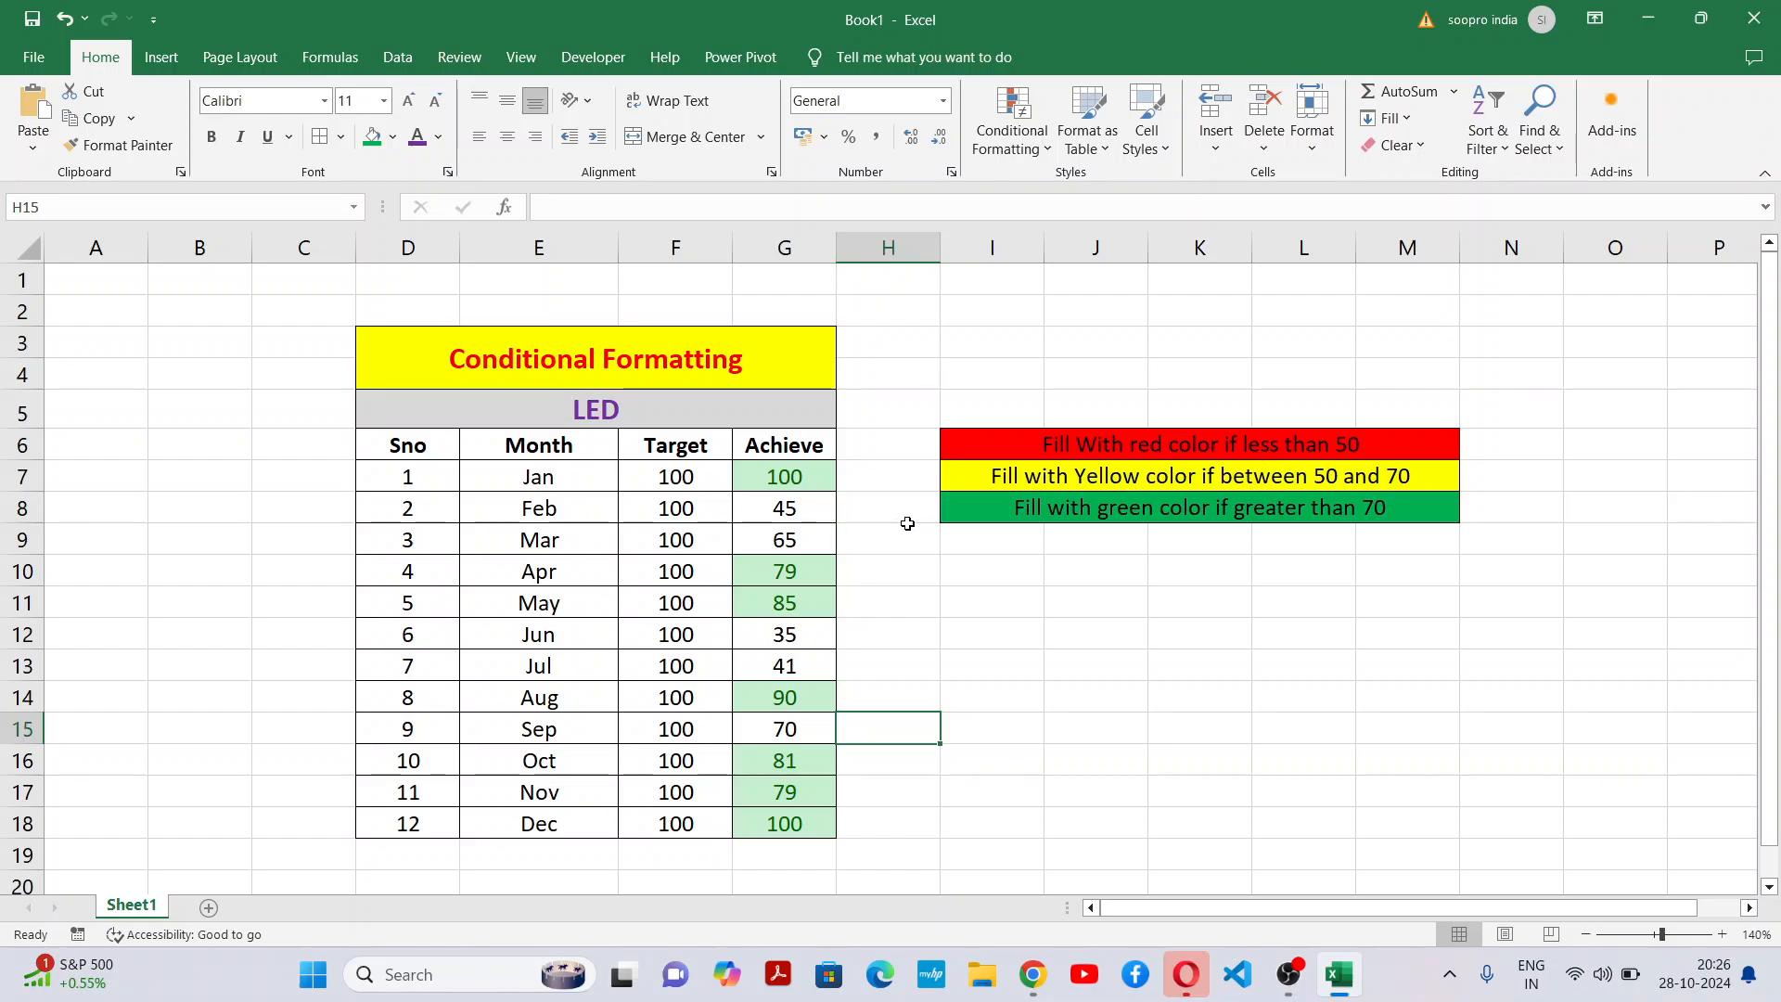
drag(798, 473, 779, 833)
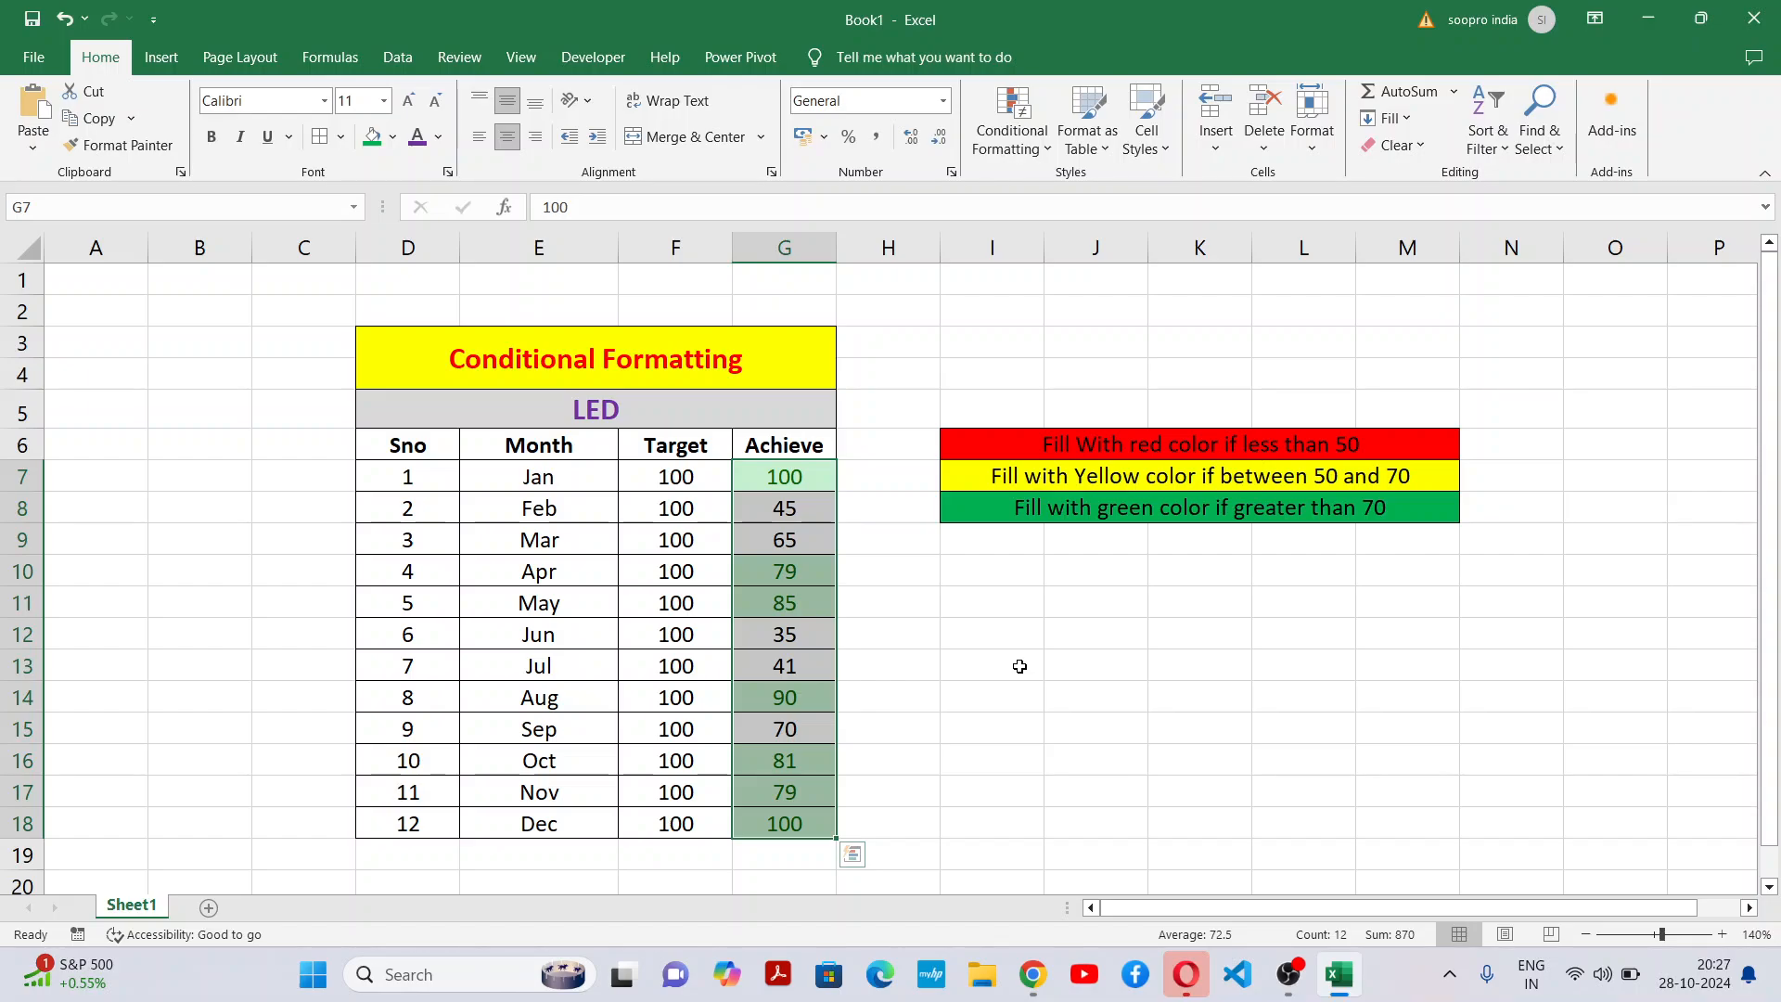
click(900, 761)
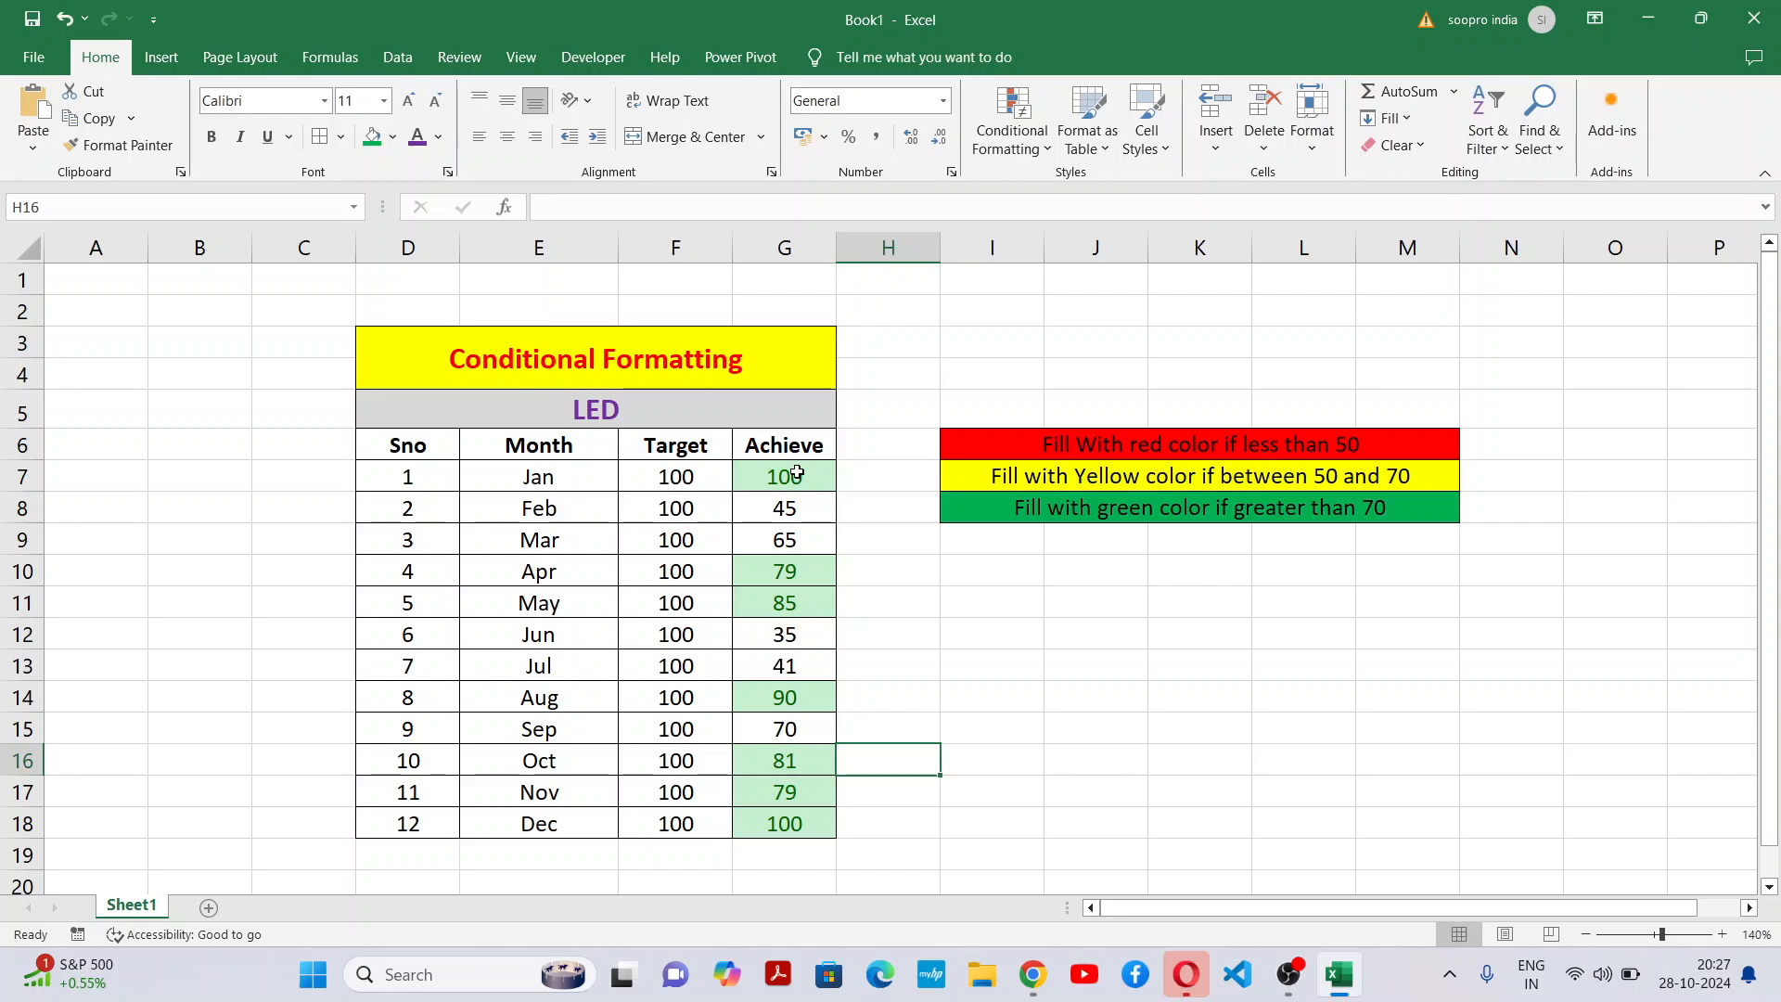
Create a Between highlight rule for the Achieve values in G7:G18 with 50 and 70 as the limits.
drag(796, 473, 796, 840)
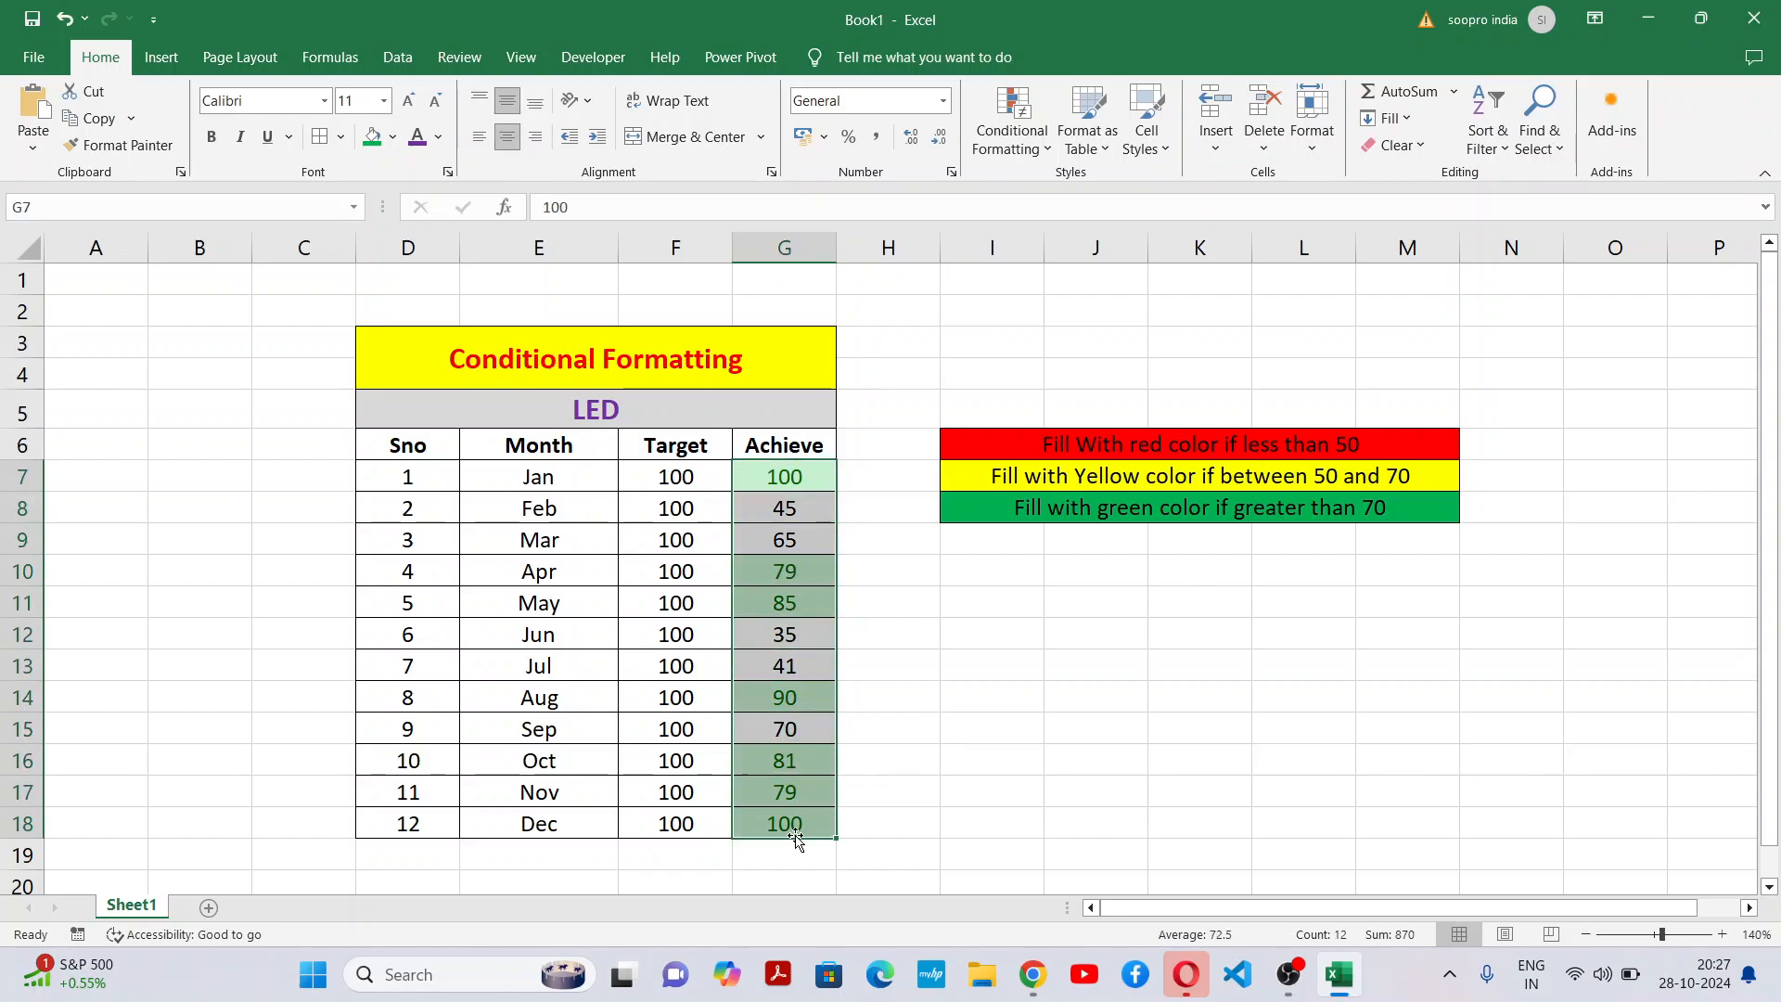
click(1032, 132)
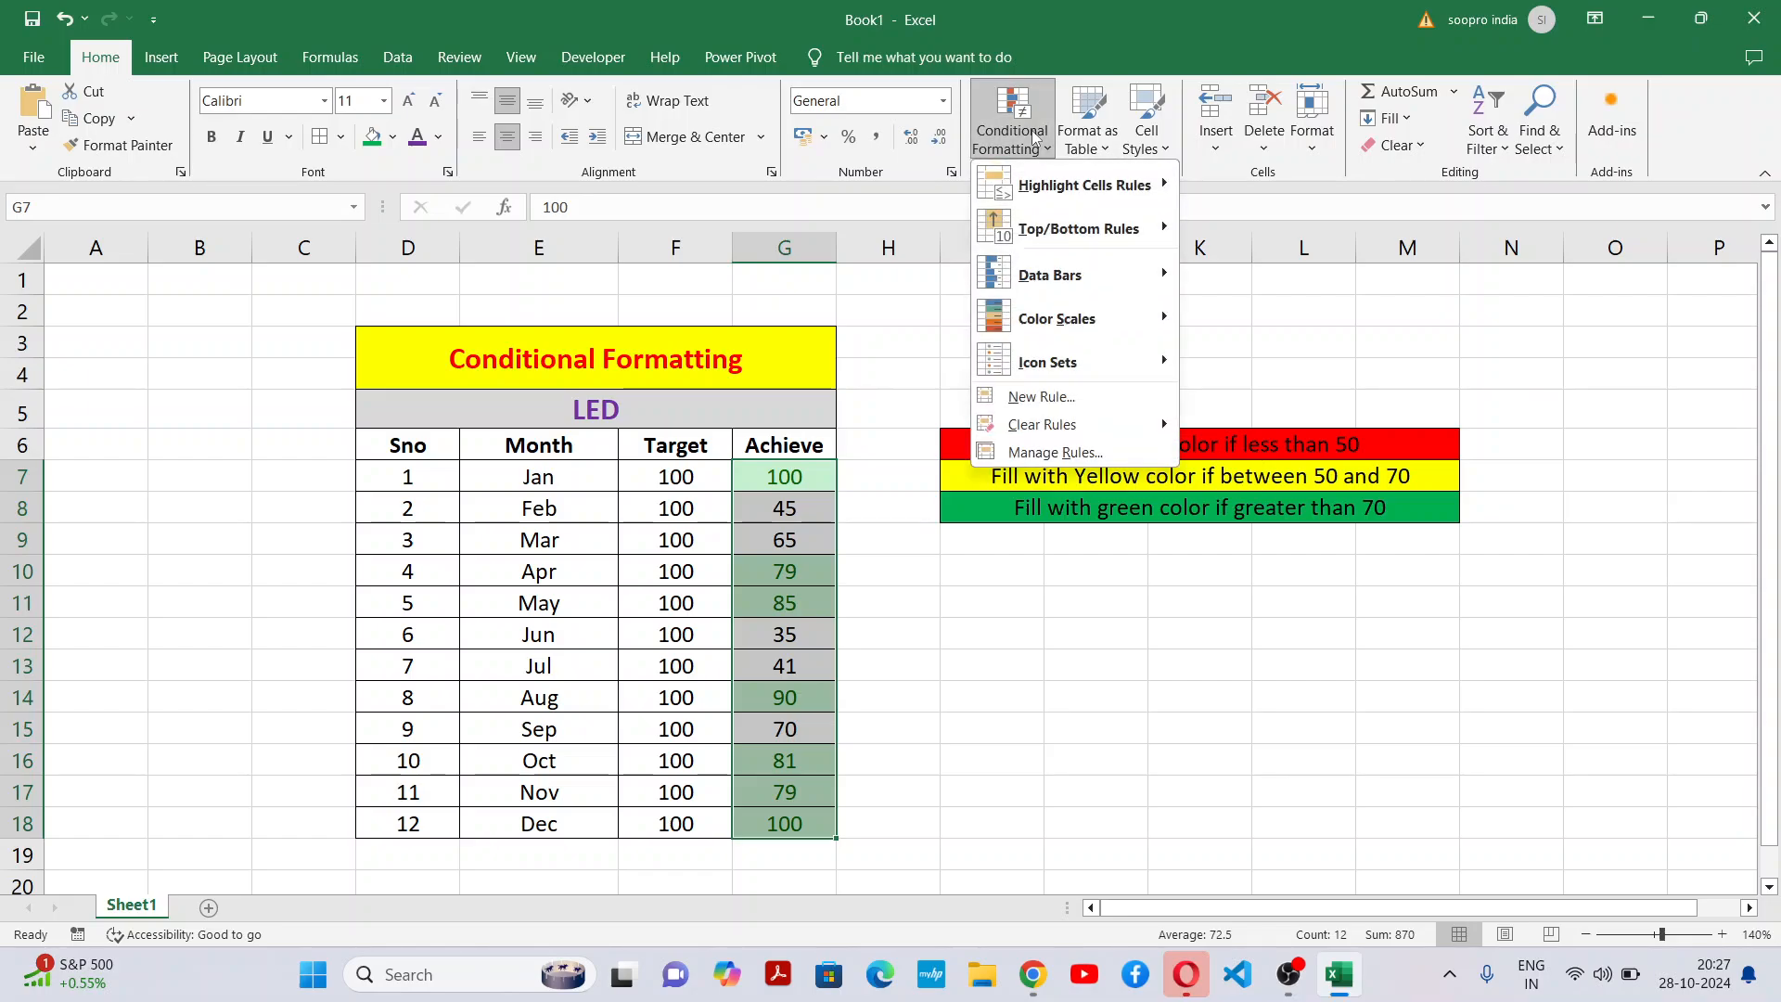
mouse_move(1079, 190)
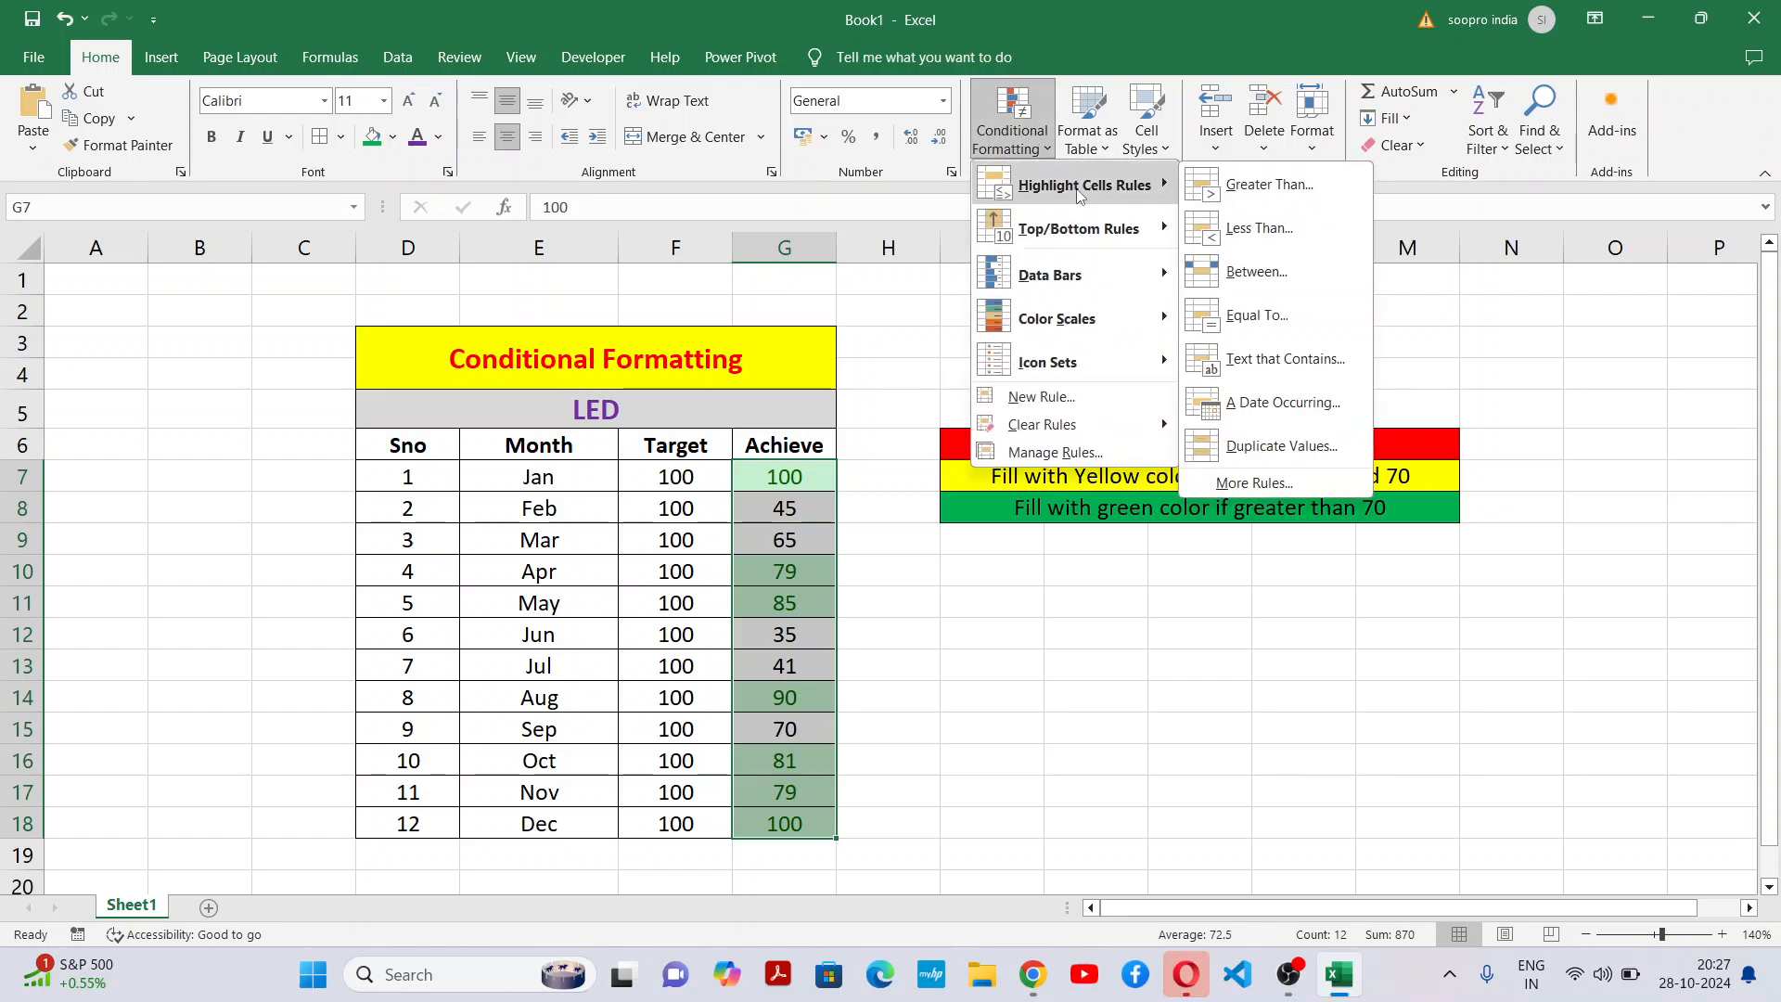
click(1260, 275)
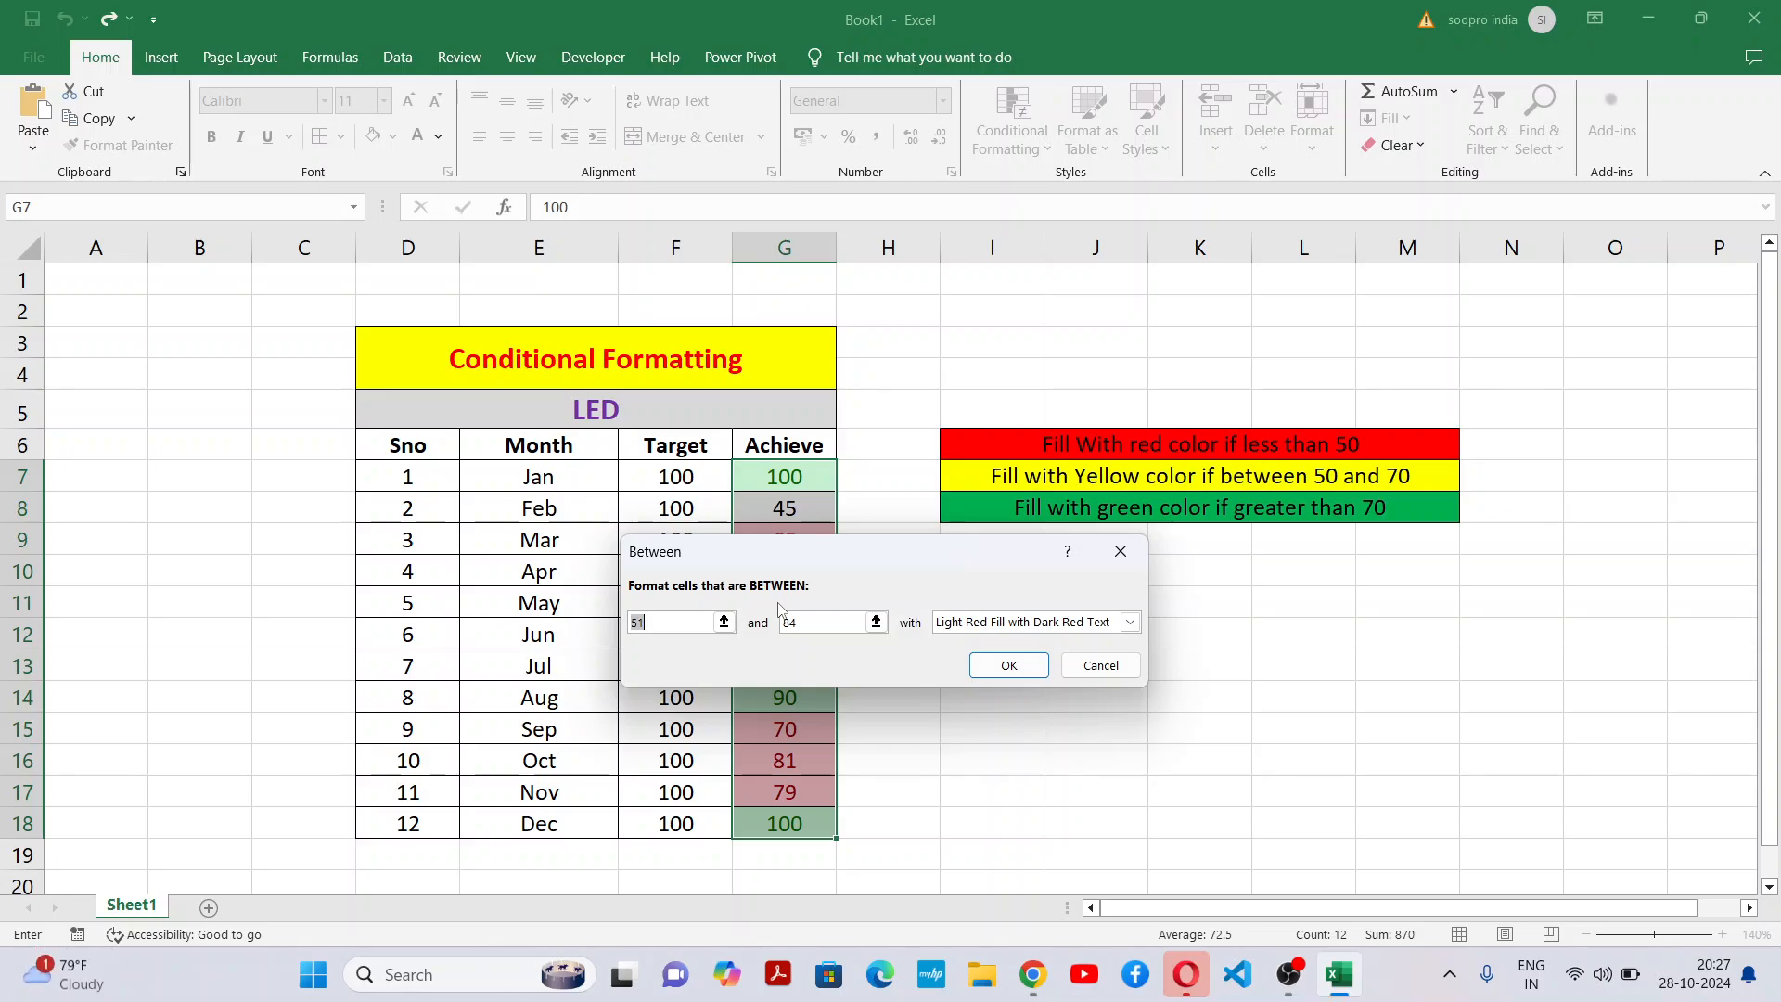
text(50)
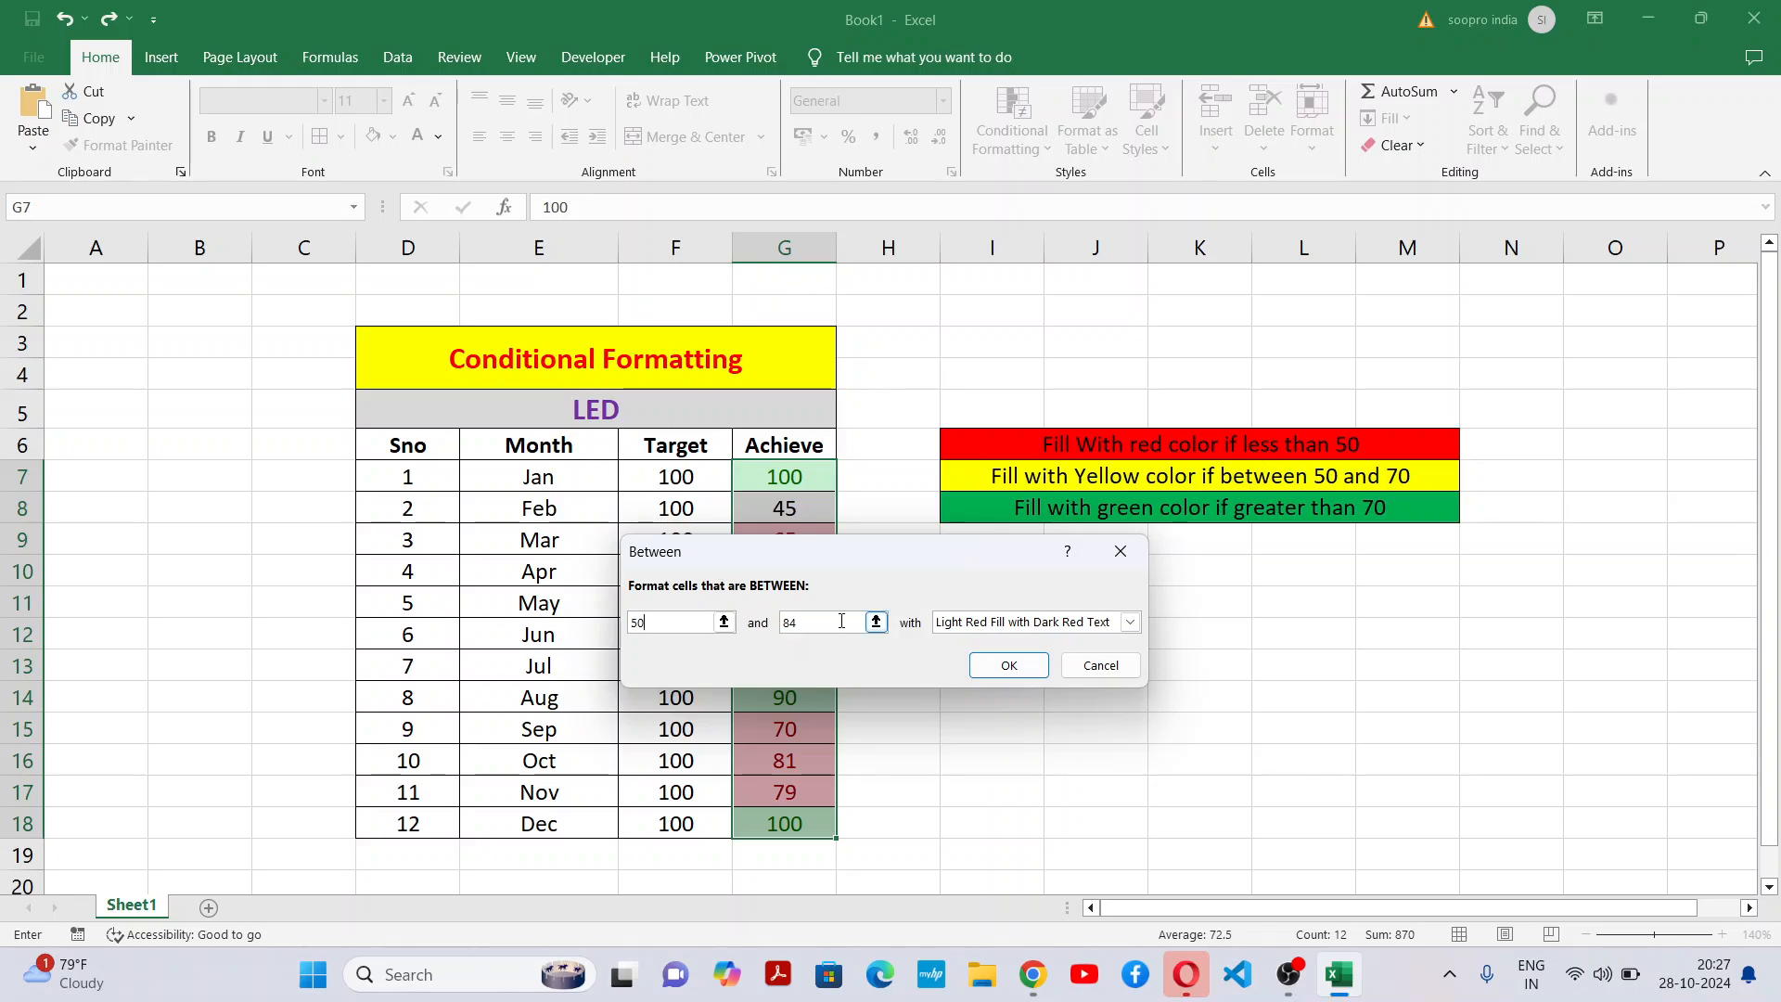
click(817, 623)
key(BackSpace)
key(BackSpace)
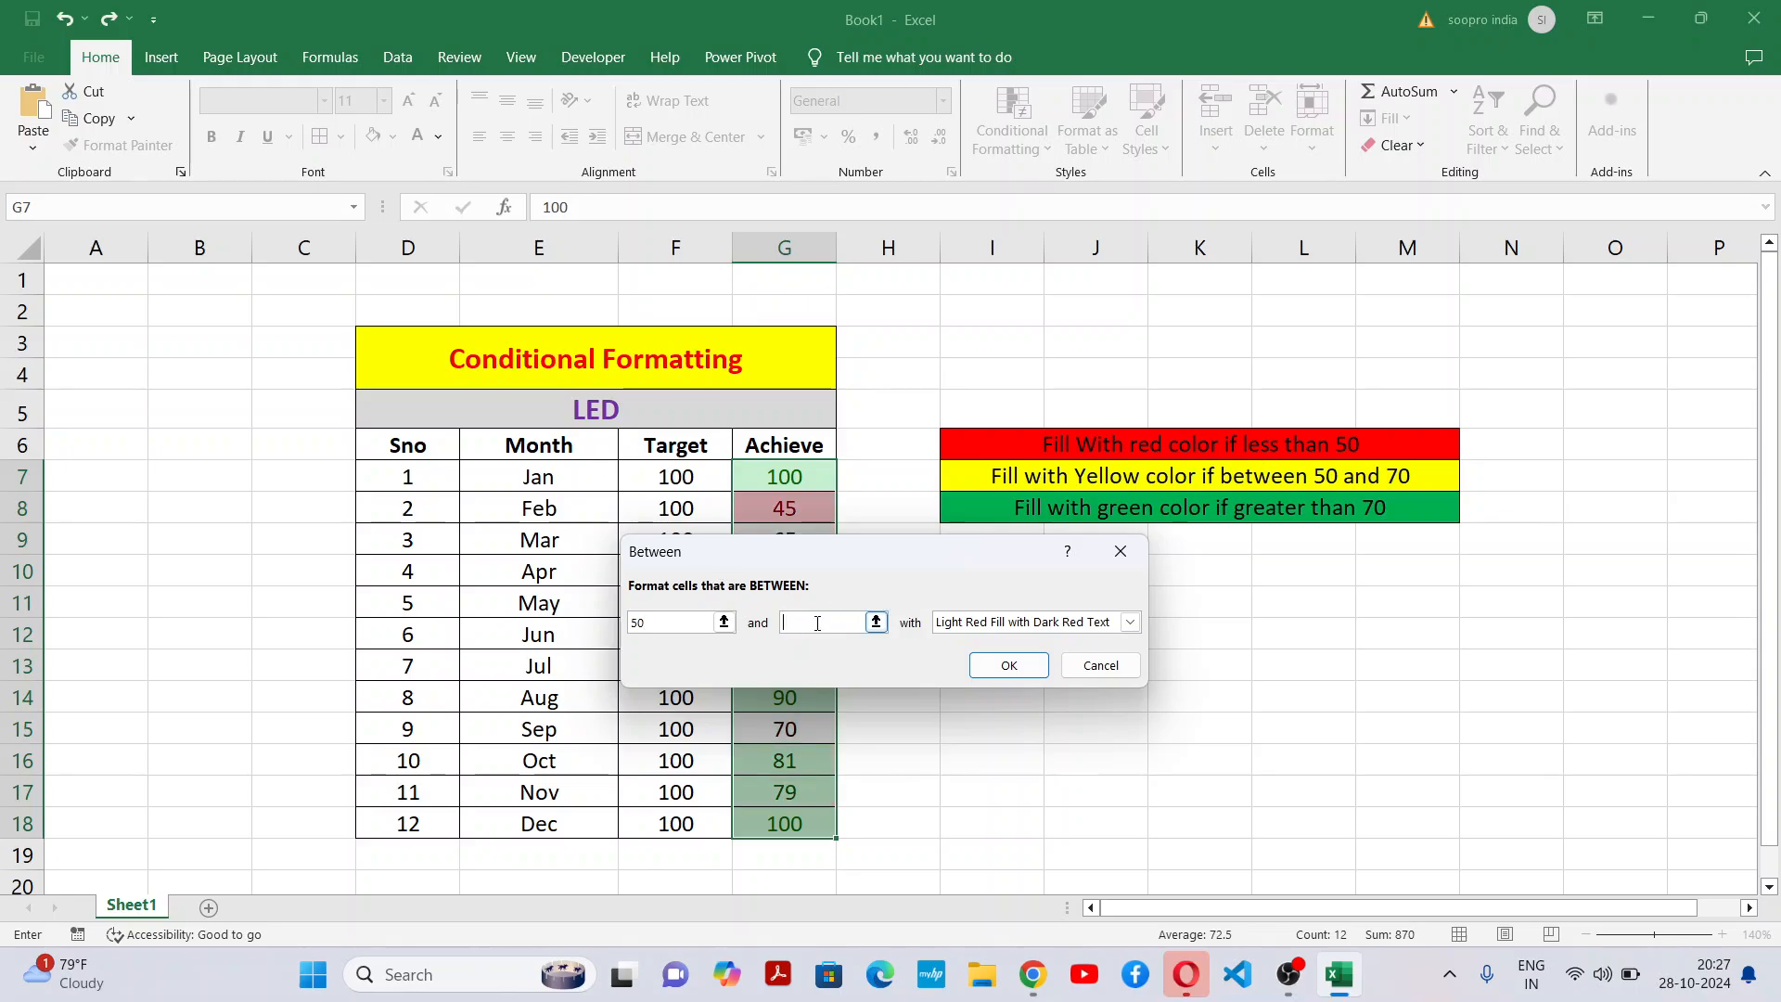
text(70)
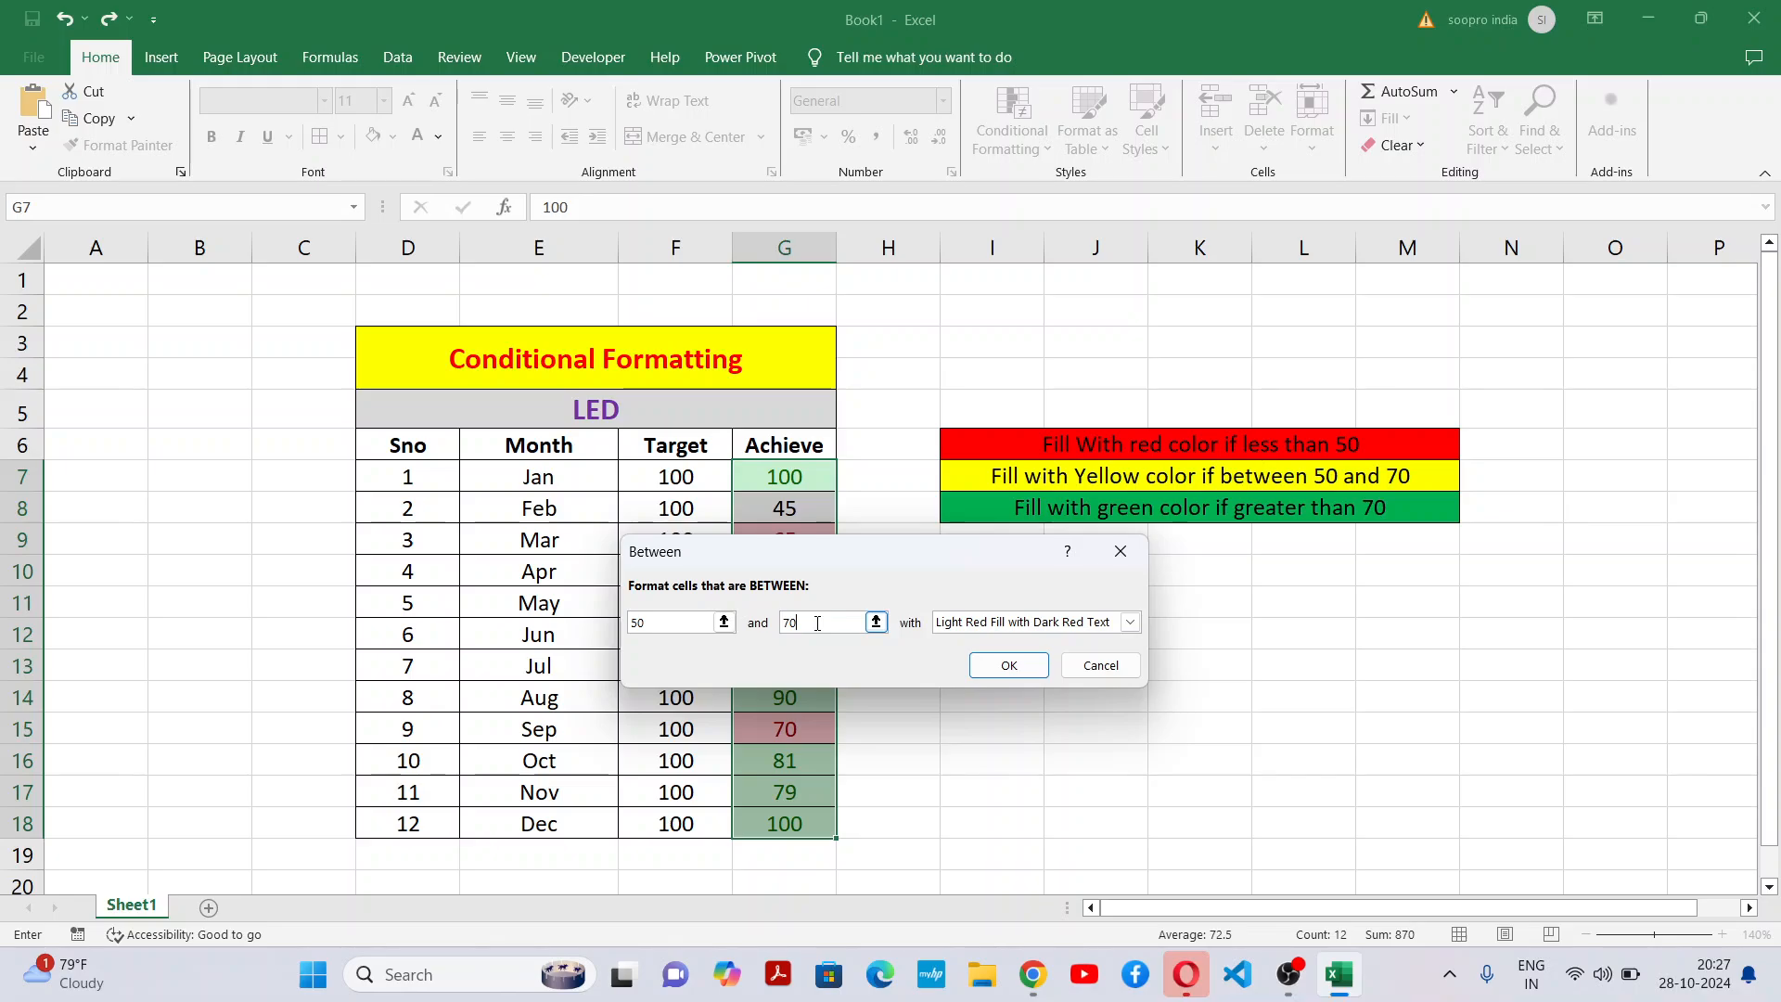
Format the cells matching the Between rule with Yellow Fill with Dark Yellow Text and apply the rule.
click(1027, 625)
click(1020, 658)
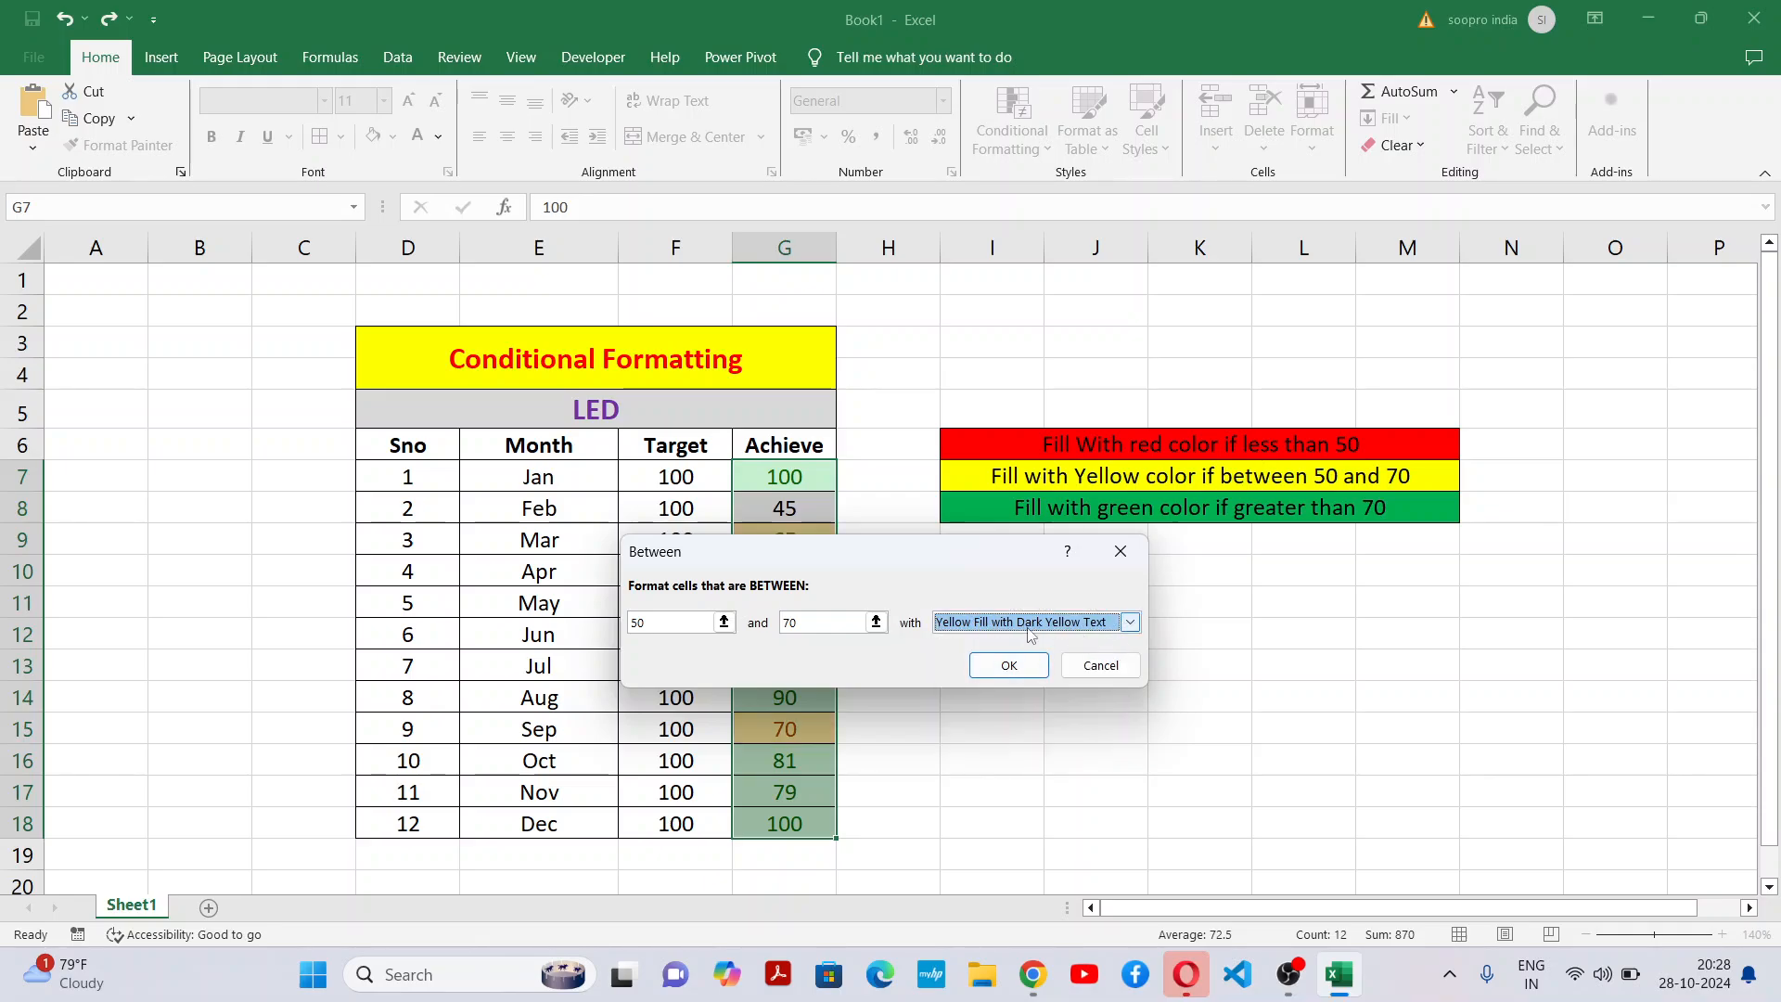
click(1009, 665)
click(1020, 729)
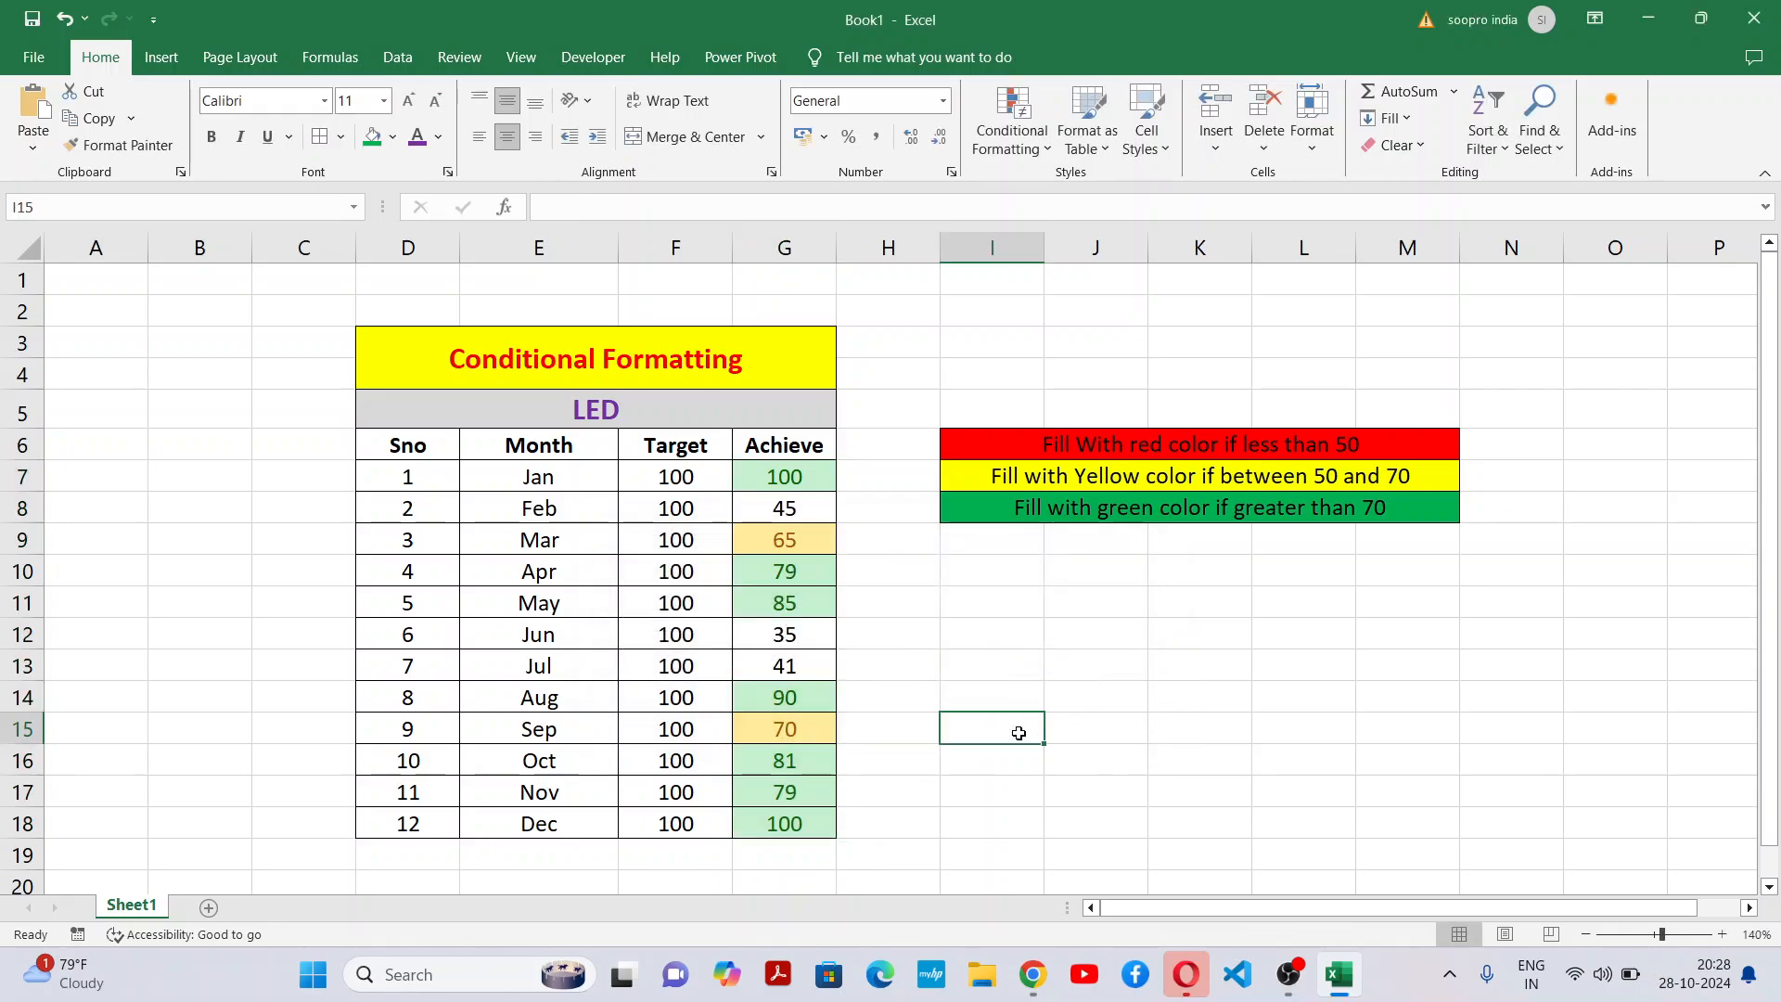
drag(785, 477, 785, 823)
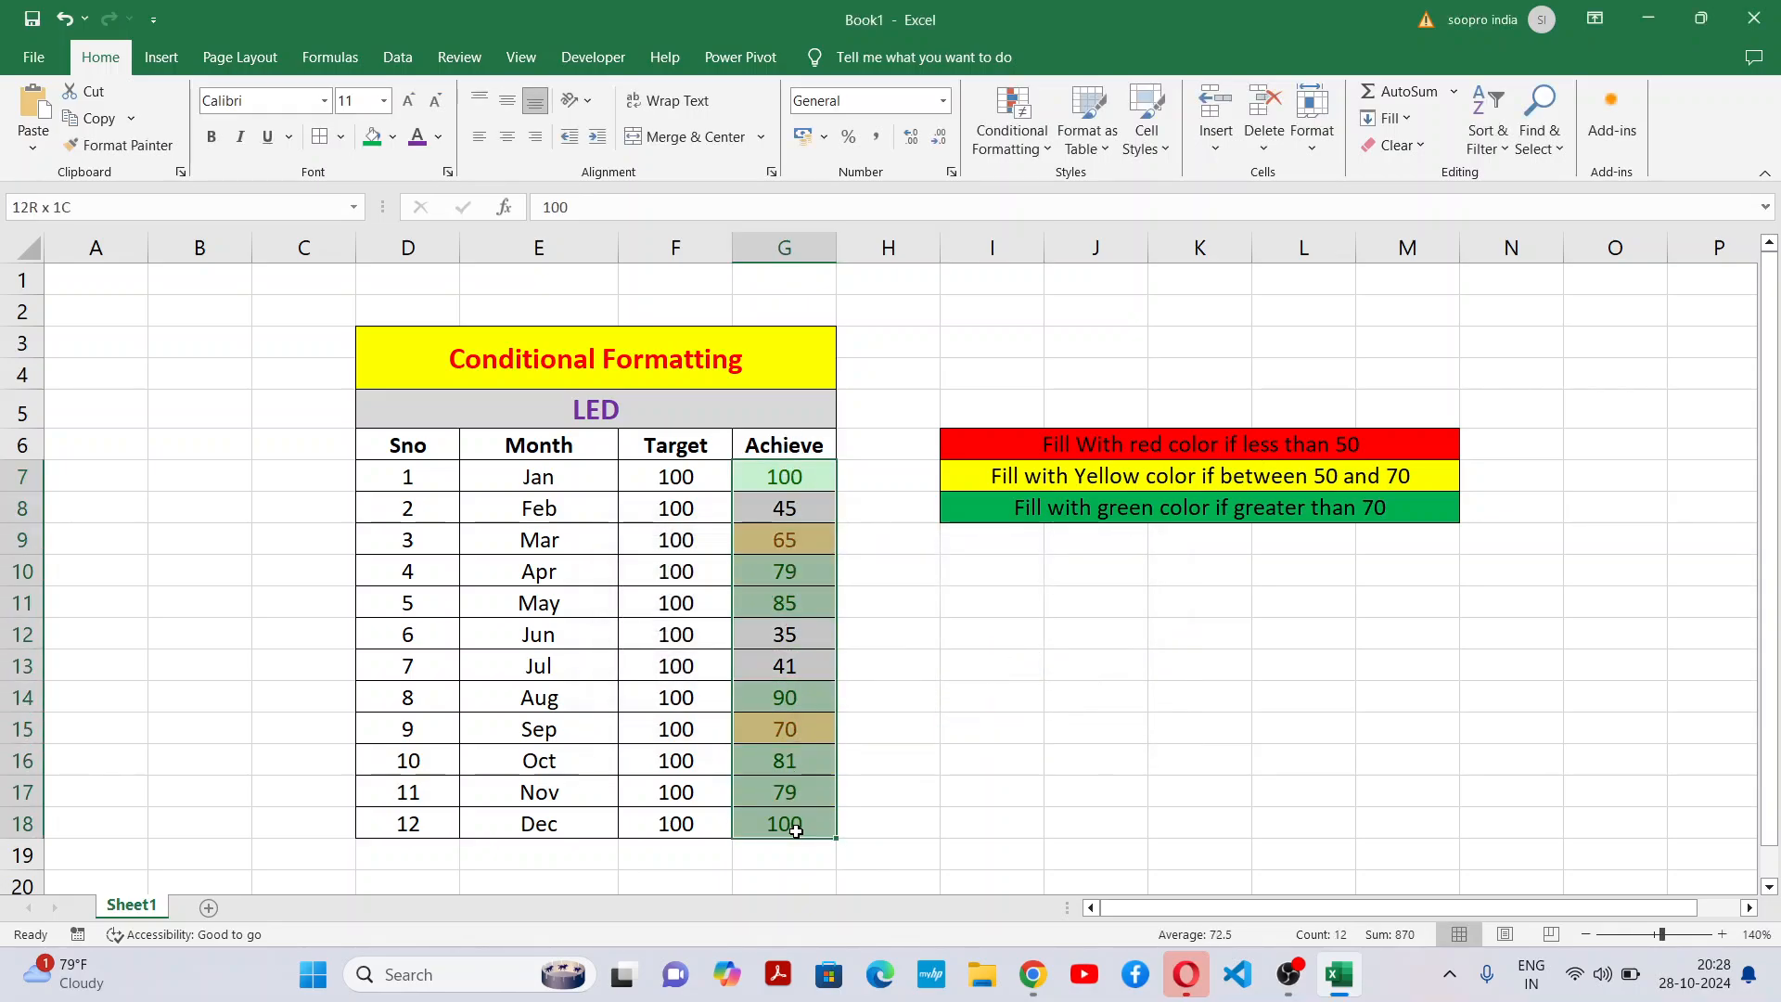
click(1016, 684)
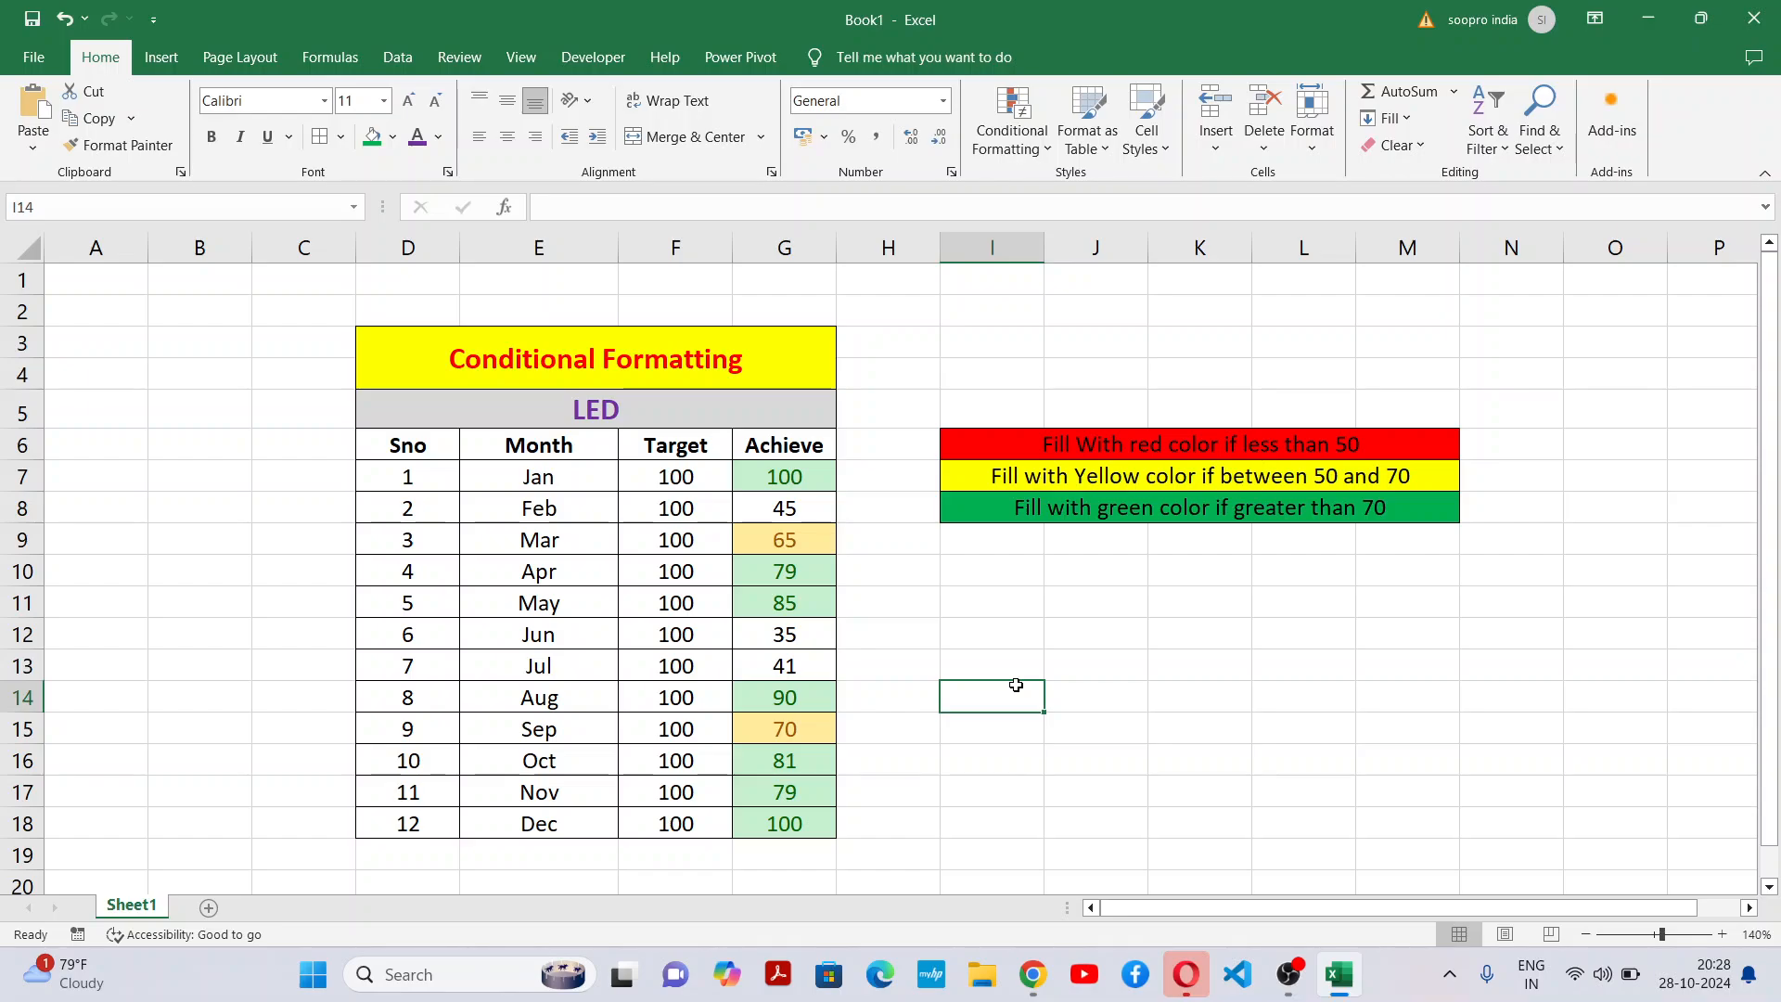
Highlight the Achieve values in G7:G18 that are less than 50 with Light Red Fill with Dark Red Text.
drag(785, 477, 803, 820)
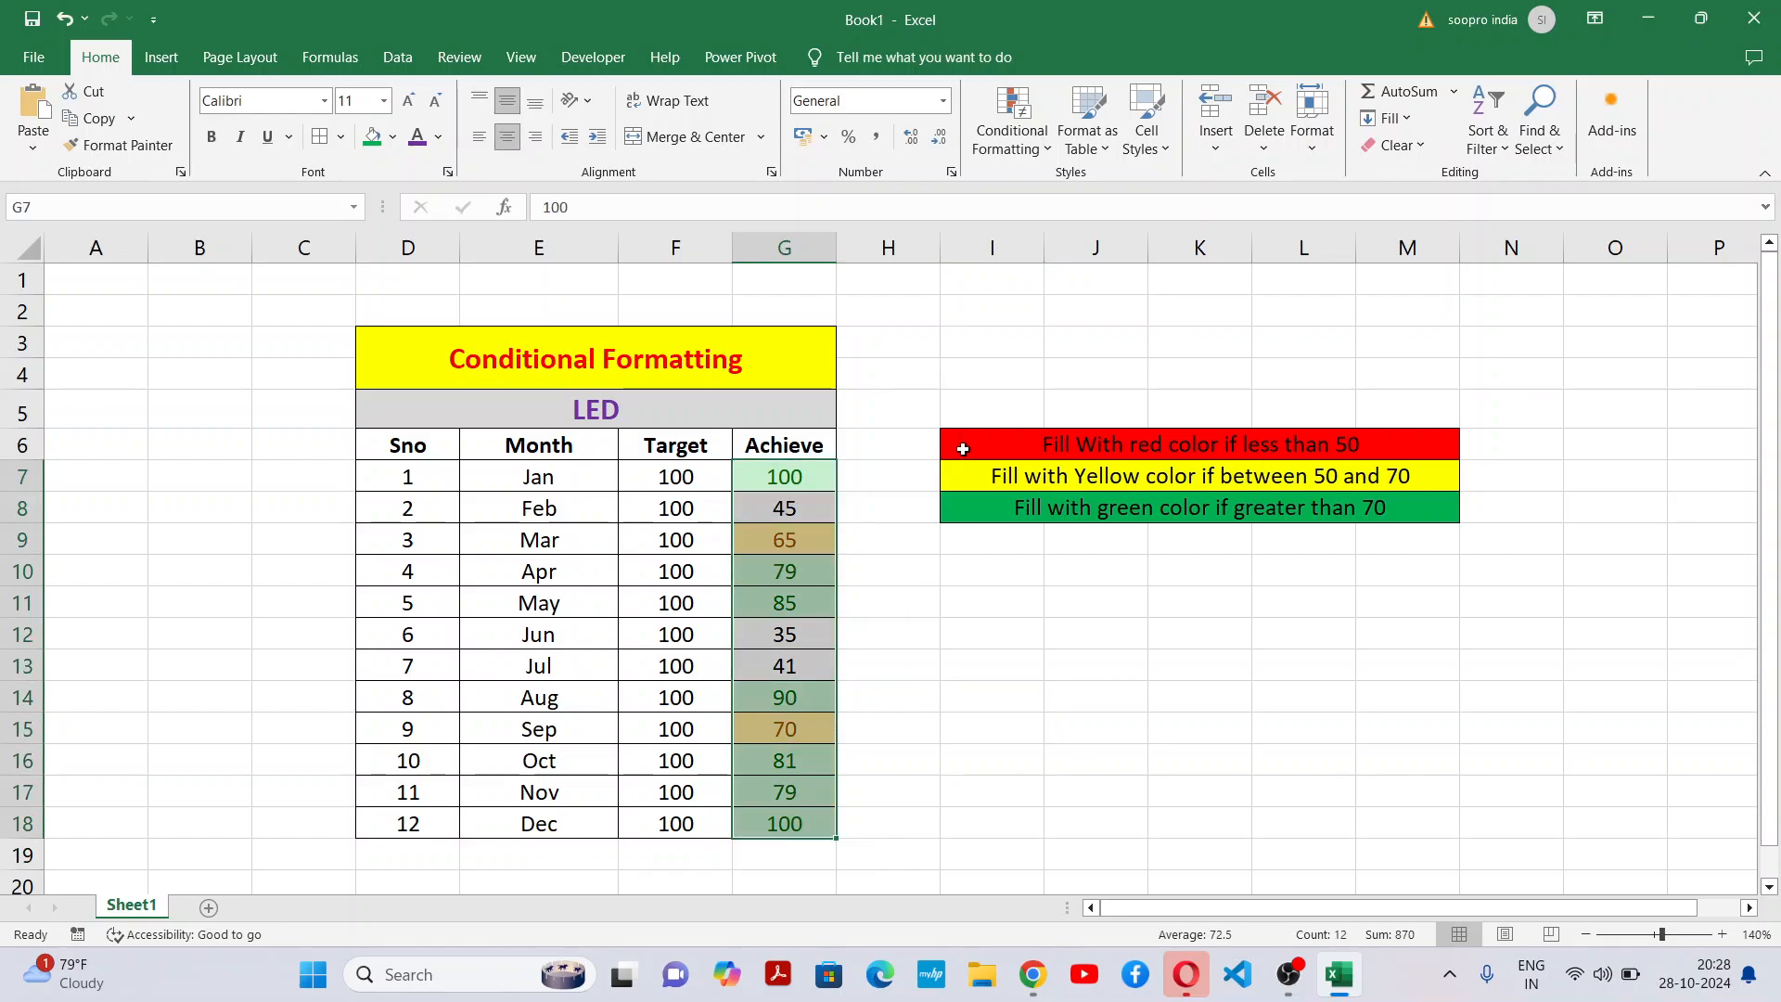
click(1017, 146)
mouse_move(1162, 181)
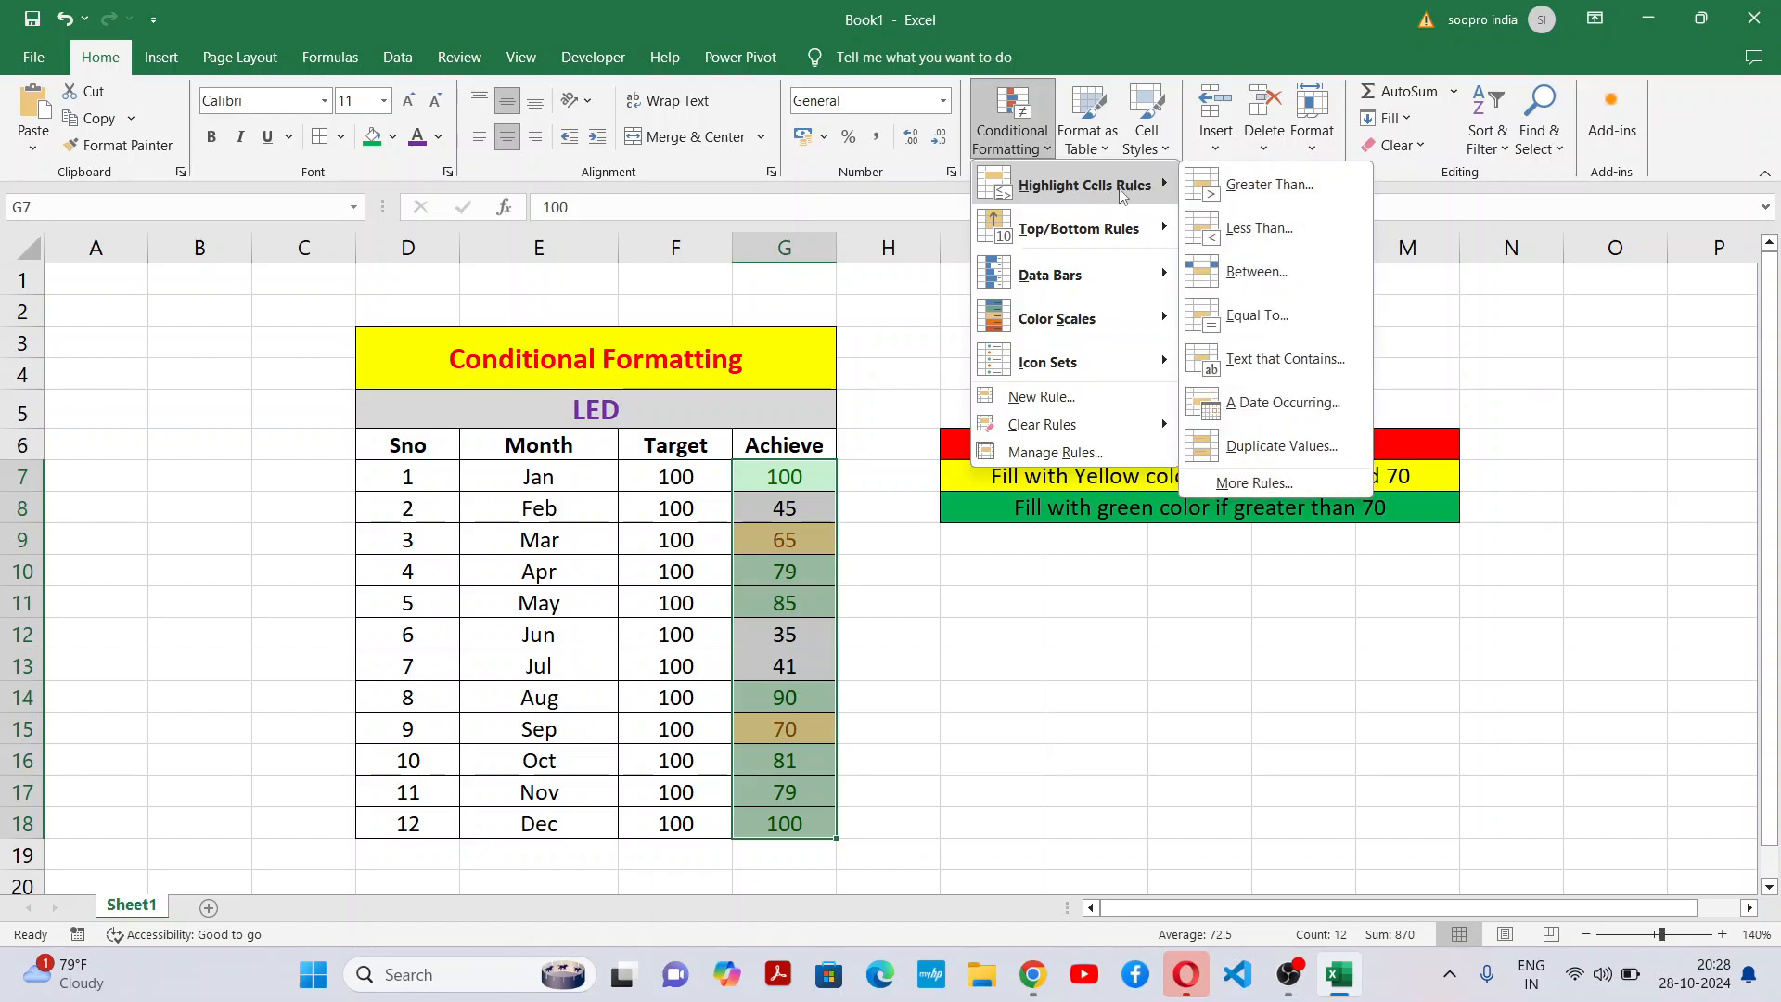
click(1263, 229)
click(713, 622)
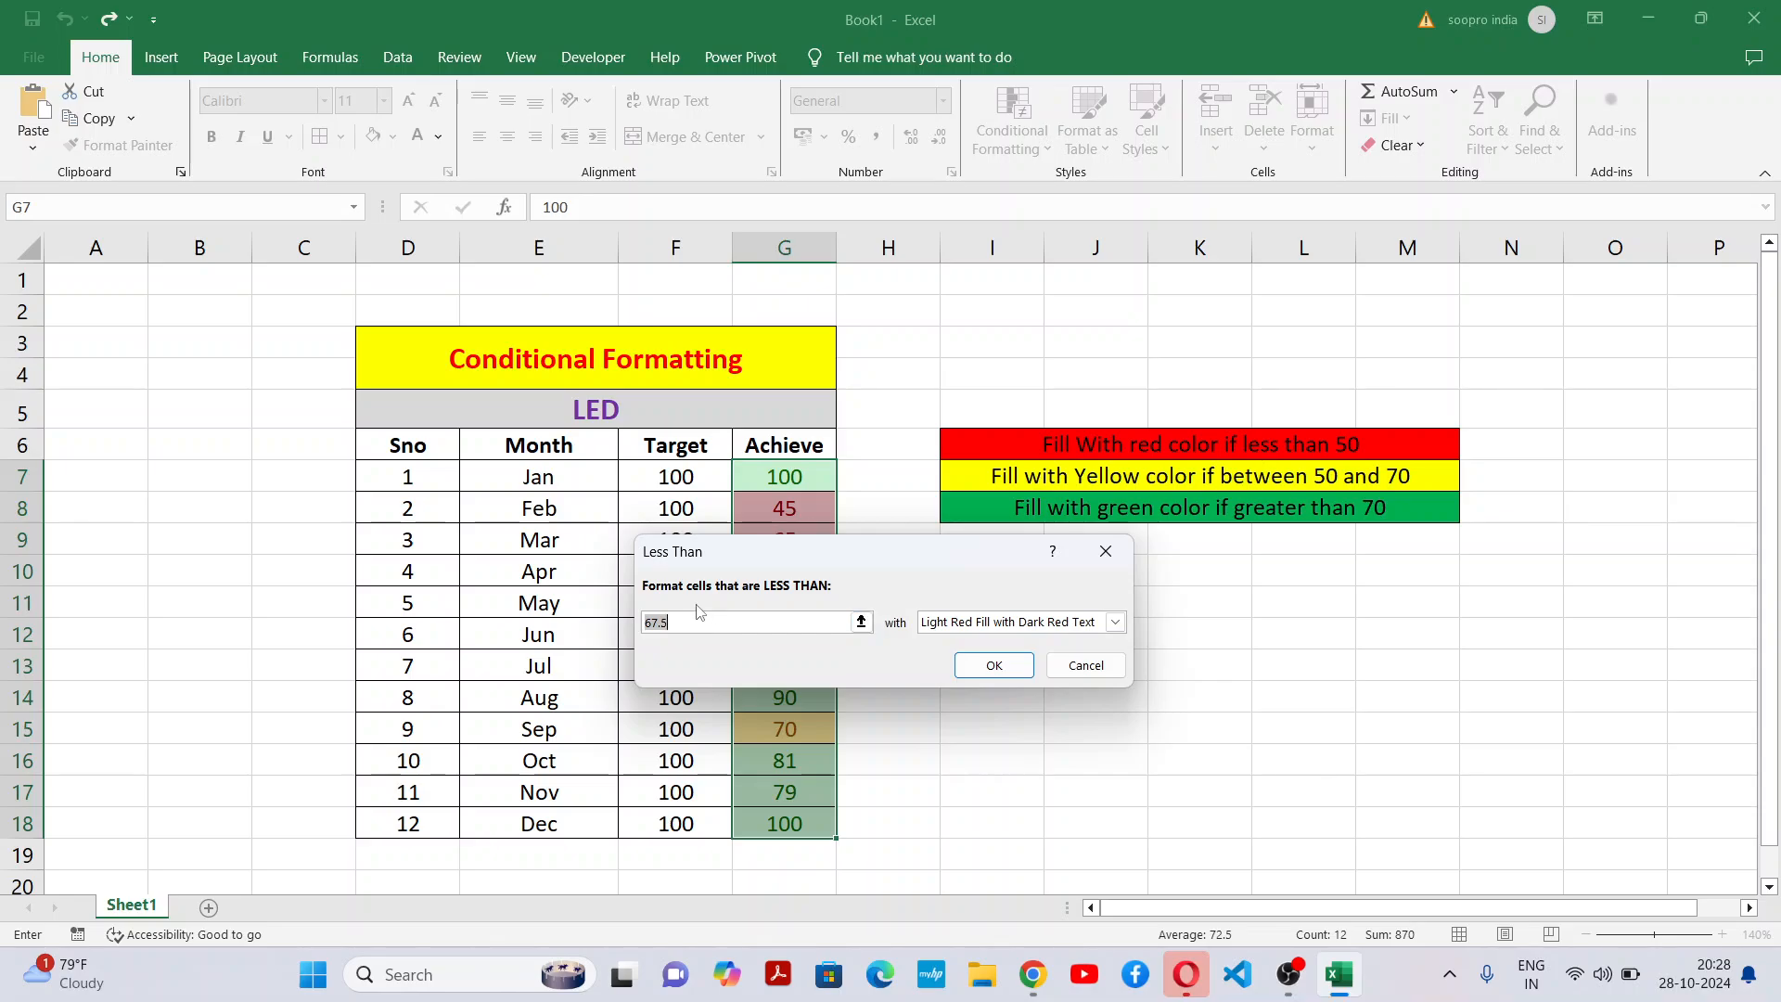
key(BackSpace)
text(50)
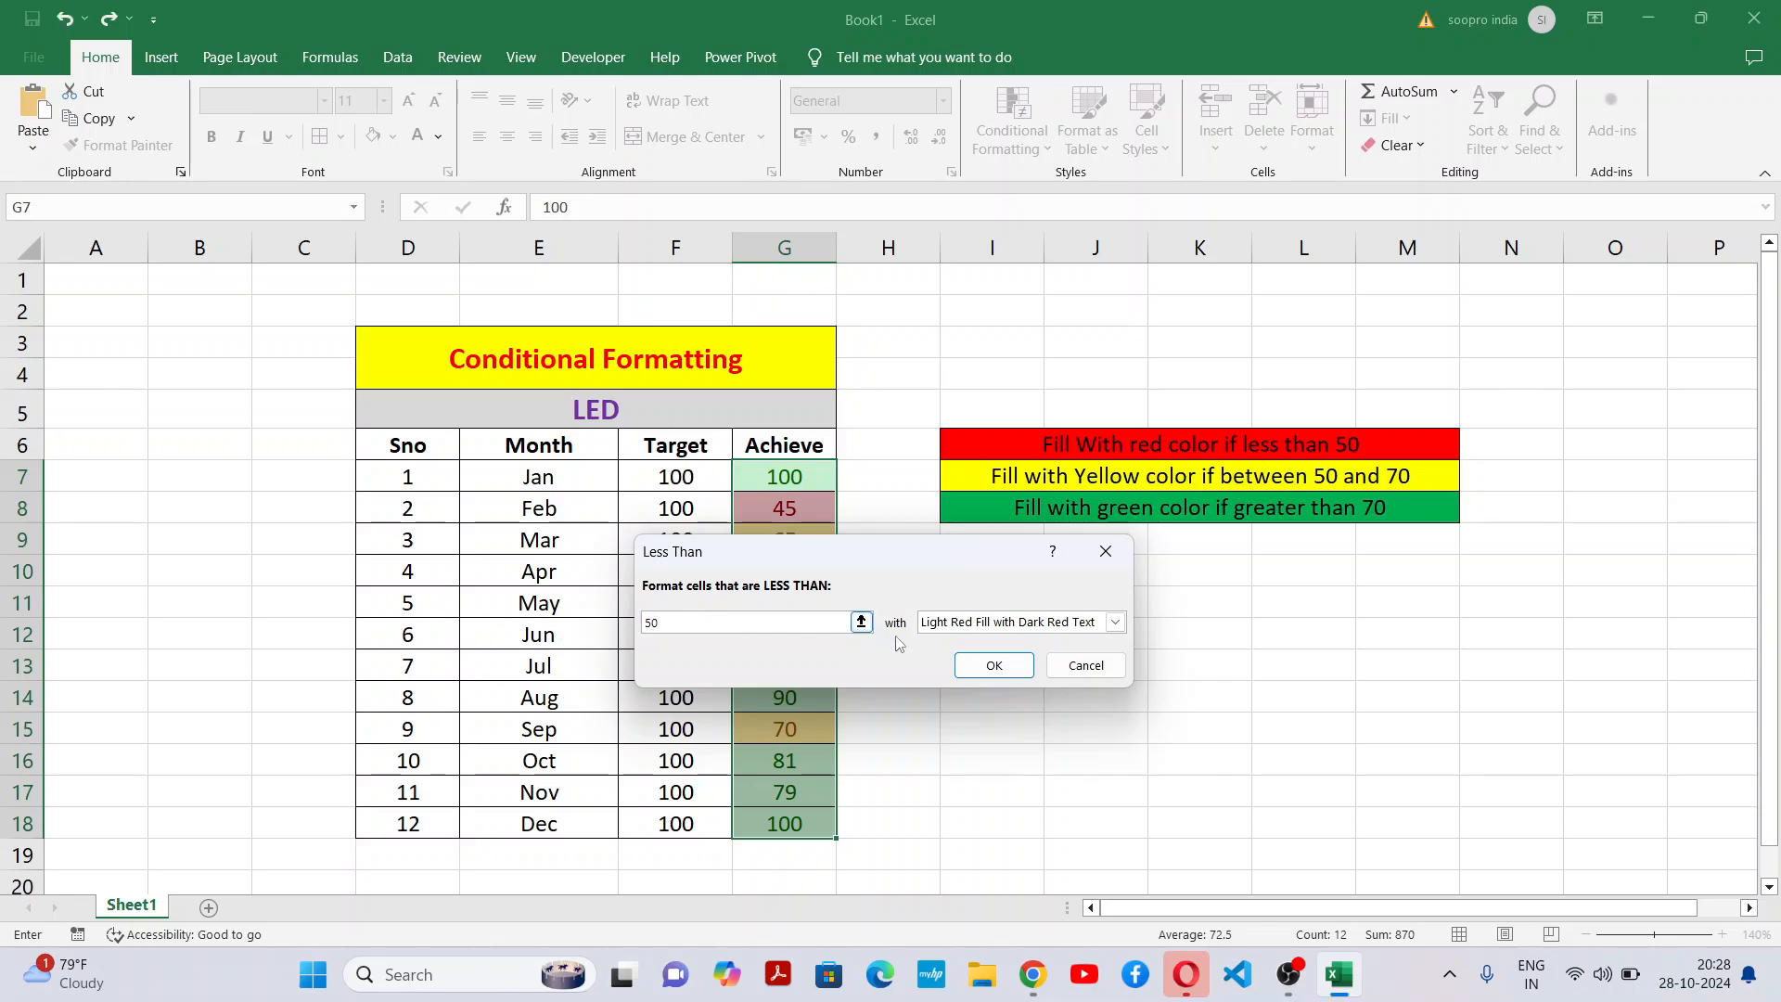
click(998, 666)
click(1095, 790)
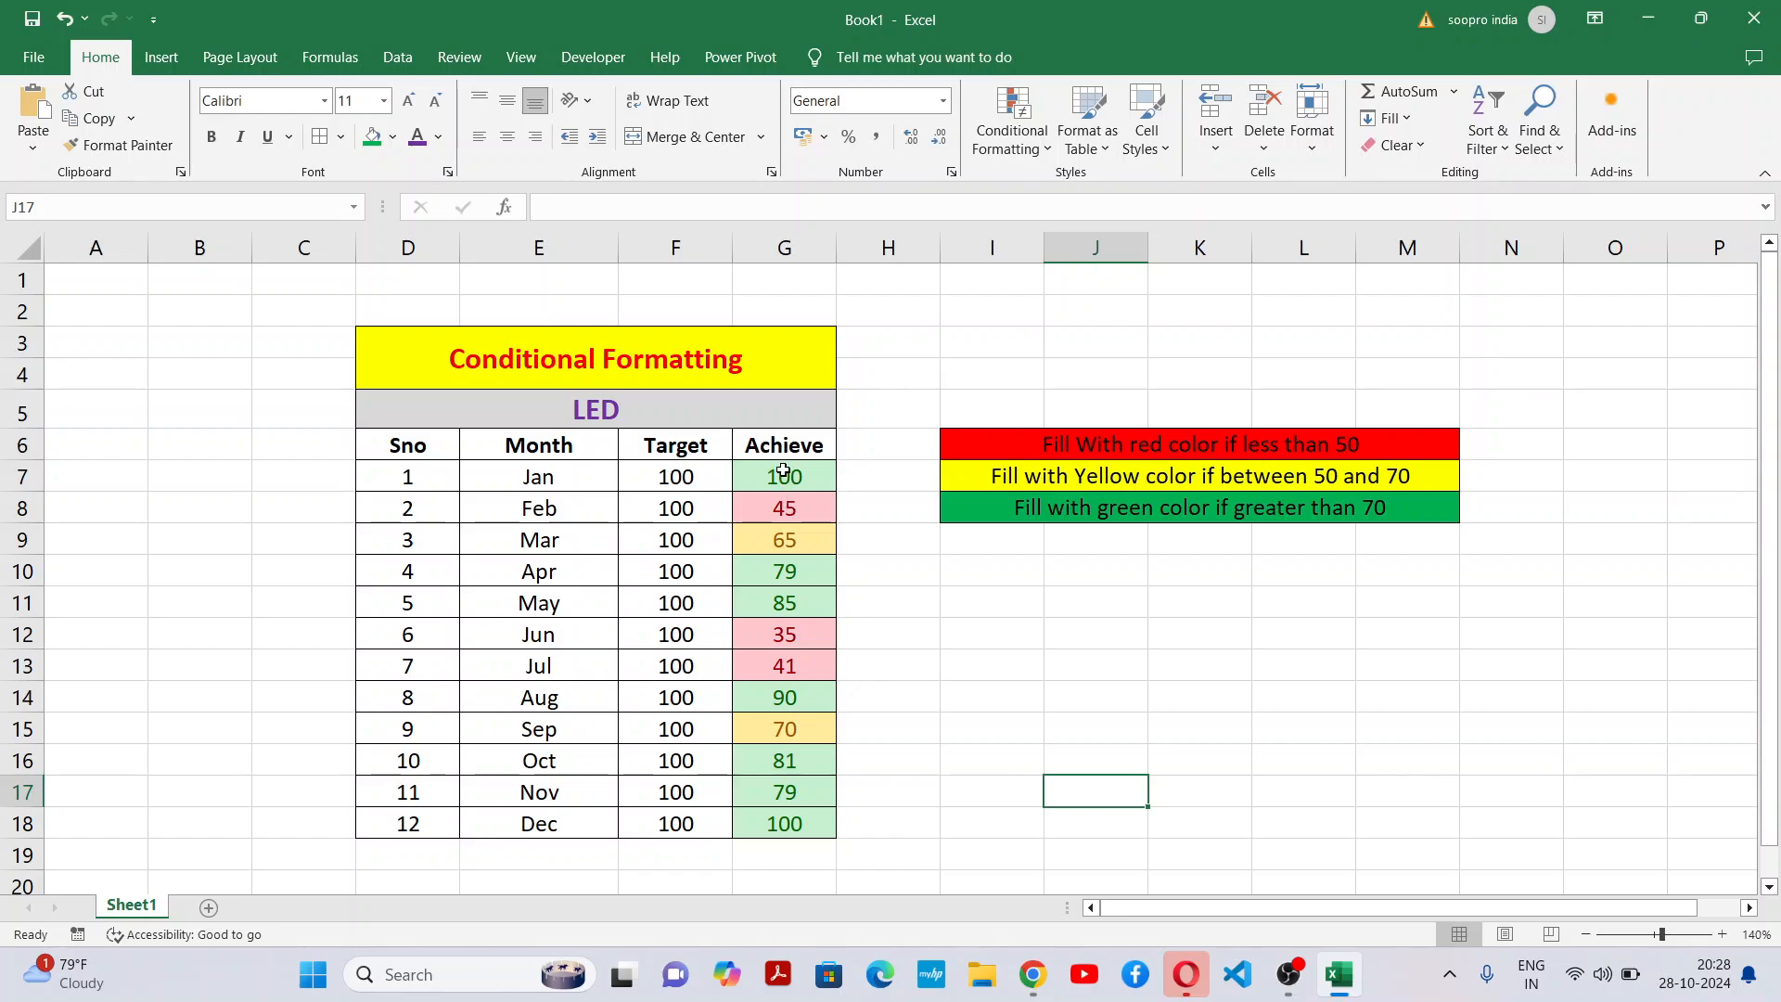
Review the Sno, Month, Target and Achieve columns and compare the Achieve colours with the rule legend.
drag(784, 473, 789, 831)
click(888, 698)
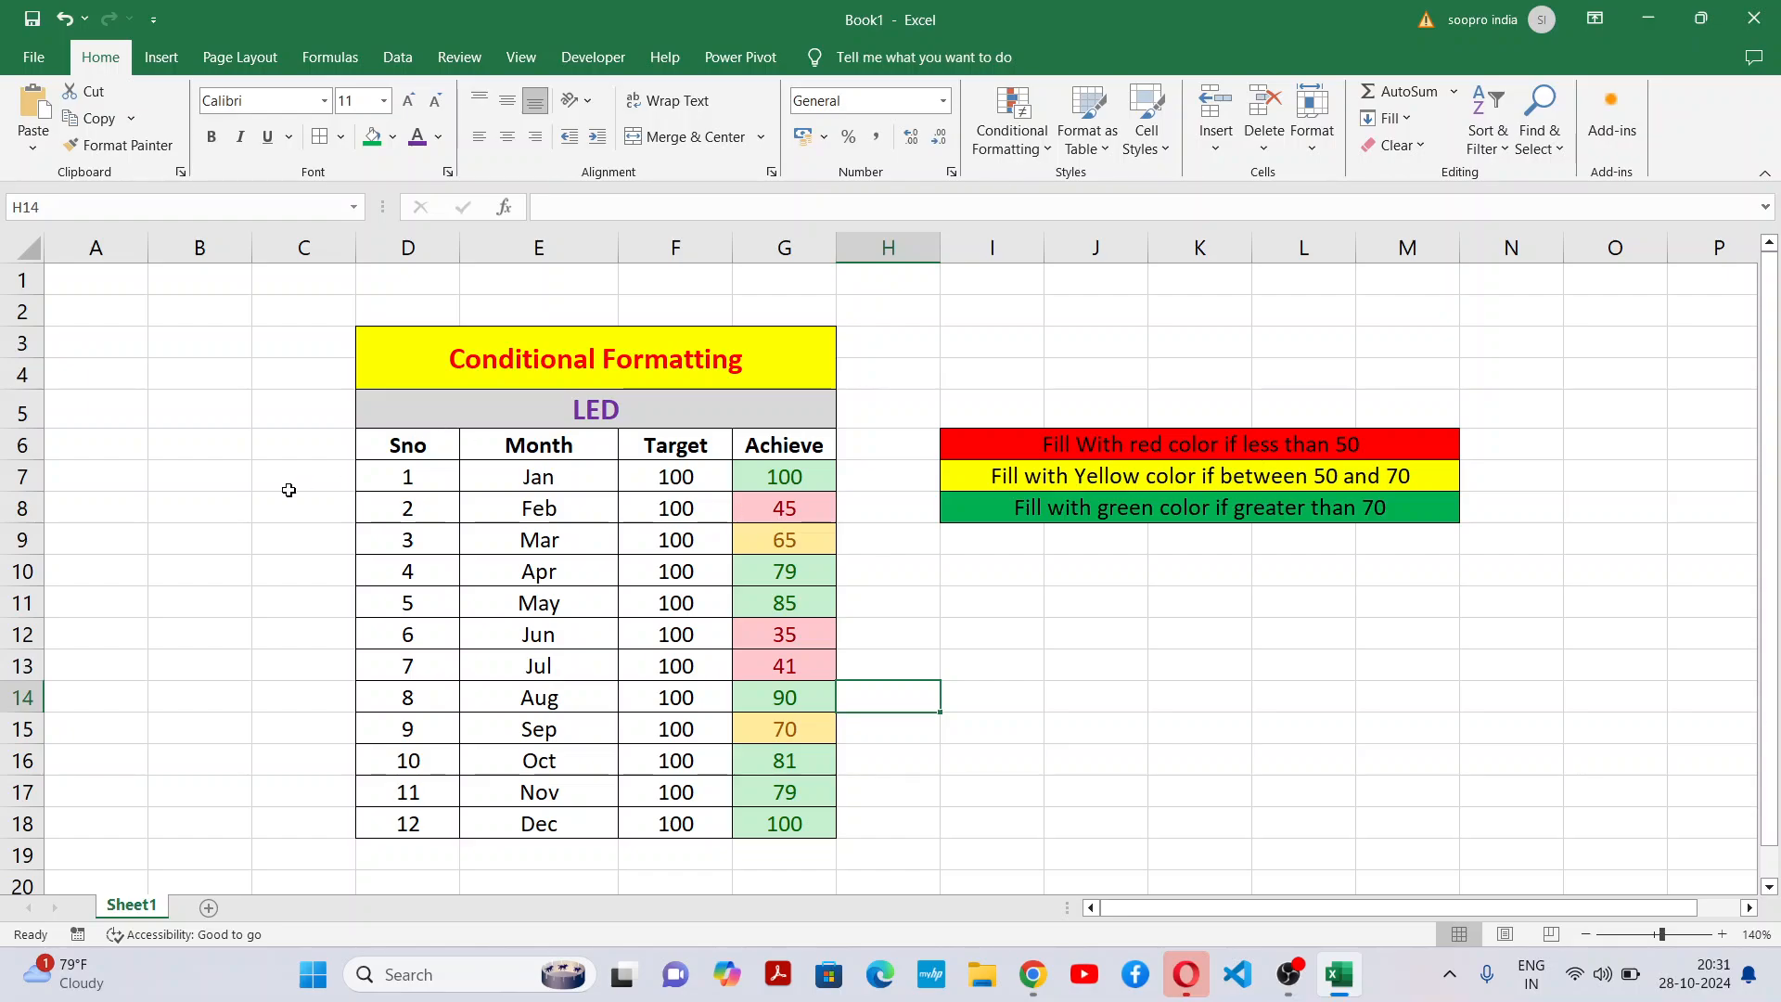
drag(395, 463, 417, 855)
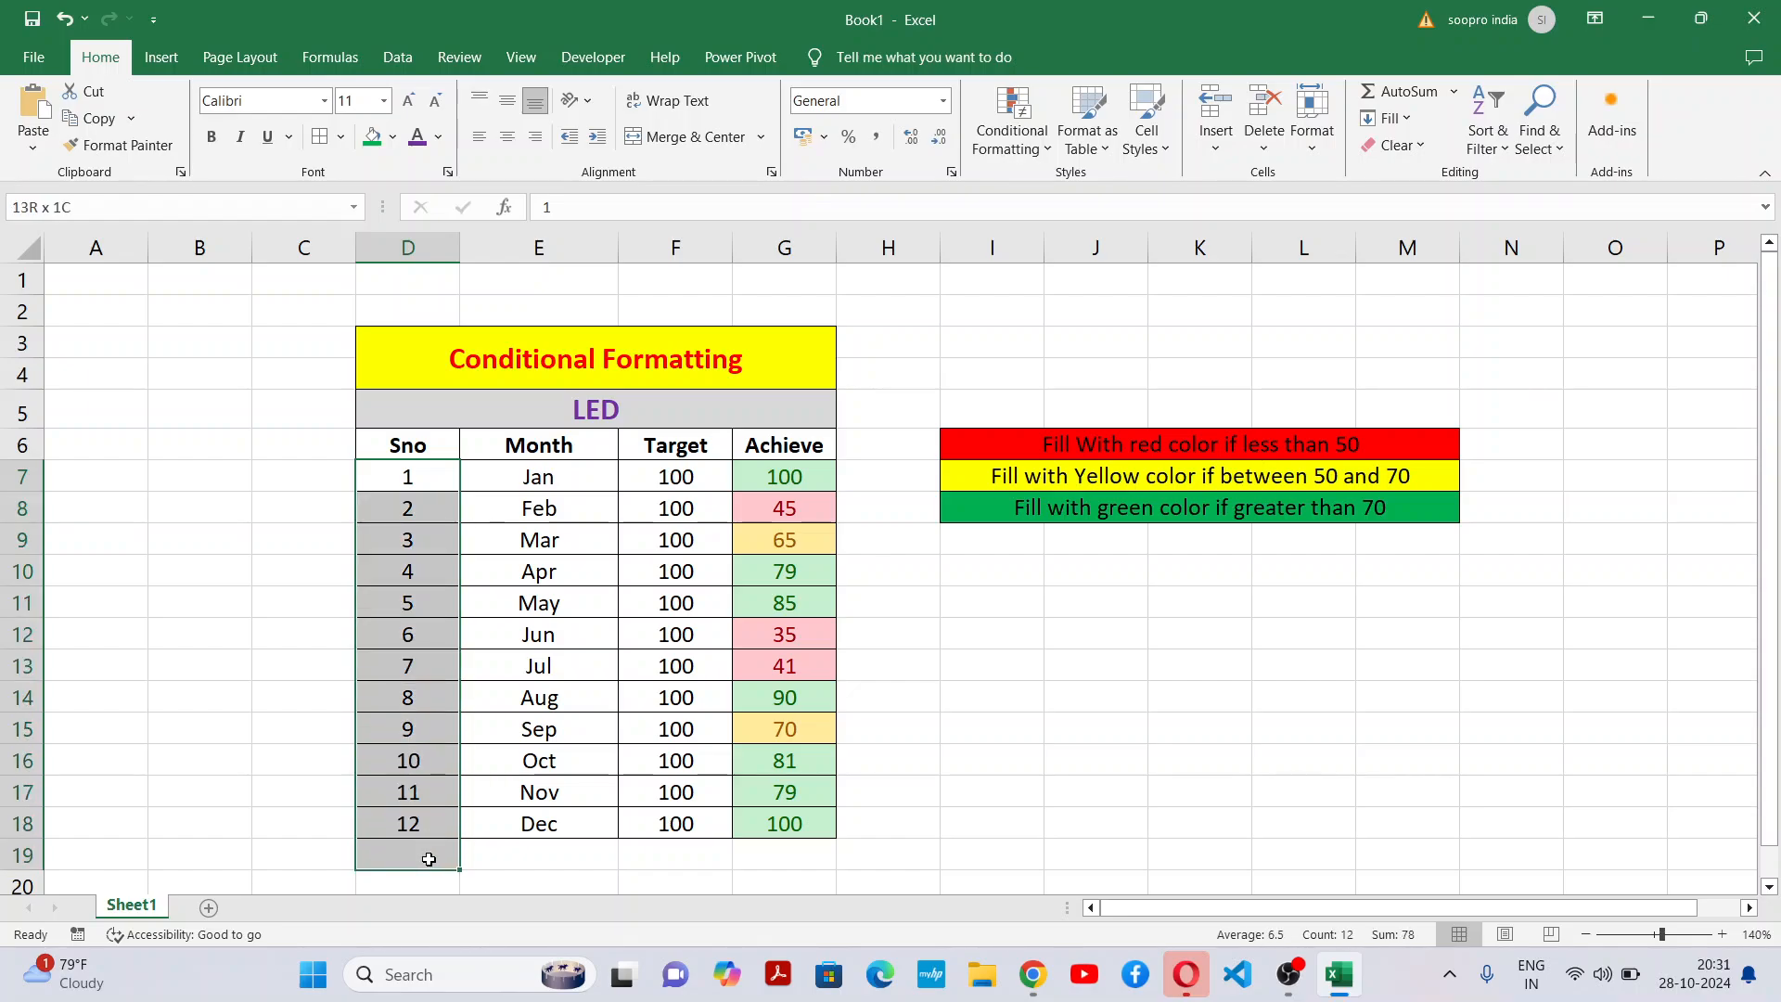
drag(565, 462, 575, 790)
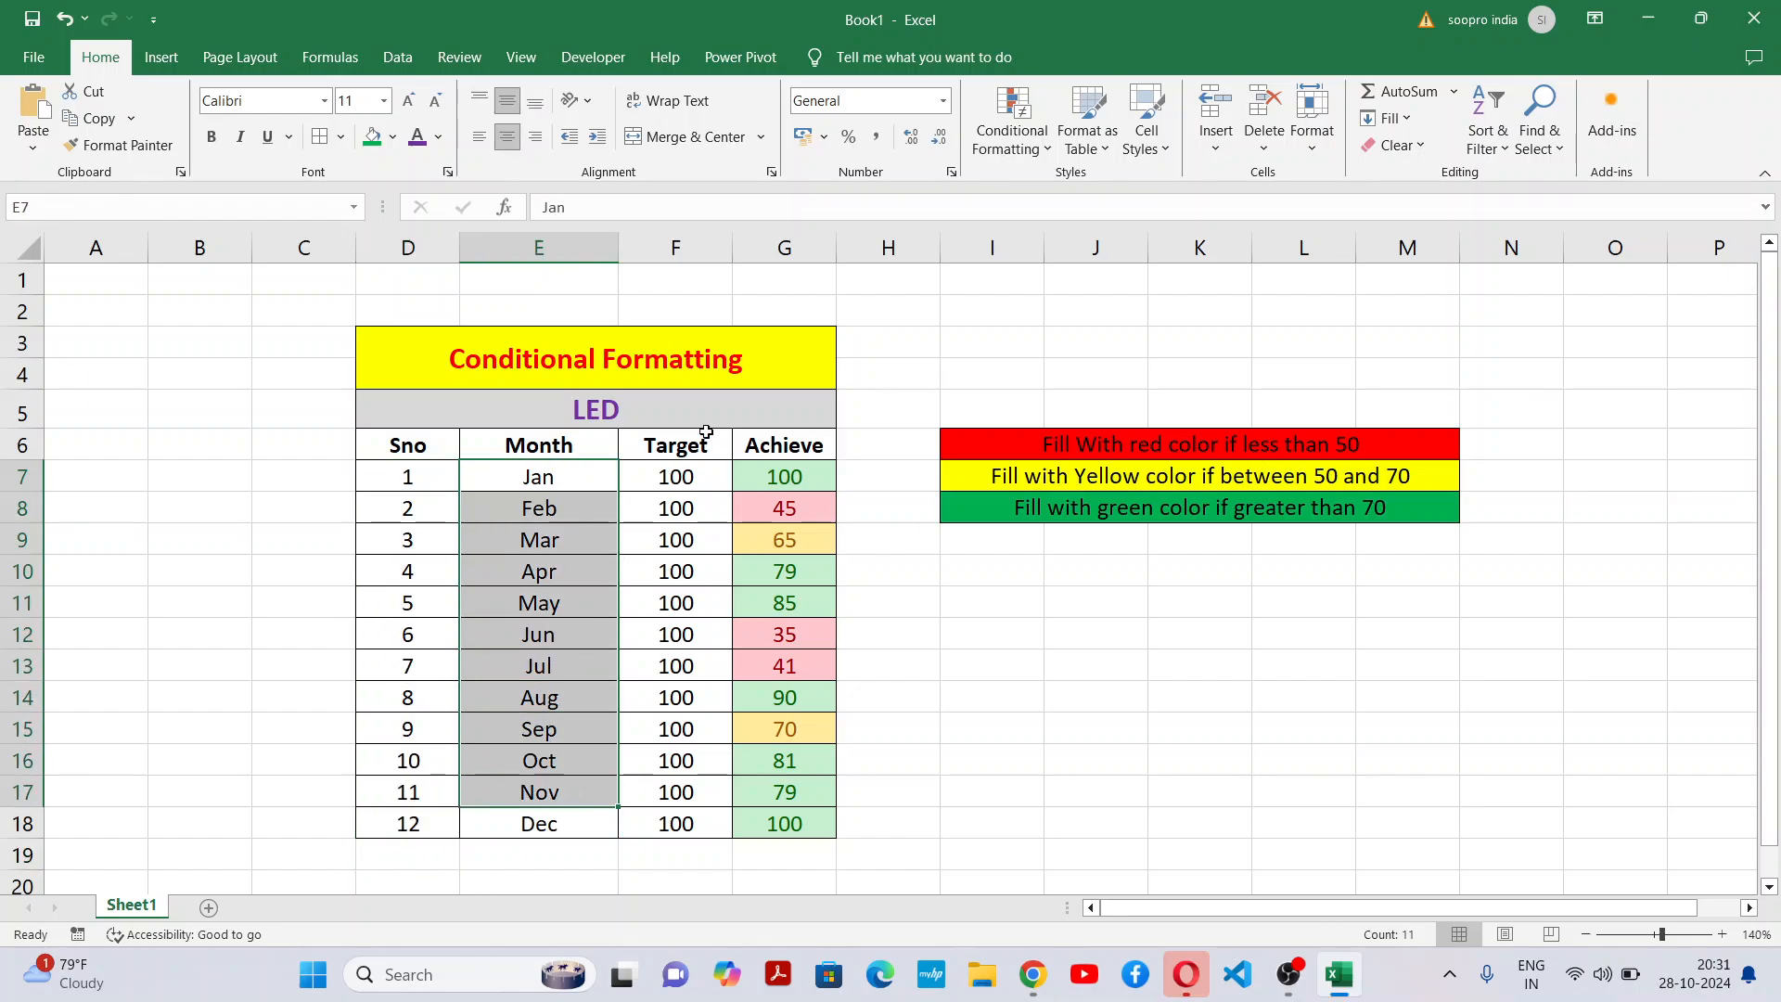
drag(696, 445, 699, 833)
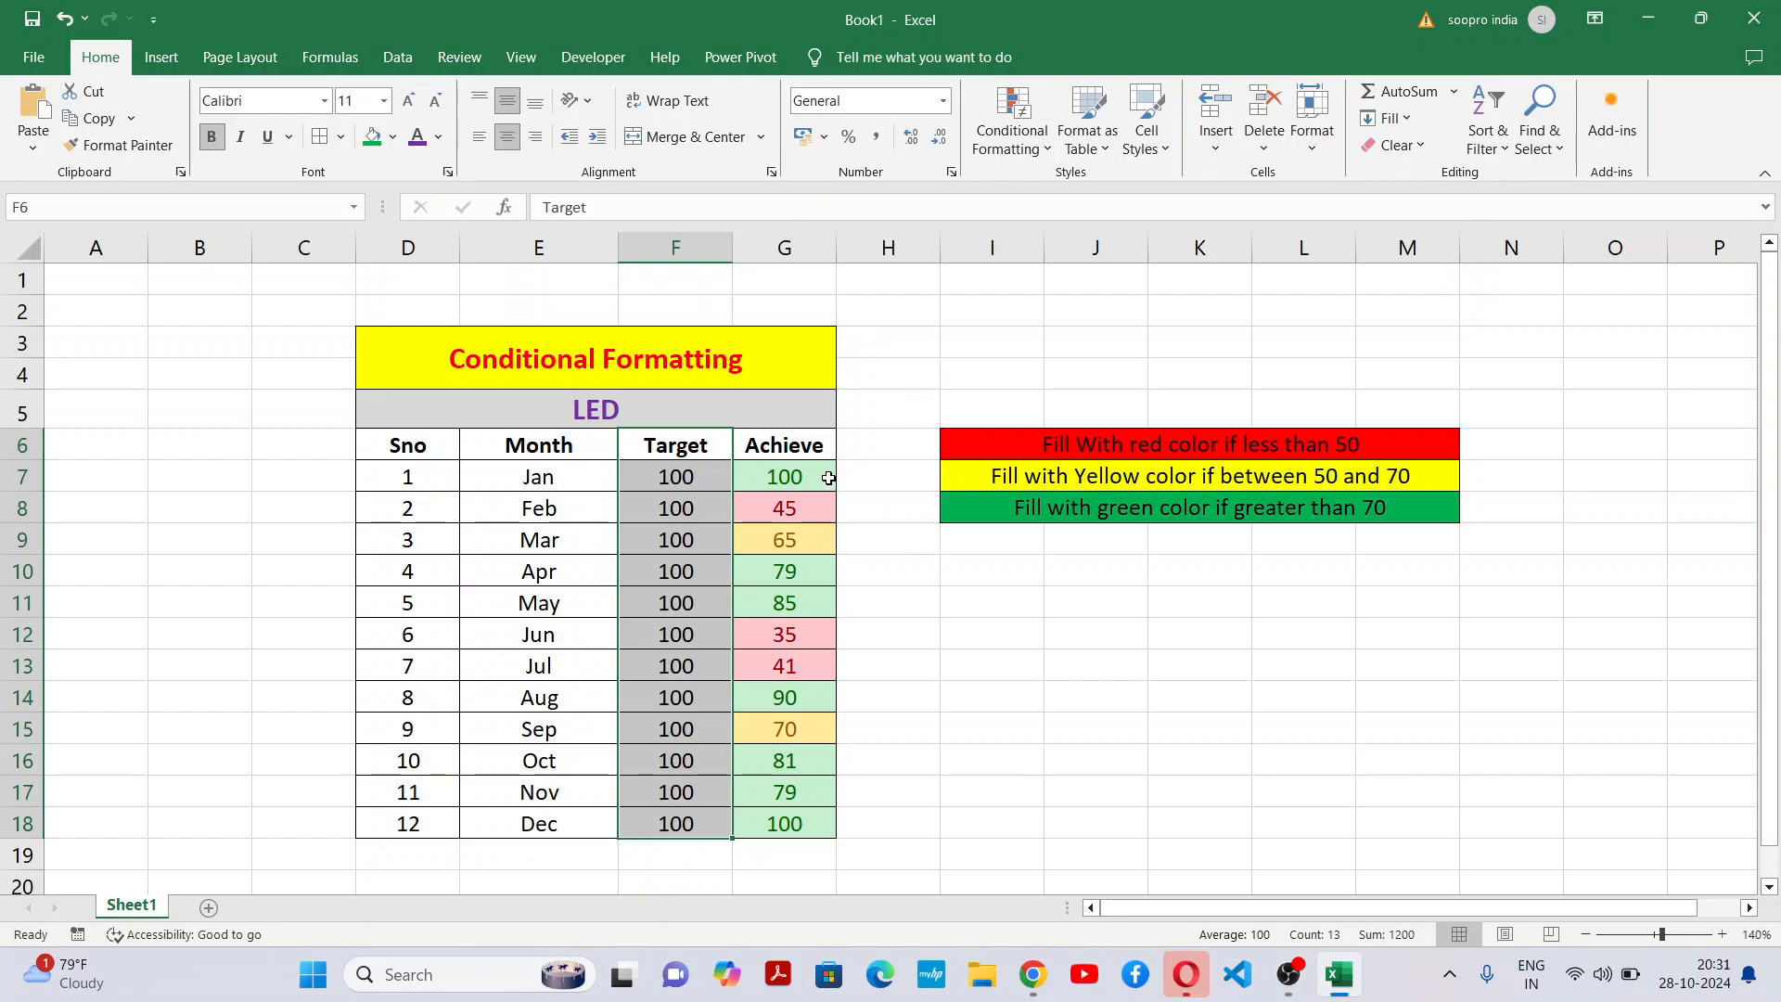
drag(828, 477, 821, 814)
click(1082, 368)
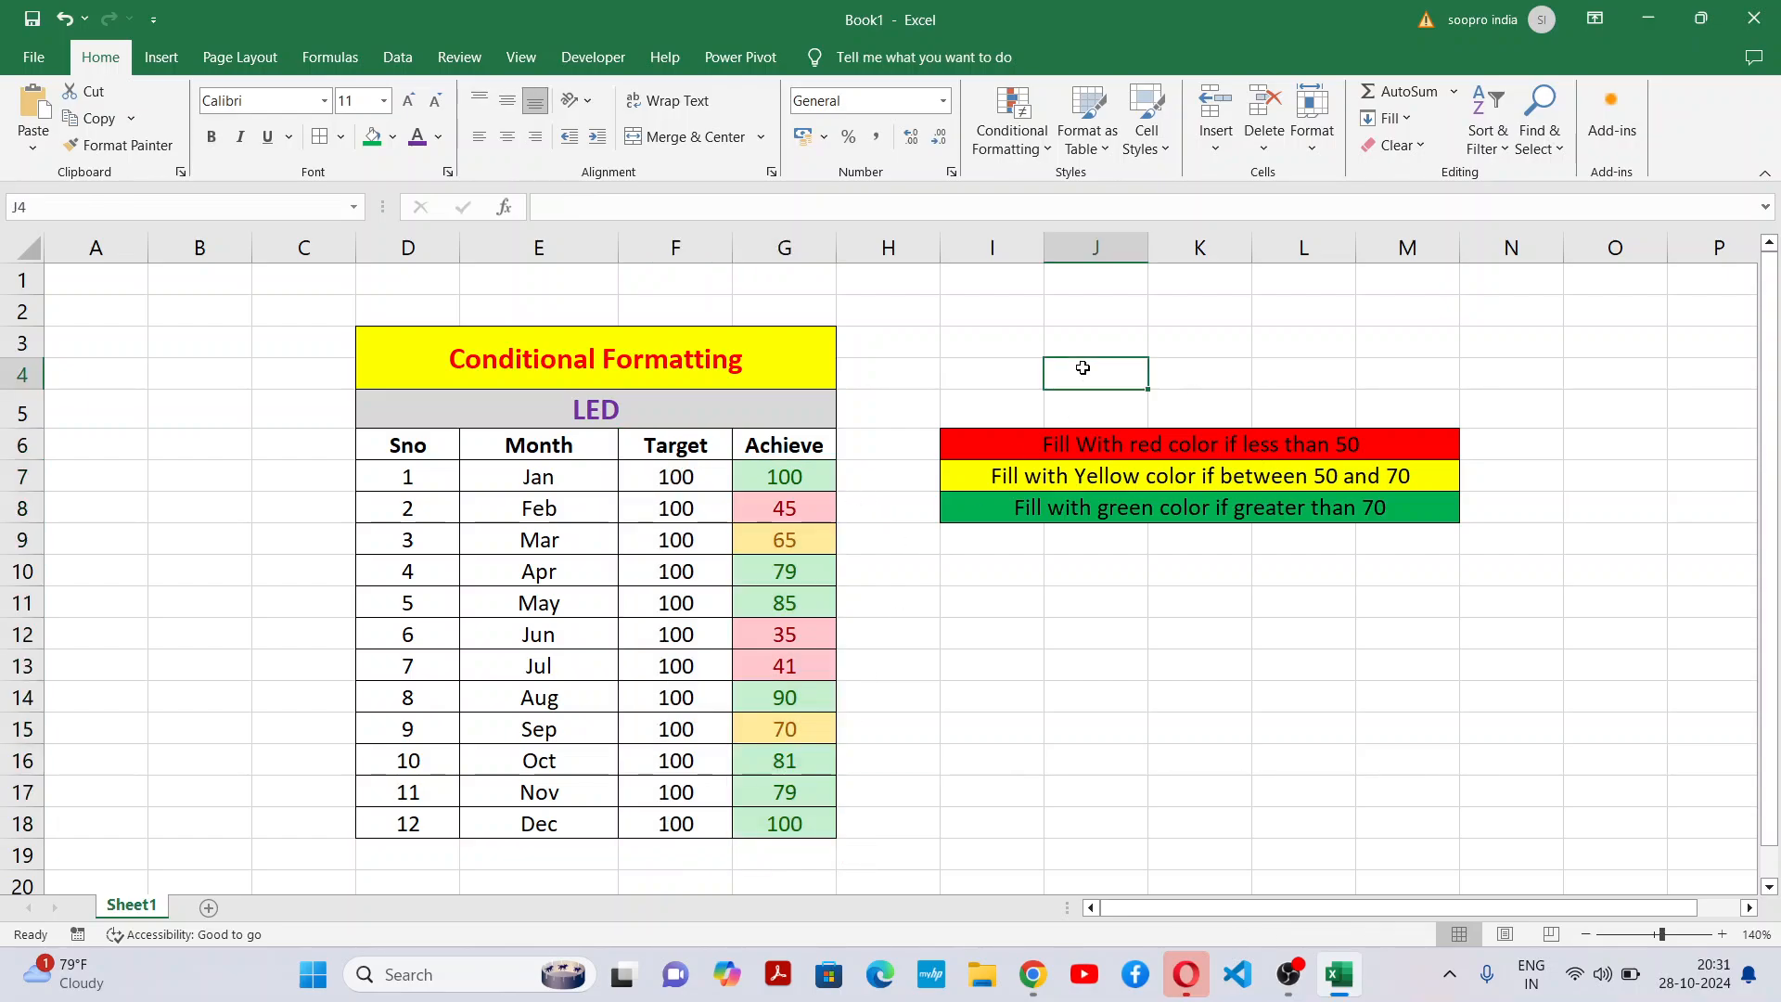
drag(760, 467, 772, 826)
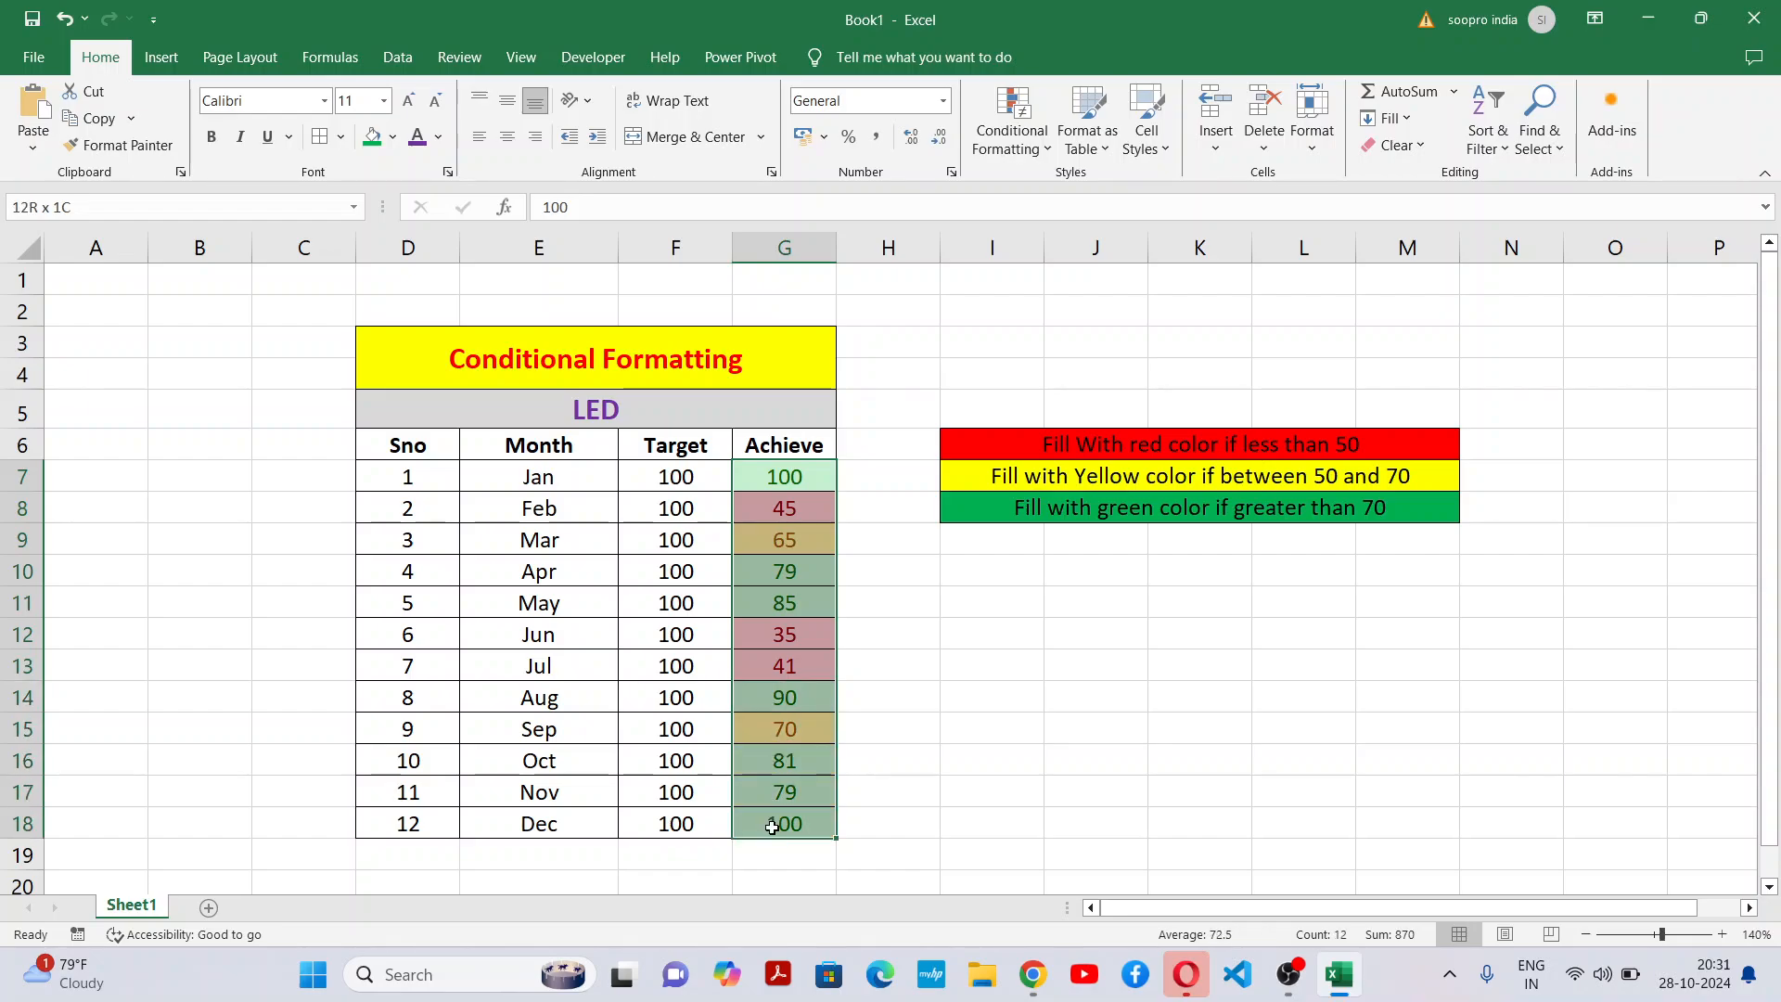
click(985, 141)
mouse_move(1104, 184)
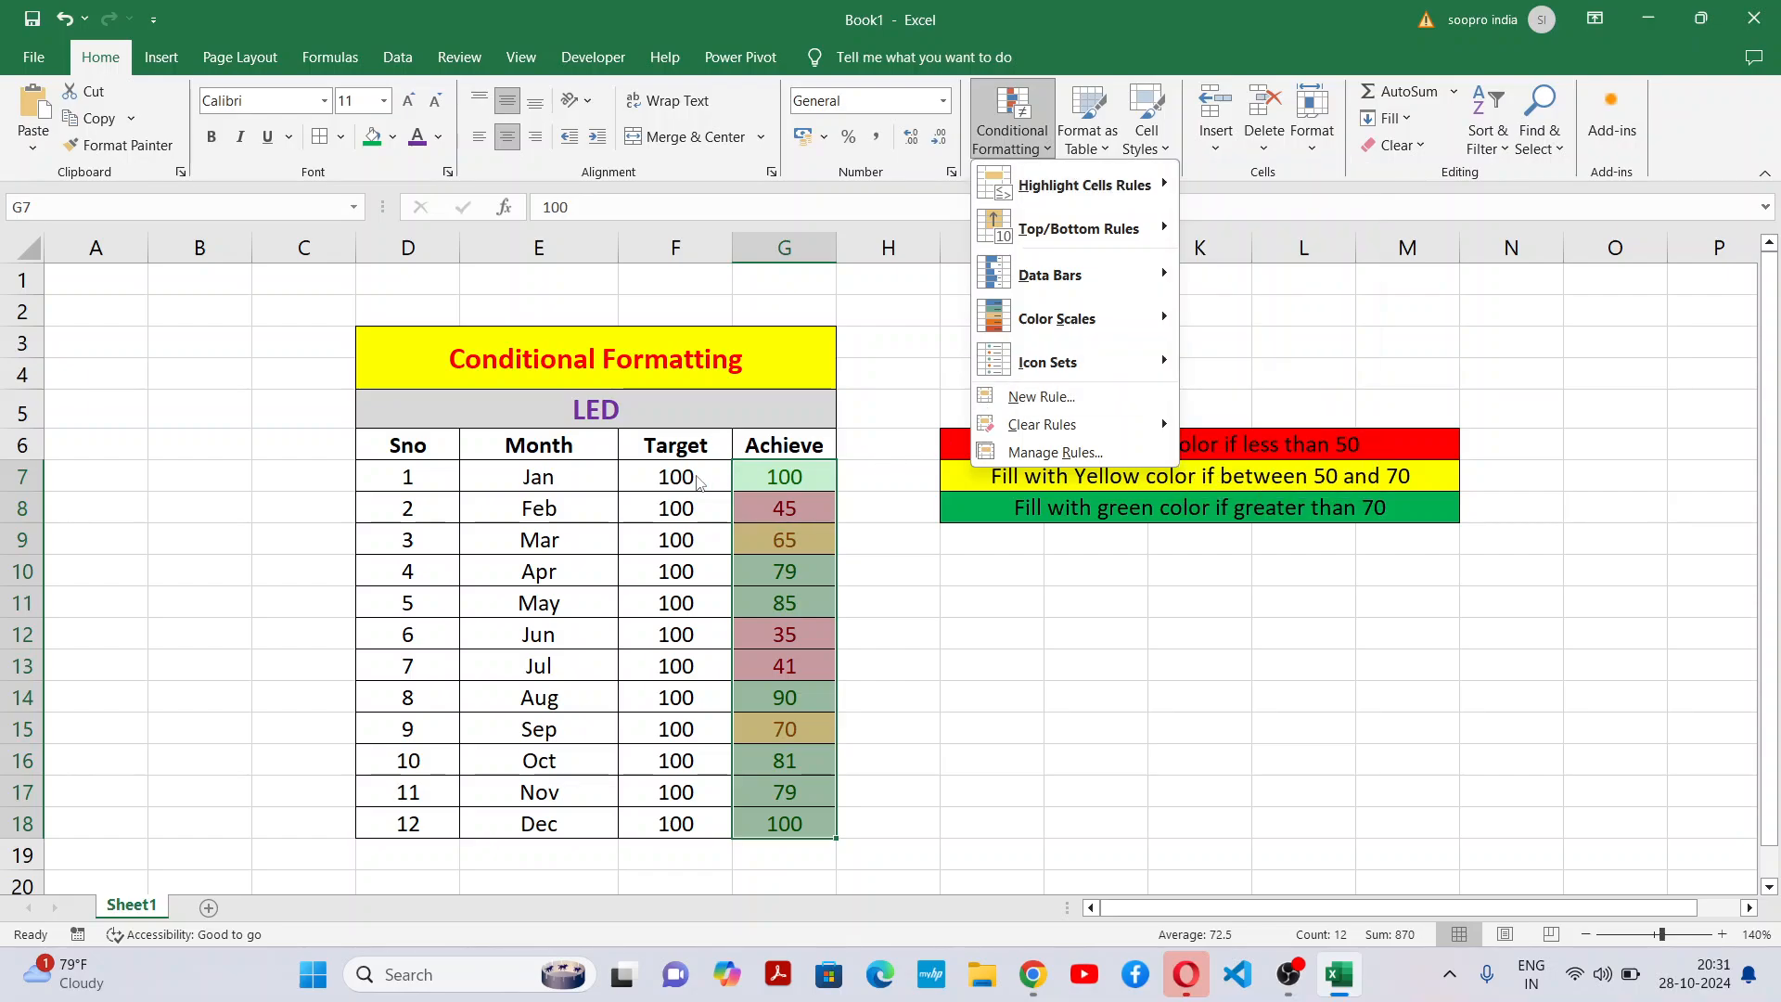
click(770, 521)
click(787, 476)
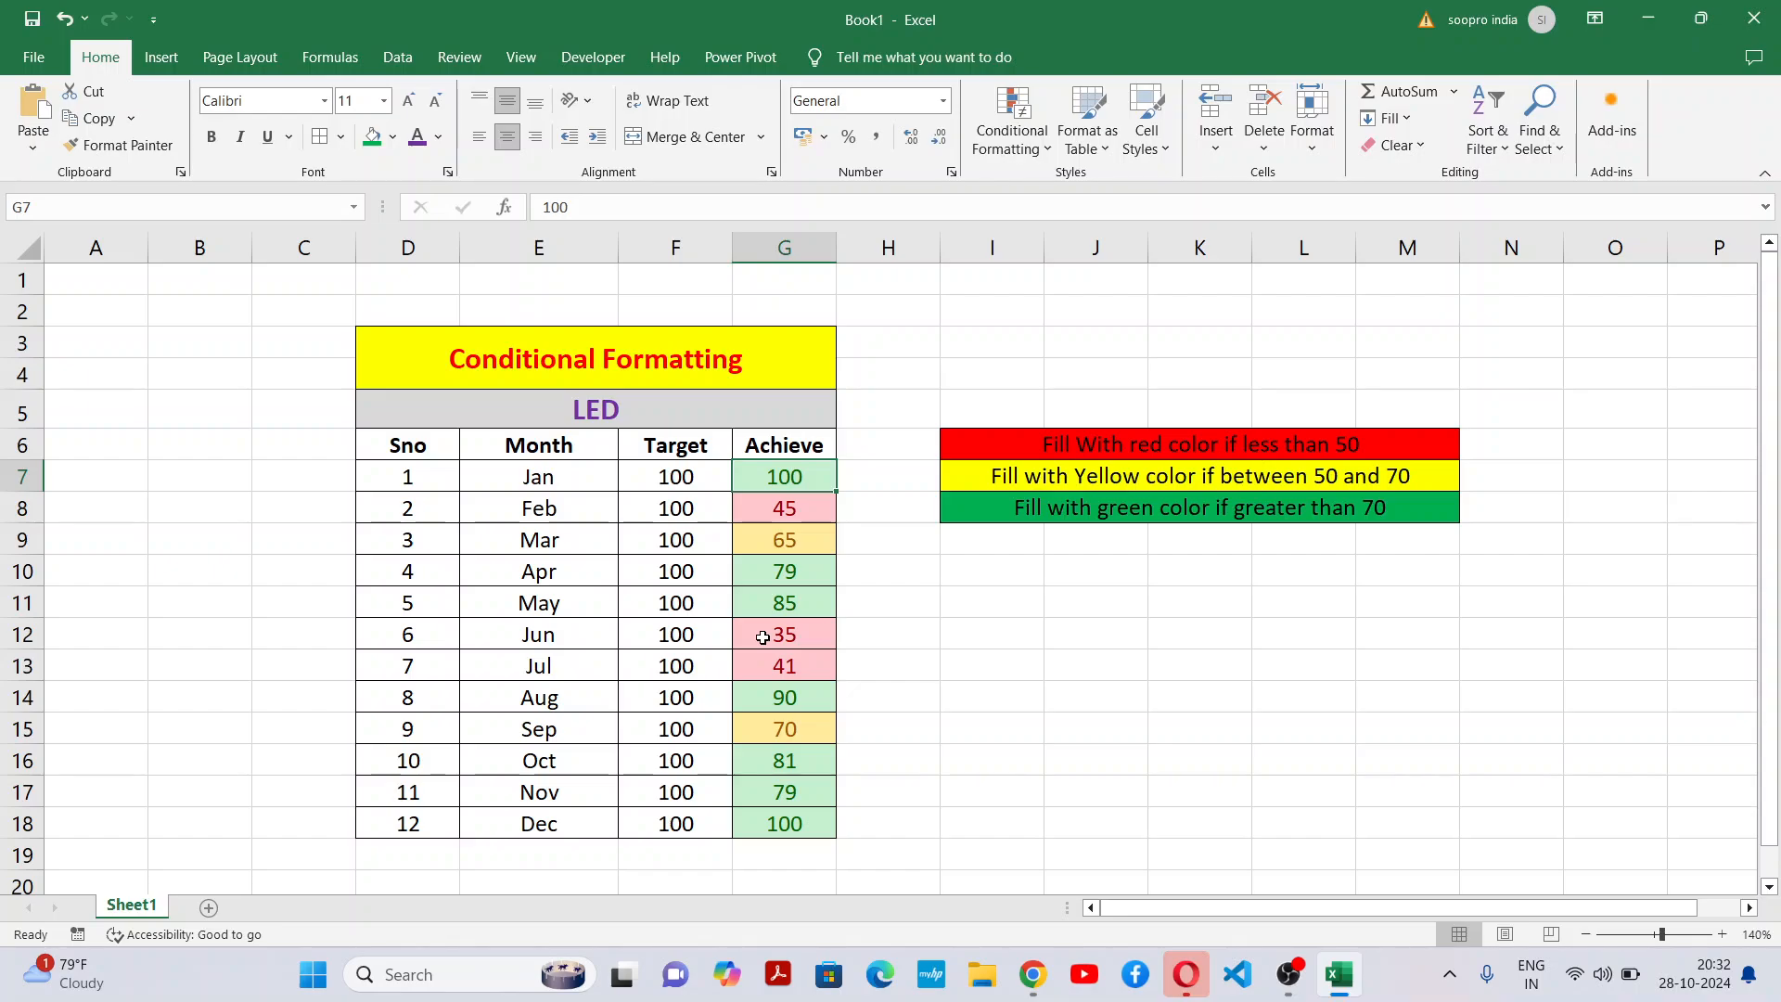
click(1360, 730)
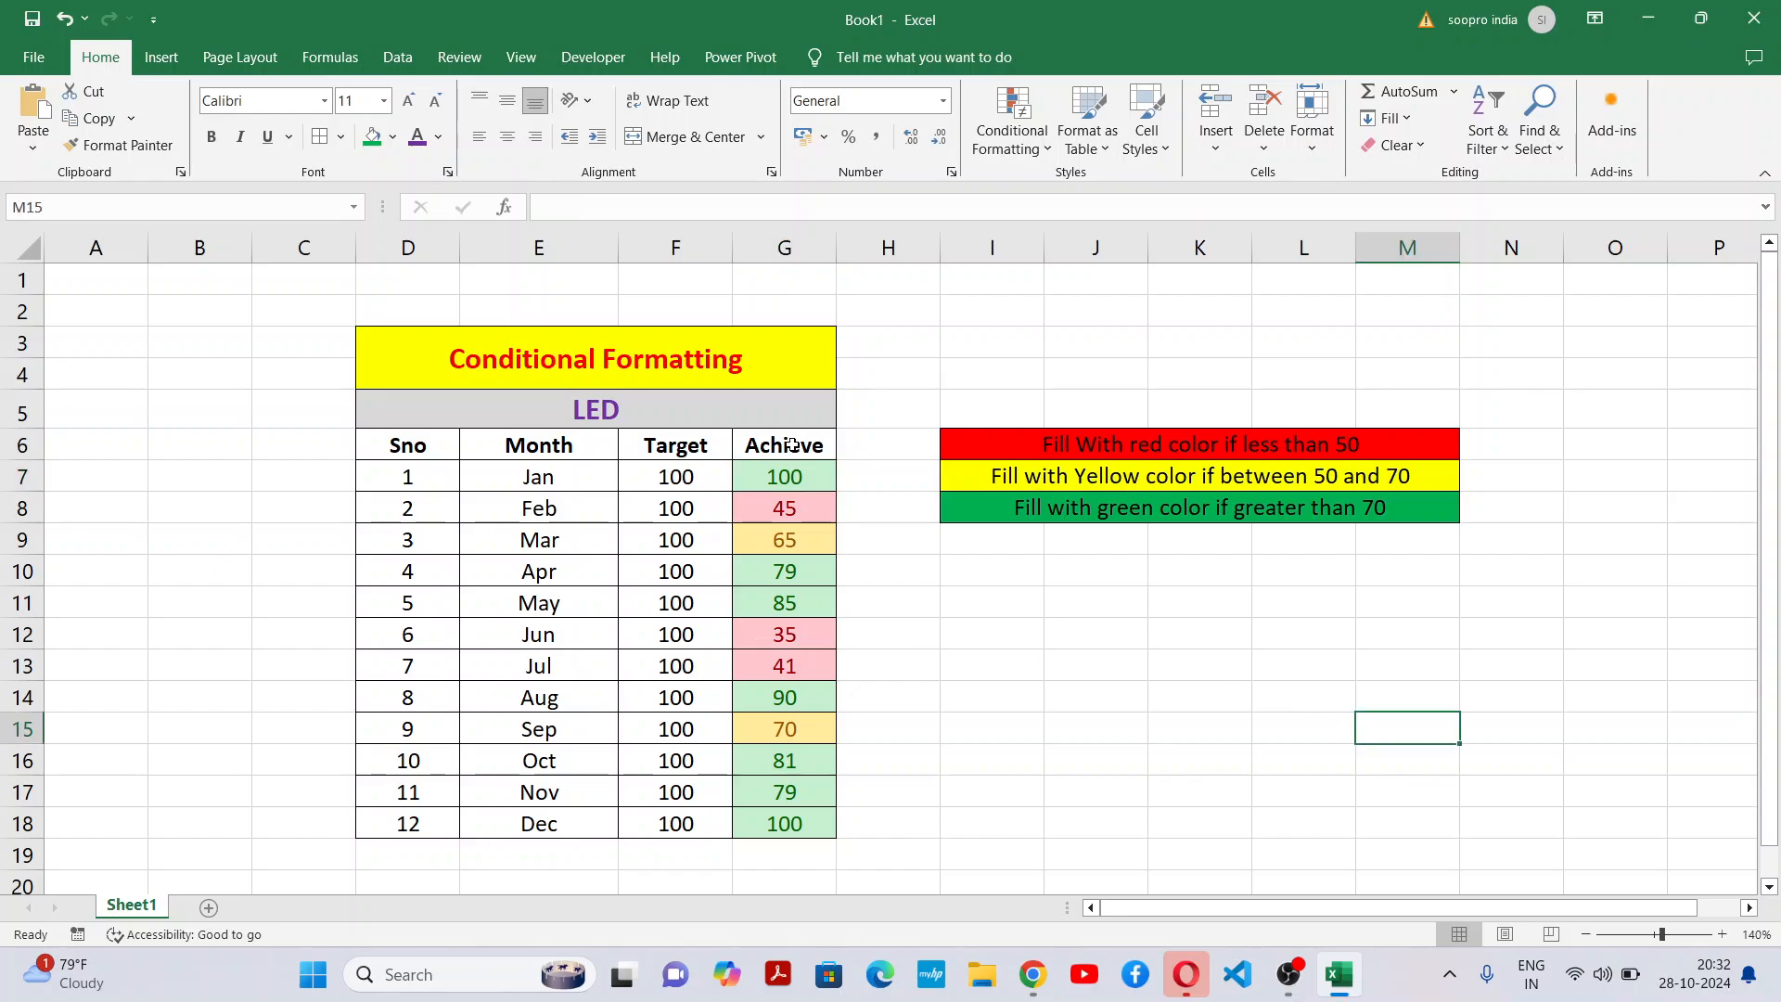
Add a new worksheet to the workbook and enlarge its view to 130%.
click(208, 909)
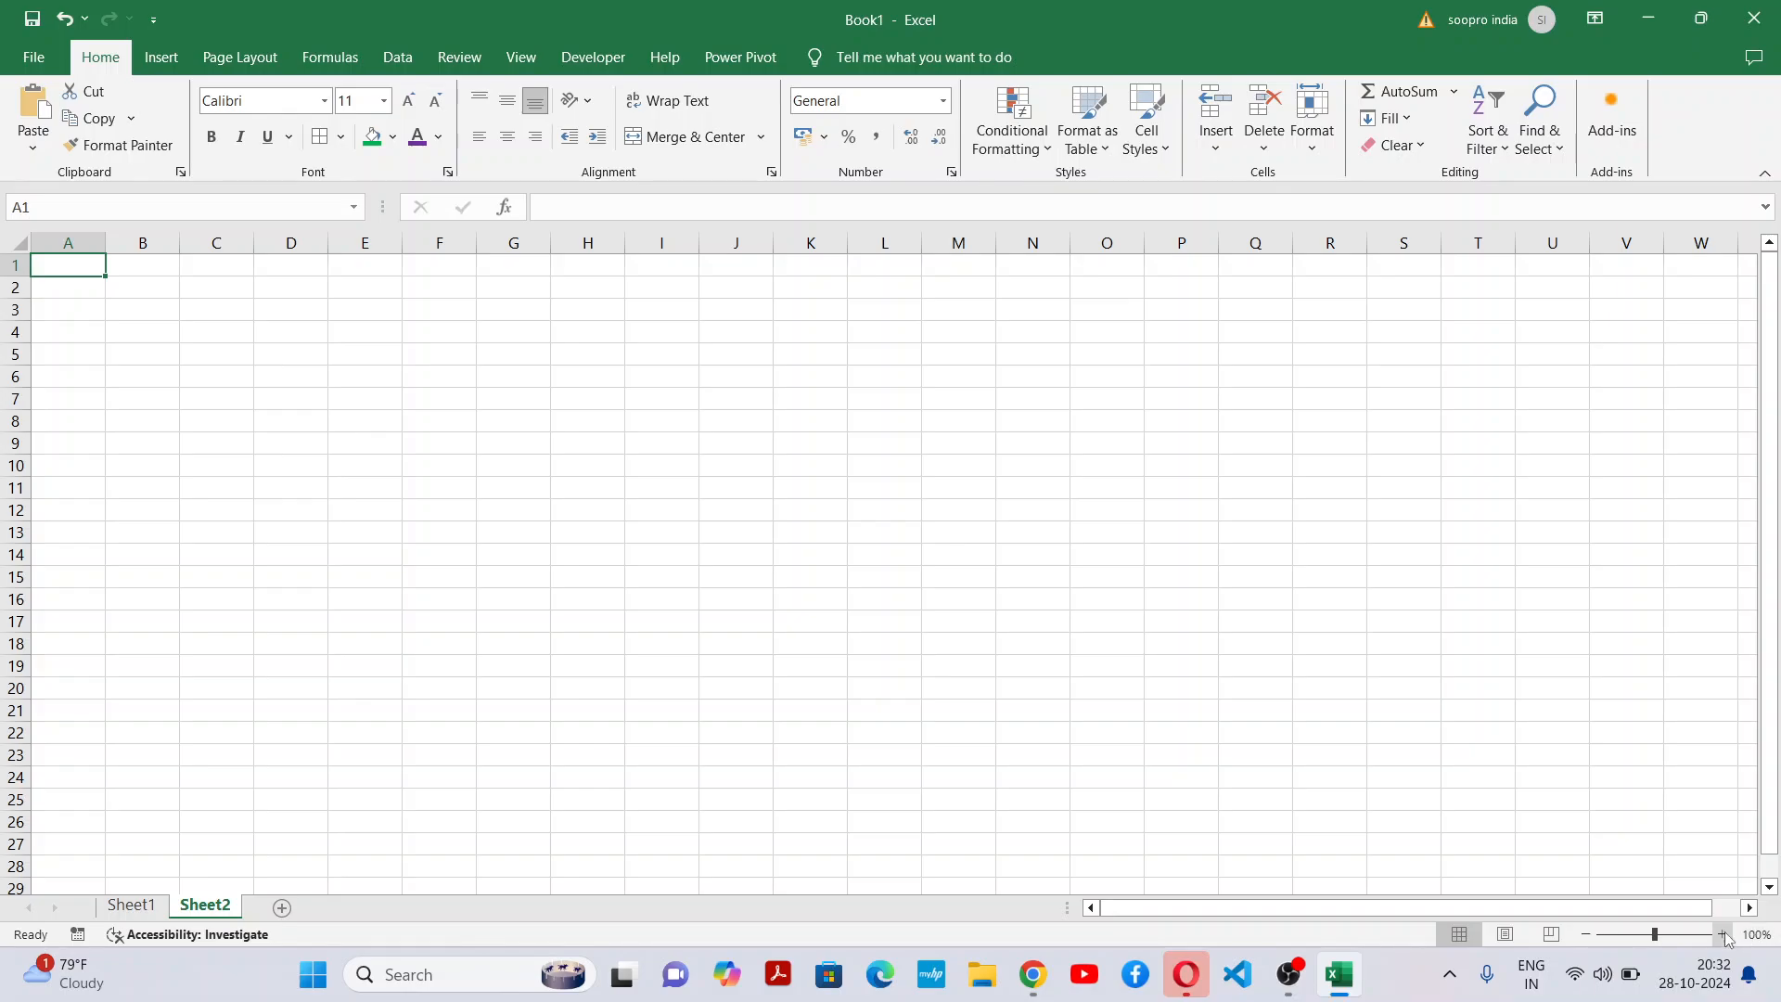
click(1723, 935)
click(1723, 934)
click(1722, 934)
click(694, 502)
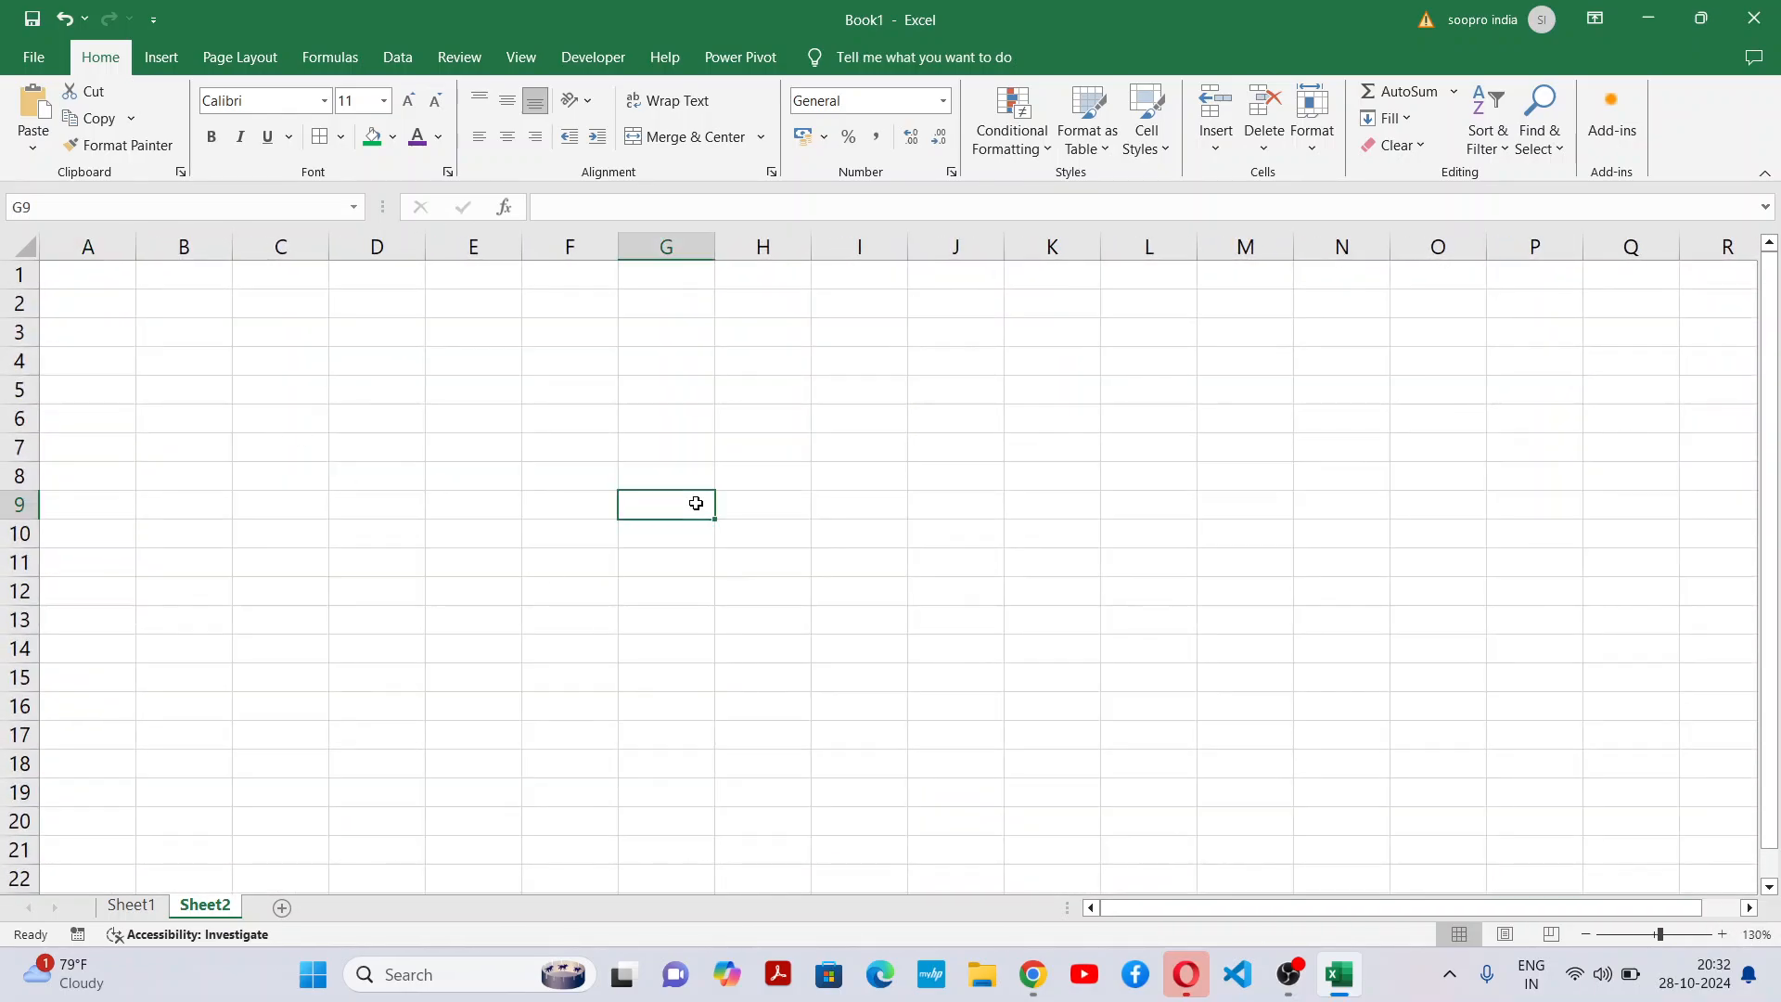
Merge and centre C4:N5 into a title cell with middle alignment, a border and yellow fill.
drag(295, 372, 1384, 397)
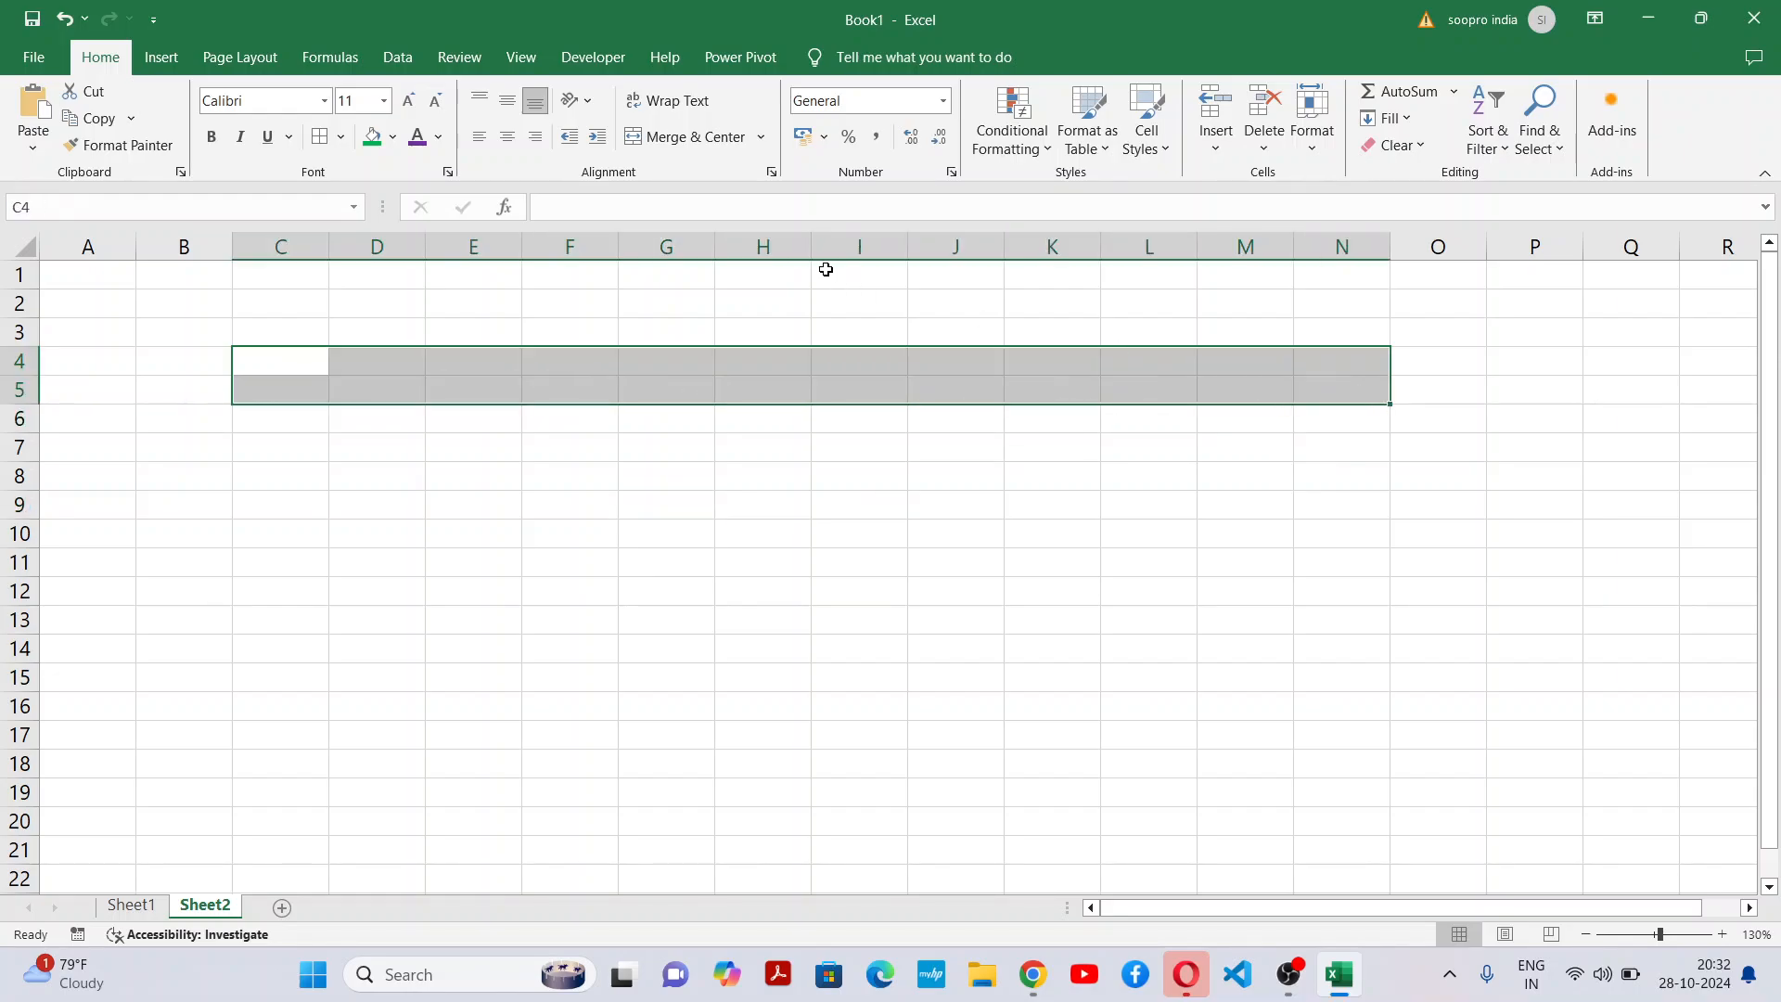
click(696, 137)
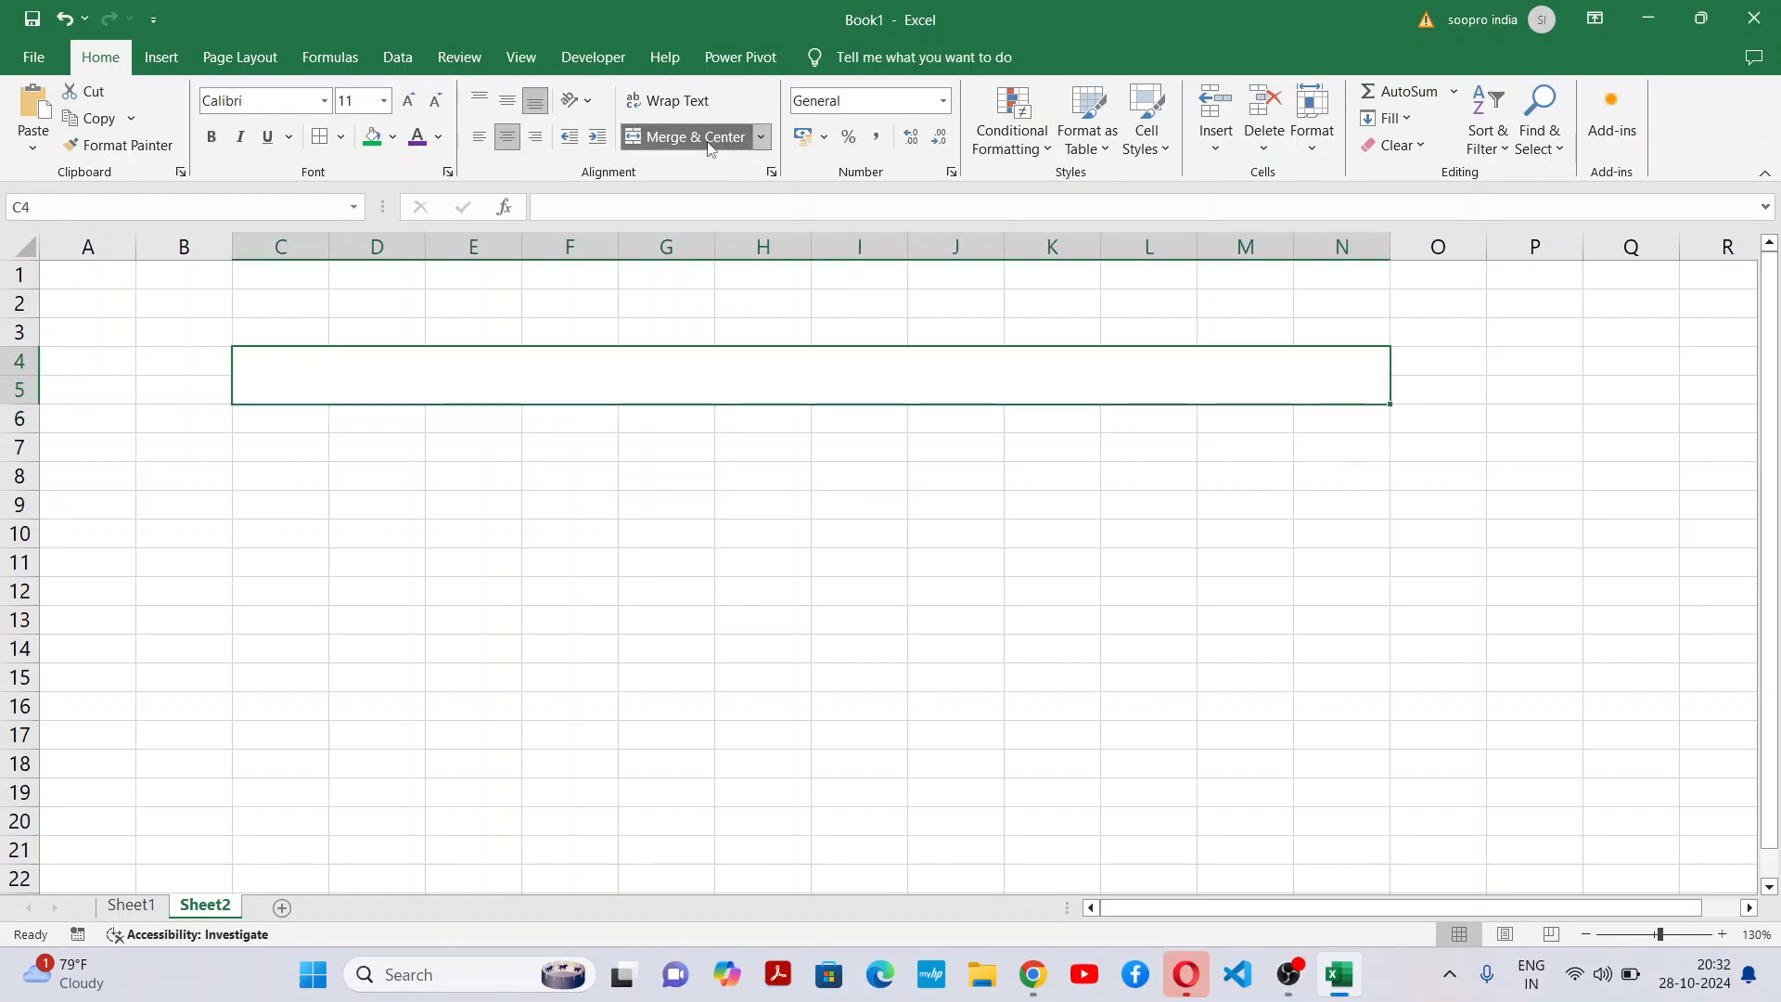
click(508, 100)
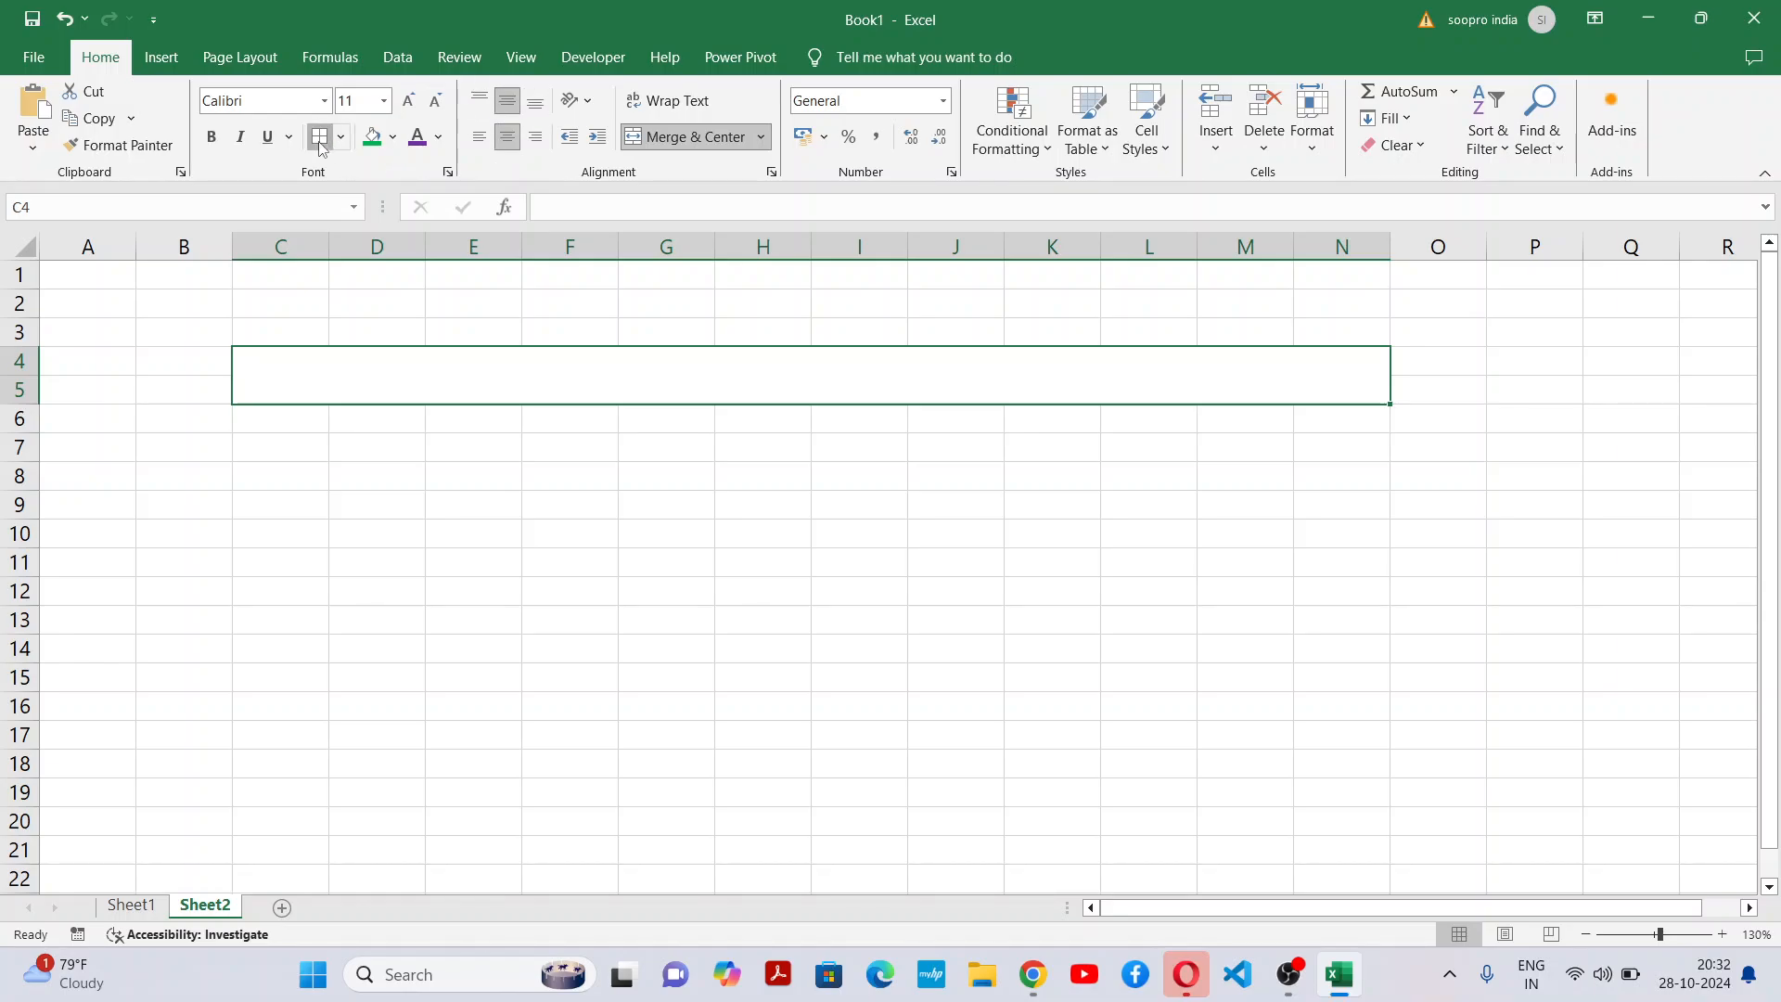
click(393, 136)
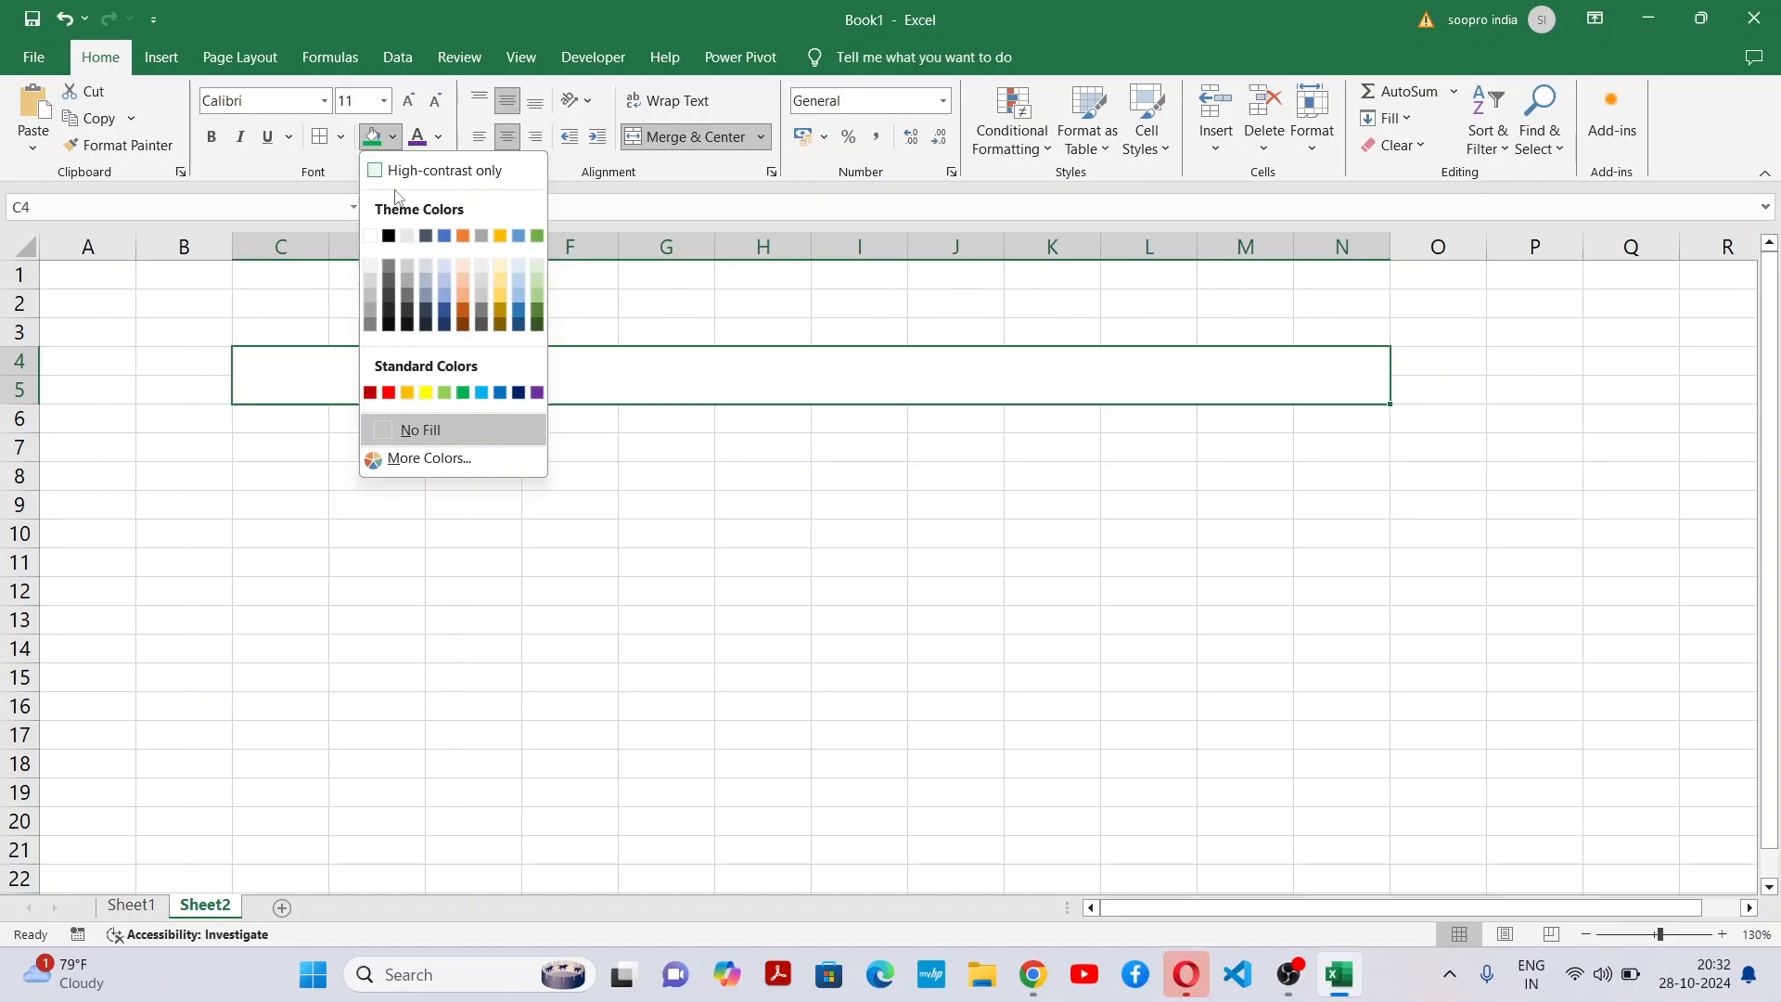
click(425, 392)
click(723, 504)
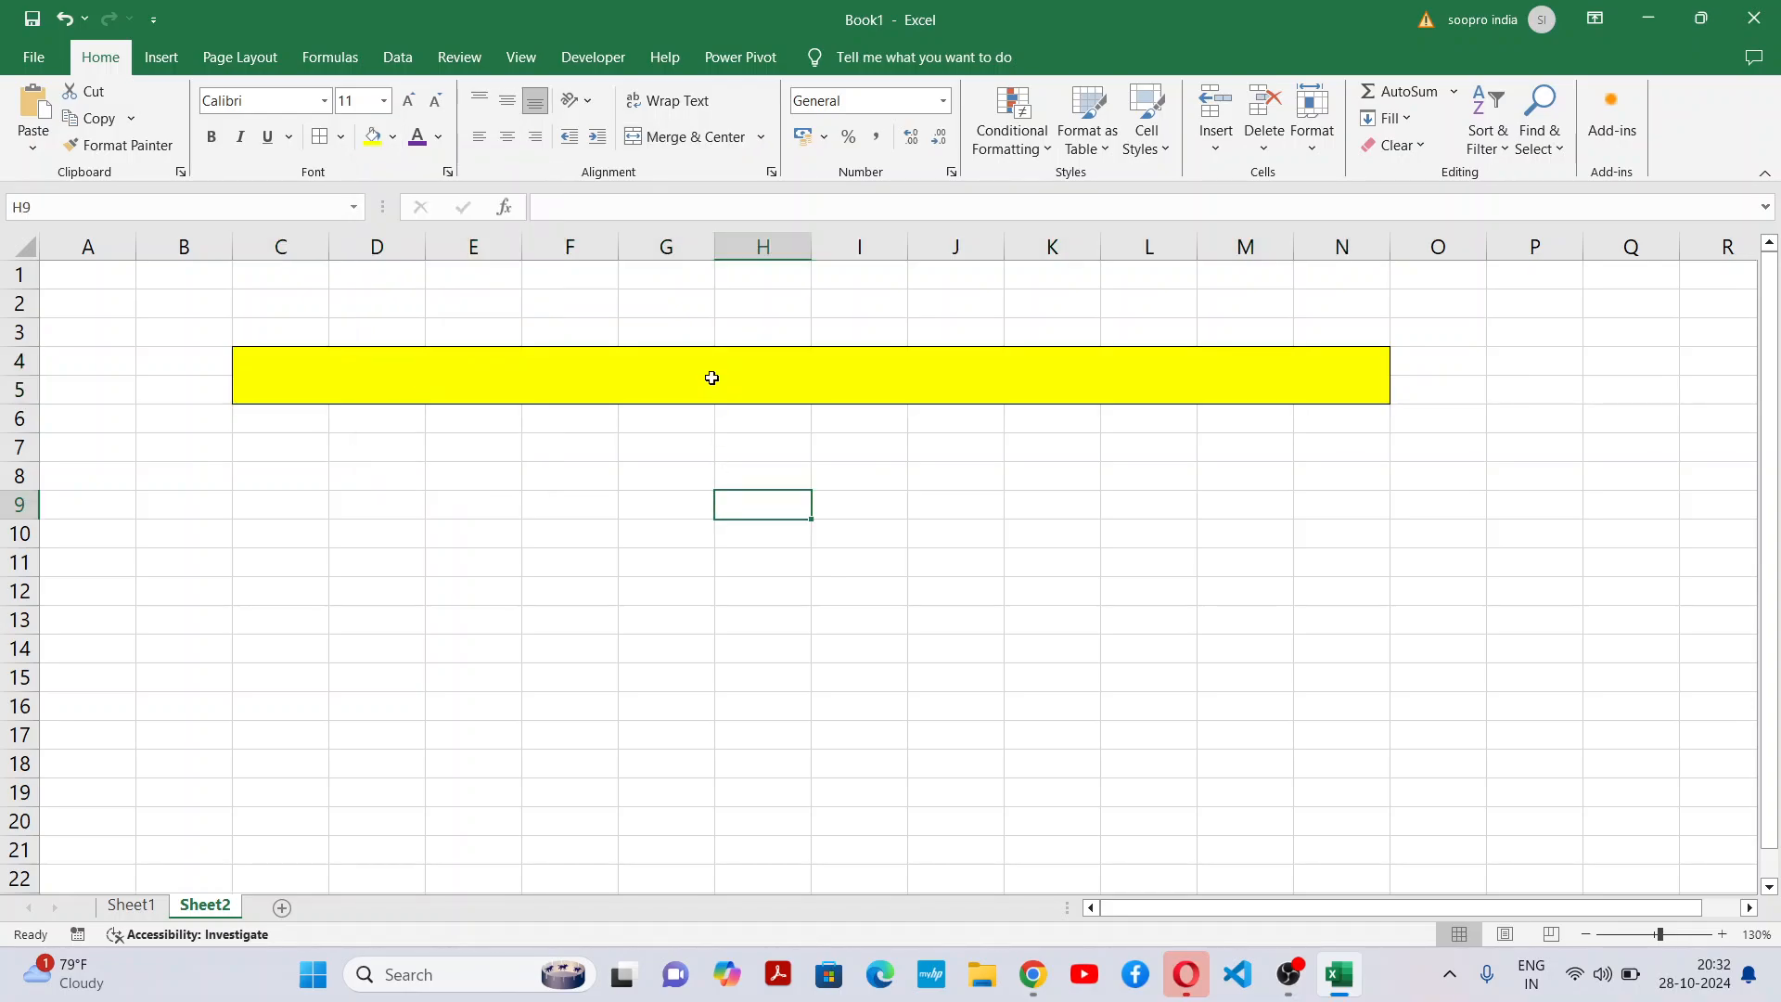
Format the merged title cell's text as red, bold and size 14.
click(680, 365)
click(439, 138)
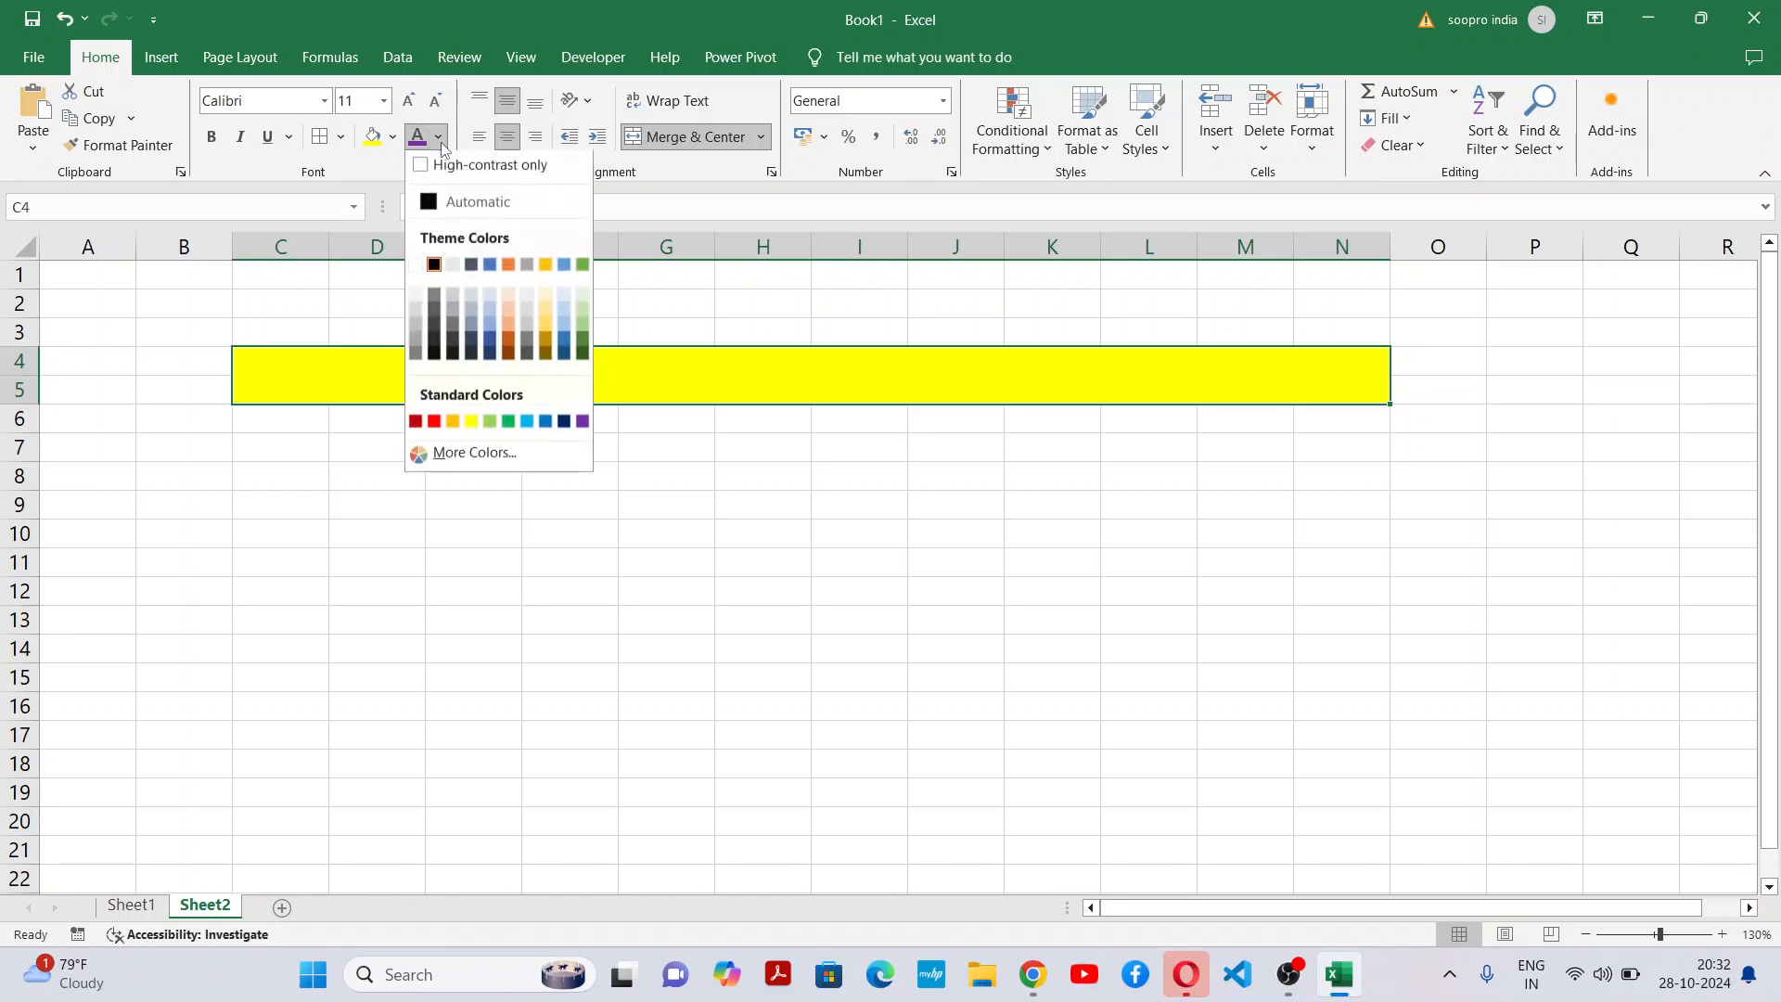
click(434, 427)
click(212, 136)
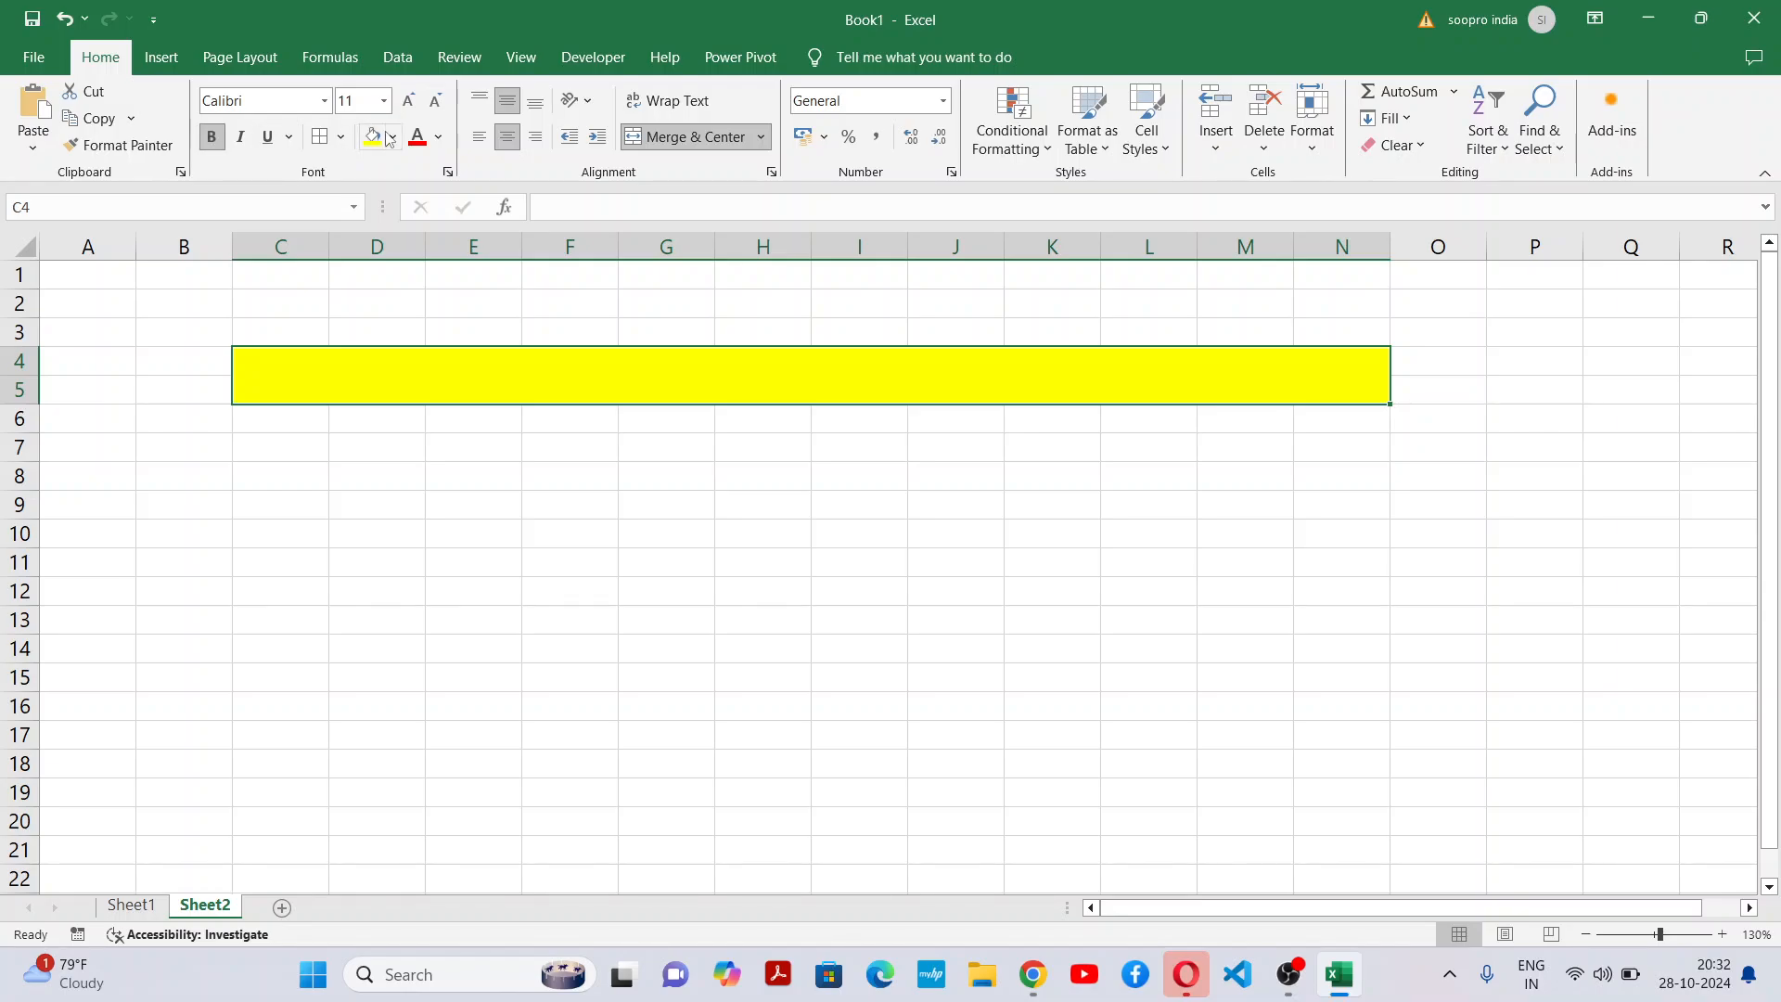
click(408, 99)
click(408, 99)
Enter the title "Advanced conditional Formatting" in the yellow merged cell.
double_click(855, 390)
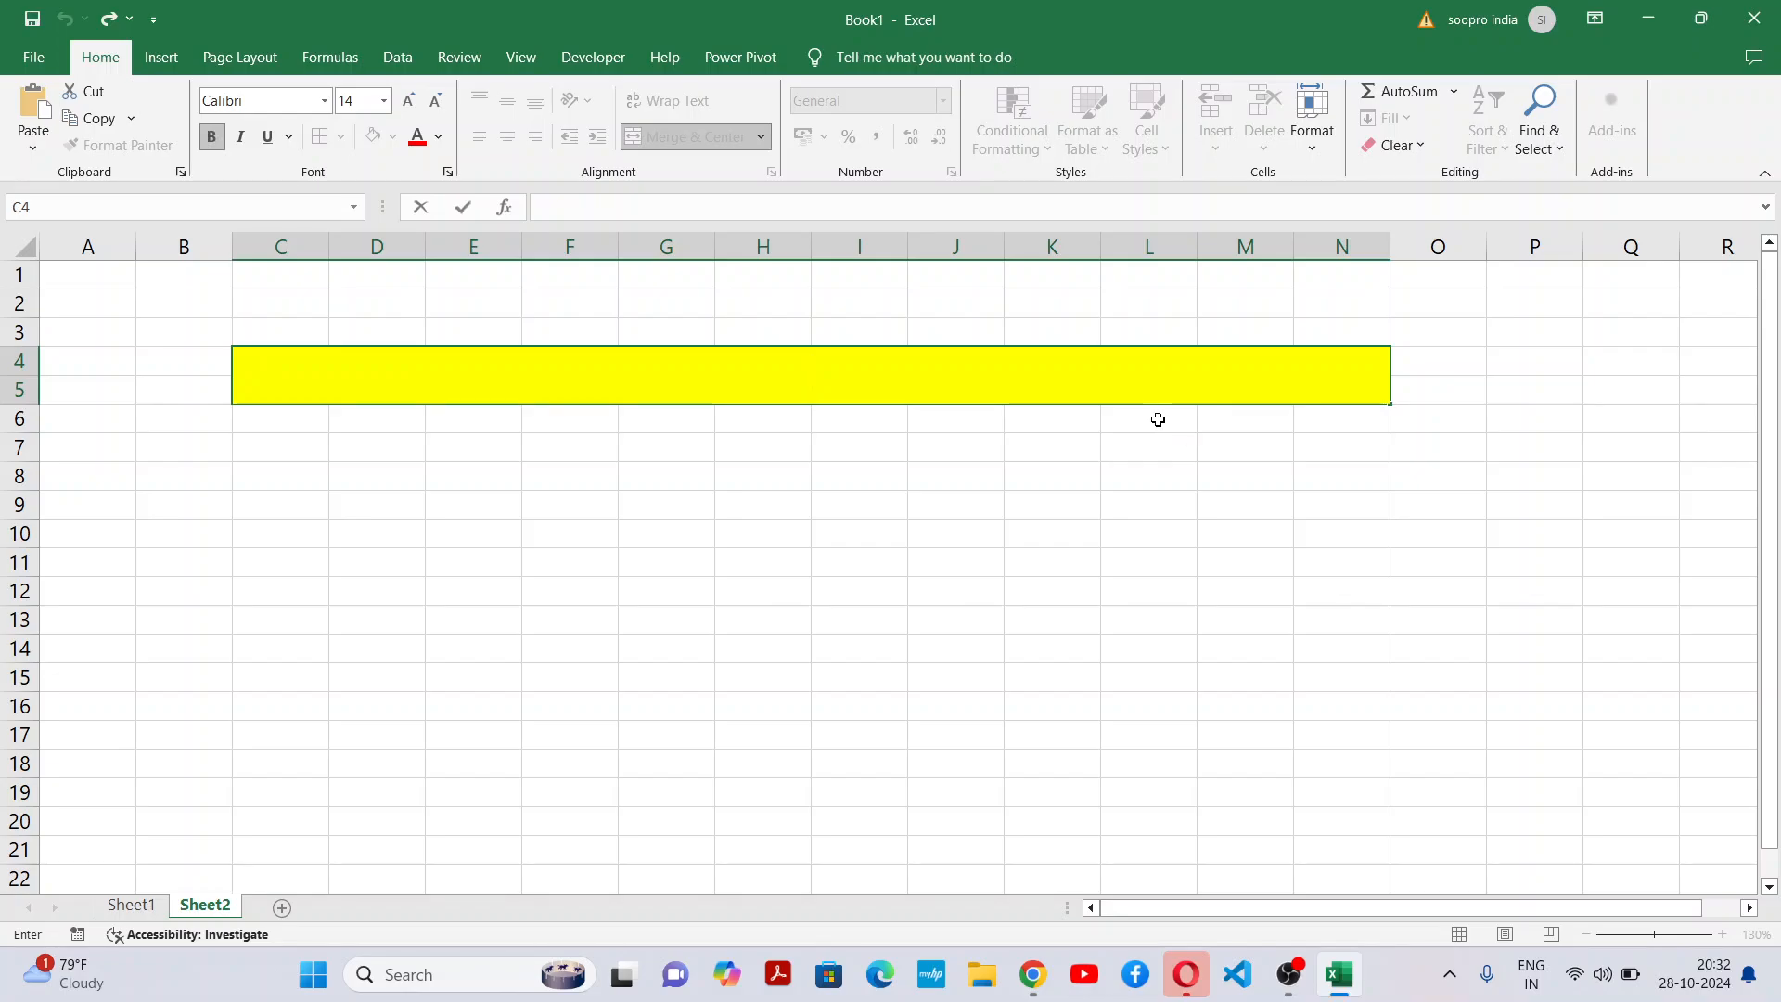
text(Advance)
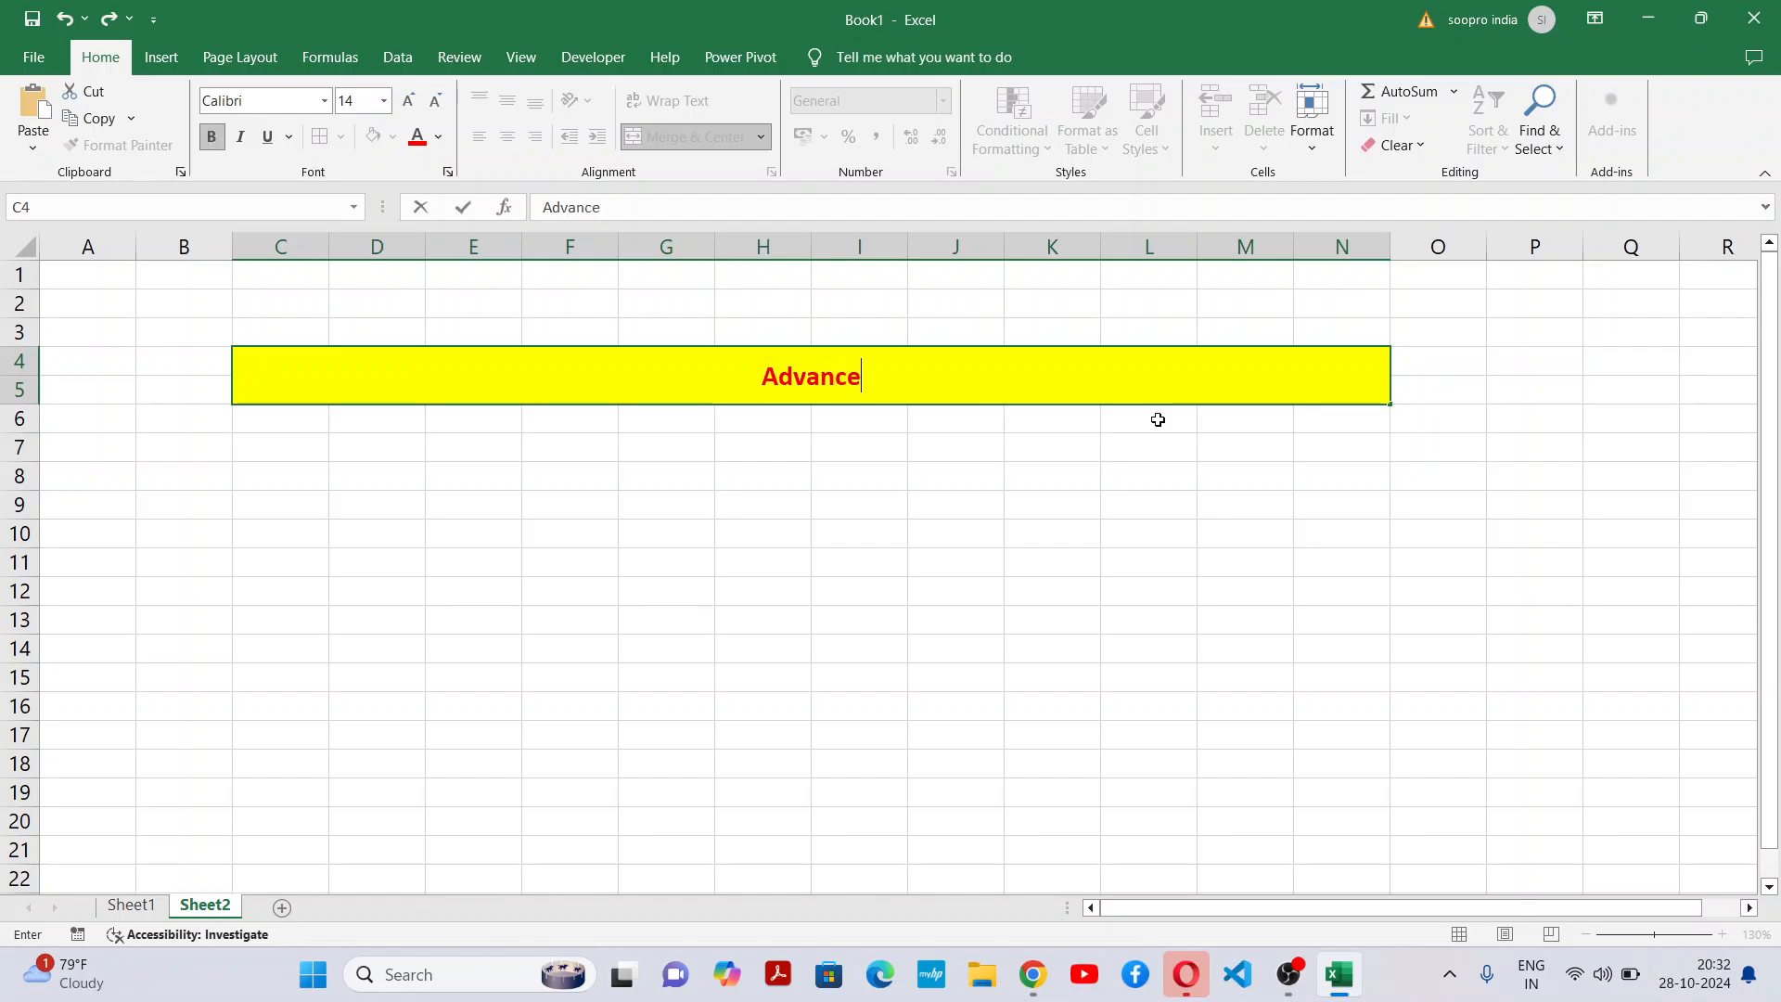
text(d conditional Formatting)
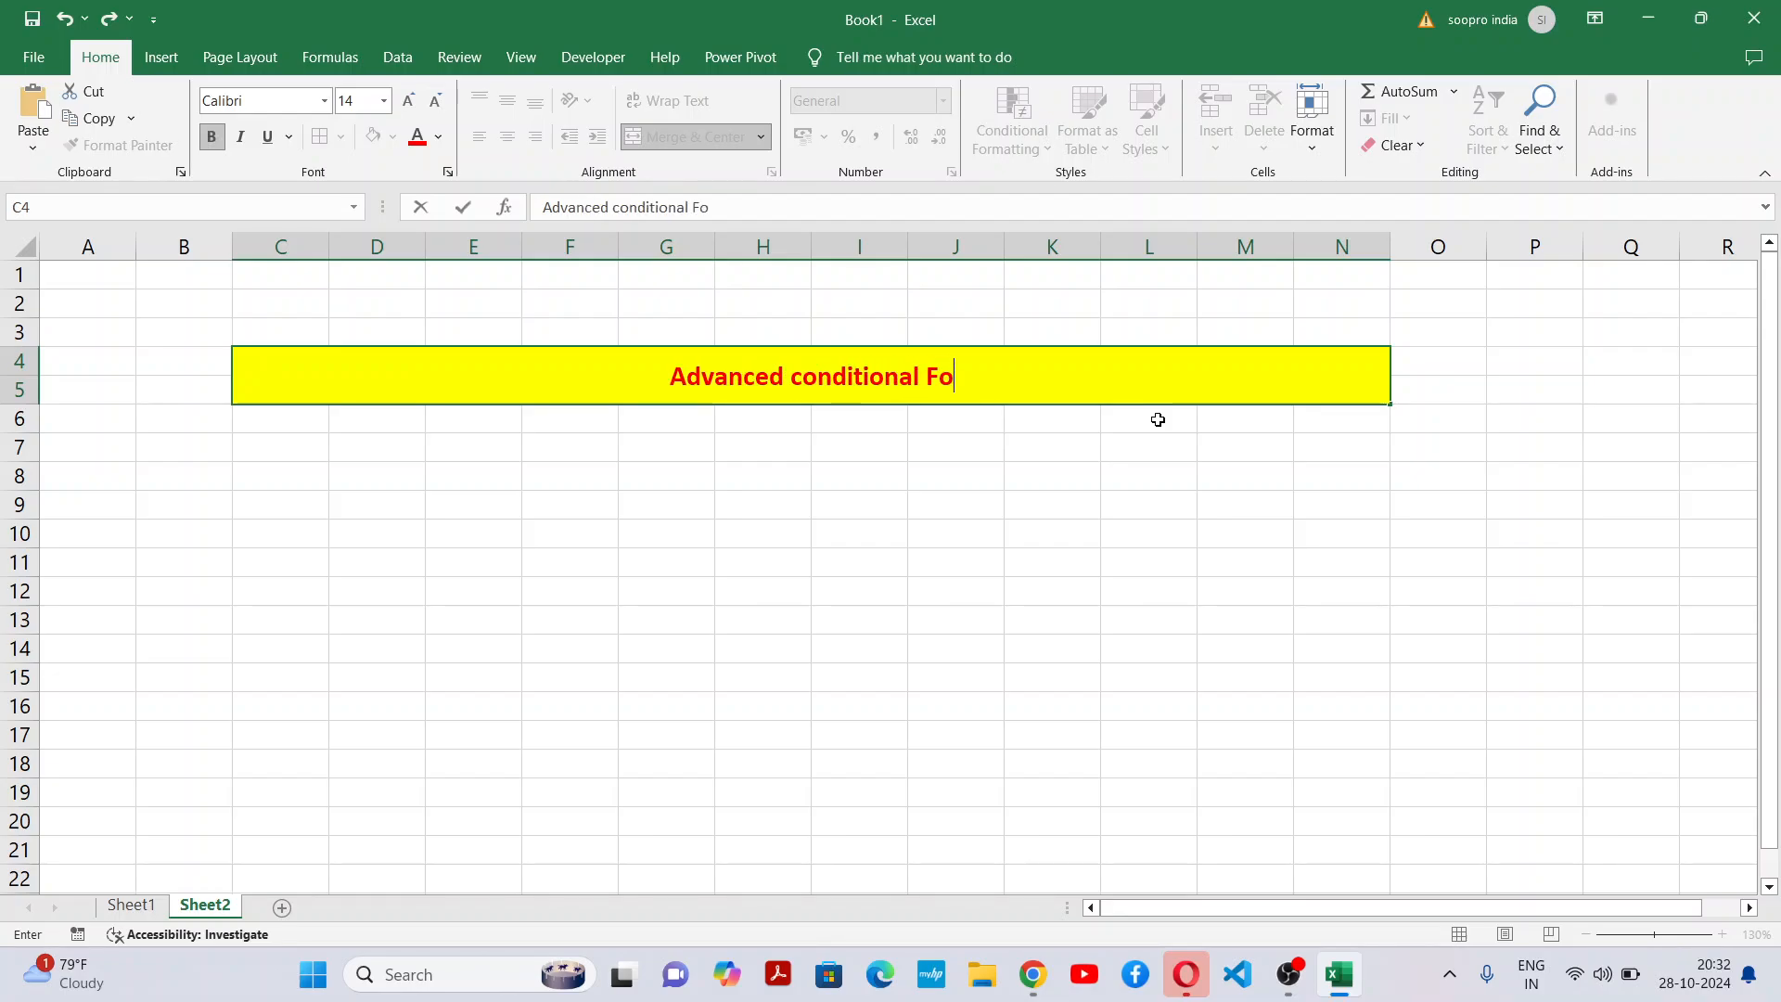
click(1053, 591)
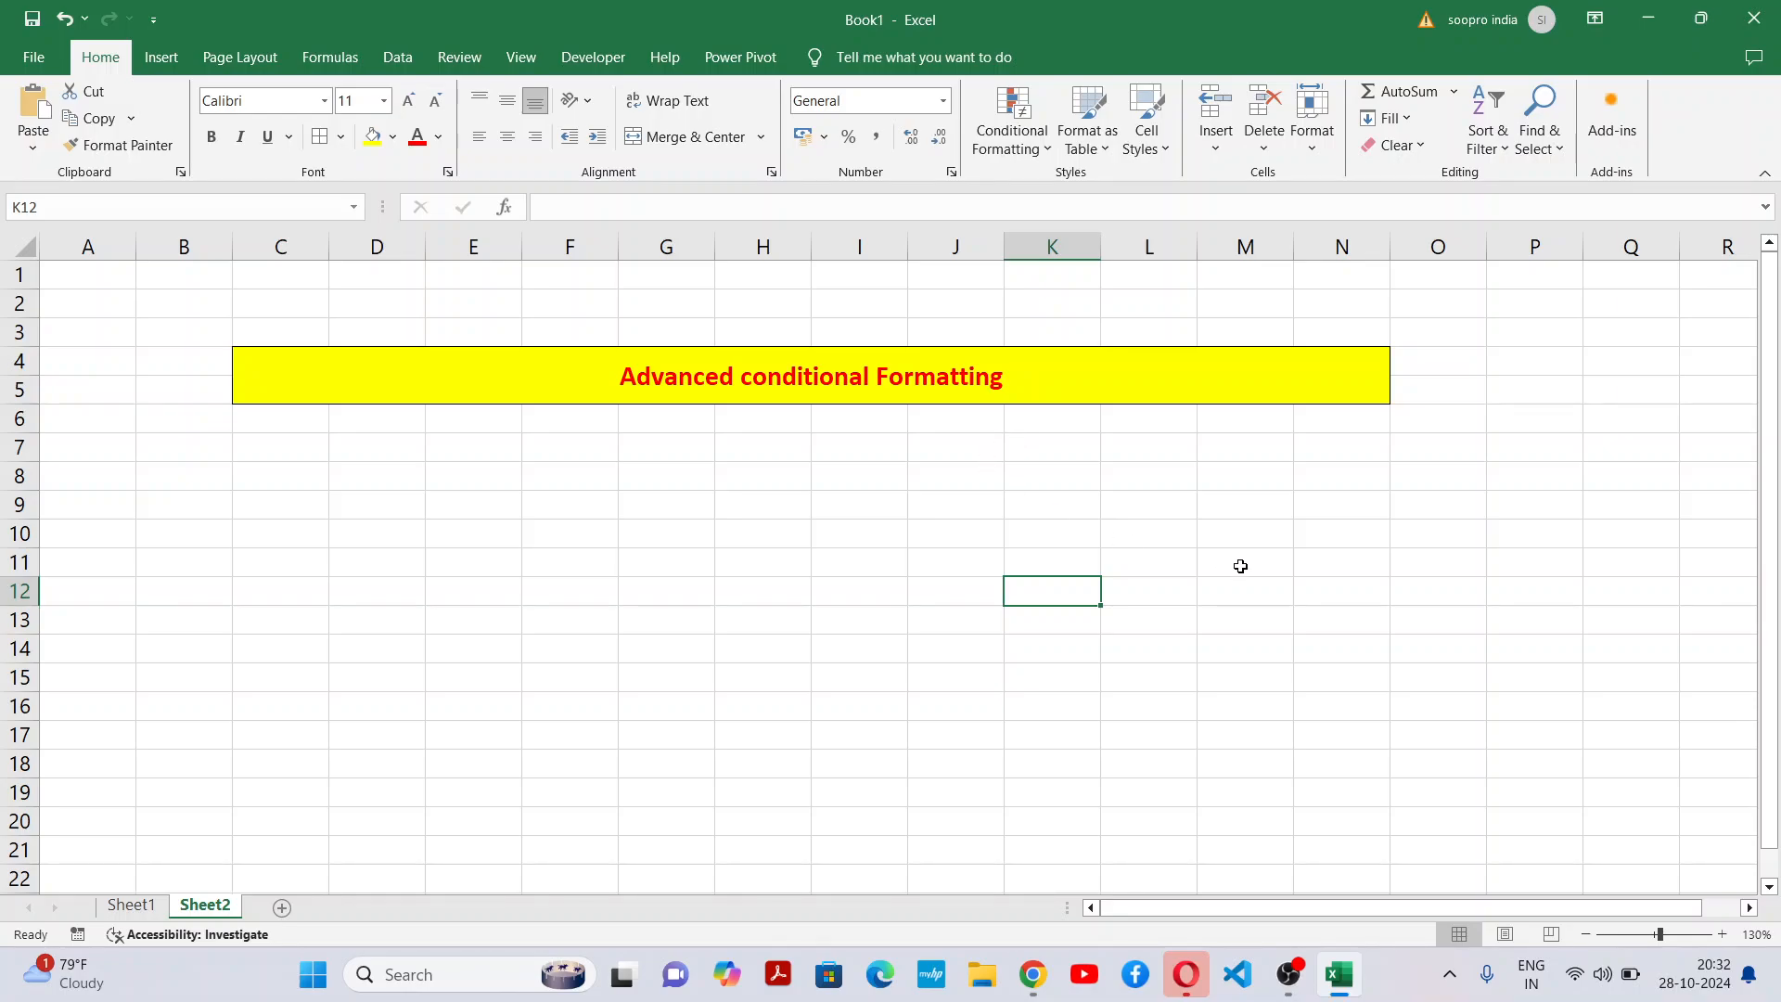
Merge C6:E7 into a centred, middle-aligned cell with a border and enter the heading "Highlight Cell Value" in it.
drag(284, 421, 494, 440)
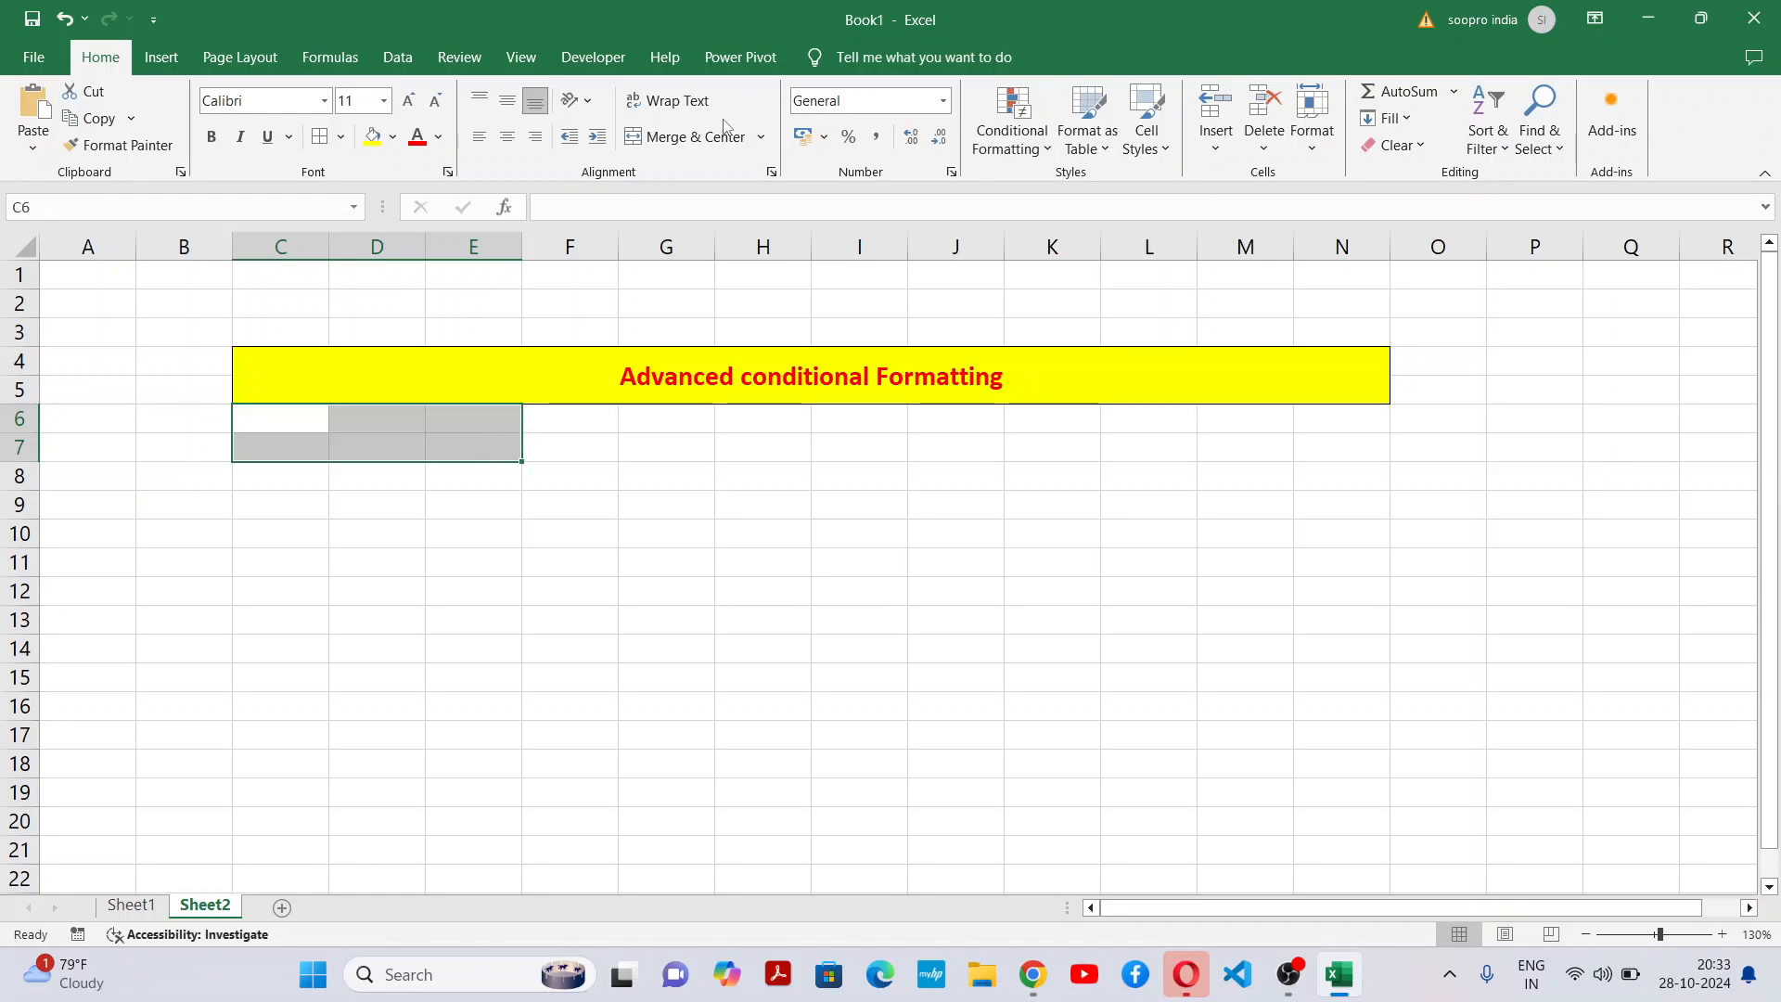
click(685, 136)
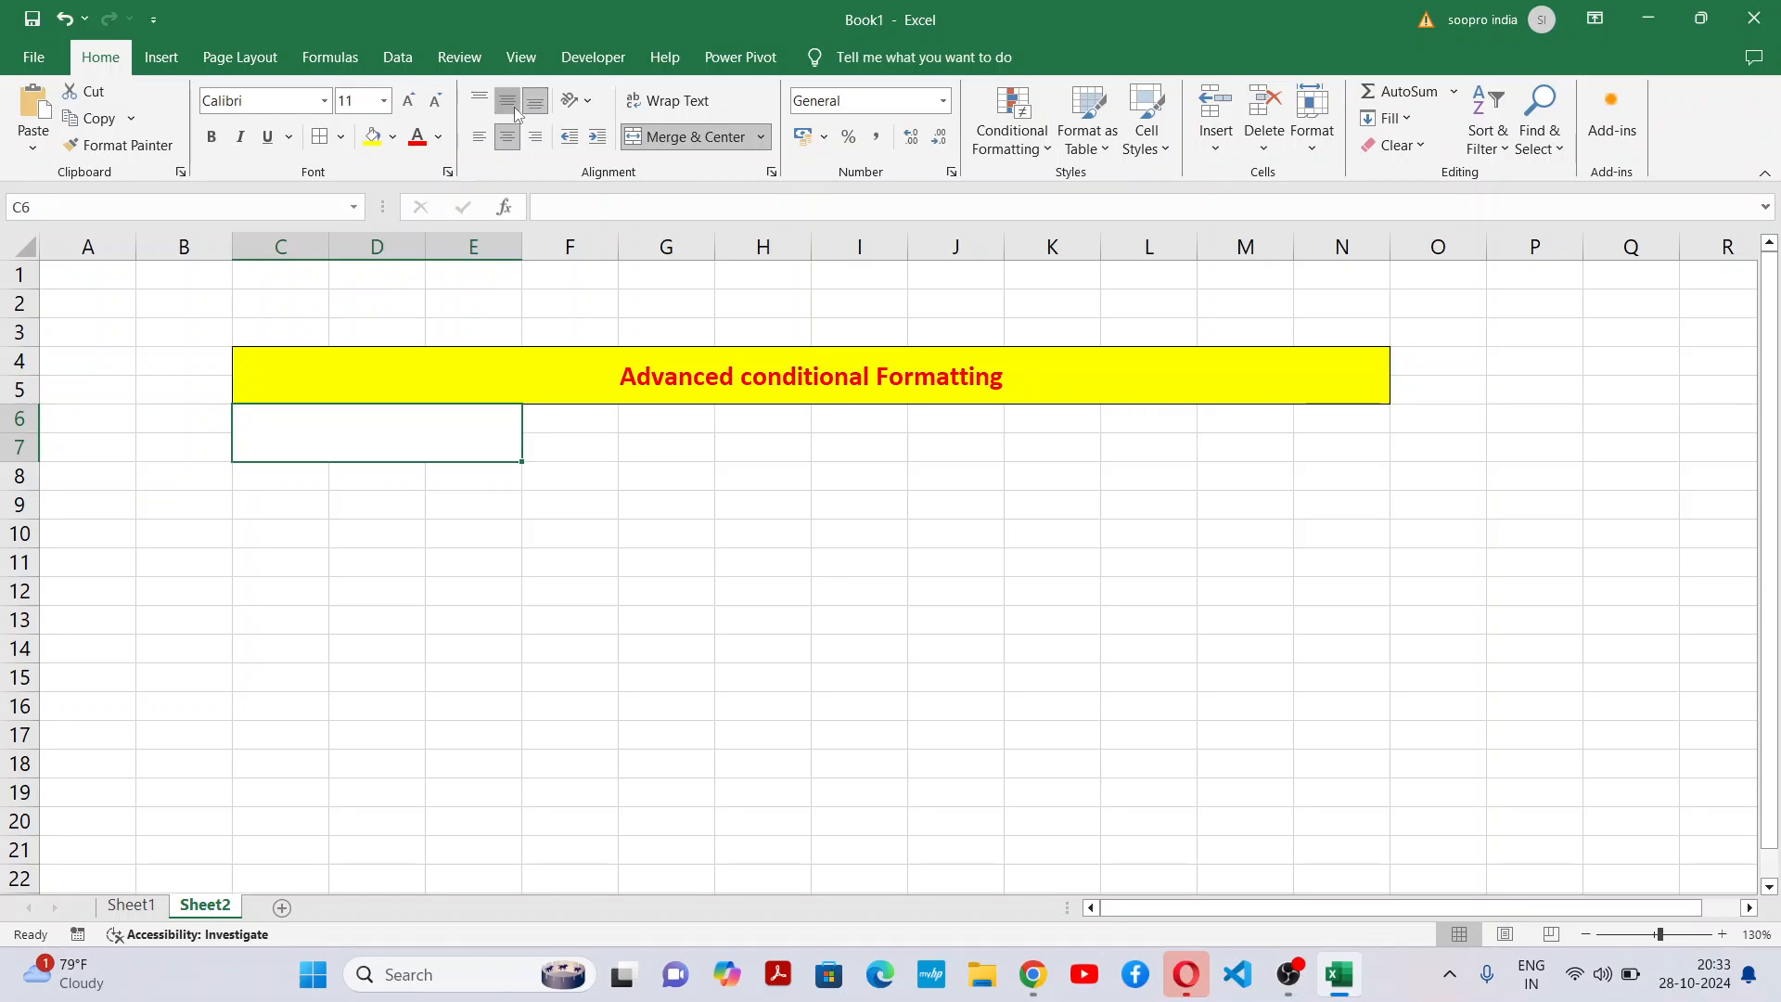
click(426, 548)
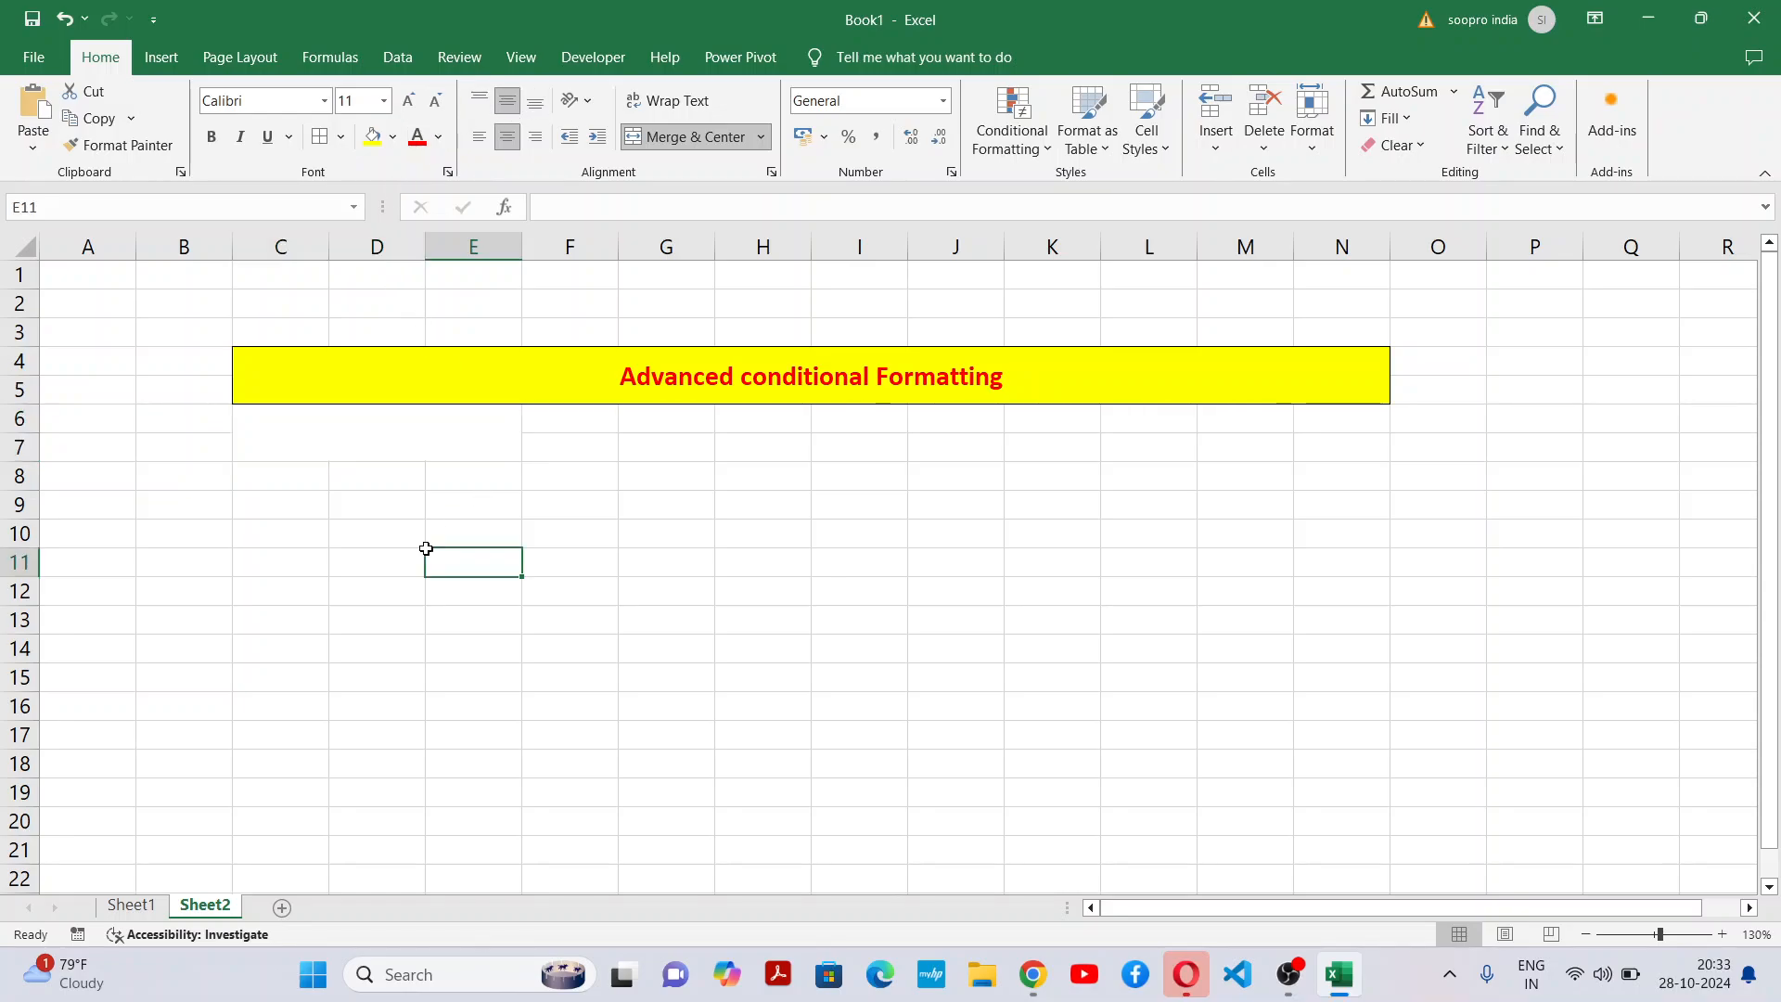
click(429, 436)
double_click(449, 453)
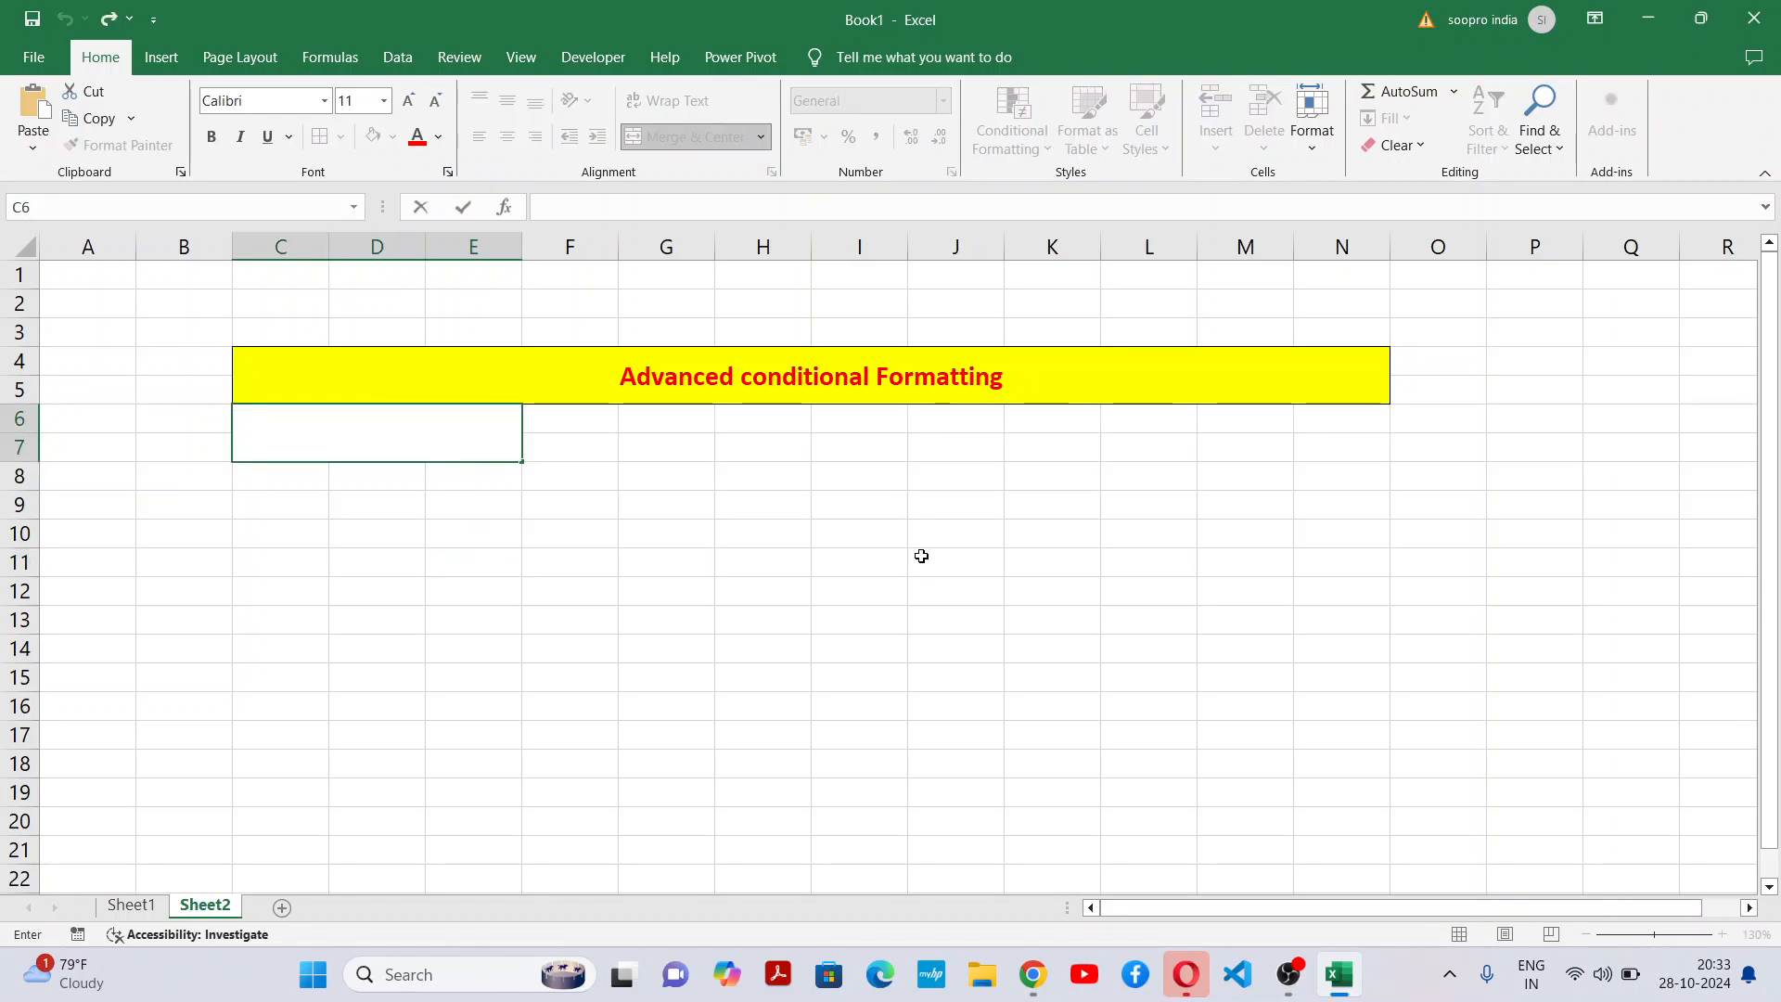
text(Highlight Cell)
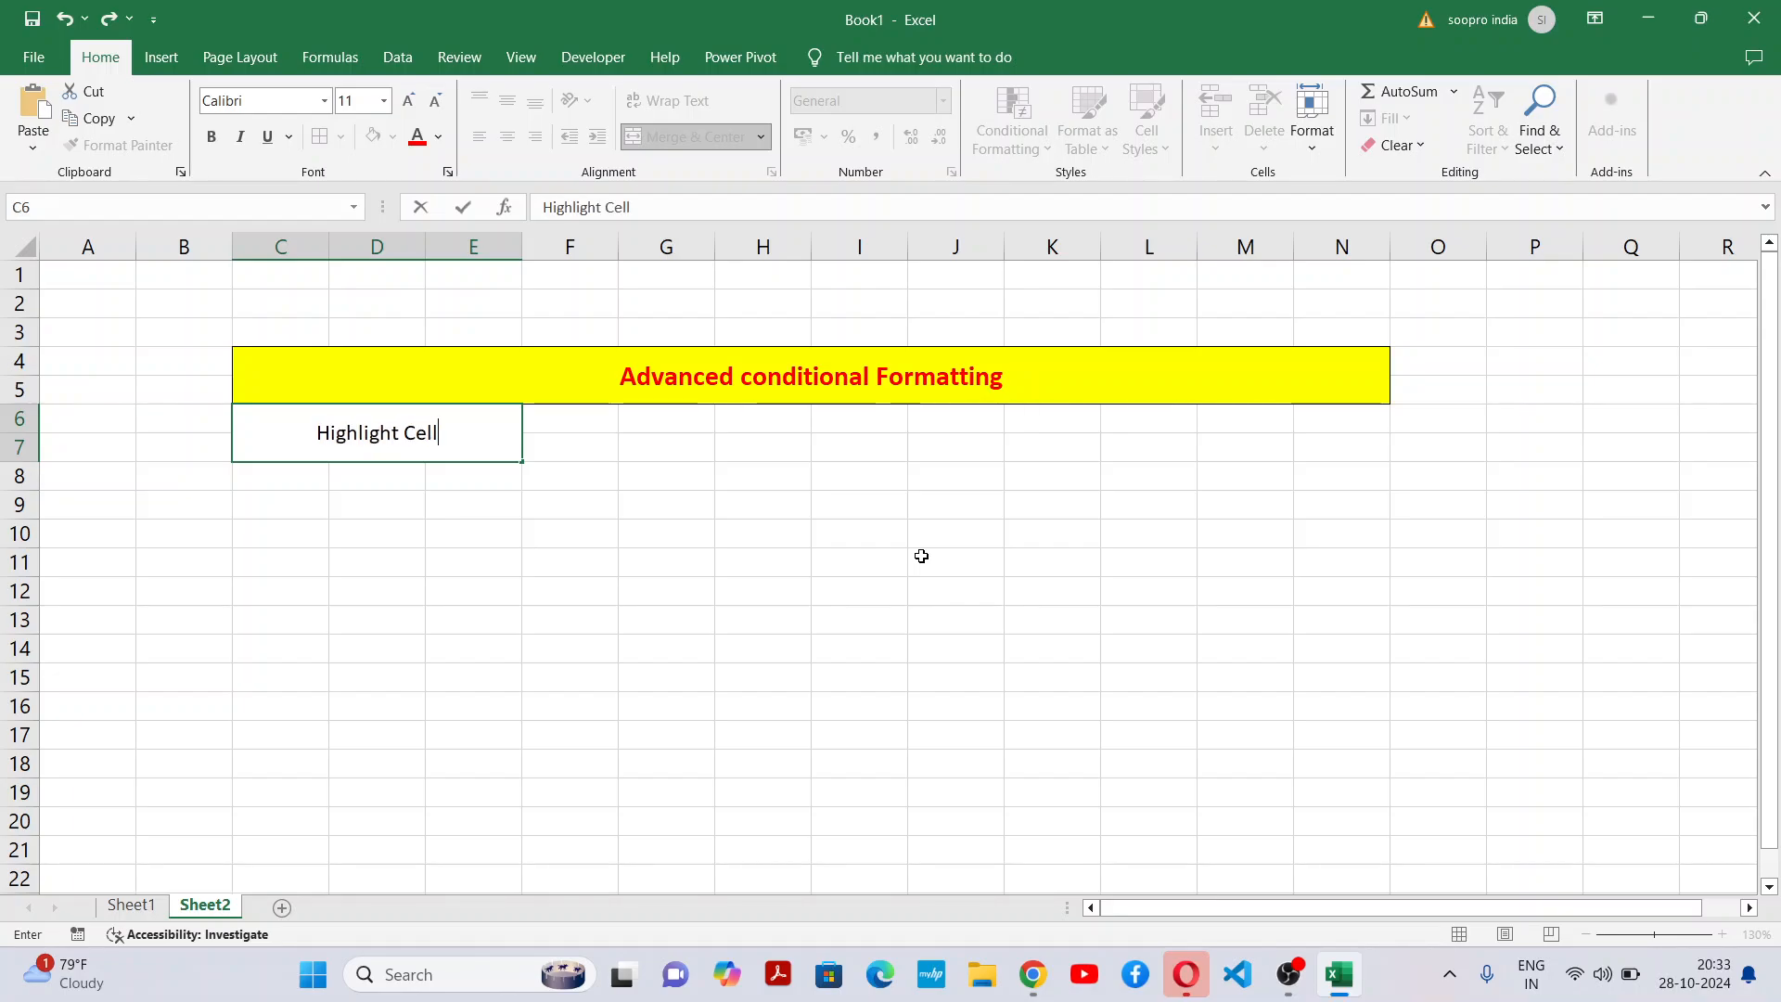
text( Value)
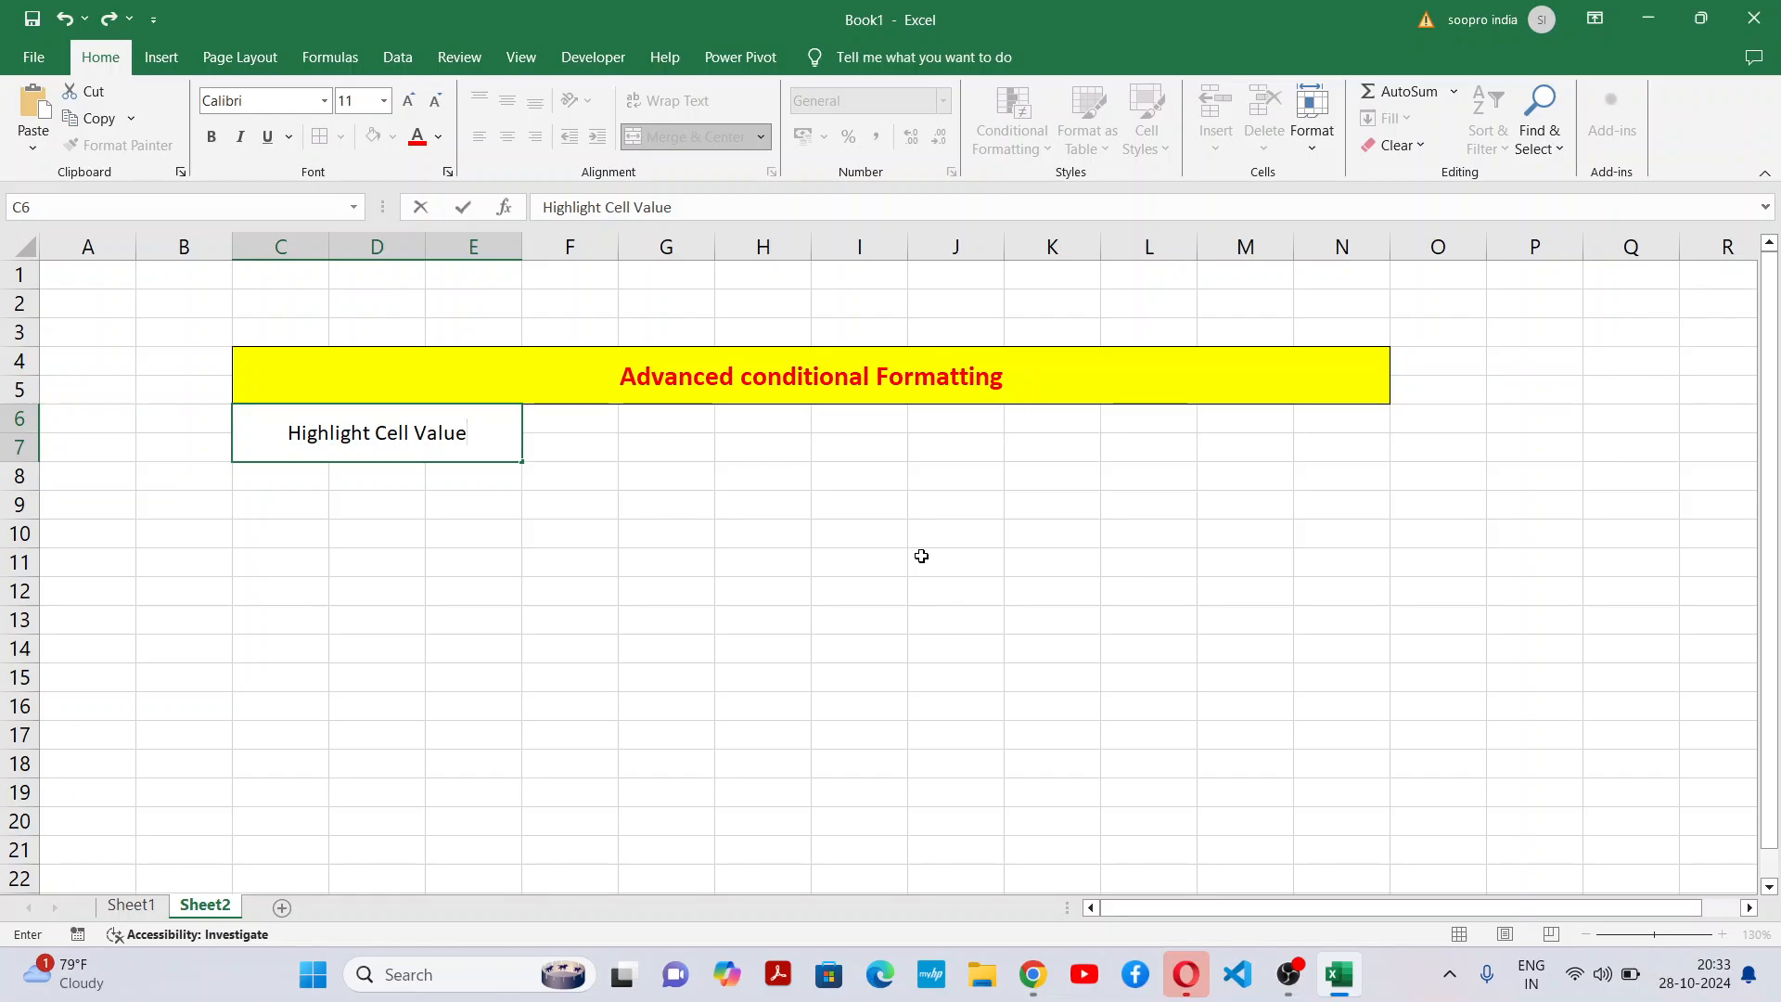
click(922, 556)
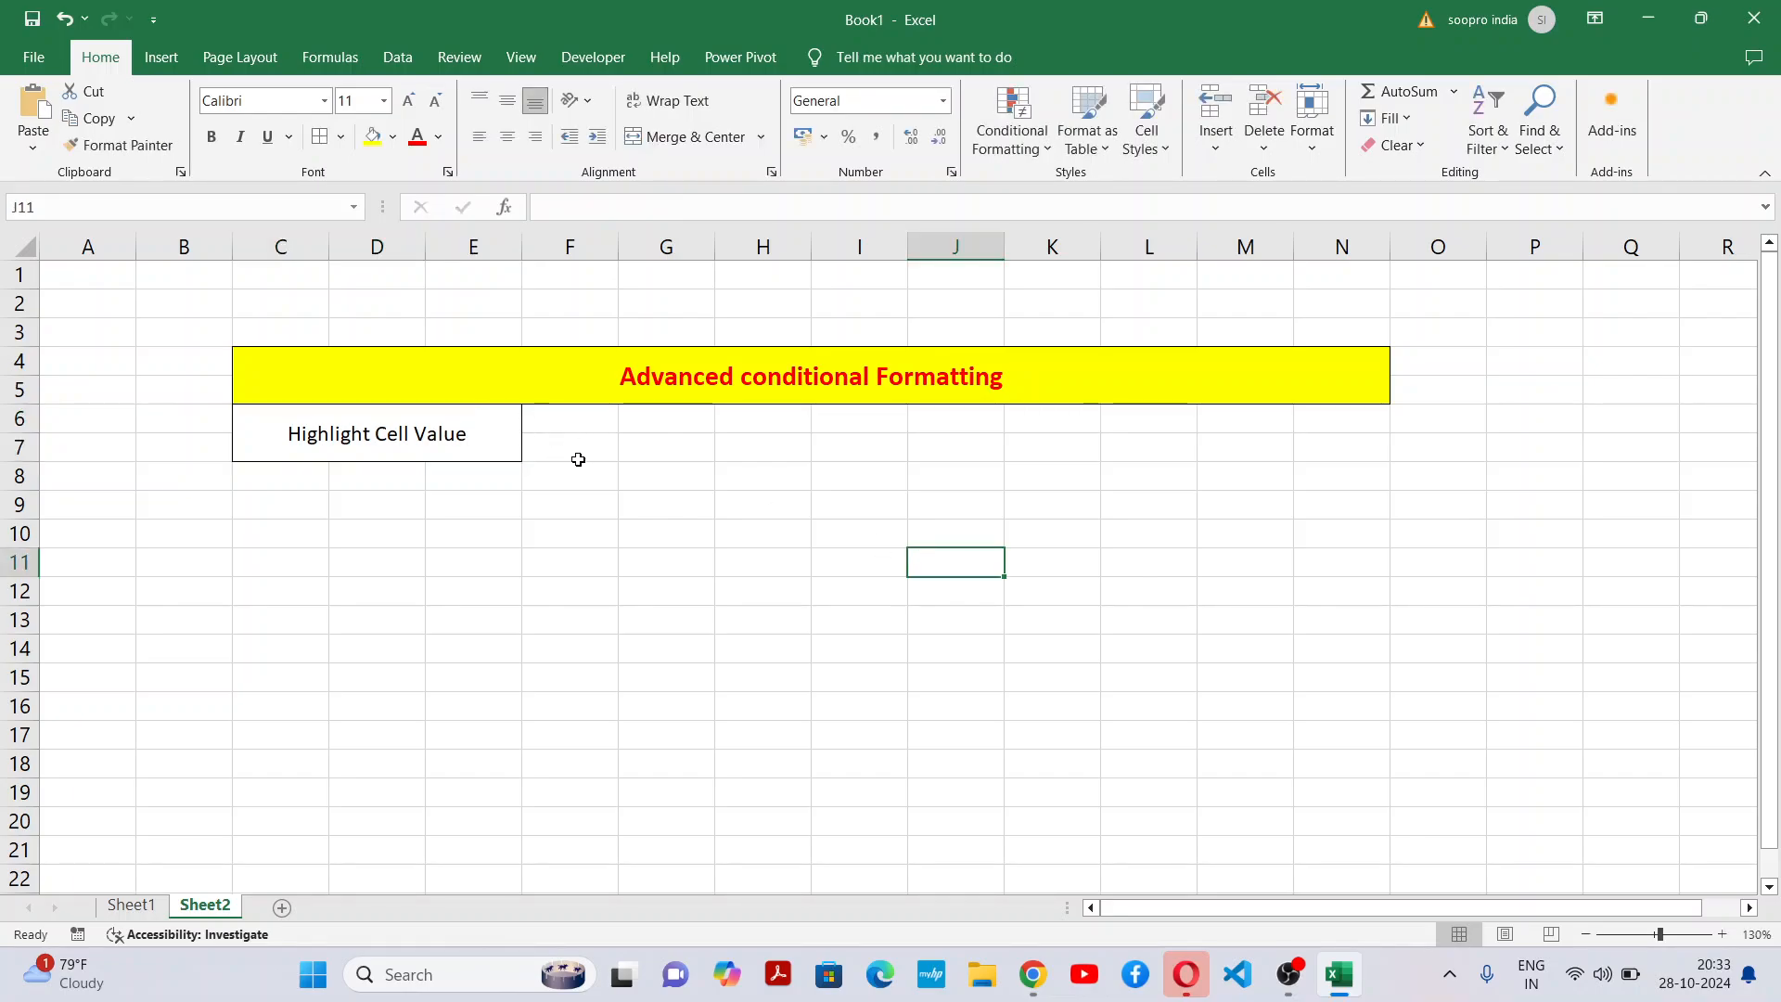
Merge G6:I7 into a centred, middle-aligned cell and enter the heading "Highlight Row" in it.
drag(663, 416, 841, 438)
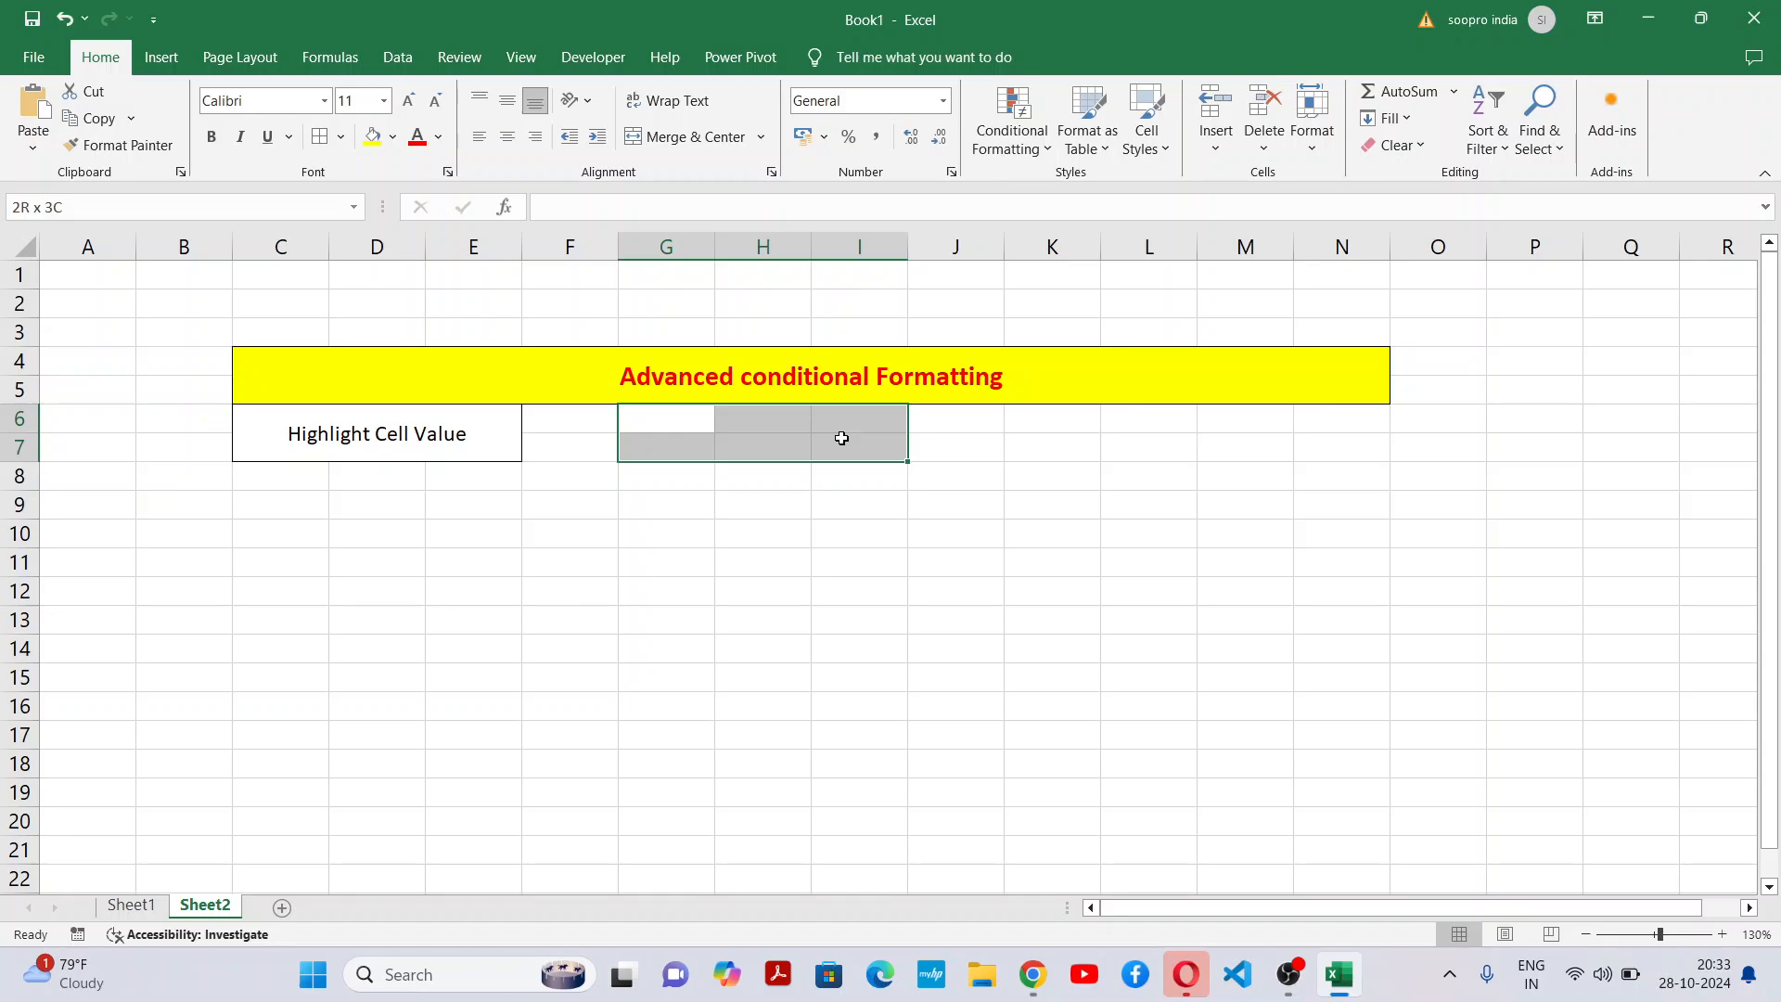
drag(842, 437, 842, 438)
click(668, 137)
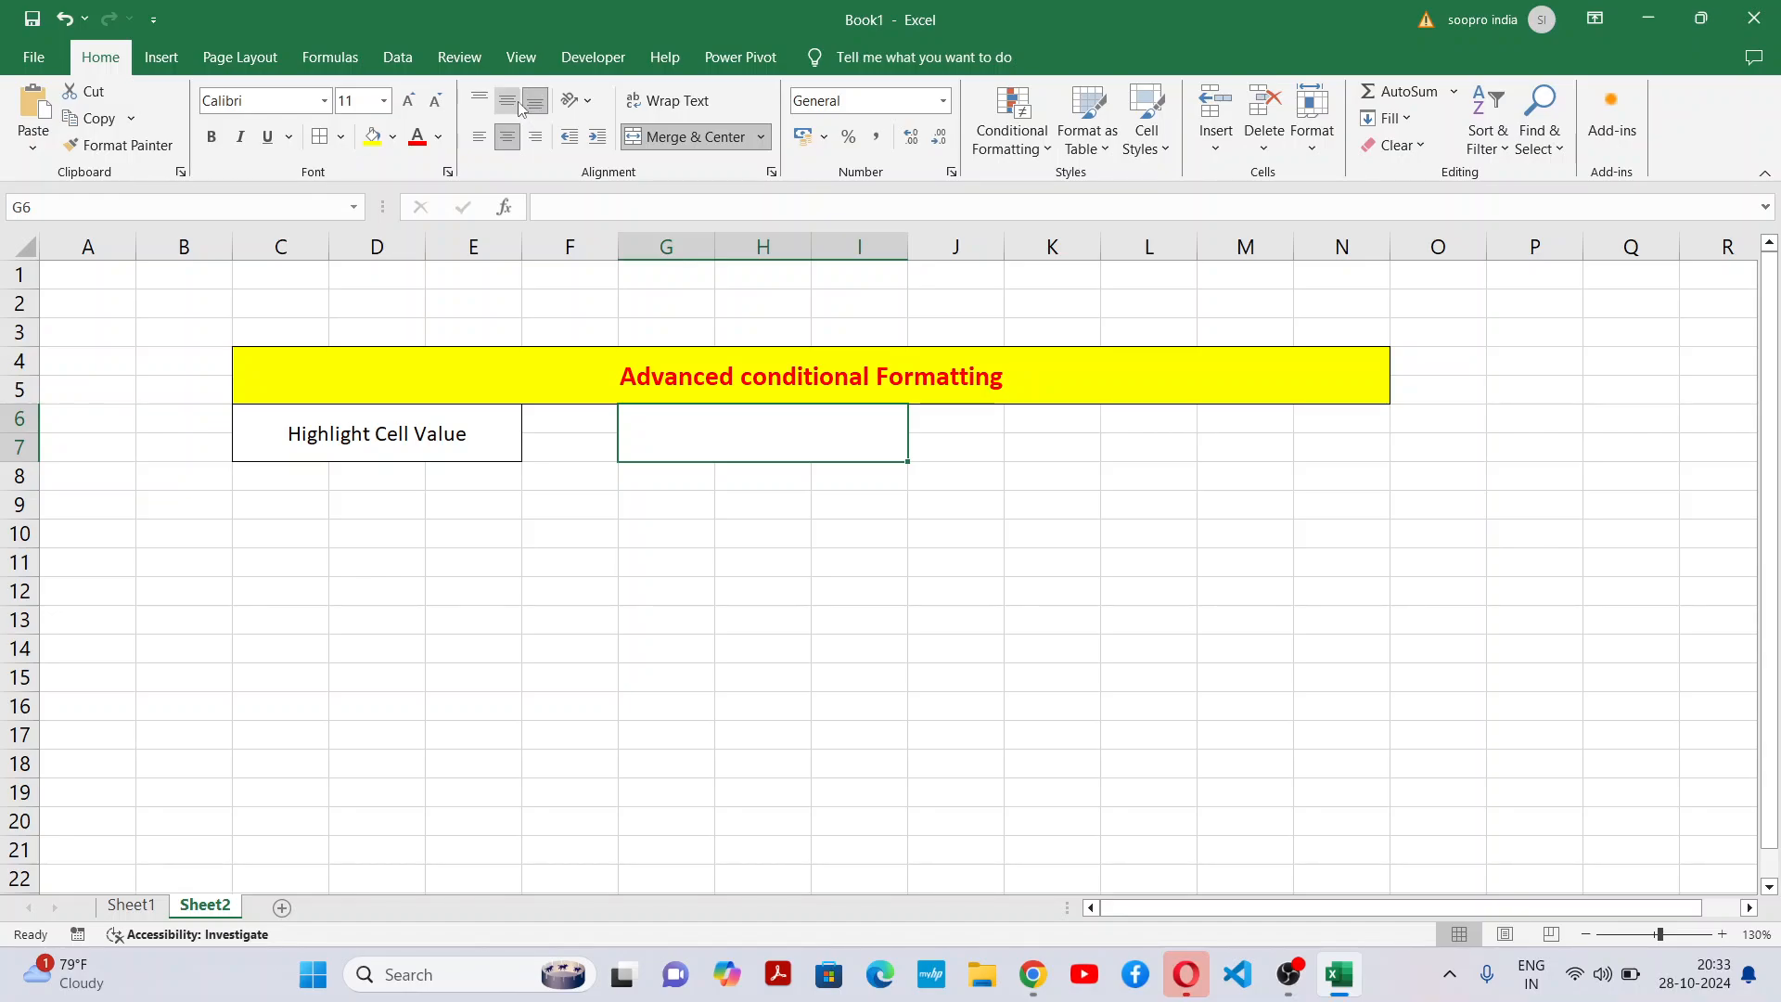
click(517, 103)
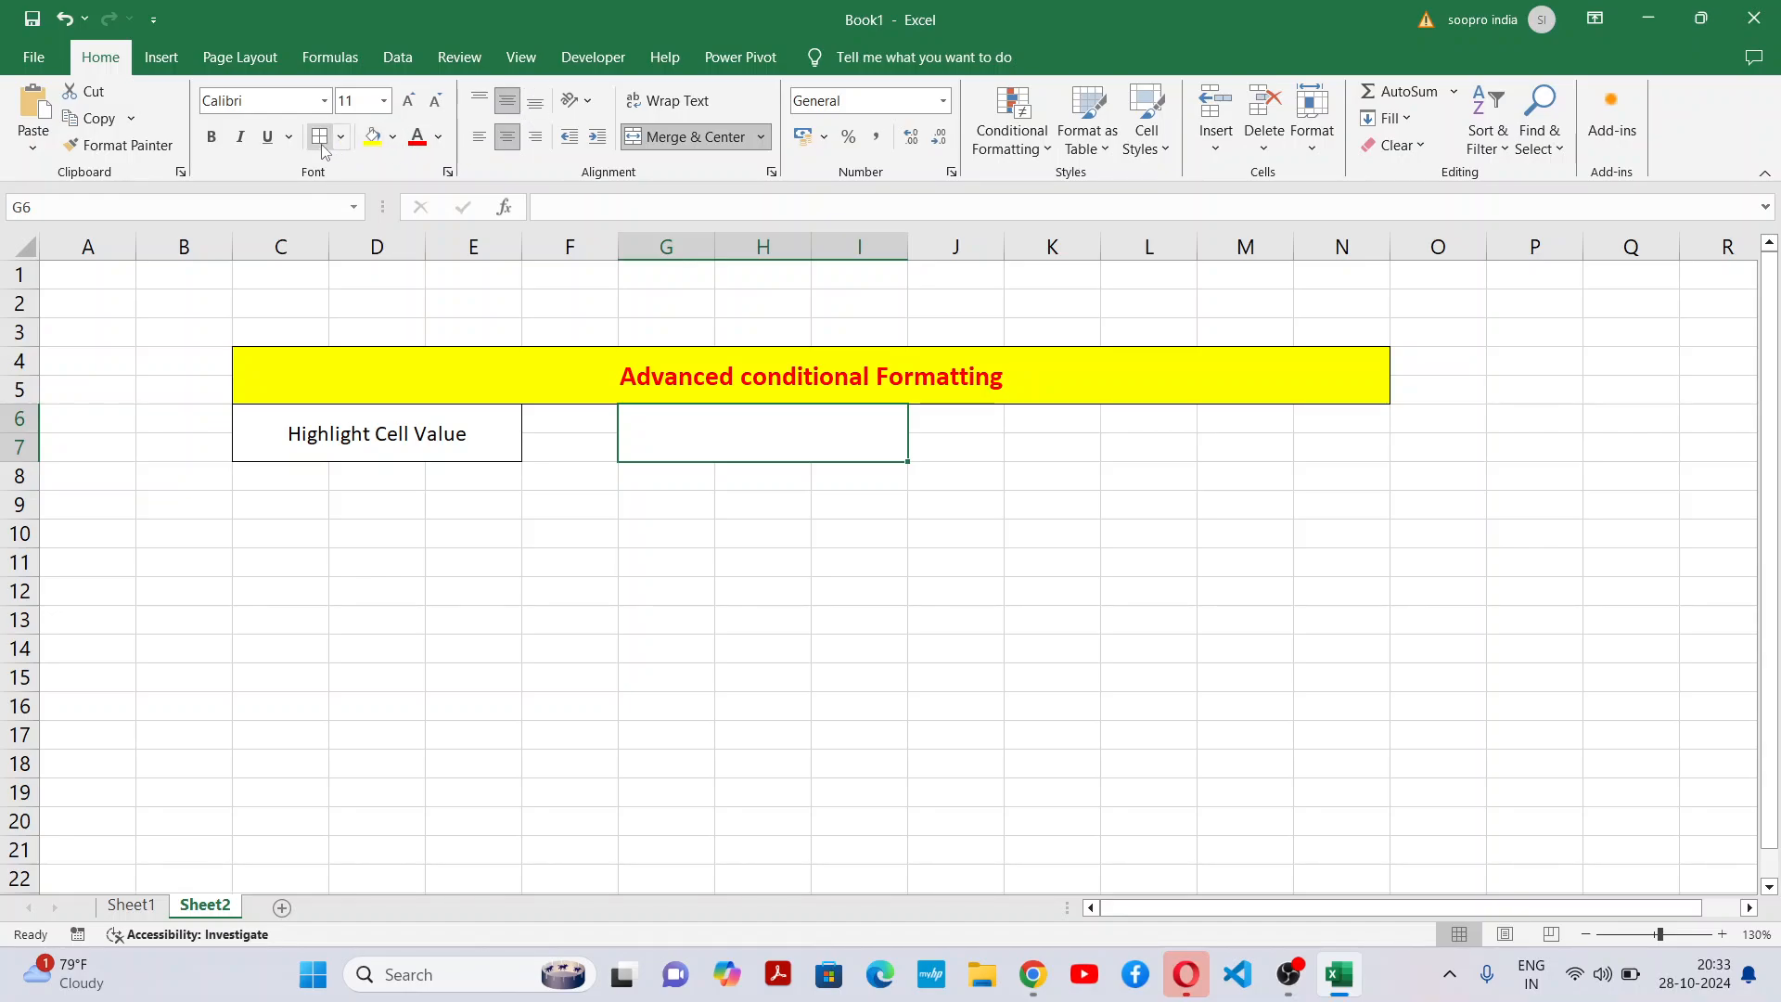
double_click(807, 448)
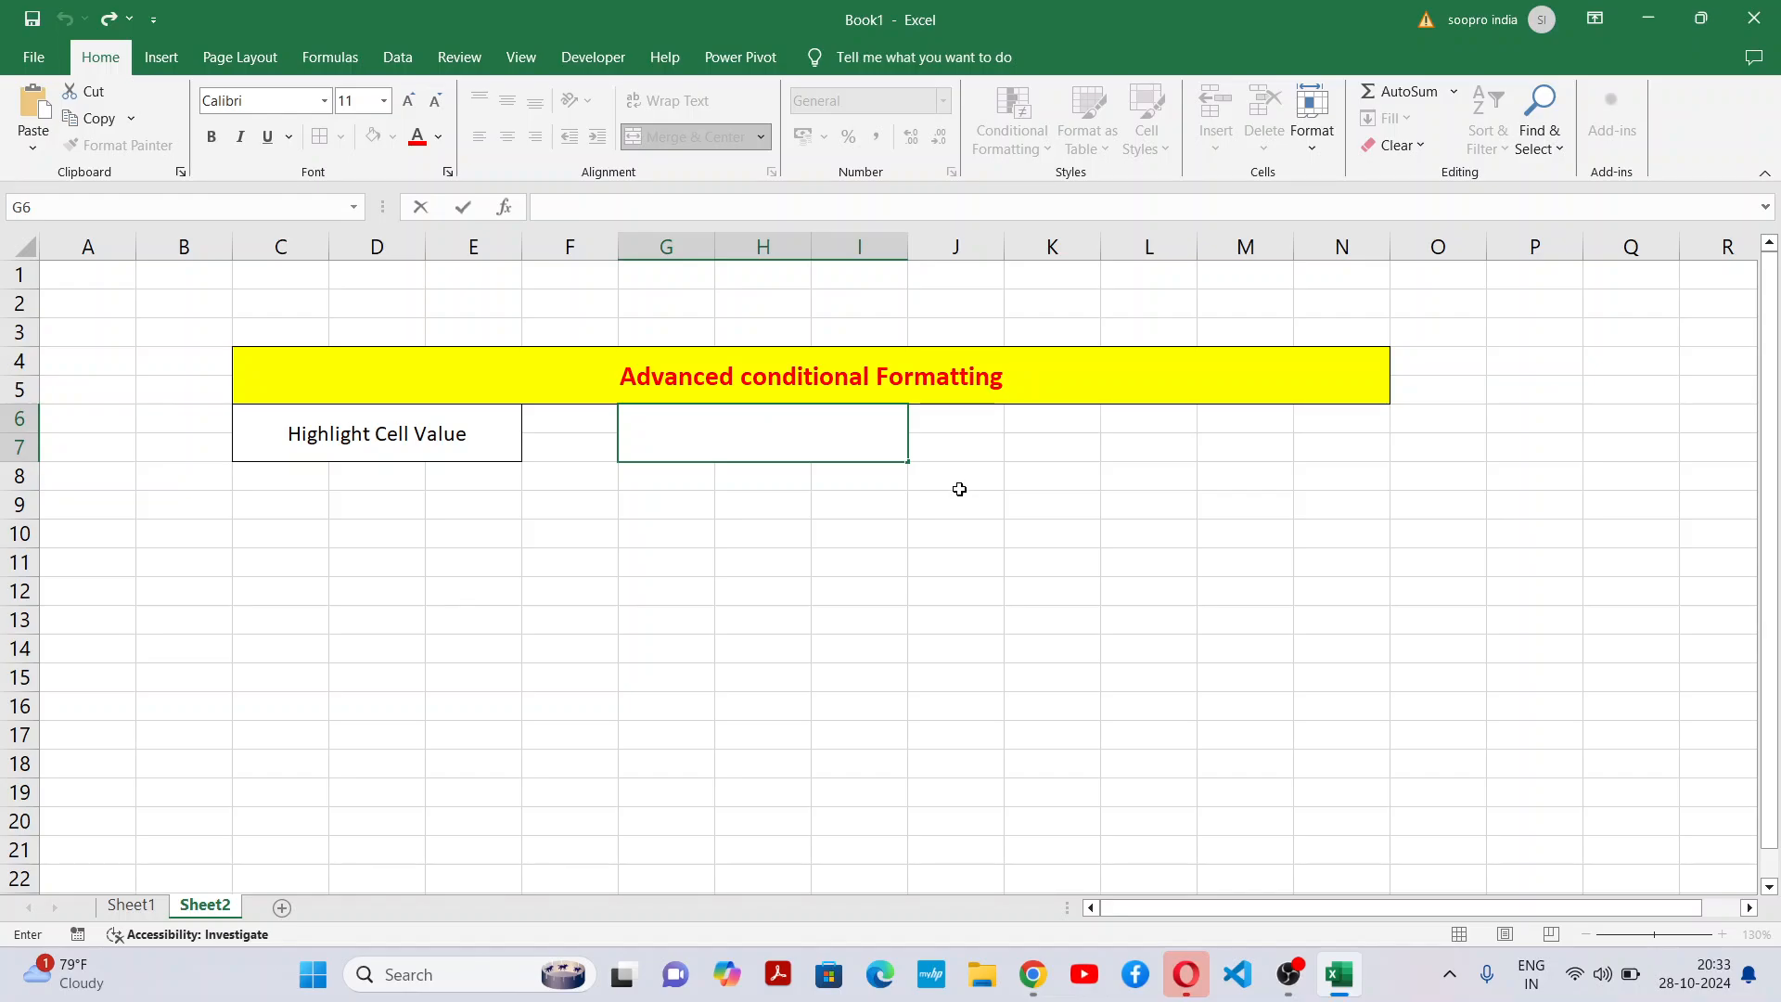
text(Highlight )
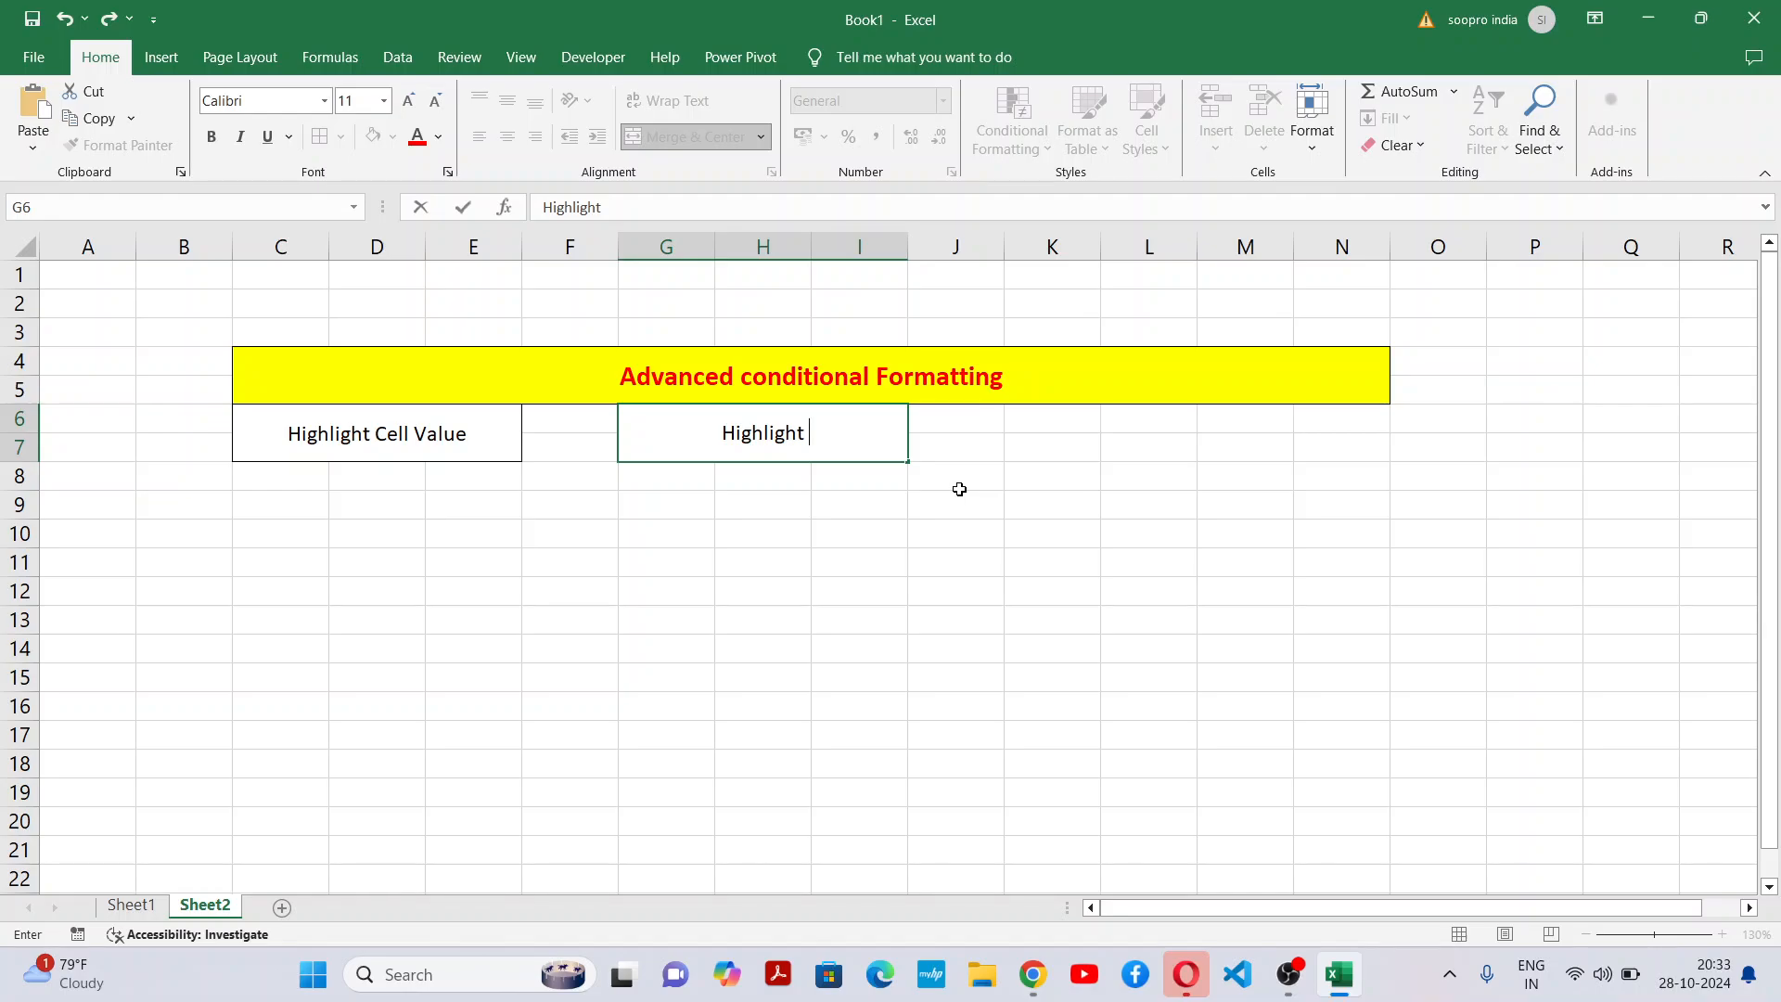
text(Row)
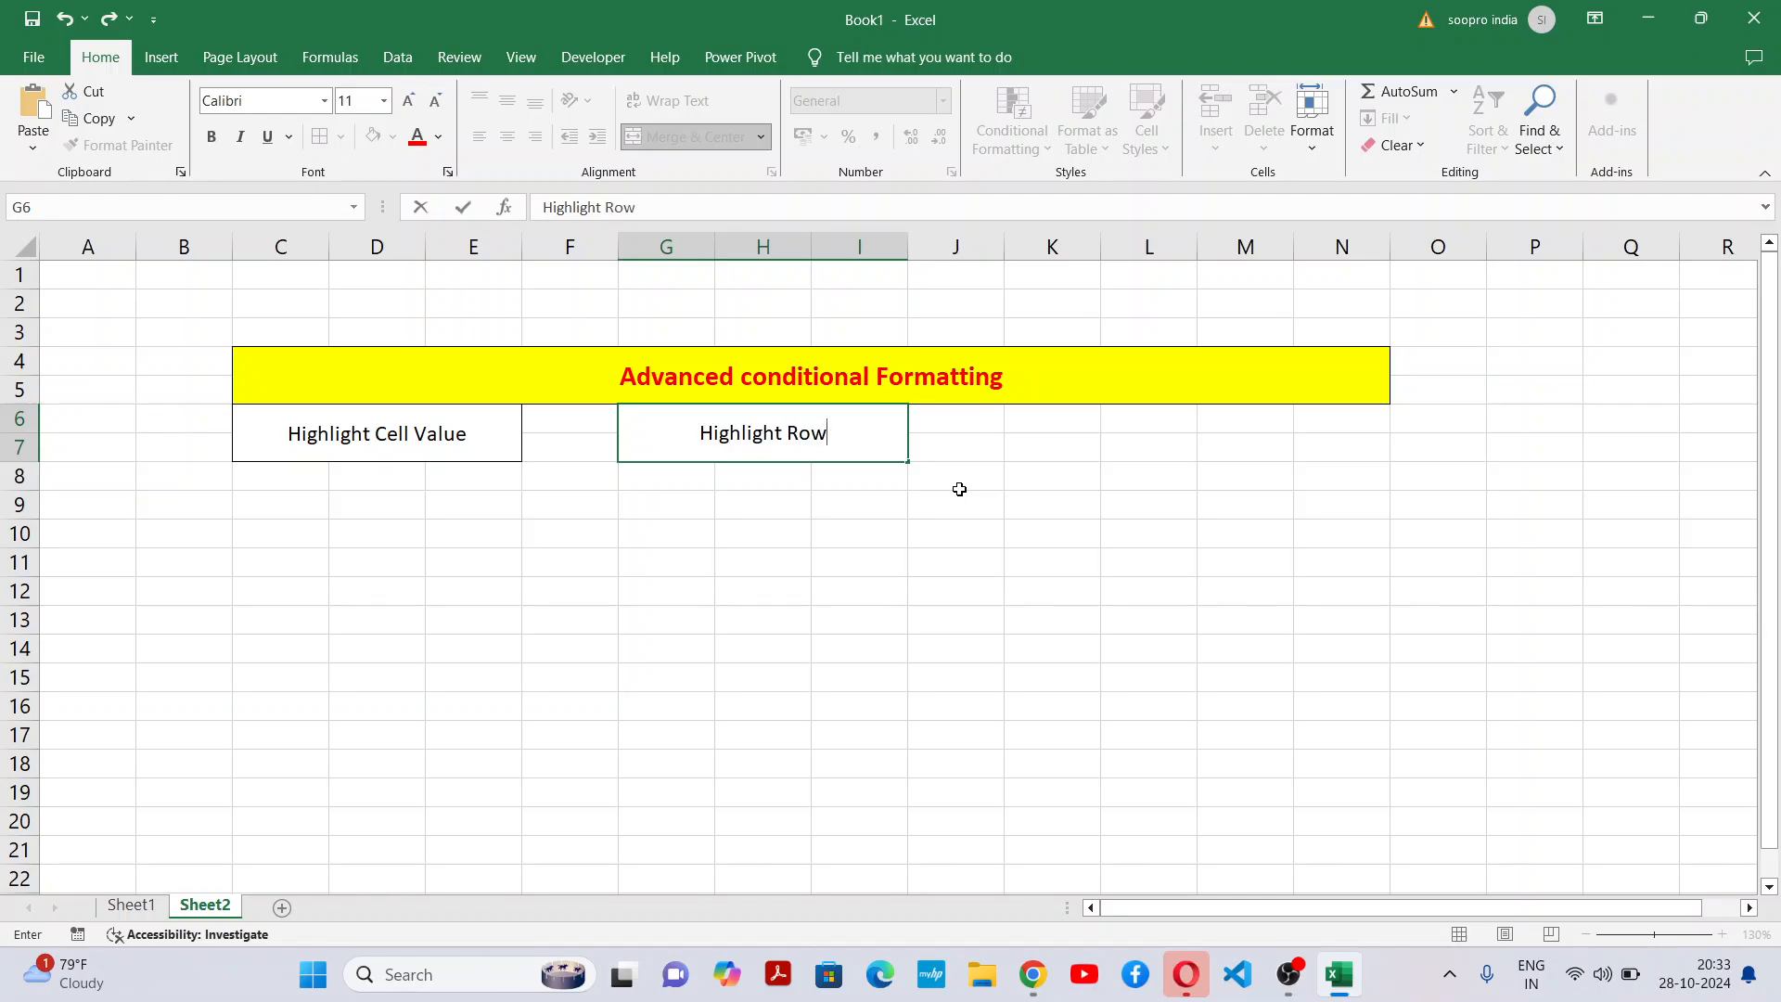
Merge and center cells K6:M7 and middle-align the merged cell vertically.
click(1009, 478)
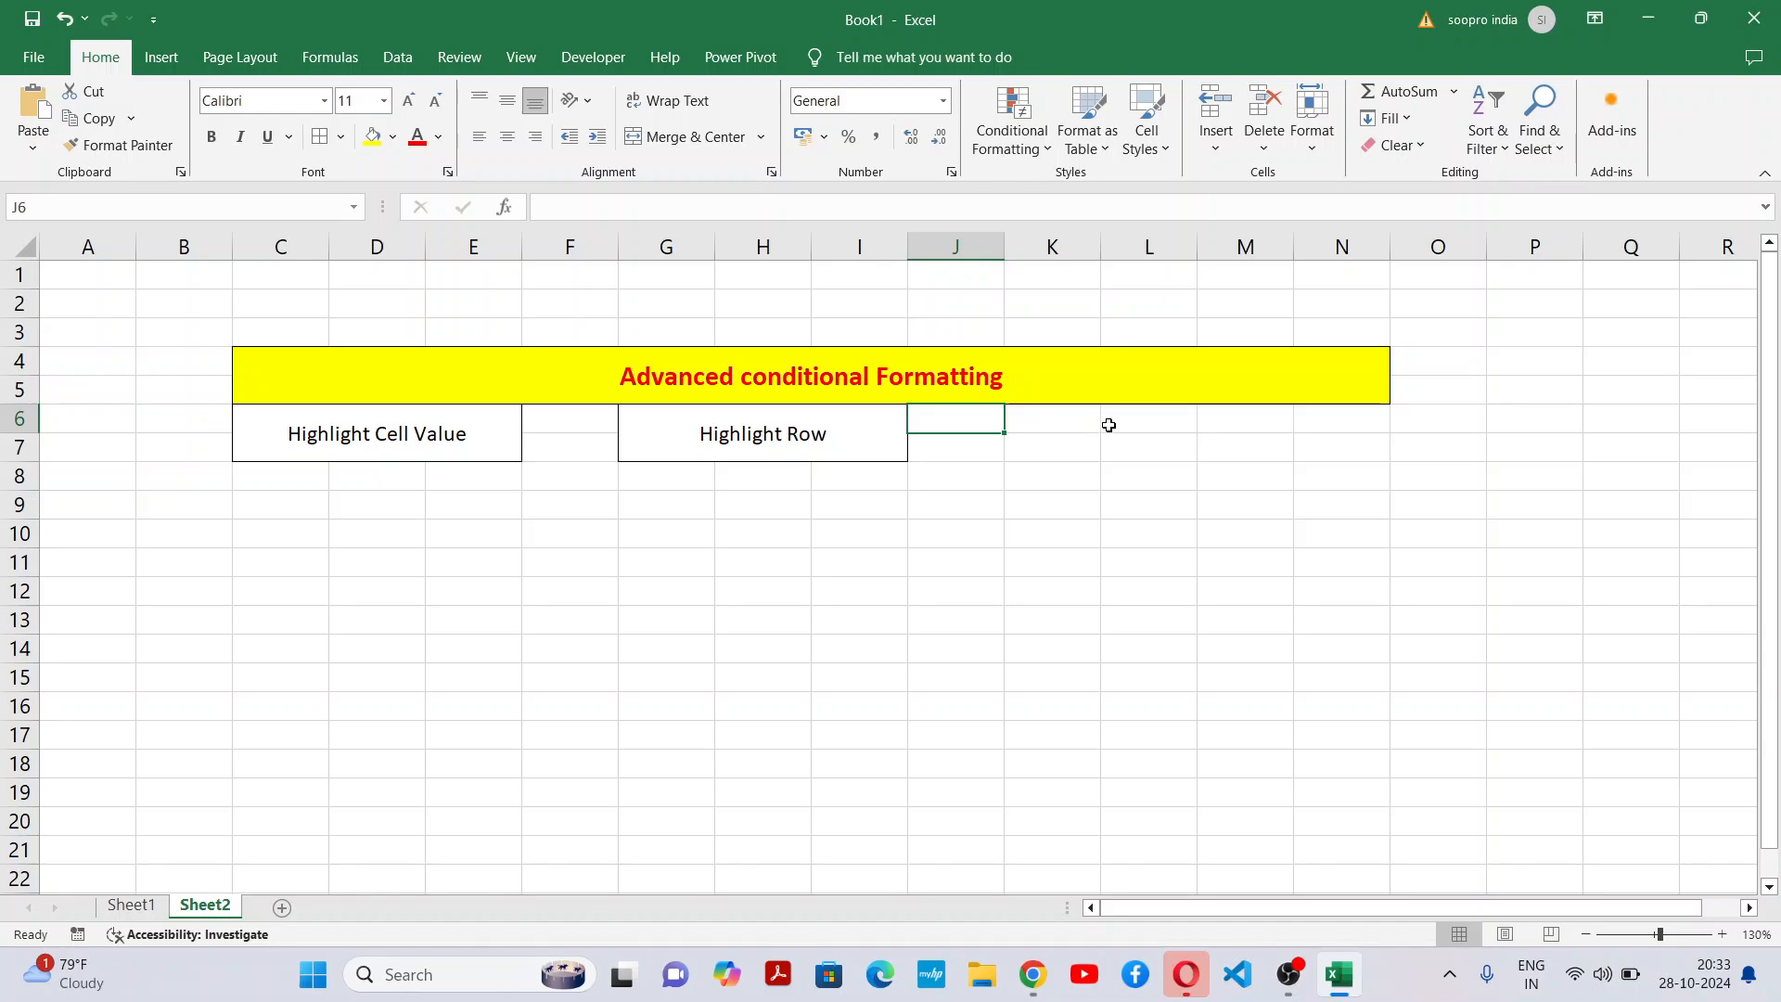
drag(1077, 419, 1244, 445)
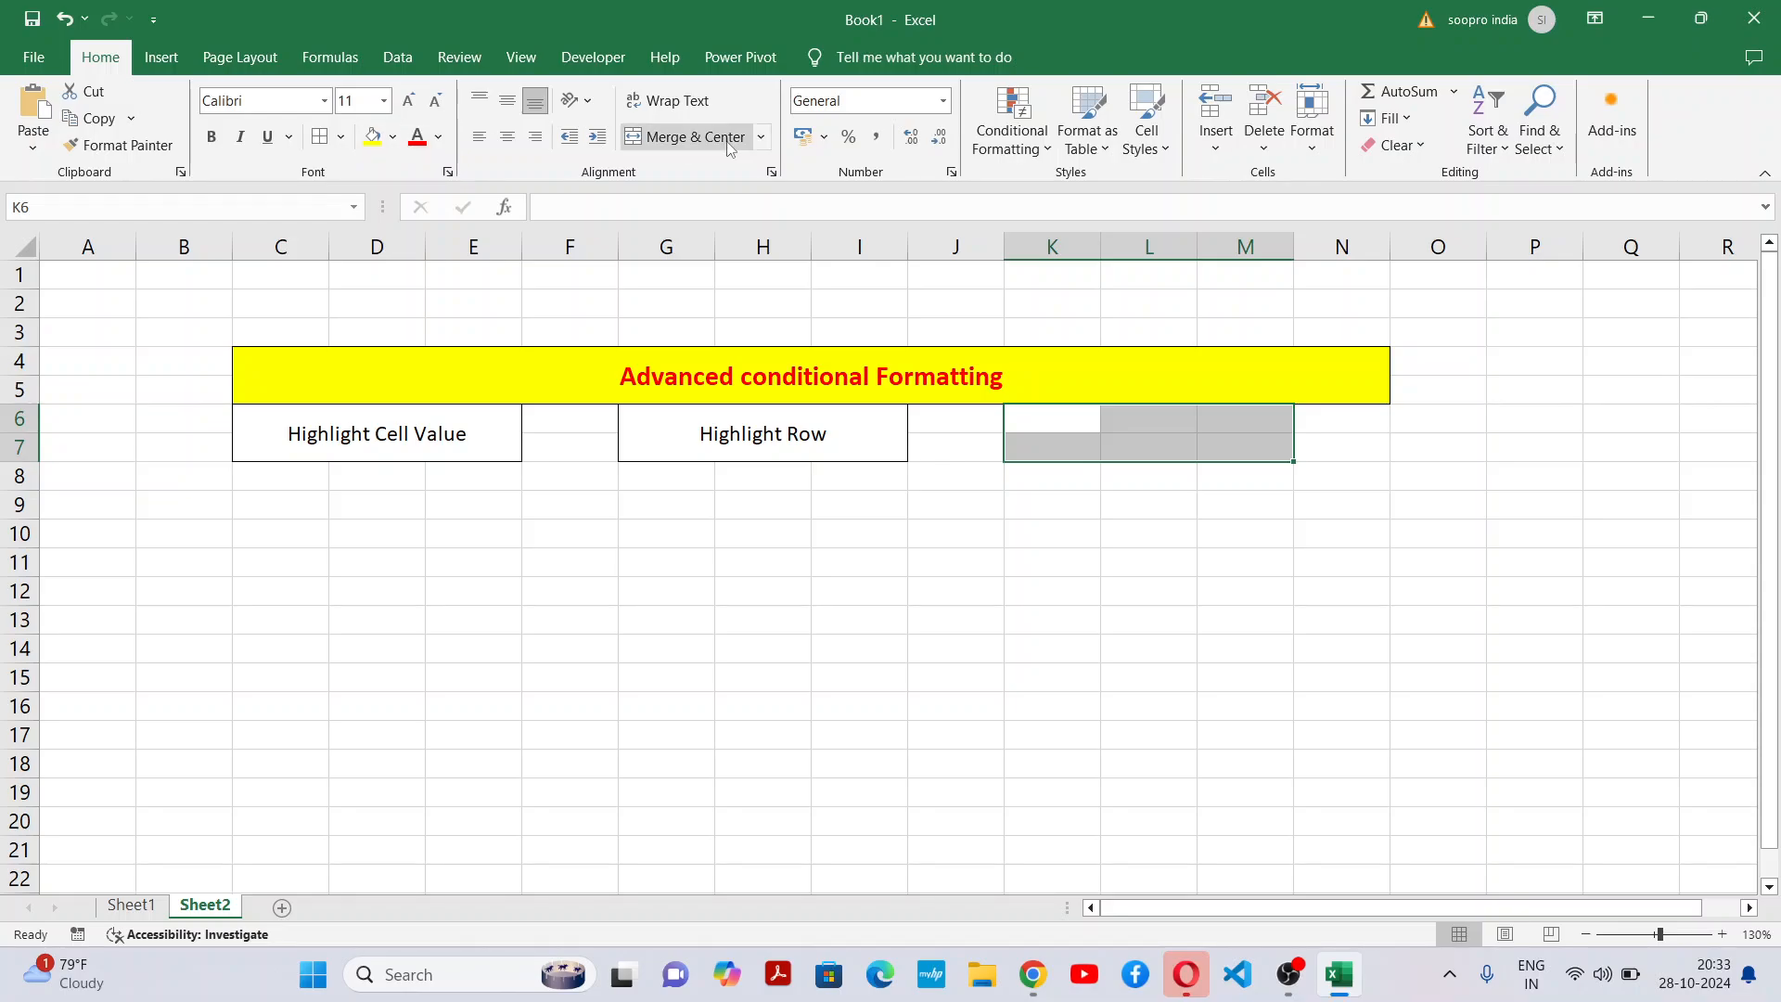
click(729, 148)
click(507, 104)
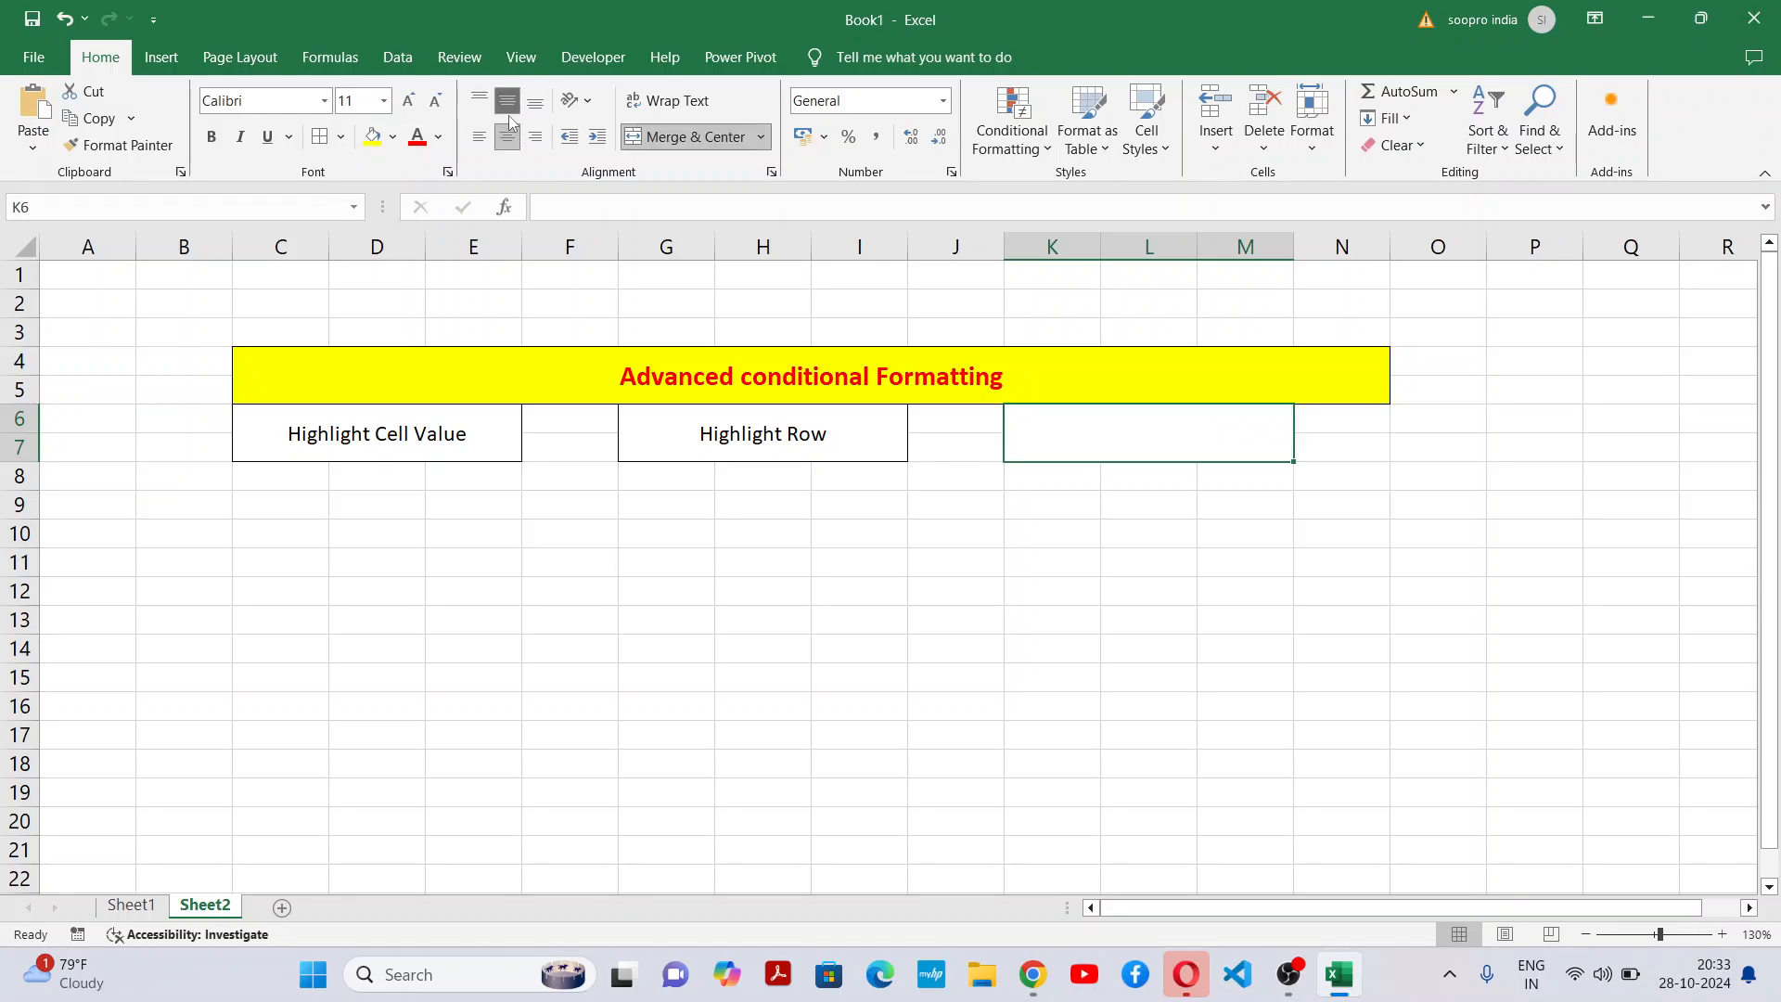
Enter the heading "Highlight column" in the merged cell K6:M7.
click(1129, 525)
click(1128, 446)
text(Hi)
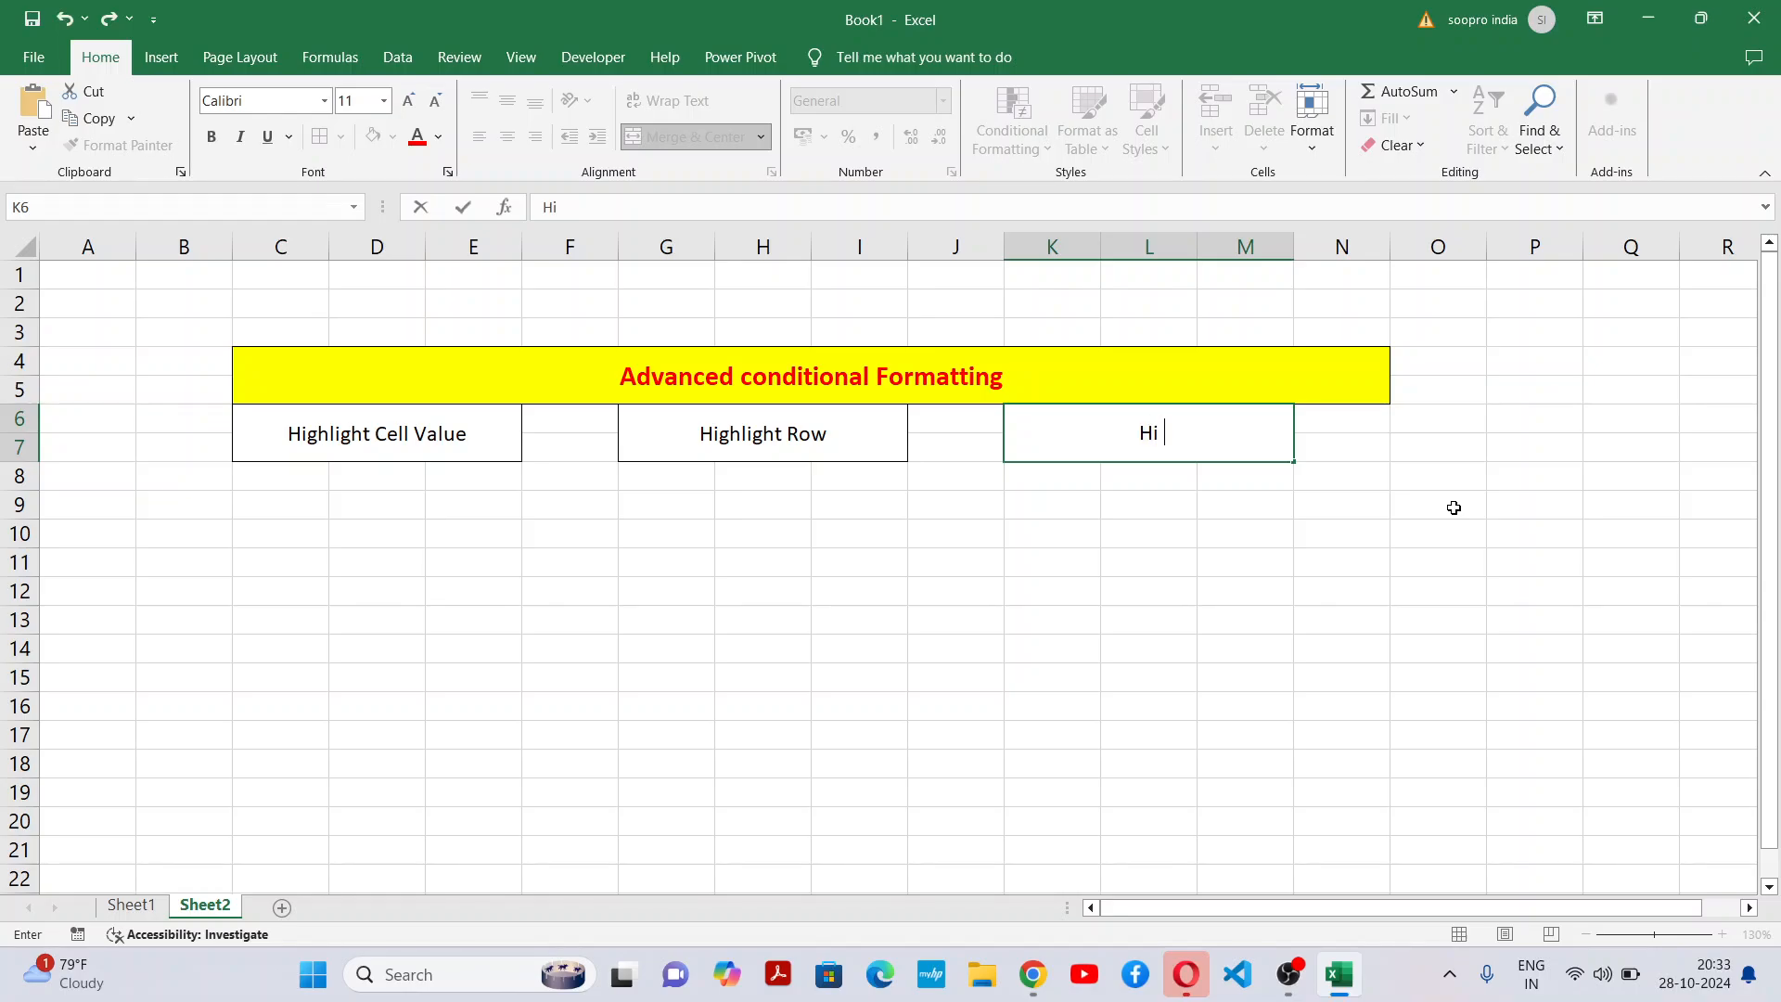
text(ghlight column)
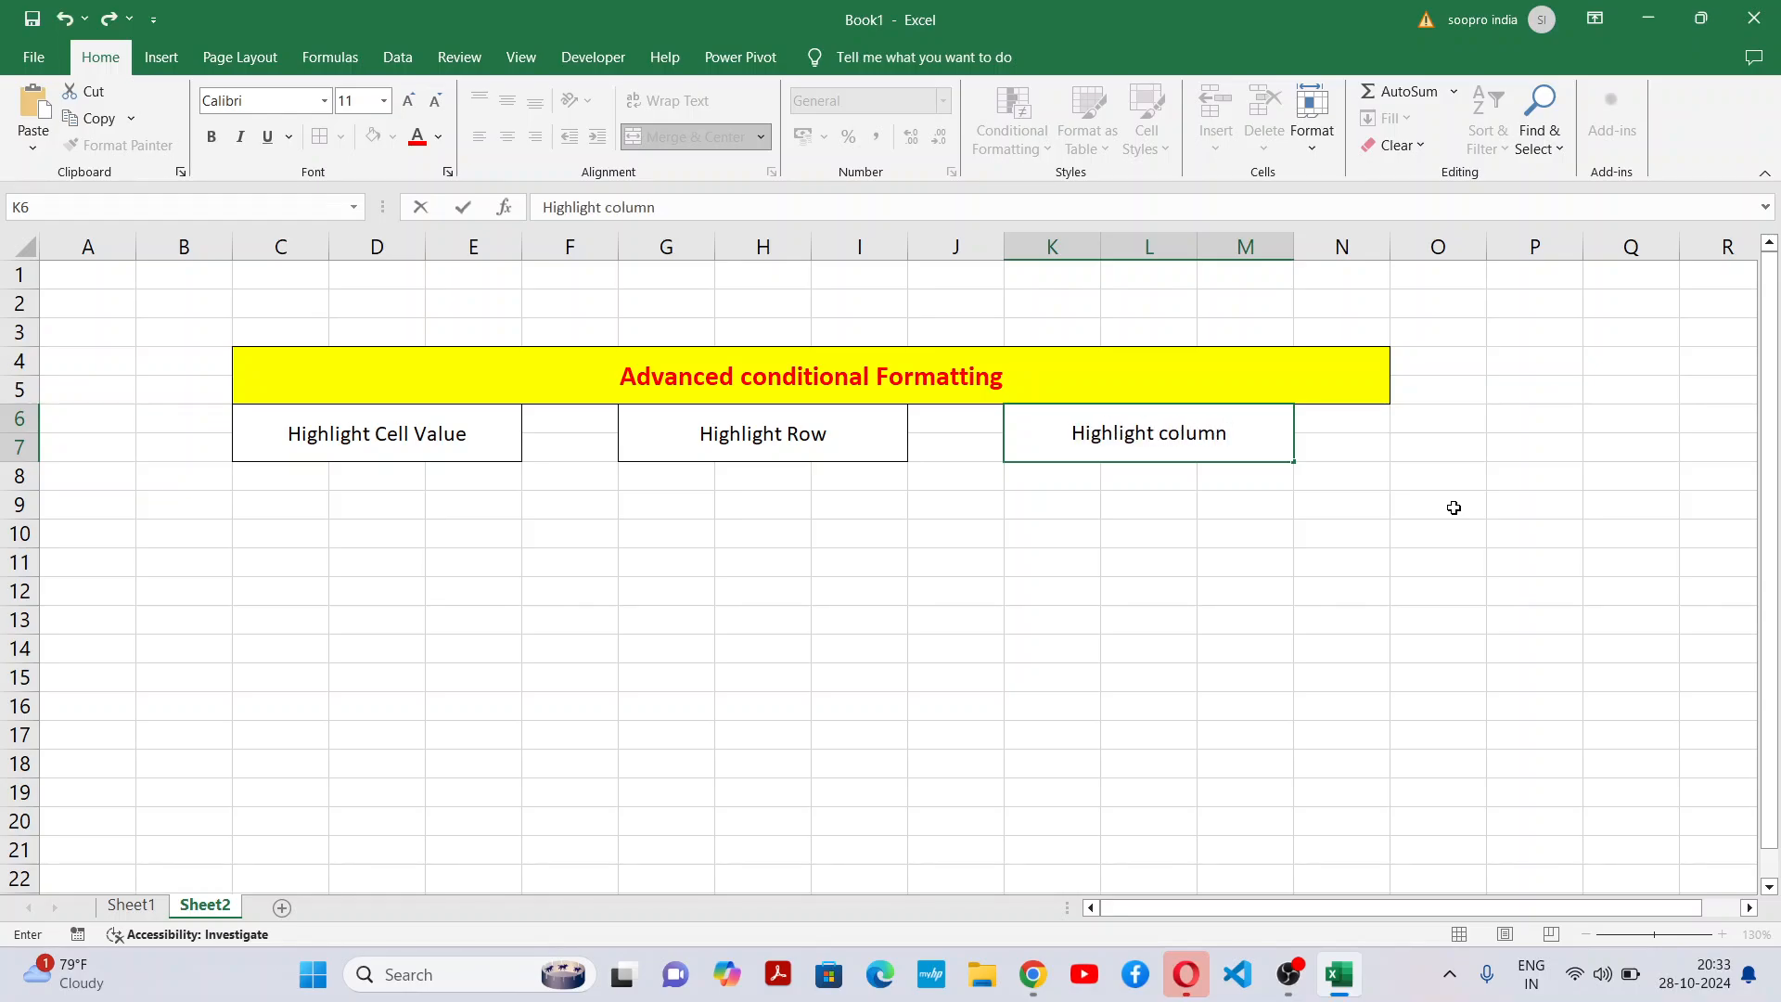
click(1248, 617)
Increase the font size of the "Advanced conditional Formatting" title by one increment.
click(872, 376)
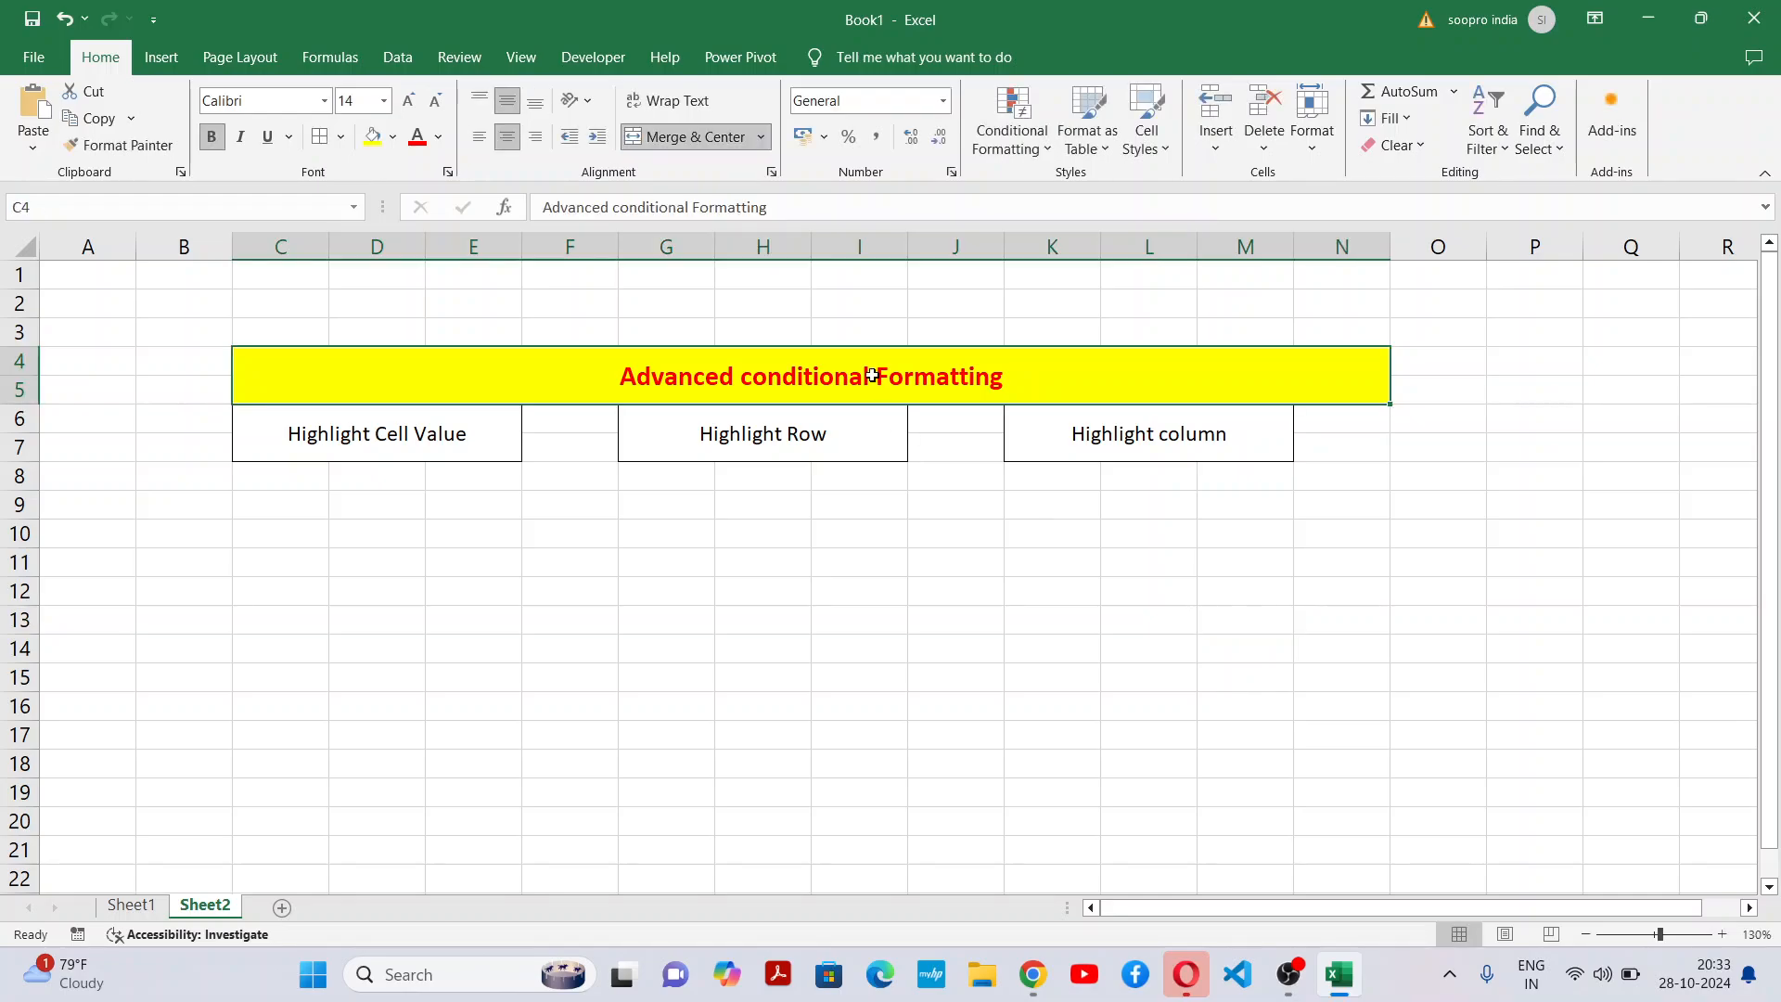
click(411, 110)
click(817, 612)
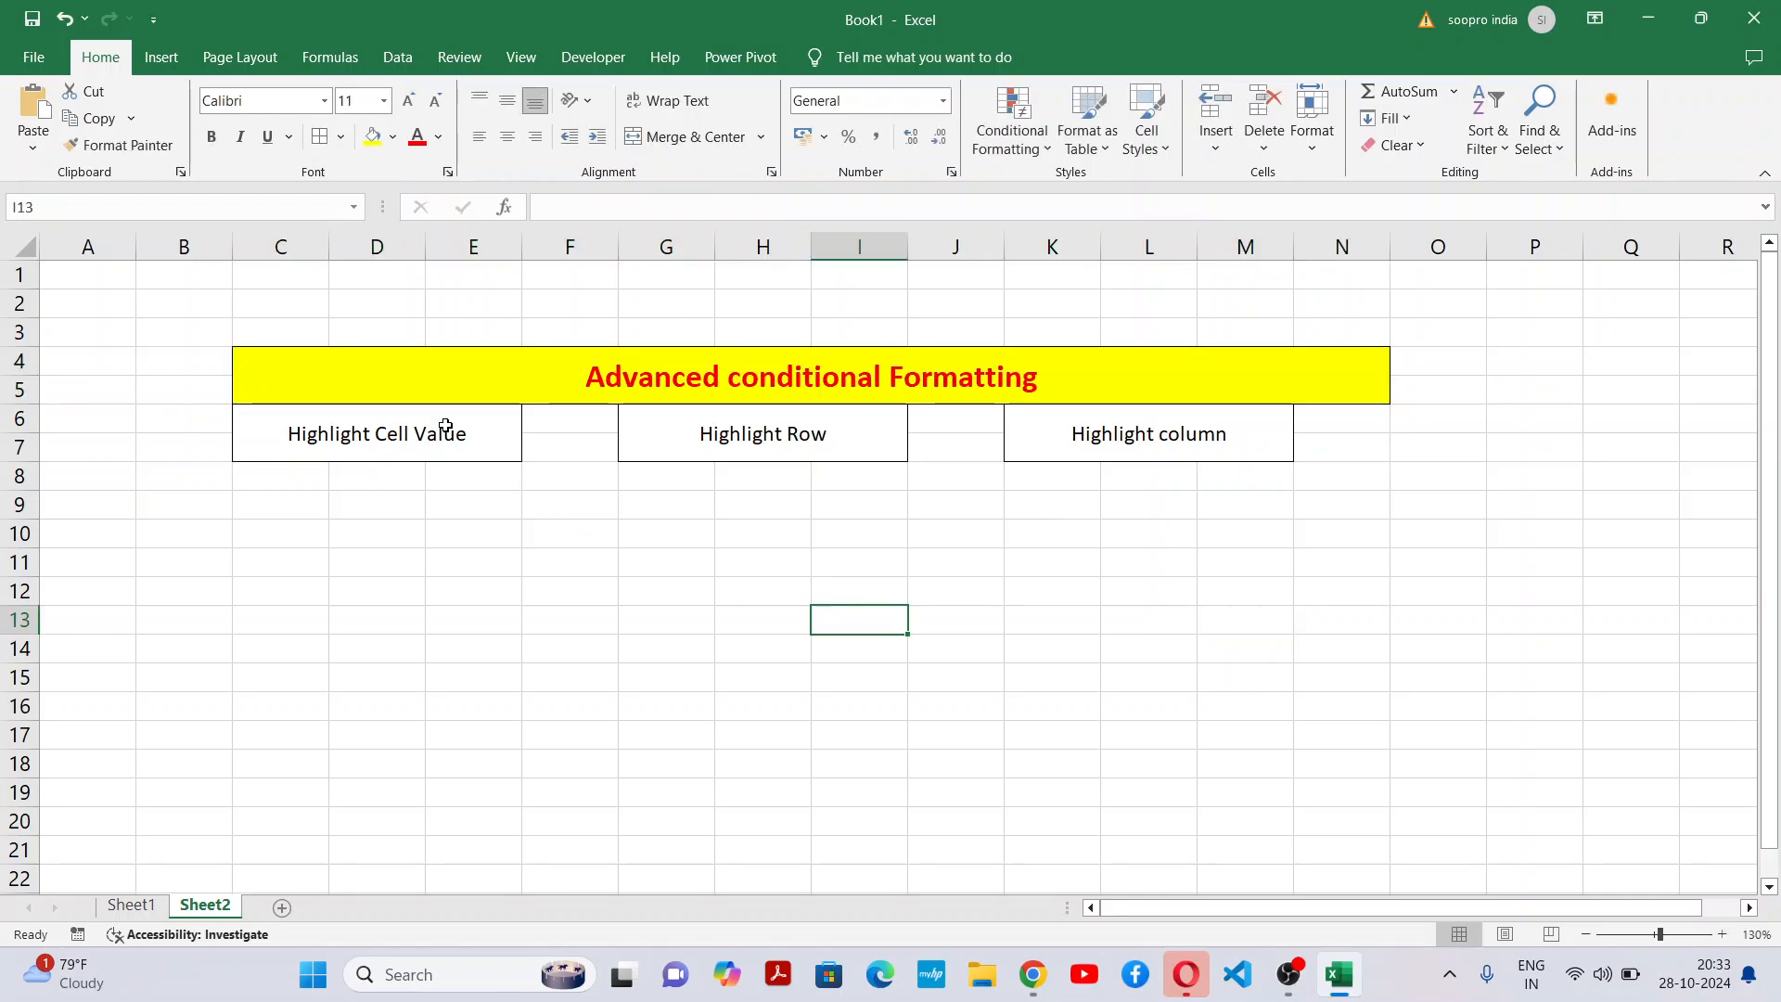
Fill the "Highlight Cell Value" heading with the lightest gray shade of white.
click(390, 436)
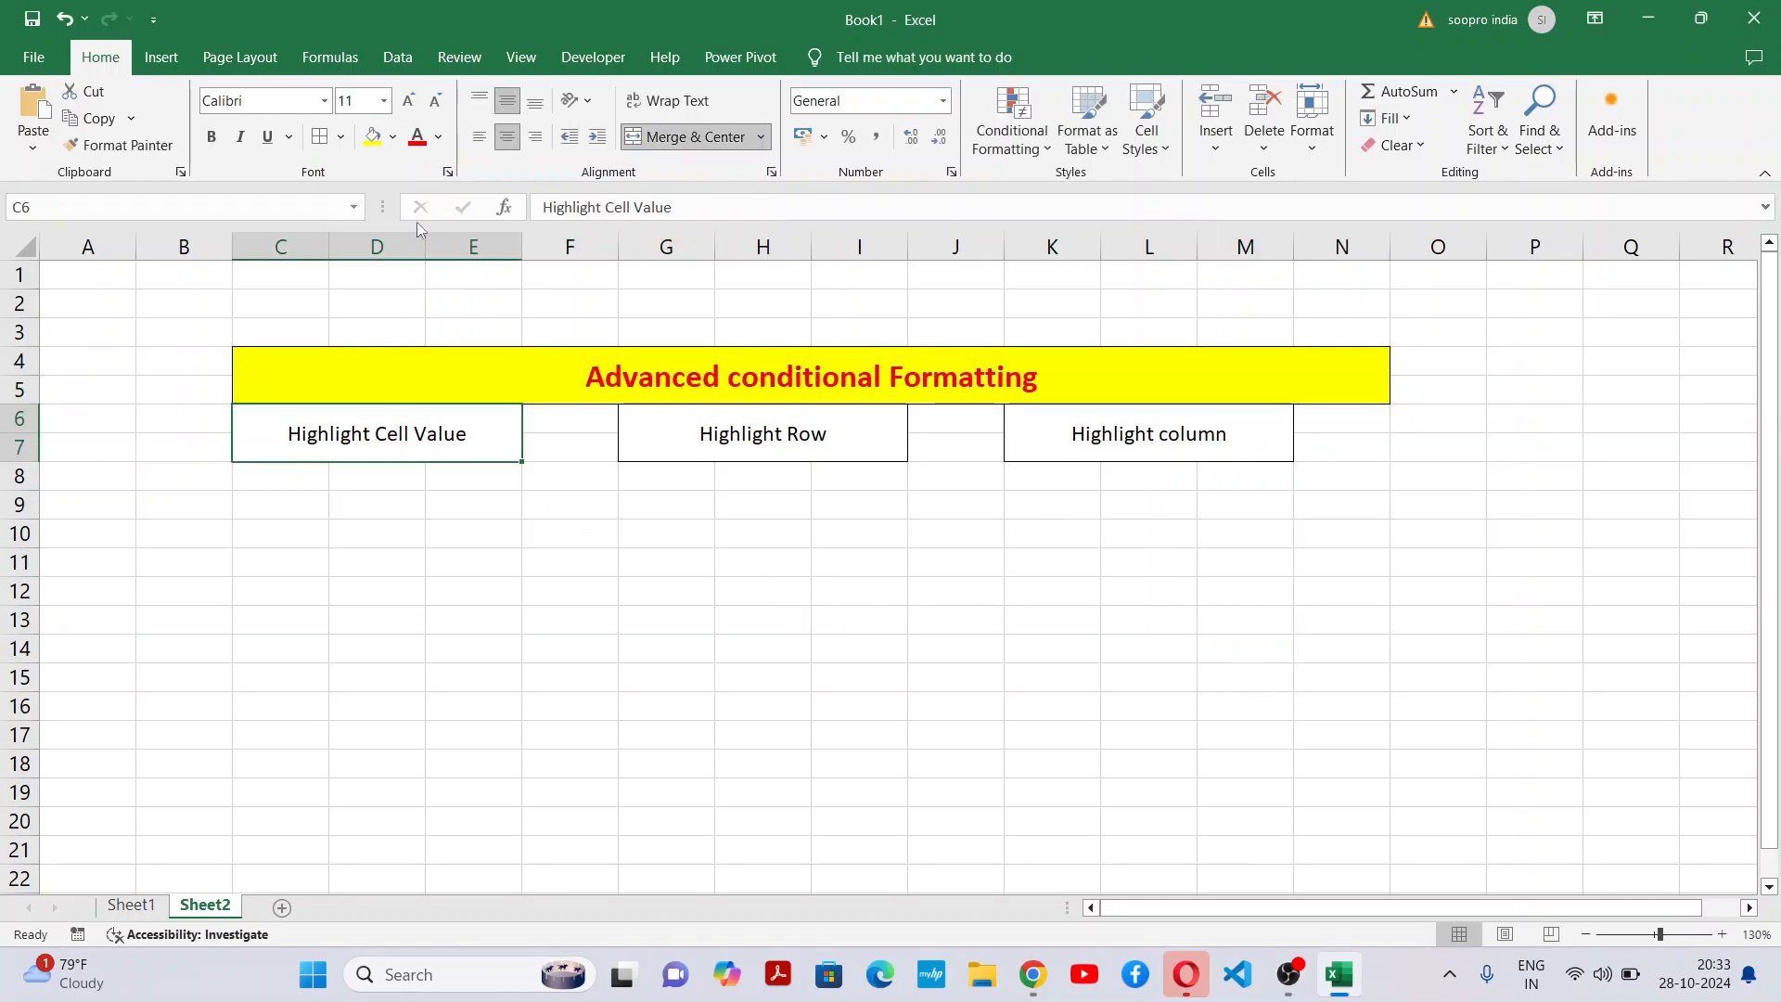
click(394, 139)
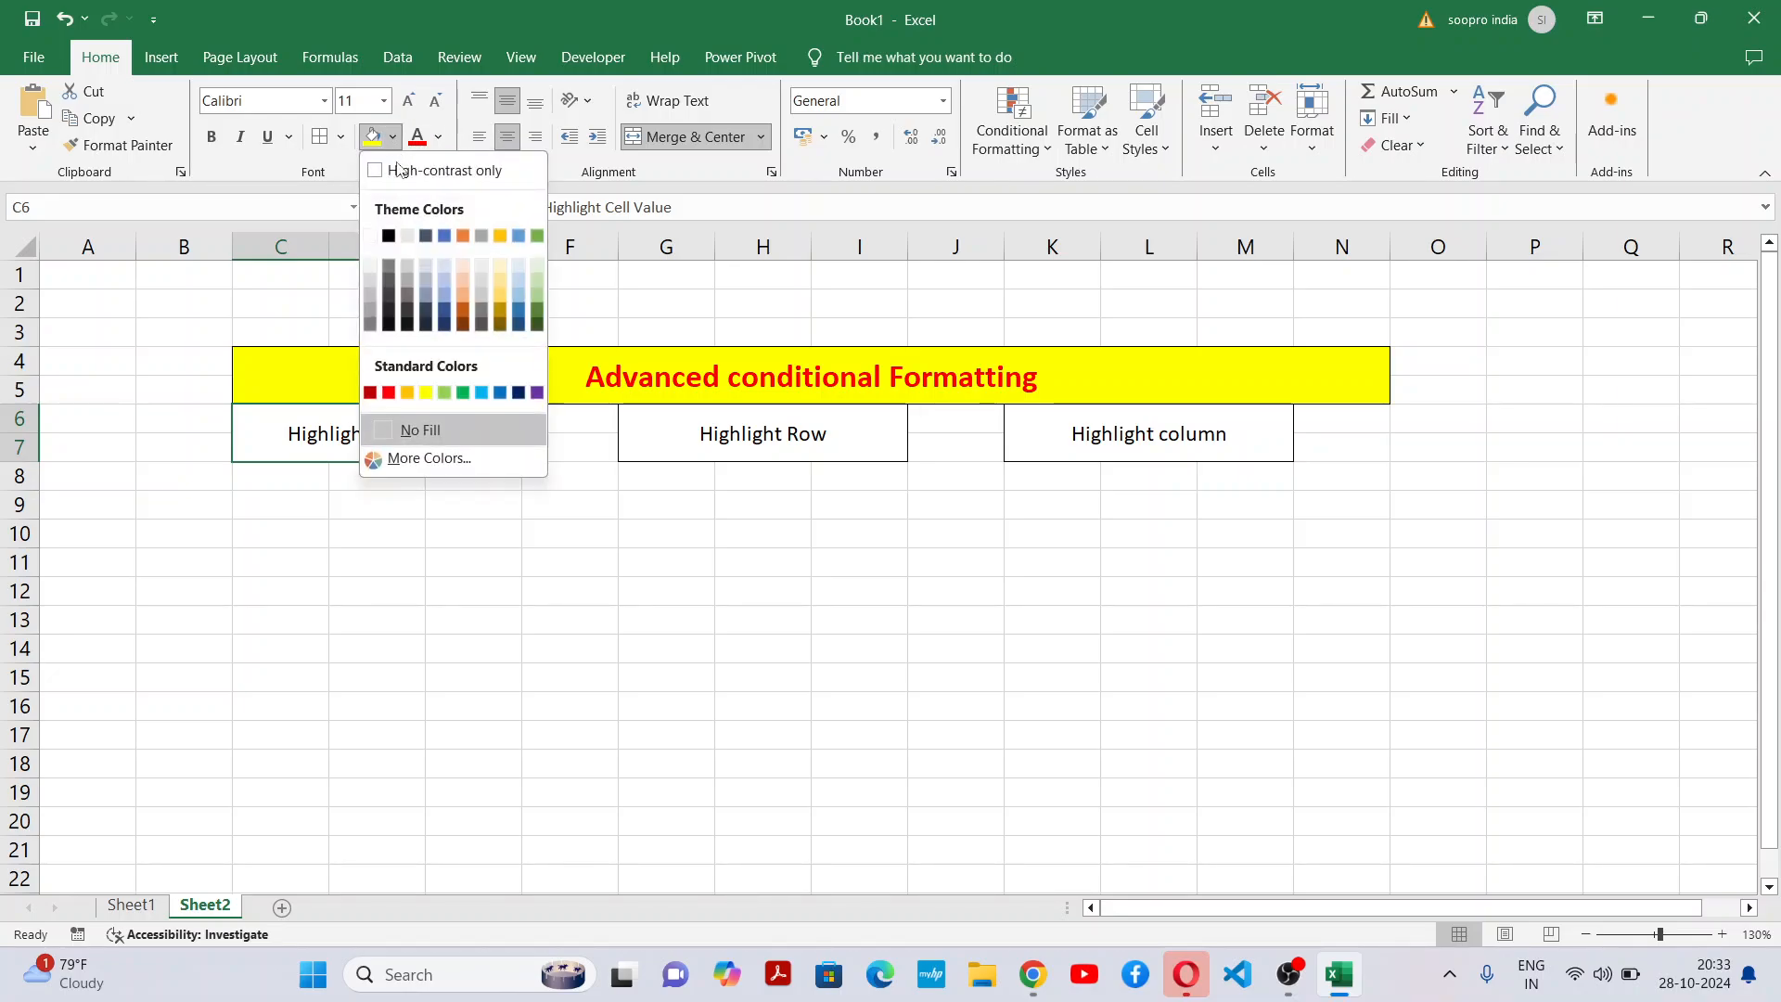
click(376, 270)
Fill the "Highlight Row", "Highlight Cell Value" and "Highlight column" headings with the second-lightest gray shade of white.
click(760, 439)
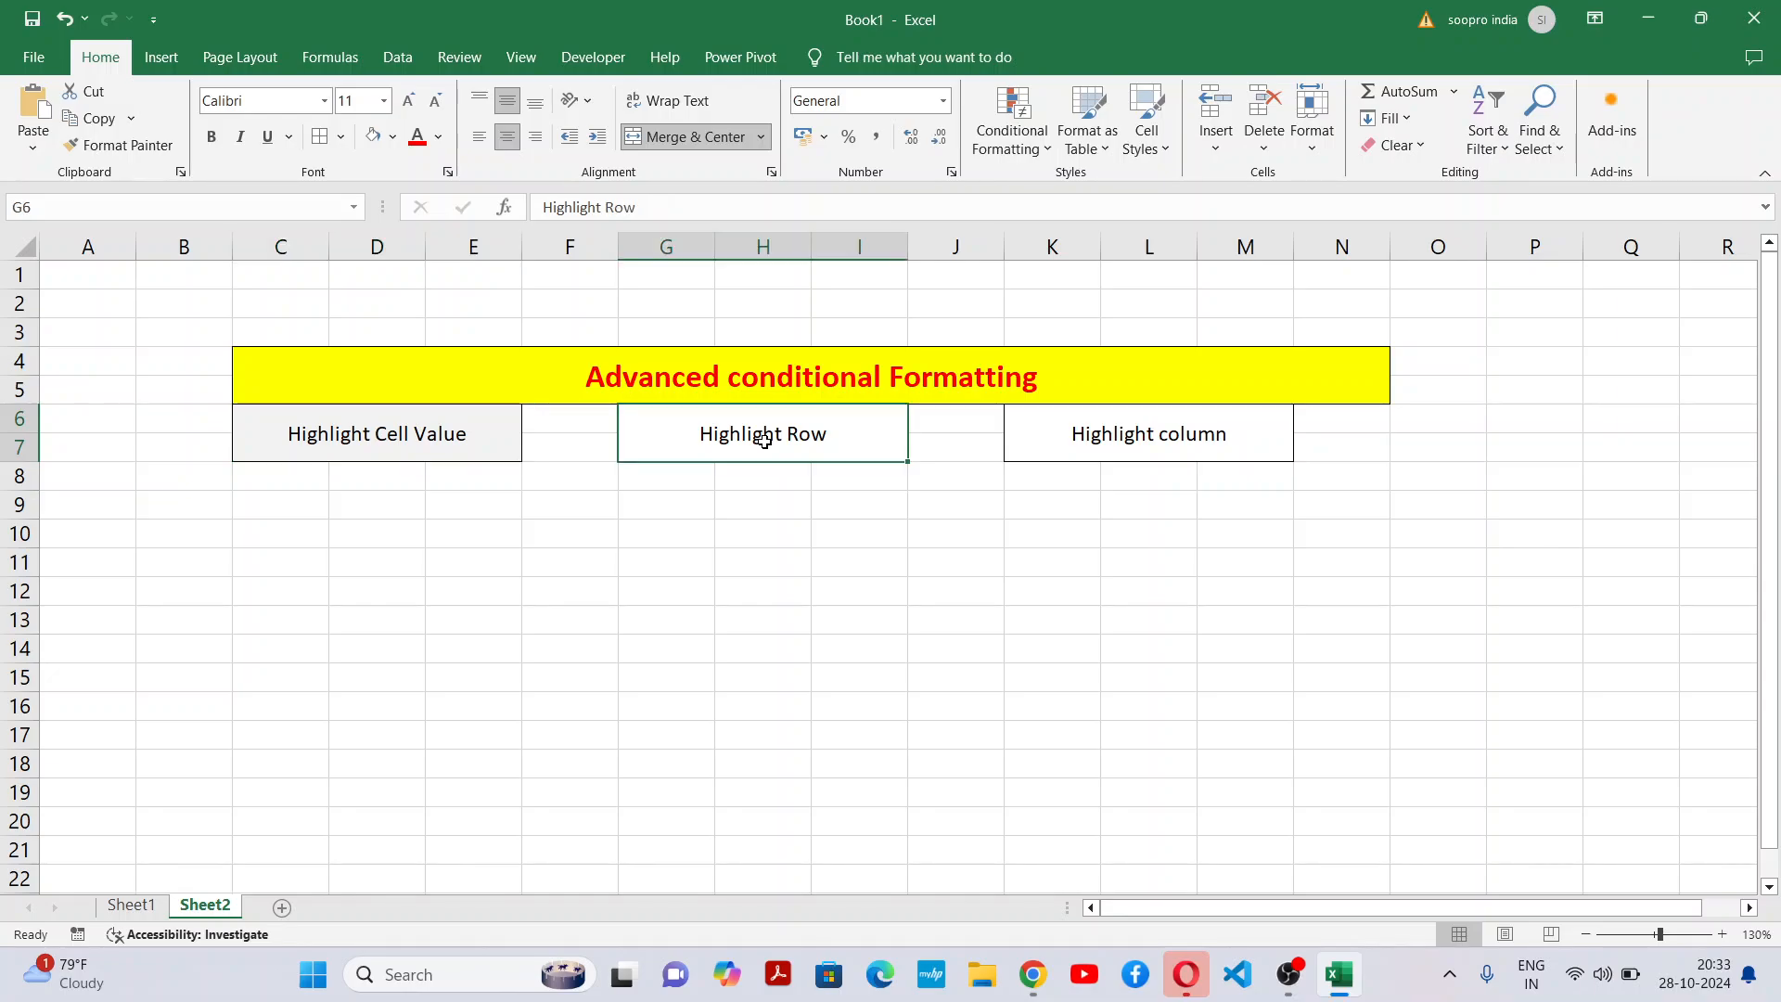
click(393, 137)
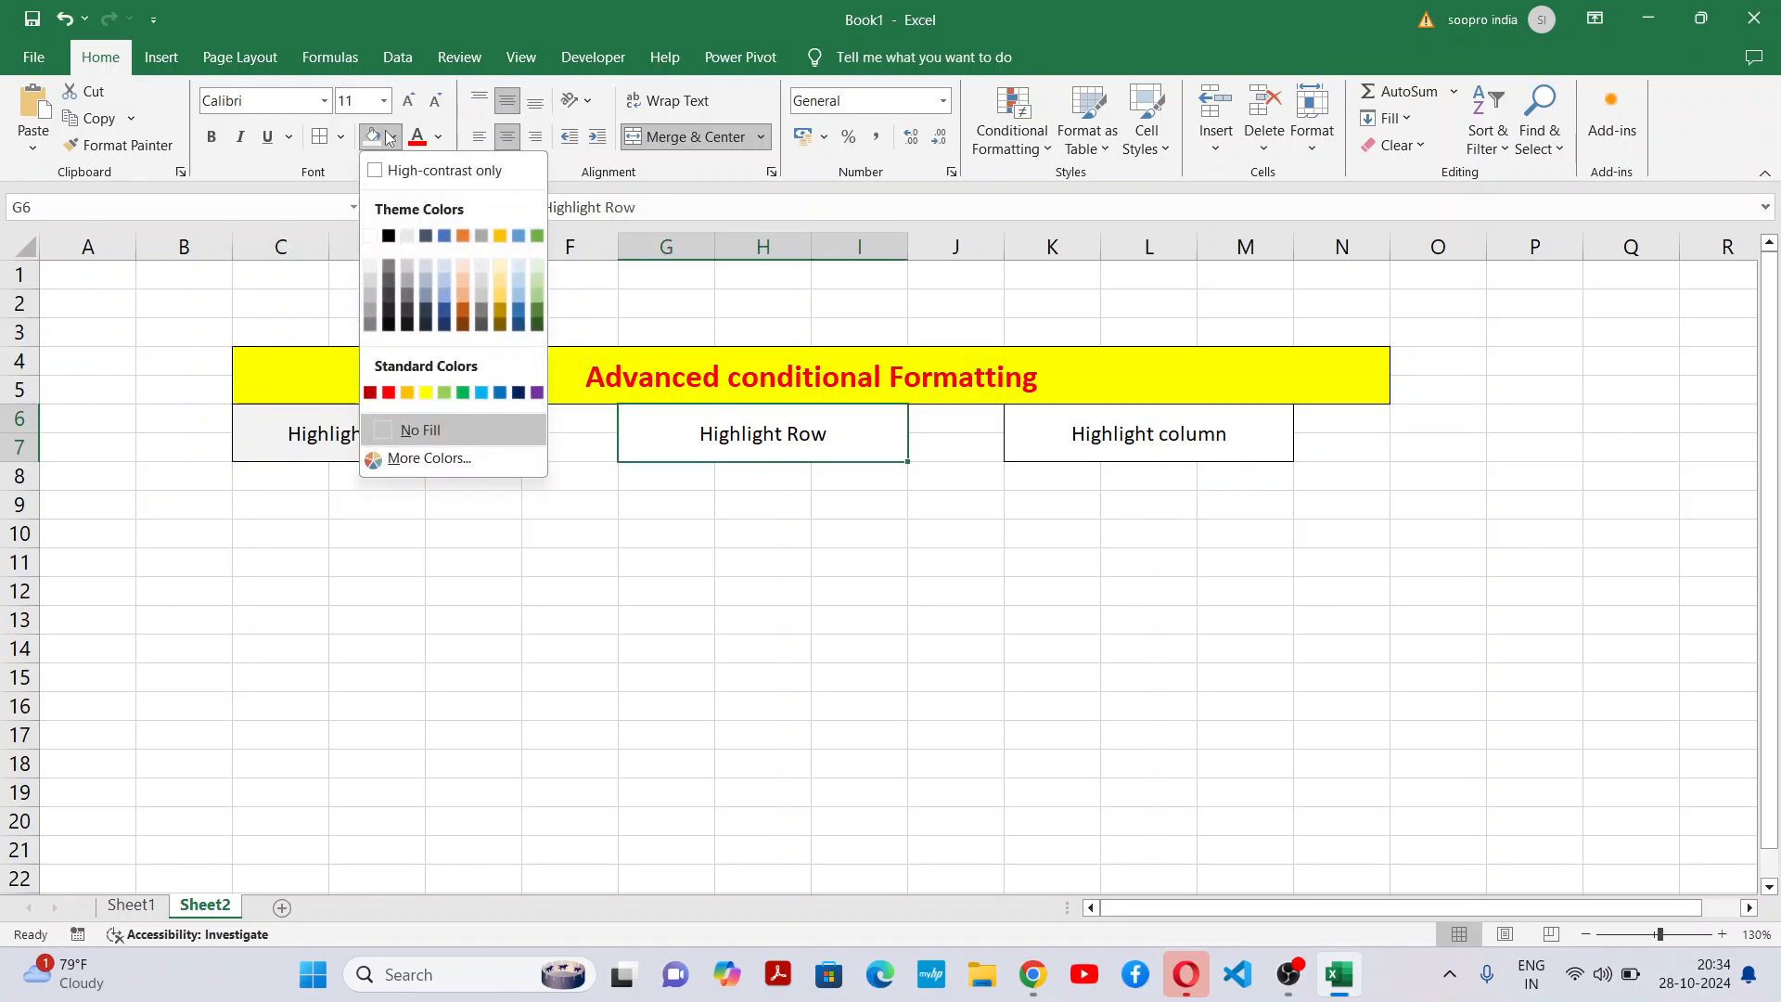
click(368, 273)
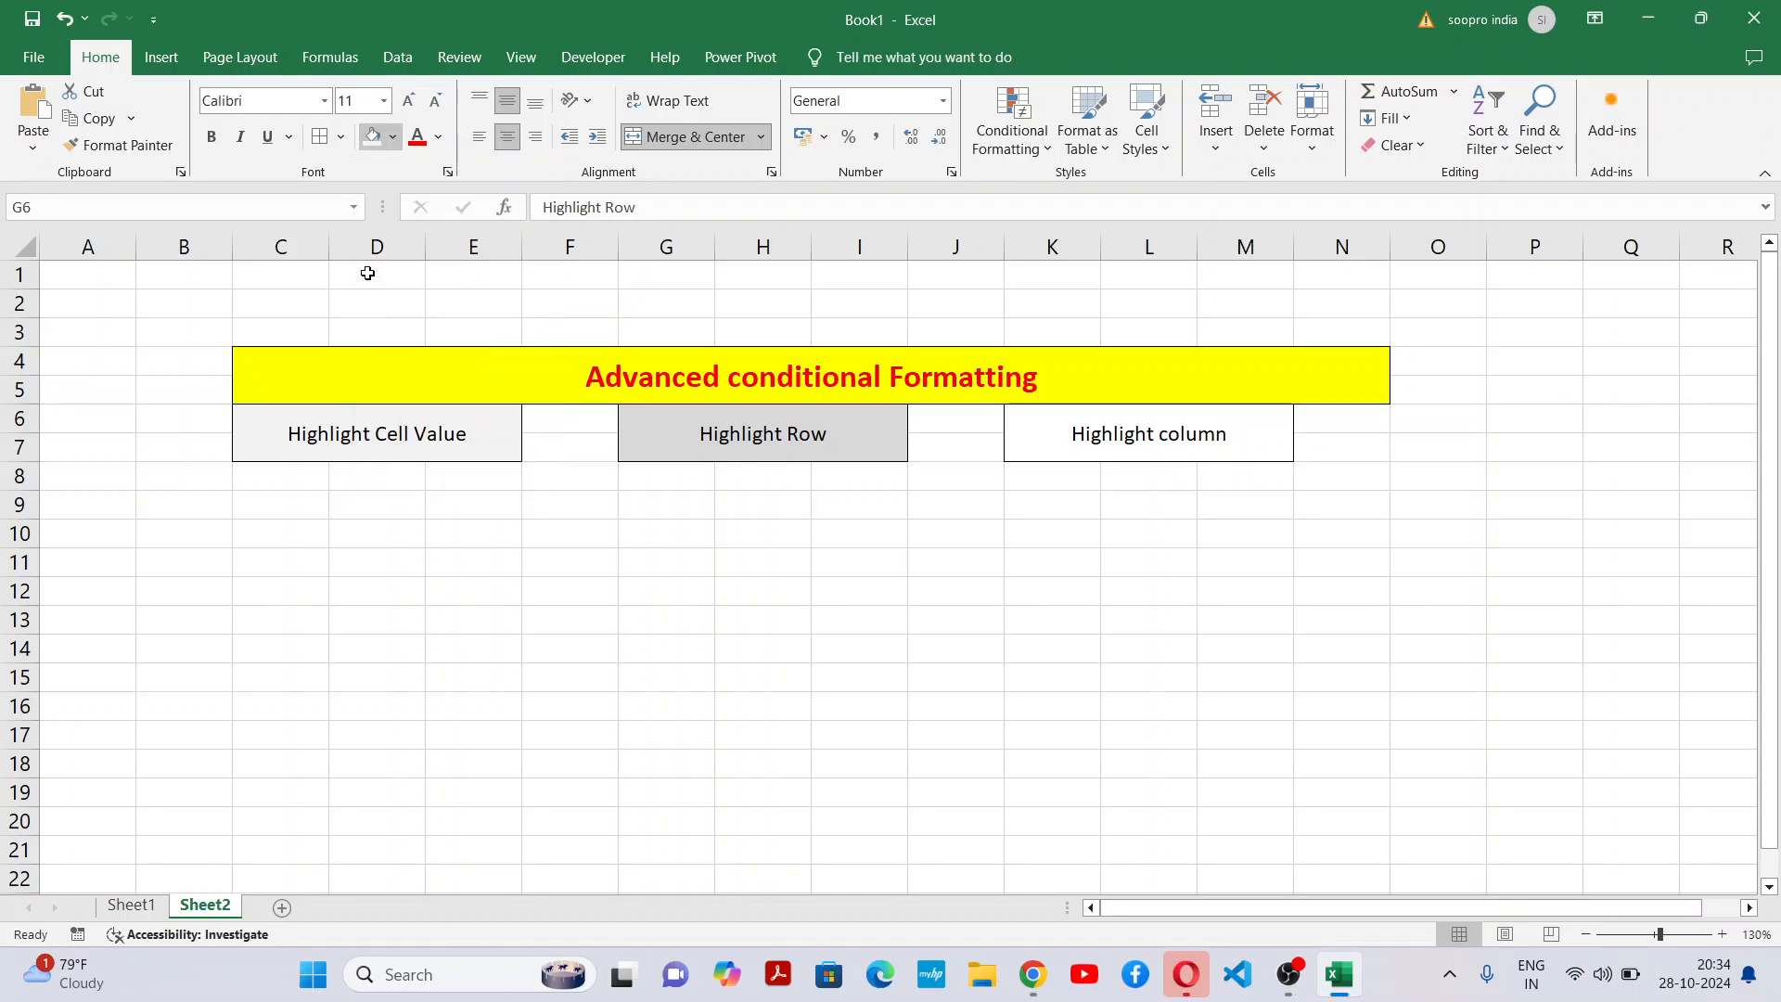
click(376, 457)
click(393, 137)
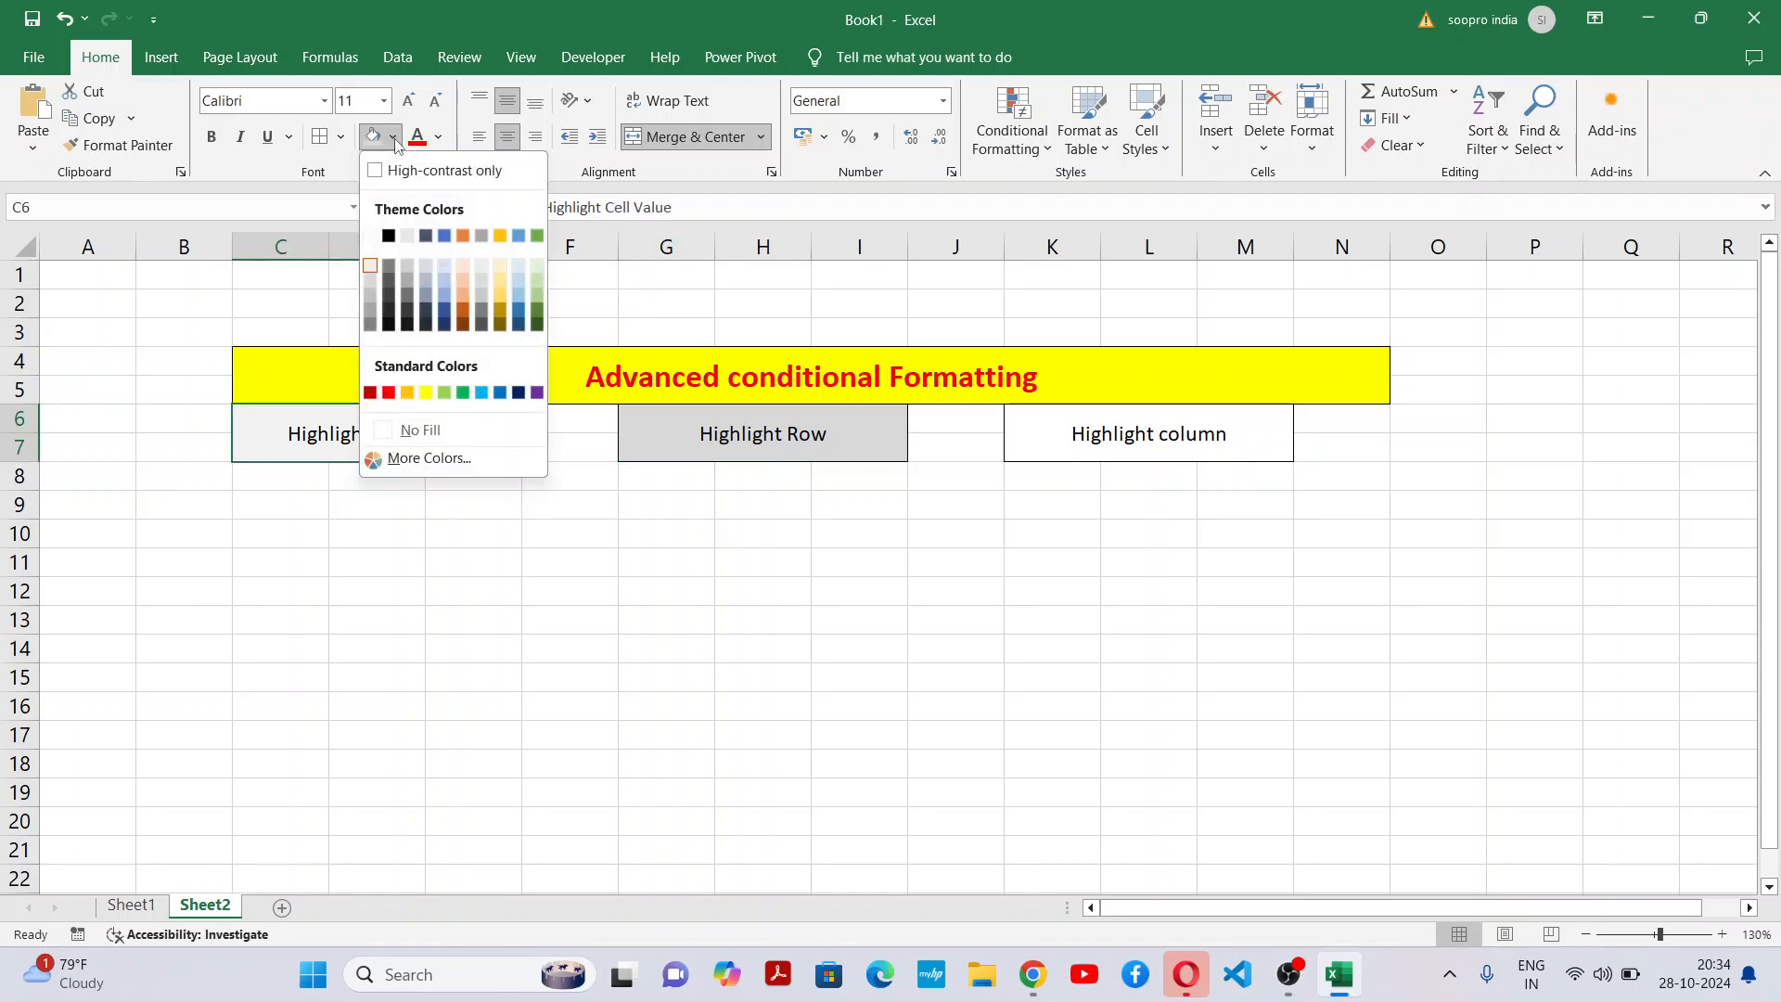
click(369, 286)
click(1263, 542)
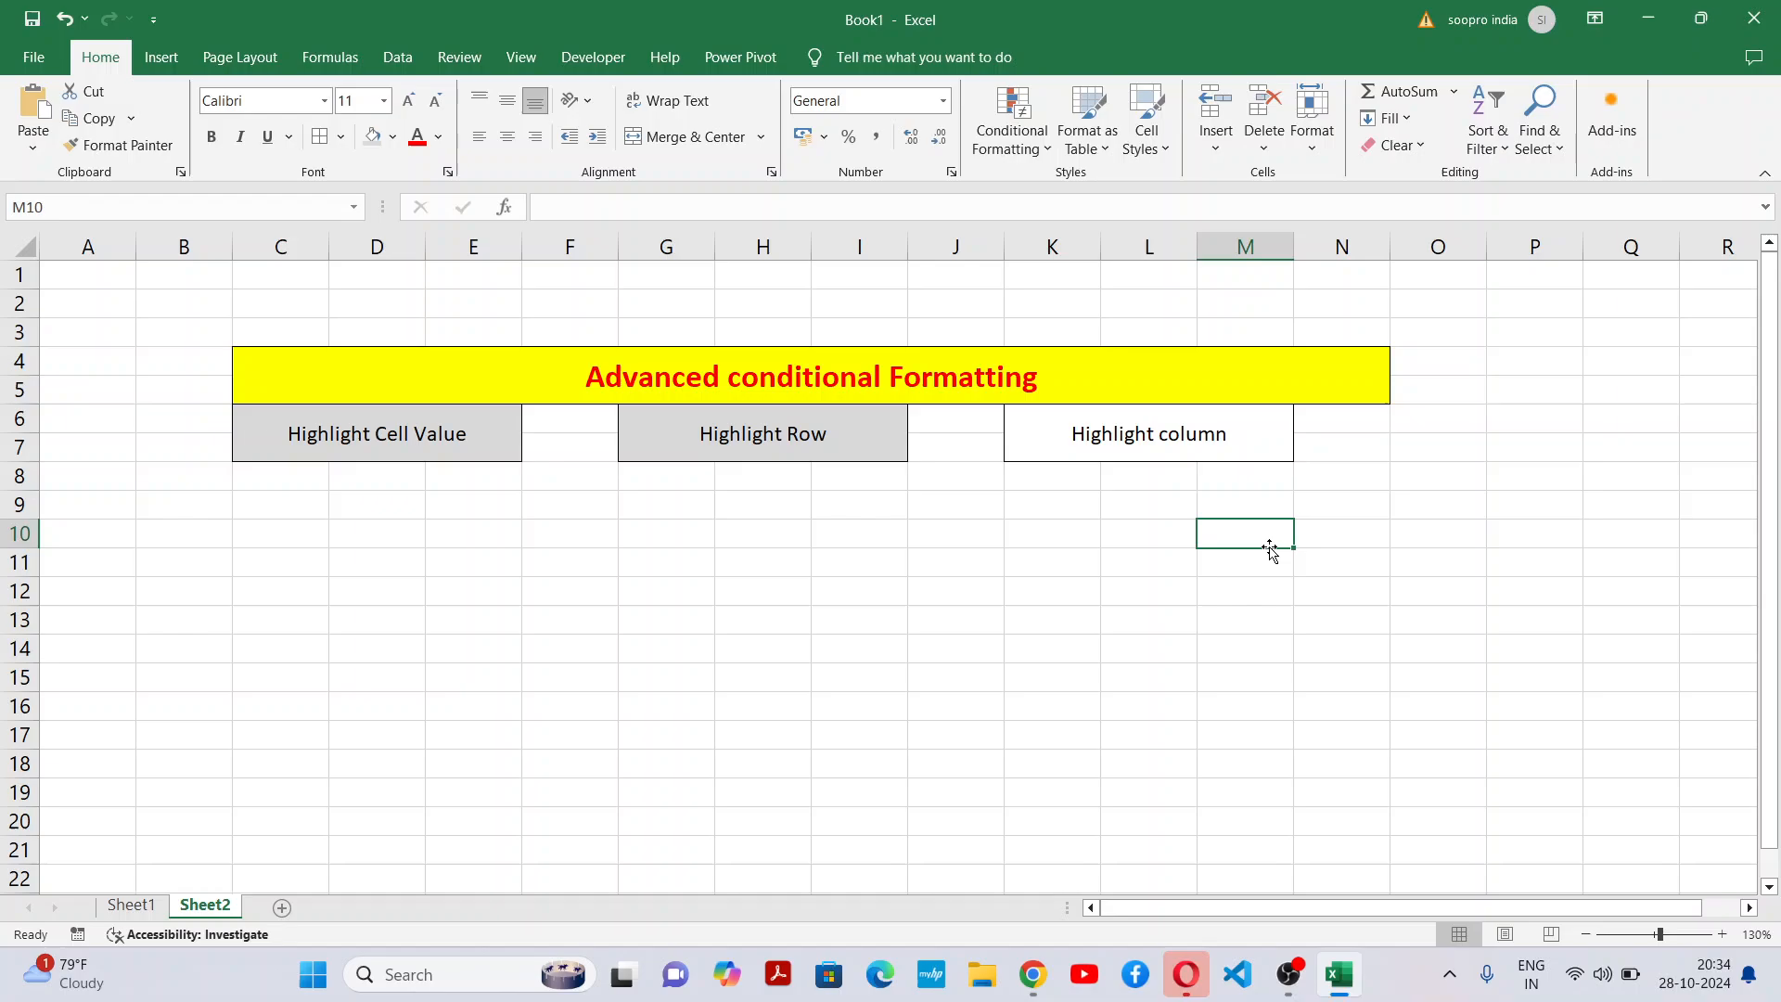
click(1241, 449)
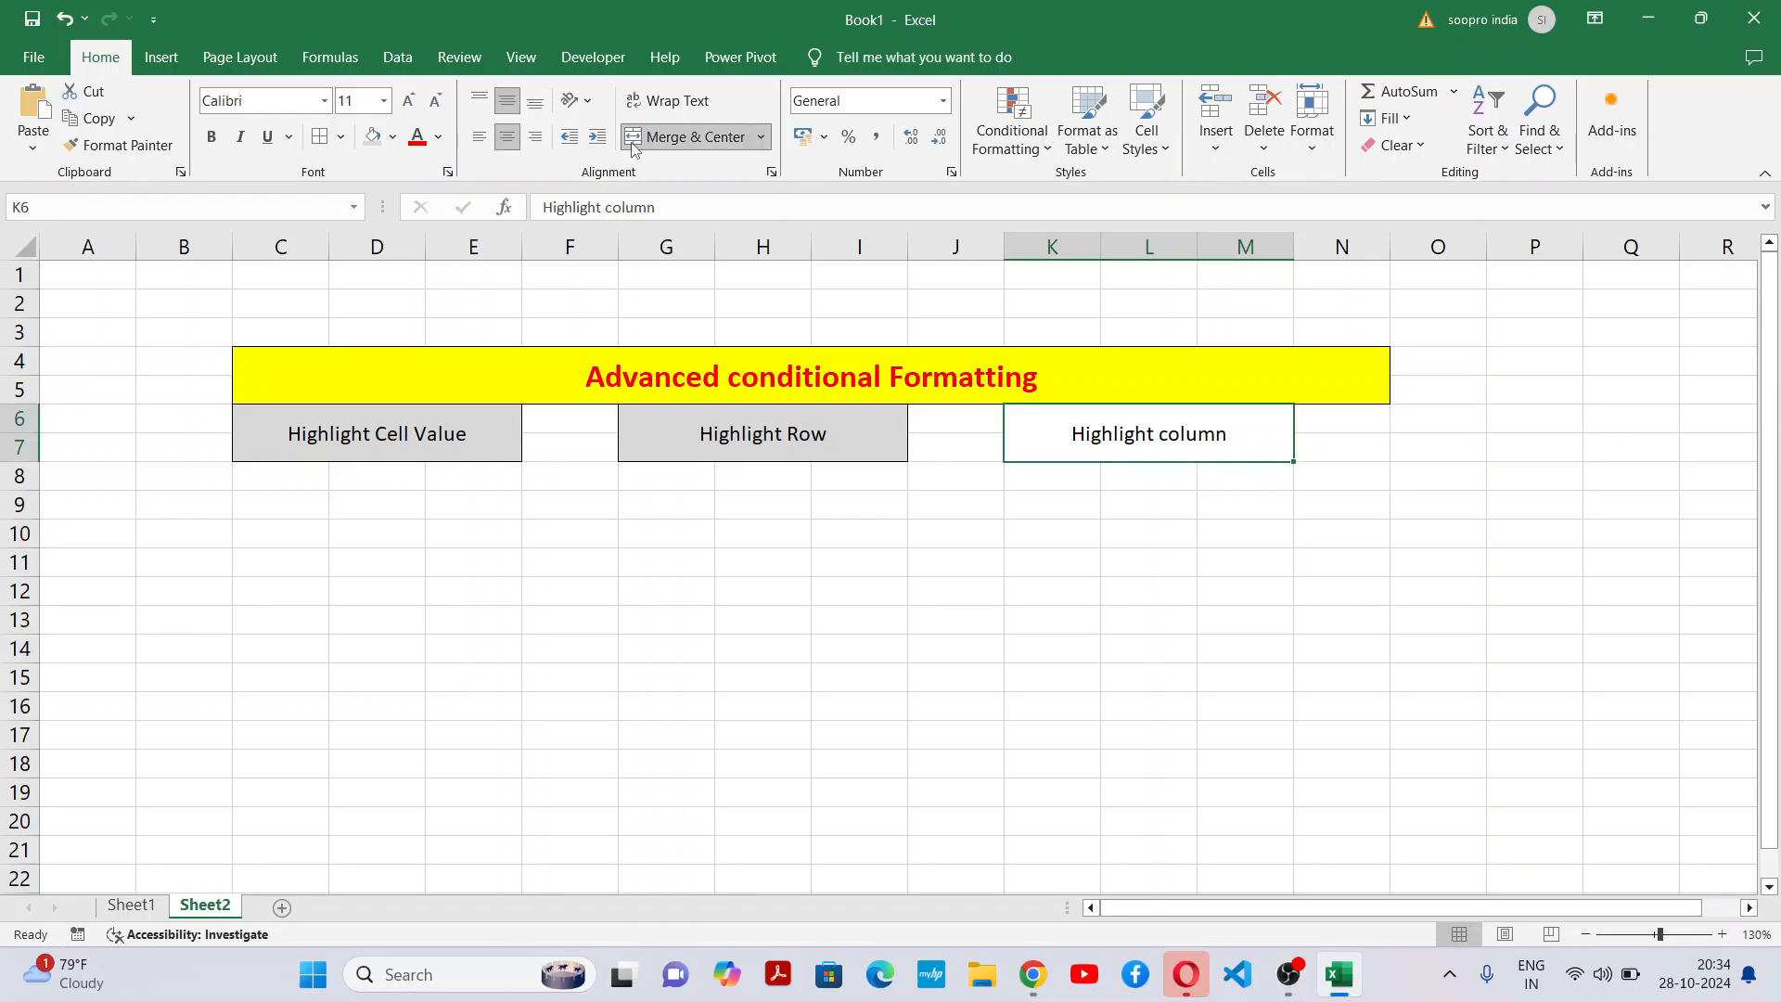
click(393, 138)
click(369, 283)
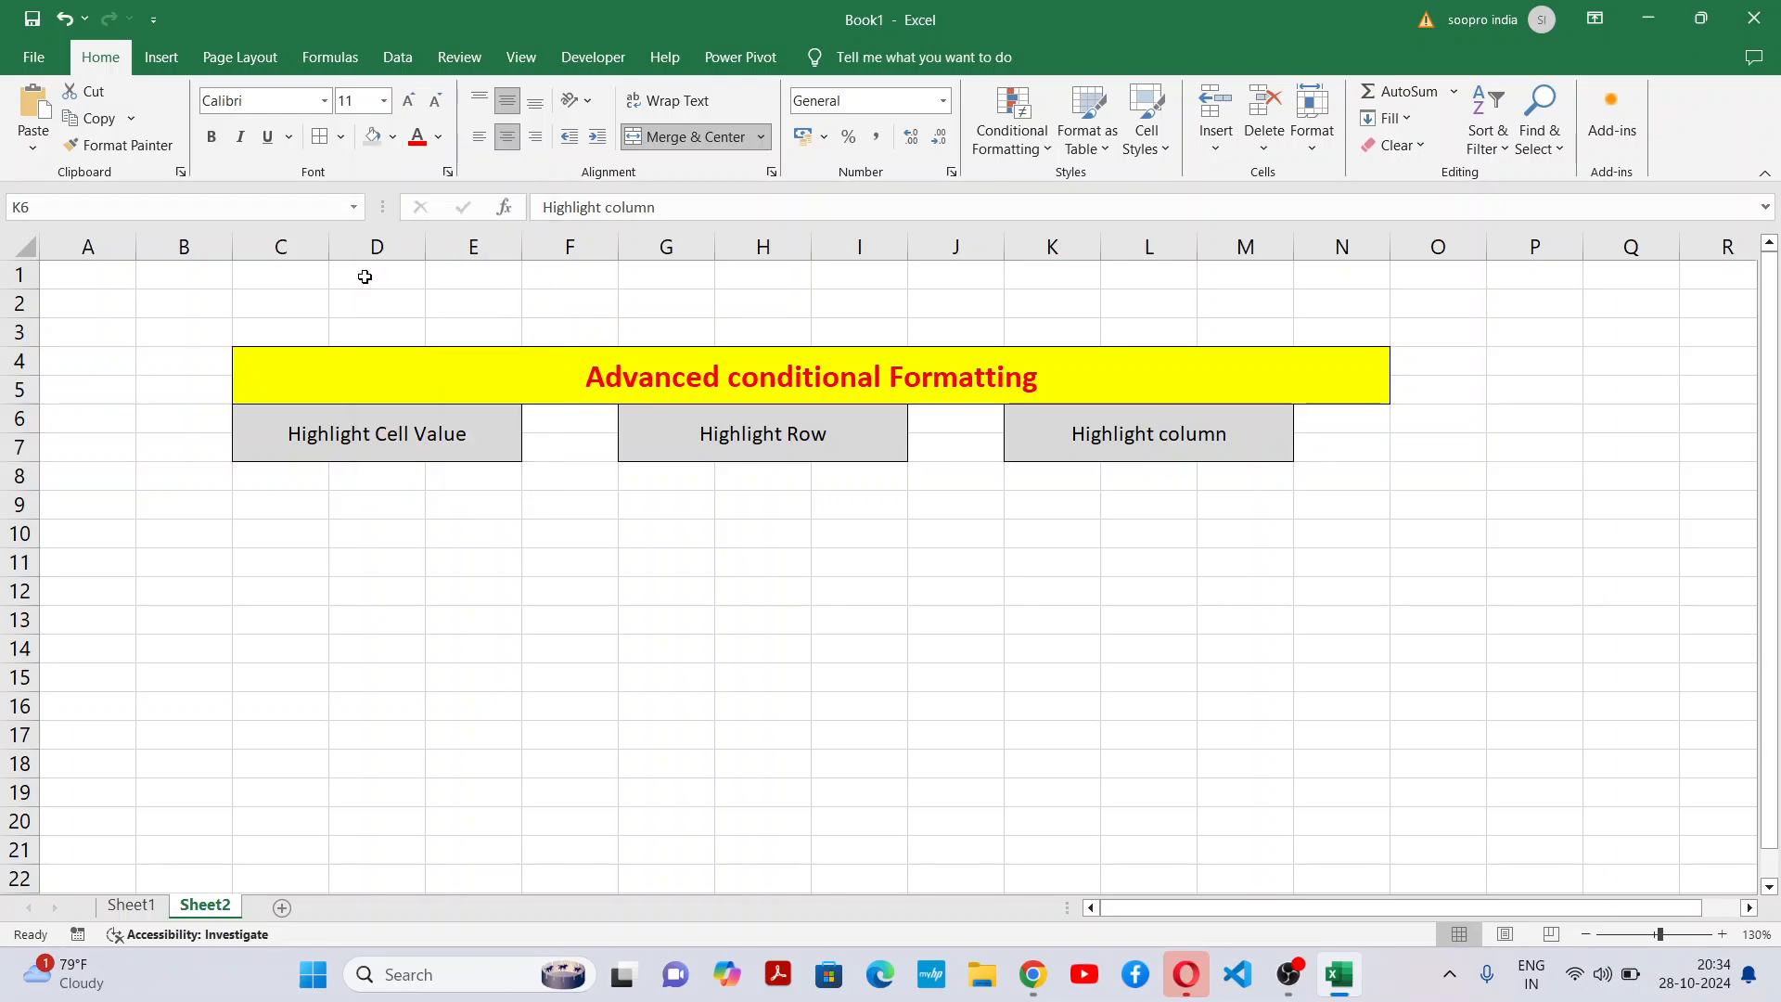
click(1239, 756)
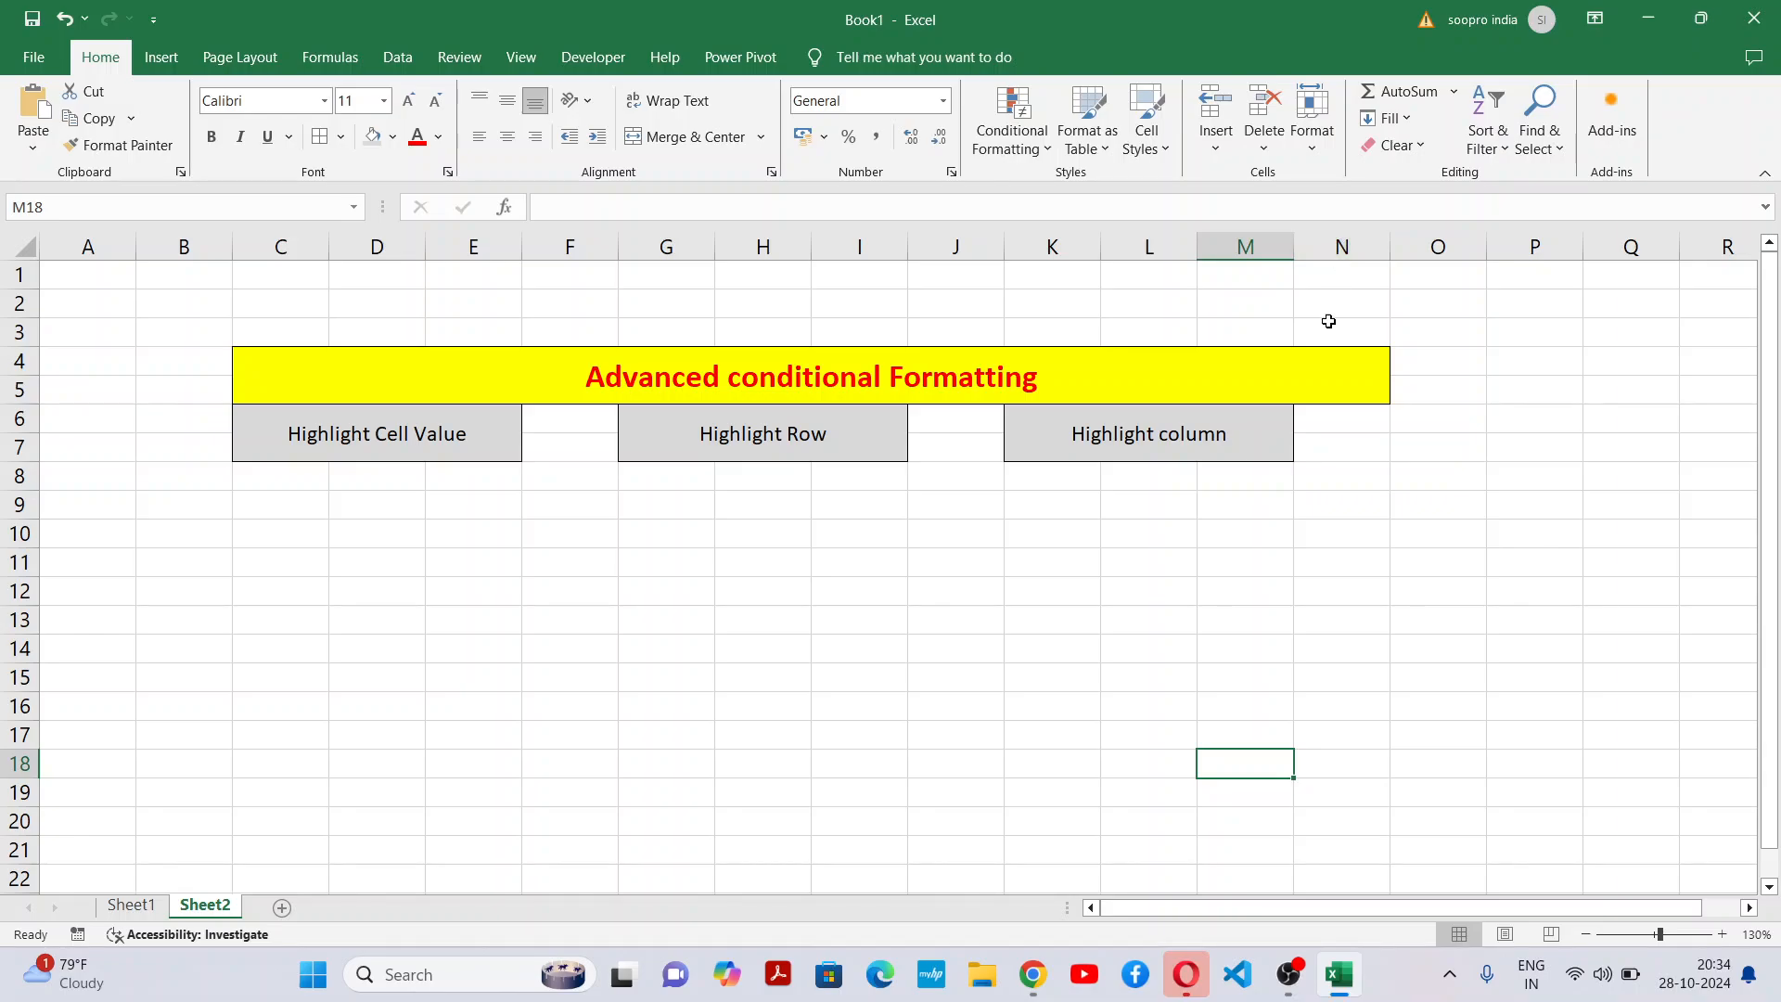
Apply all borders to the range C8:E17 below the "Highlight Cell Value" heading.
click(869, 626)
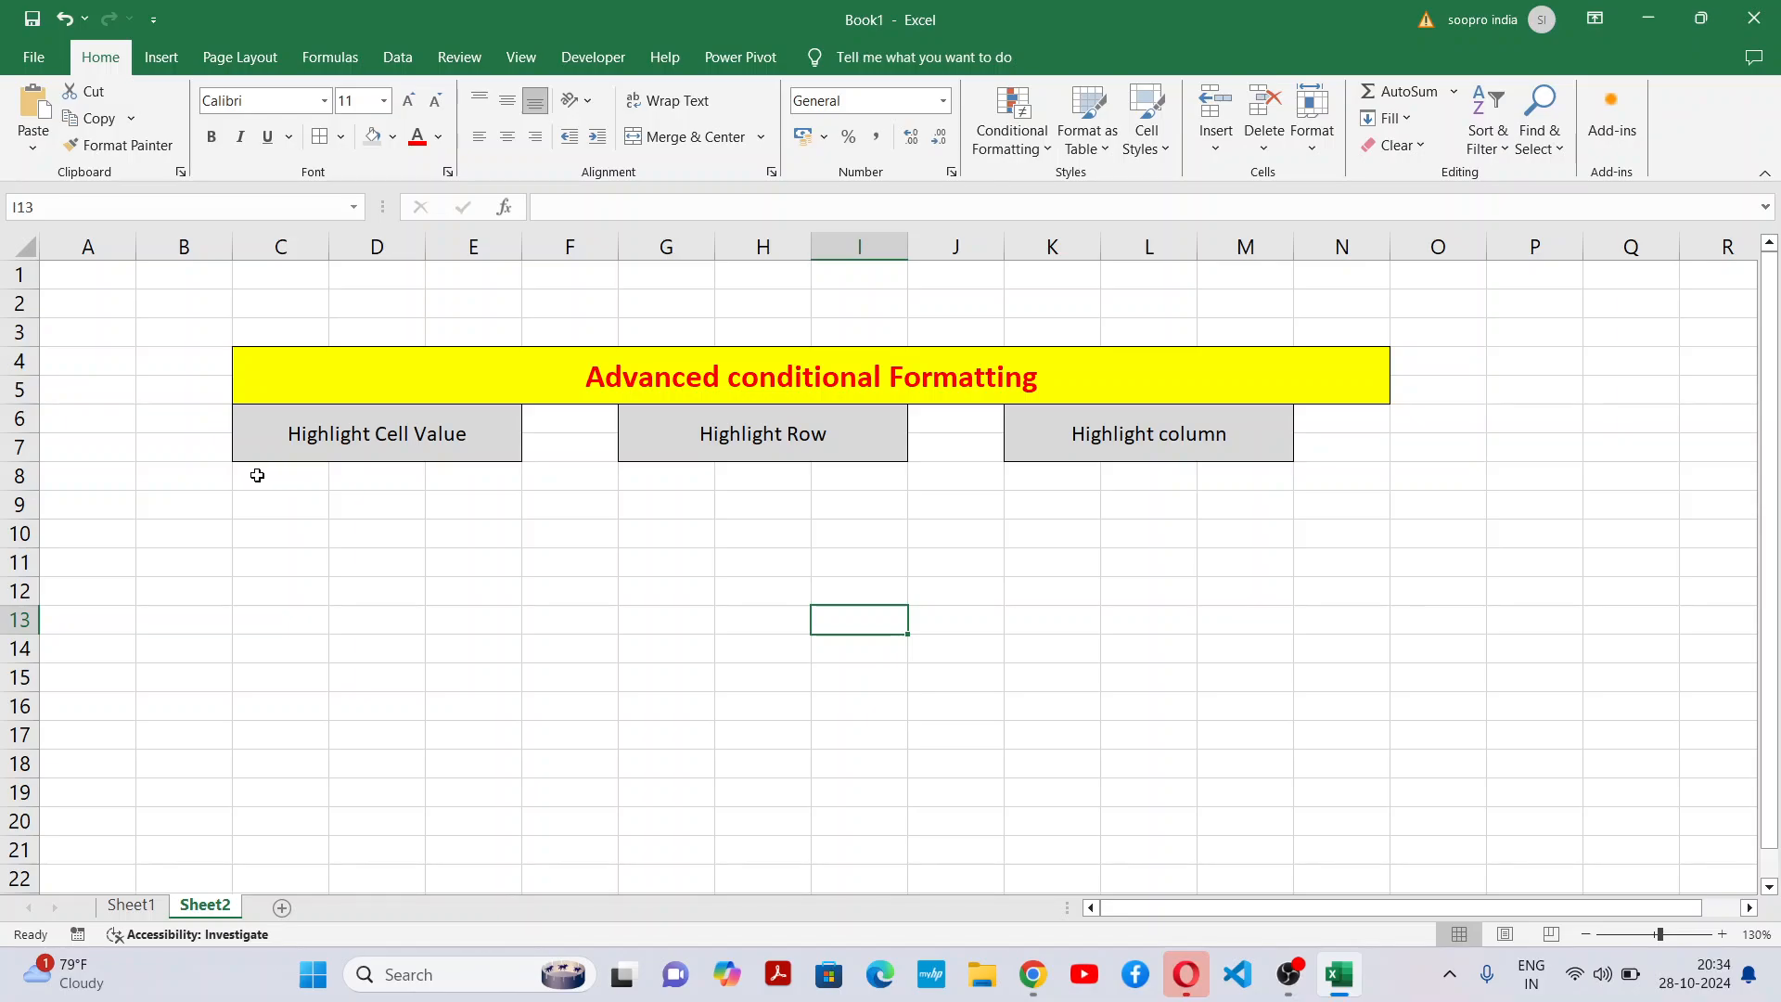
drag(254, 471, 497, 694)
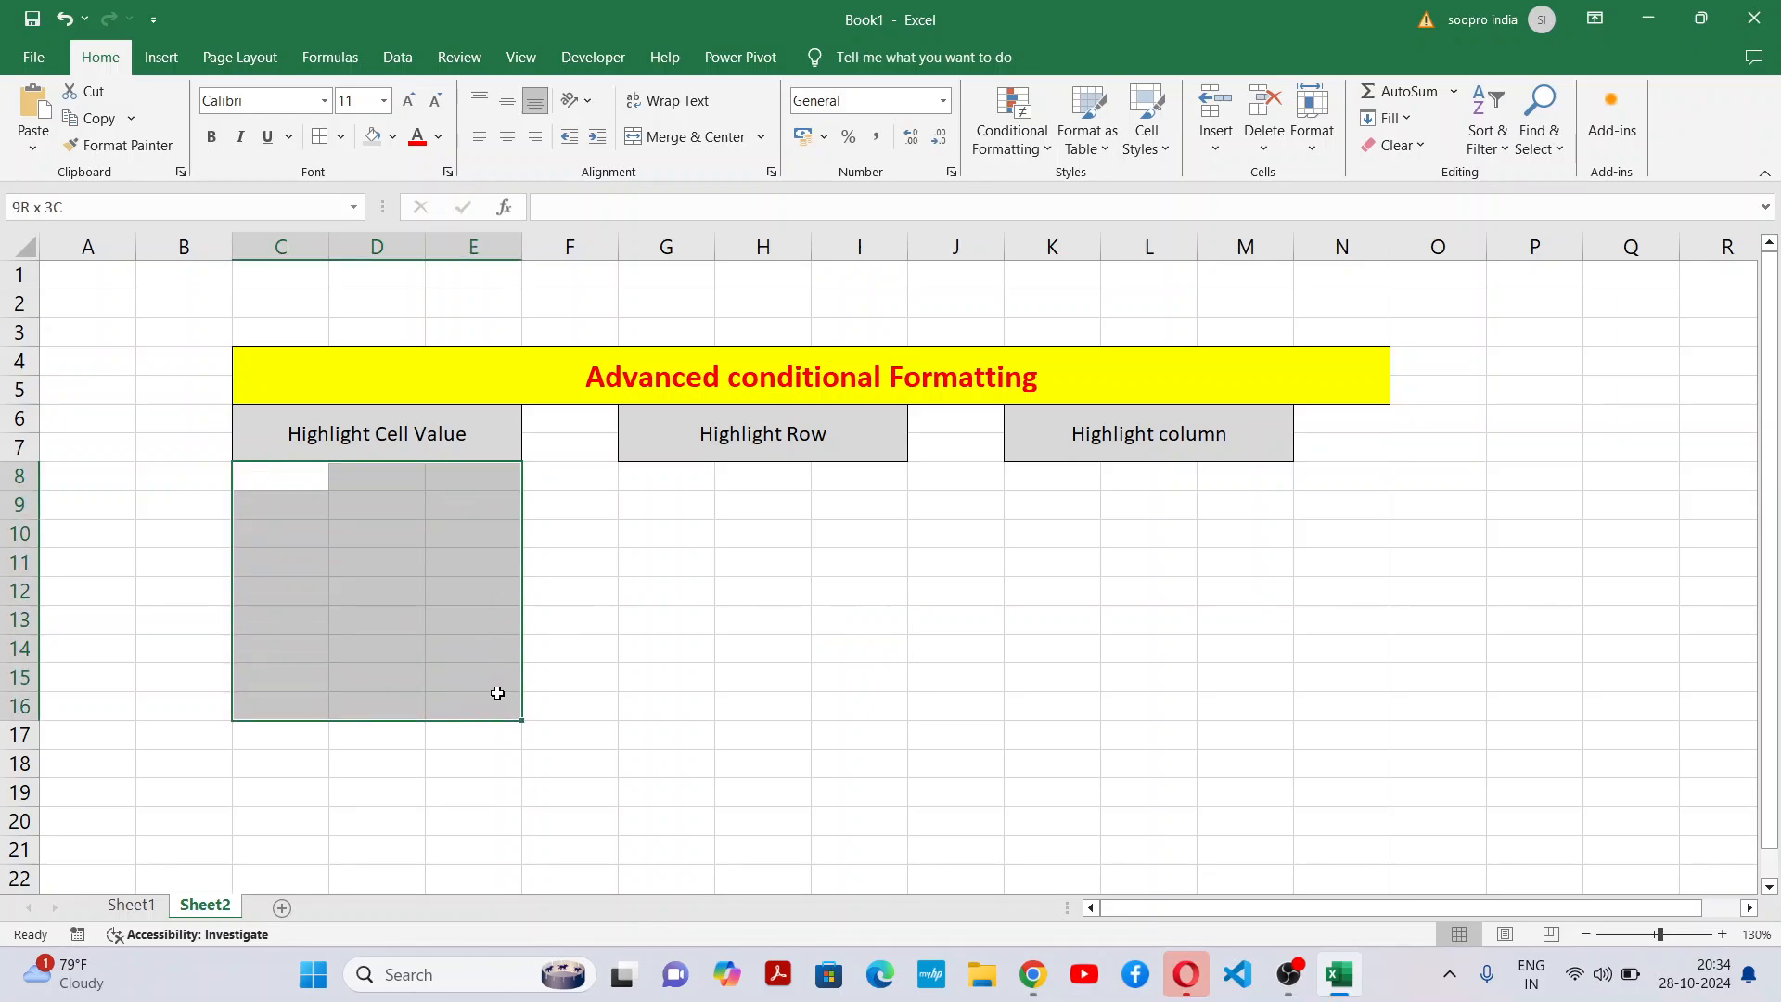
click(497, 694)
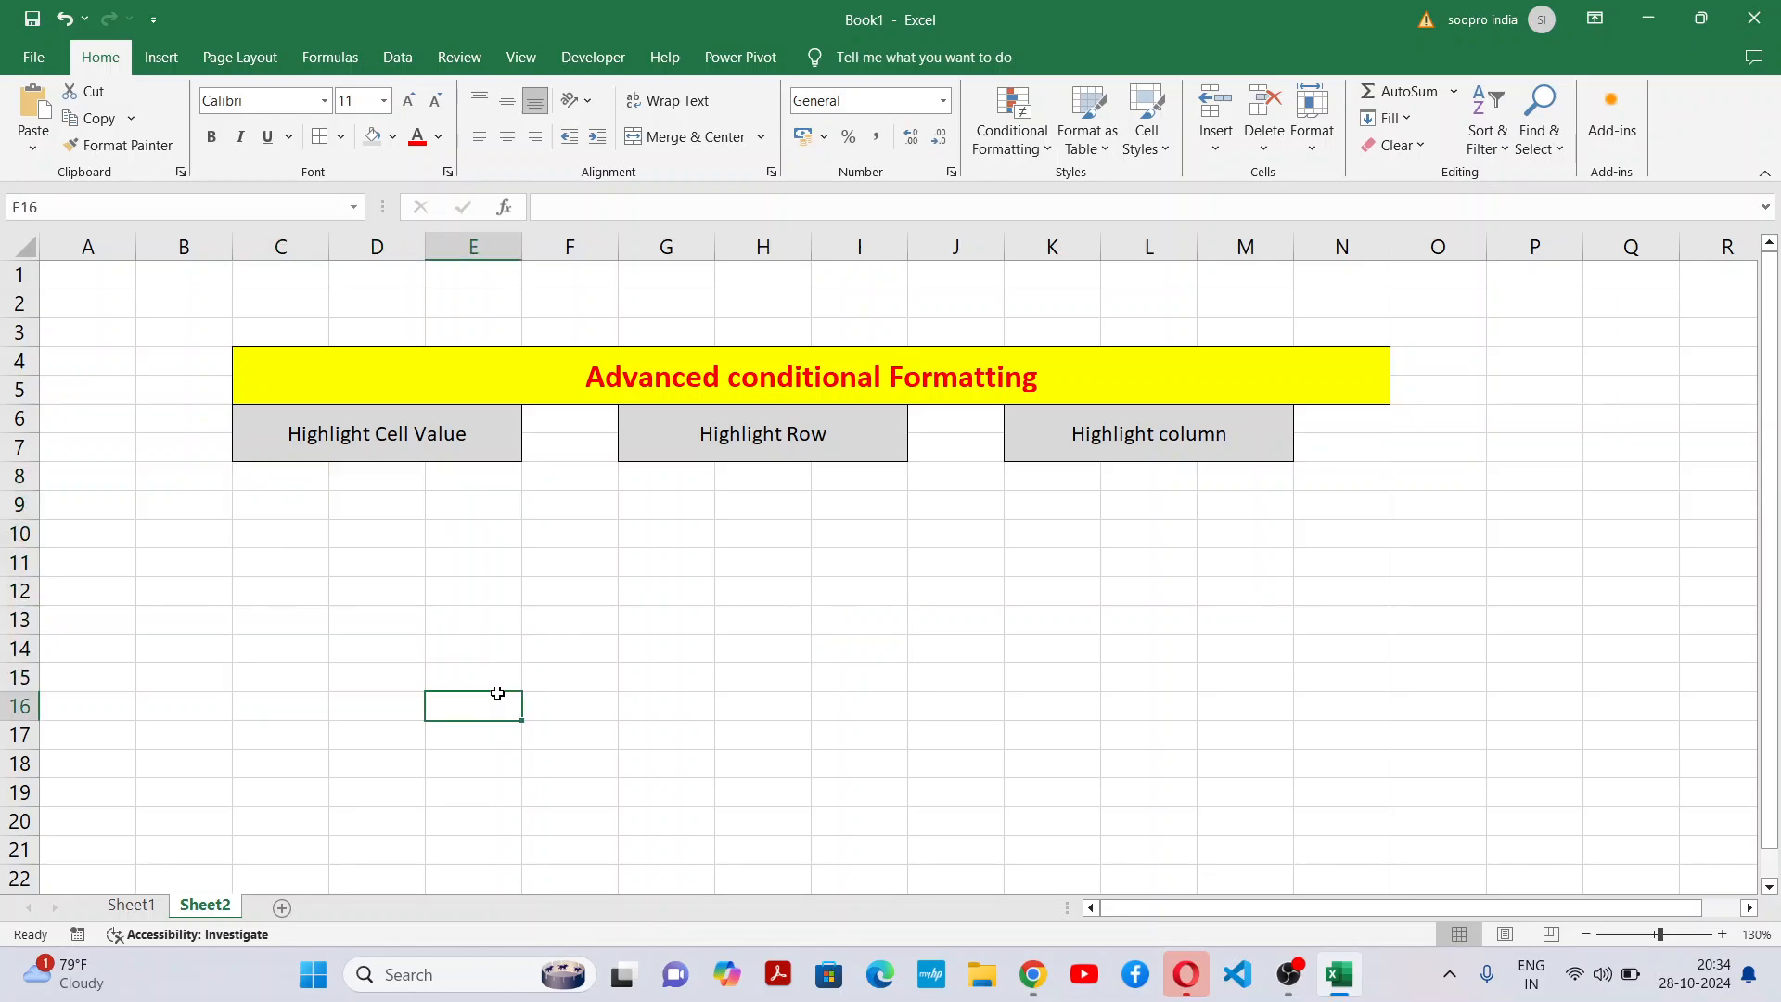
click(283, 478)
drag(283, 478, 455, 727)
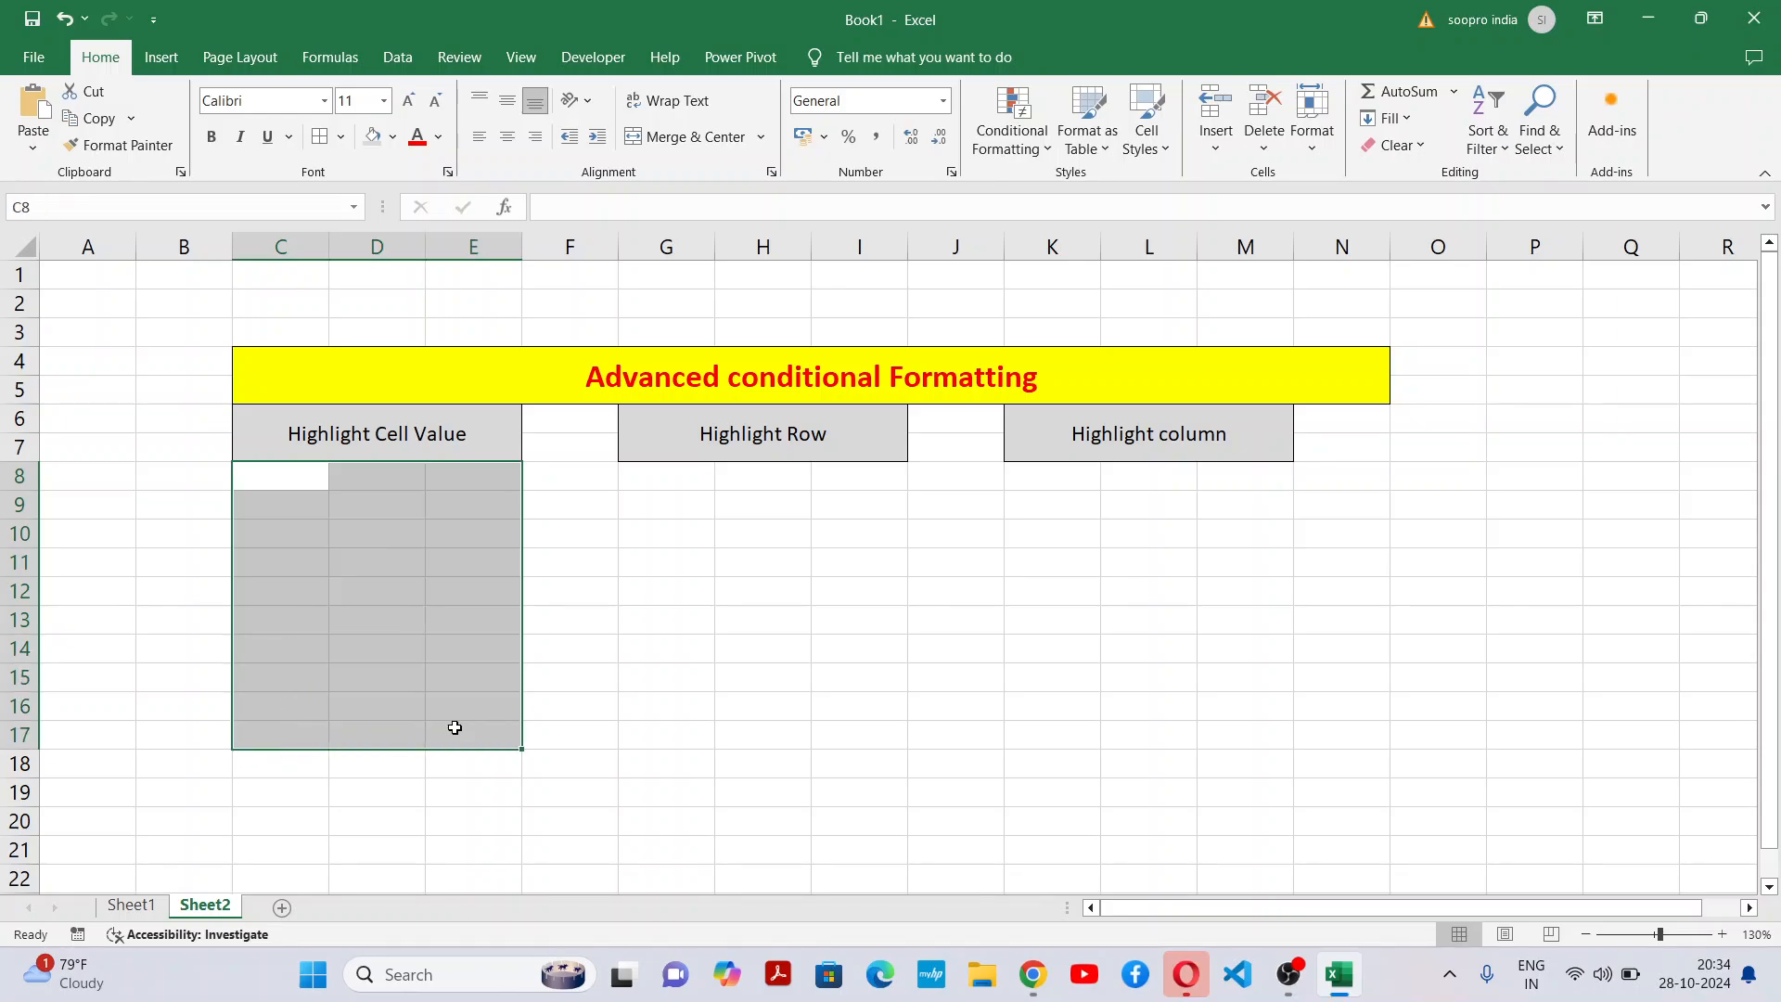
click(322, 138)
click(298, 449)
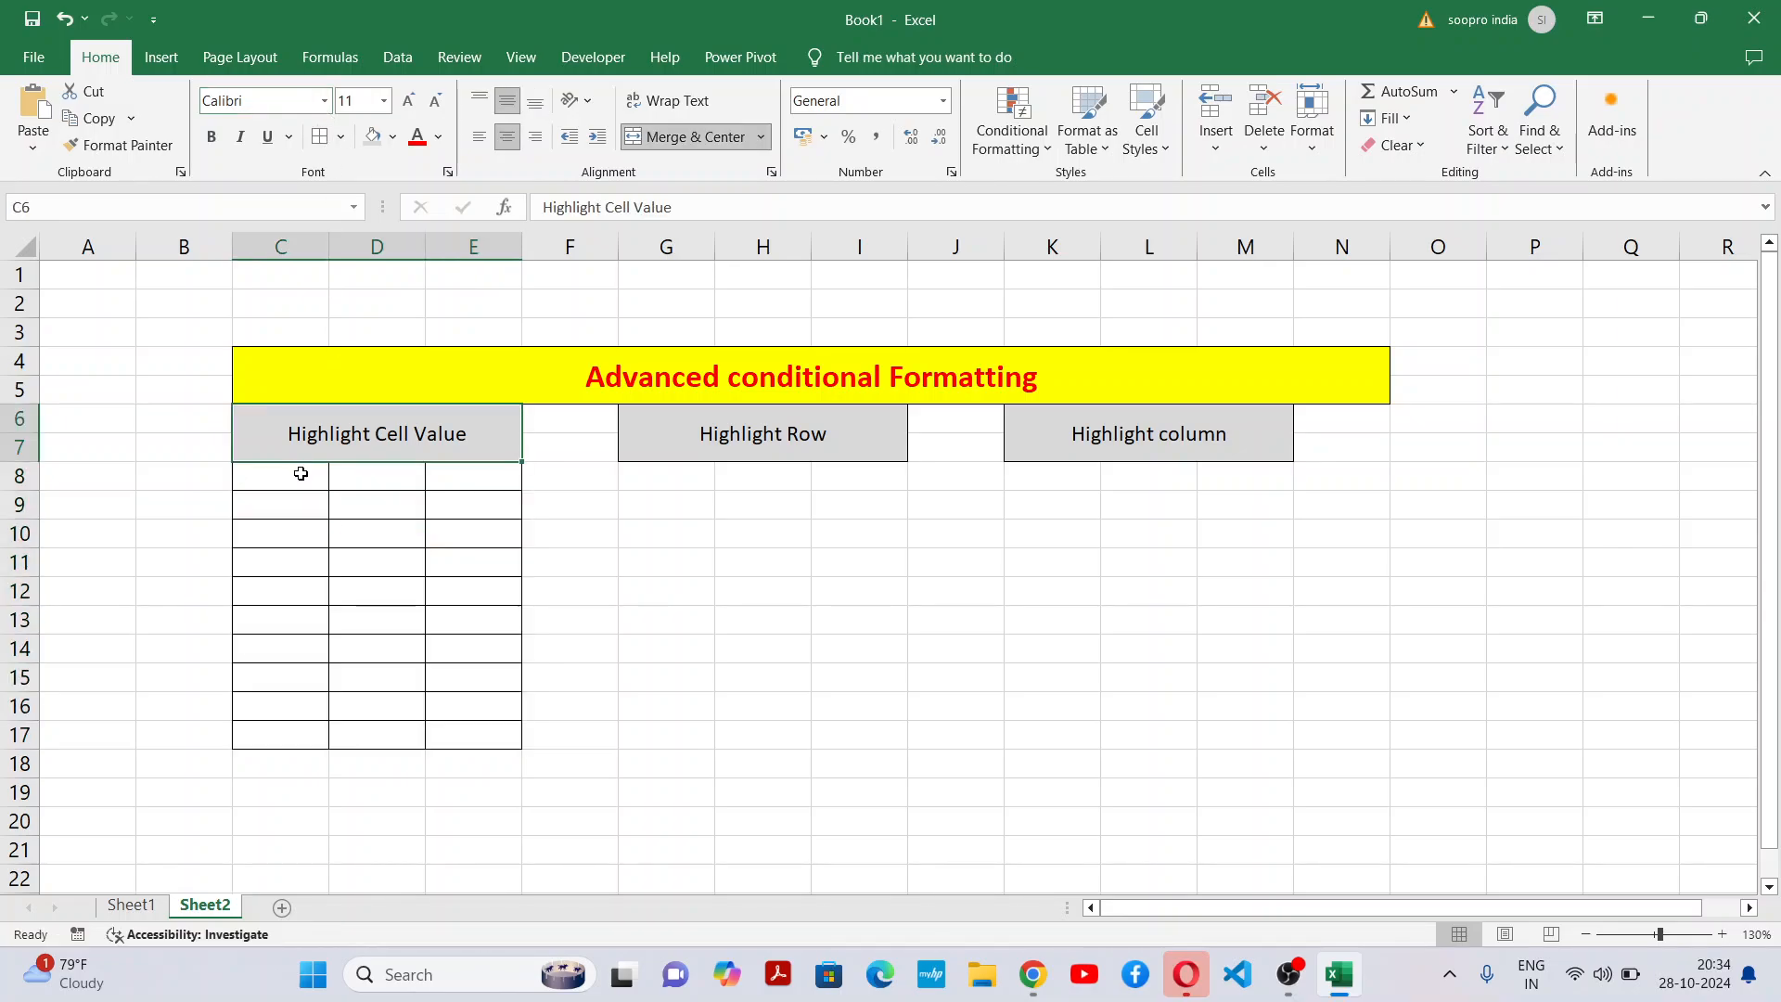
Enter the column headers PID, Product and Price in cells C8:E8.
click(301, 474)
text(PI)
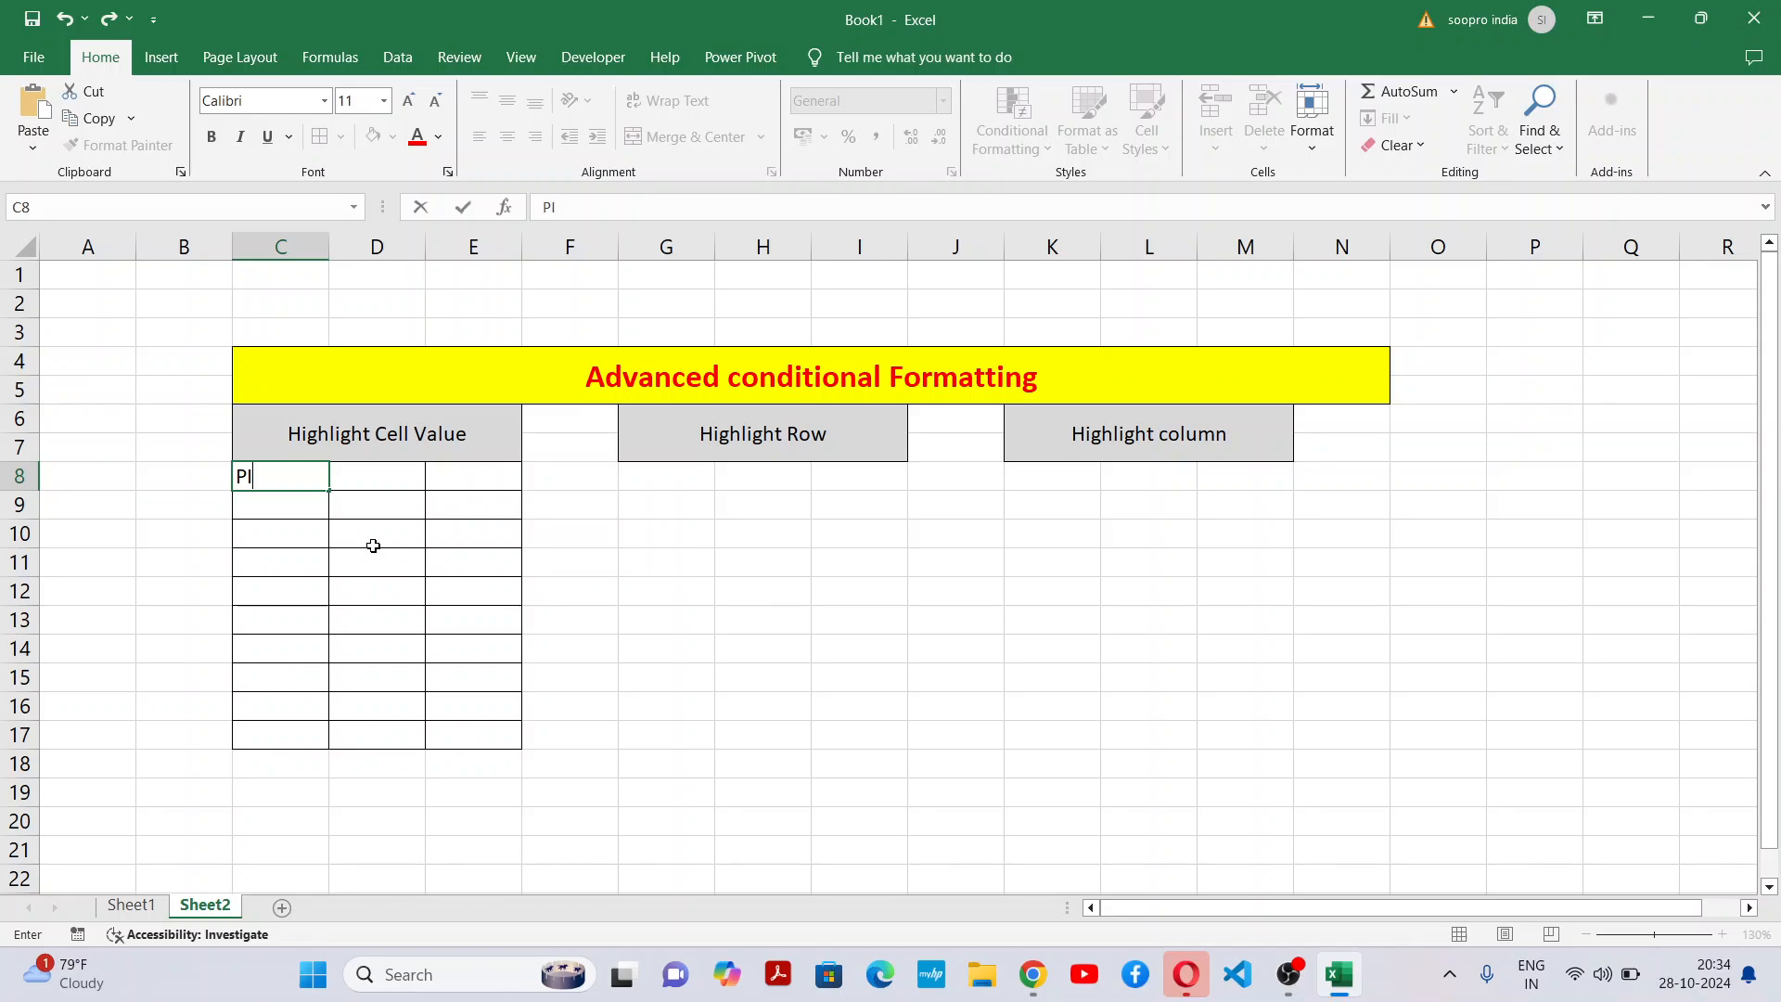
text(D)
key(Tab)
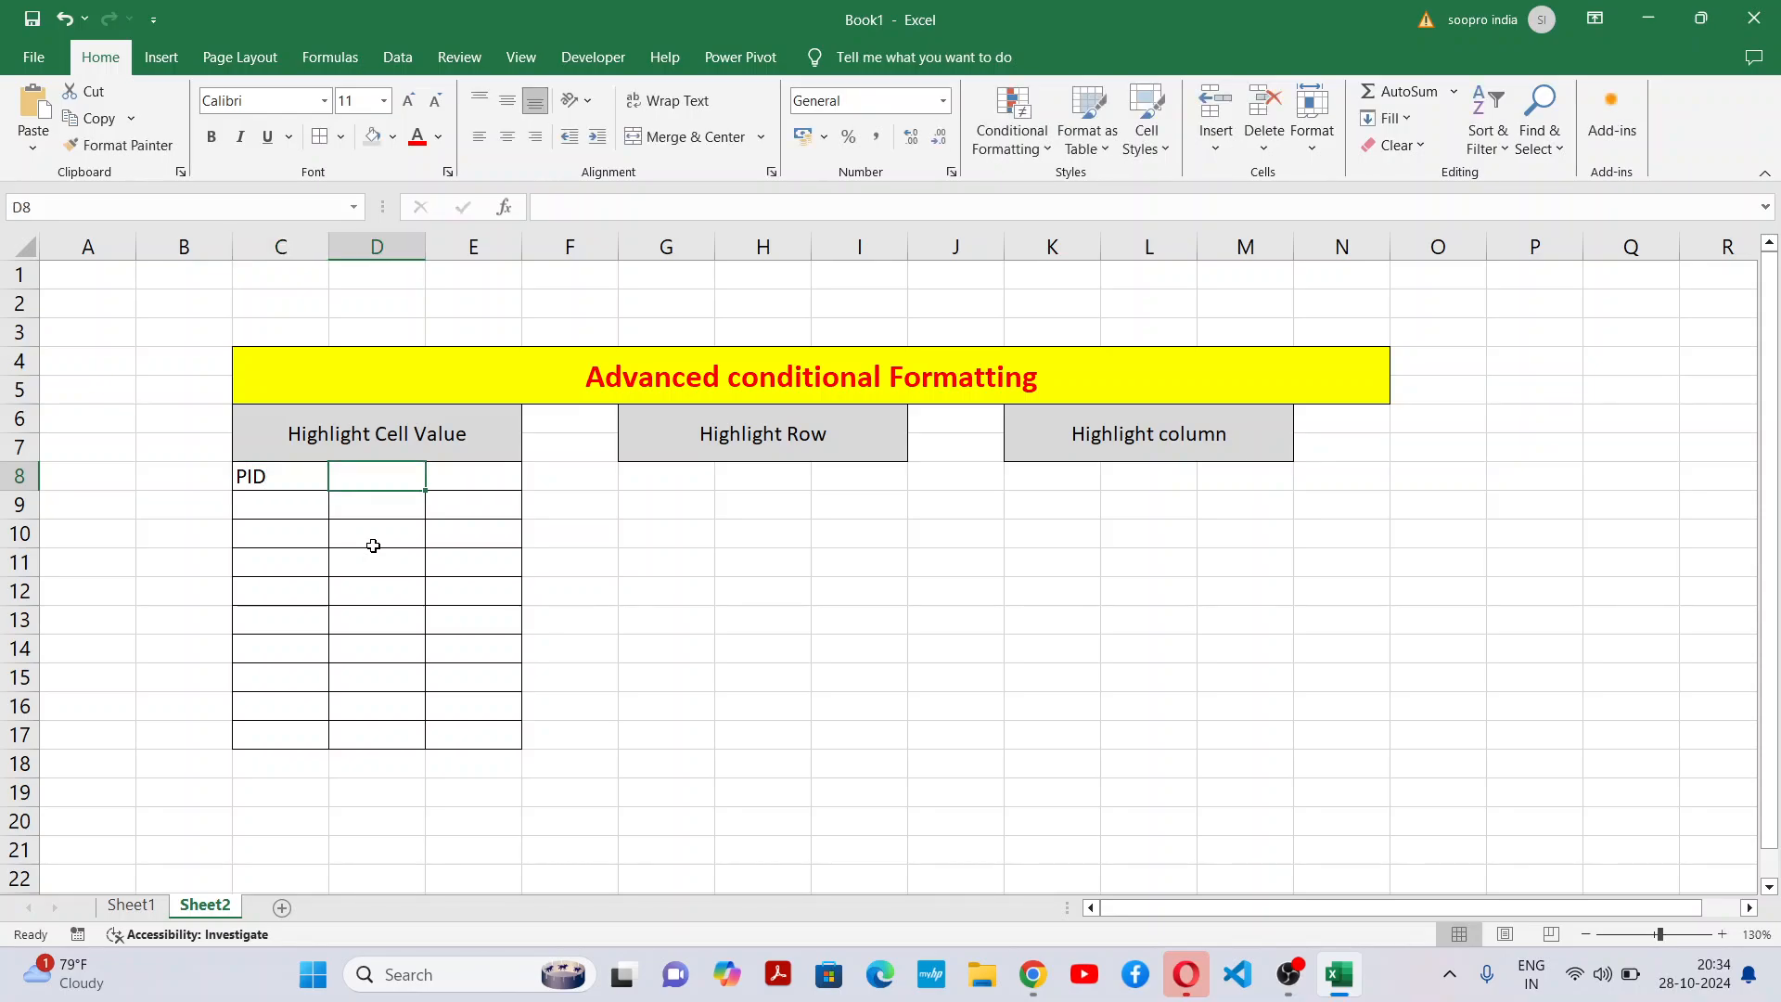
text(Pro)
key(BackSpace)
text(roduct)
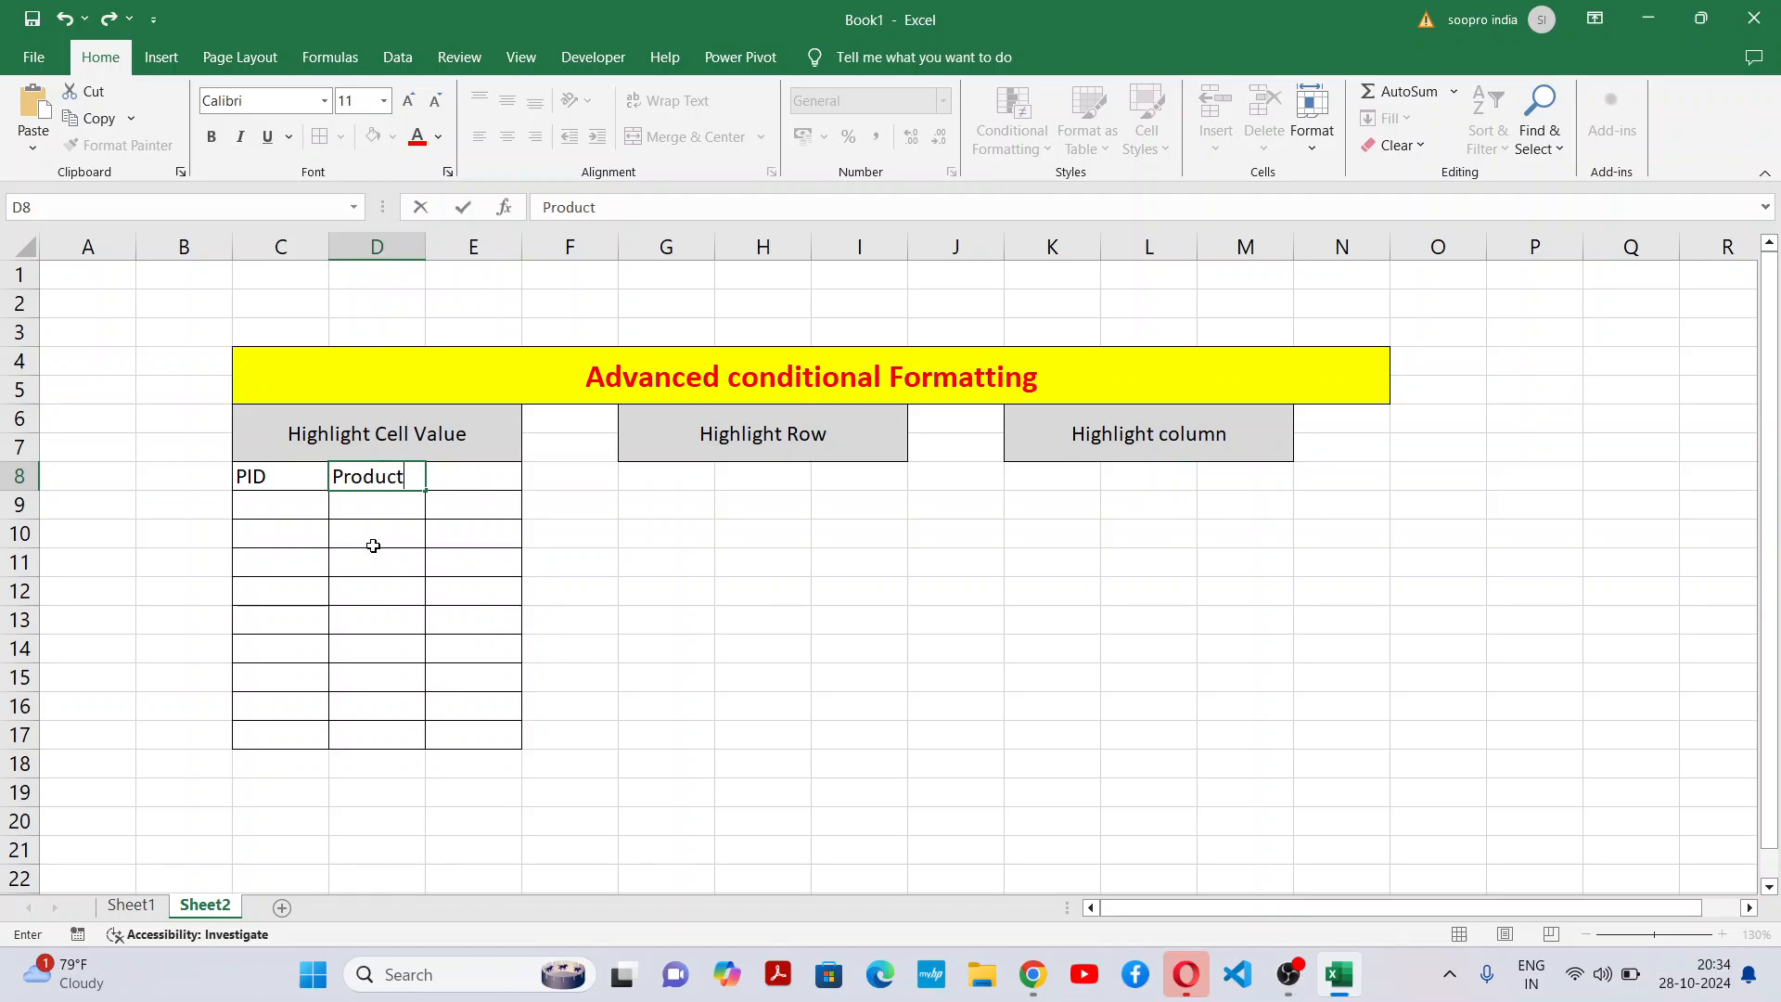
key(Tab)
text(Pri)
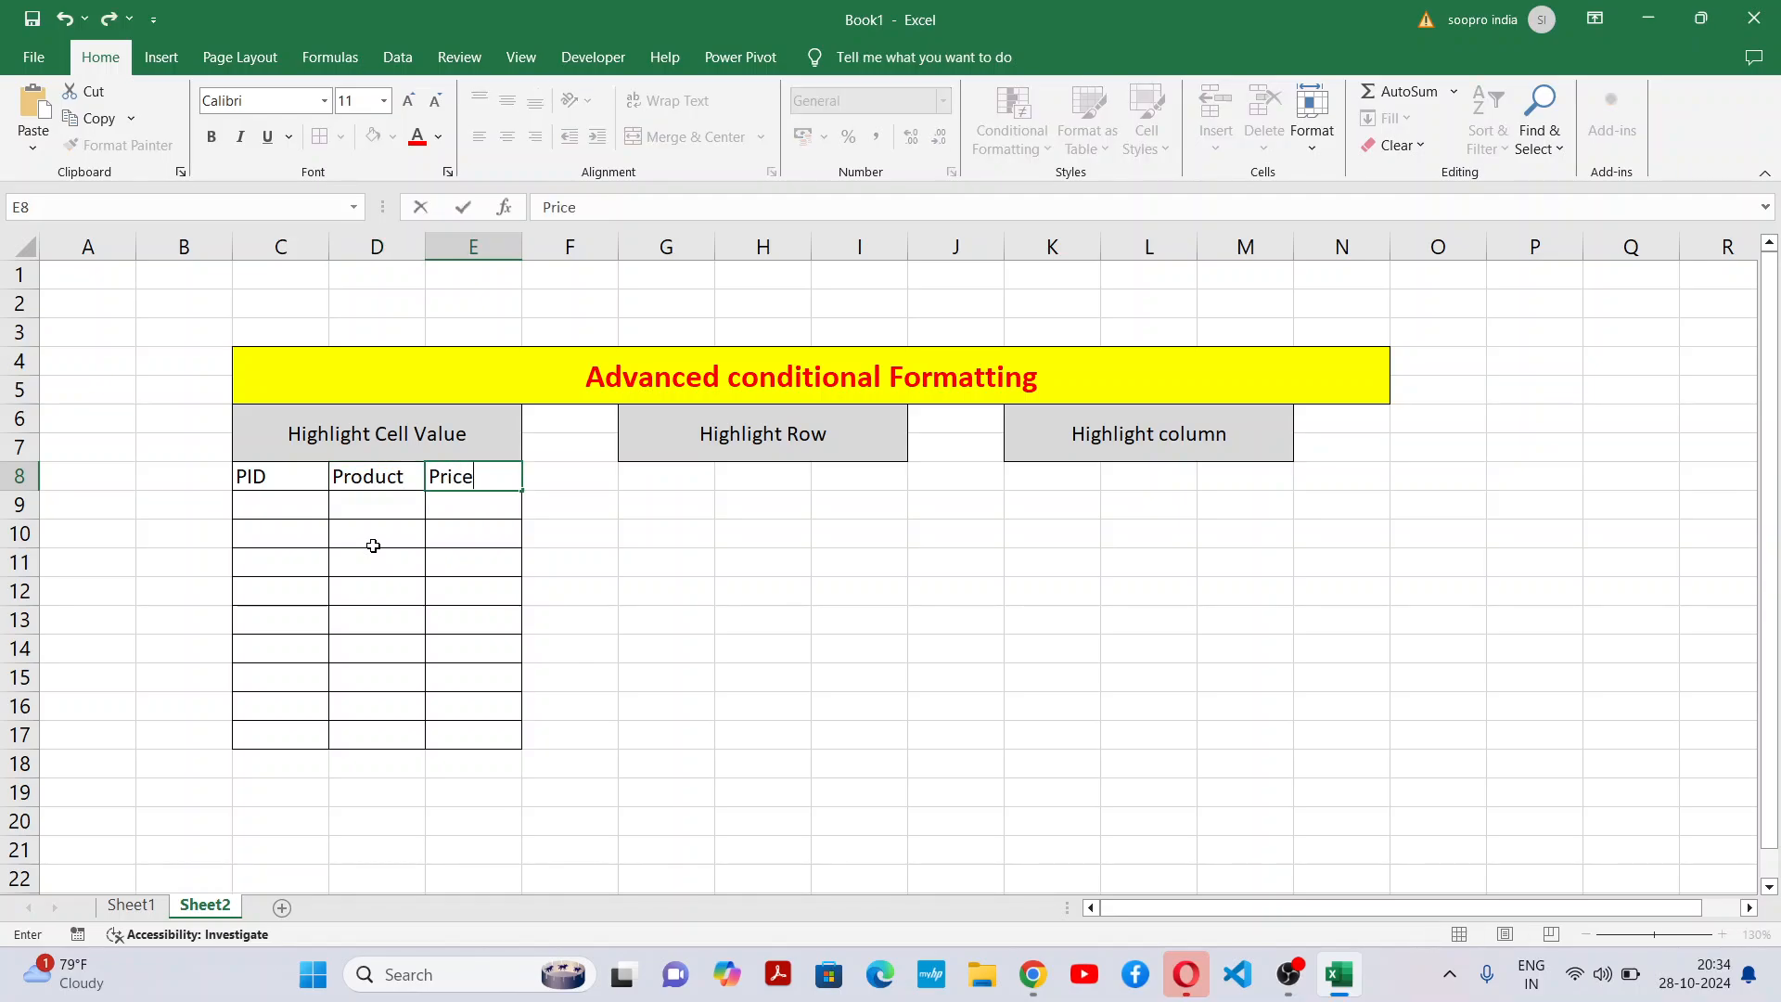
text(ce)
key(Return)
Fill row 9 of the table with PID 1, product Mouse and price 200.
key(Left)
key(Left)
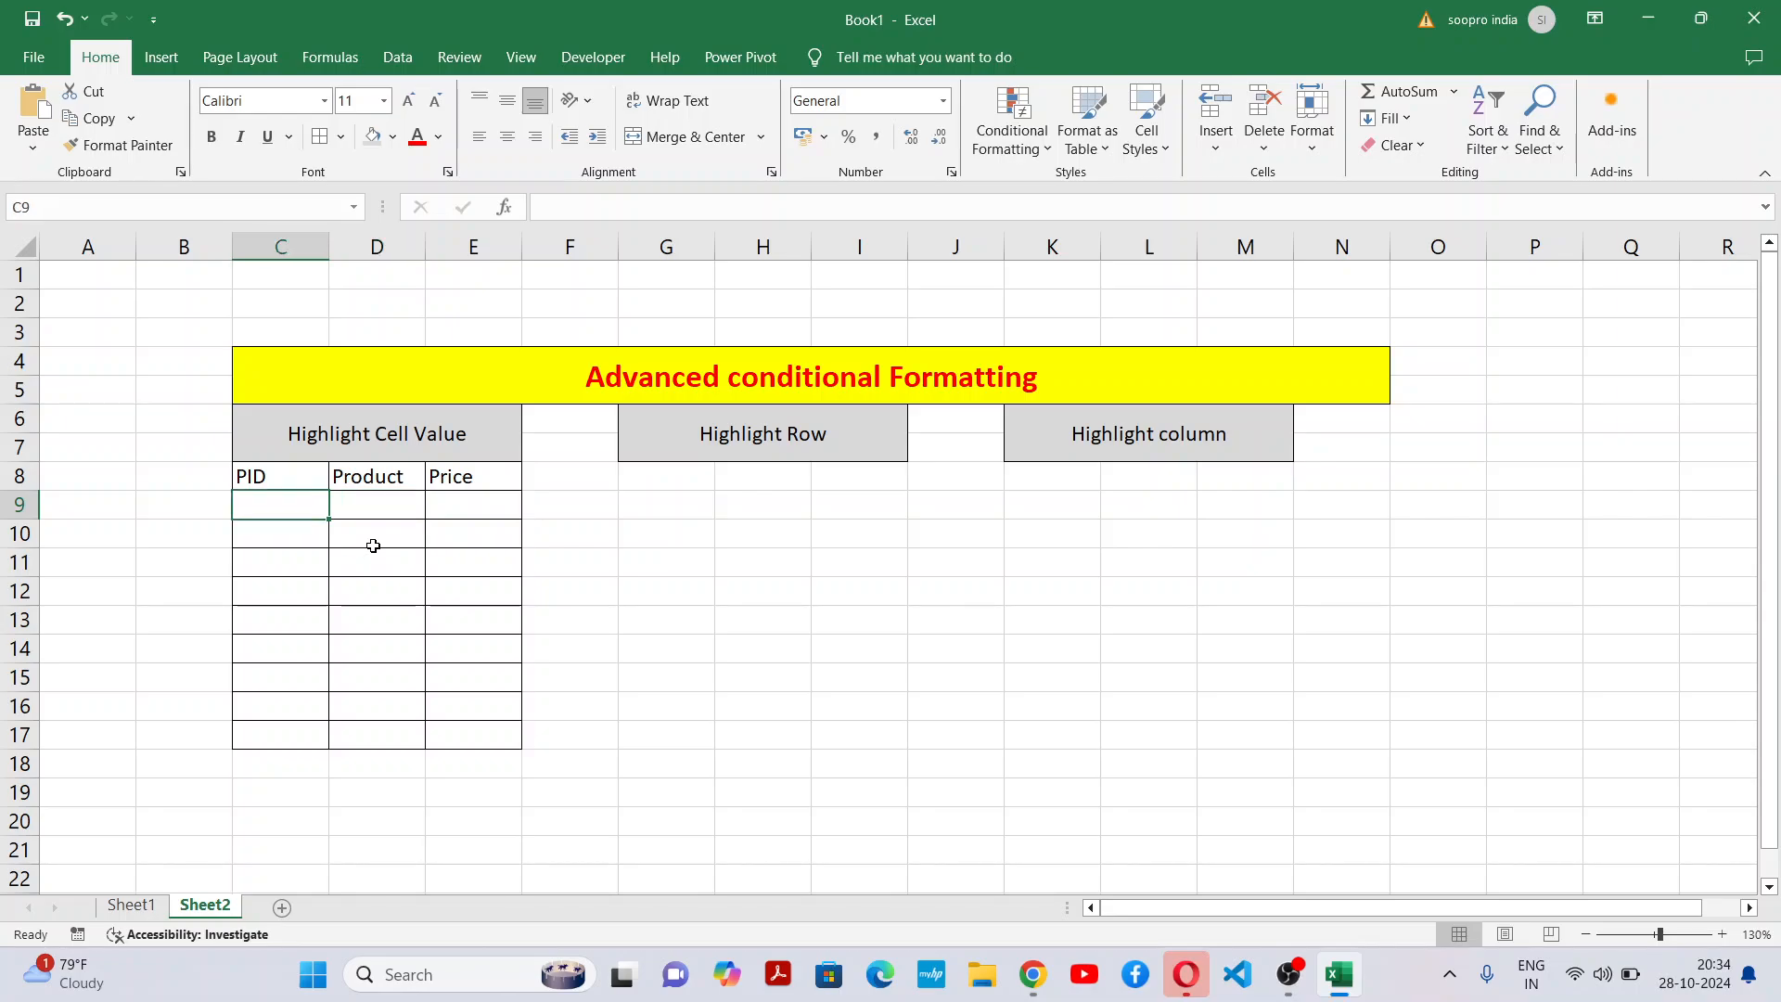
text(M001)
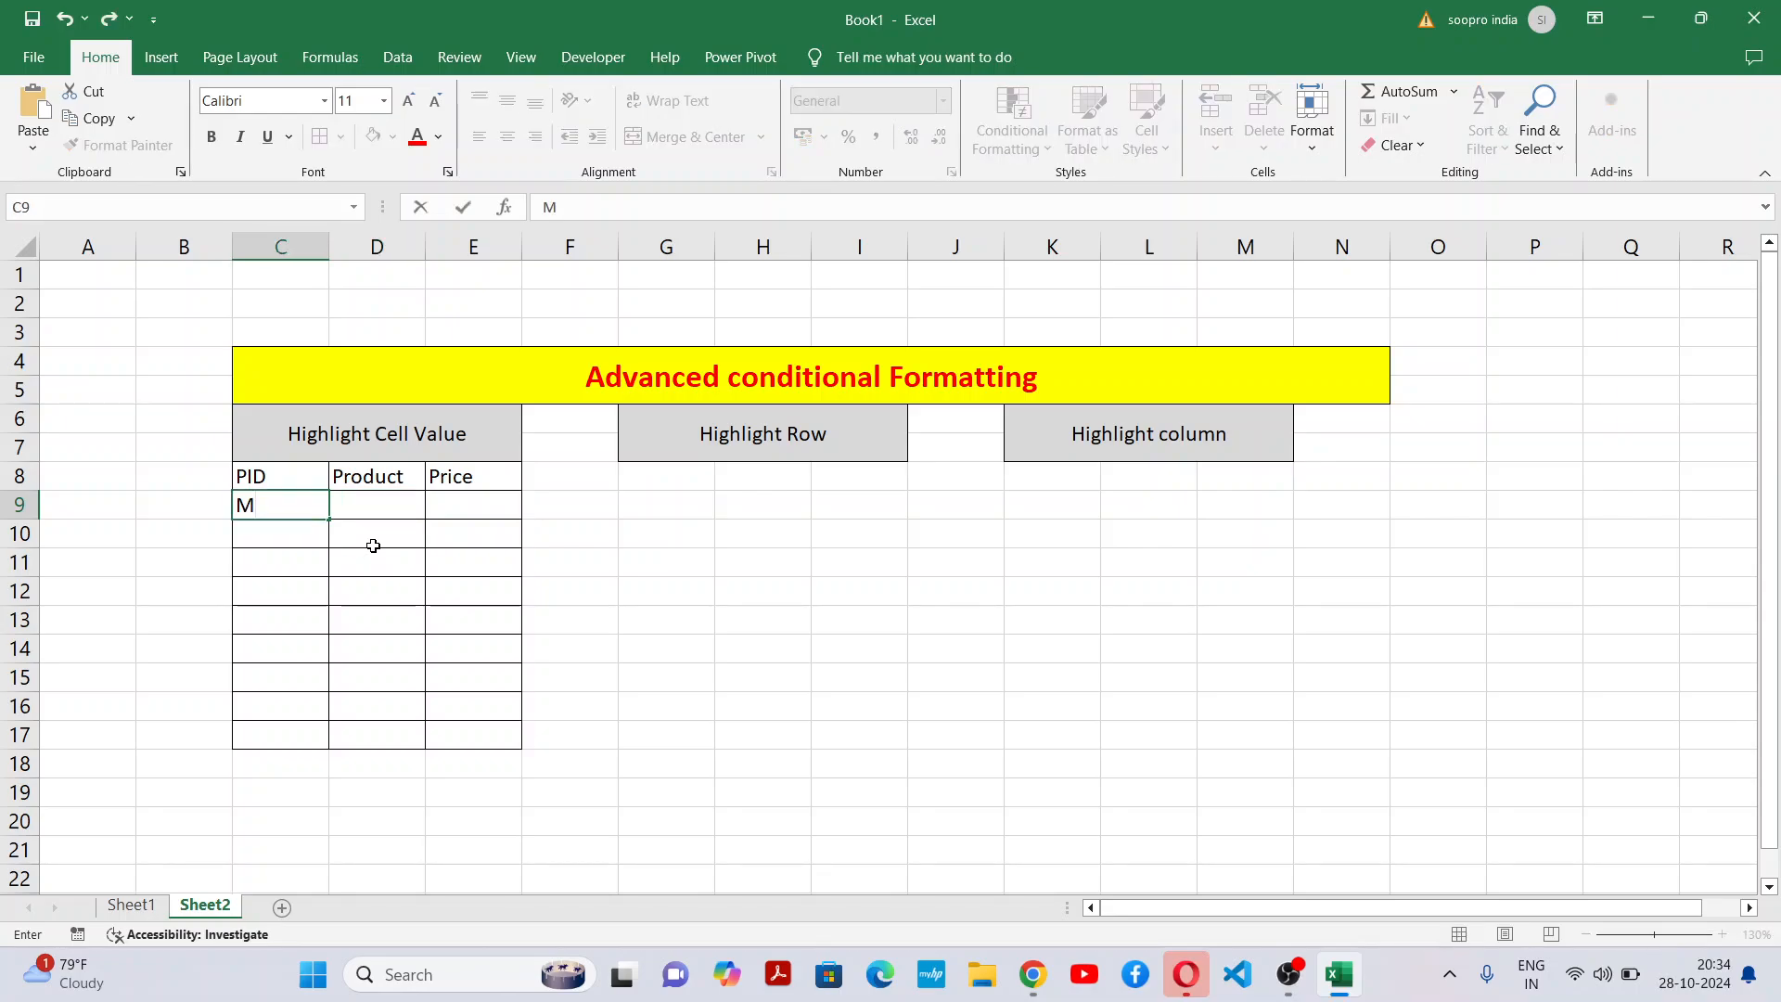
key(BackSpace)
key(BackSpace)
key(BackSpace)
key(BackSpace)
key(Tab)
text(Mouse)
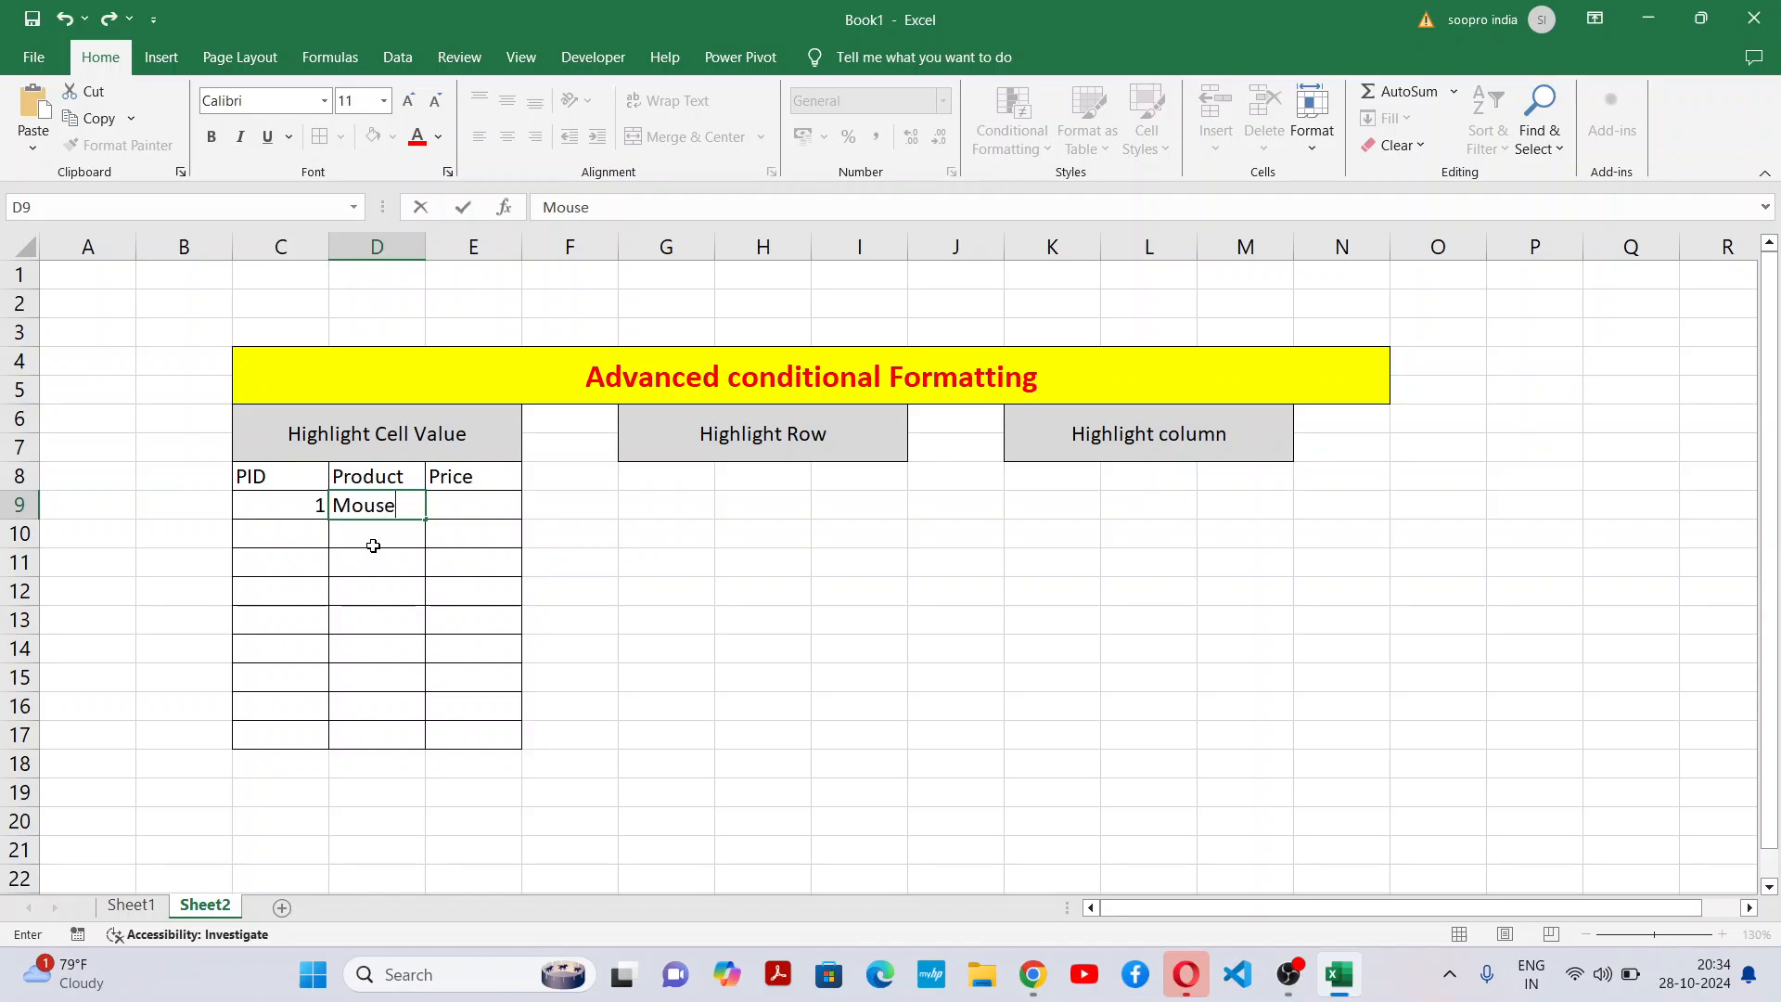
key(Tab)
text(200)
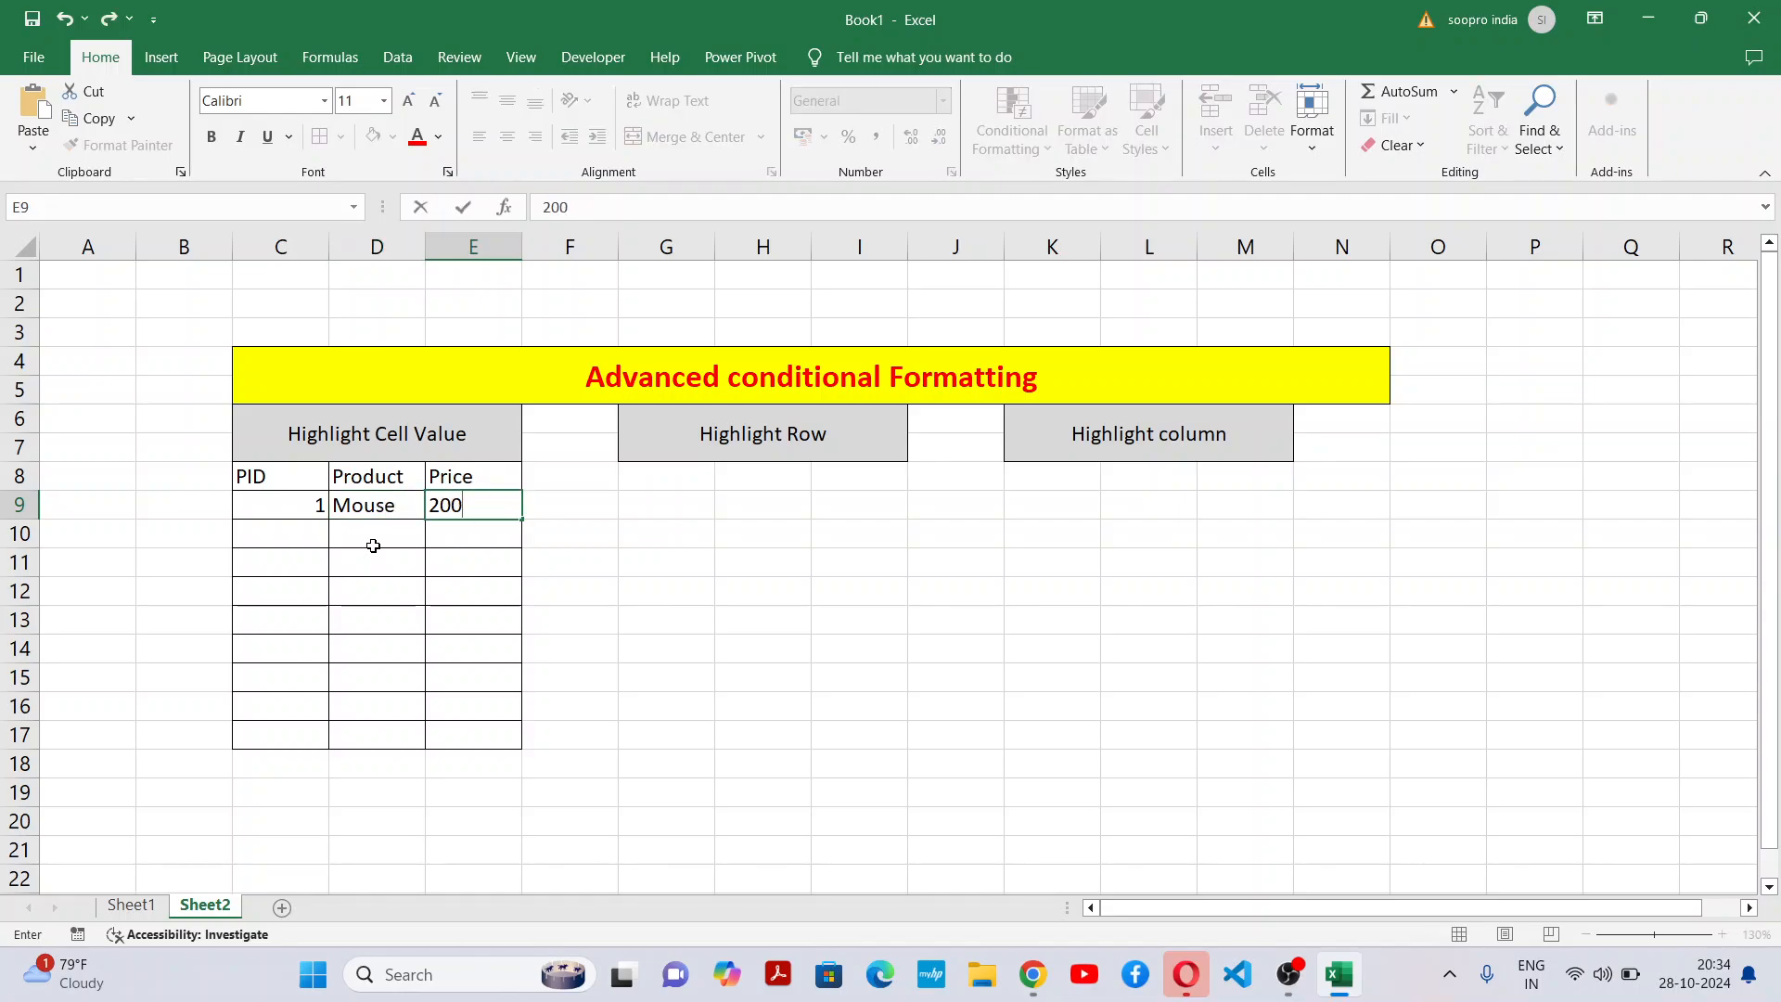
key(Return)
Fill row 10 of the table with PID 2, product Keyboard and price 500.
text(2)
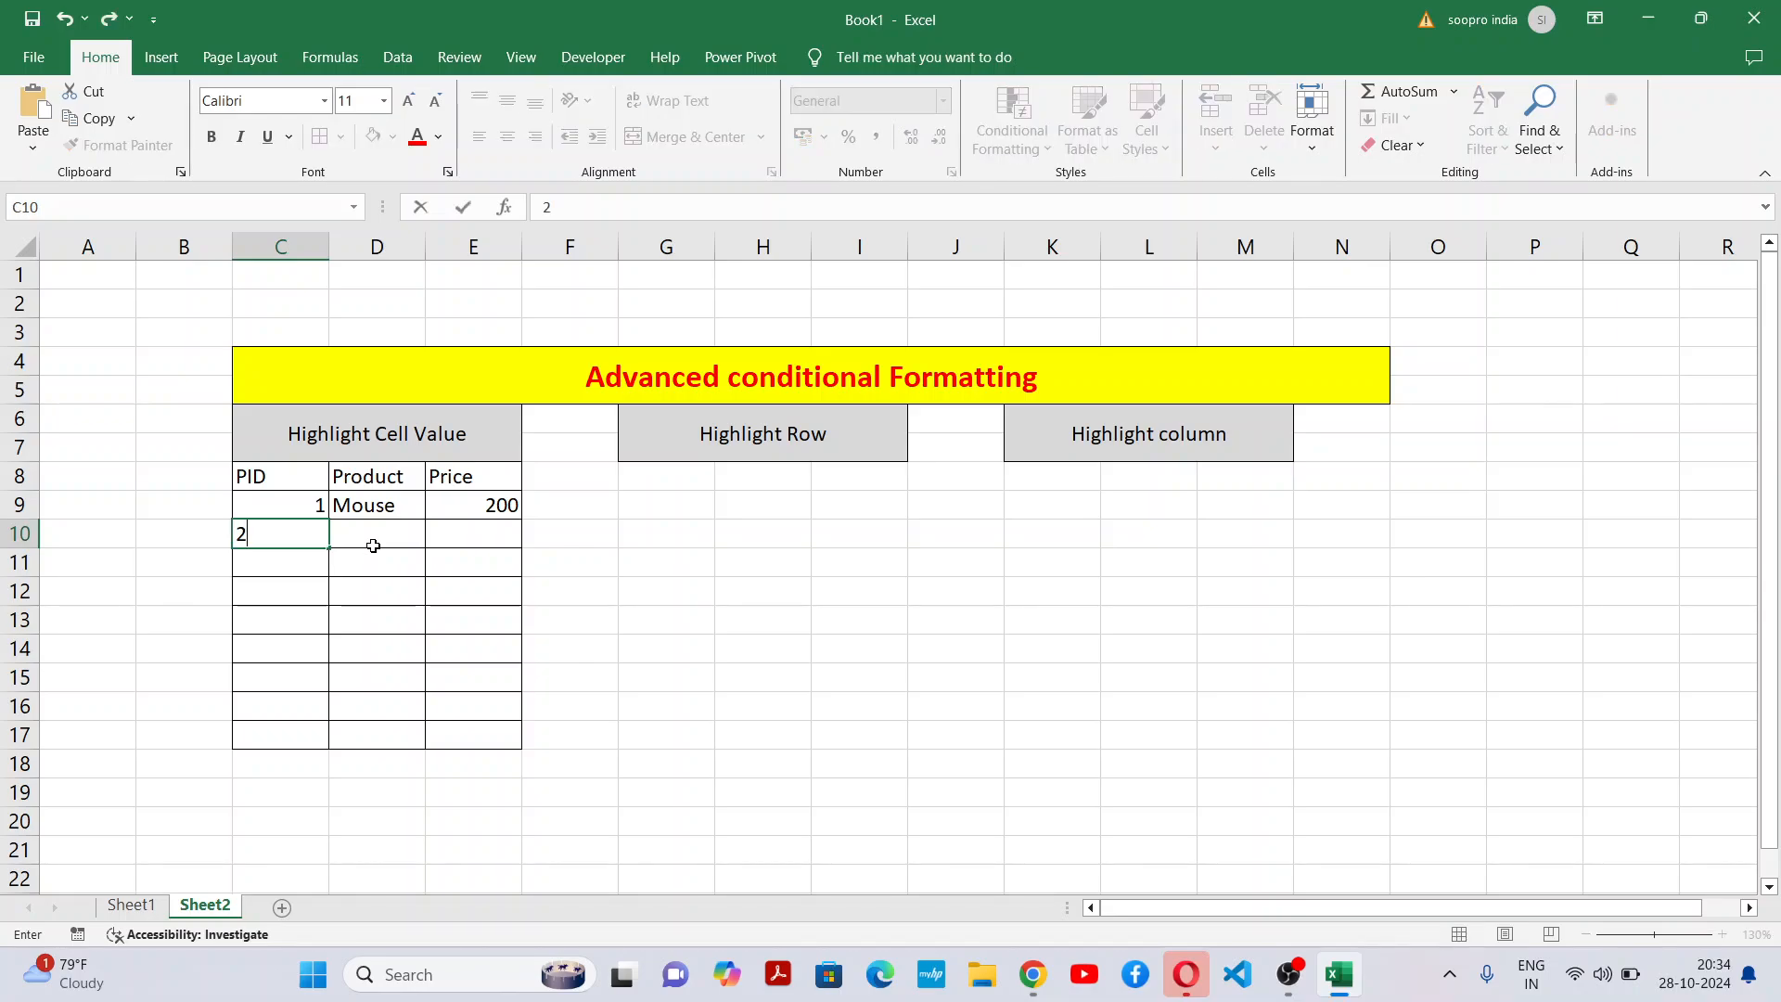
key(Tab)
key(Tab)
click(373, 546)
text(K)
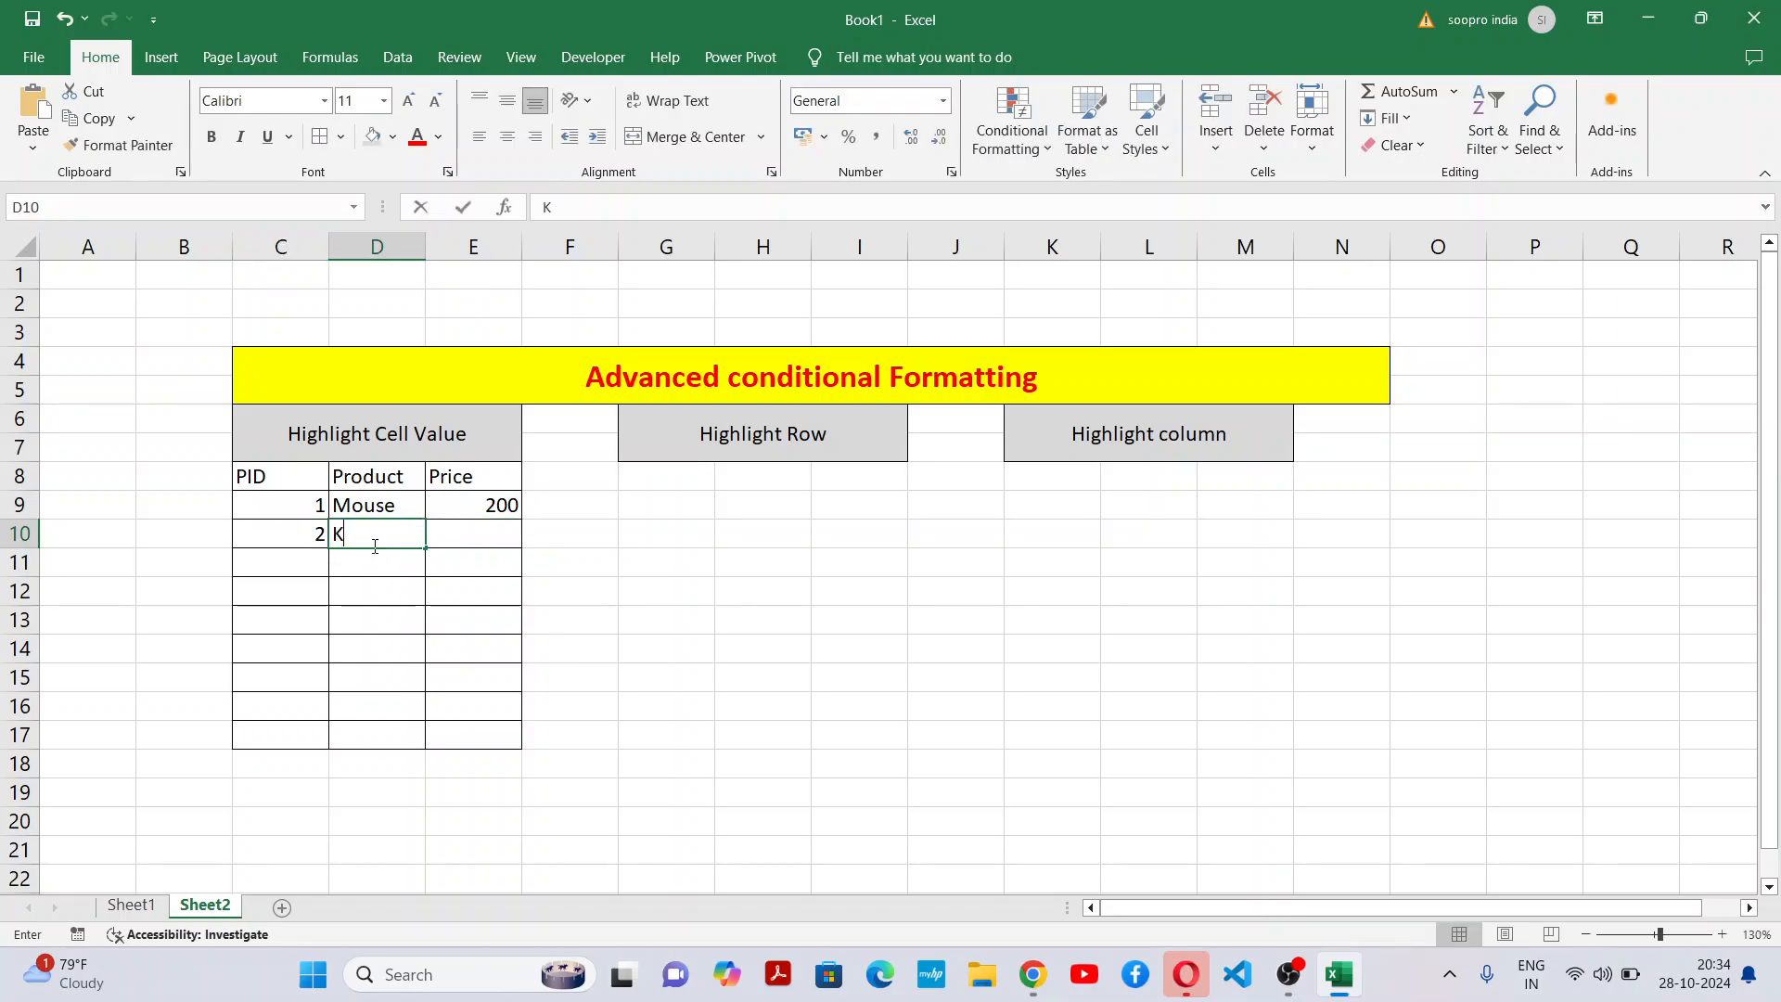
text(eyboard)
key(Tab)
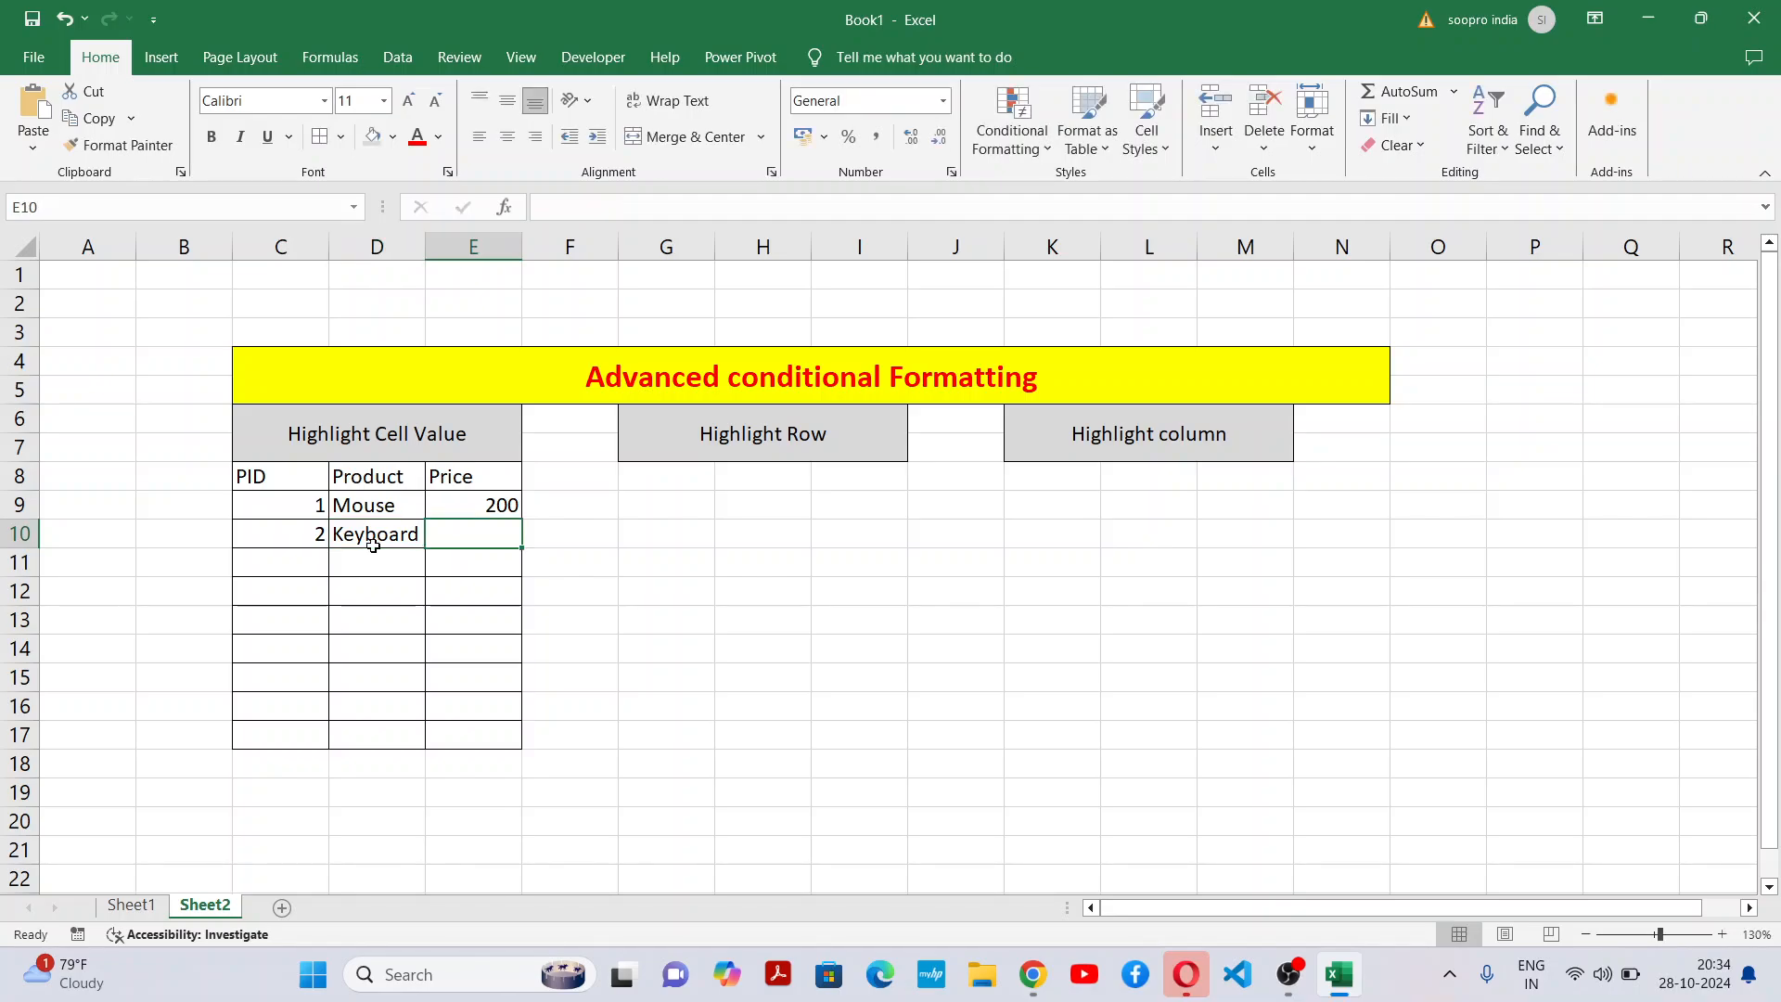
text(500)
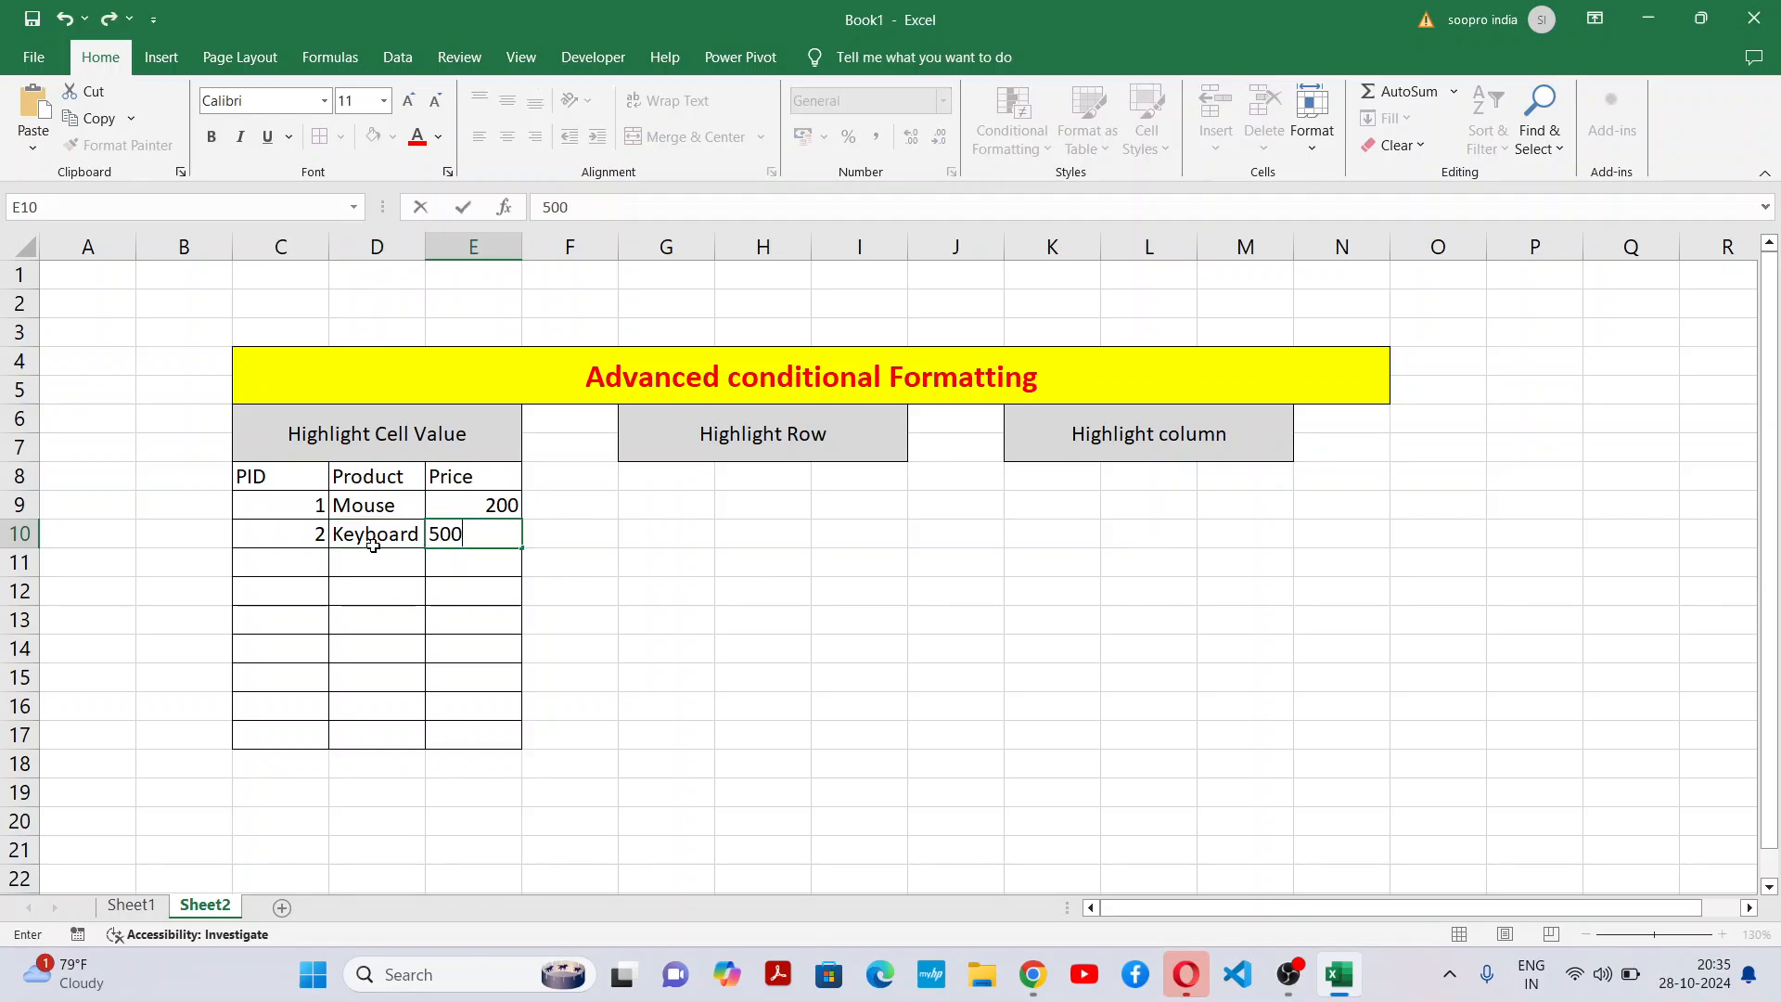
key(Return)
Fill row 11 of the table with PID 3, product Speaker and price 200.
text(3)
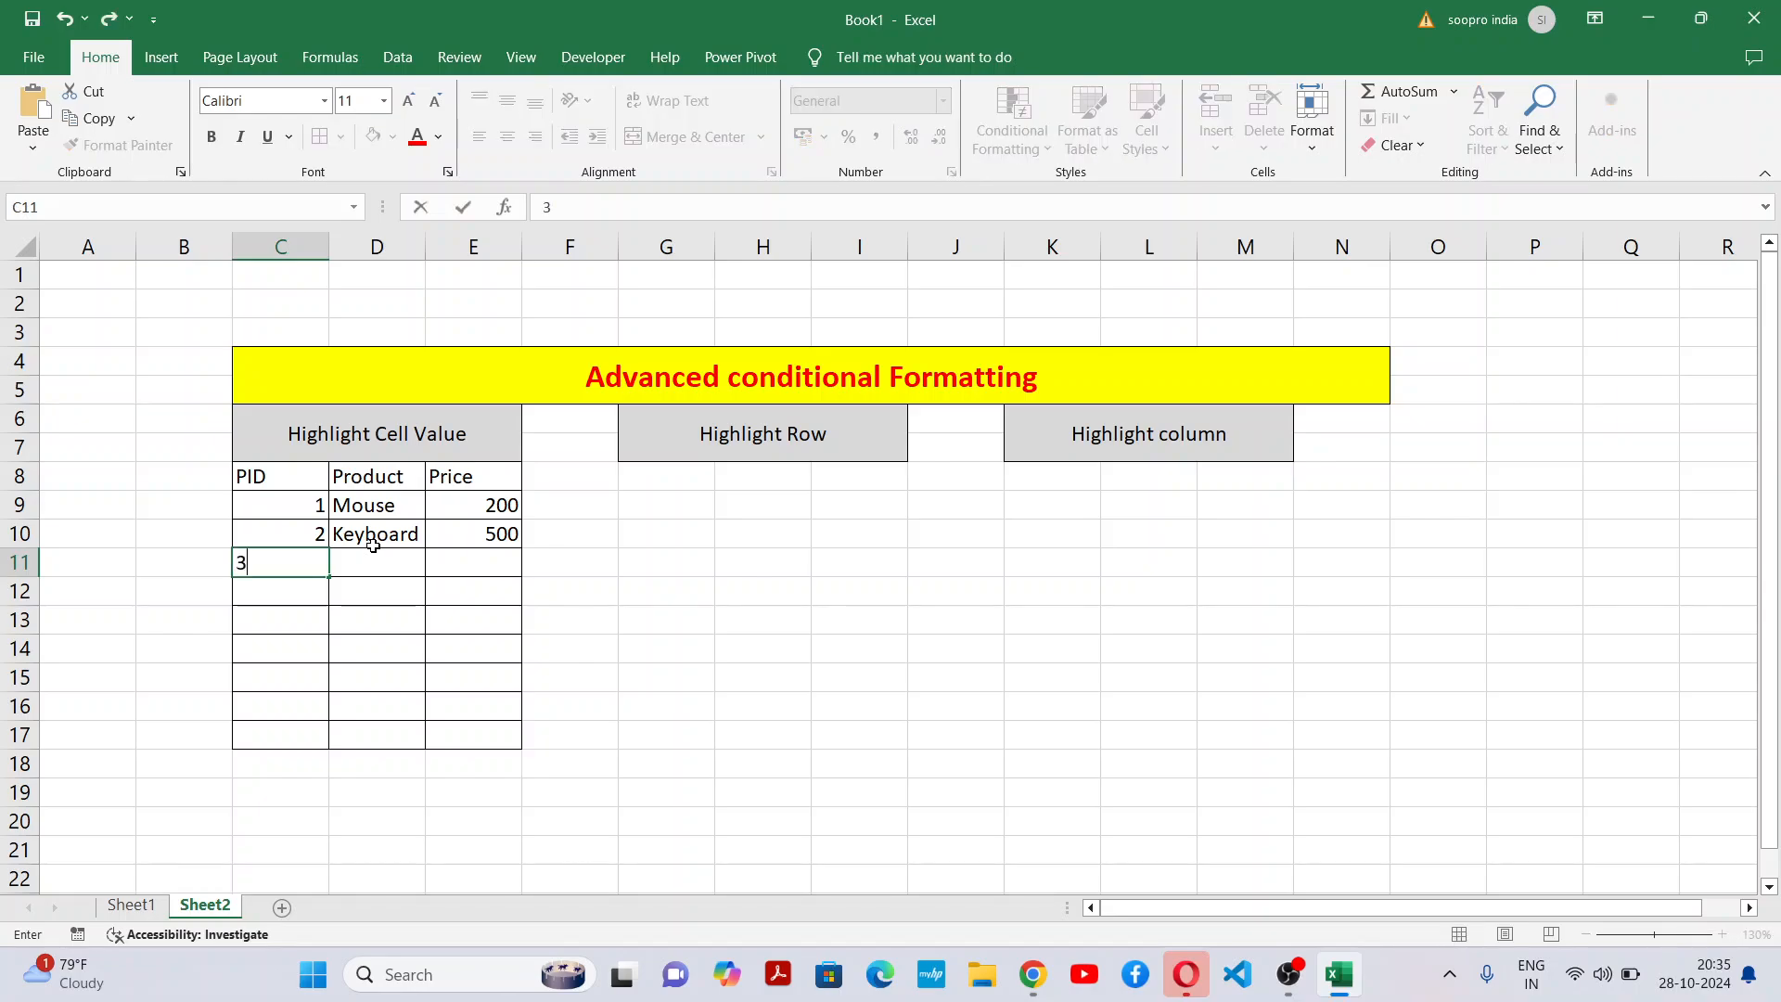
key(Tab)
text(S)
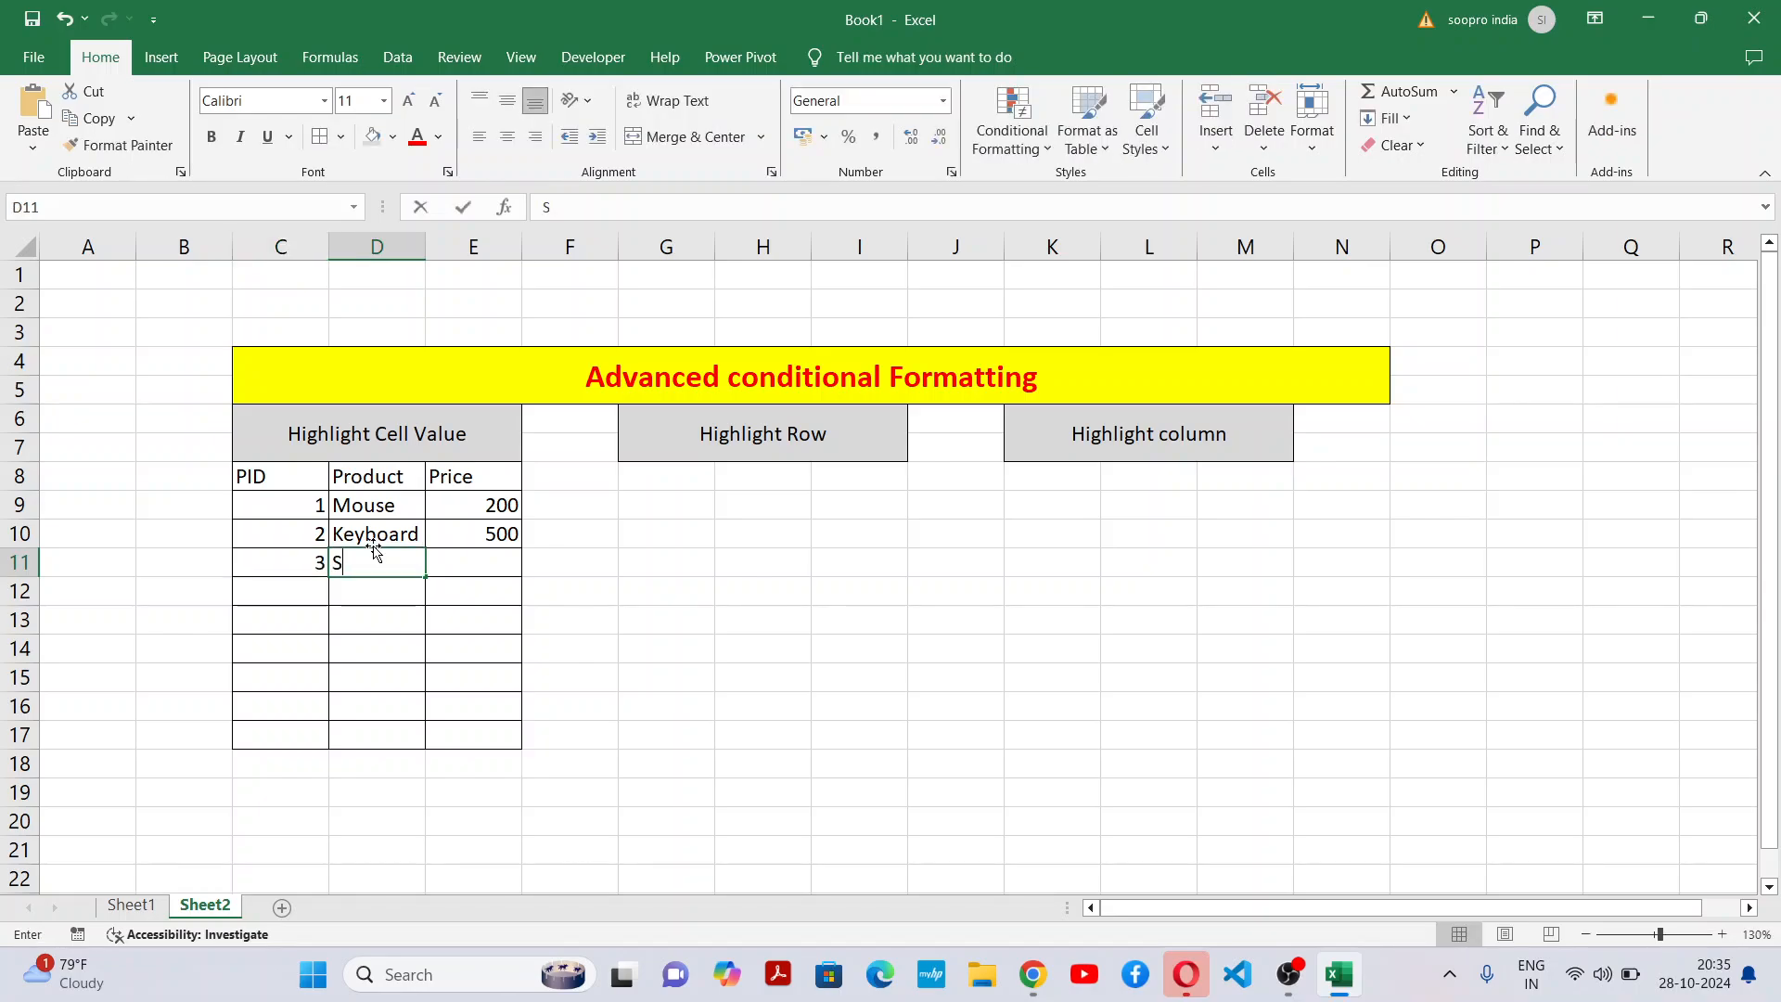
text(peasker)
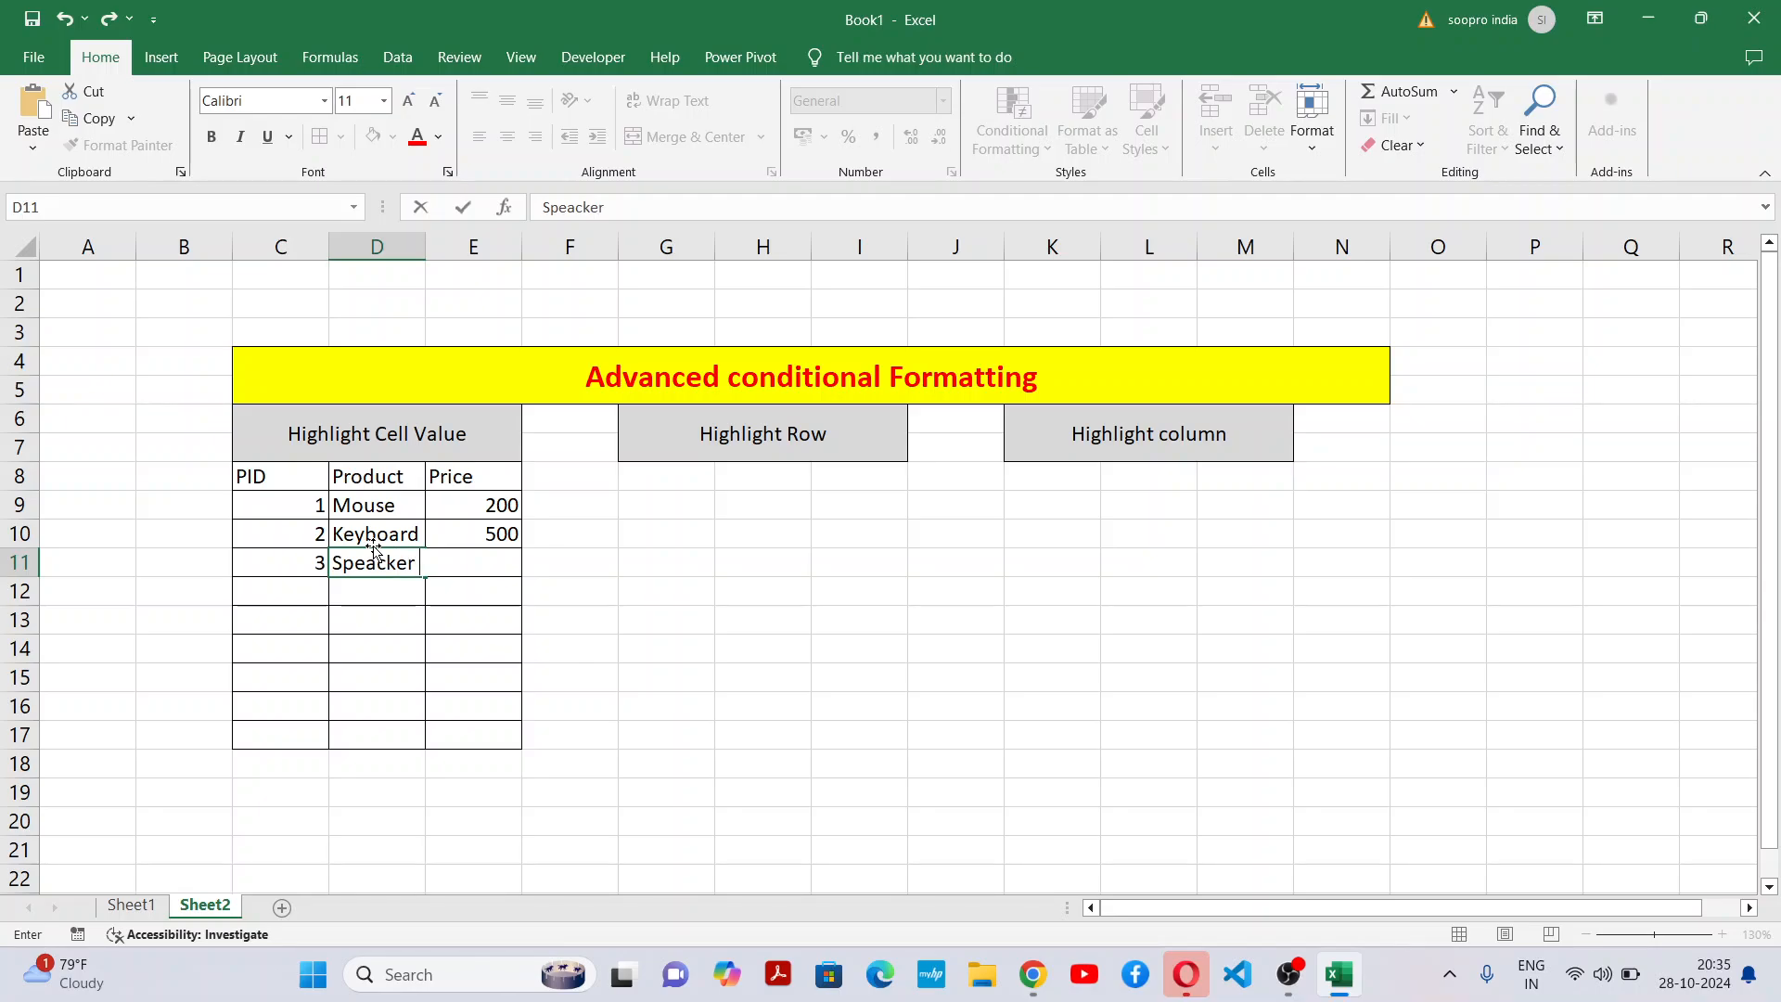
key(BackSpace)
key(BackSpace)
key(BackSpace)
key(BackSpace)
text(ker)
key(Tab)
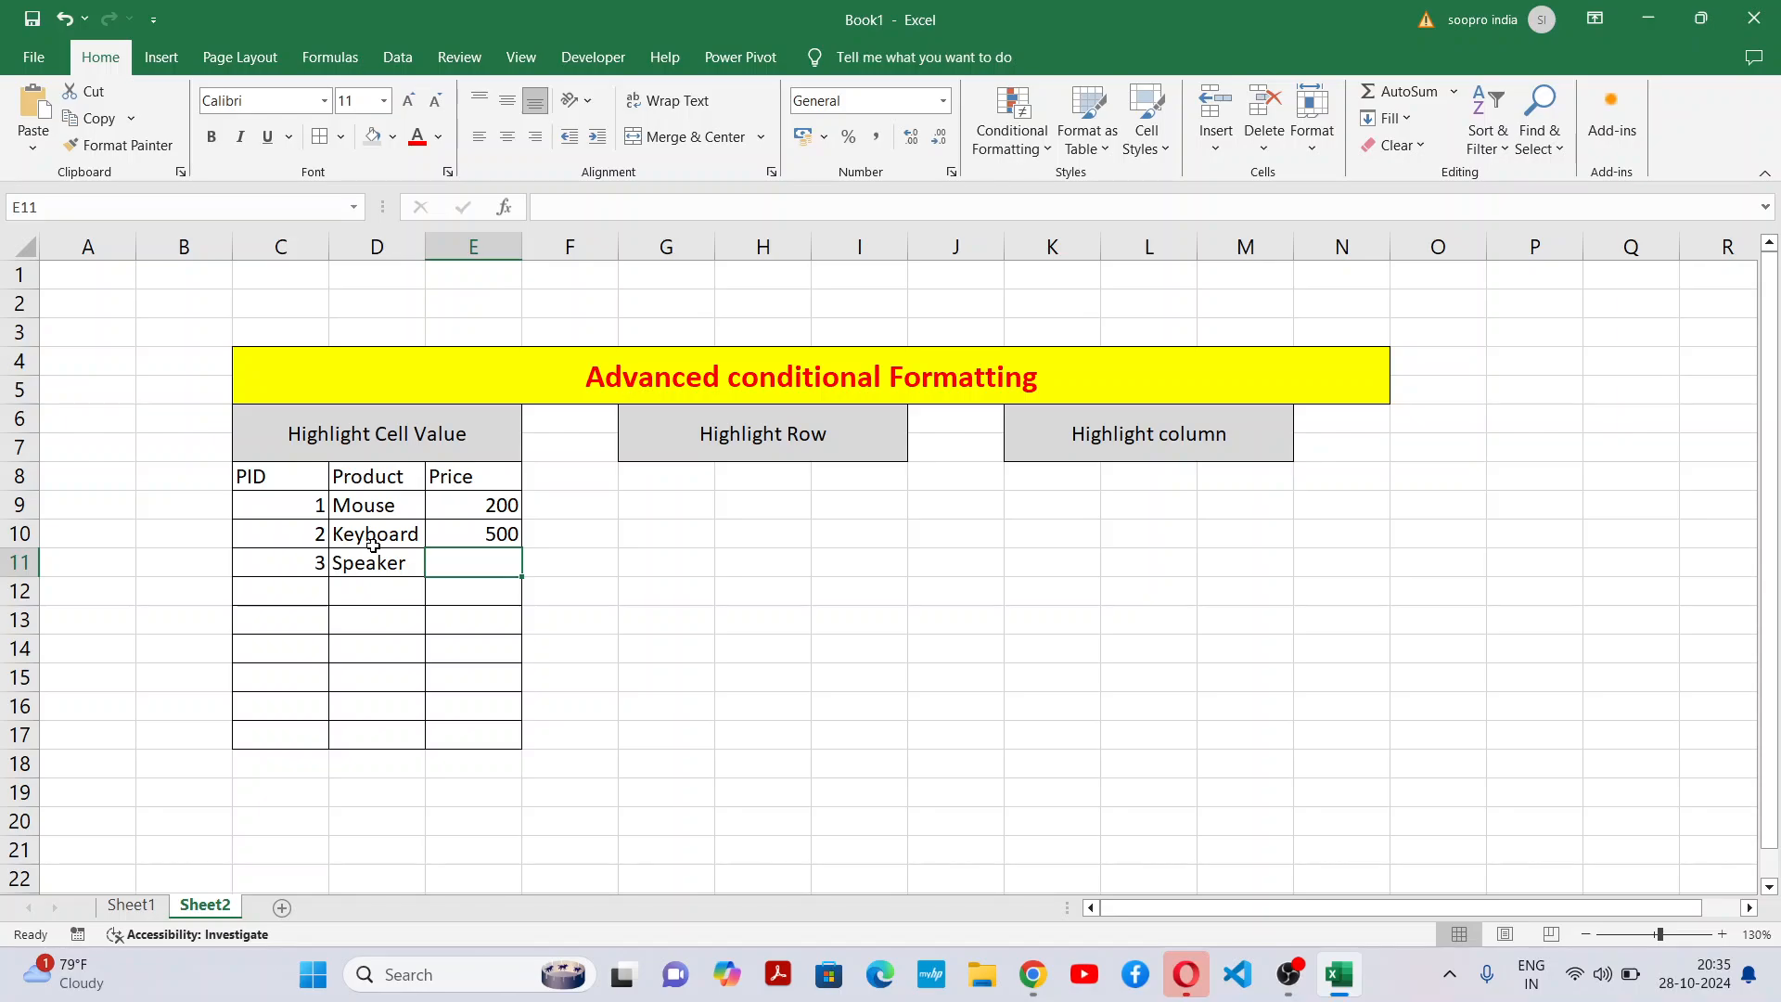
text(200)
key(Return)
key(Left)
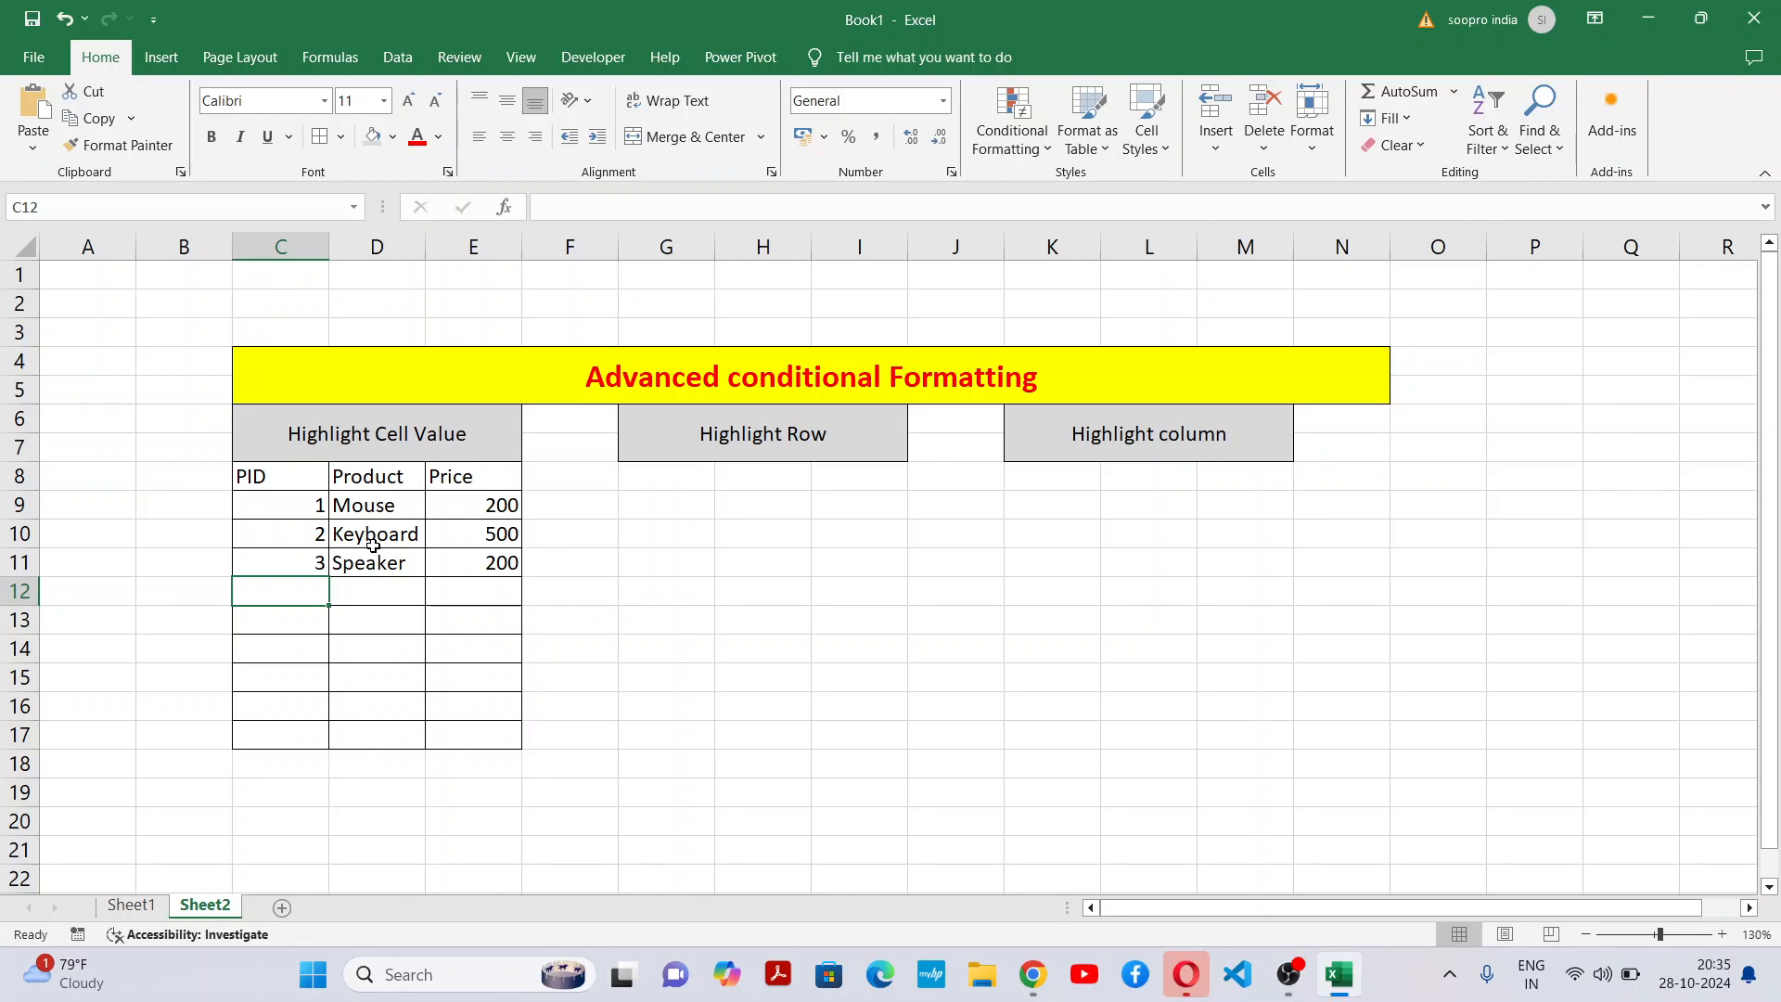
Fill row 12 of the table with PID 4, product Mouse and price 200.
text(3)
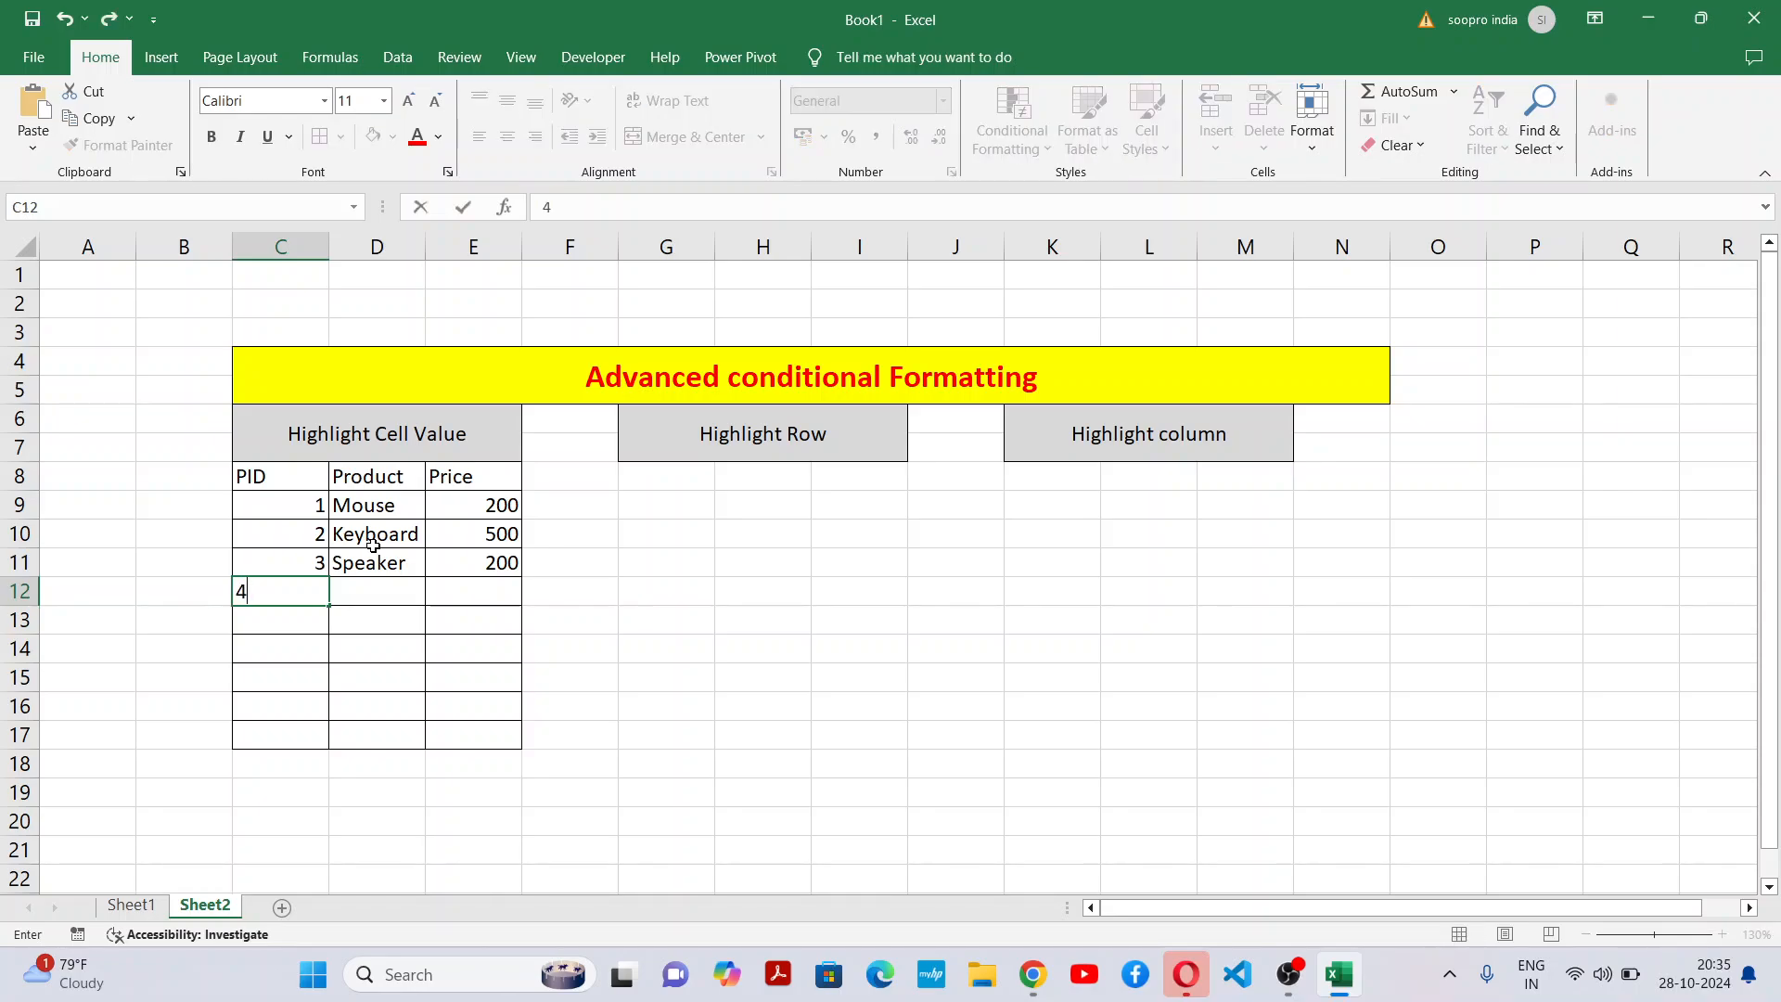
key(Tab)
text(Mouse)
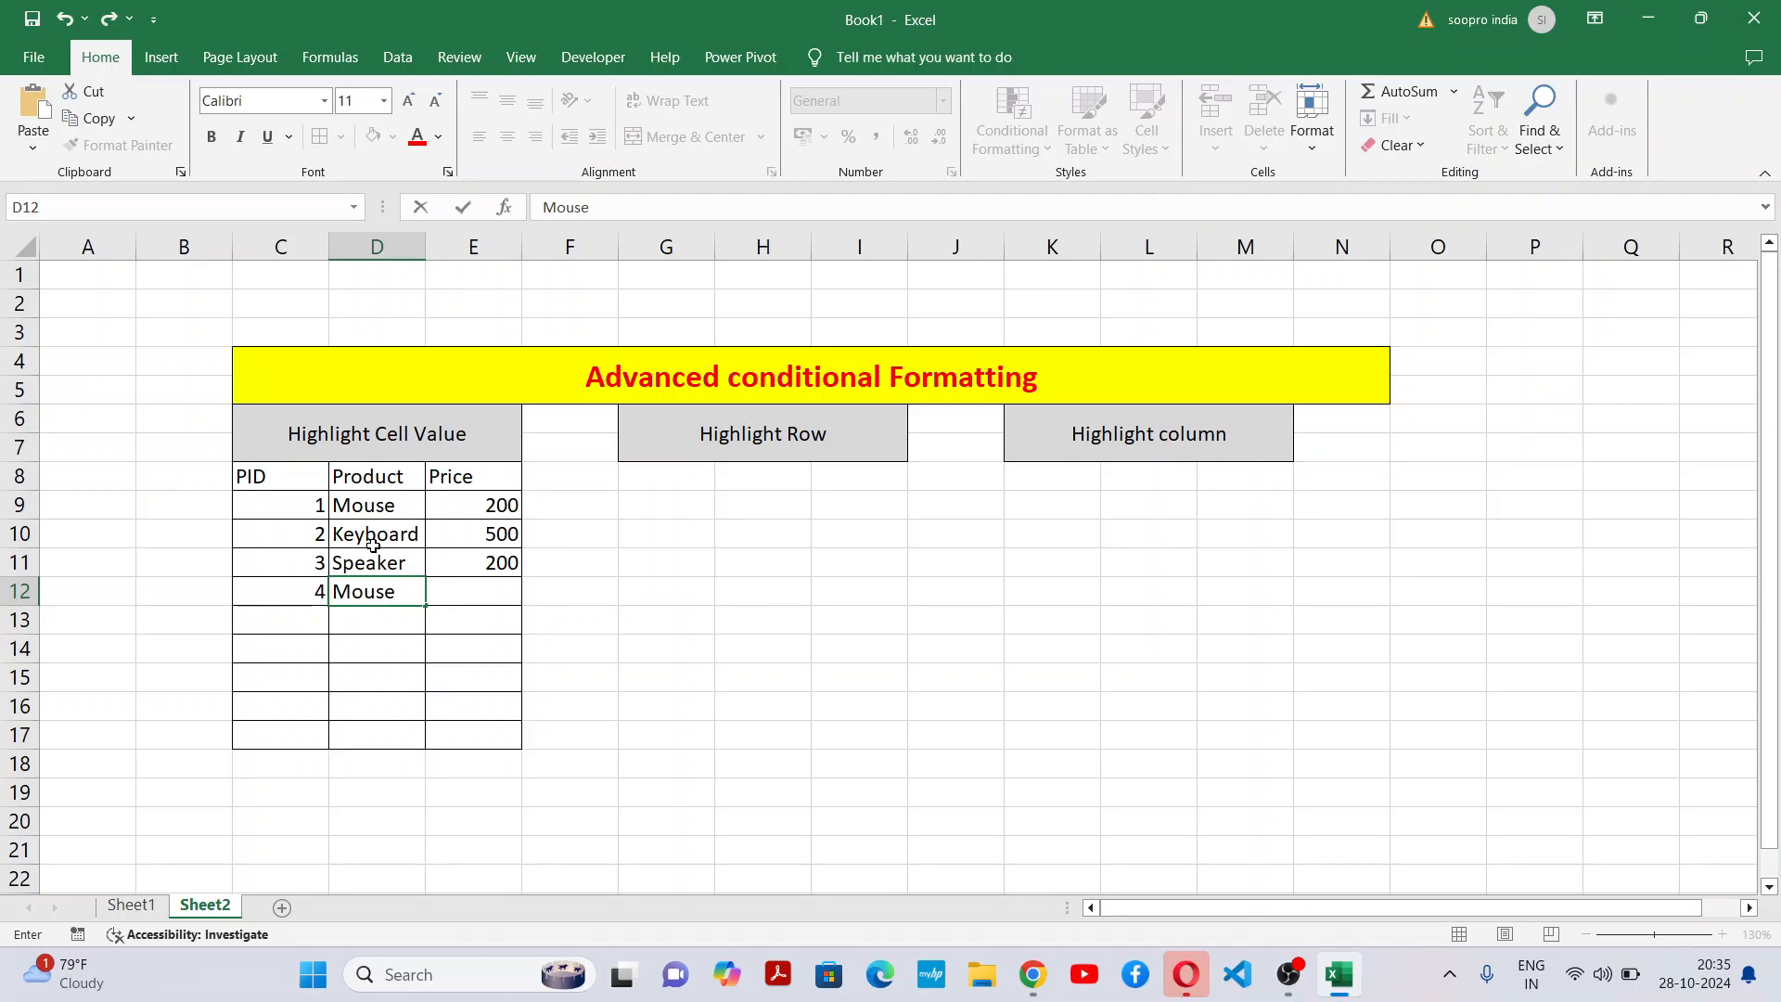
key(Tab)
text(200)
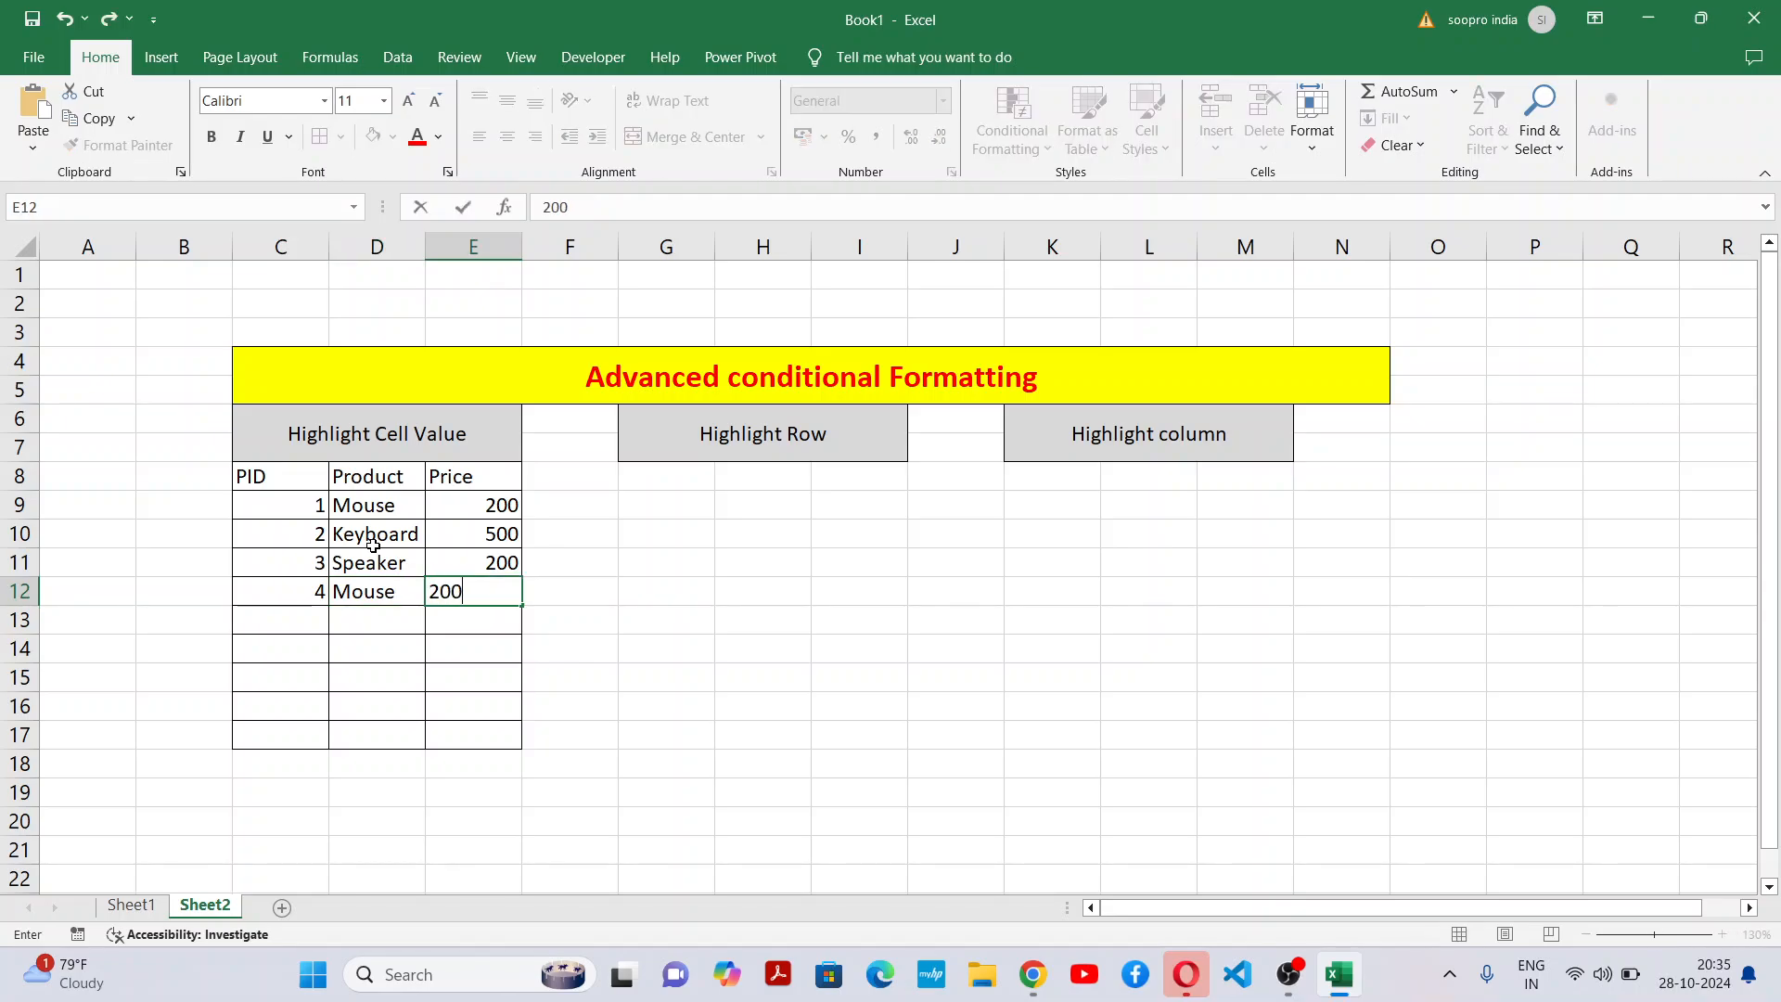
key(Return)
key(Left)
key(Left)
Fill row 13 of the table with PID 5, product Keyboard and price 500.
text(5)
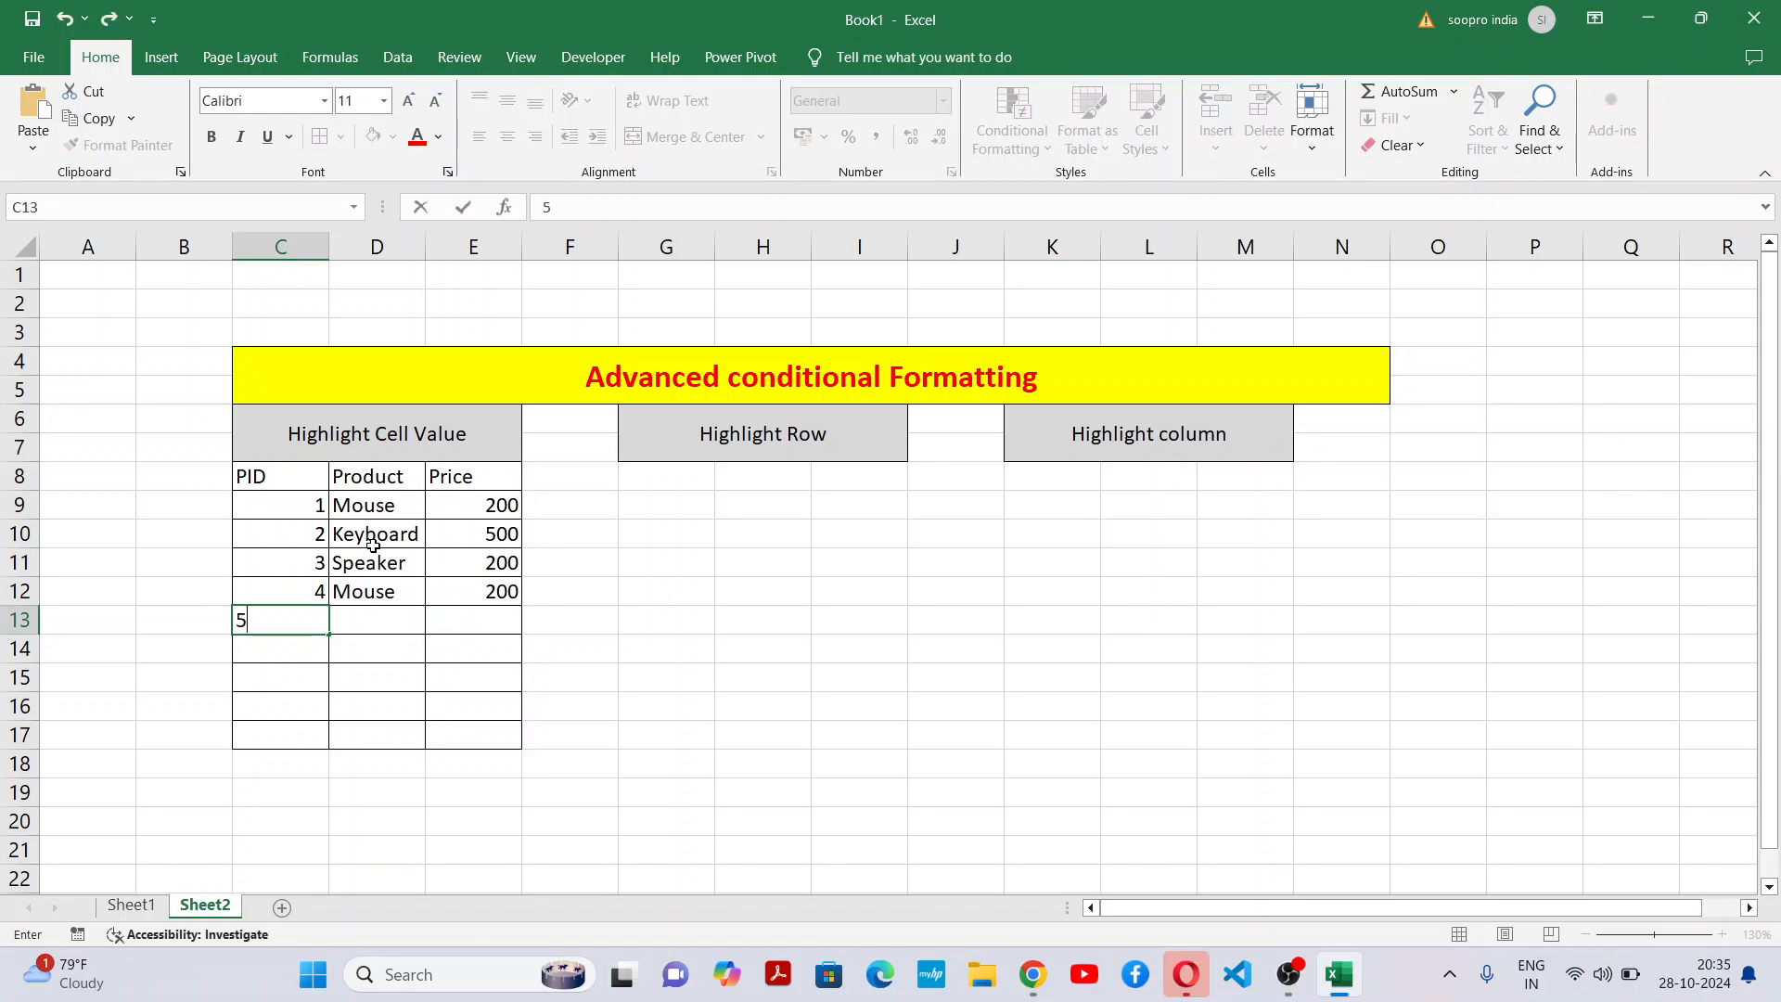
key(Tab)
text(Keyboard)
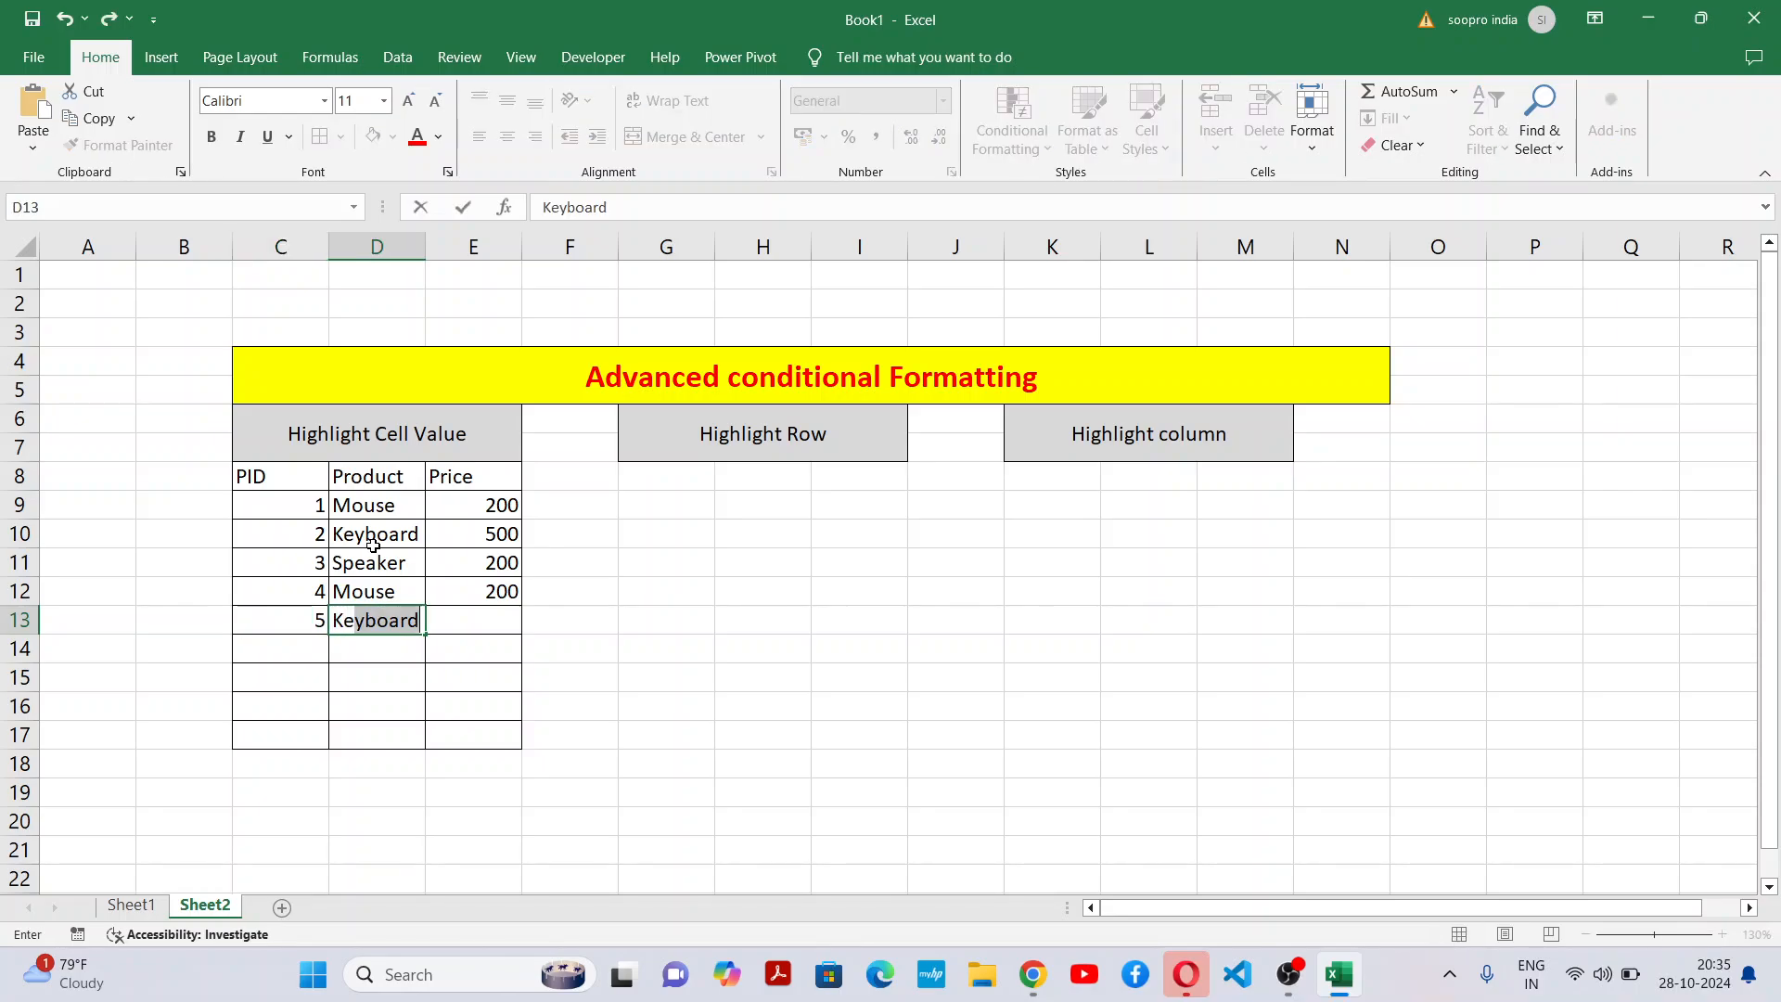
key(Tab)
text(500)
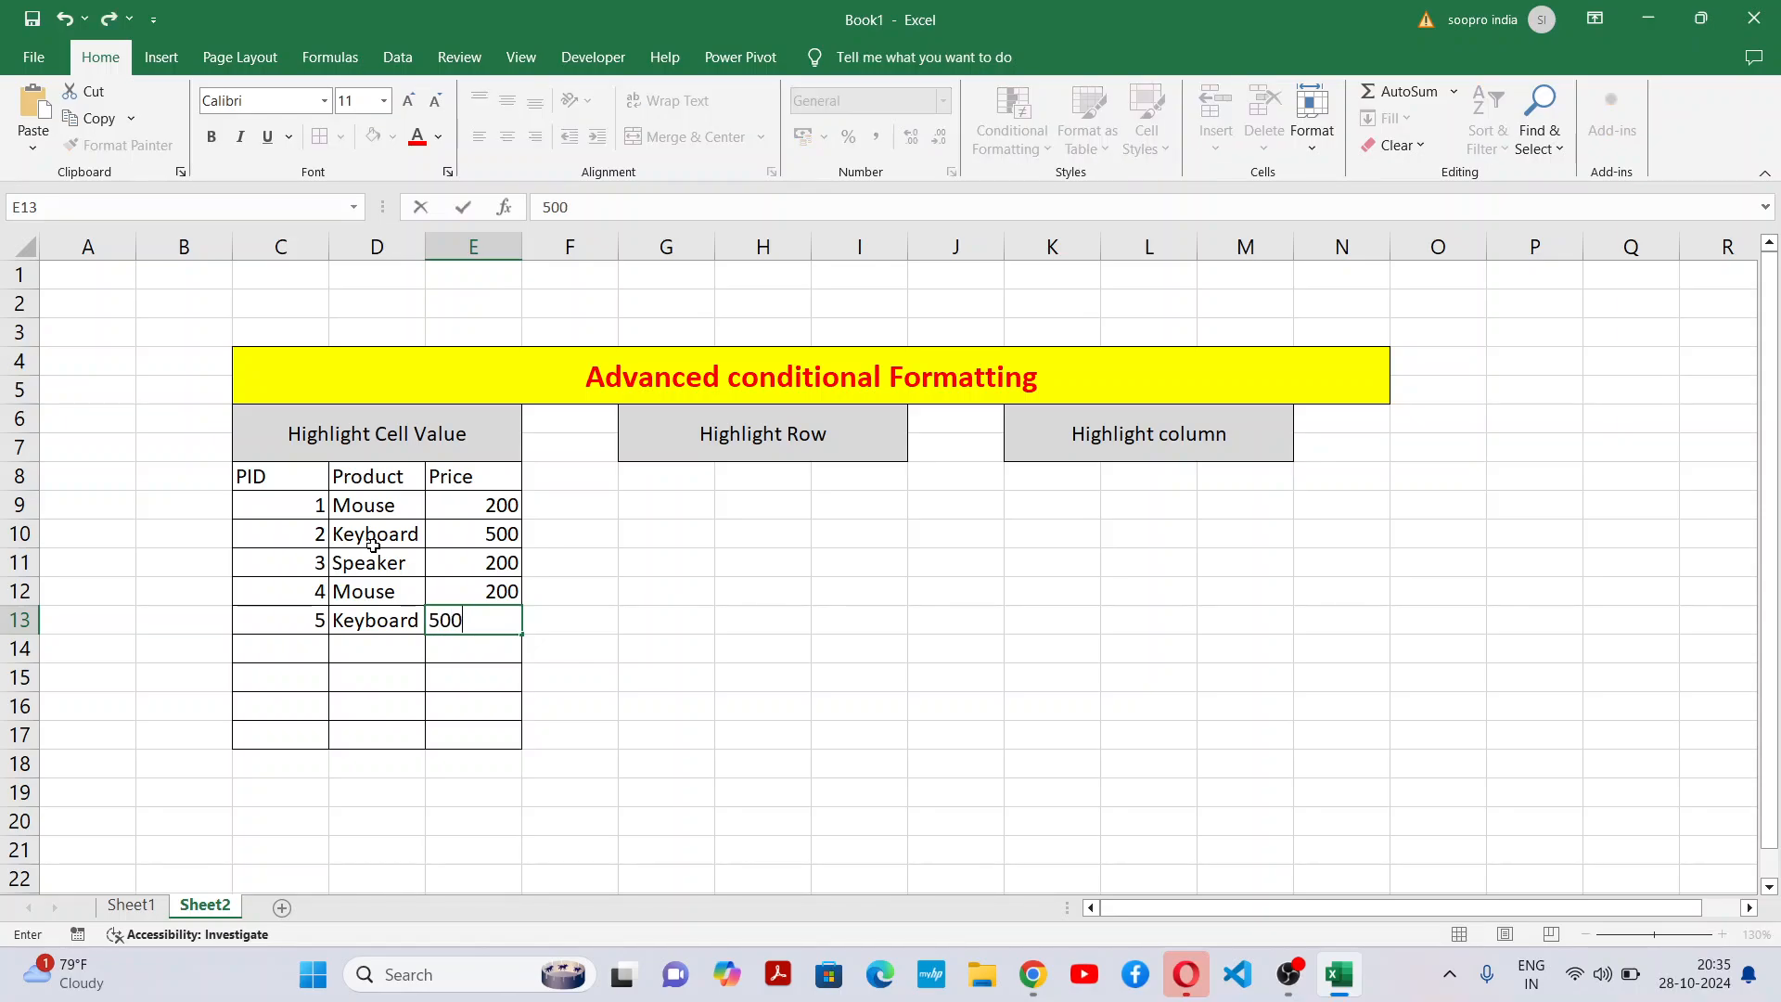
key(Return)
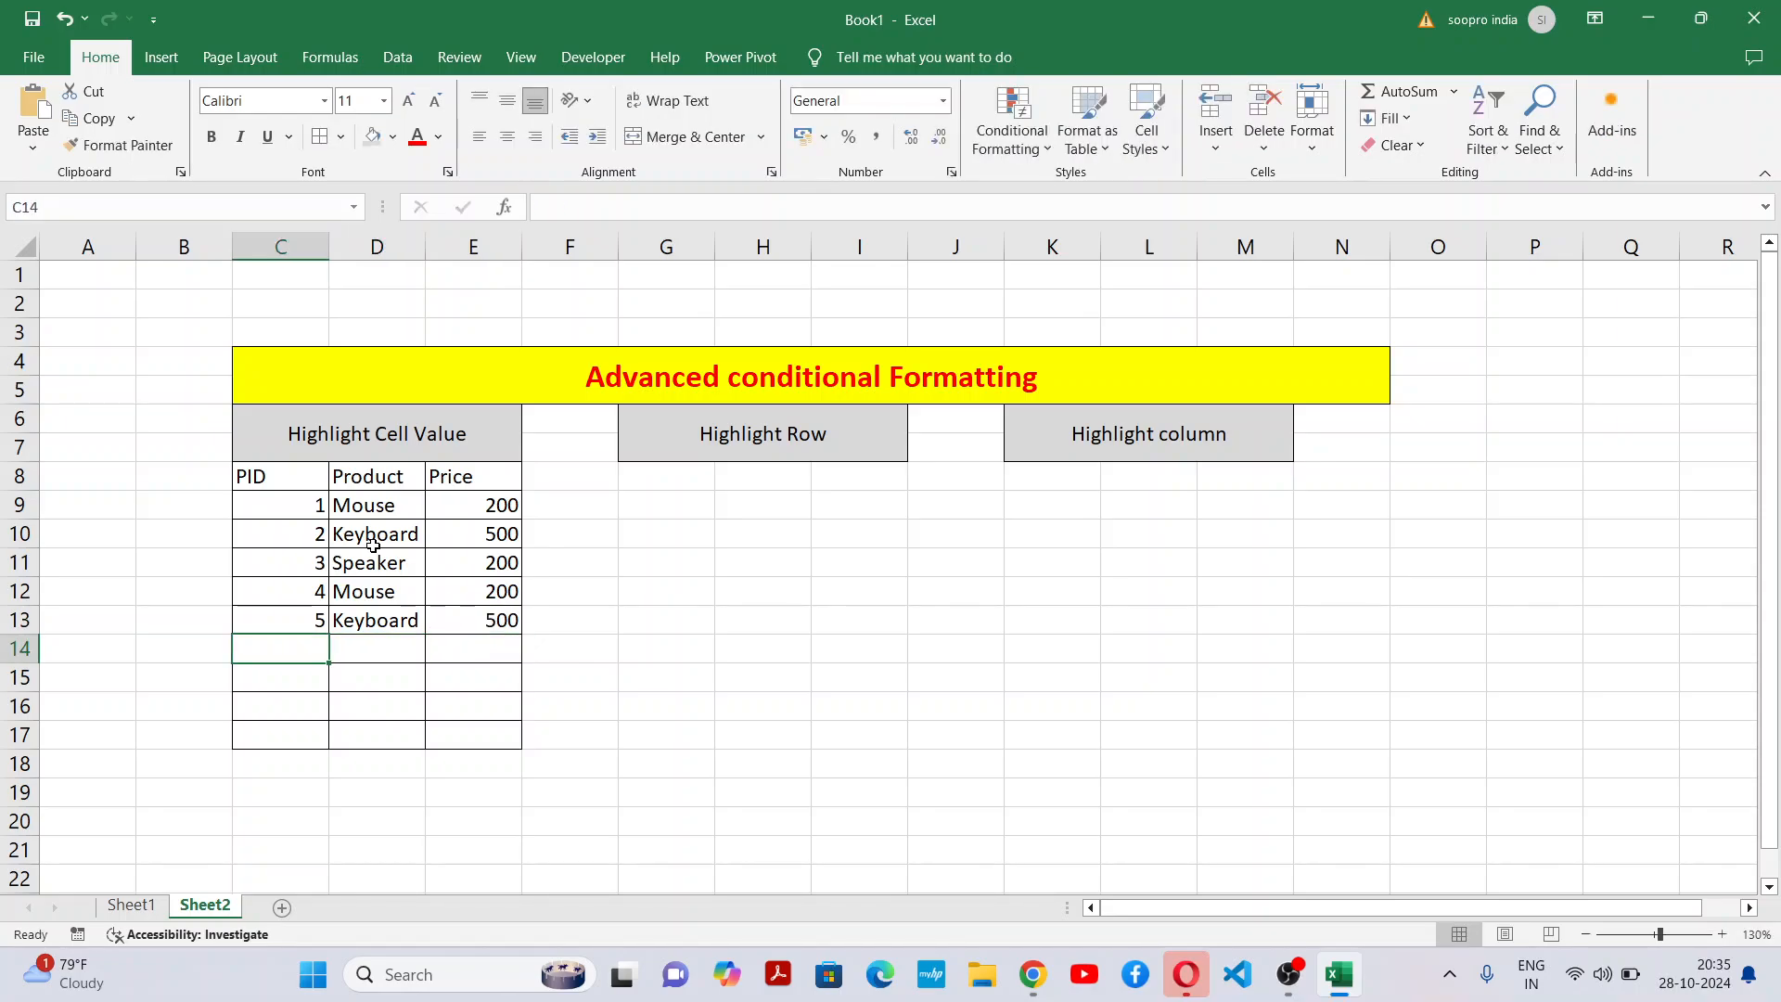
Fill row 14 of the table with PID 6, product Pen Drive and price 200.
text(6)
key(Tab)
text(Pen)
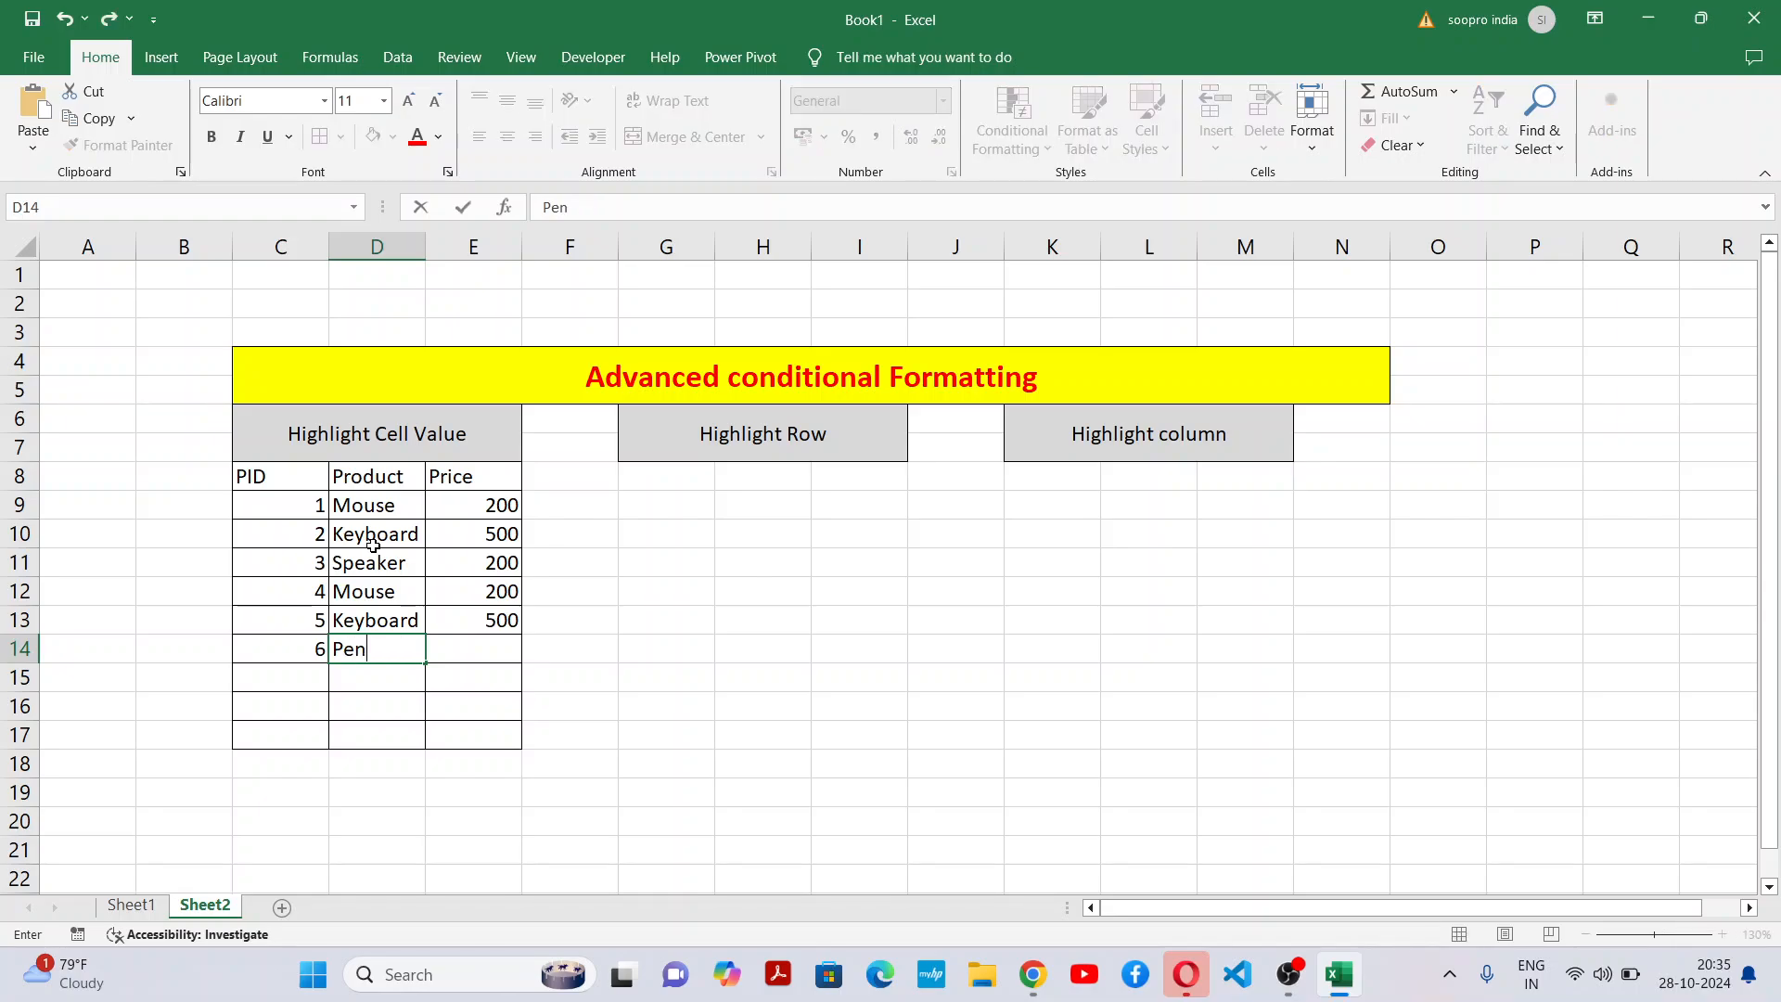
text( Drive)
key(Tab)
text(200)
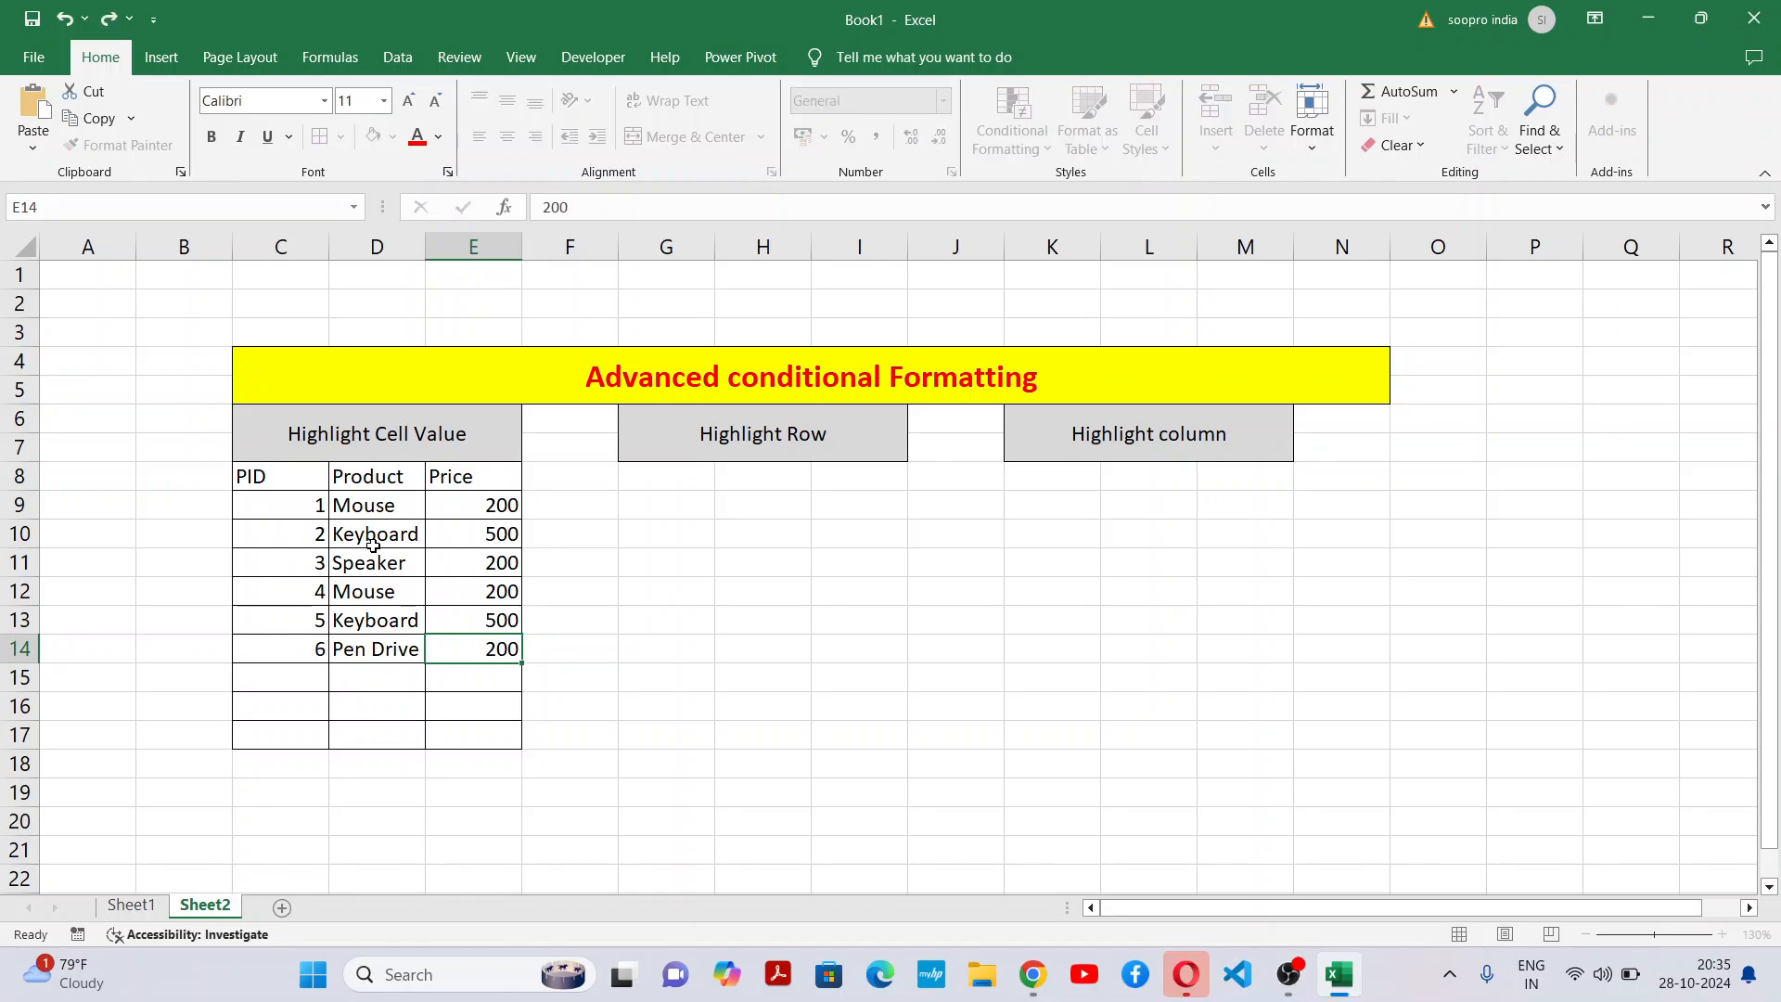
key(Return)
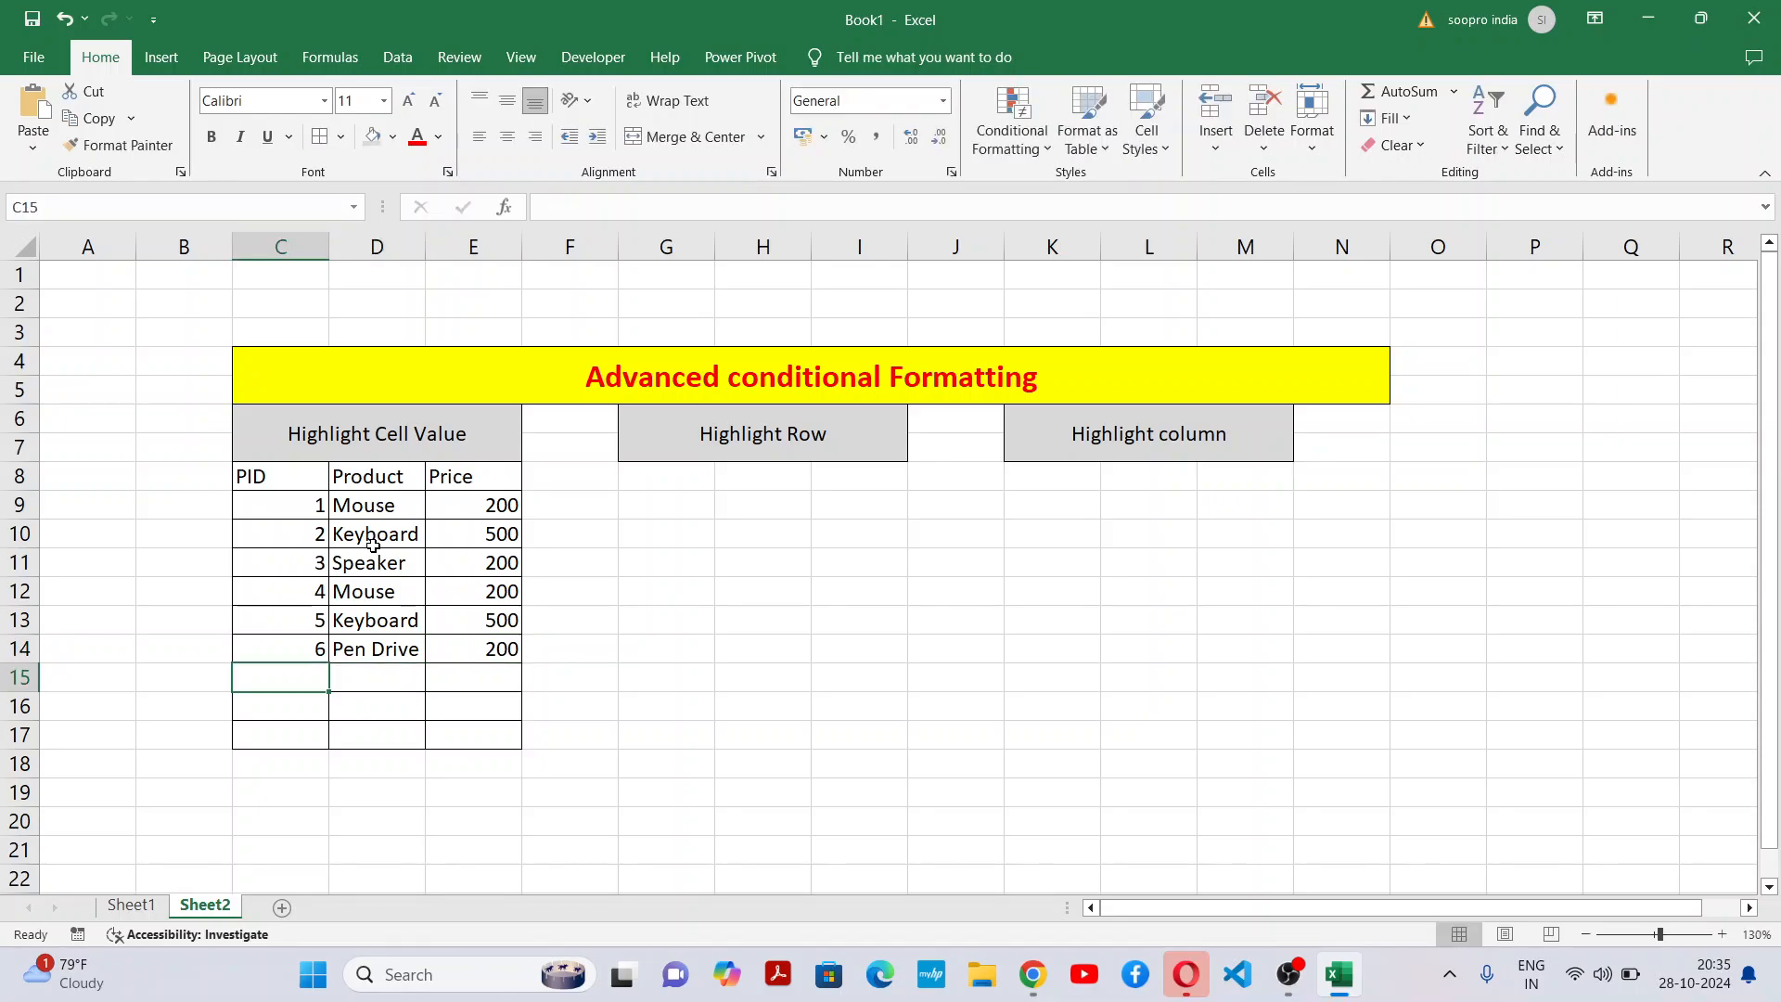
Fill row 15 of the table with PID 7, product CD and price 10.
text(7)
key(Tab)
text(CD)
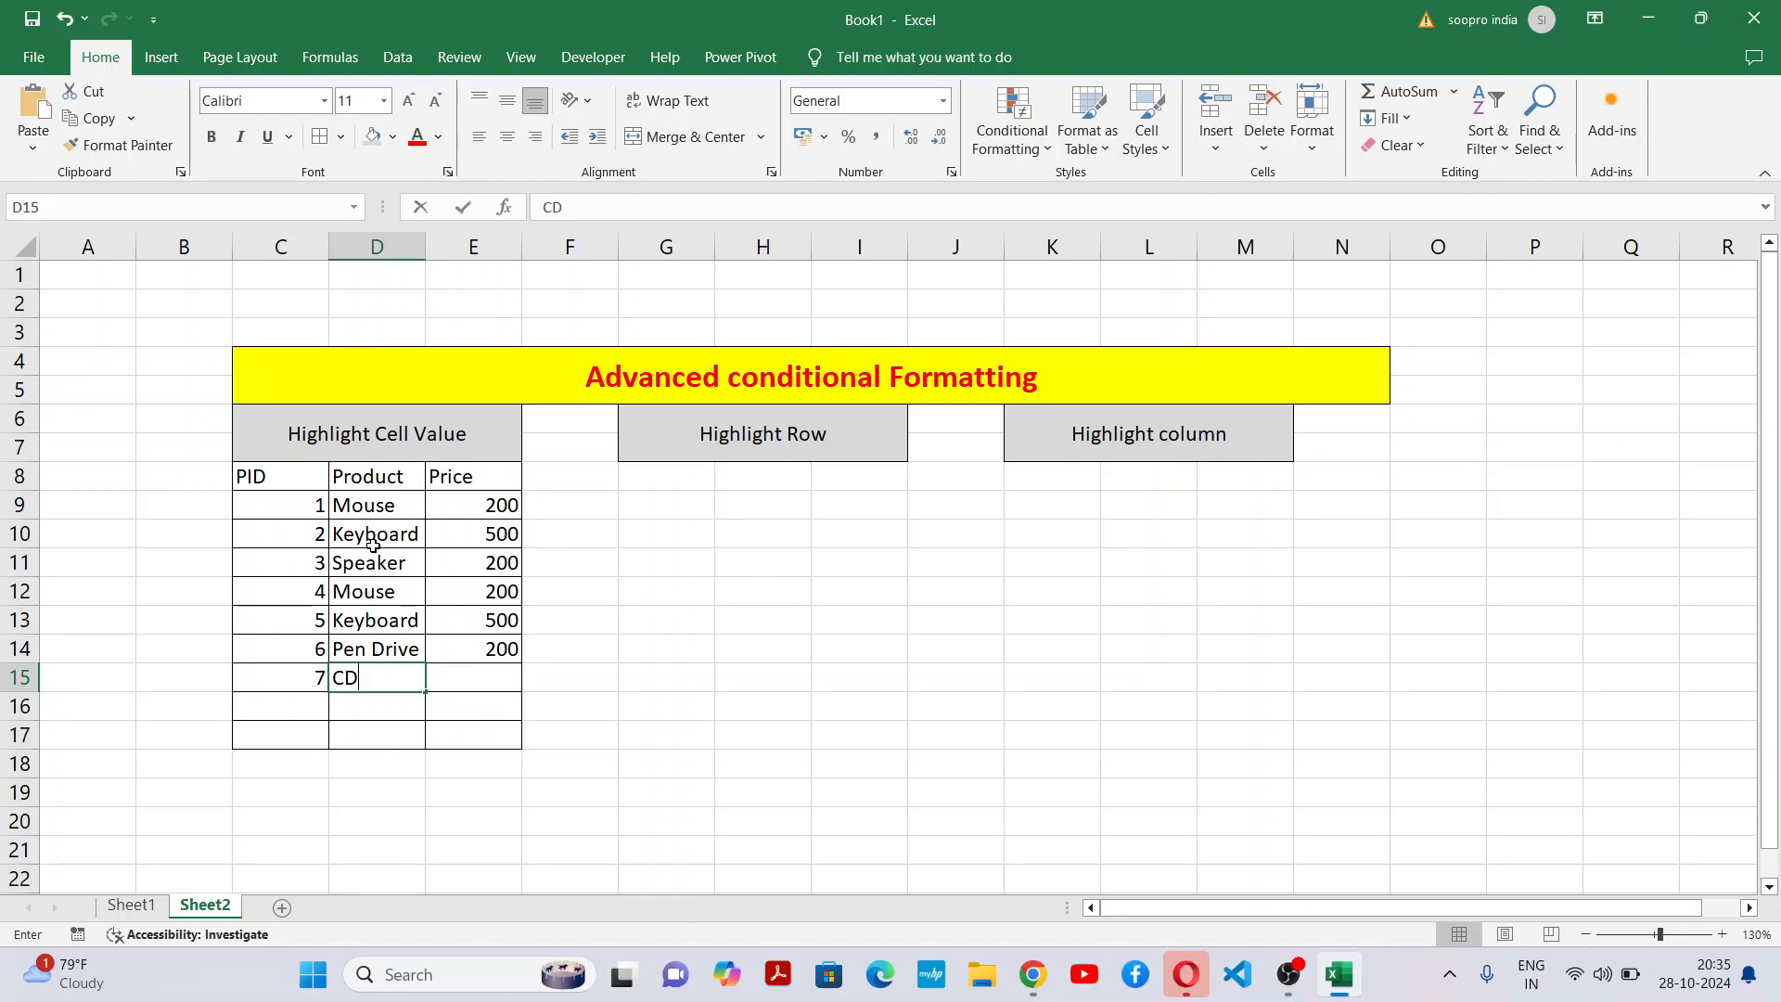
key(Tab)
text(10)
key(Return)
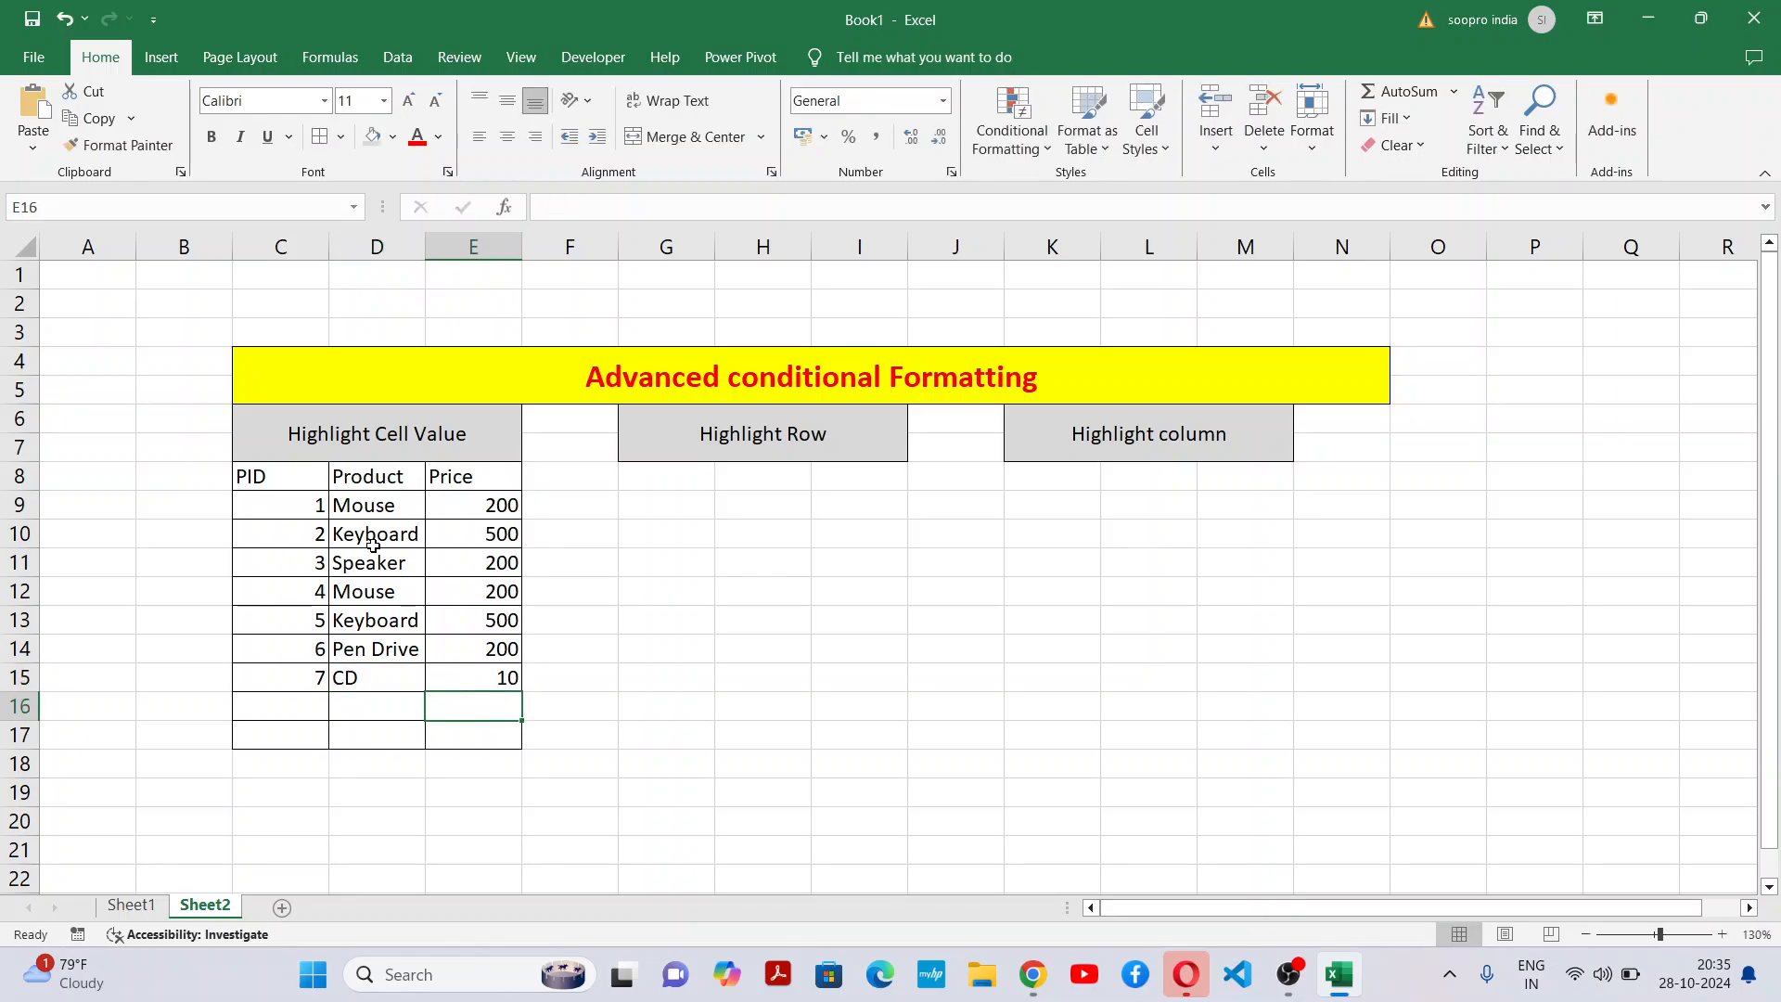
Enter product DVD with price 20 in D16:E16 and product Mouse with price 200 in D17:E17.
text(DVD)
key(Tab)
text(20)
key(Return)
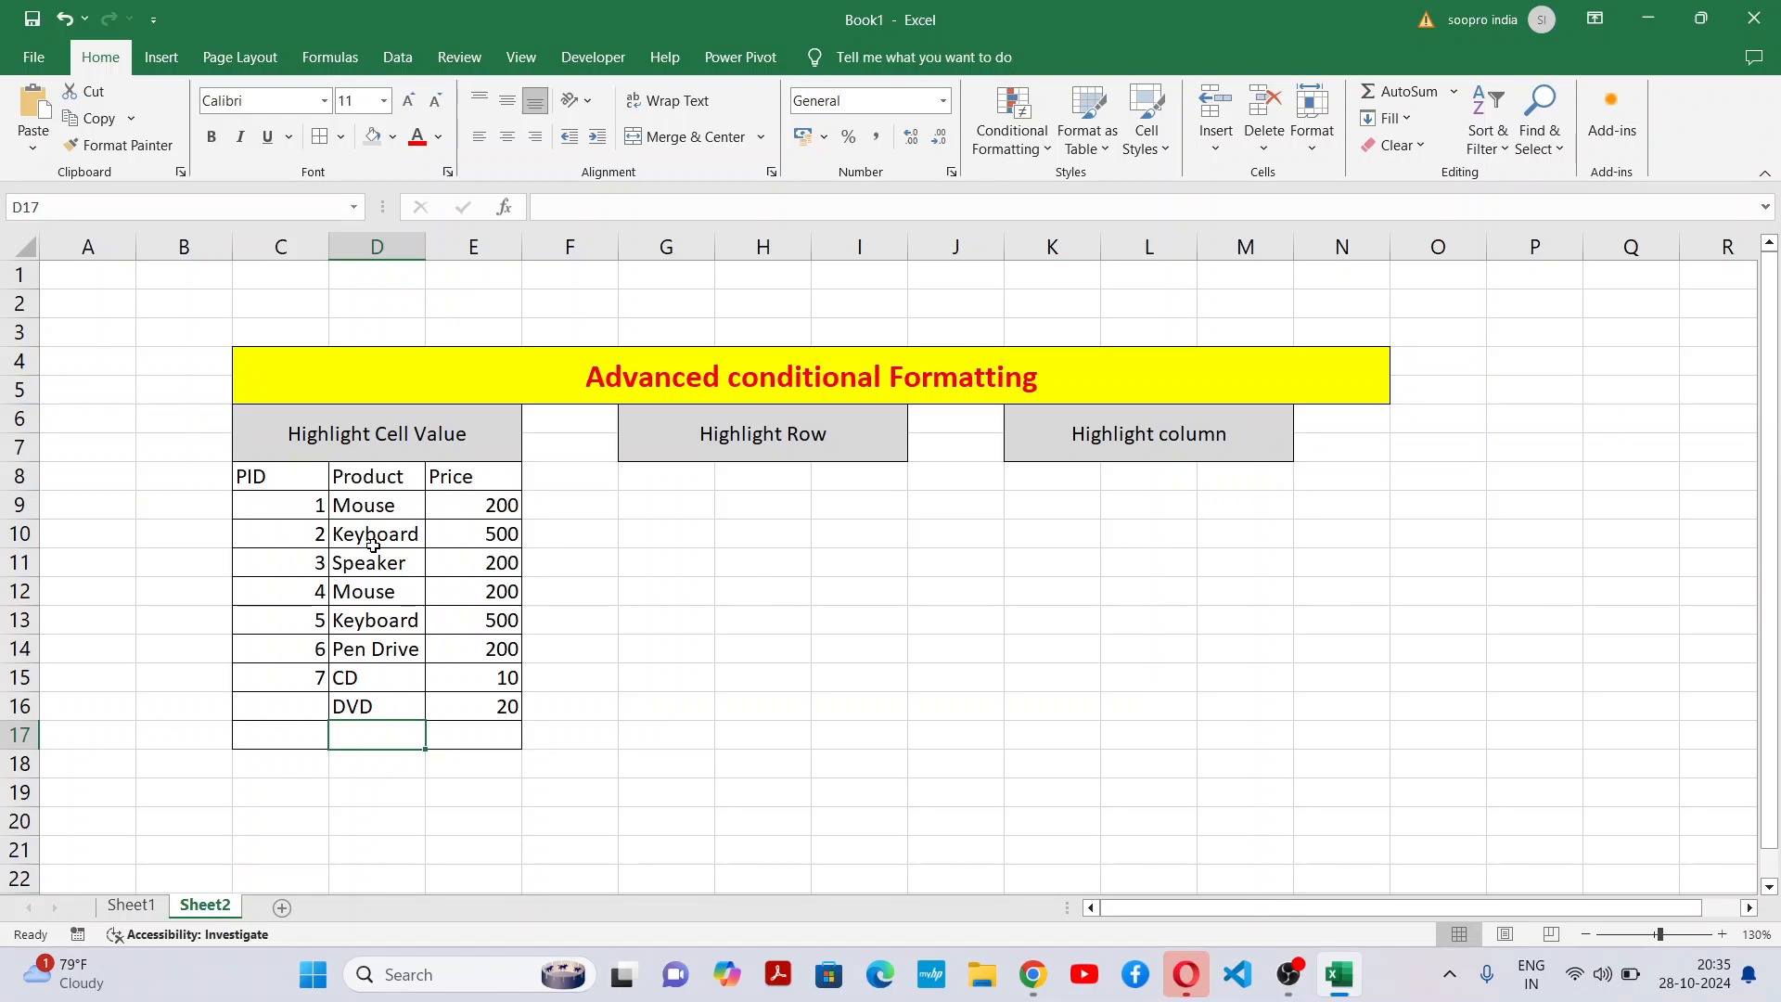
text(Mouse)
key(Tab)
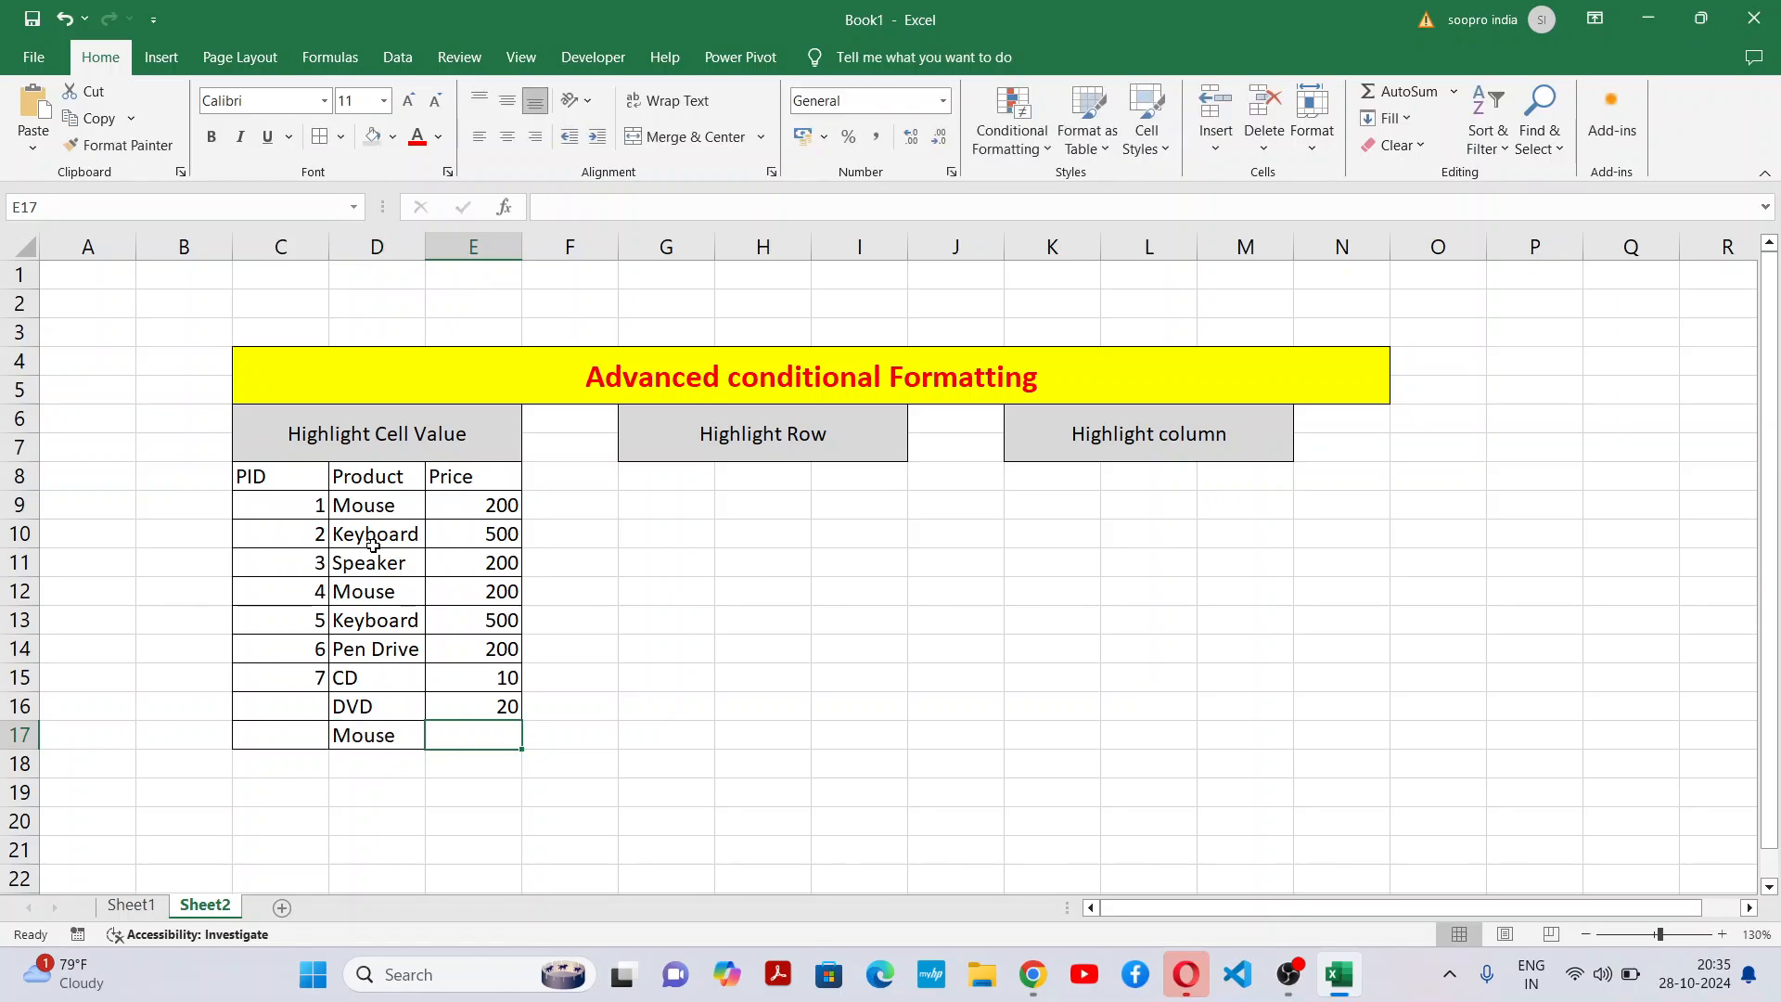
text(200)
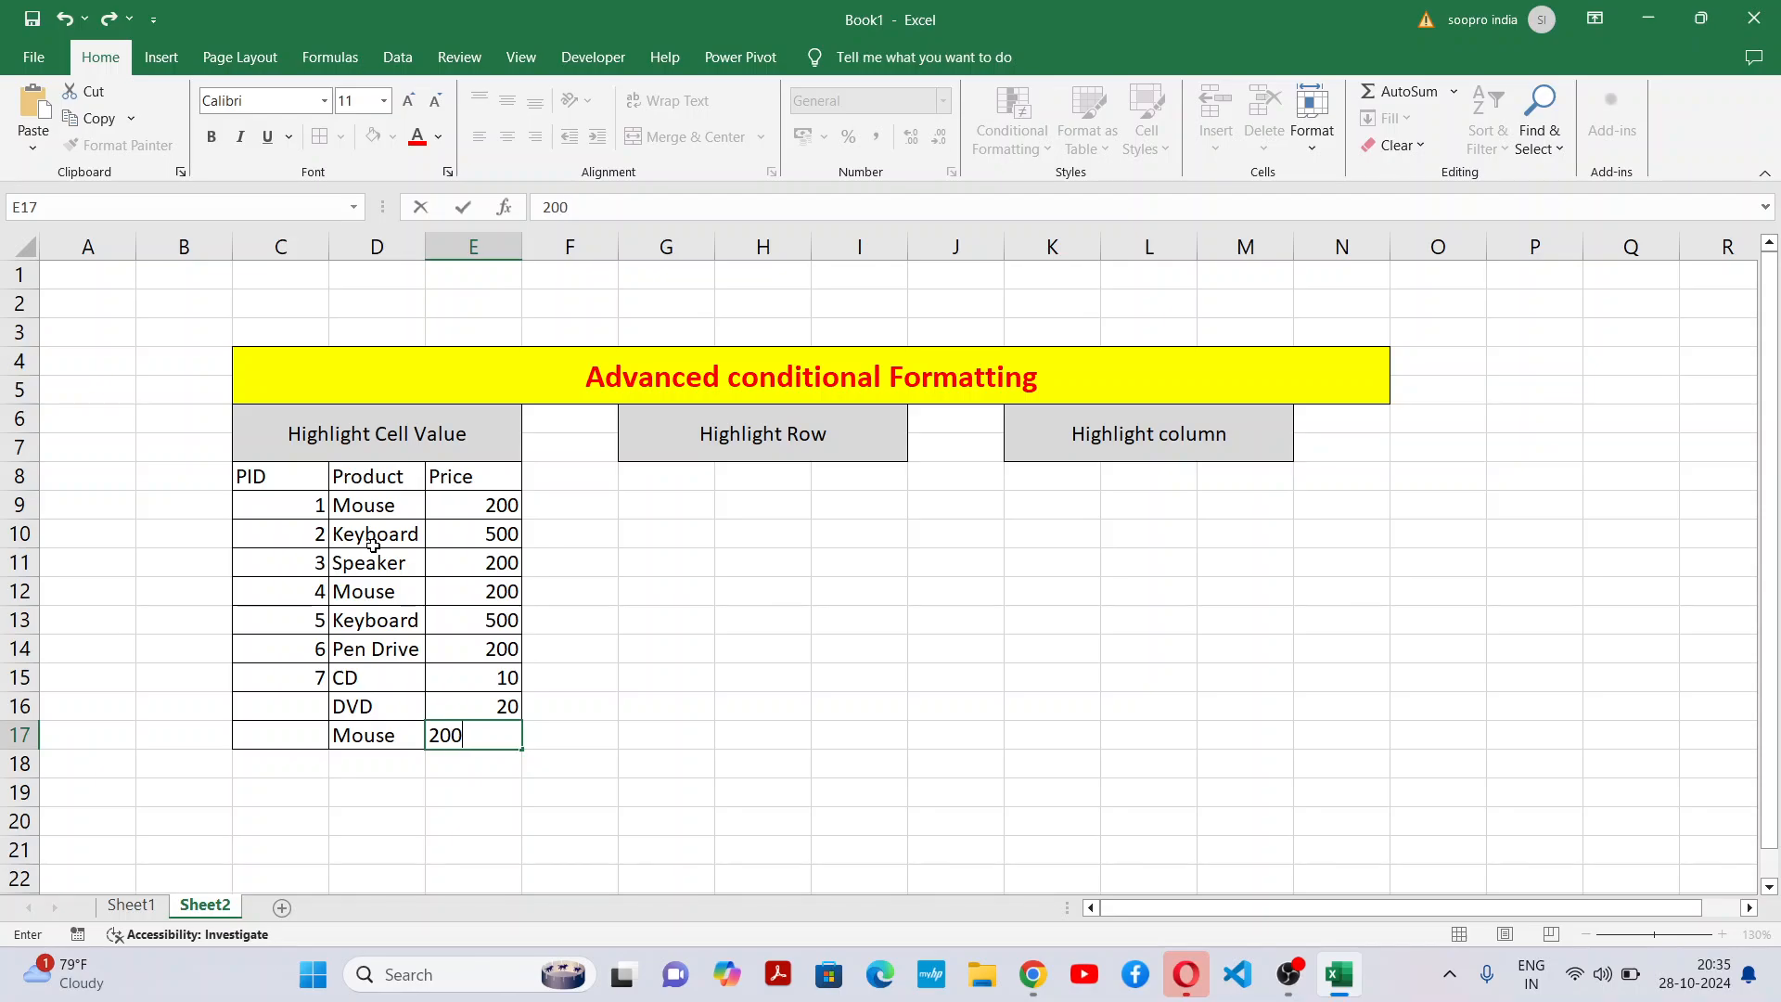
Enter the PIDs 8 and 9 in cells C16 and C17 beside the DVD and Mouse rows.
key(Left)
key(Left)
key(Left)
key(Up)
key(Right)
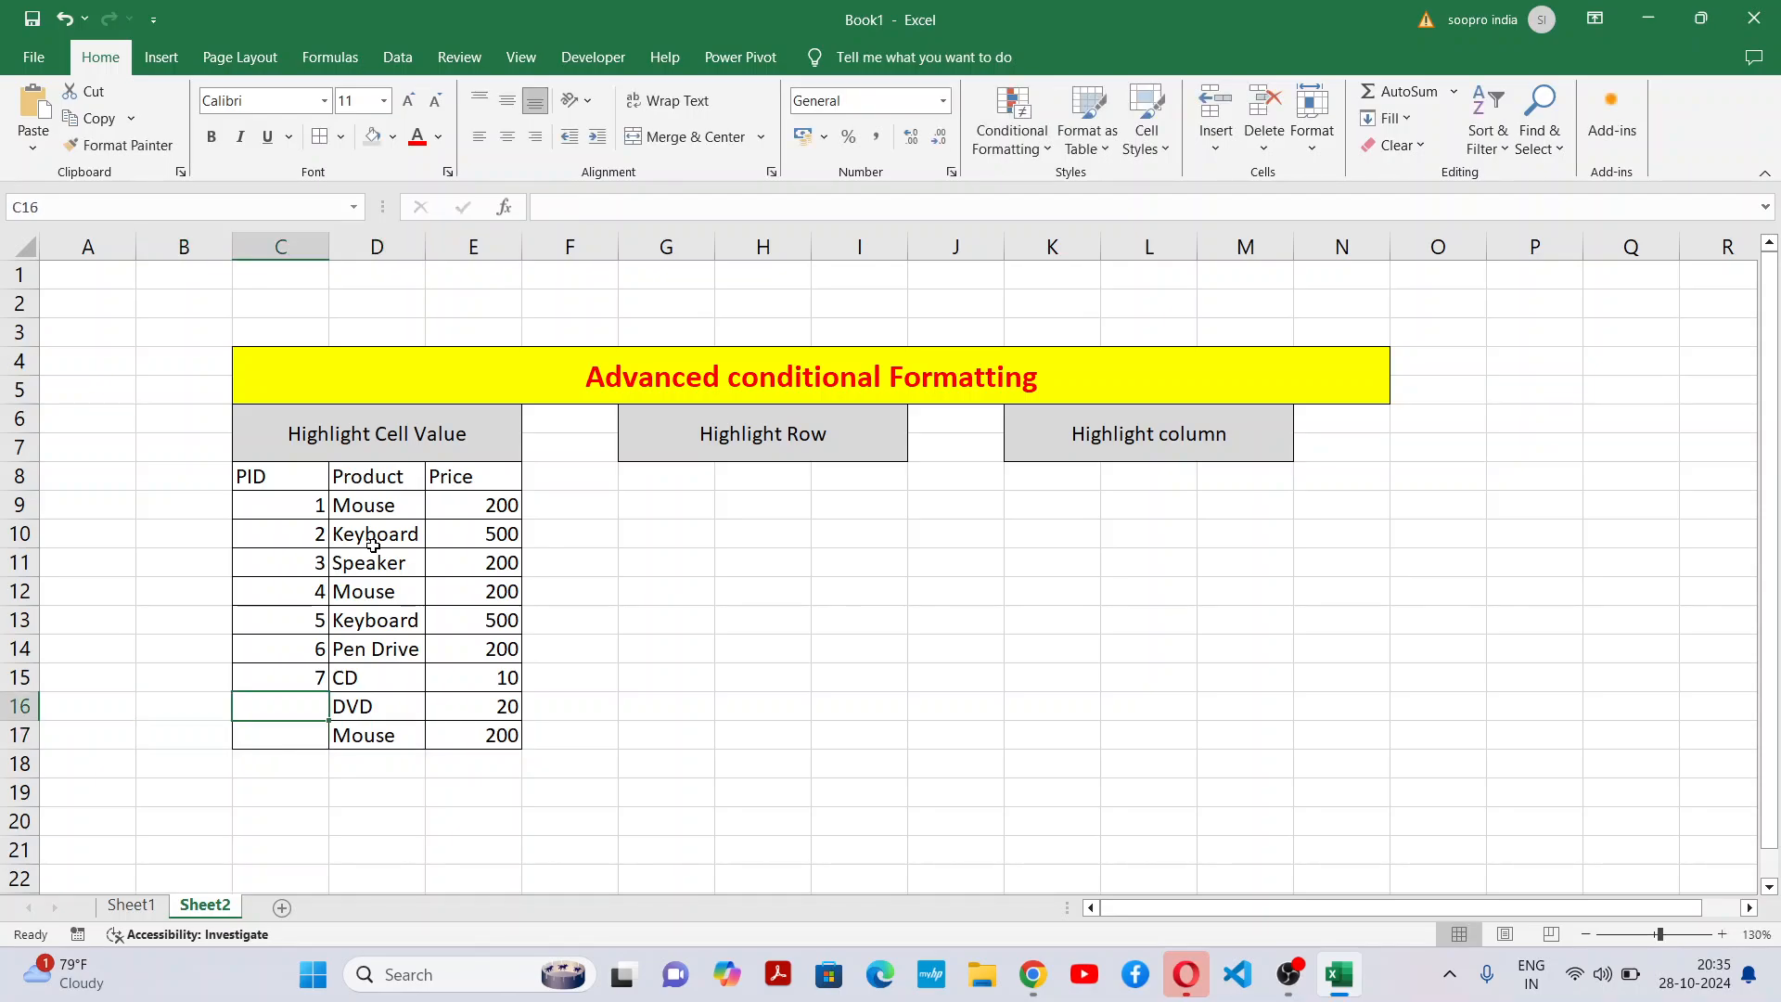
text(8)
key(Return)
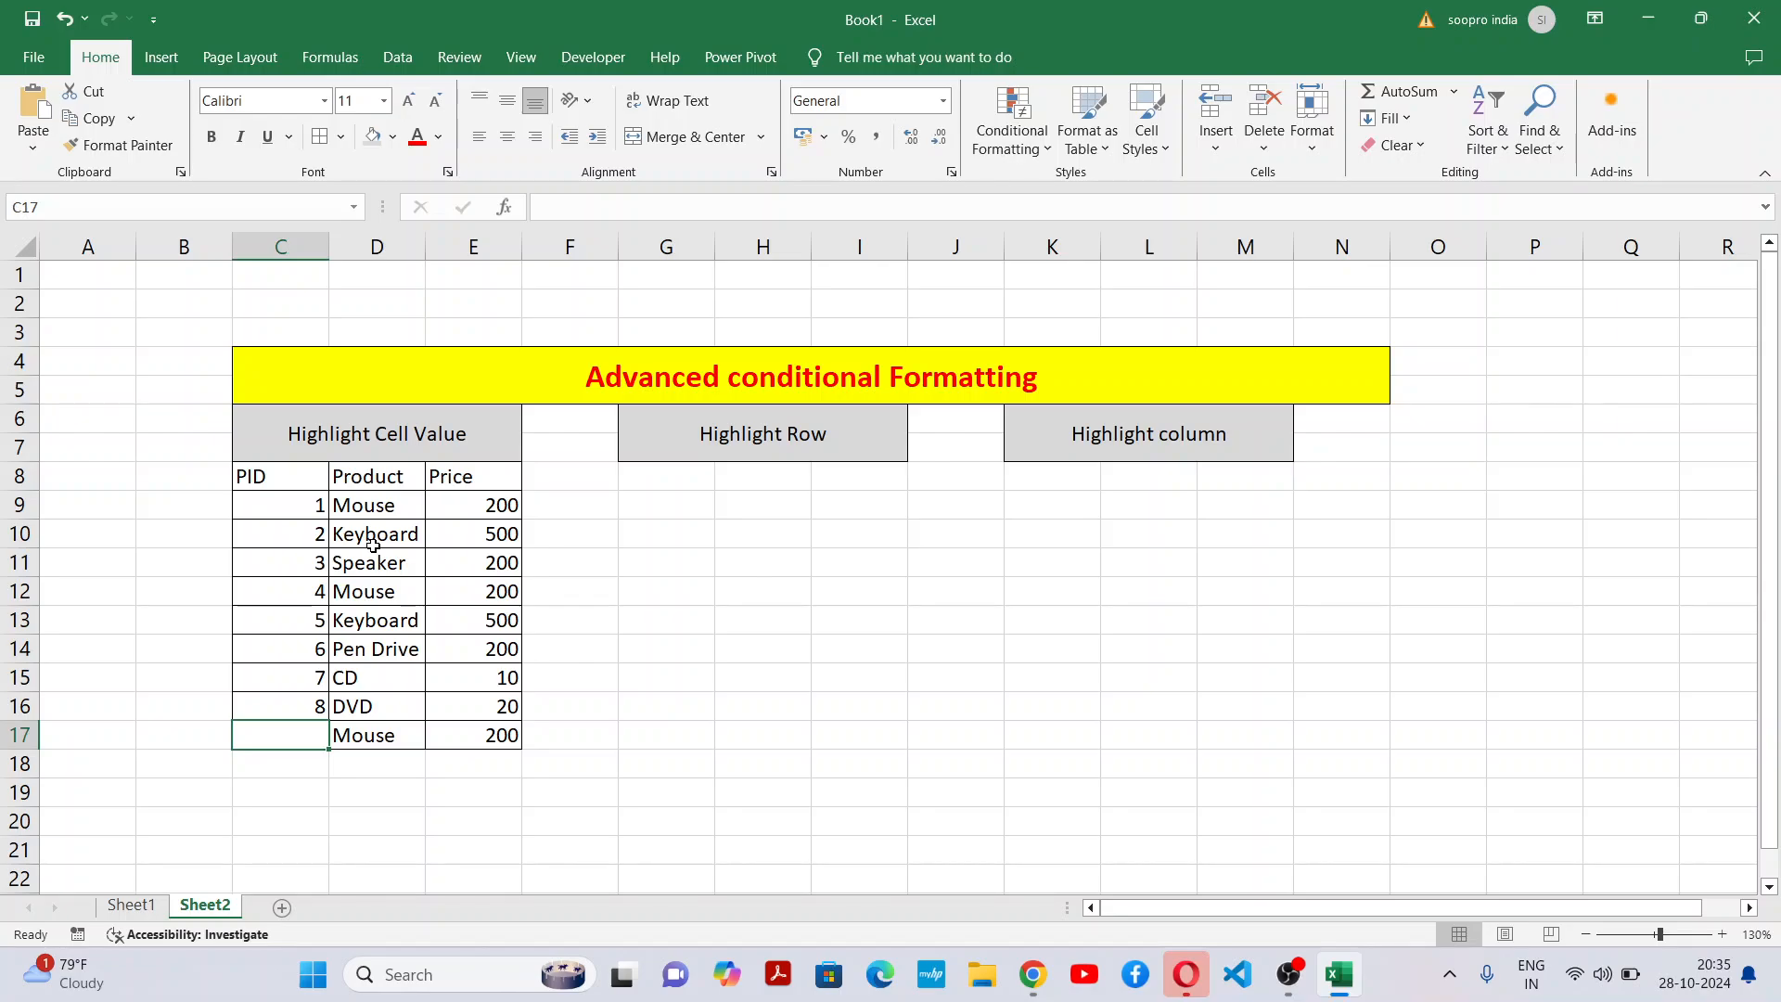
text(9)
click(605, 701)
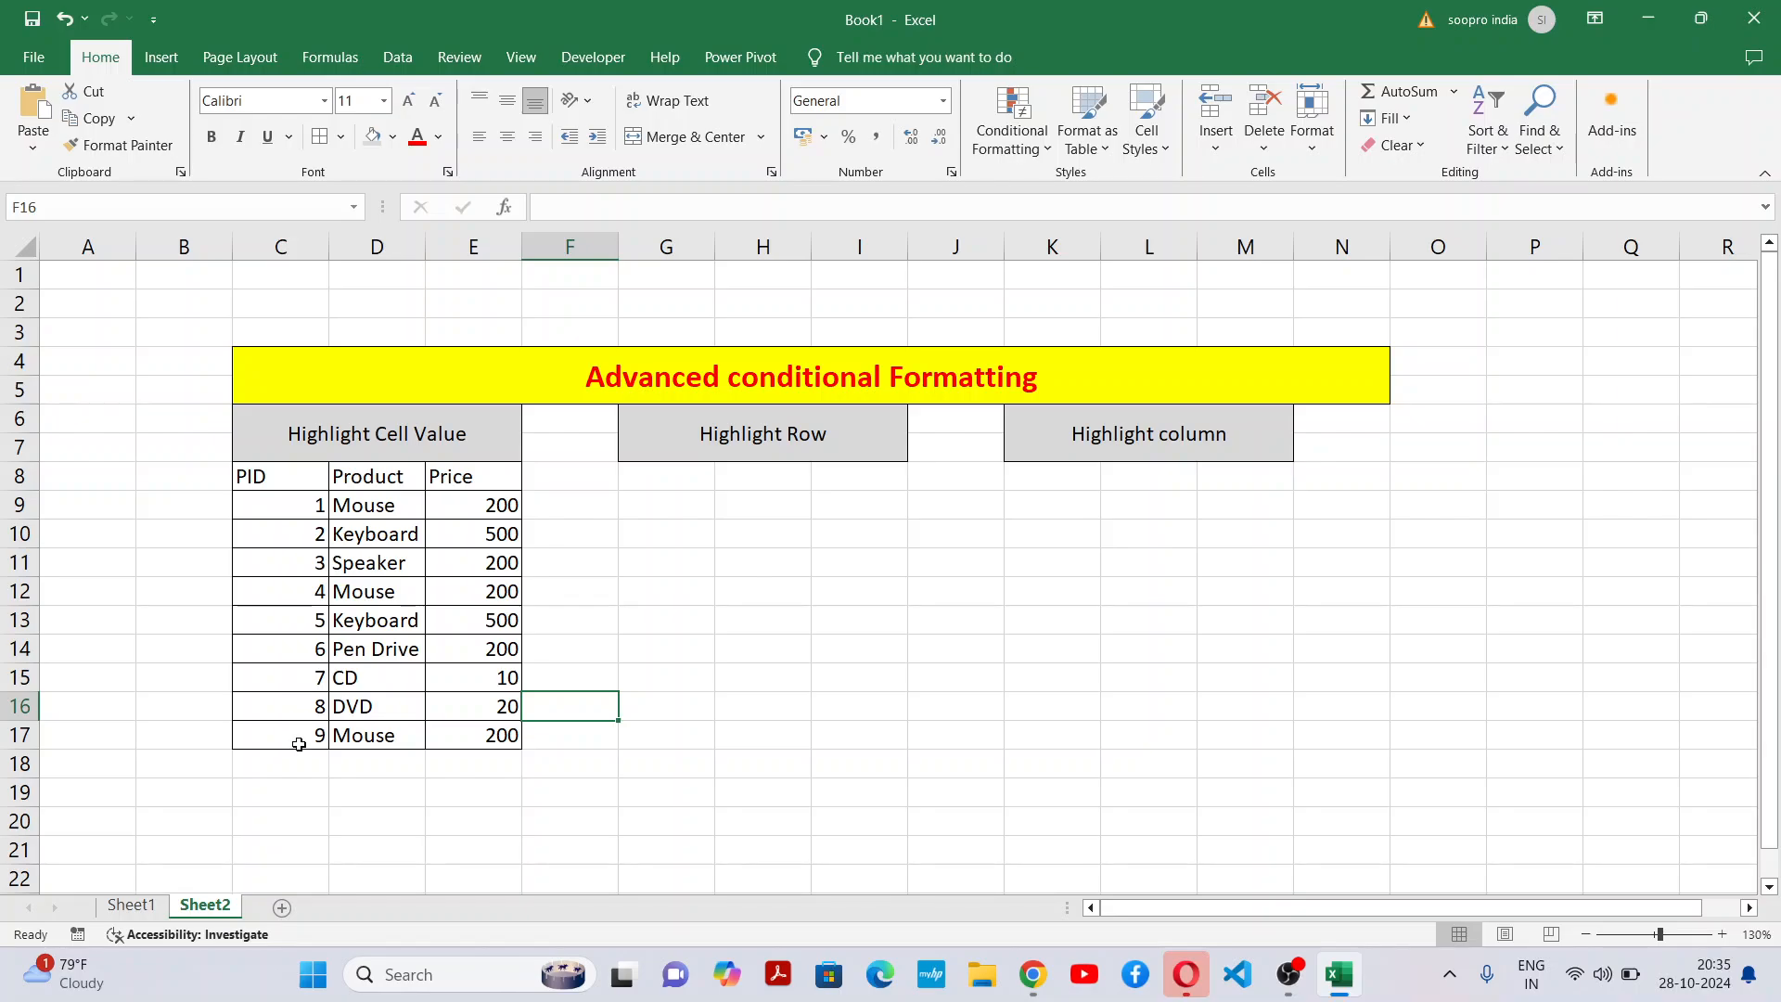
Apply all borders to C18:E18 and fill this row with PID 10, product Keyboard and price 500.
drag(298, 765, 494, 756)
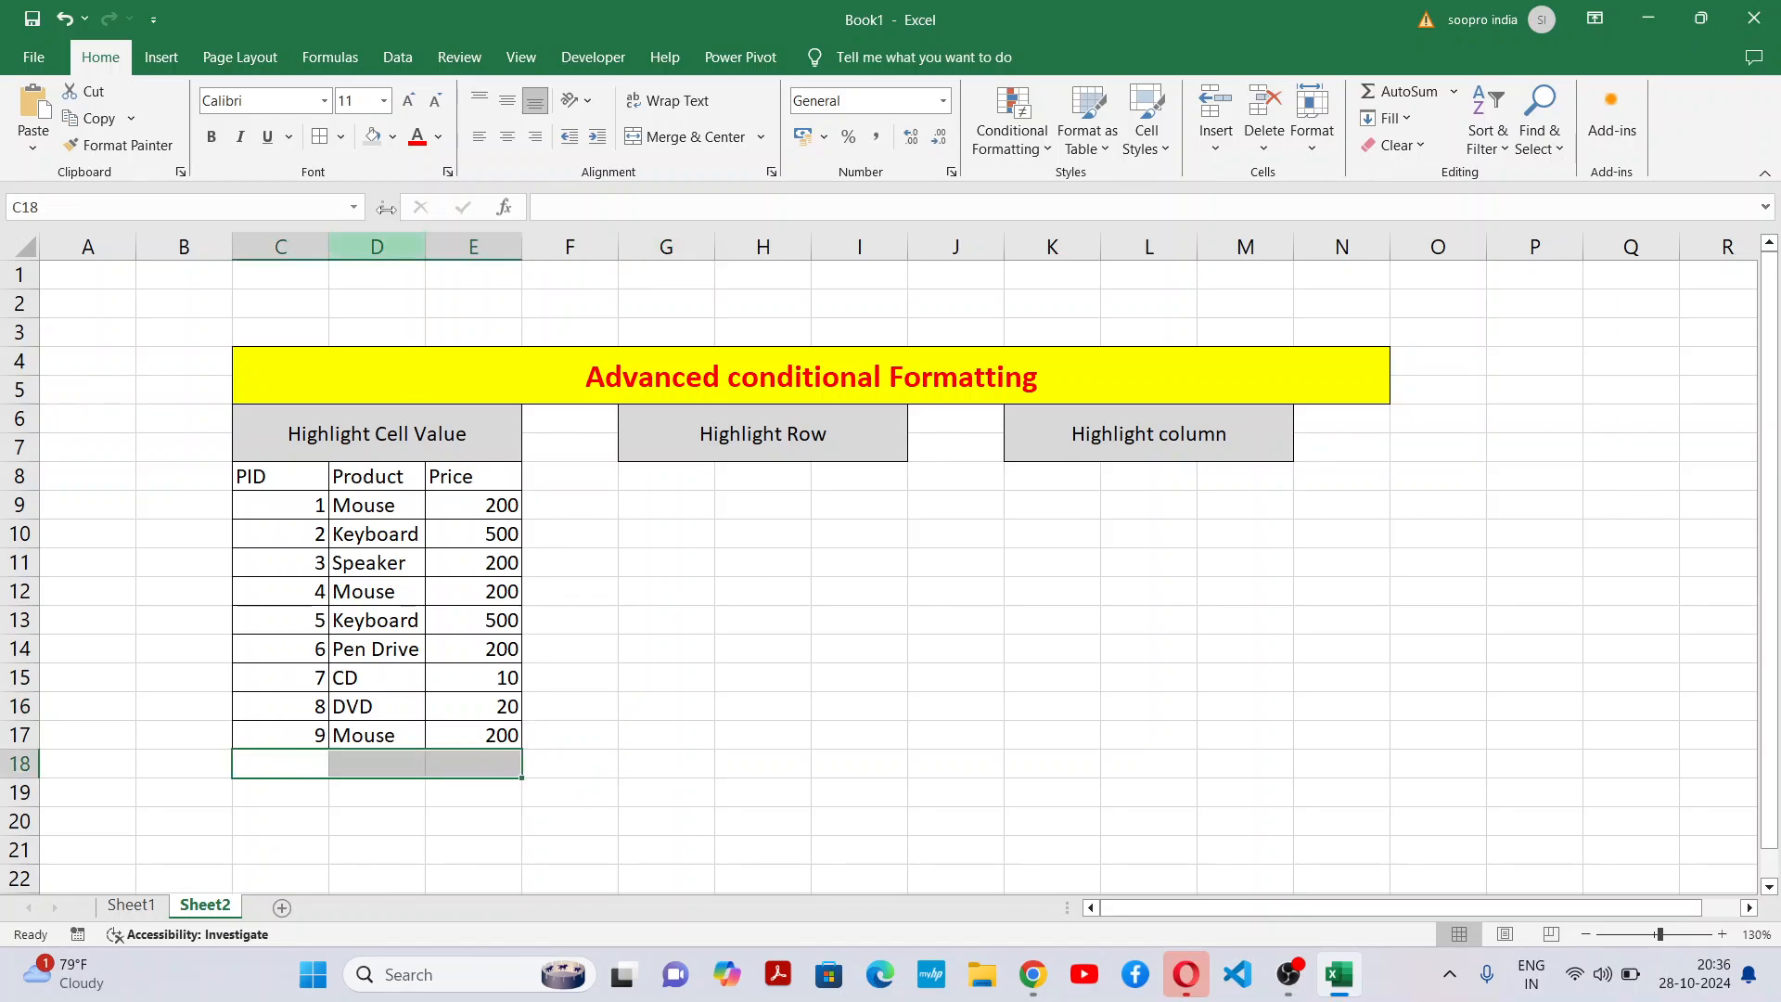
click(324, 135)
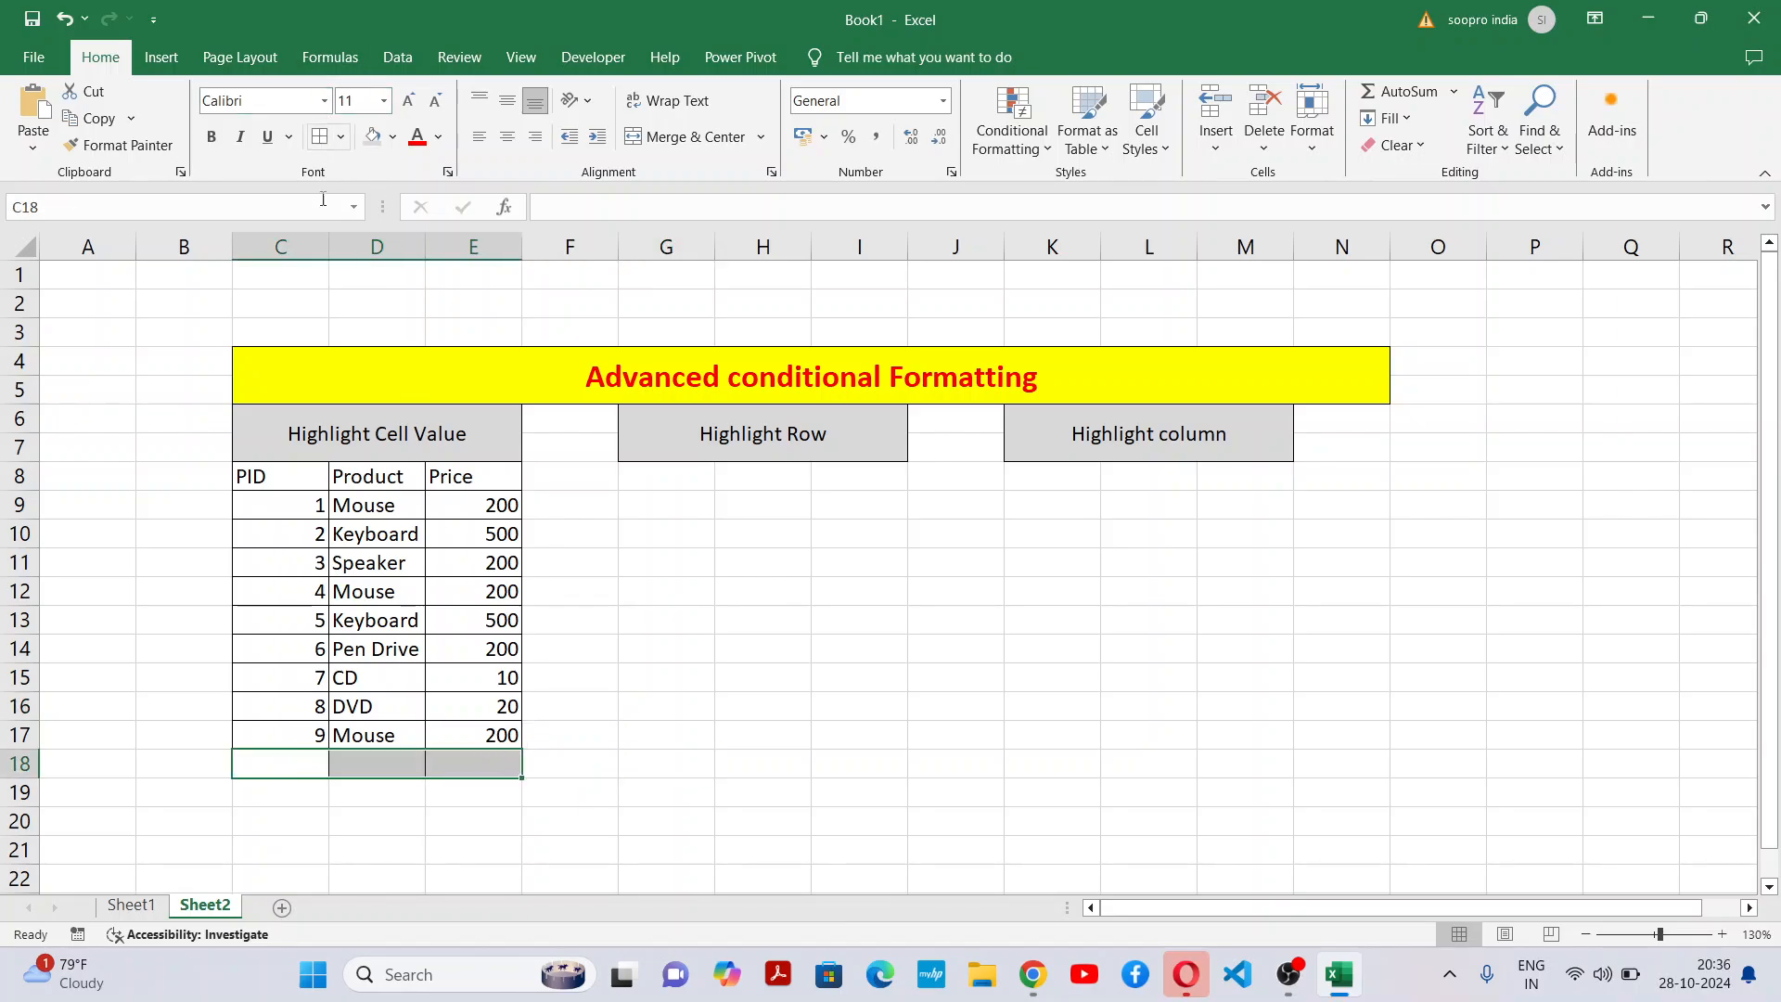
click(311, 761)
text(10)
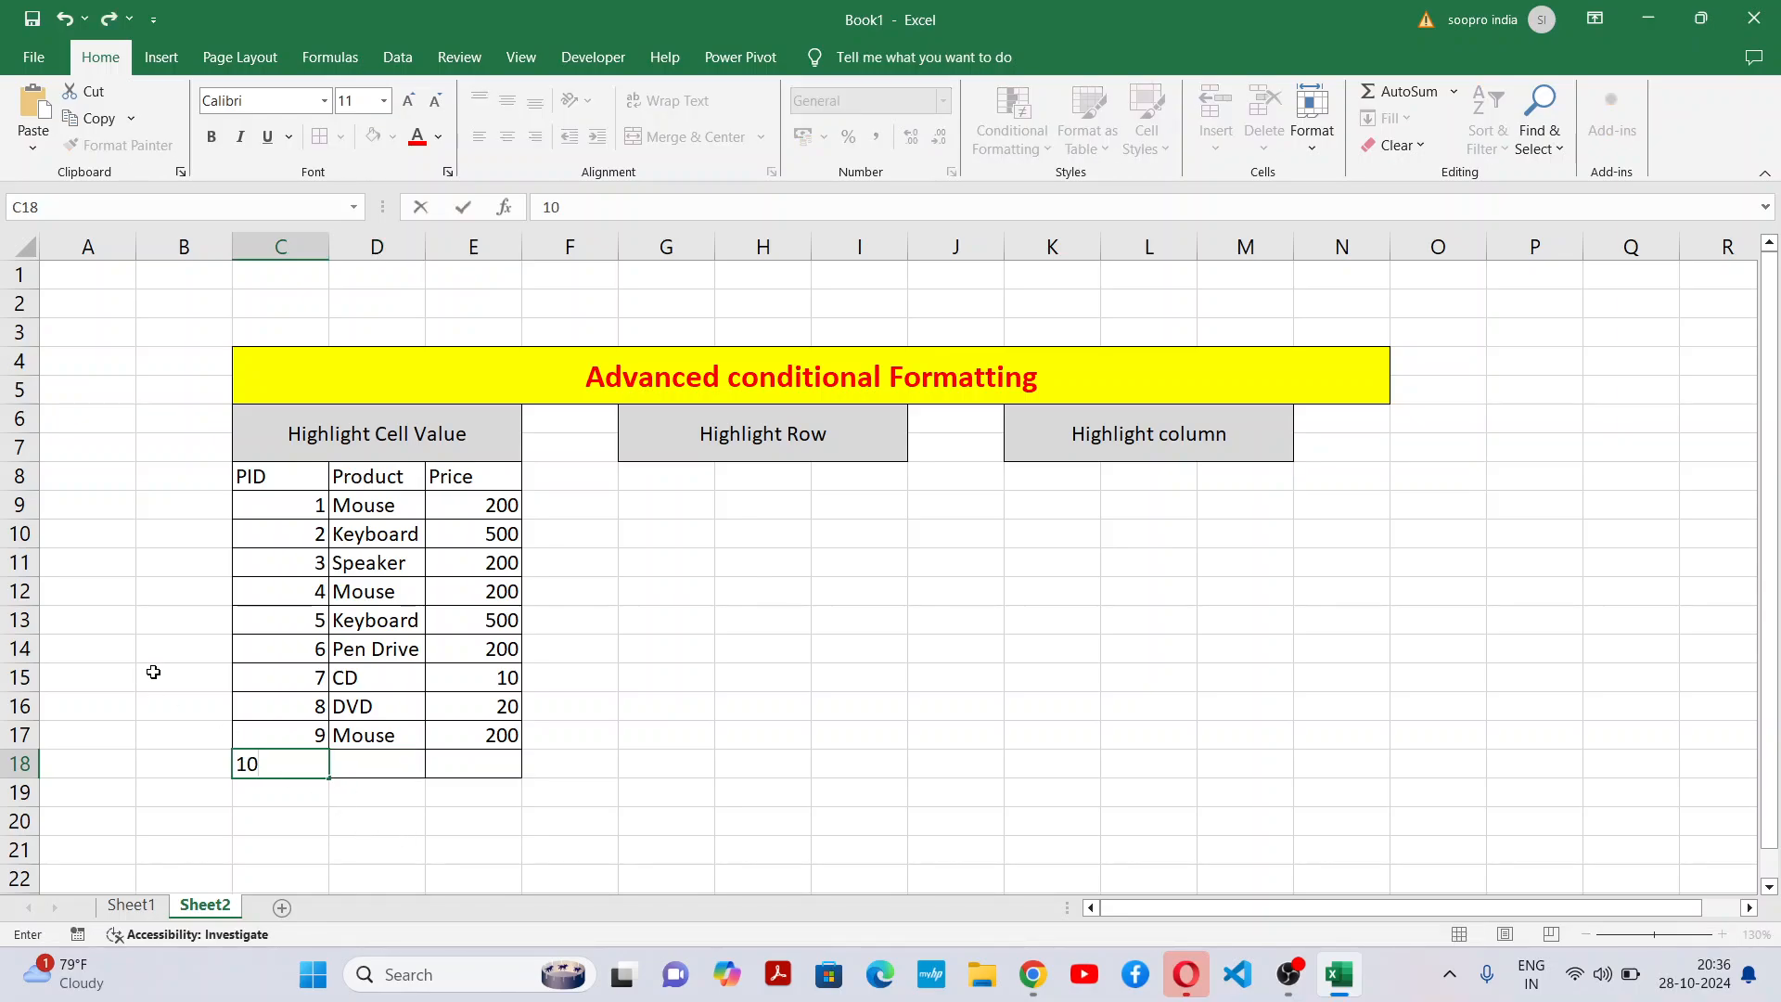
key(Tab)
text(LED)
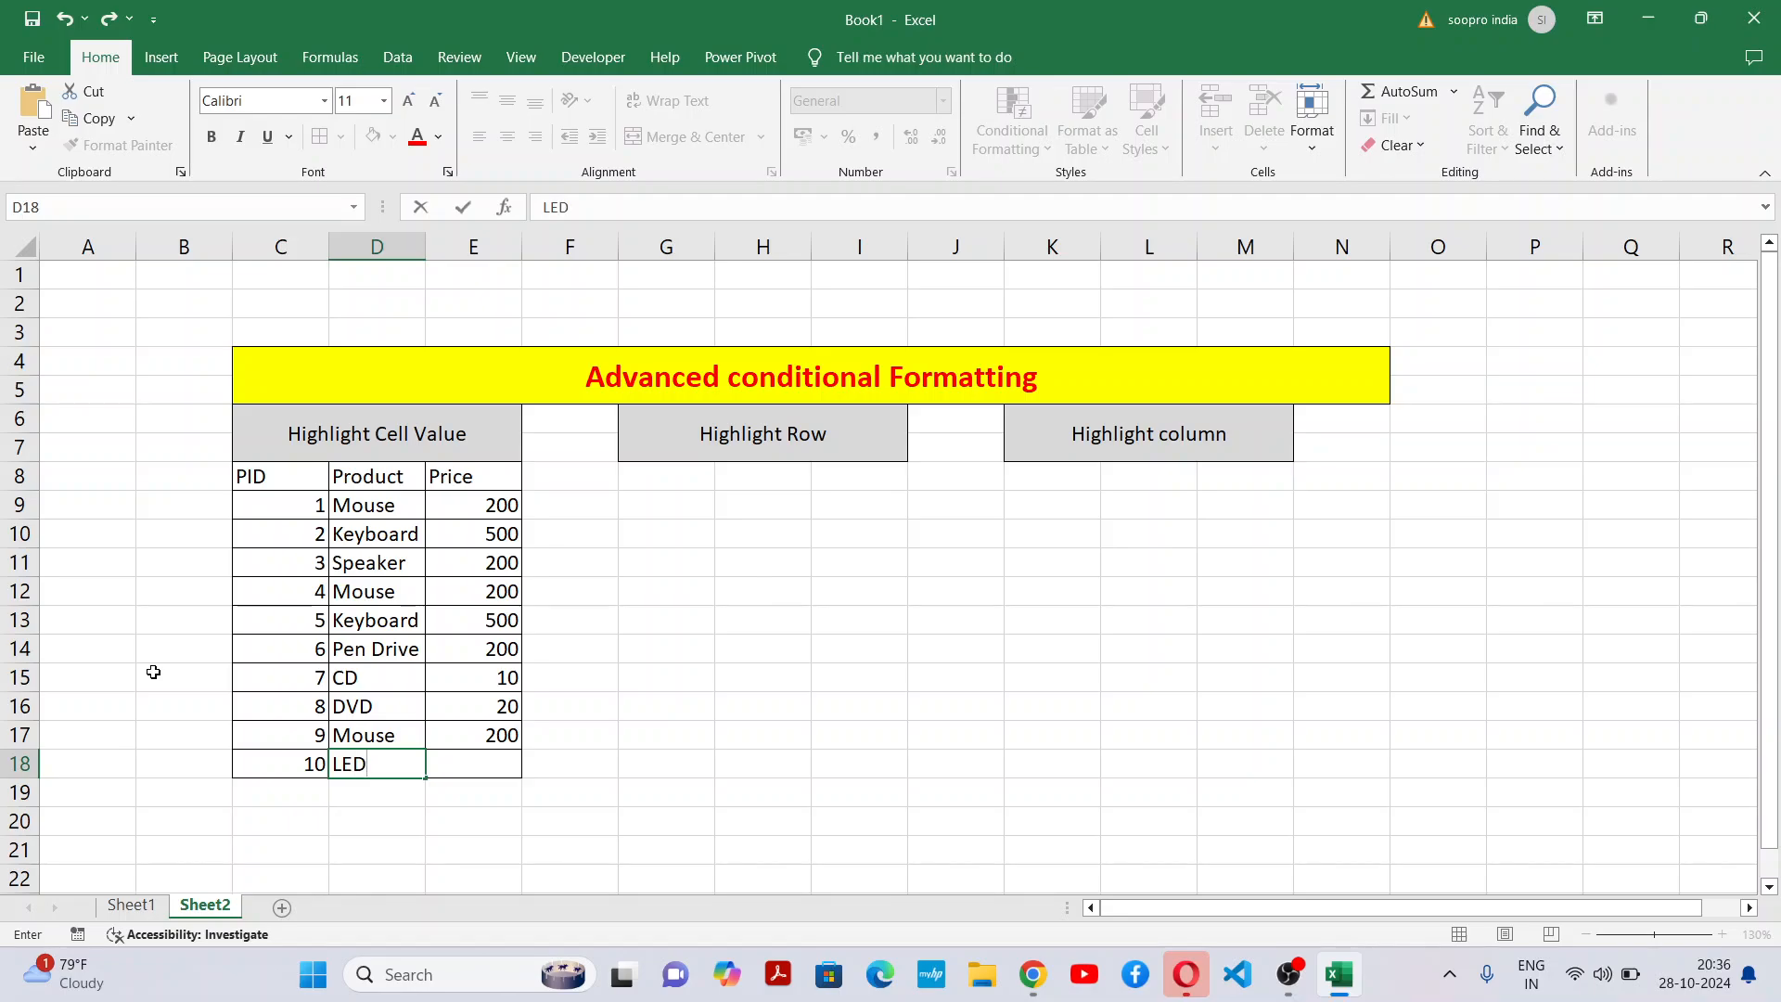
key(BackSpace)
key(BackSpace)
text(Keyboard)
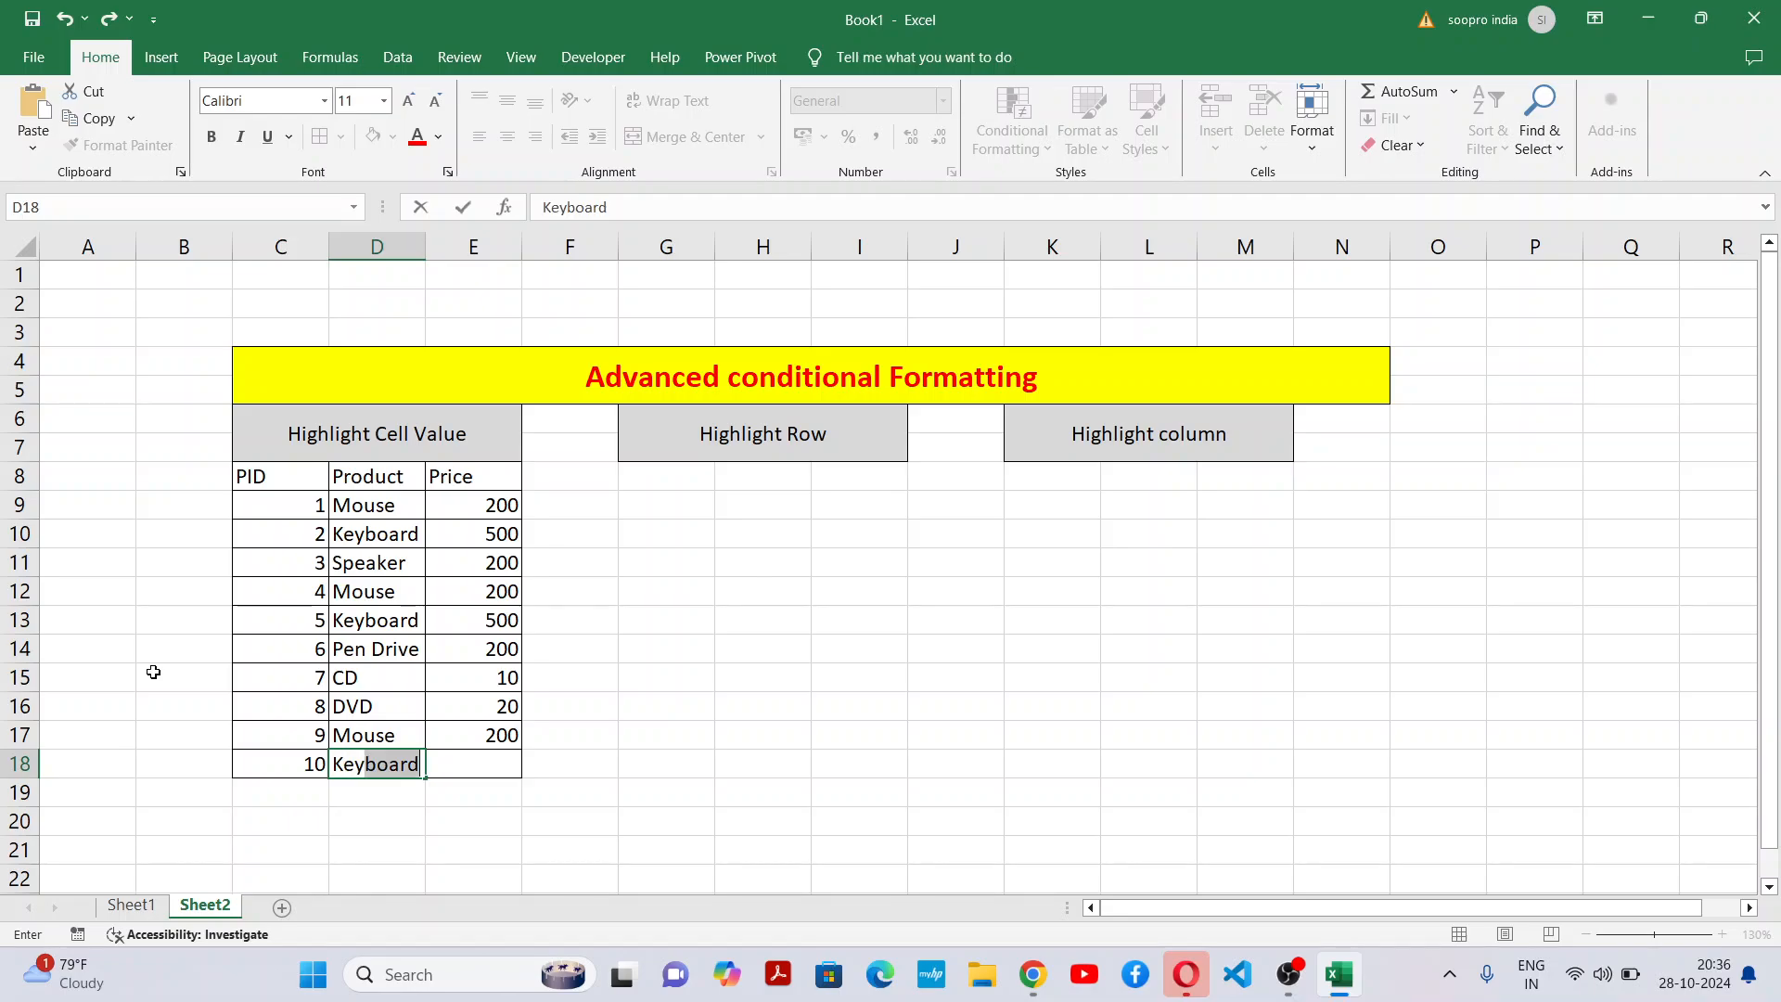
key(Tab)
text(500)
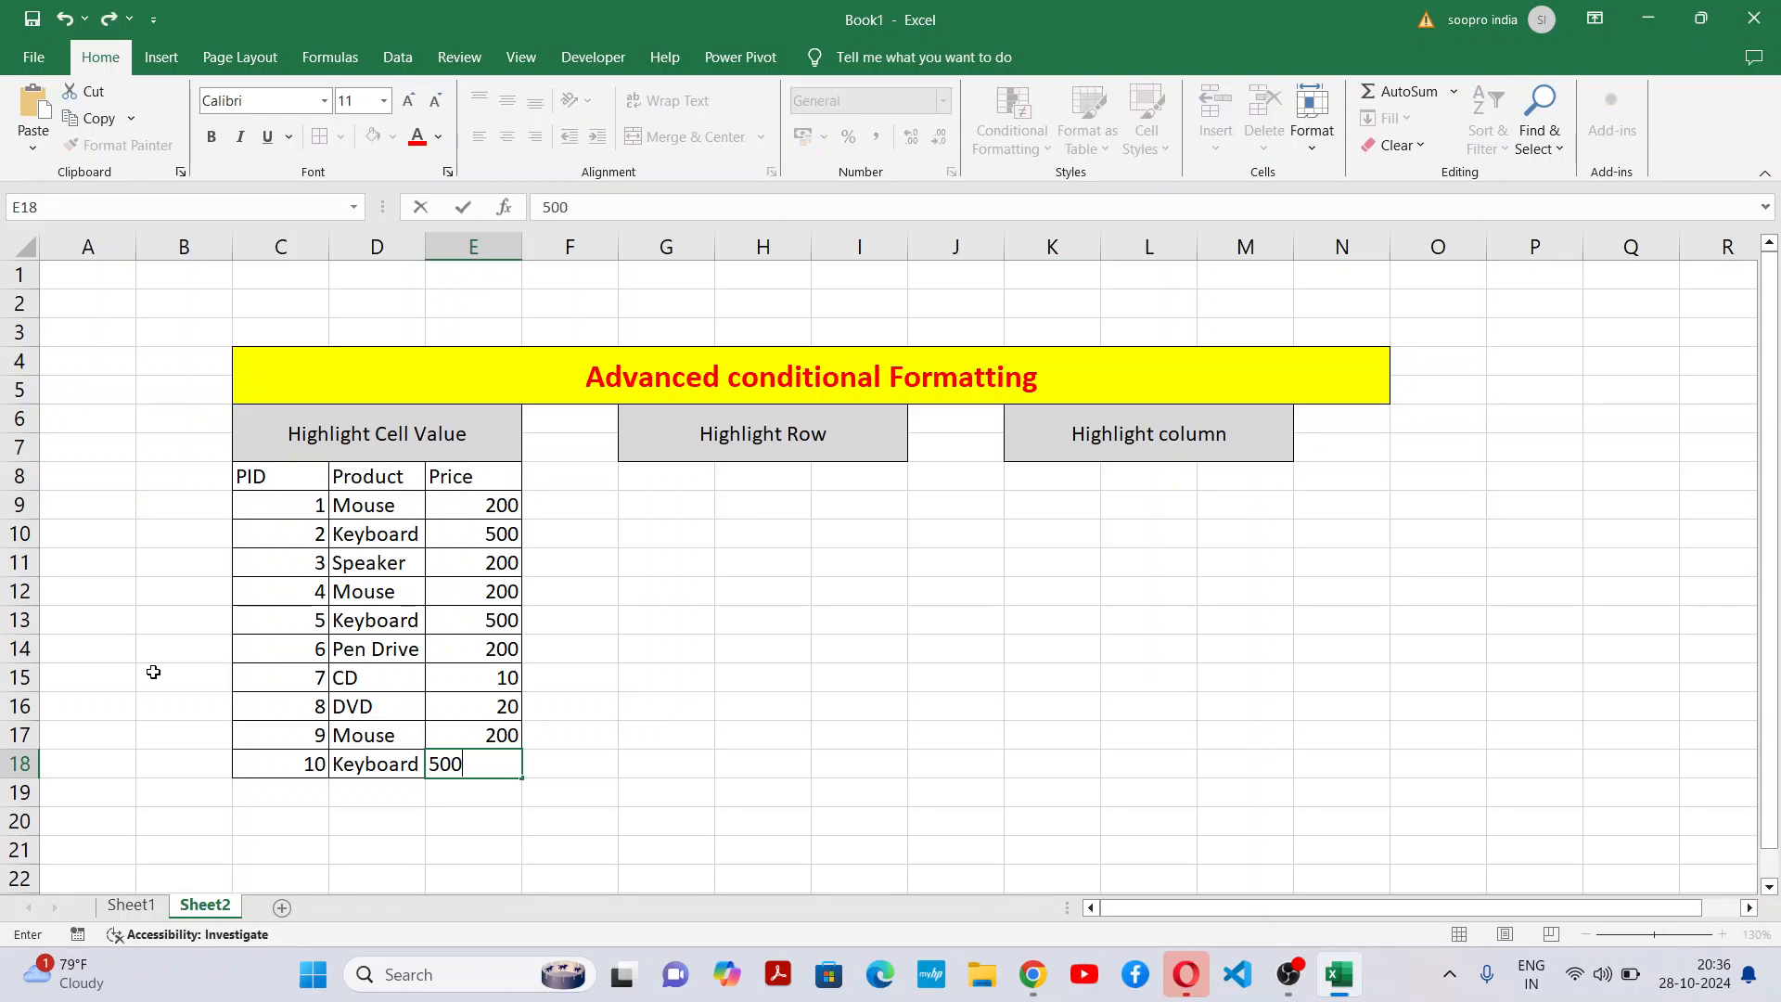
click(710, 717)
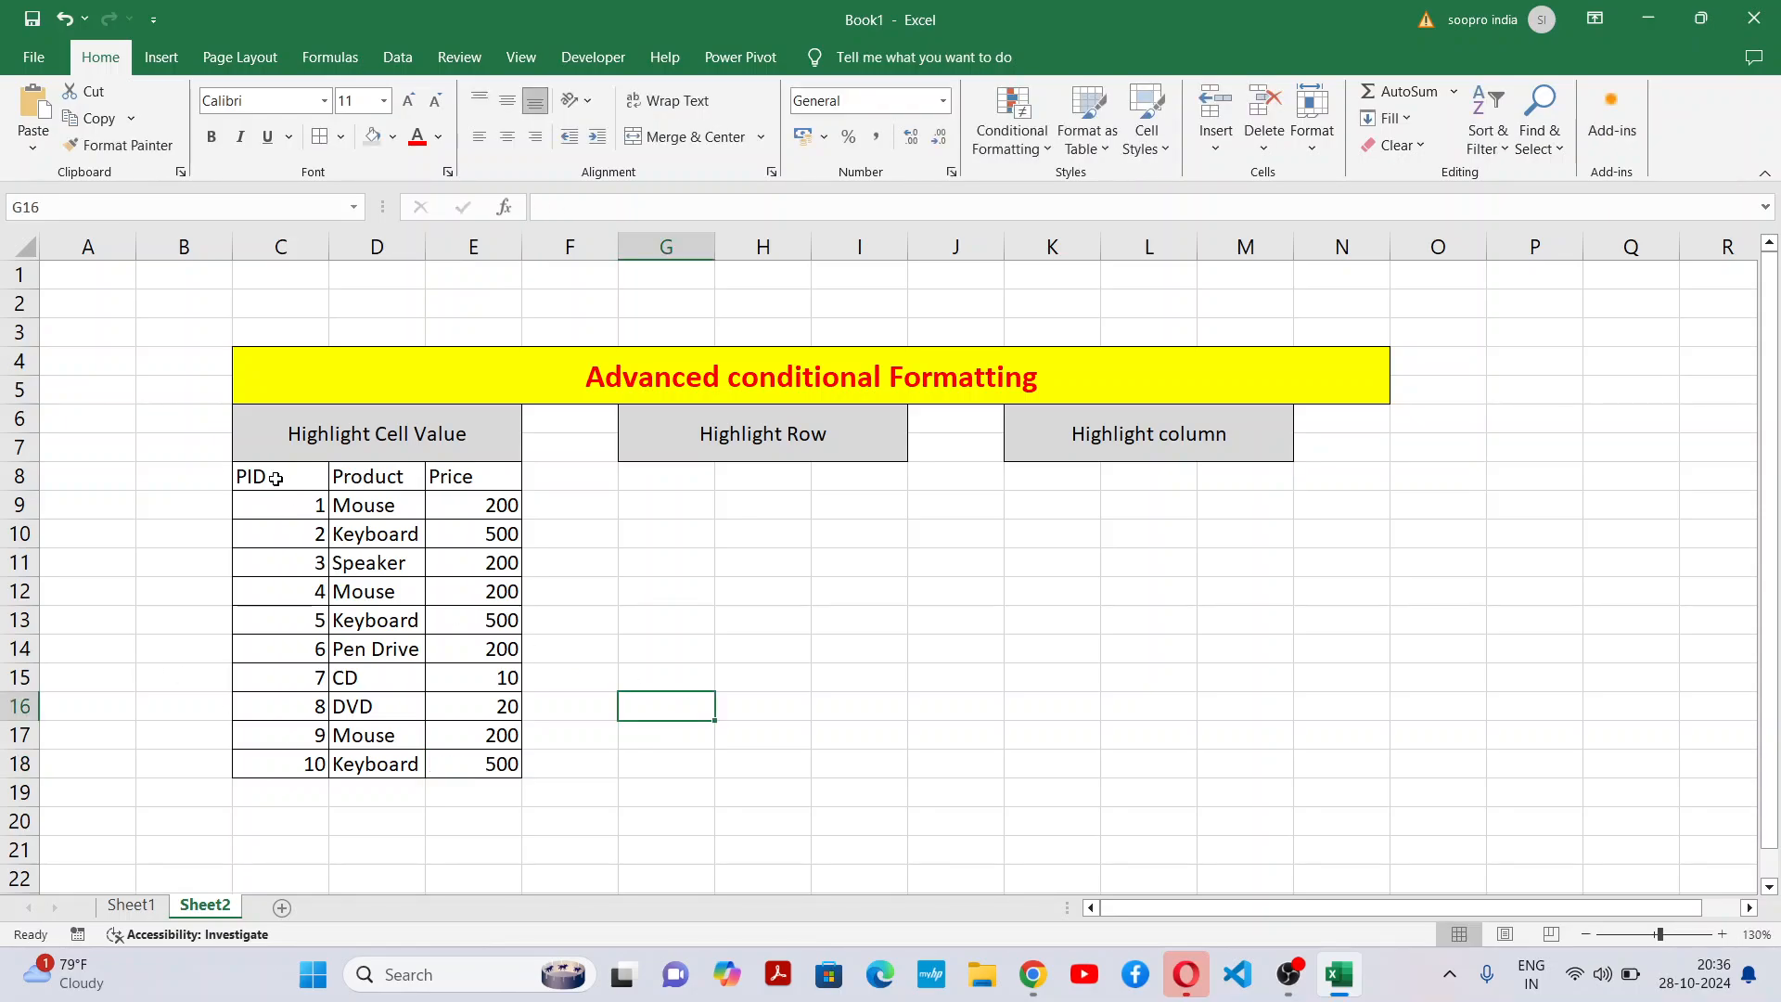
Center the contents of the product table C8:E18 horizontally and vertically.
drag(267, 477, 486, 768)
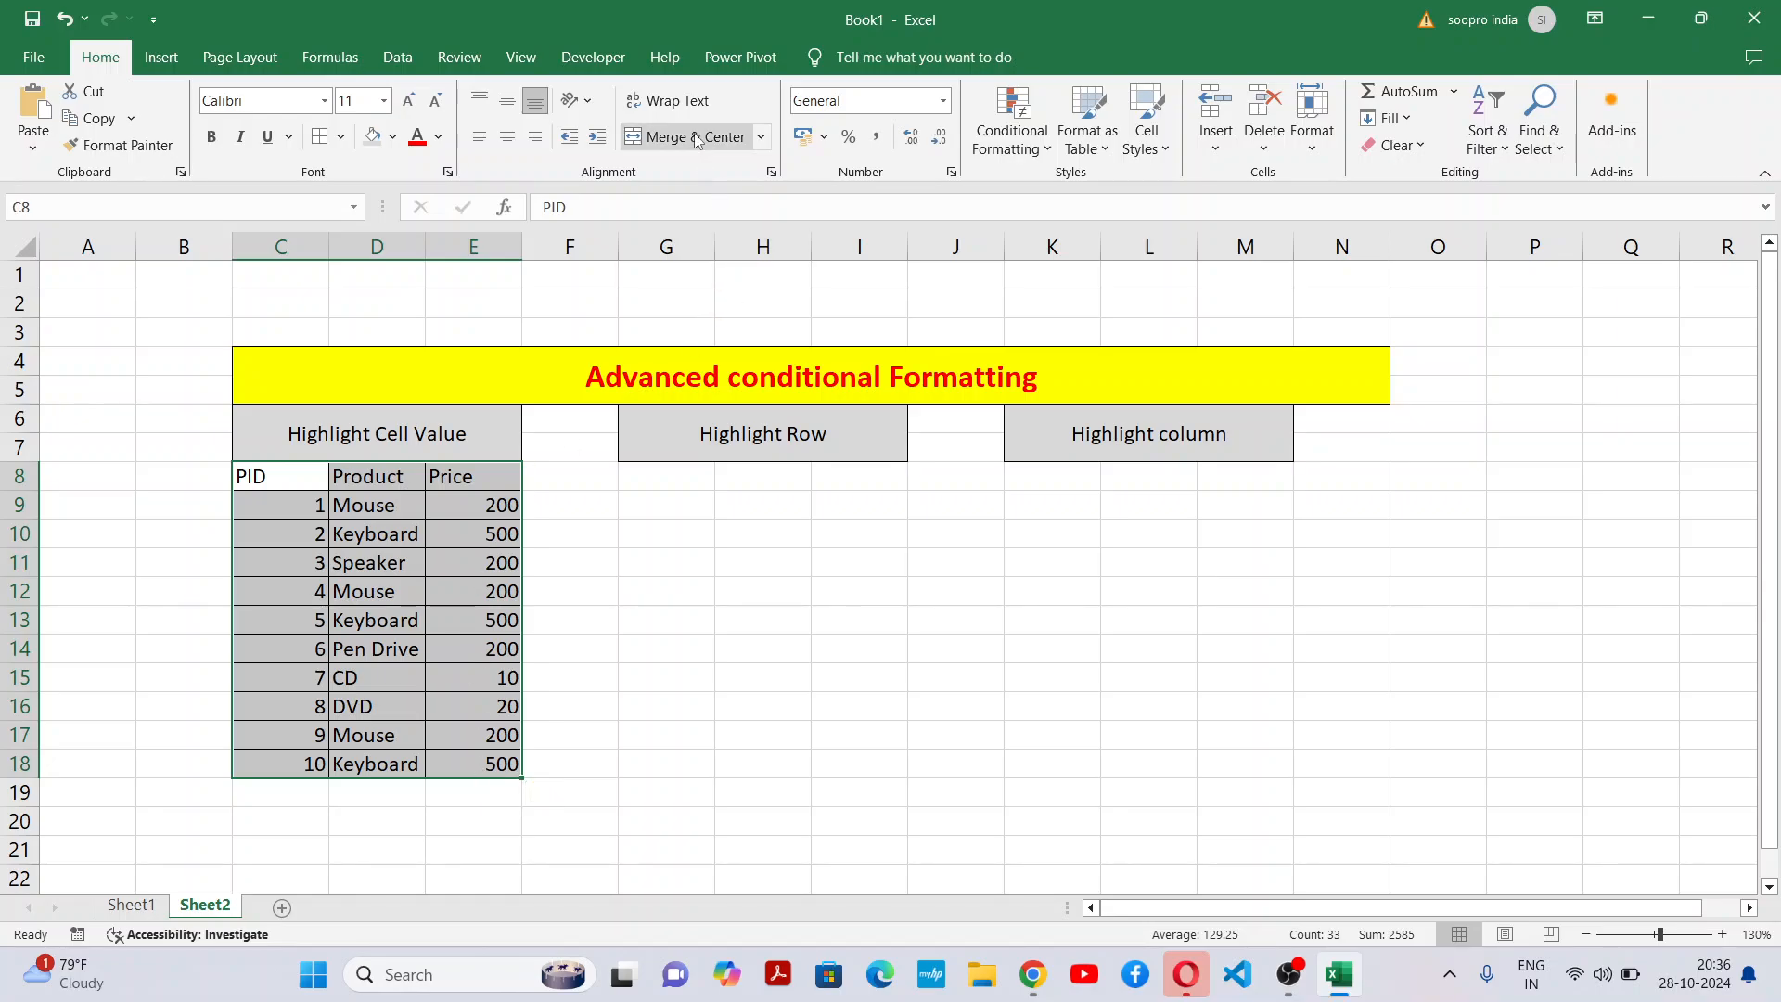
click(508, 137)
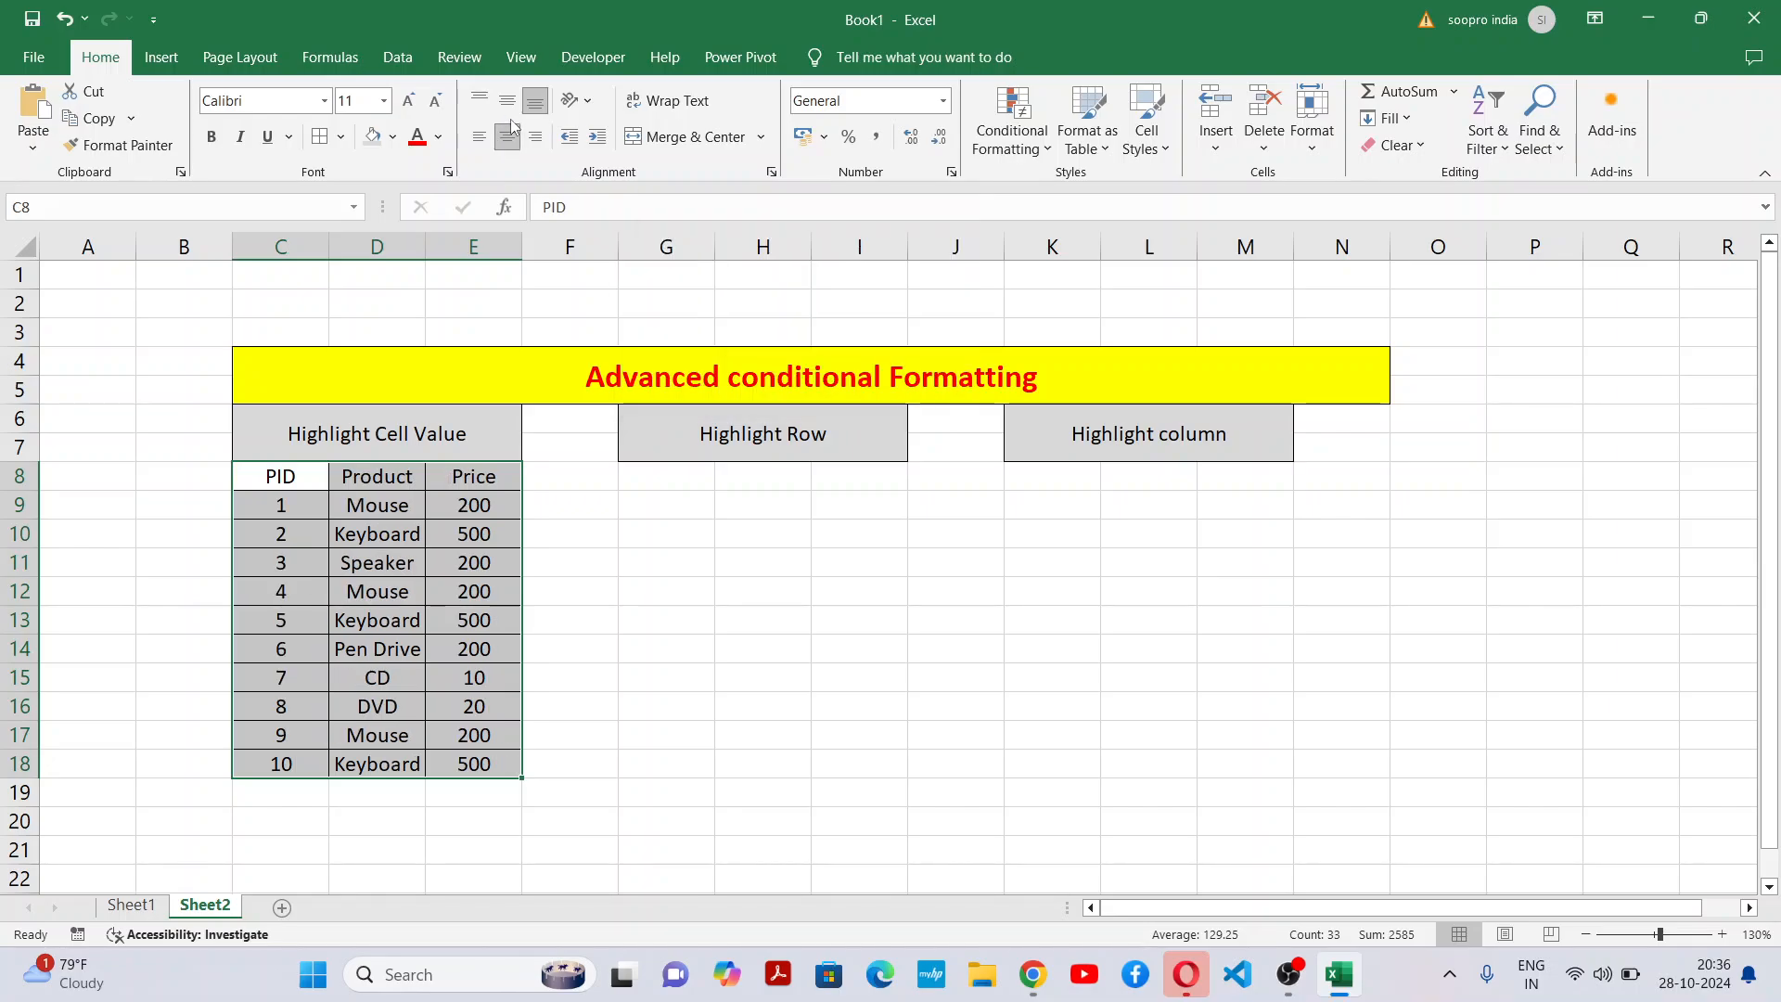
click(510, 104)
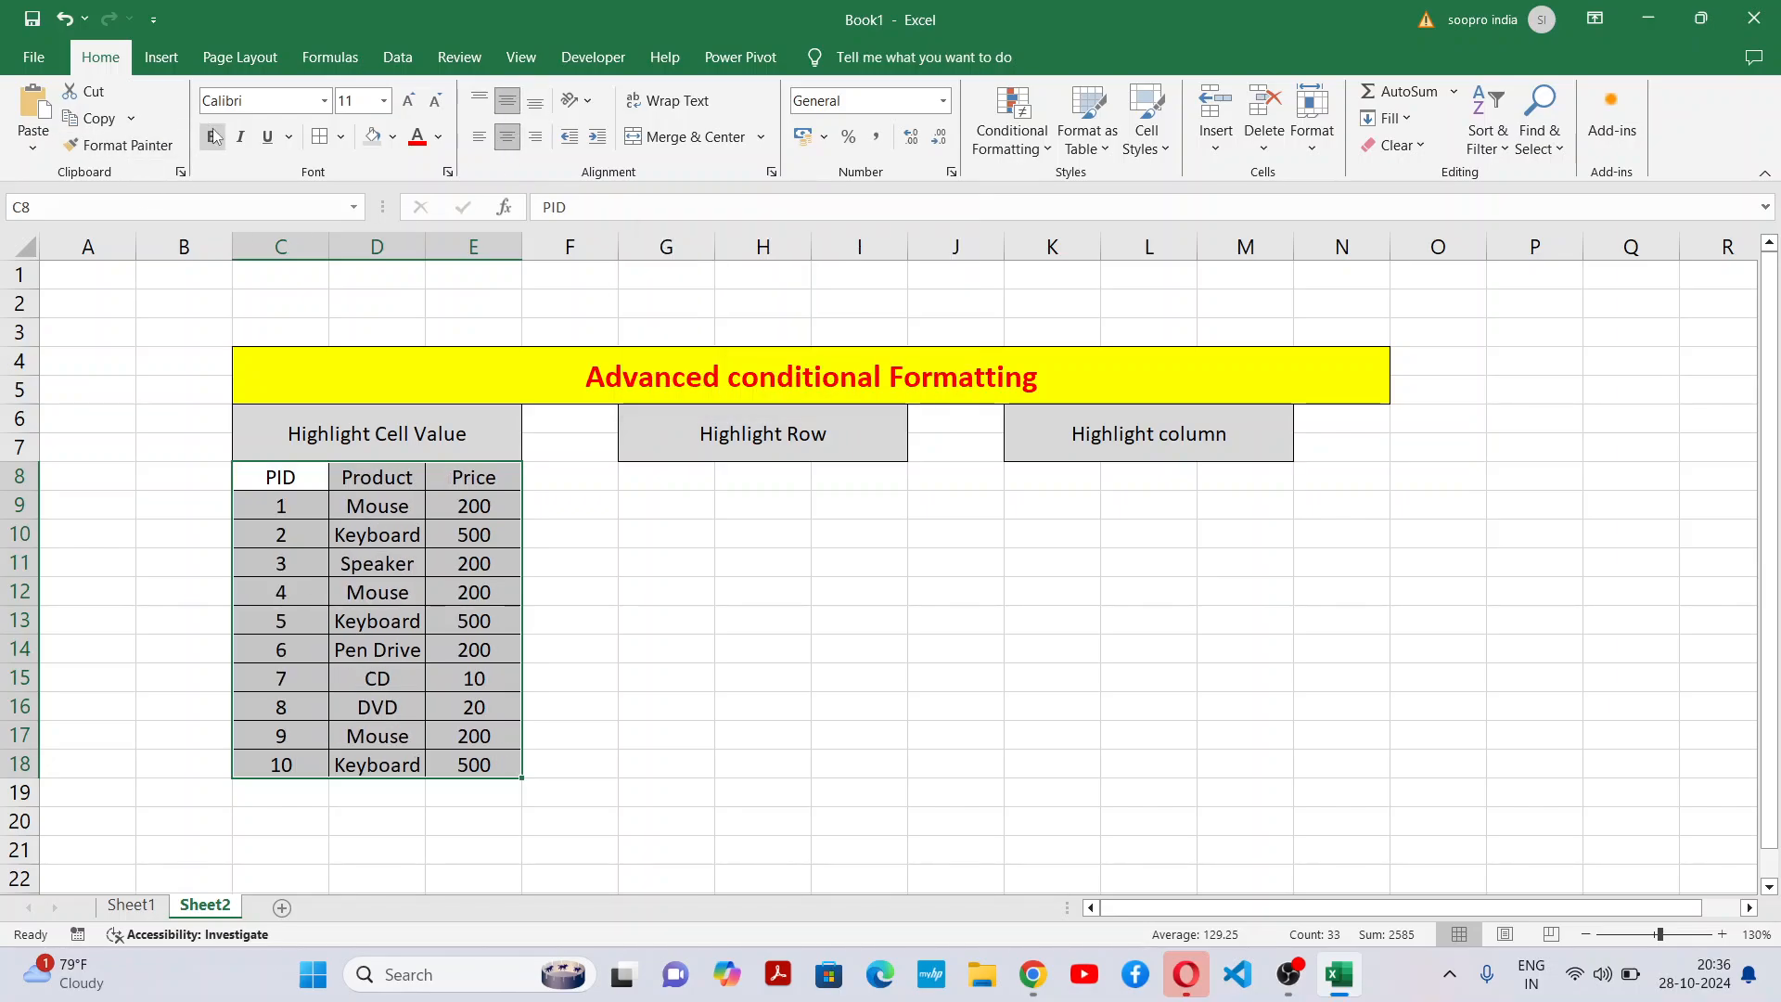
Make the column headers PID, Product and Price in C8:E8 bold.
click(474, 594)
drag(264, 476, 469, 477)
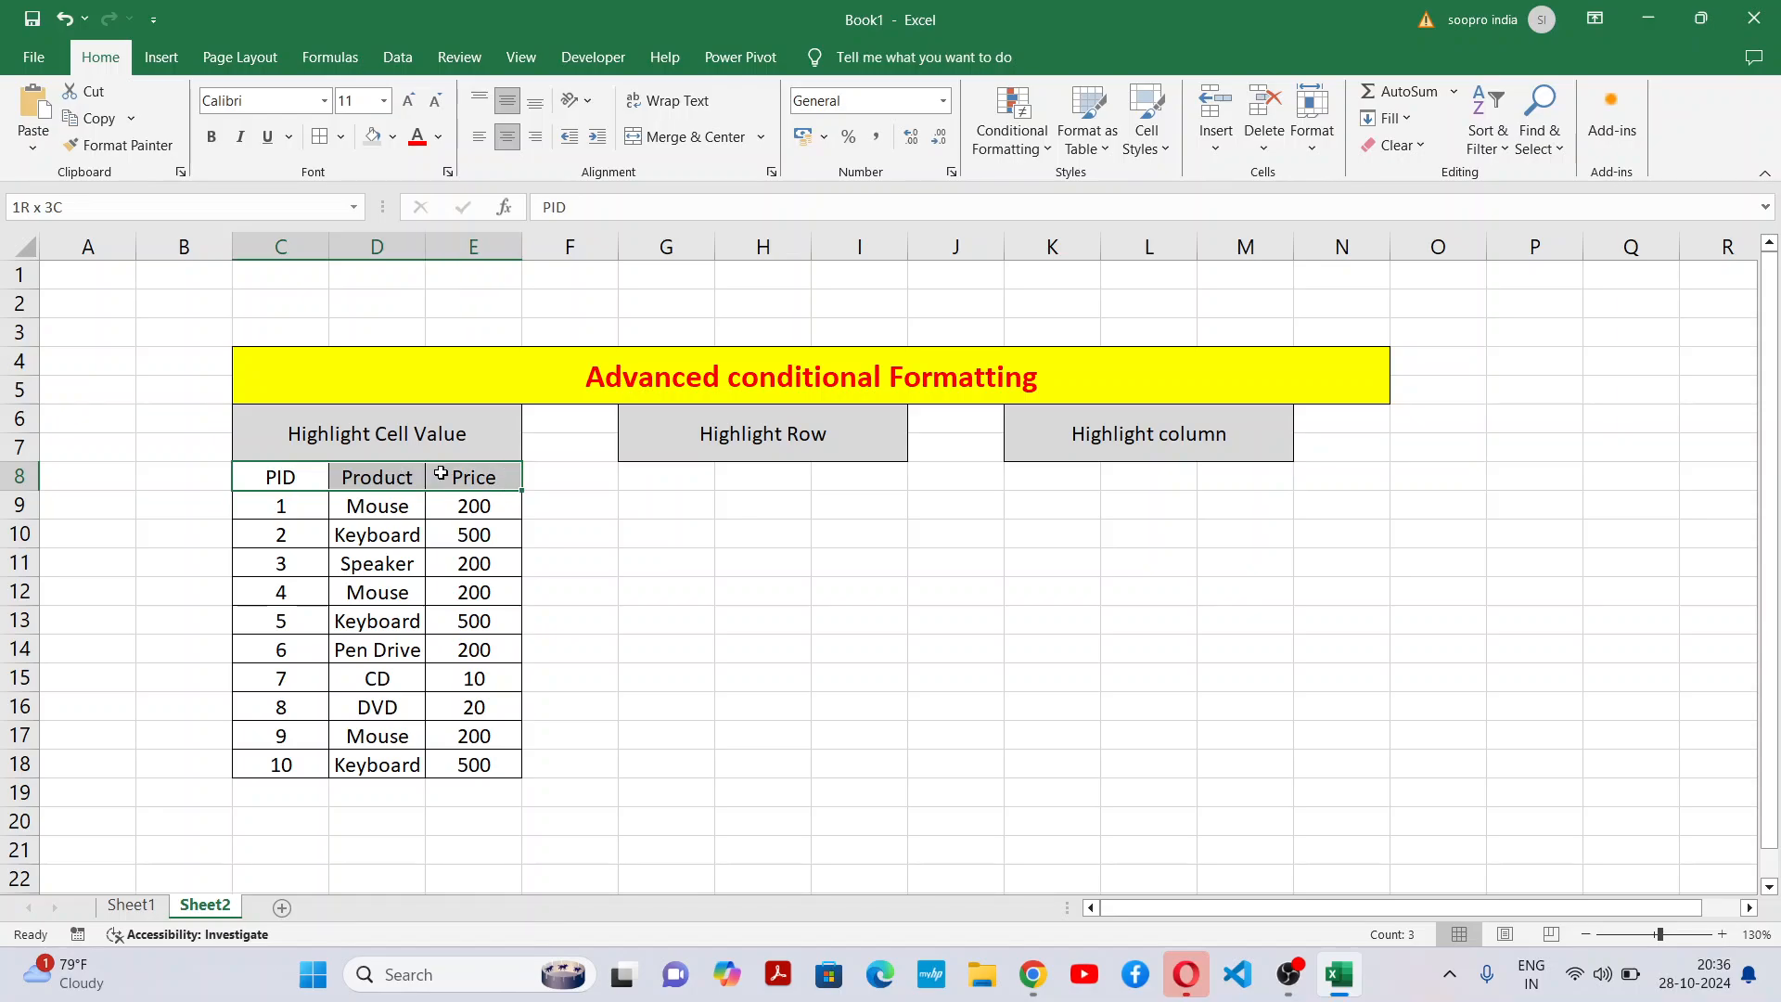
click(212, 136)
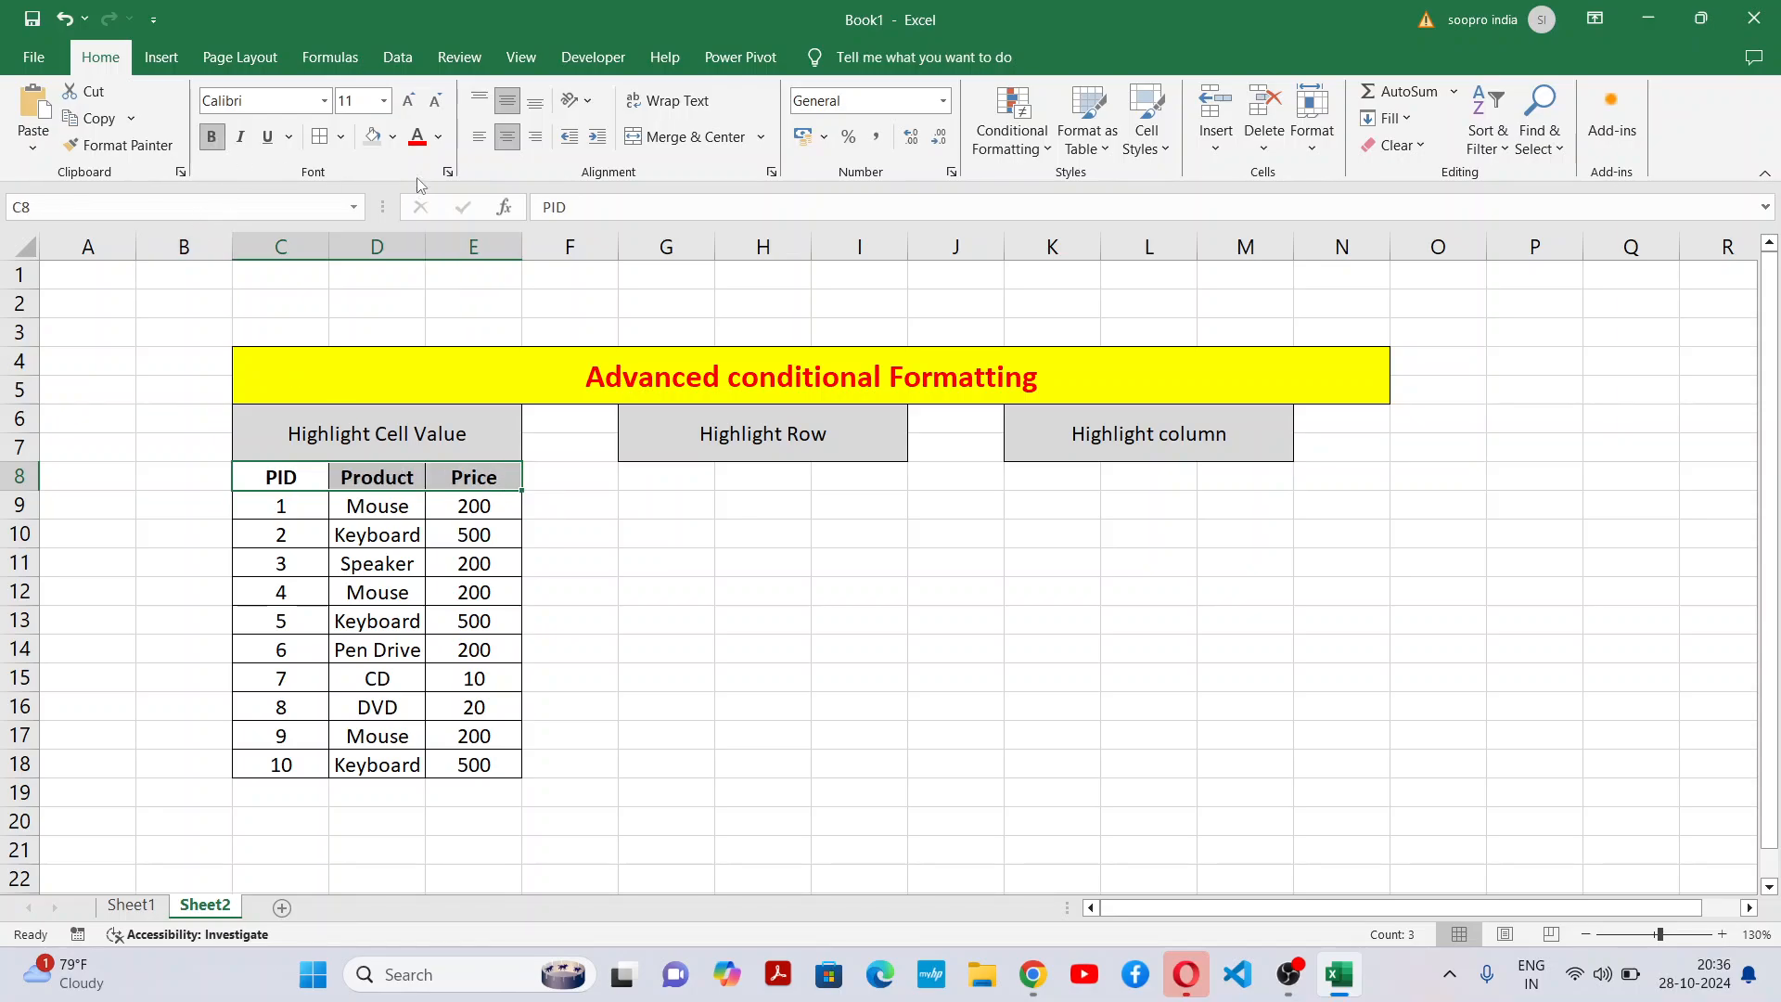
Set the font color of the column headers PID, Product and Price in C8:E8 to purple.
click(440, 137)
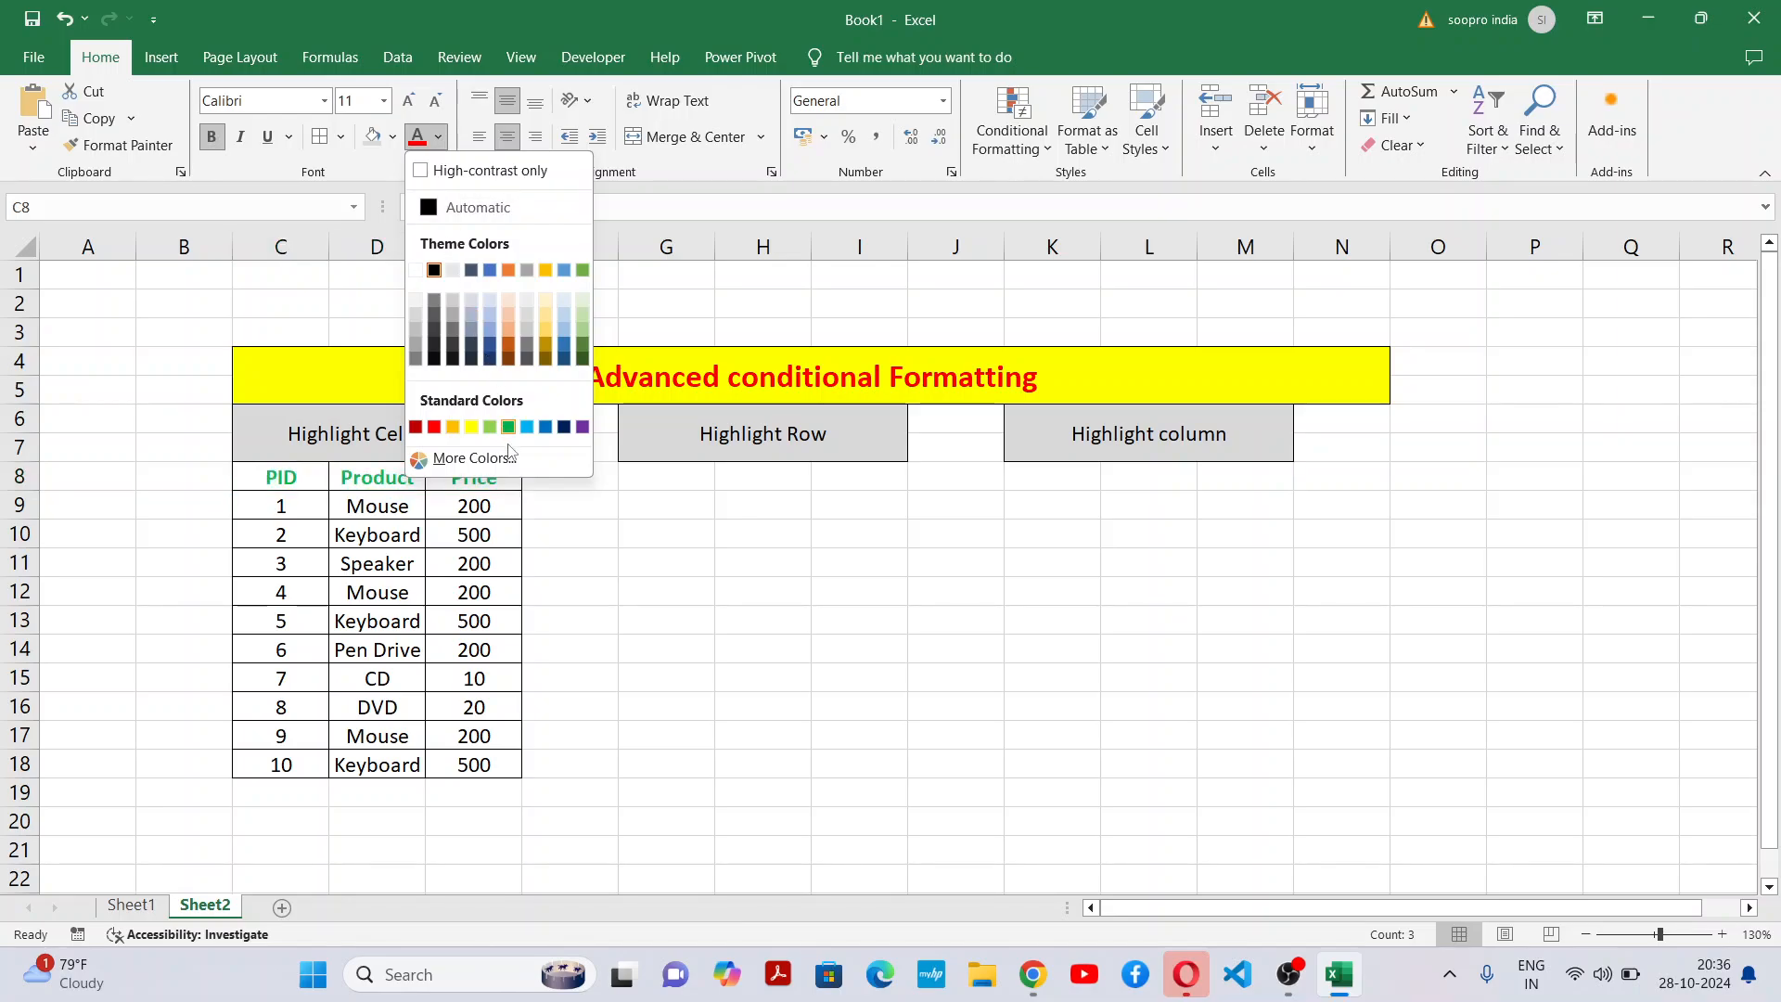
click(582, 427)
click(756, 733)
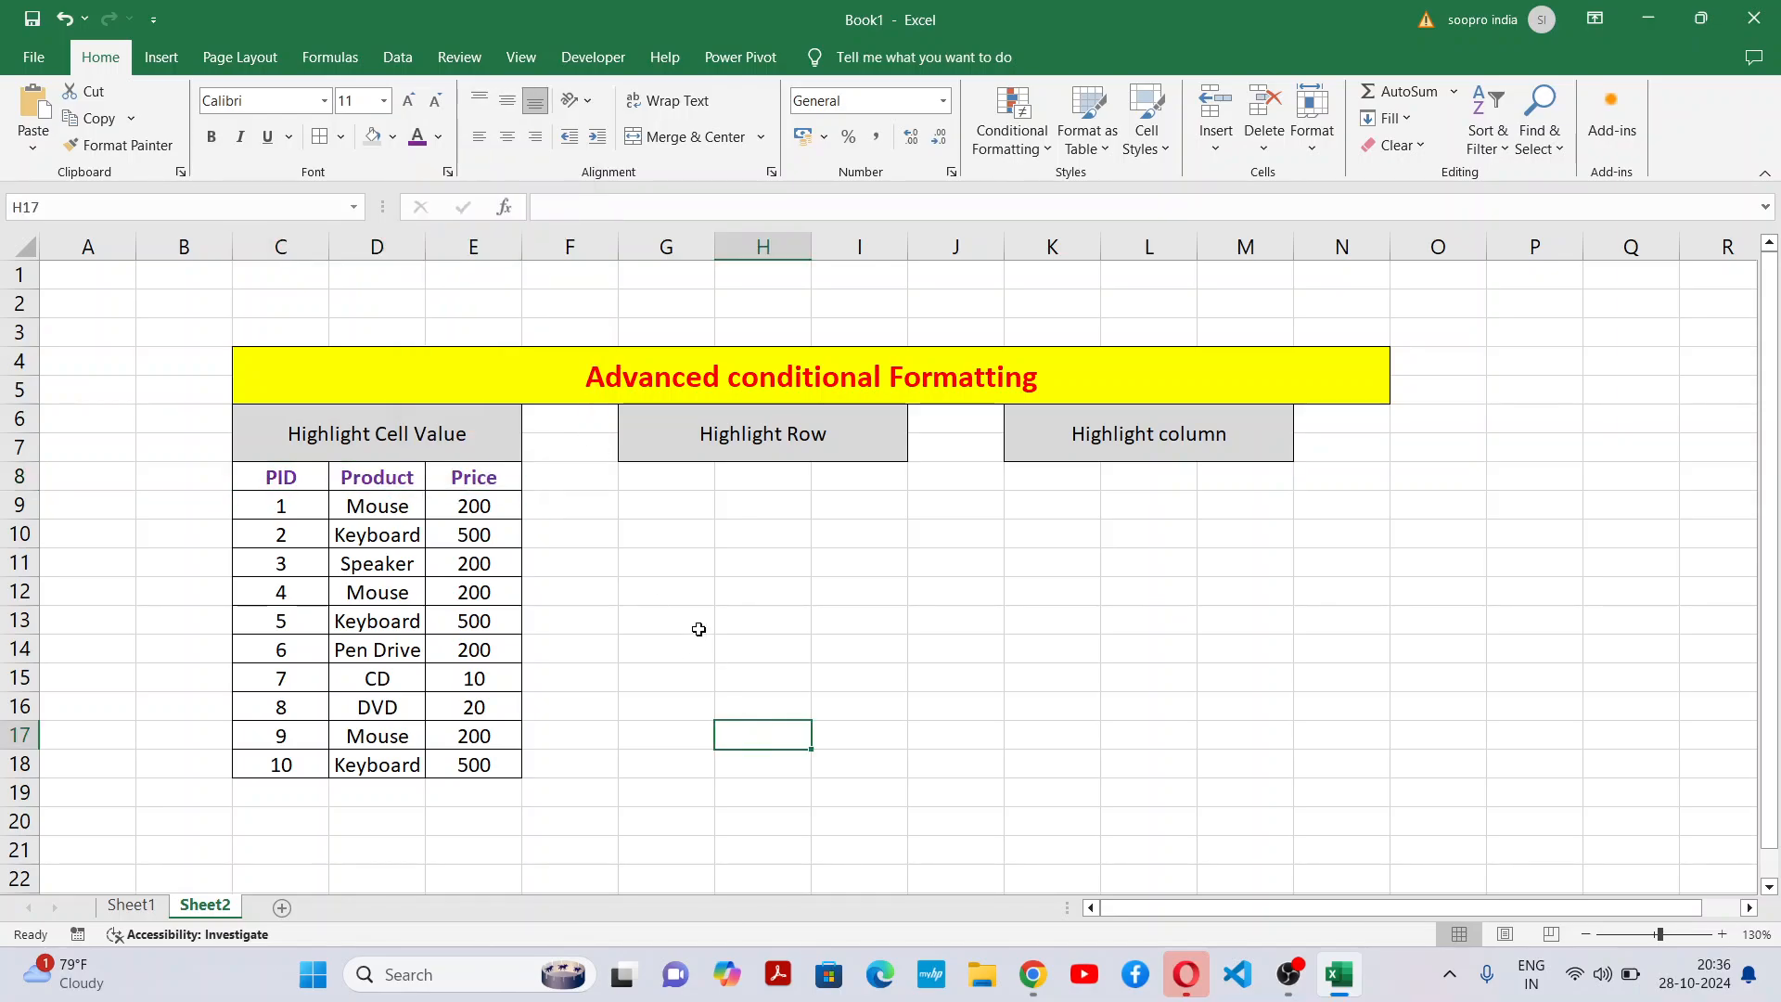
Copy the product table C8:E18 to G8 under Highlight Row and to K8 under Highlight column.
drag(275, 475, 491, 760)
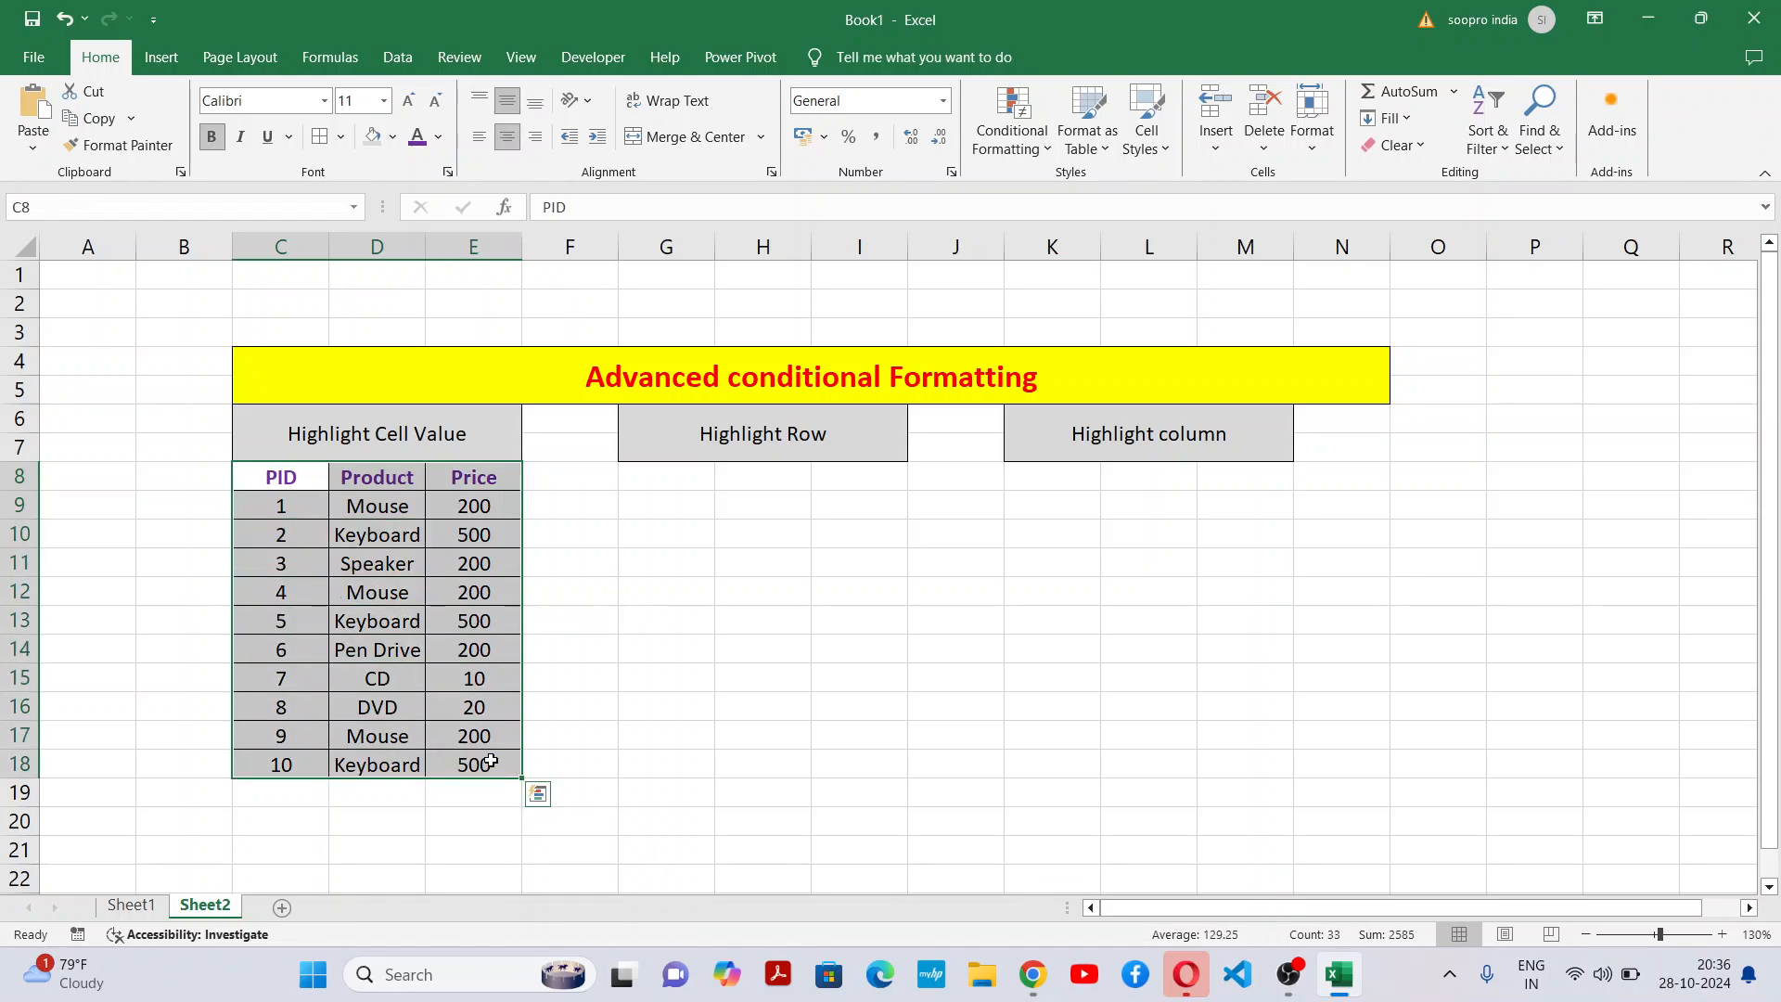
key(ctrl+c)
click(659, 481)
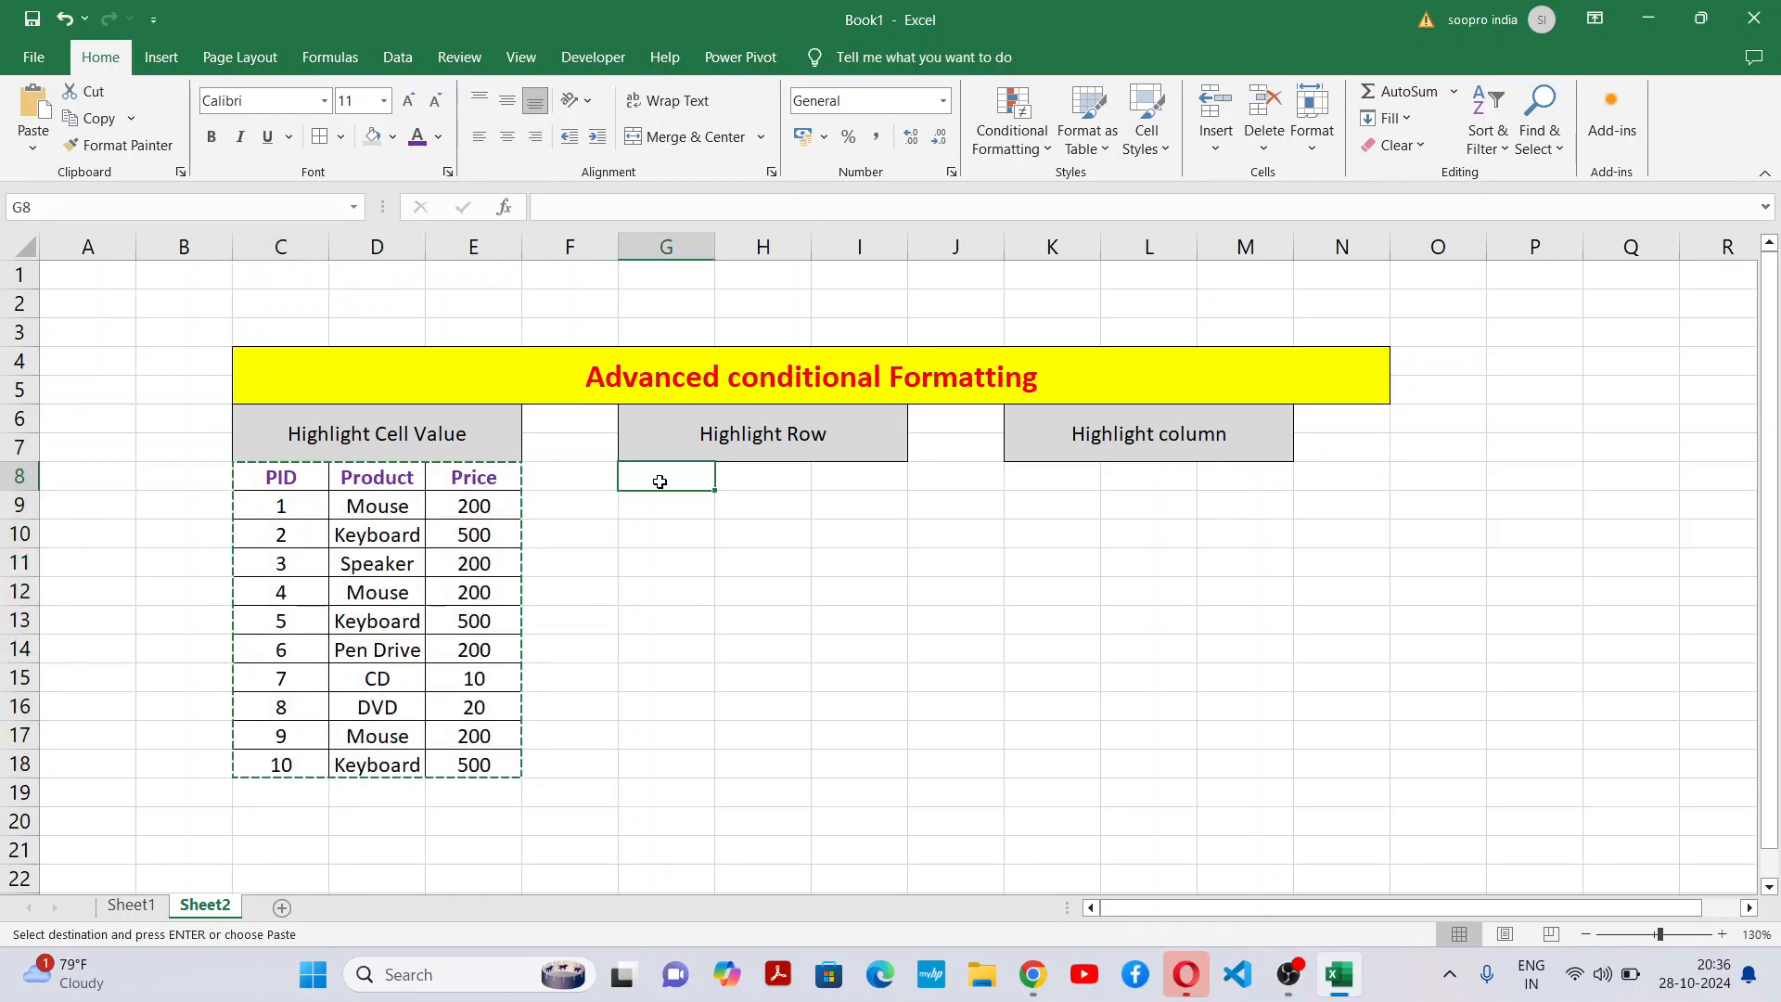
key(ctrl+v)
click(1056, 481)
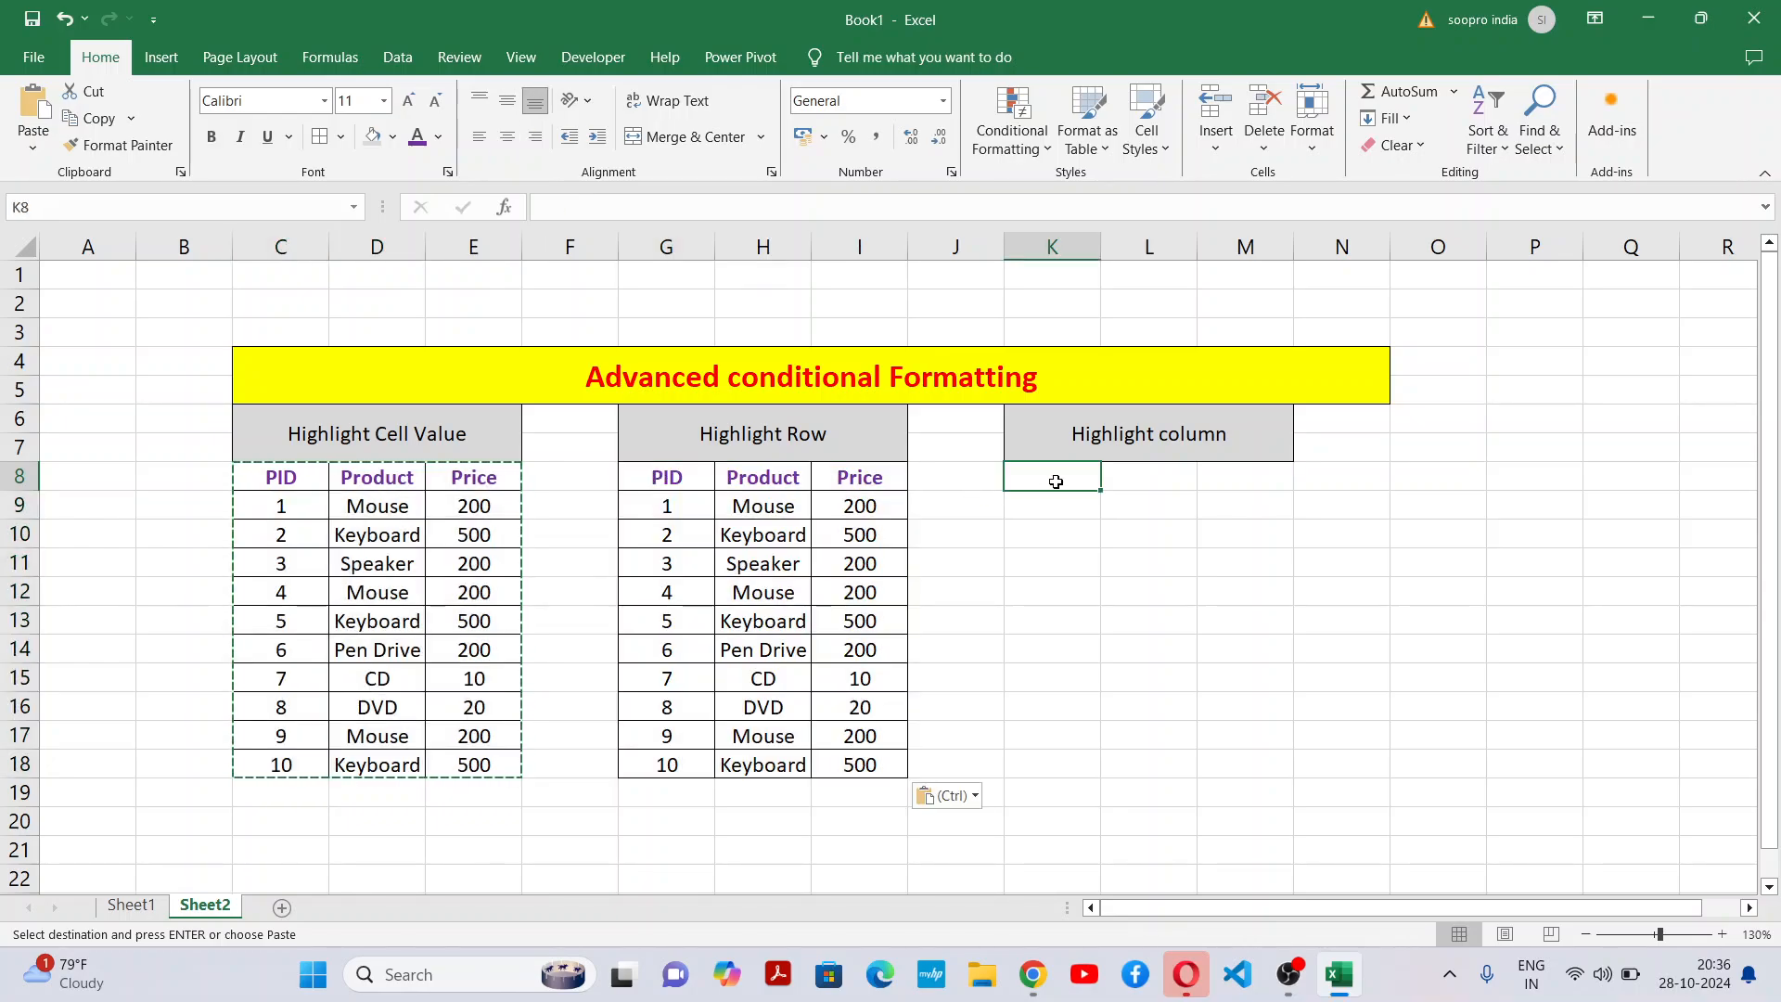
key(ctrl+v)
click(1492, 703)
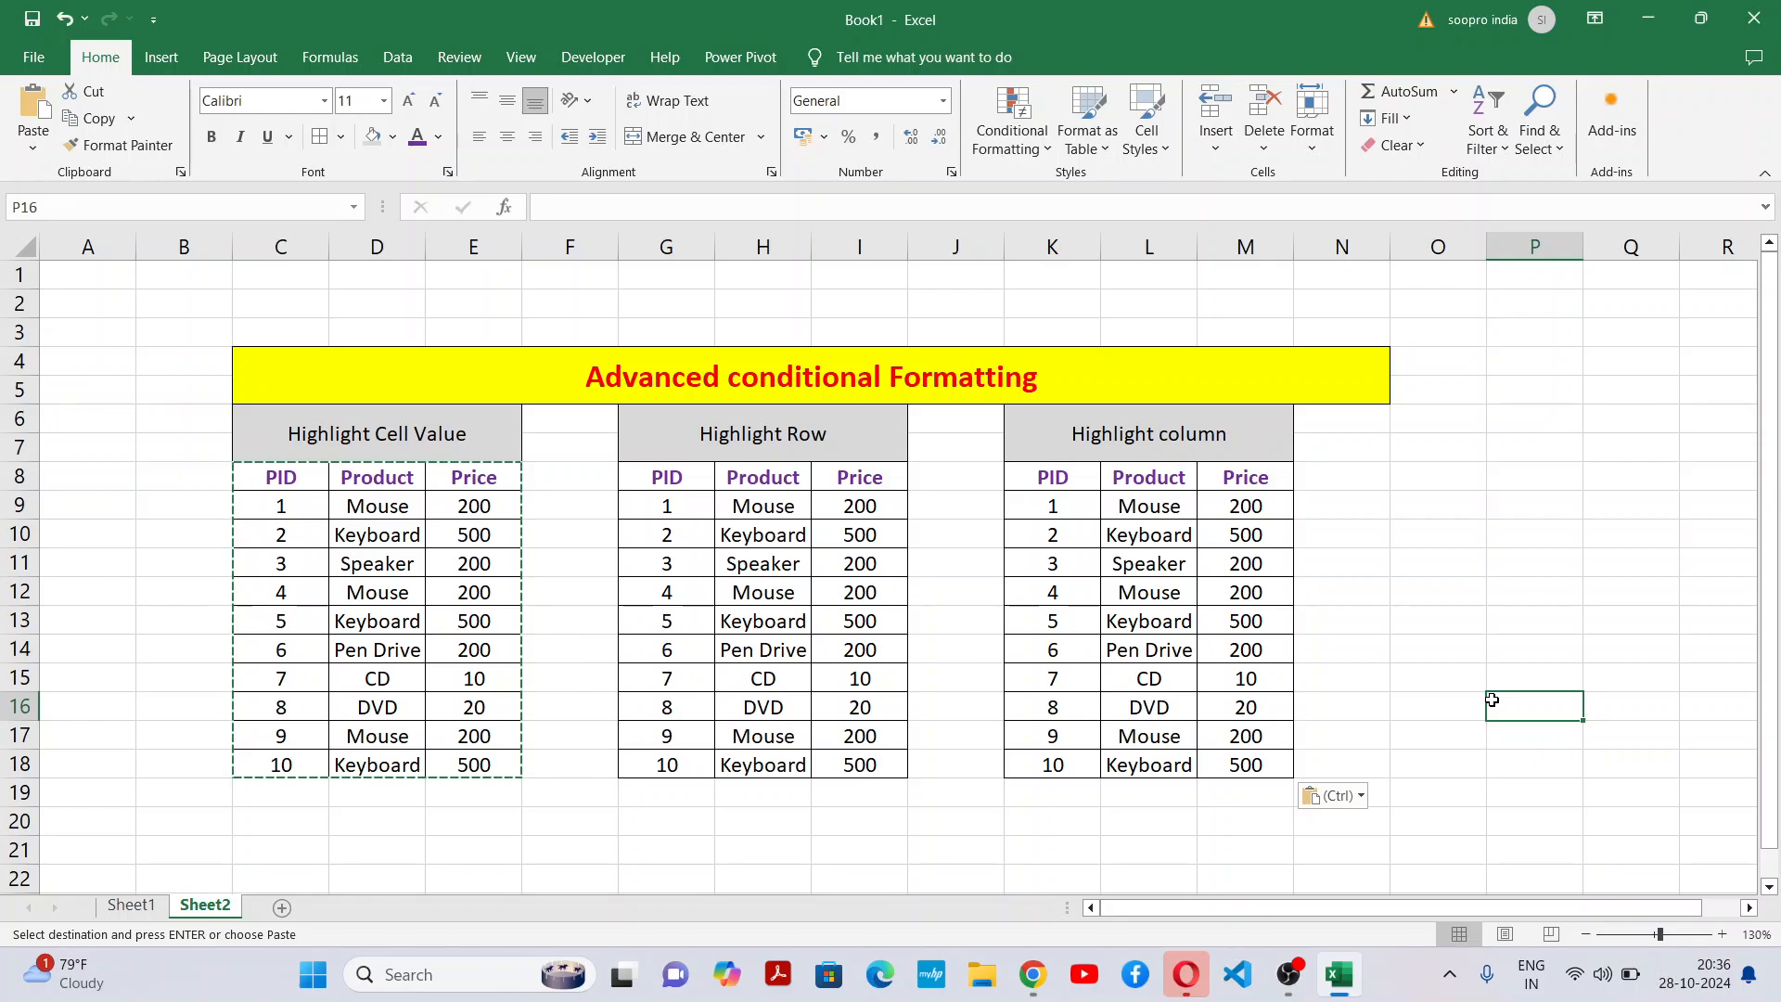
key(Escape)
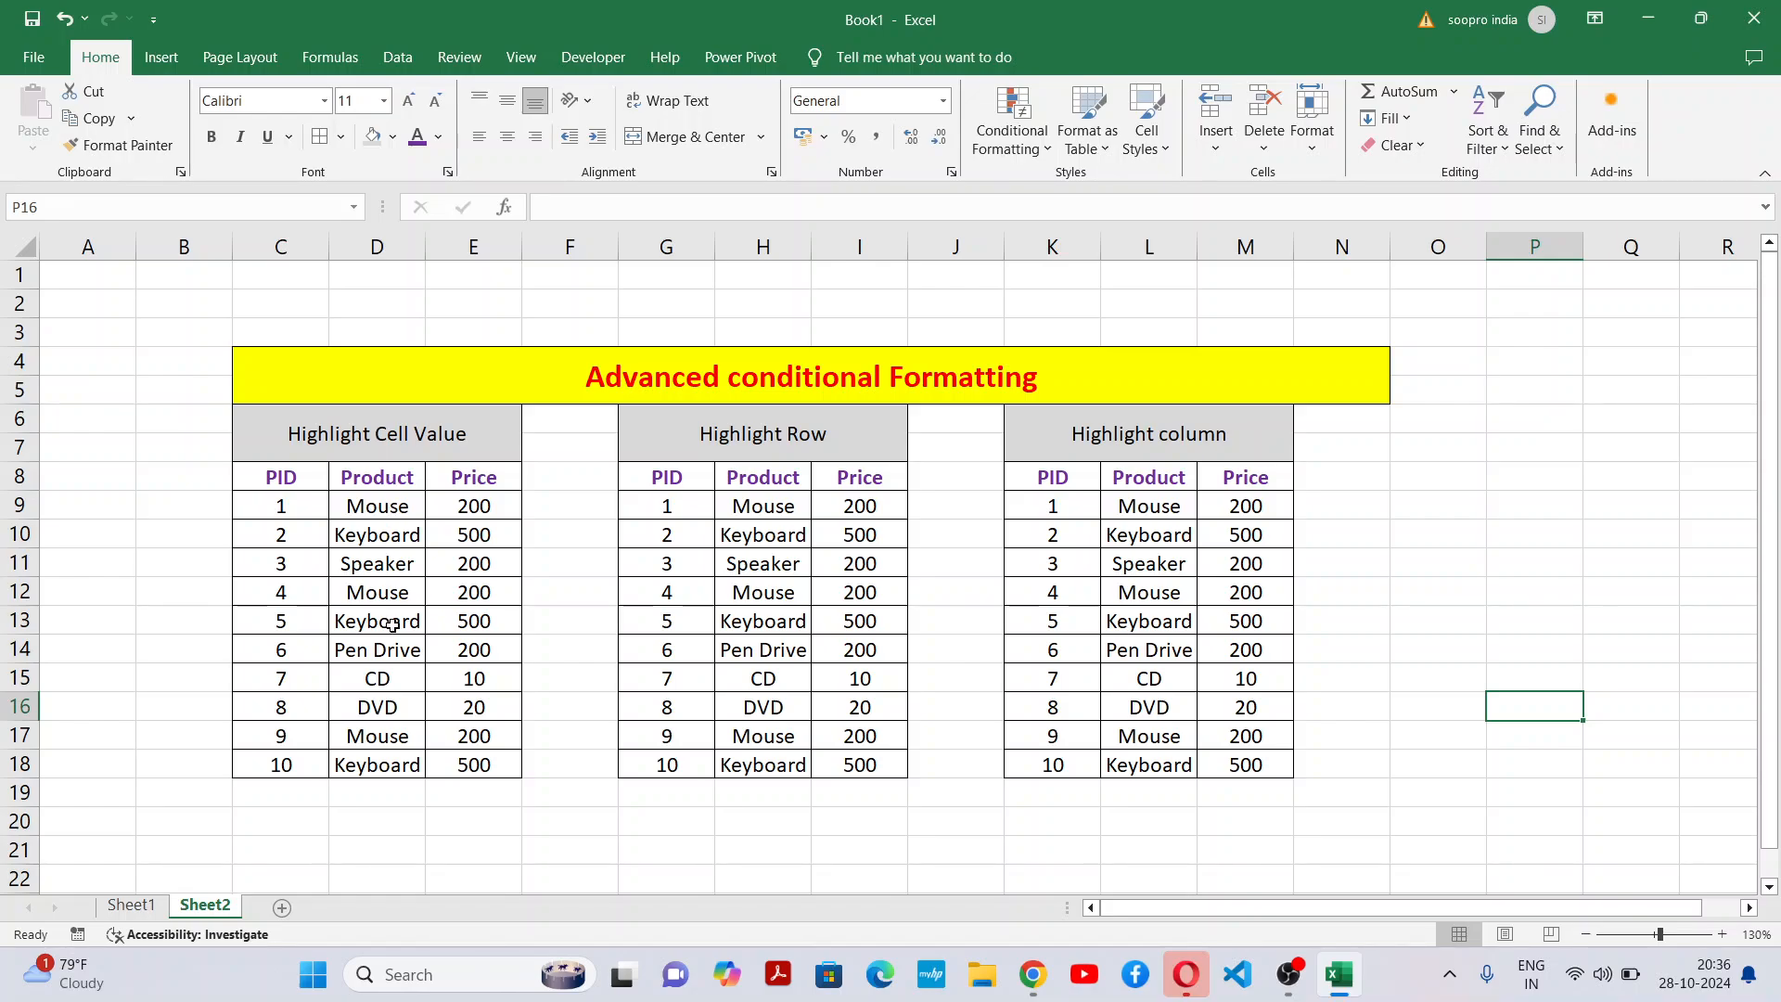
click(404, 509)
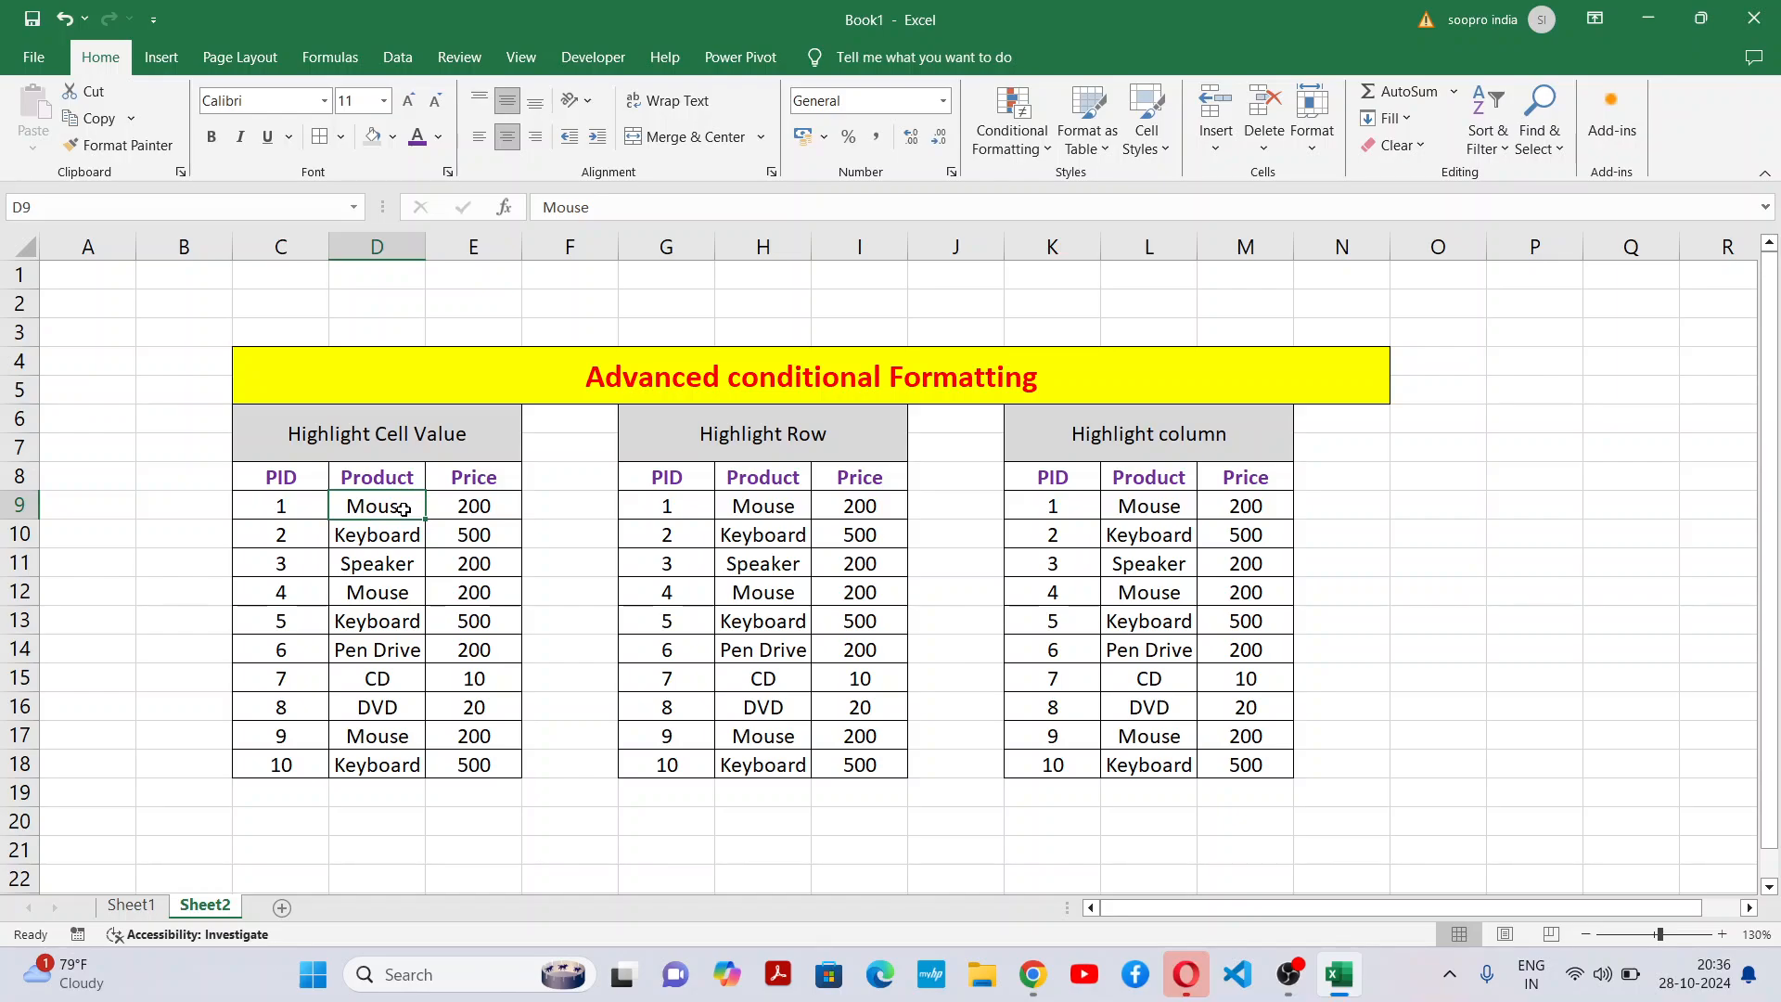
click(414, 596)
click(409, 740)
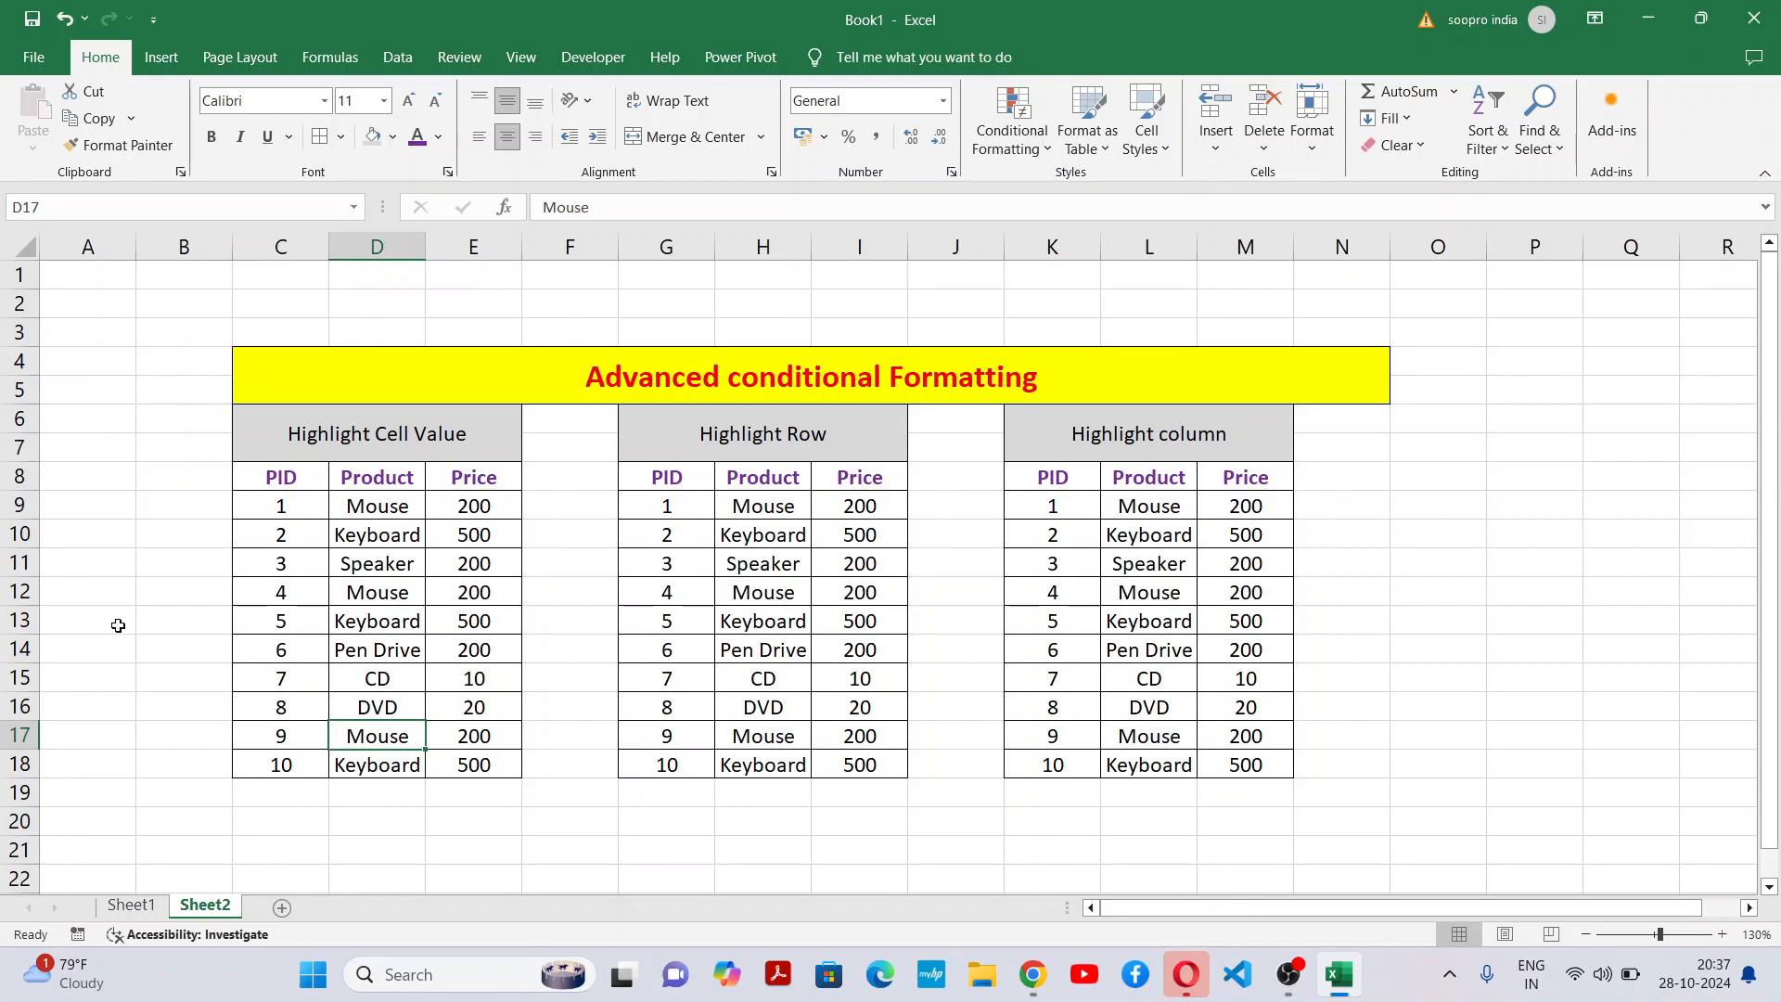
click(730, 767)
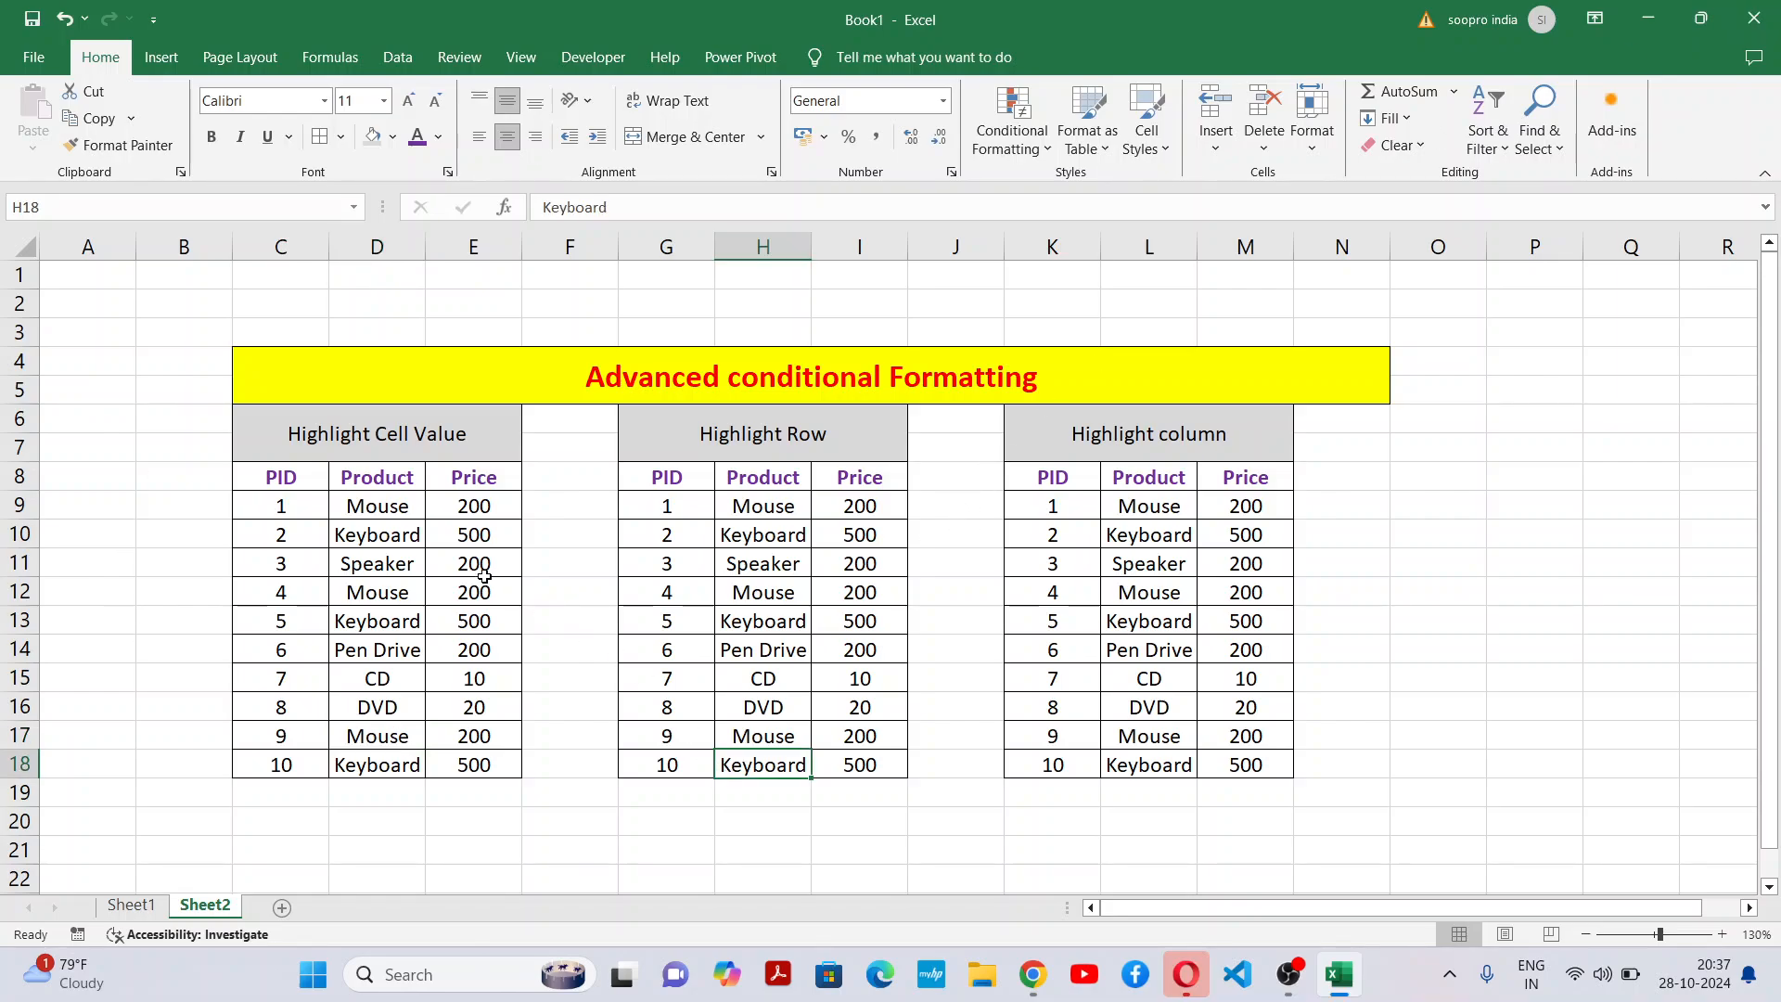
Make the headings Highlight Cell Value, Highlight Row and Highlight column bold.
drag(462, 417, 1106, 408)
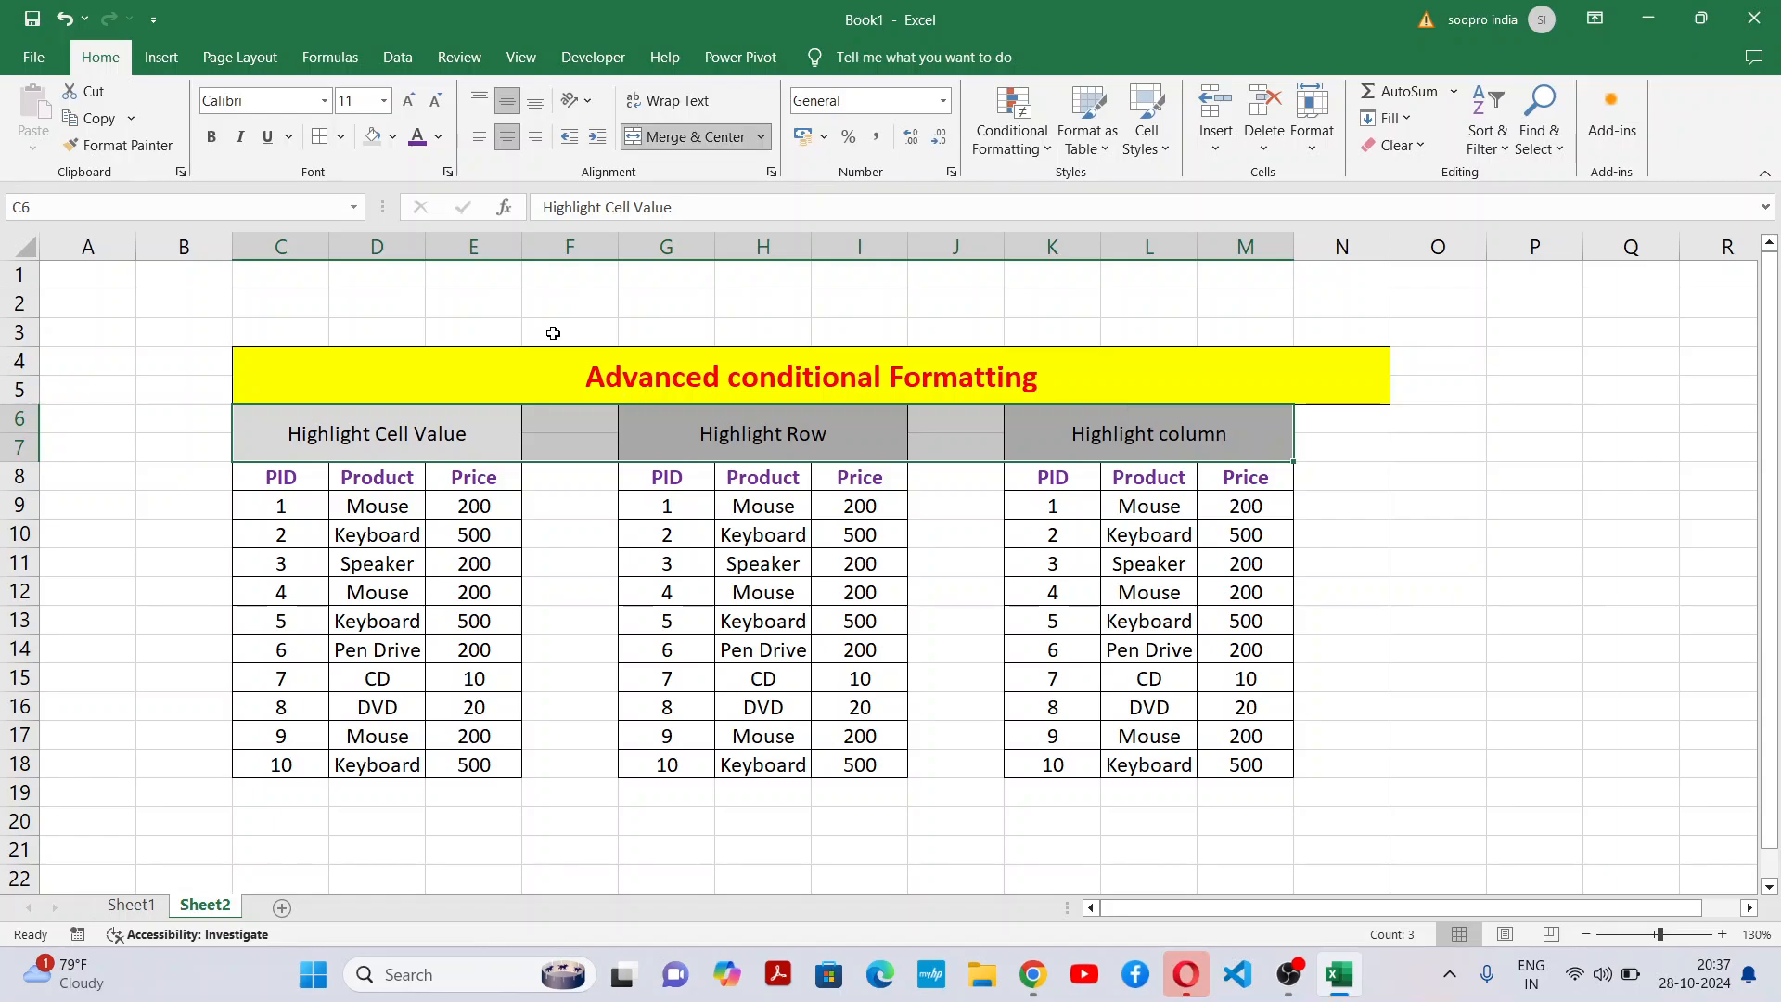
click(212, 136)
click(728, 709)
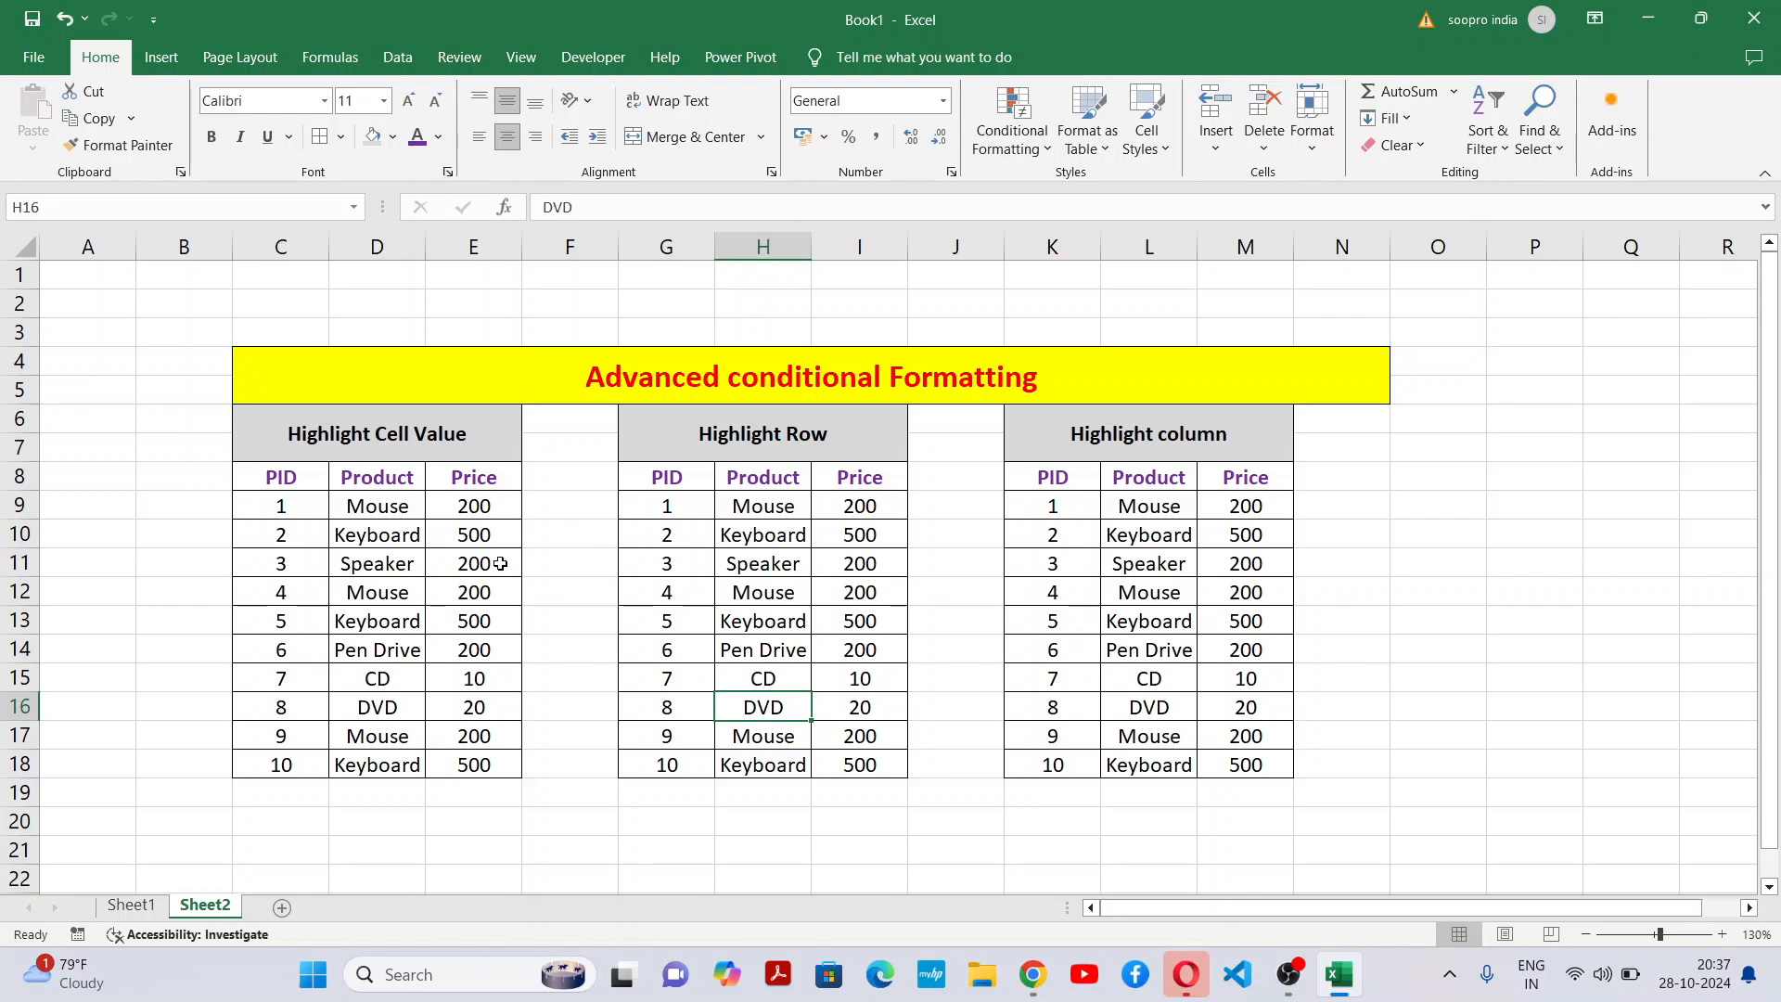
Review the Highlight Cell Value, Highlight Row and Highlight column headings above the three tables.
click(405, 447)
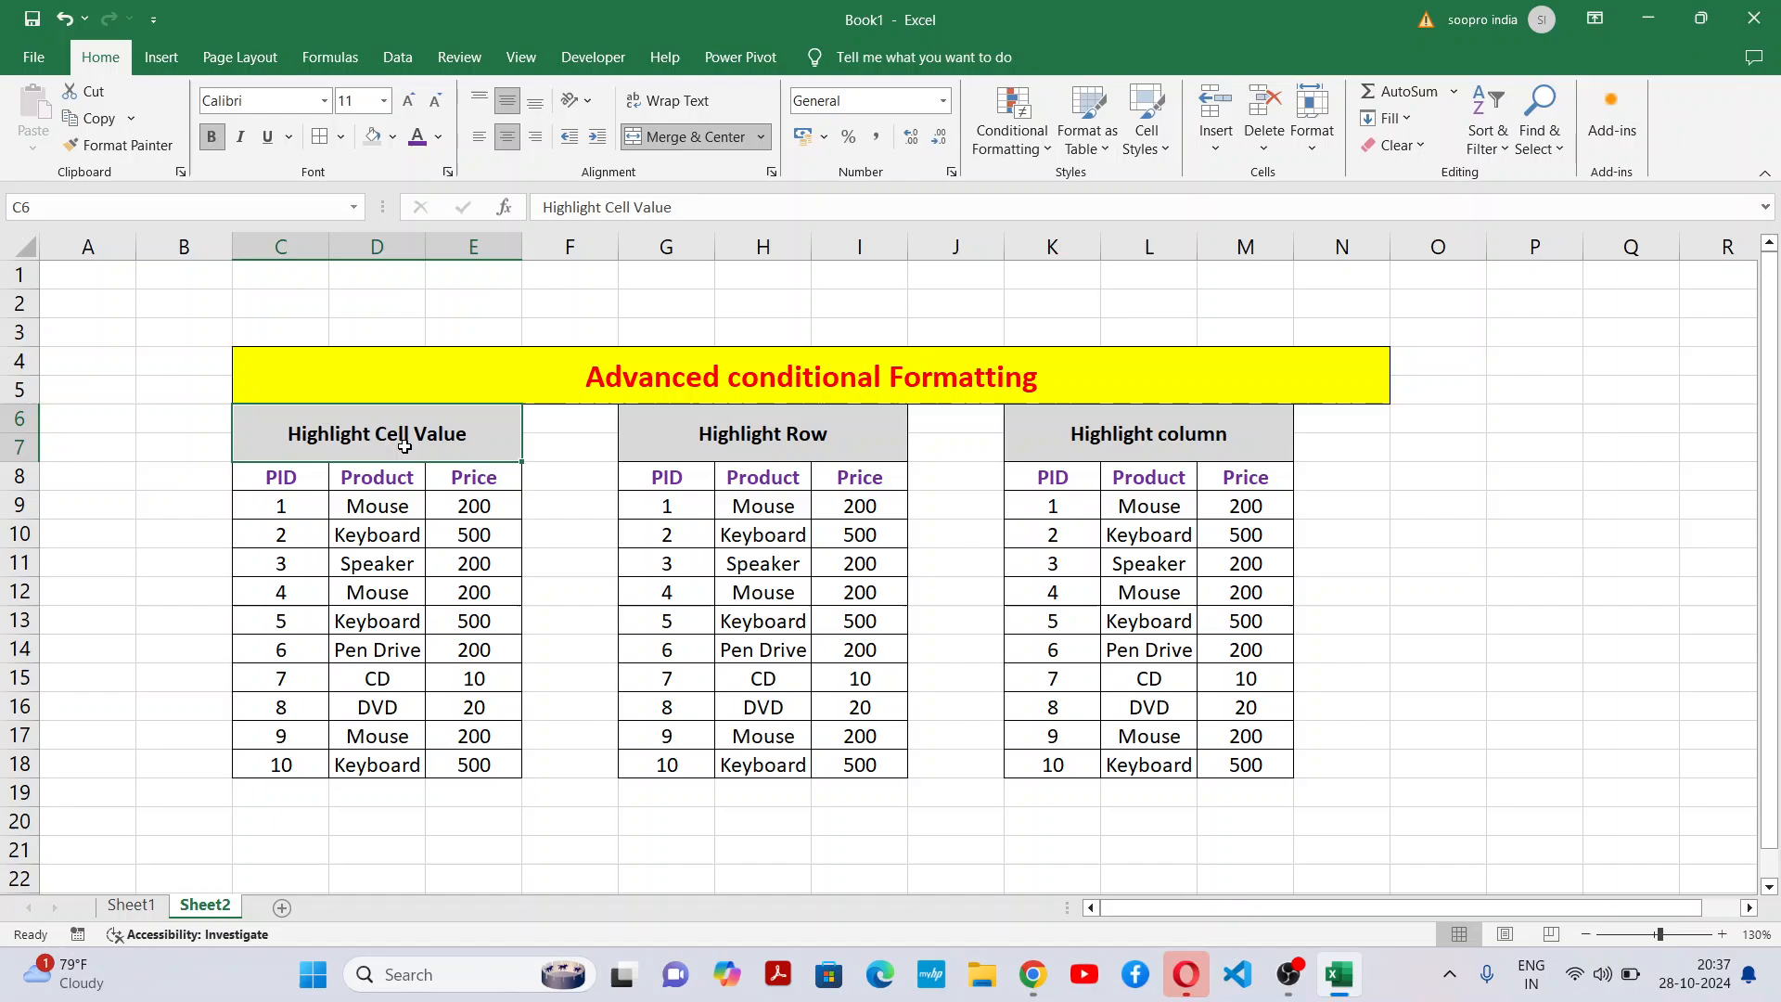
click(765, 422)
click(1205, 441)
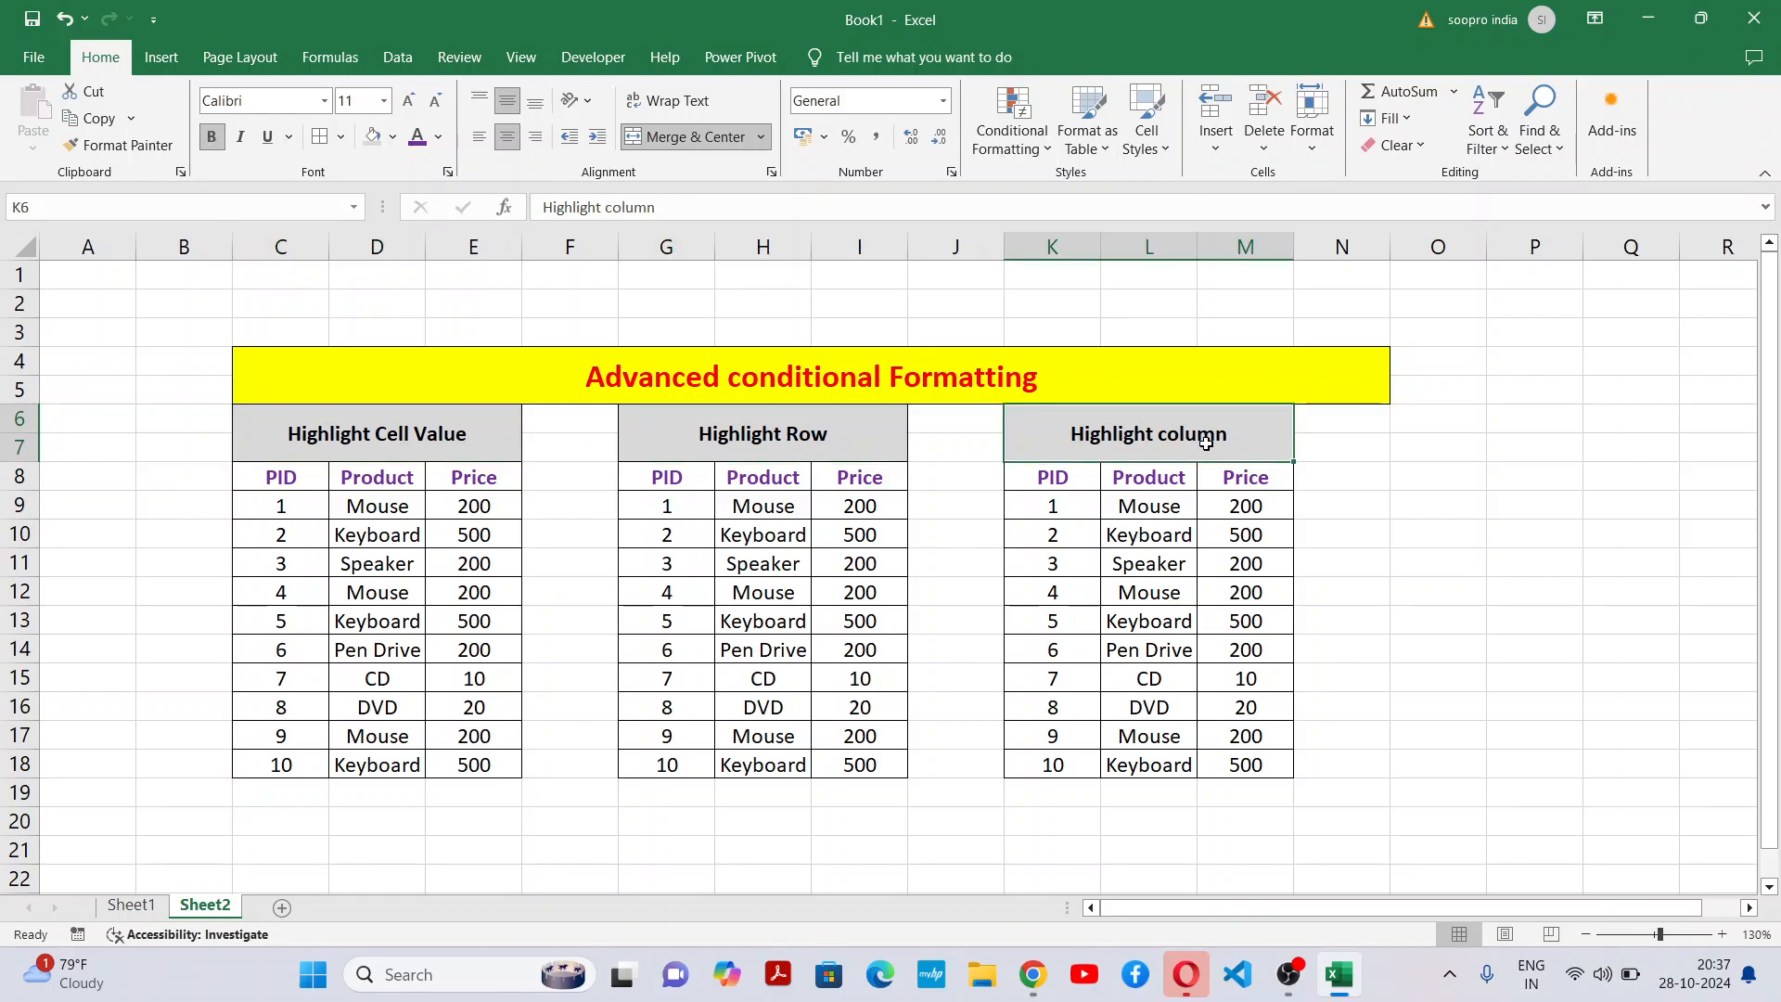
click(752, 562)
click(406, 420)
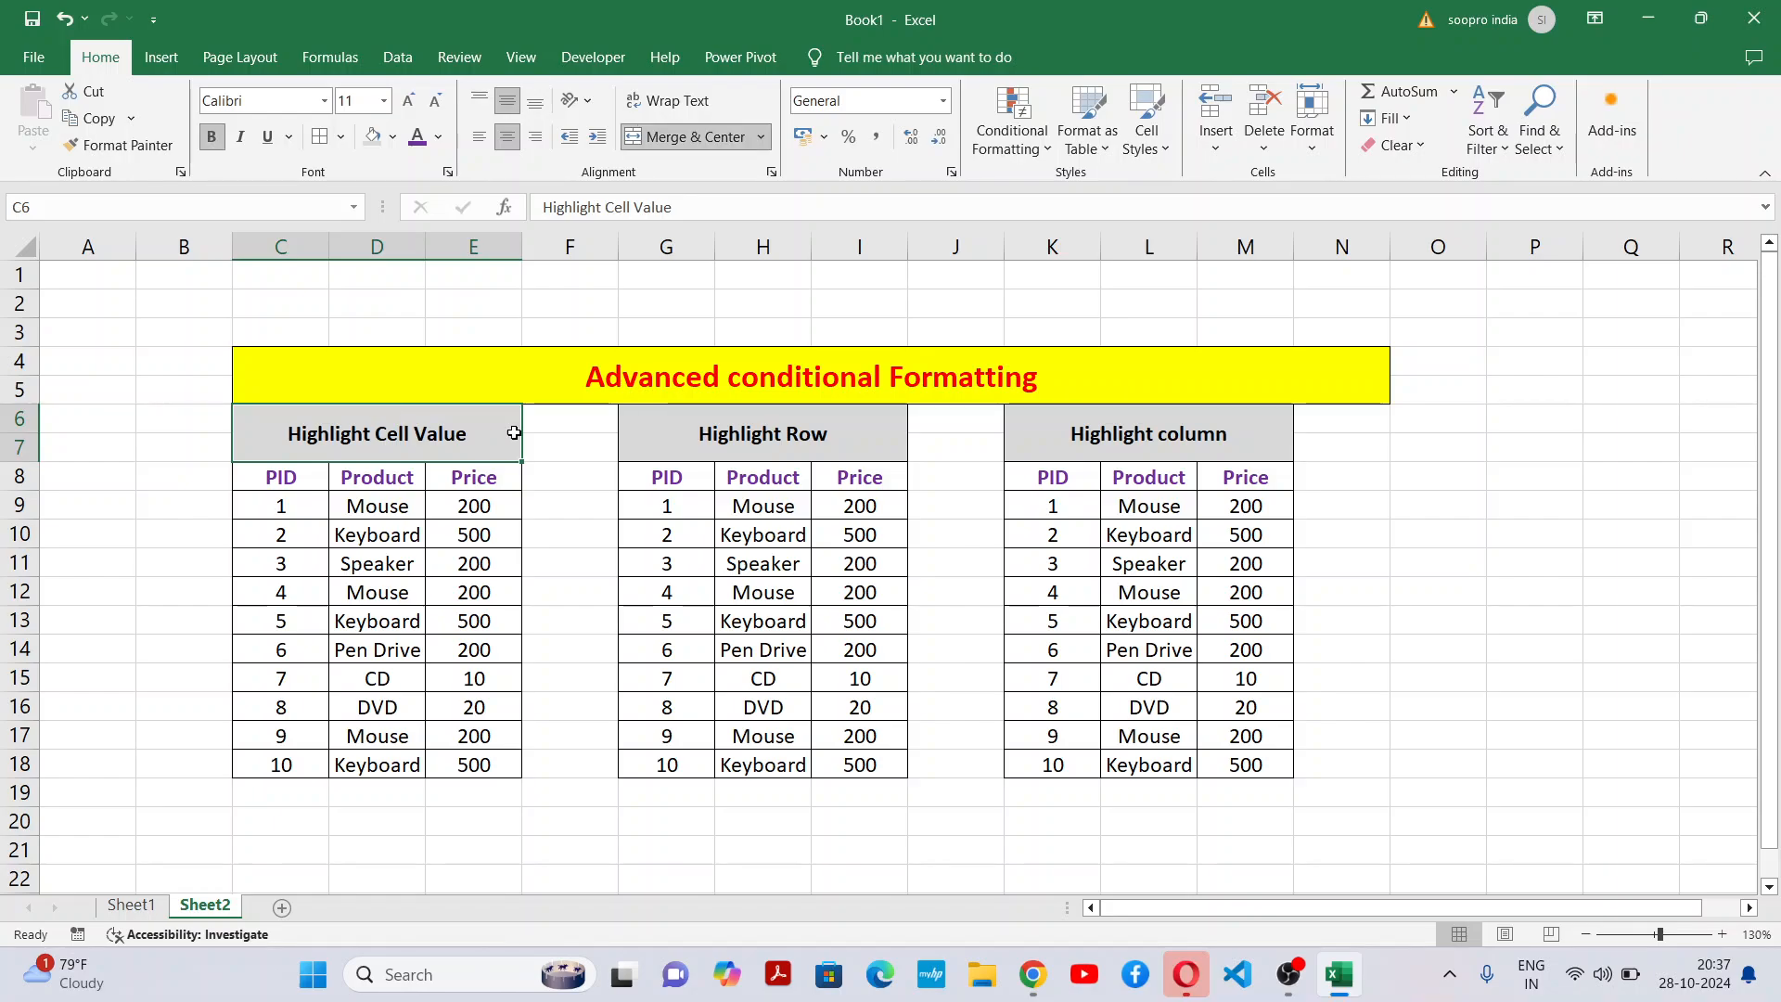
click(770, 436)
click(1196, 436)
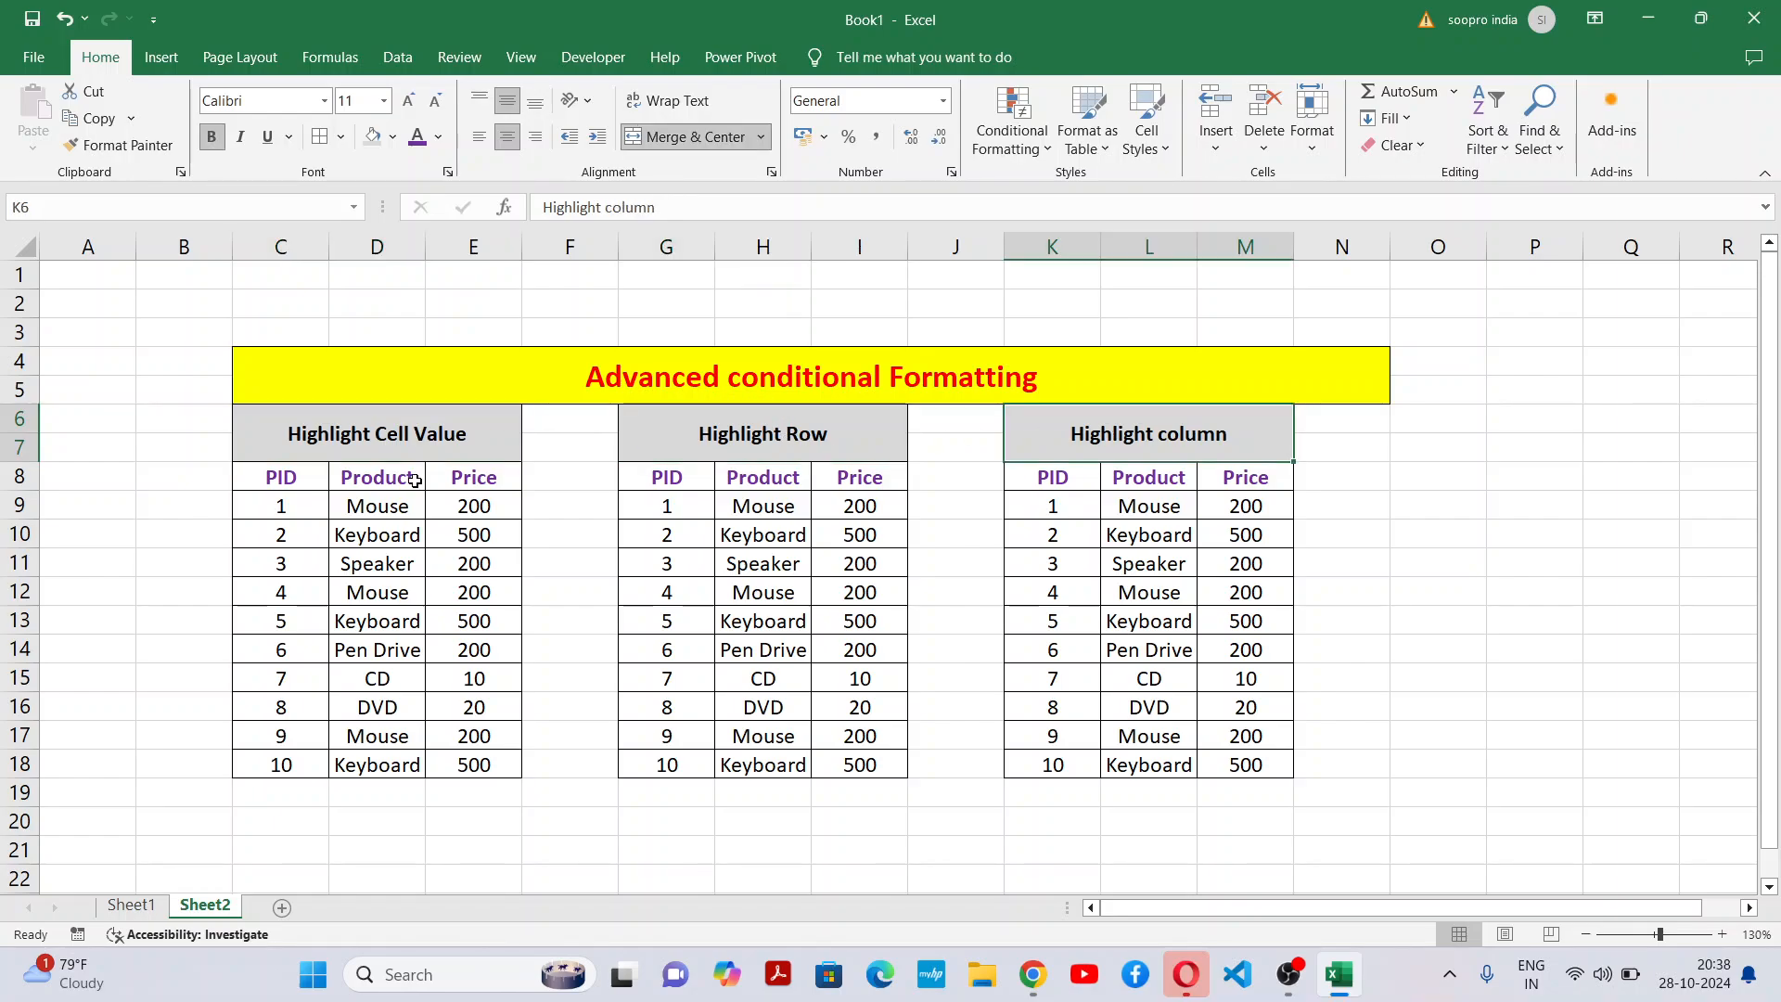
click(407, 429)
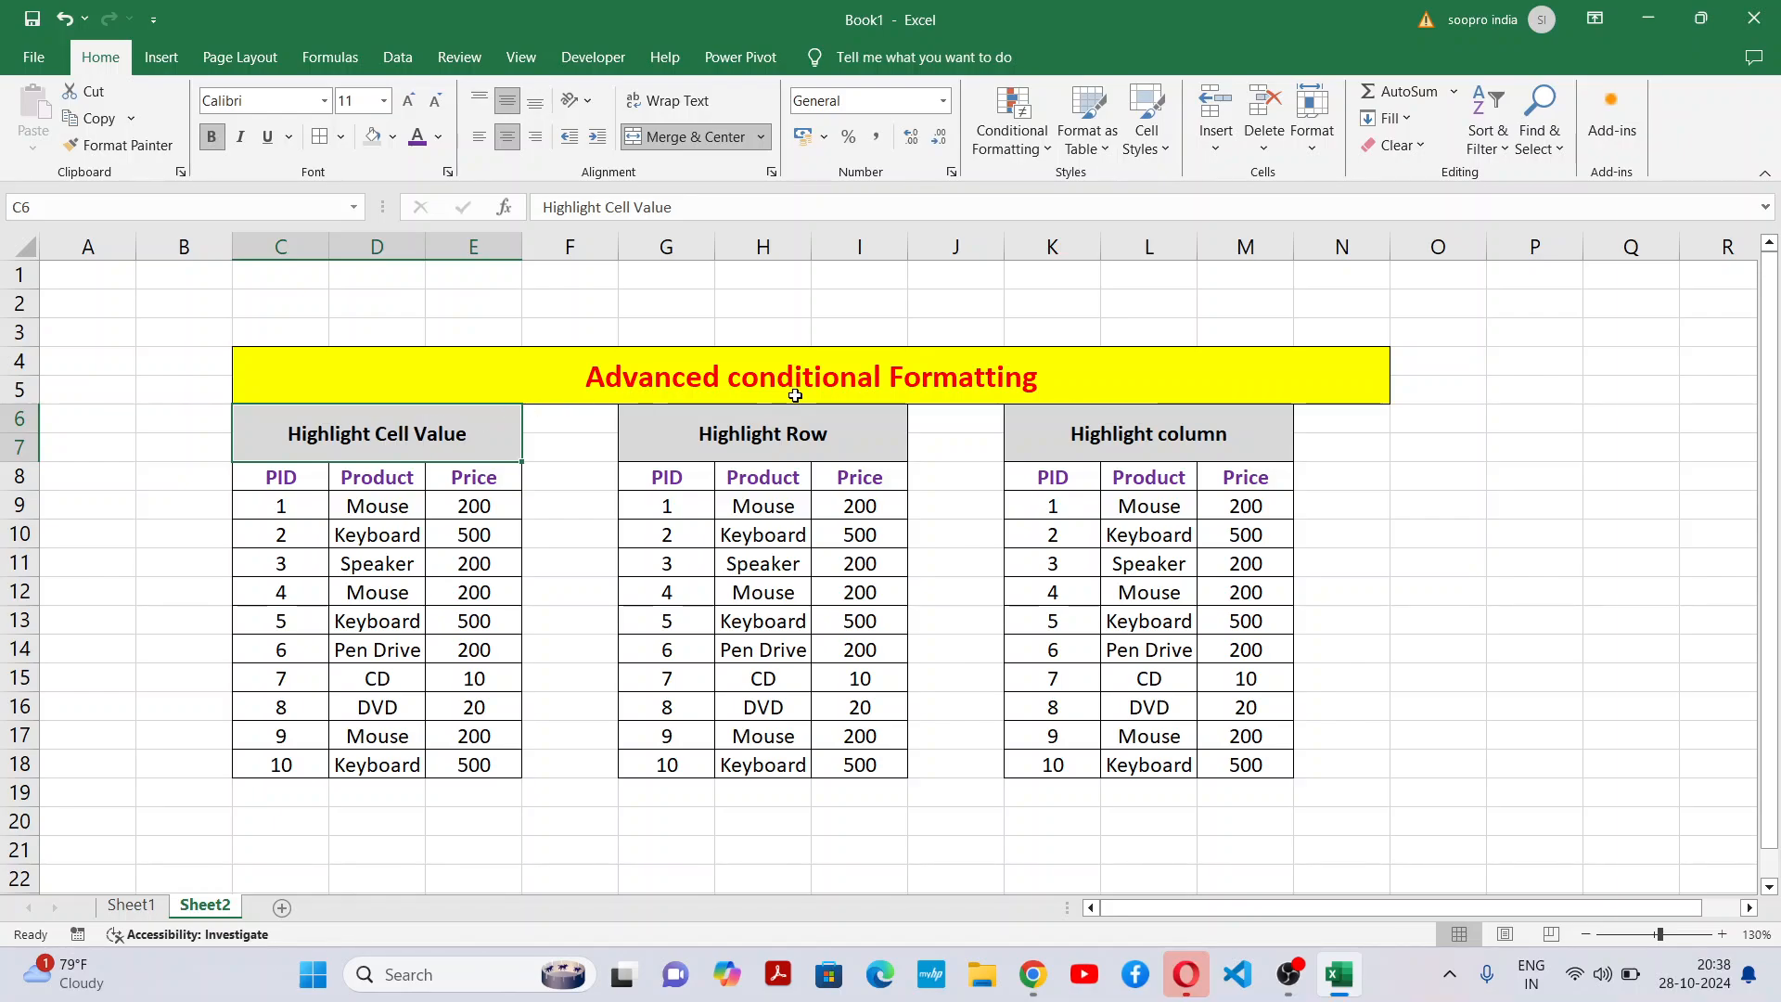
click(779, 433)
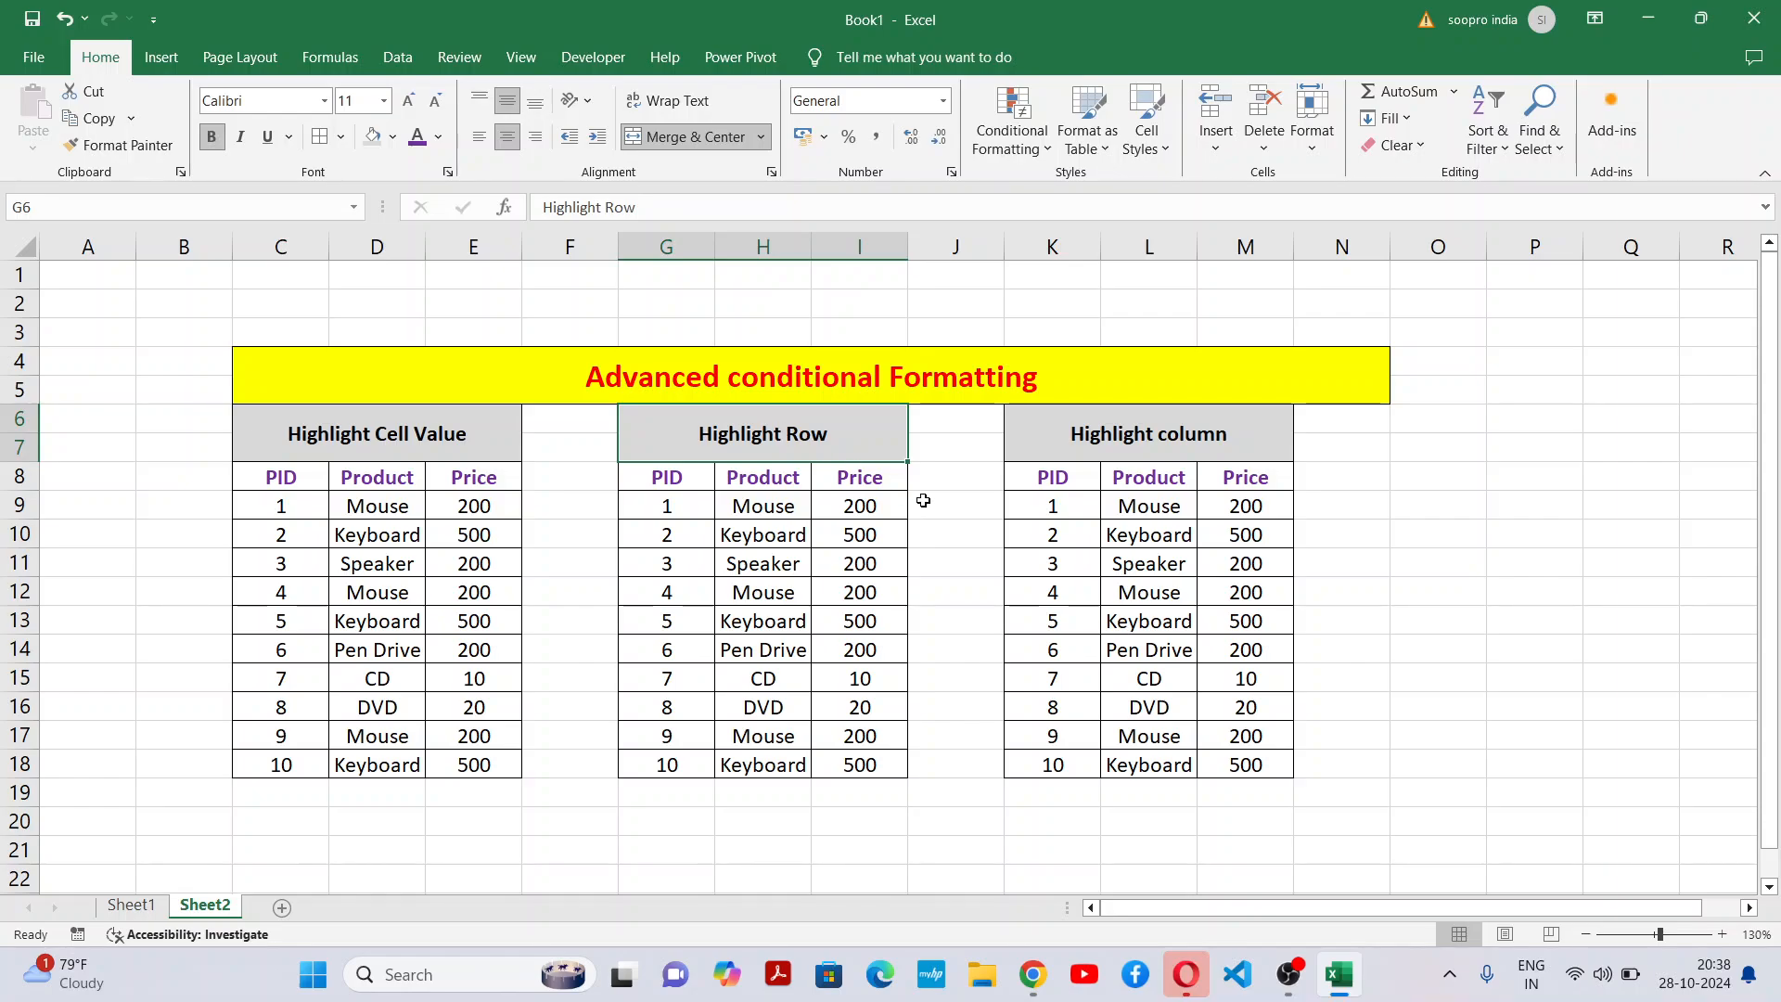
click(1134, 436)
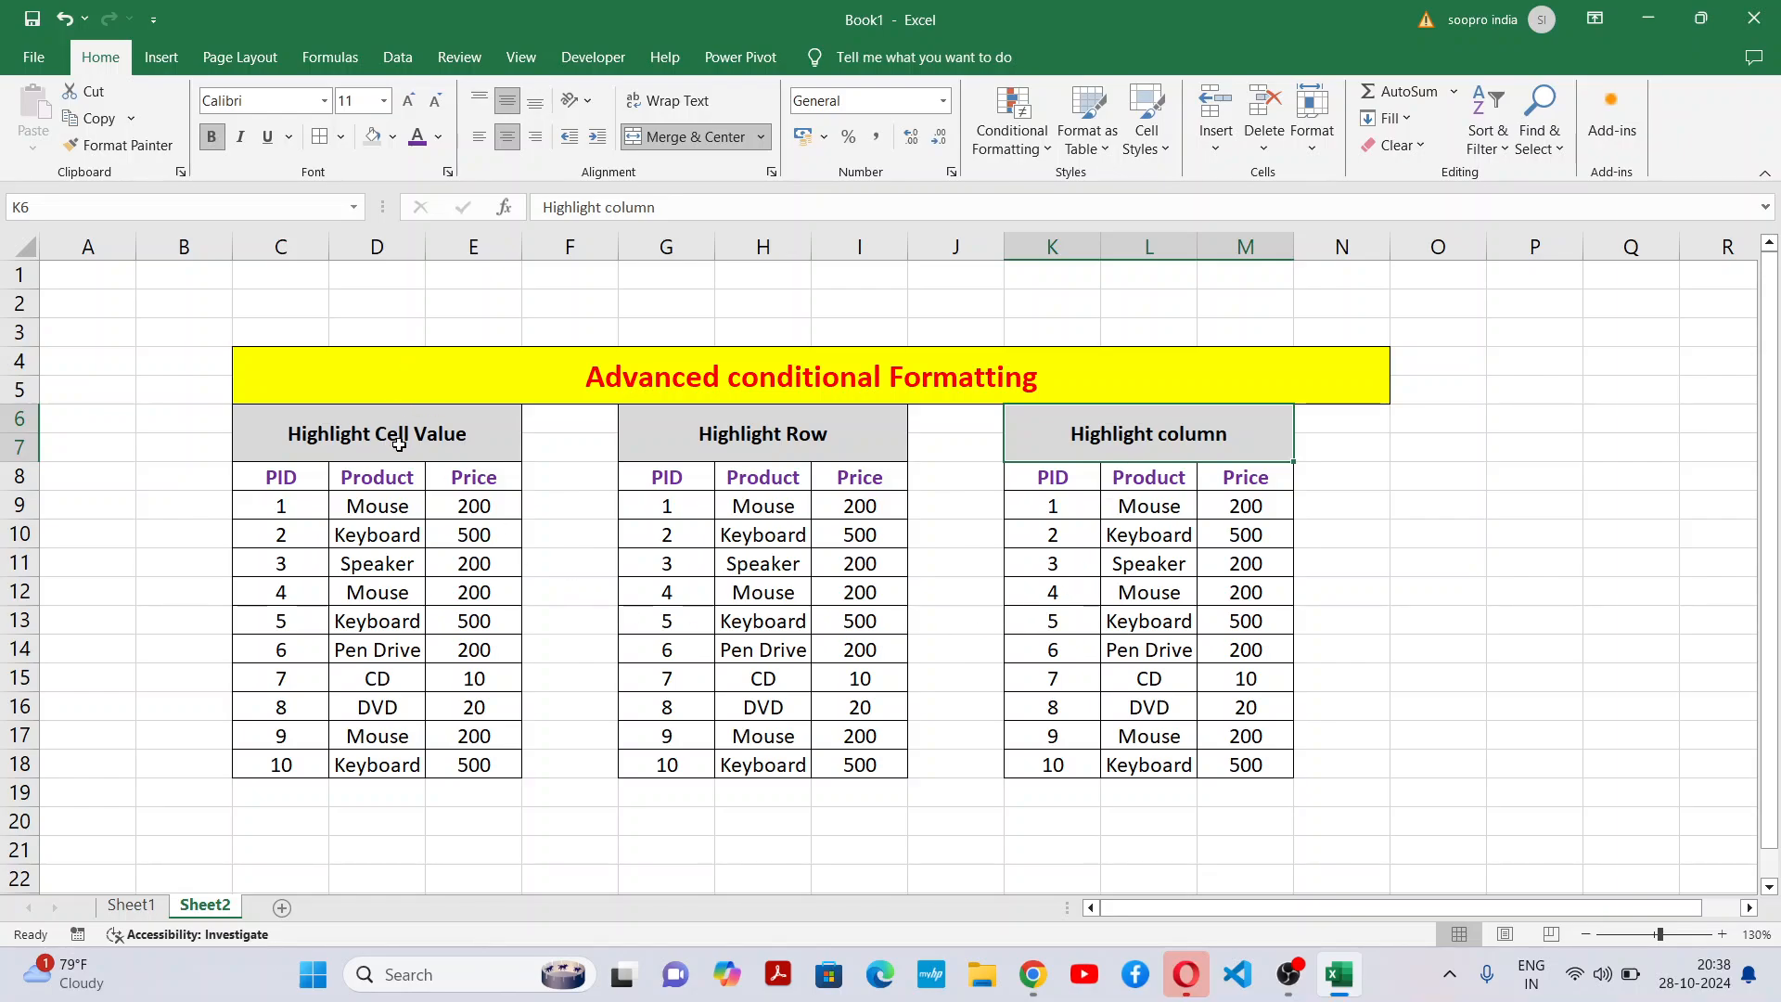
Examine the Mouse entries, the header row and the Product column of the Highlight Cell Value table.
click(388, 505)
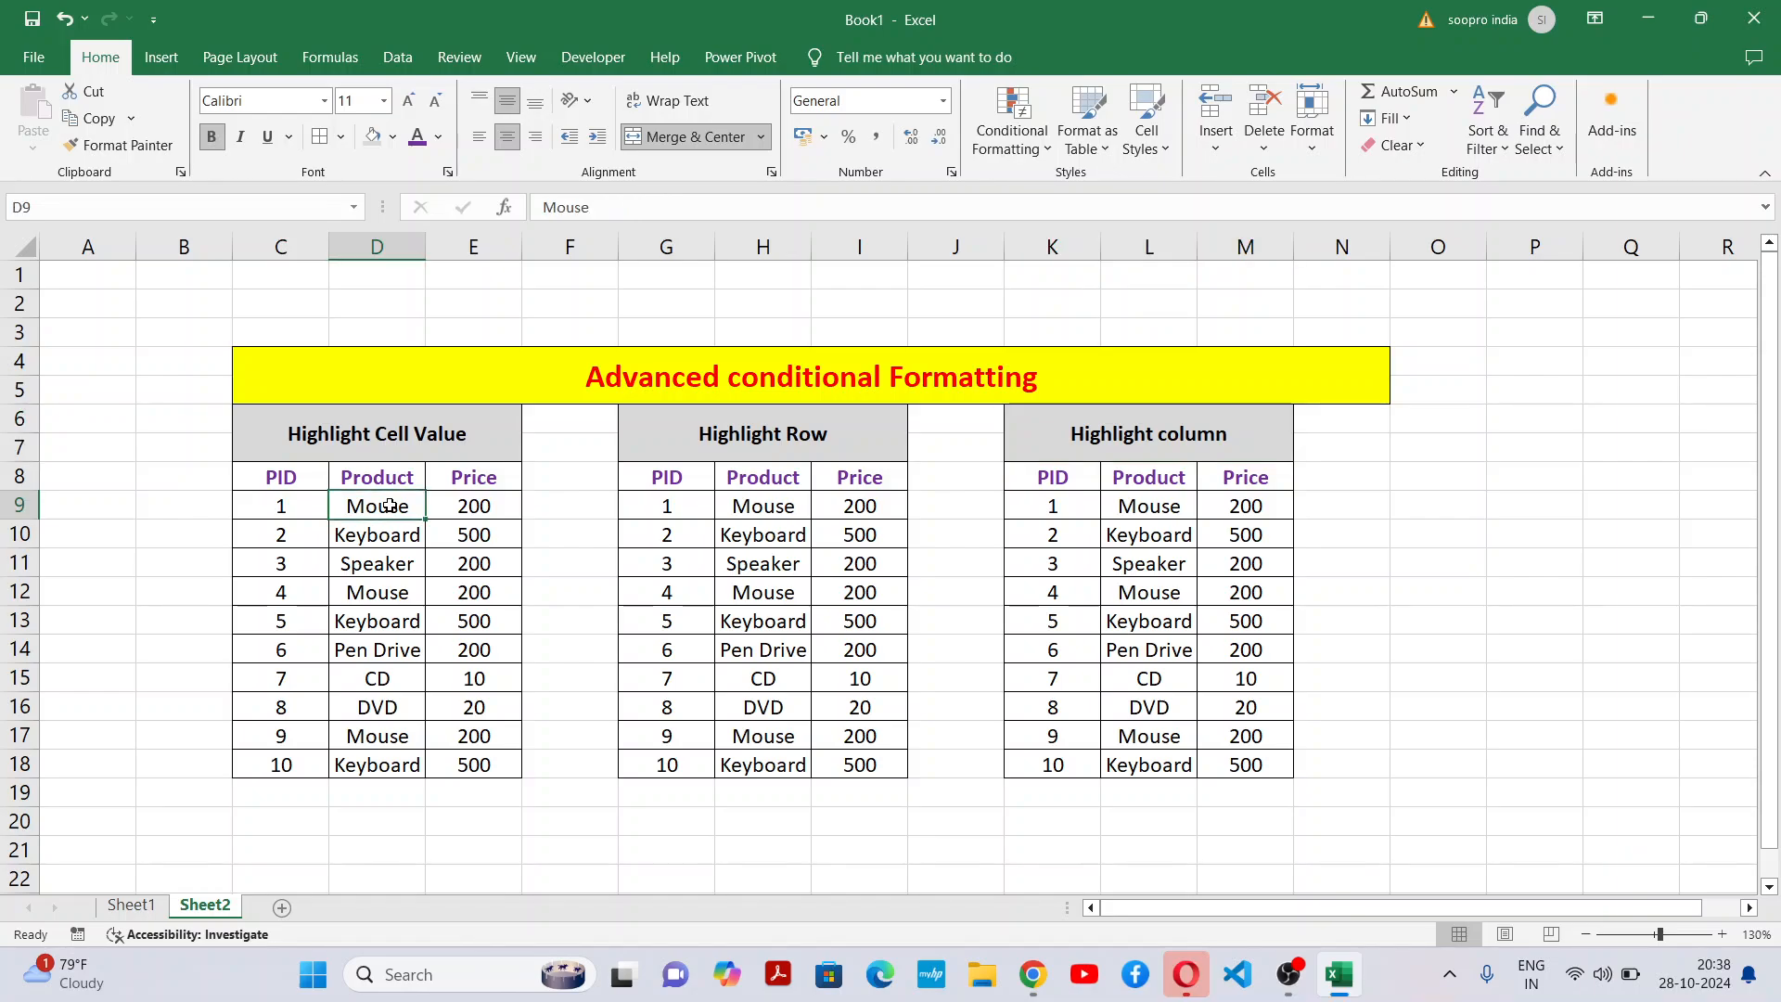
click(387, 594)
click(390, 735)
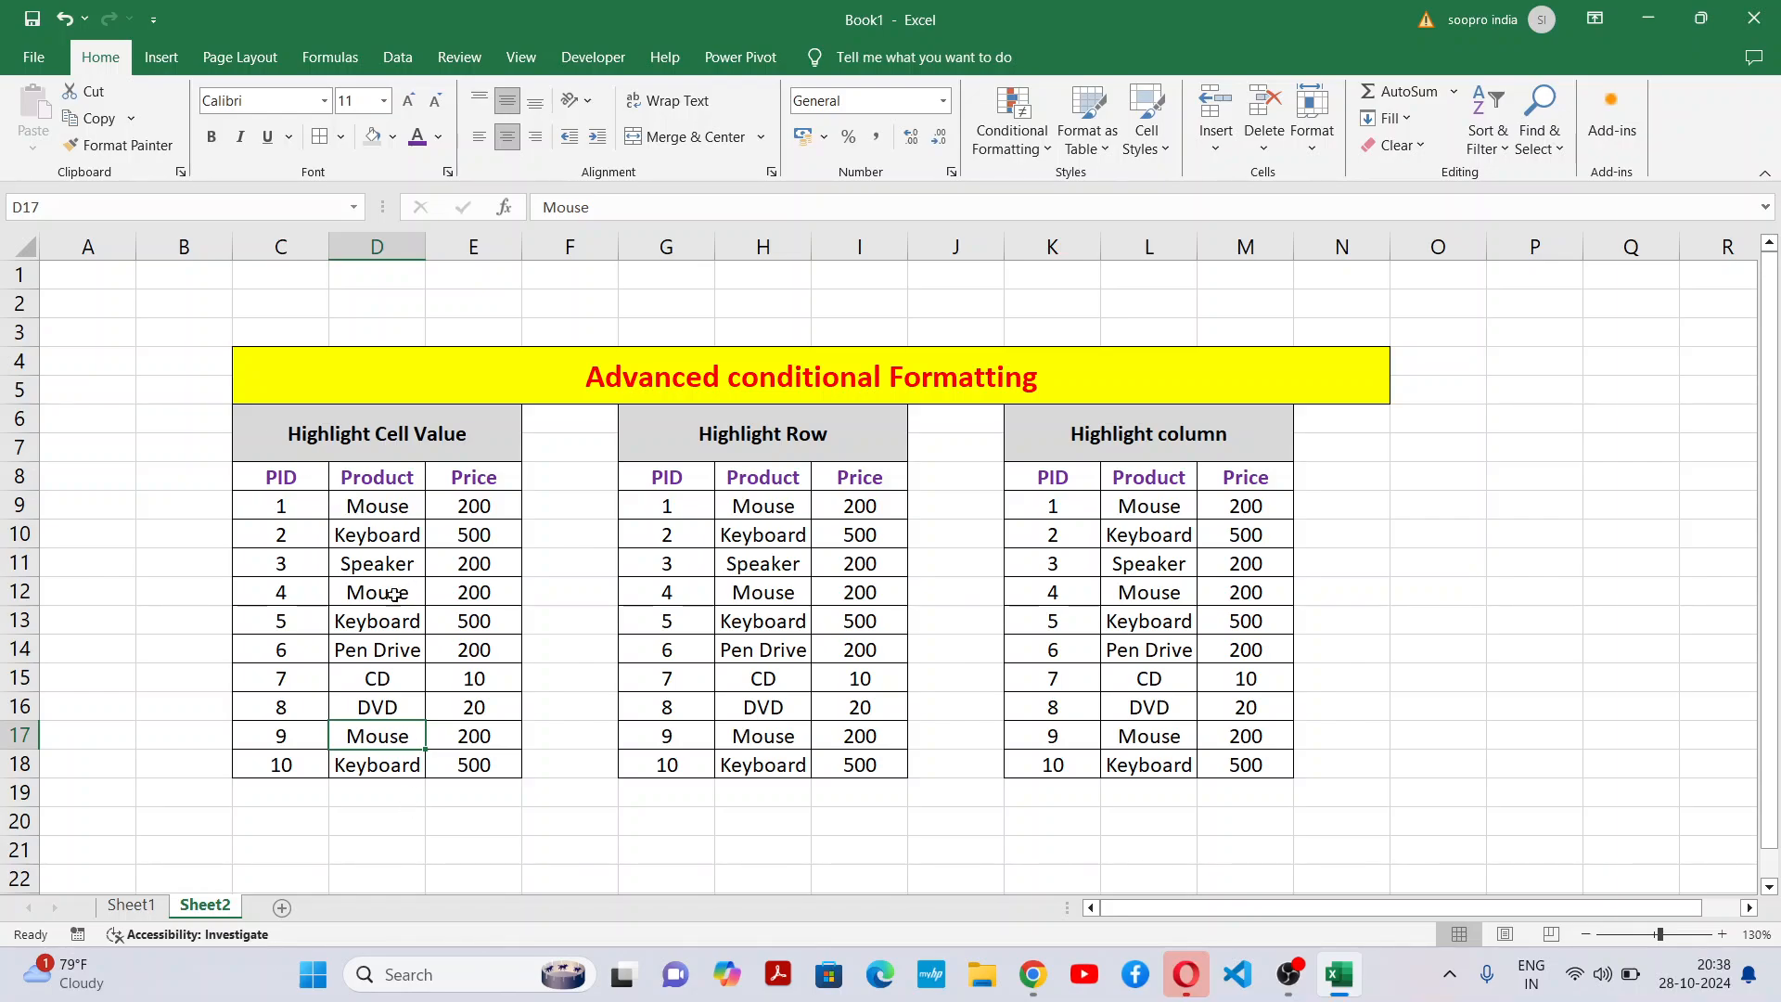
click(471, 670)
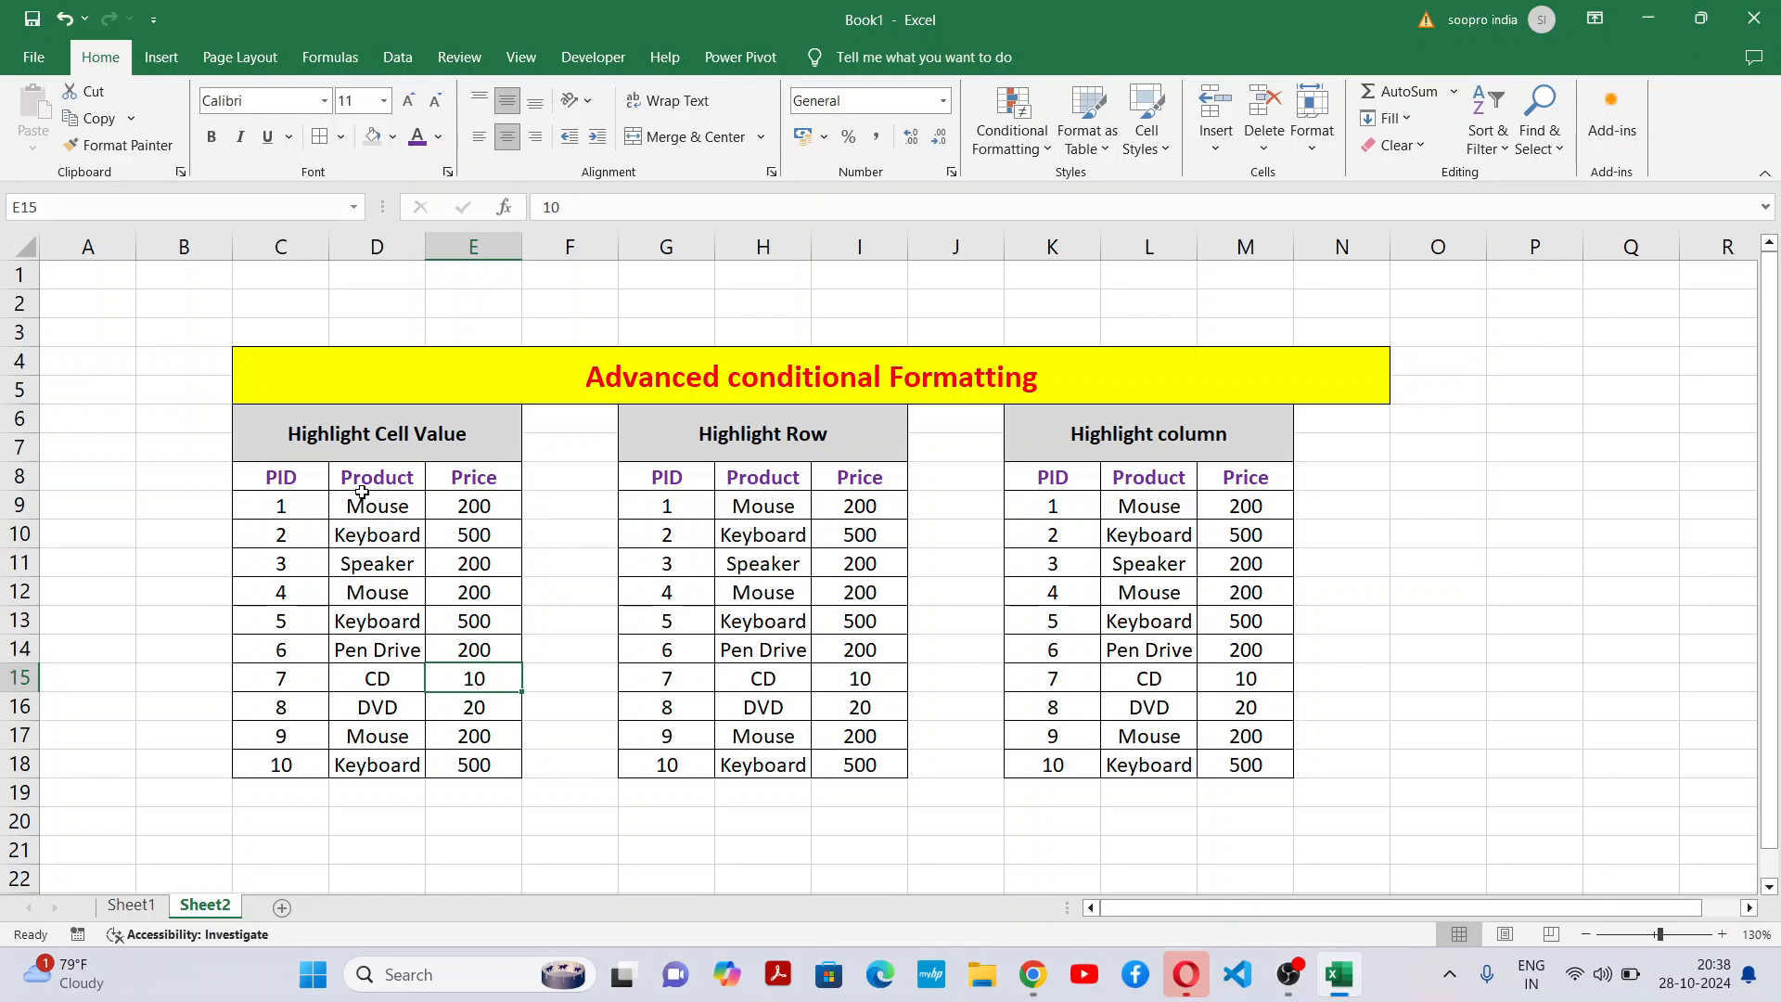
drag(274, 476, 456, 475)
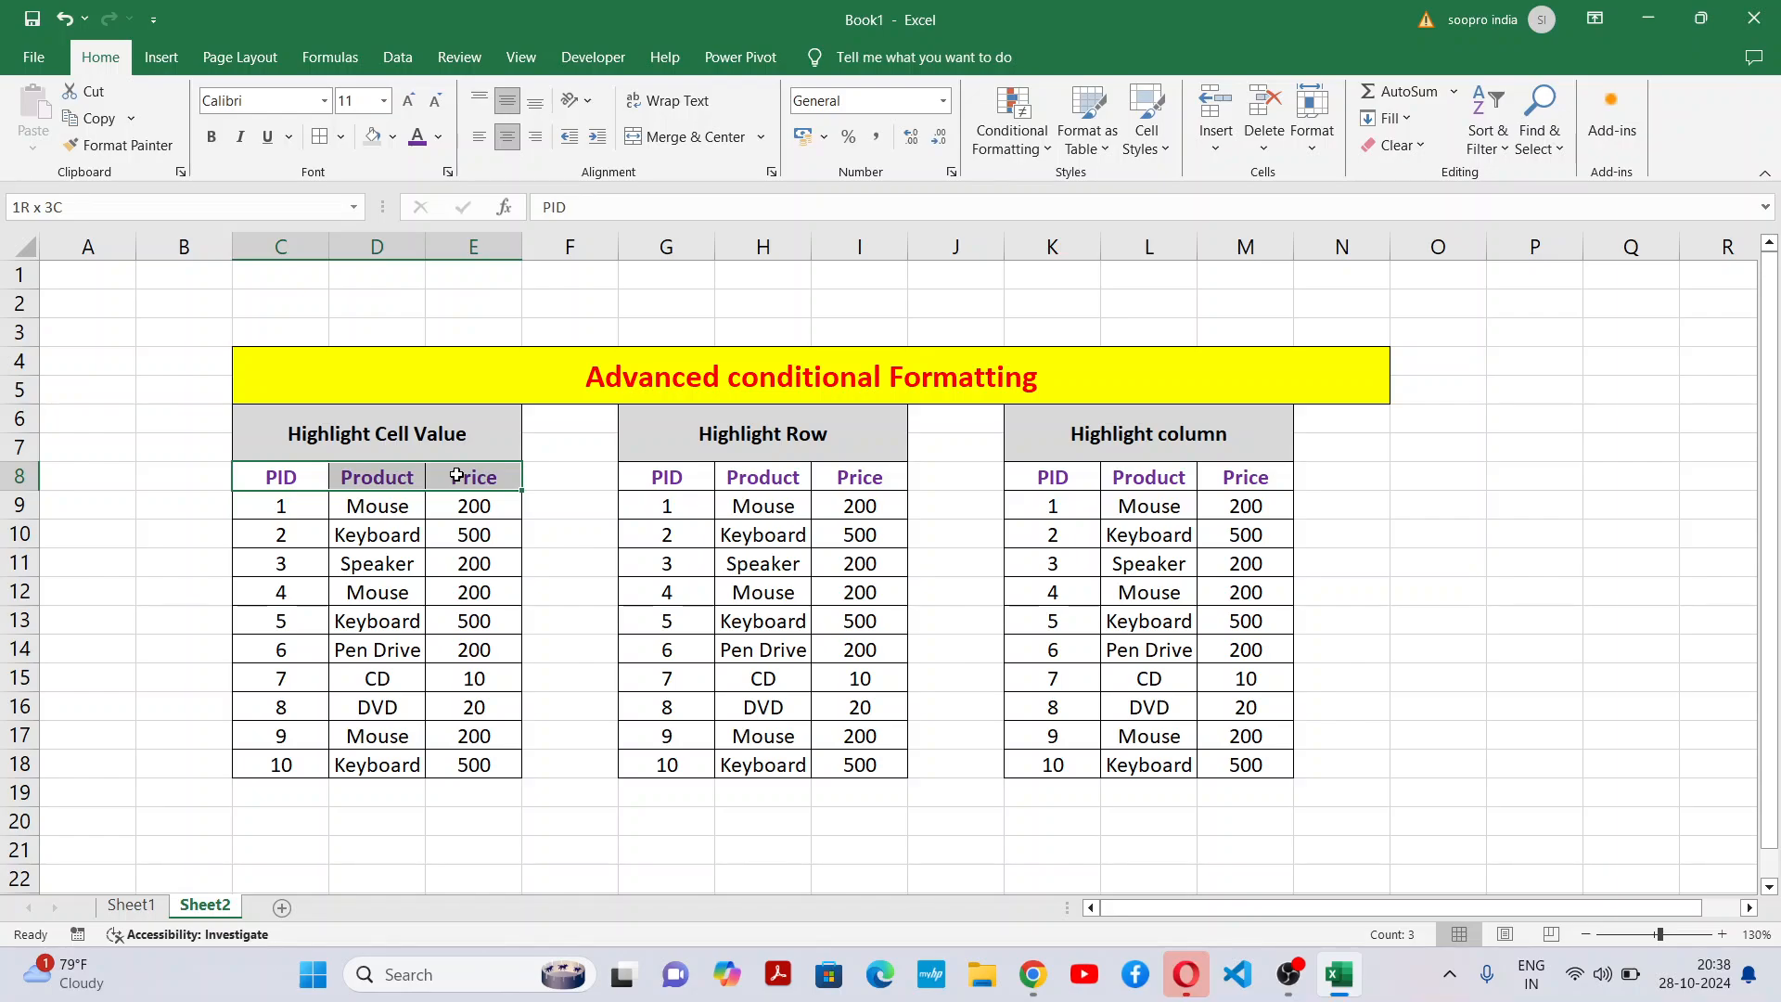
click(470, 505)
click(315, 451)
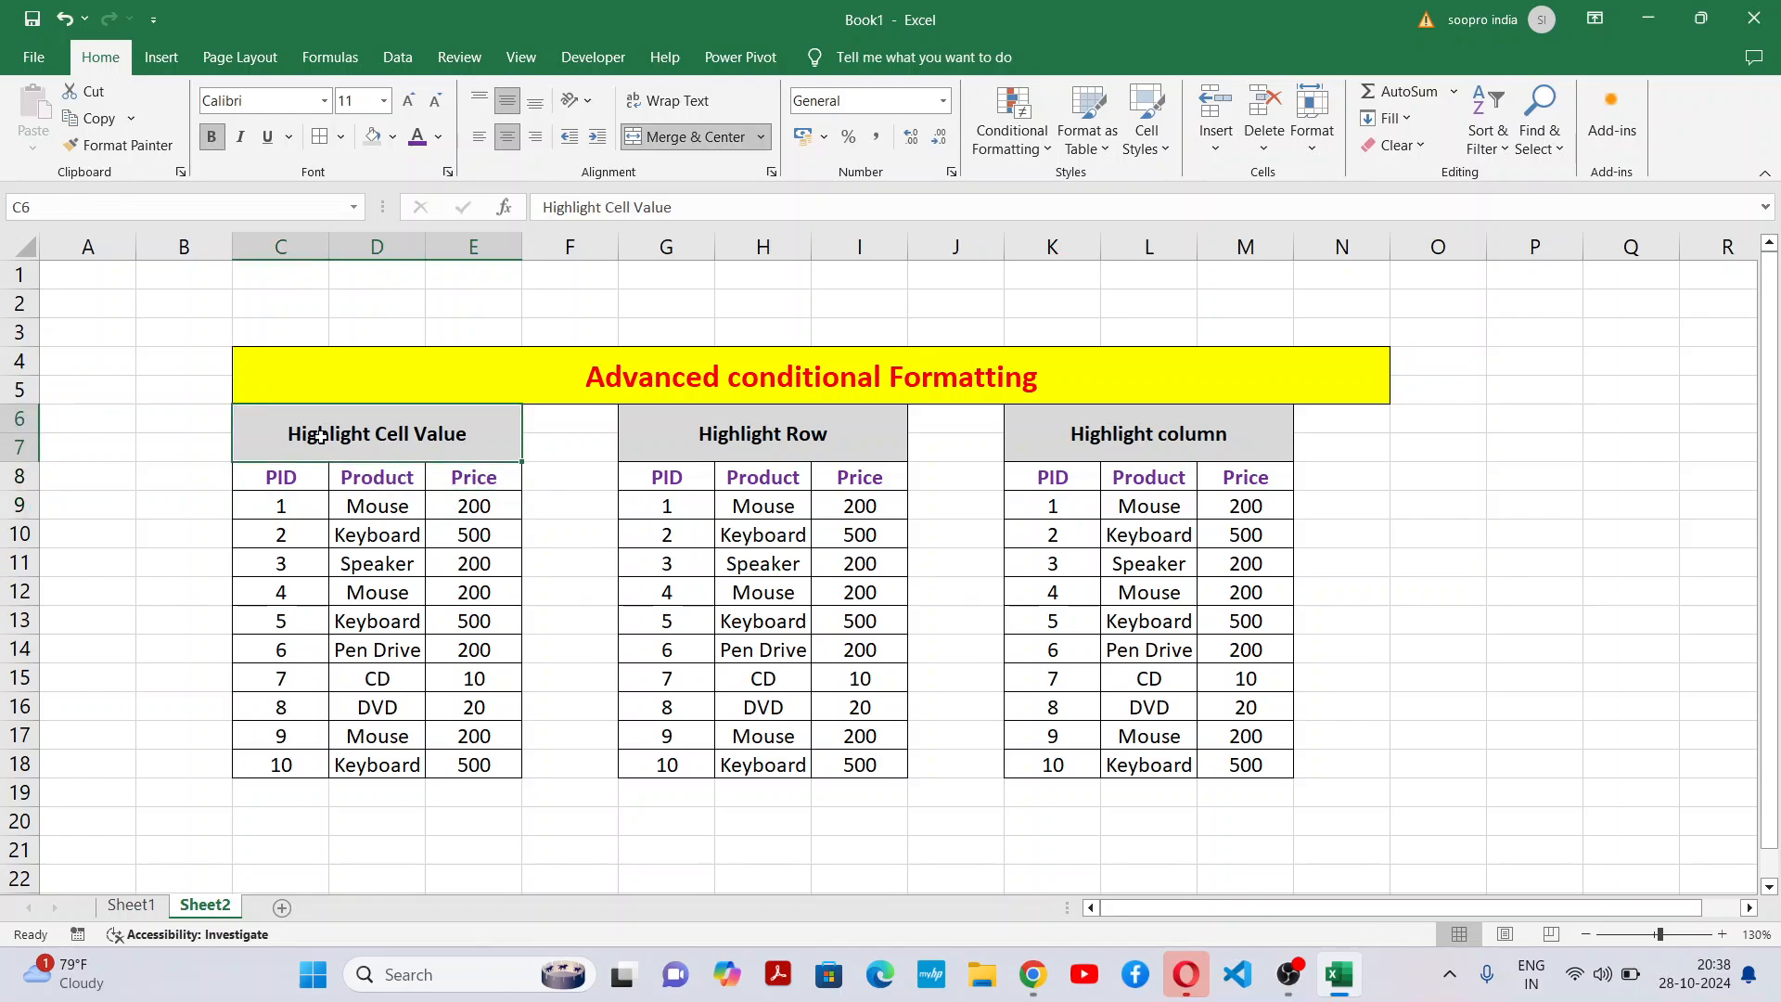
click(332, 617)
drag(278, 477, 504, 468)
click(384, 608)
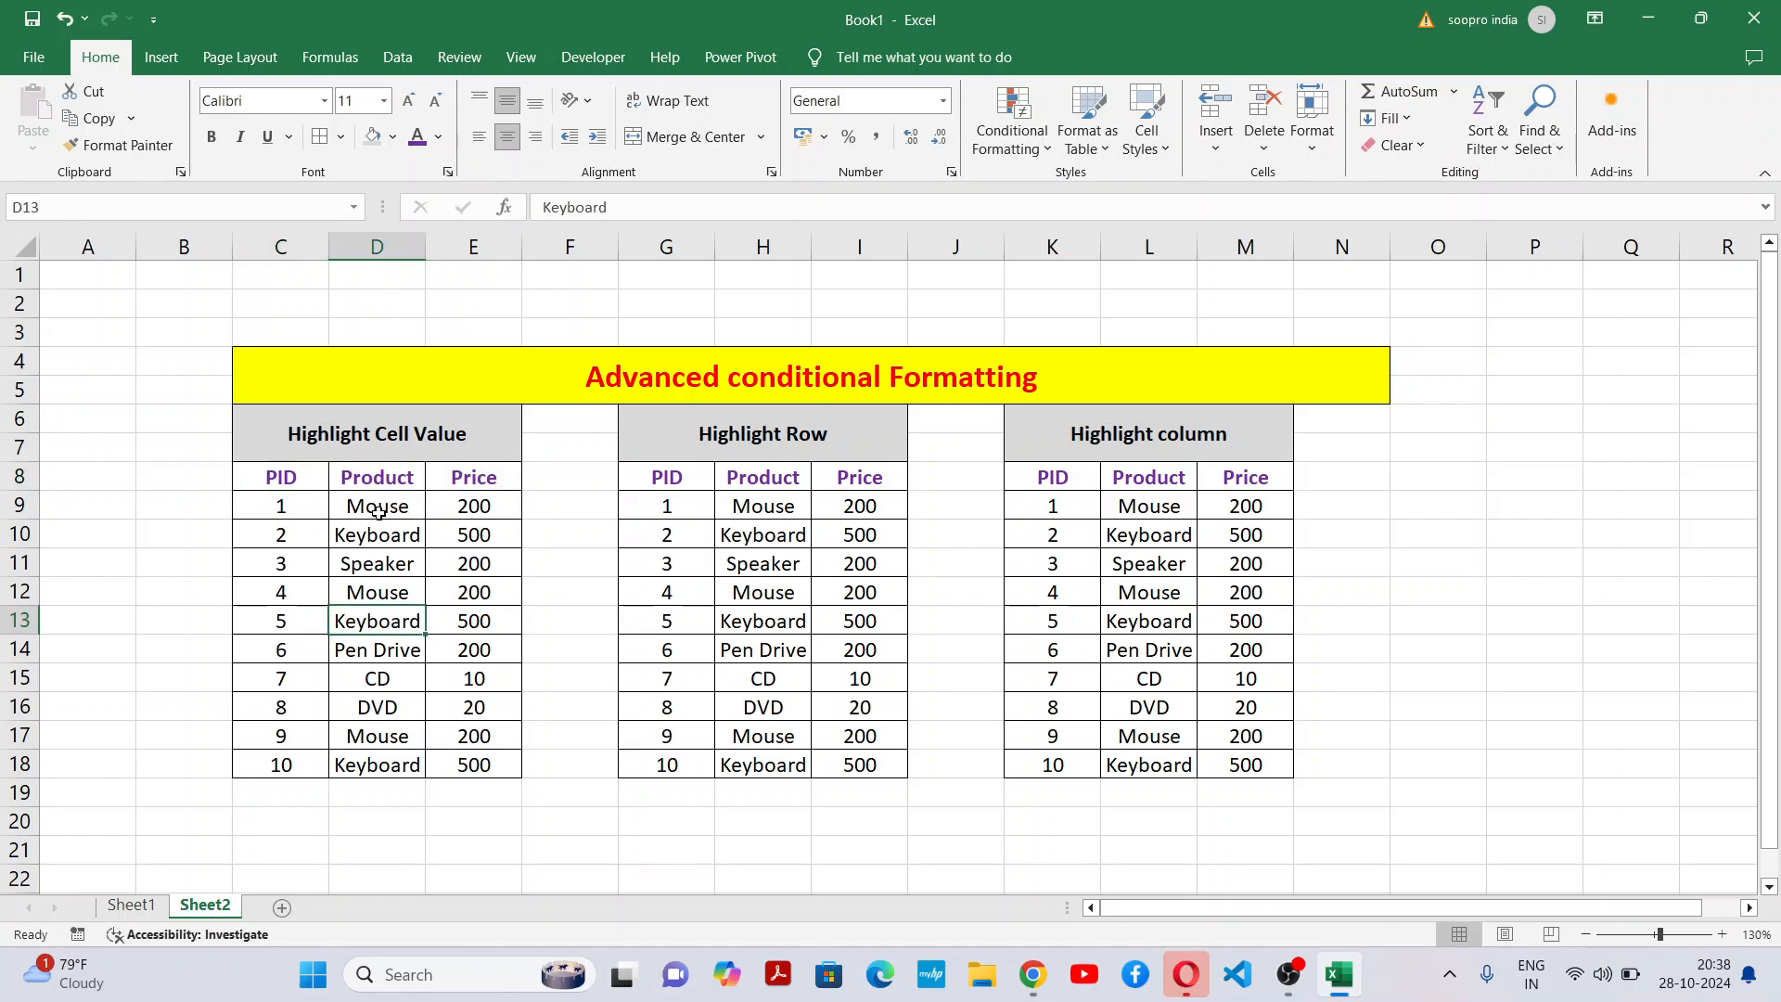
drag(378, 510, 394, 770)
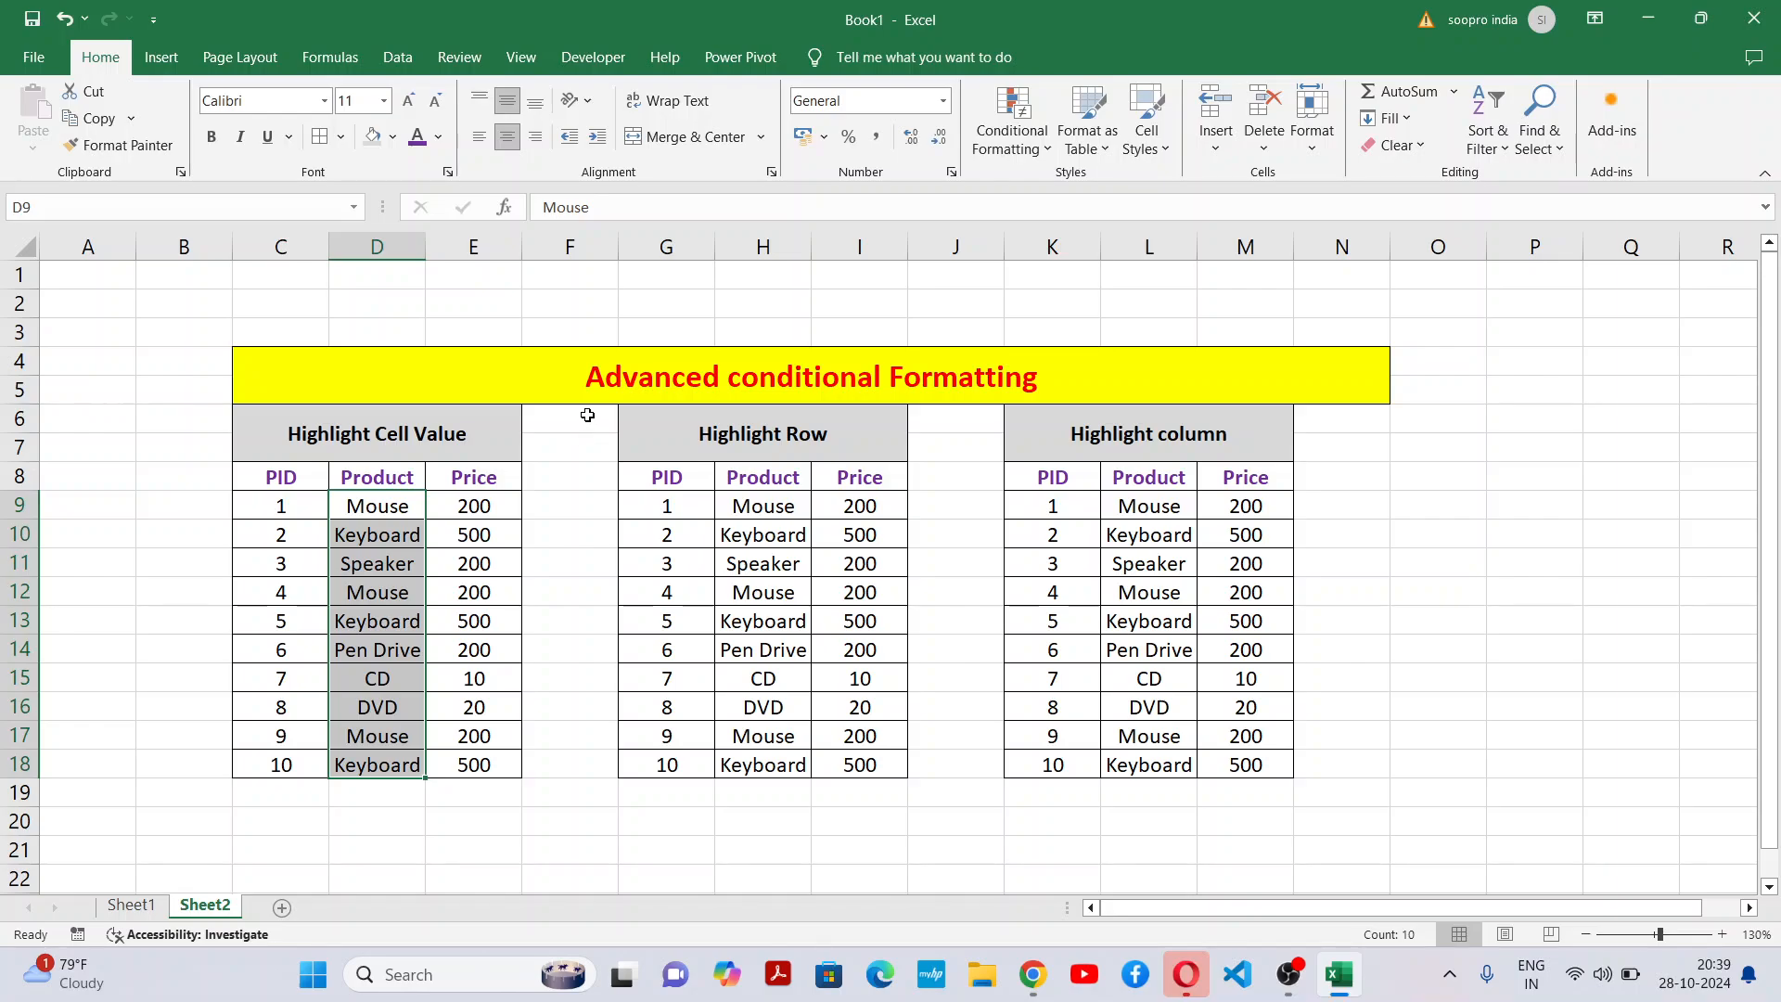
Enter the label Product in F9 and center F9:F10 horizontally and vertically.
click(582, 505)
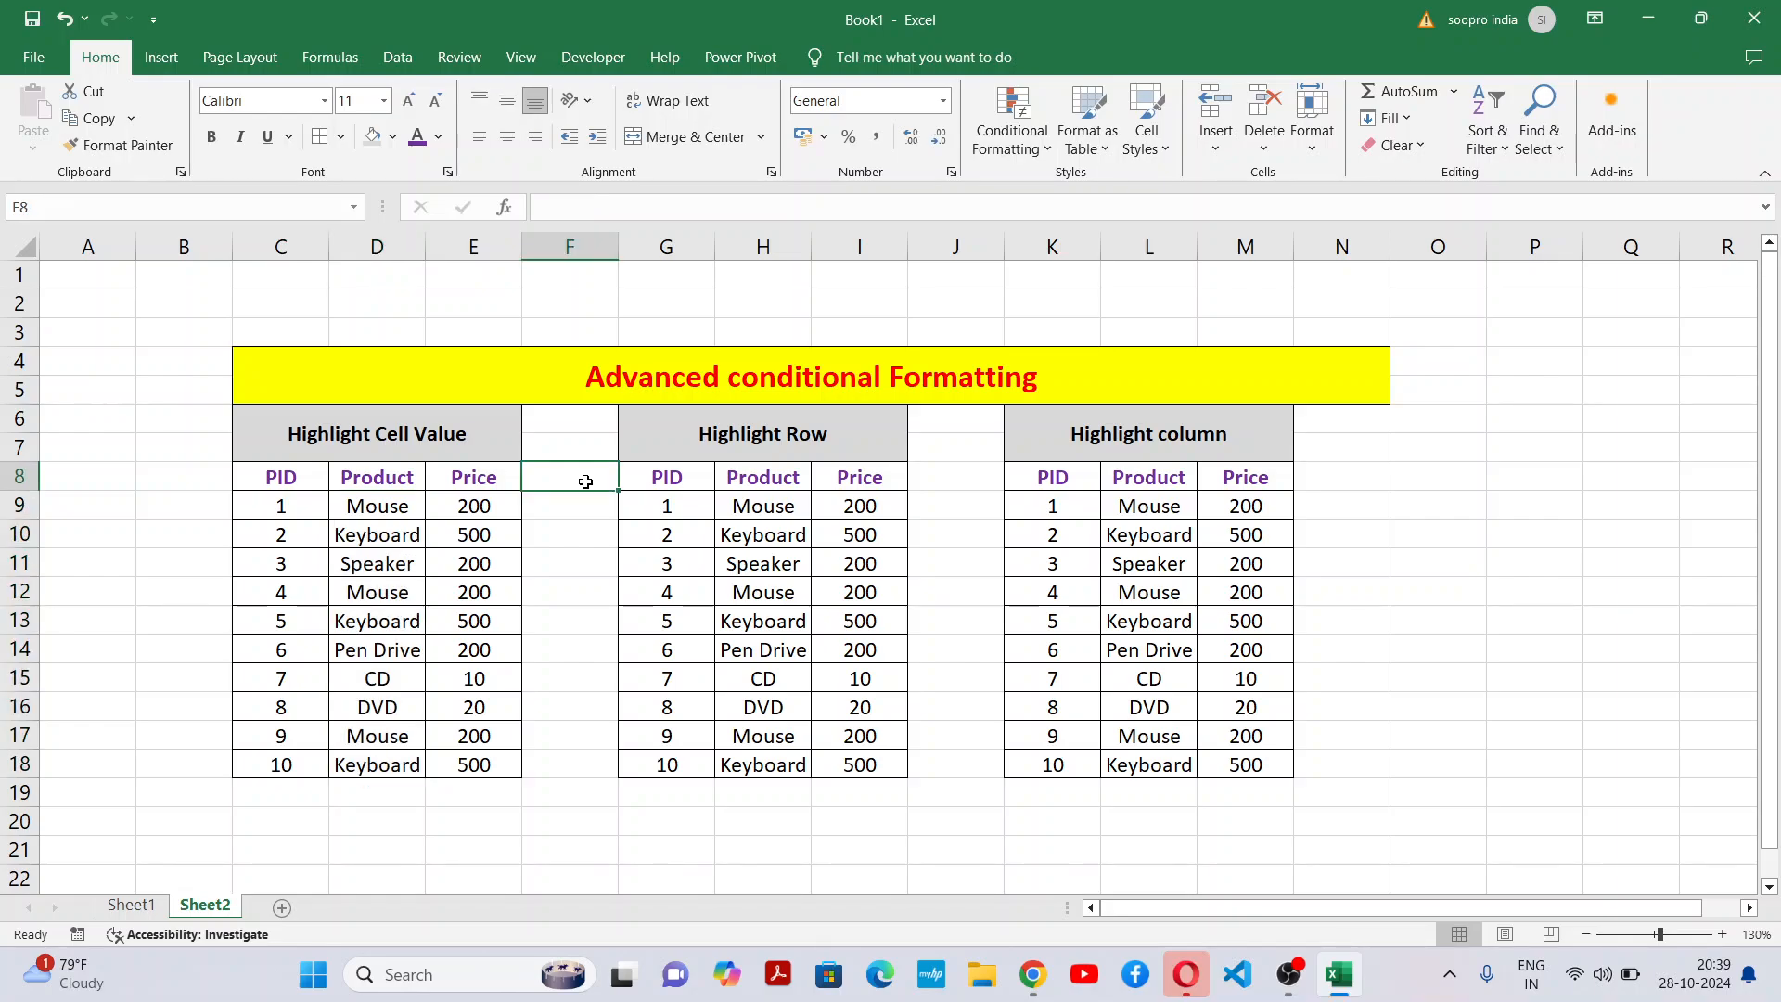
text(Pro)
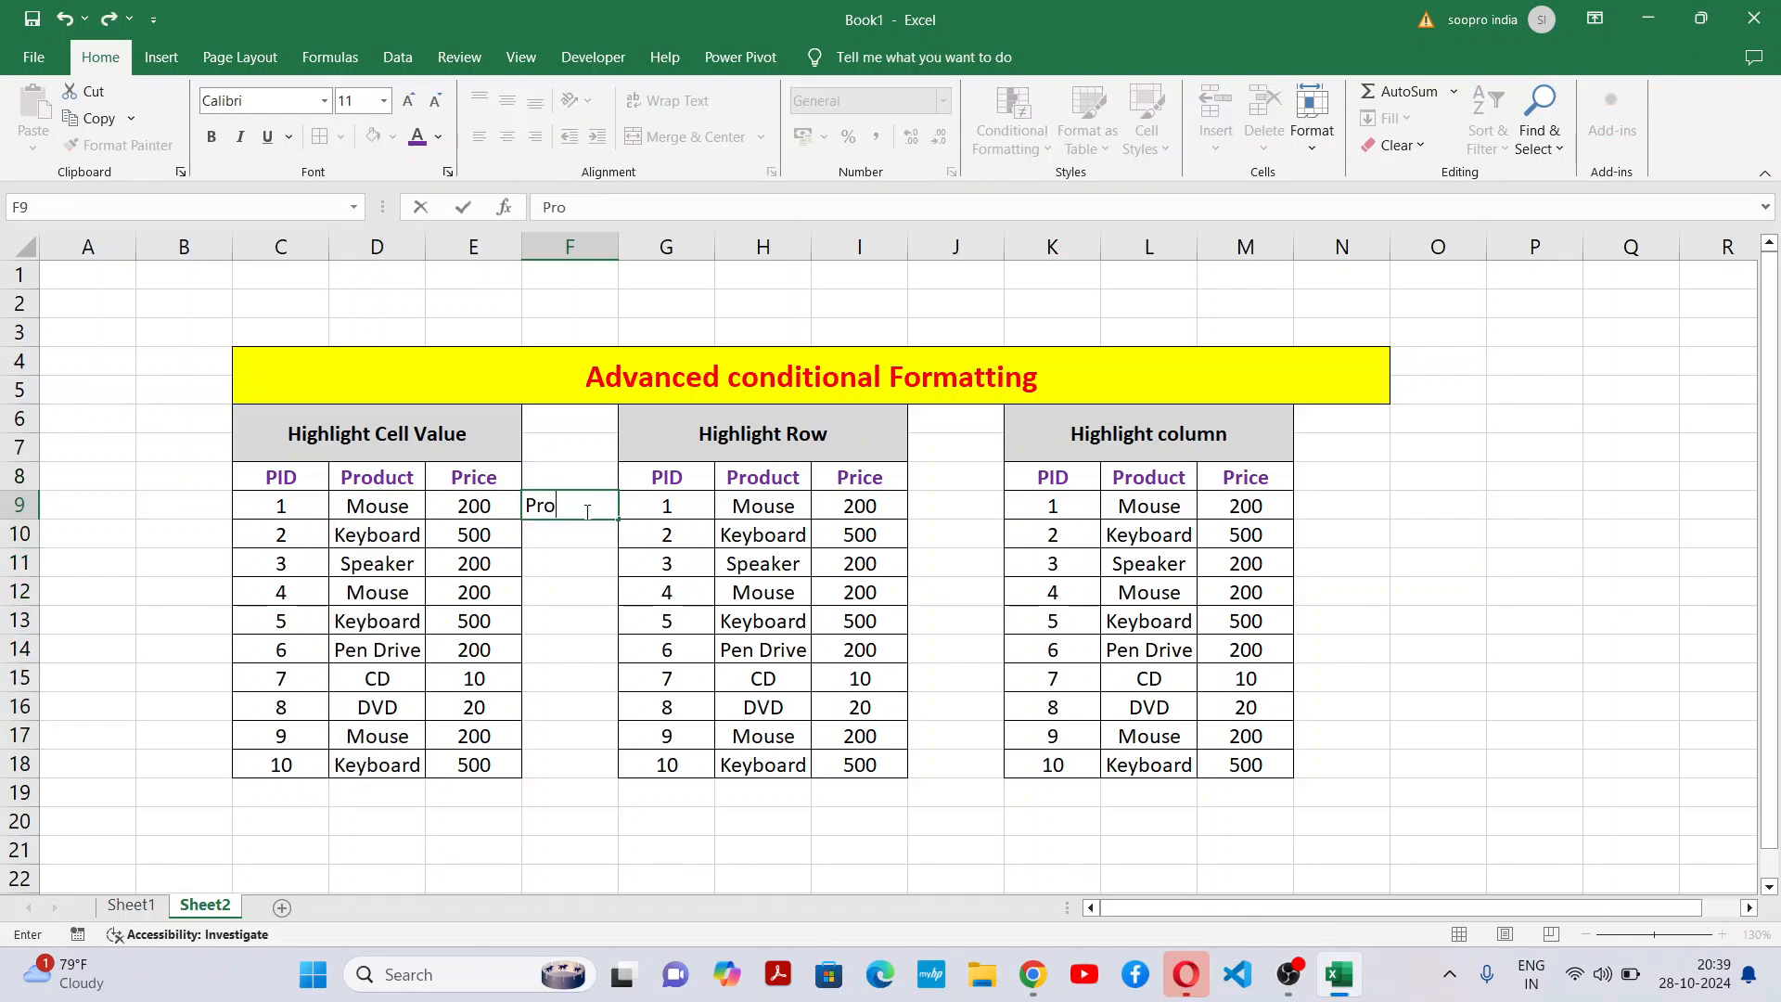
text(duct)
click(586, 619)
drag(588, 508, 588, 529)
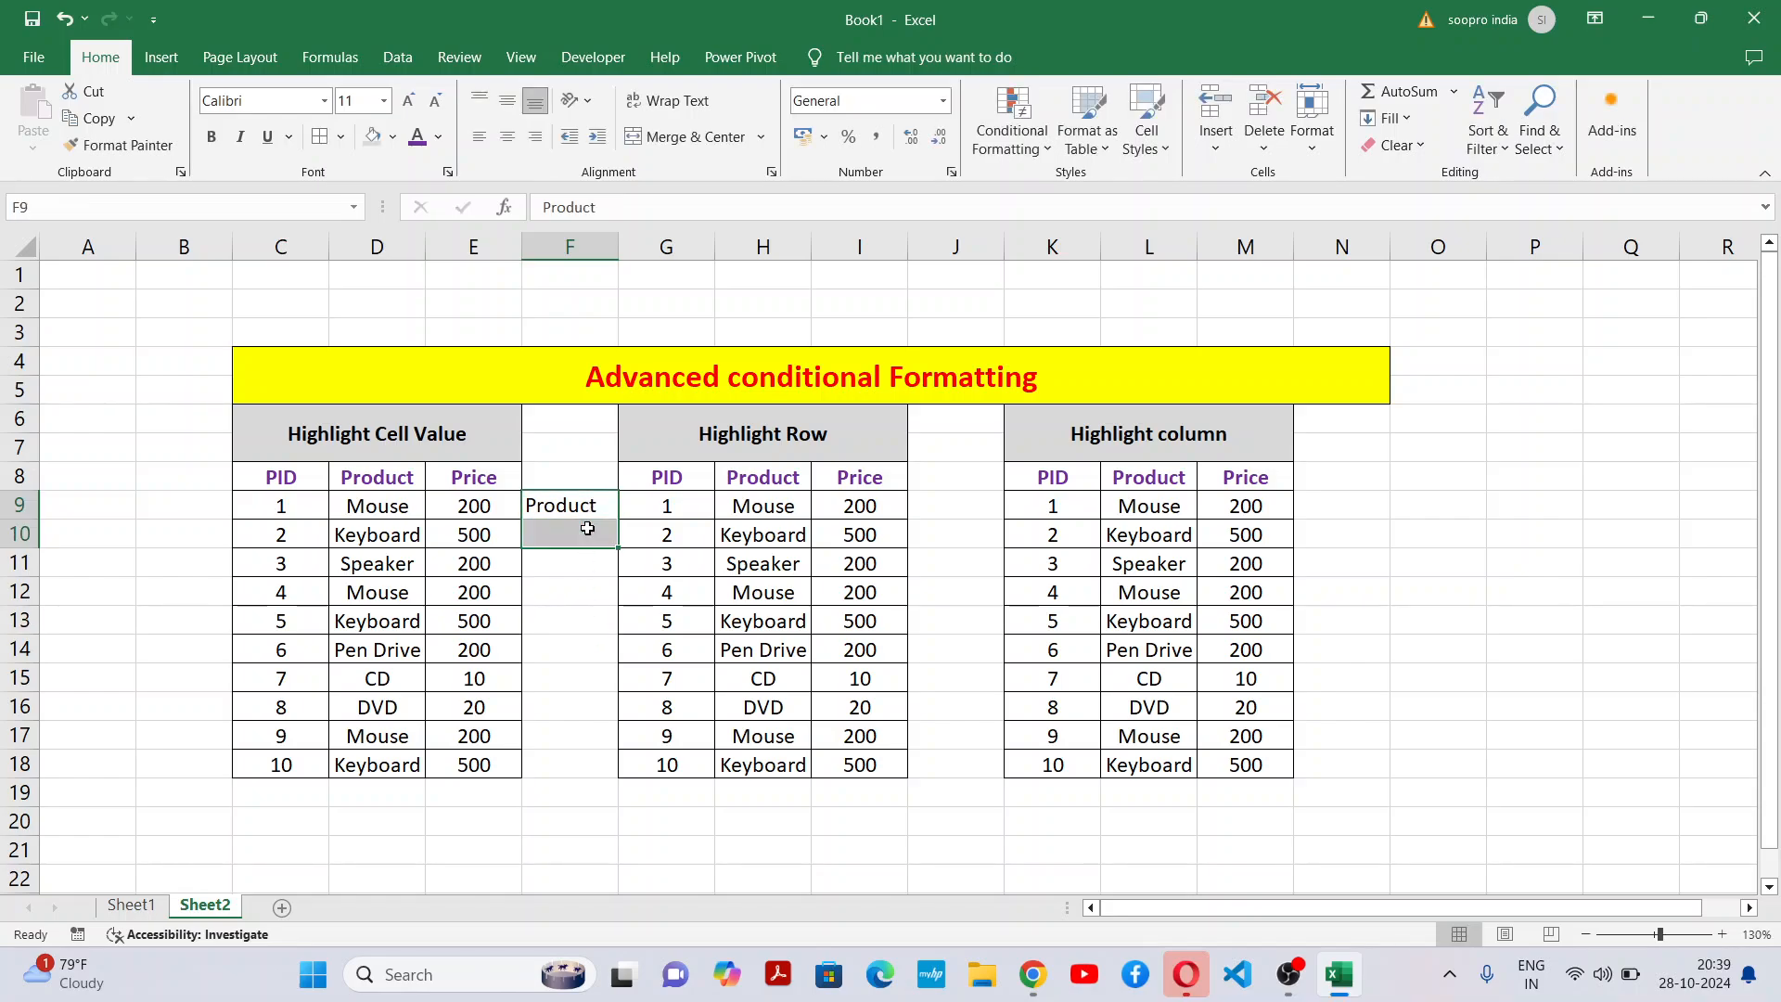
click(507, 136)
click(507, 100)
click(515, 710)
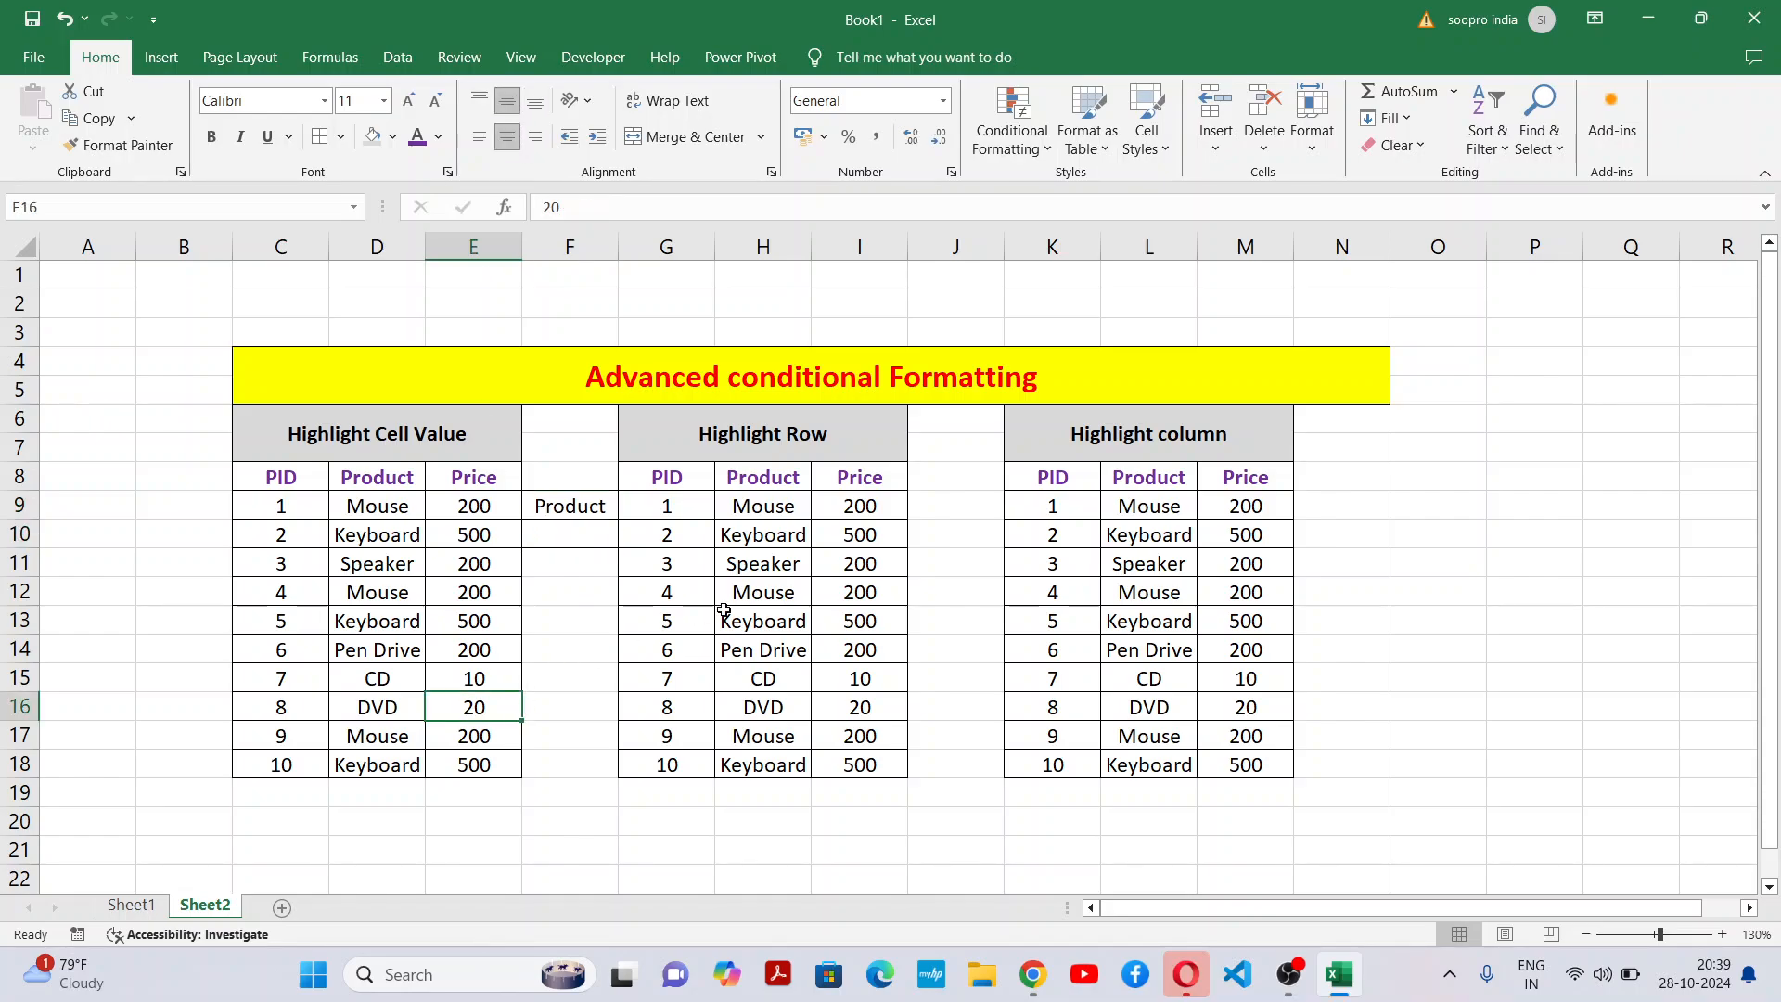
Apply thick outside borders to the input boxes F9:F10, J9:J10 and N9:N10 beside the three tables.
drag(580, 501, 569, 536)
click(581, 713)
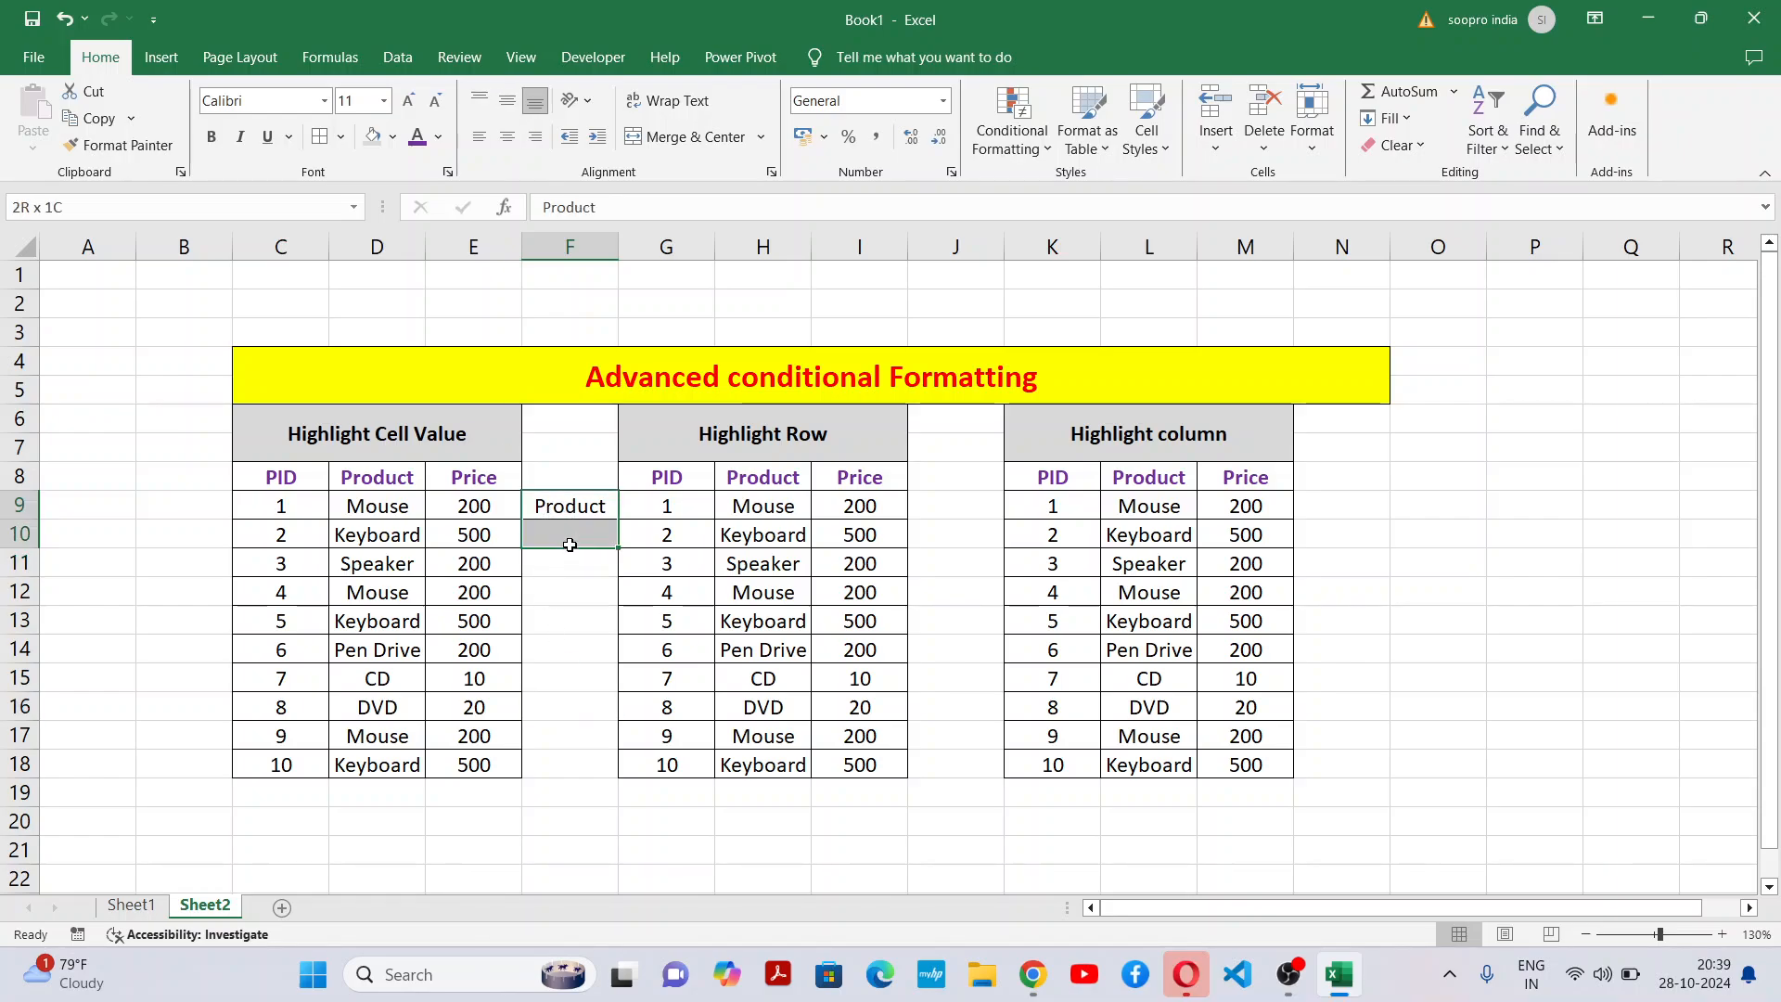
click(341, 136)
click(405, 395)
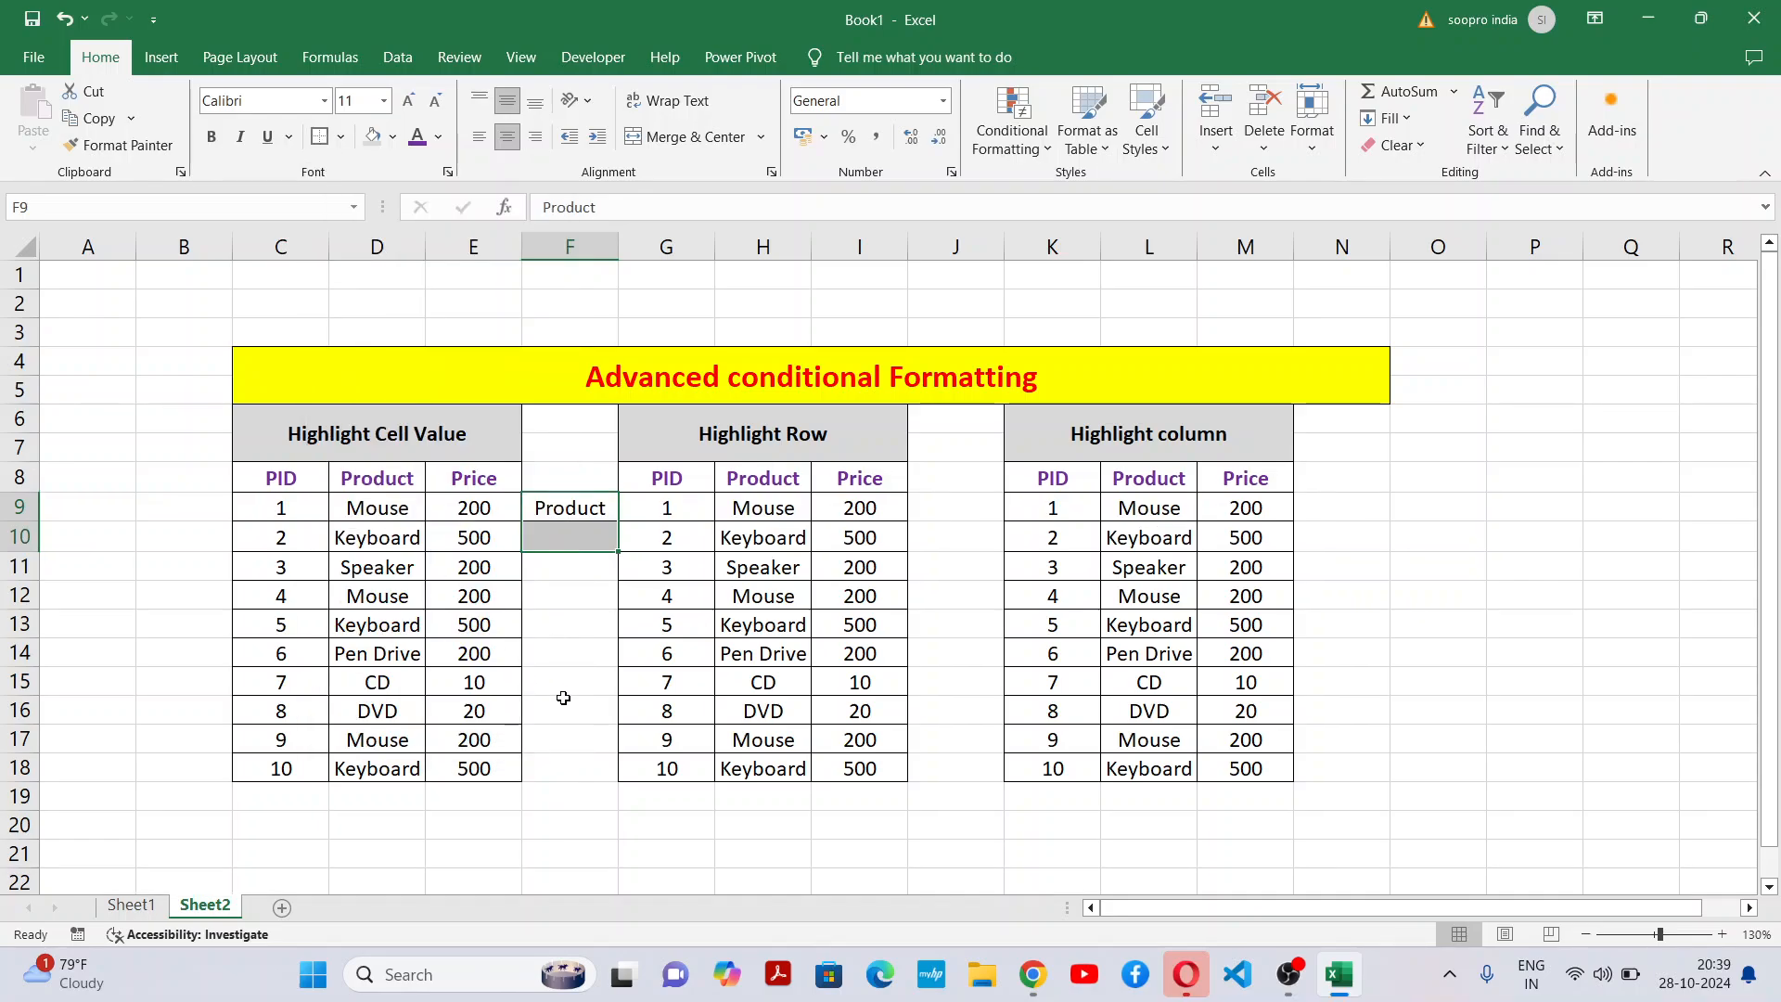
drag(950, 495, 952, 533)
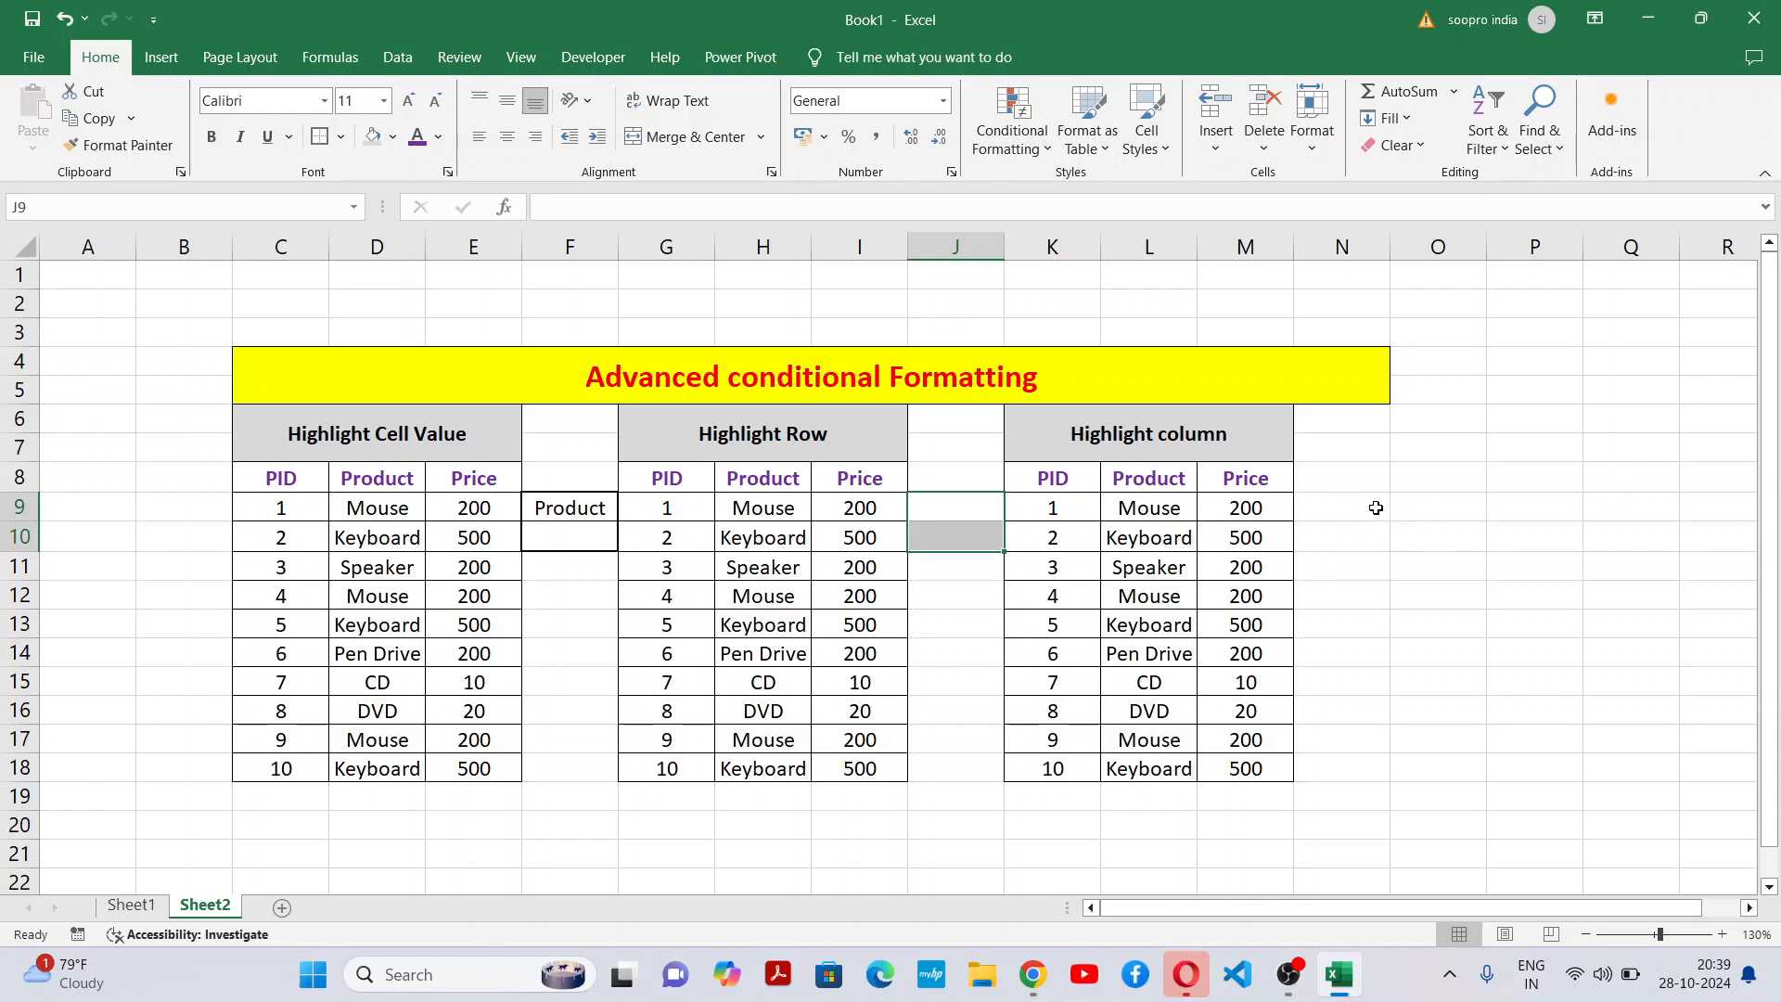
drag(1345, 497, 1345, 536)
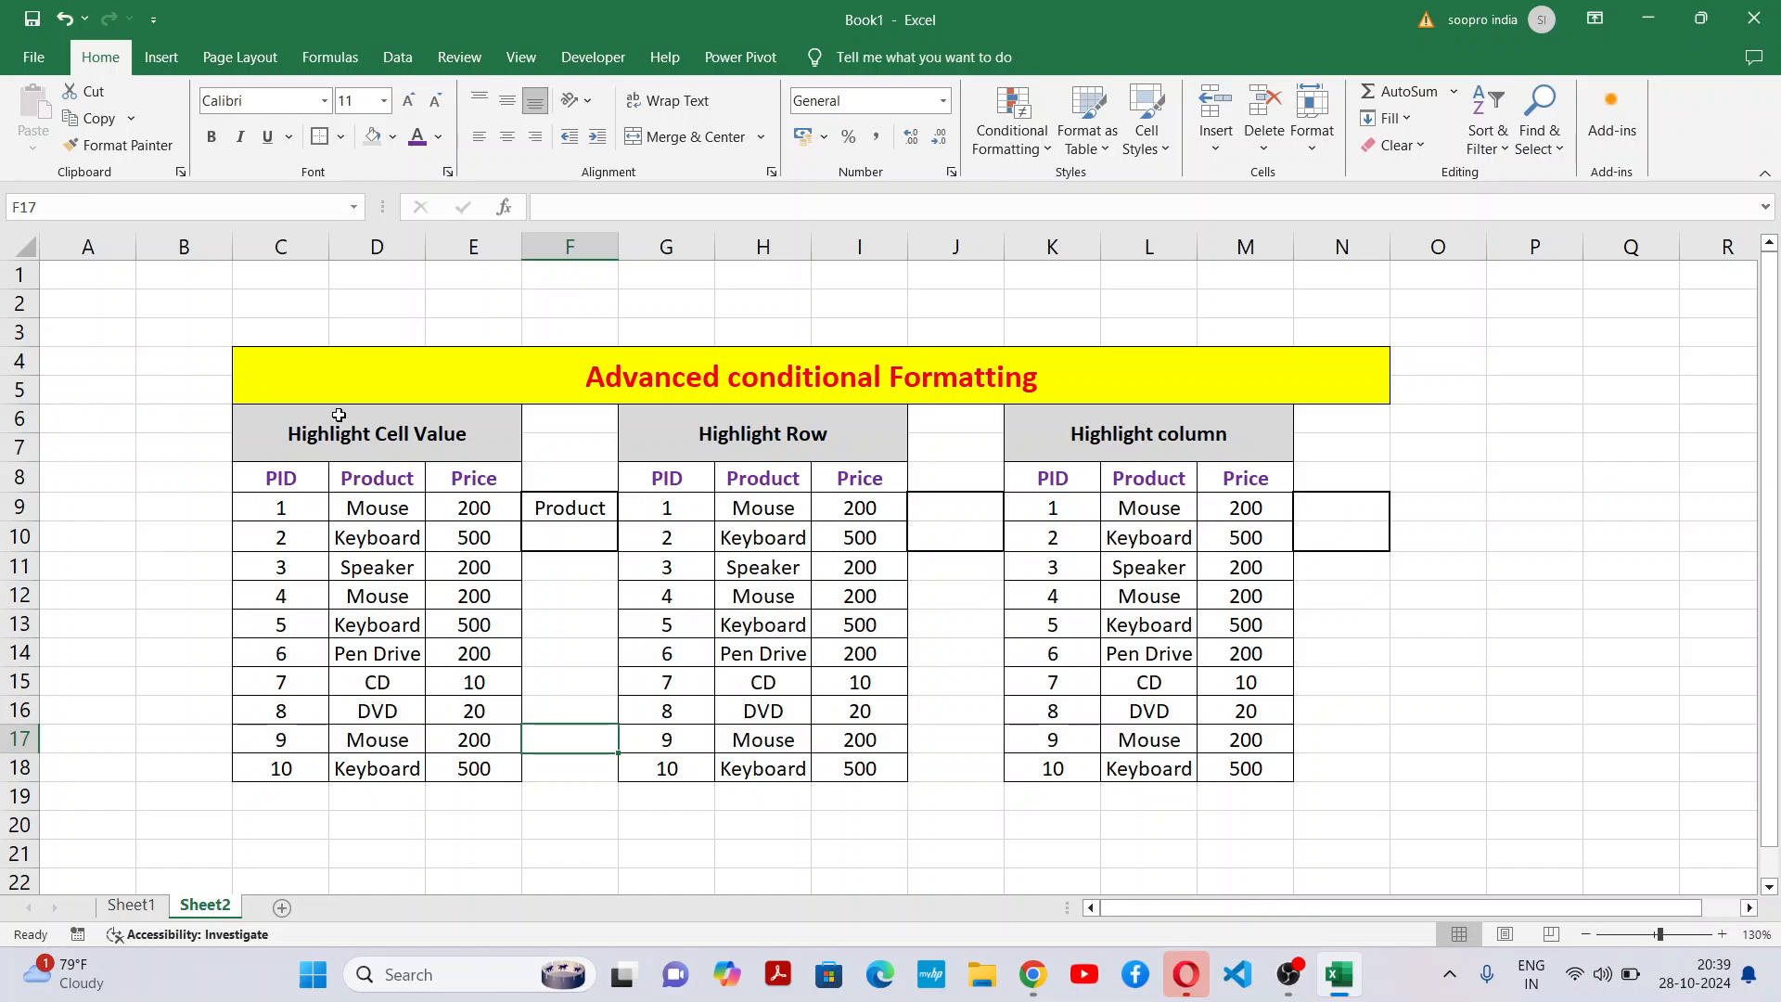
Apply thick outside borders to the three tables C6:E18, G6:I18 and K6:M18, including their headings.
drag(340, 425, 380, 758)
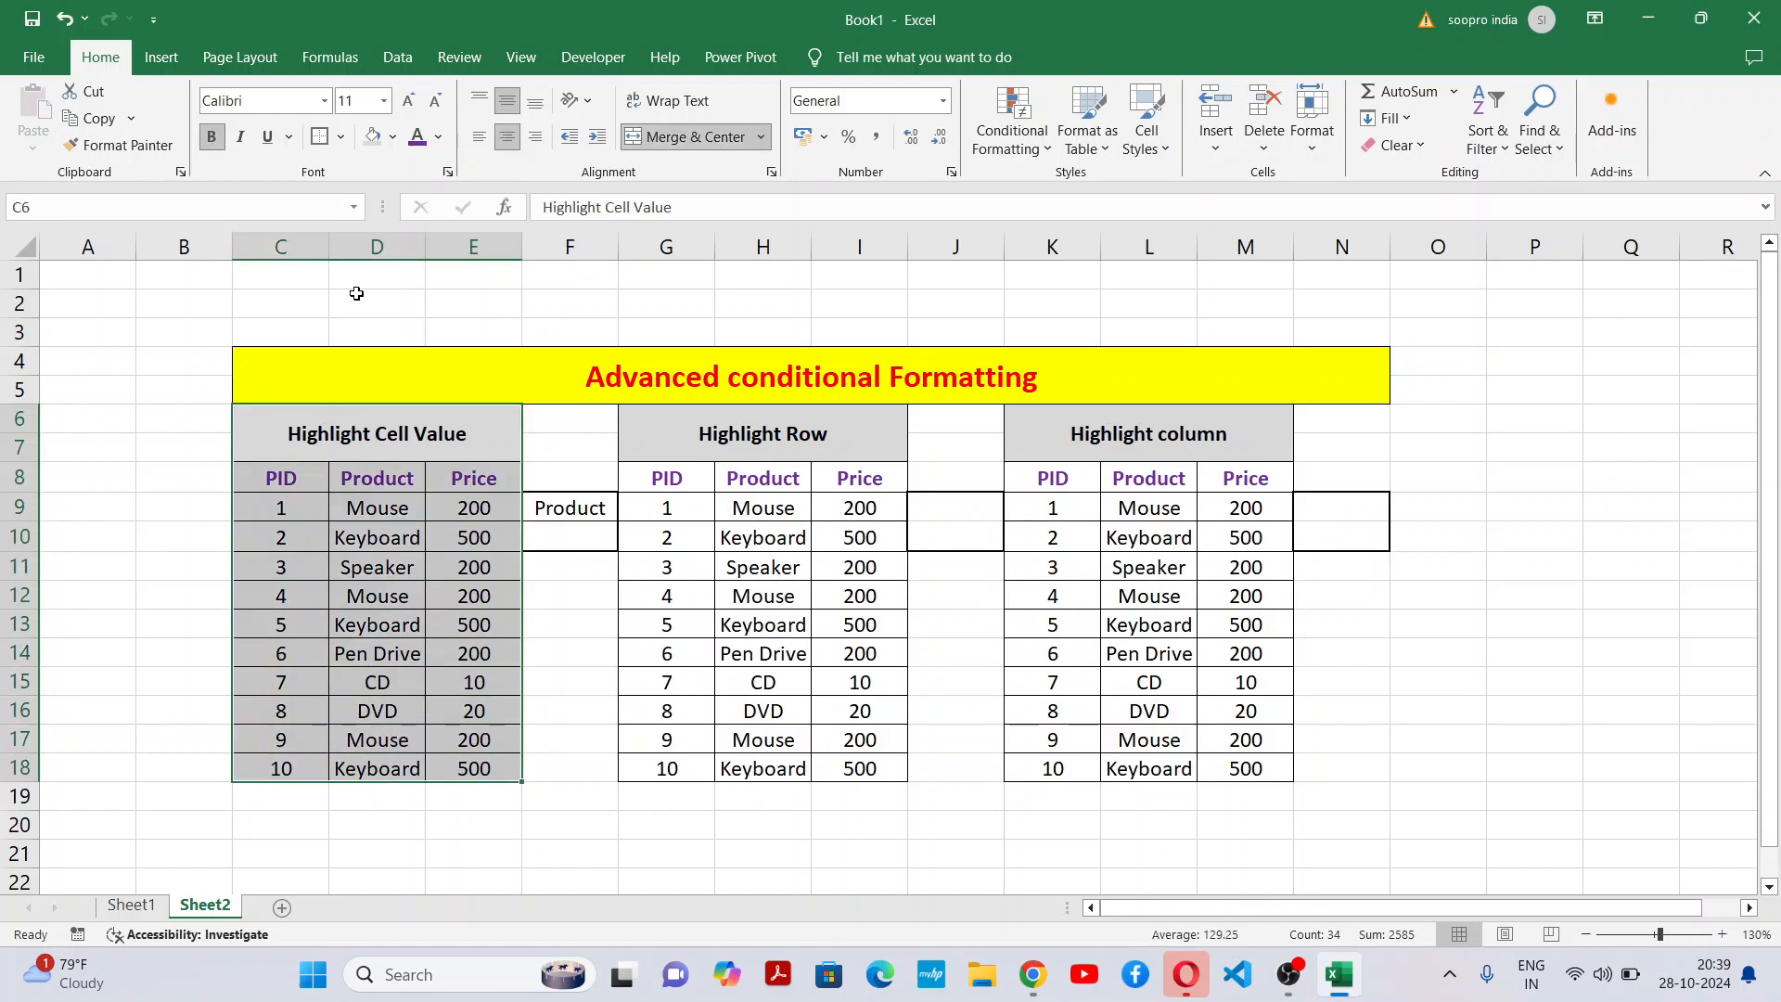
click(320, 136)
drag(765, 436, 777, 768)
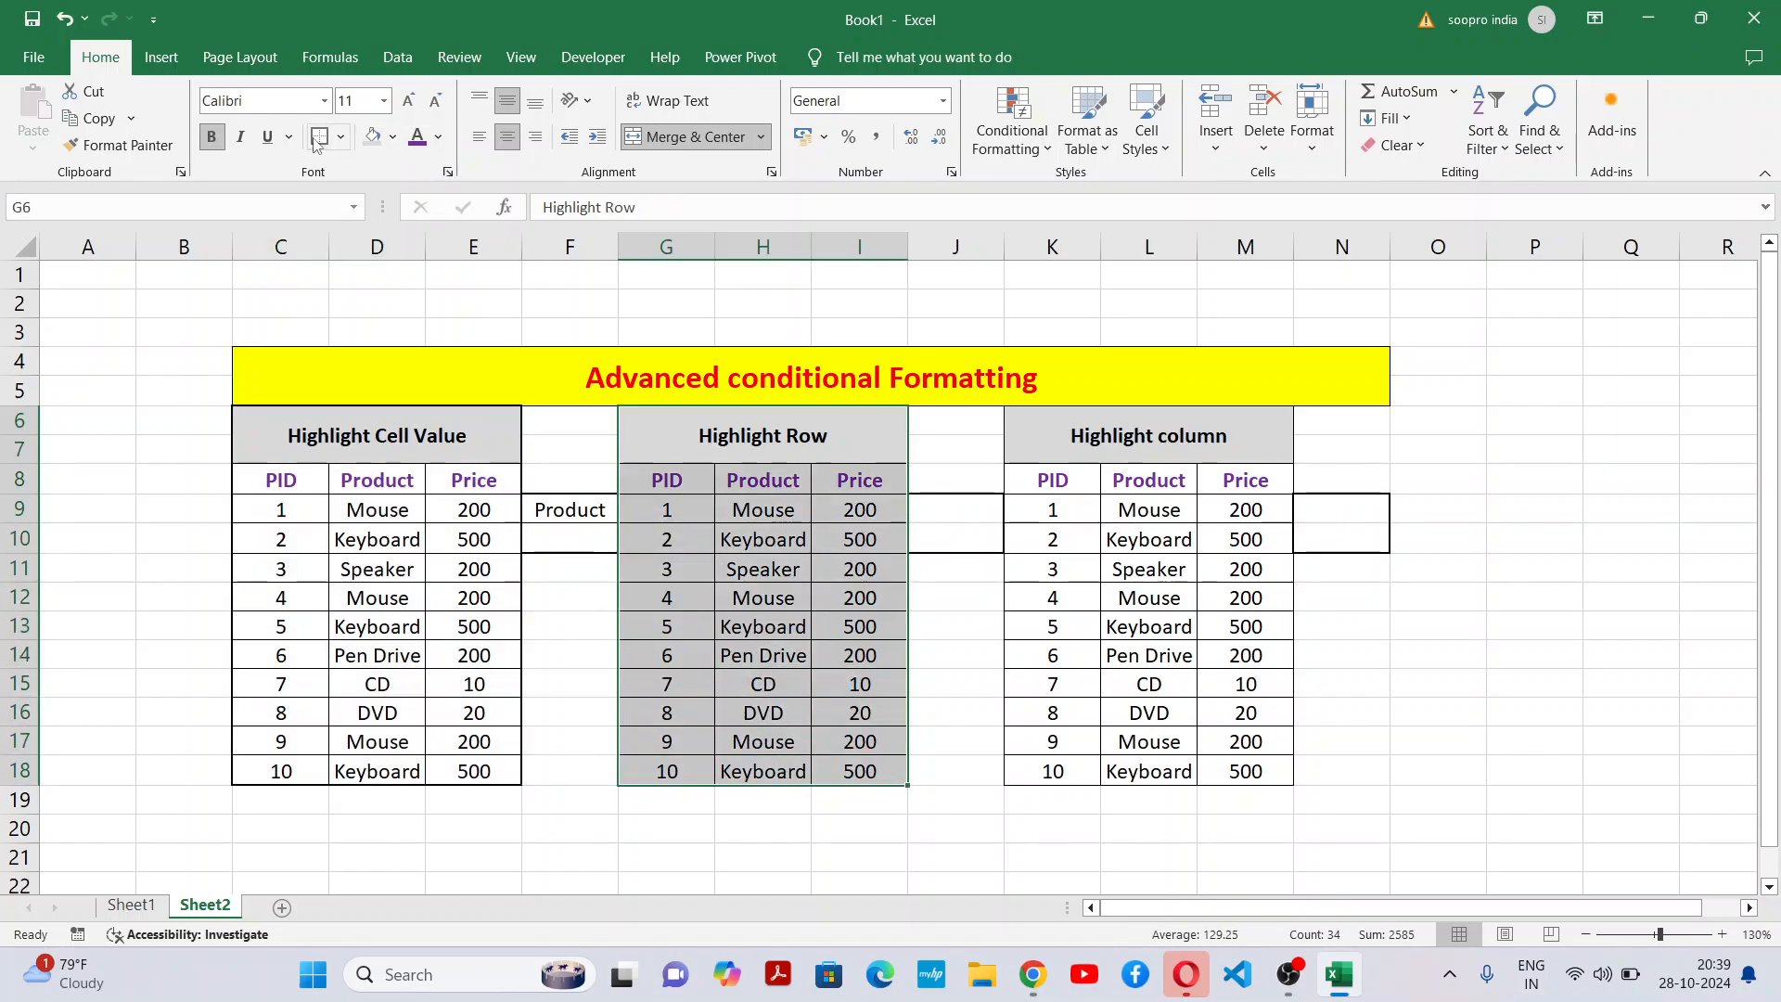
click(913, 656)
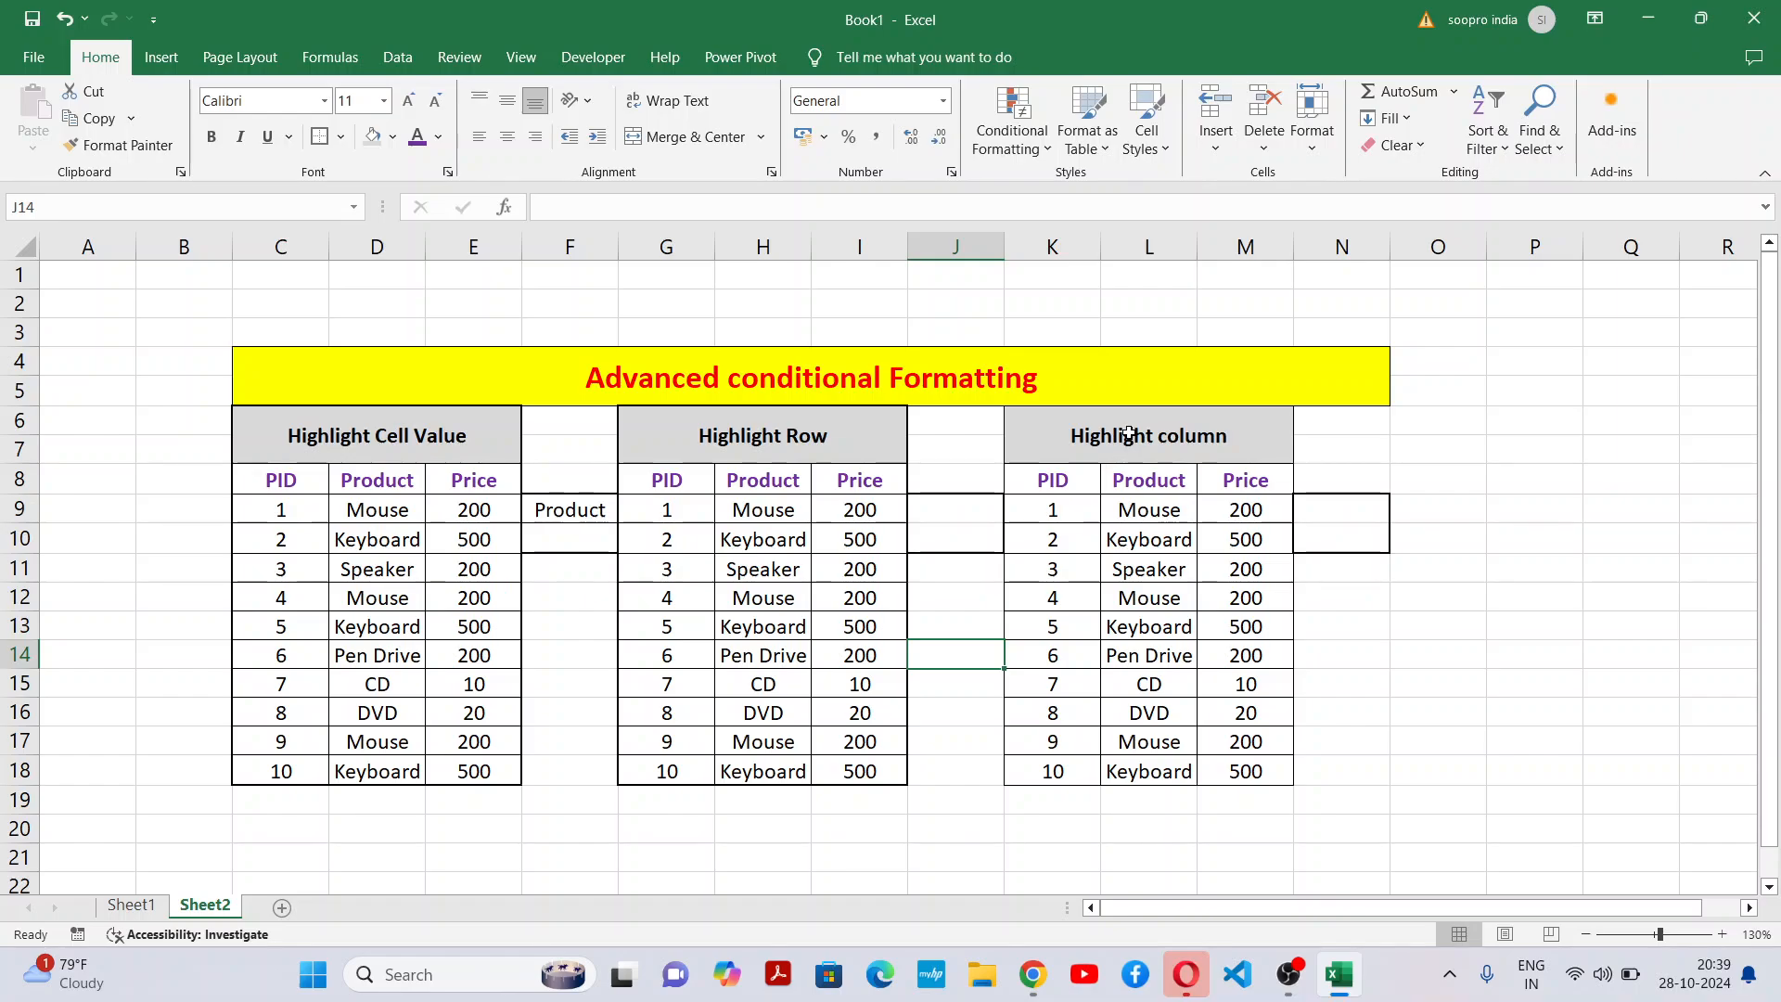
drag(1130, 436, 1193, 772)
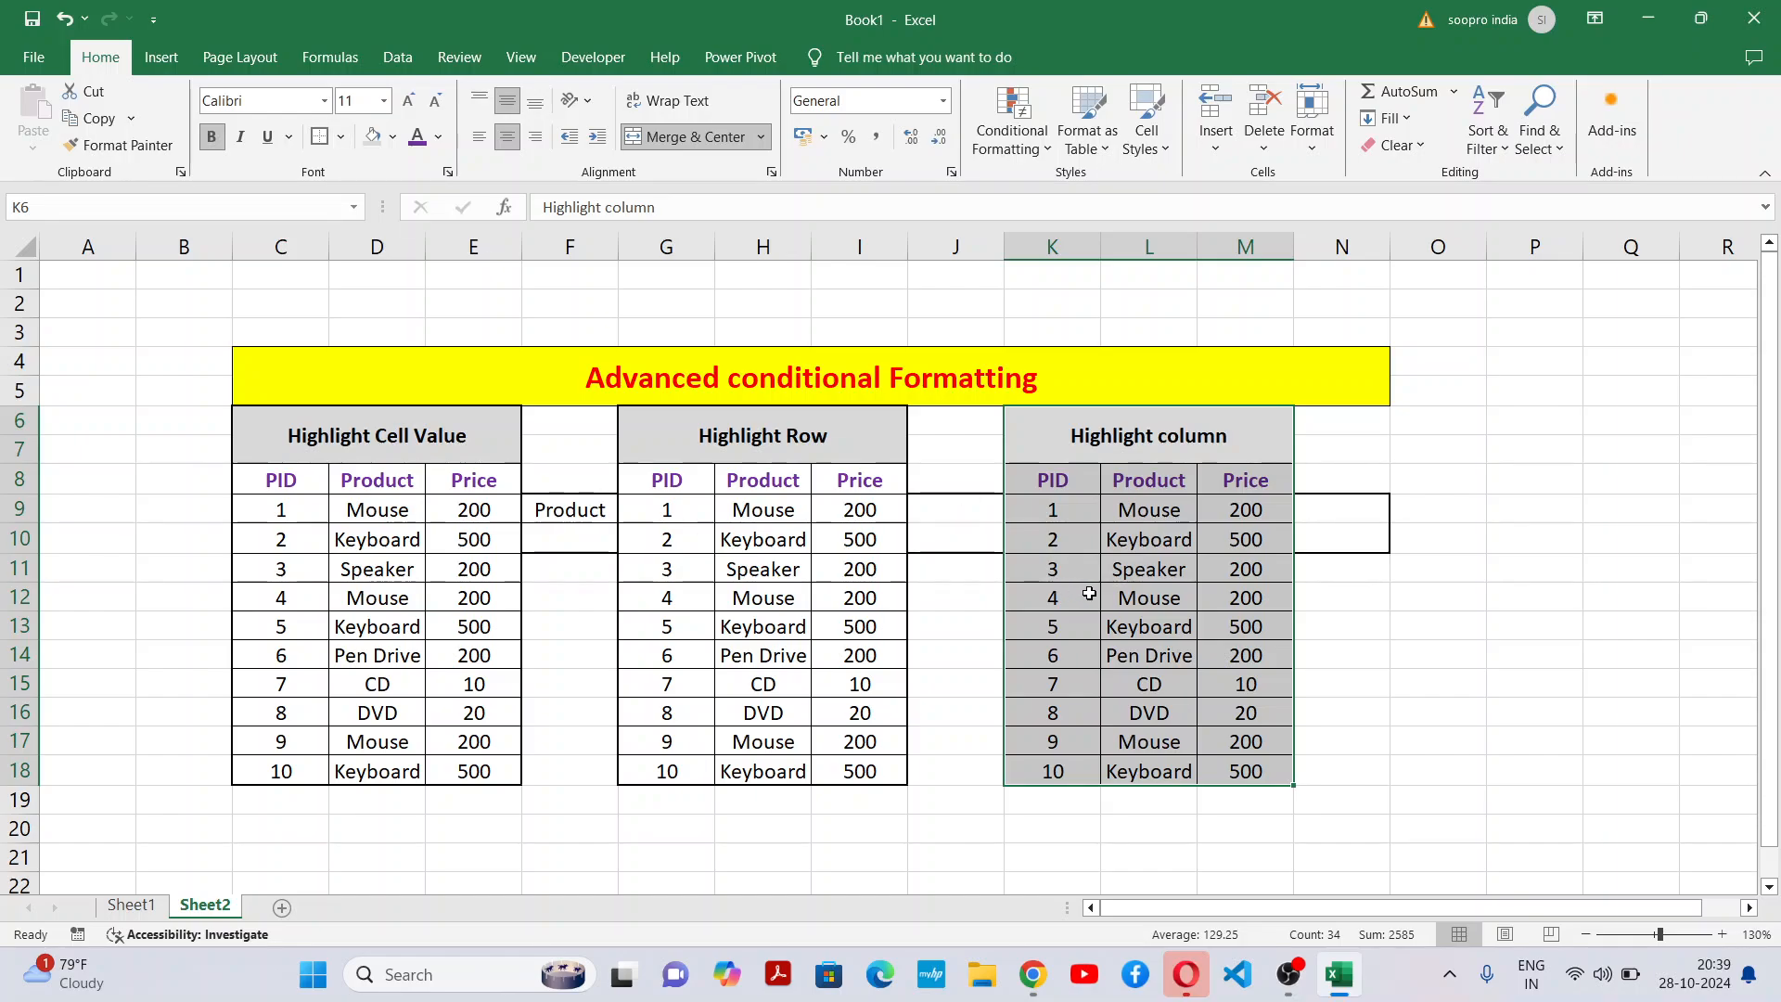
click(1405, 558)
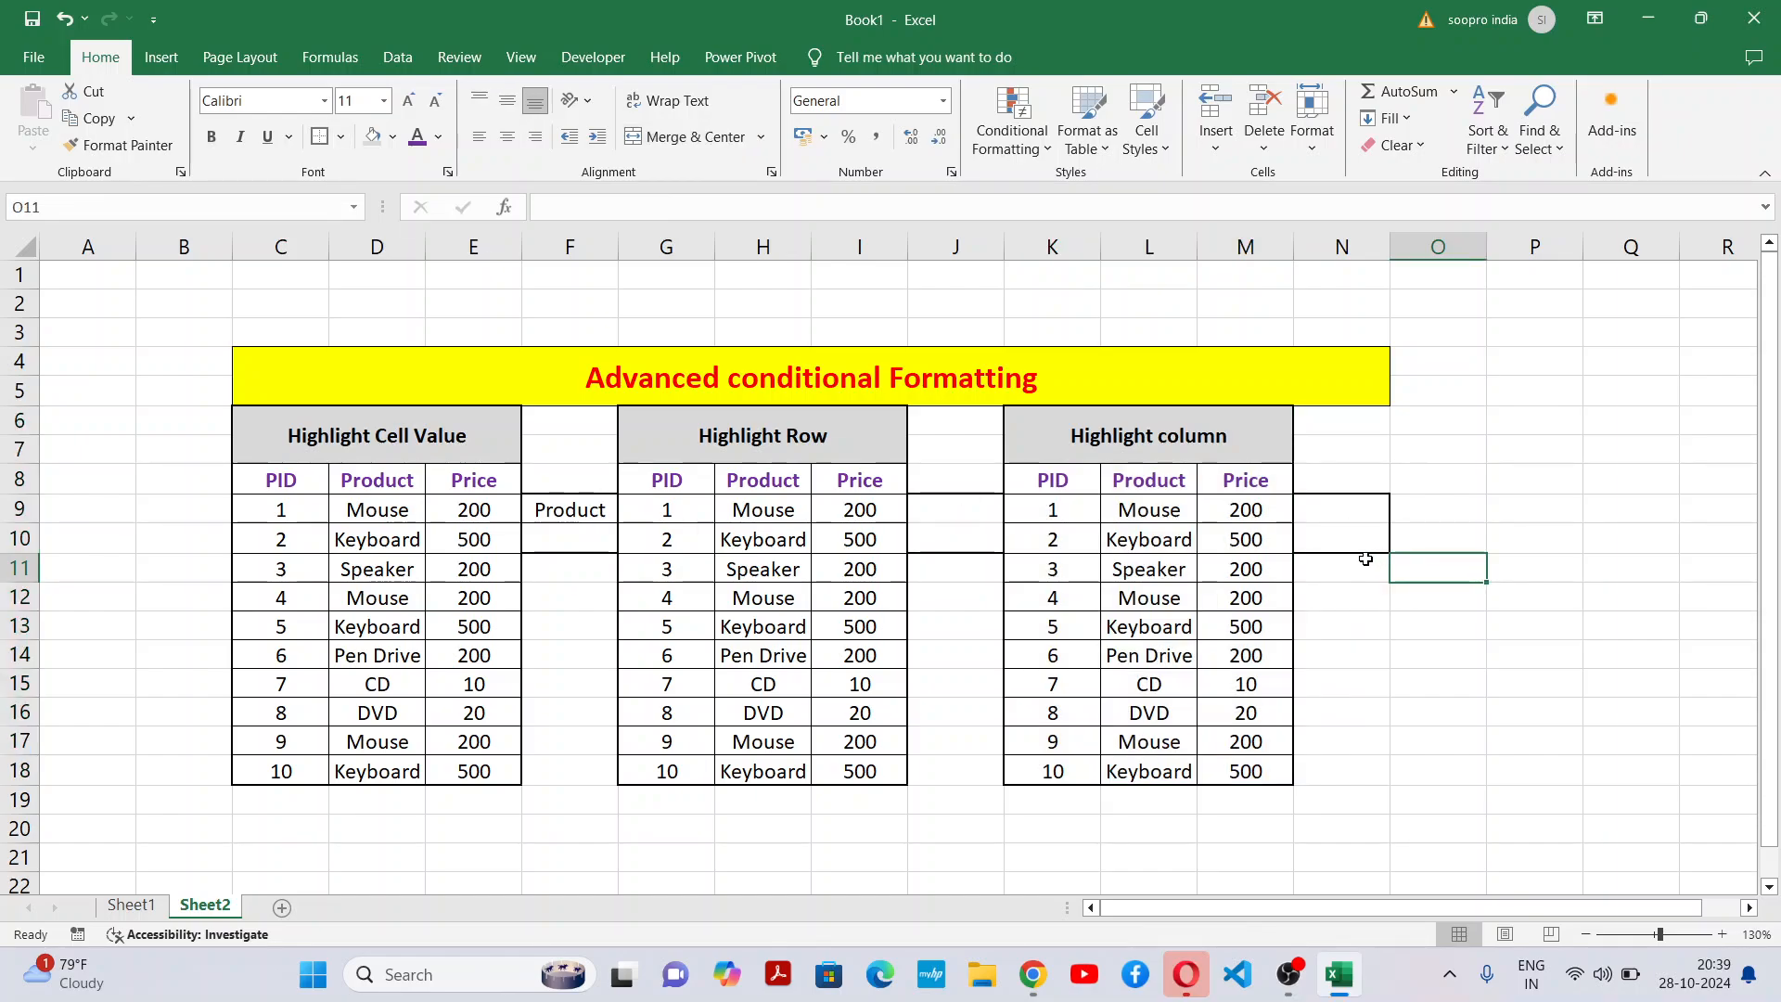
Enter the label Product in J9 and the label PID in N9.
click(950, 508)
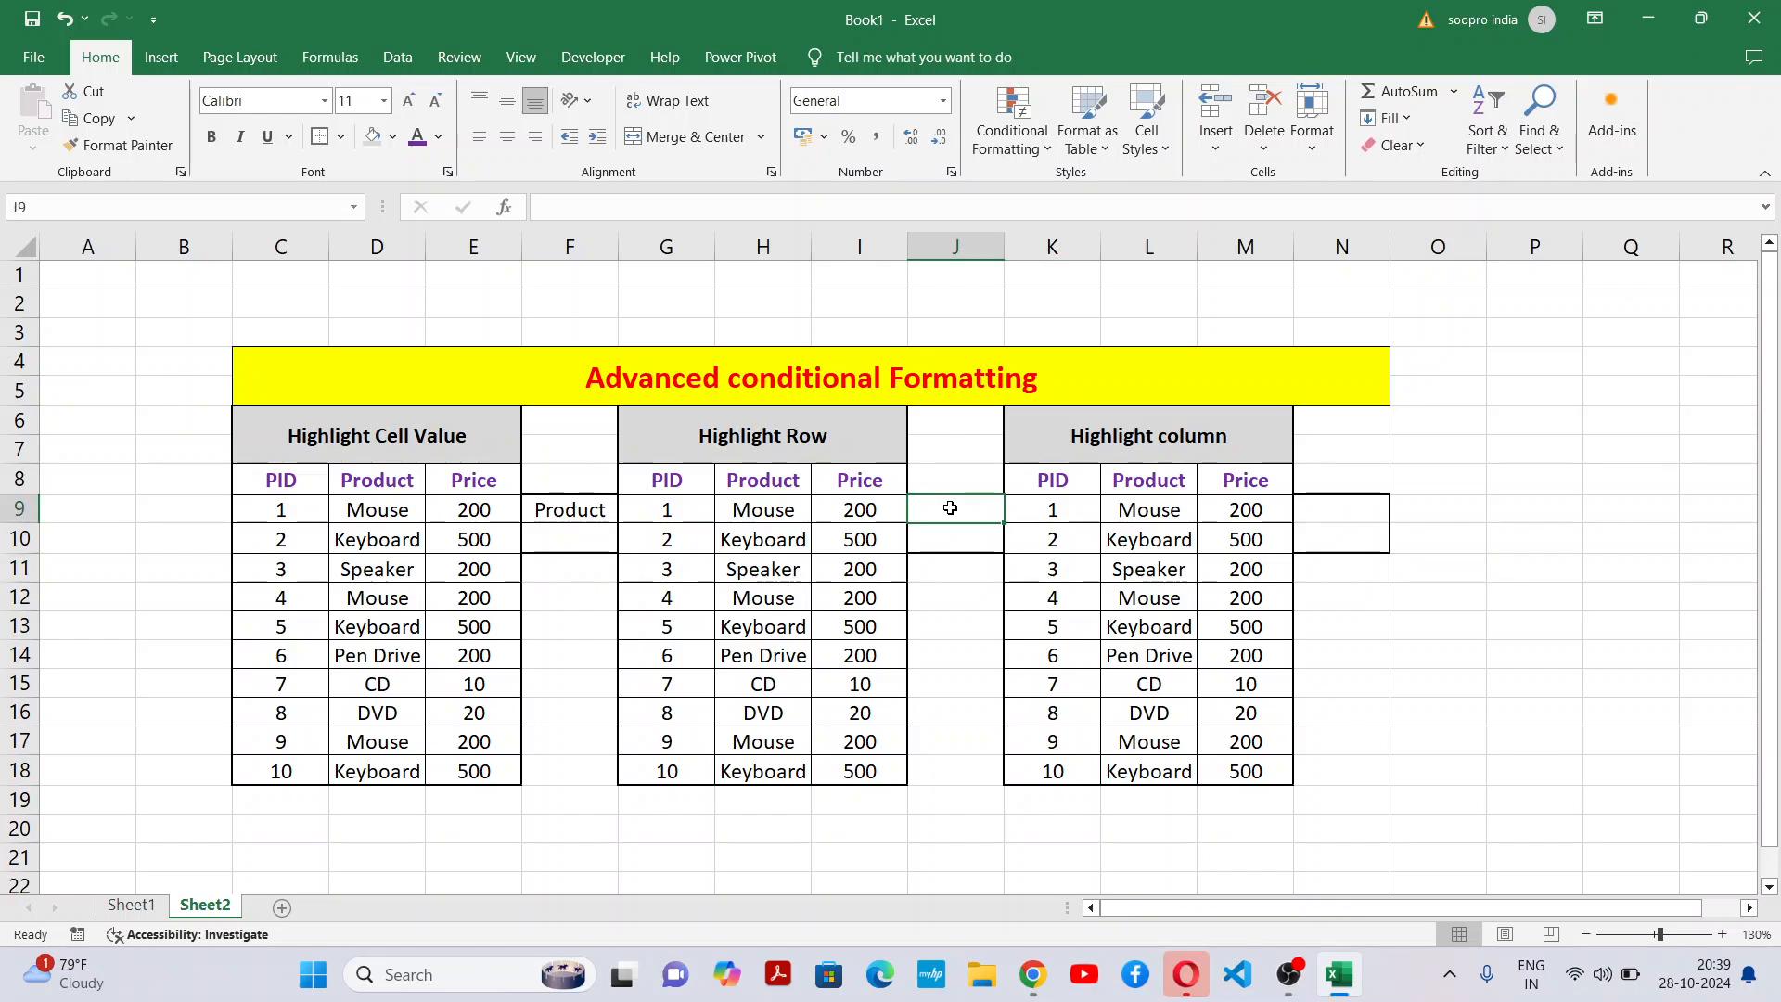
text(Product)
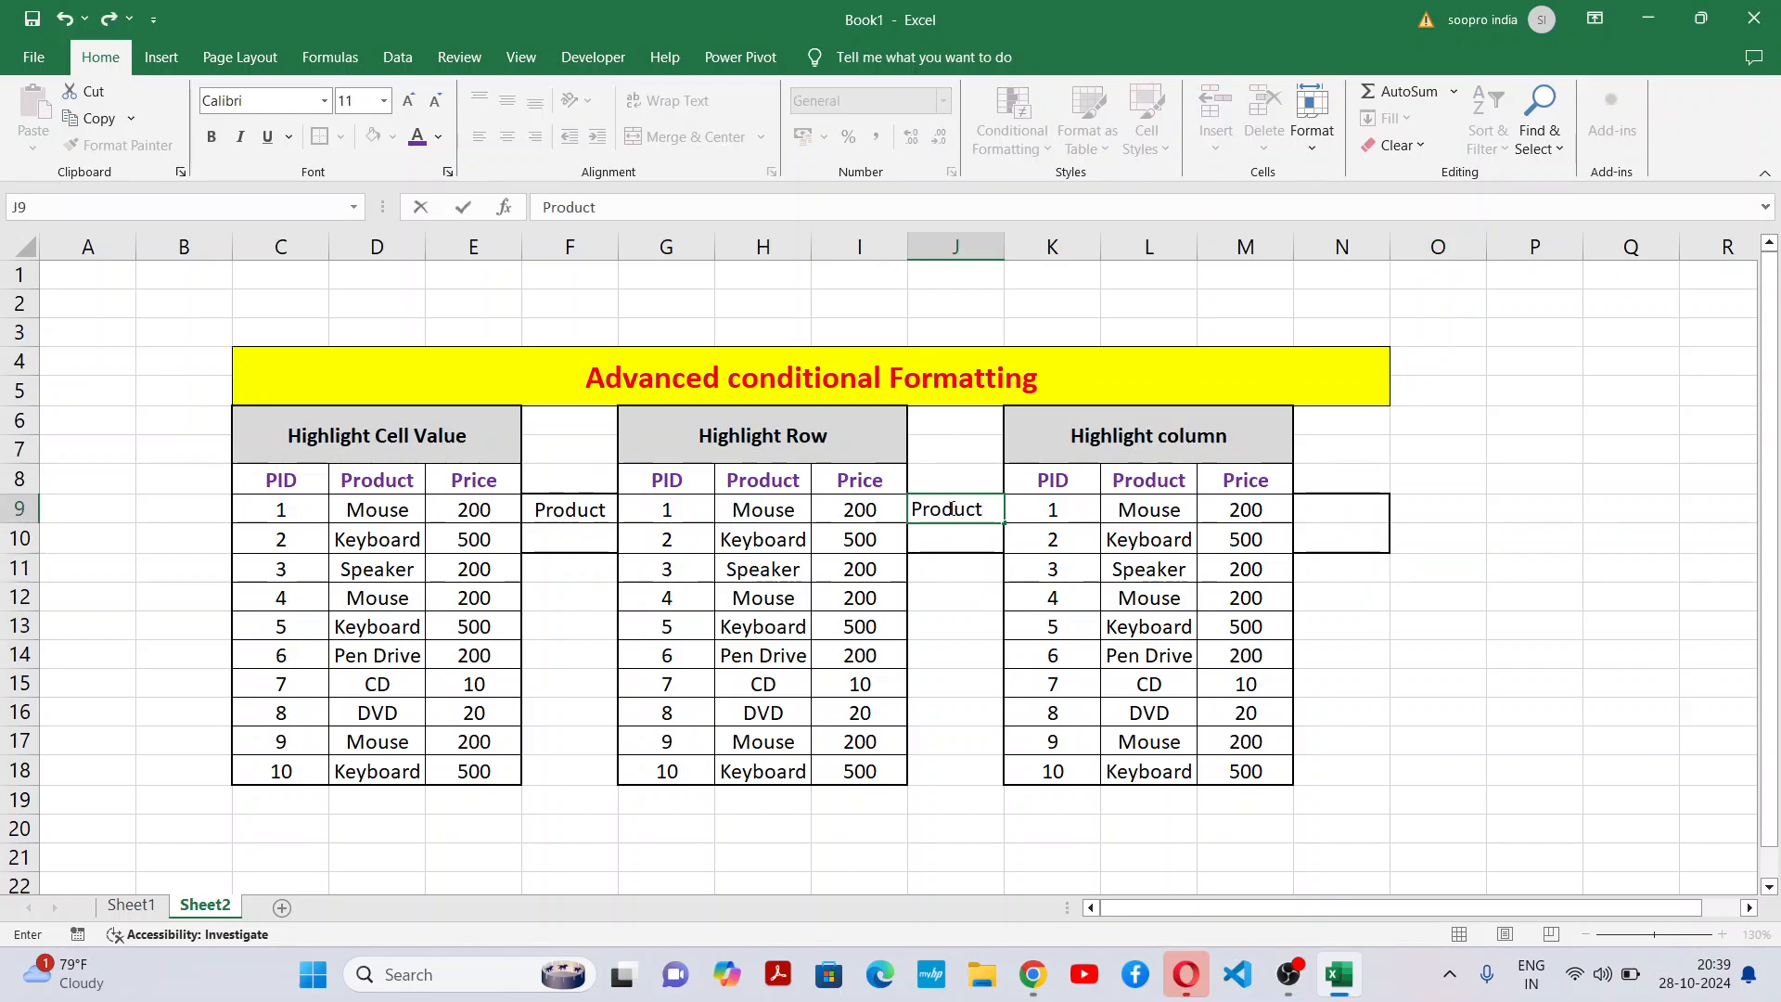
click(1363, 506)
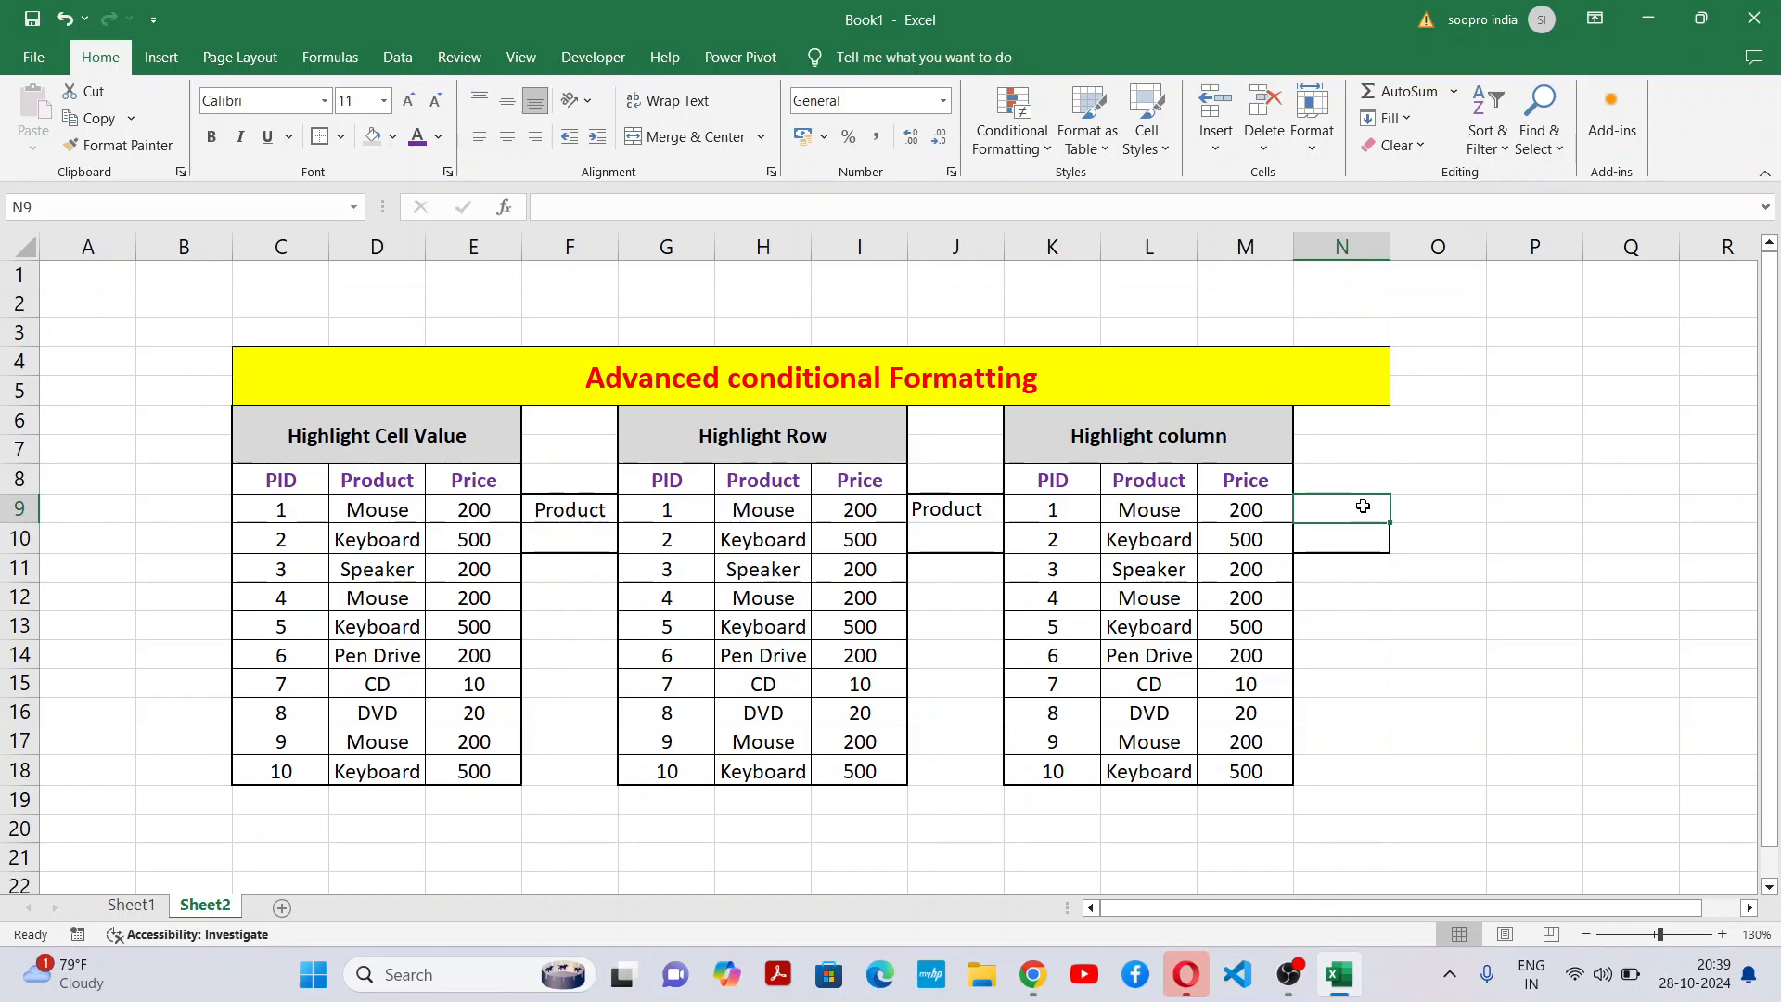
text(PID)
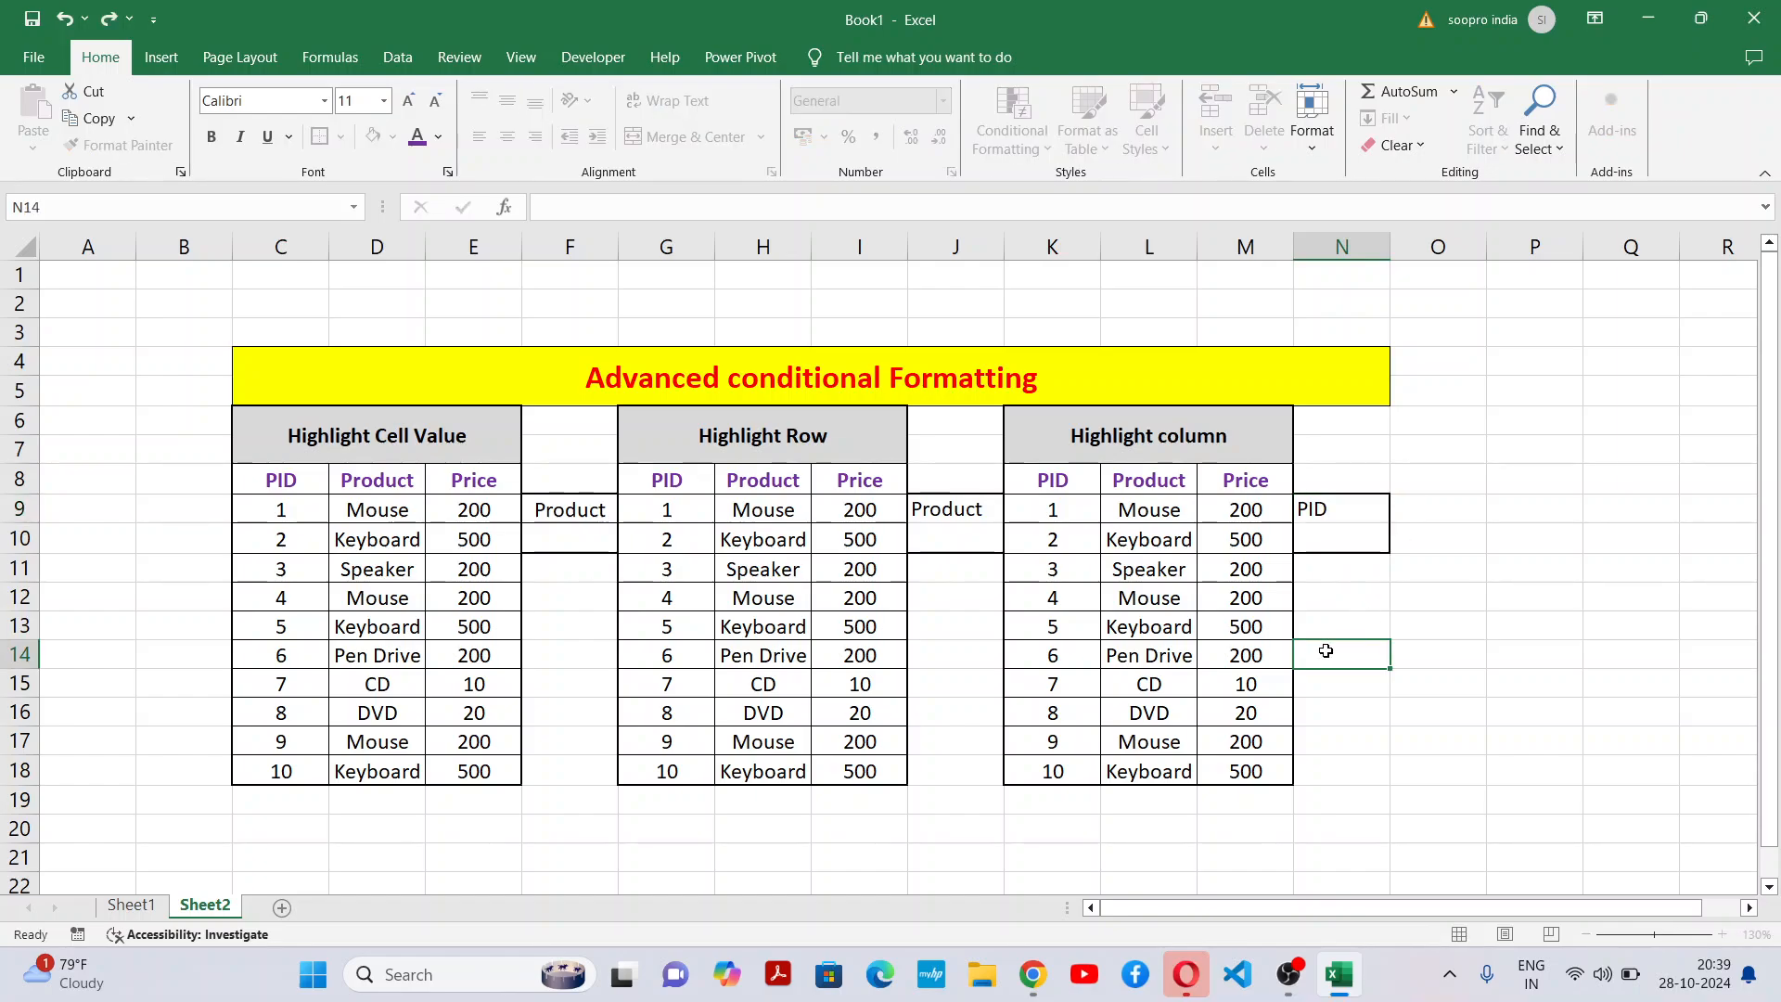
key(Return)
Center the contents of C9:N18 horizontally, including the input box labels.
click(278, 505)
mouse_move(341, 519)
mouse_down()
mouse_move(1247, 768)
mouse_move(1354, 761)
mouse_move(1355, 783)
mouse_up()
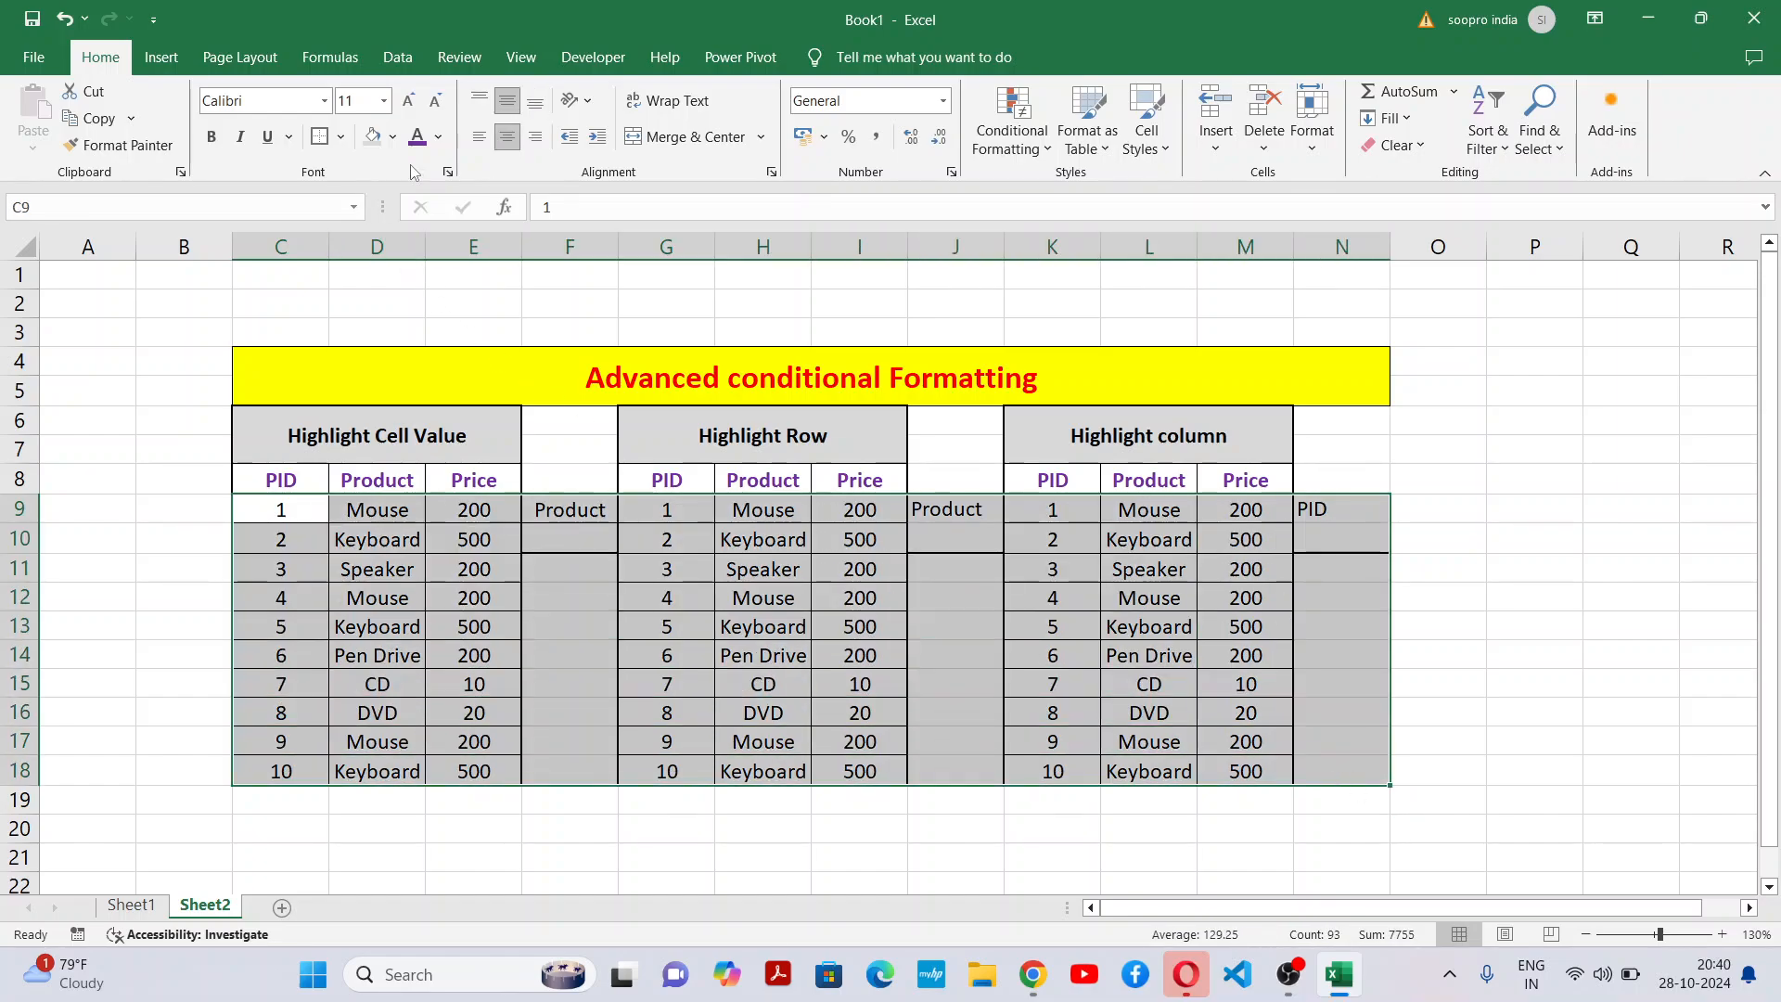
click(506, 136)
click(507, 137)
click(966, 684)
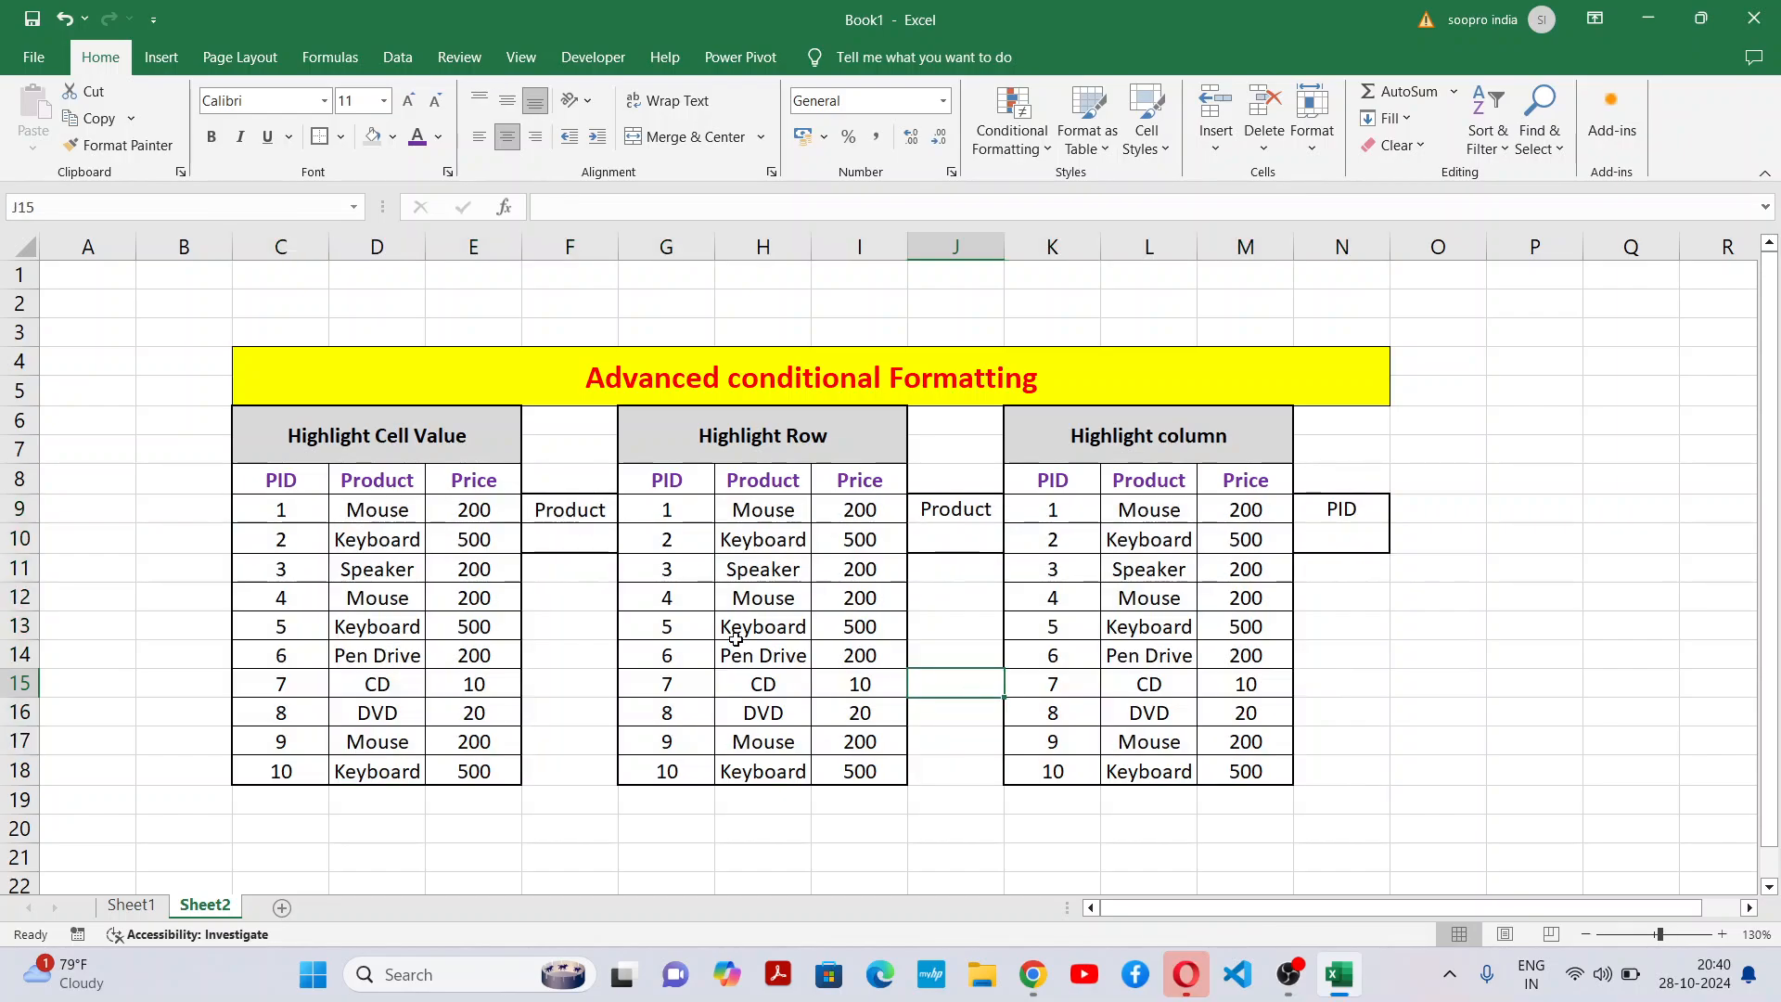
Widen columns F and J to give the two Product input boxes more room.
drag(618, 246, 667, 246)
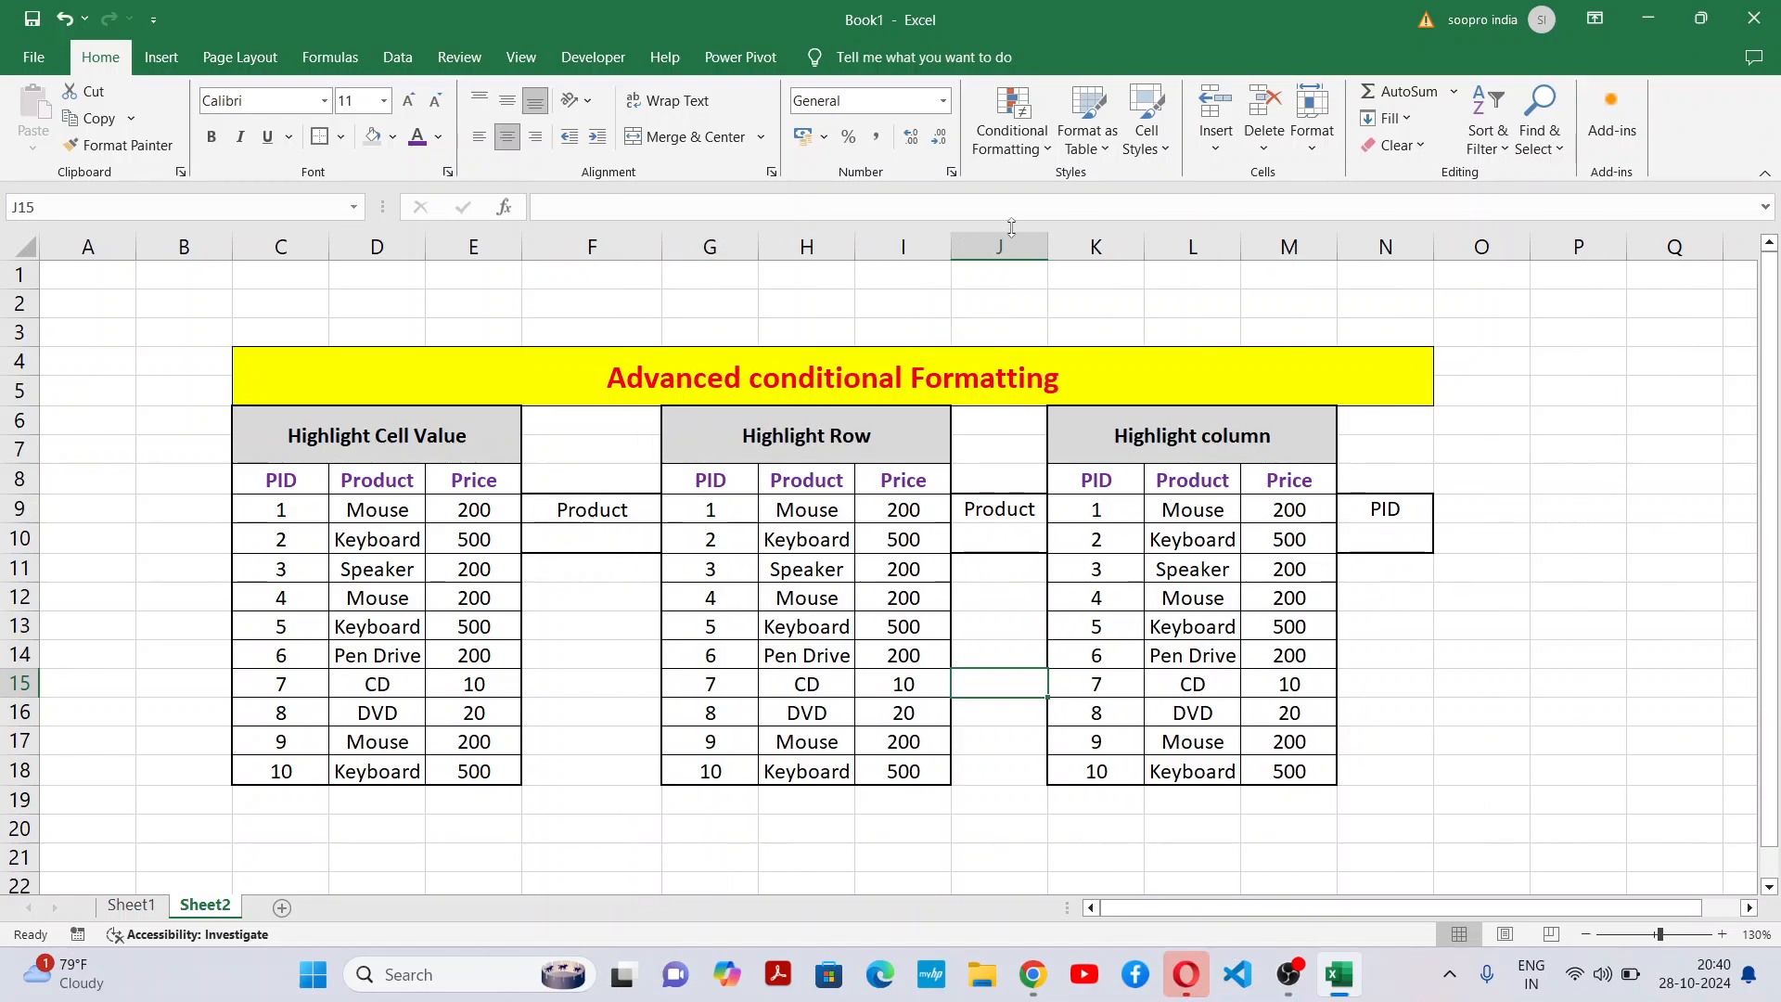
drag(1047, 246, 1099, 247)
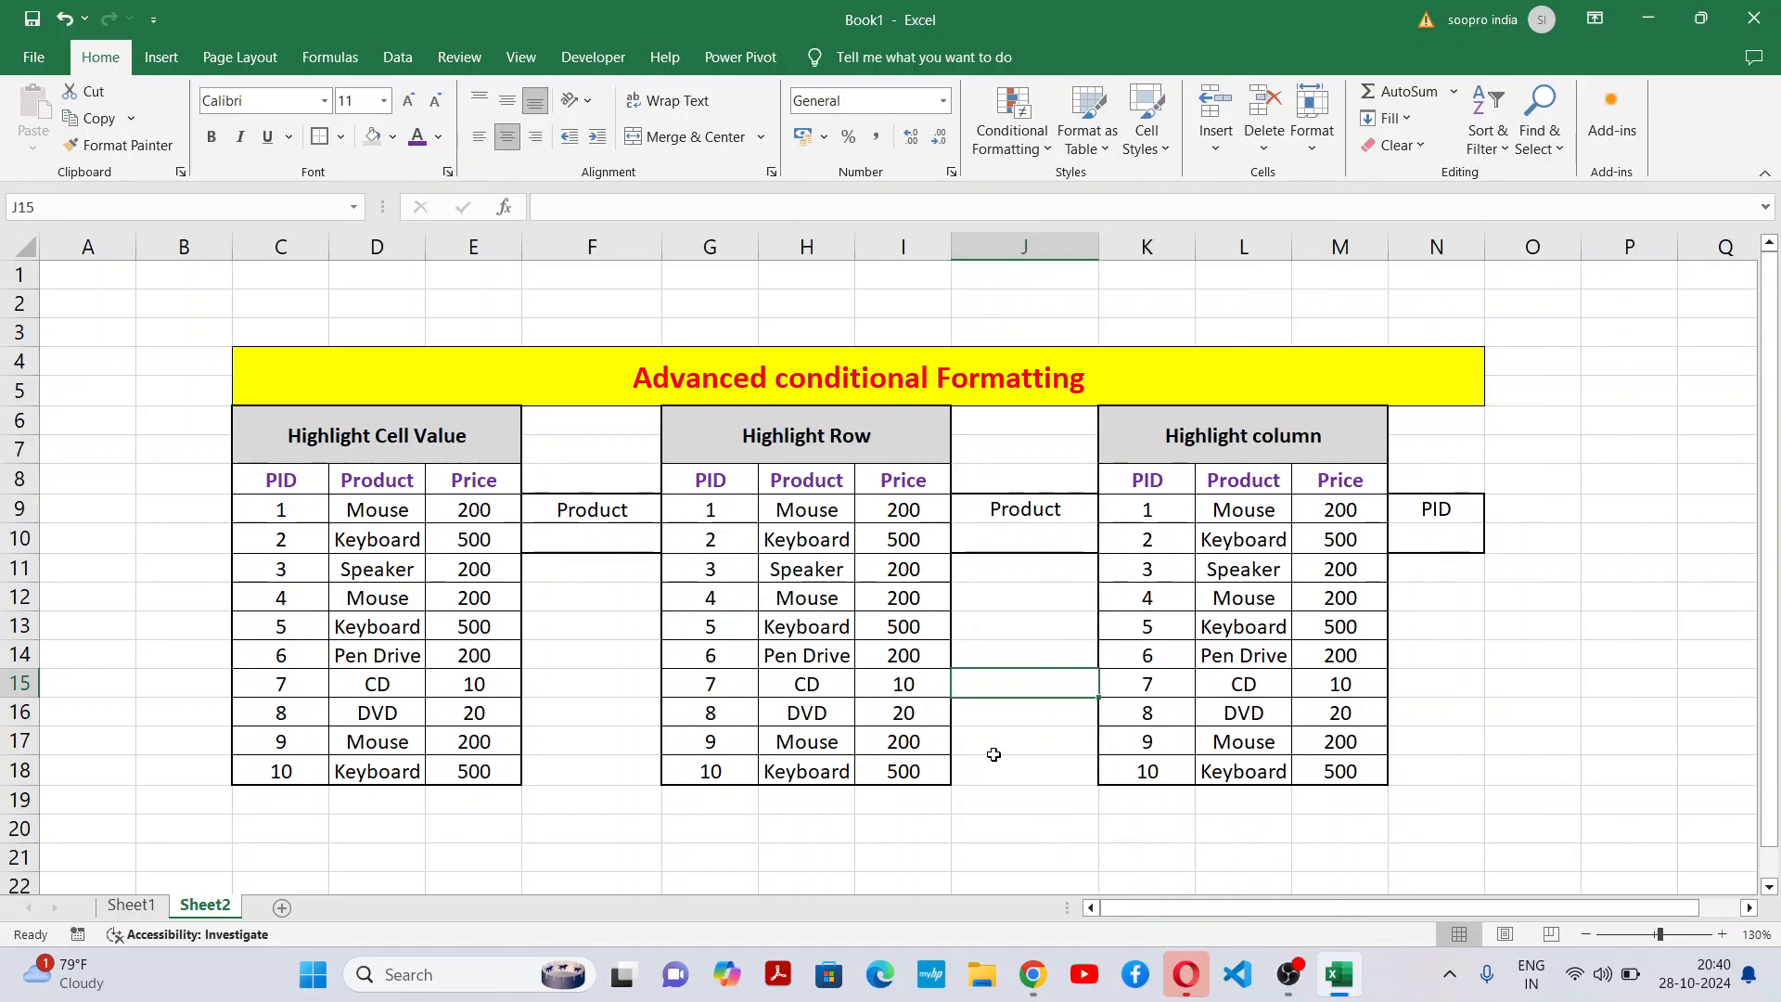
click(1065, 765)
click(1033, 589)
Make the input box labels in F9, J9 and N9 bold.
click(608, 505)
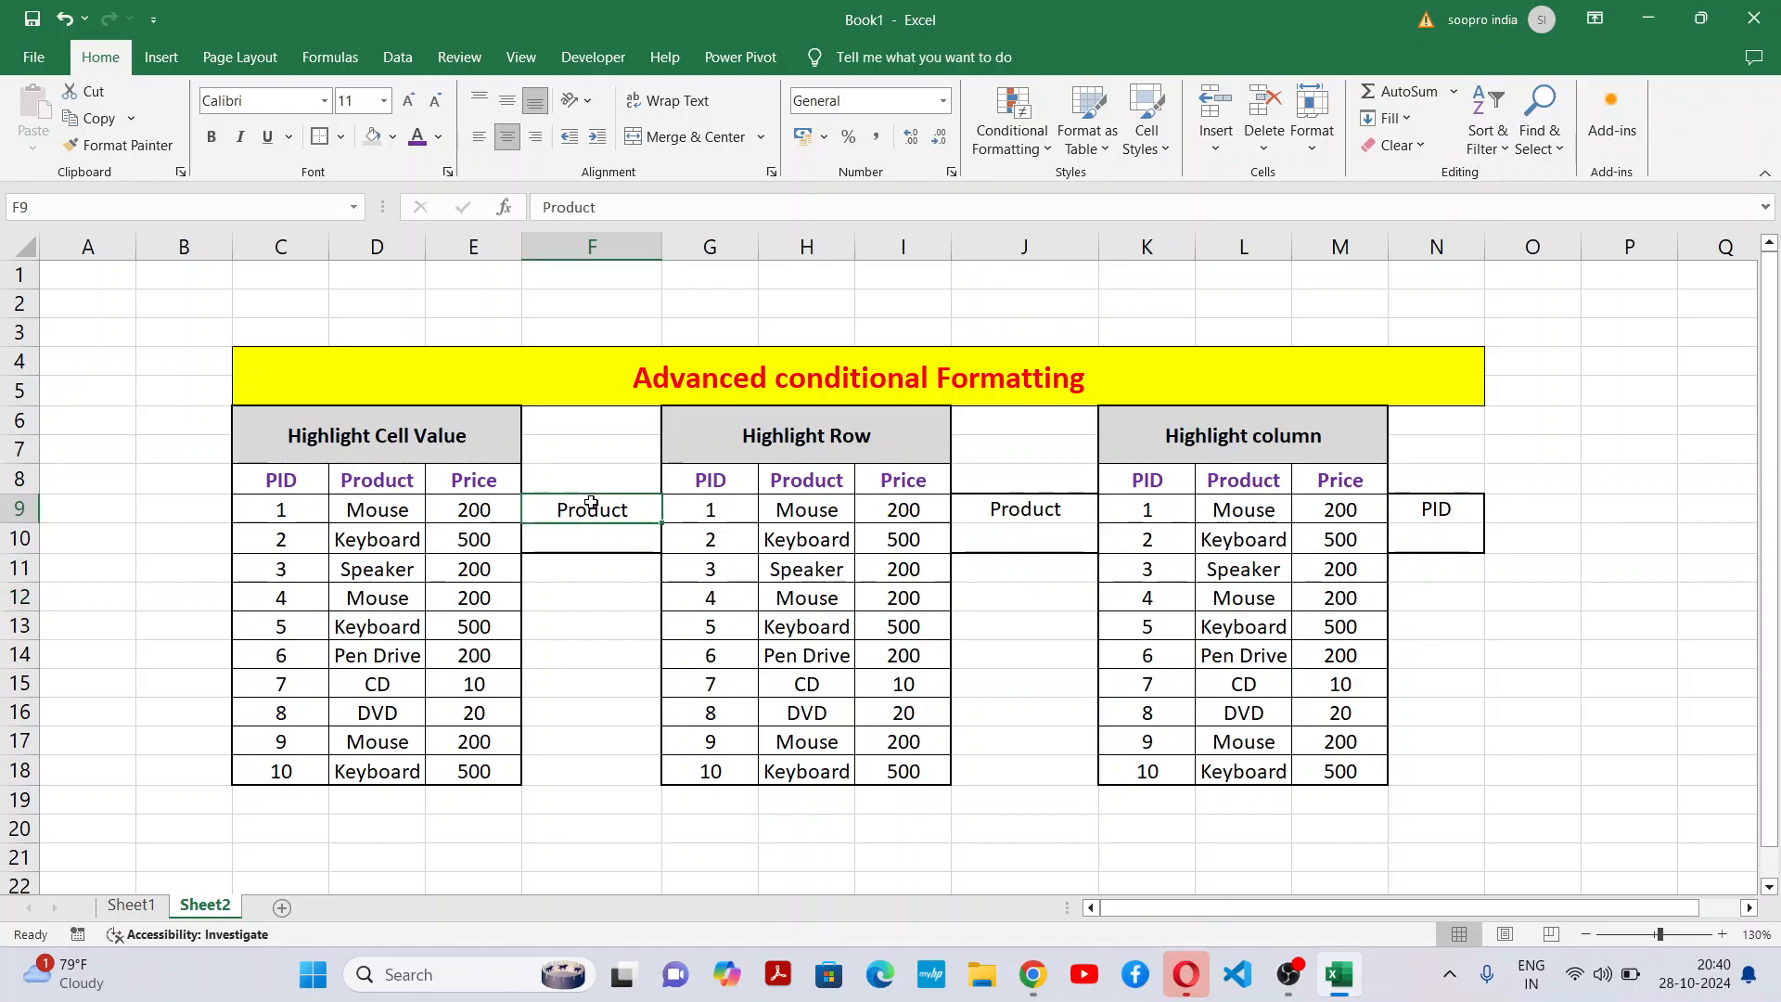
key(ctrl+b)
click(1017, 553)
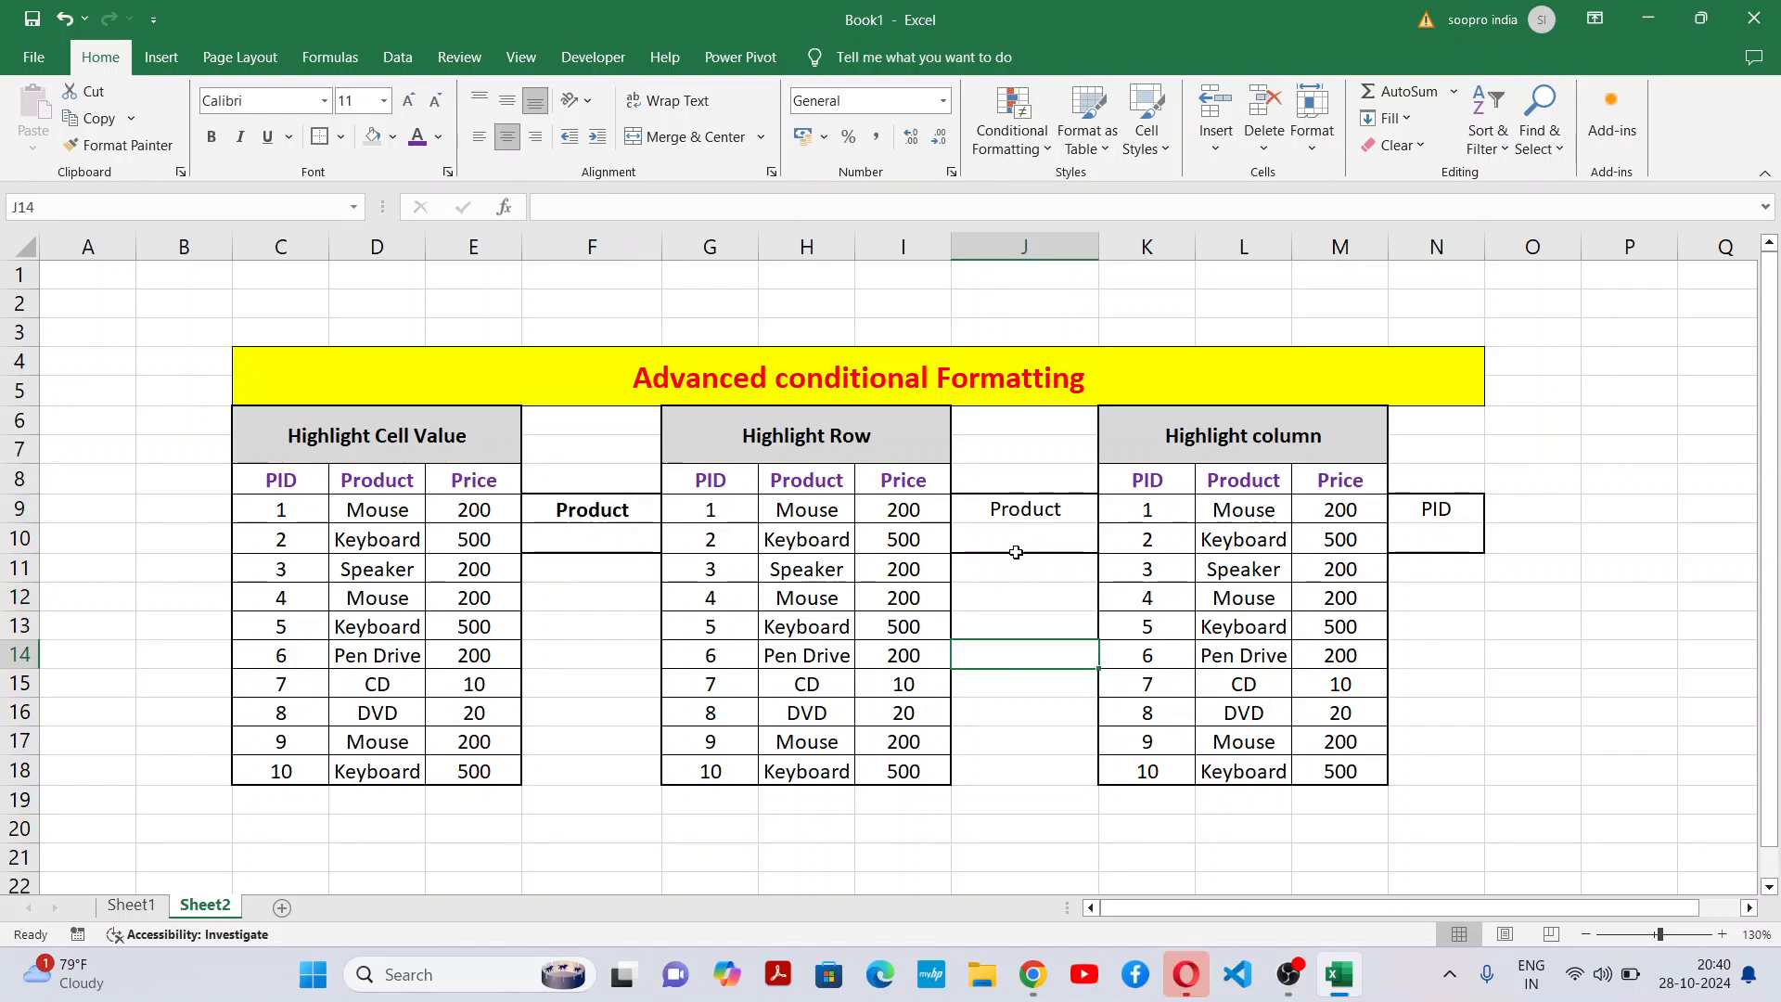
click(1031, 501)
key(ctrl+b)
click(1085, 676)
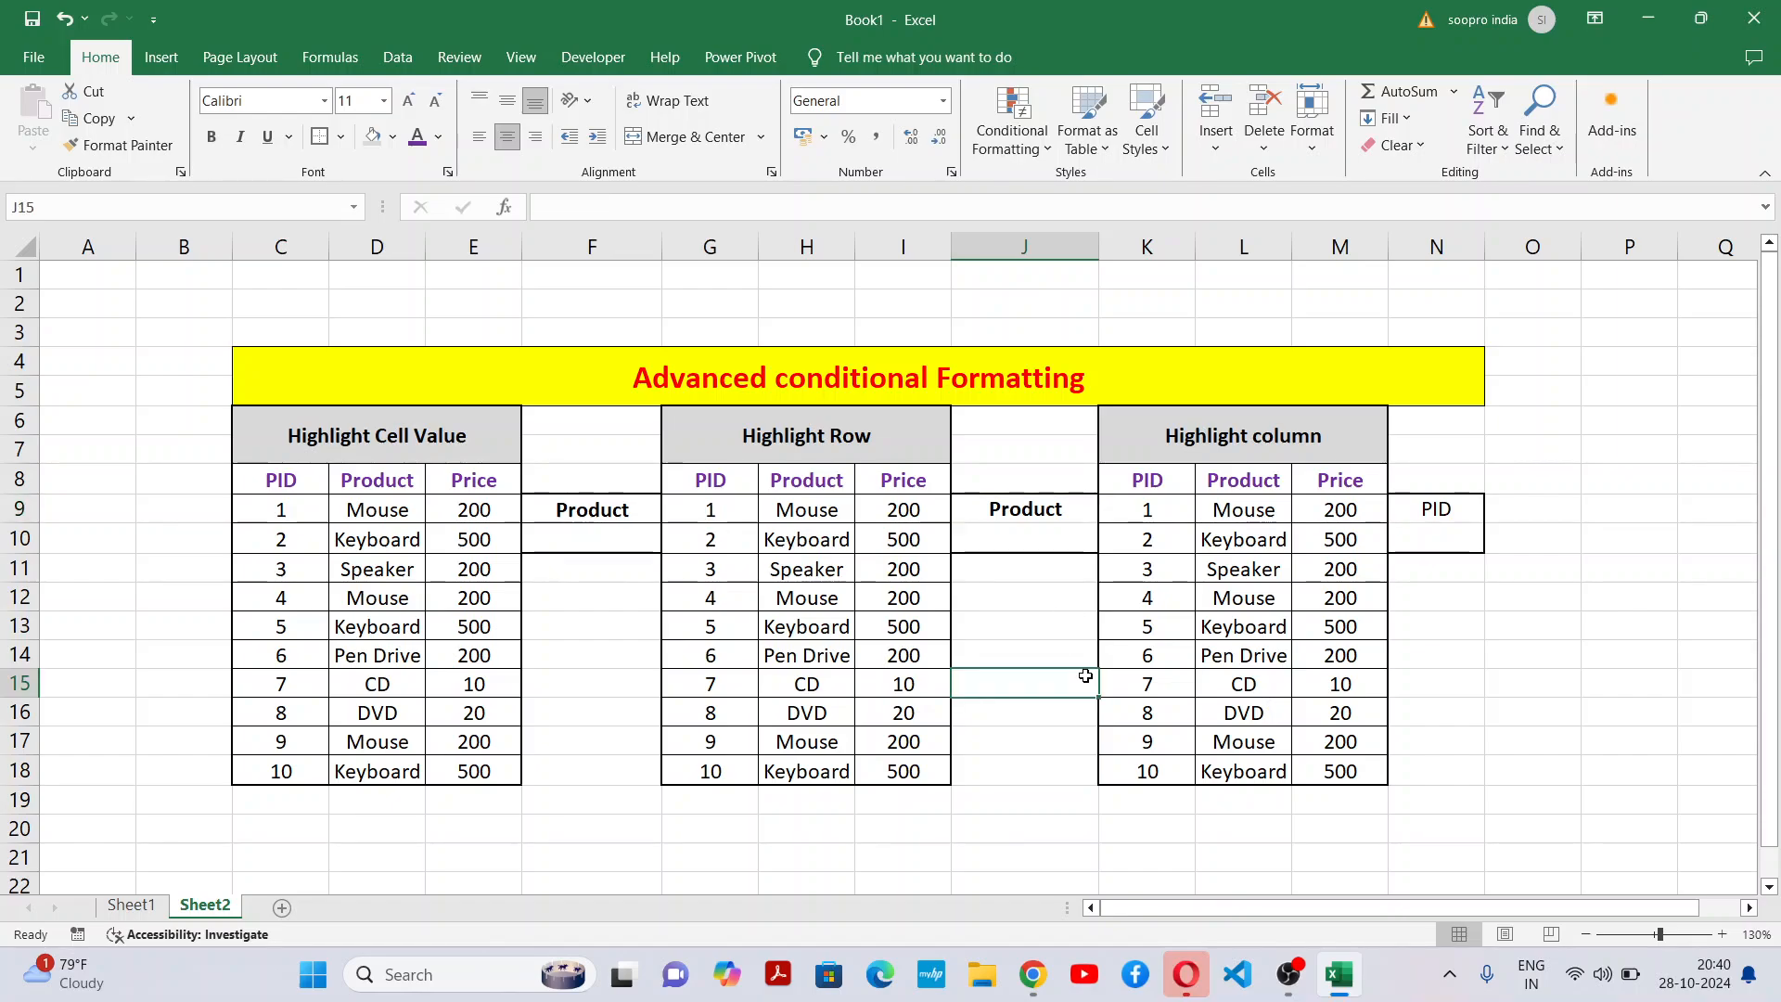
click(1452, 509)
key(ctrl+b)
click(1474, 691)
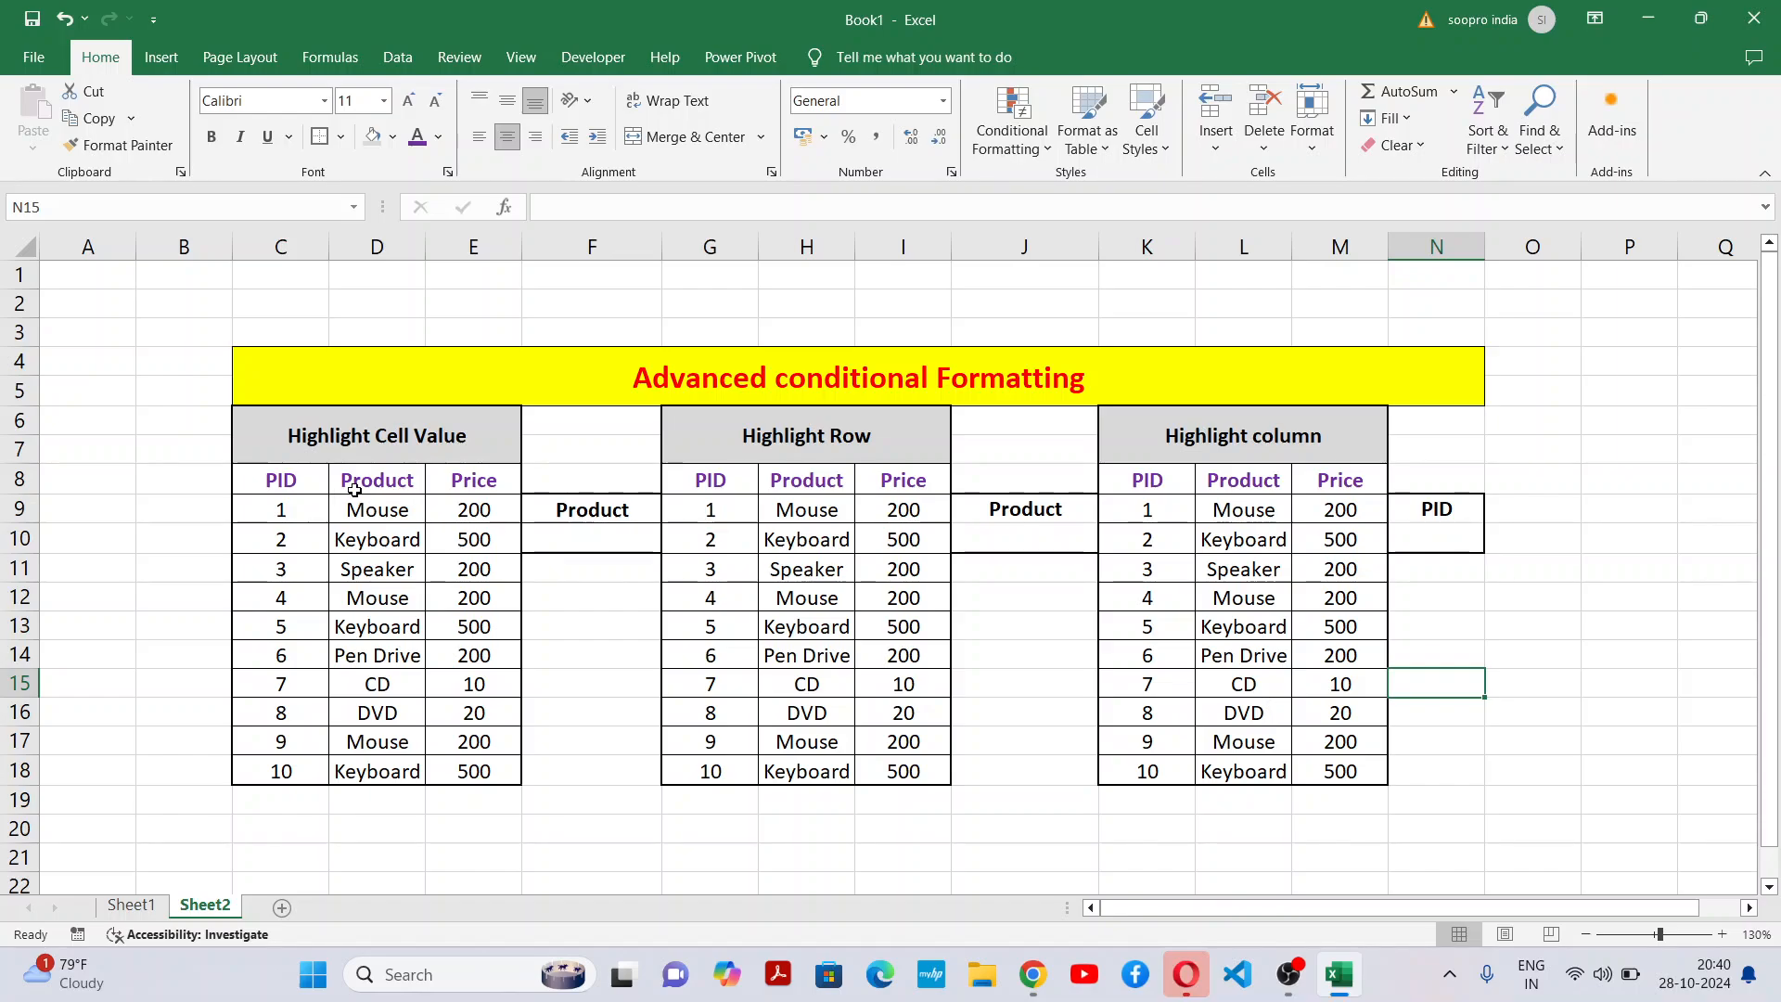
Start a conditional formatting rule for D9:D18 that uses a formula to determine which cells to format.
drag(372, 515, 384, 775)
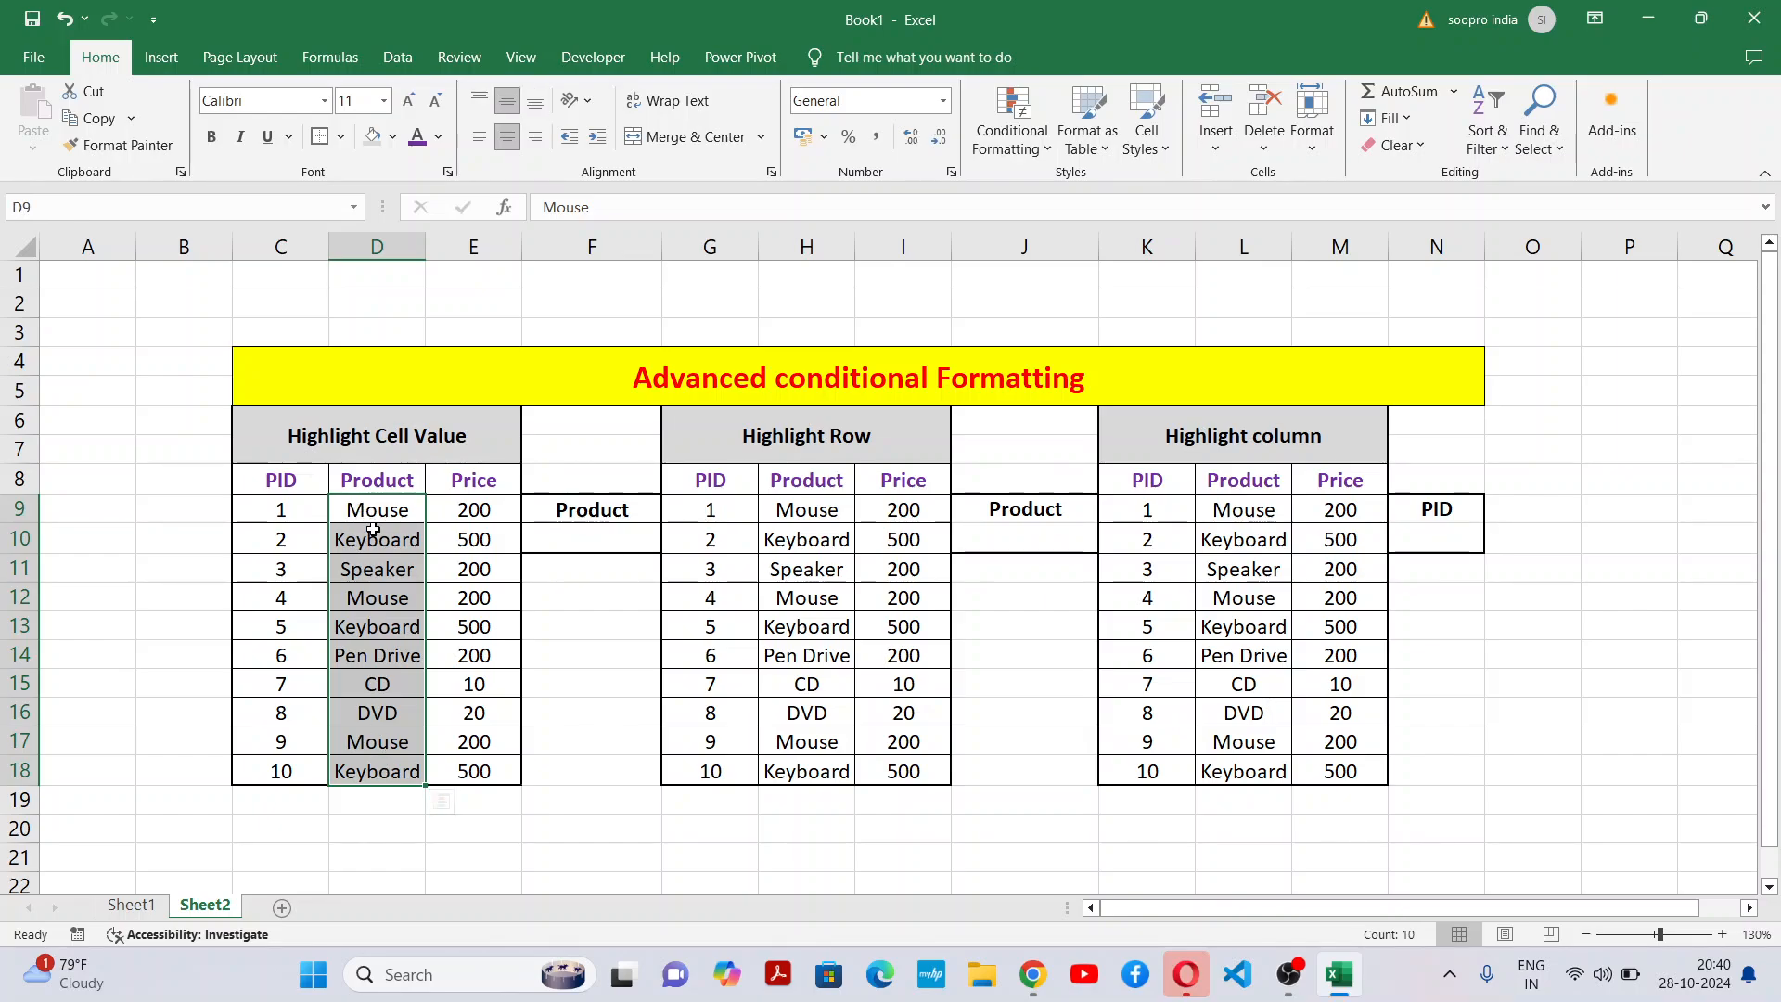
click(999, 152)
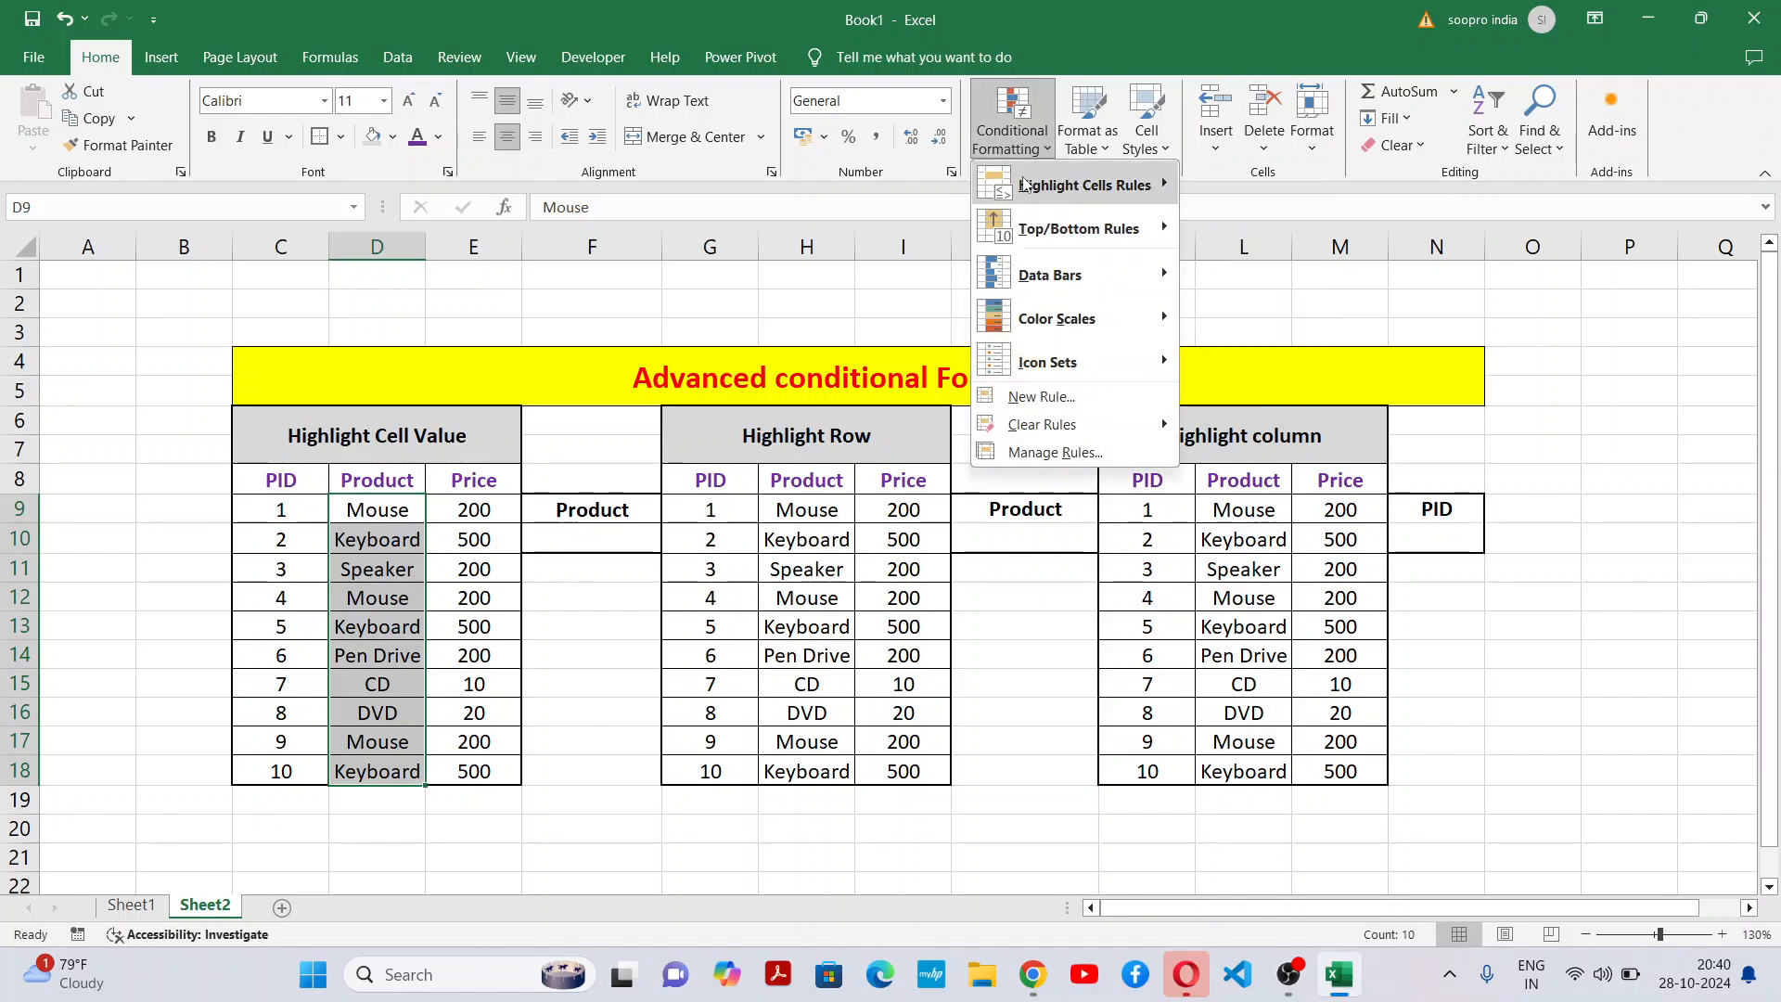
mouse_move(1023, 183)
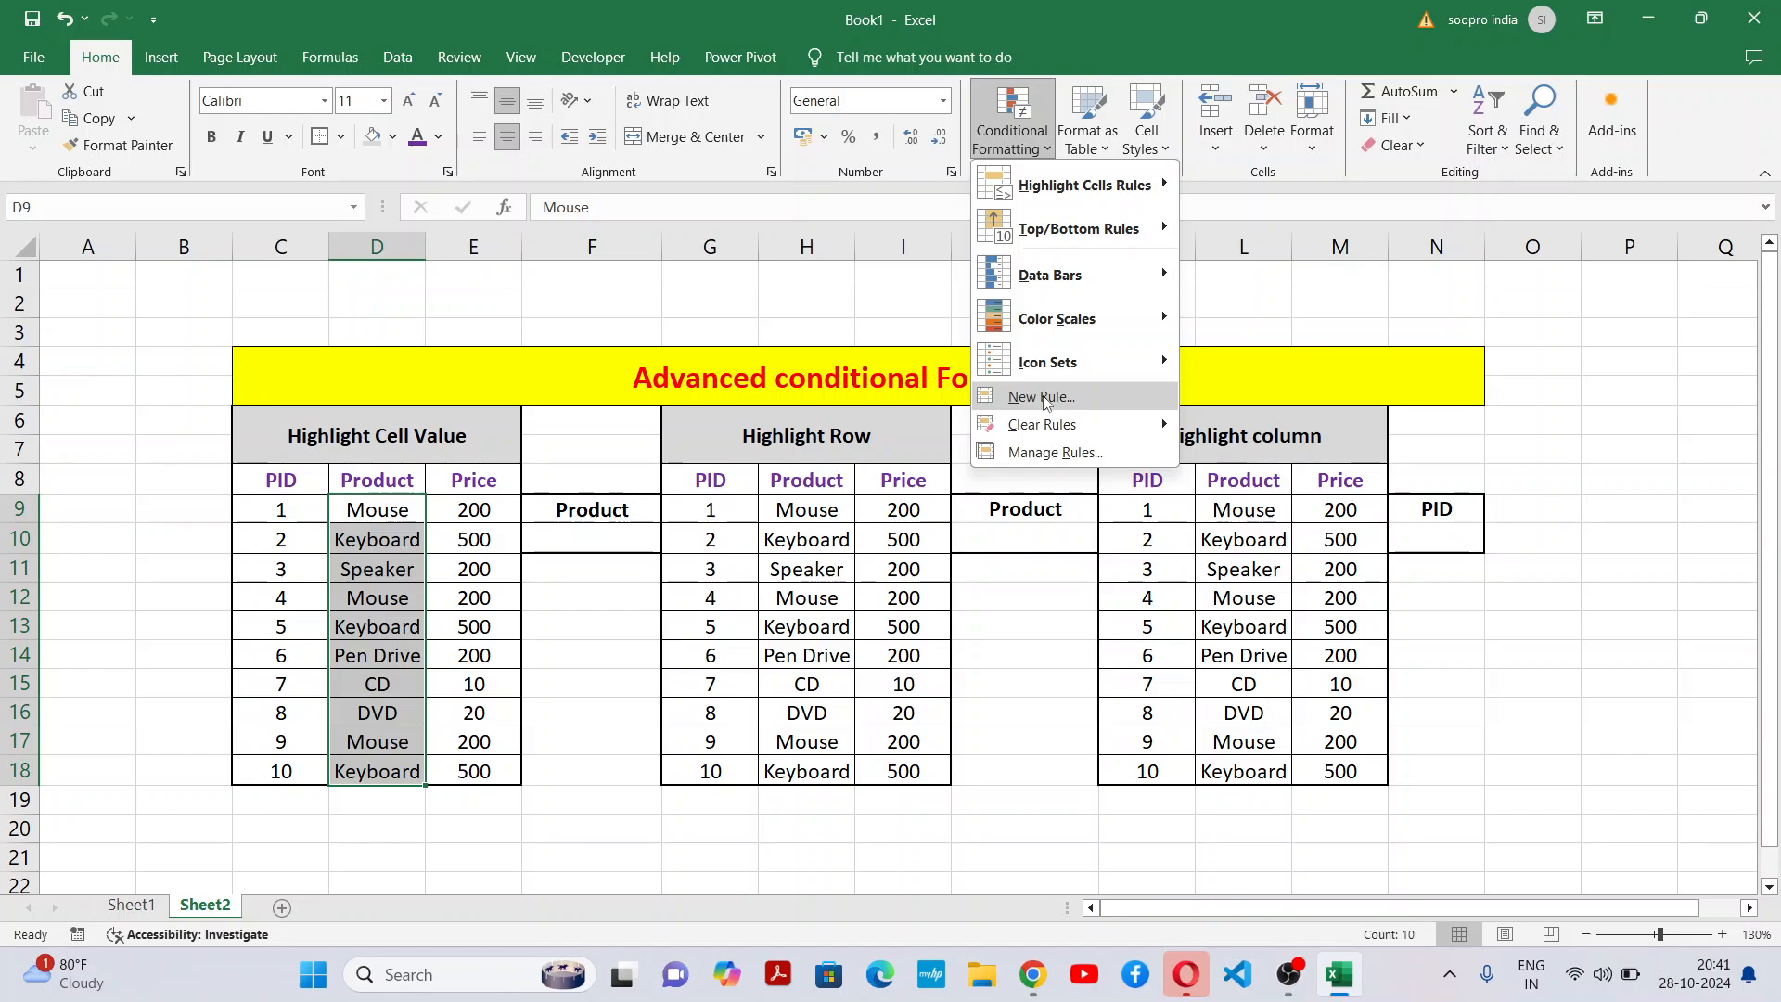
click(1015, 397)
drag(833, 383, 890, 318)
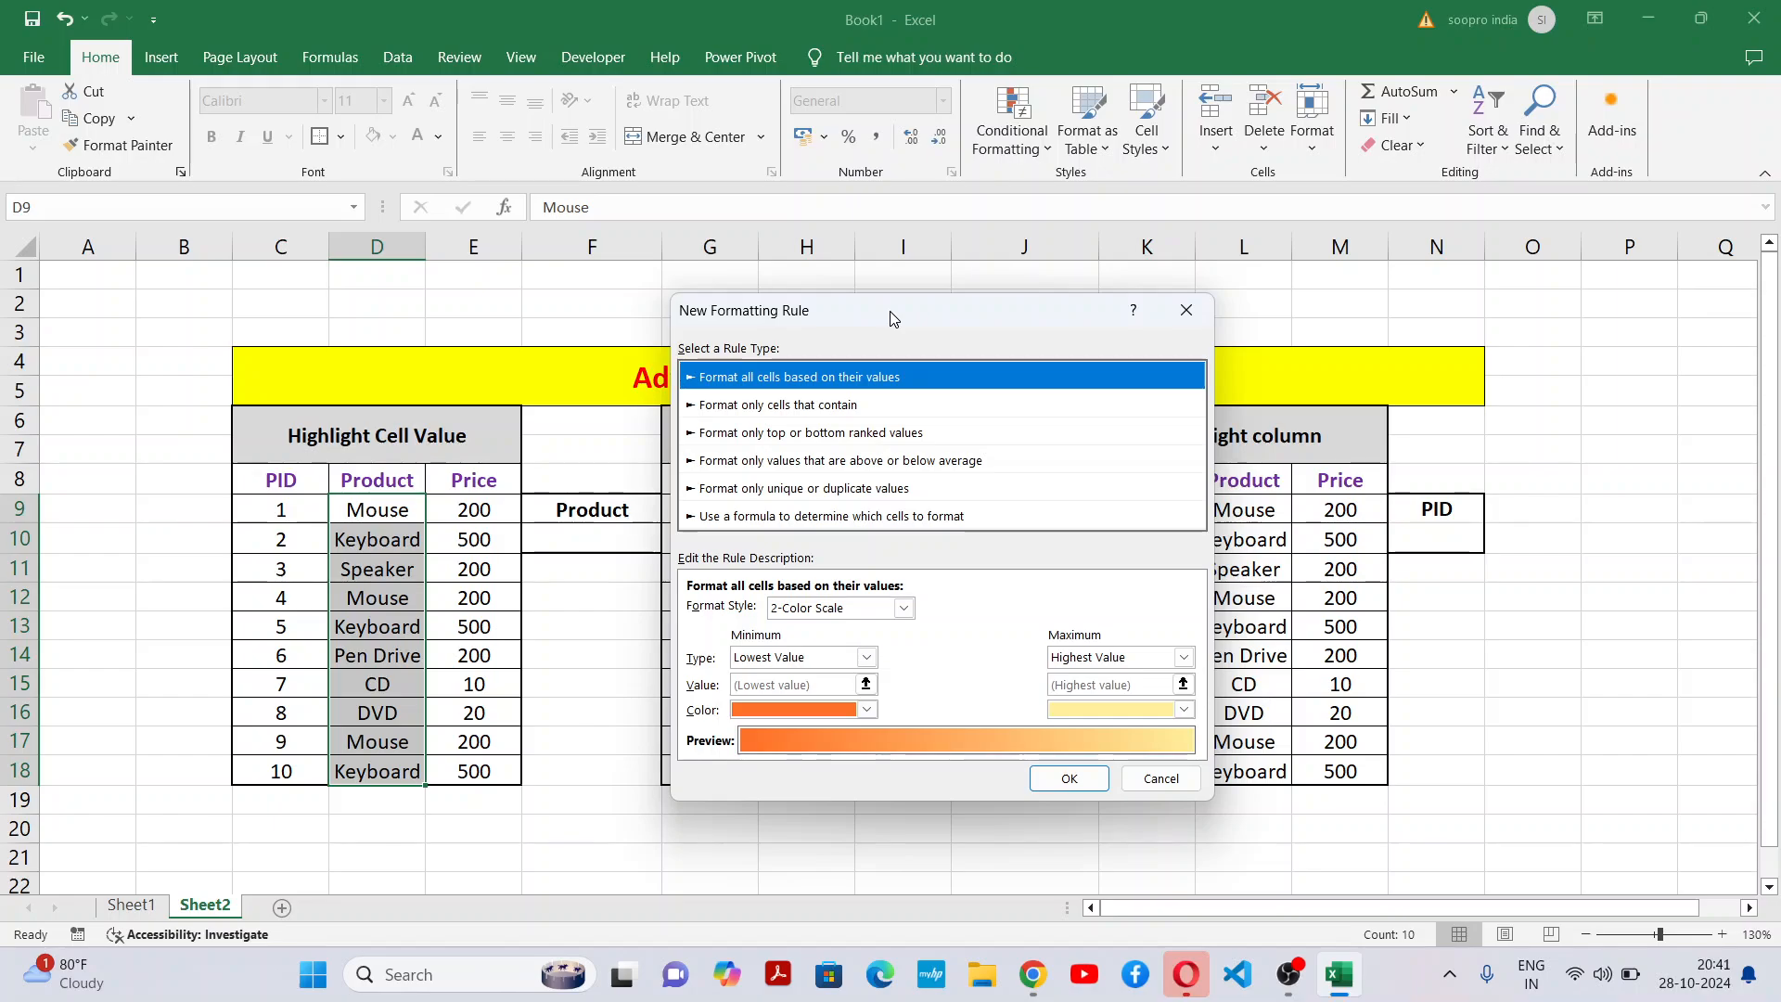
click(793, 518)
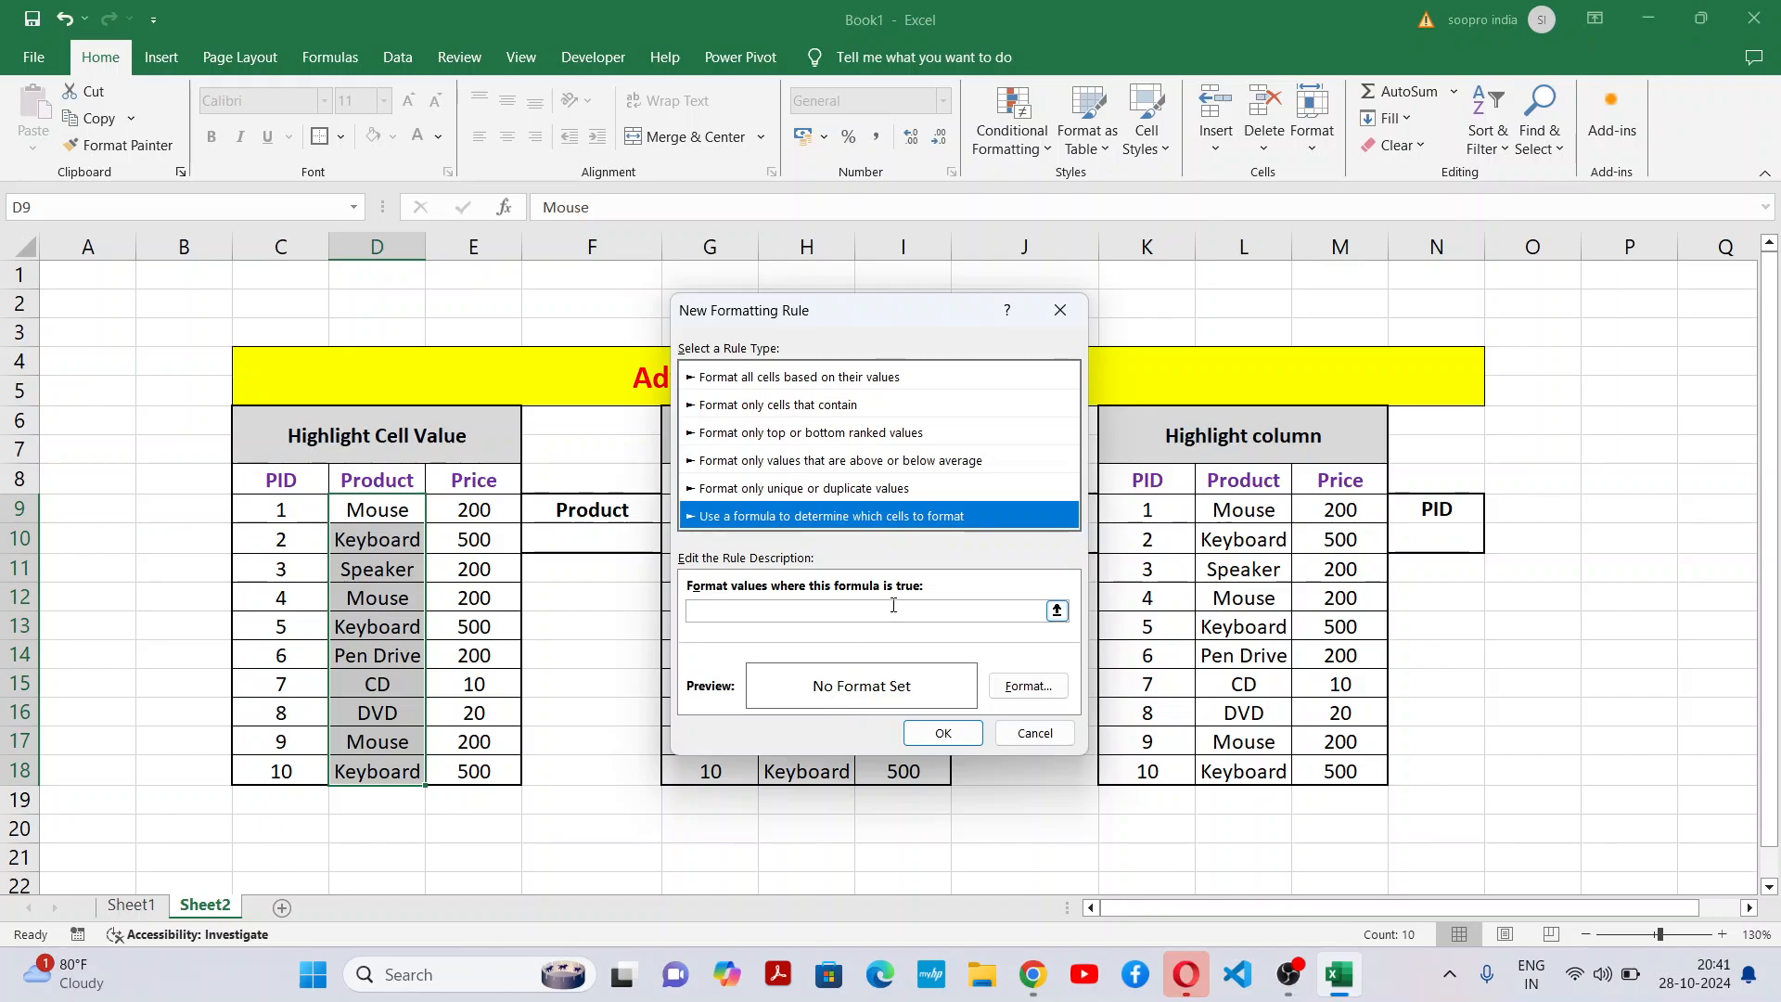
click(731, 606)
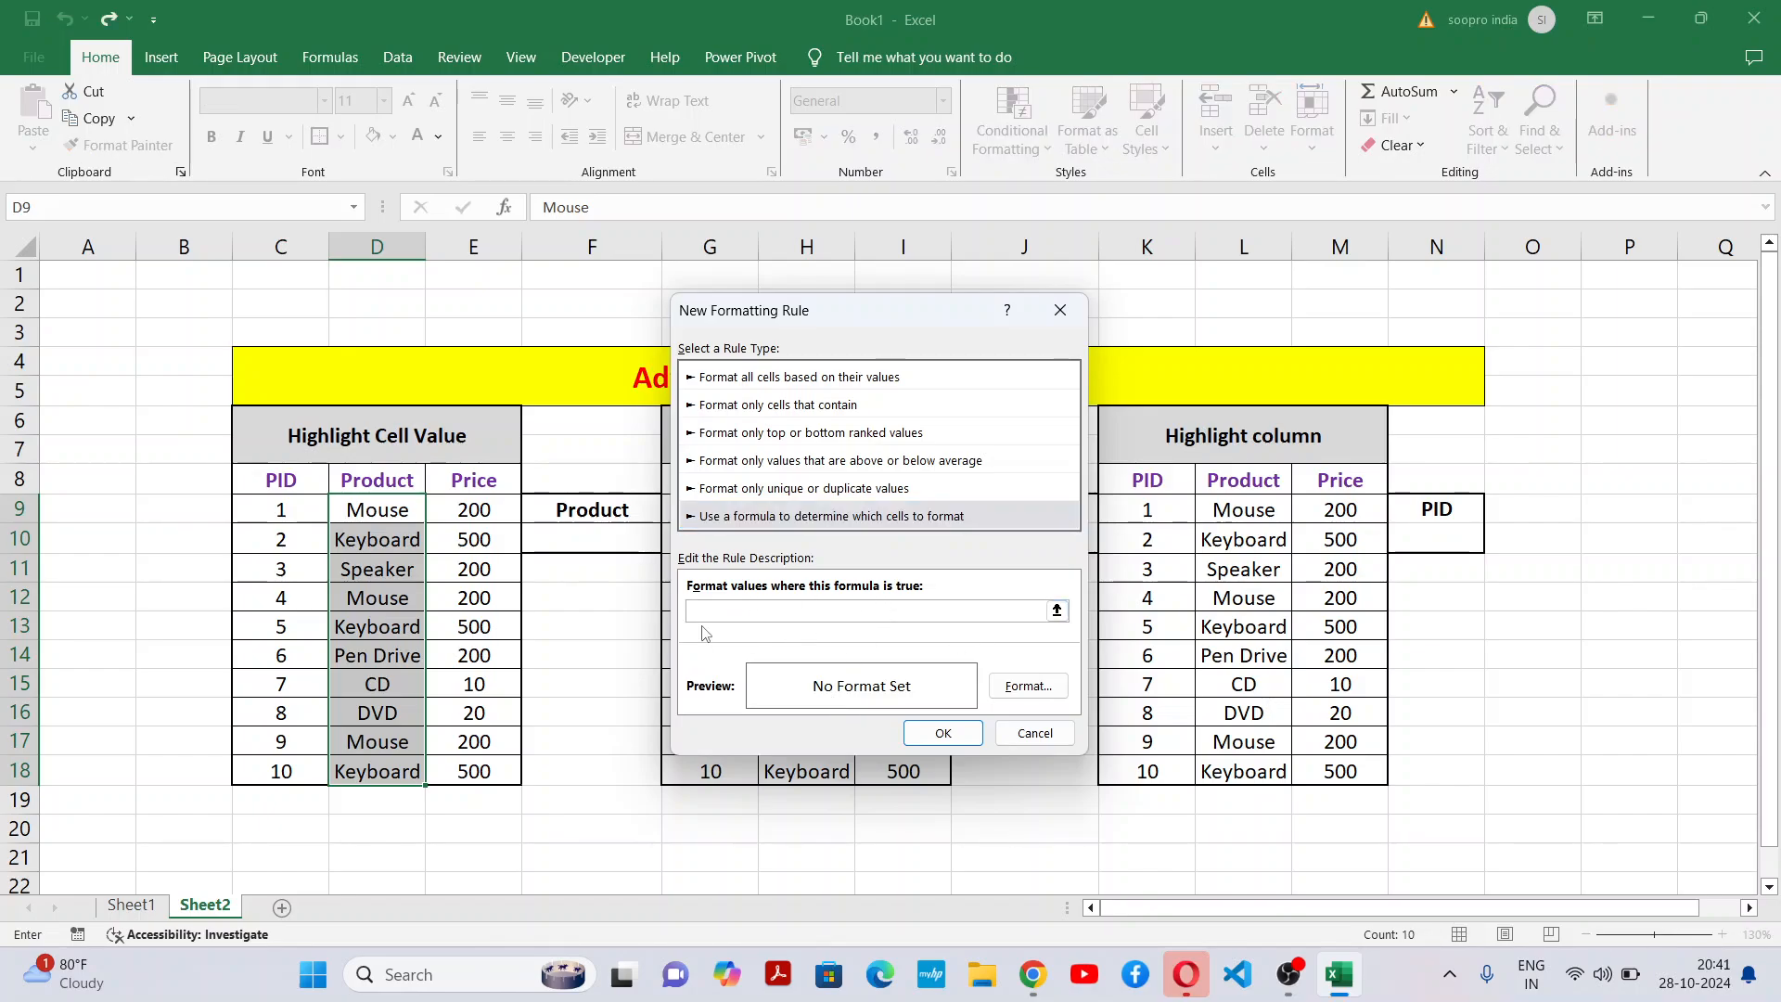
Enter the rule formula =or($D$9=$F$10), comparing the first product with the input cell under Product.
text(=or()
click(372, 510)
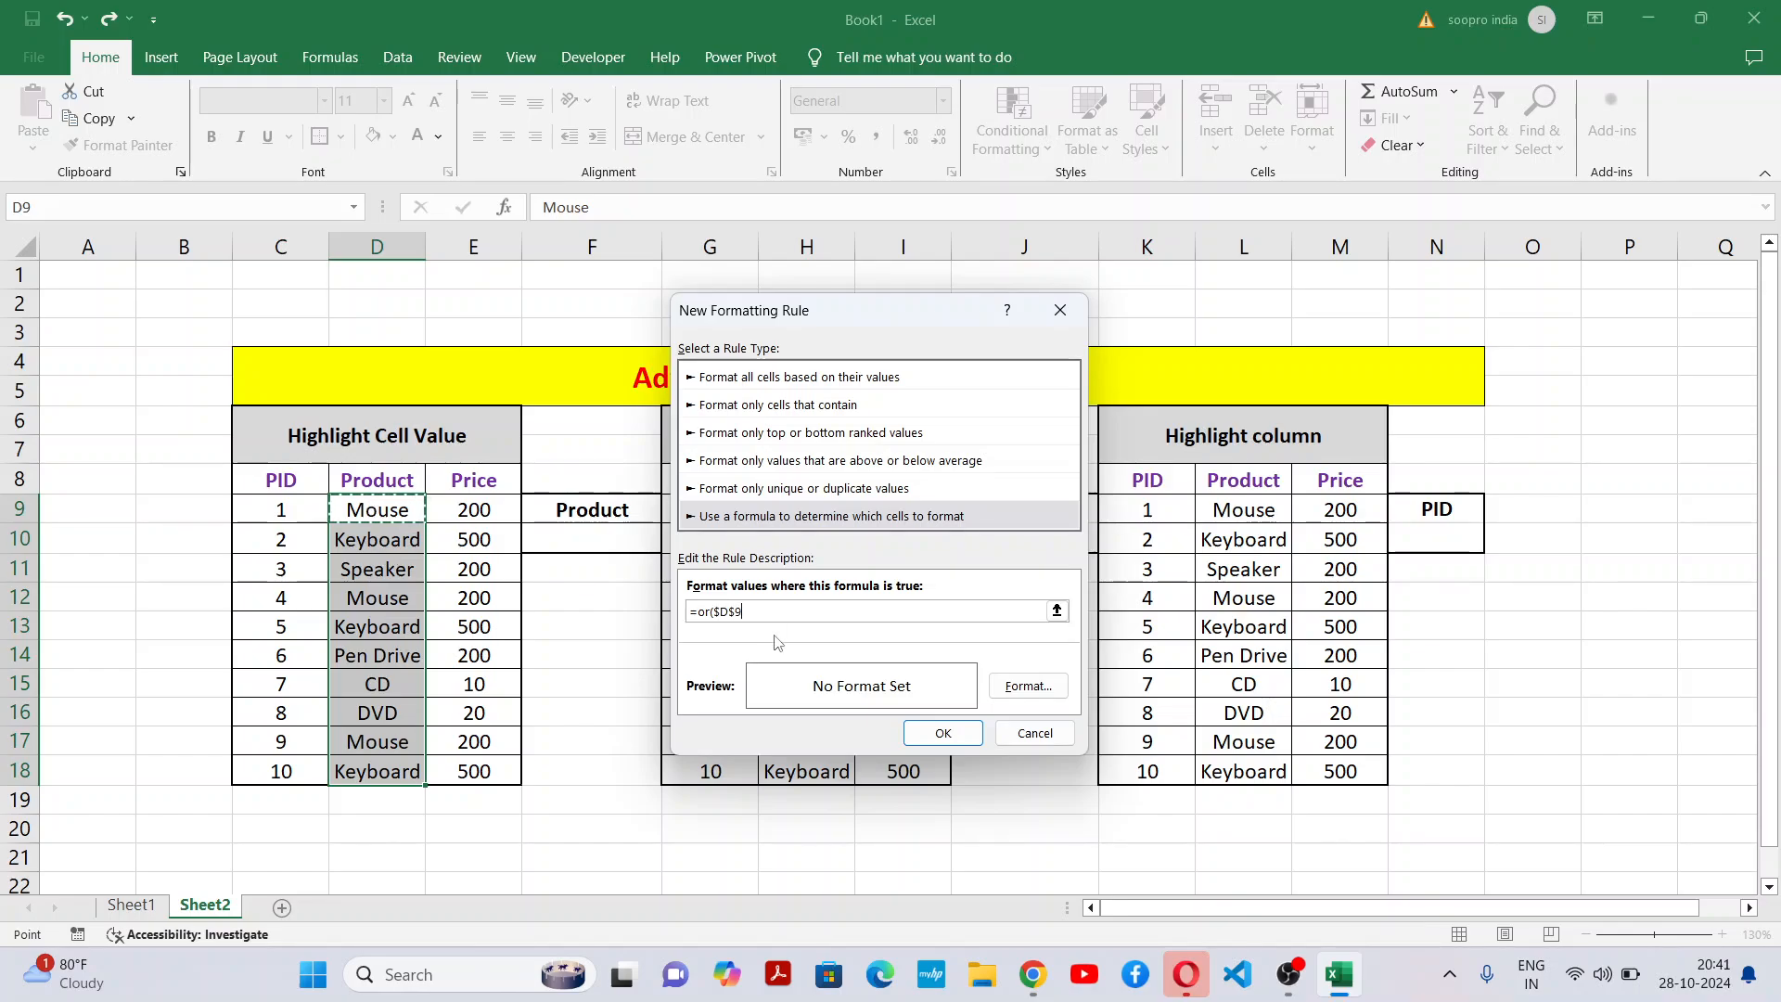
text(=)
drag(872, 309, 1200, 315)
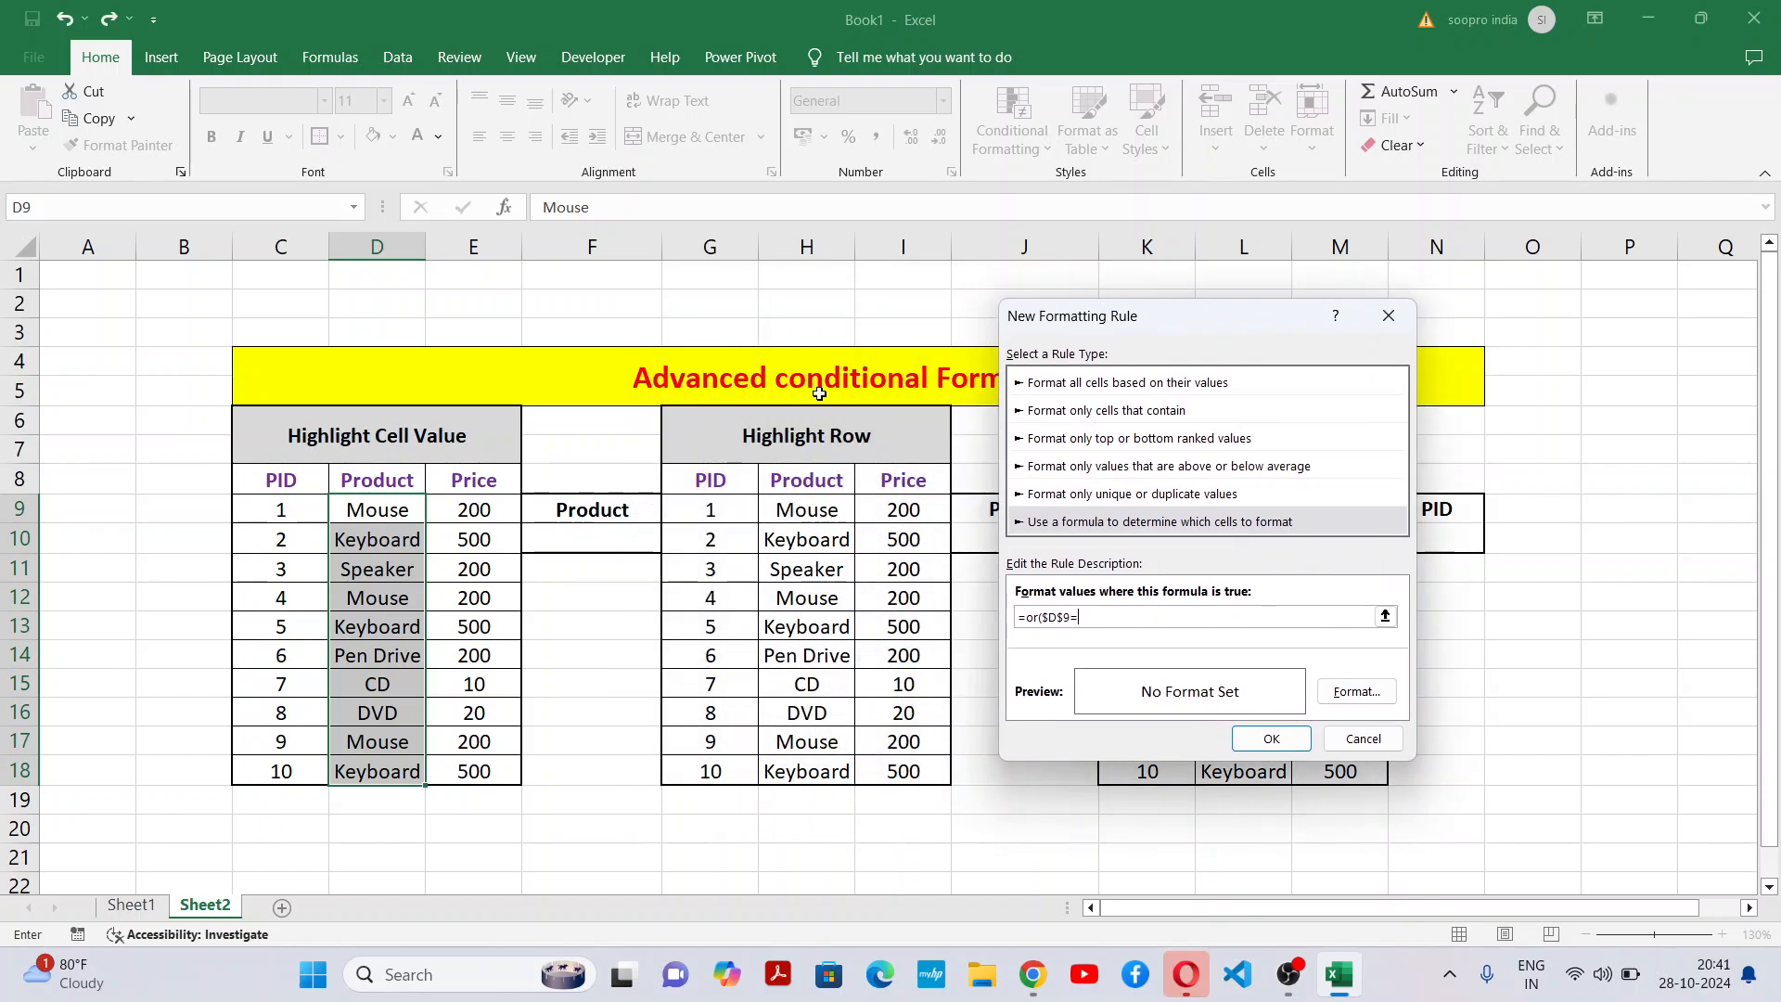
click(567, 536)
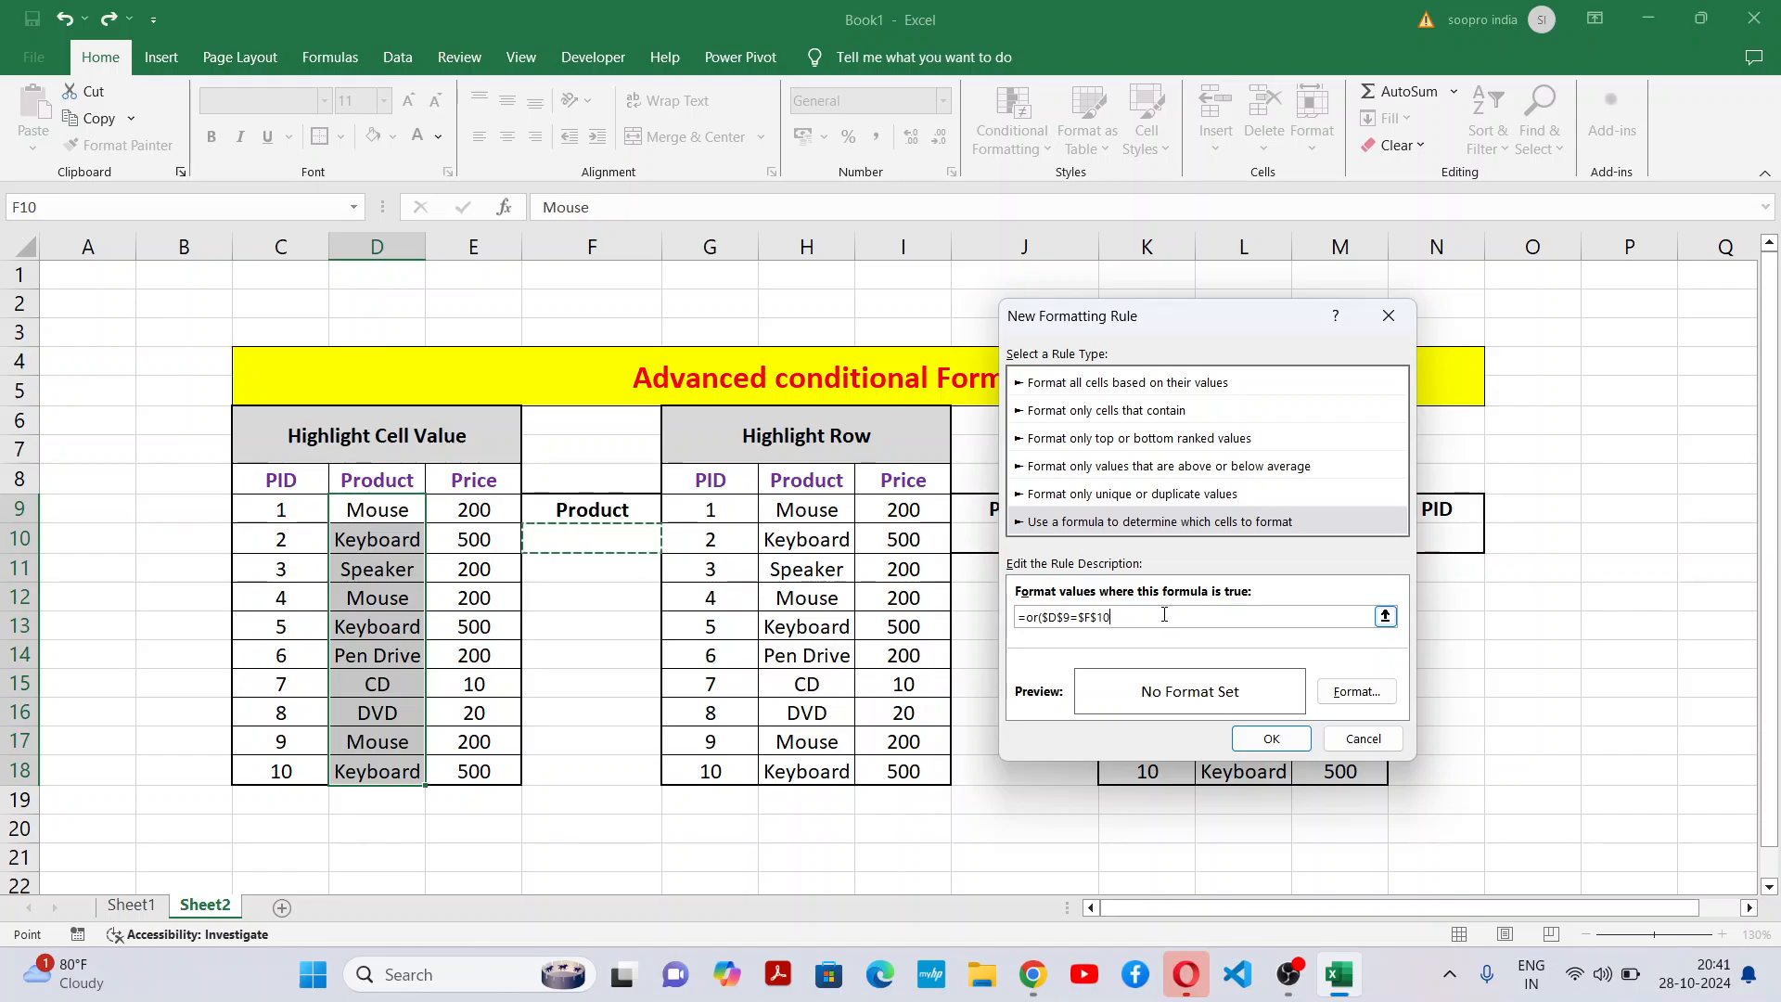
text())
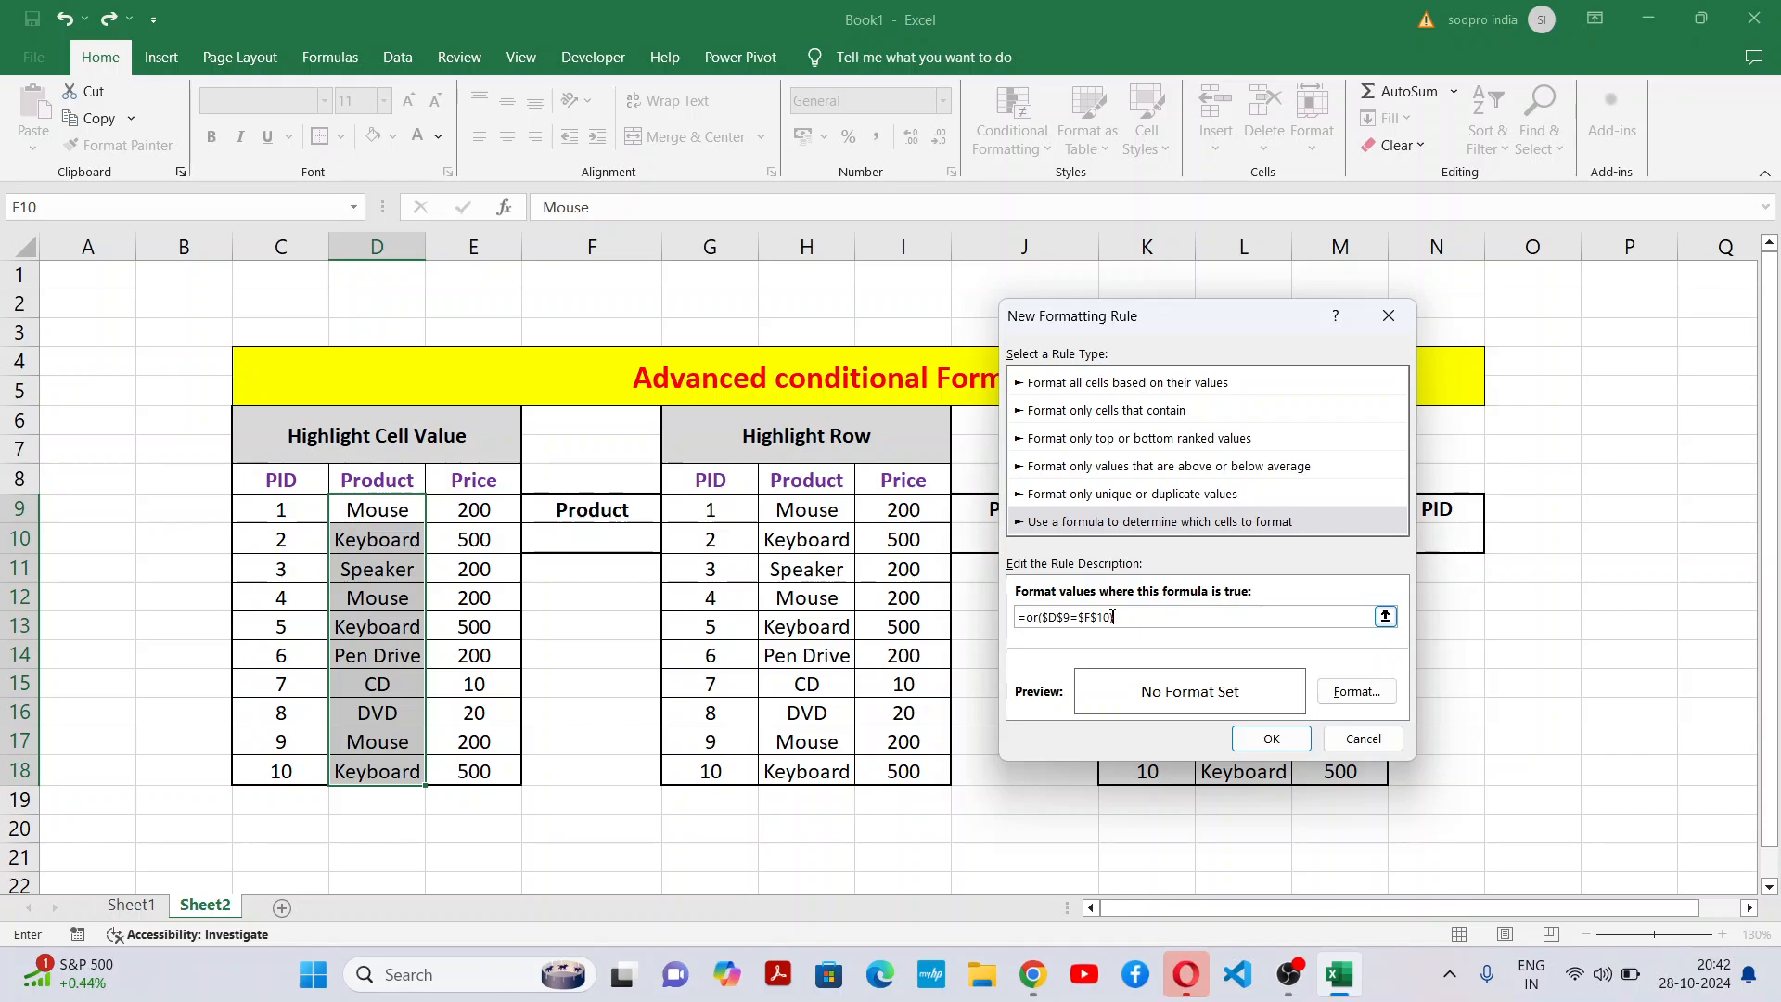
Try to remove the dollar sign before the column letter D in the rule formula.
click(1049, 618)
key(BackSpace)
key(Up)
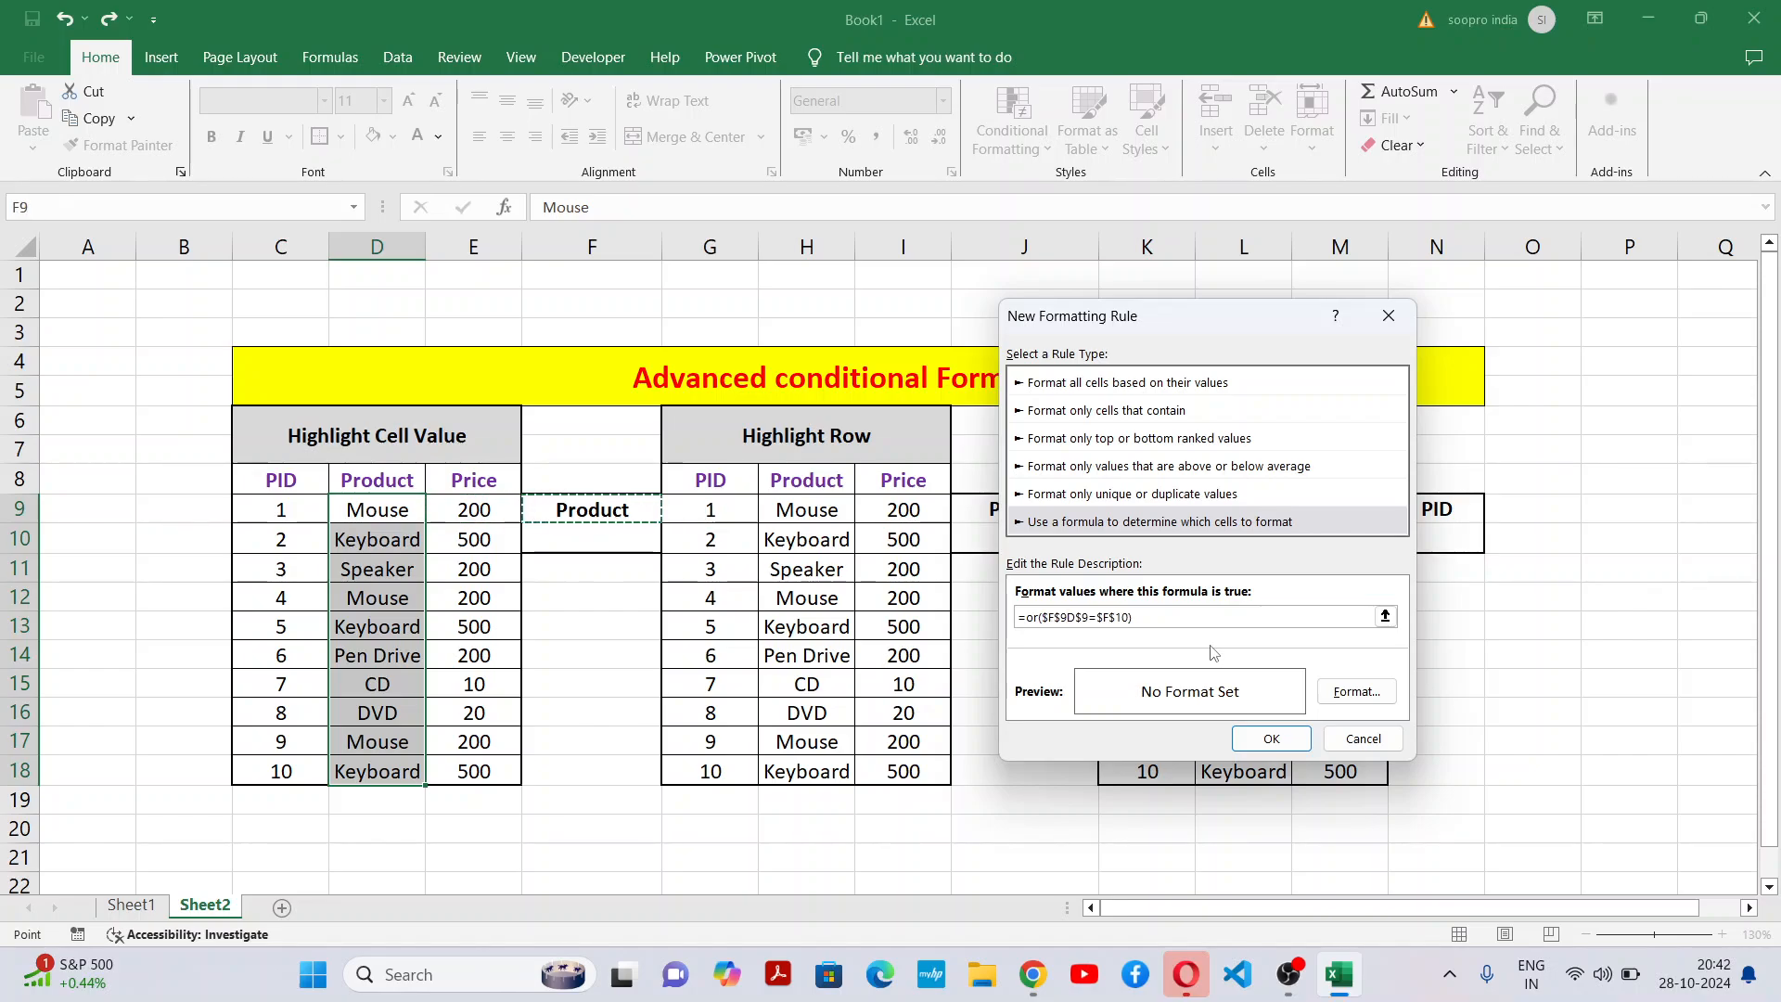
key(ctrl+z)
key(Right)
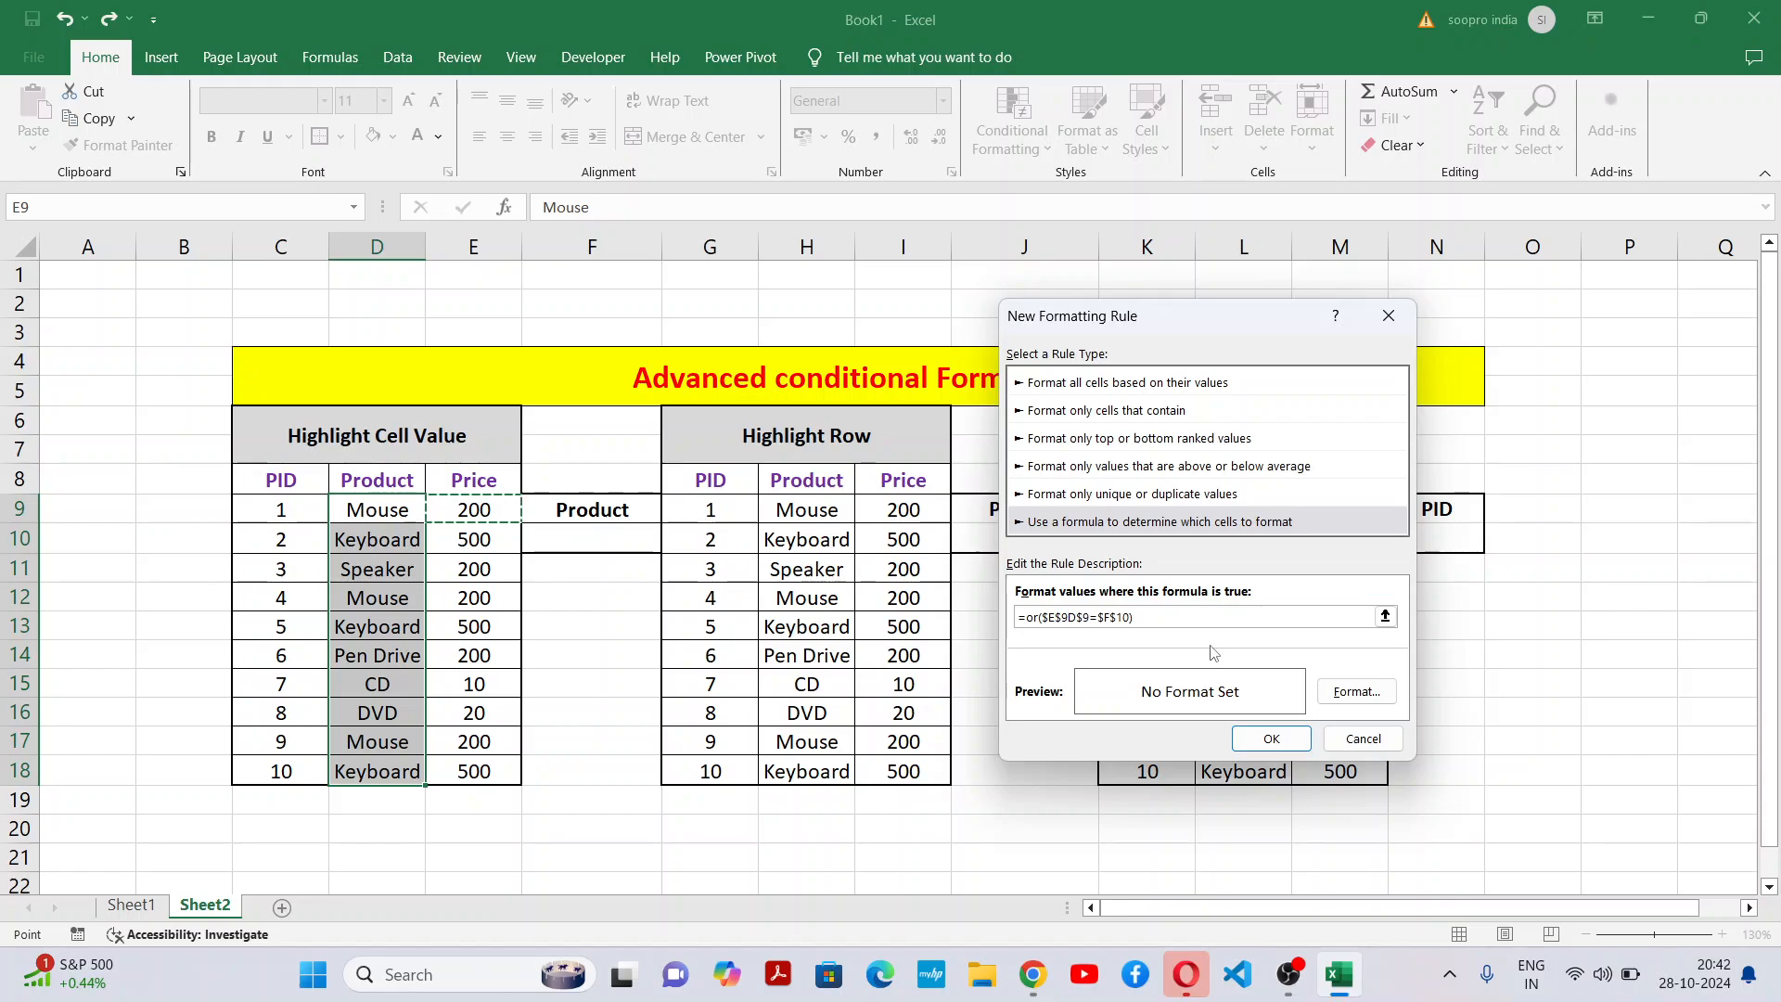
key(ctrl+z)
Clear the rule formula completely and cancel the new formatting rule.
key(End)
key(BackSpace)
key(BackSpace)
key(Delete)
key(Delete)
key(Delete)
key(Delete)
key(Delete)
key(Delete)
key(Delete)
key(Delete)
key(Delete)
key(Delete)
key(BackSpace)
key(BackSpace)
key(BackSpace)
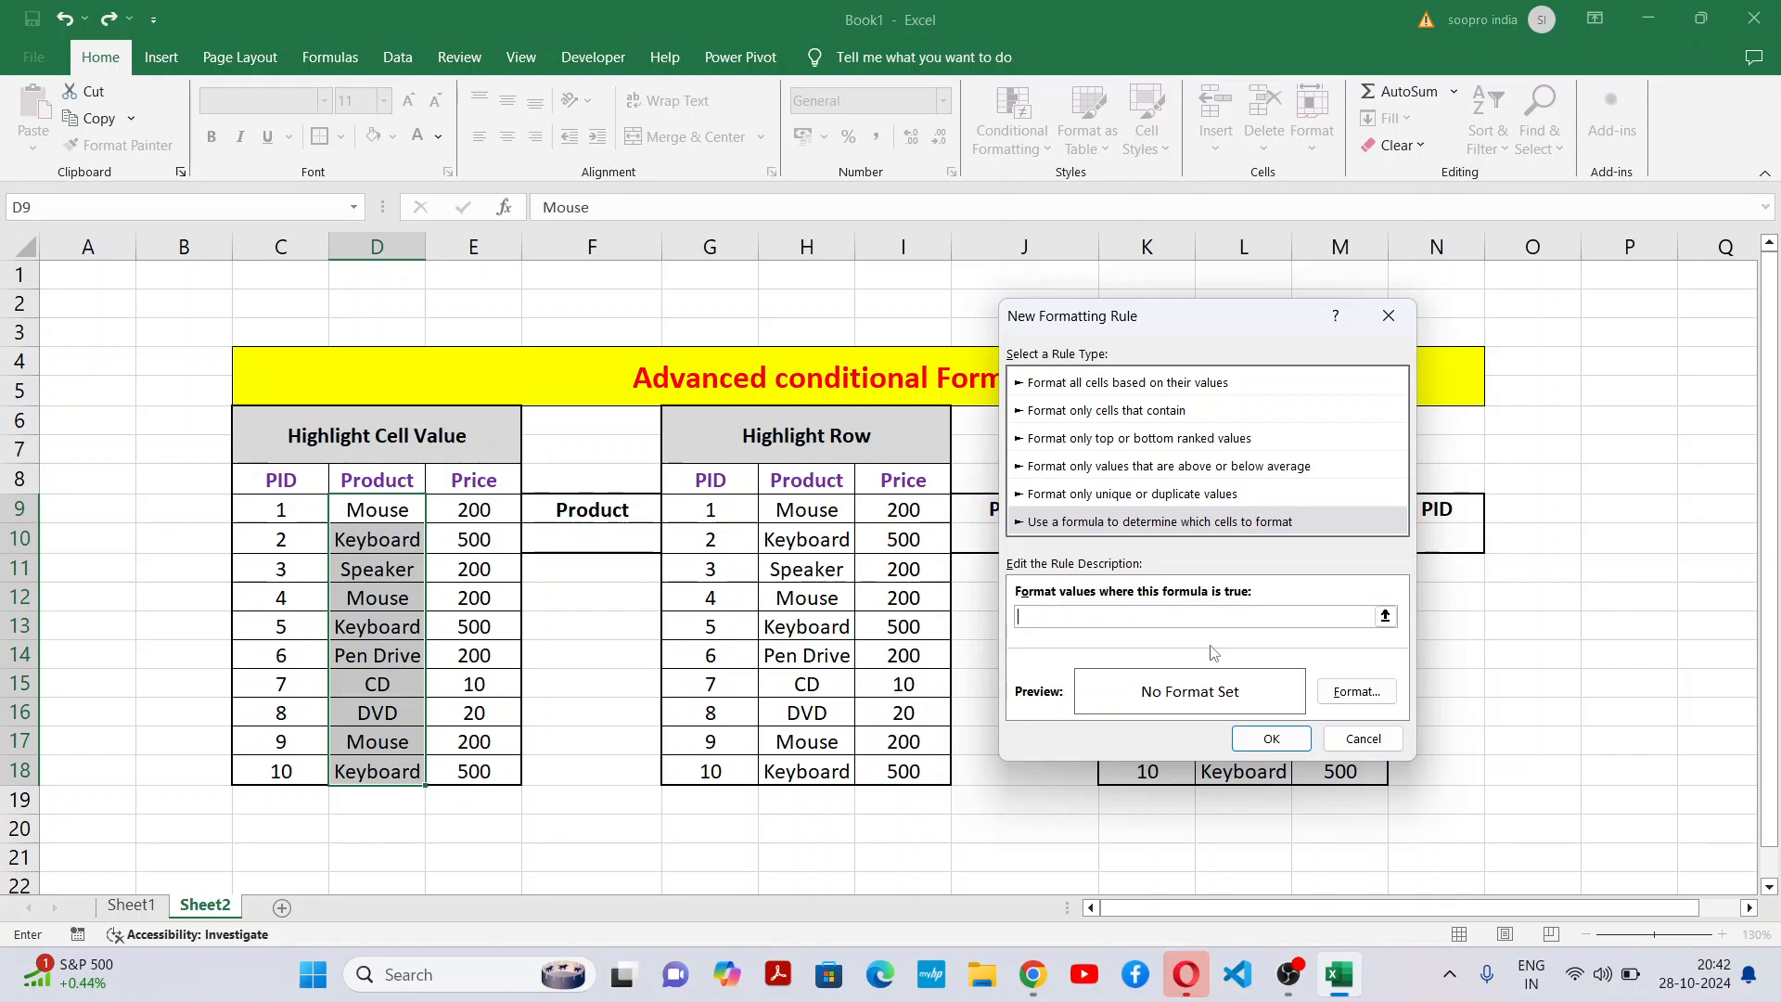
click(1361, 745)
click(1512, 750)
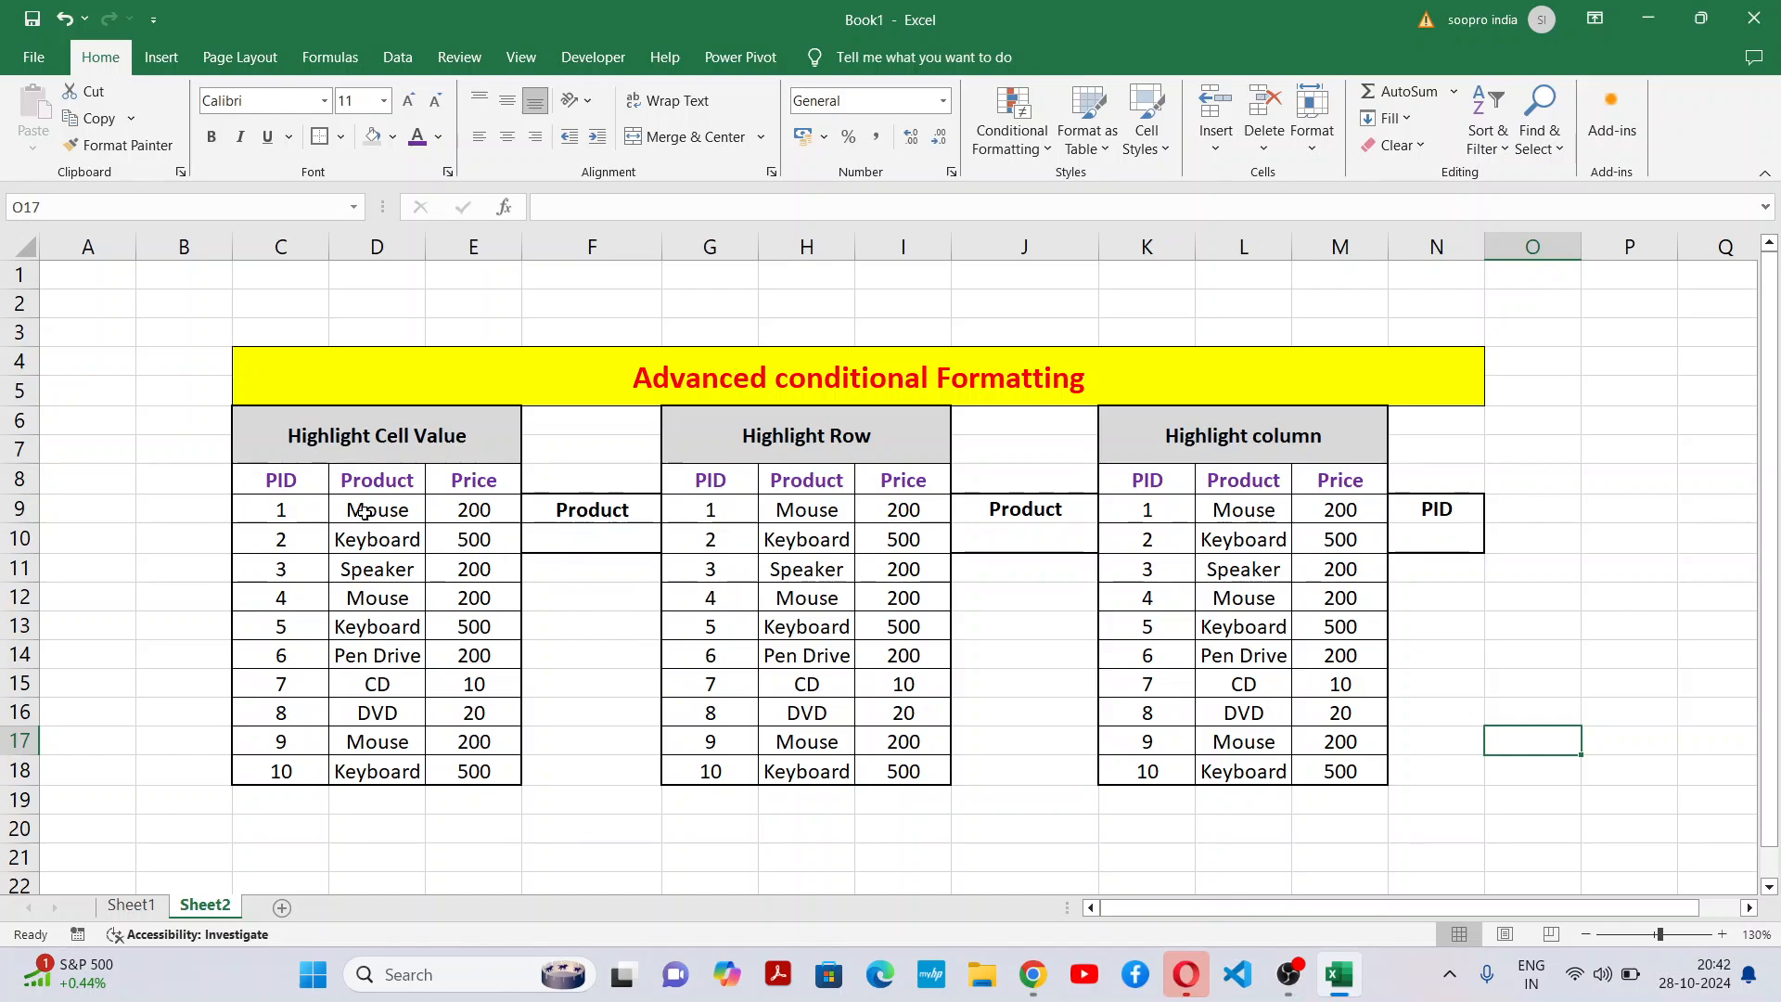
Start a new conditional formatting rule for products D9:D18 that determines the cells to format by formula.
drag(366, 513, 389, 777)
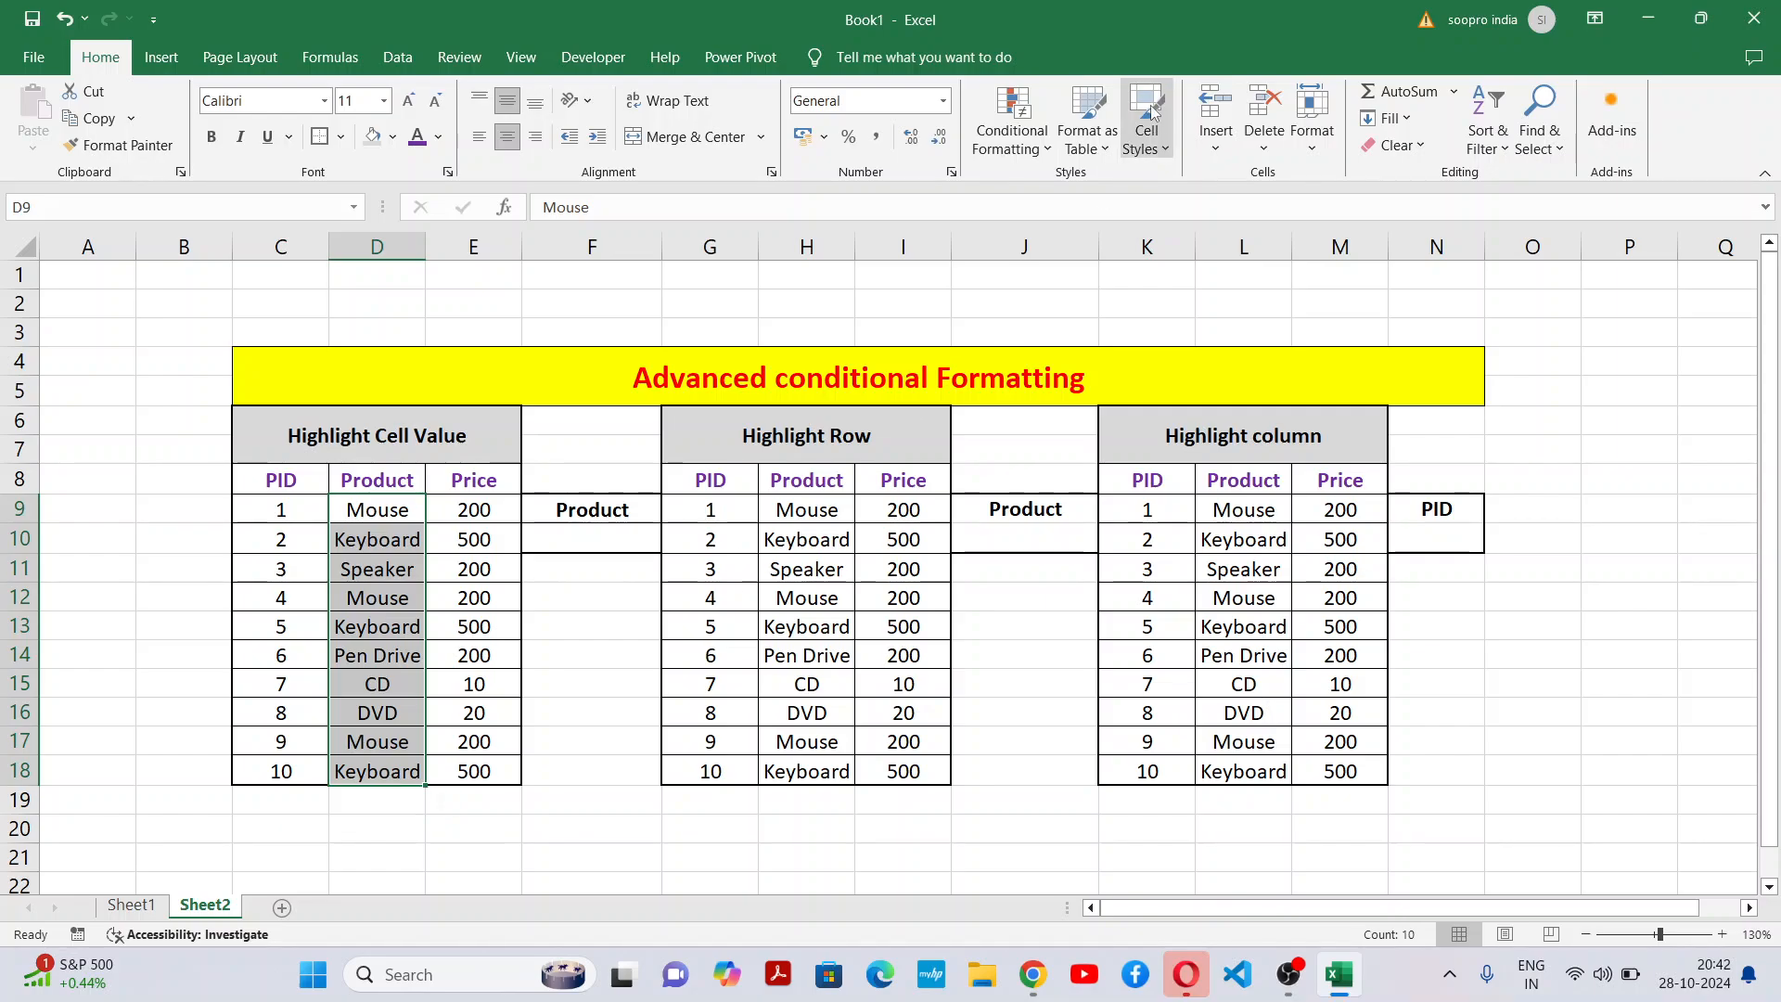
click(1012, 121)
click(1041, 396)
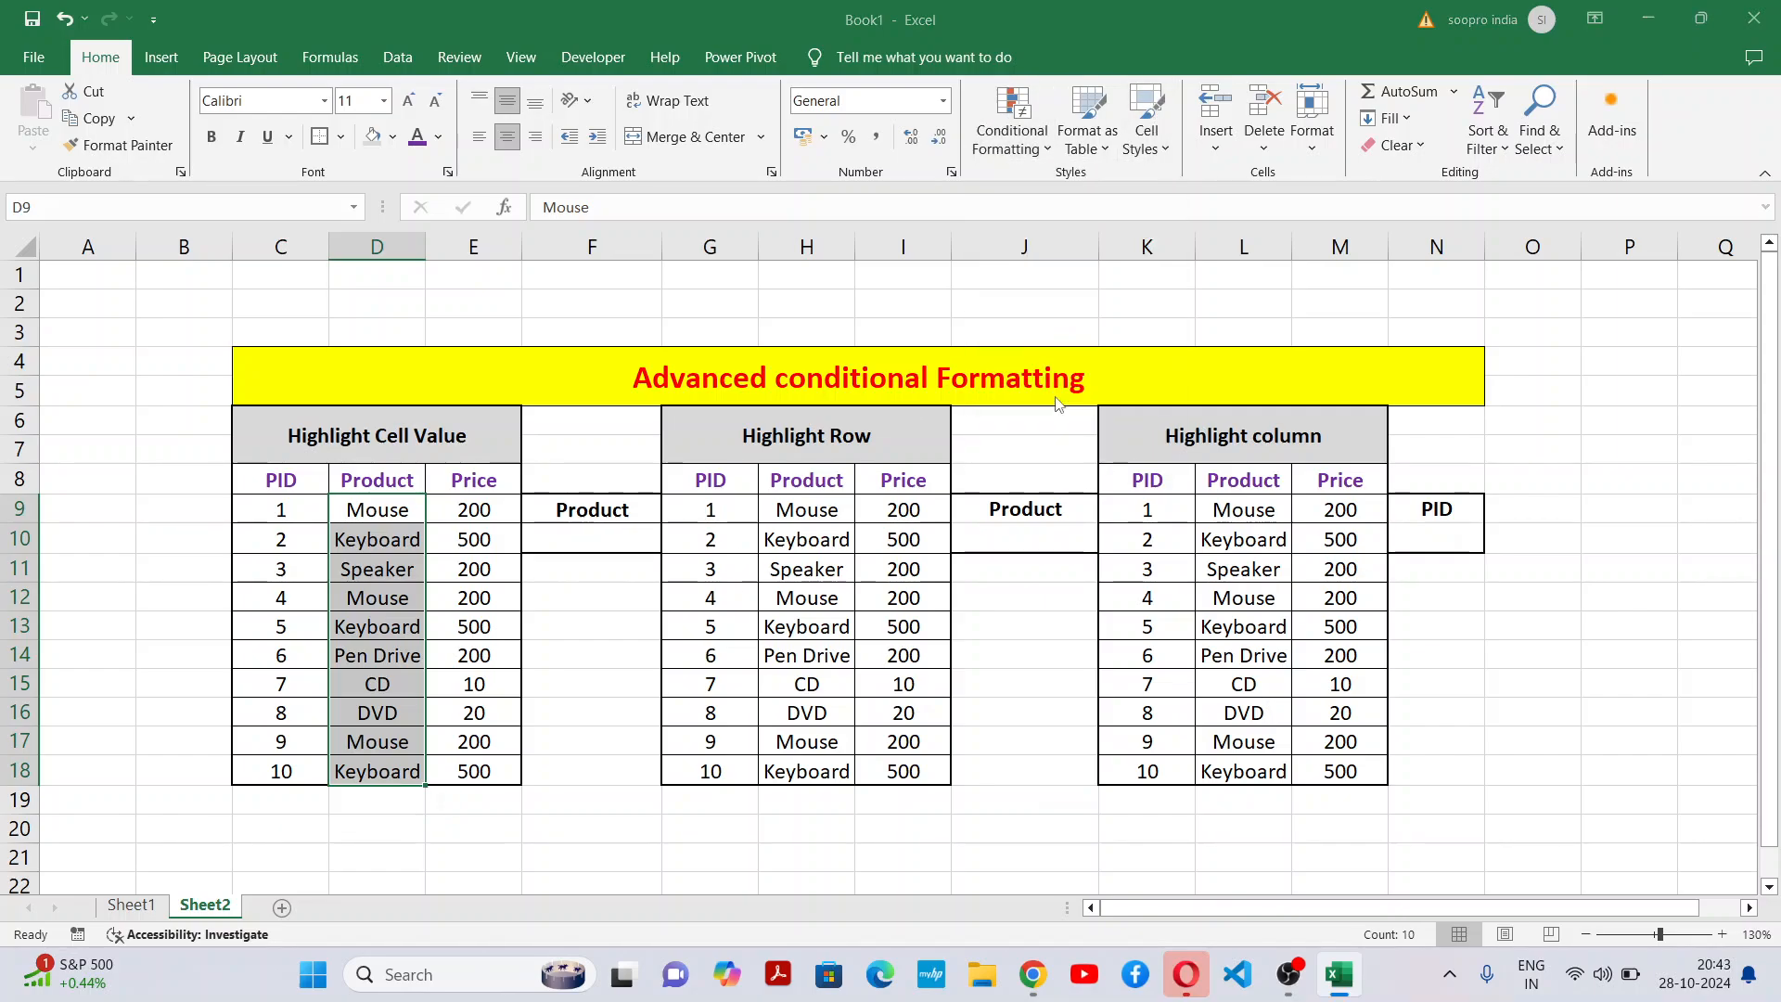
click(1013, 501)
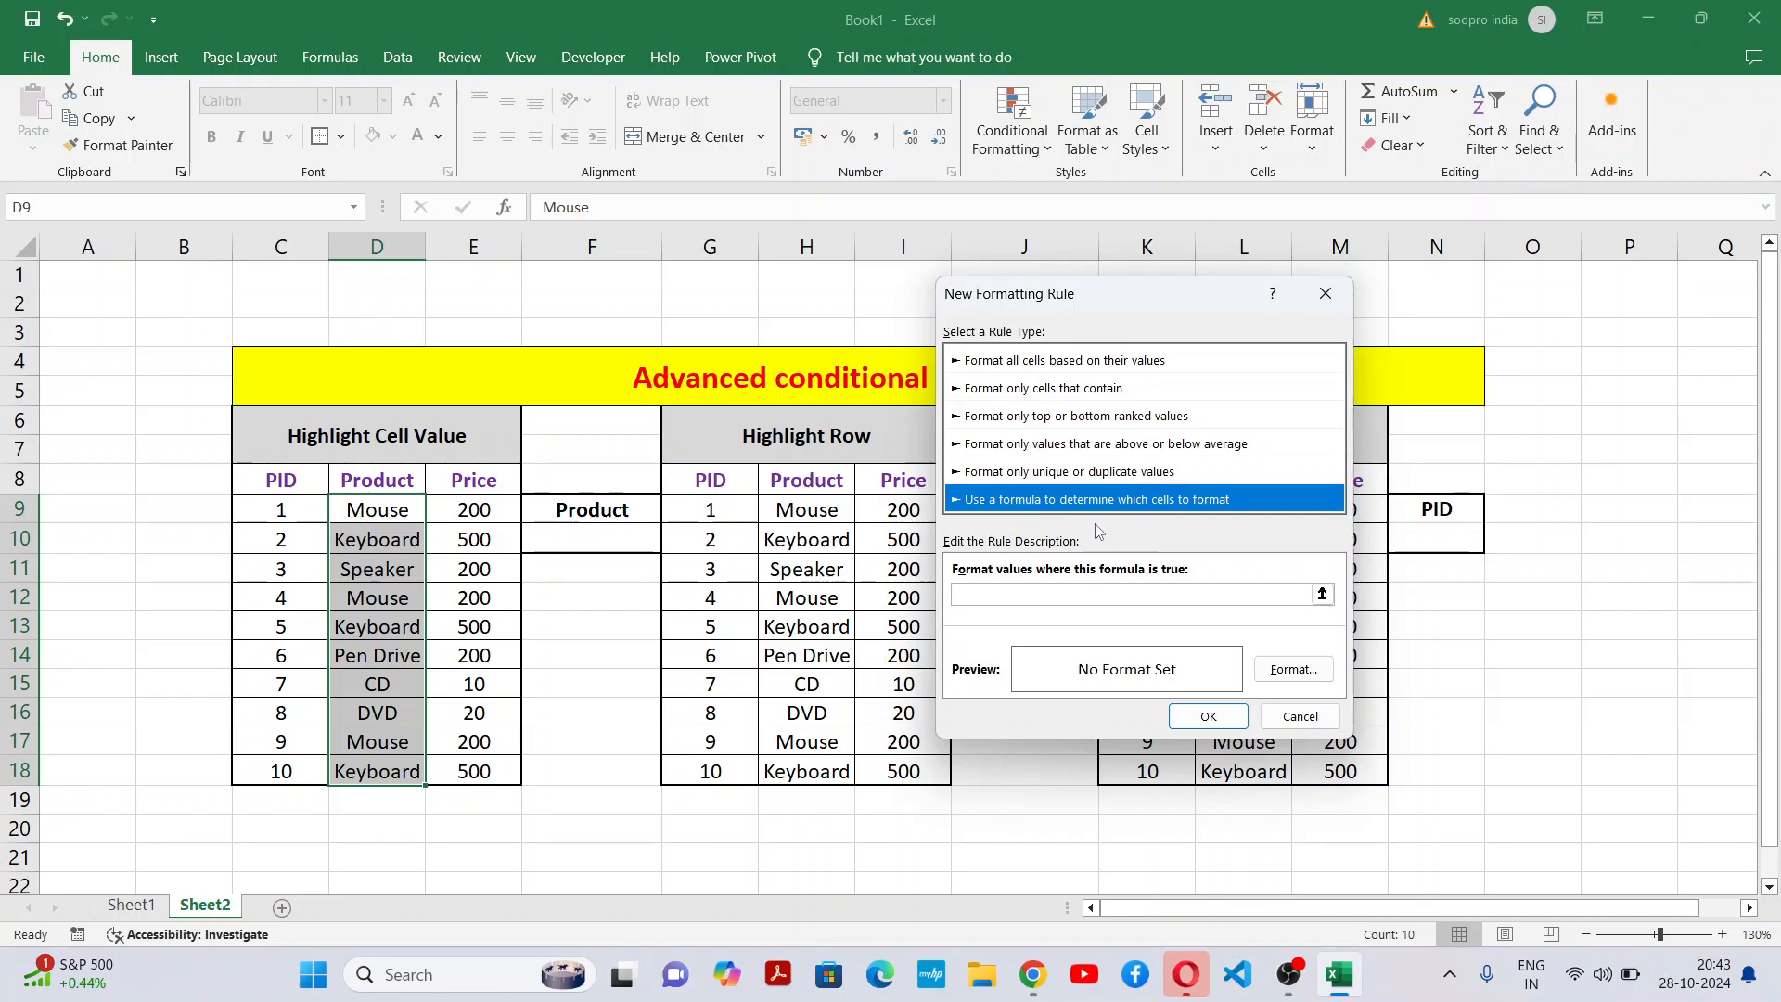
Enter the rule formula =or($D$9=$F$10), comparing the first product with the input cell F10.
click(1080, 601)
click(1089, 596)
text(=)
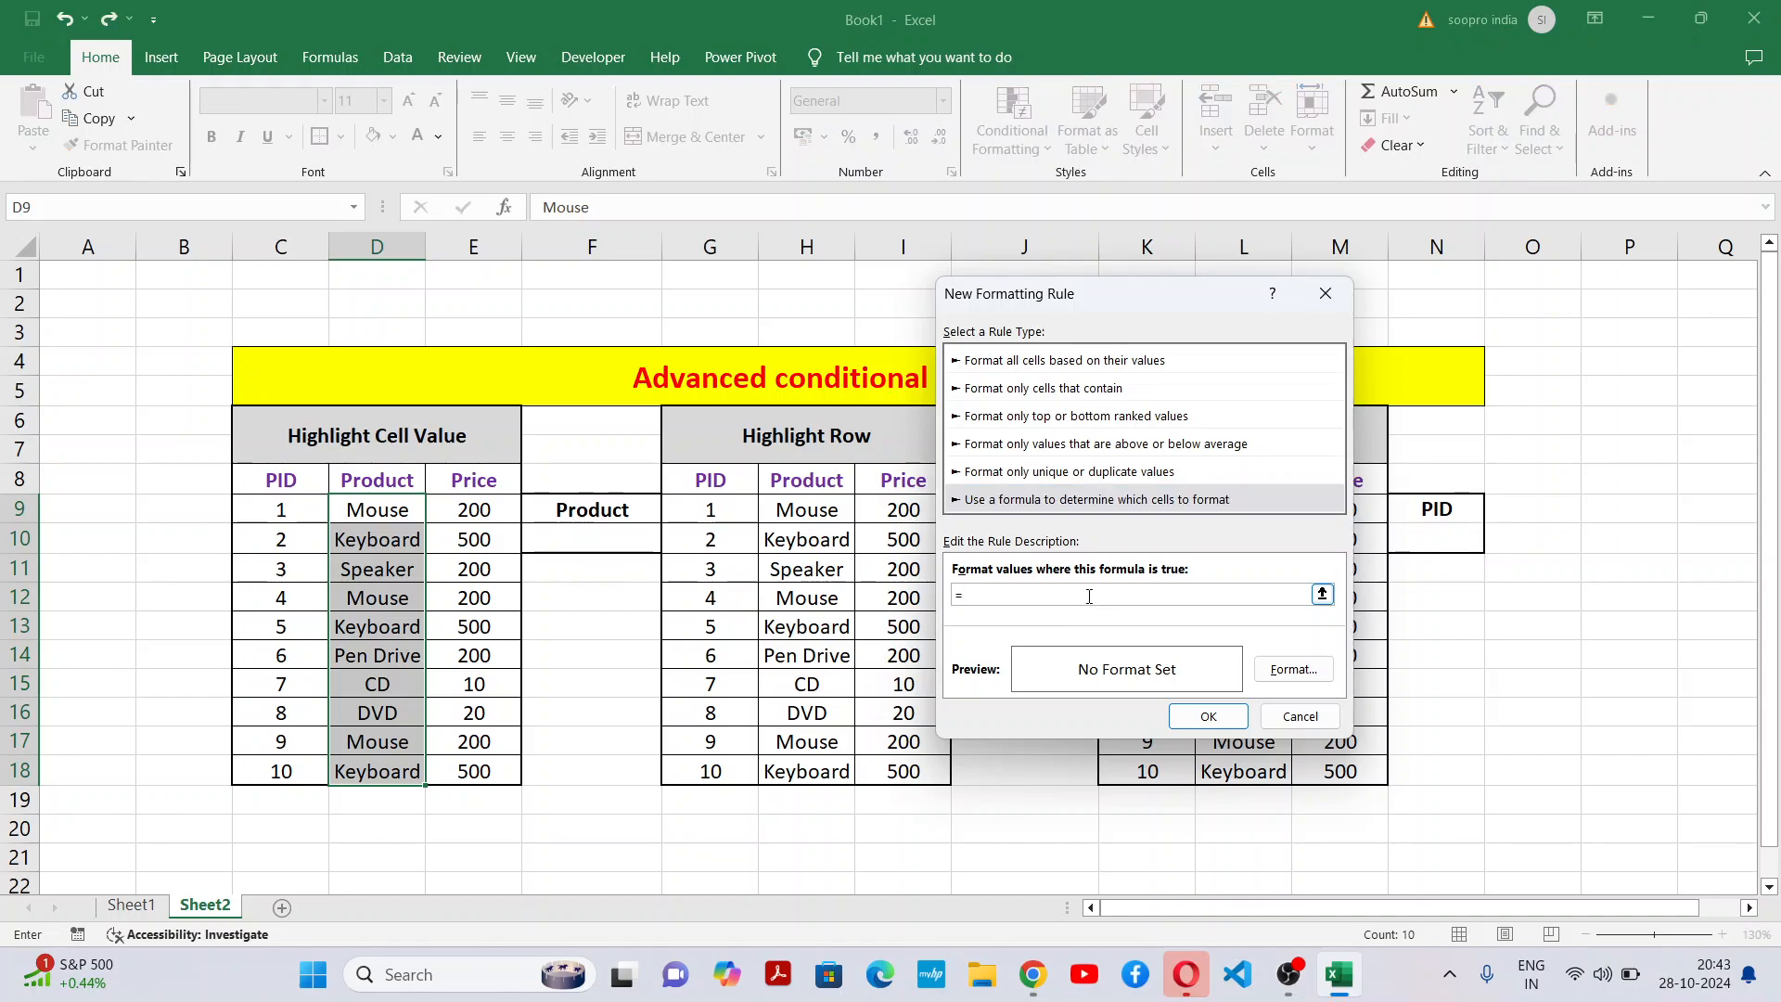
text(or()
click(394, 509)
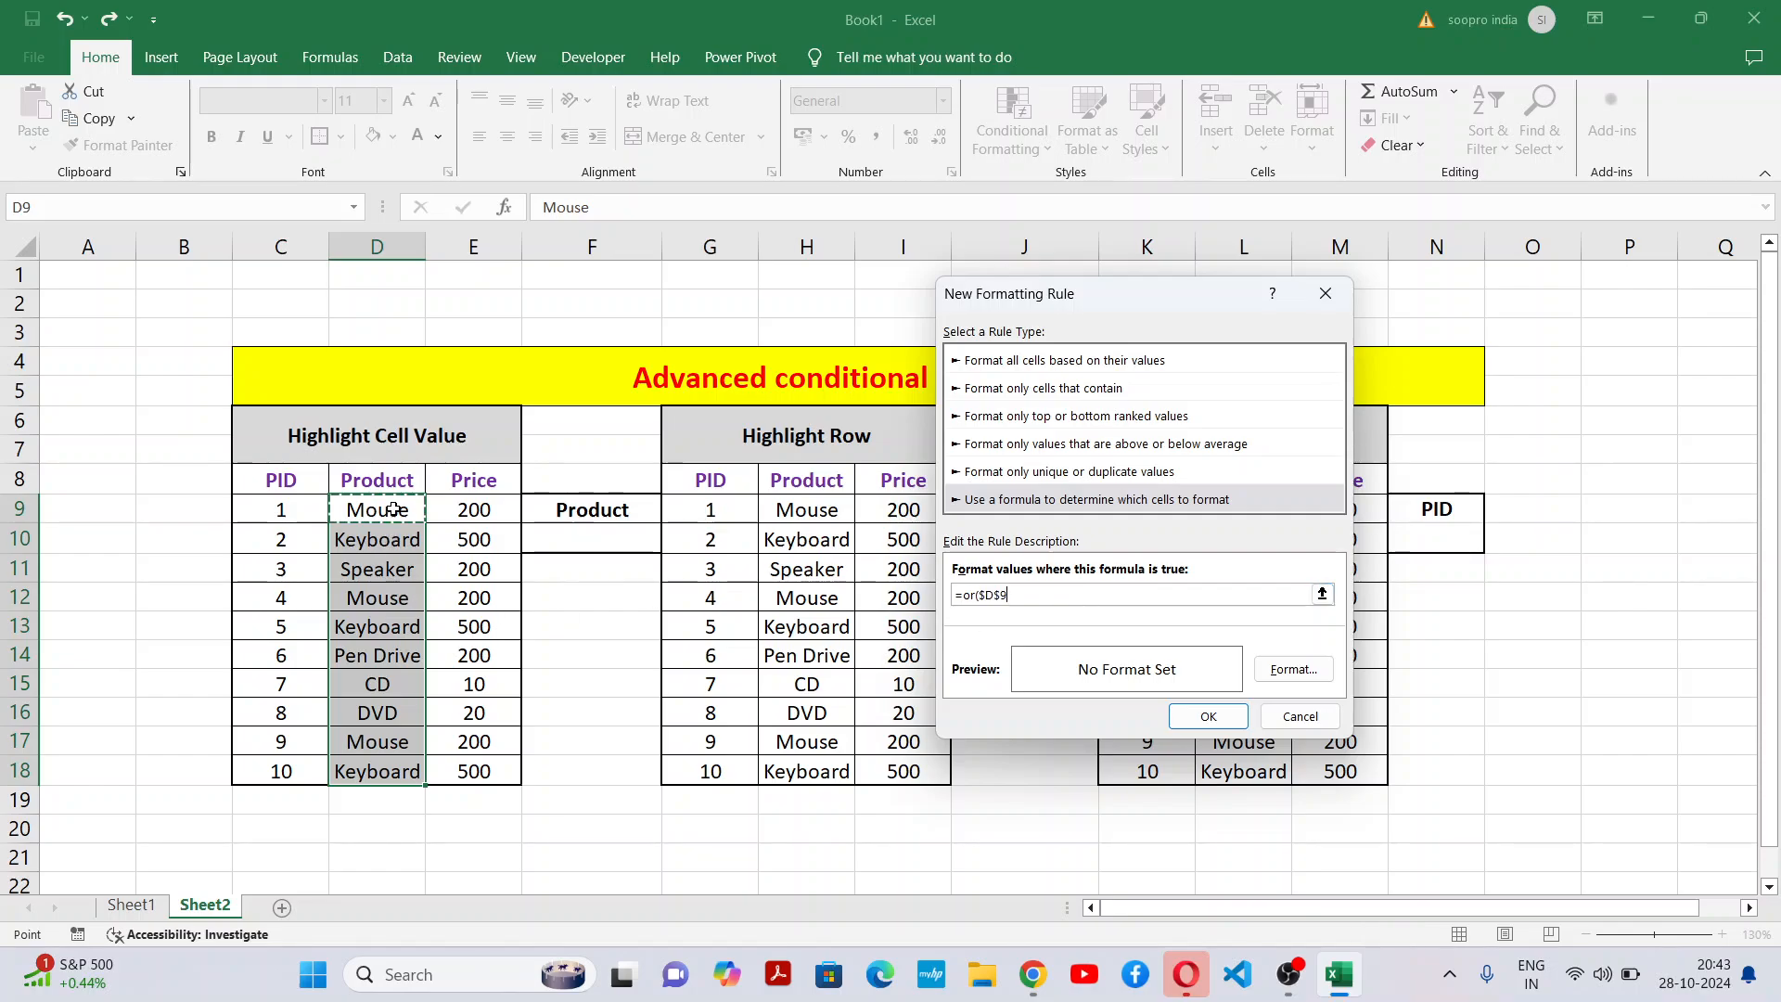
text(=)
click(616, 538)
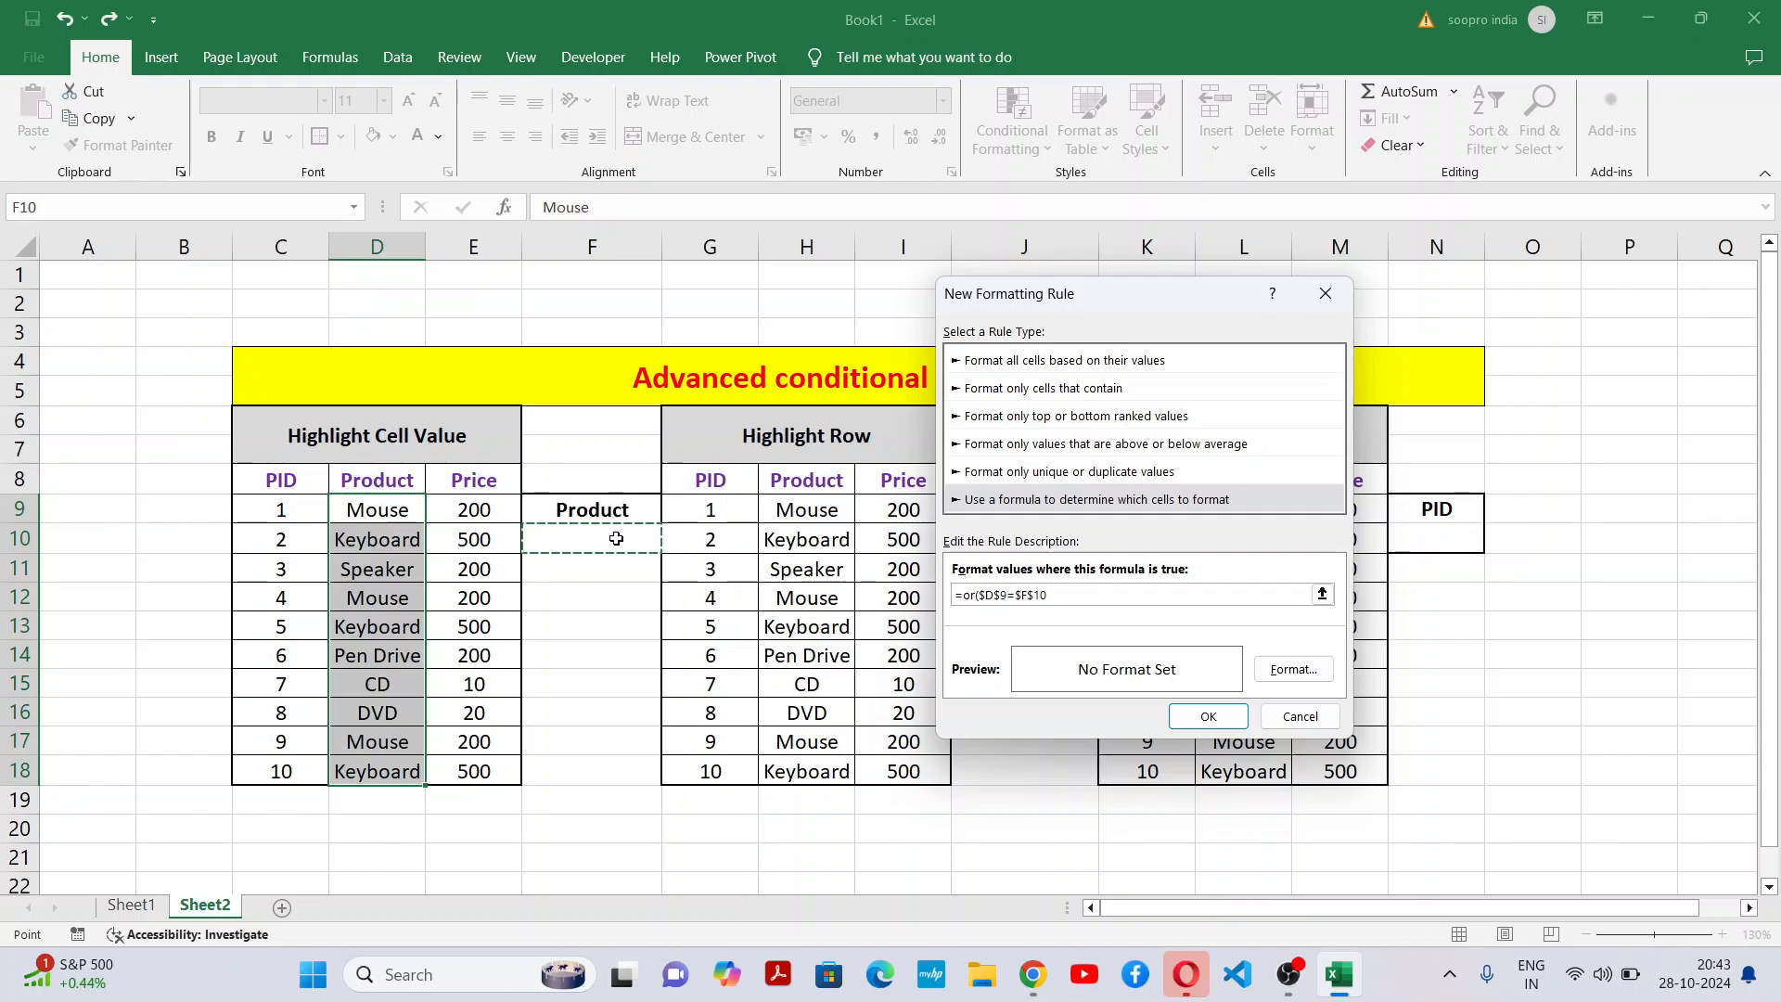
text())
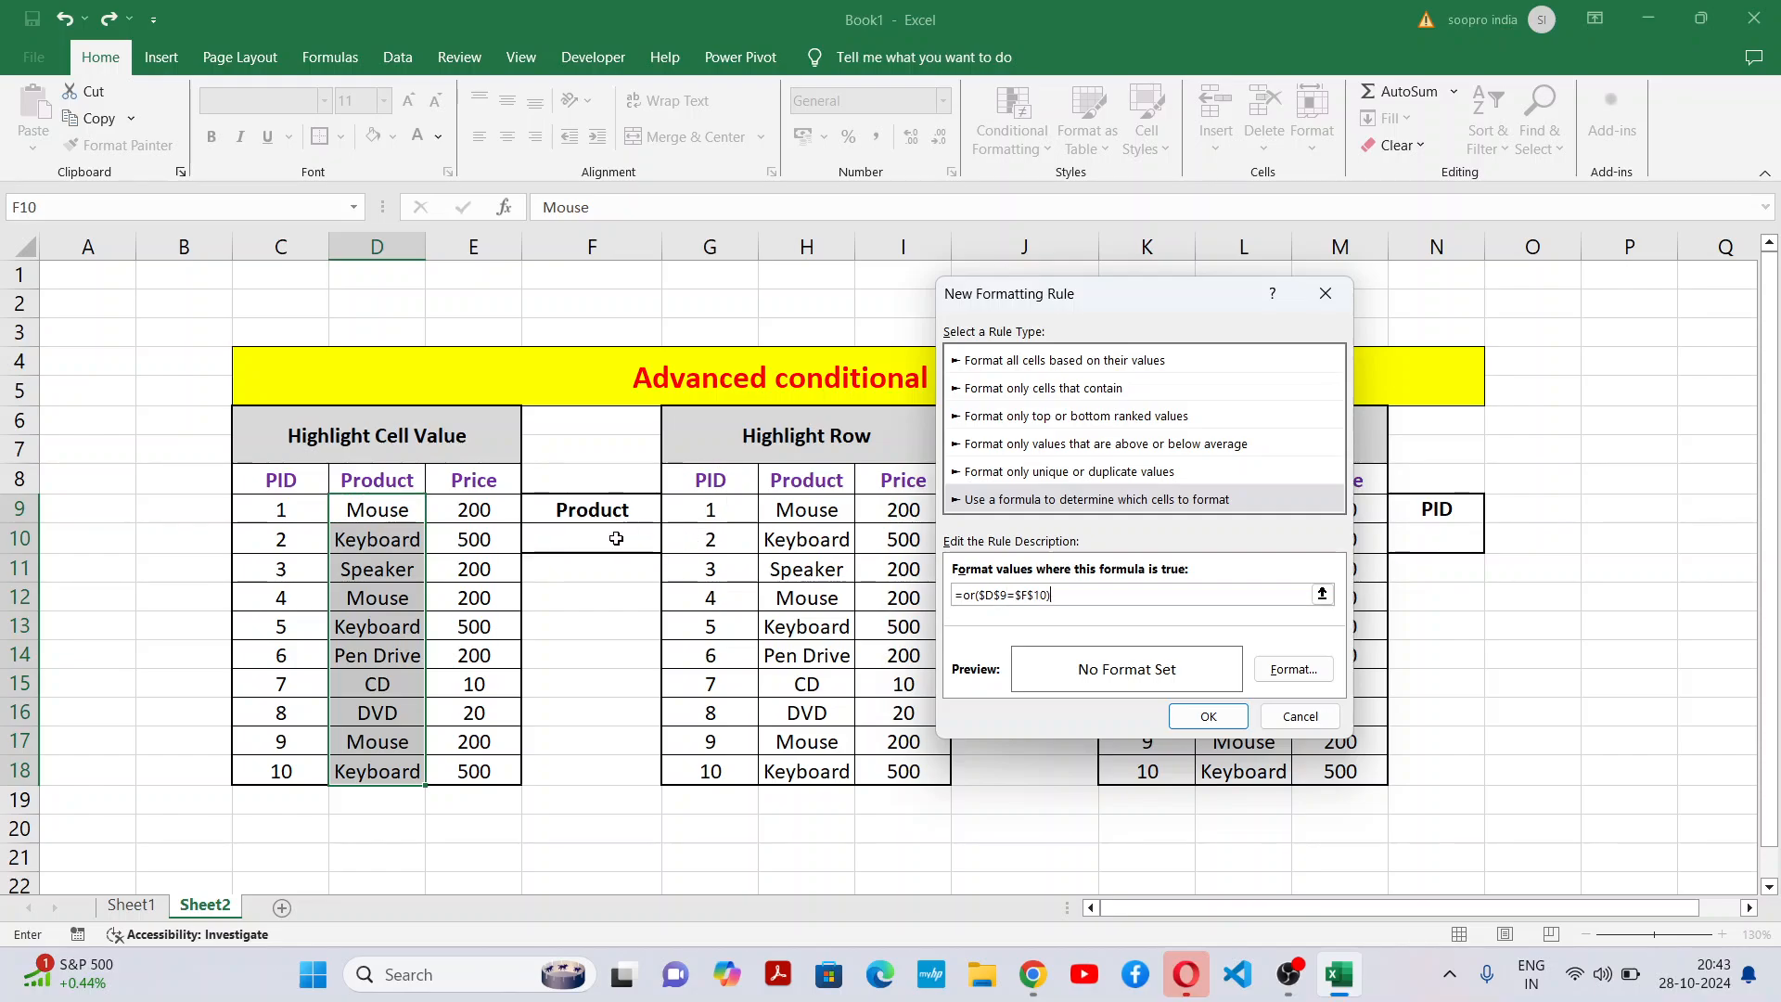
Remove both dollar signs from the D9 reference, making the rule formula =or(D9=$F$10).
click(986, 595)
key(BackSpace)
click(999, 596)
key(BackSpace)
Set a light orange background fill as the rule's format and apply the rule to the product cells.
click(1293, 669)
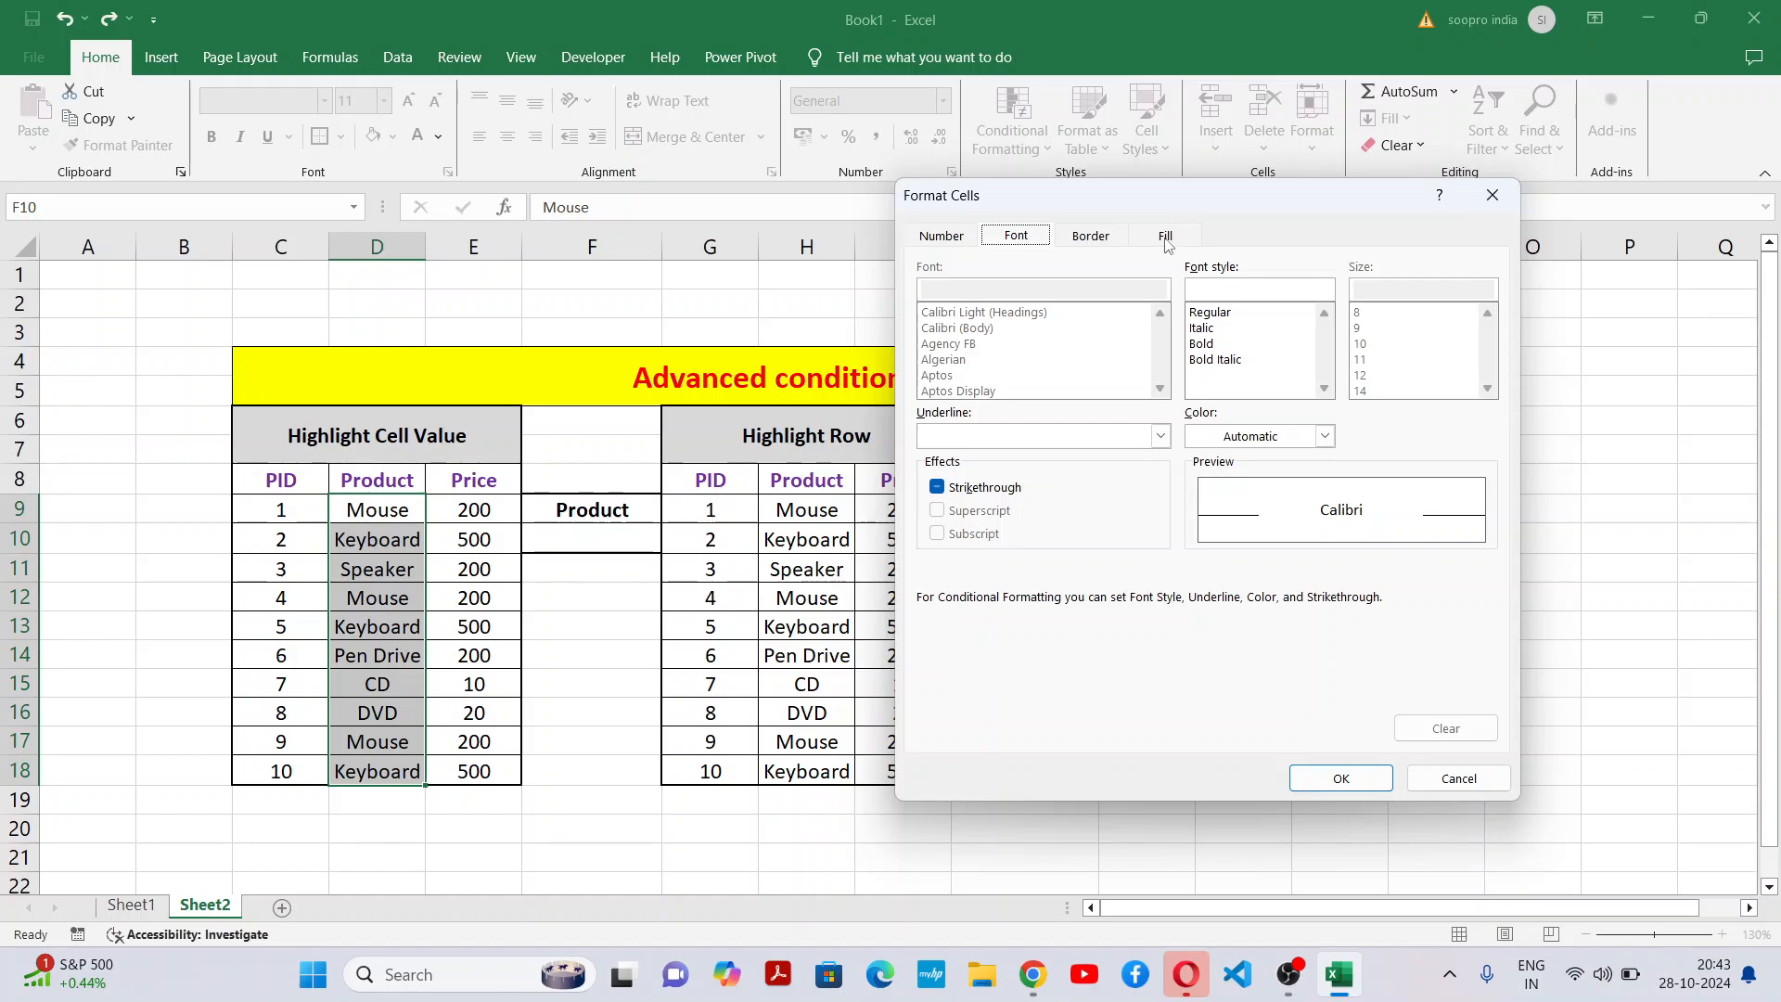
click(1168, 236)
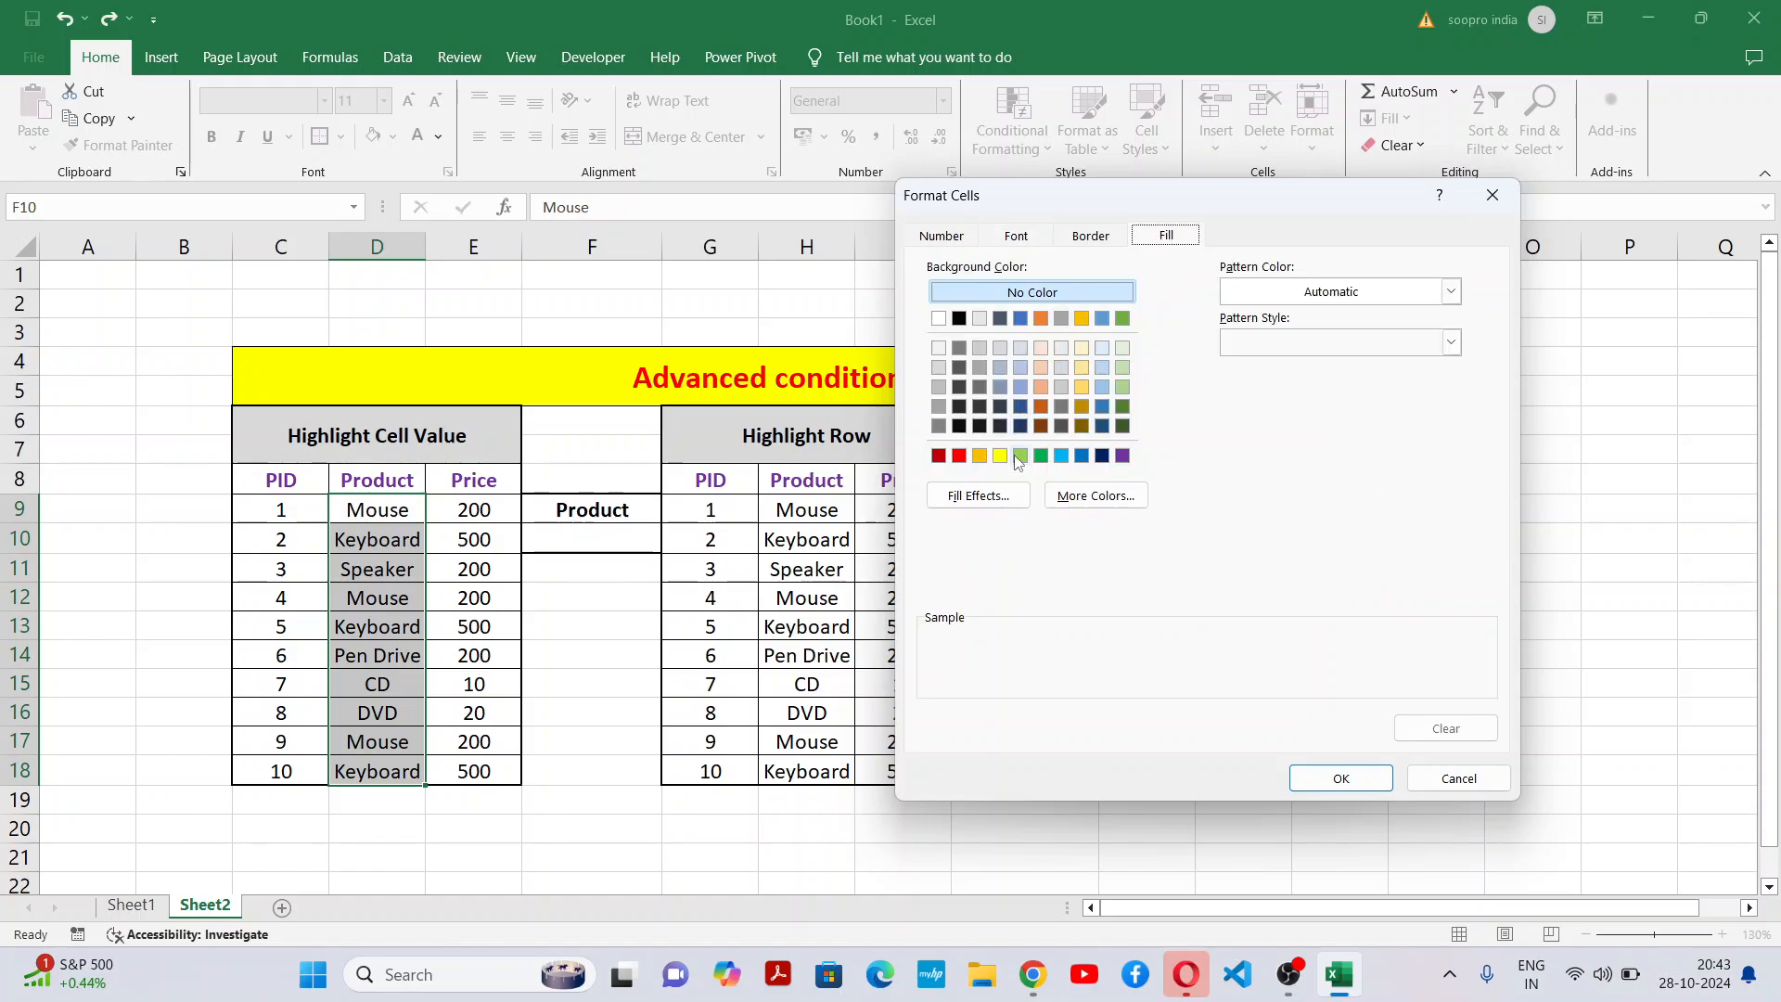
click(1040, 368)
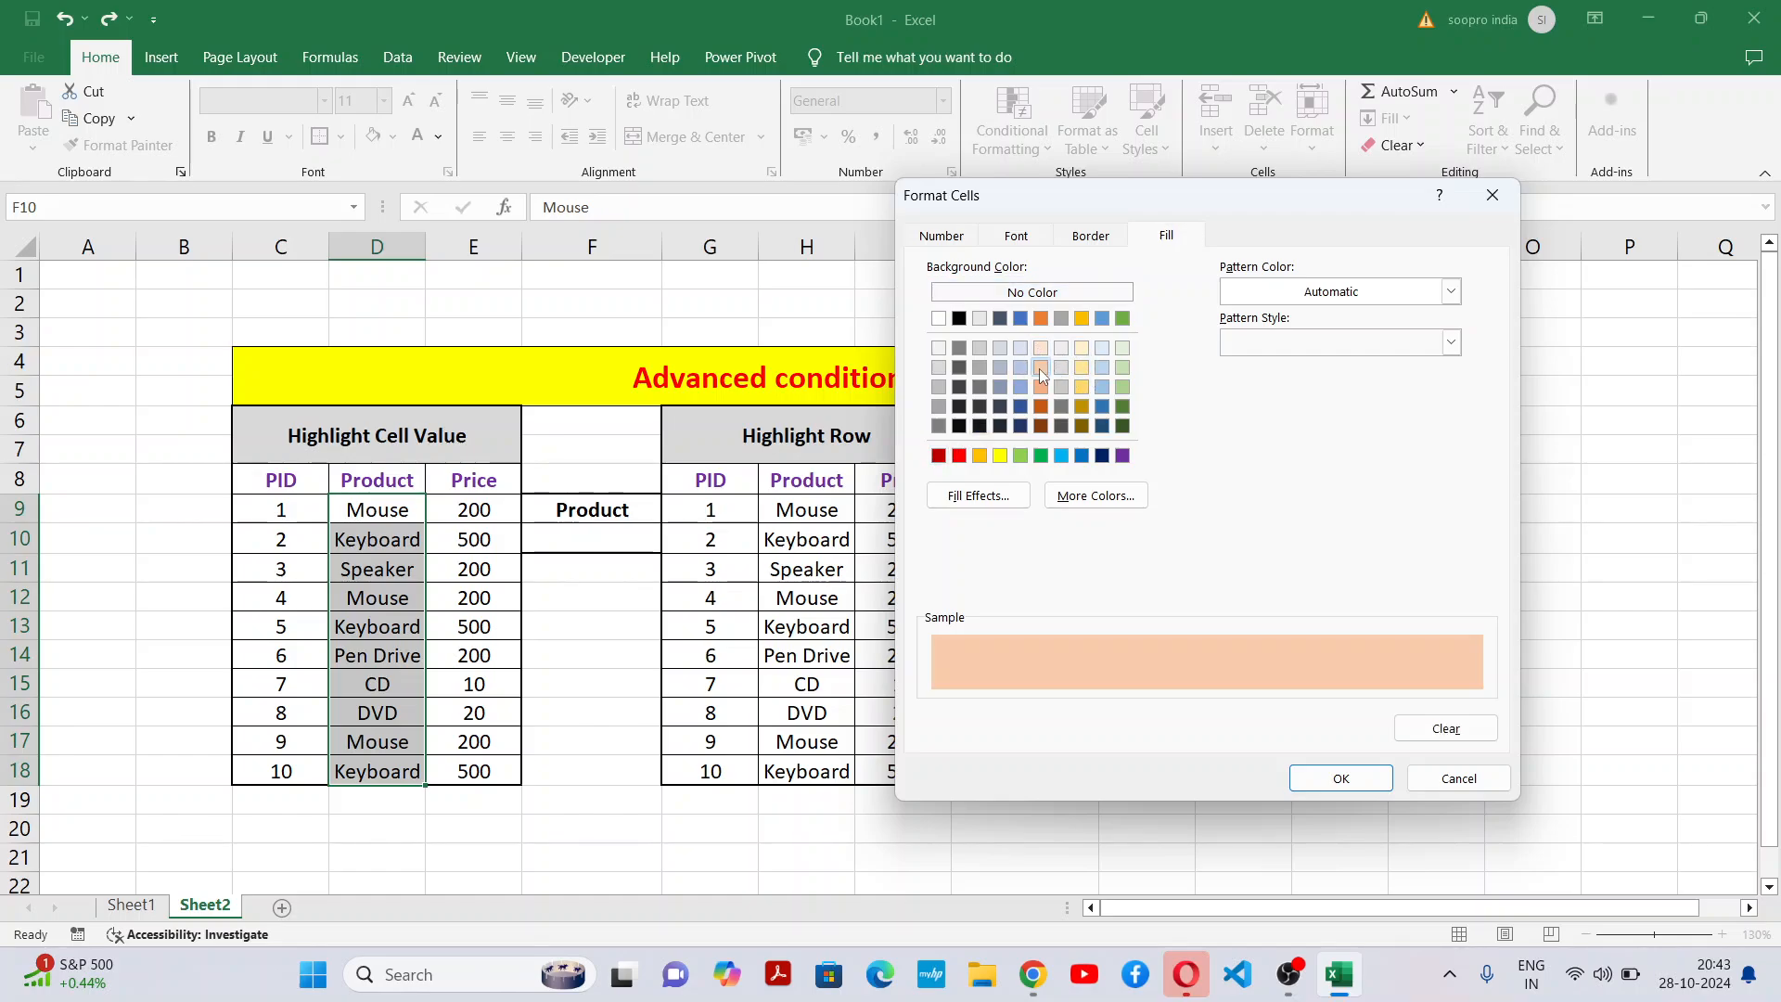
click(1341, 778)
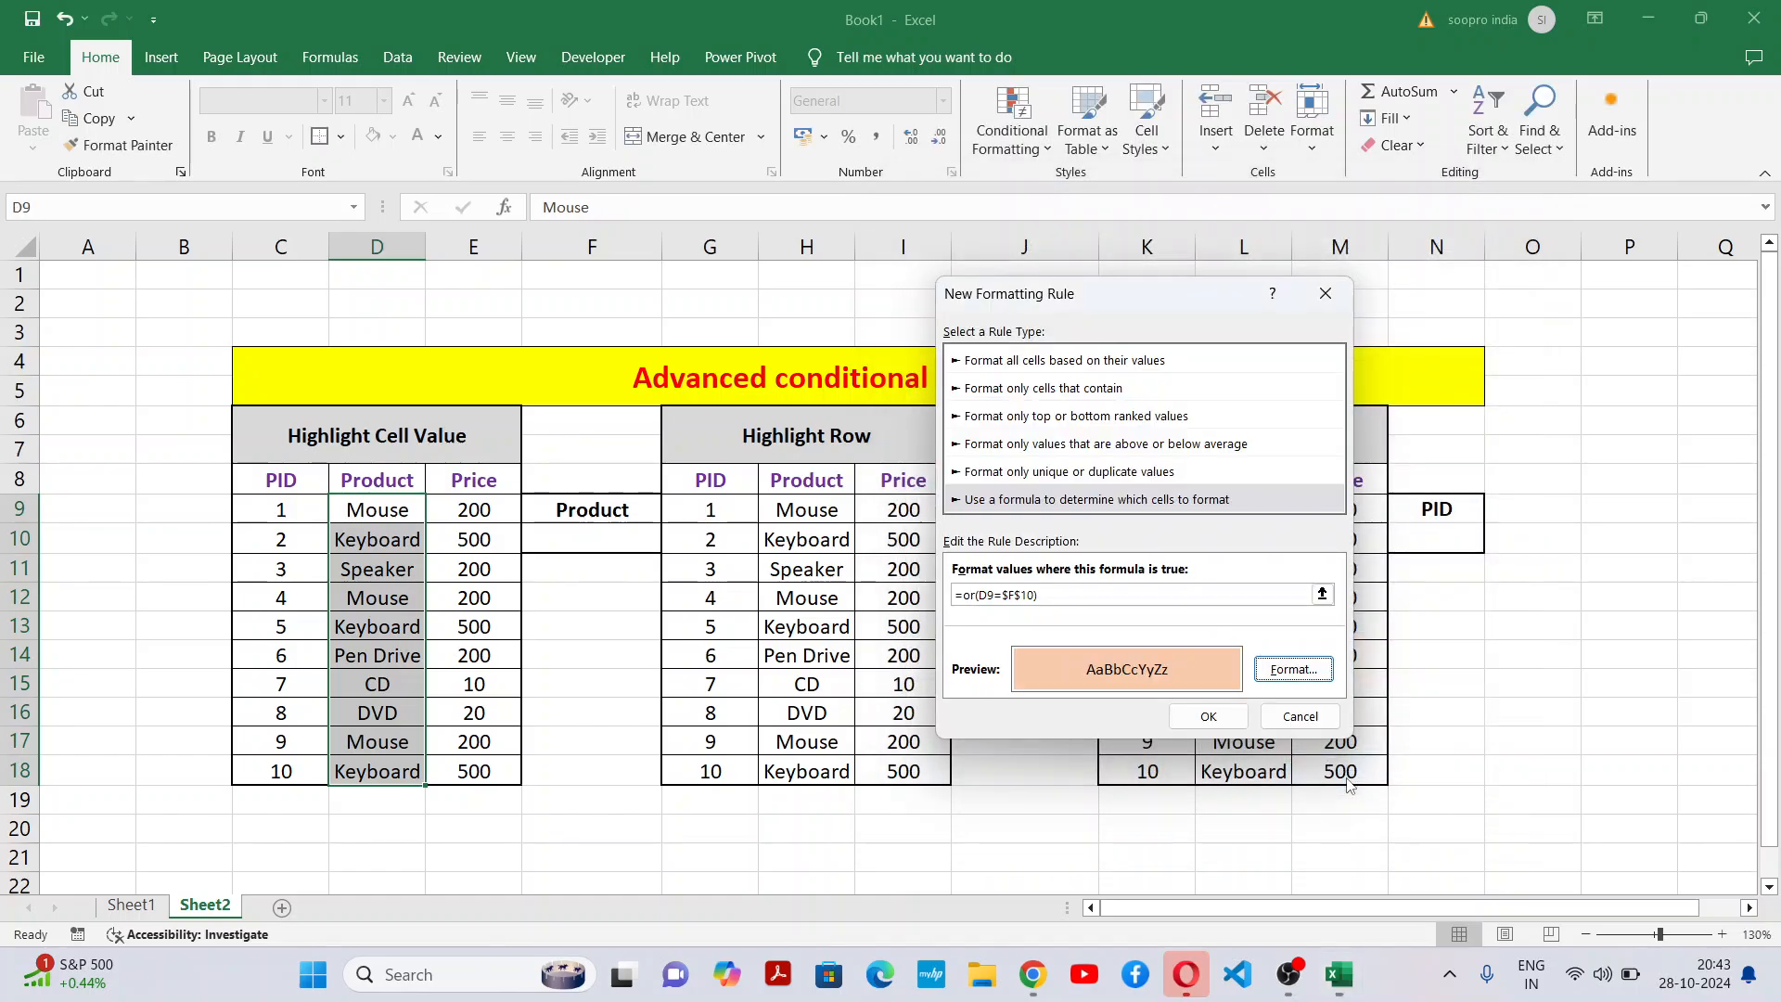
click(1202, 709)
click(689, 744)
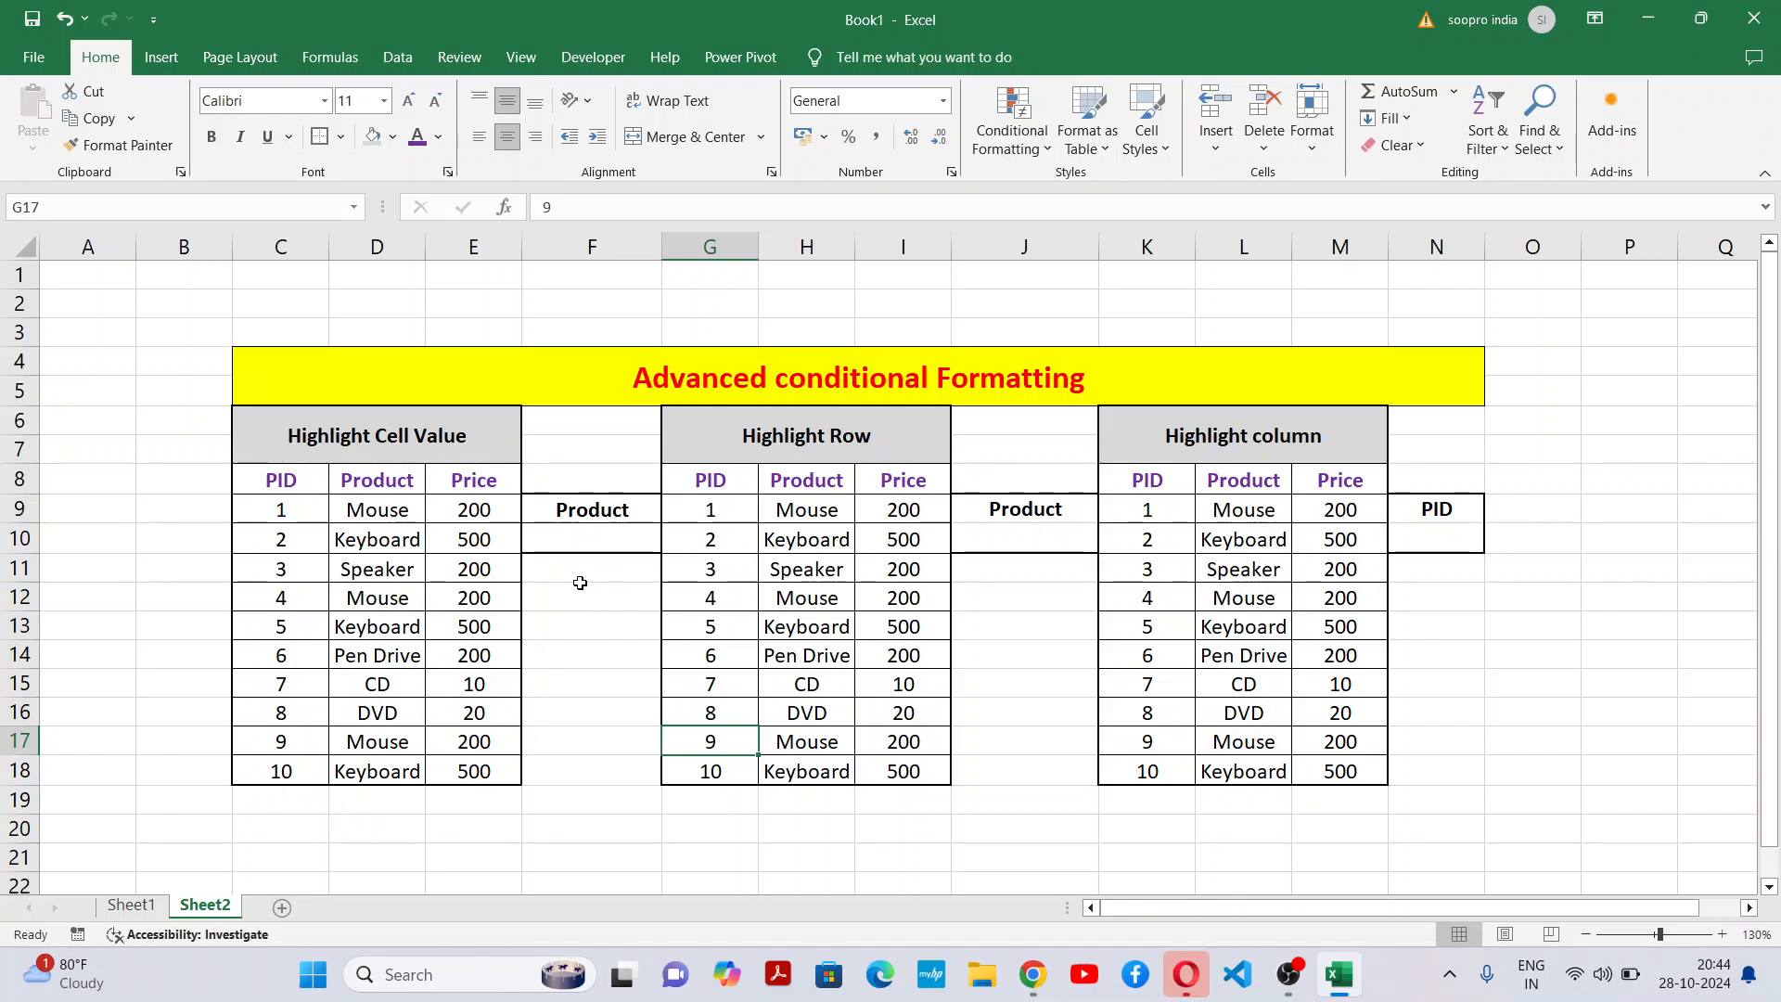
Enter Mouse in input cell F10 to test the product highlighting.
click(601, 530)
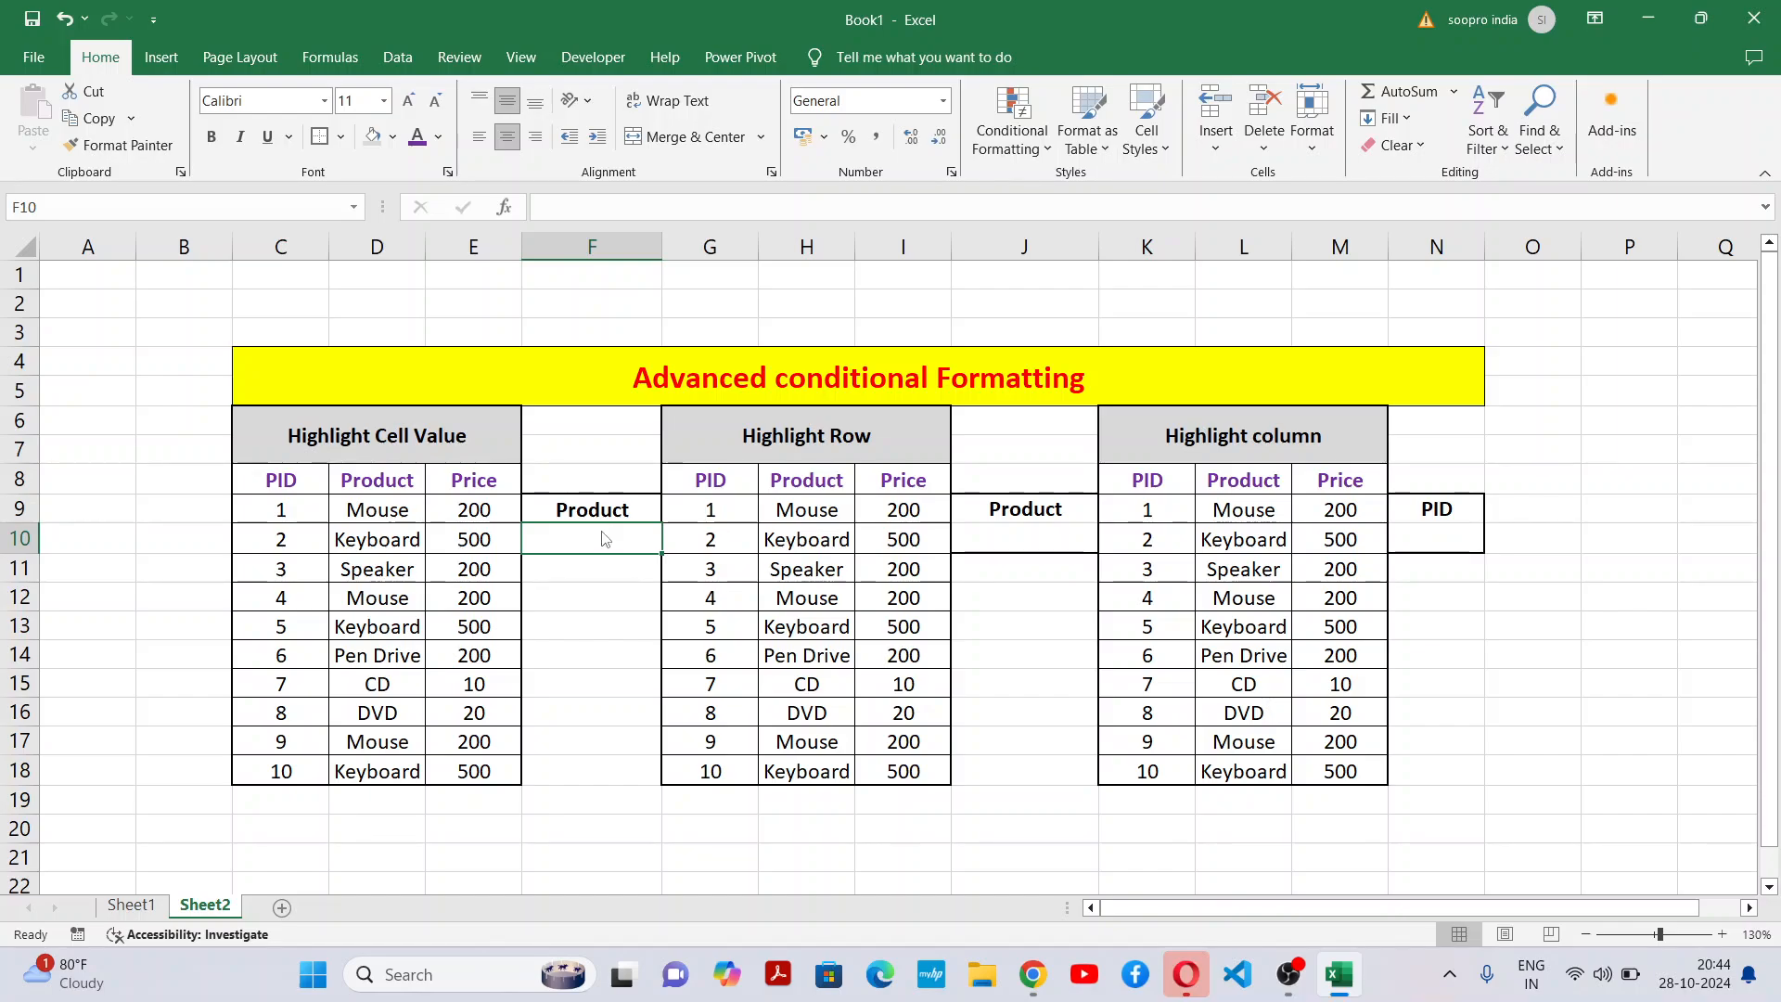
text(Mouse)
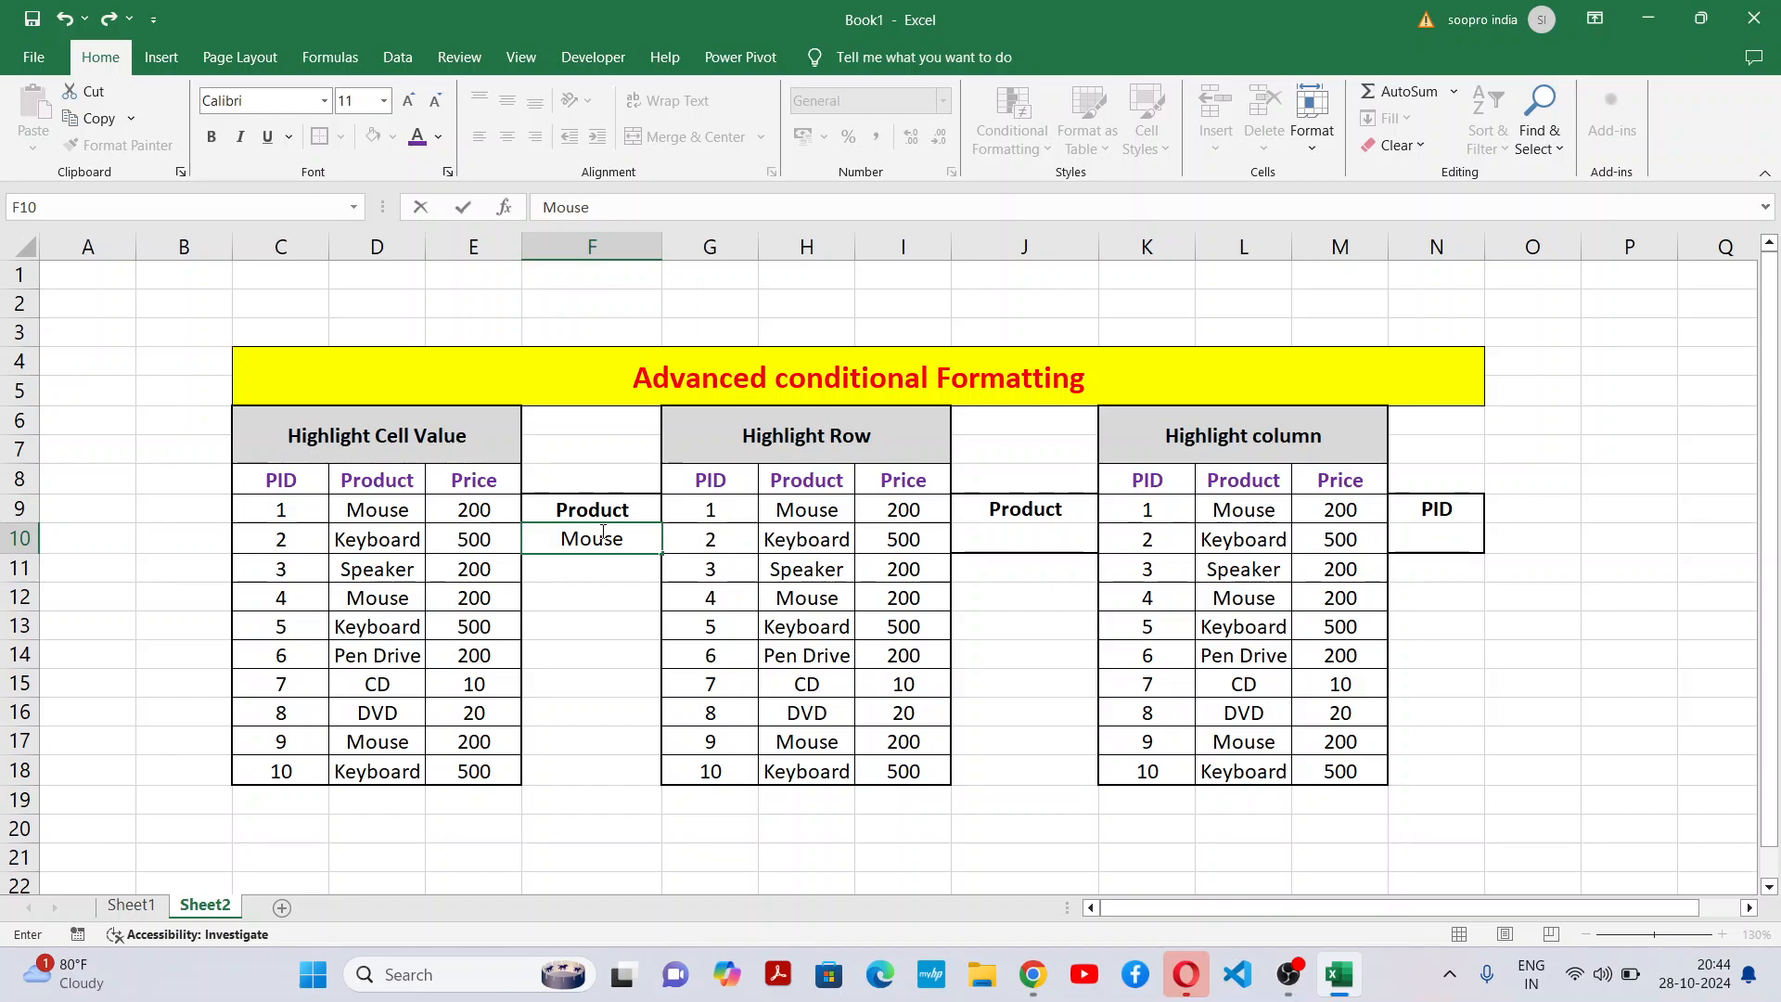
key(Return)
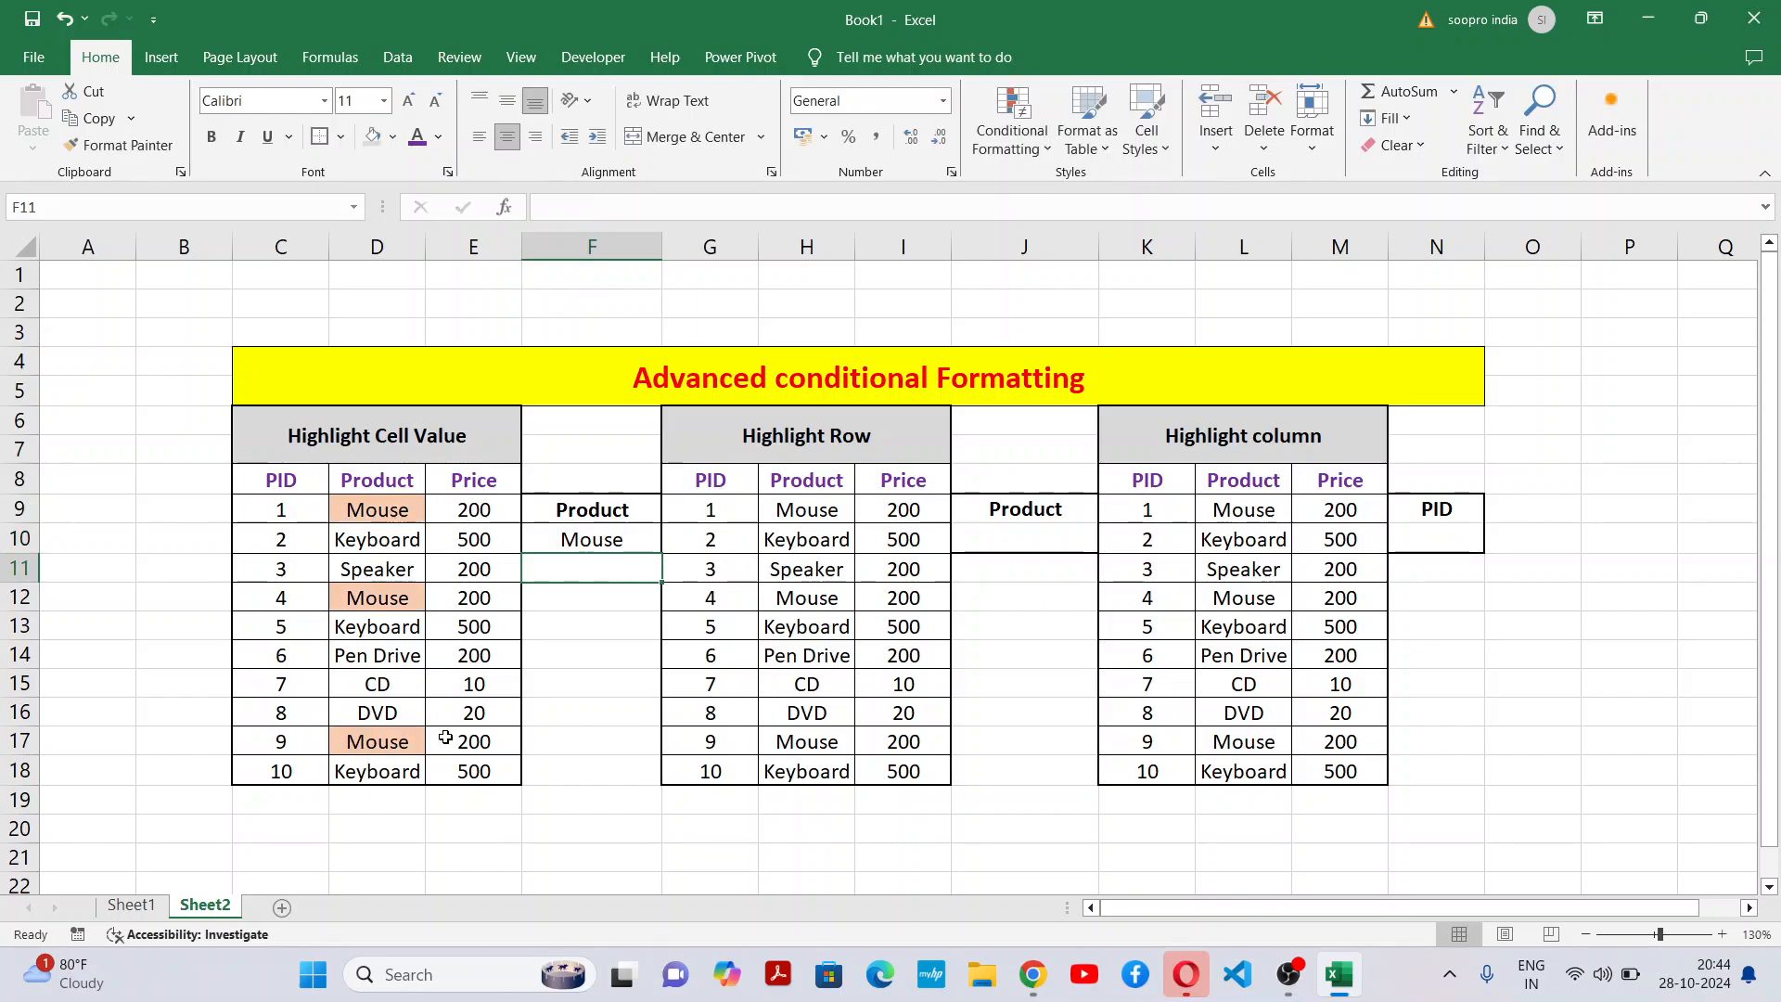
click(445, 737)
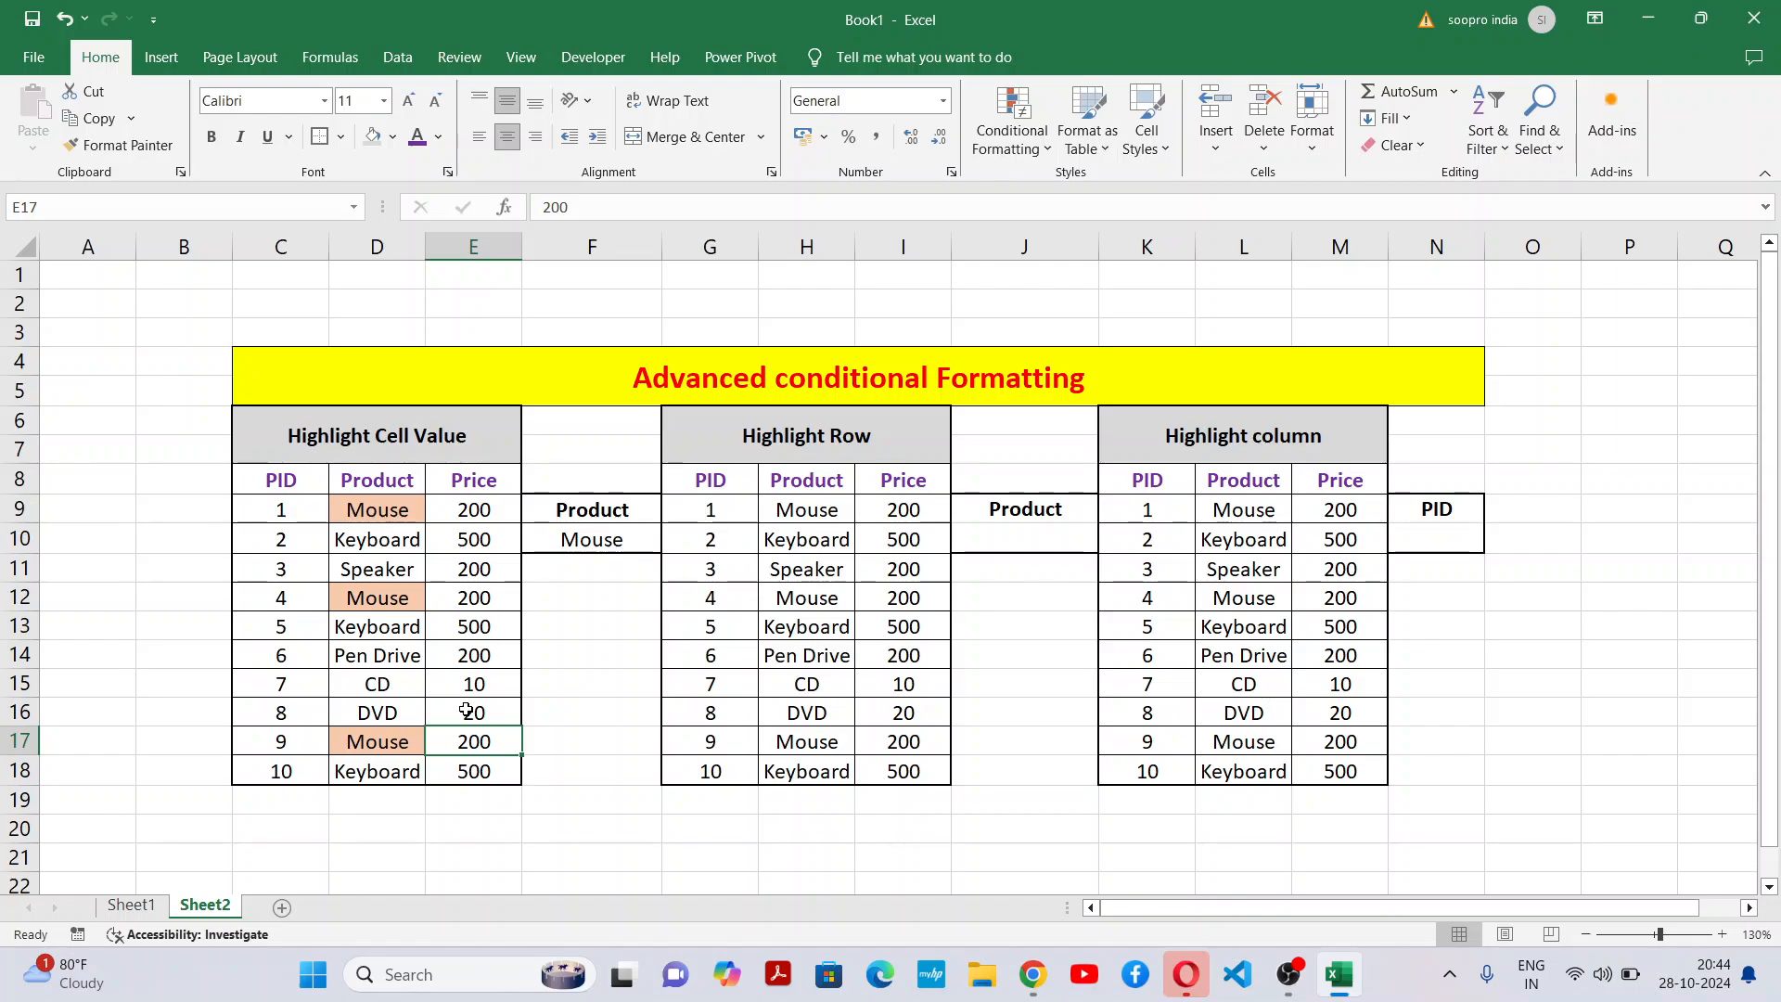
Test the highlighting rule with two other products in F10, first keyboard and then CD.
click(567, 536)
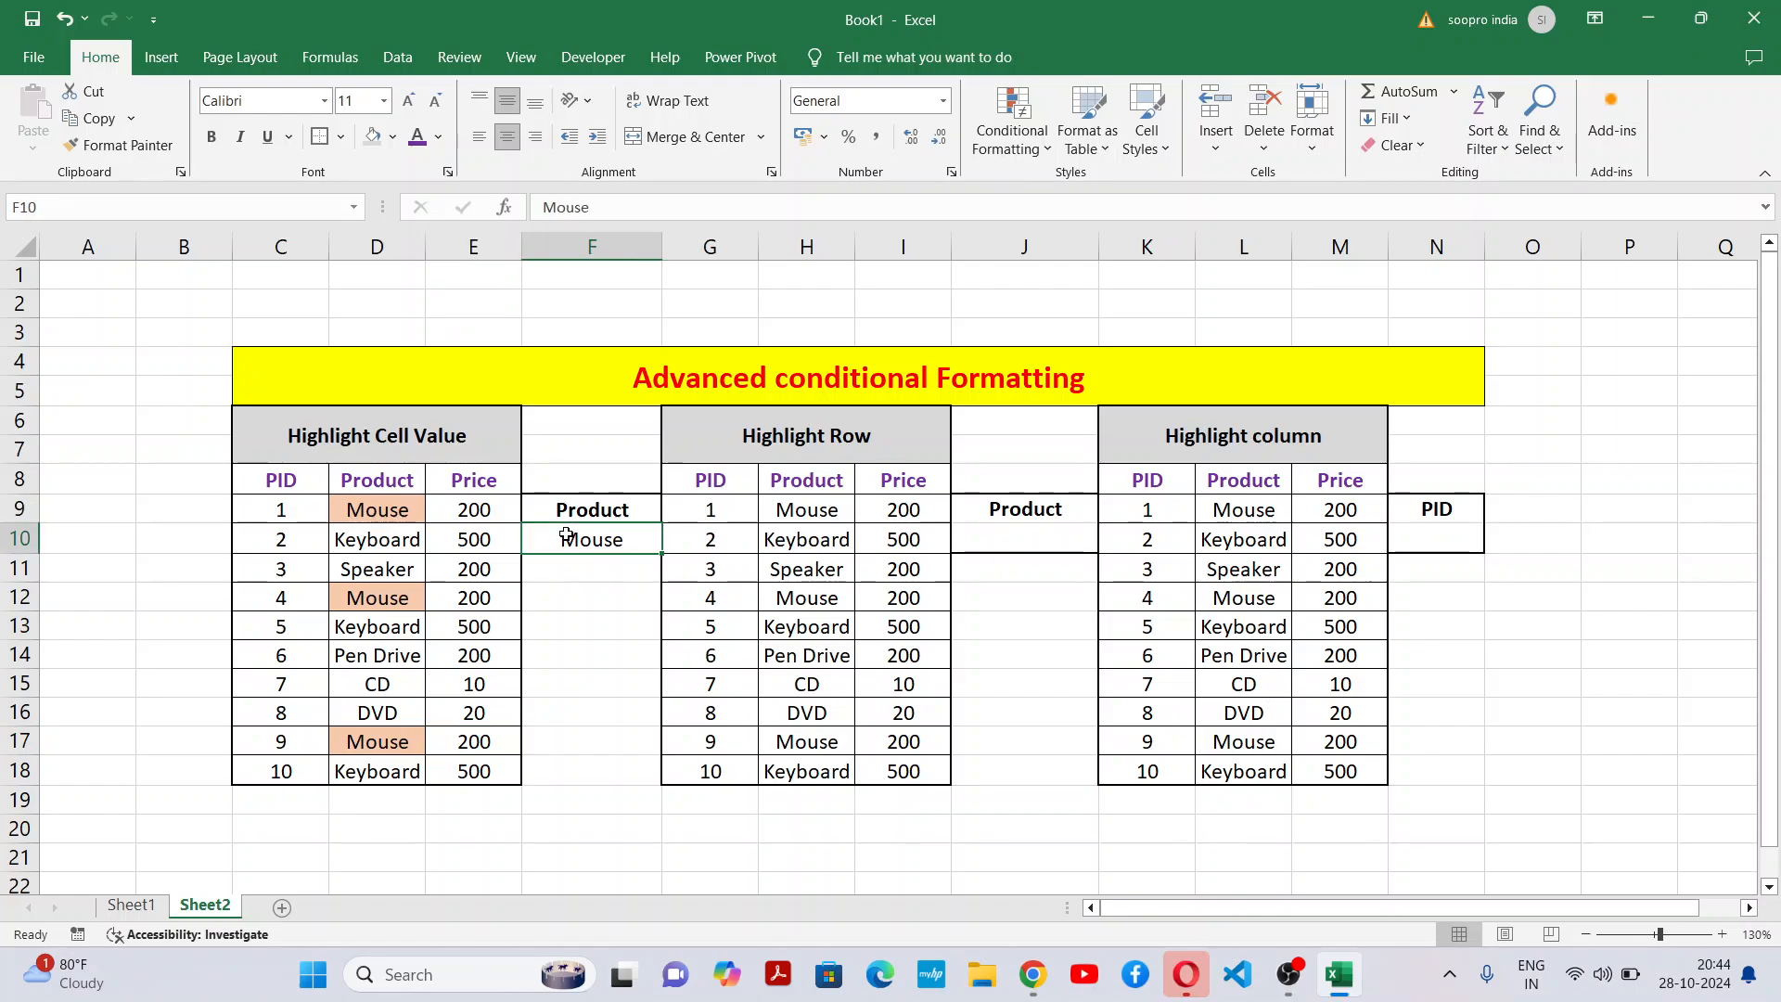
text(keyboard)
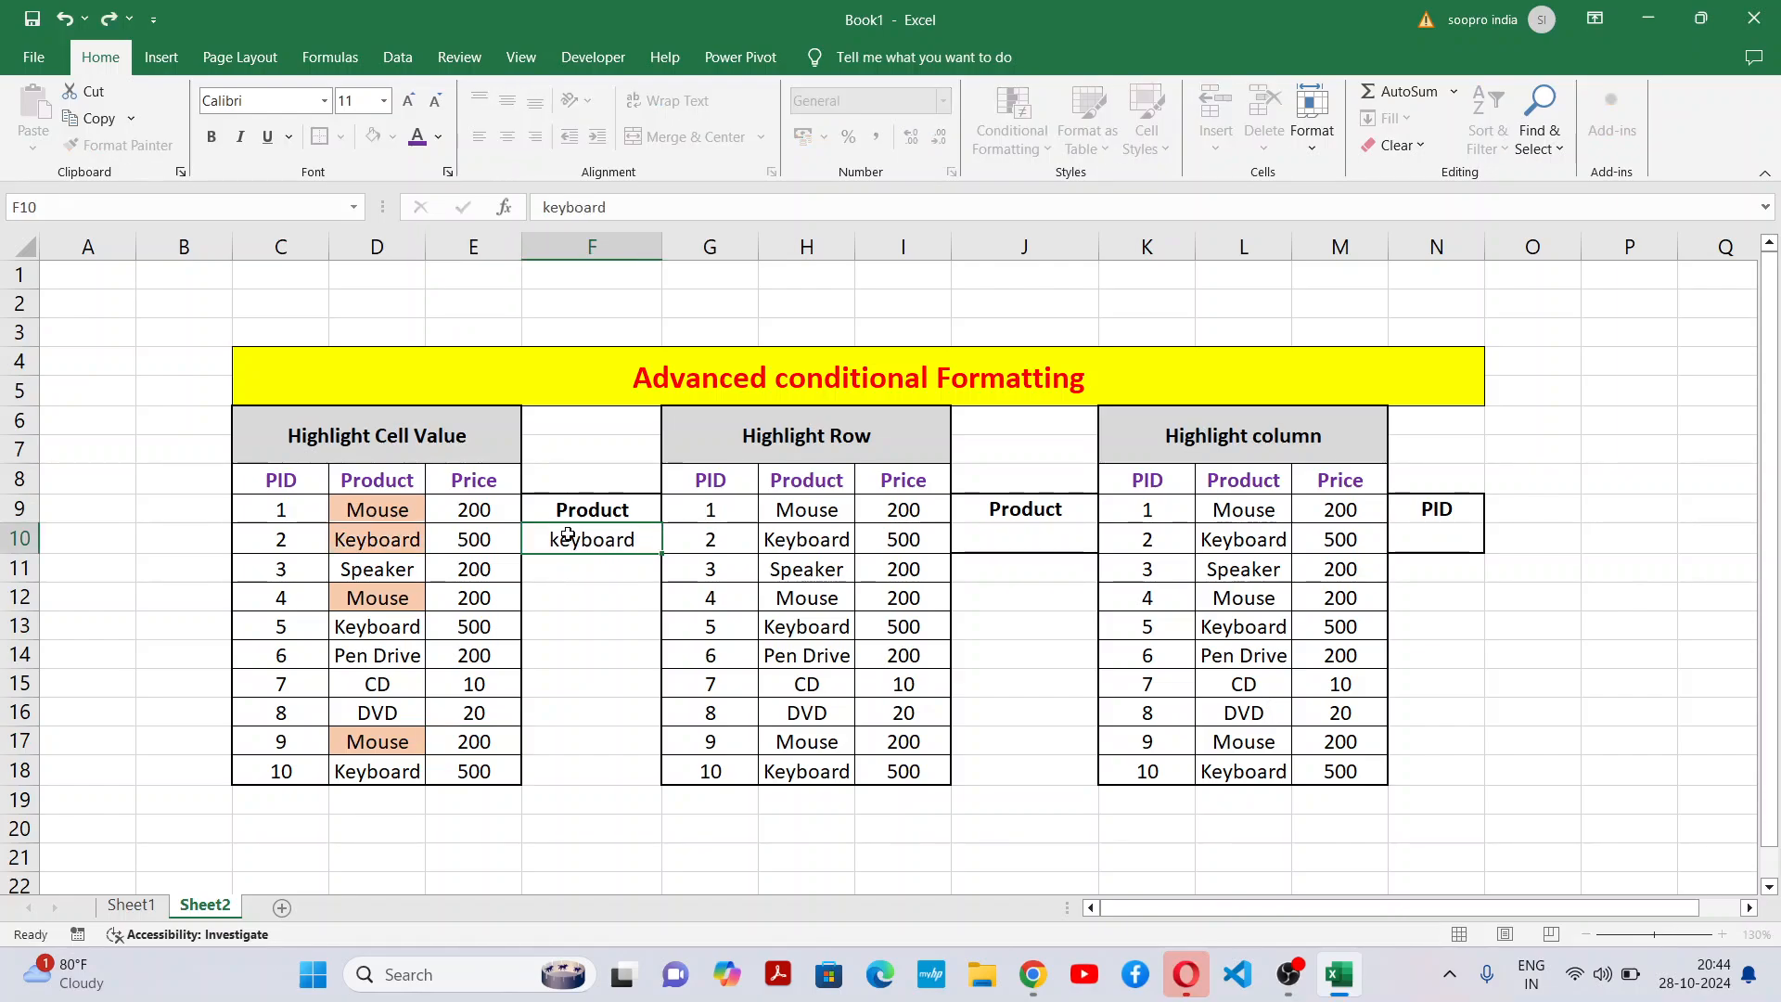
key(Return)
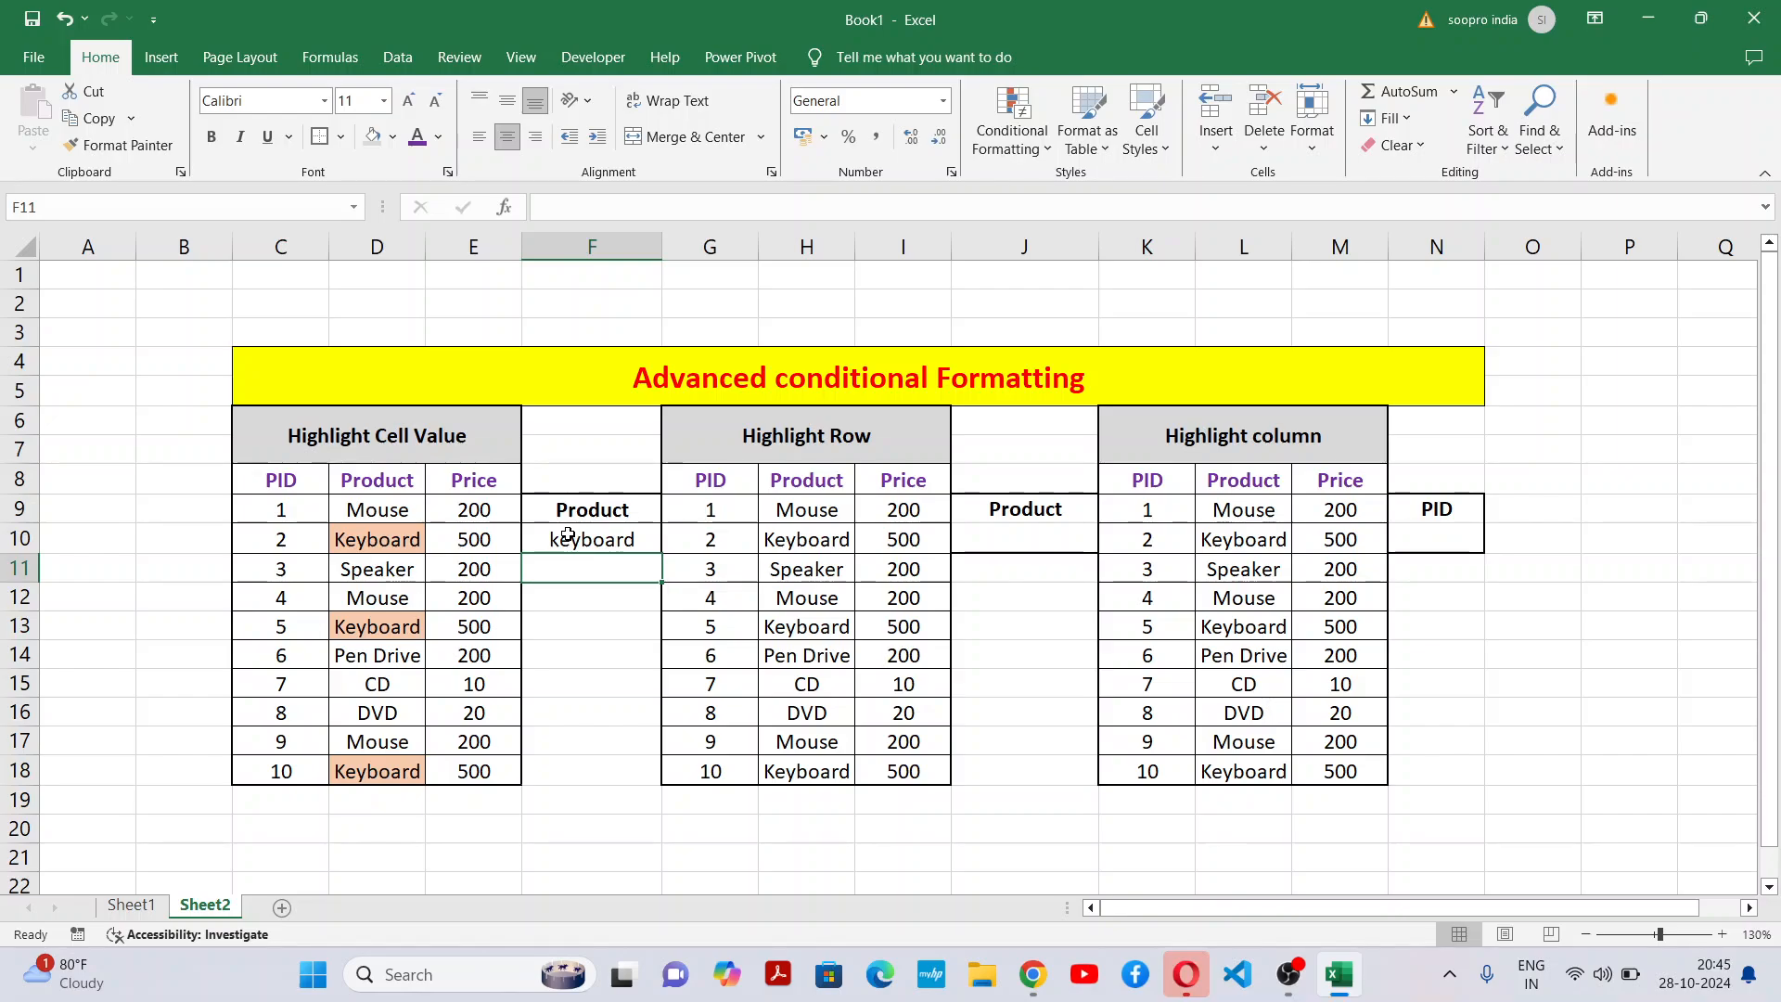
click(568, 536)
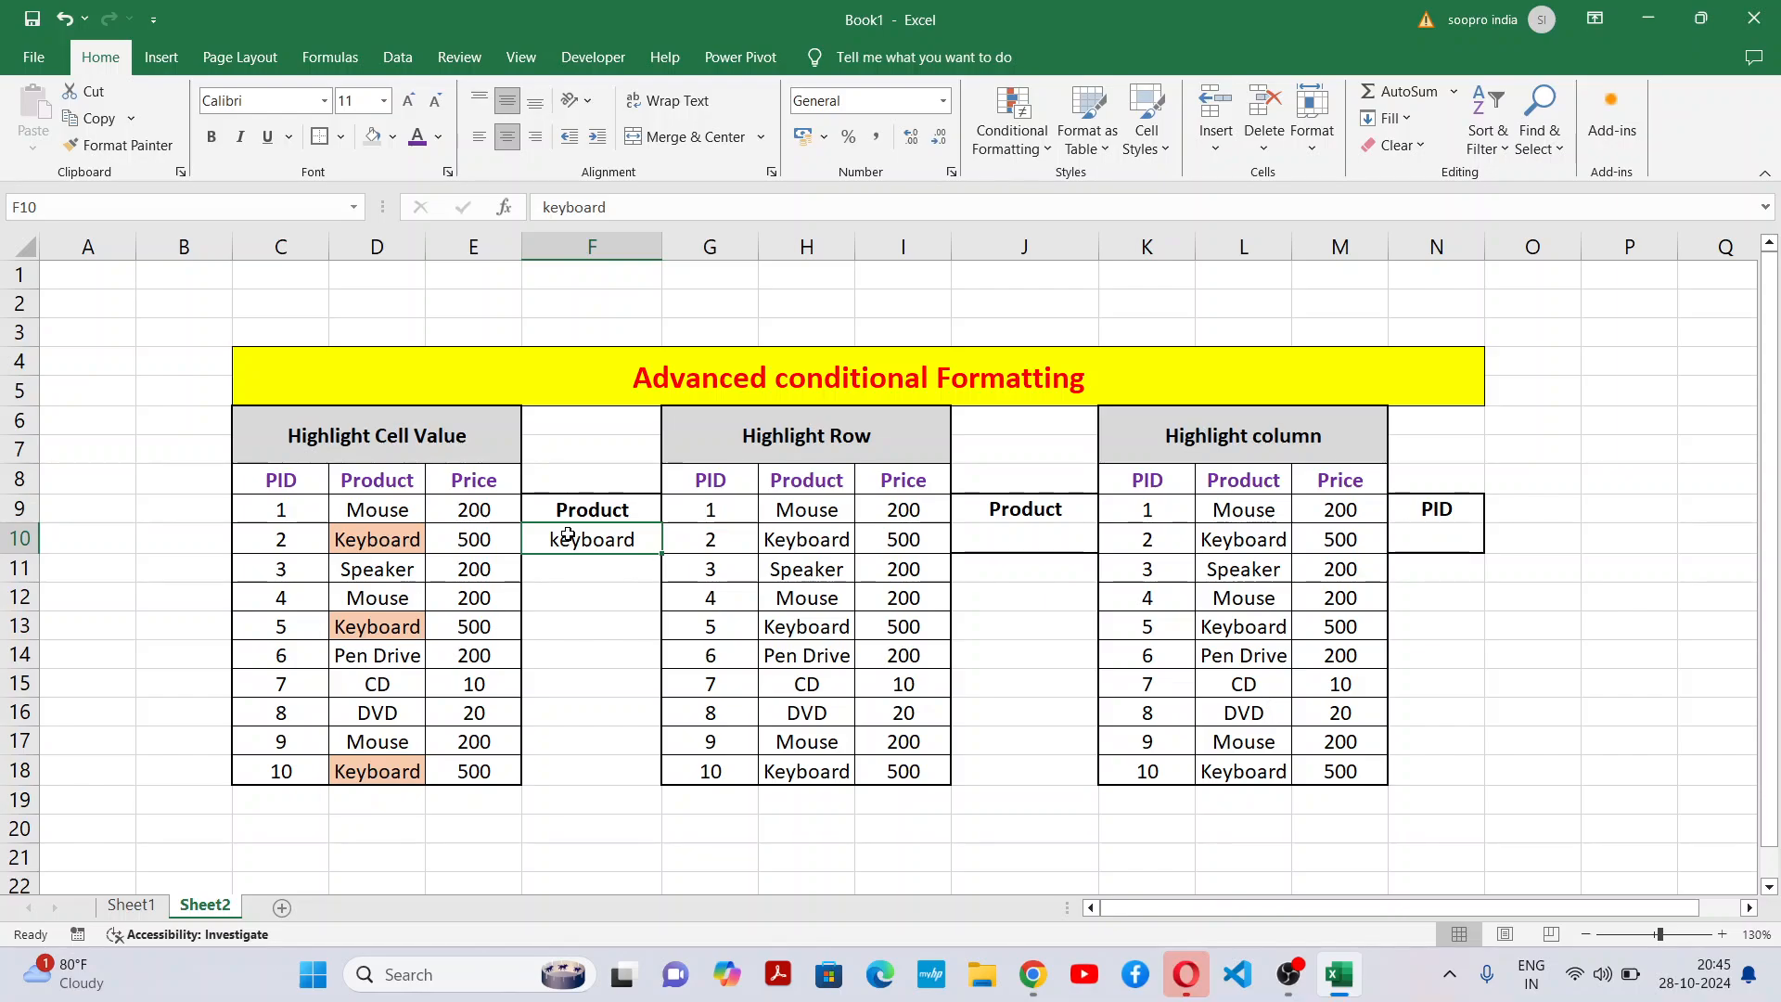
text(CD)
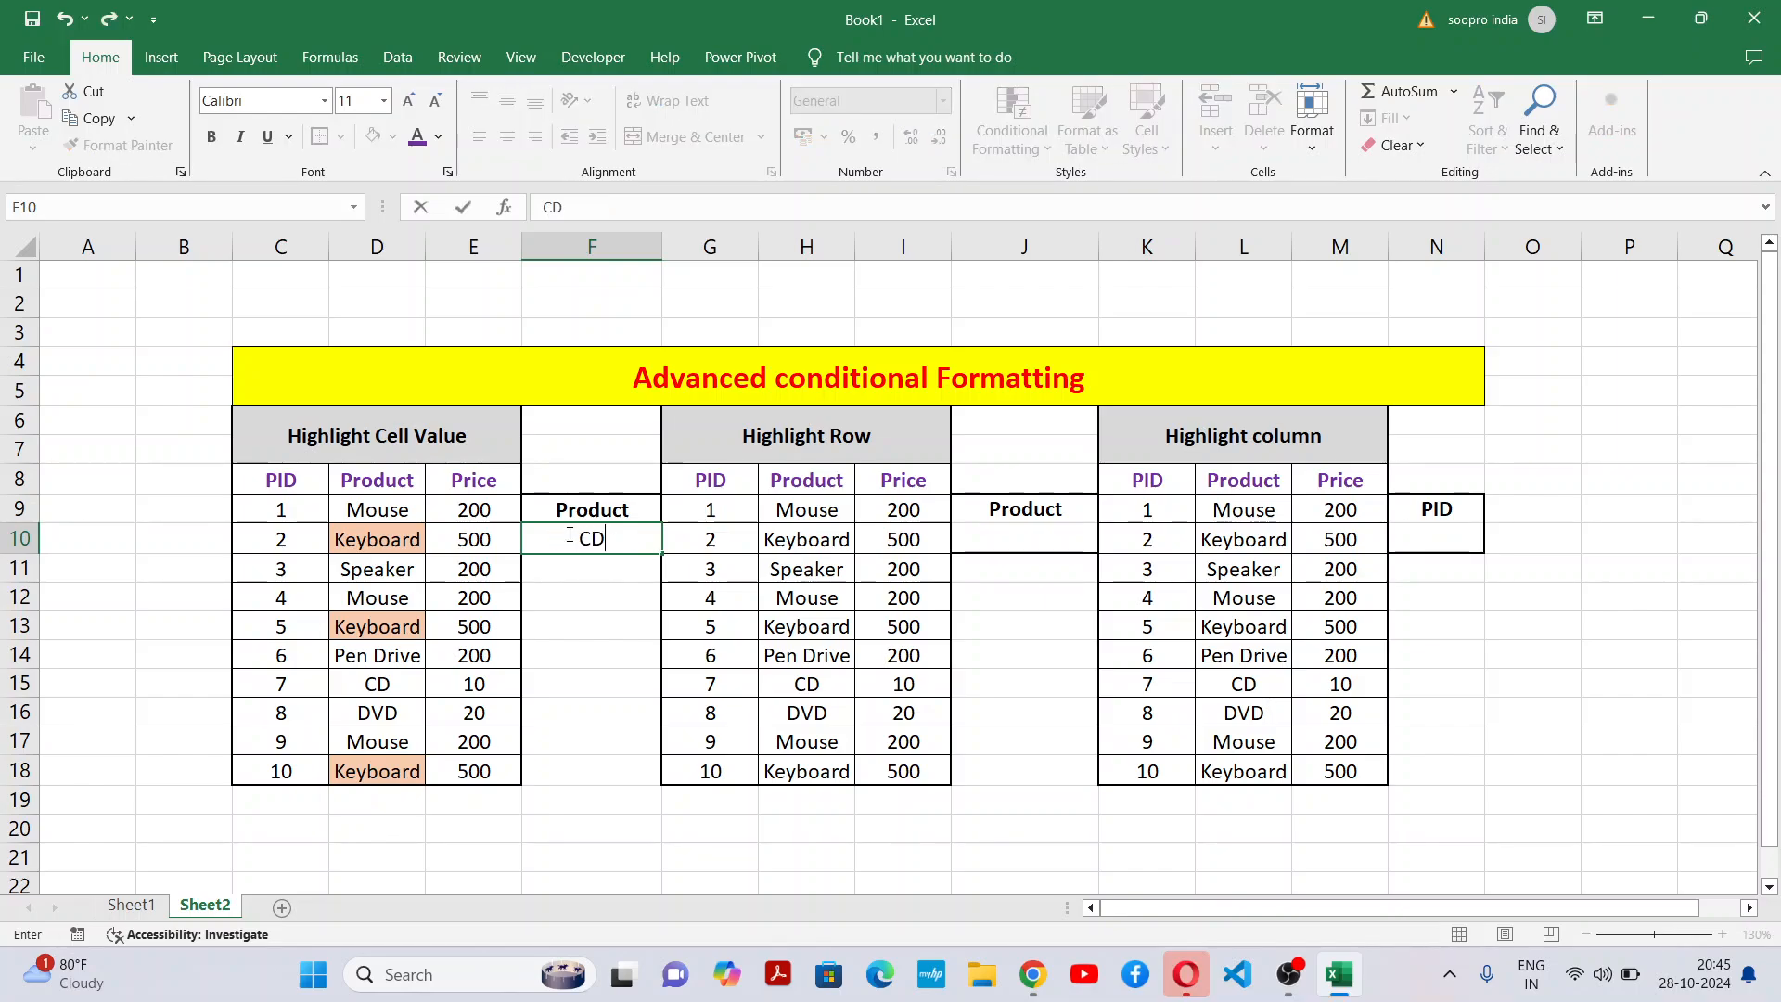
key(Return)
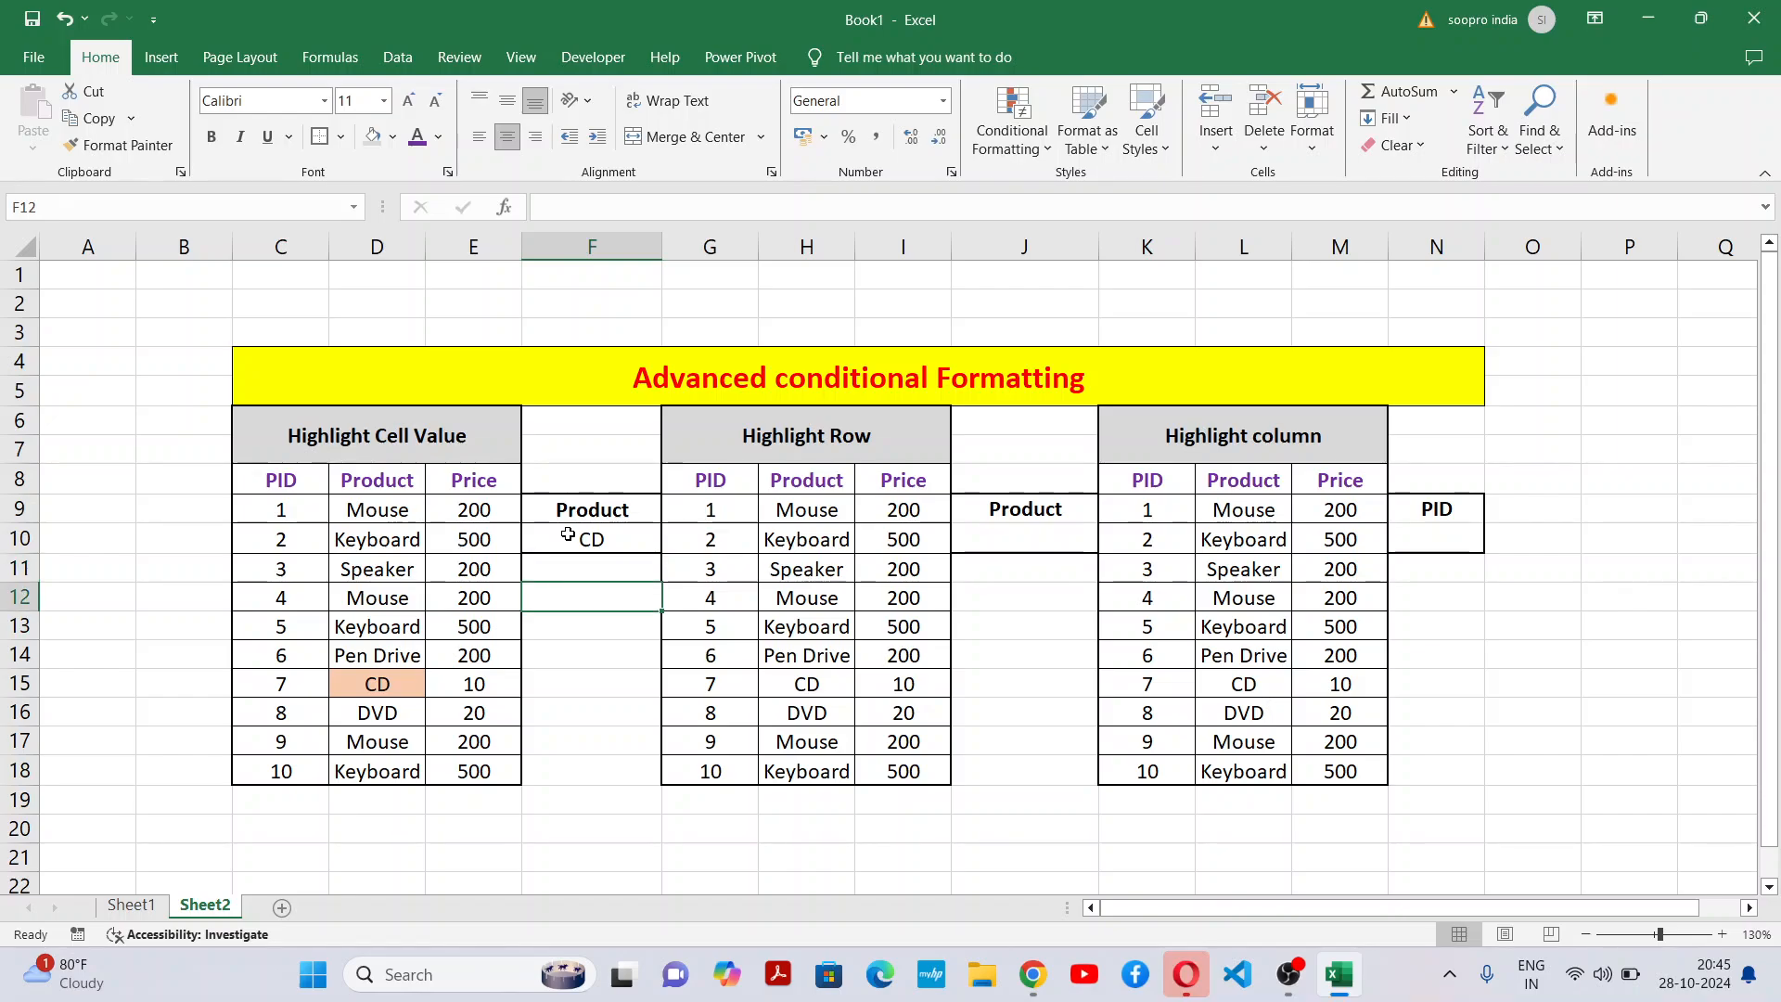
Enter Speaker in input cell F10 to test the rule, correcting the spelling.
click(568, 537)
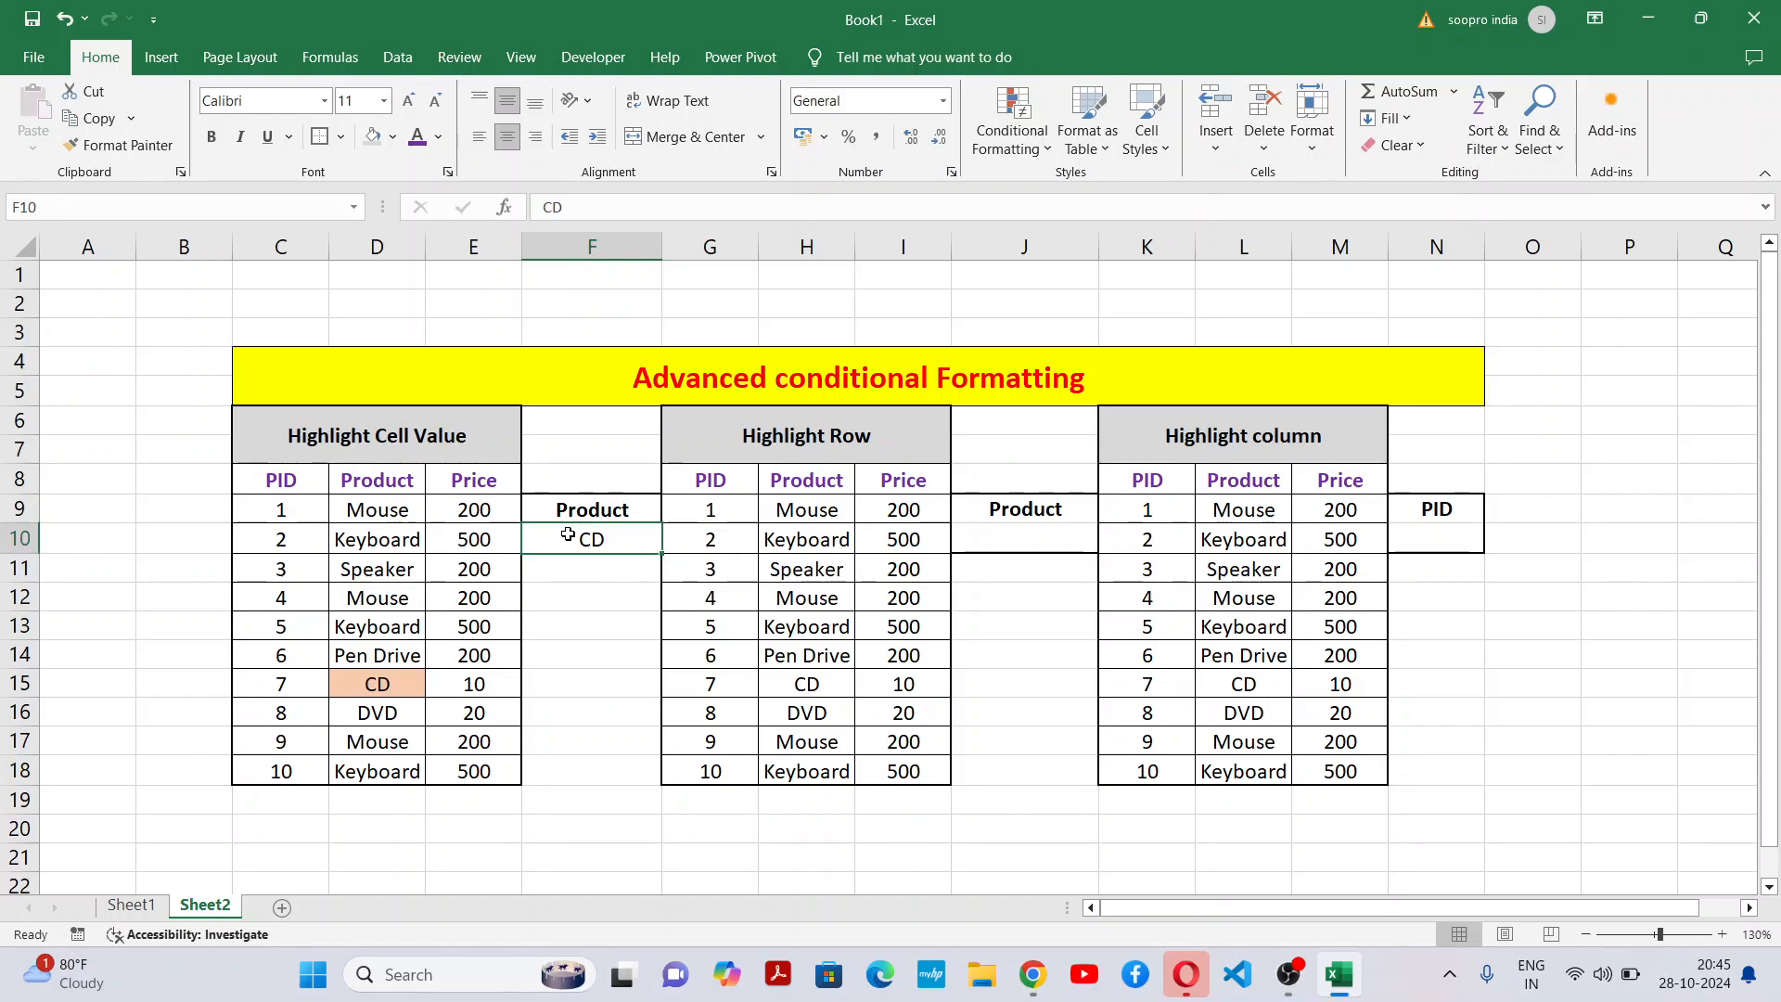
text(Speacker)
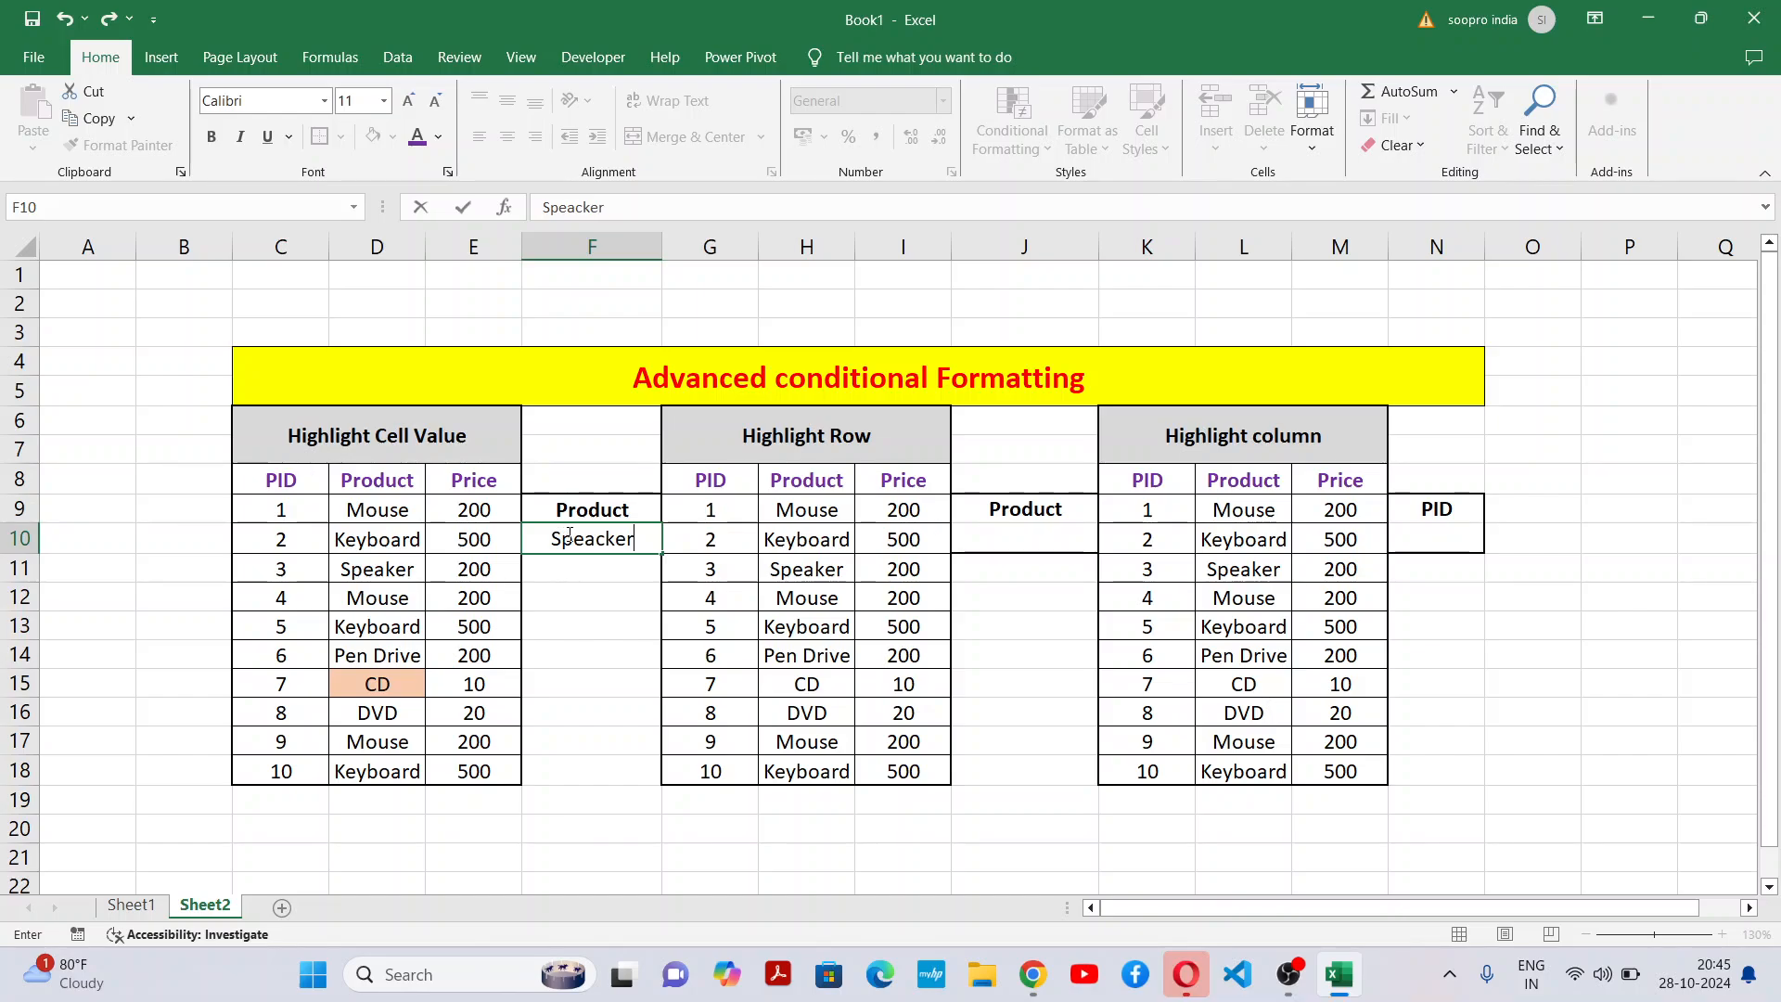
key(BackSpace)
key(BackSpace)
key(BackSpace)
key(BackSpace)
text(ker)
key(Return)
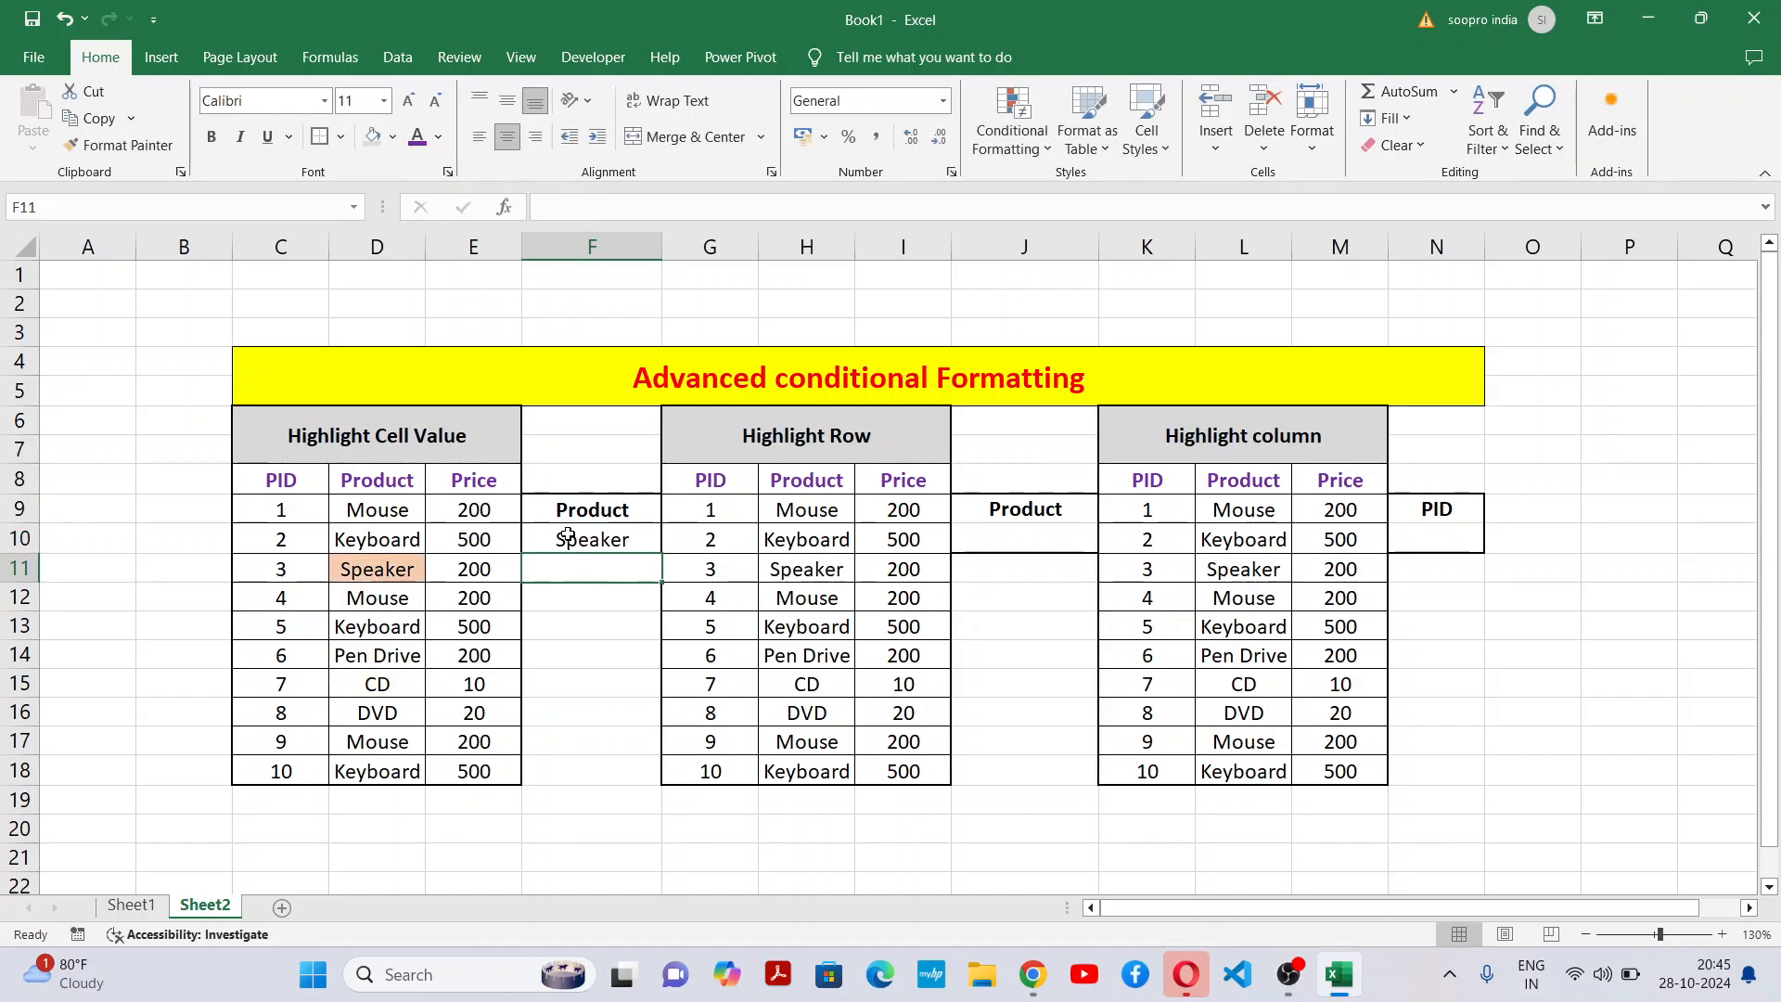
Set the product in input cell F10 back to Mouse.
click(568, 536)
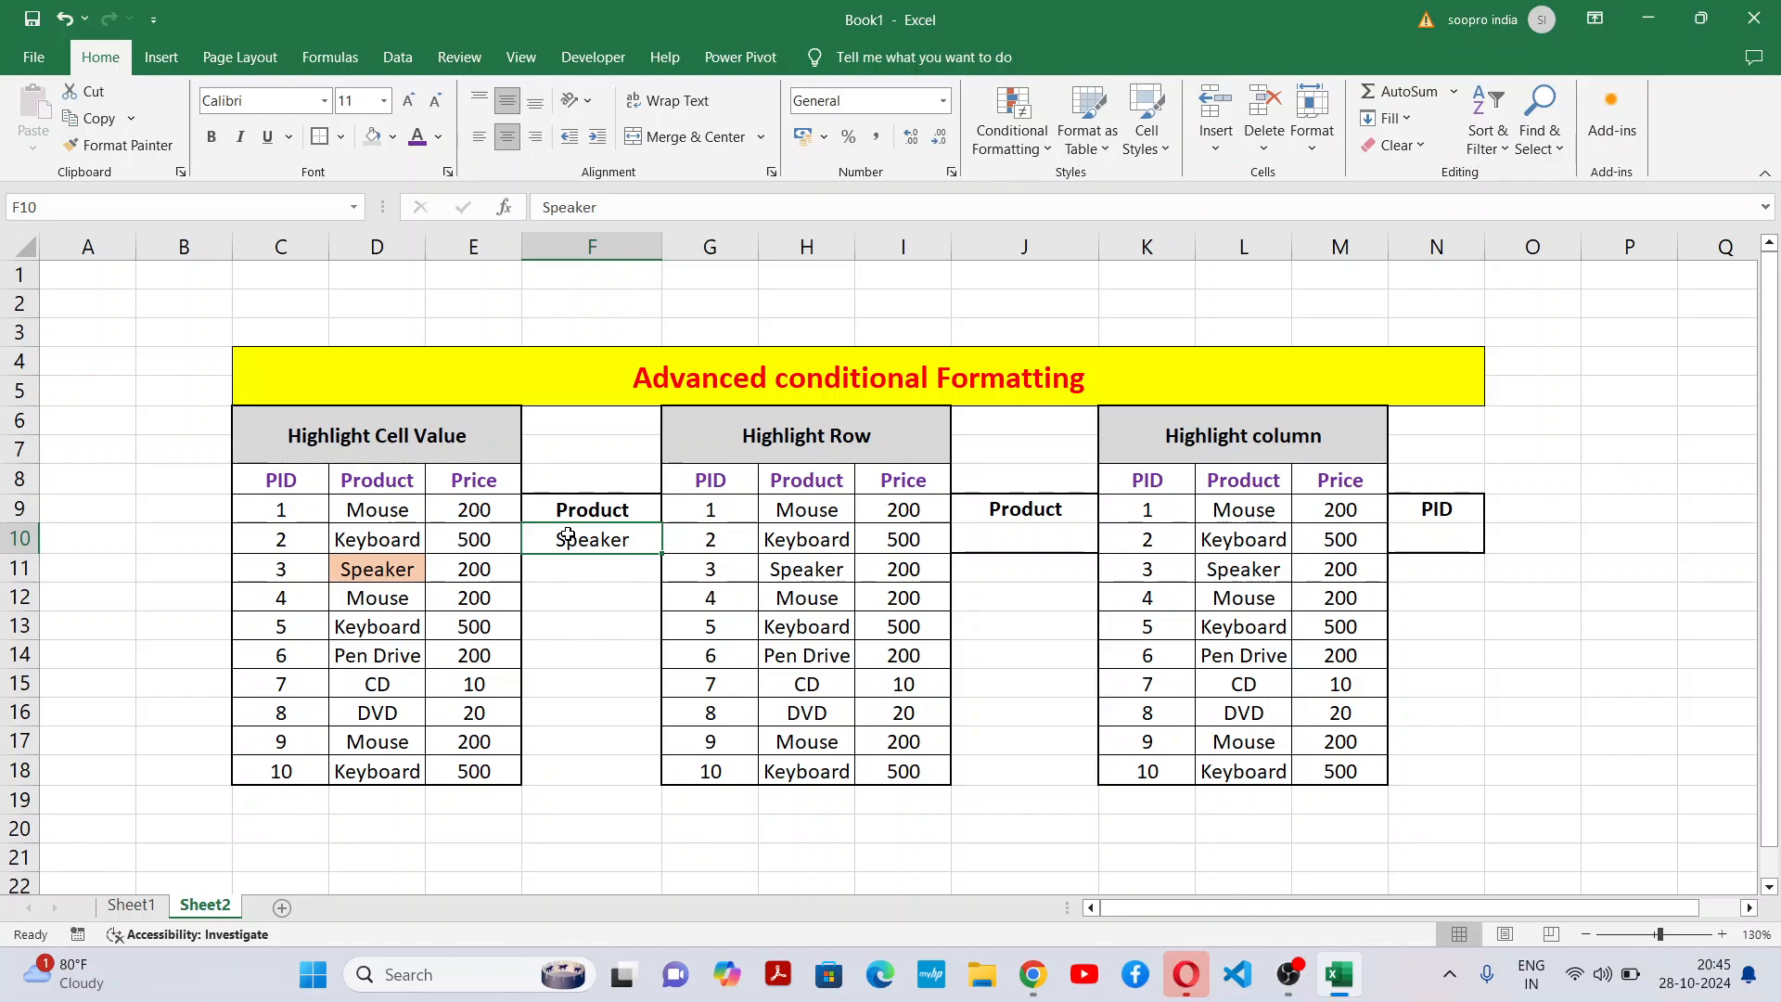
text(Mouse)
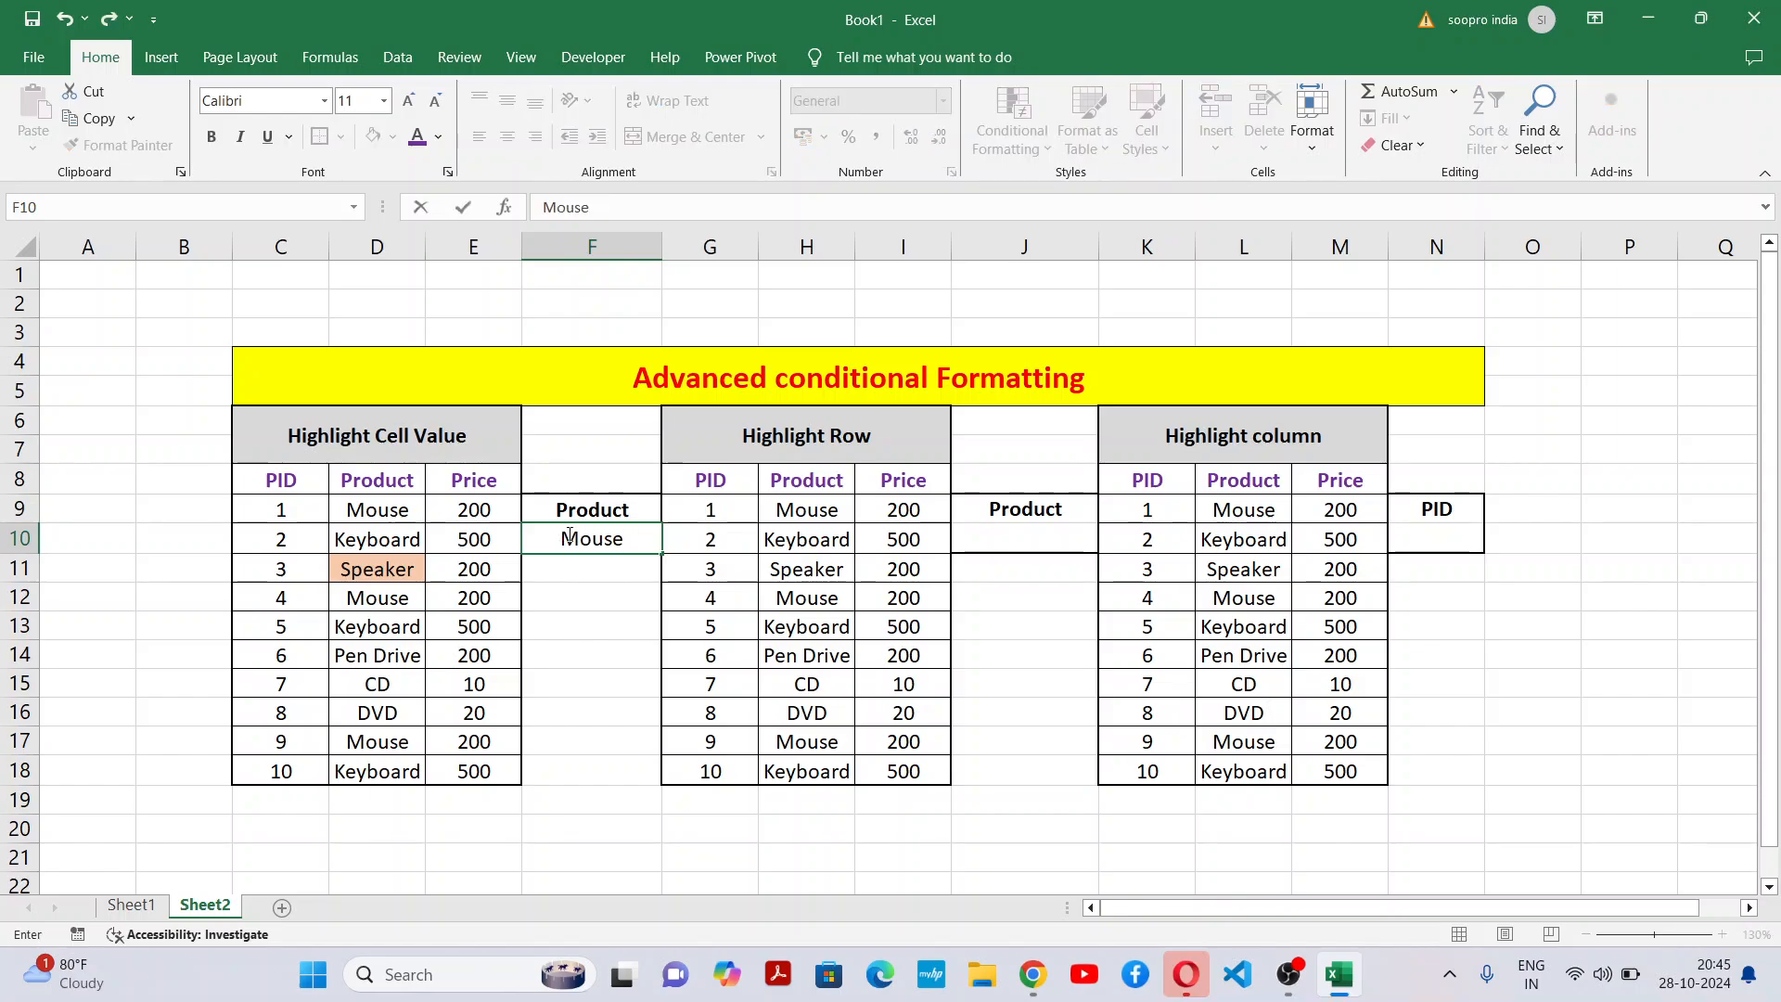
key(Return)
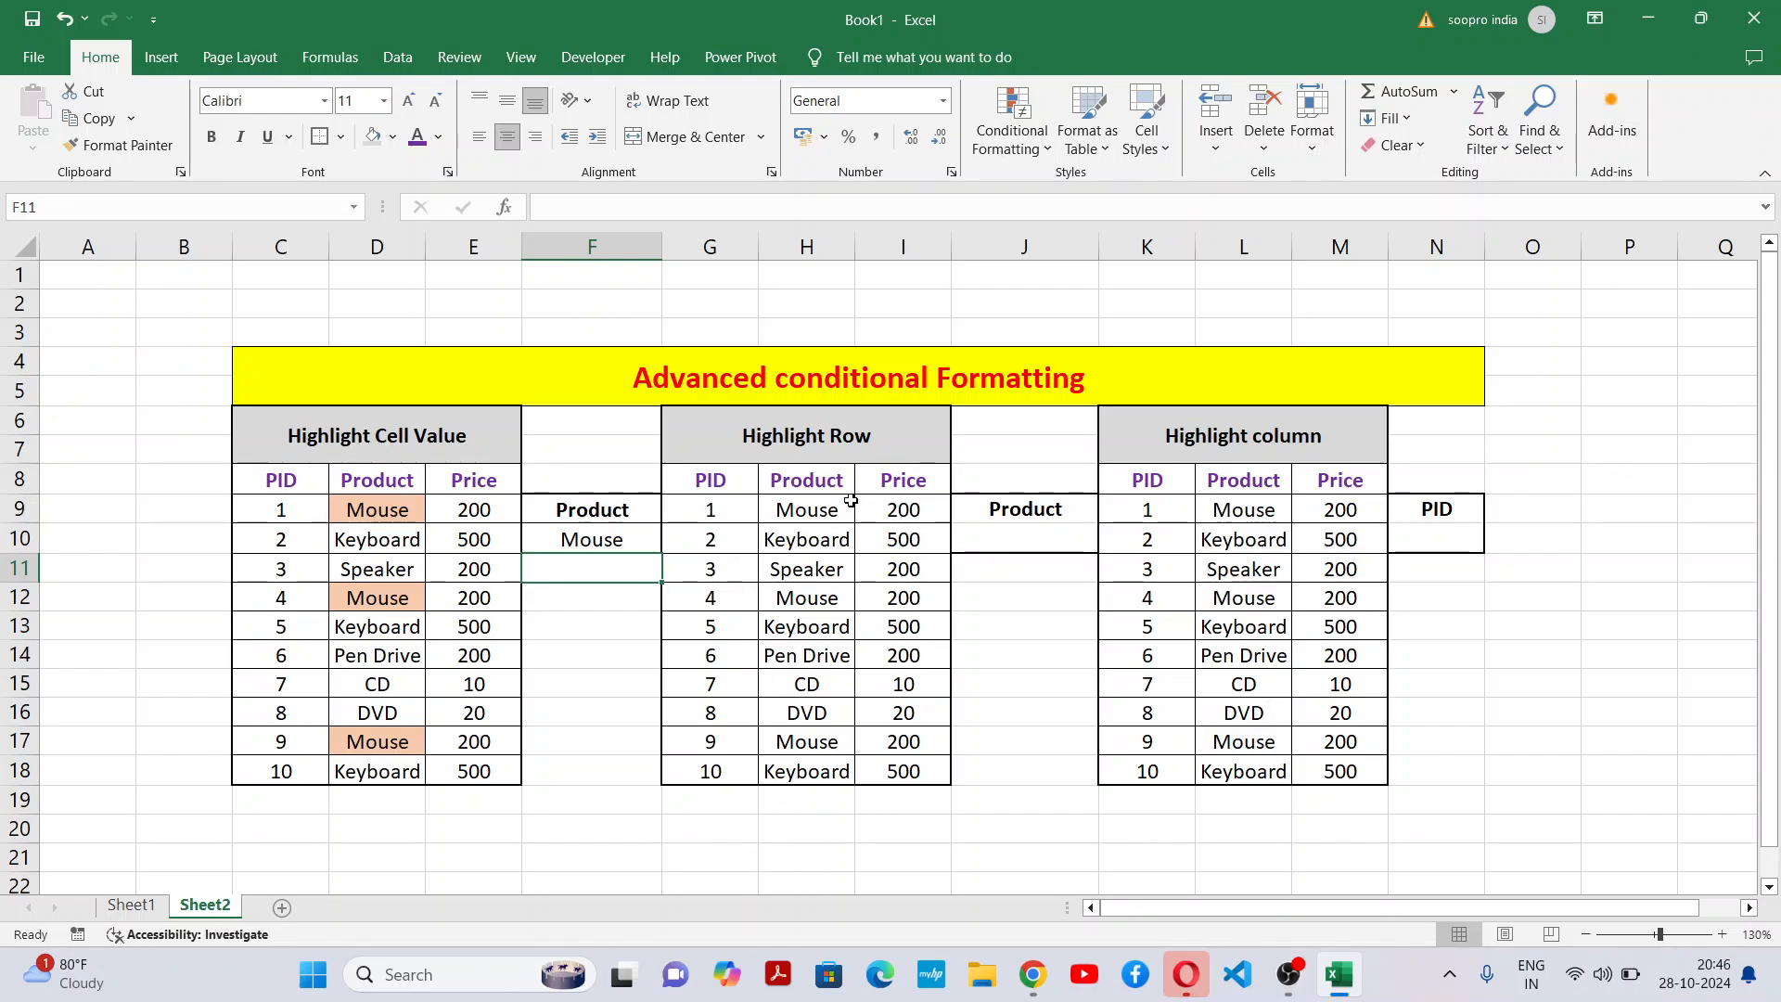
Start a formula-based conditional formatting rule for the Highlight Row table data in G9:I18.
mouse_move(708, 509)
mouse_down()
mouse_move(908, 620)
mouse_move(925, 769)
mouse_up()
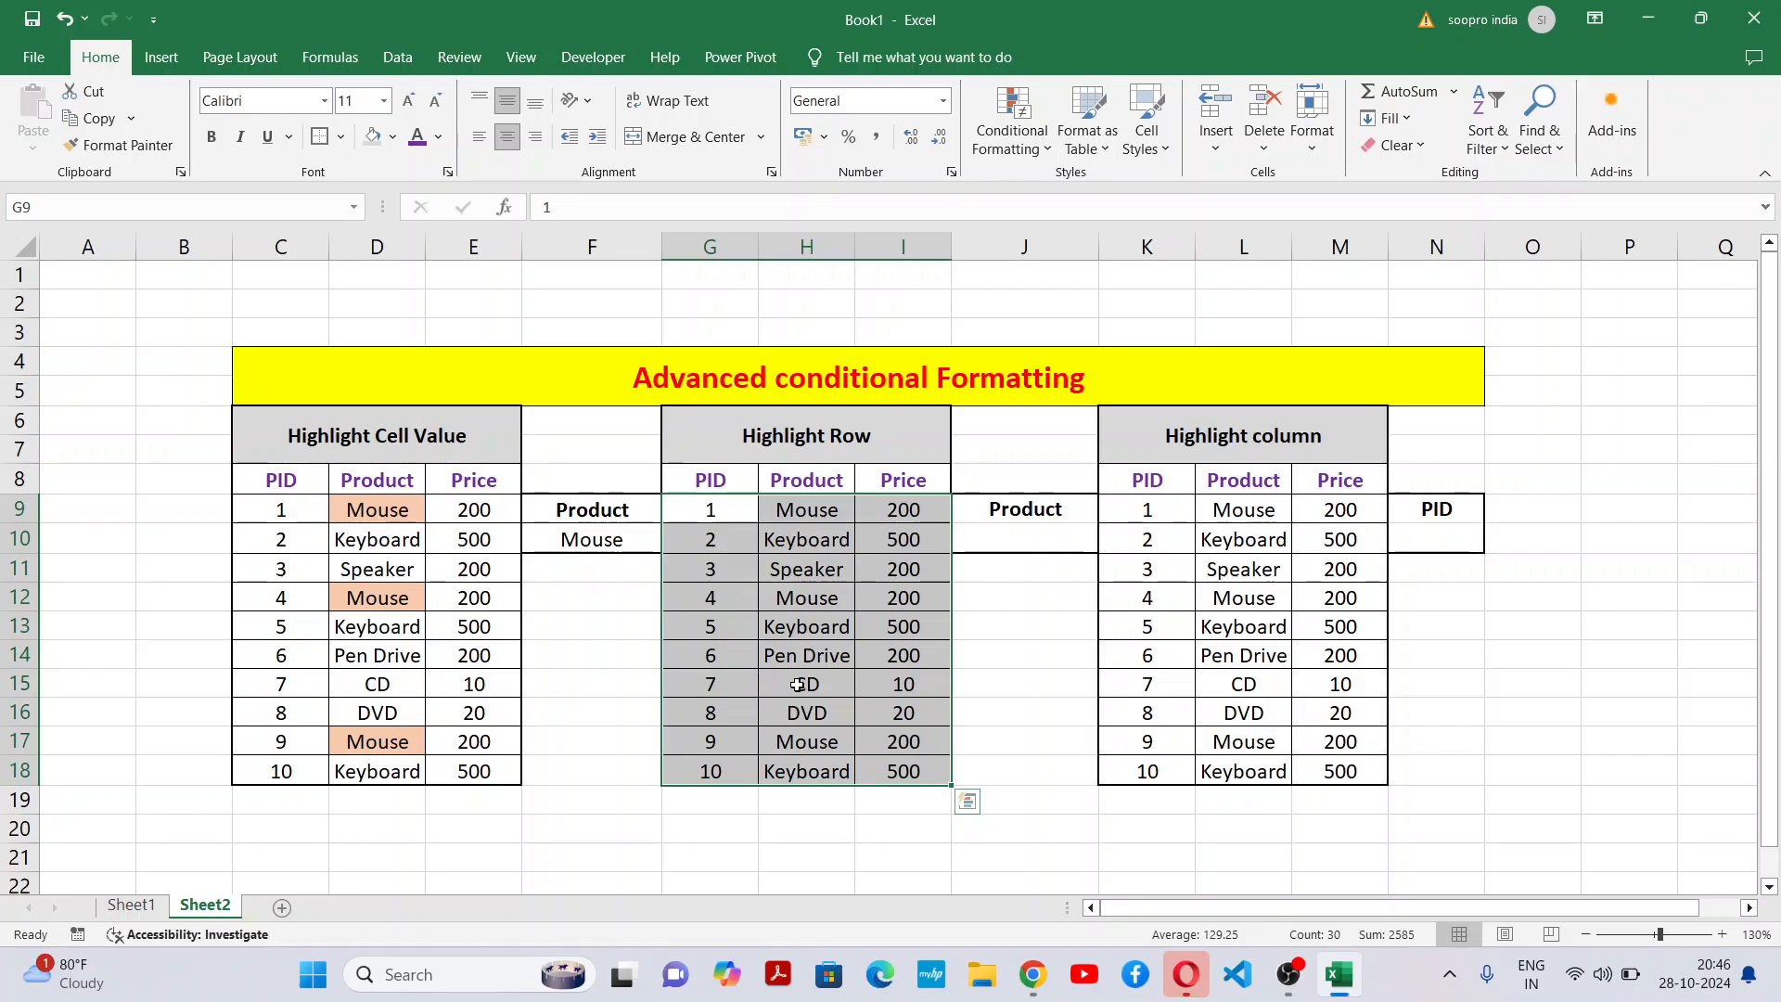
click(999, 139)
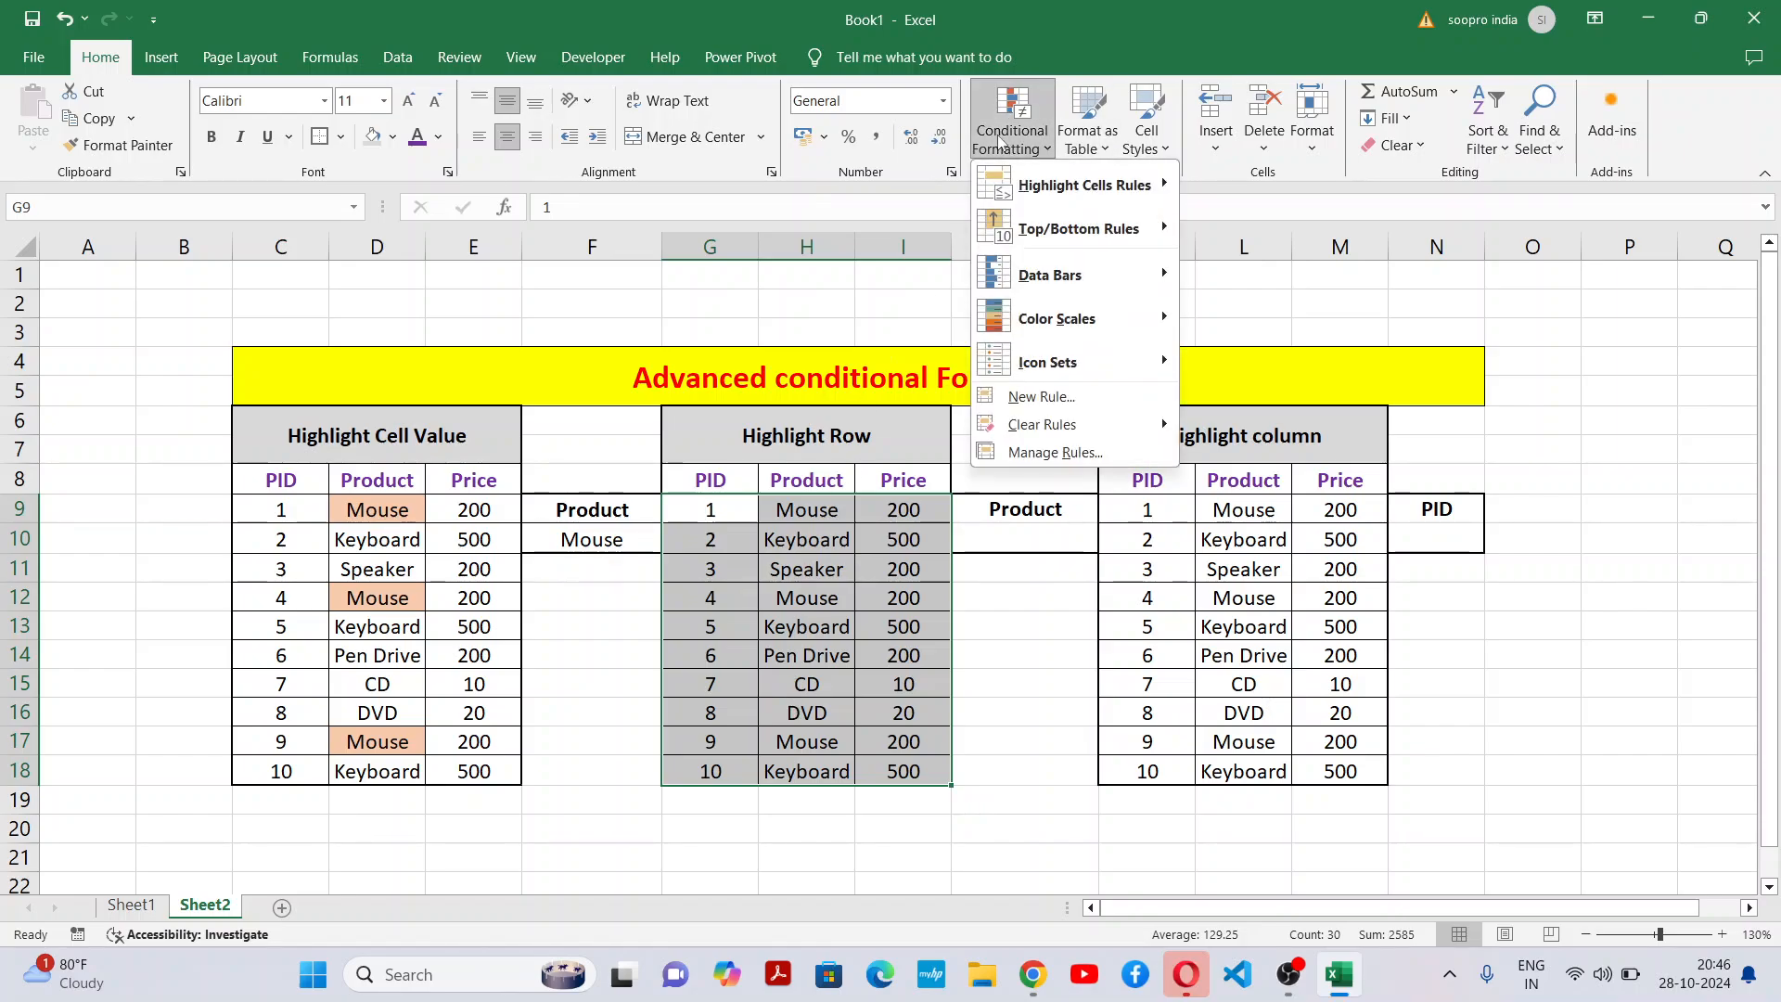
click(1035, 394)
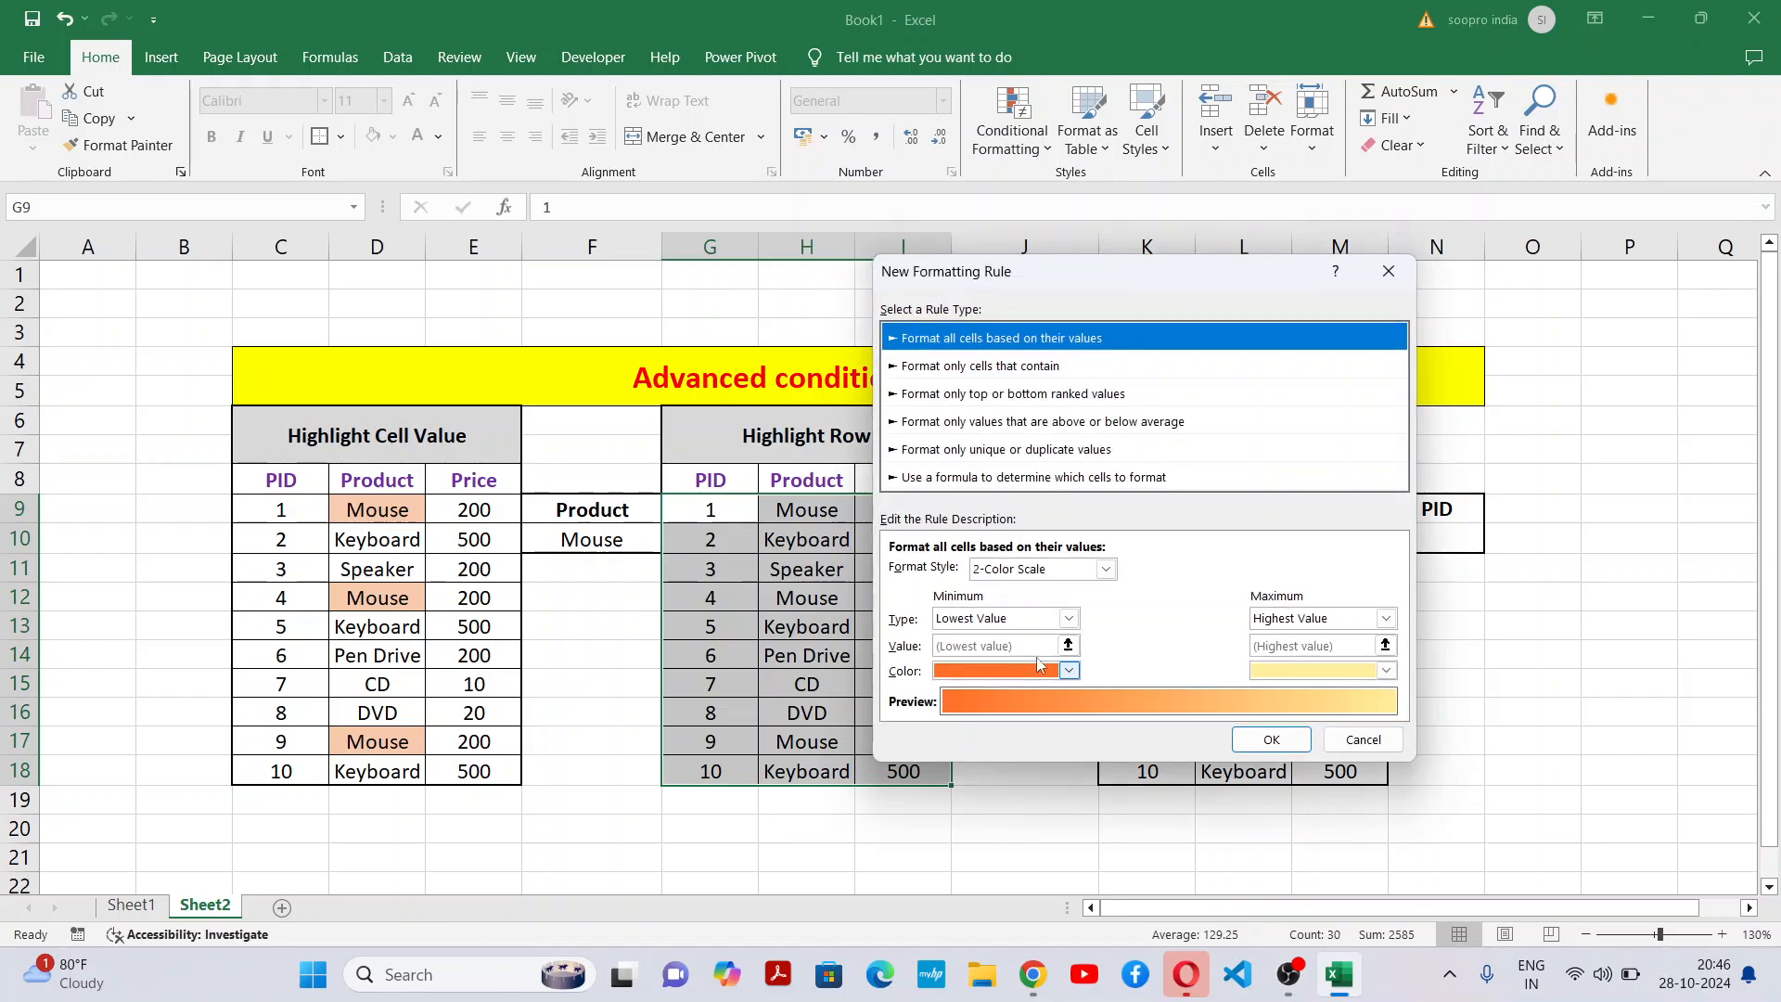
click(1090, 477)
Enter the rule formula =or($H9=$J$10), comparing the Highlight Row table's Product column with input cell J10.
click(1027, 571)
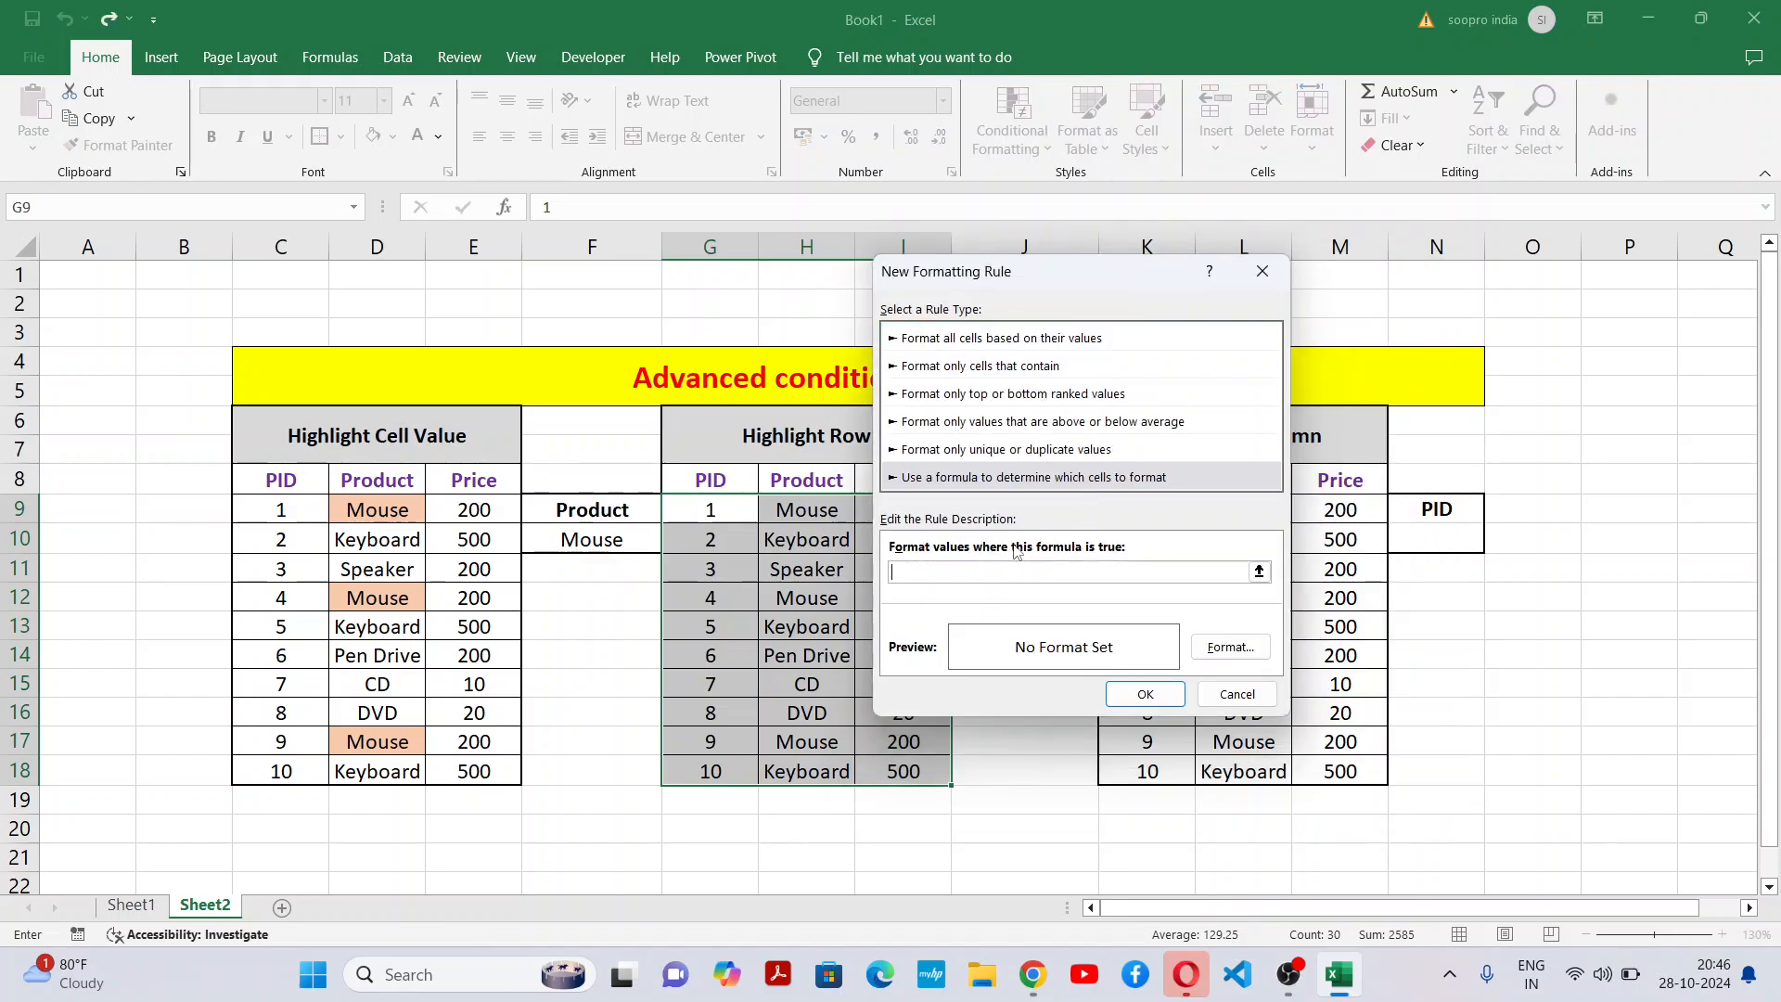
text(=or()
click(805, 511)
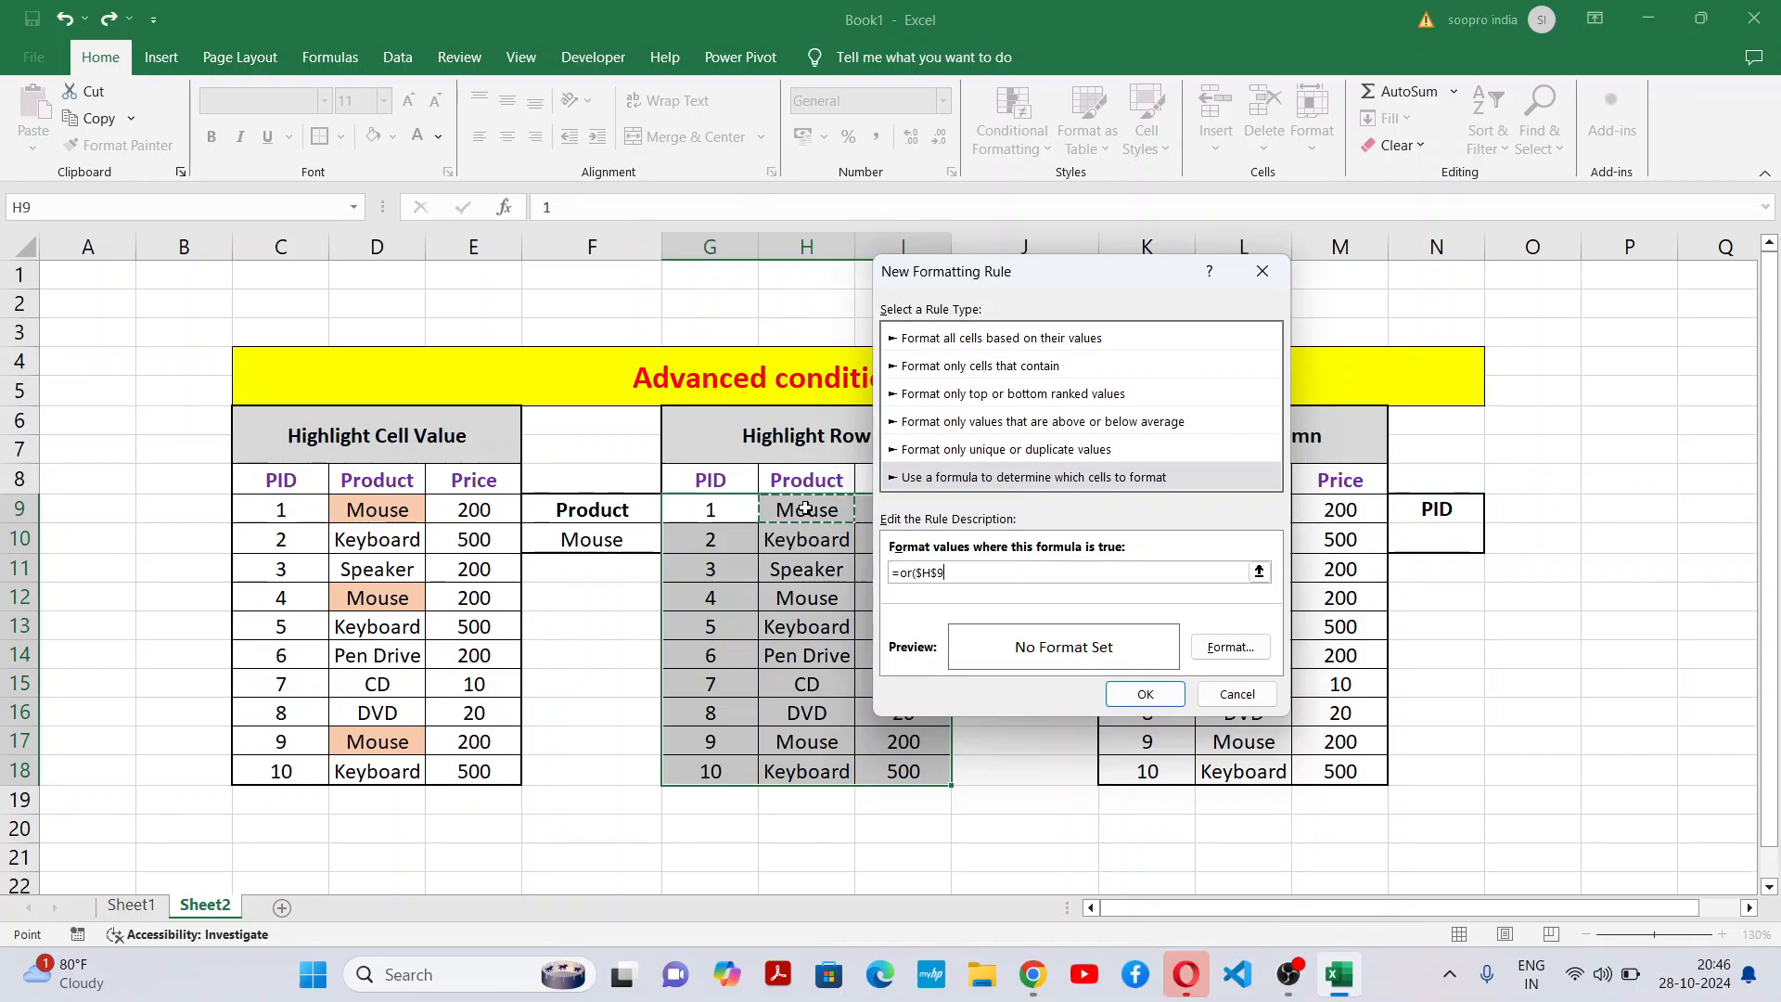
drag(1091, 278, 1499, 332)
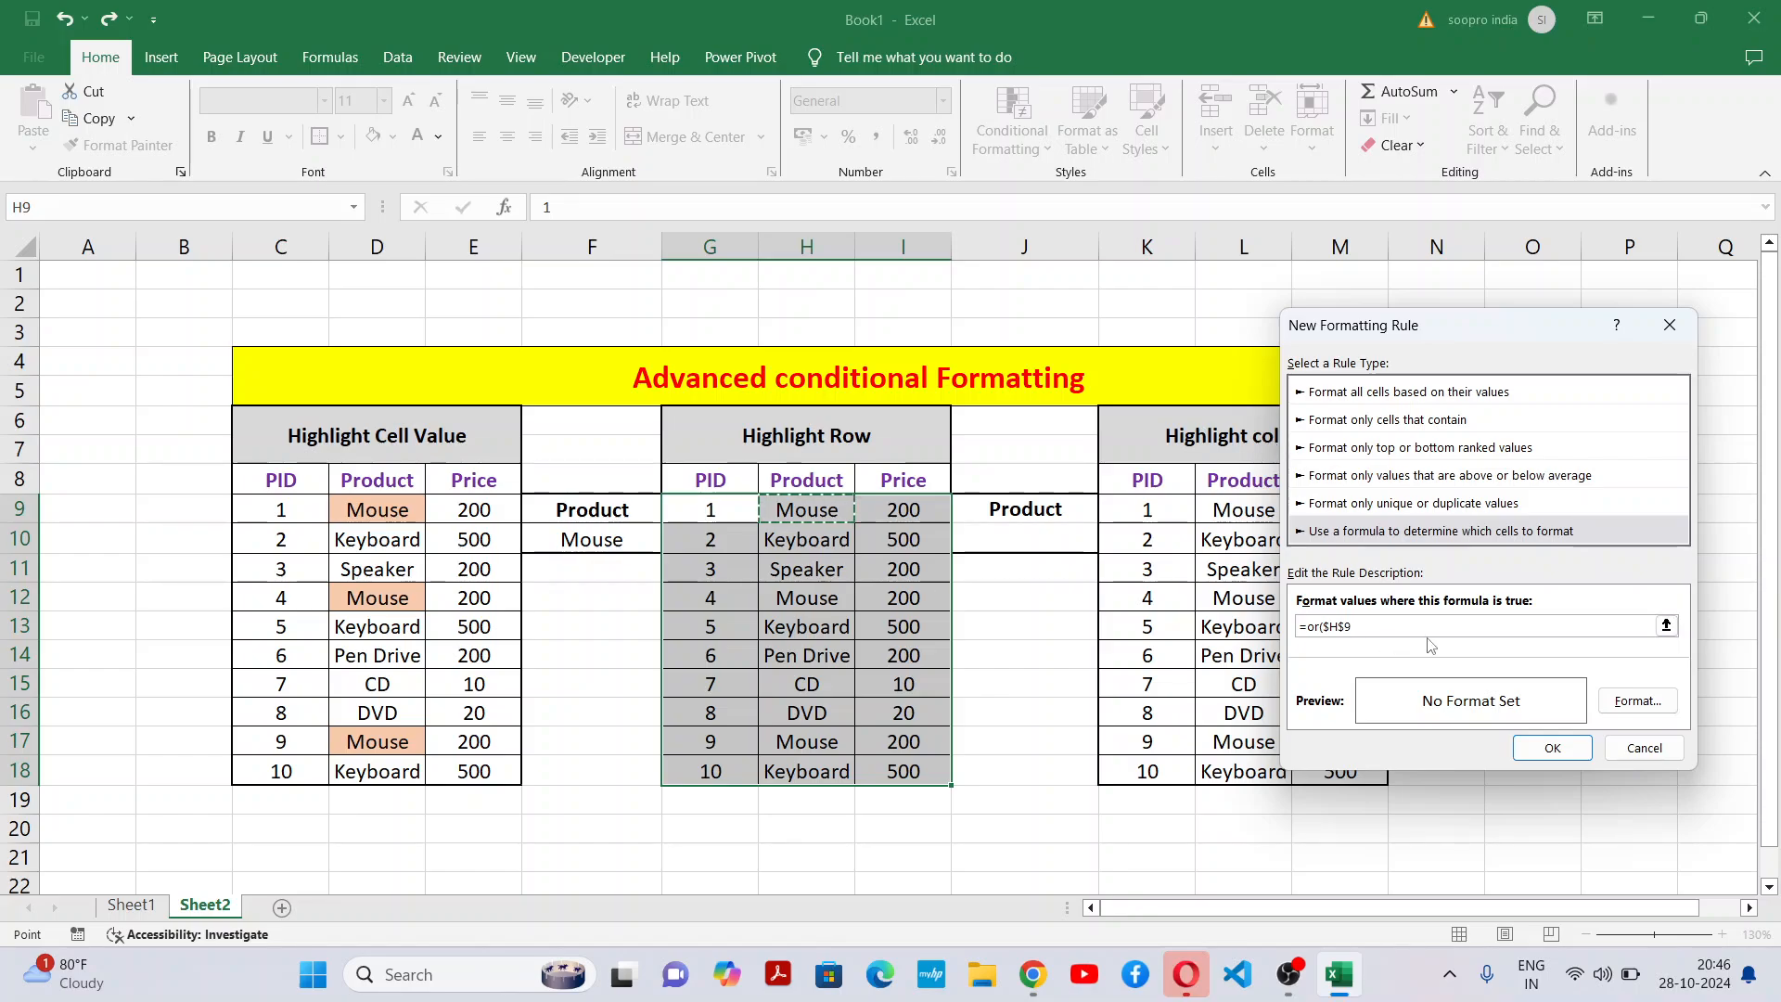
text(=)
click(1028, 545)
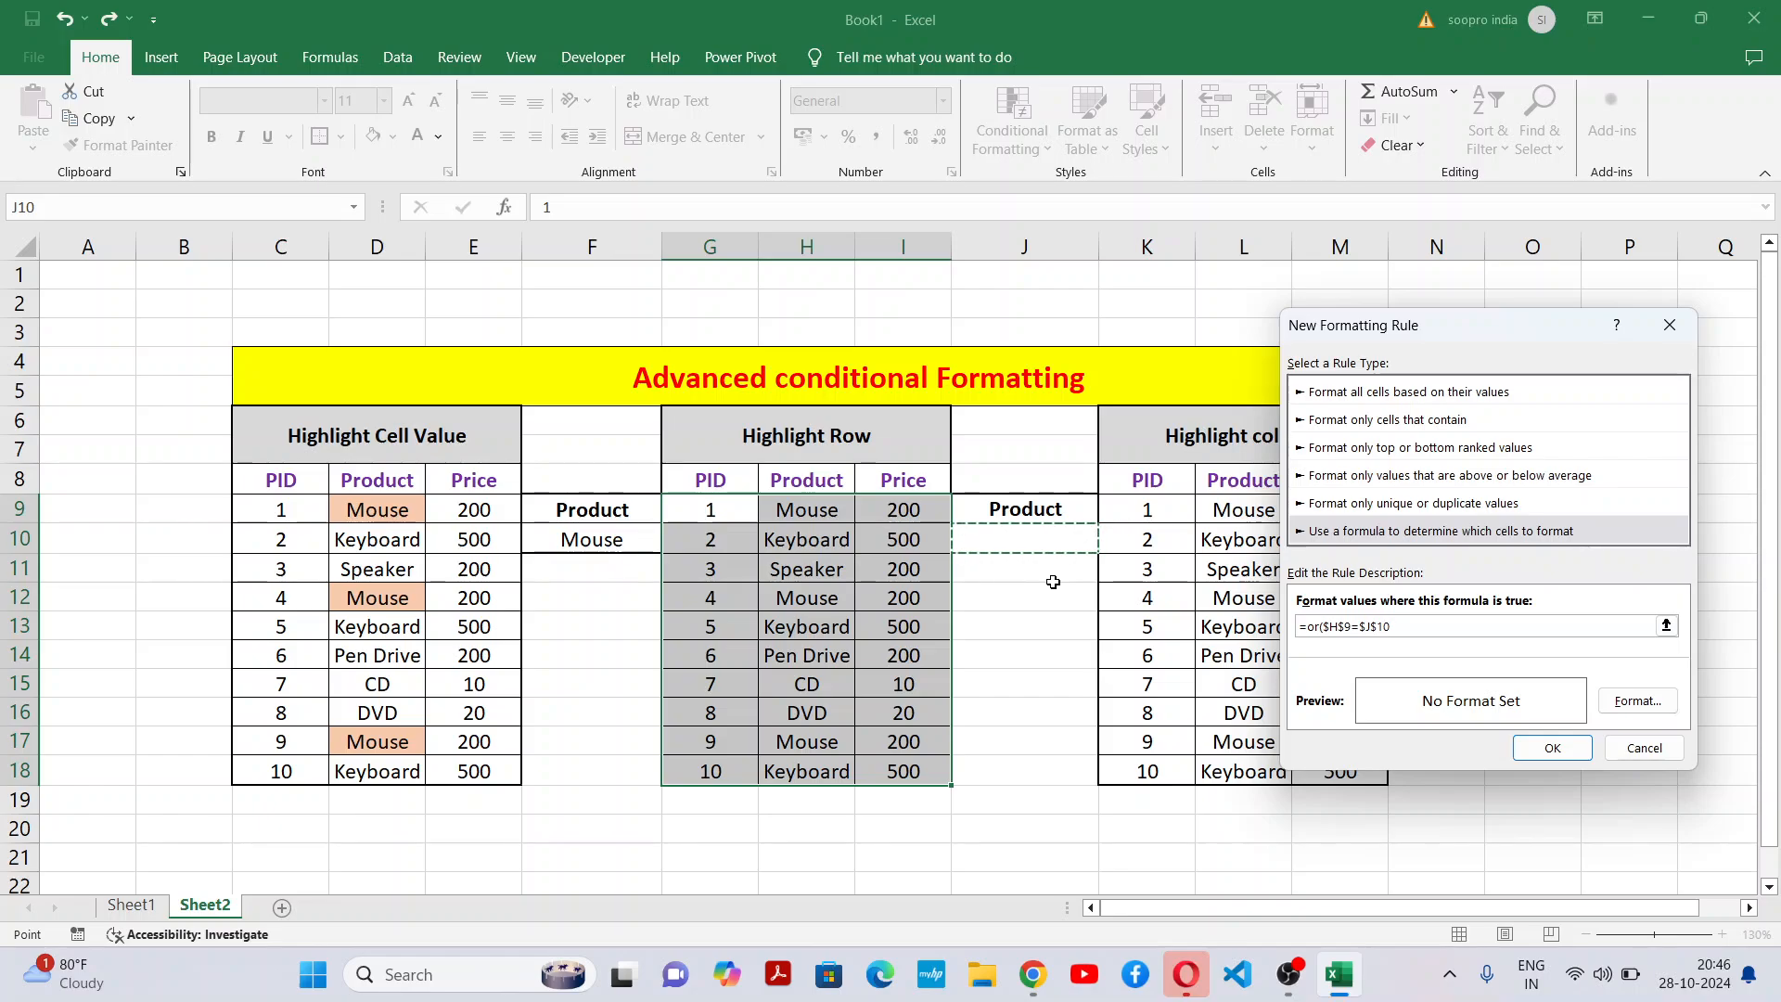
text())
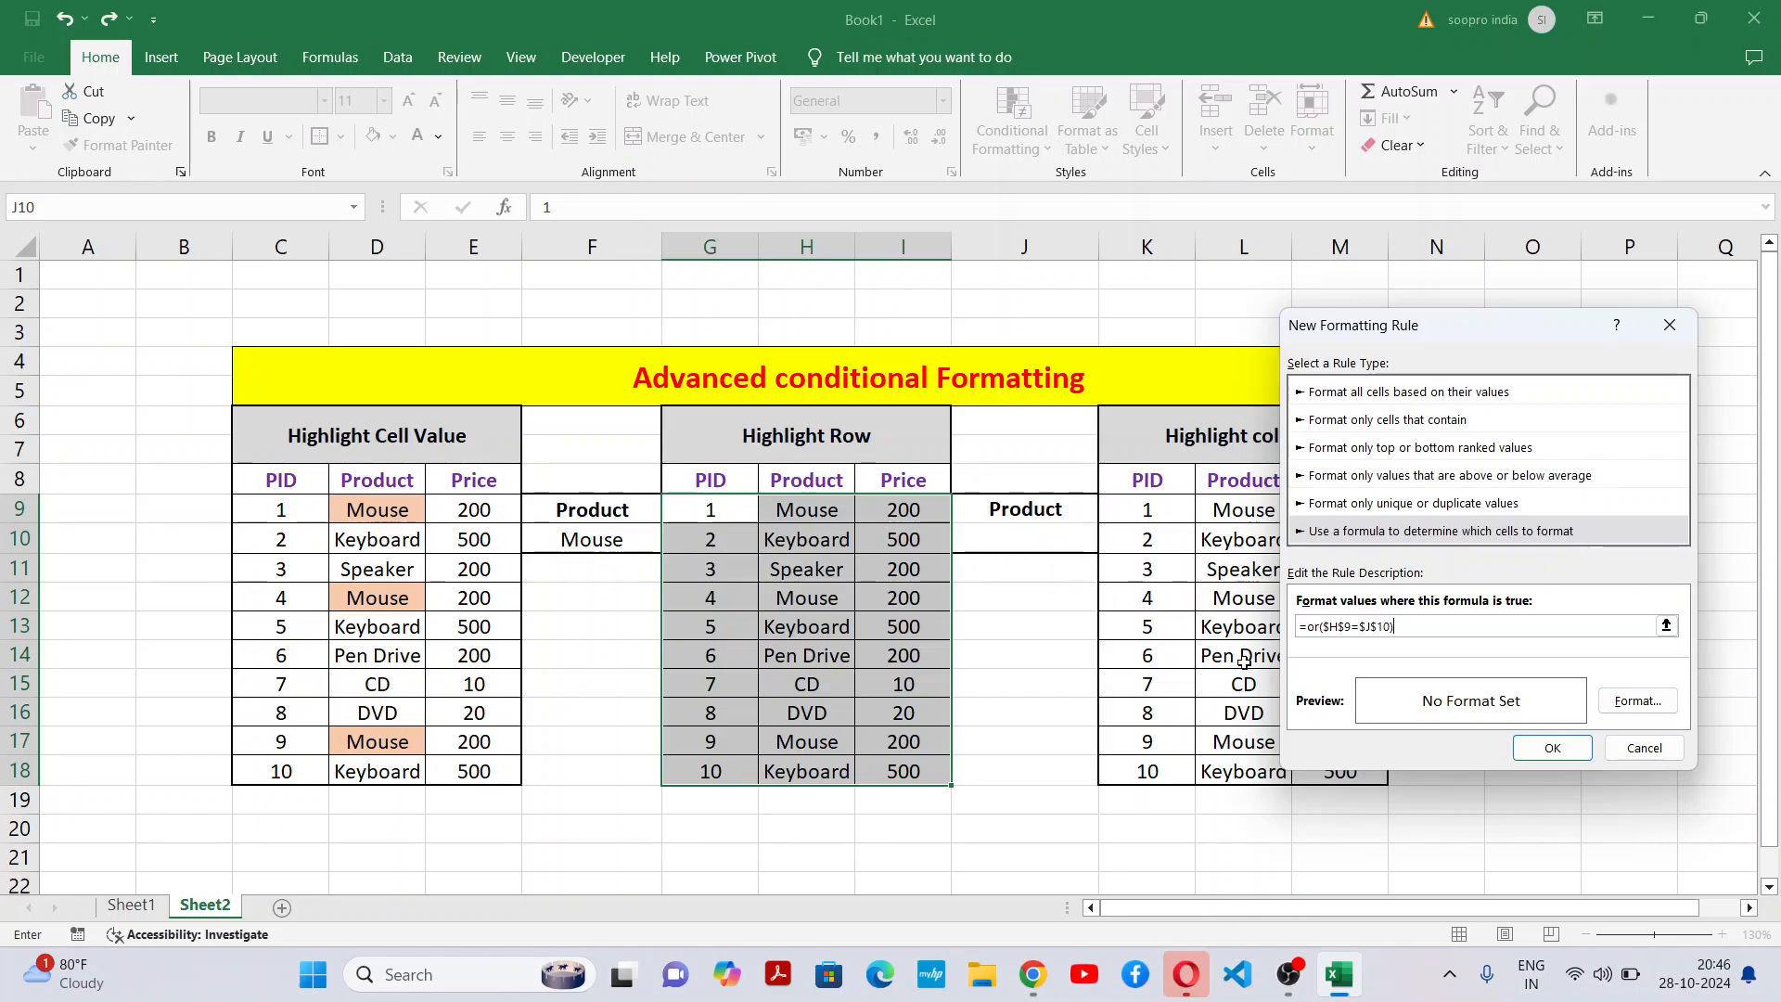
click(1345, 628)
key(BackSpace)
Give the Highlight Row rule a light blue fill and apply it to the table data.
click(1638, 702)
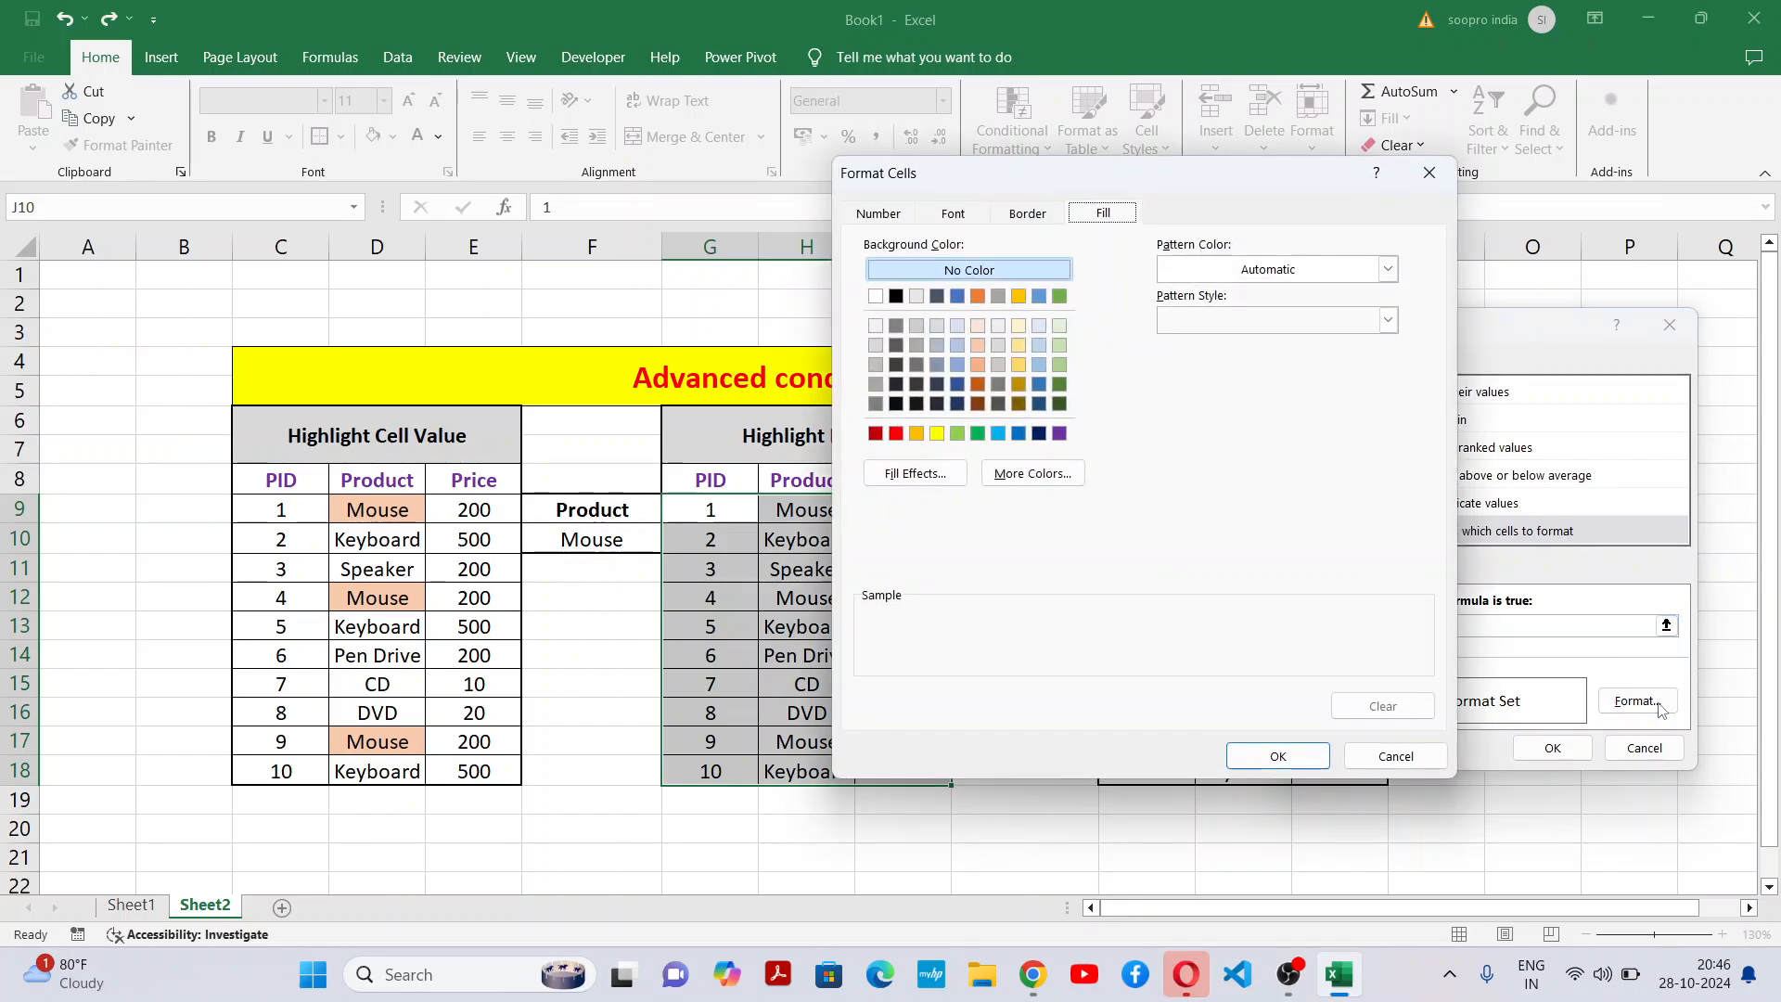
click(1039, 344)
click(1248, 756)
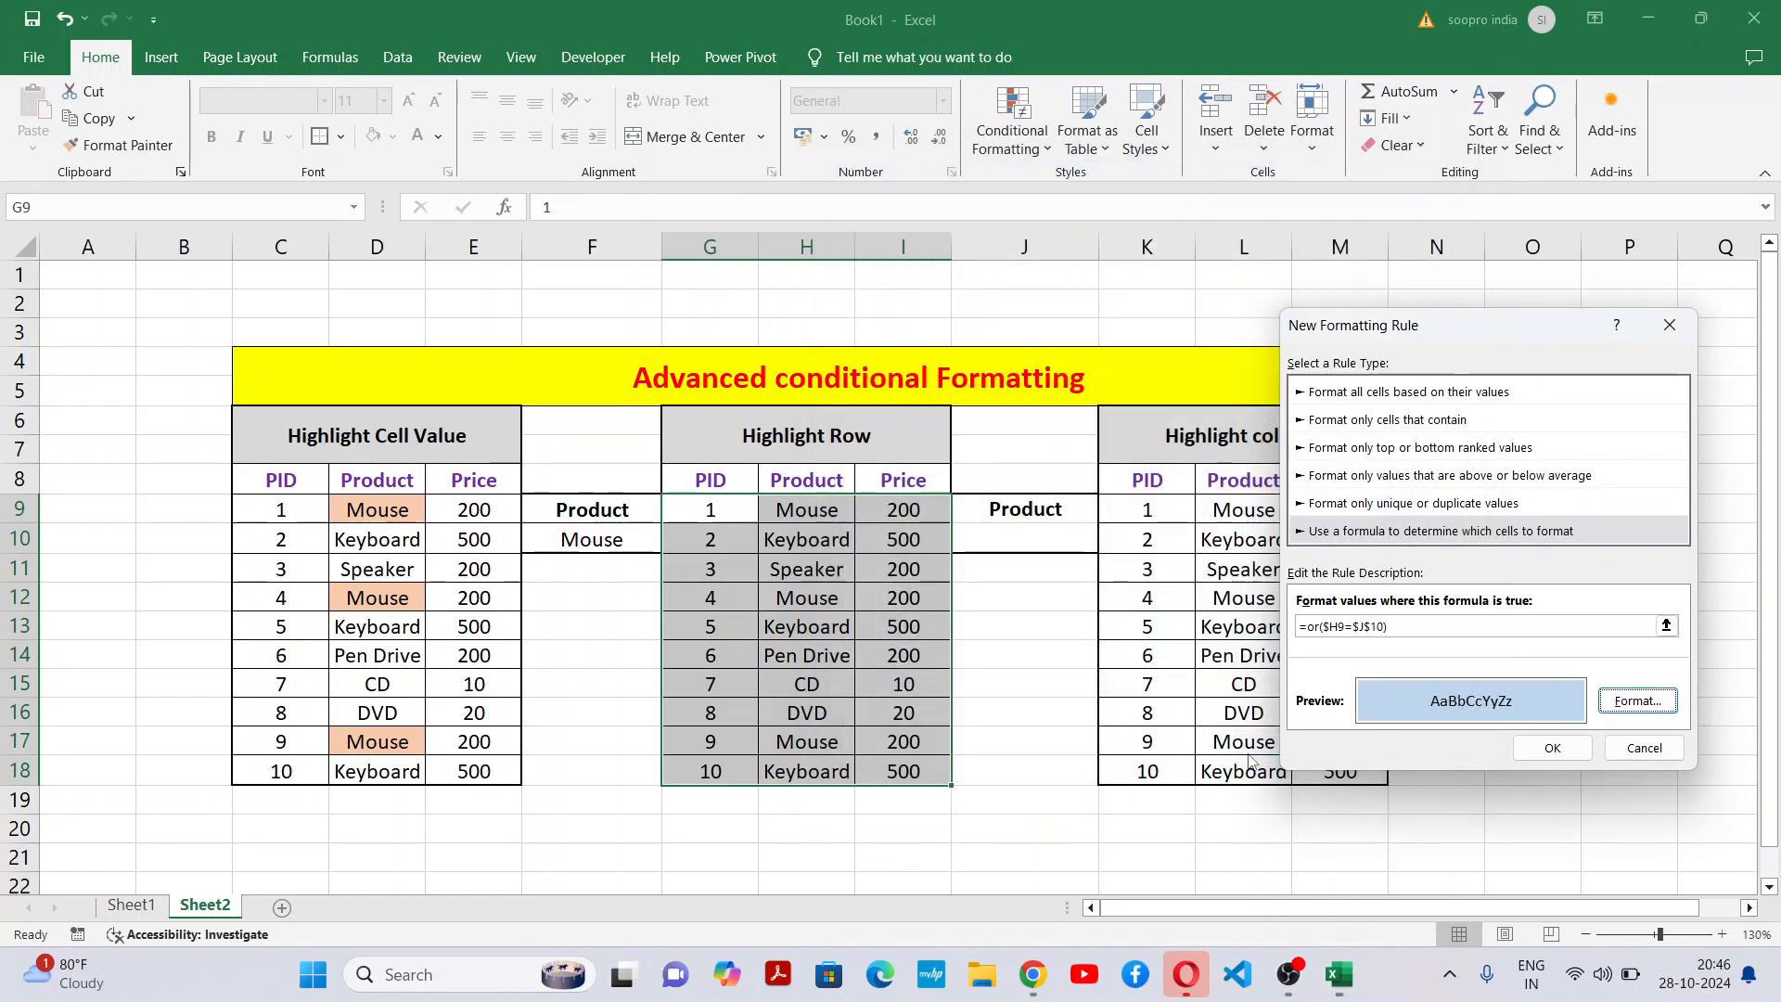
click(1553, 749)
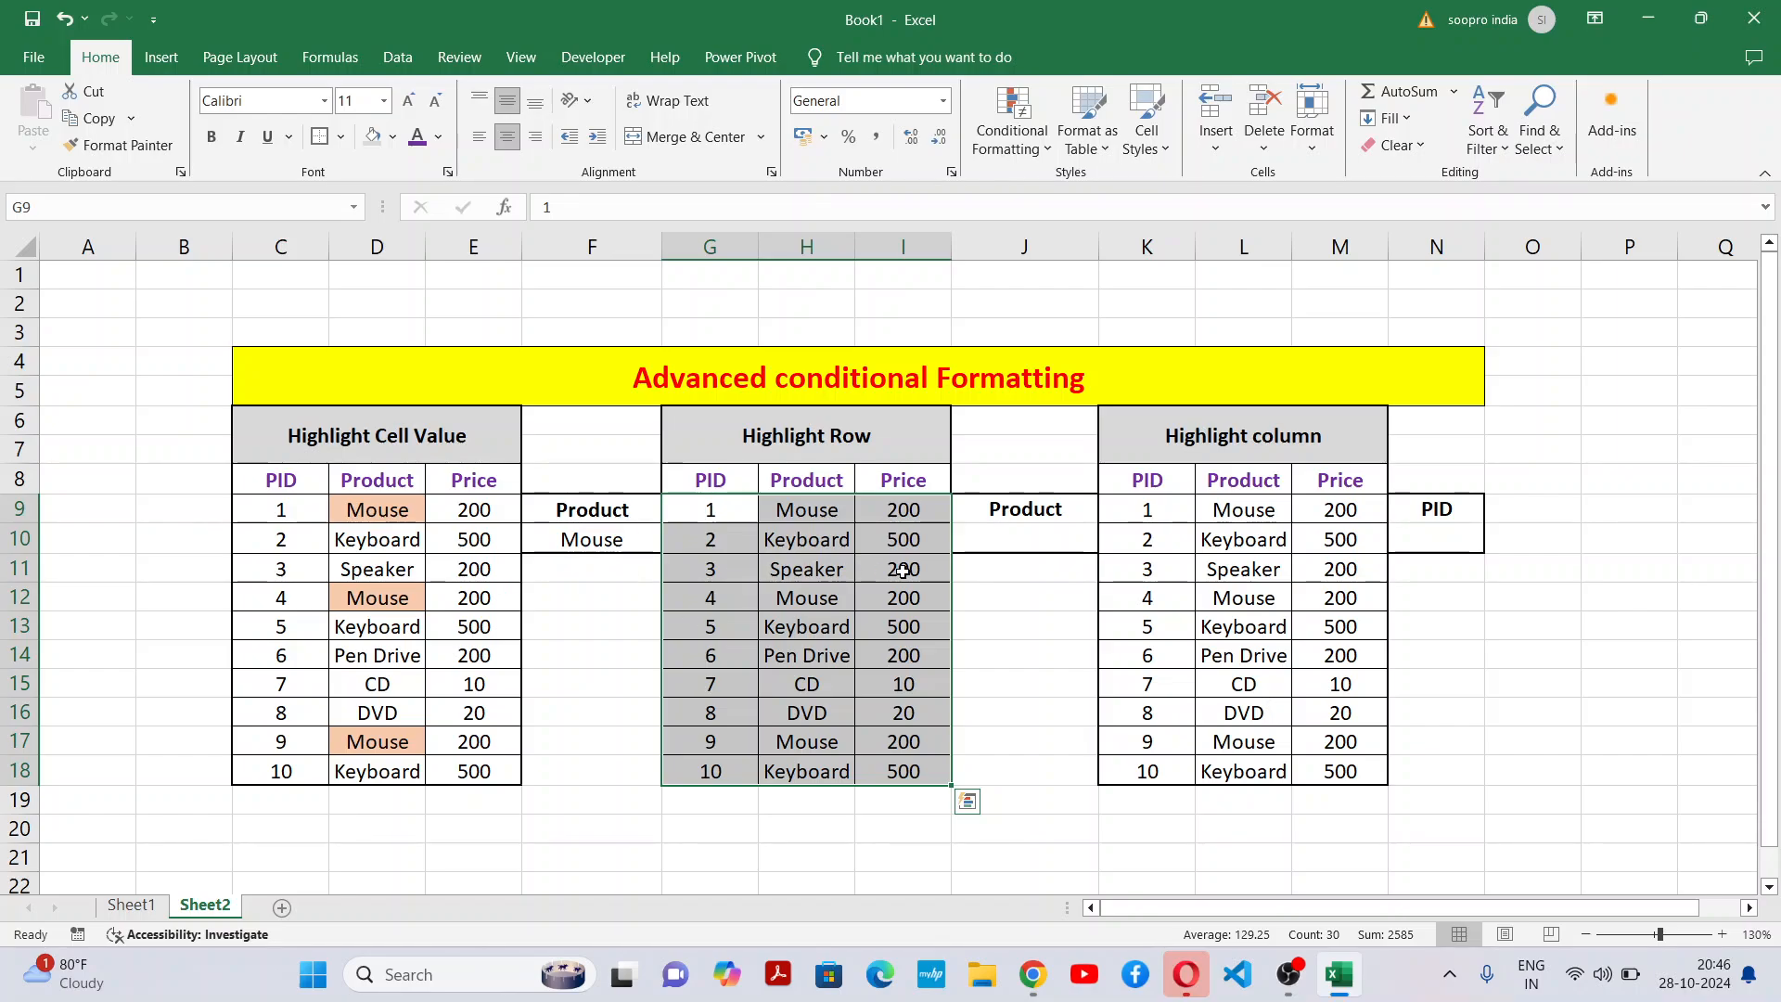
Test the row highlighting by entering Mouse and then Keyboard in input cell J10.
click(1004, 542)
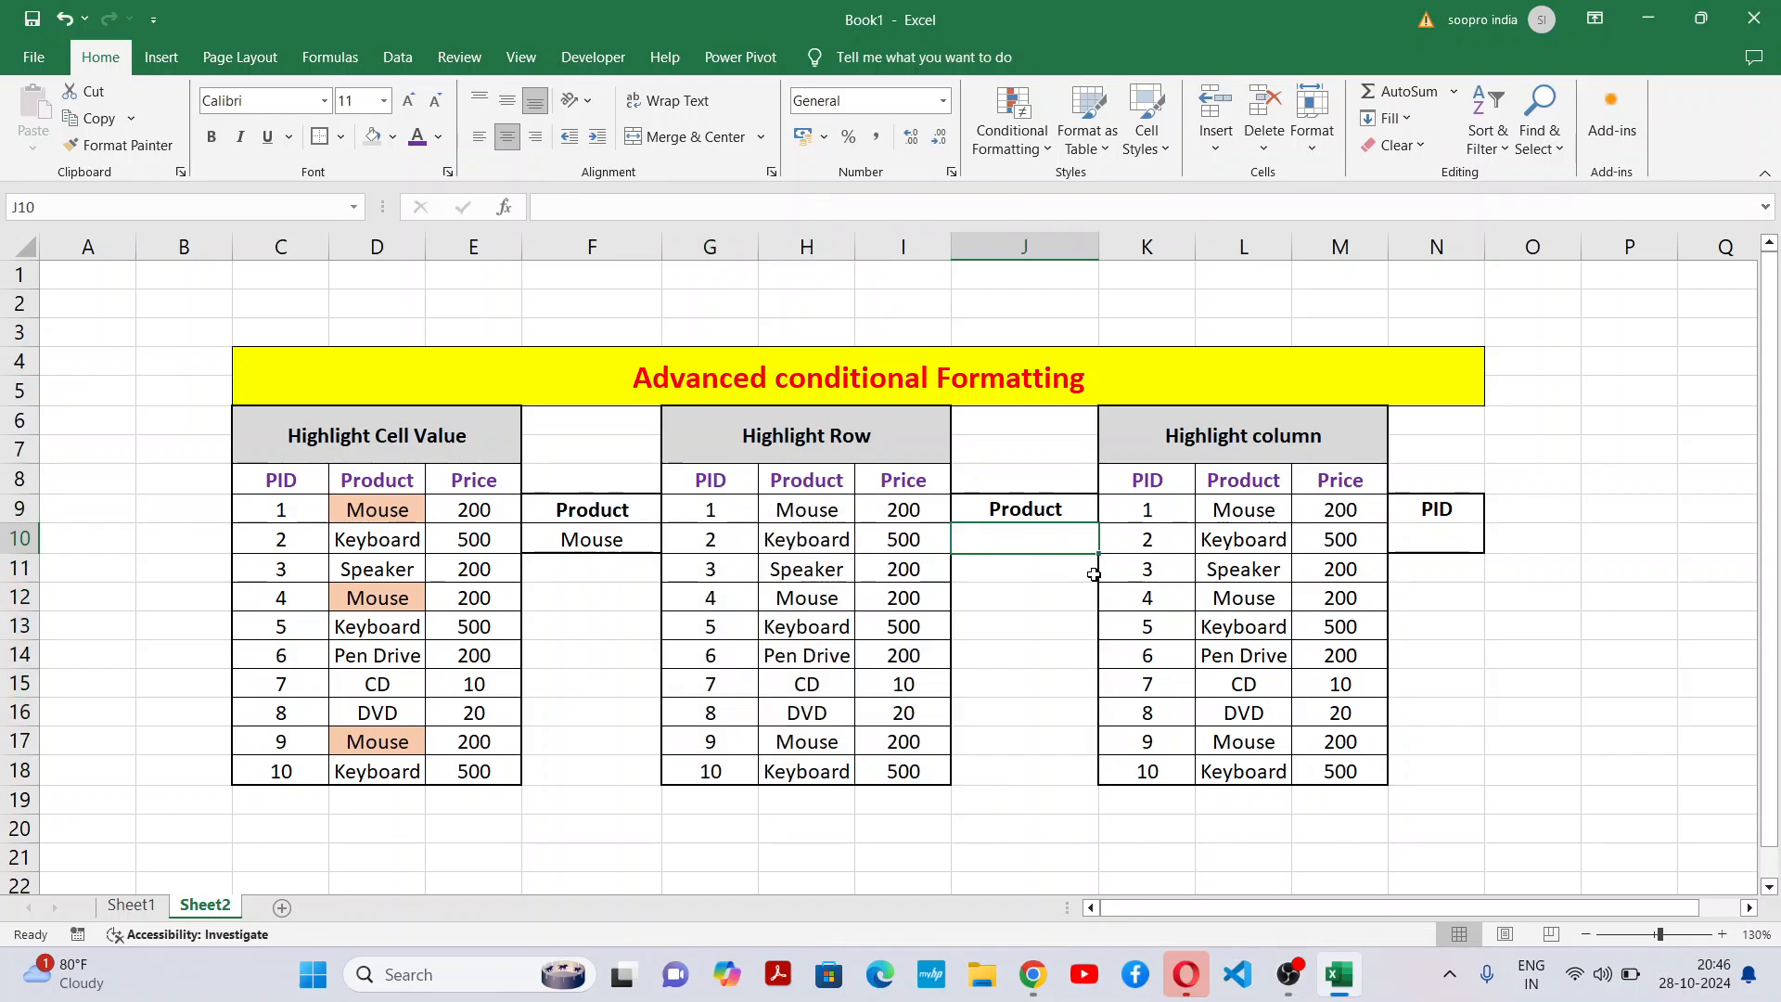
text(Mous)
text(e)
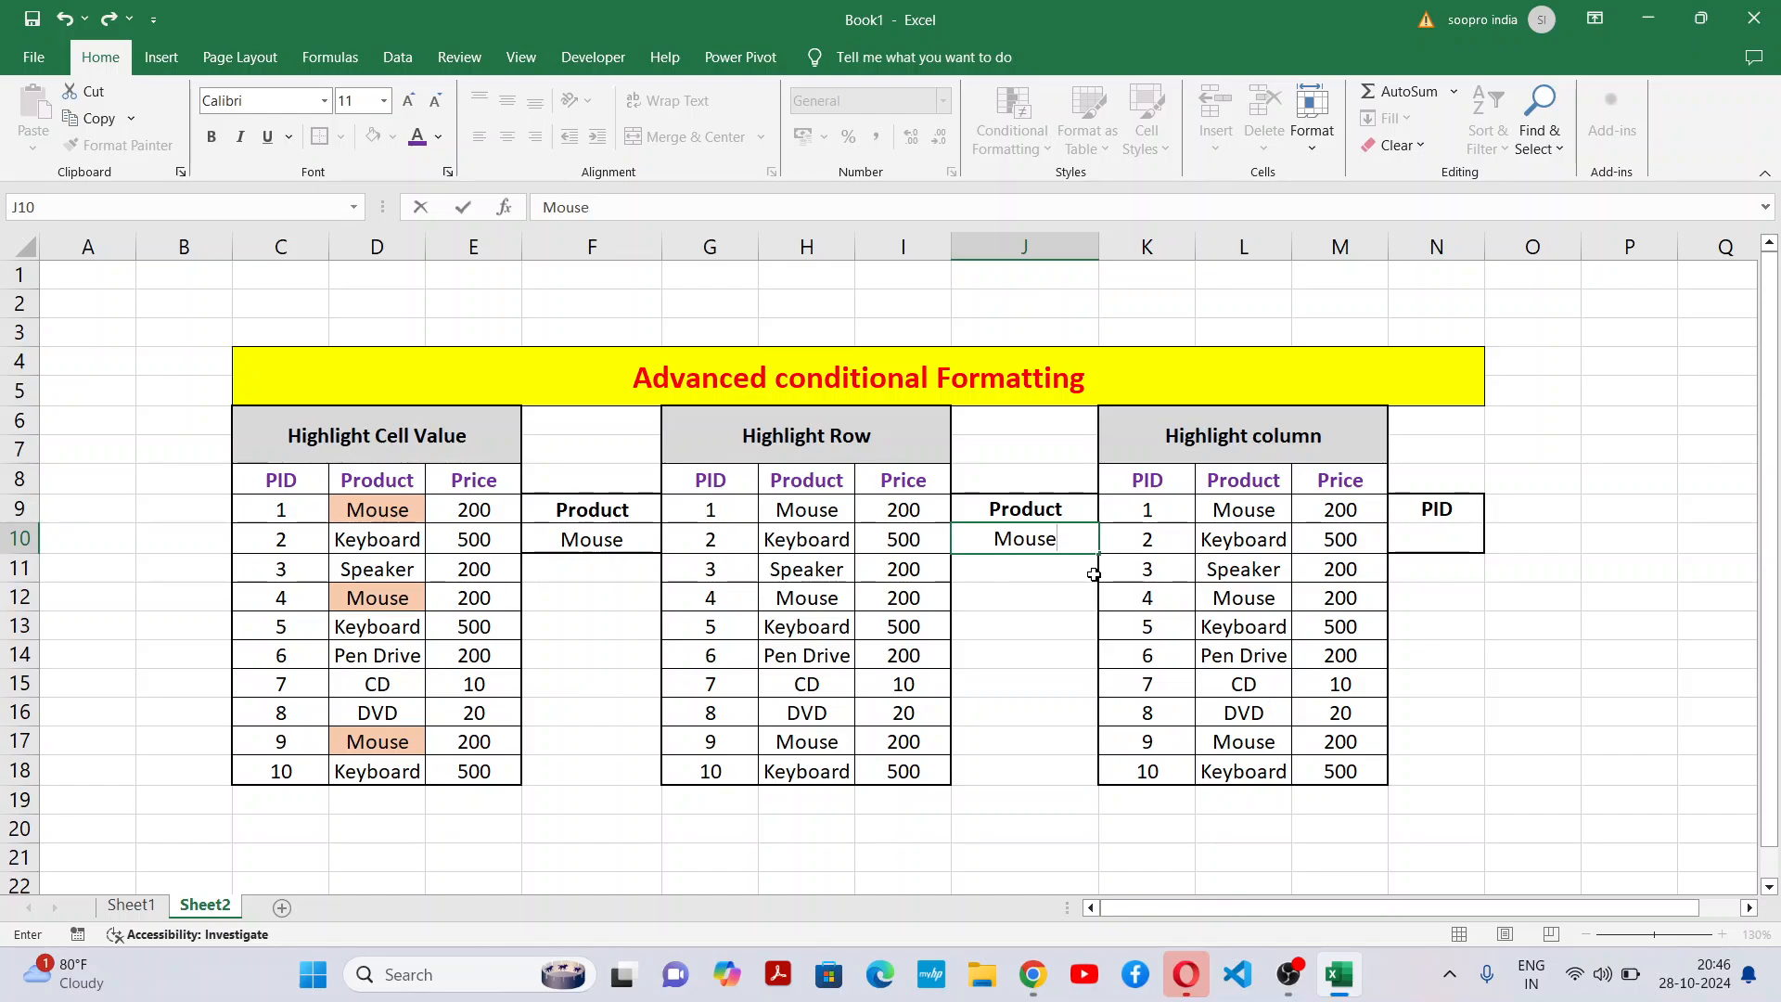
key(Return)
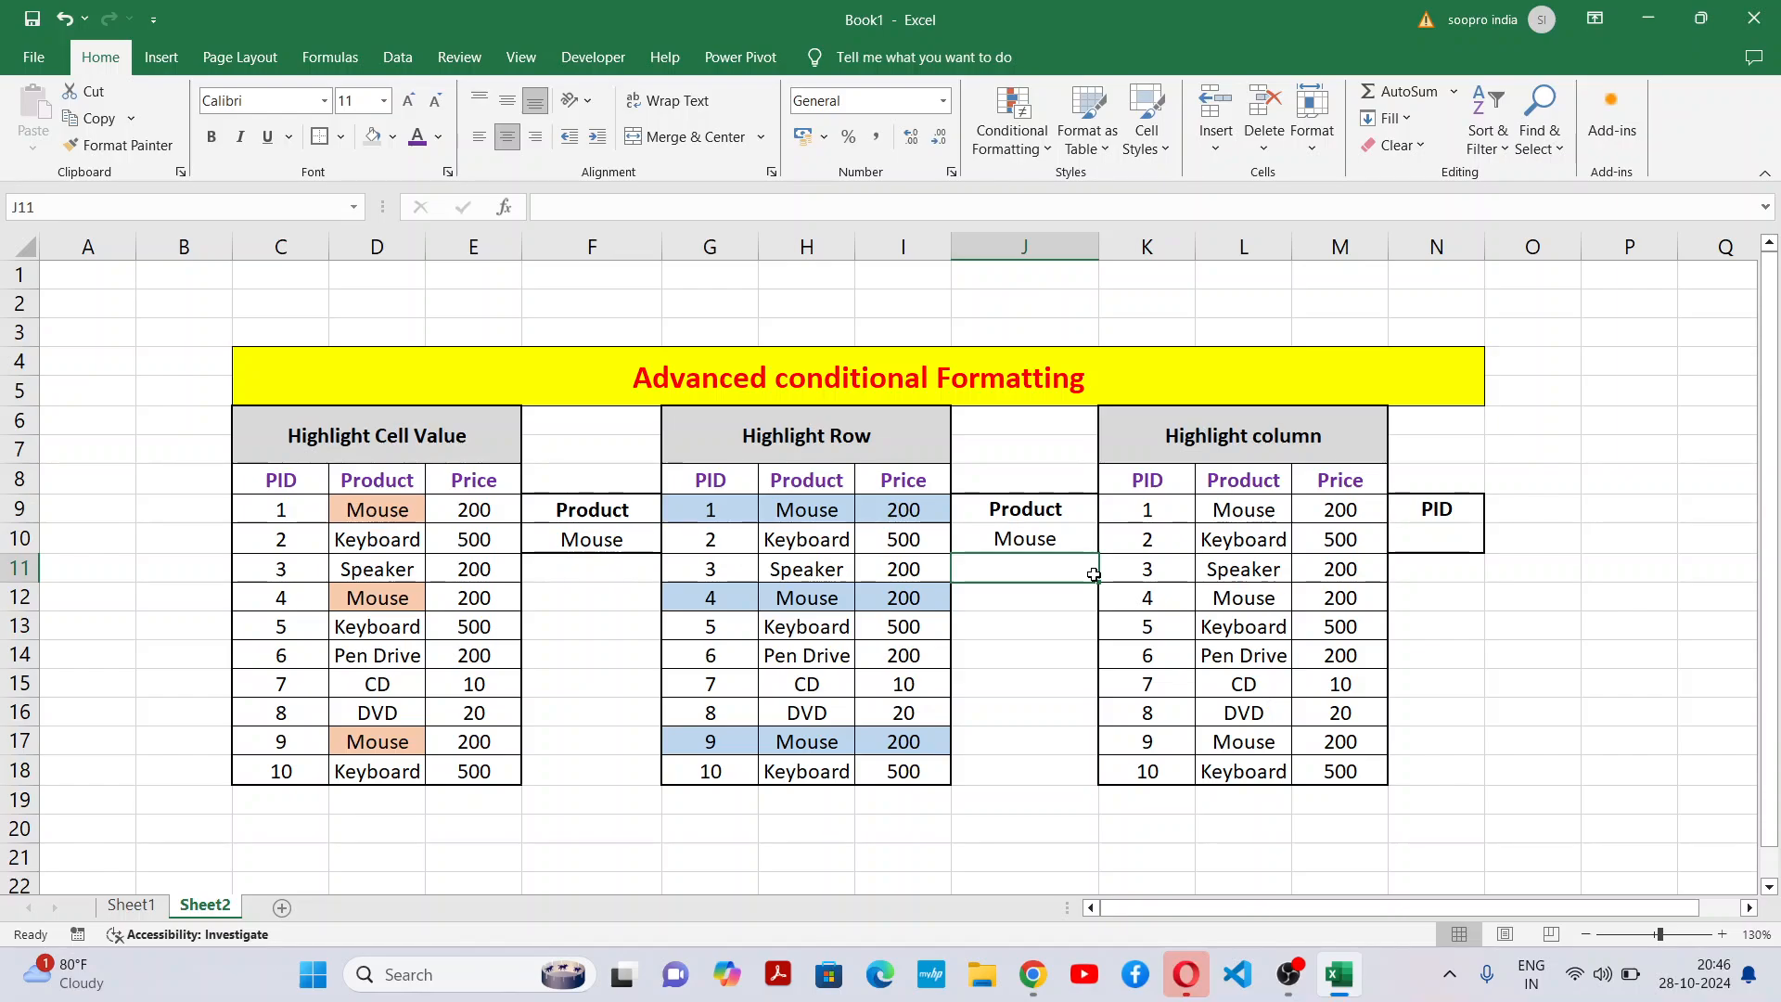
key(Up)
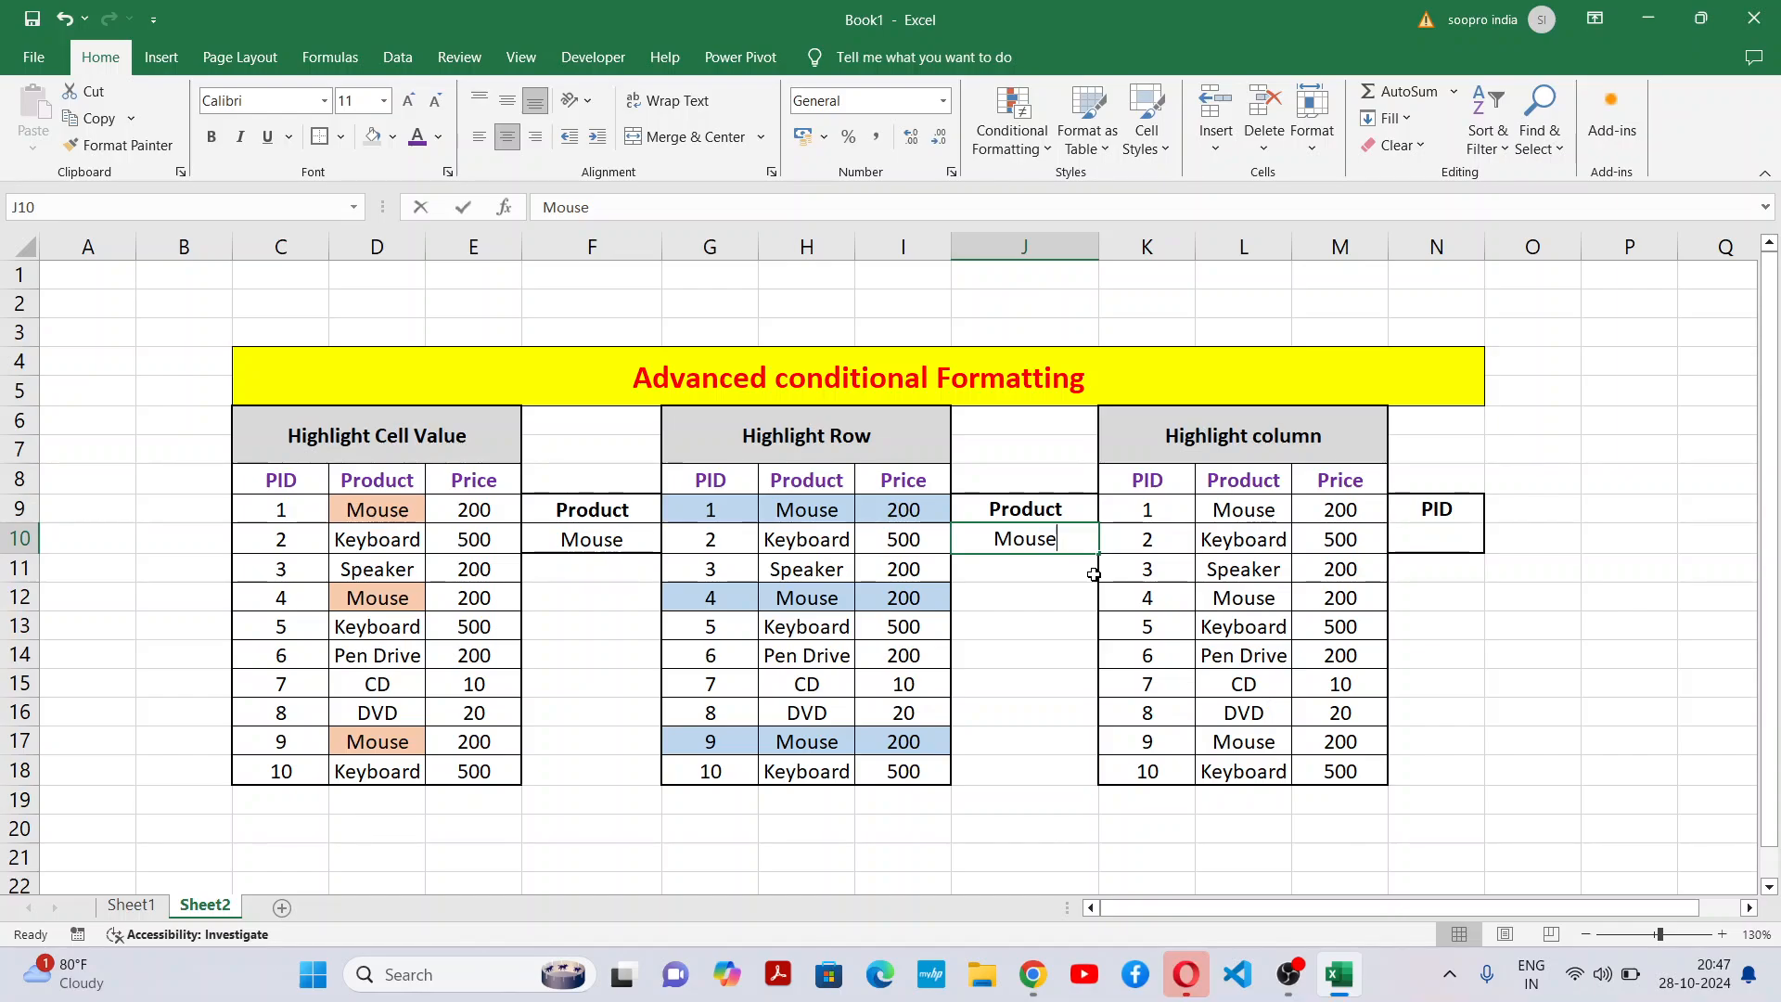
text(Keyboard)
key(Return)
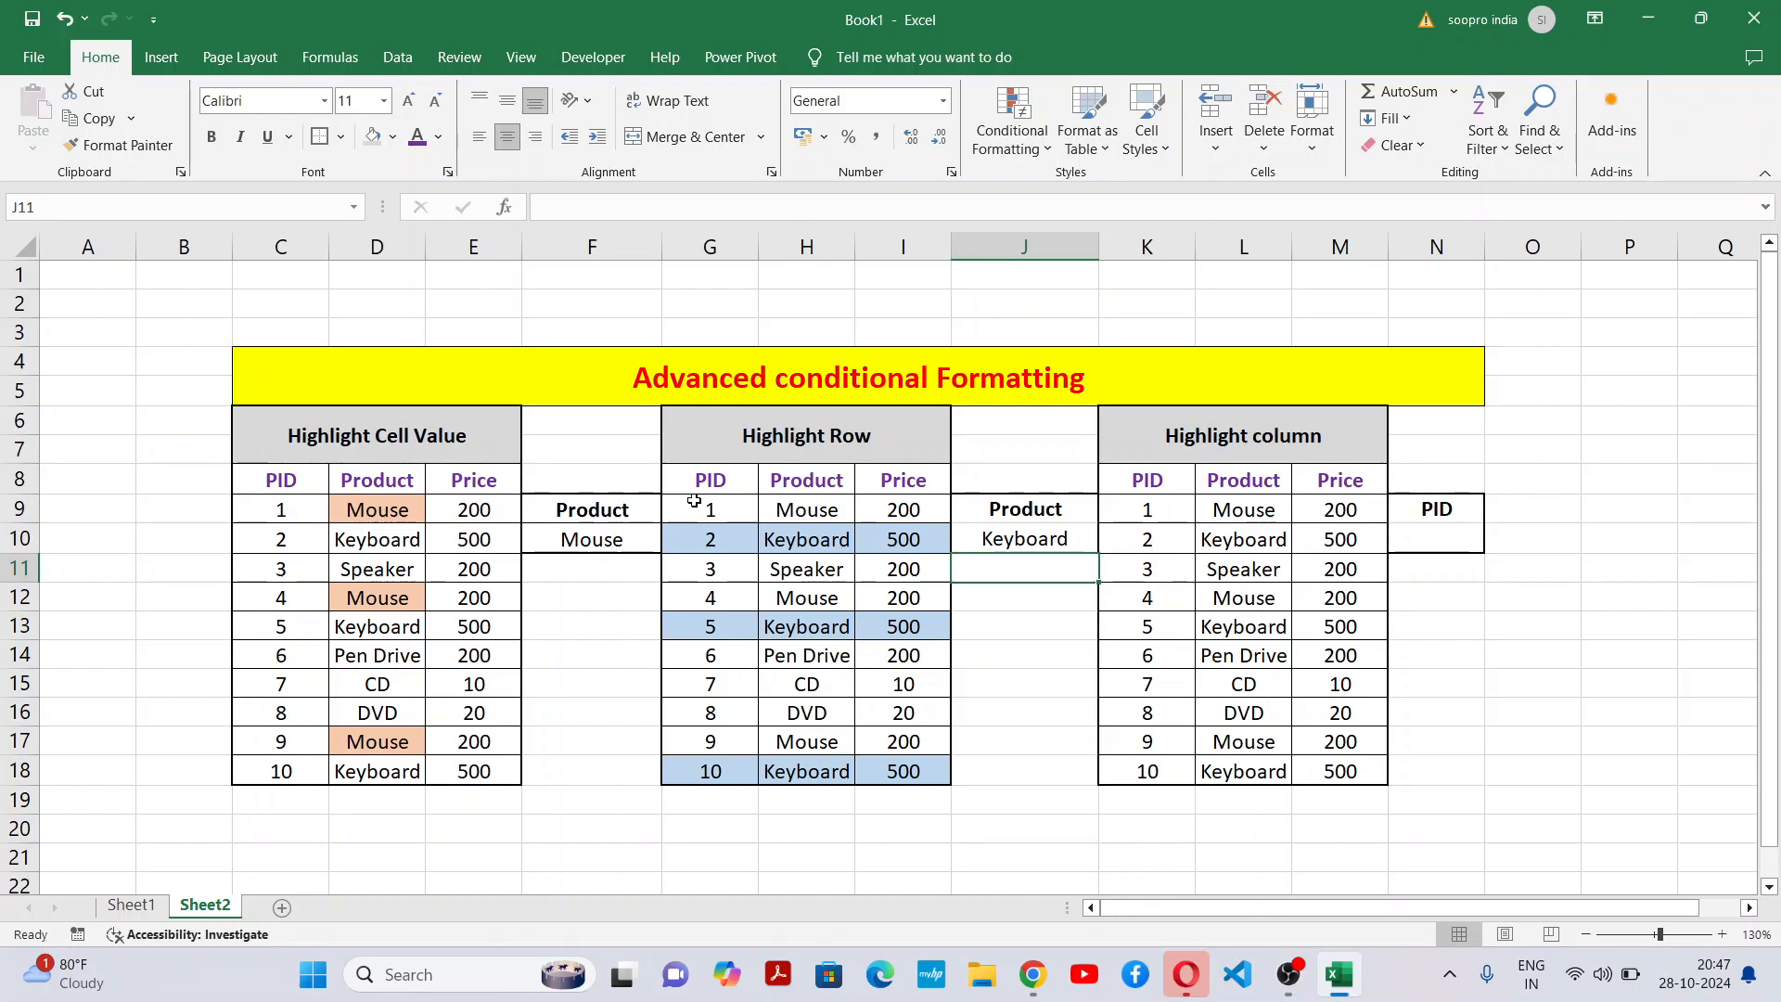
Clear the conditional formatting rules from the Highlight Row table data in G9:I18.
drag(711, 509, 918, 760)
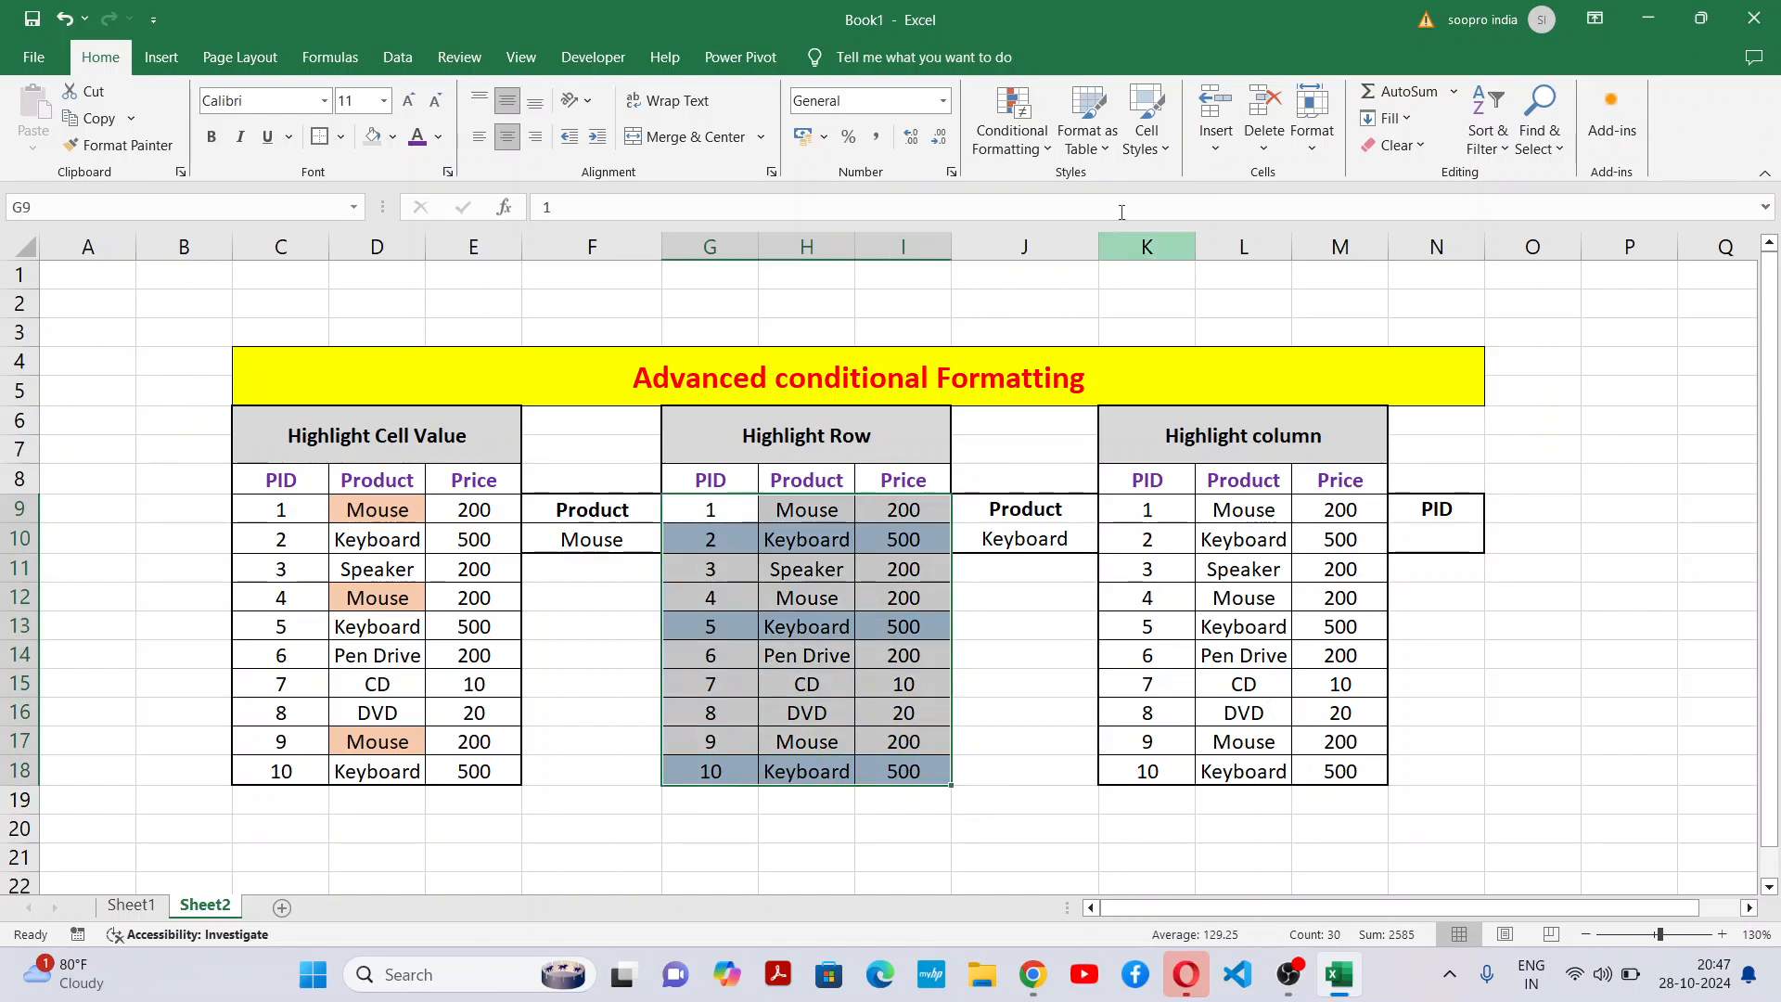
click(998, 157)
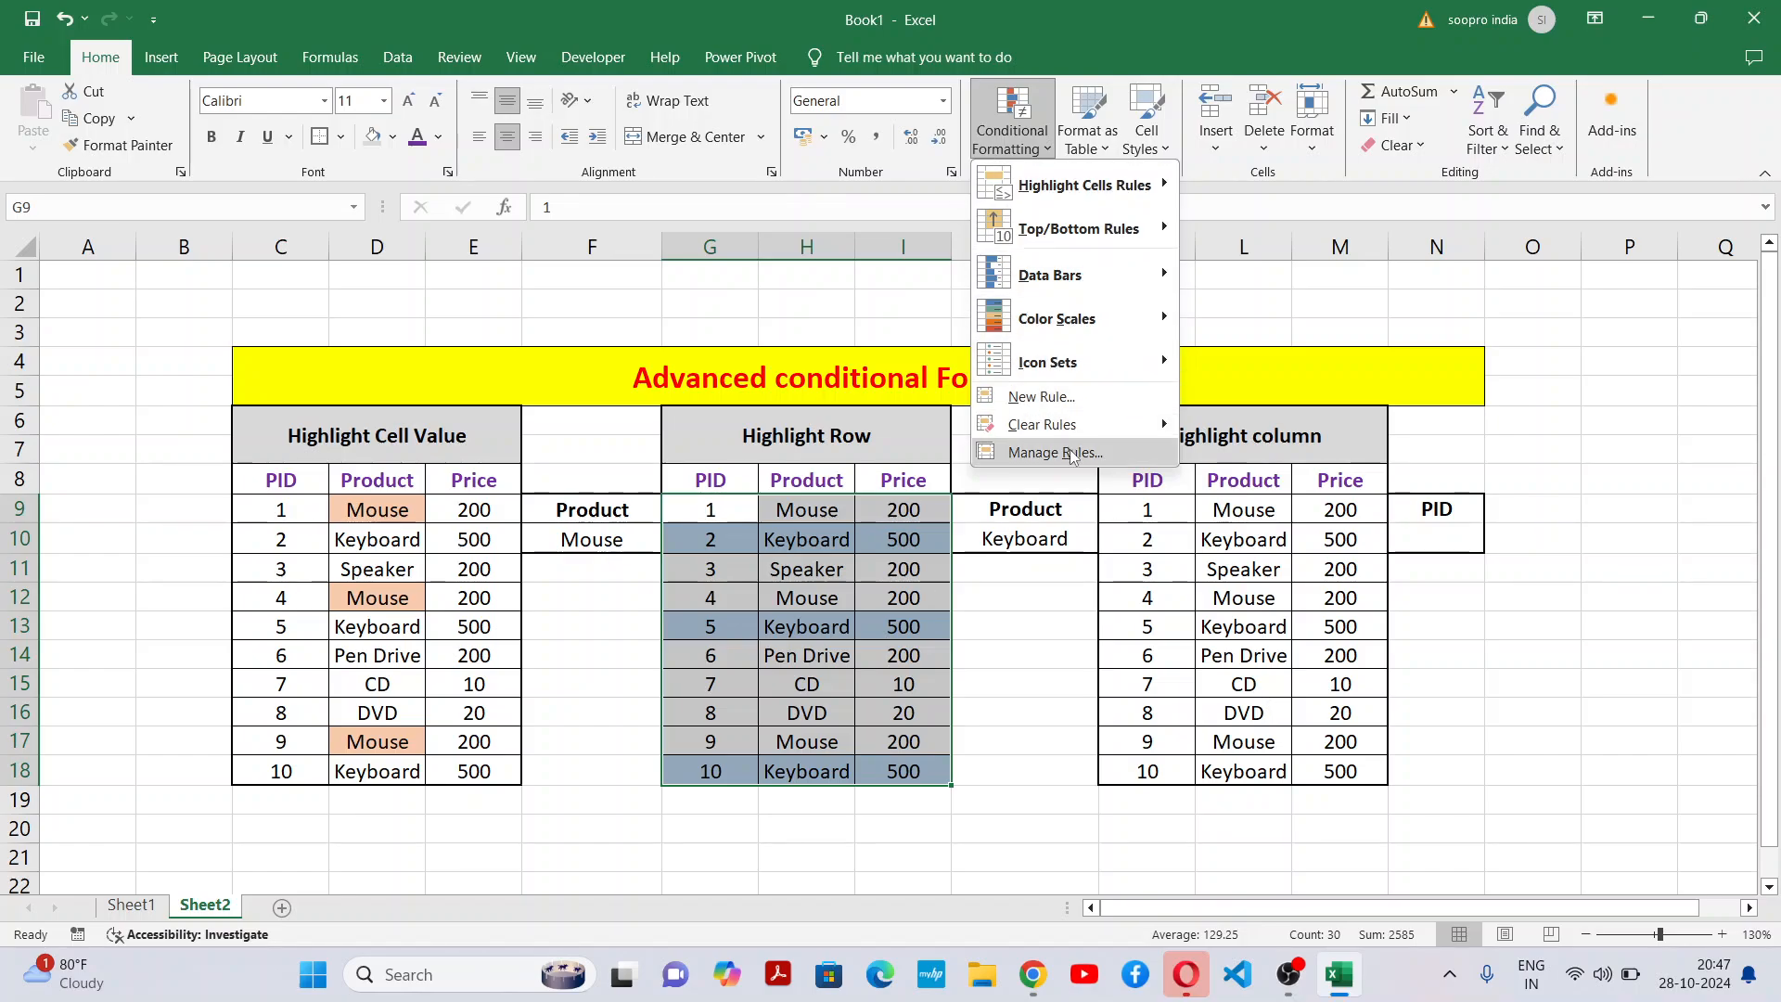
mouse_move(1162, 424)
click(1298, 426)
click(877, 705)
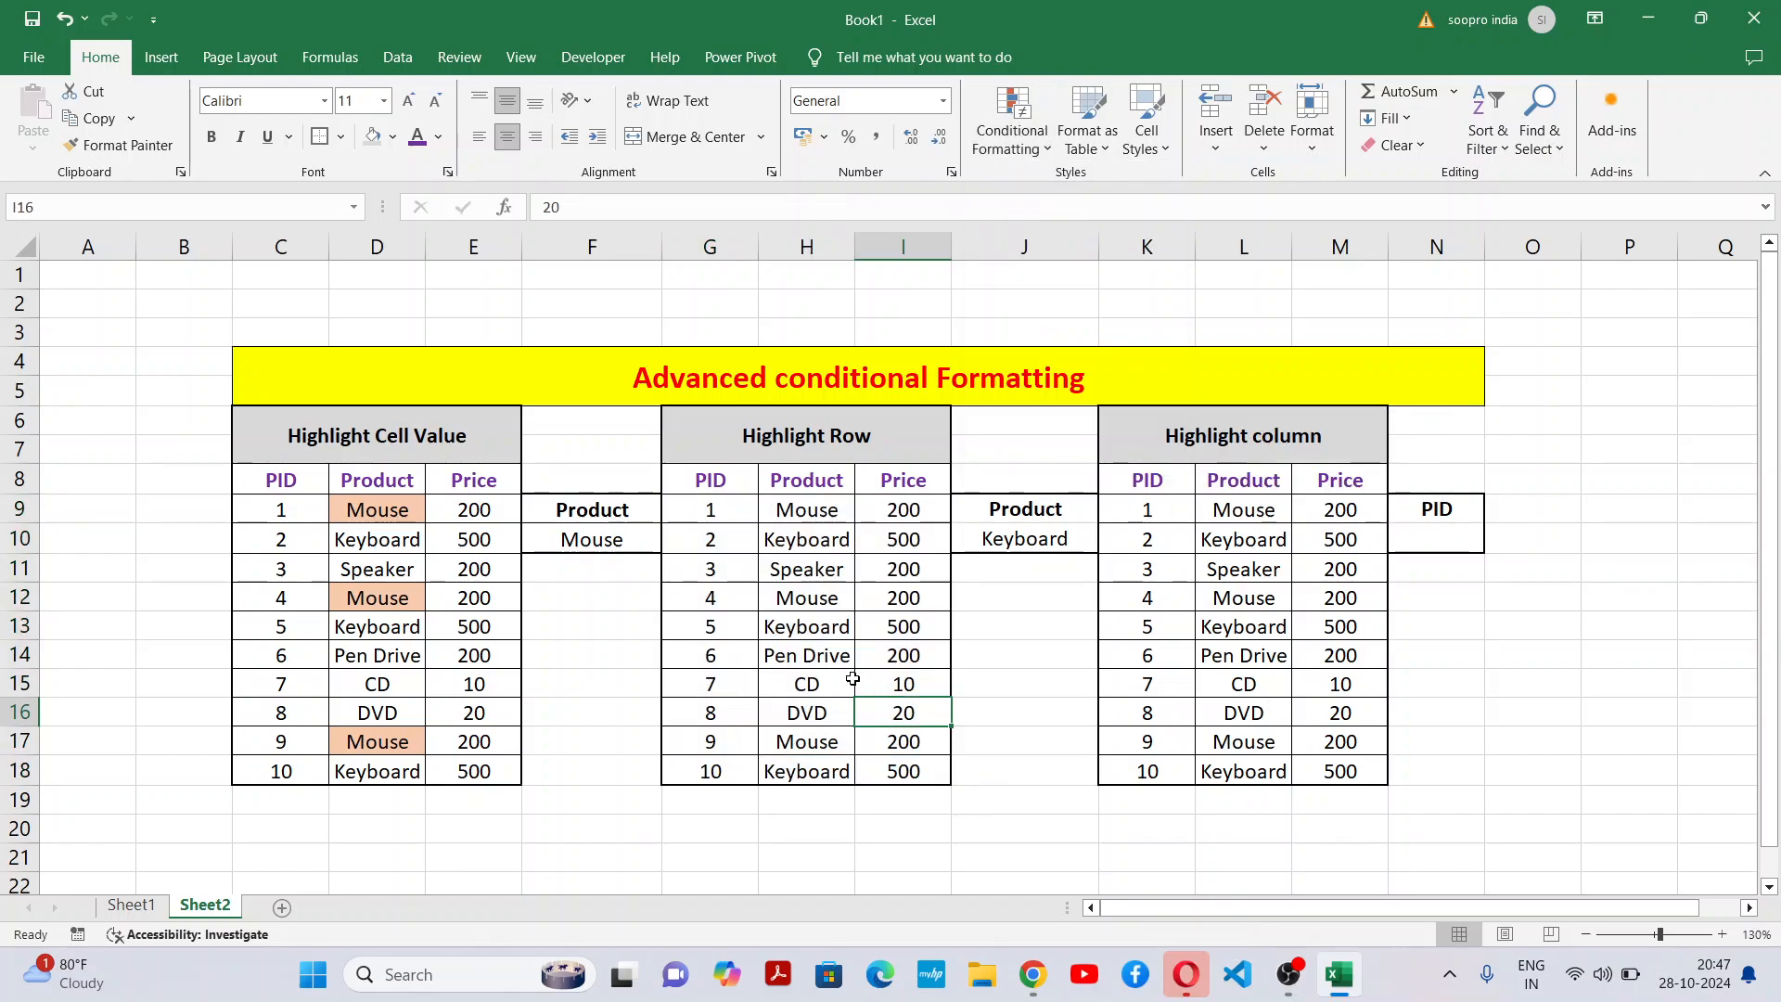
Create a formula-based conditional formatting rule for G9:I18 with the formula =or($H9=$J$10).
drag(691, 509, 912, 772)
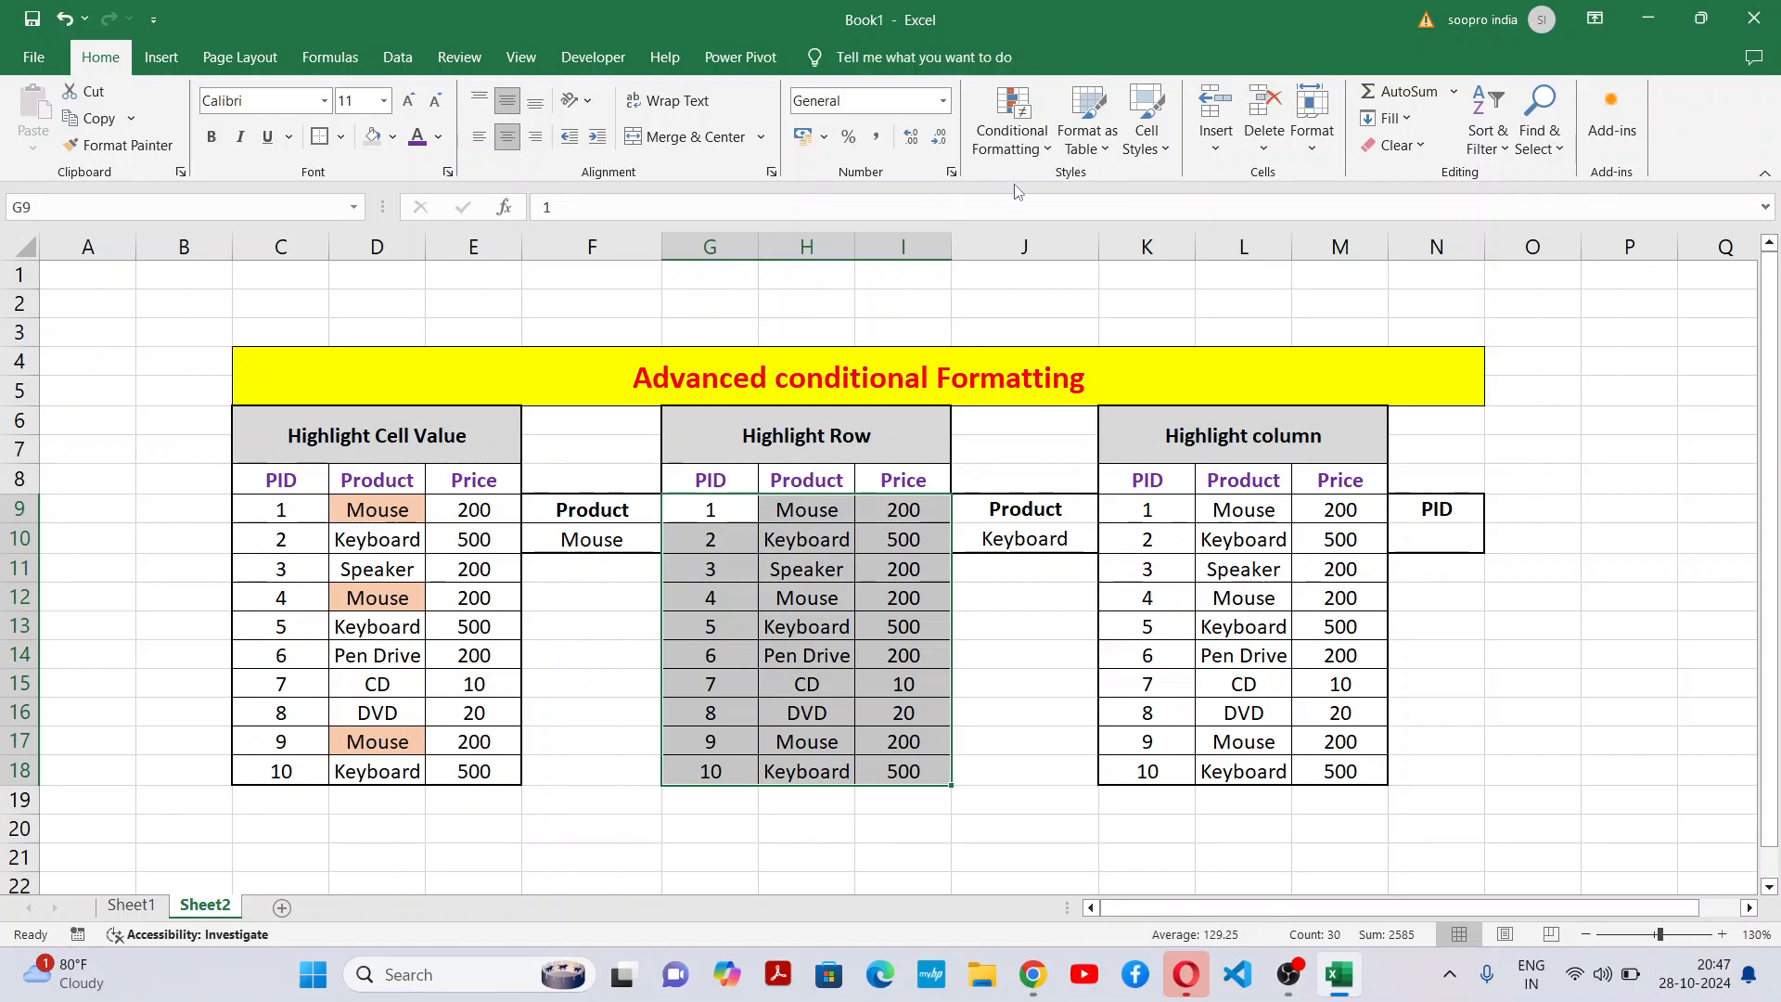
click(1012, 135)
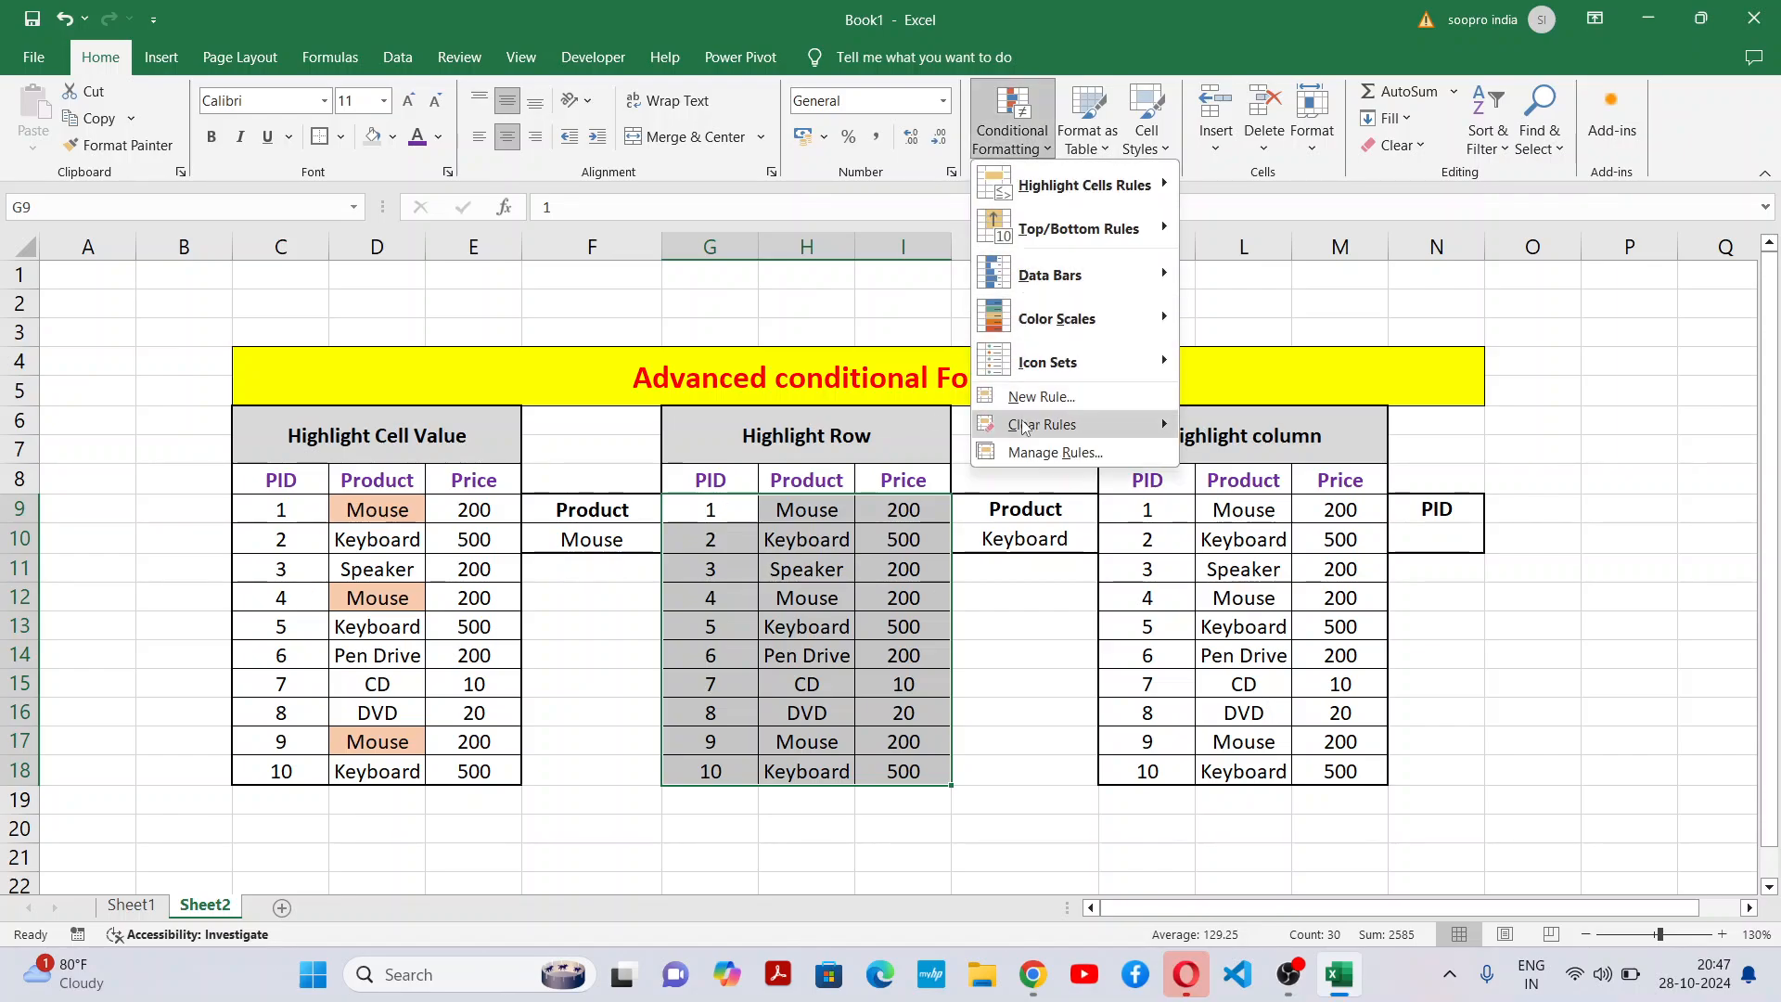
click(1040, 397)
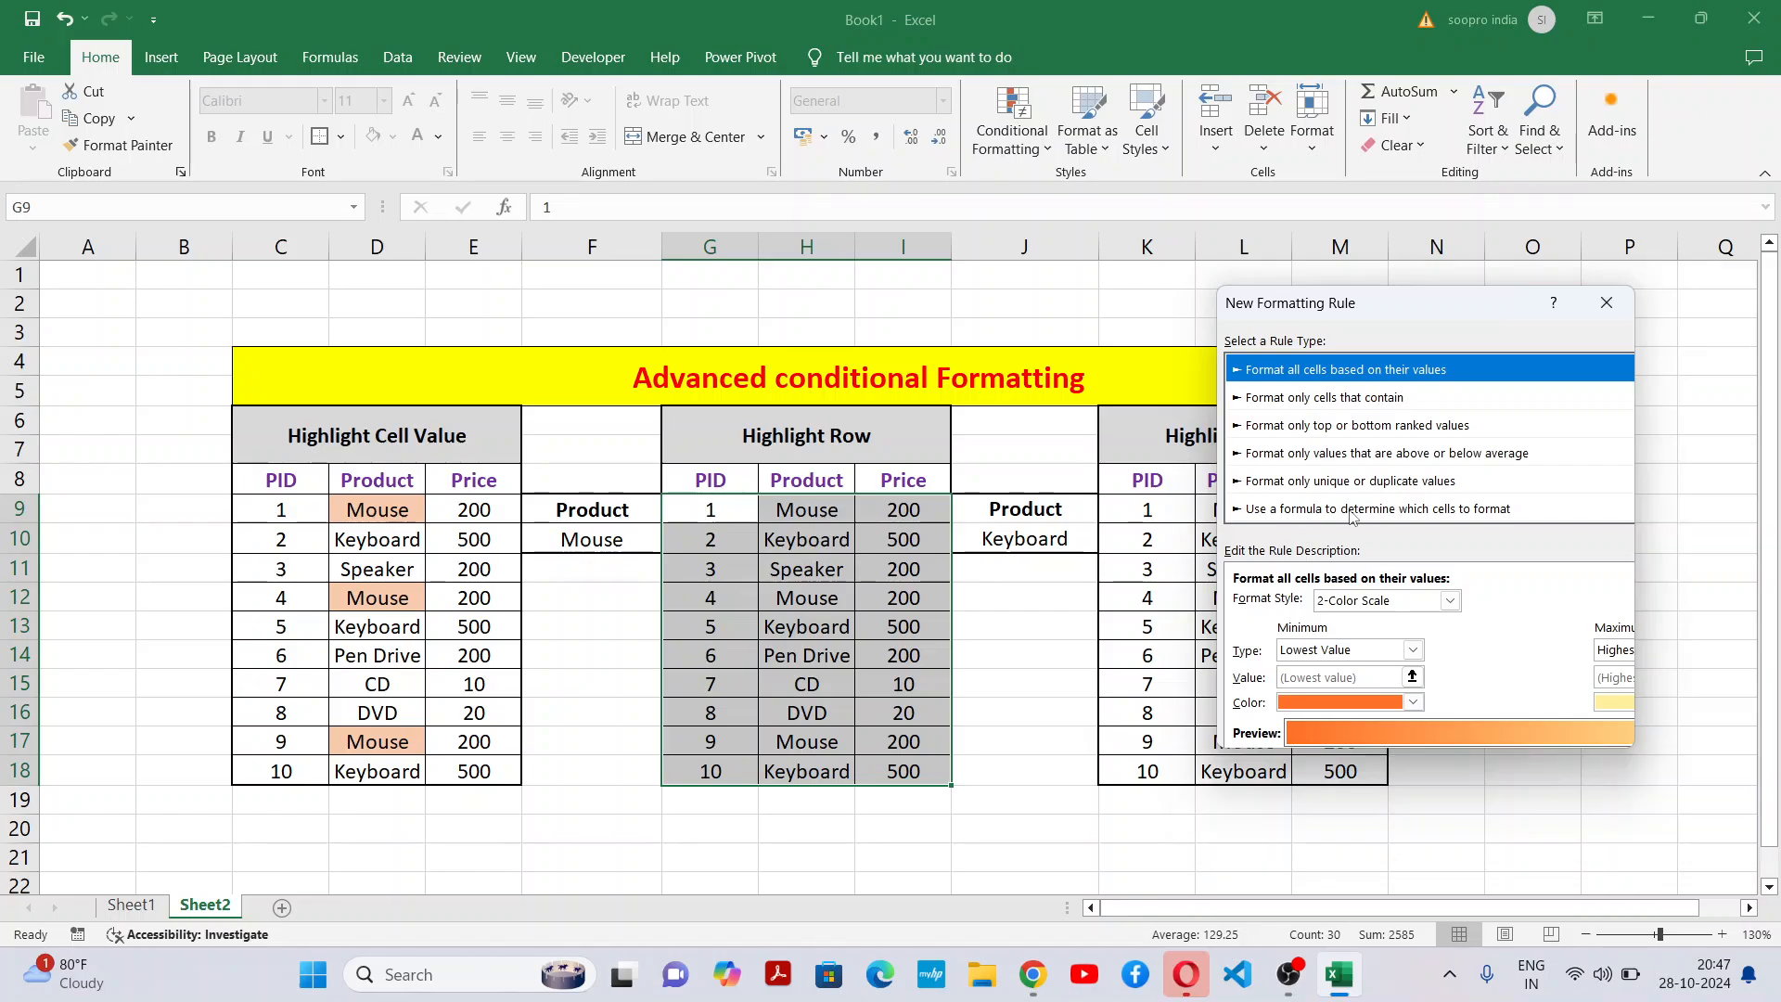
click(1353, 509)
click(1329, 602)
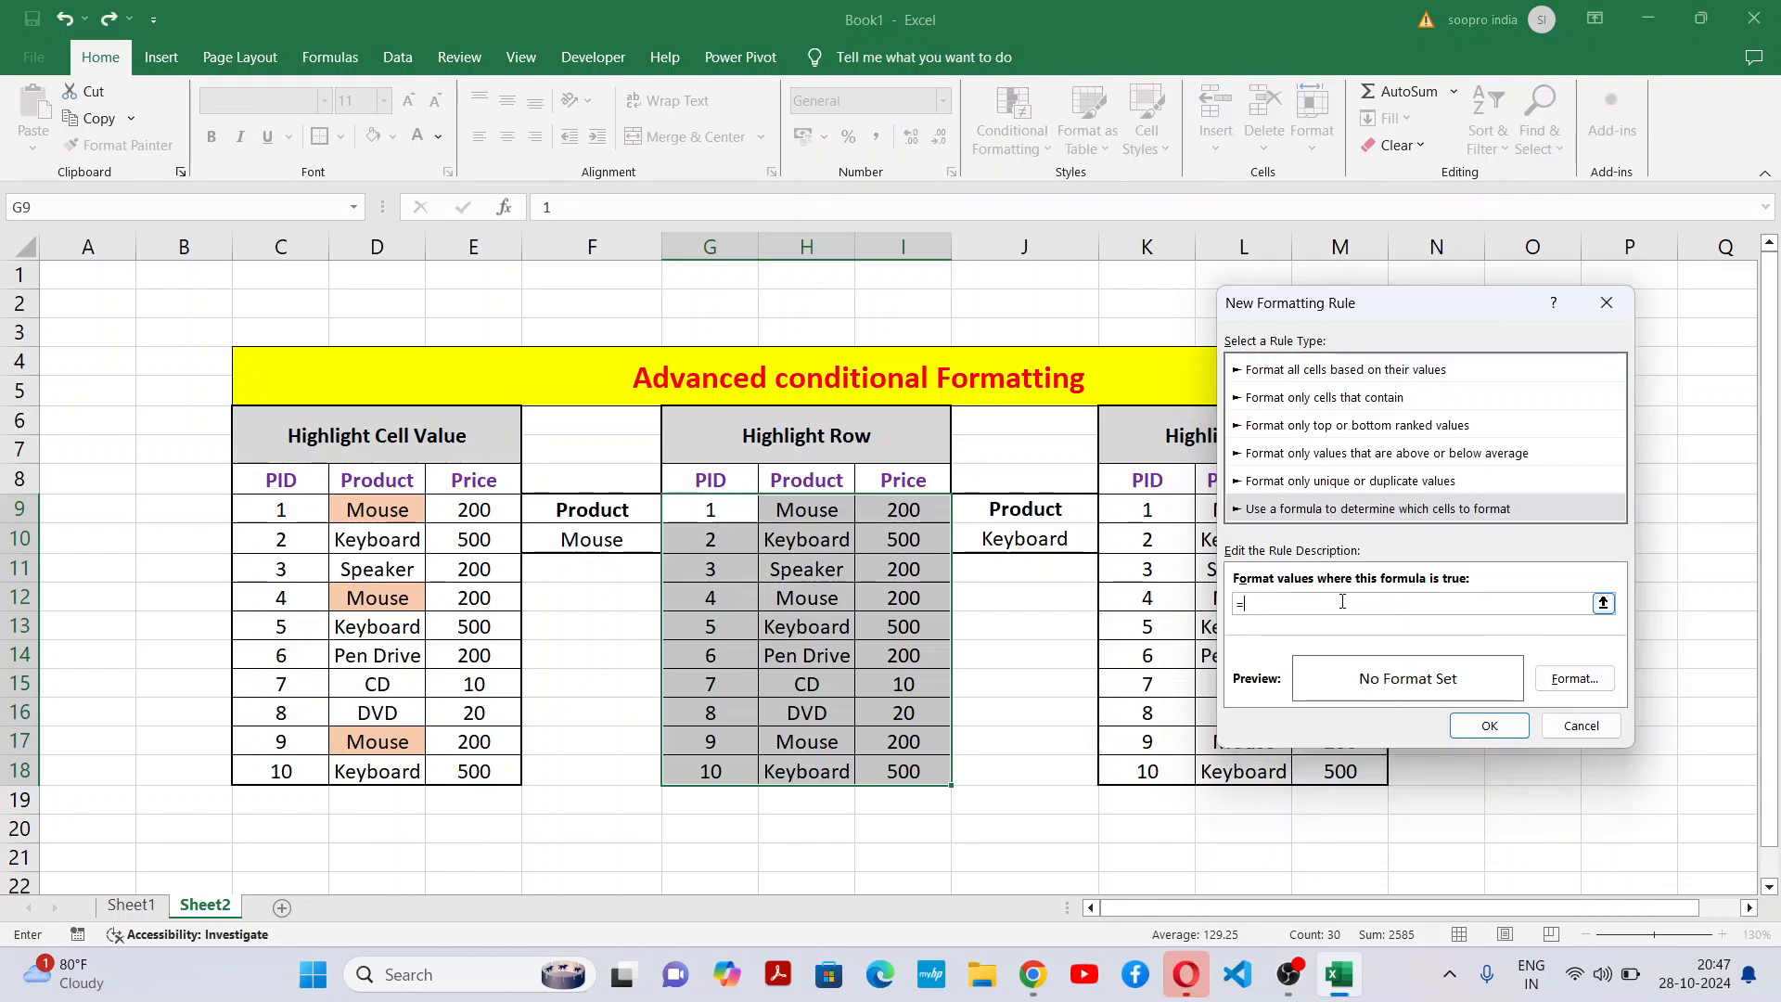
text(=or()
click(808, 511)
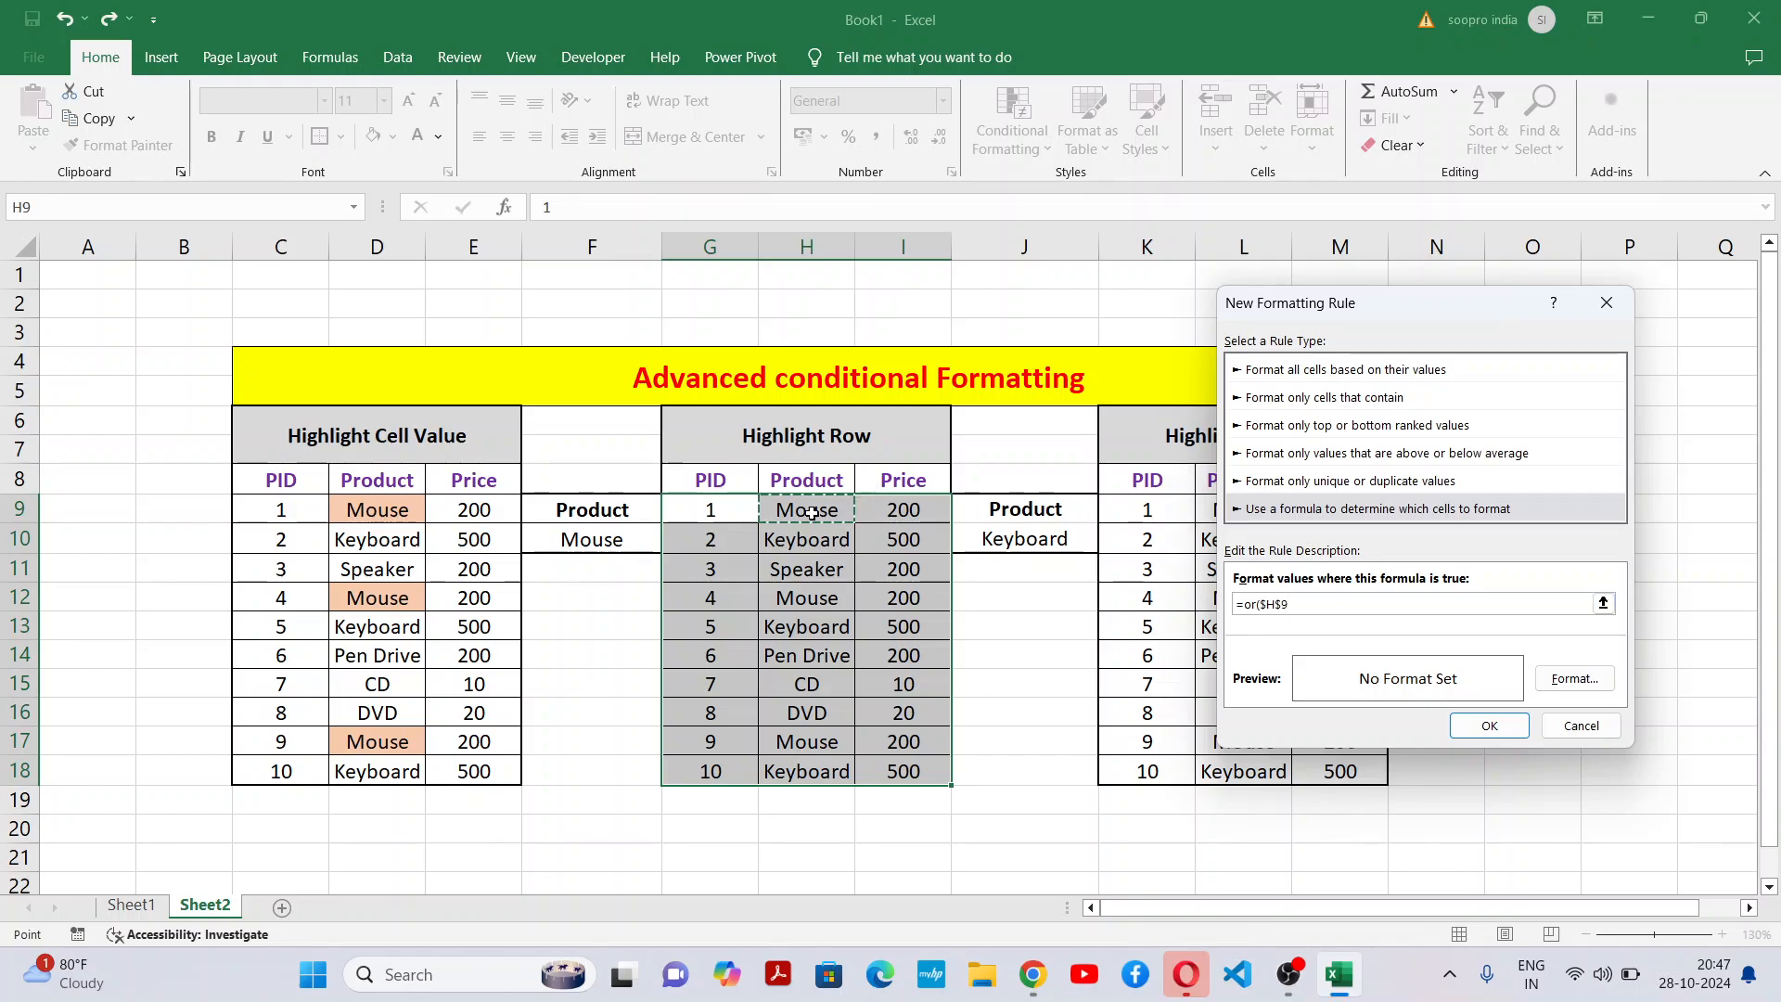
text(=)
click(1061, 542)
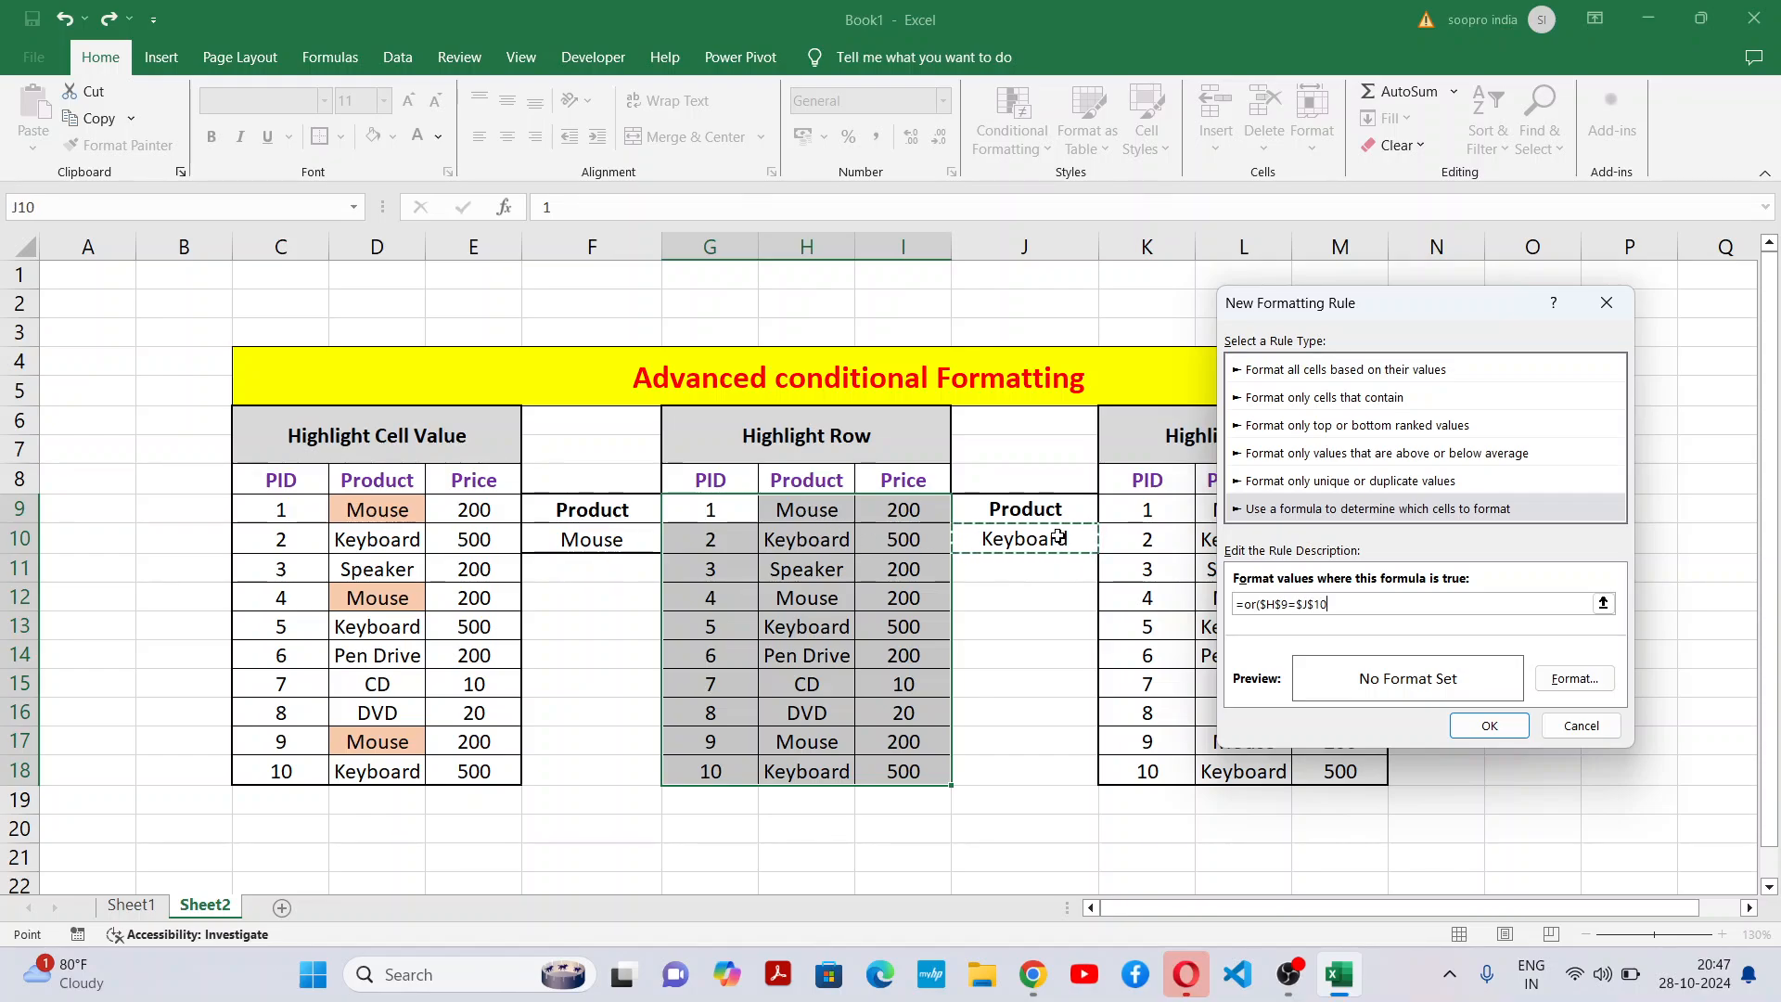
text())
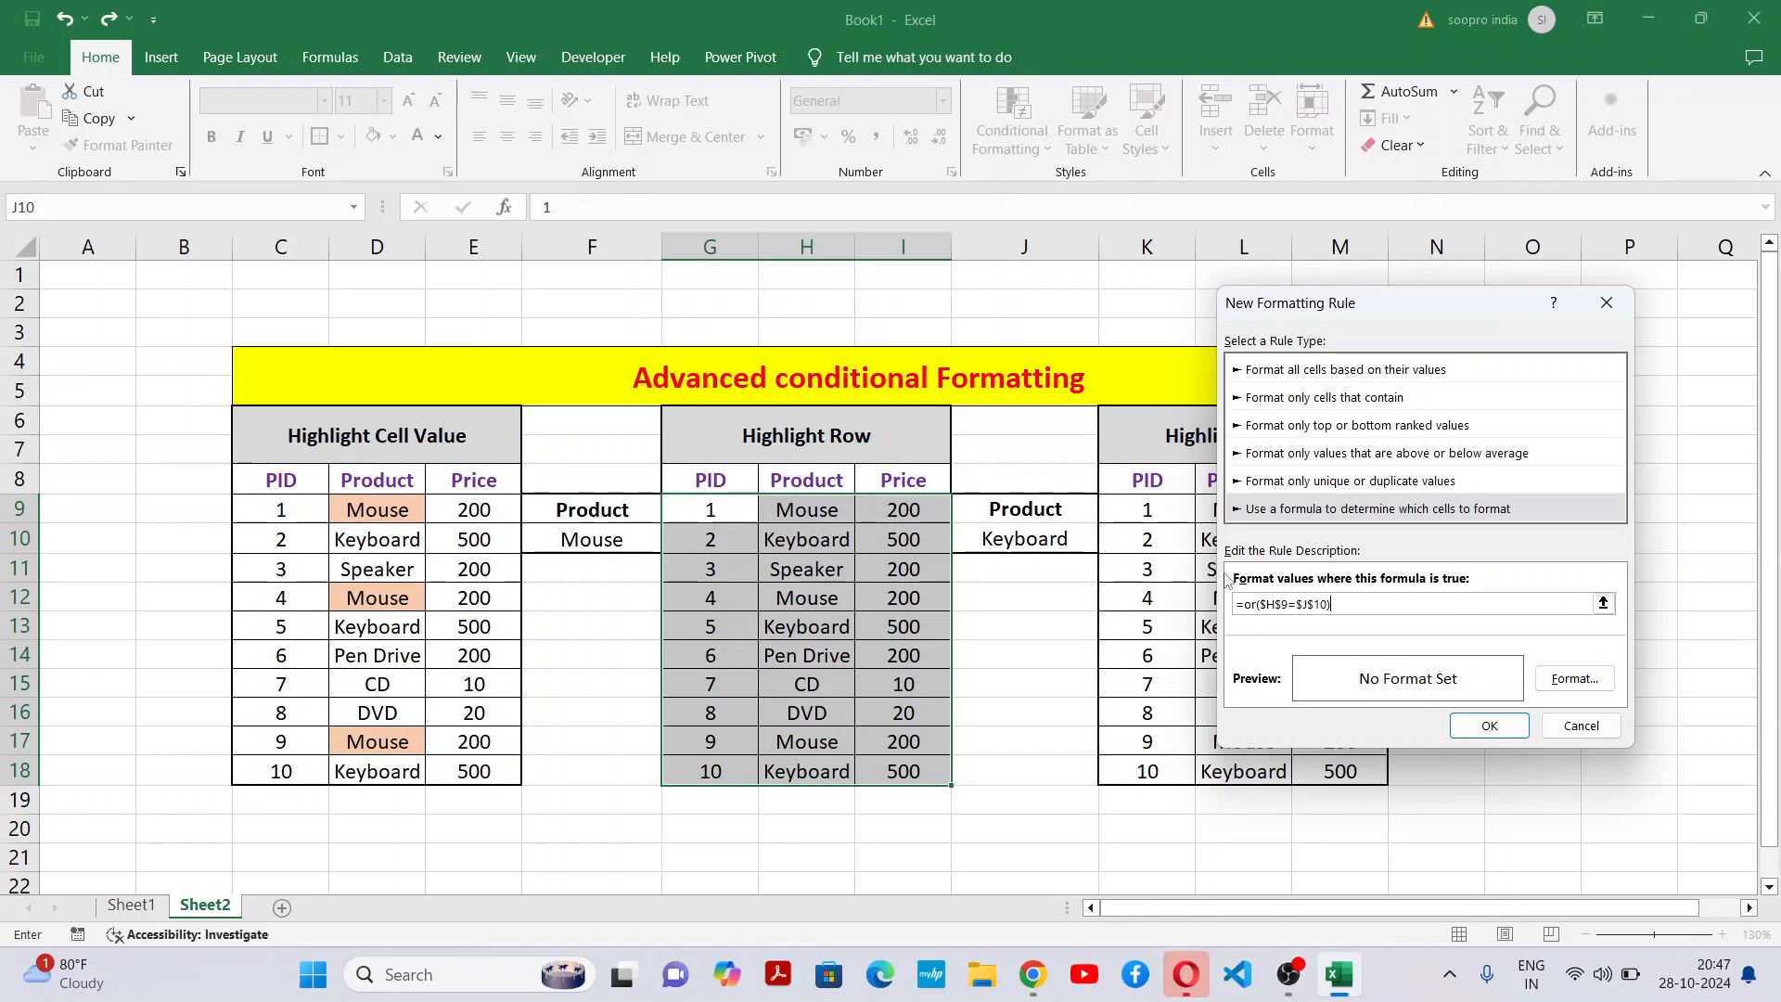
click(1283, 605)
Set a light blue fill for the row rule and apply it to the Highlight Row table.
click(1574, 678)
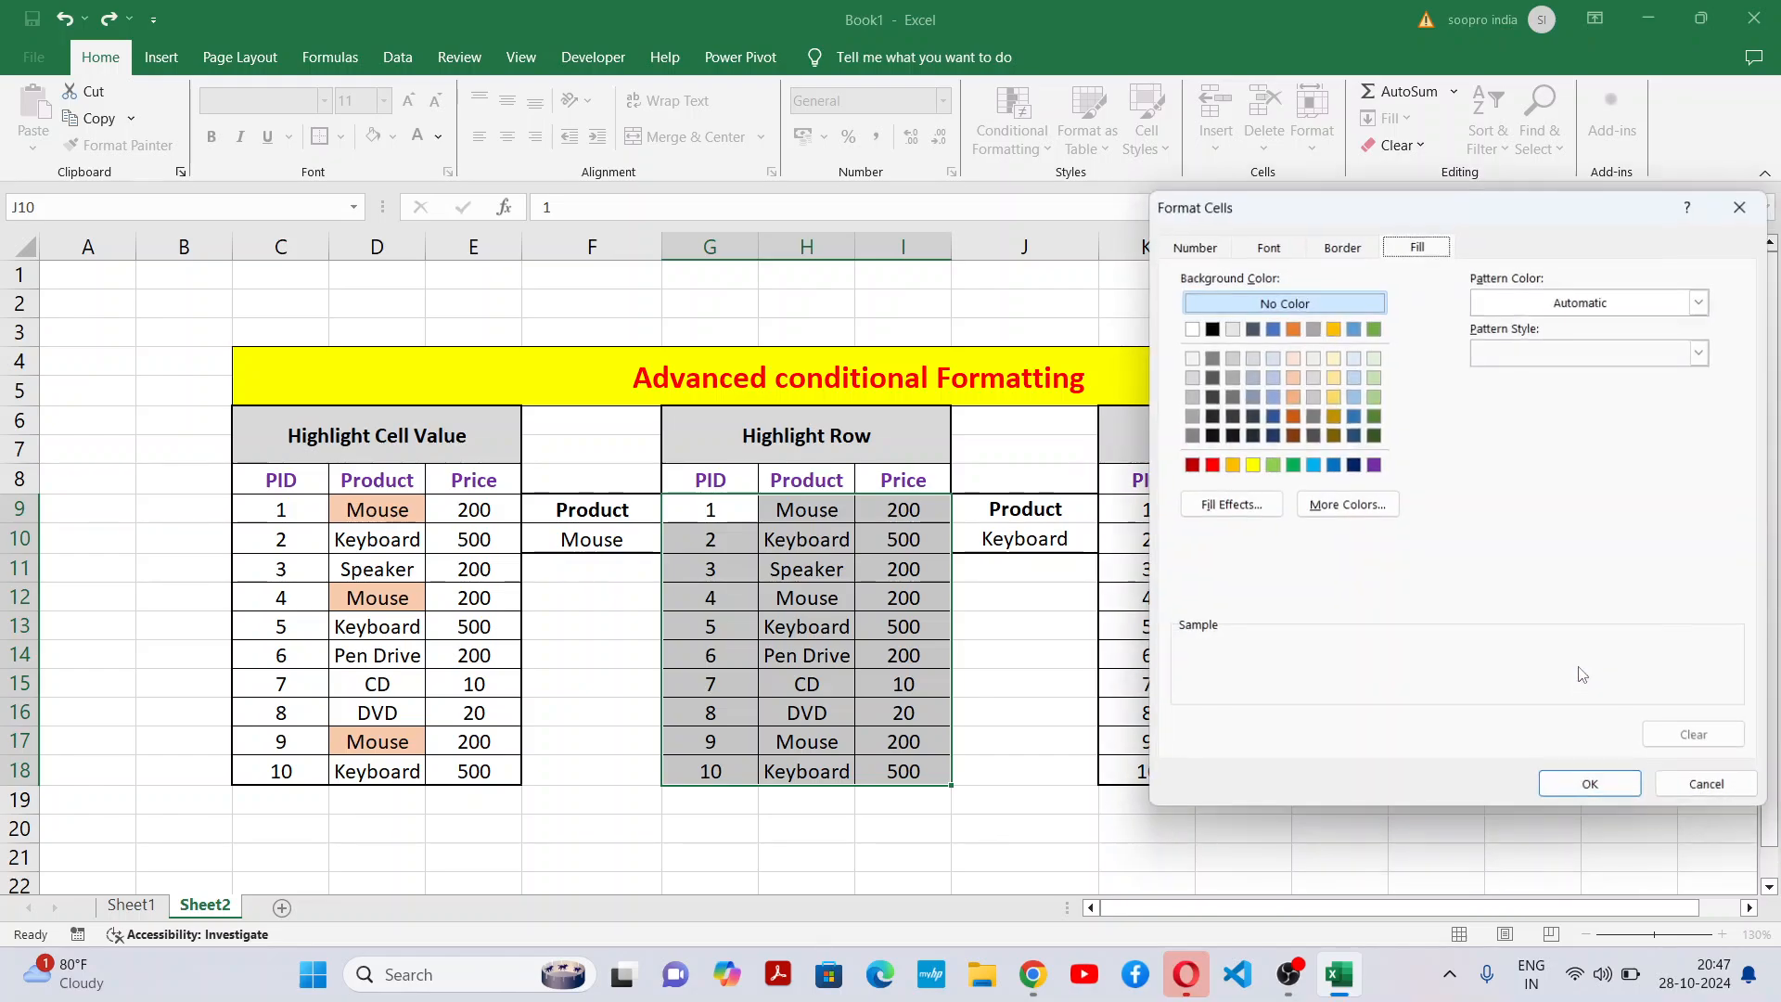
click(1353, 377)
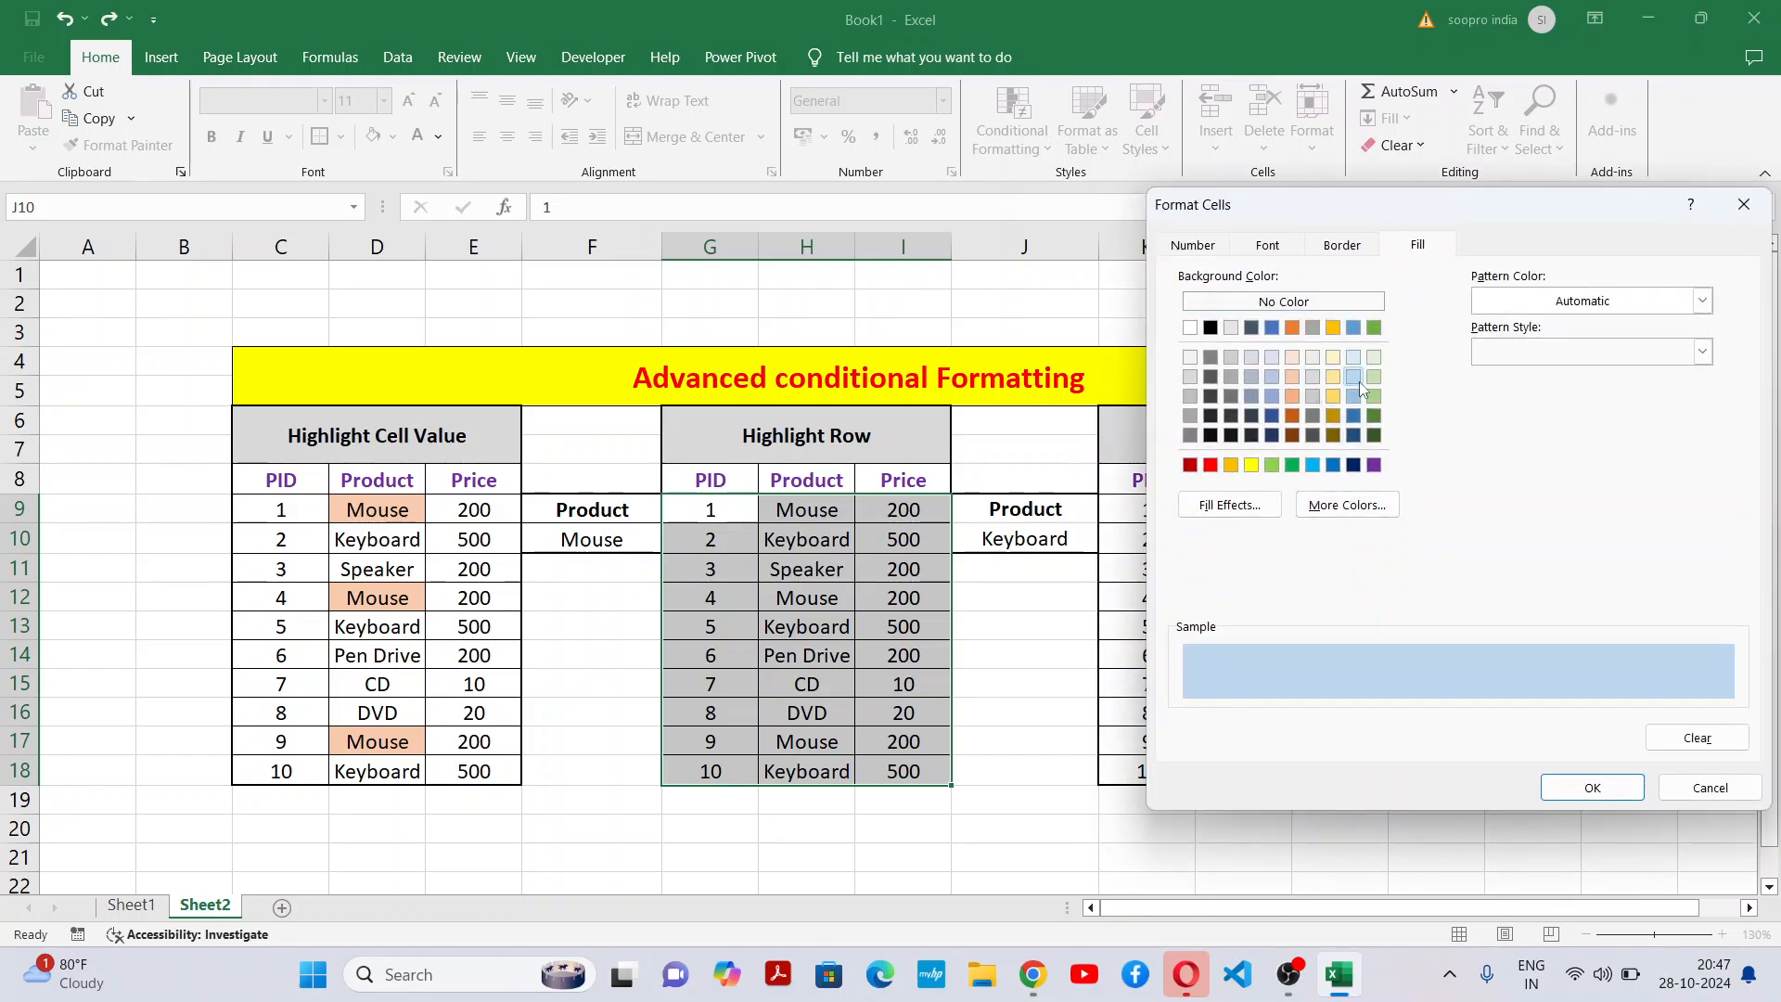
click(1593, 788)
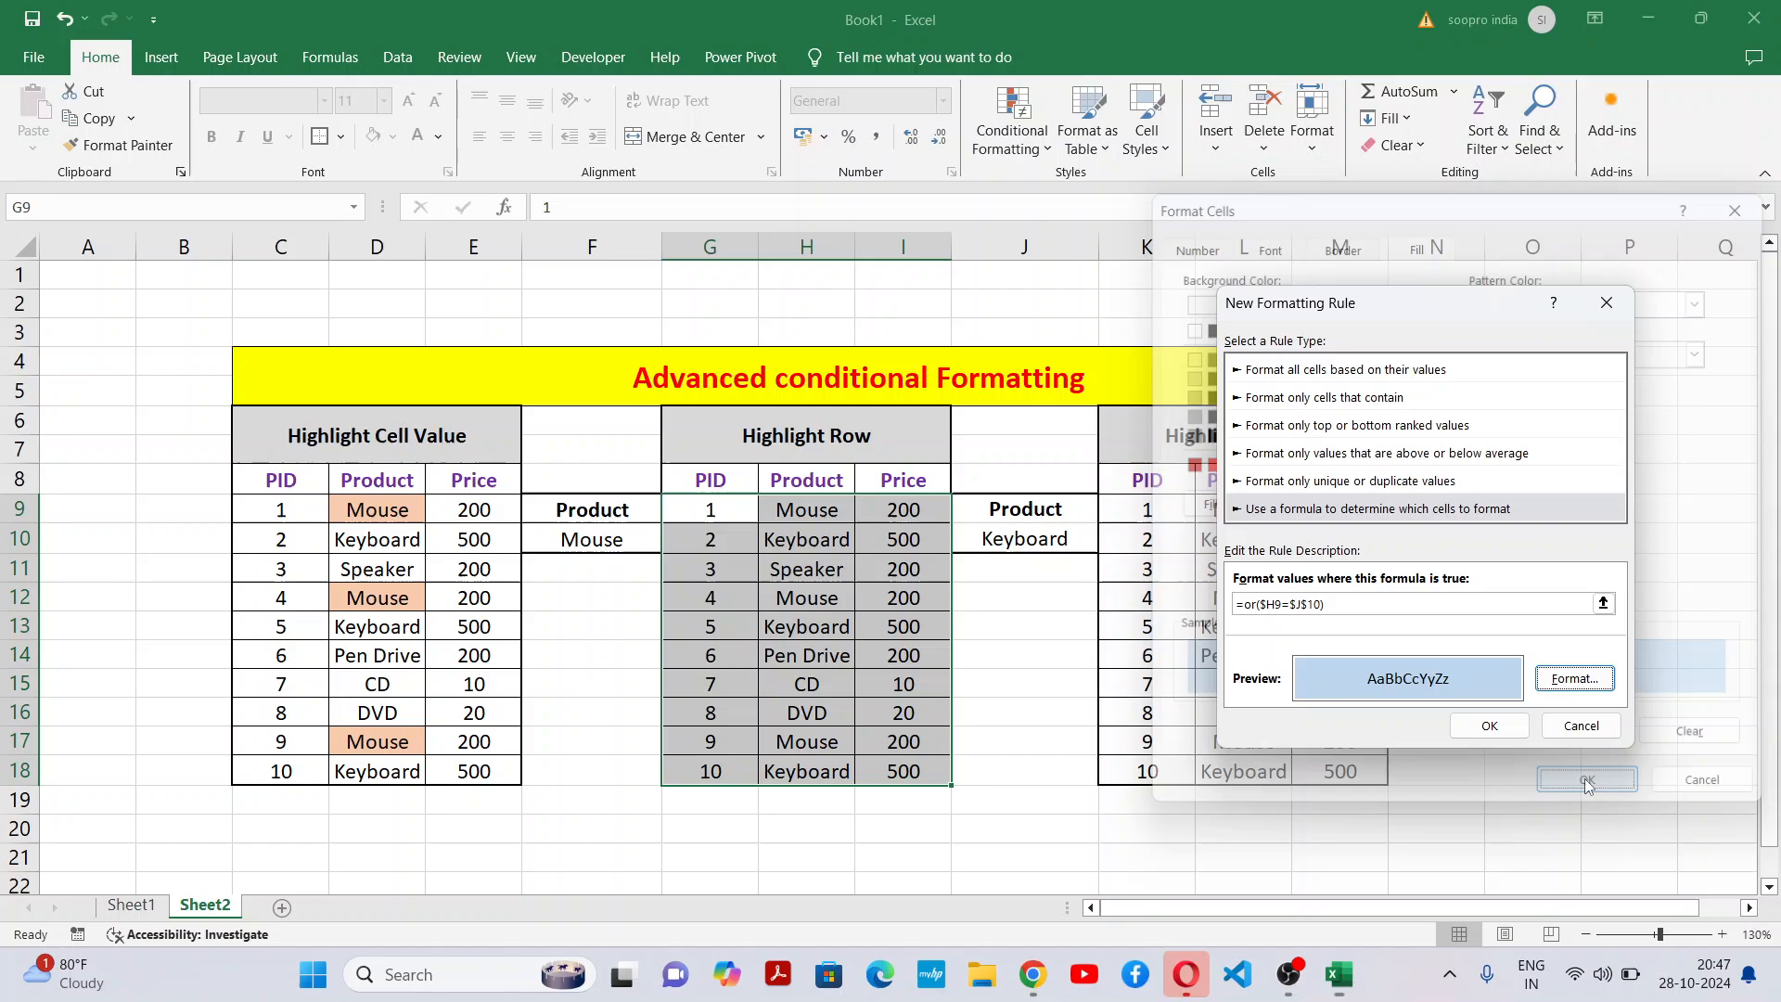
click(1501, 726)
click(808, 717)
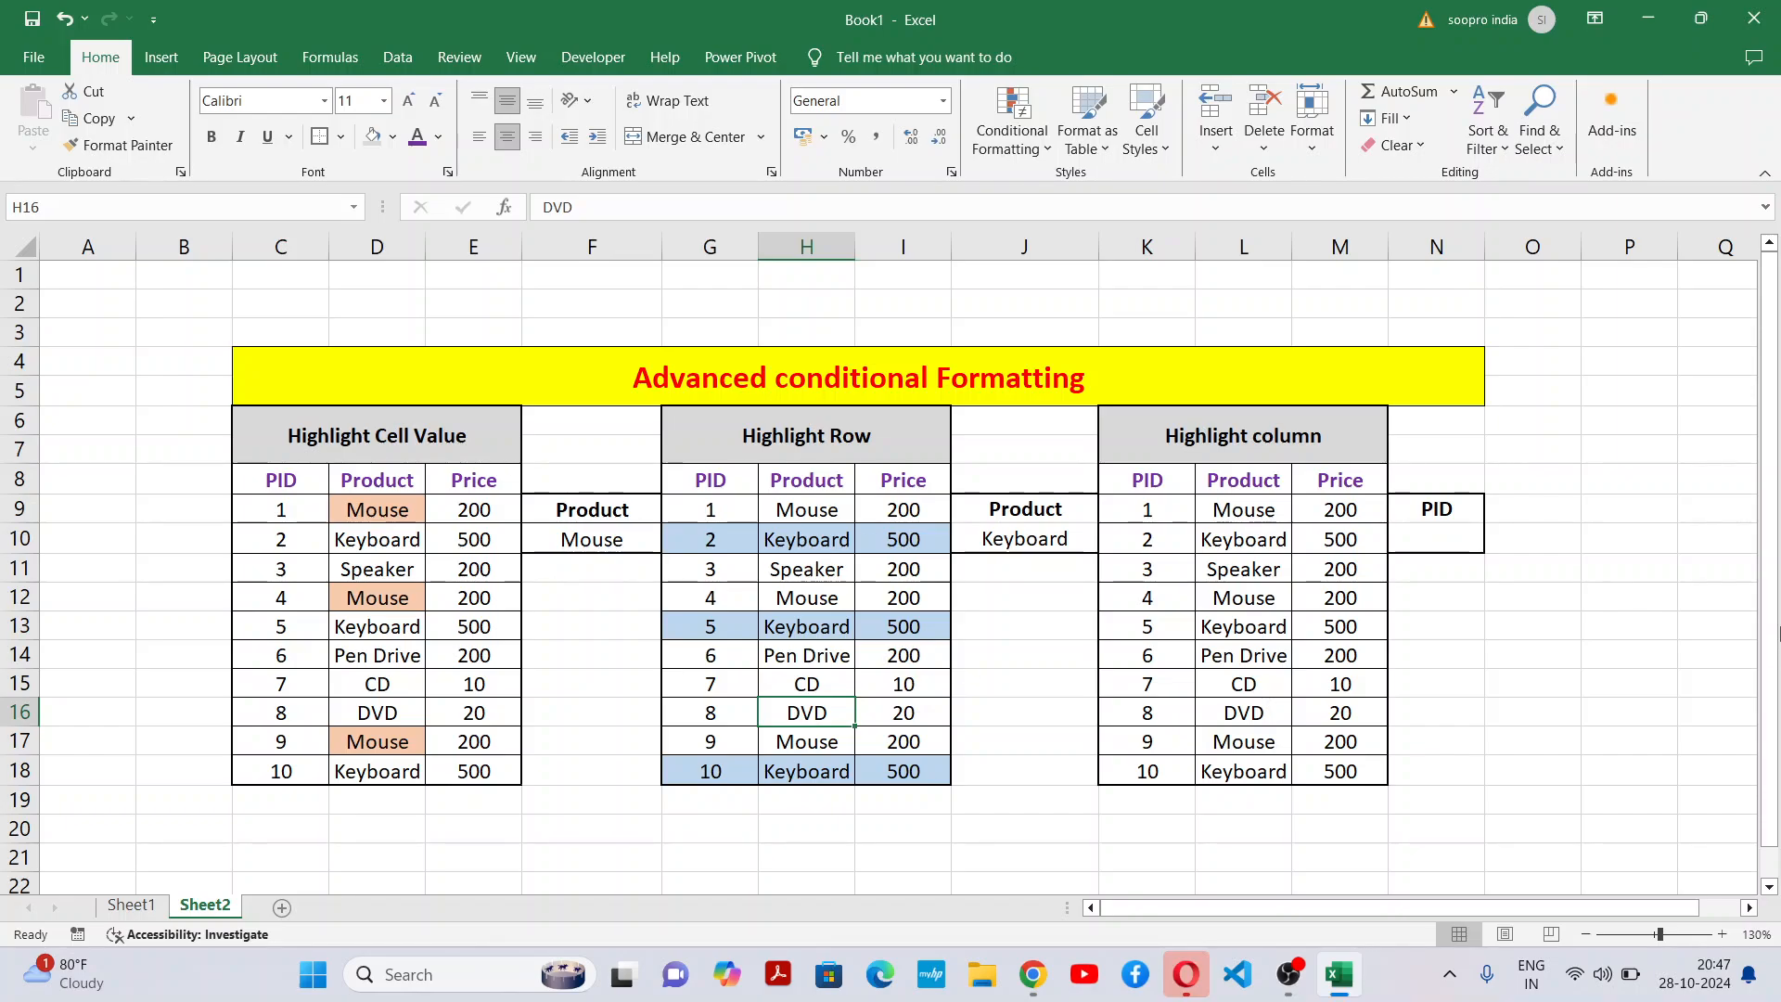
drag(1150, 480, 1330, 763)
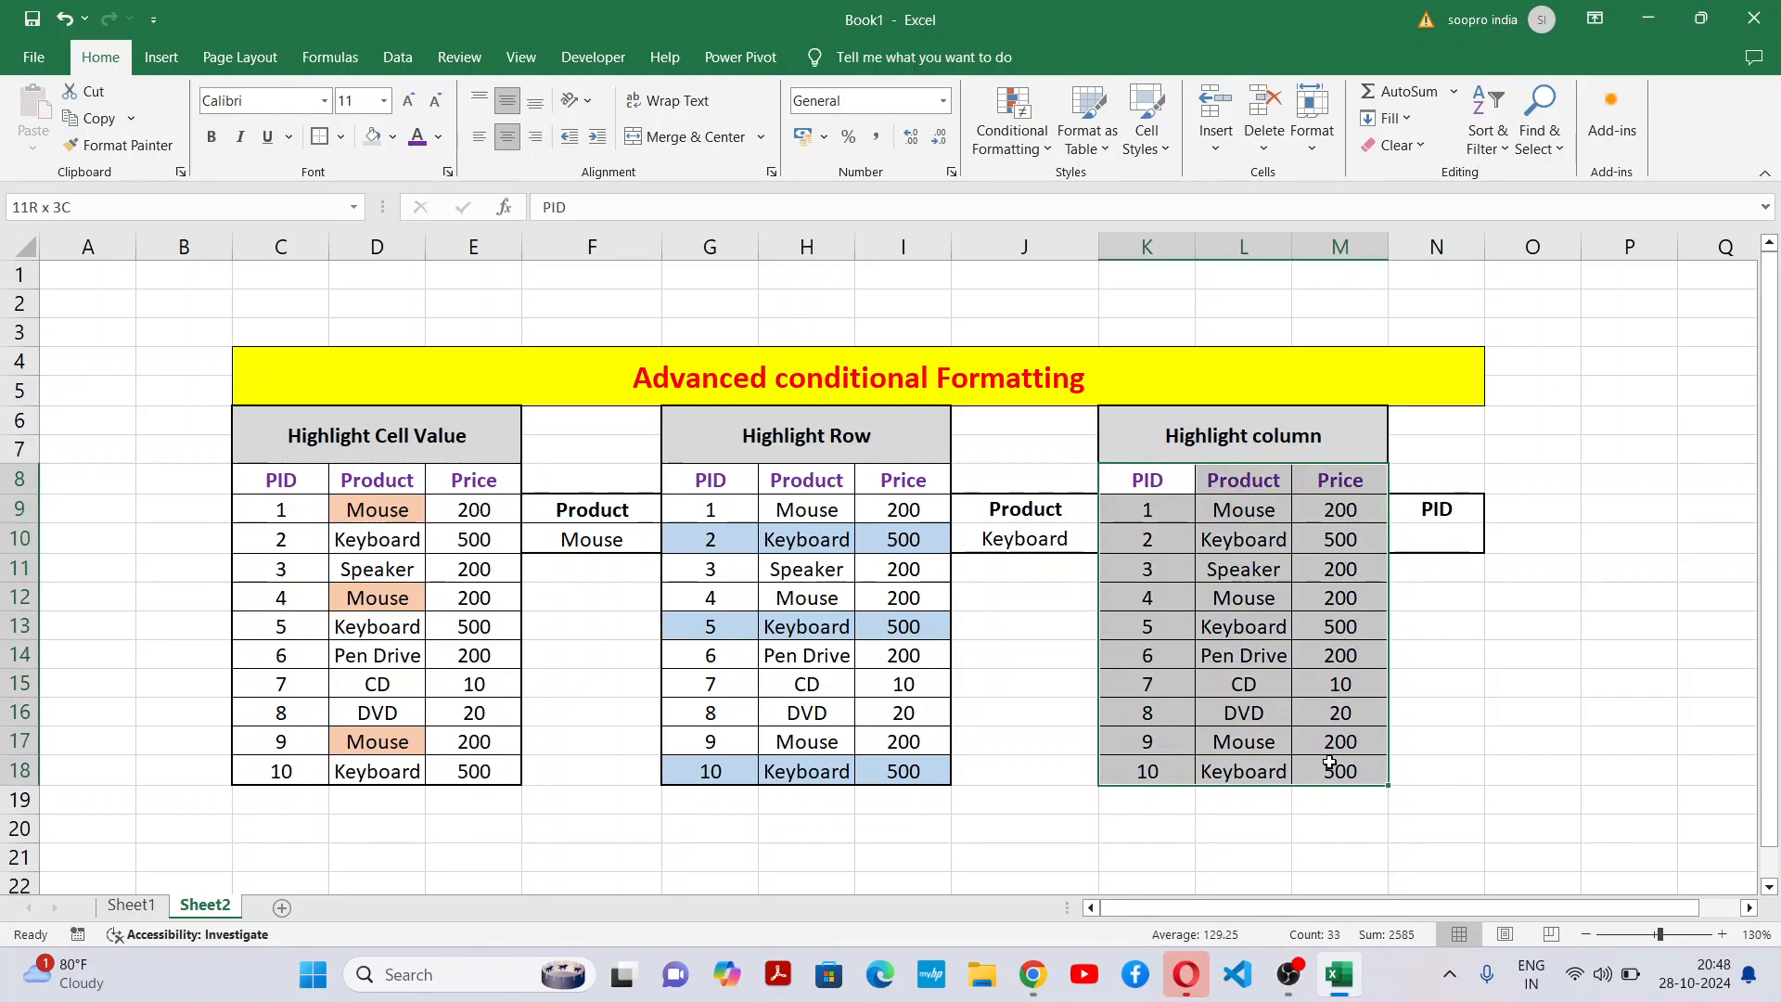
click(445, 501)
drag(340, 499, 402, 796)
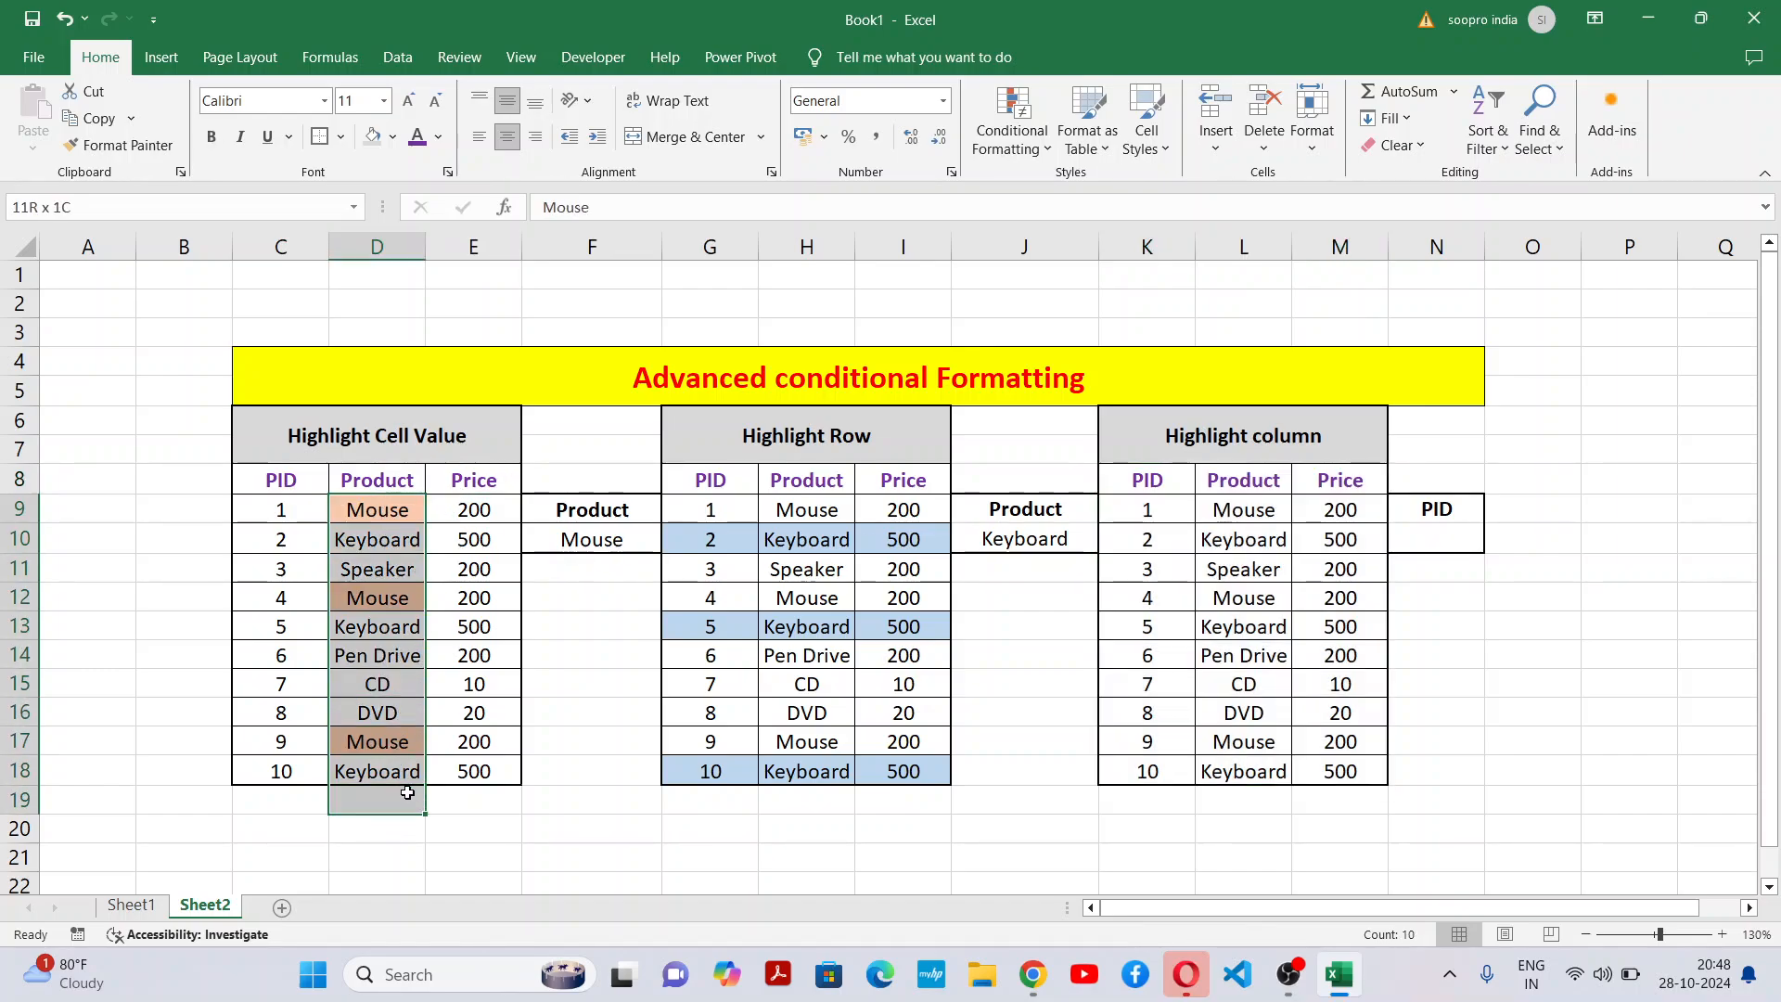
click(840, 464)
drag(584, 510, 872, 769)
click(1180, 659)
drag(1136, 484, 1322, 767)
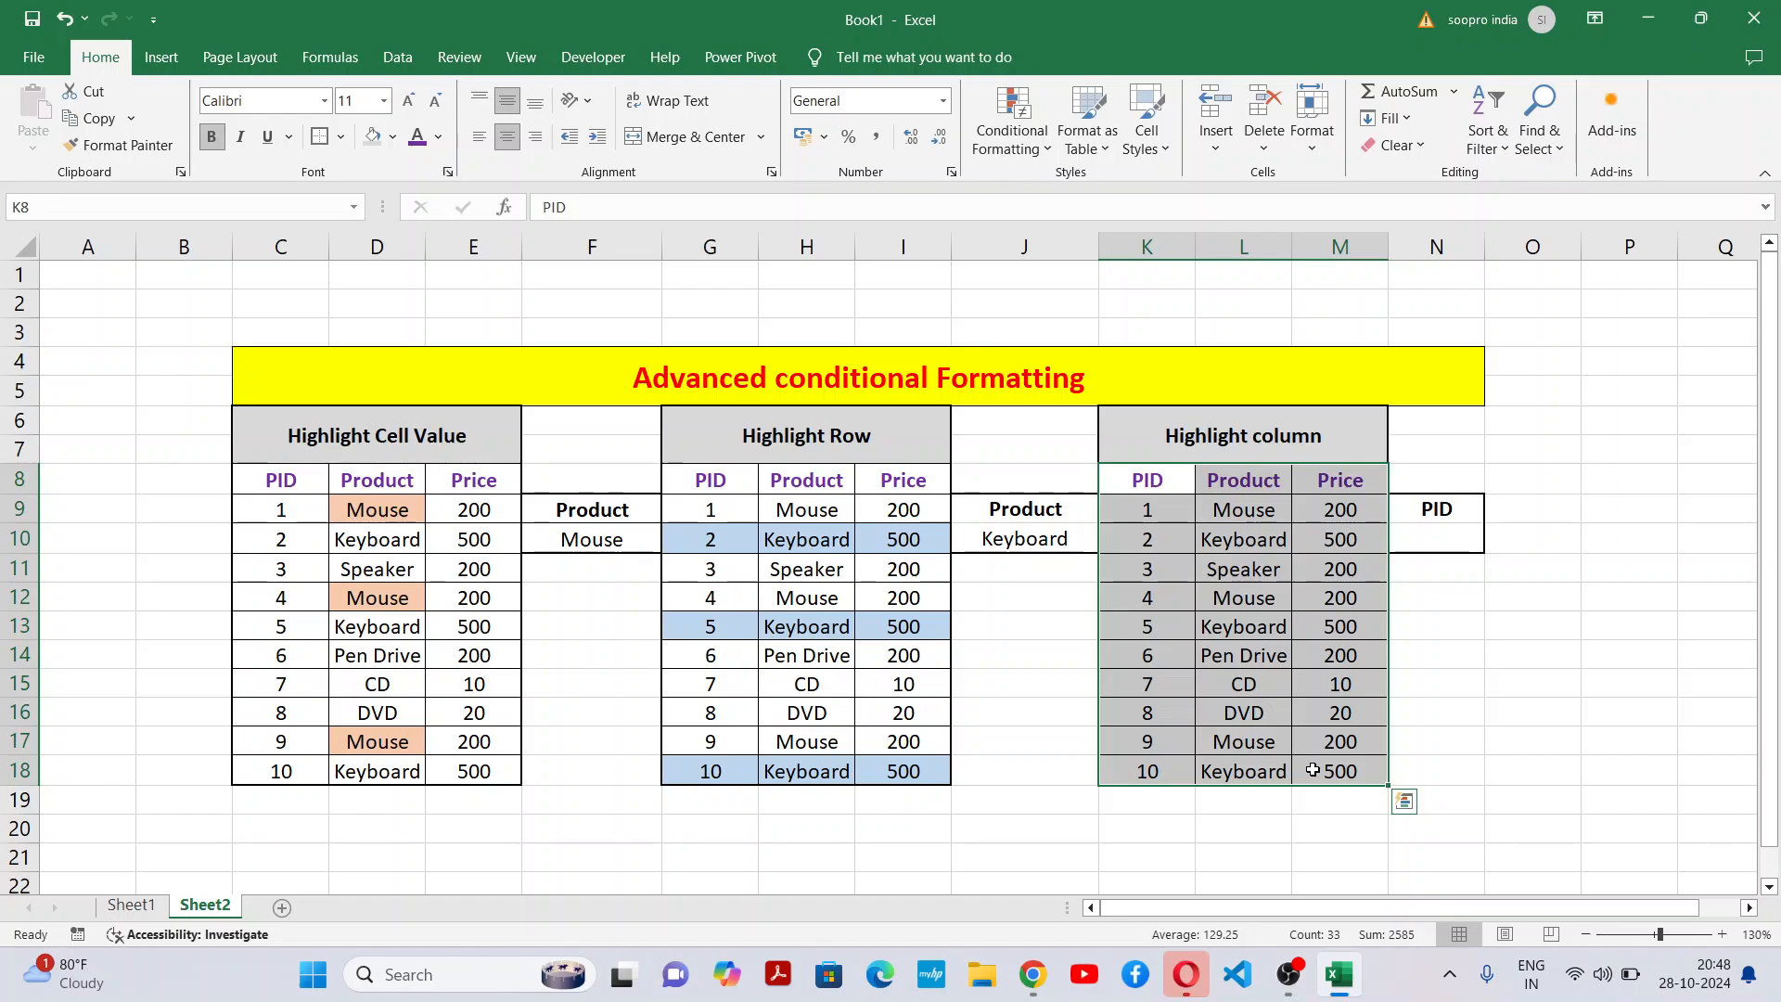
click(1340, 655)
Create a formula-based conditional formatting rule for the Highlight column table K8:M18 with the formula =or(K$8=$N$10).
drag(1136, 480, 1367, 765)
click(1011, 134)
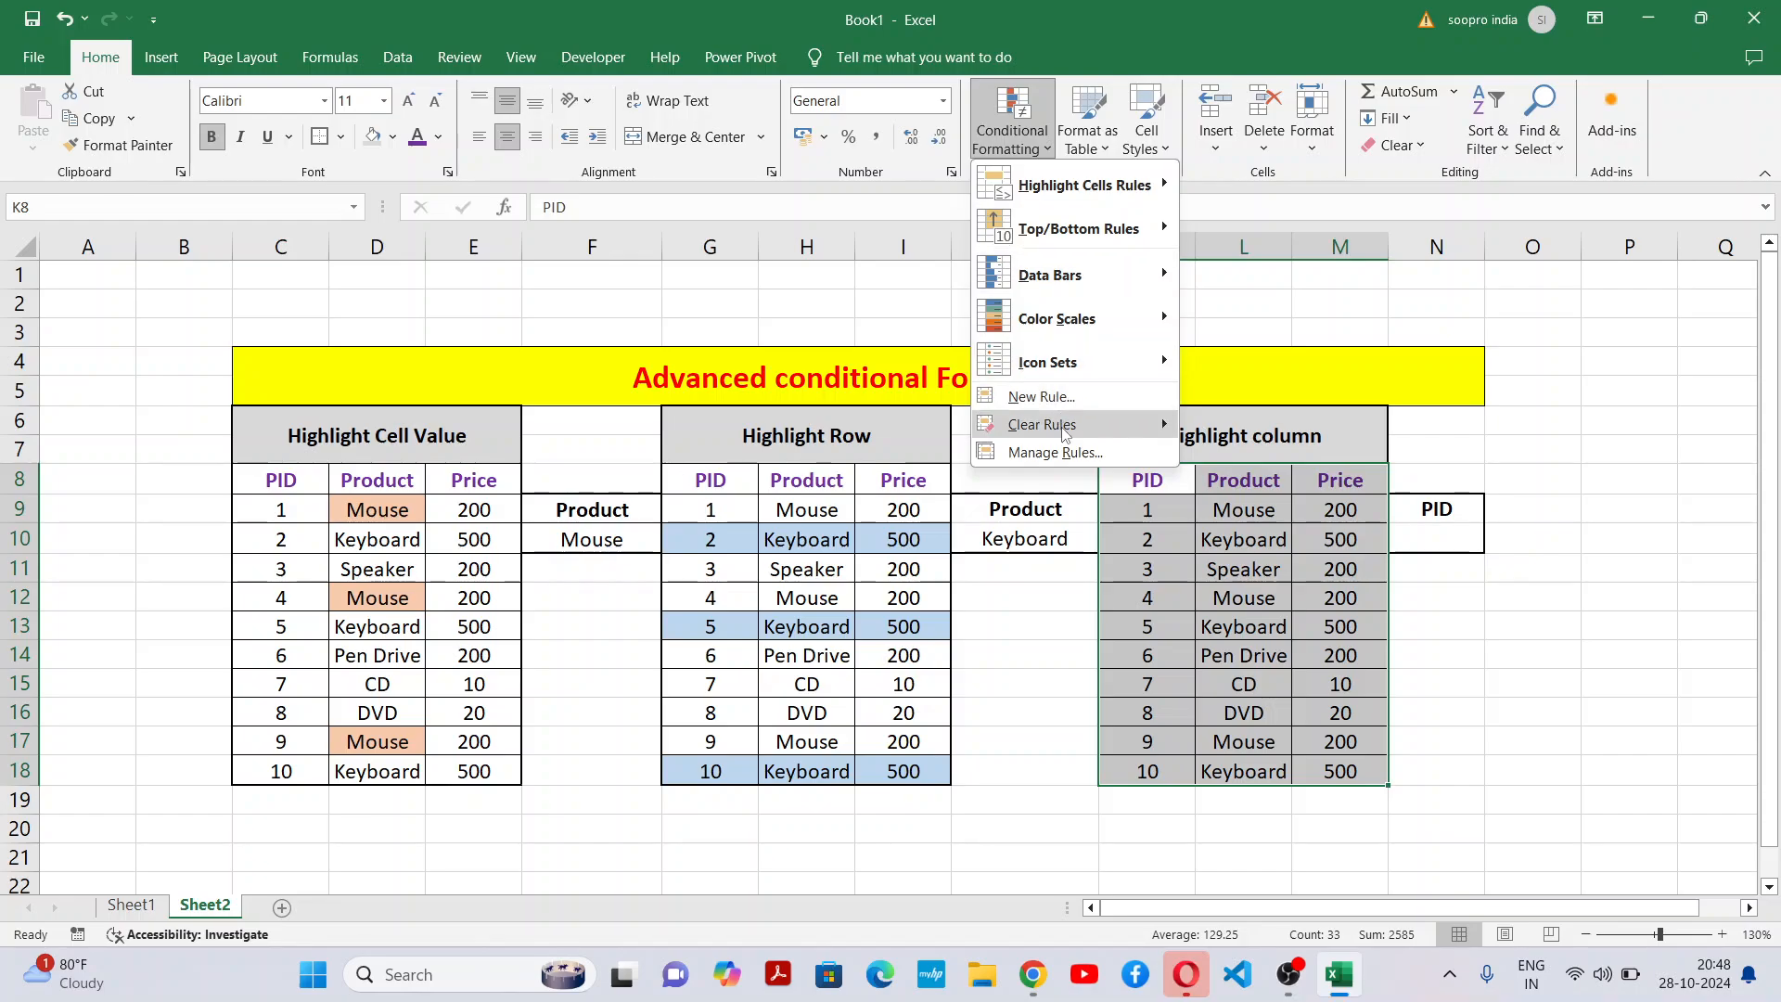
key(Escape)
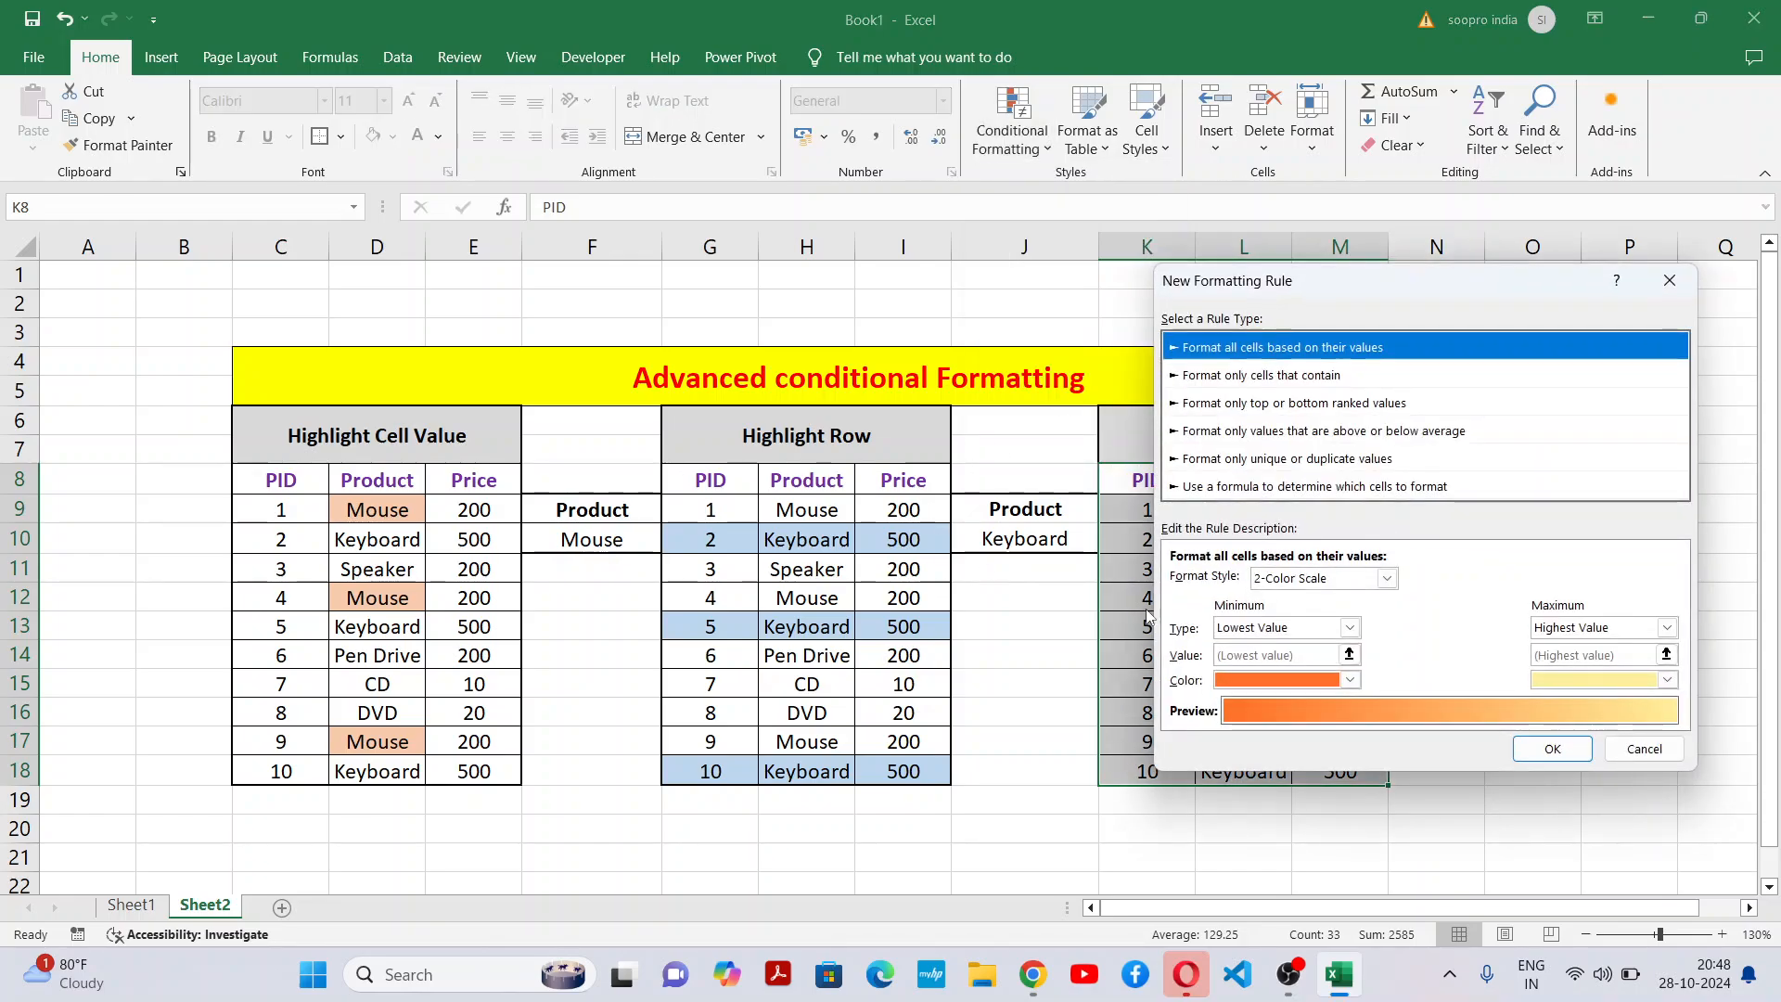
click(1308, 486)
click(1289, 581)
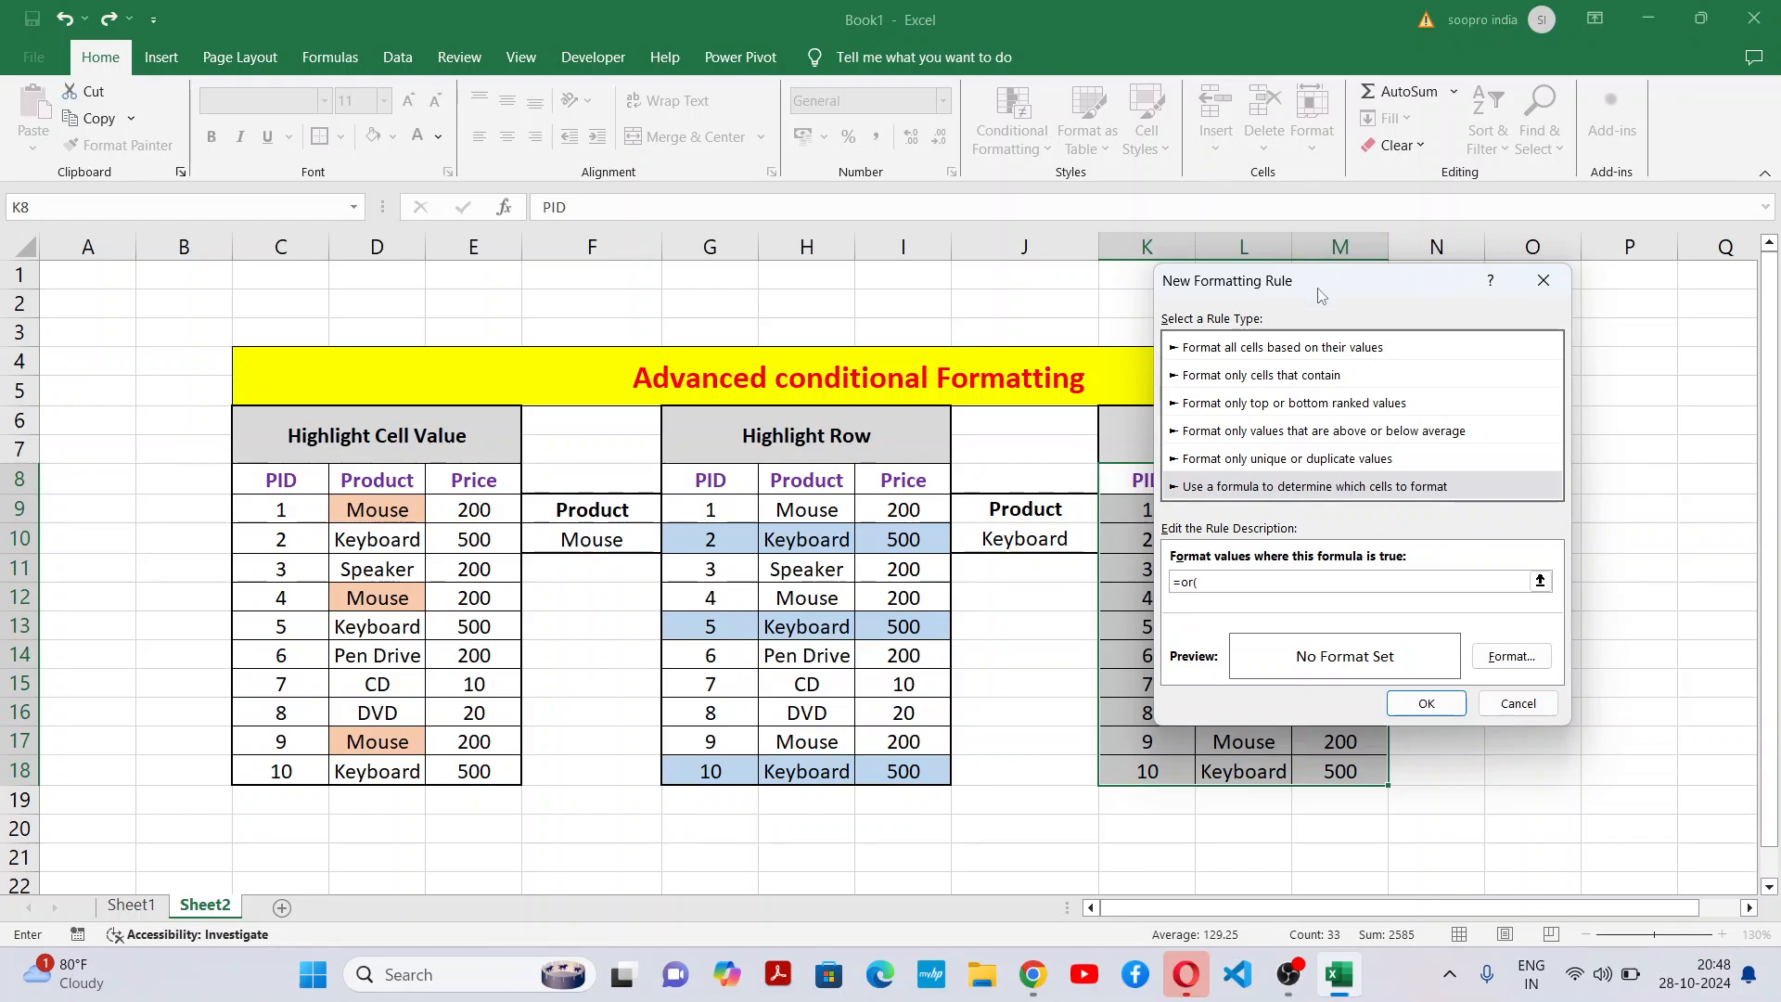
drag(1321, 295, 1530, 509)
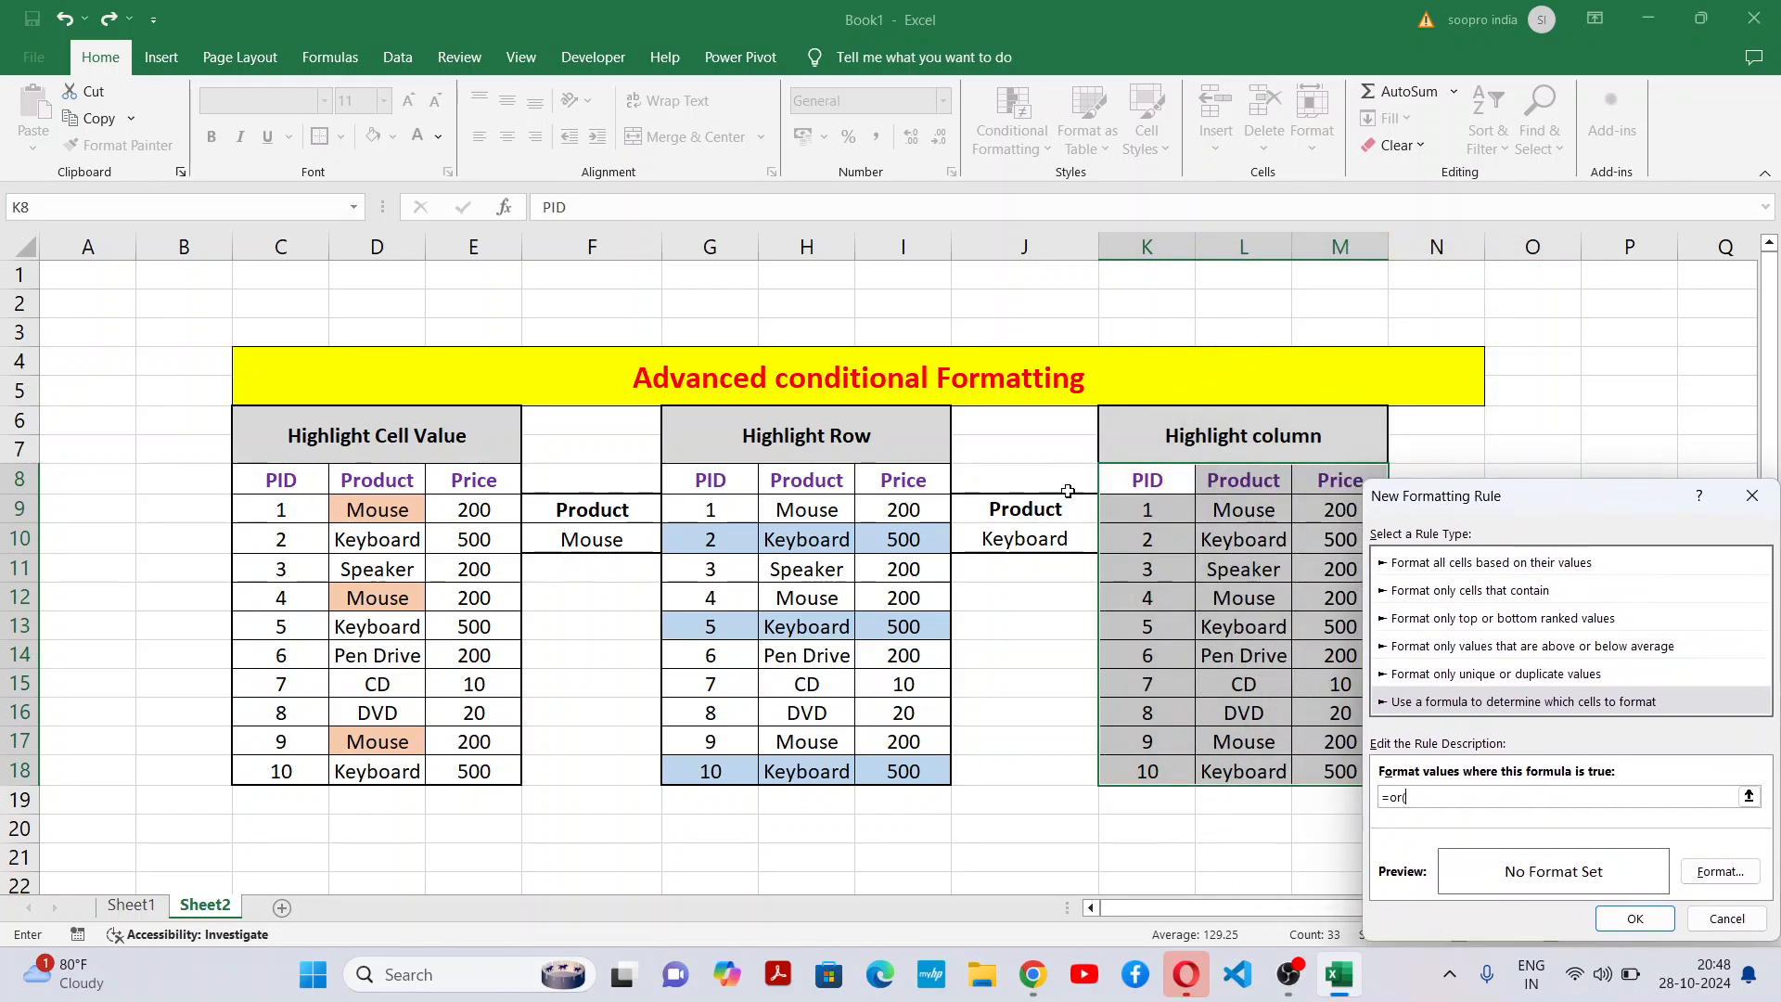
click(1147, 479)
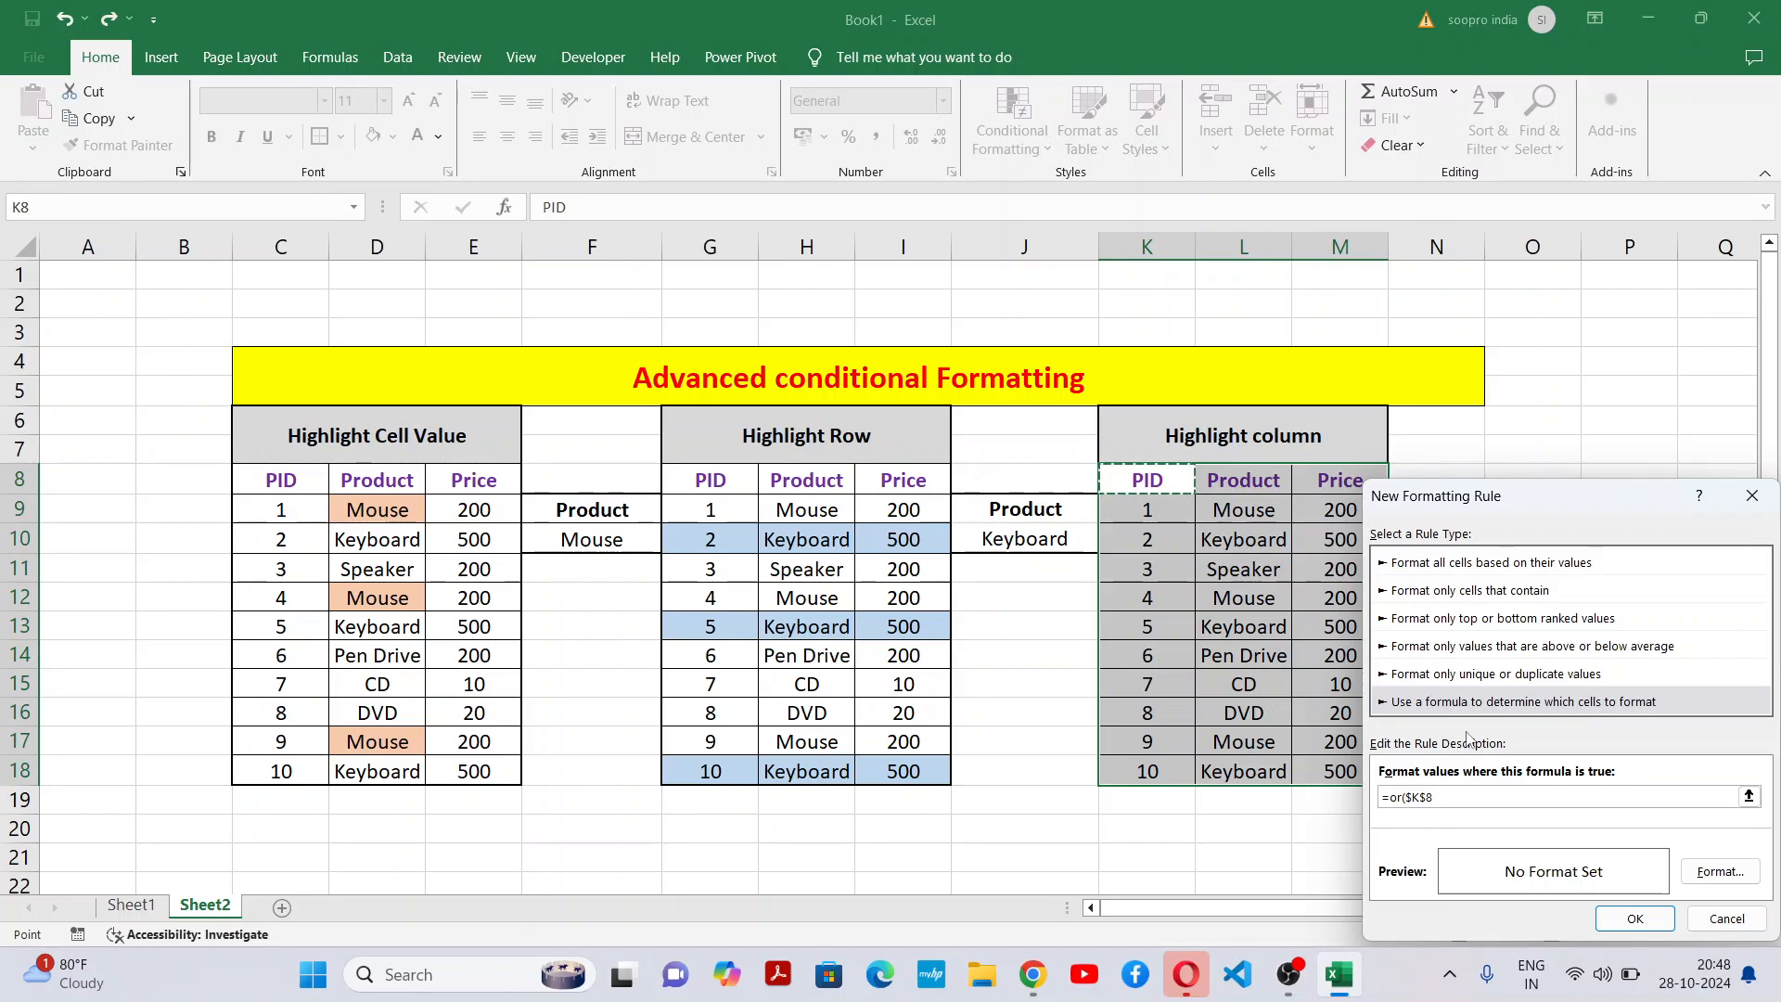
text(=)
drag(1613, 496, 780, 430)
click(1426, 537)
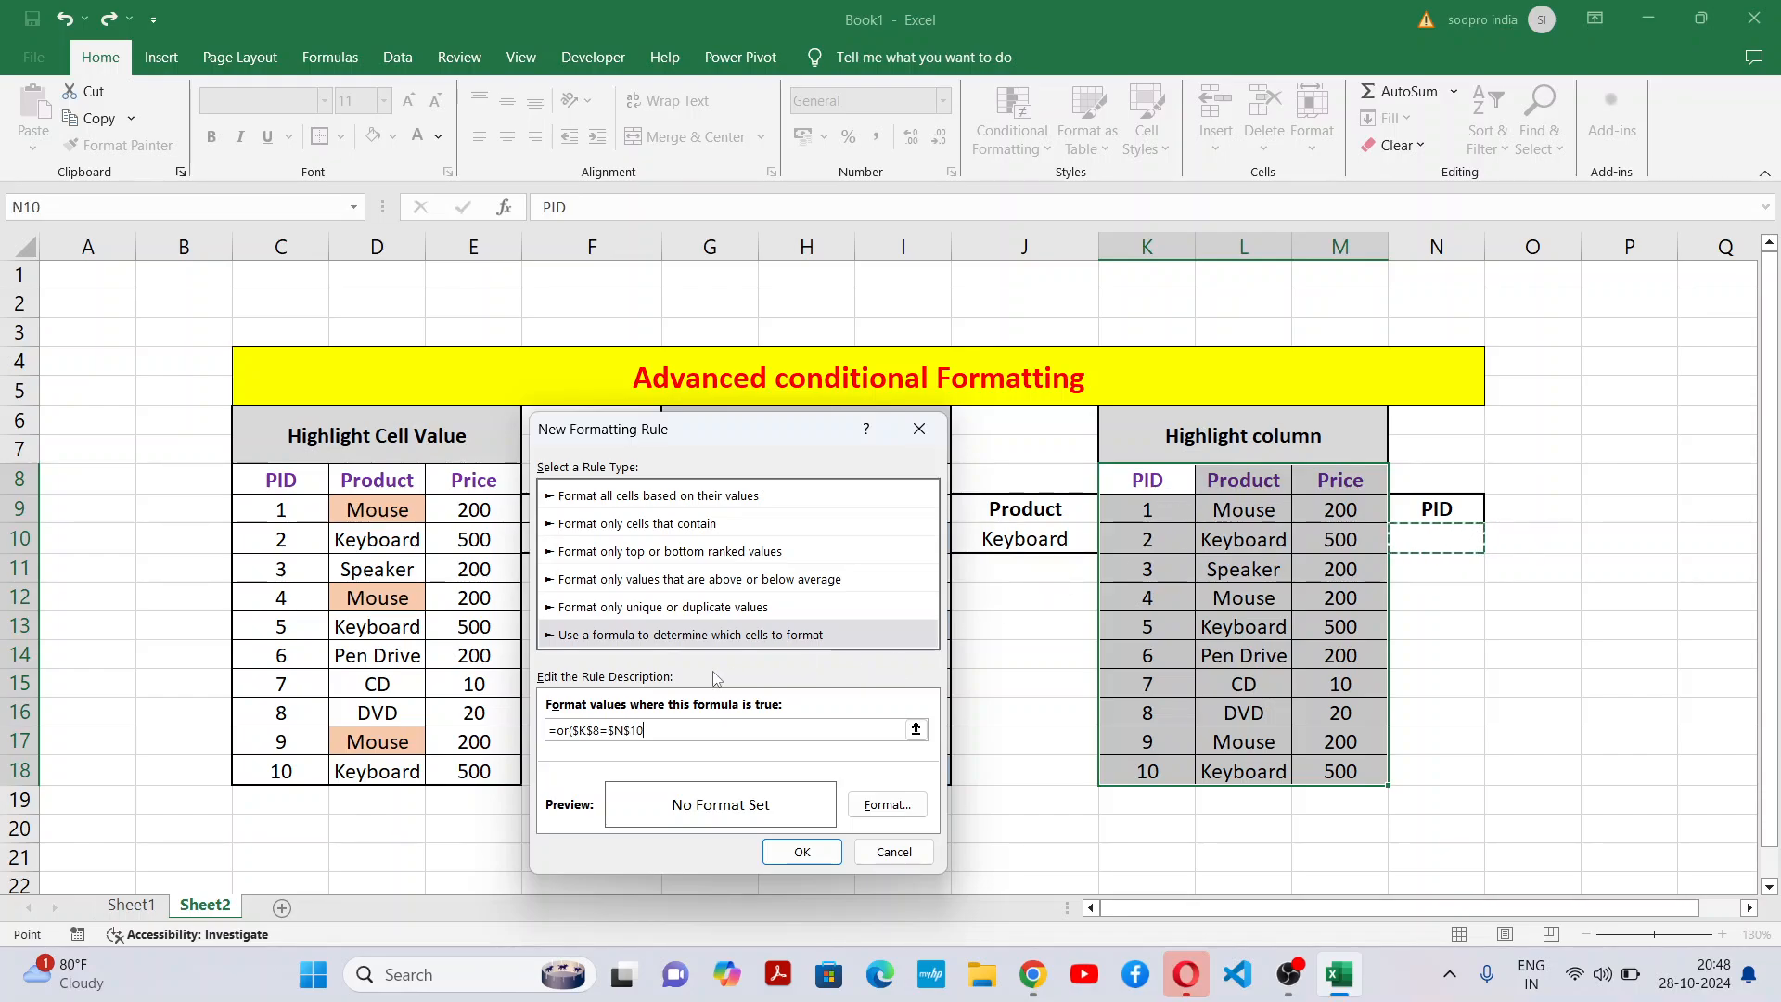
text())
key(Delete)
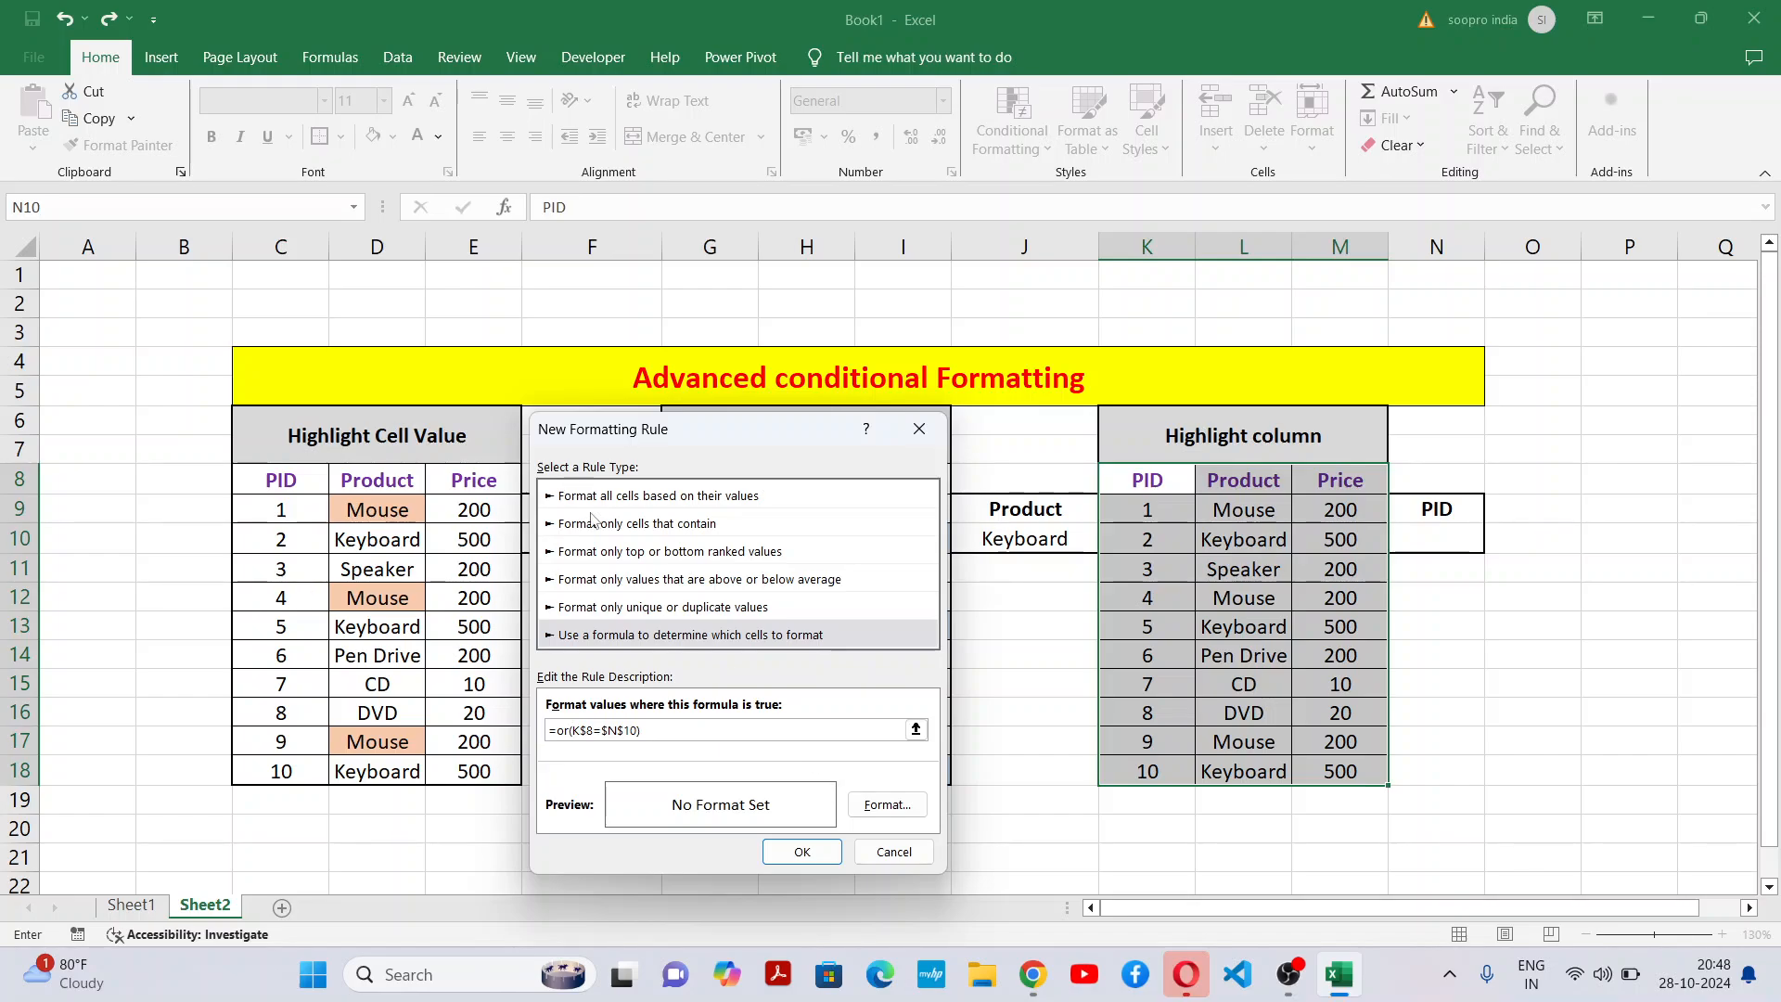
Set a light green fill for the column rule and apply it to the Highlight column table.
click(889, 806)
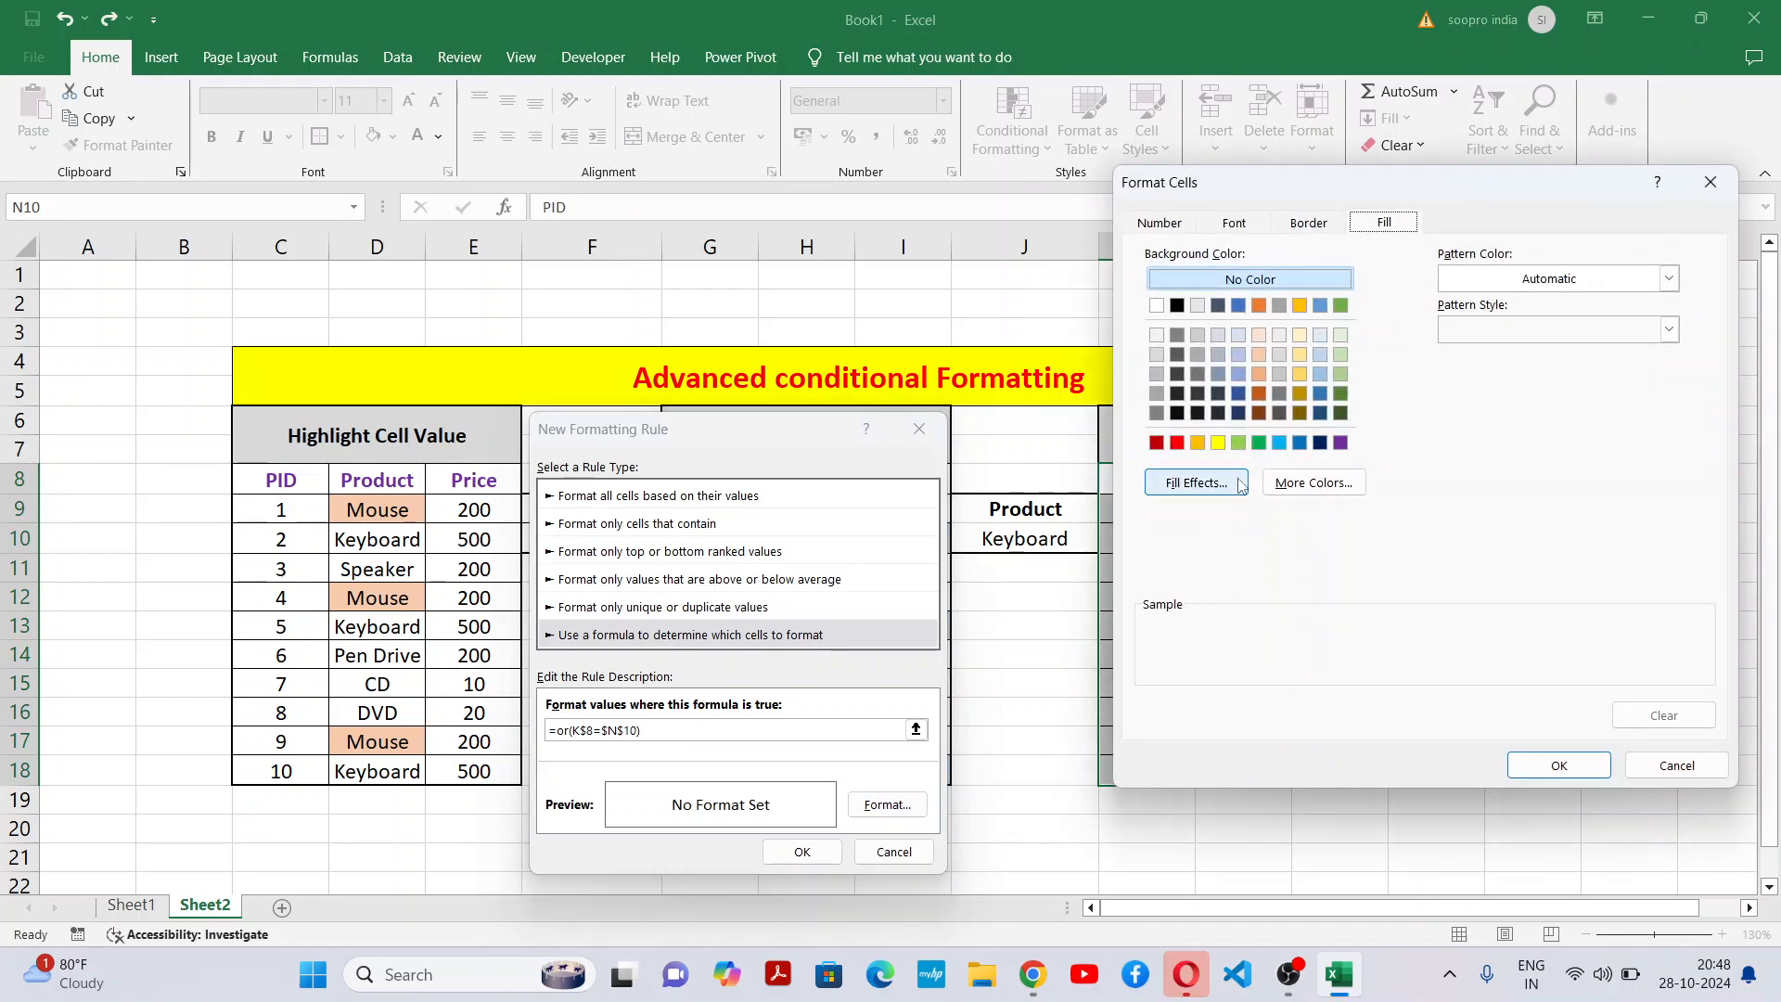
click(1341, 353)
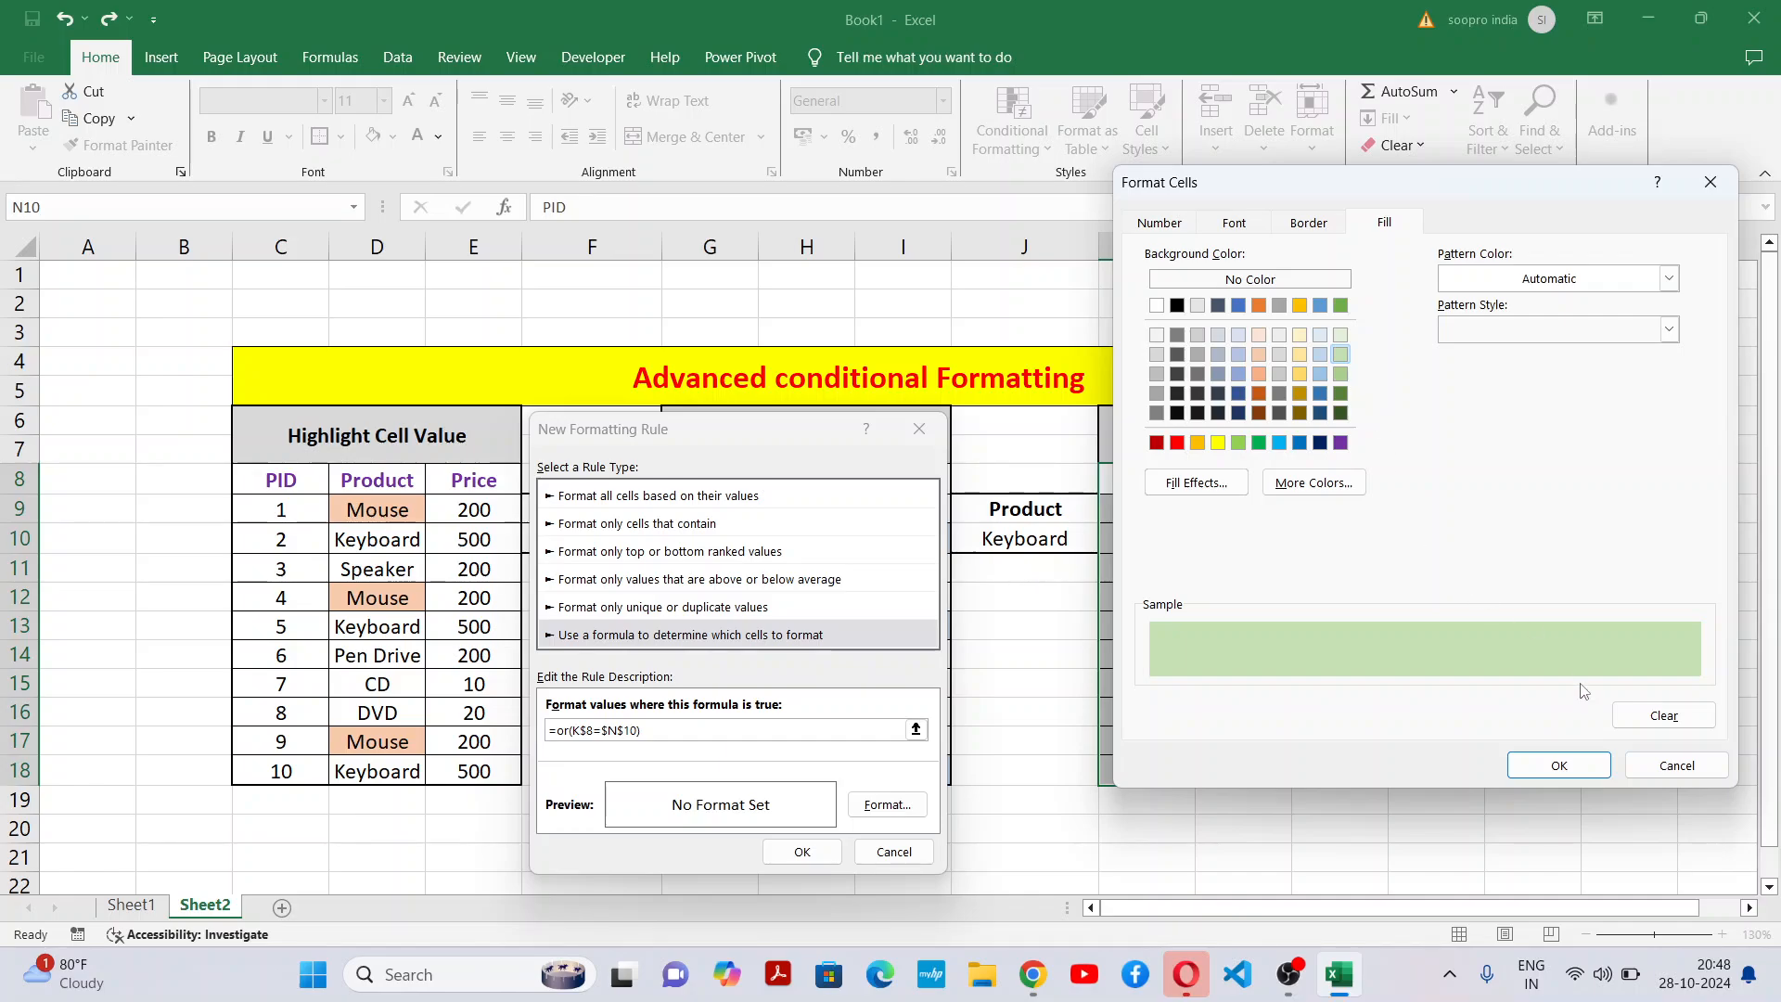
click(1533, 774)
click(802, 852)
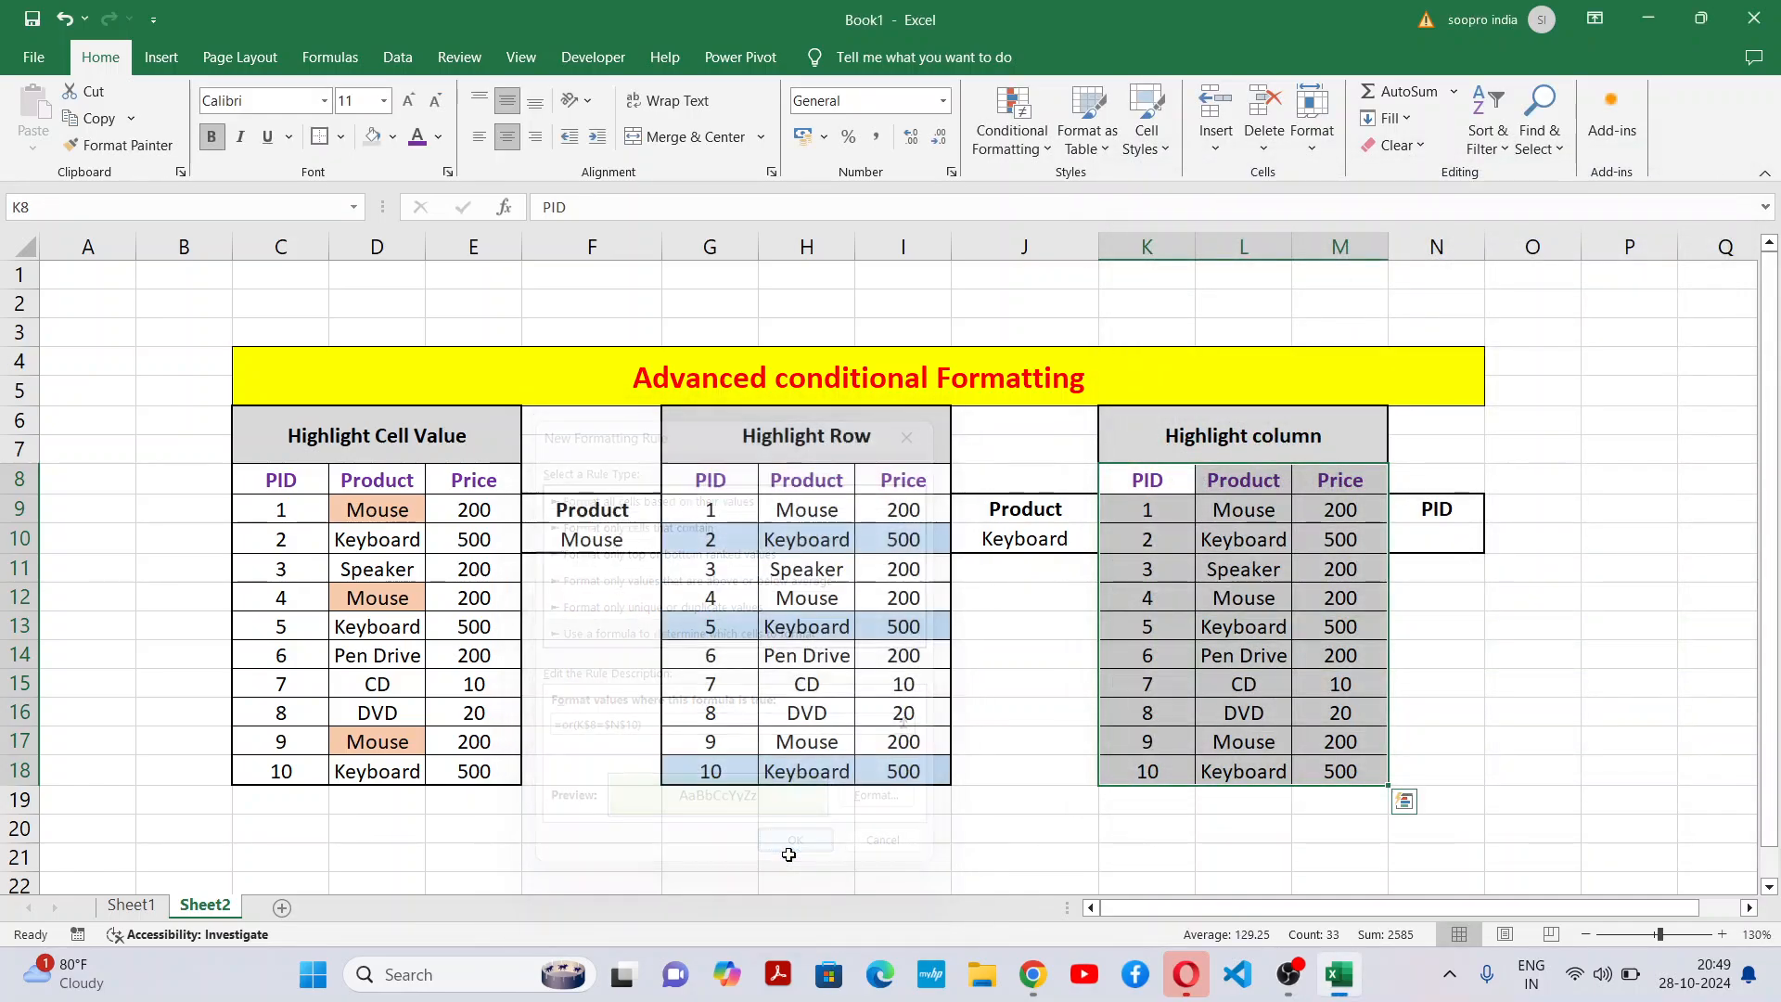
click(1497, 794)
Change the label in N9 to Column Header and widen column N to fit the text.
click(1463, 512)
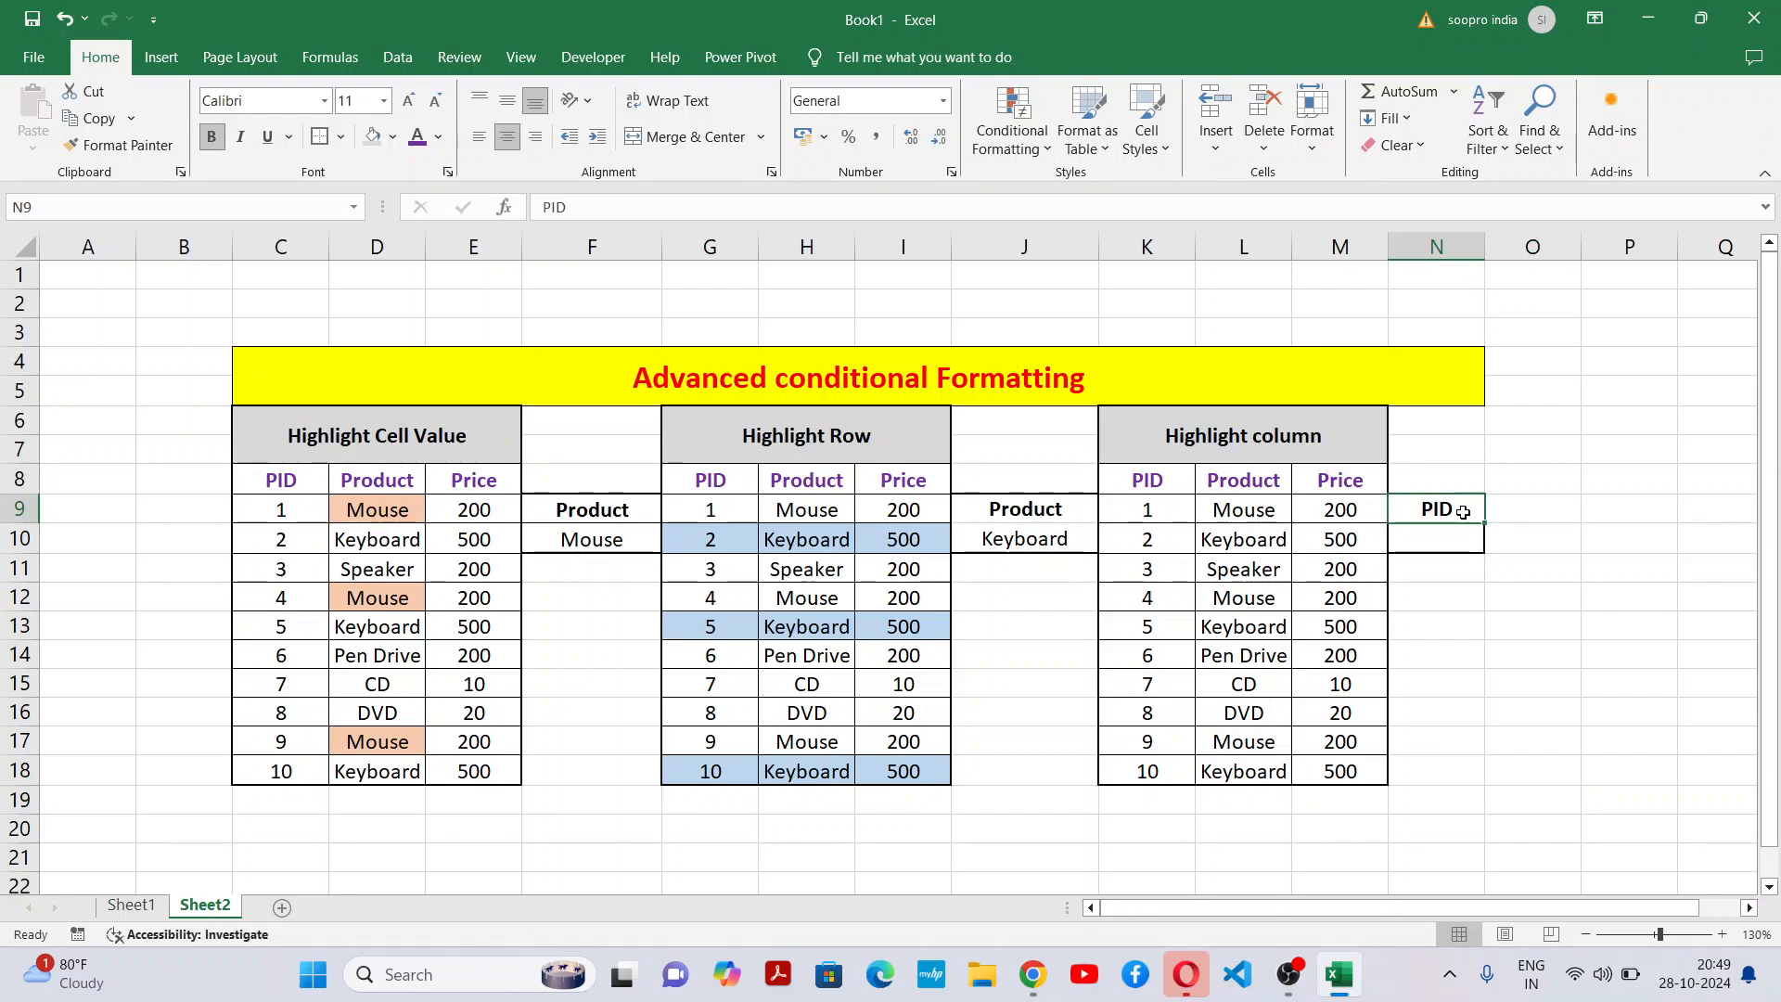
text(Column)
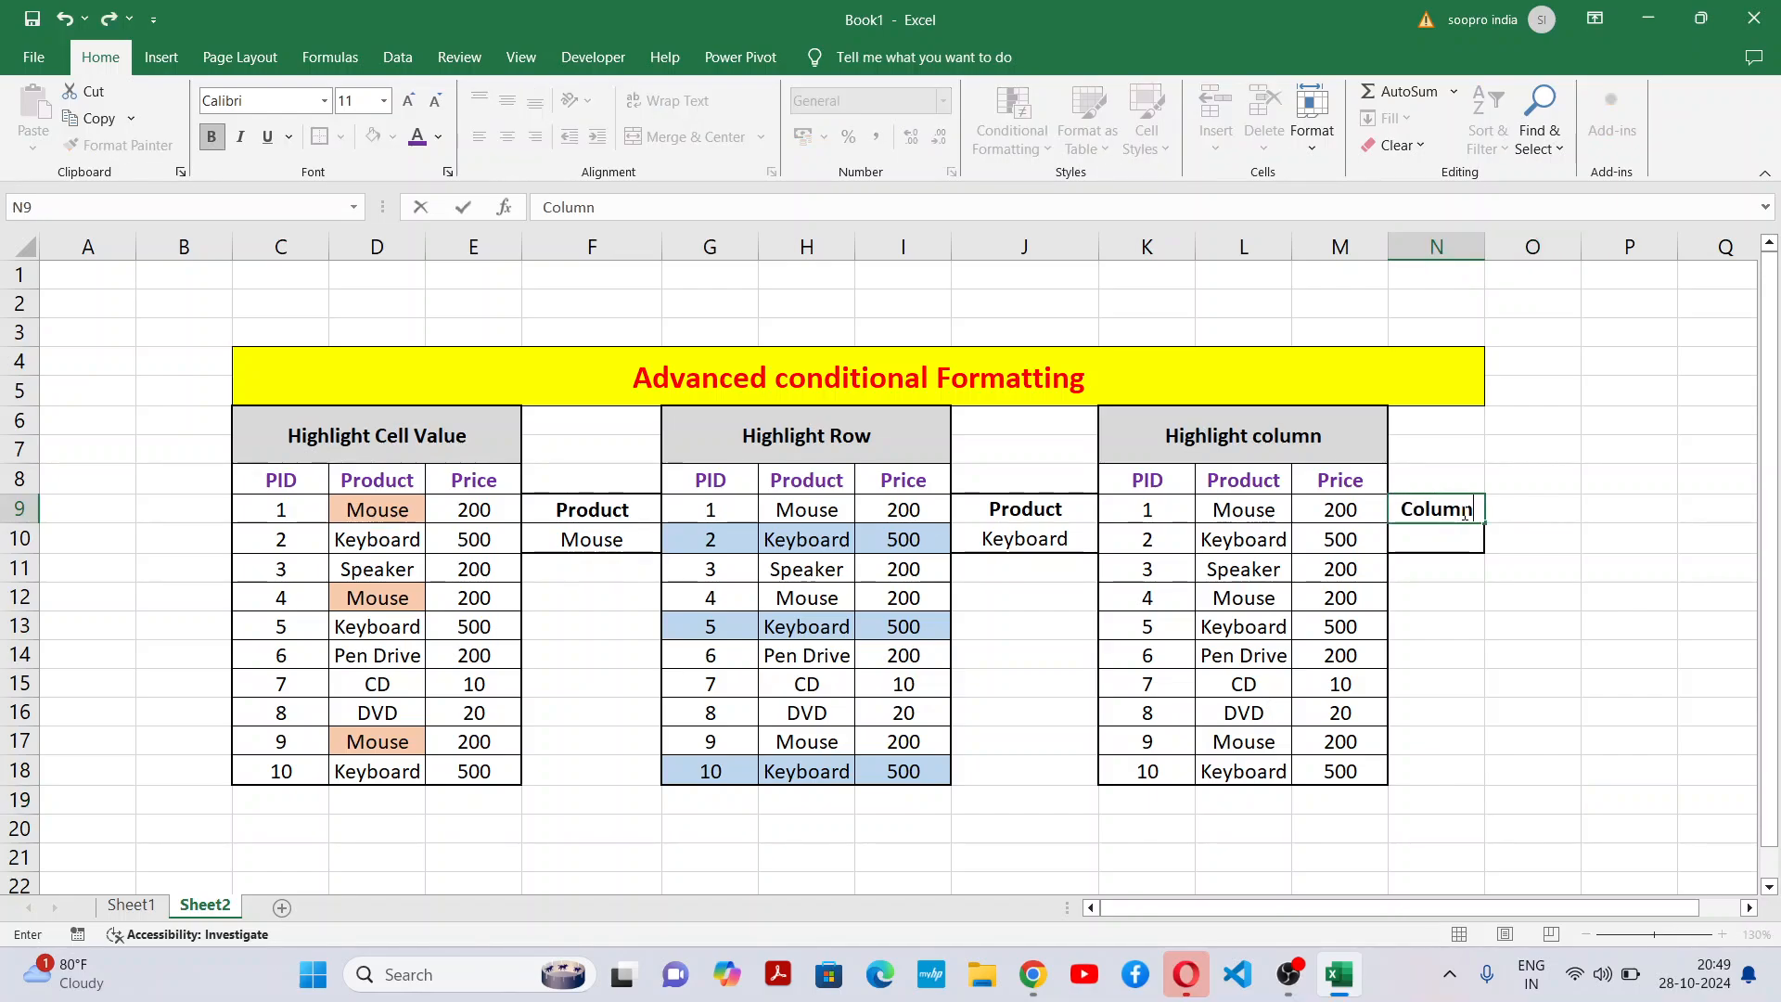
text( Header)
click(1601, 562)
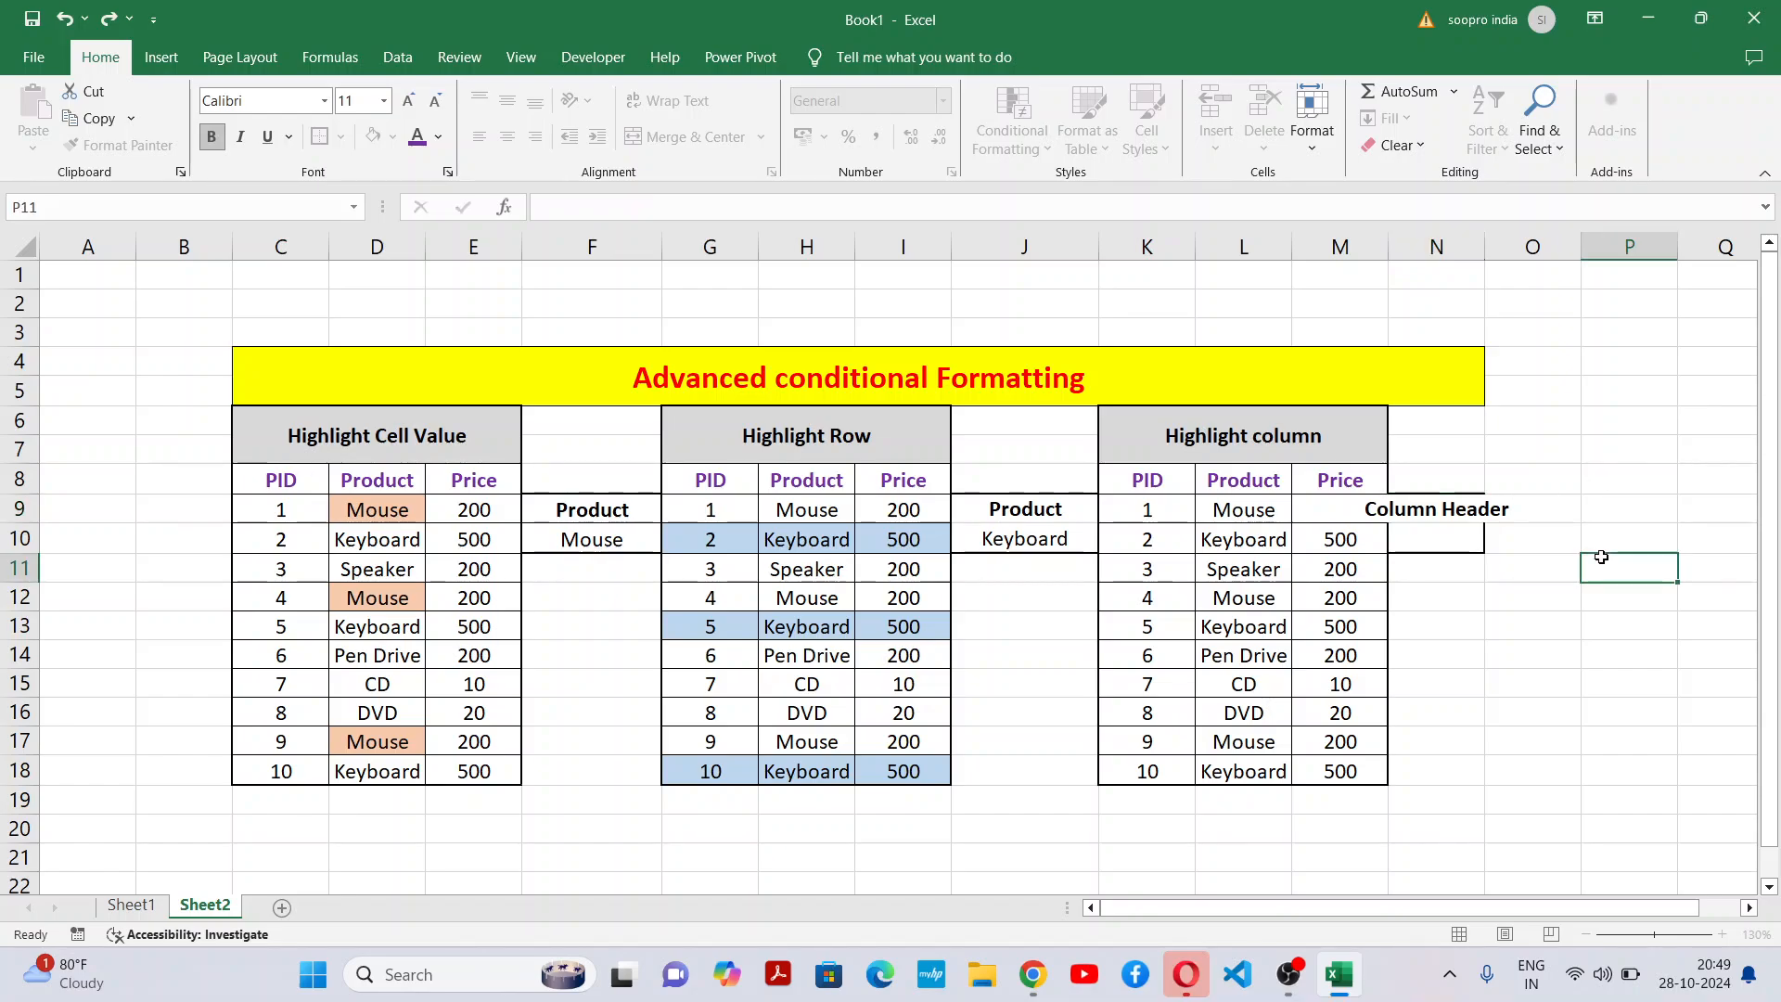
drag(1482, 265, 1561, 265)
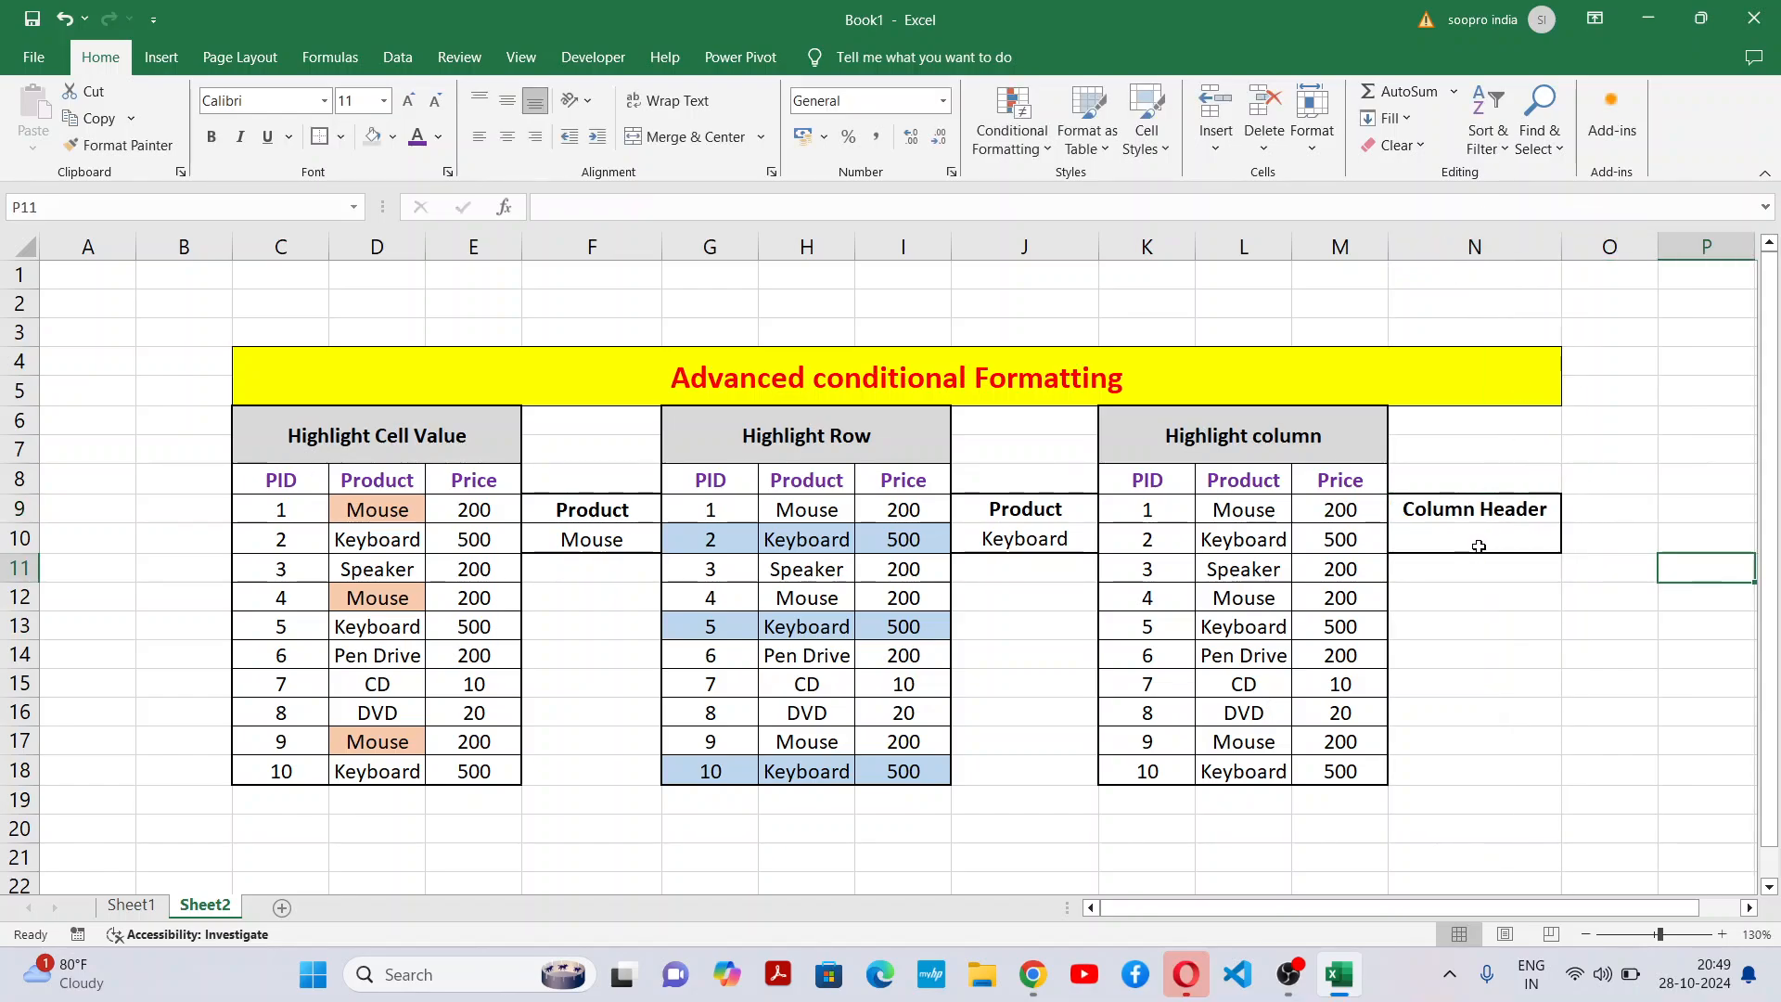
Test the column highlighting by entering PID, Product and finally Price in input cell N10.
click(1479, 543)
text(PID)
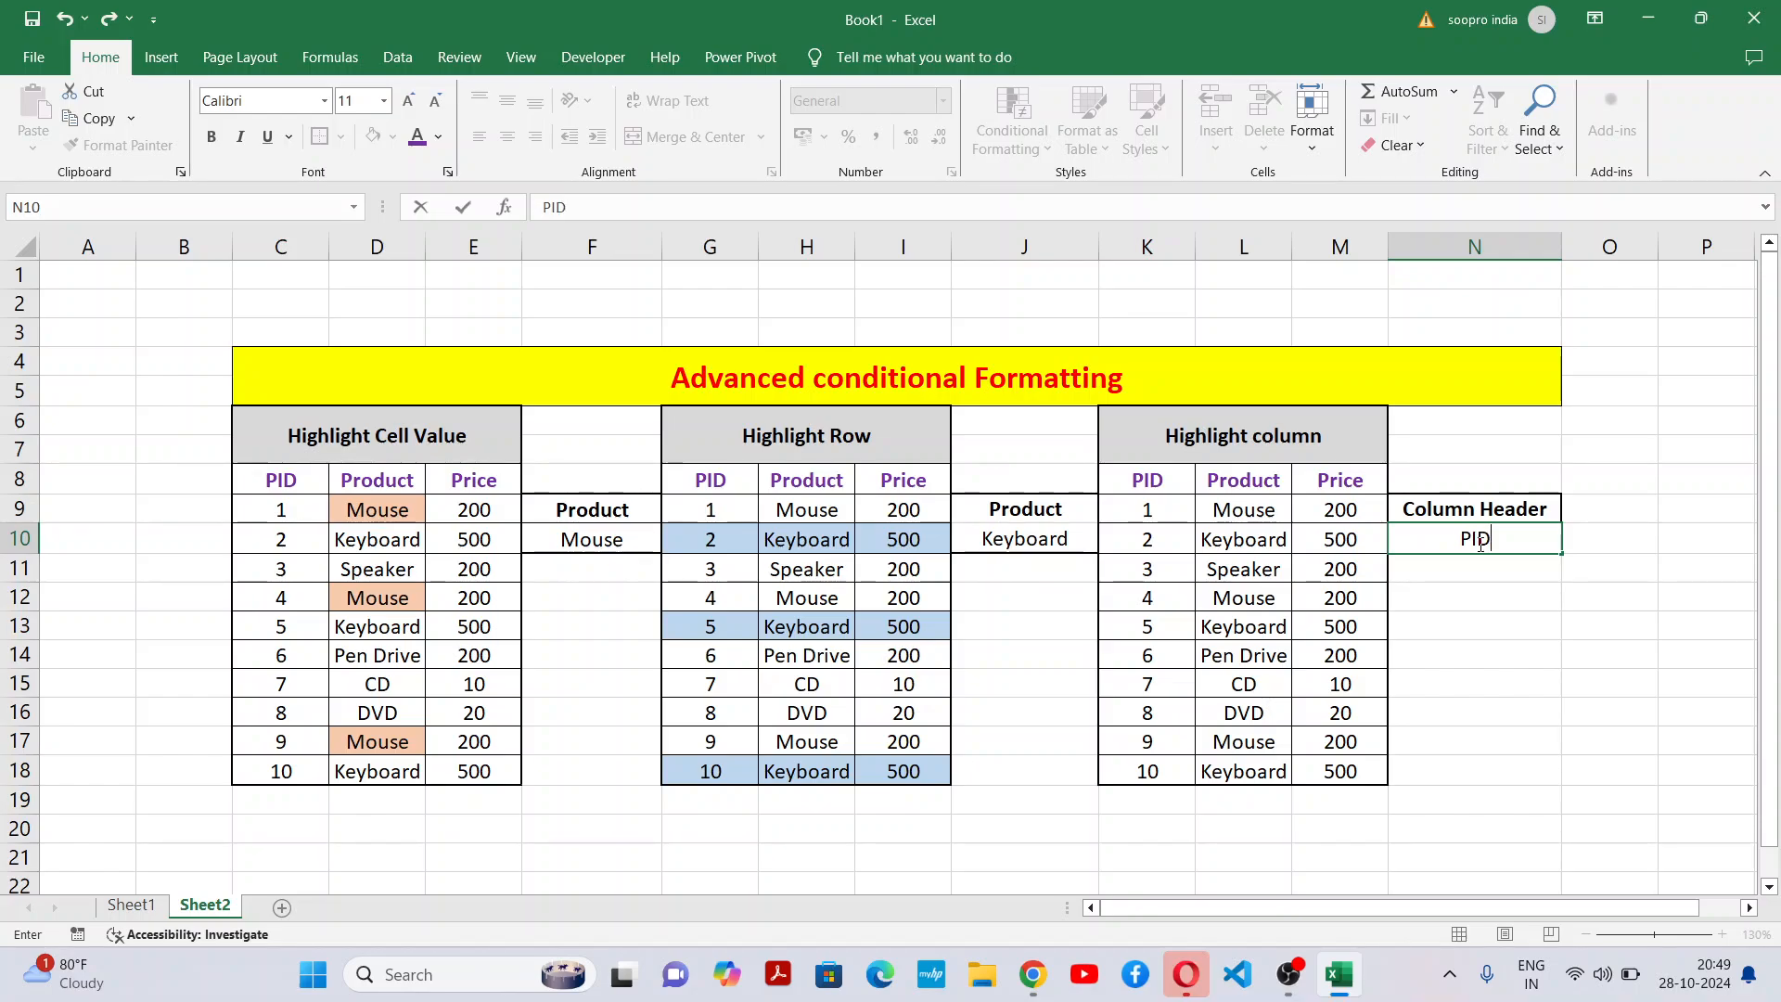
key(Return)
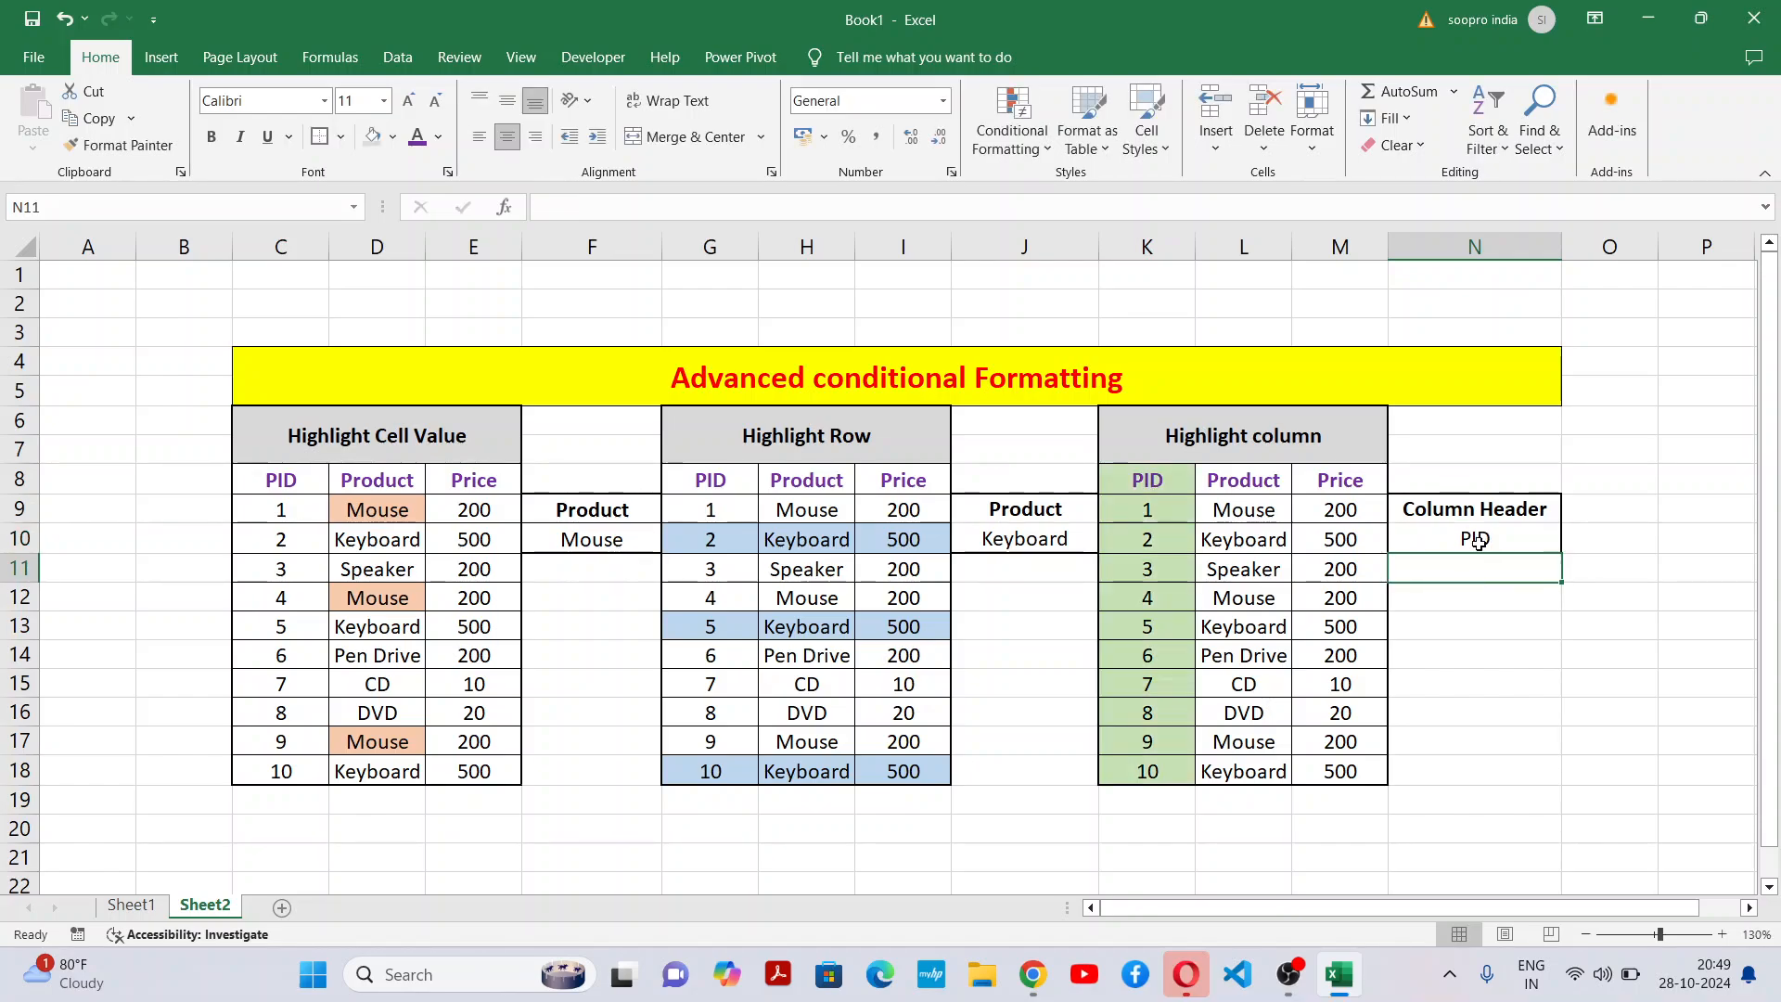
click(1479, 541)
text(Product)
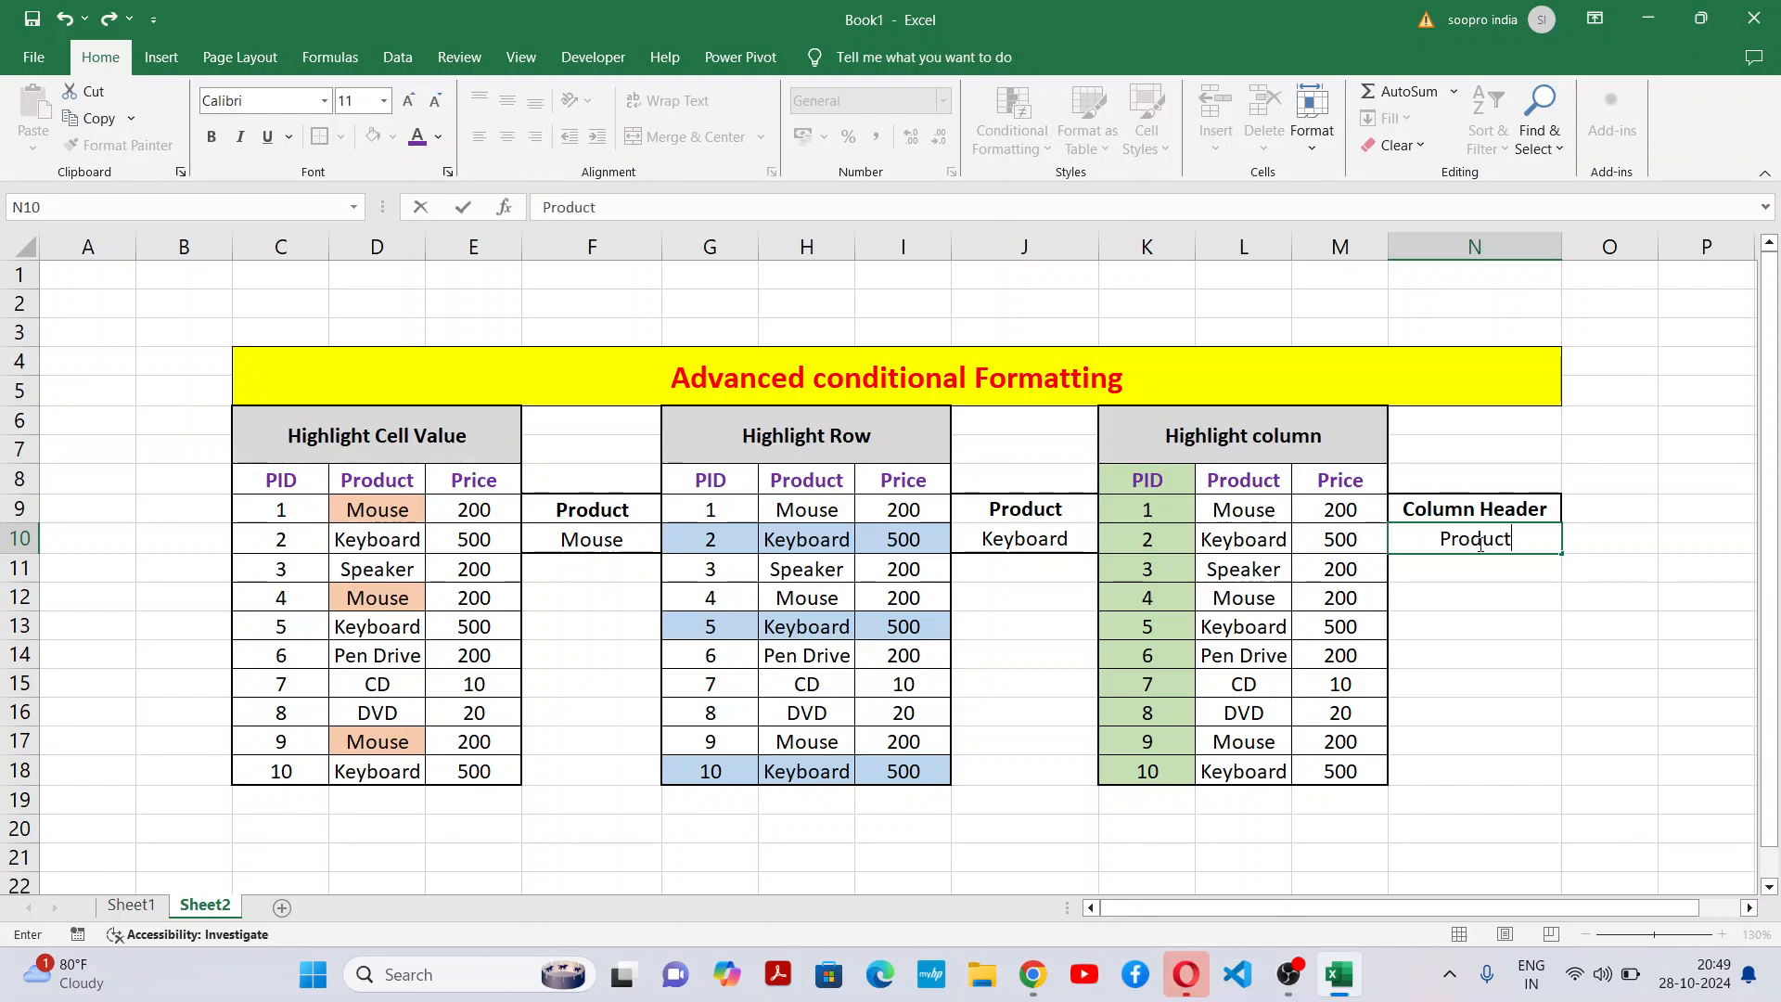
key(Return)
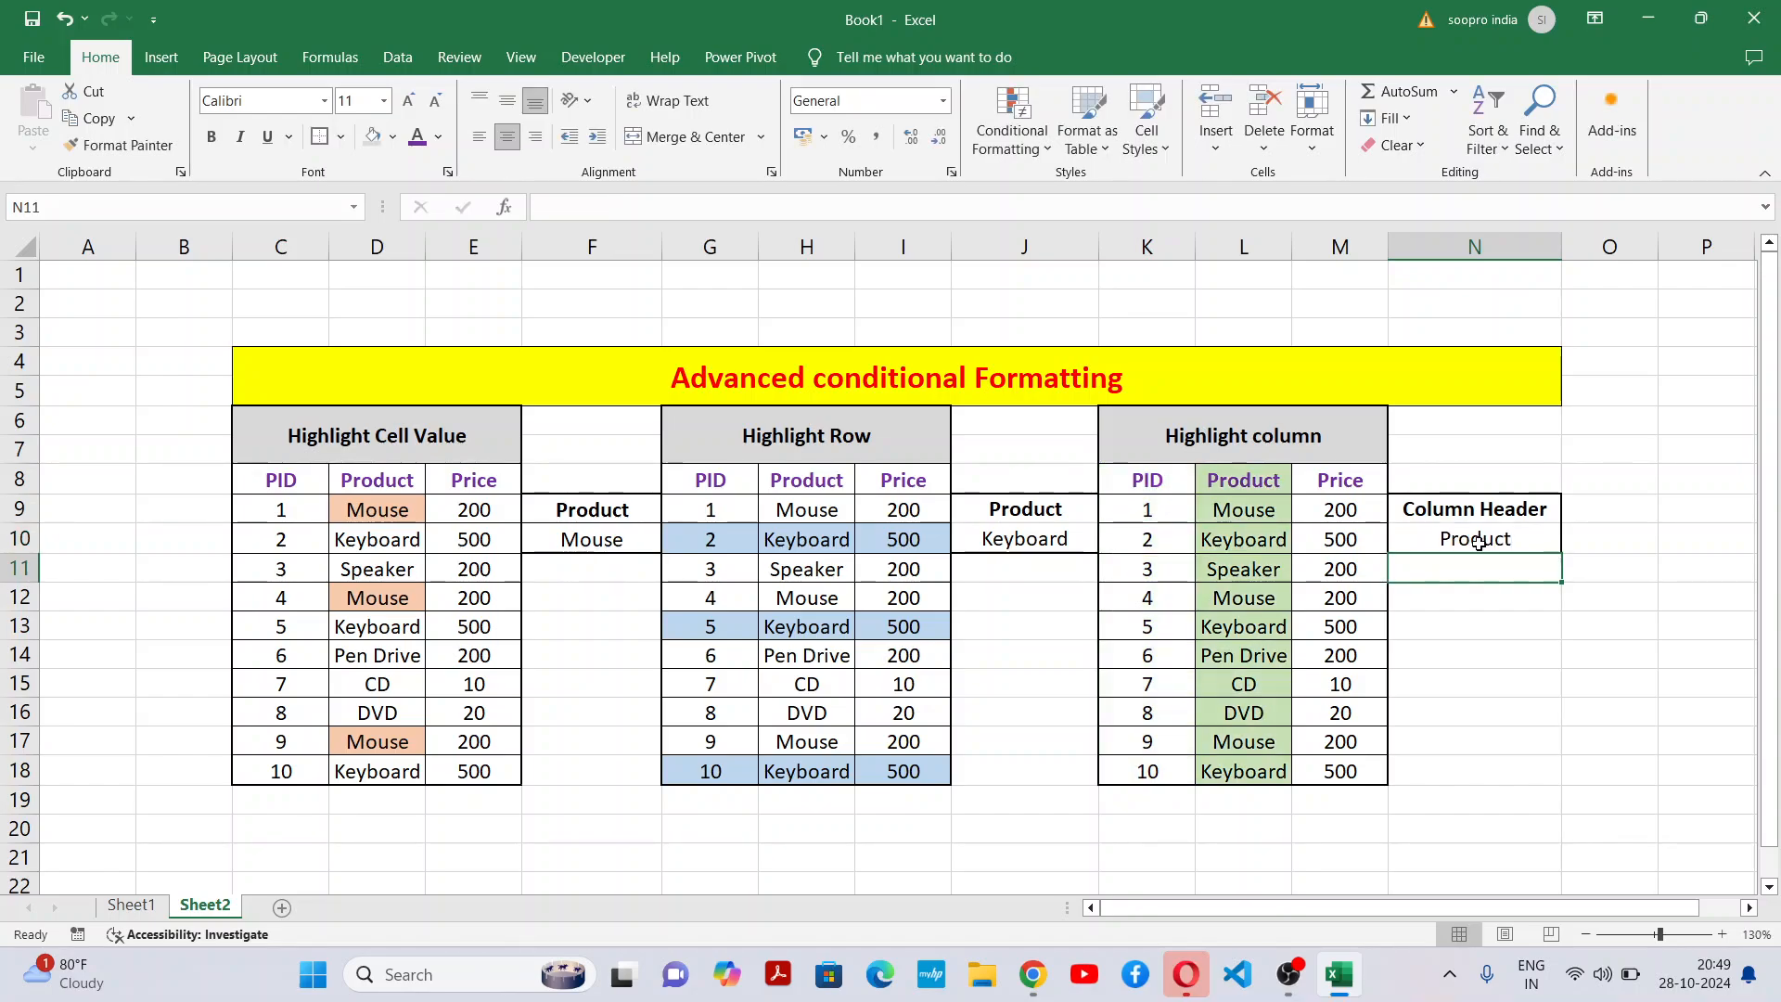
click(1479, 543)
text(Price)
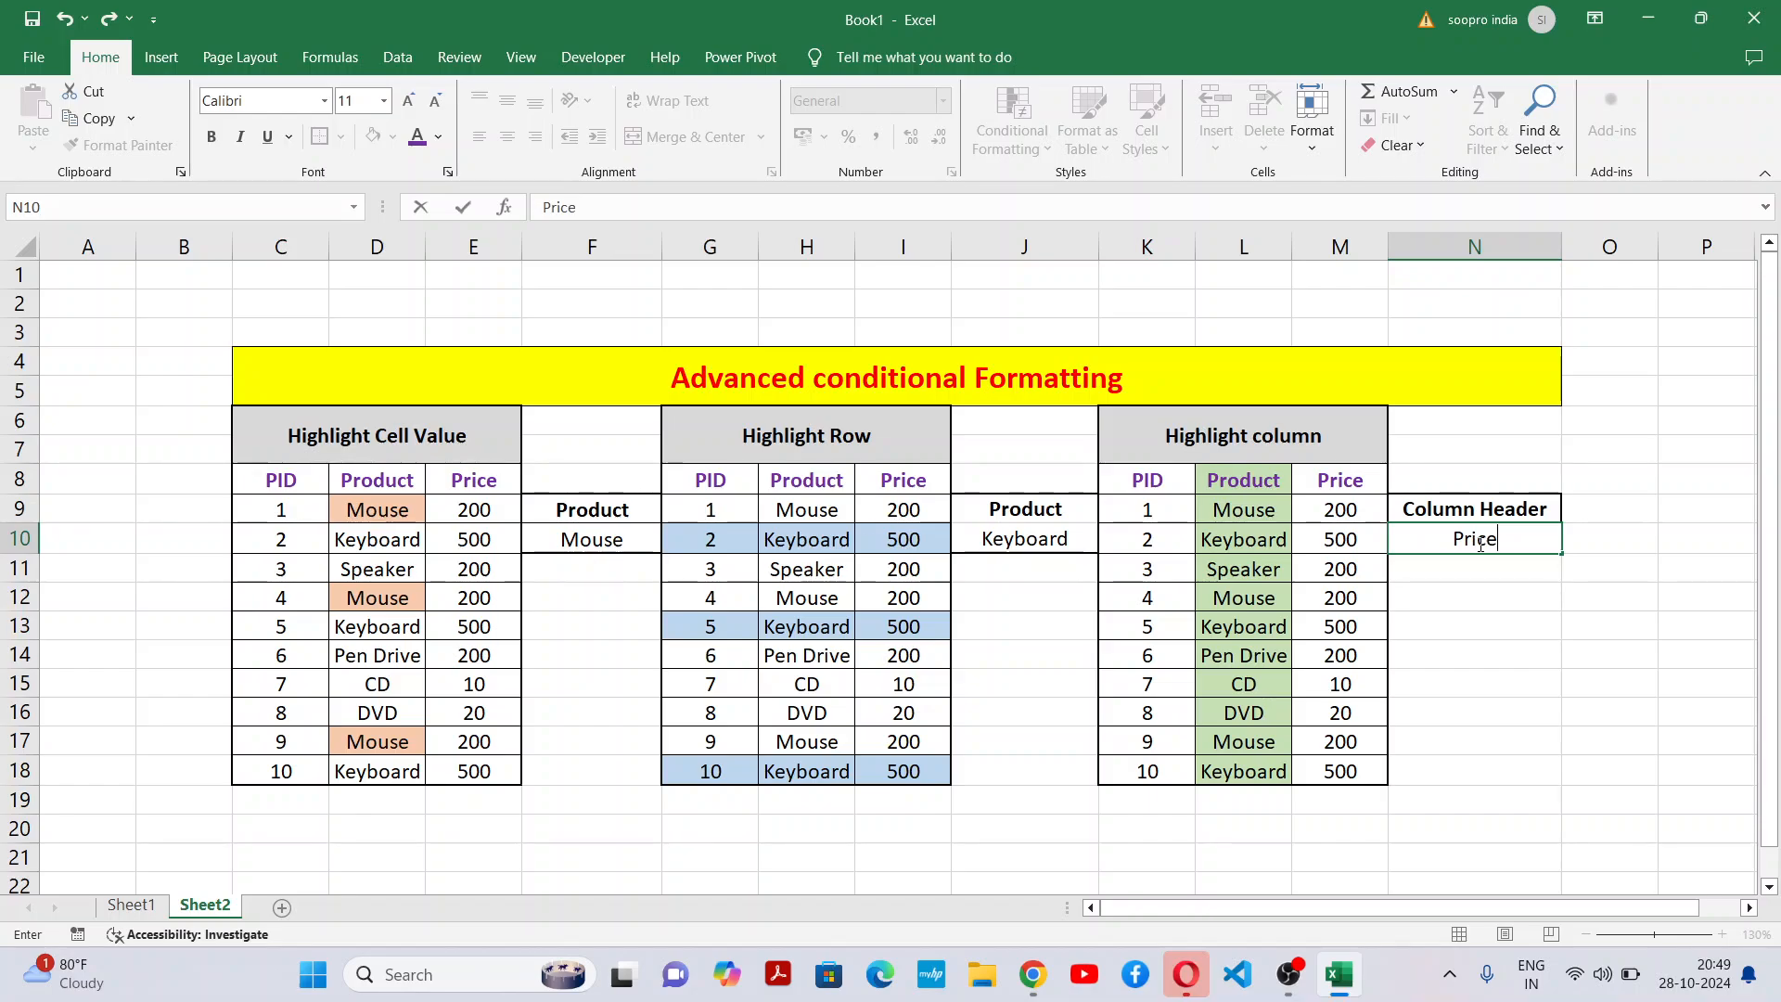
key(Return)
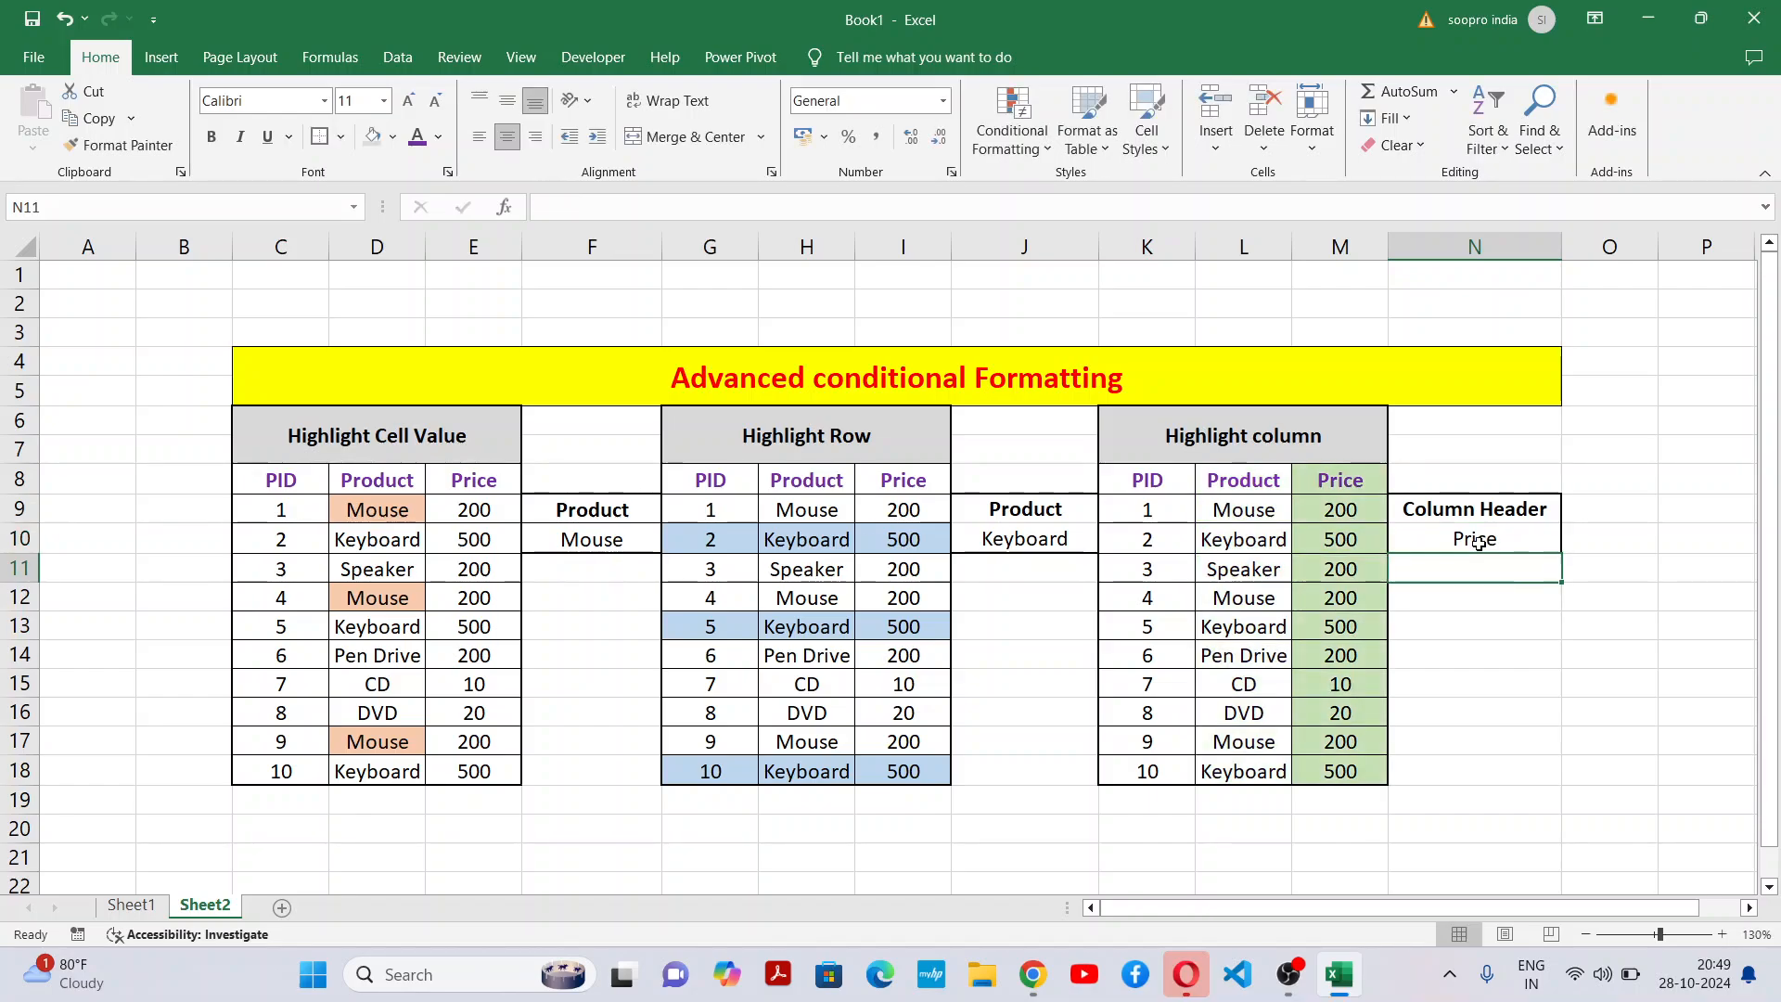